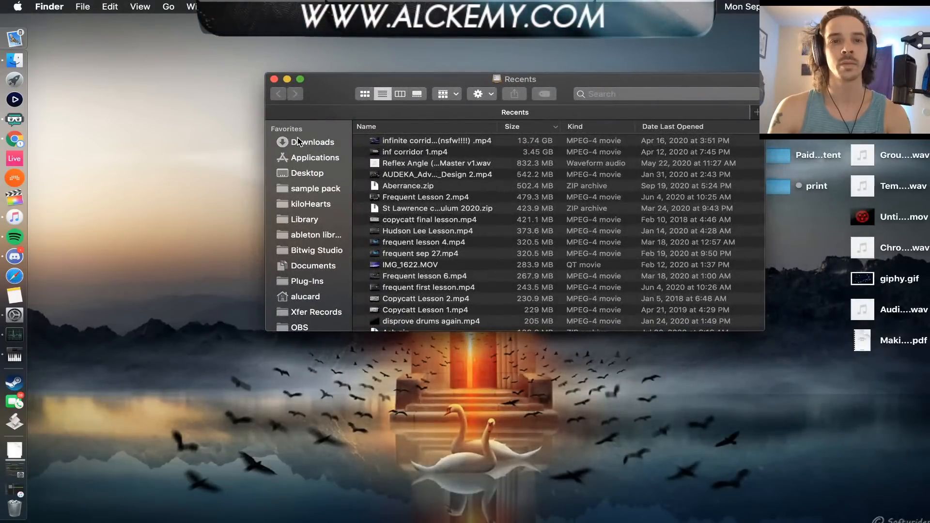
Check the progress of the unfinished download in Finder's Downloads folder
click(297, 146)
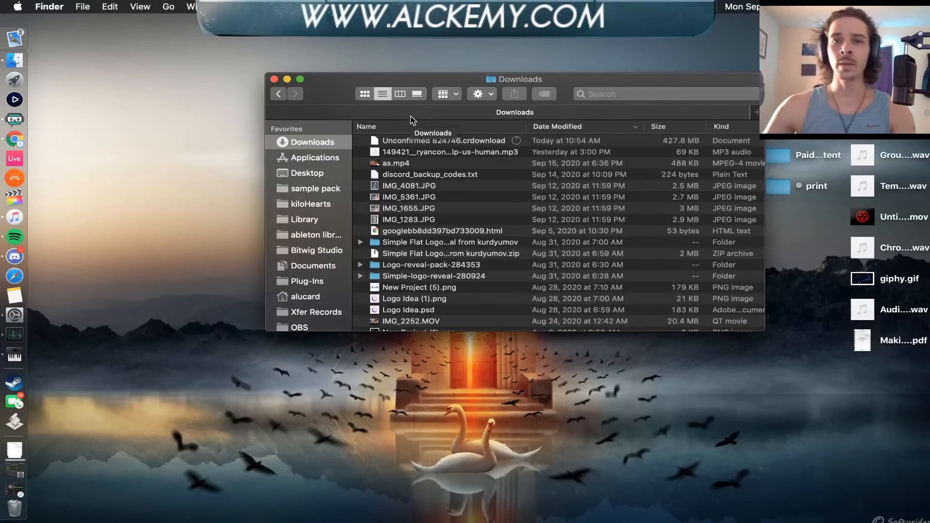
scroll(418, 150, right, 5)
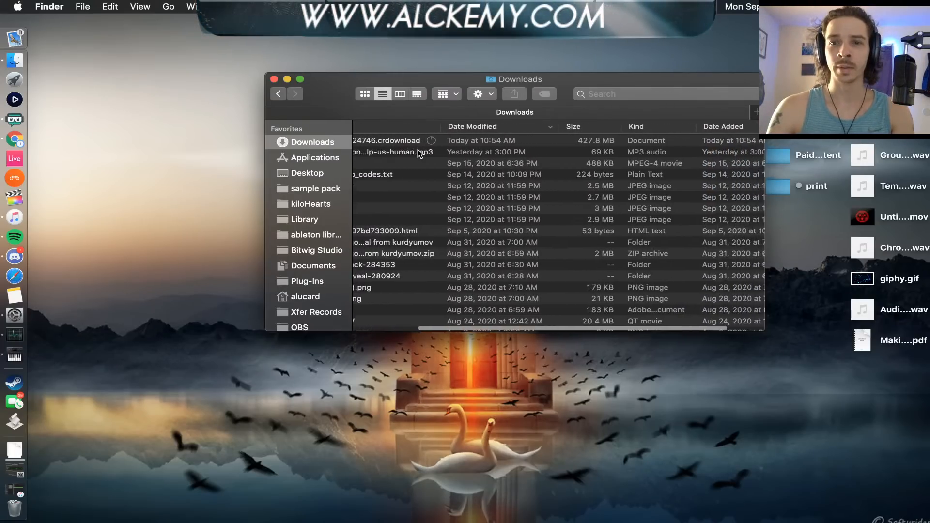
scroll(417, 151, left, 3)
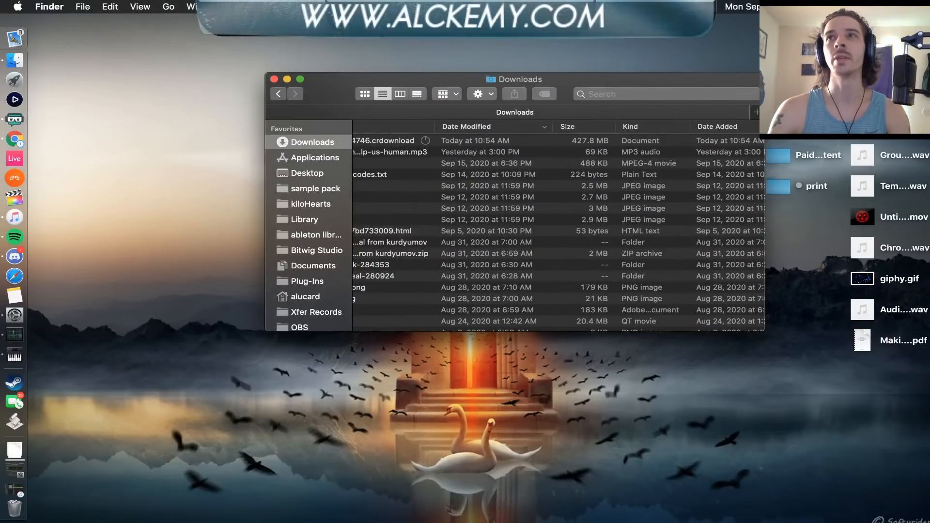
click(14, 217)
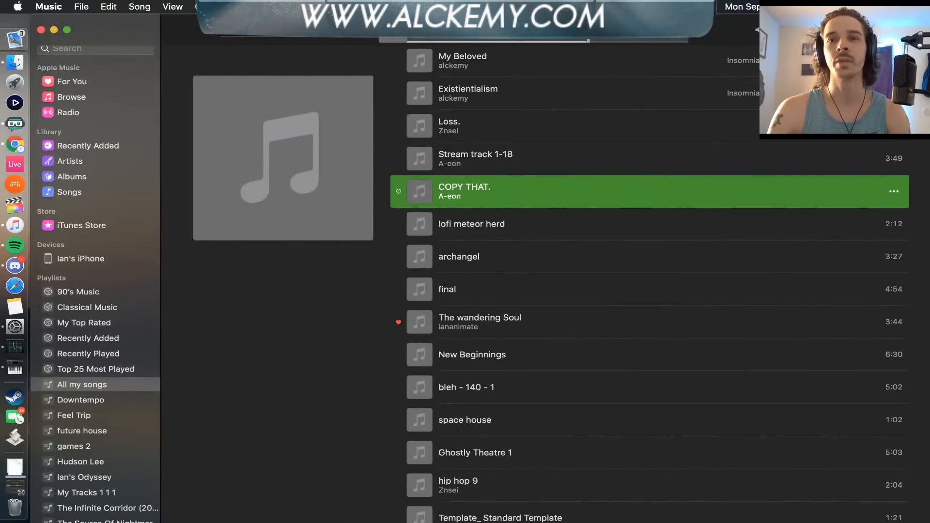
click(40, 29)
click(14, 144)
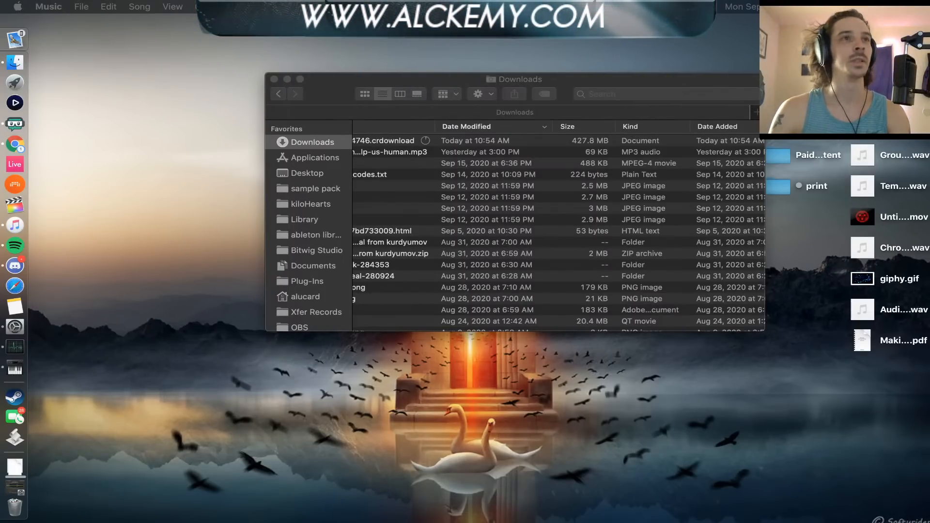
Switch to Discord and open the now-streaming channel of the Alckemy's Laboratory server
click(15, 270)
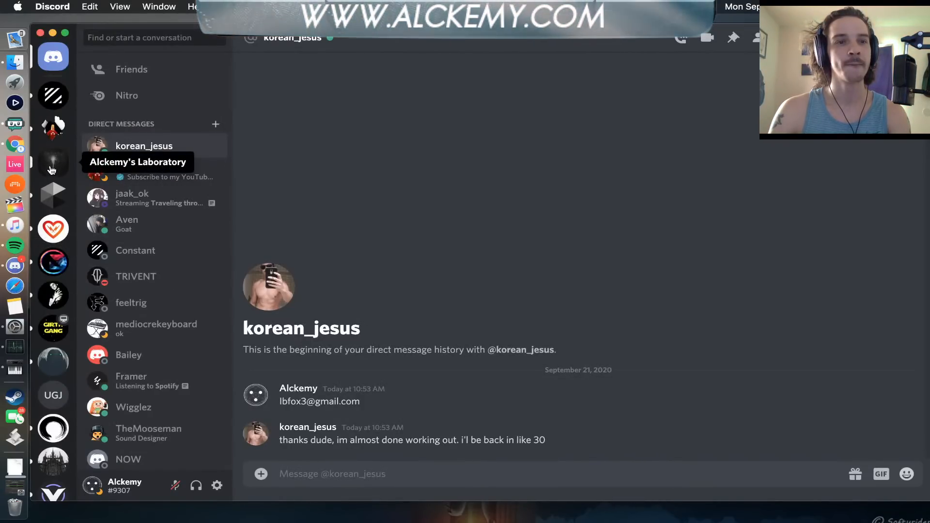
click(53, 162)
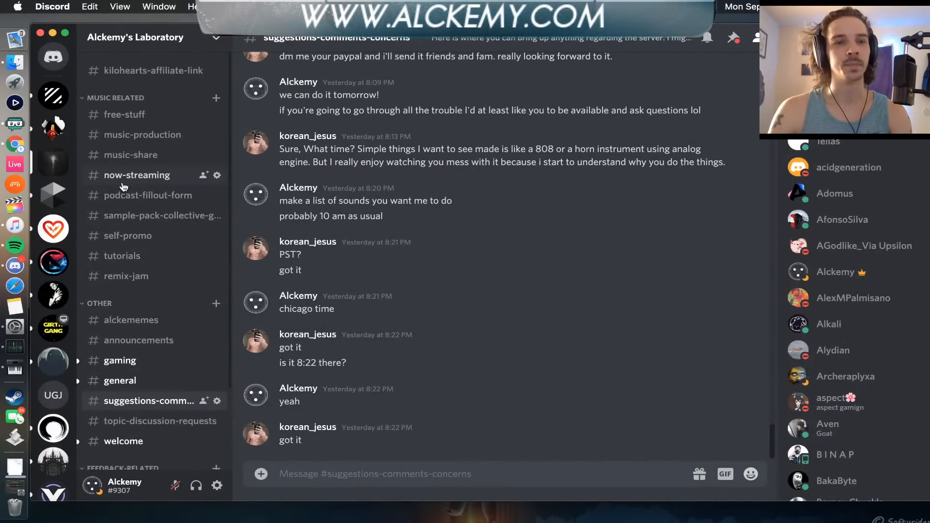
click(122, 179)
Post the copied YouTube stream link with the text "we're demoing poogments today!" in the channel and close the Discord window
text(https://www.youtube.com/watch?v=ET1cDUxYO5w)
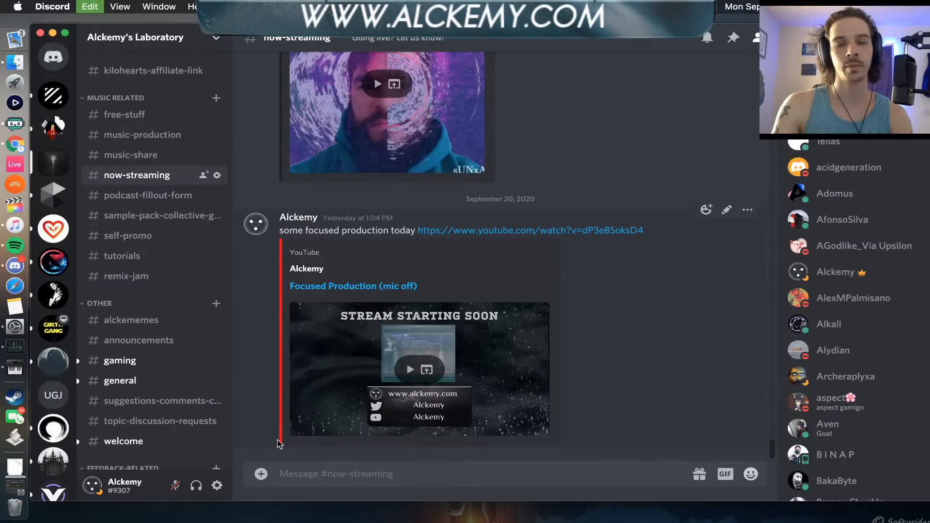
text(we're demoing p)
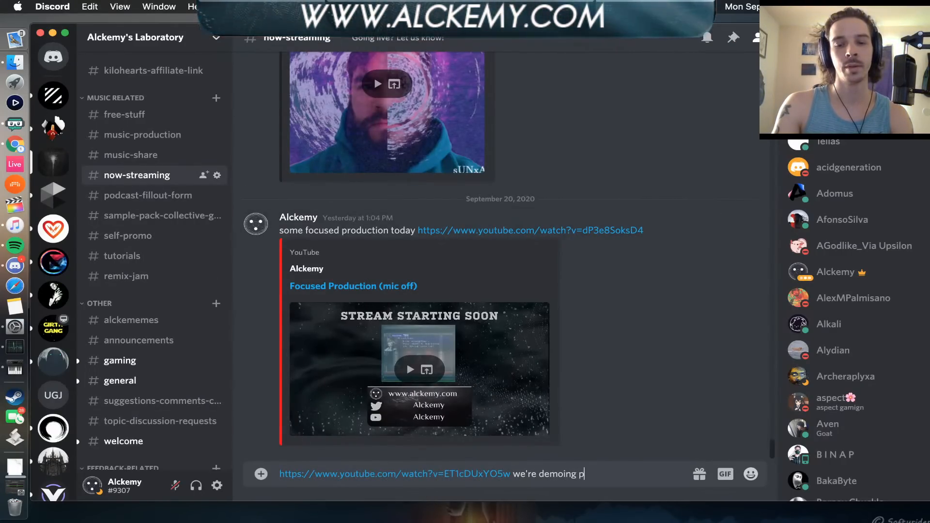
text(oogments t)
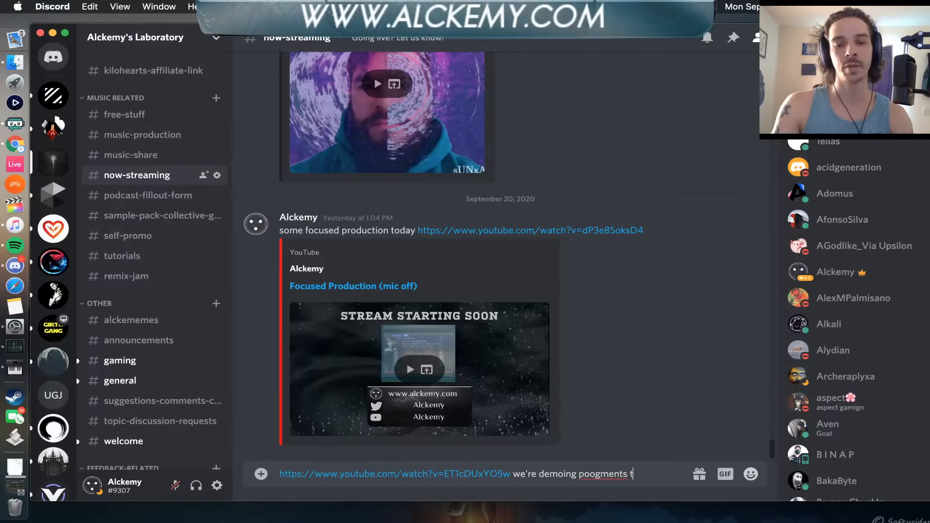
text(oday!)
key(Return)
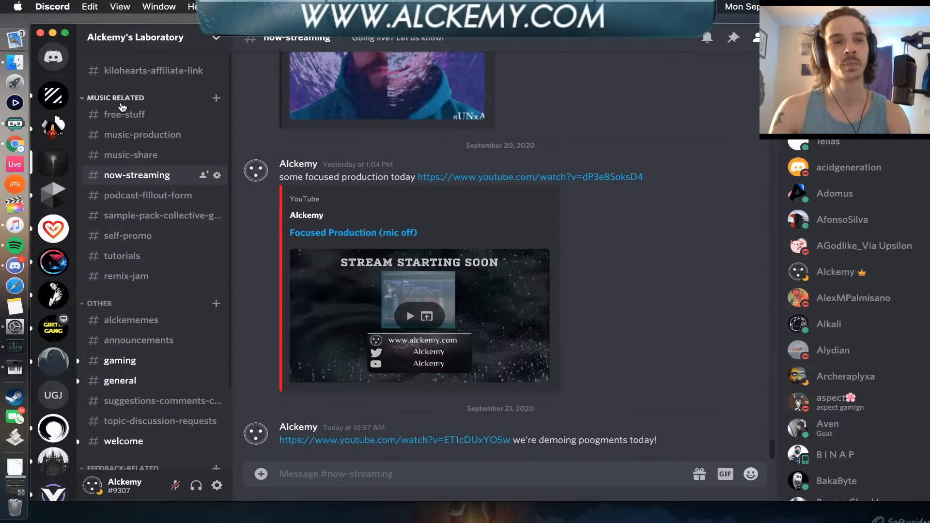
click(39, 33)
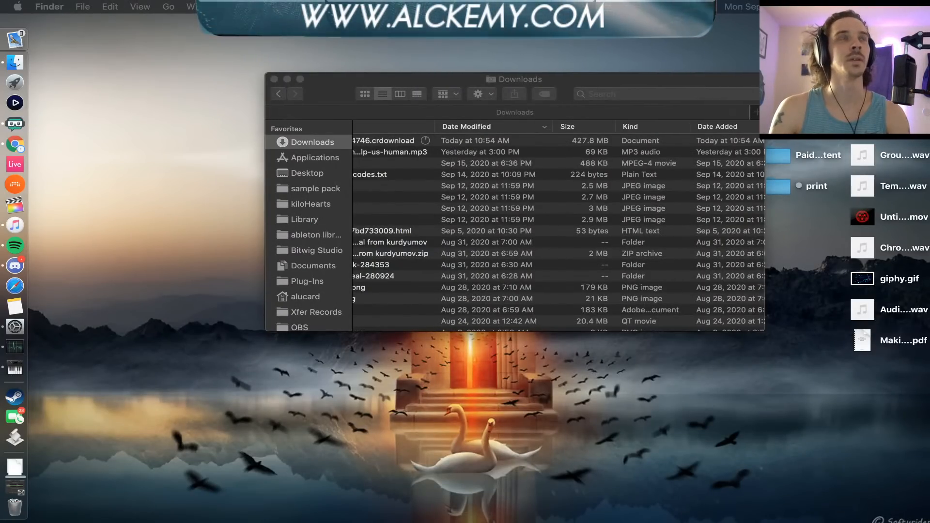
Switch to Chrome, search YouTube for "arturia pigments 2" and open the video "Arturia Pigments 2: BEST SYNTH Of 2020?"
drag(482, 521, 358, 37)
click(312, 80)
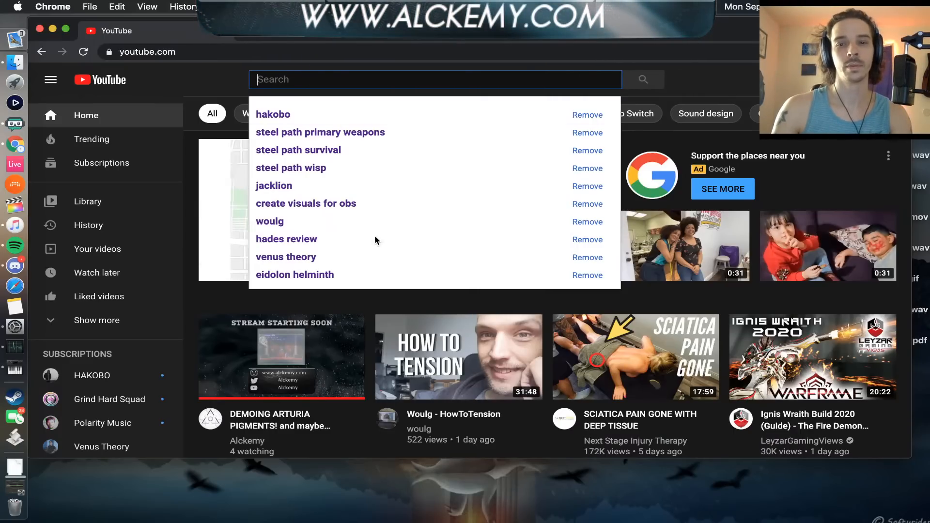
scroll(429, 345, up, 5)
scroll(429, 349, down, 5)
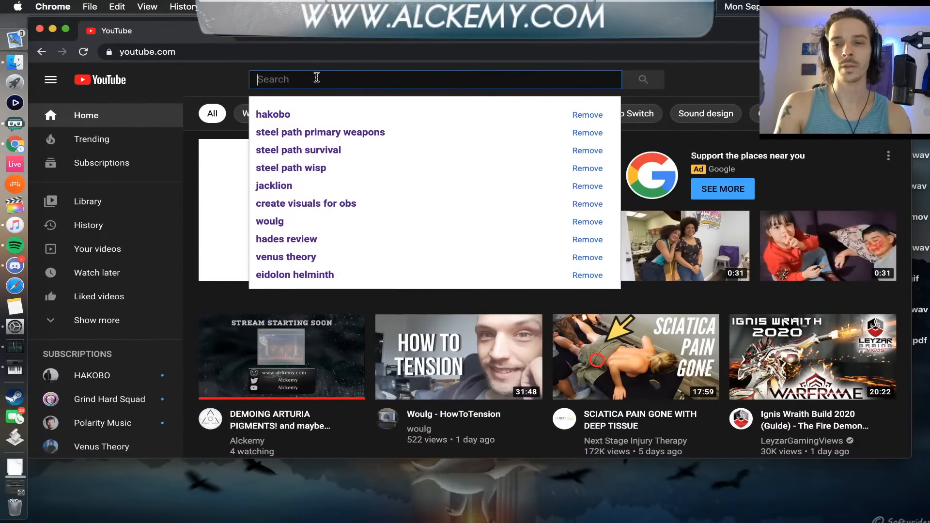
text(aru)
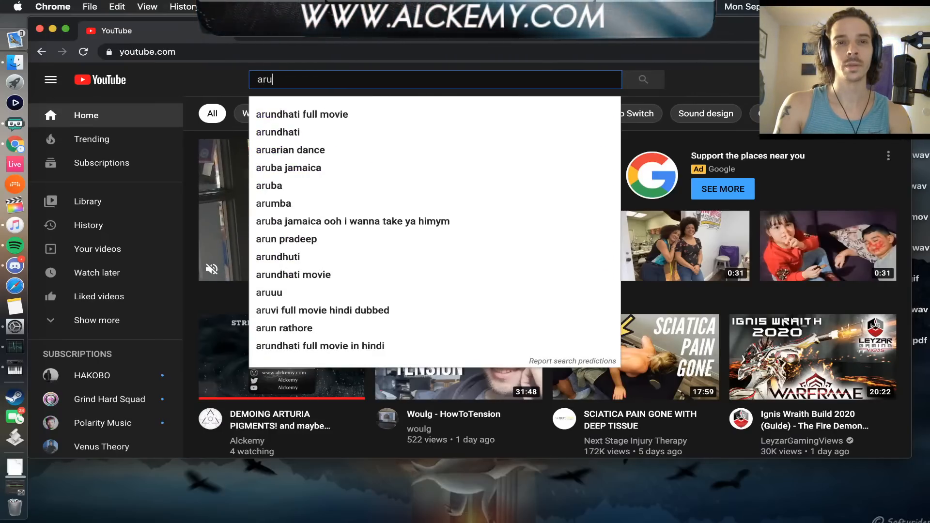
key(BackSpace)
text(tu)
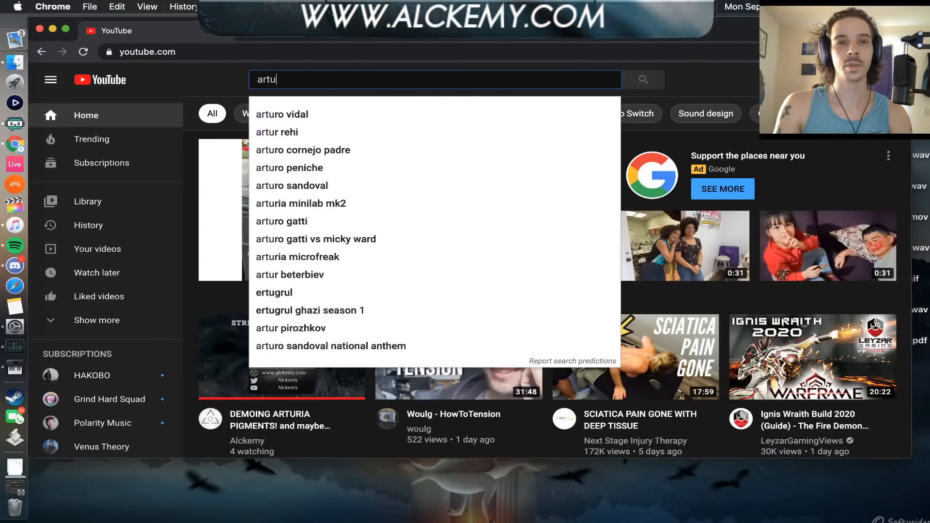
text(rua pig)
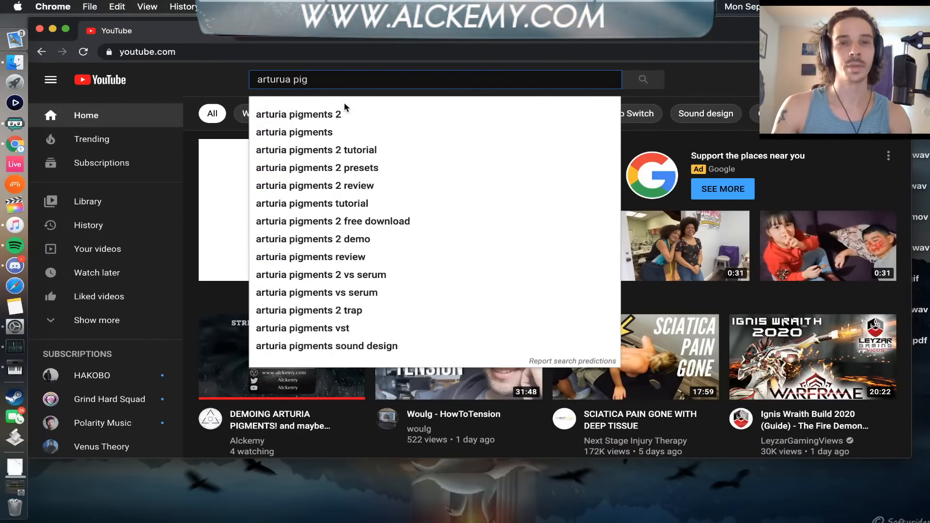
click(313, 115)
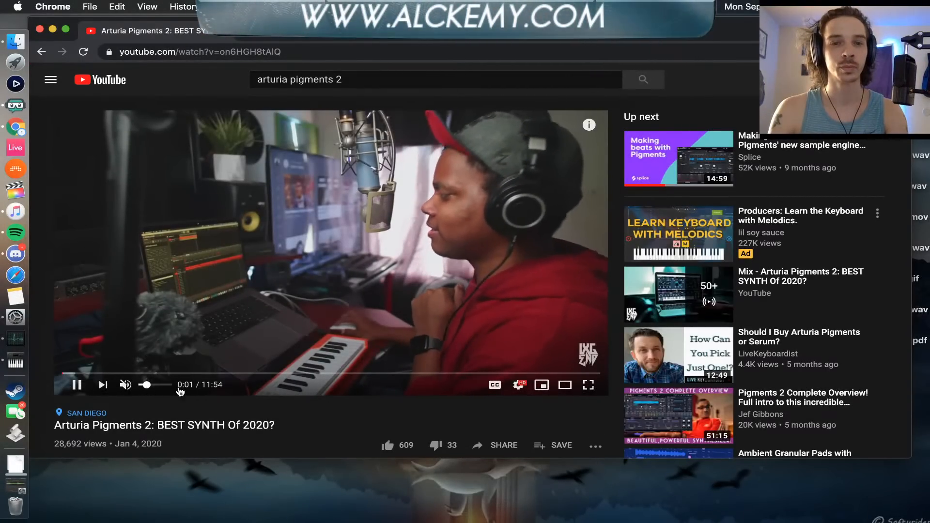
Raise the video's volume and skip forward in stages past 1:05
drag(141, 387, 174, 388)
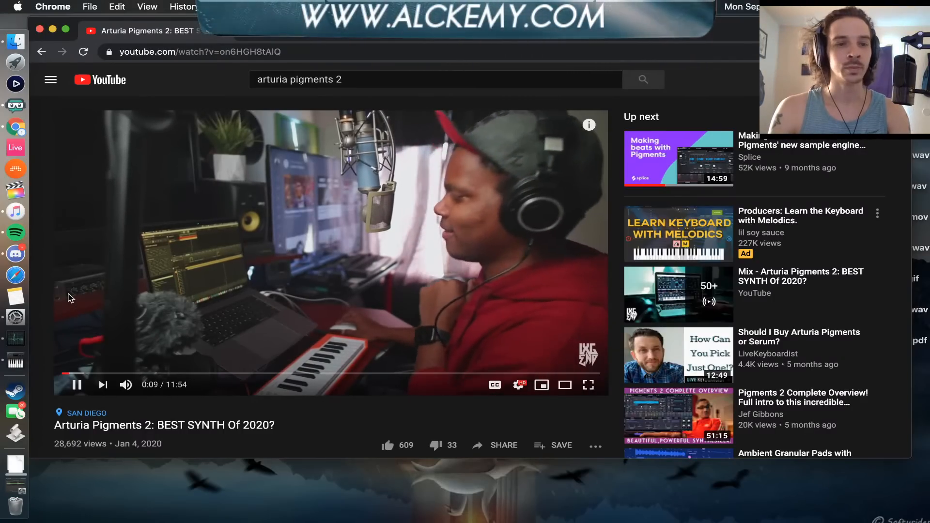
click(80, 373)
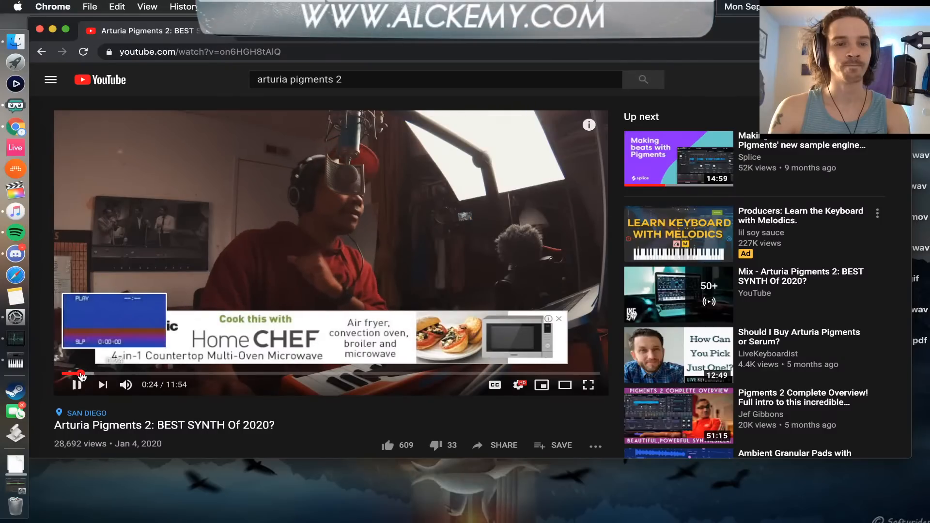
click(97, 374)
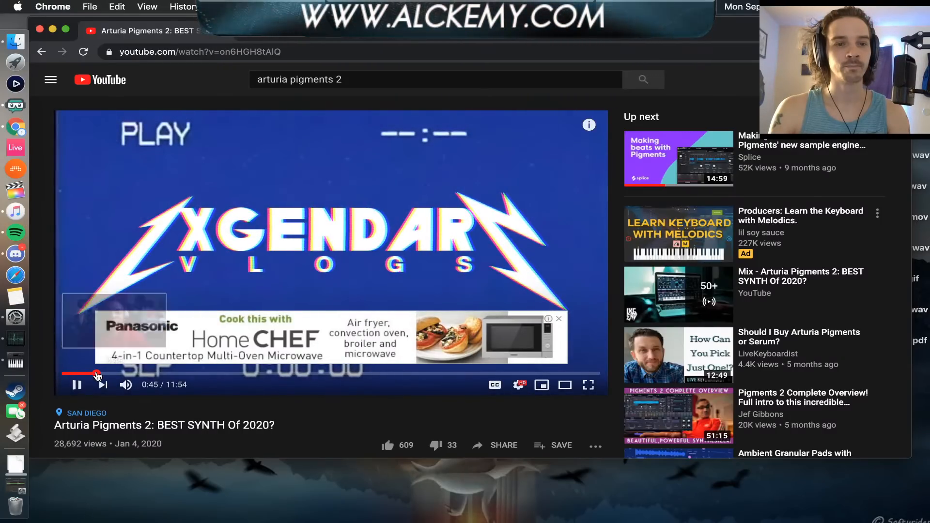
click(112, 373)
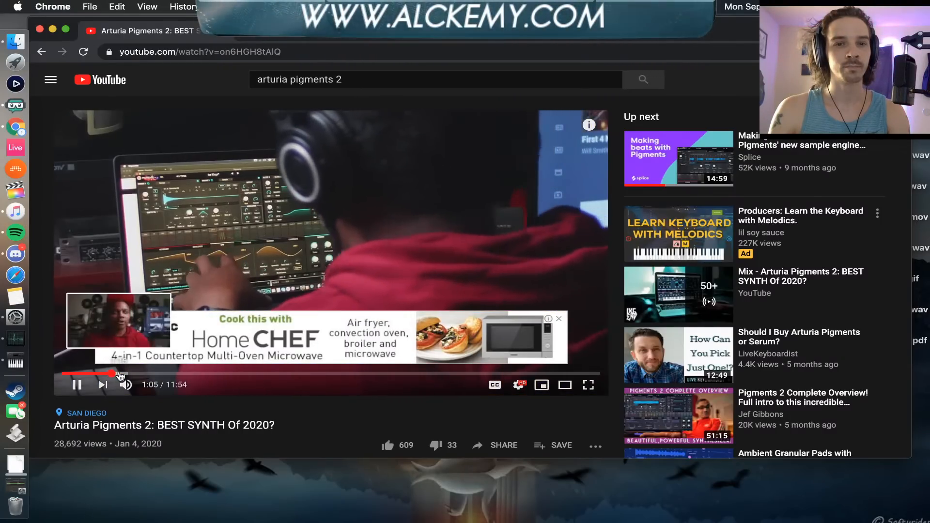
click(140, 373)
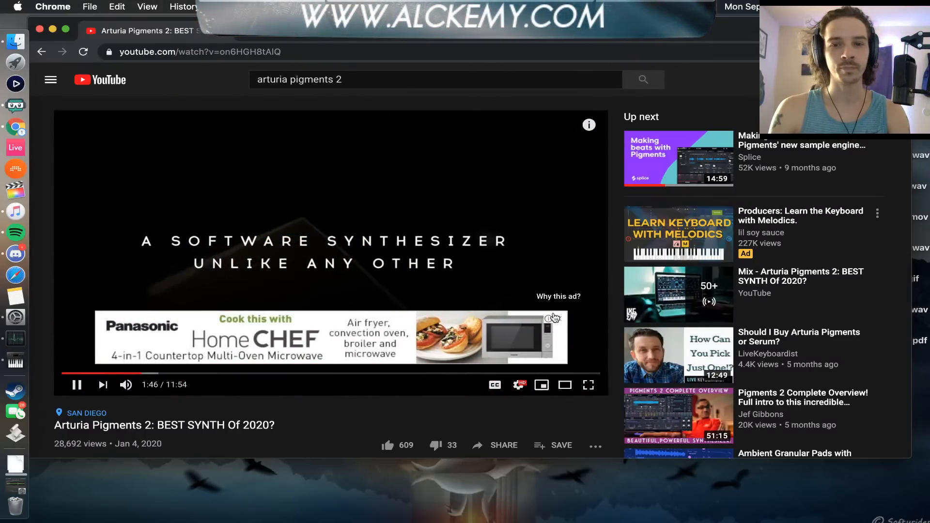
Dismiss the overlay ad on the video and skip forward in stages past 2:21
click(551, 319)
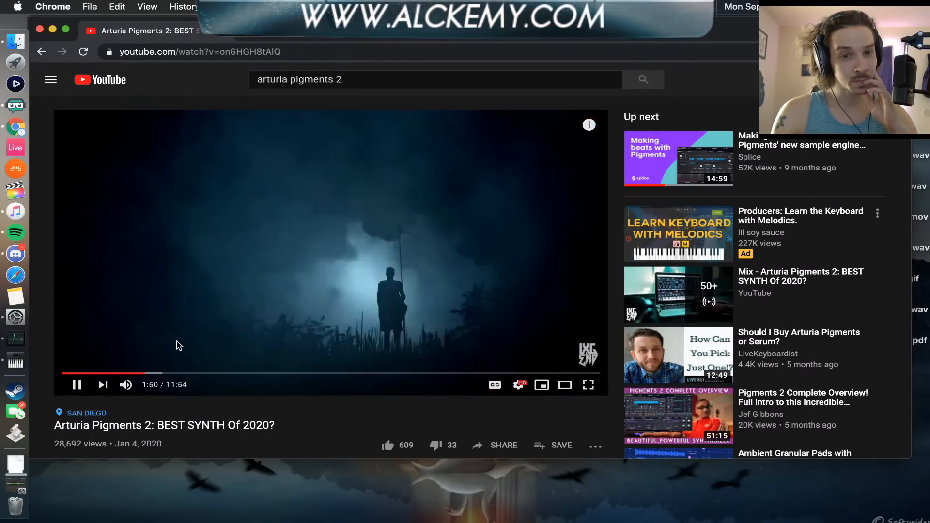
click(157, 374)
click(167, 374)
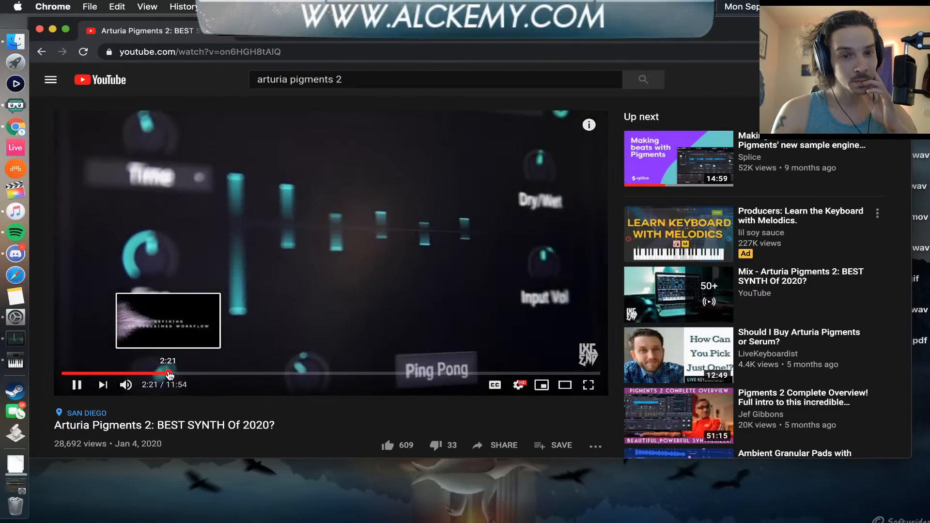
click(180, 374)
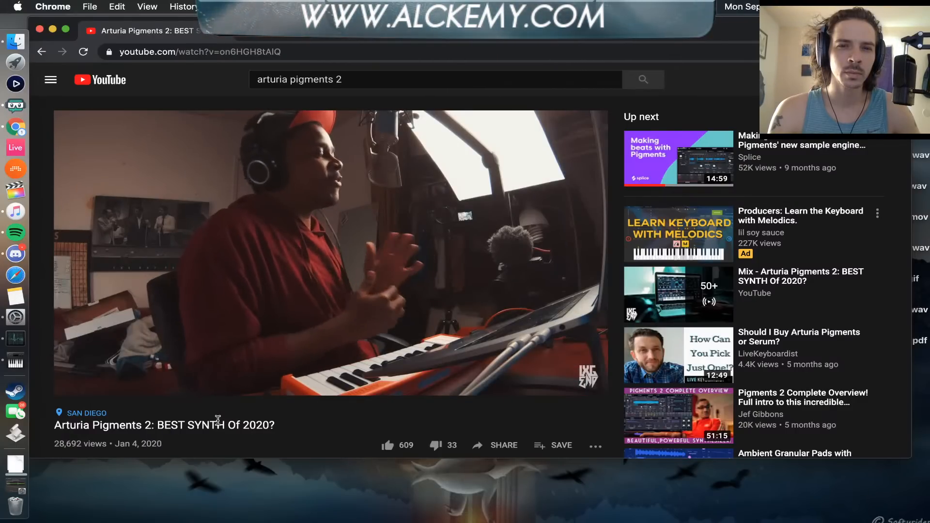
Recheck the download's status in Finder's Downloads folder and close the Finder window
click(15, 43)
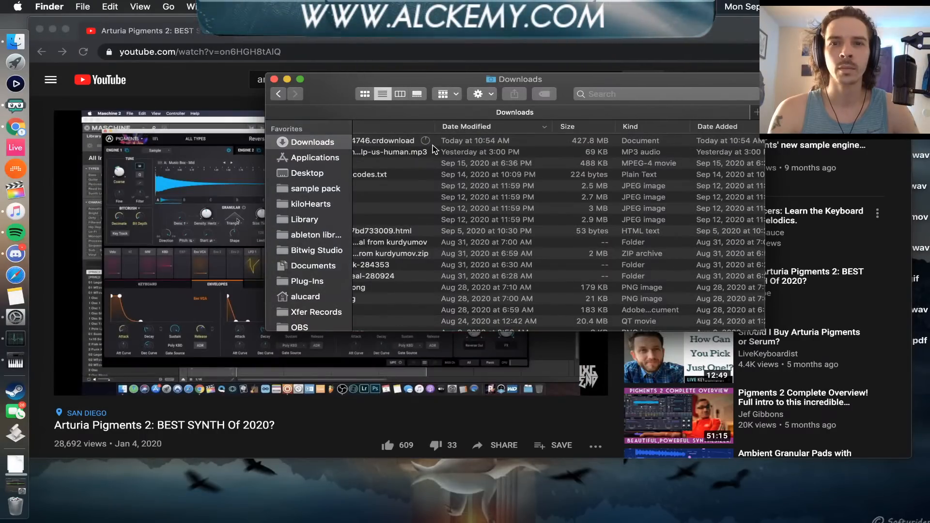
scroll(434, 154, down, 1)
scroll(434, 150, left, 2)
scroll(412, 145, left, 2)
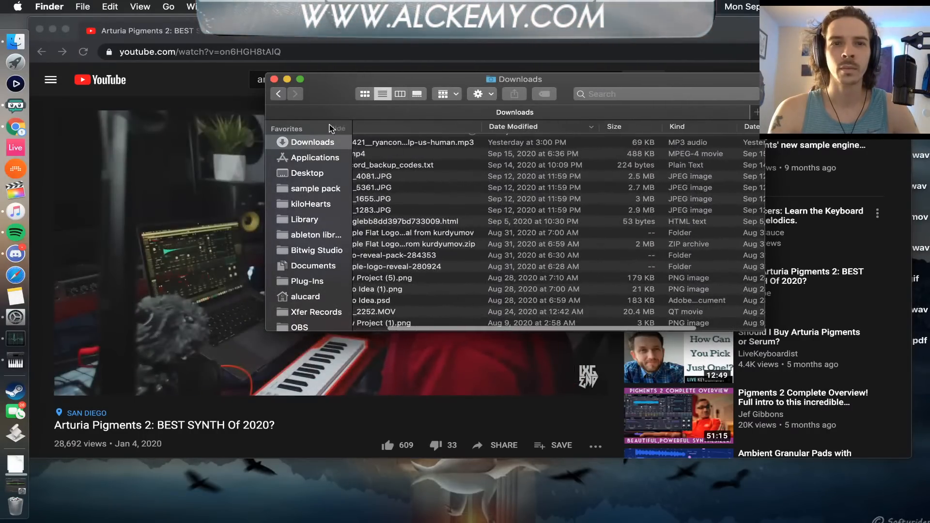
click(274, 80)
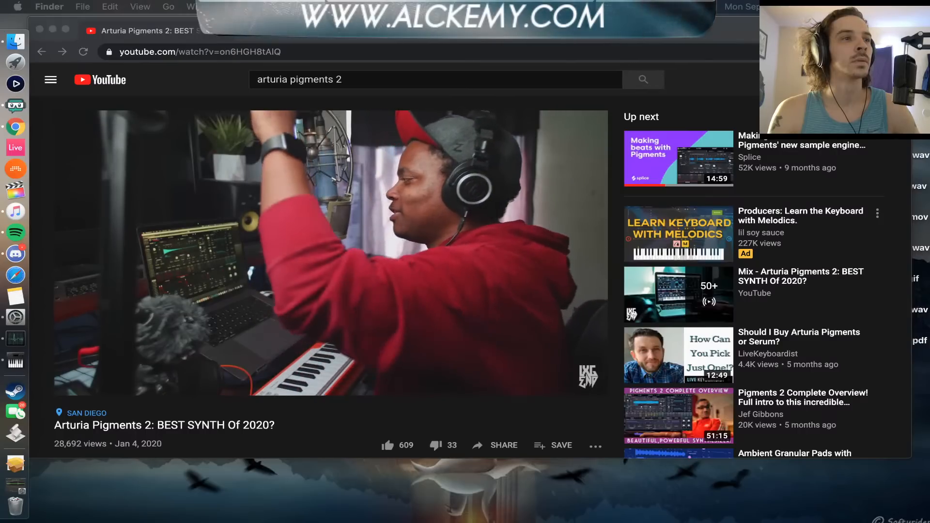
Skip forward through the video to about 5:40, then pause it and close the browser window
click(47, 345)
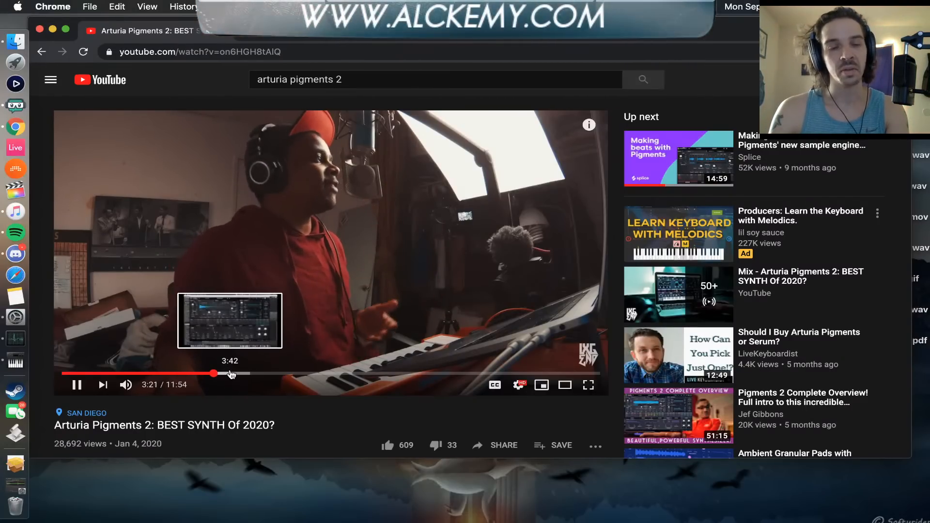
click(231, 374)
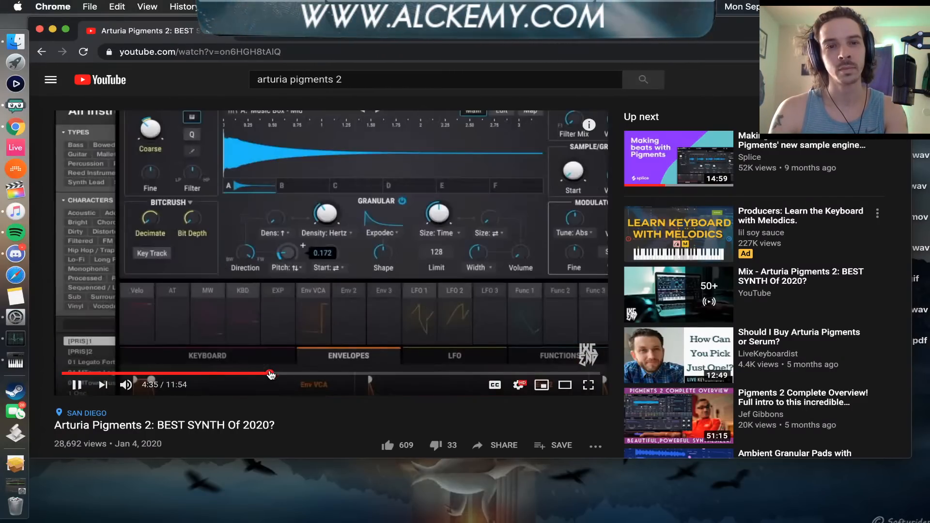
click(318, 374)
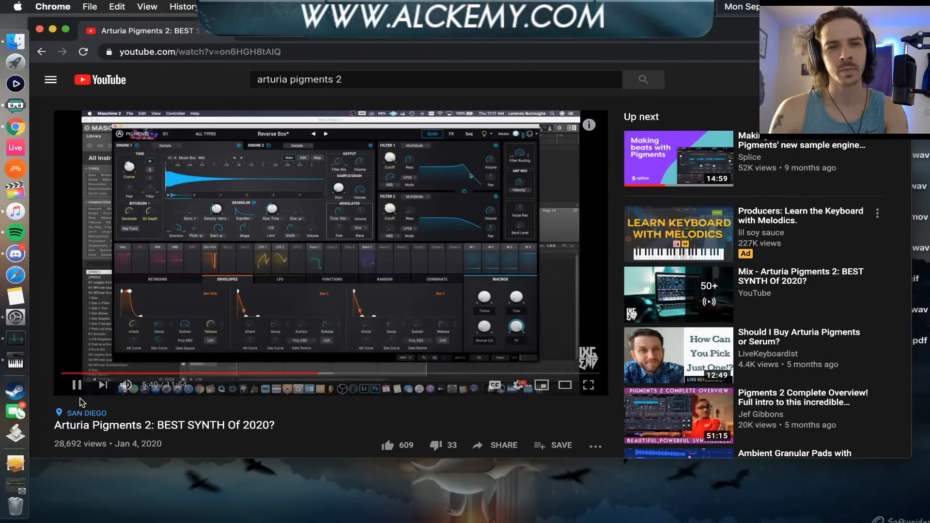
click(75, 386)
click(40, 30)
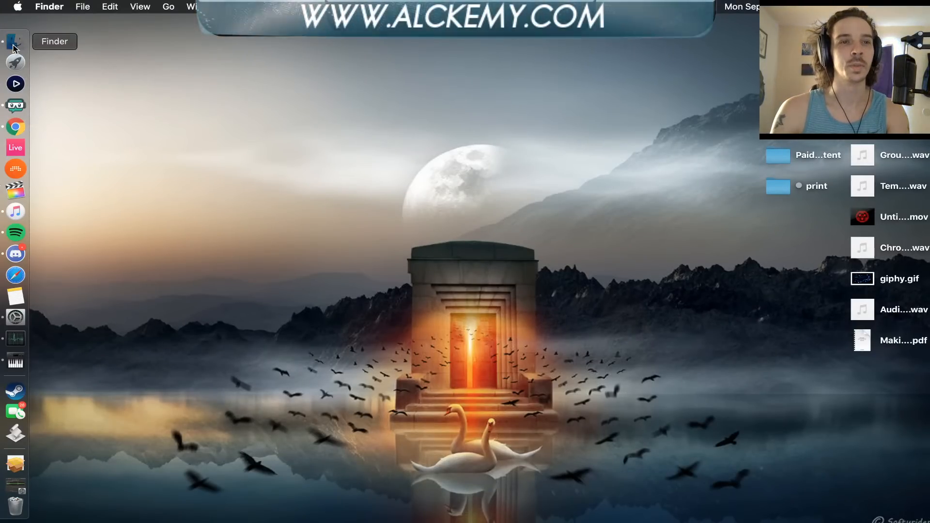
Open the installer package Pigments__2_1_3_3882.pkg from Finder's Downloads folder
click(15, 44)
click(308, 142)
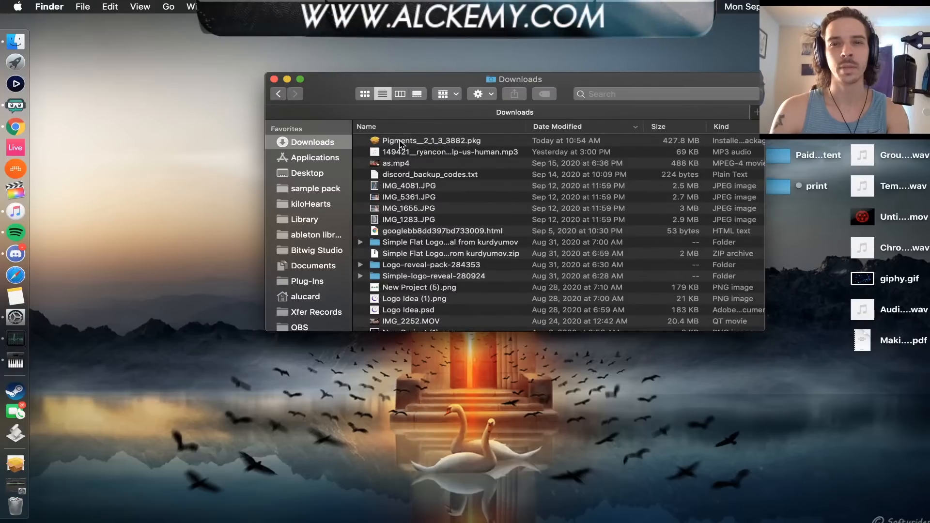
double_click(398, 141)
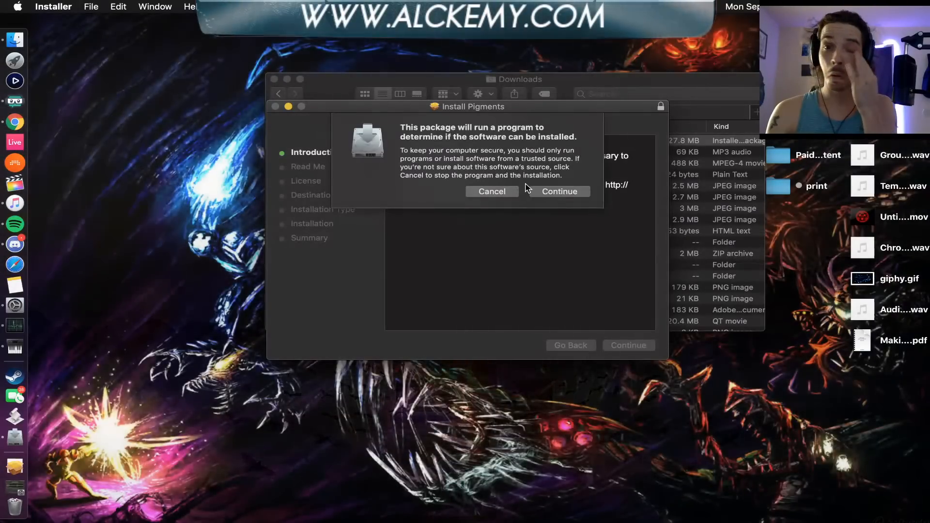
Proceed through the Pigments installer's introduction, agree to the software license, and accept Macintosh HD as the destination
click(557, 192)
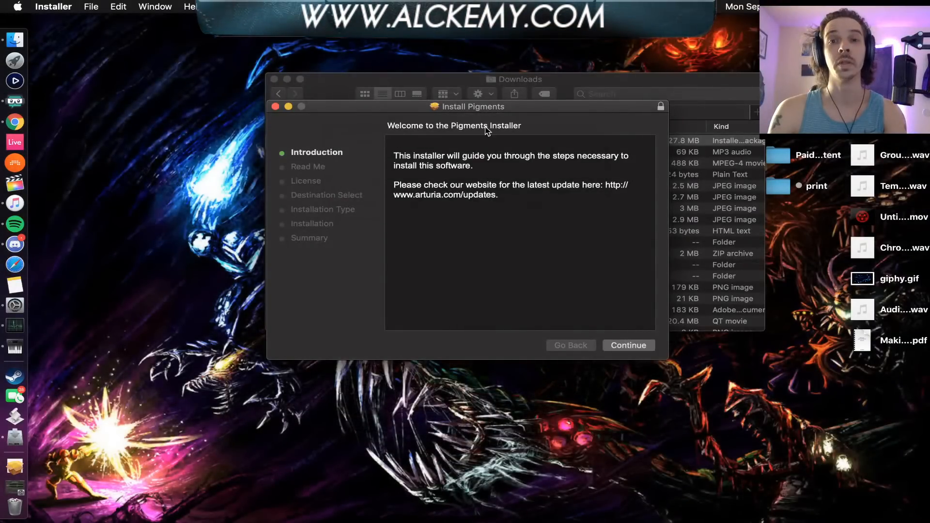
click(637, 349)
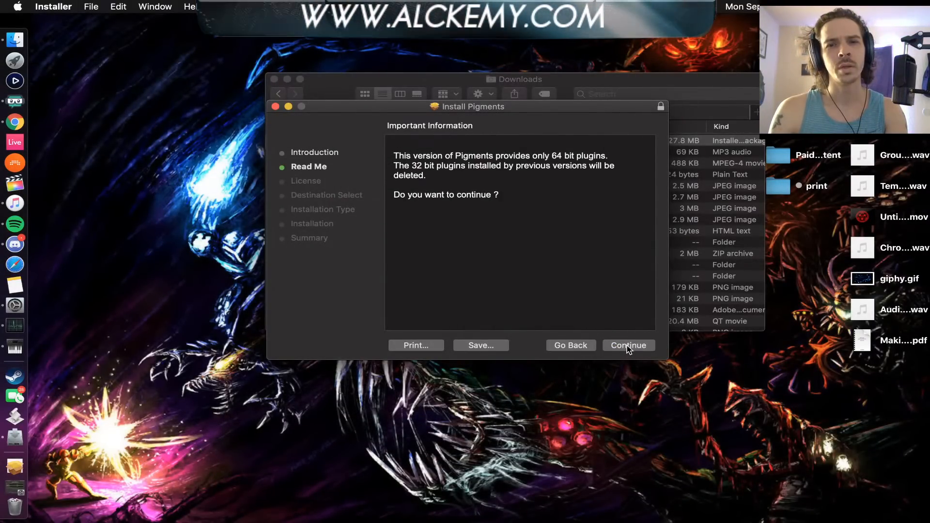
click(628, 347)
click(628, 347)
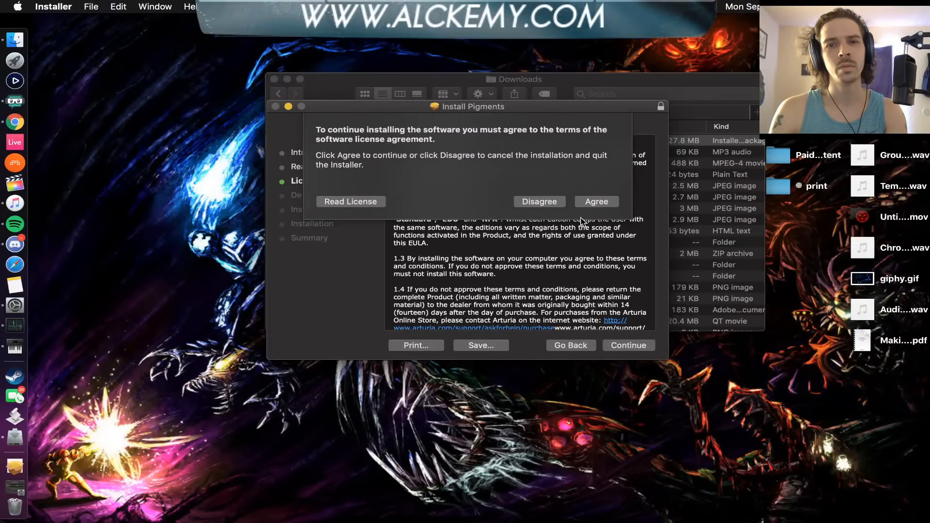
click(596, 201)
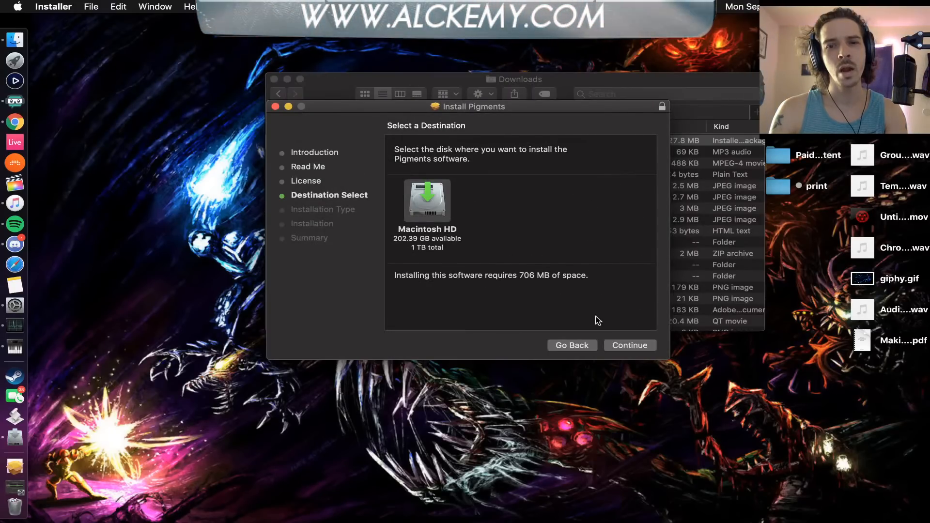
click(628, 347)
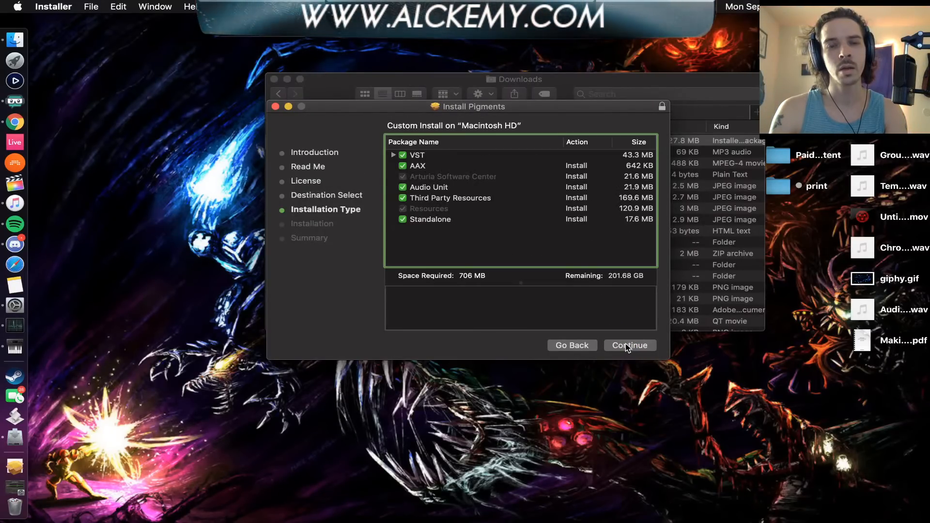
Exclude the AAX, Audio Unit and Third Party Resources packages from the custom install and run the installation
click(402, 166)
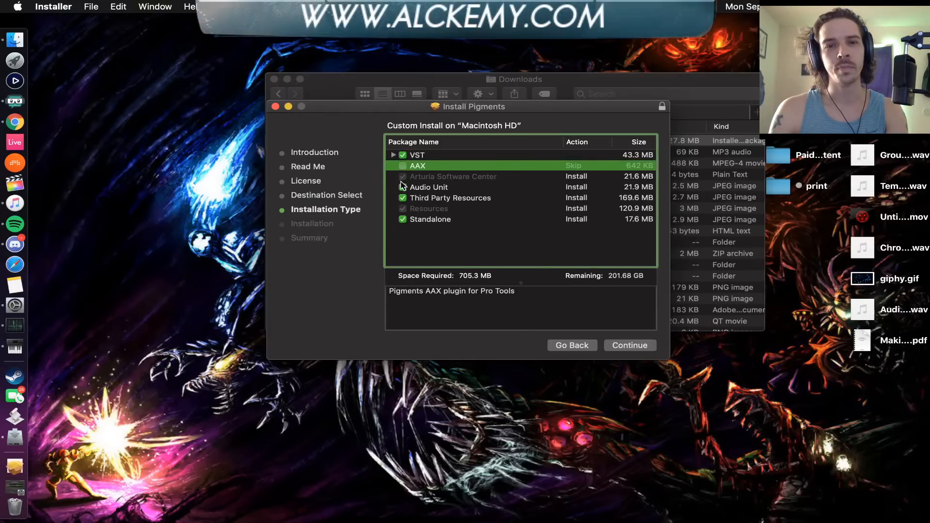
click(402, 187)
click(402, 198)
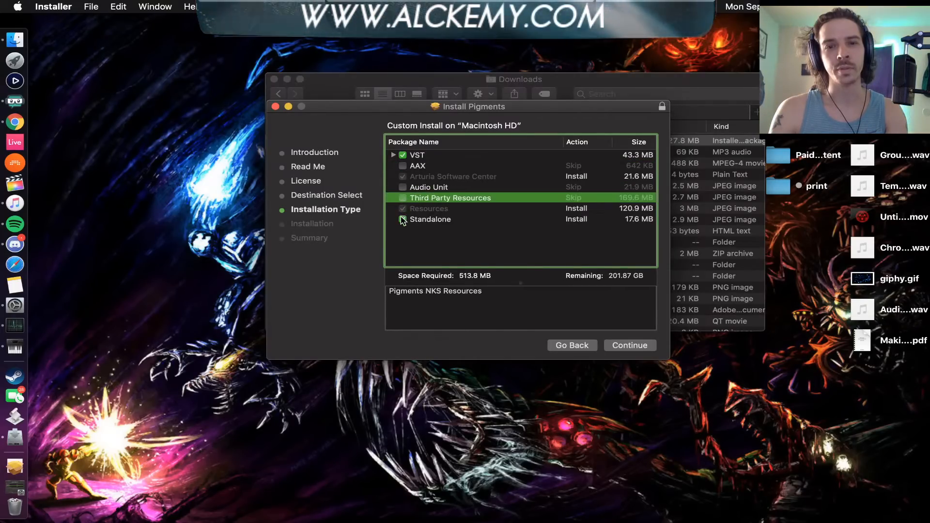
click(403, 220)
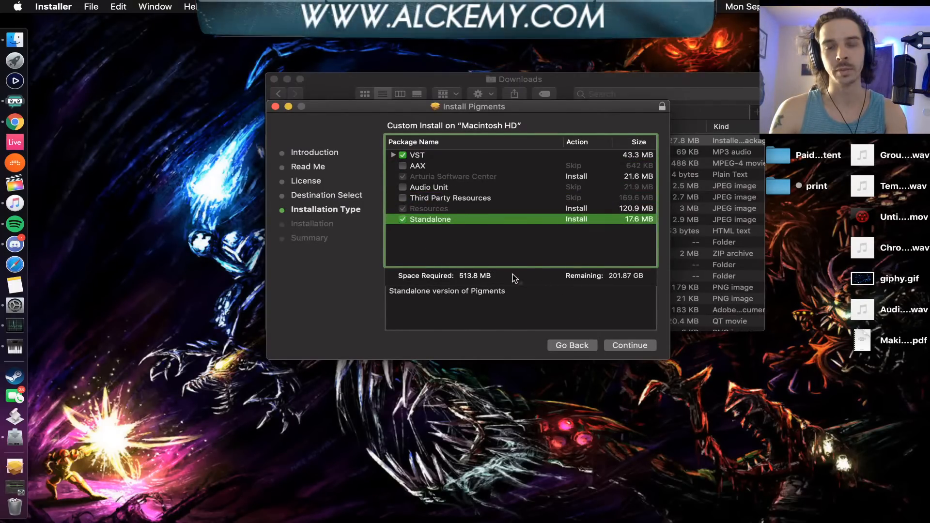
click(619, 348)
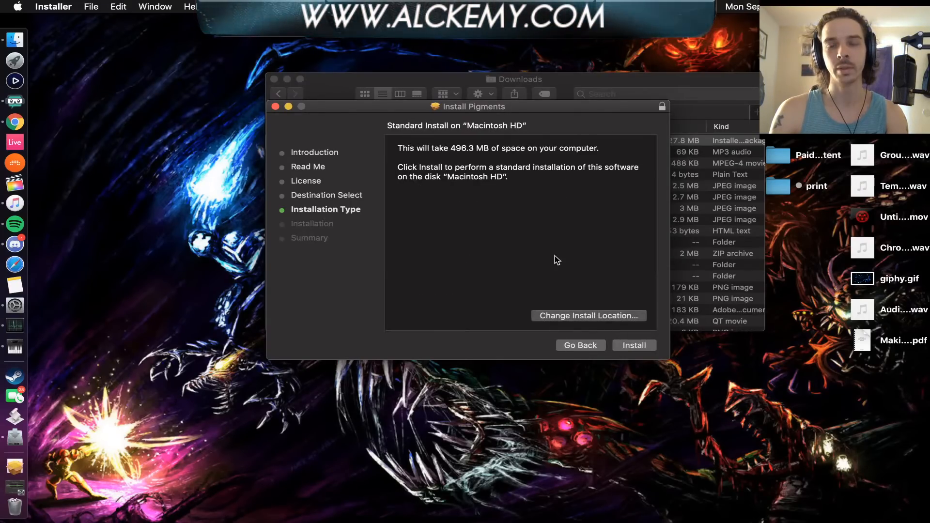
click(626, 347)
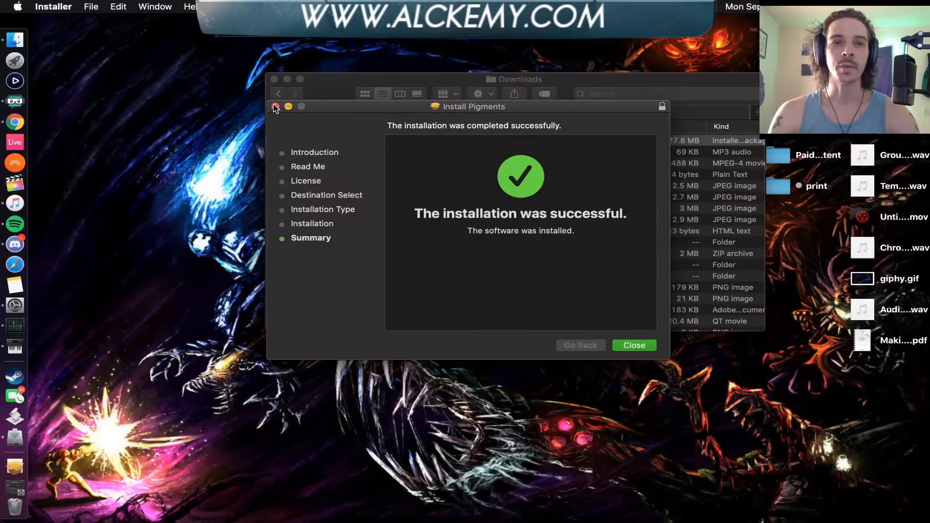
Close the finished installer, move the Pigments package to the Trash, and close the Downloads window
click(634, 345)
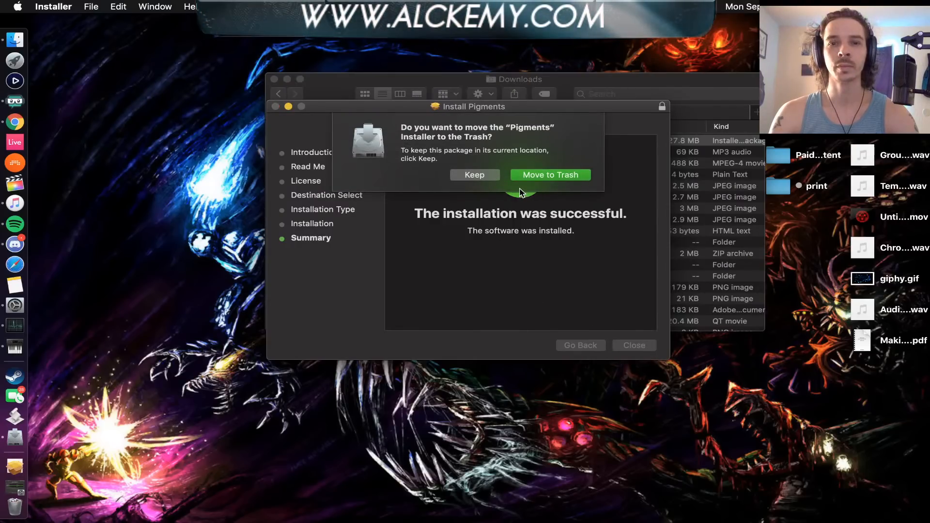
click(550, 160)
click(274, 79)
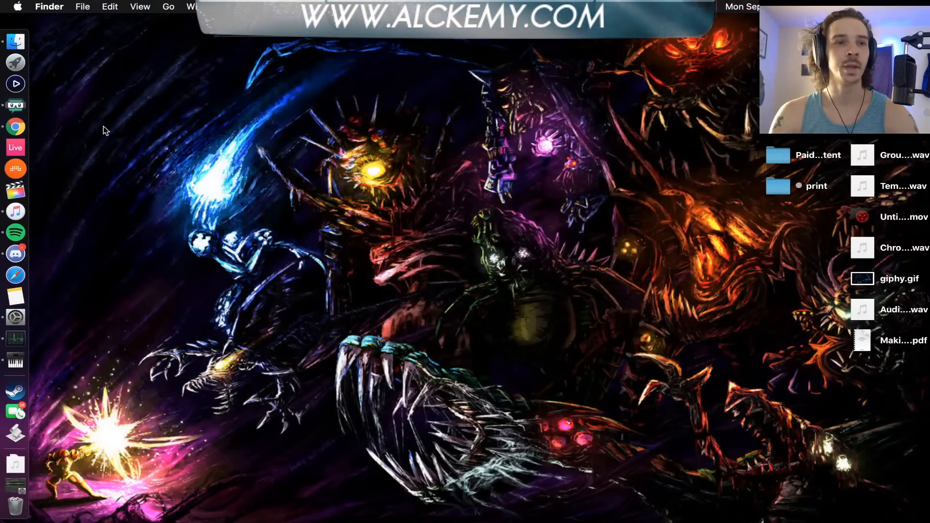
Launch Bitwig Studio, enlarge its window to fill the screen, and create a new project
click(11, 172)
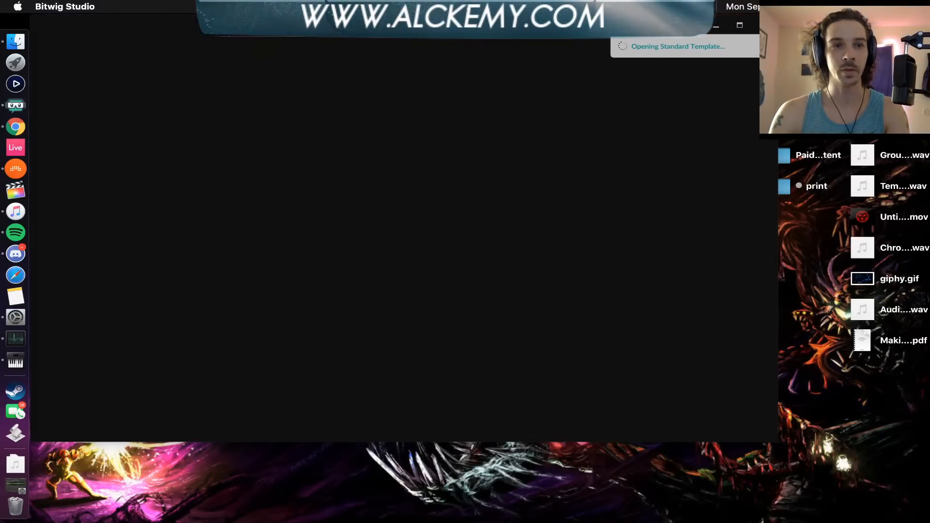
mouse_move(228, 34)
mouse_down()
mouse_move(280, 35)
mouse_move(228, 34)
mouse_up()
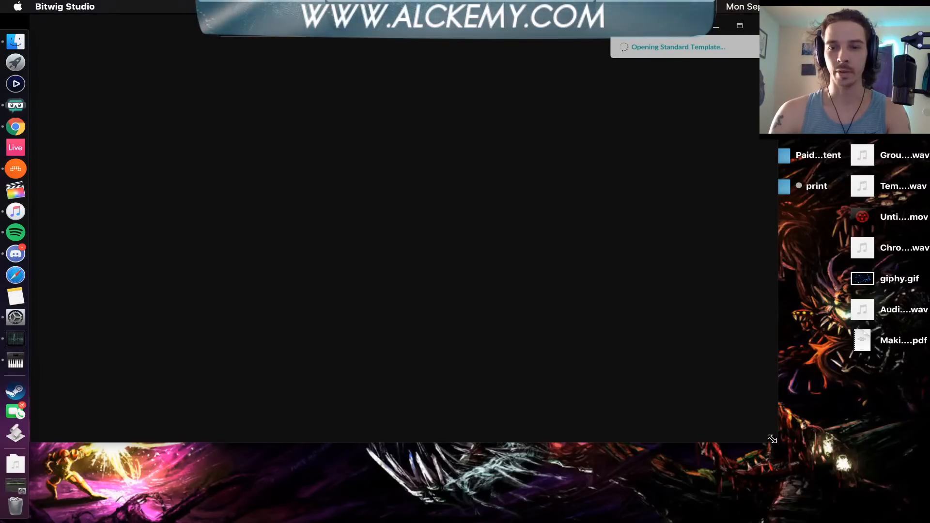
drag(772, 439, 928, 521)
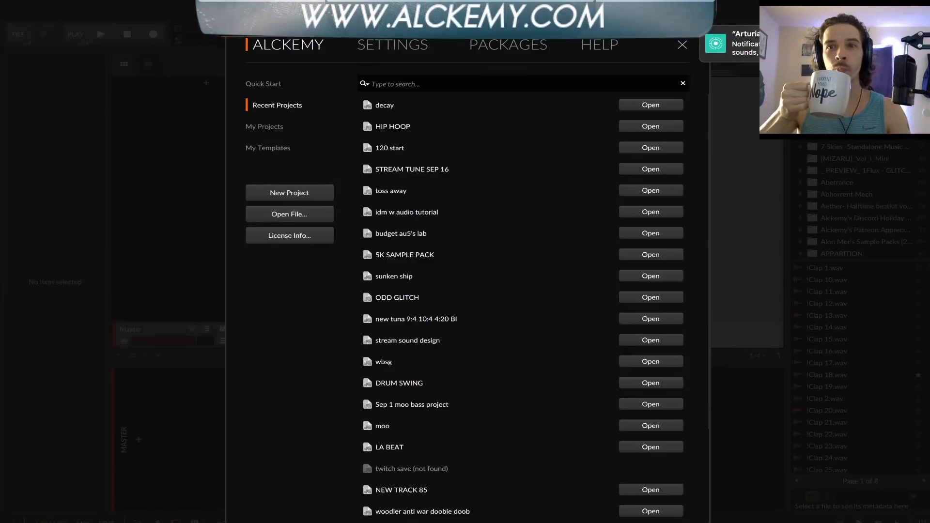
key(super+n)
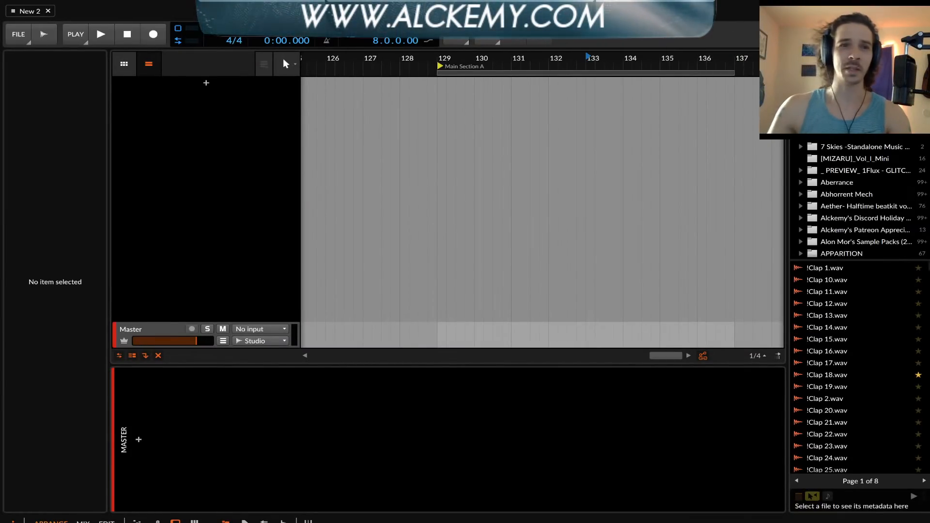
Add an instrument track to the arrangement and load the VST 3 version of Pigments on it
click(177, 101)
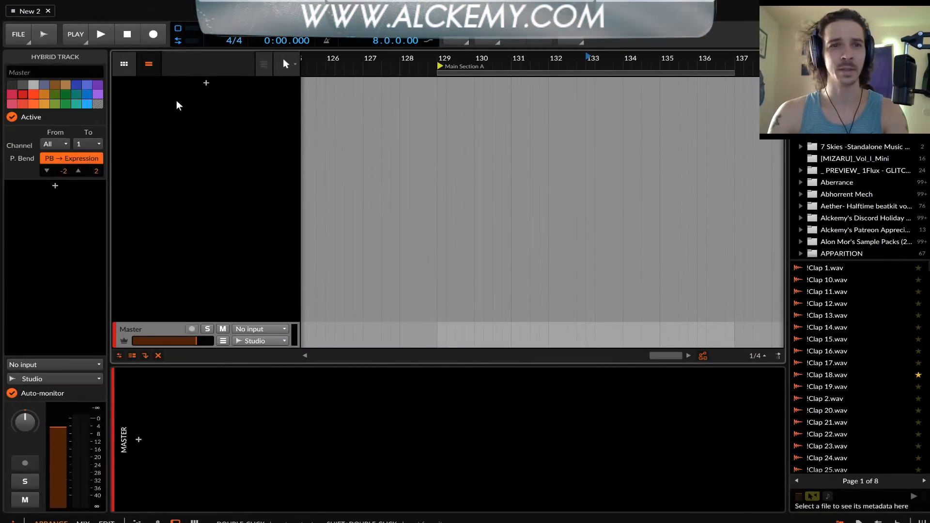
double_click(205, 87)
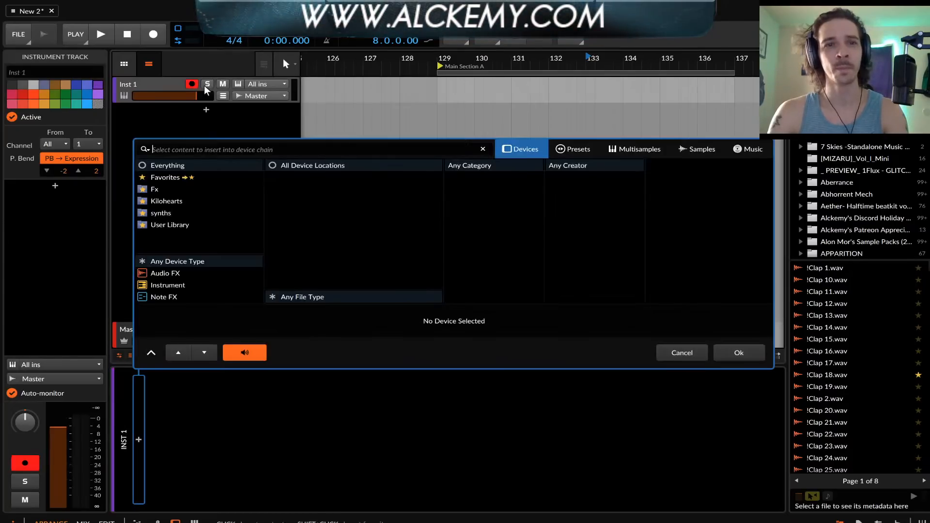
text(pig)
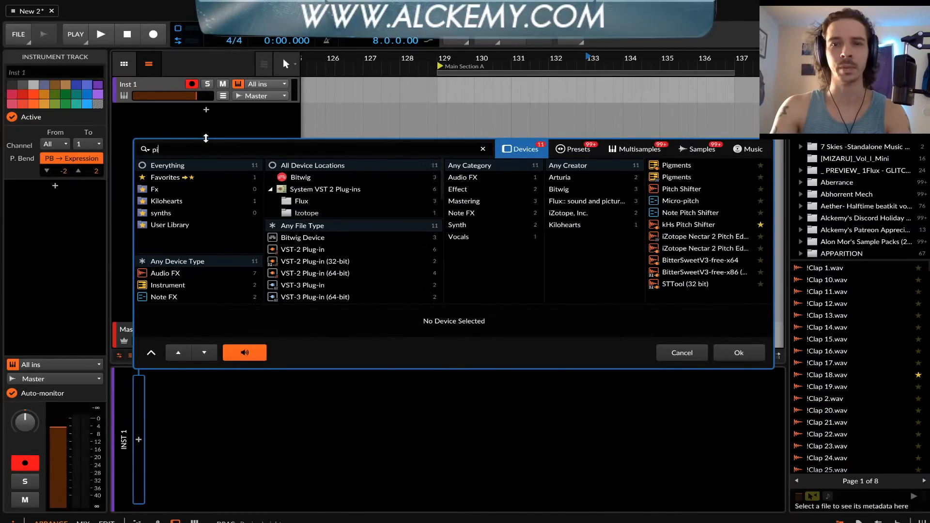
click(681, 178)
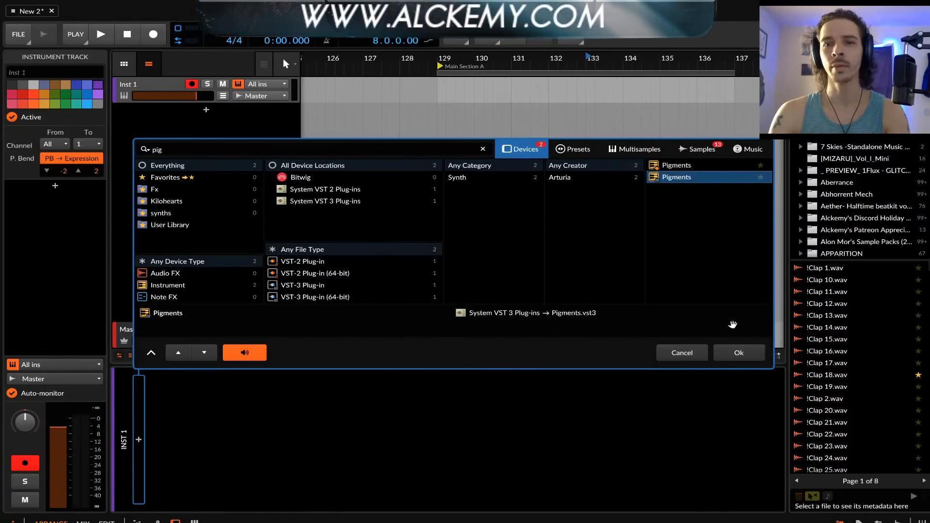
click(737, 353)
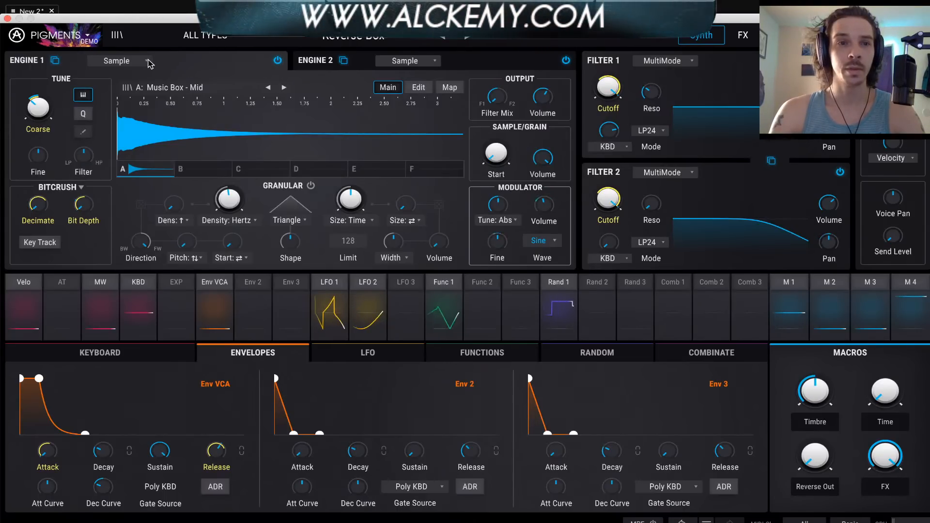
Look over the available engine types for Engine 1 and Engine 2 in Pigments
click(119, 61)
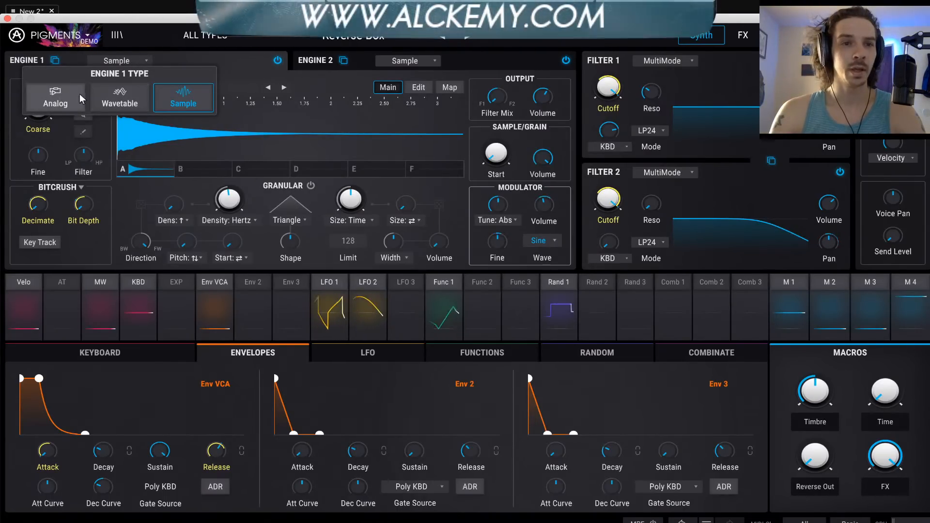
click(188, 61)
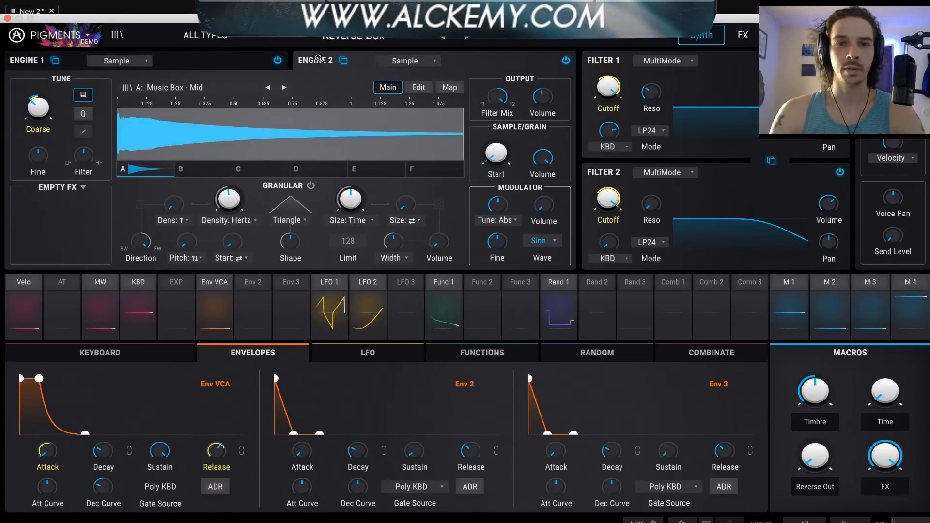
click(420, 61)
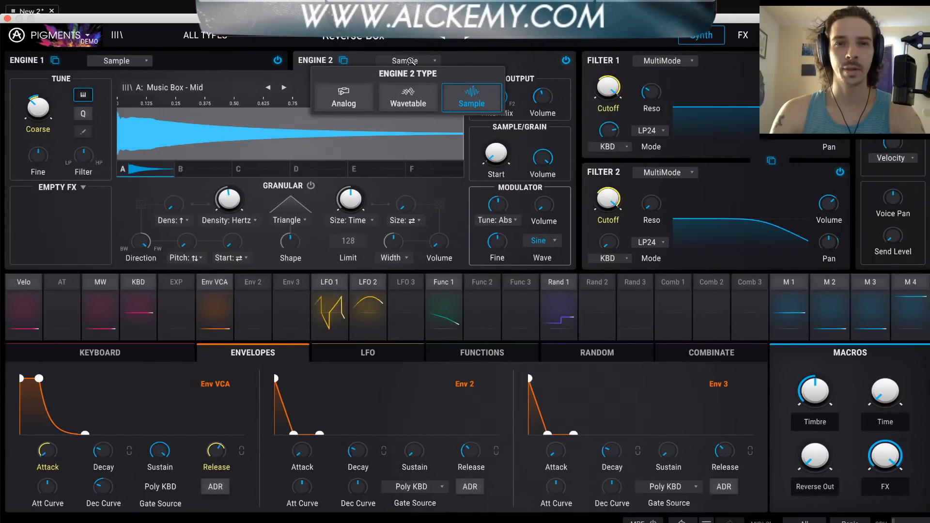
click(429, 55)
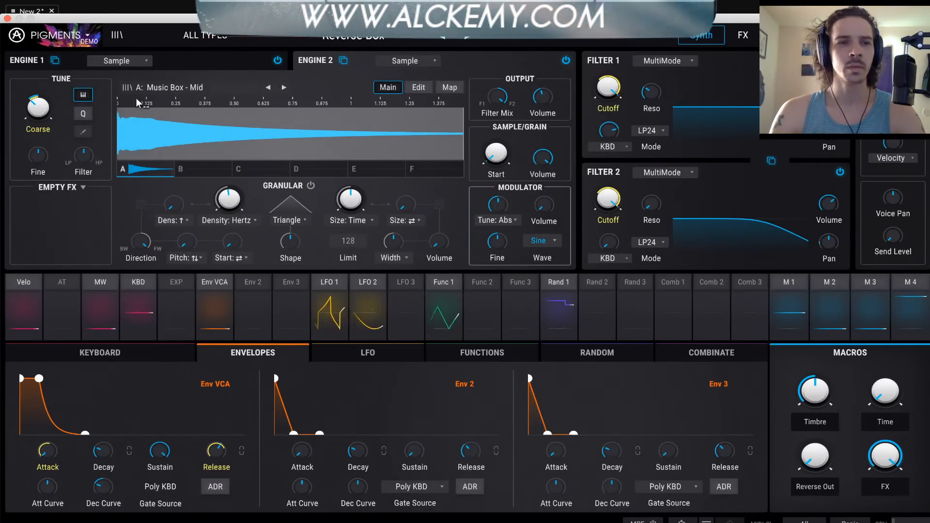
Try out quantized pitch modulation in Engine 2's Tune section and switch it off again
mouse_move(48, 112)
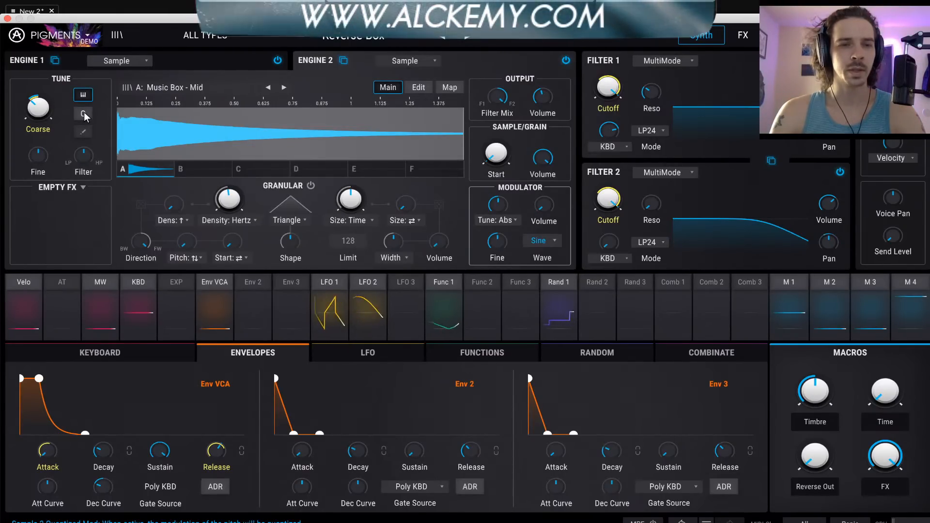
click(83, 114)
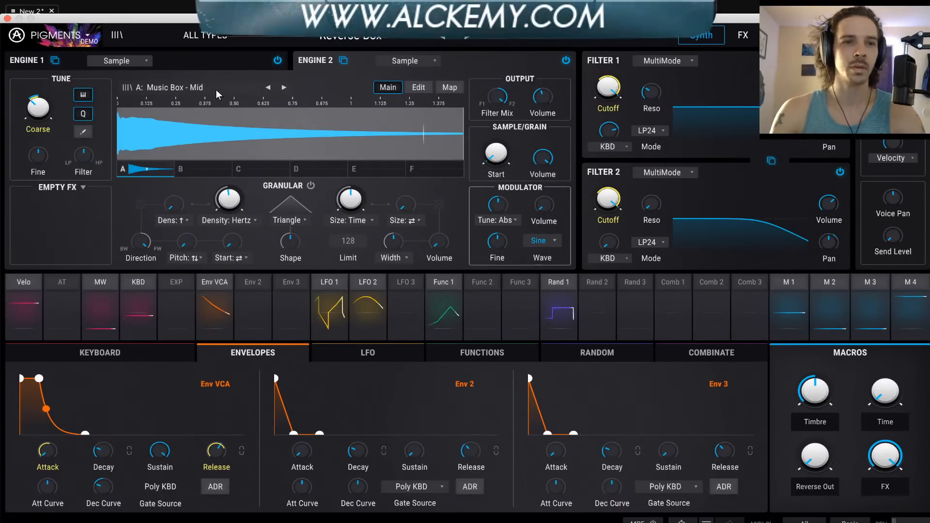
click(86, 114)
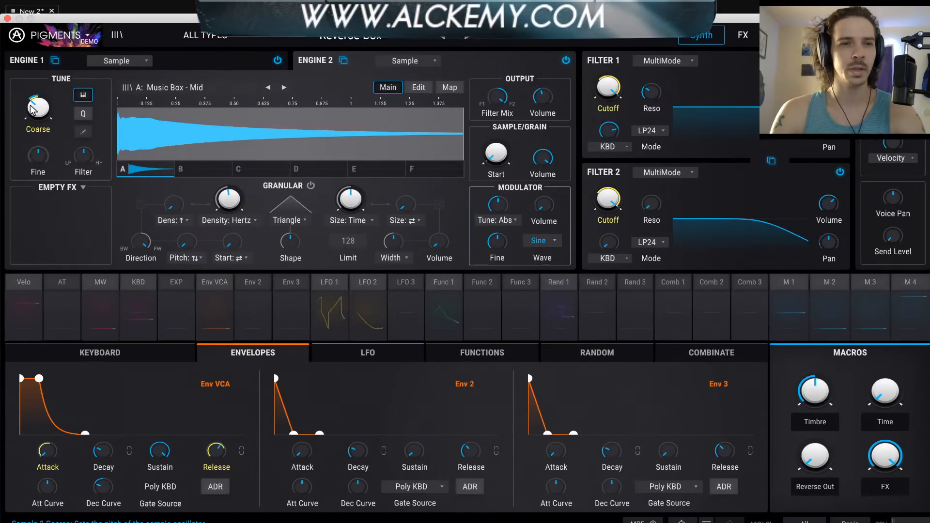
Assign the Unison shaper to Engine 2, increase its voices, and check the unison mode options
click(81, 187)
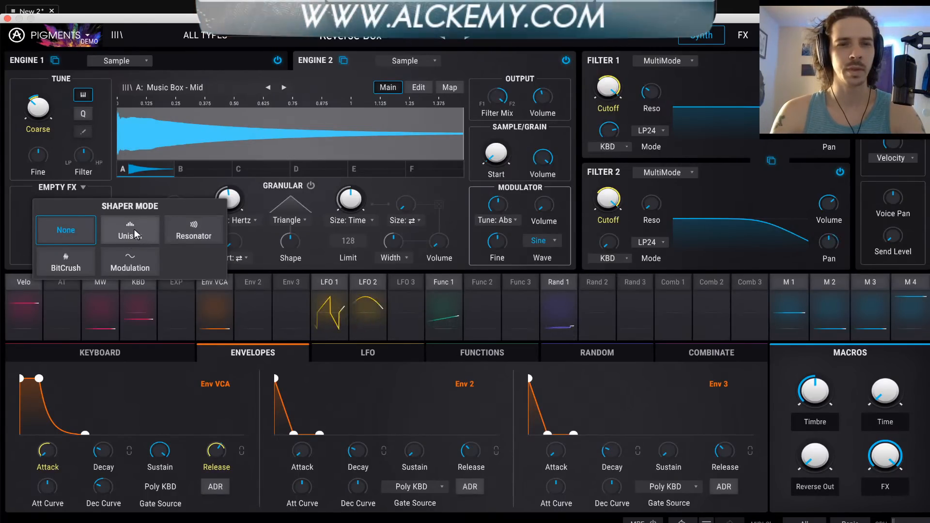
click(102, 238)
click(21, 192)
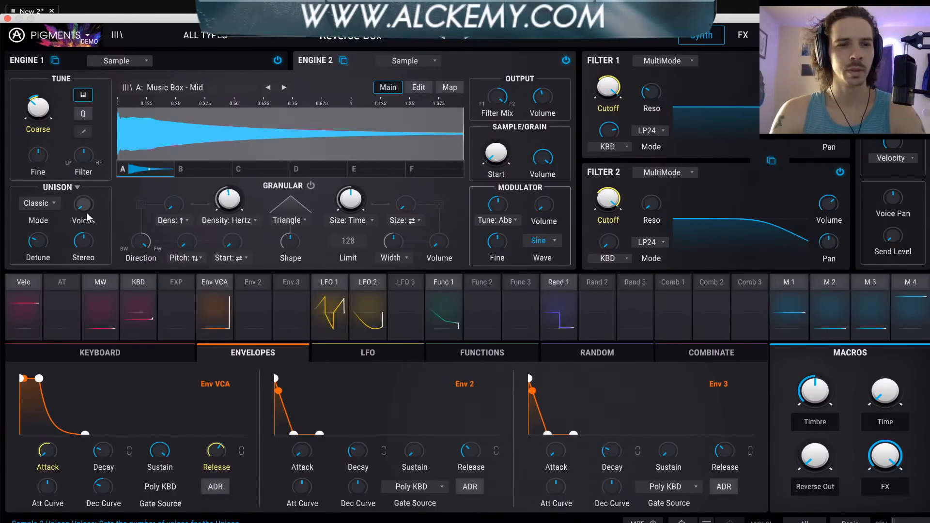
drag(86, 209, 86, 198)
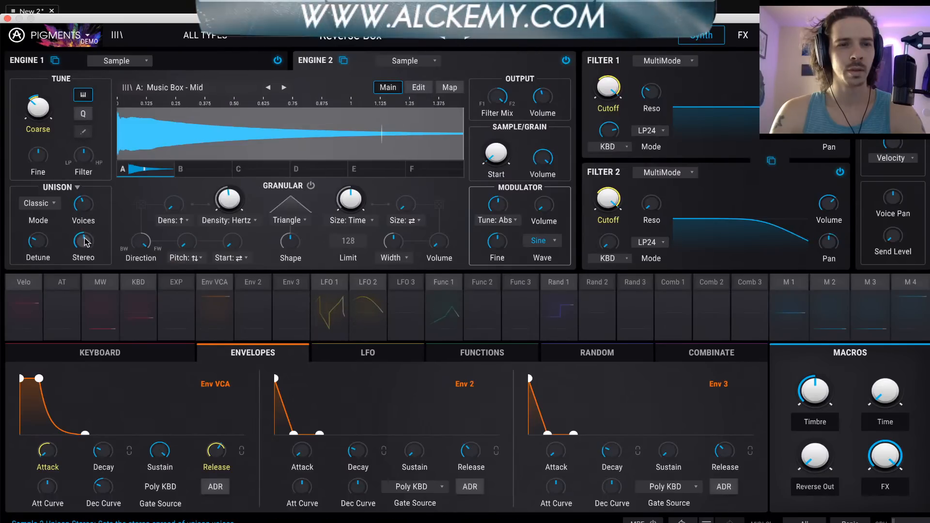
click(45, 203)
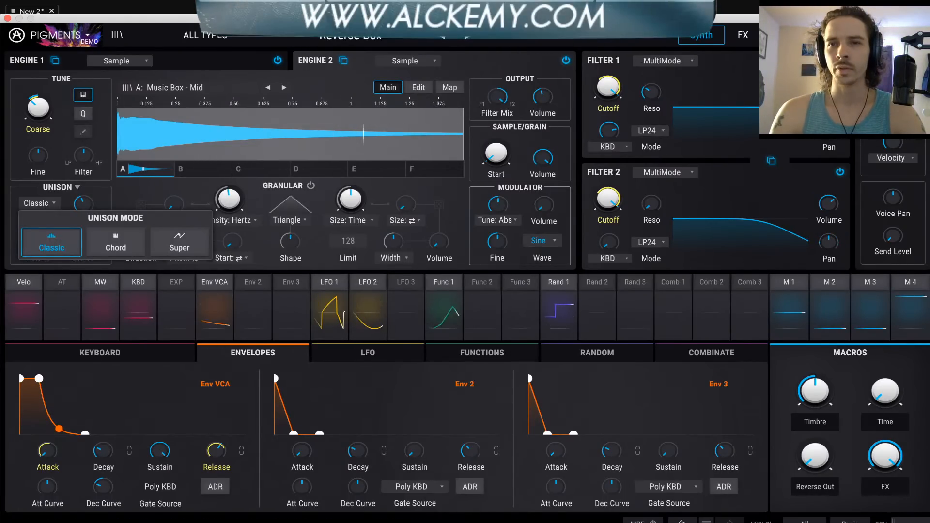
Bypass both Filter 1 and Filter 2 in Pigments
click(841, 60)
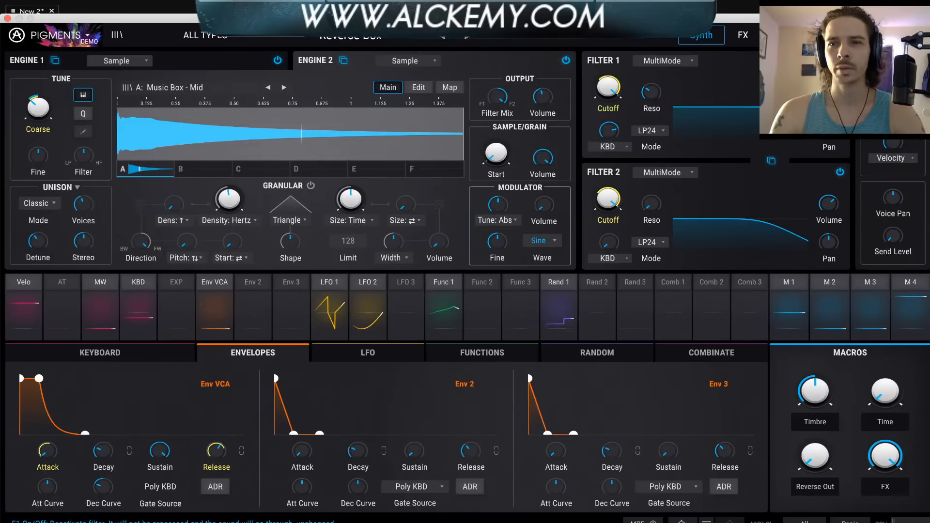
click(841, 60)
click(840, 172)
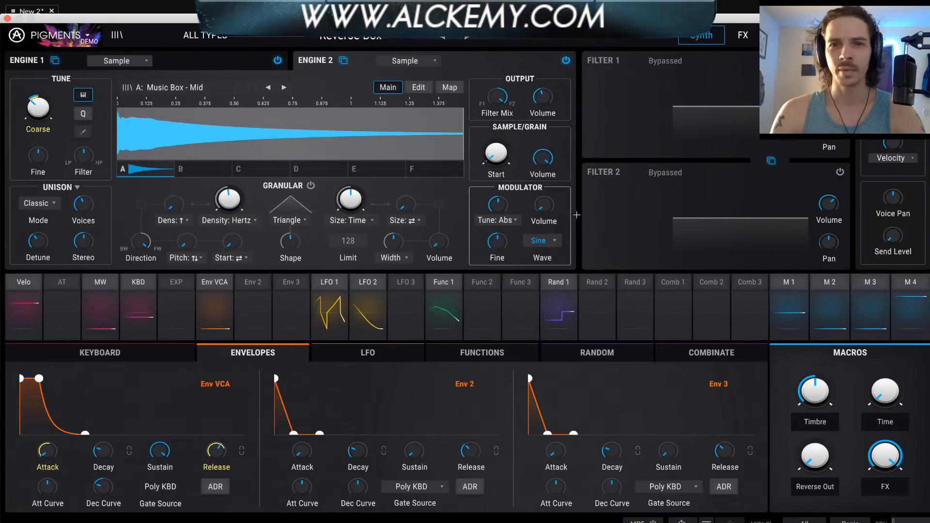
Set sample slot A's play mode to Normal in Engine 2's edit view and reopen the Pigments window from its track
click(418, 88)
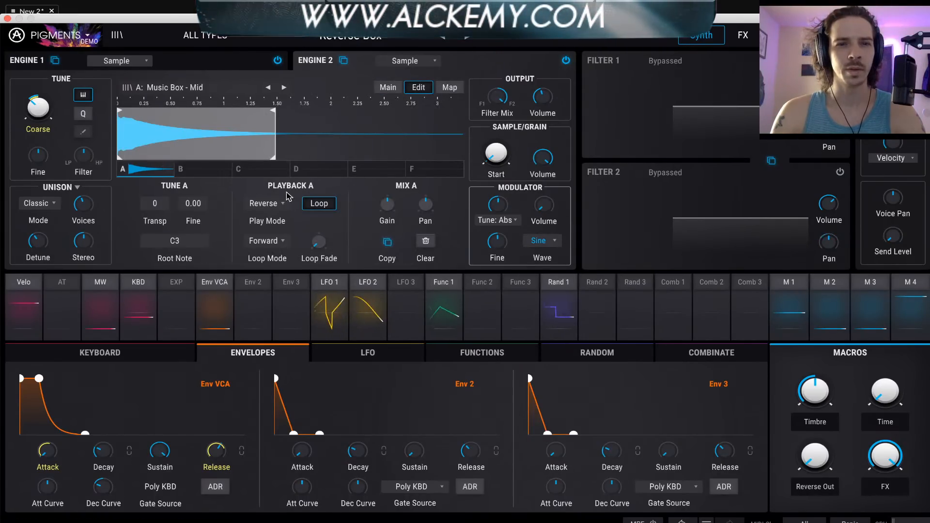
click(266, 202)
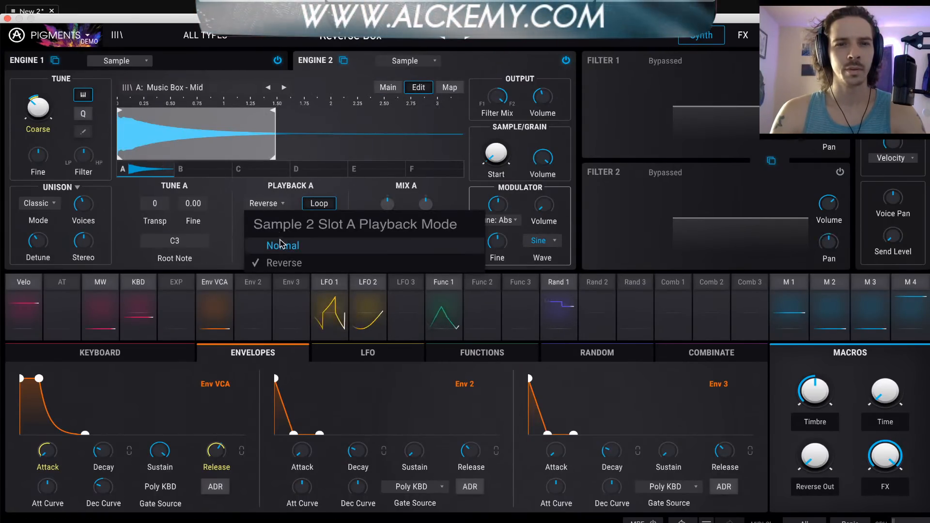
click(280, 301)
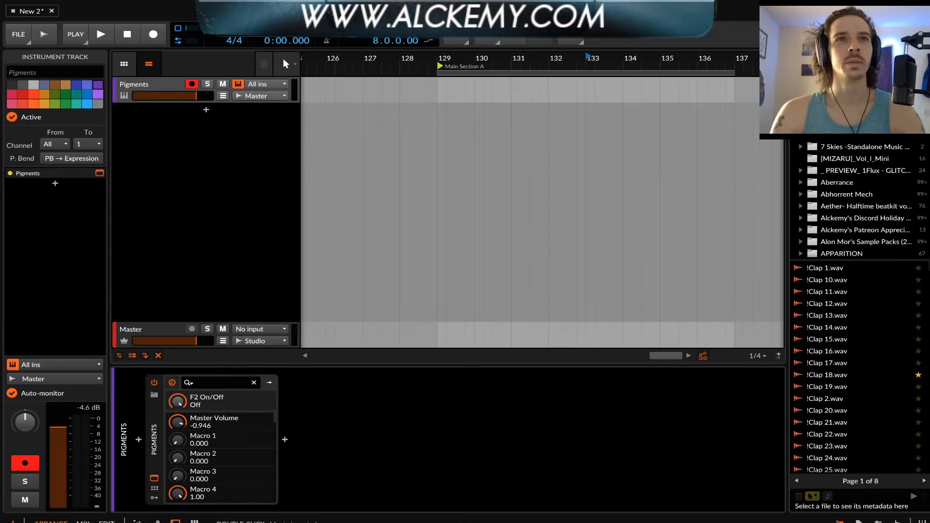
double_click(149, 88)
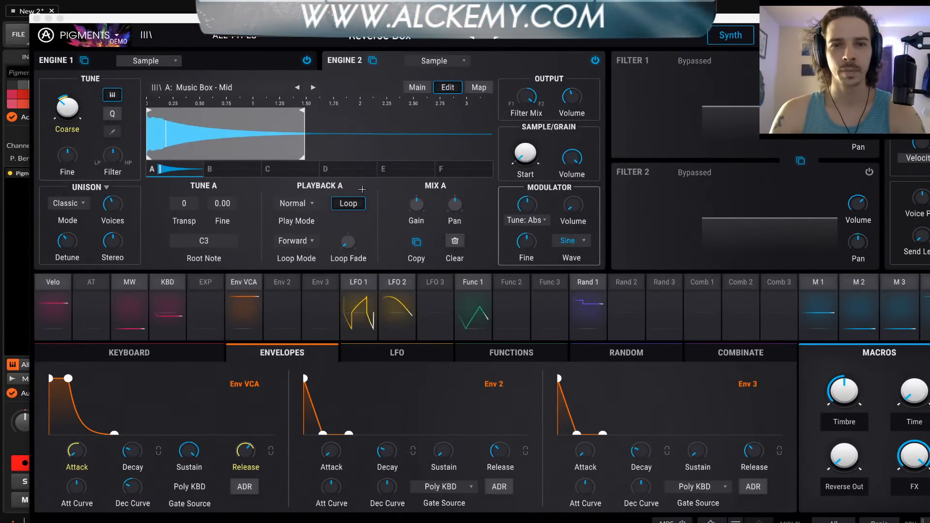
Look through Engine 2's empty sample slots B to F and open the sample browser for slot B
click(226, 169)
click(287, 169)
click(345, 169)
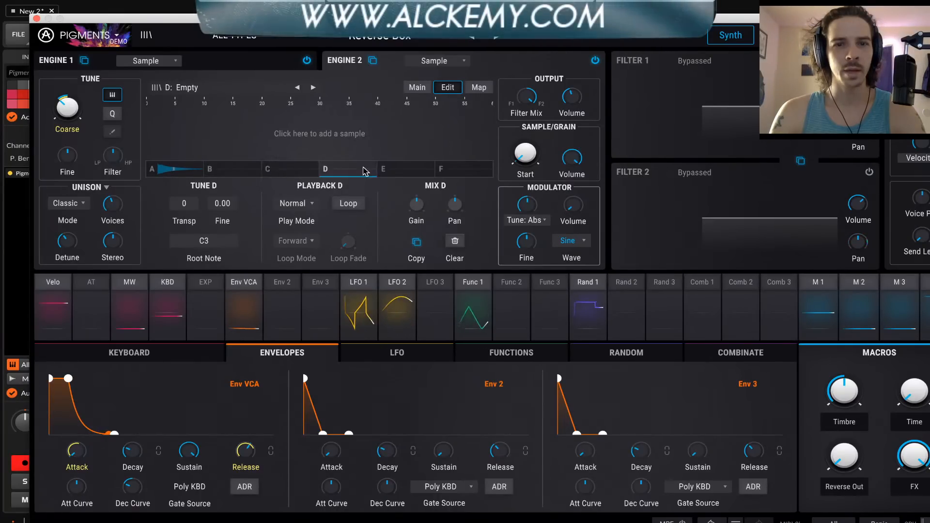
click(399, 170)
click(457, 171)
click(408, 173)
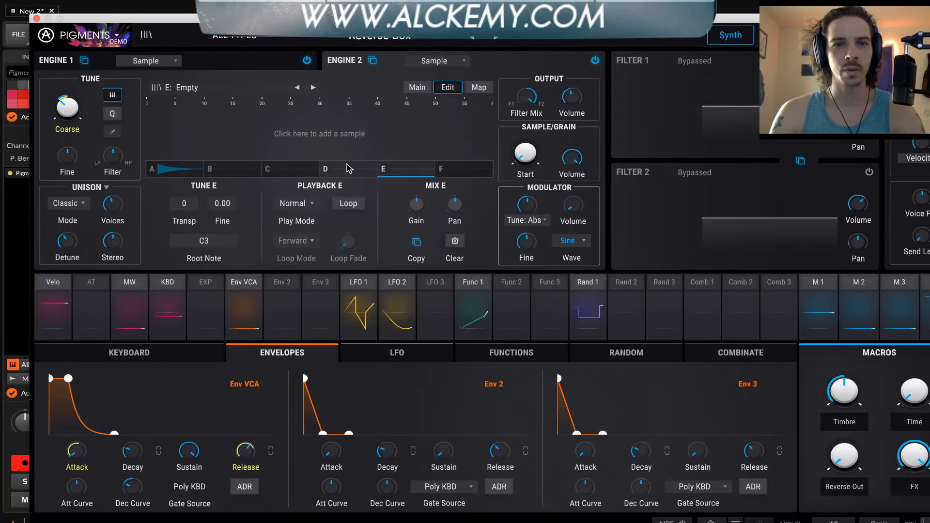
click(348, 169)
click(286, 168)
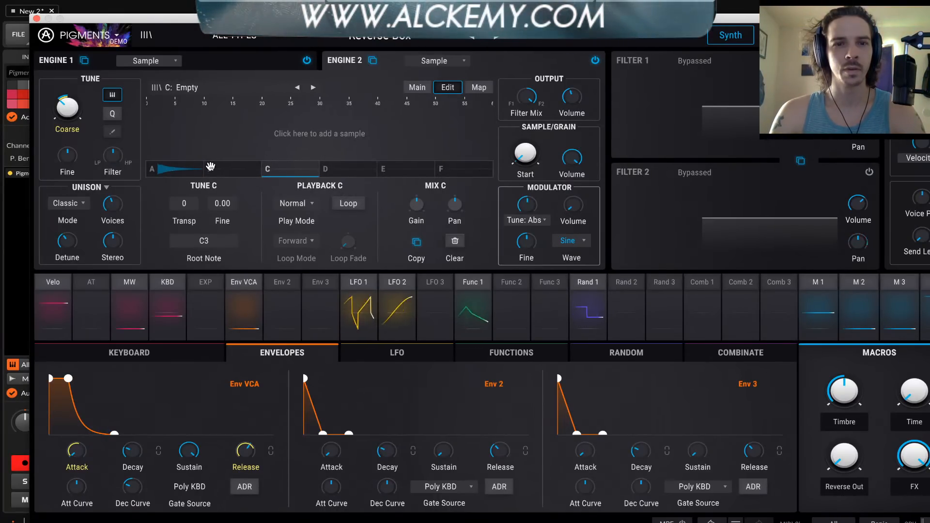
click(241, 169)
click(287, 136)
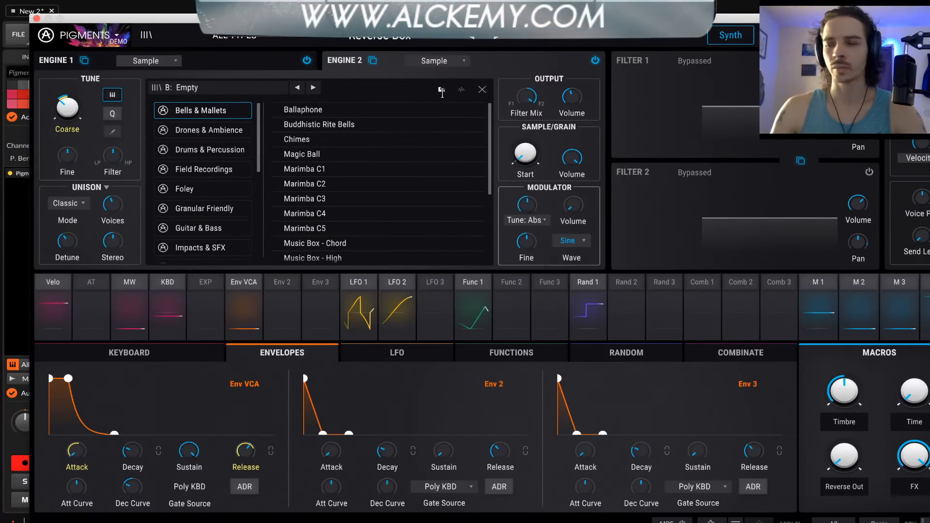
Try to add custom samples for slot B by browsing to the Bass Hits folder in sample pack > Aberrance
click(442, 90)
key(super+shift+h)
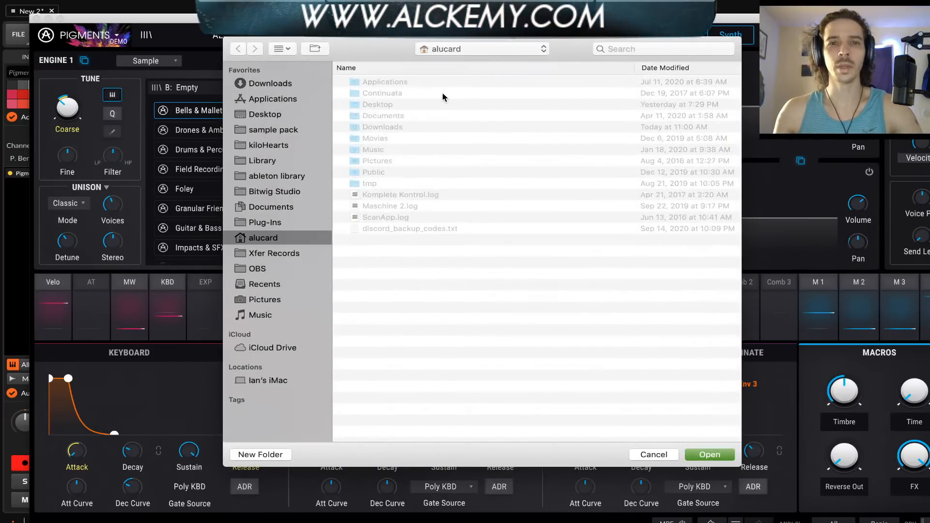
click(263, 129)
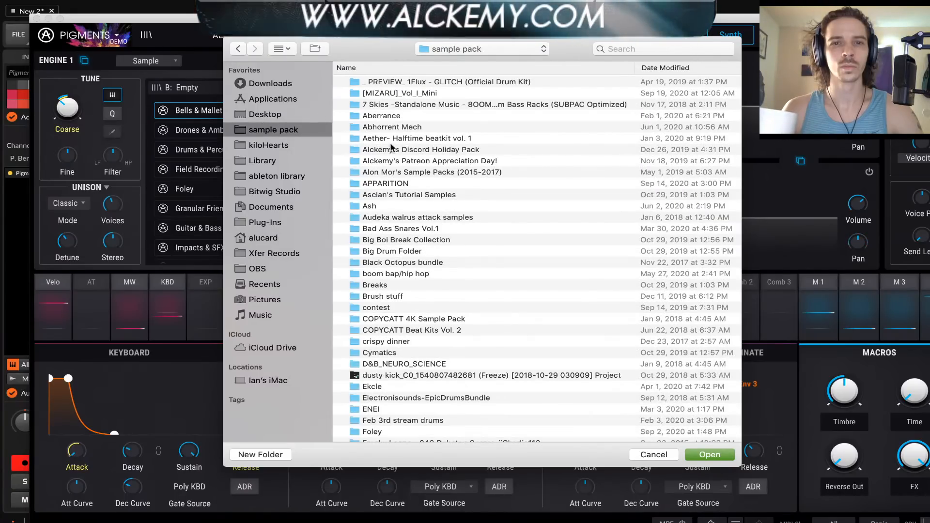
double_click(387, 116)
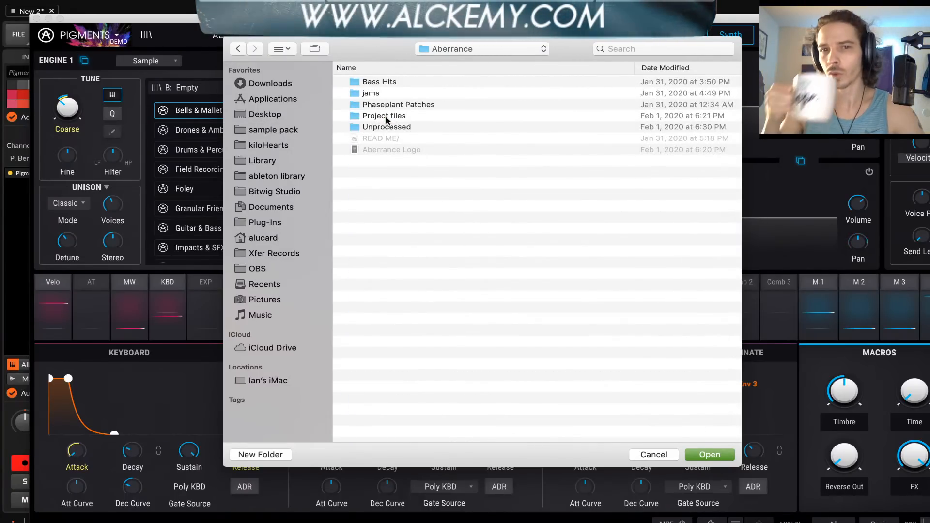
double_click(377, 84)
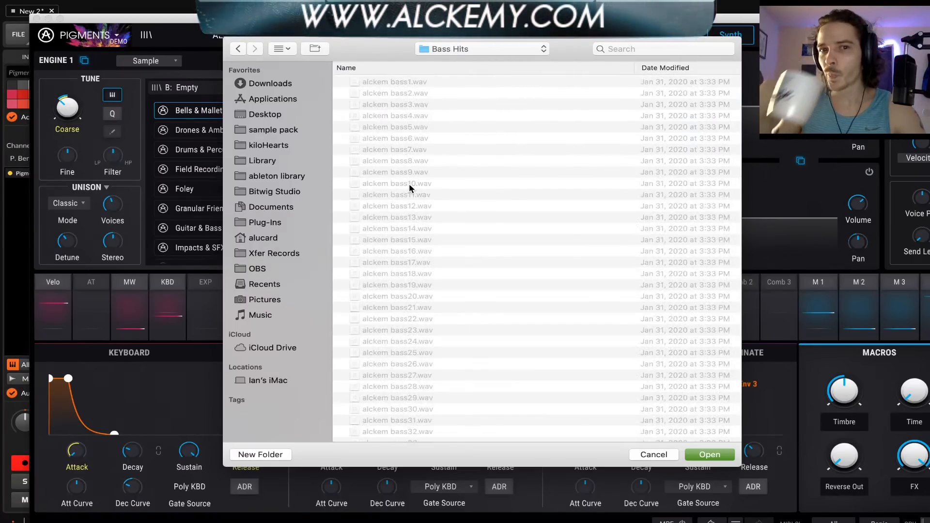
Look through the bass WAV files in the Bass Hits folder and cancel the file dialog
scroll(402, 188, down, 10)
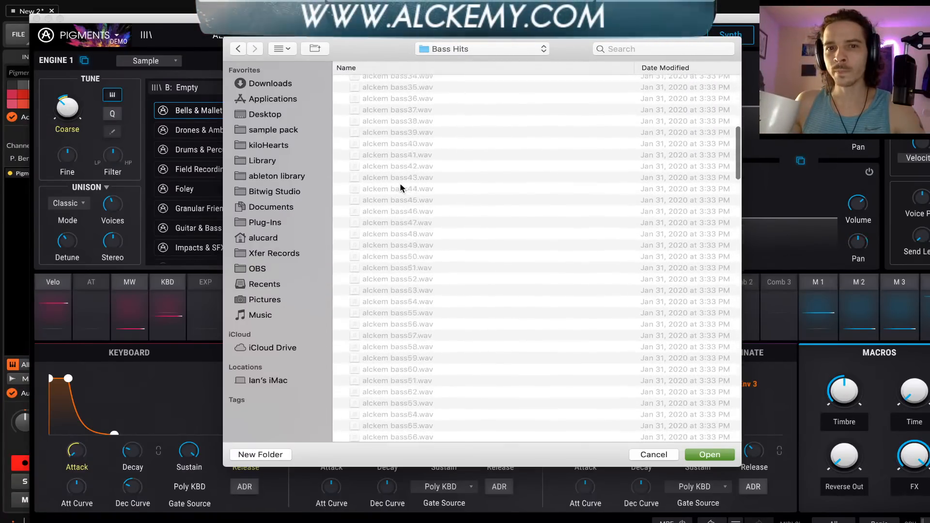
scroll(400, 185, down, 10)
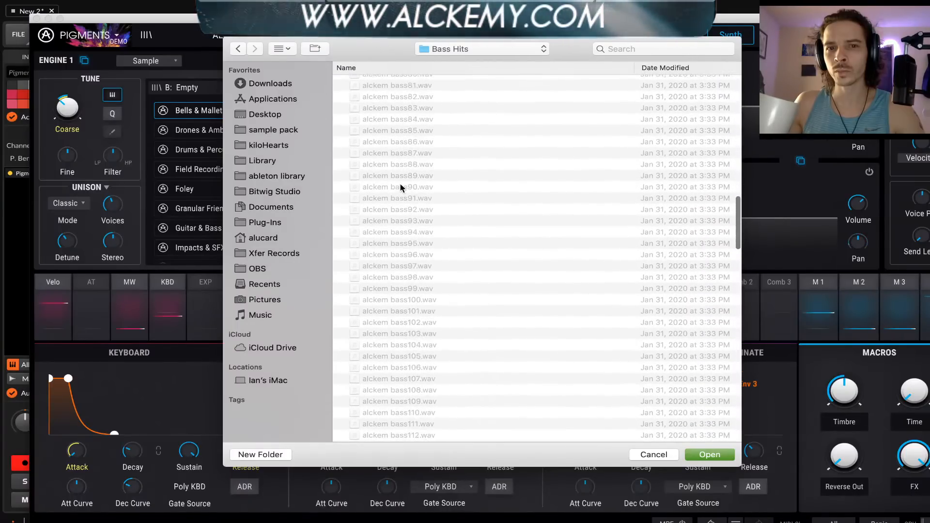
scroll(400, 187, down, 3)
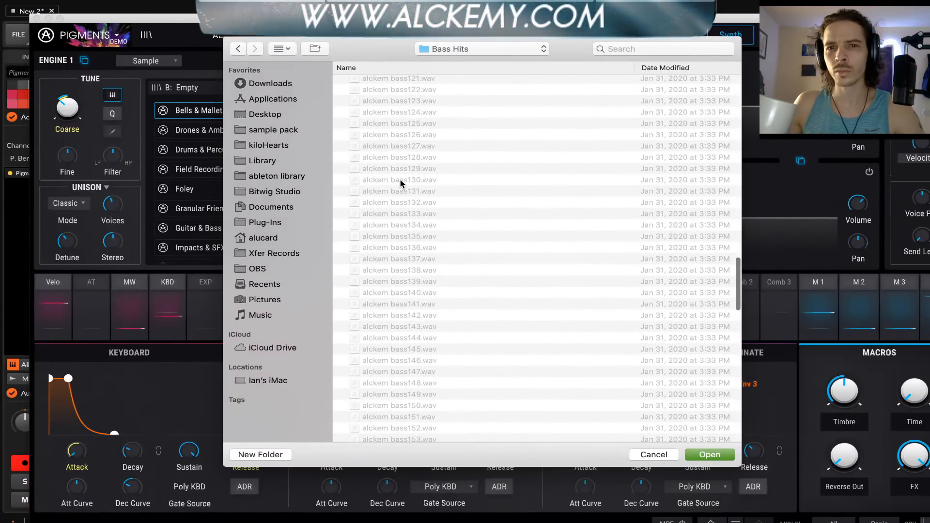
scroll(400, 183, right, 3)
scroll(399, 183, left, 3)
scroll(400, 183, up, 7)
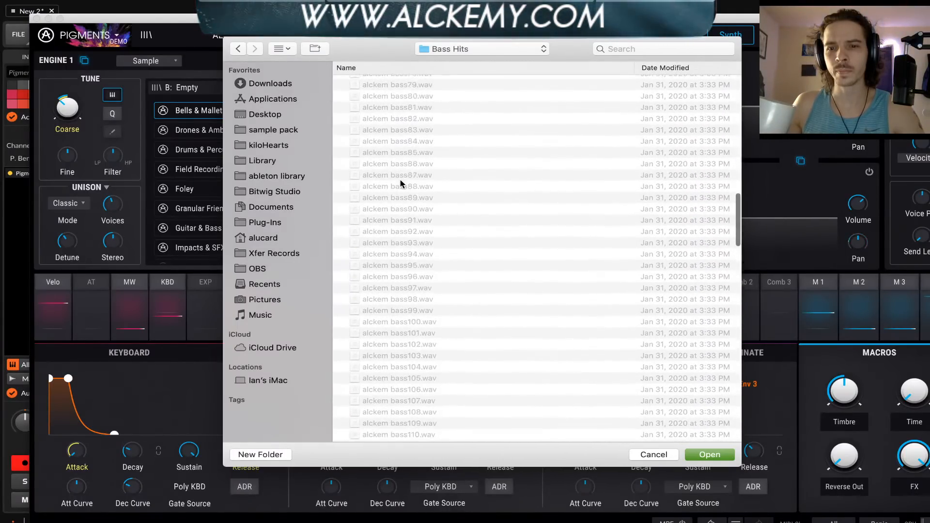
scroll(400, 183, up, 4)
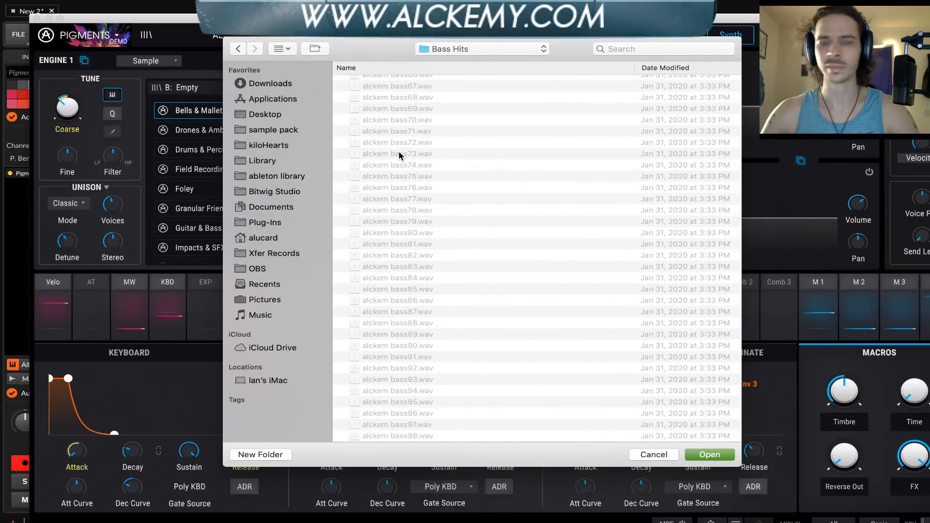
scroll(400, 155, up, 5)
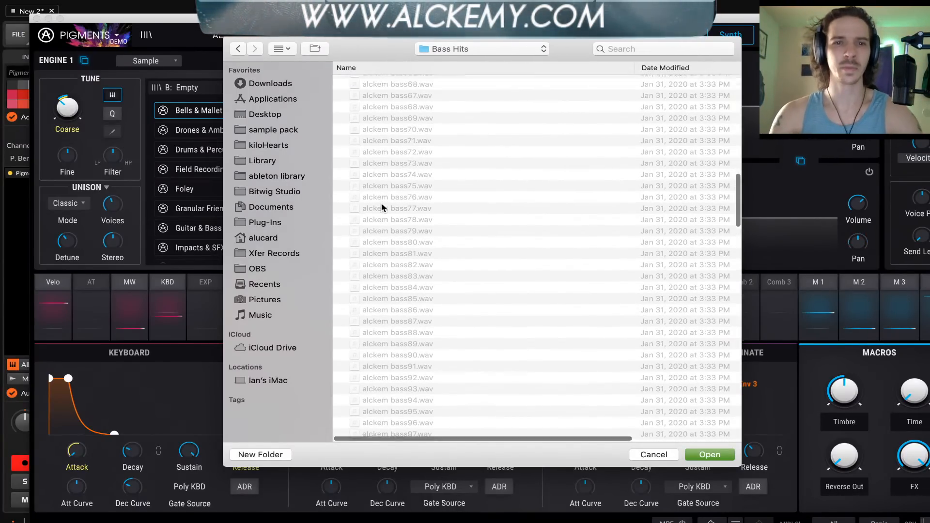
scroll(390, 155, up, 8)
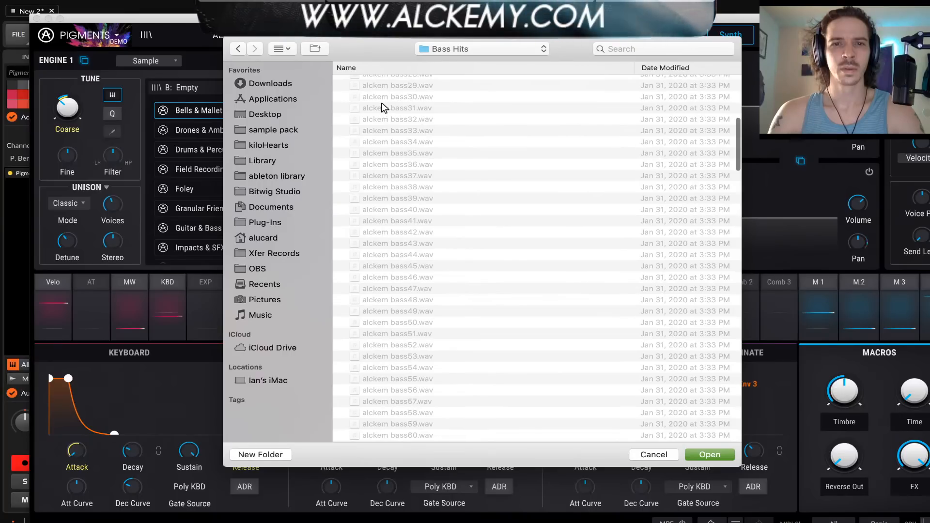
scroll(376, 112, up, 8)
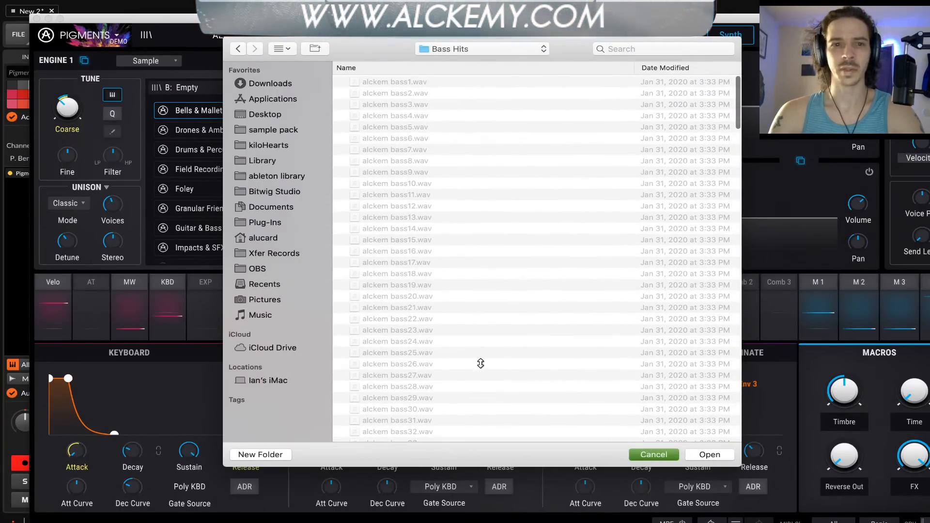
key(Escape)
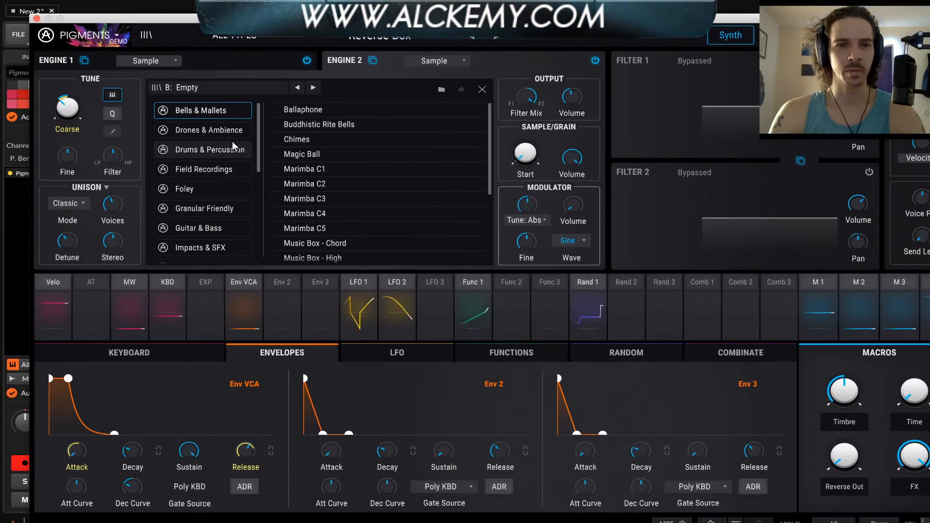
Load the Foley sample Ice Cubes into slot B of Engine 2 and raise its gain
scroll(214, 155, down, 1)
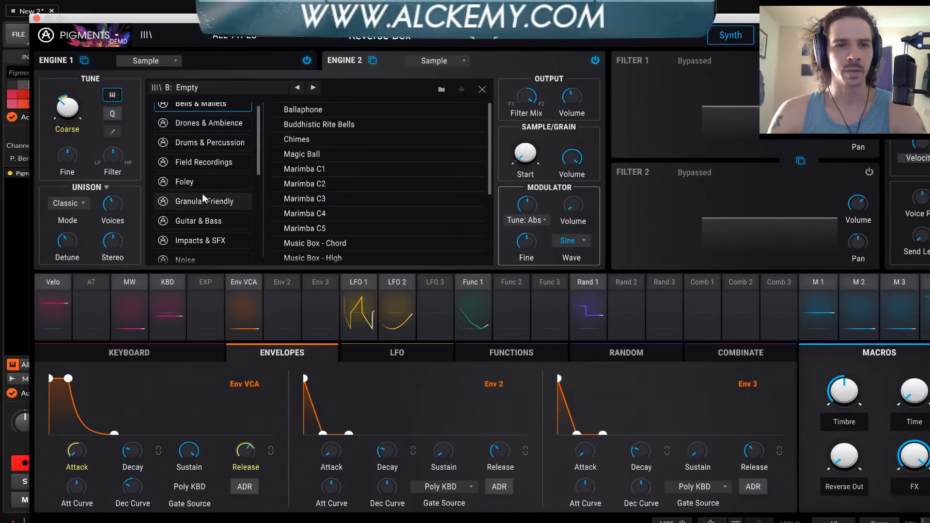
click(196, 182)
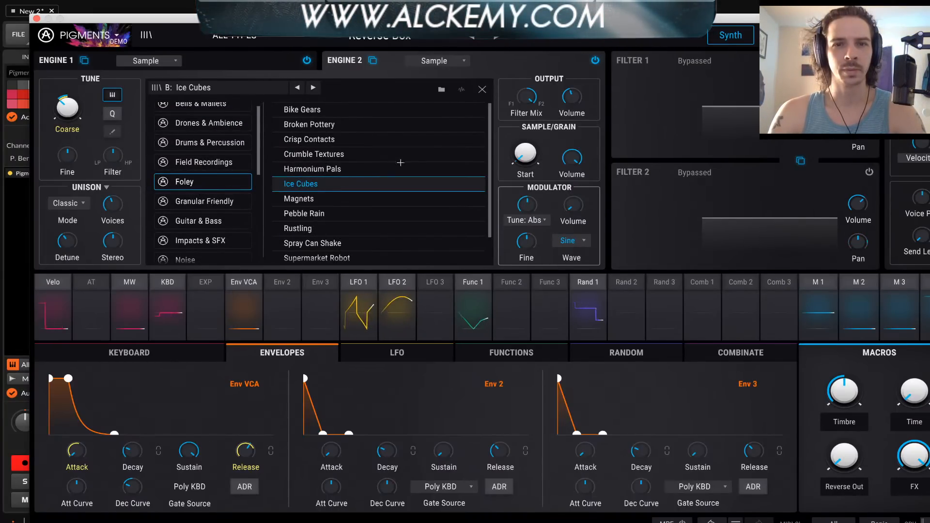
click(482, 90)
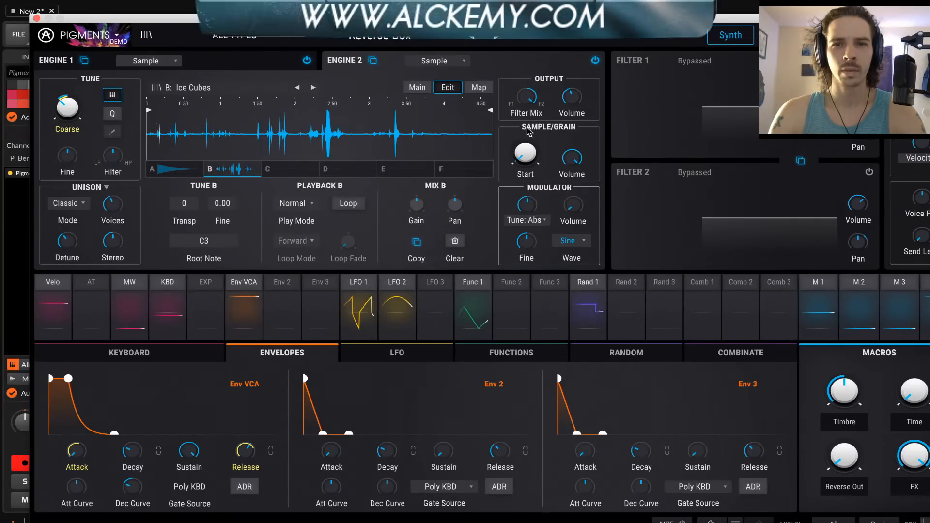
mouse_move(532, 157)
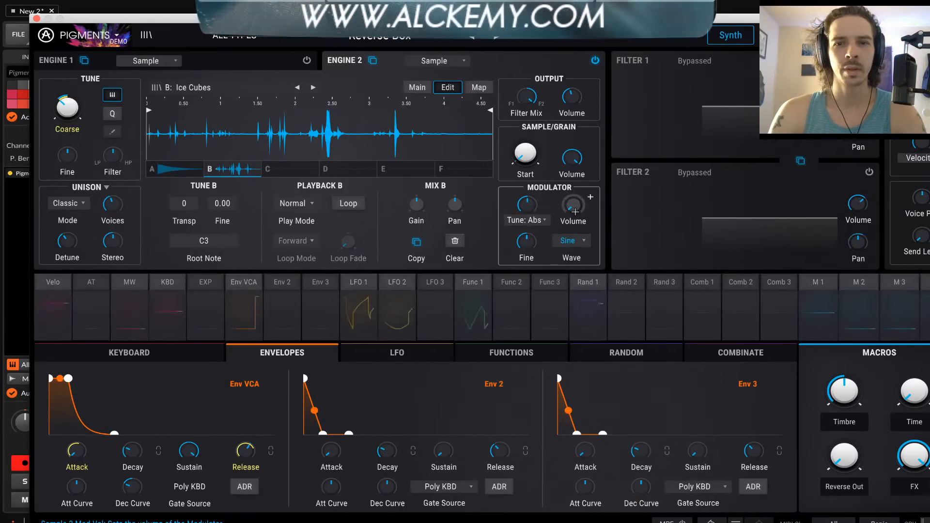
drag(419, 212, 418, 208)
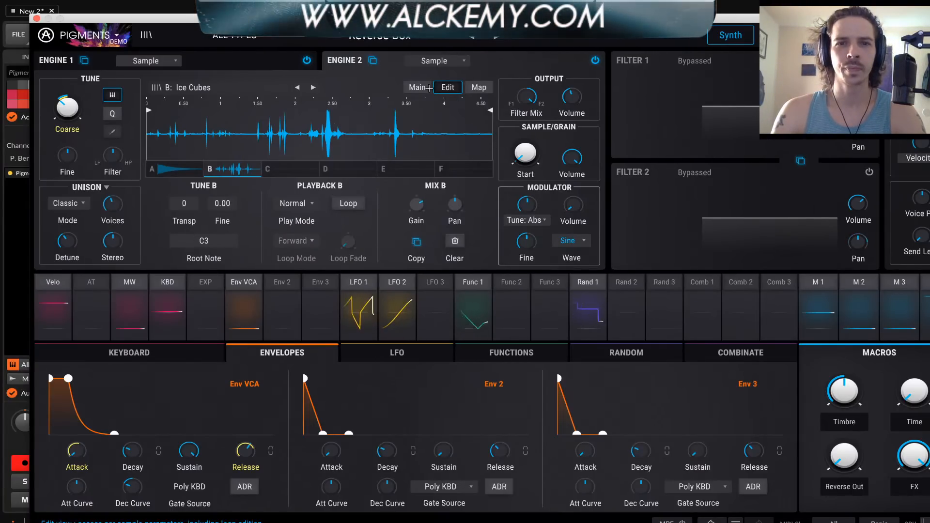
Show Engine 2's sample map, try the Key Map mode and return to Single
click(473, 90)
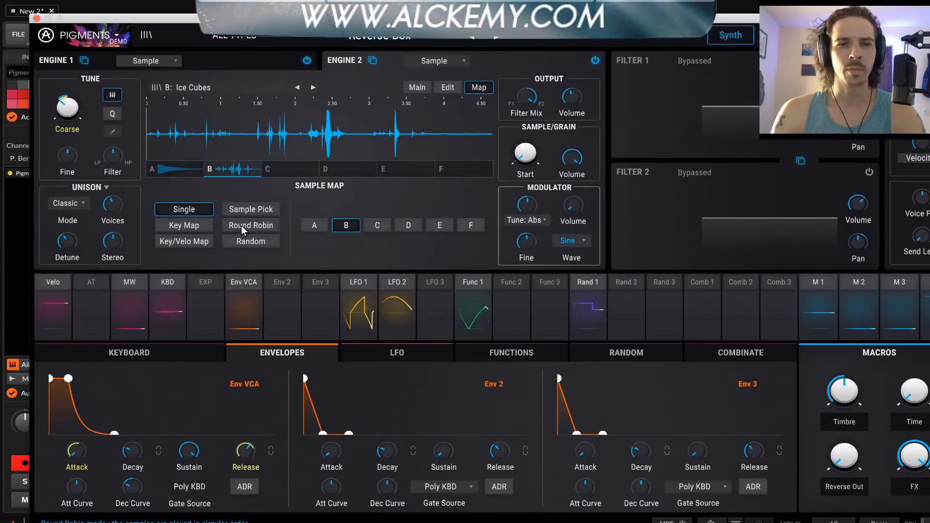
click(188, 226)
click(186, 214)
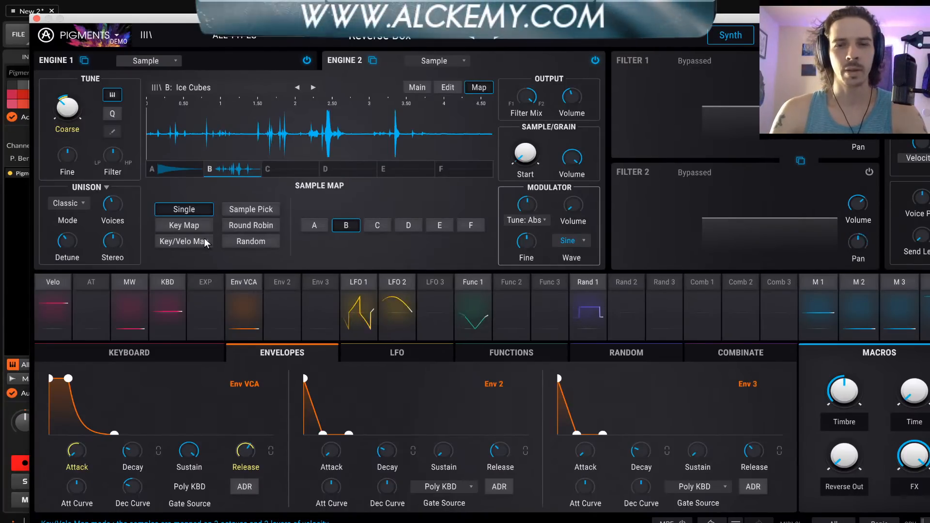
Load the Foley sample Rustling into sample slot C of Engine 2 and close the sample browser
click(290, 169)
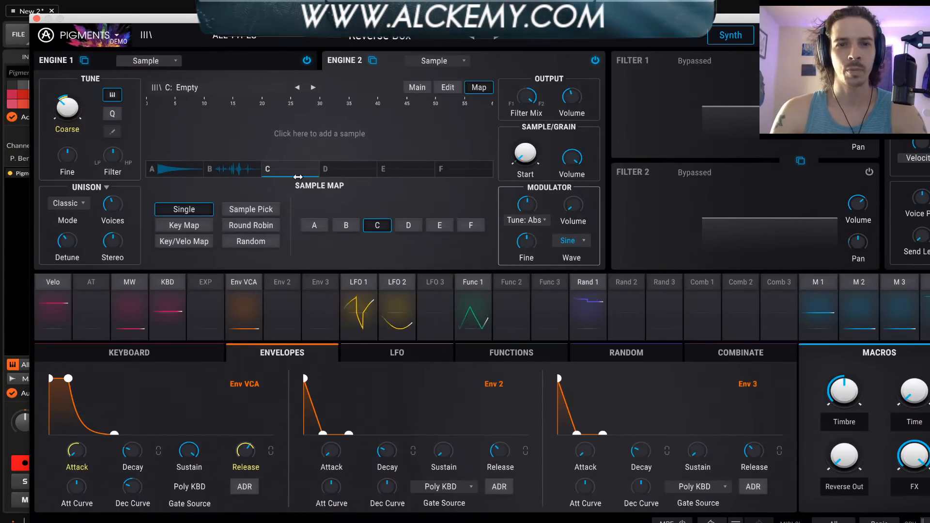
click(298, 146)
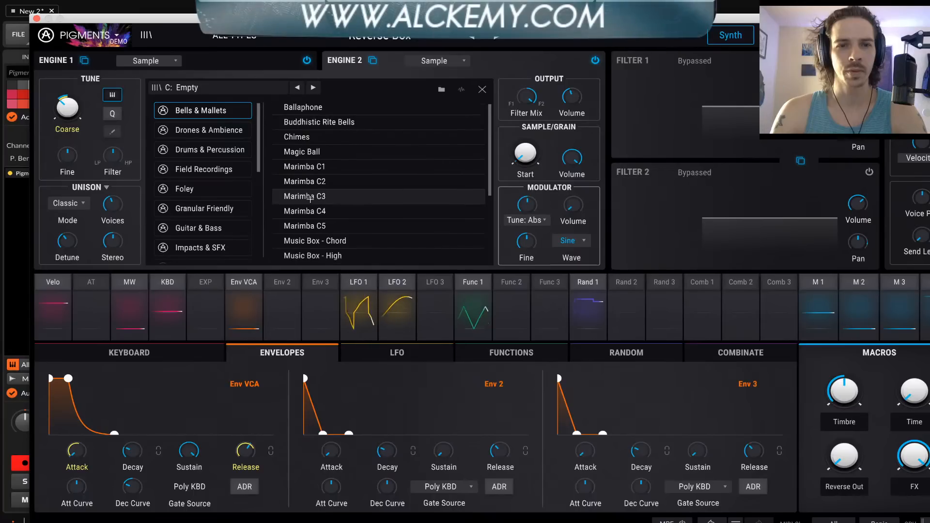
scroll(315, 197, down, 2)
scroll(223, 146, down, 1)
click(205, 162)
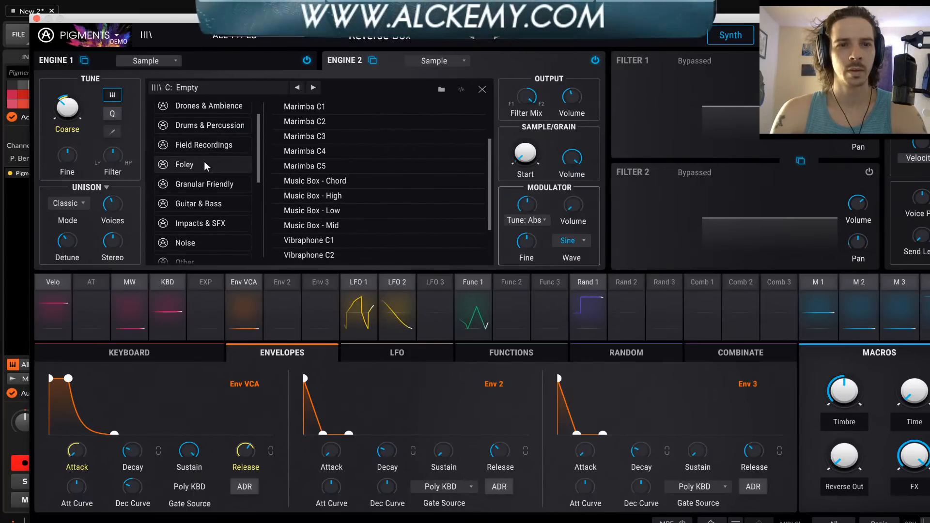
click(290, 197)
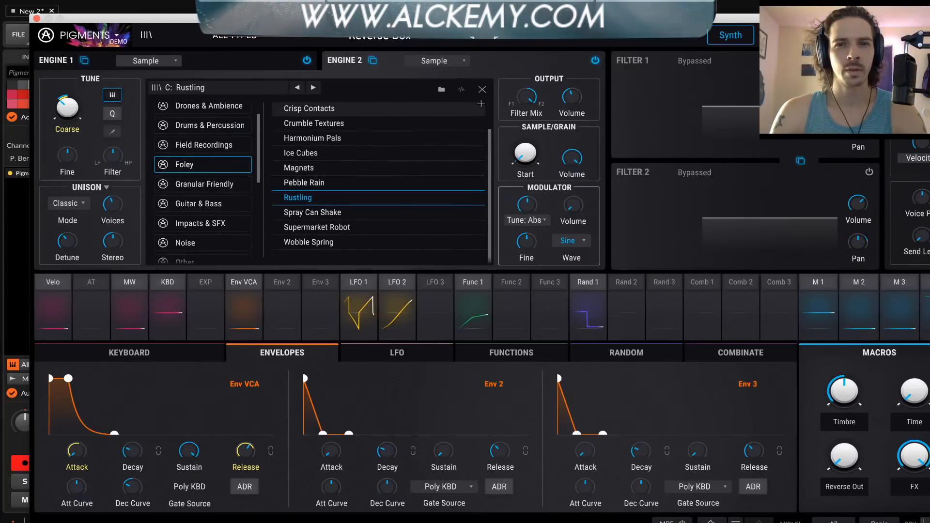
click(482, 89)
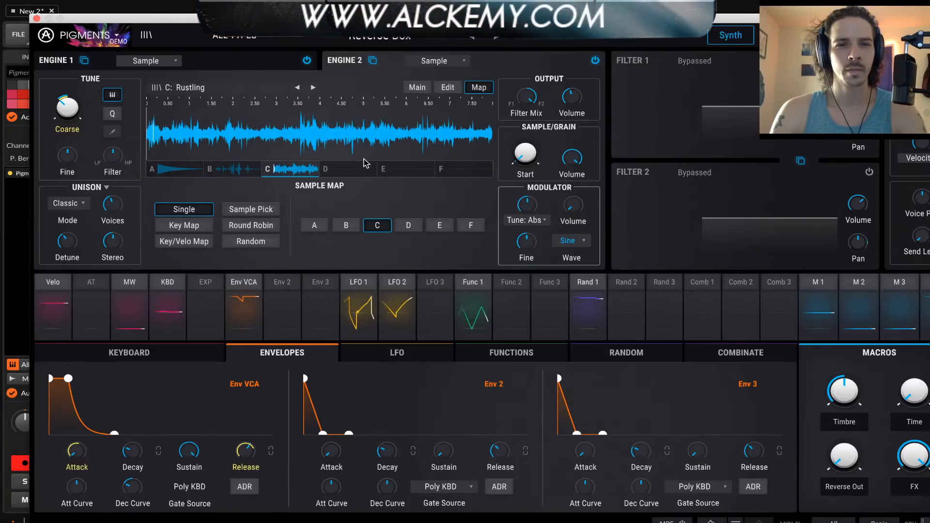
Switch Engine 2's single-mapped sample to slot B and on to slot A to compare them
click(240, 172)
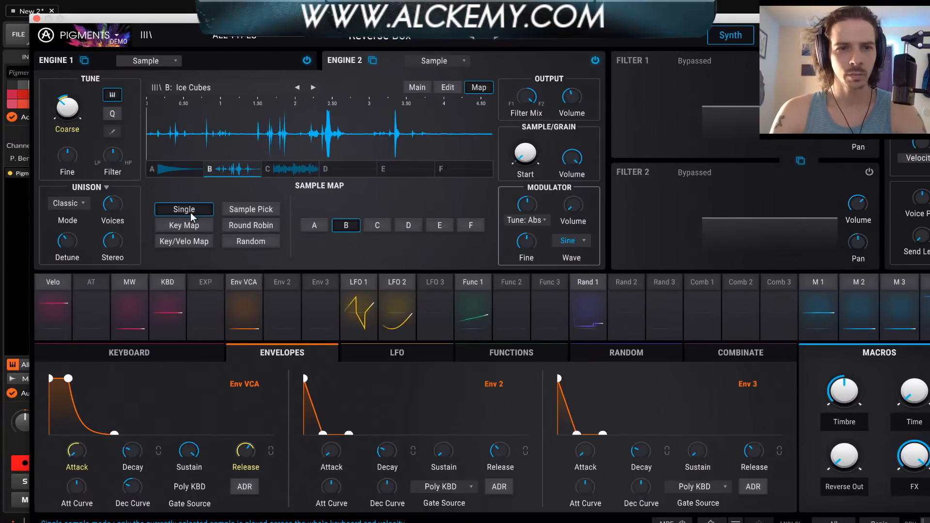
click(178, 170)
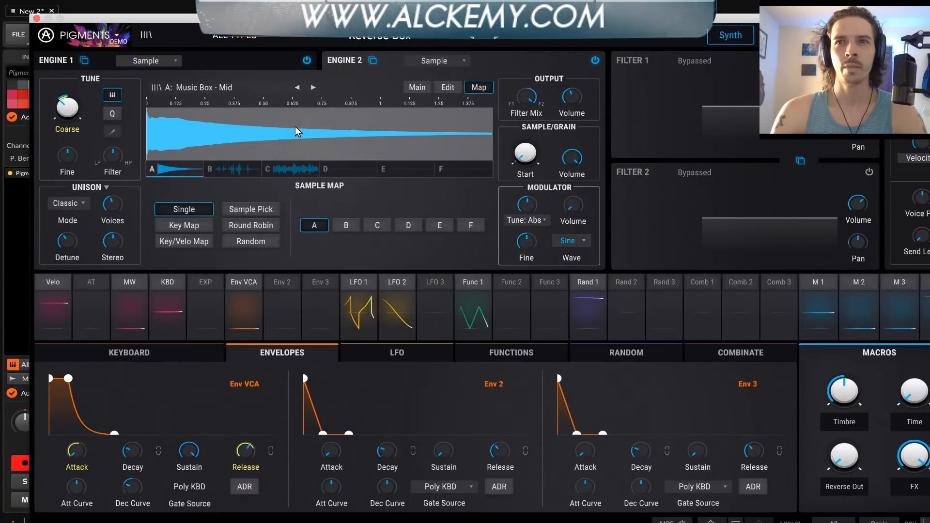
Switch Engine 2's single-mapped sample to slot B and on to slot C, and return to the main view
click(232, 167)
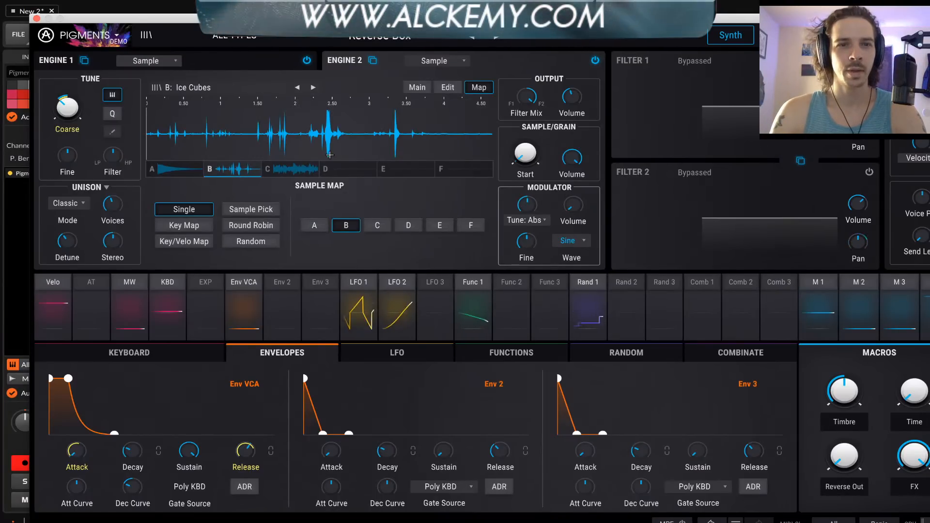
click(301, 171)
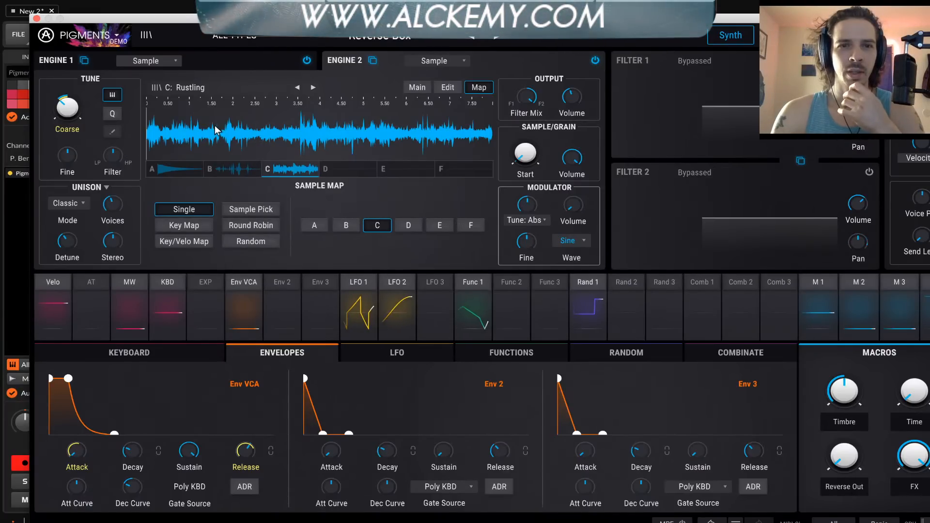
click(415, 89)
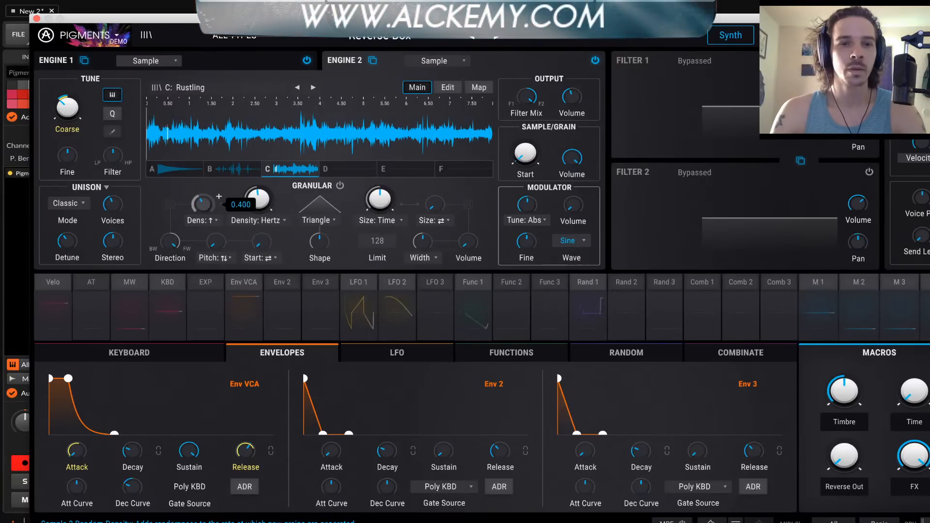
Turn off Engine 1 and set Engine 2's grain envelope shape to Gaussian
click(306, 60)
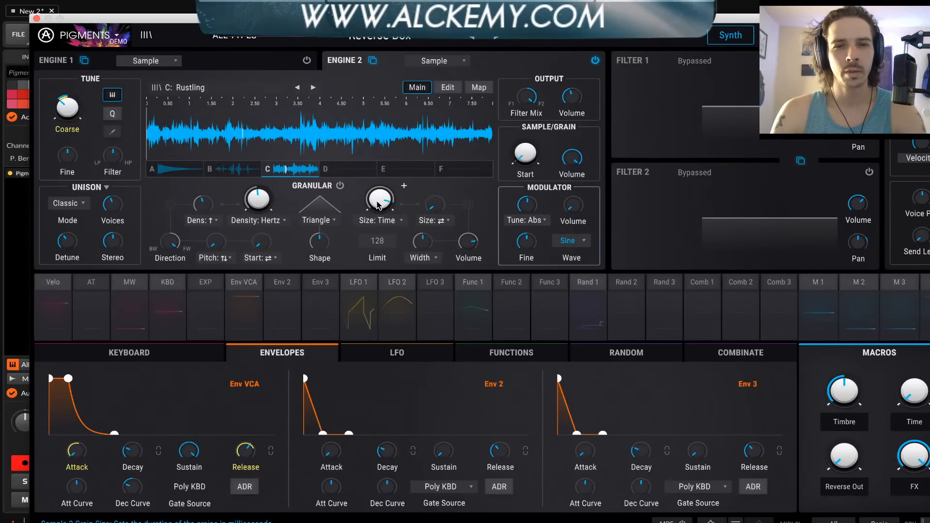
click(323, 220)
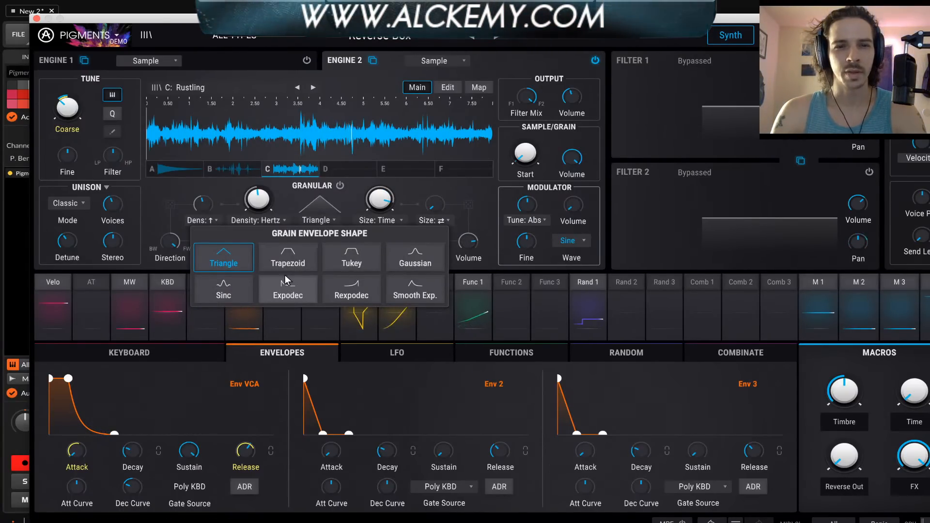
click(419, 259)
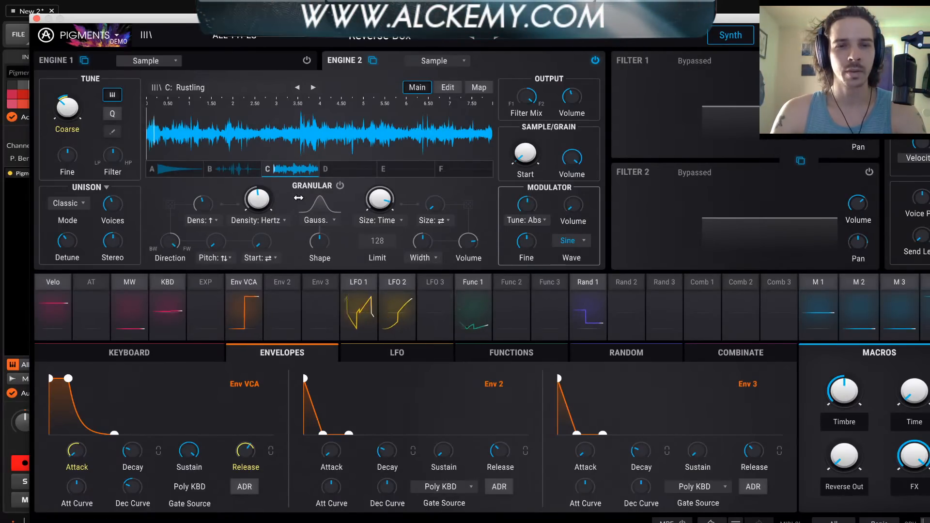
Set Engine 2's grain limit to 12 and random pitch to 0.700, shorten the grain size and raise the density
drag(380, 199, 326, 225)
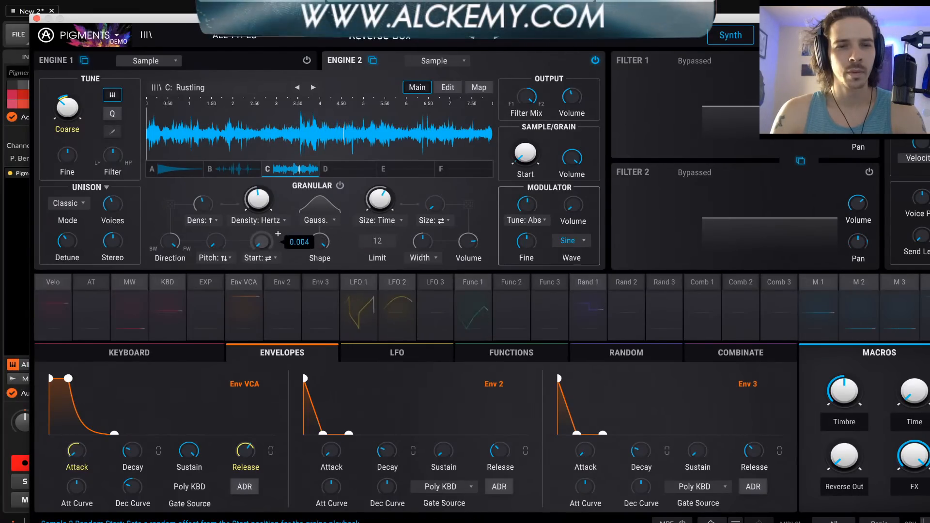
drag(217, 243, 218, 208)
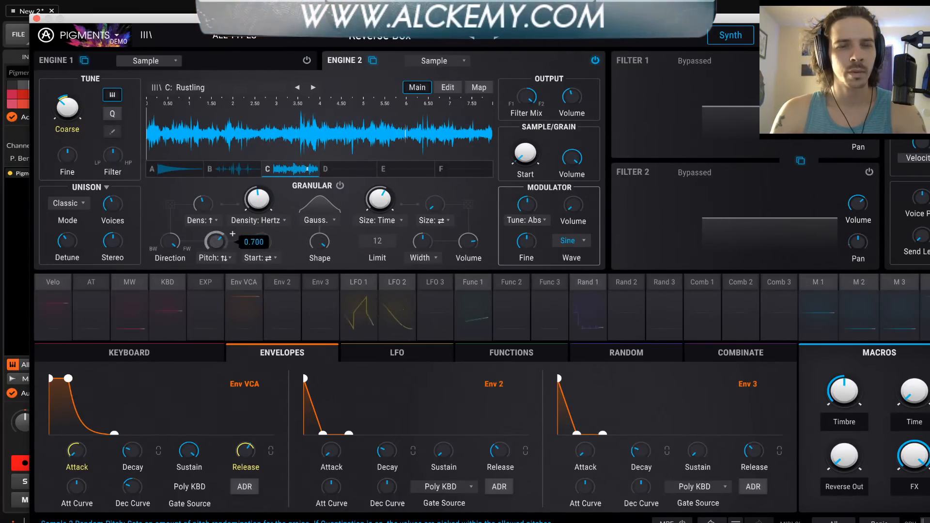
drag(283, 201, 287, 185)
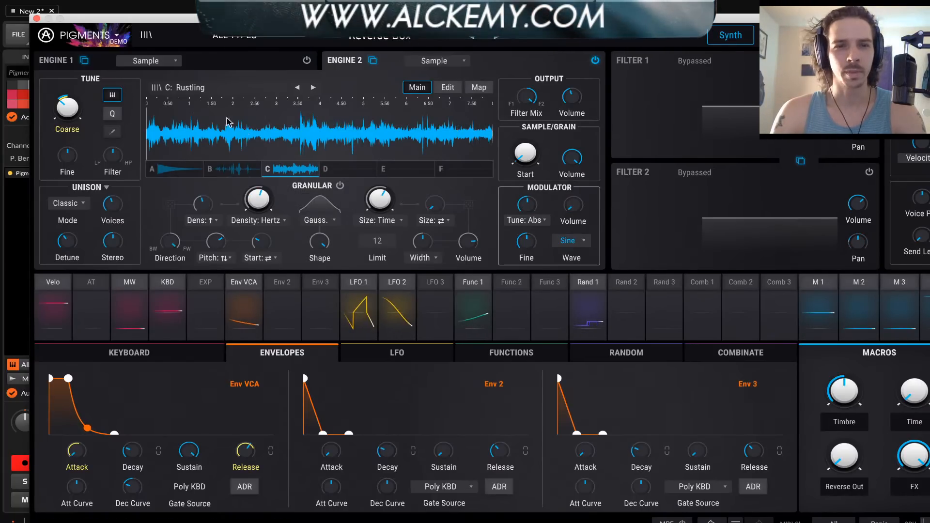
Load the Granular Friendly sample Lofi-Cut into slot C of Engine 2 and close the sample browser
click(193, 91)
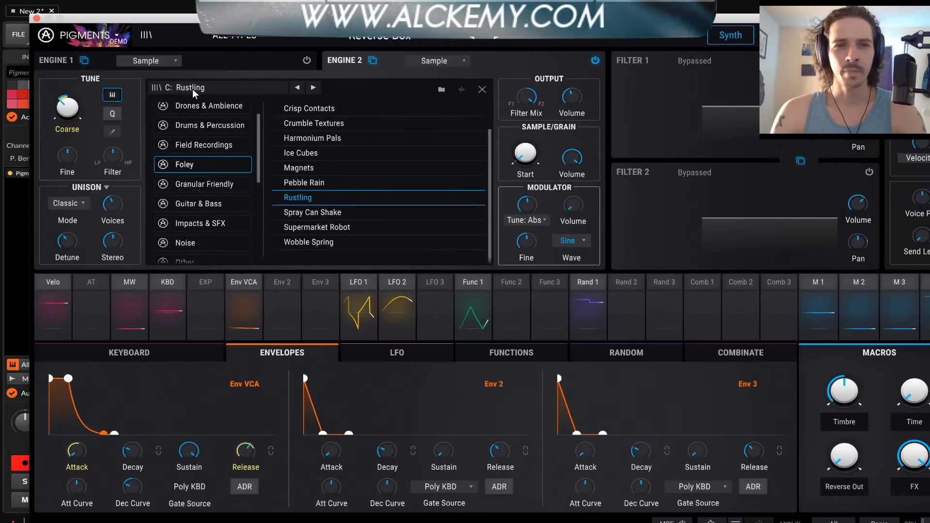
click(220, 183)
click(296, 183)
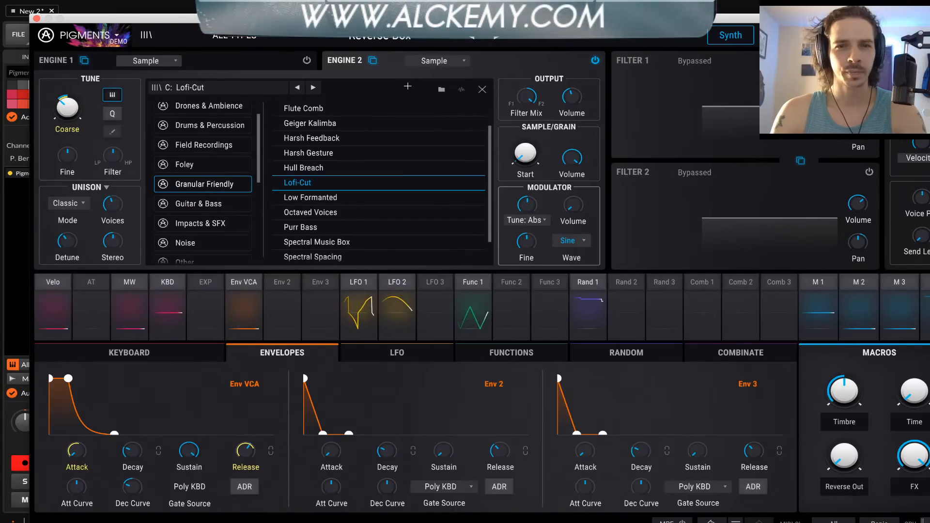
click(481, 90)
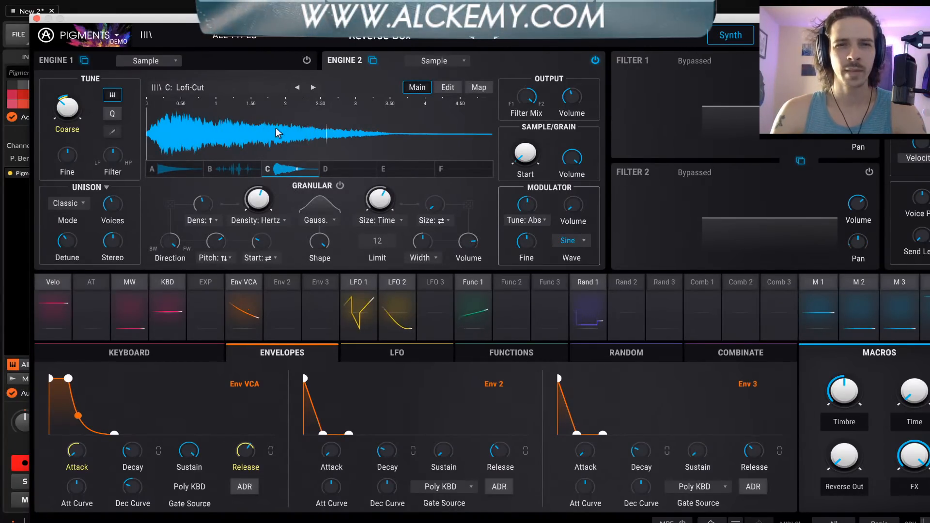
Enable Engine 2's granular playback with a moderately low grain density, a long grain size and some size randomization
drag(257, 192, 257, 252)
drag(378, 208, 379, 194)
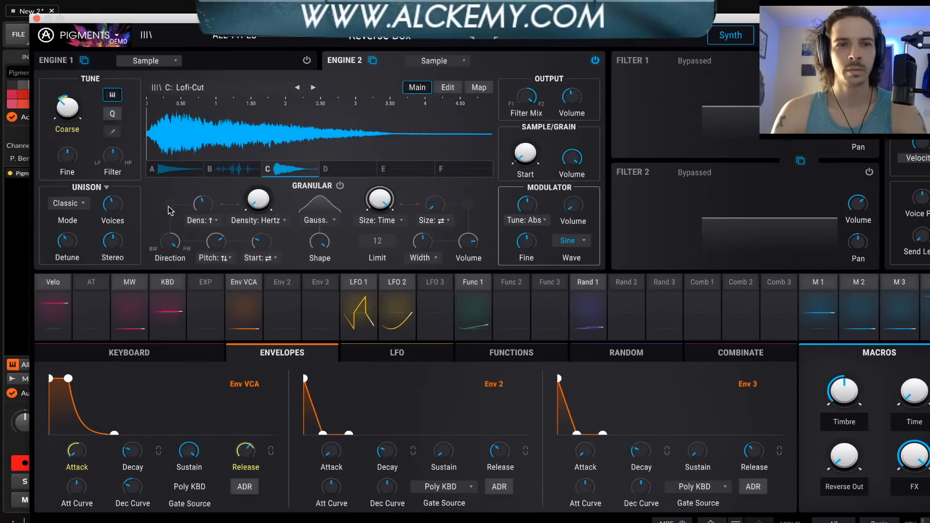
click(340, 185)
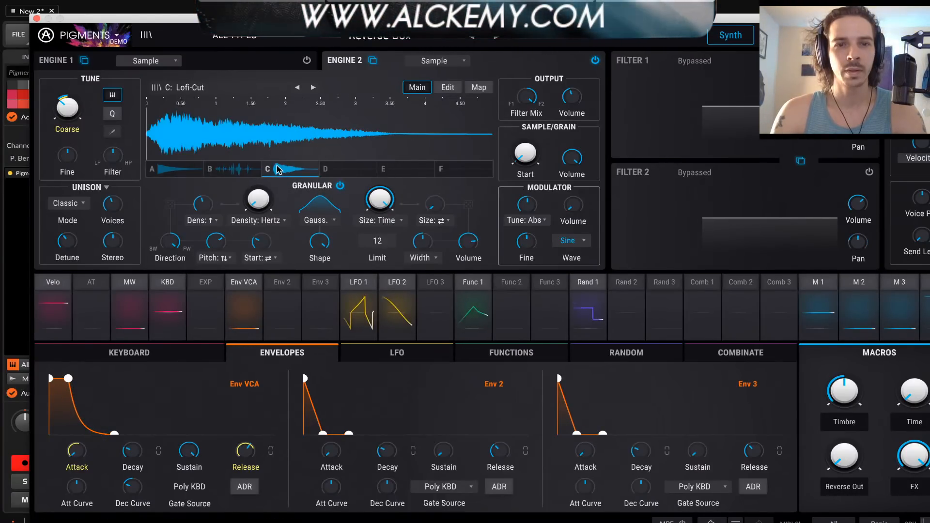
drag(266, 199, 266, 190)
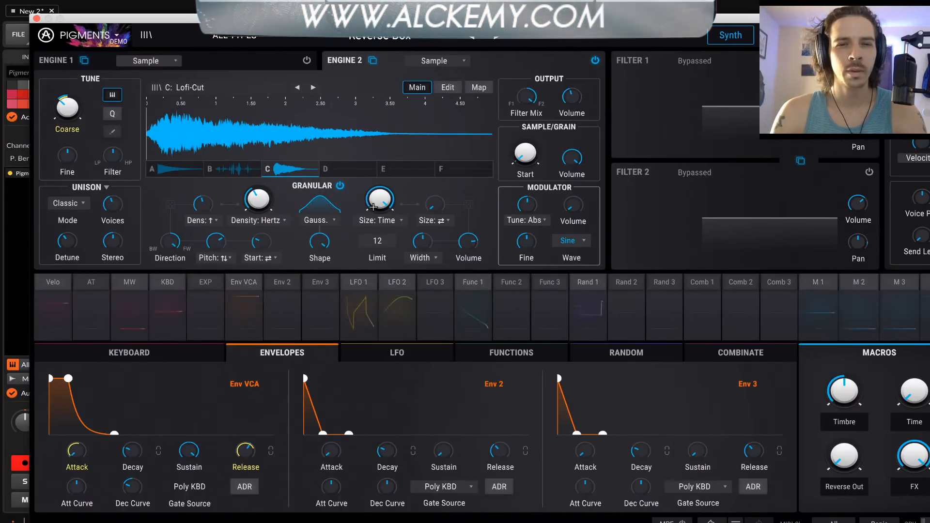
drag(380, 199, 430, 188)
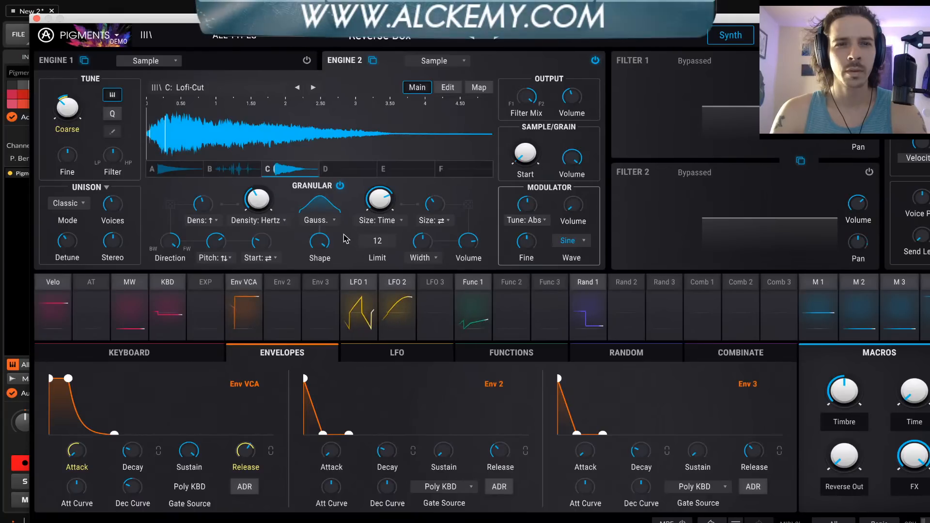
mouse_move(573, 204)
mouse_down()
mouse_move(573, 218)
mouse_move(579, 209)
mouse_up()
click(590, 198)
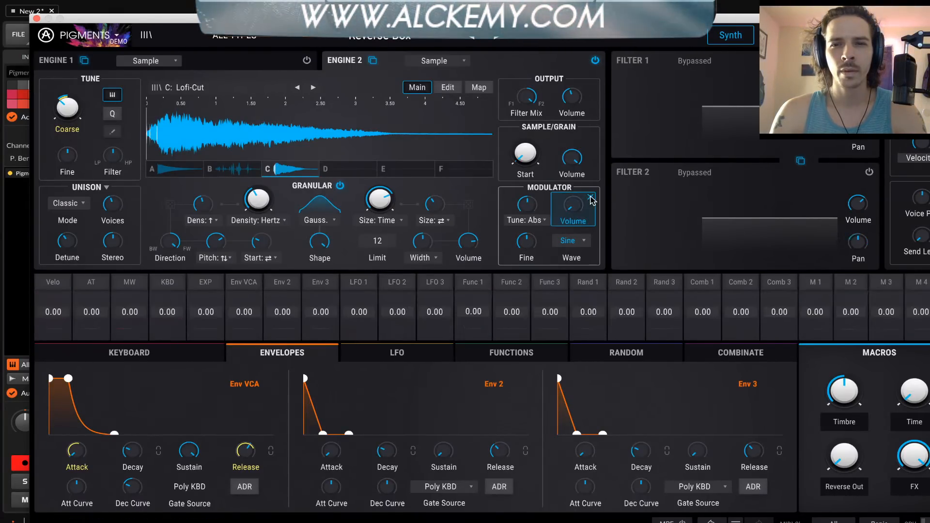
click(591, 198)
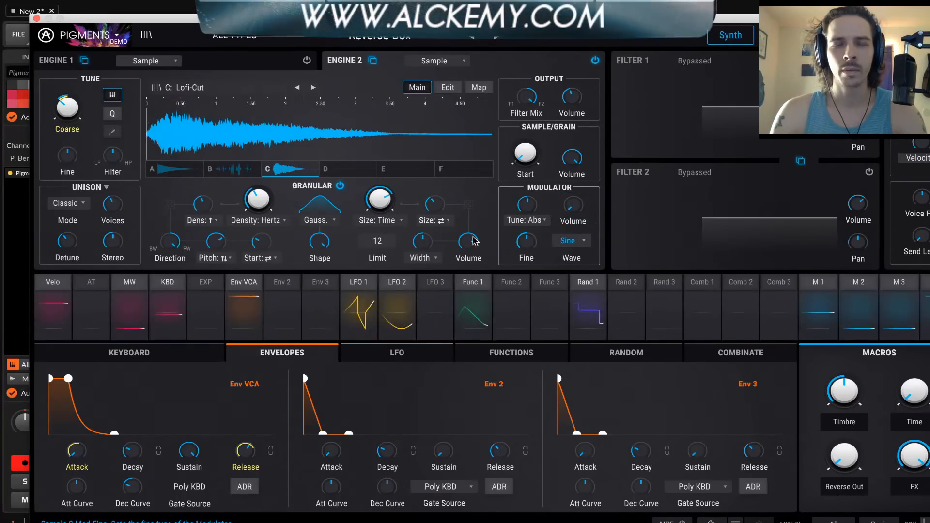
Raise Engine 2's grain density, random density and grain size, and shift the grain direction partly towards backward
mouse_move(259, 199)
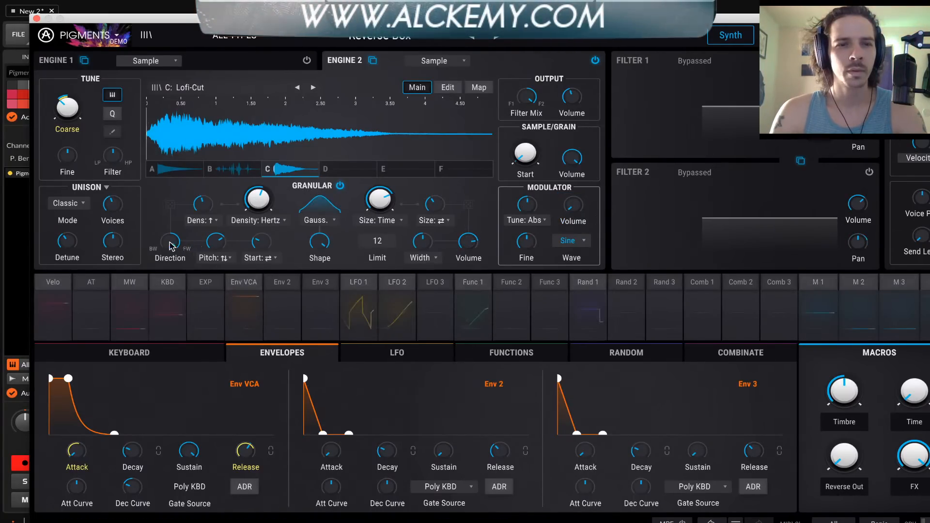
mouse_move(172, 240)
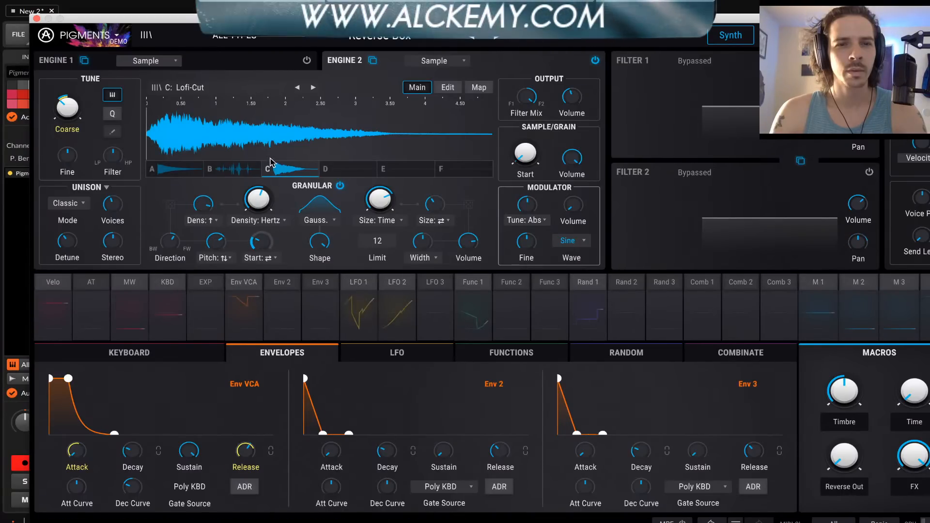
mouse_move(258, 196)
mouse_down()
mouse_move(259, 242)
mouse_move(258, 200)
mouse_up()
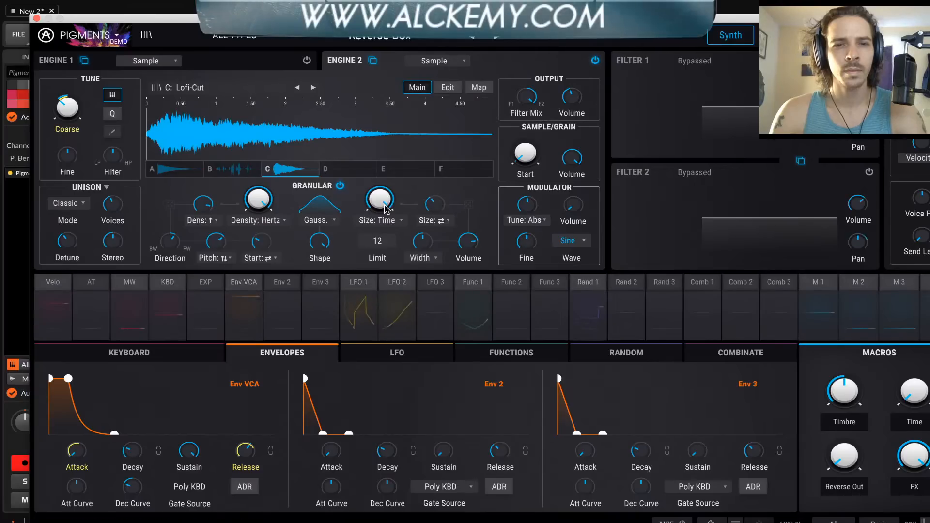
Try a grain limit of 3, raise it to 256 and reduce the grain density to about 26.3 Hz
drag(383, 241, 383, 264)
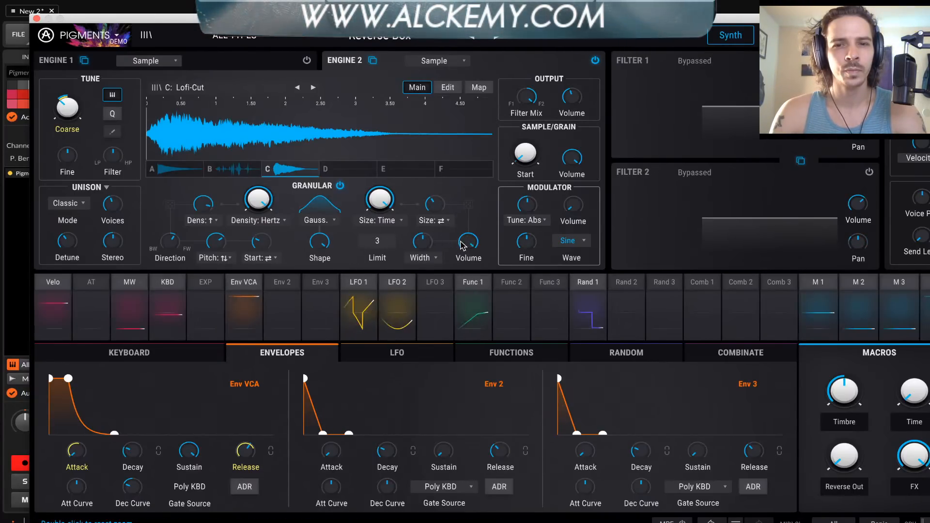
drag(380, 242, 381, 194)
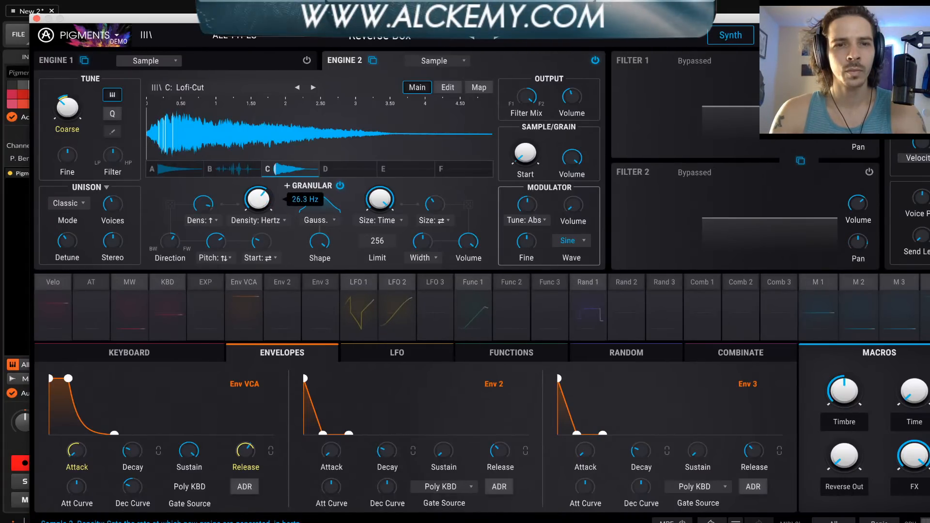
Reposition the plugin window lower so that its title bar and preset name are in view
drag(306, 20, 306, 64)
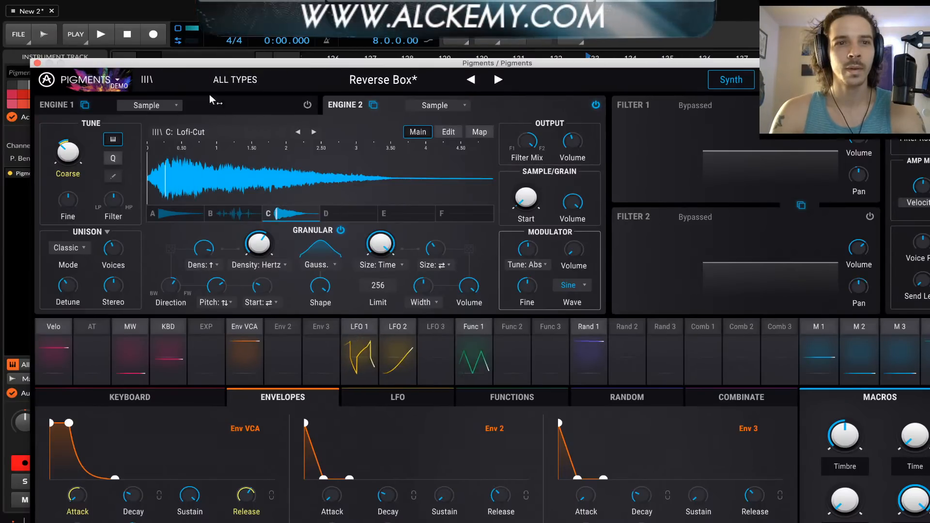
drag(196, 62, 214, 26)
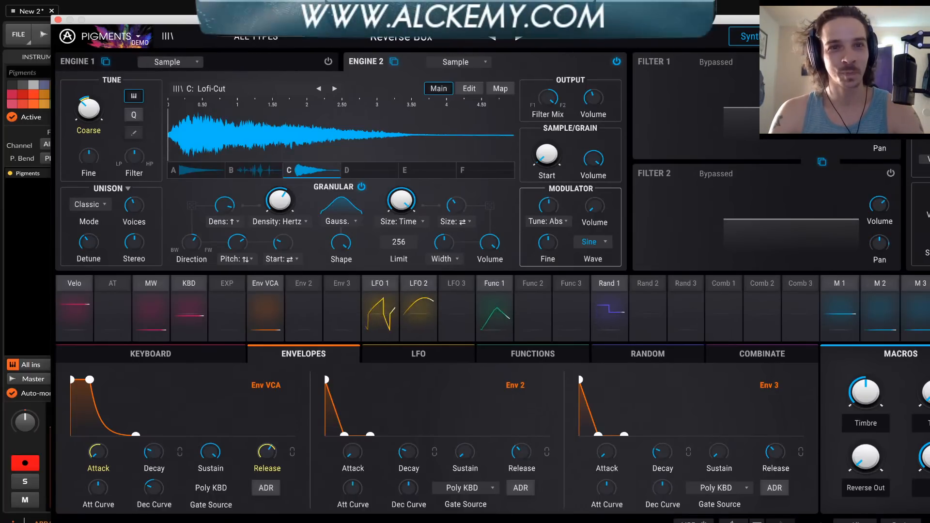
drag(266, 22, 252, 58)
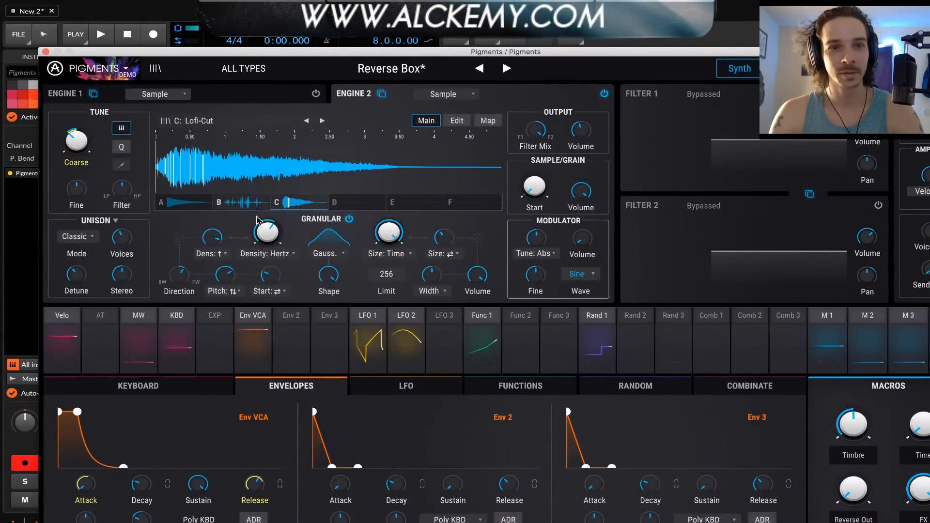
Set Engine 2's grain limit to 64, raise the grain density and shorten the grain size to about 100 ms
drag(386, 275, 386, 289)
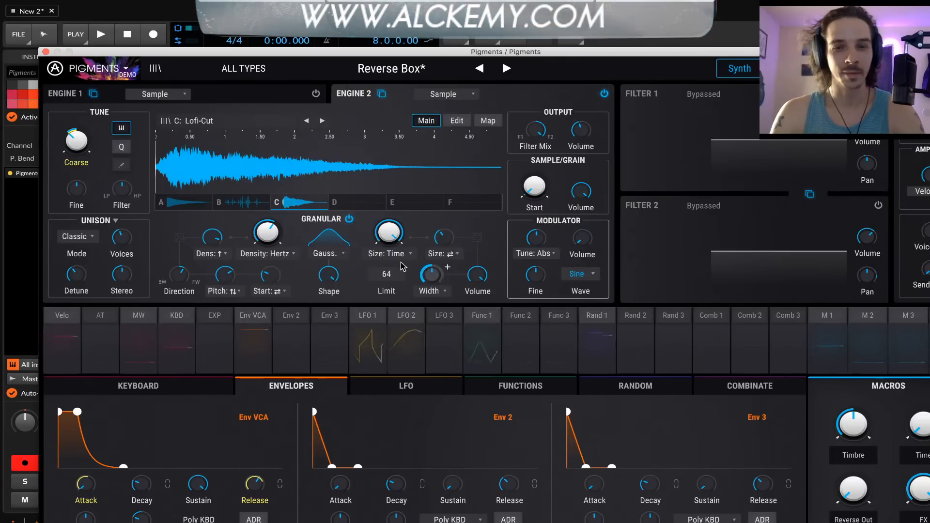
drag(269, 235, 269, 214)
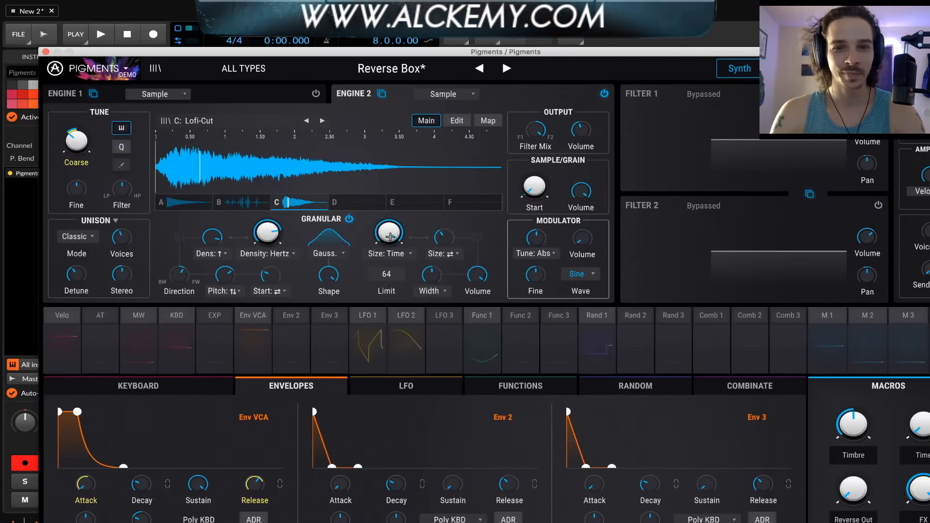
drag(390, 234, 390, 271)
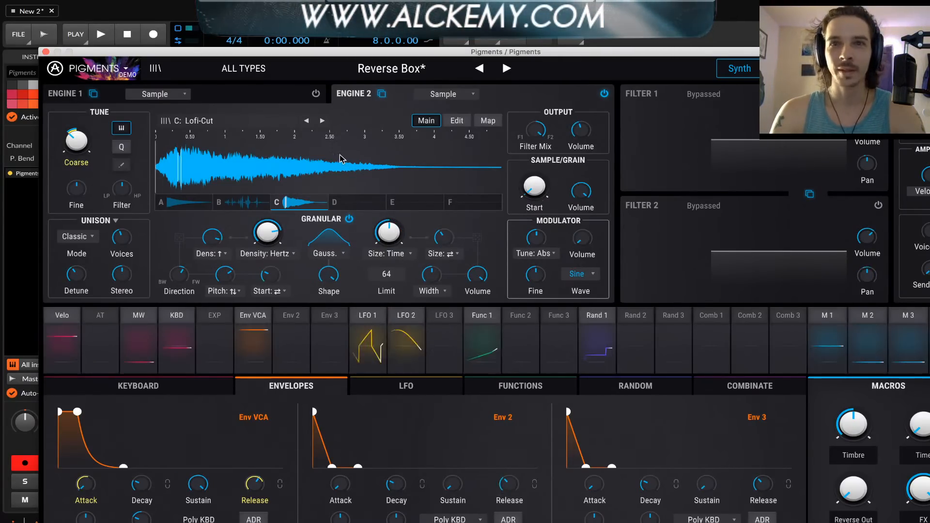
Set Engine 2's unison mode to Super, play the grains fully forward and reduce the random density and random pitch
click(77, 237)
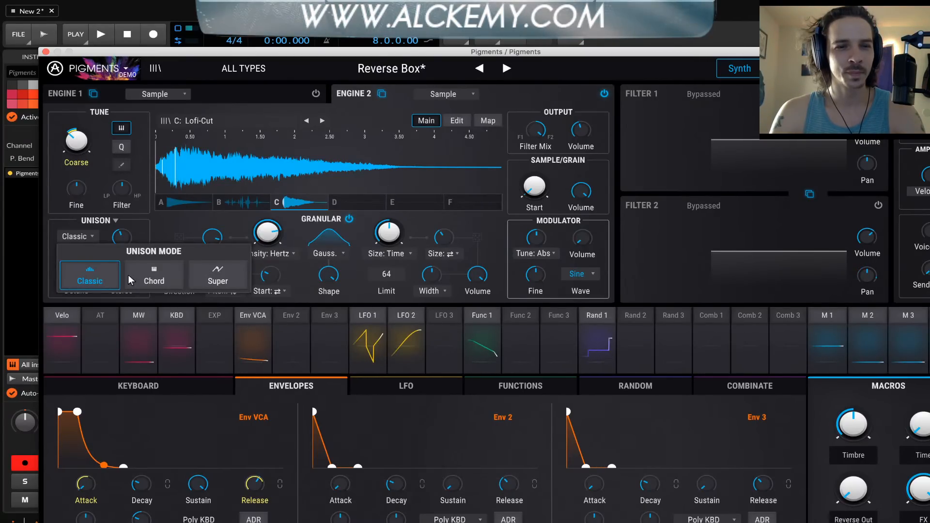
click(217, 276)
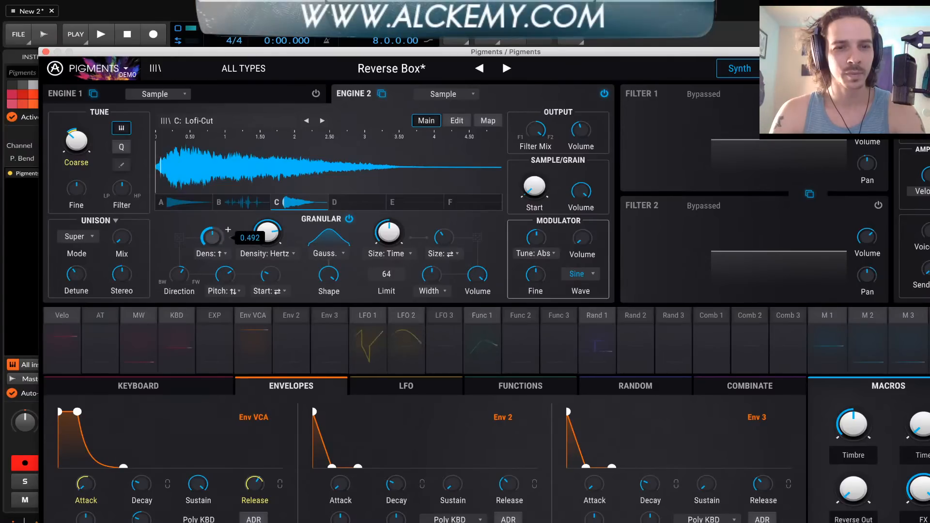
drag(182, 275, 181, 237)
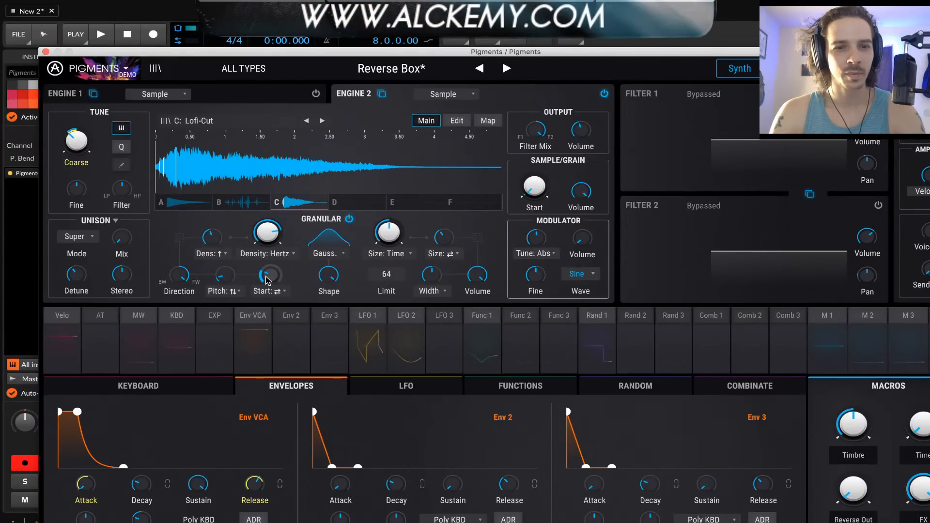
Change Engine 2's grain envelope shape to Triangle and set the grain limit to 8
click(327, 254)
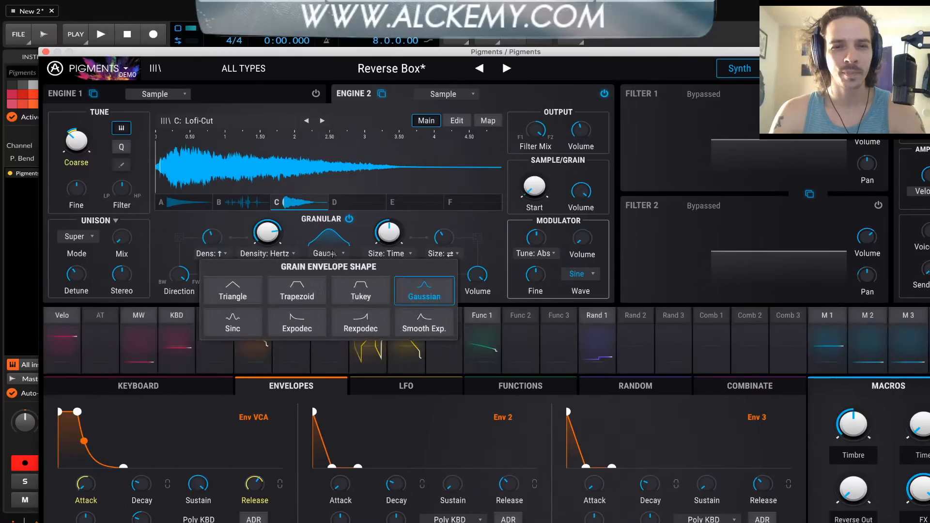
click(233, 293)
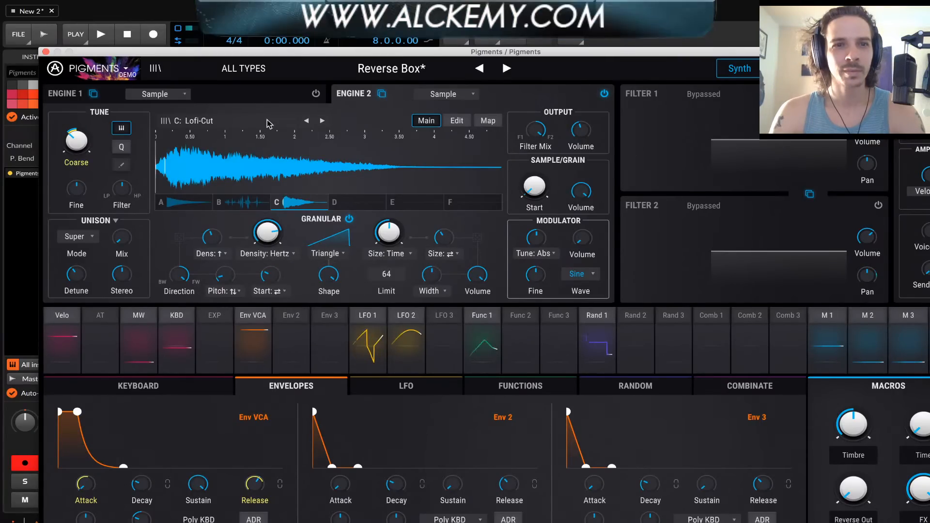
drag(386, 275, 386, 330)
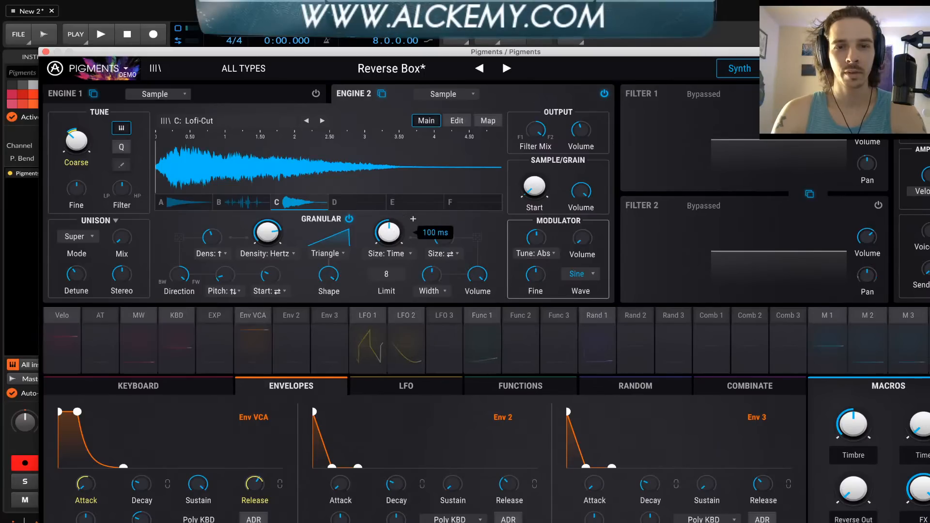
Raise Engine 2's grain size, lower the Triangle grain envelope's Shape so its peak sits early, and reposition the plugin window
drag(393, 234, 394, 184)
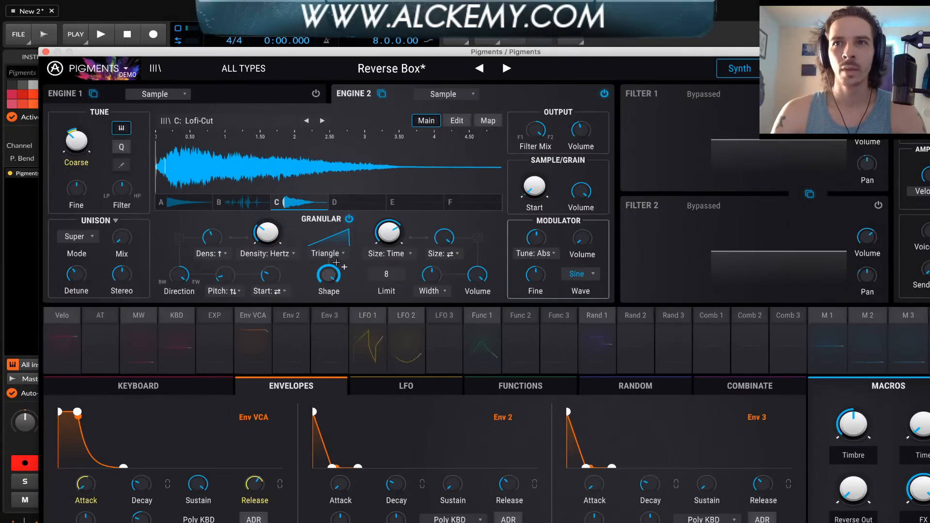
drag(336, 262, 337, 254)
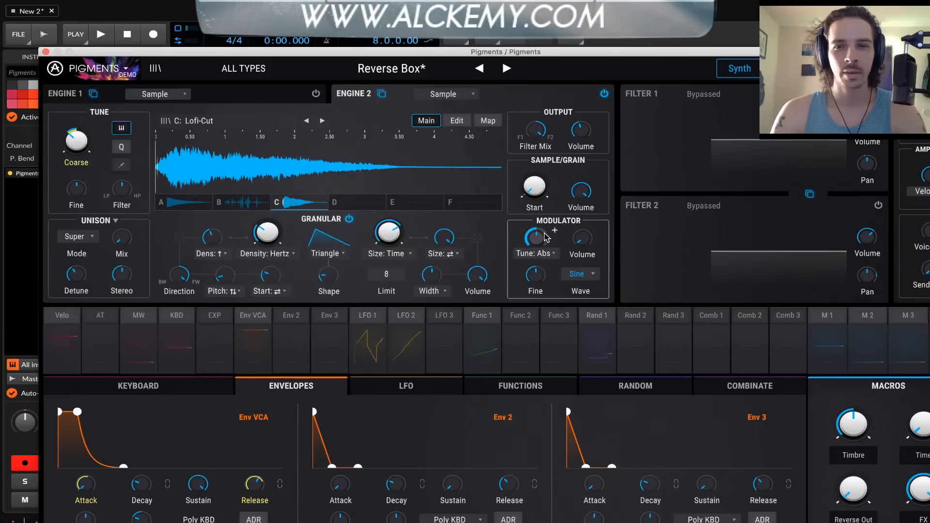
drag(518, 54, 469, 35)
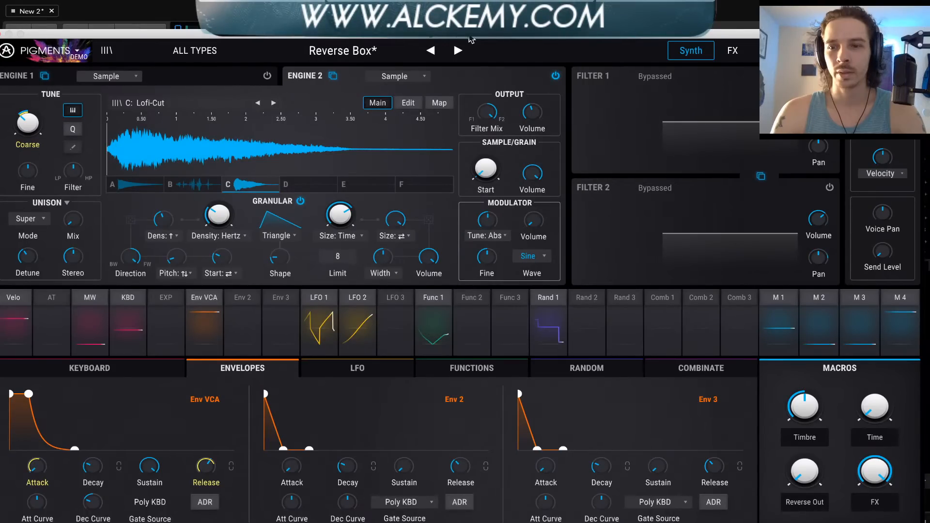
drag(469, 38, 509, 27)
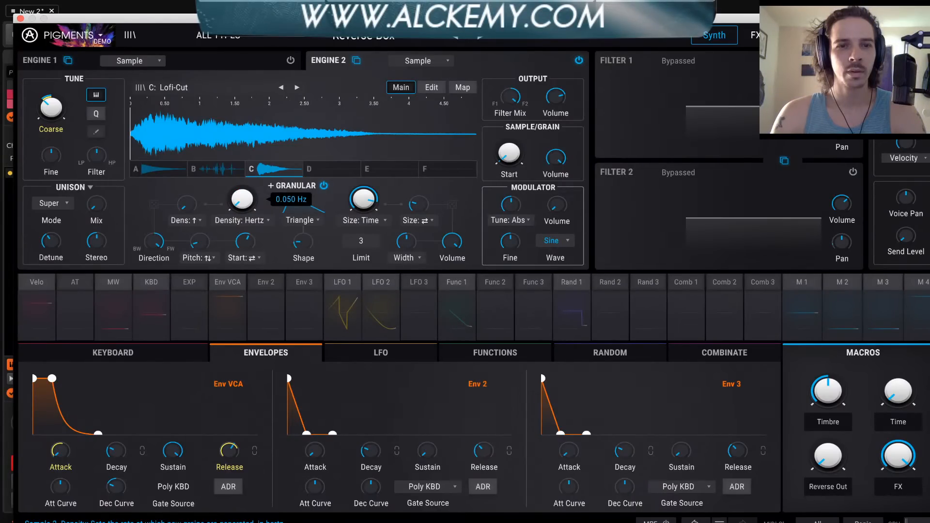
mouse_move(367, 209)
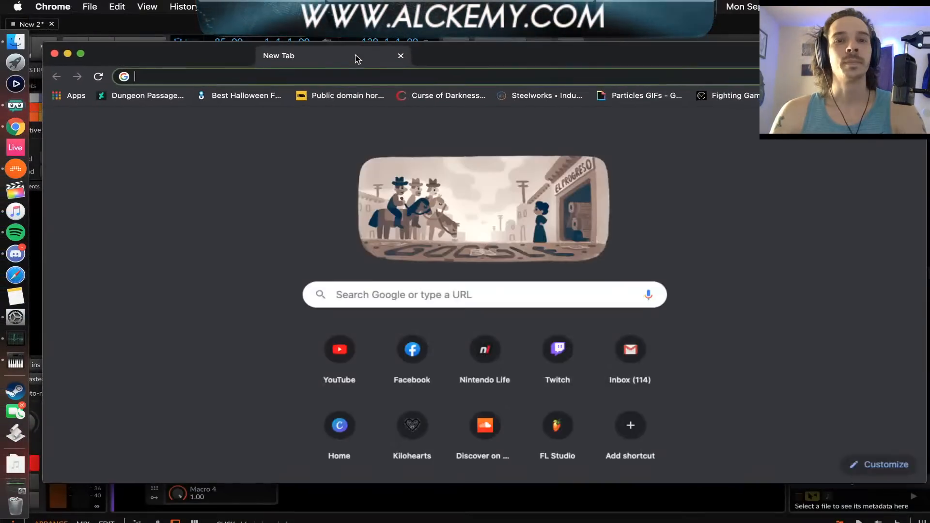
In Chrome, open speedtest.net and run an internet speed test, closing the browser window once it has been checked
text(SPEEDTET)
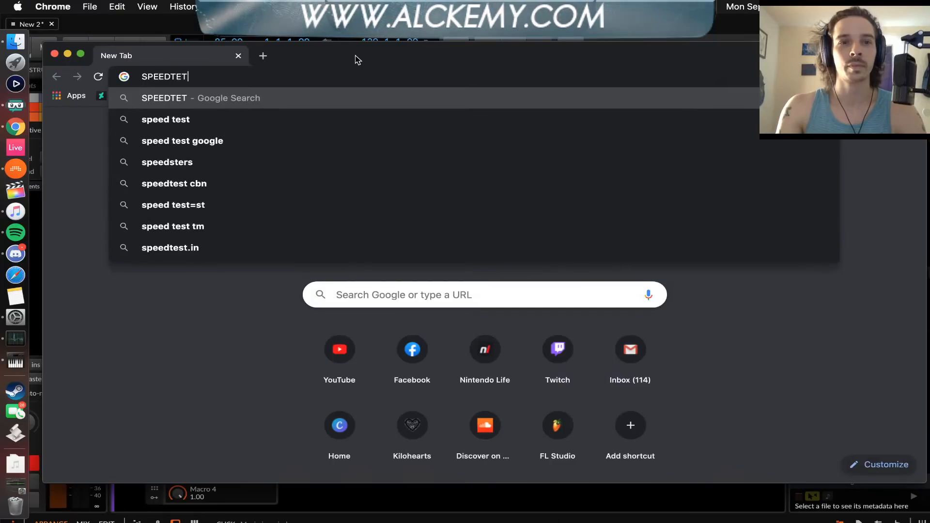
key(BackSpace)
text(ST.)
key(Return)
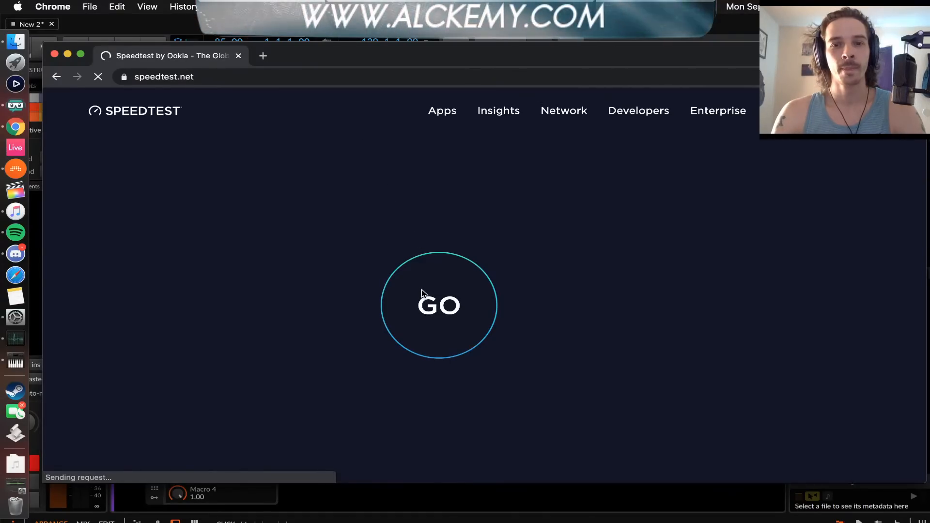
click(438, 304)
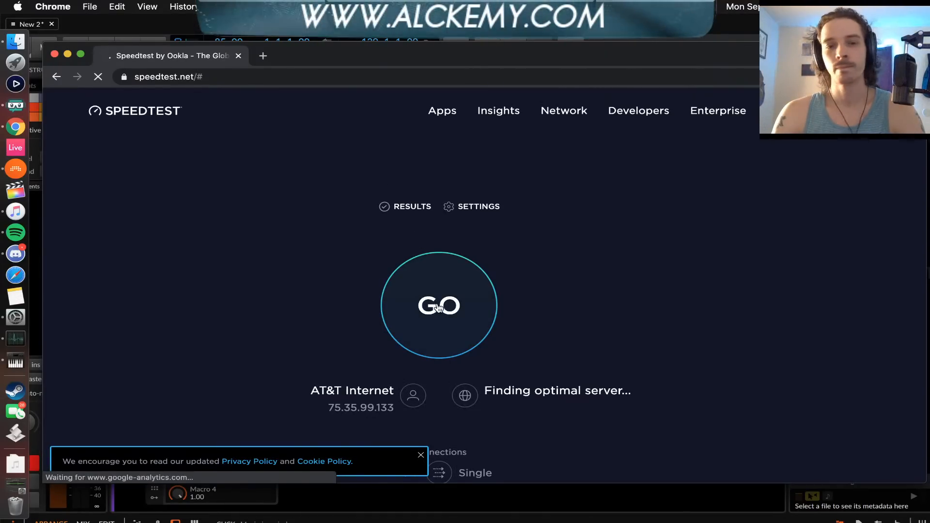
drag(297, 64, 323, 40)
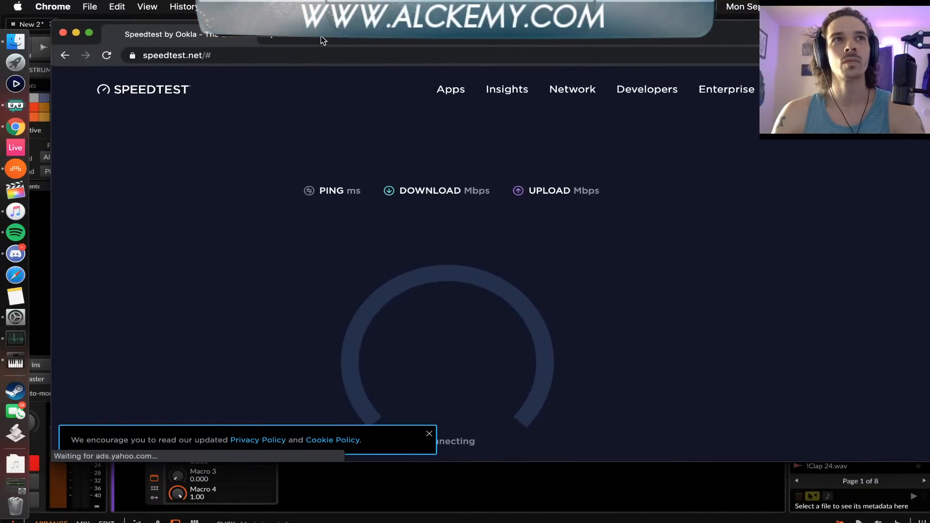
drag(322, 37, 323, 40)
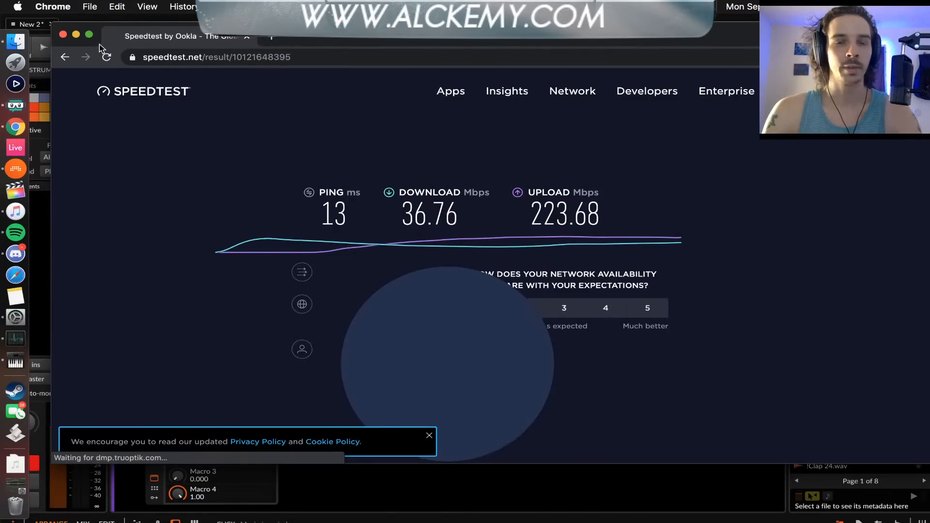
click(63, 35)
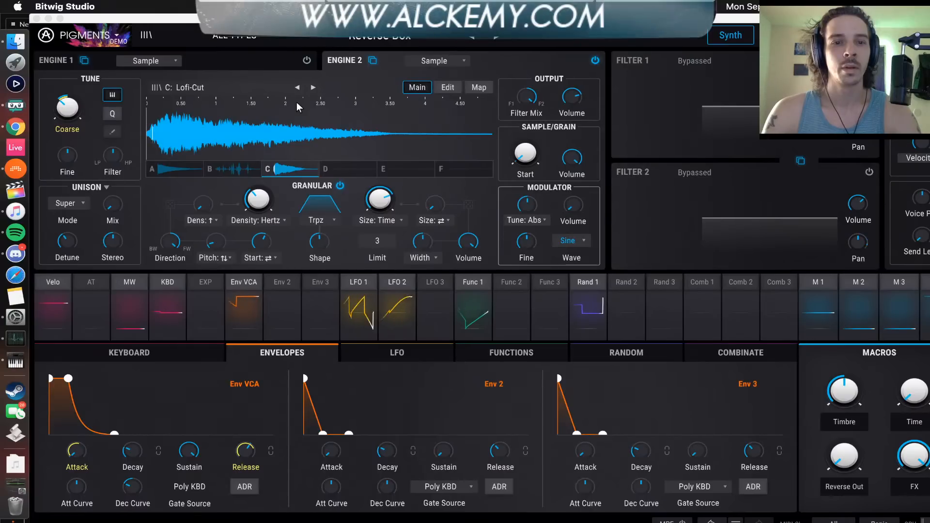
Inspect the Env VCA modulation routing and reposition the plugin window so its title and preset name are in view
click(237, 285)
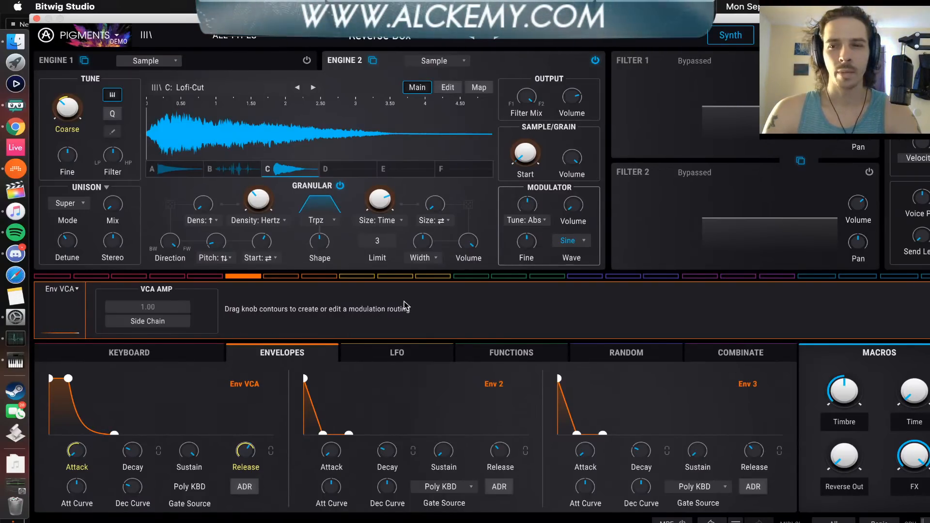
drag(380, 18, 382, 118)
click(650, 78)
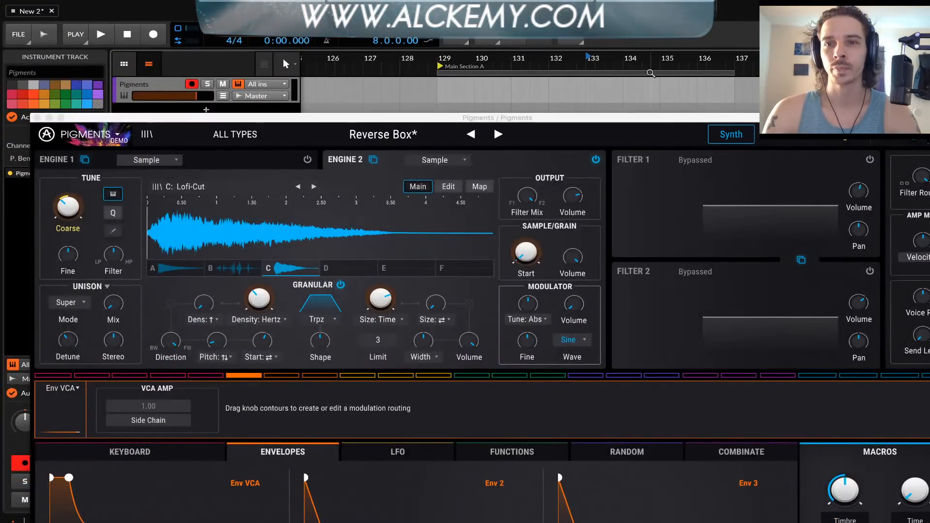
click(613, 117)
drag(613, 118, 545, 18)
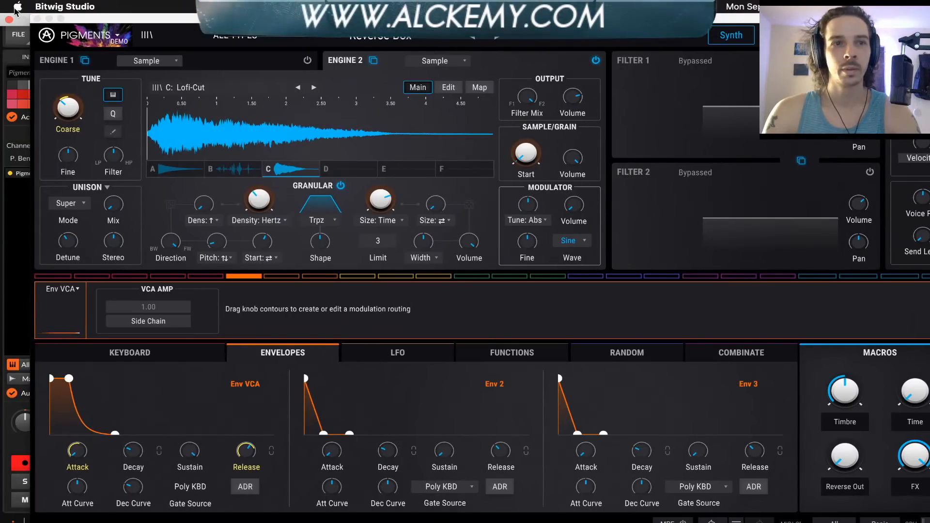
drag(33, 18, 79, 17)
drag(139, 6, 137, 7)
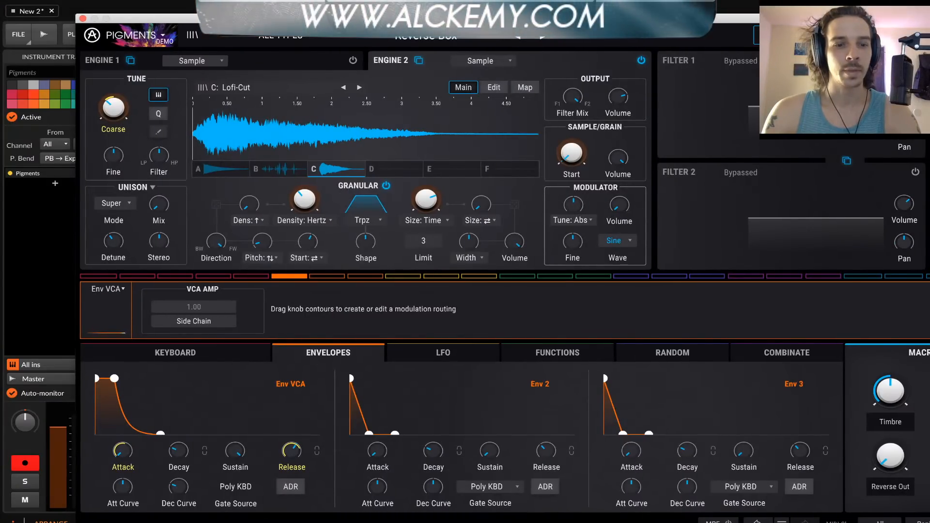
drag(448, 18, 323, 111)
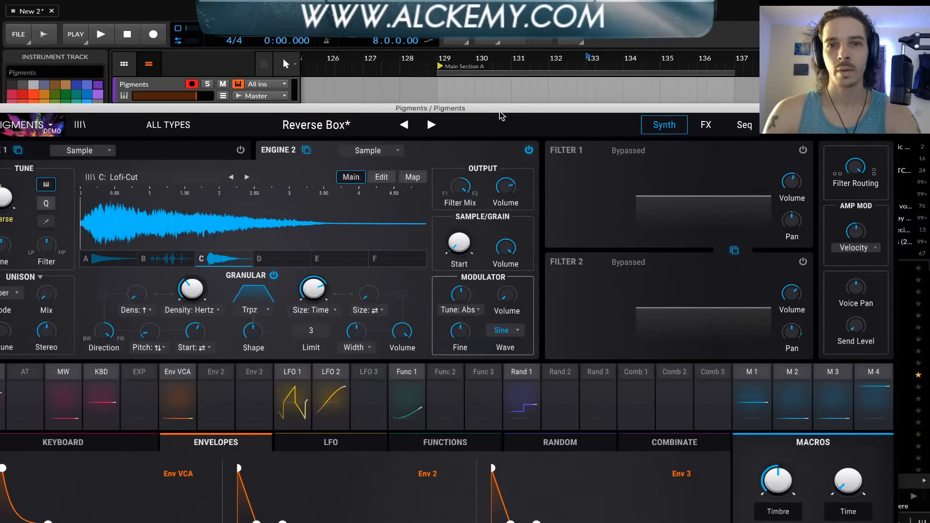
drag(503, 116, 569, 44)
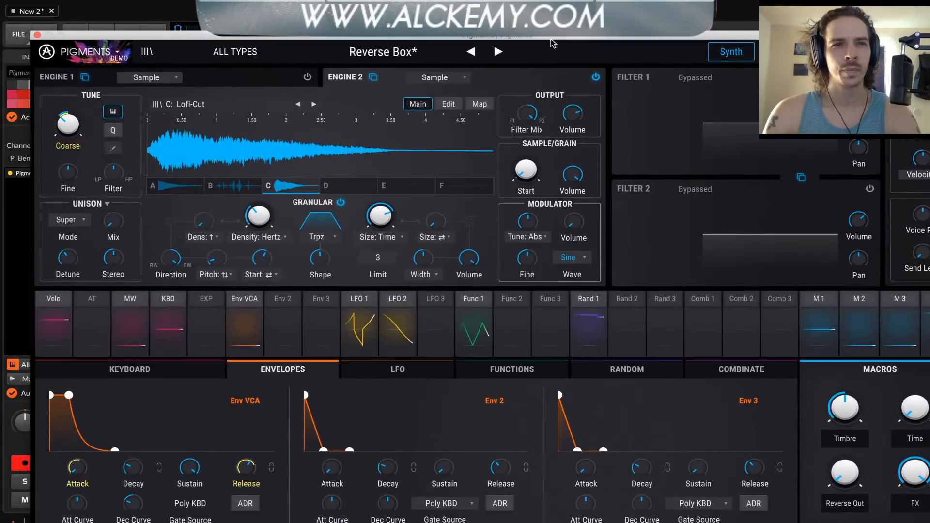
Look at the preset browser and the plugin's controller configuration menu, closing each without changing anything
click(146, 52)
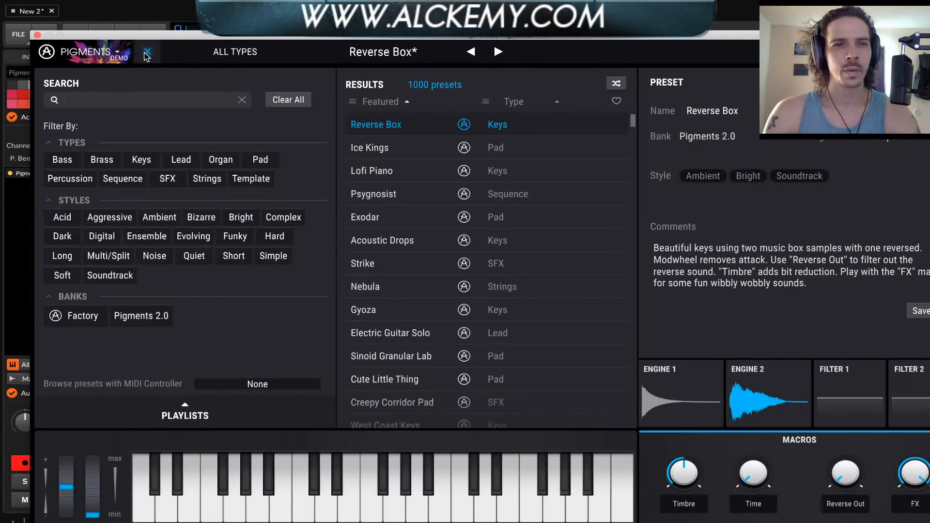
click(147, 52)
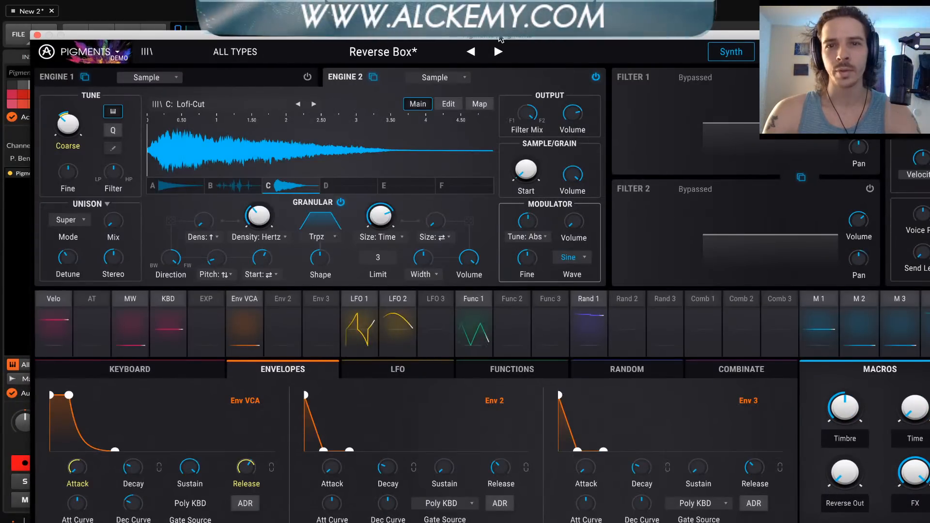
drag(499, 37, 430, 18)
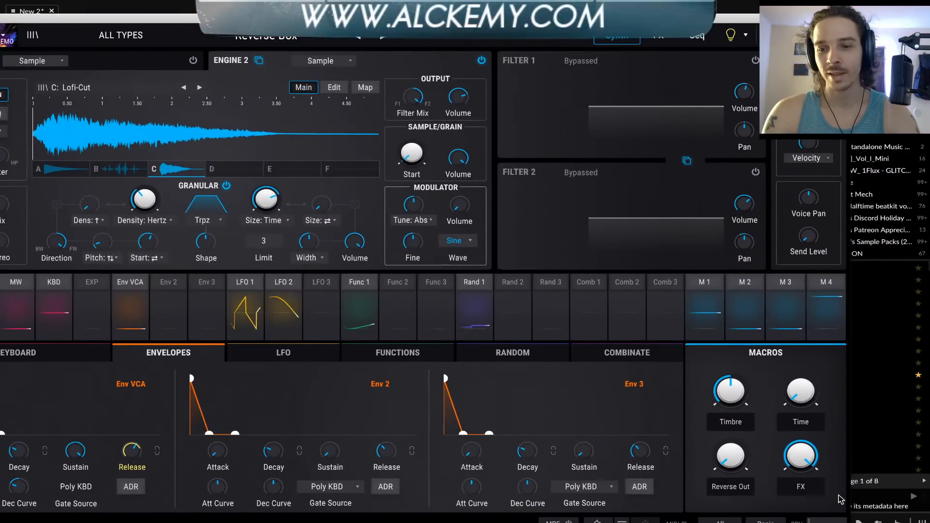
mouse_move(430, 23)
mouse_down()
mouse_move(430, 0)
mouse_move(427, 16)
mouse_up()
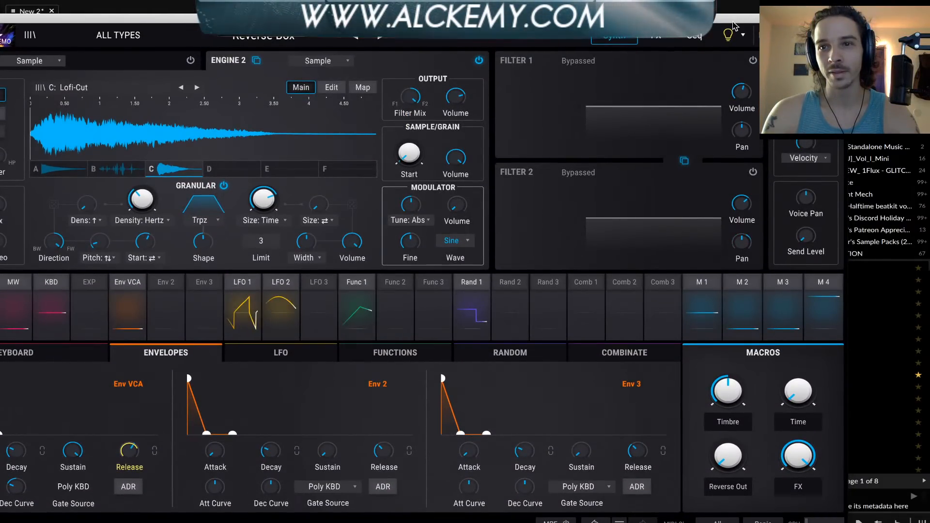
drag(754, 17, 858, 9)
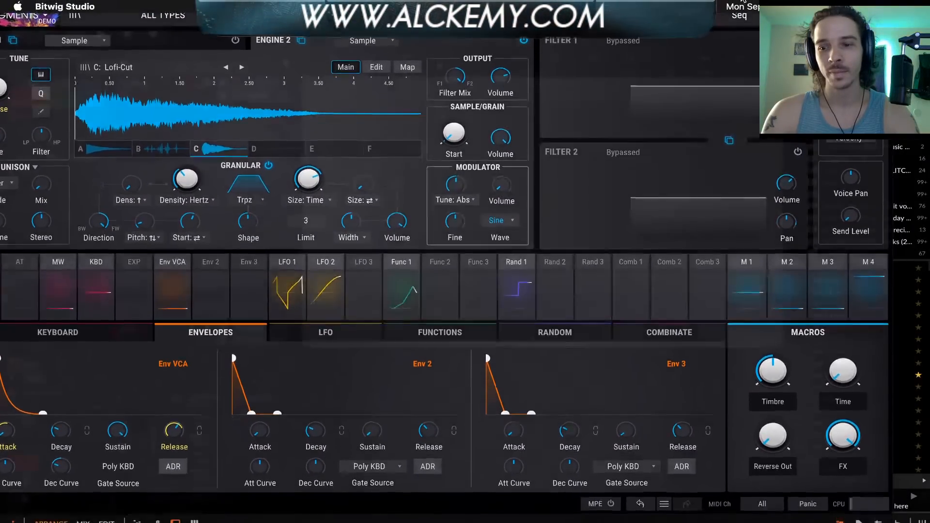
drag(743, 1, 783, 19)
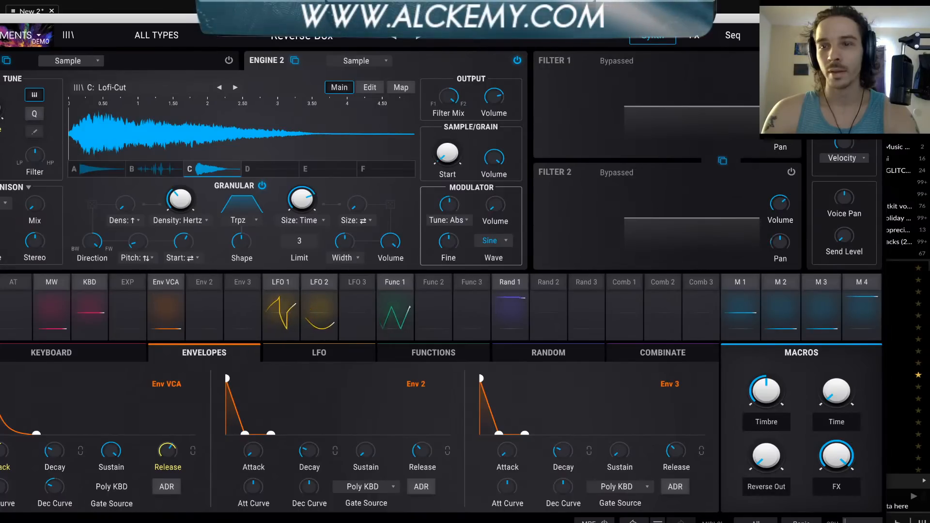
click(870, 36)
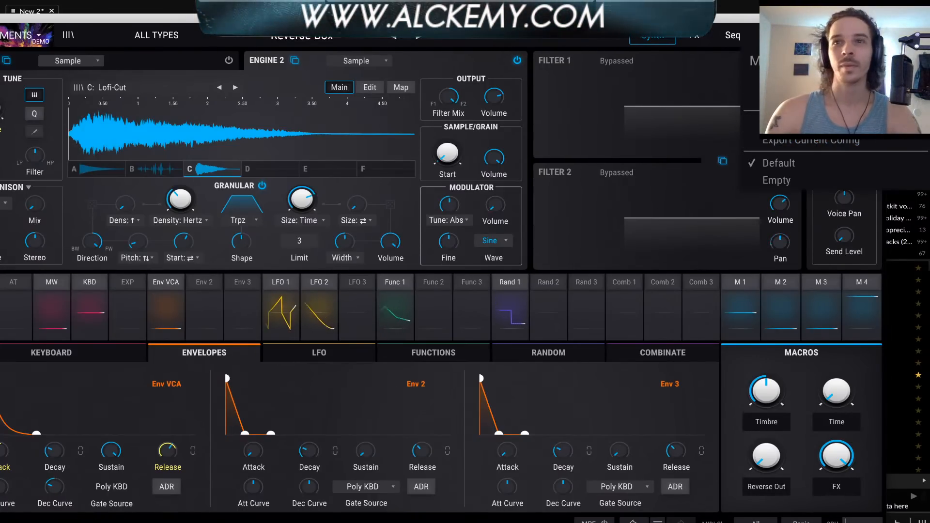
click(646, 74)
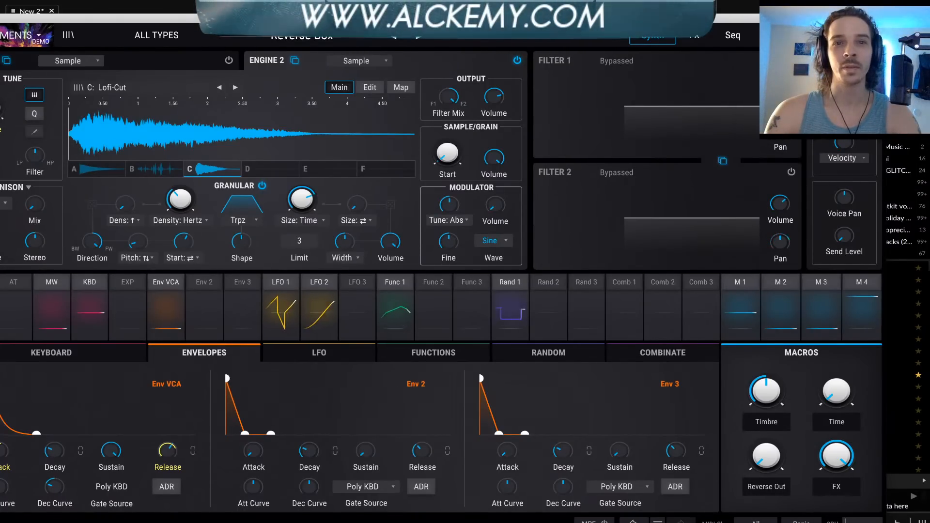
Resize the Pigments plugin window to 60%
drag(436, 18, 525, 19)
click(82, 36)
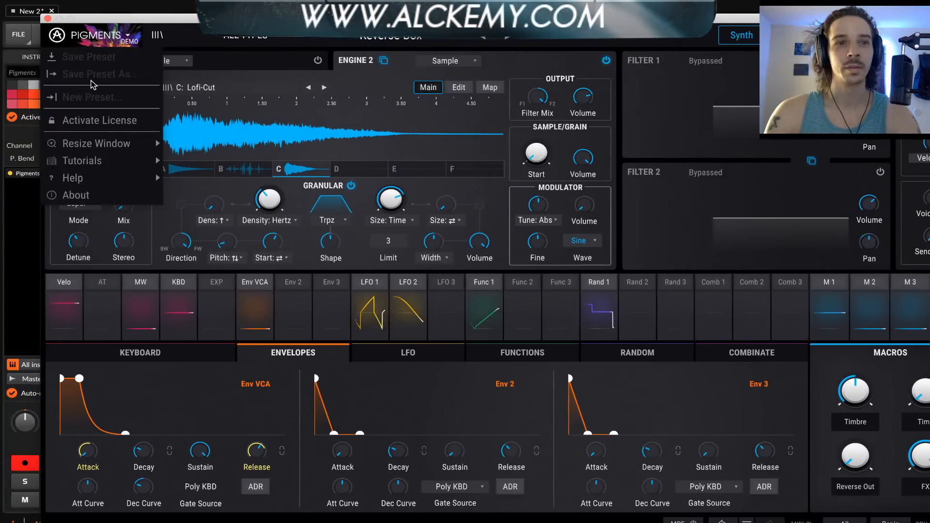
mouse_move(121, 143)
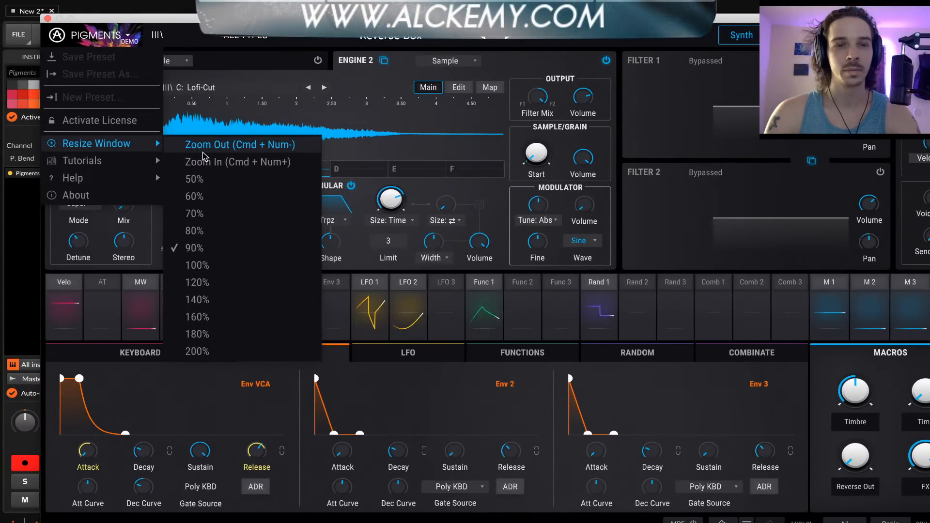
click(194, 199)
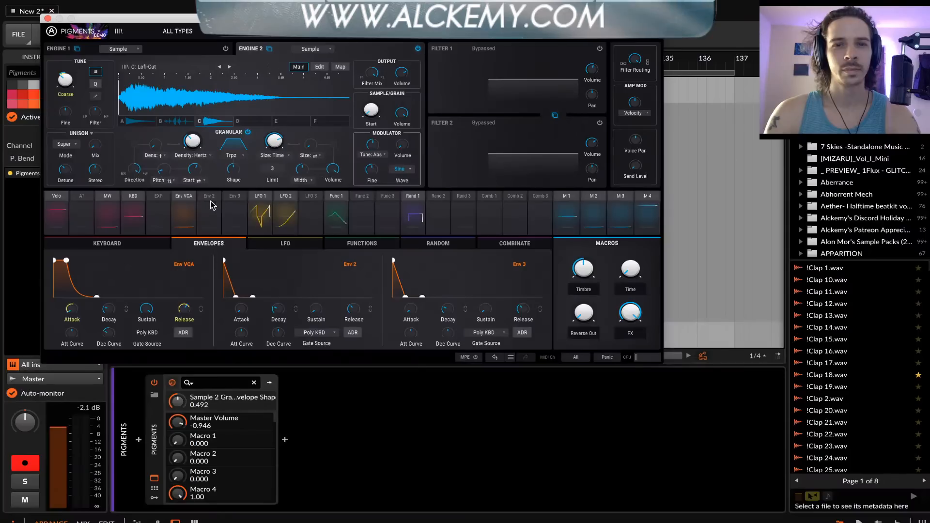
Move the plugin window lower and set its size to 80%
drag(356, 14, 356, 62)
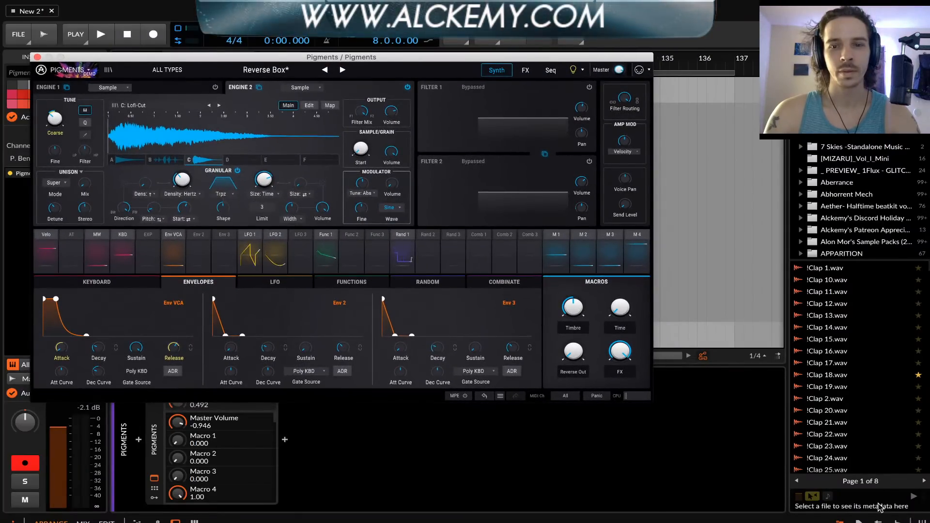
click(48, 71)
mouse_move(96, 152)
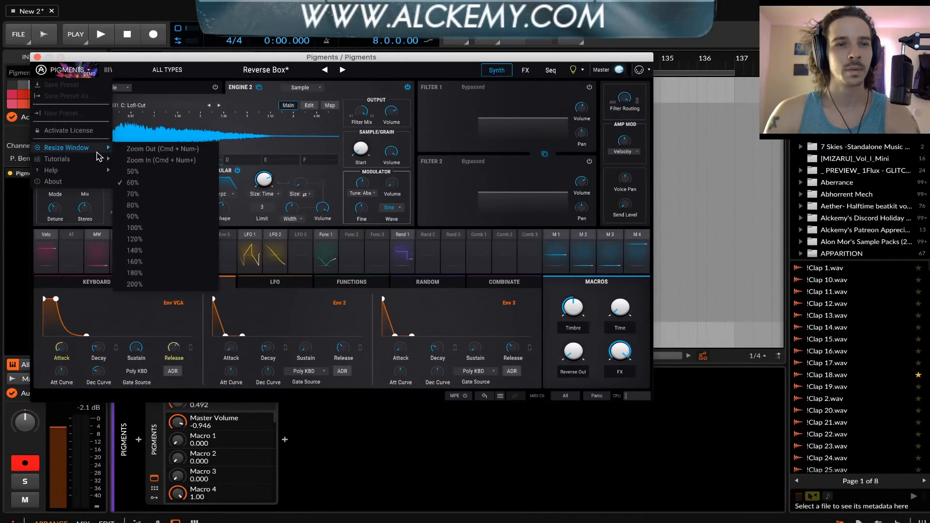
click(142, 205)
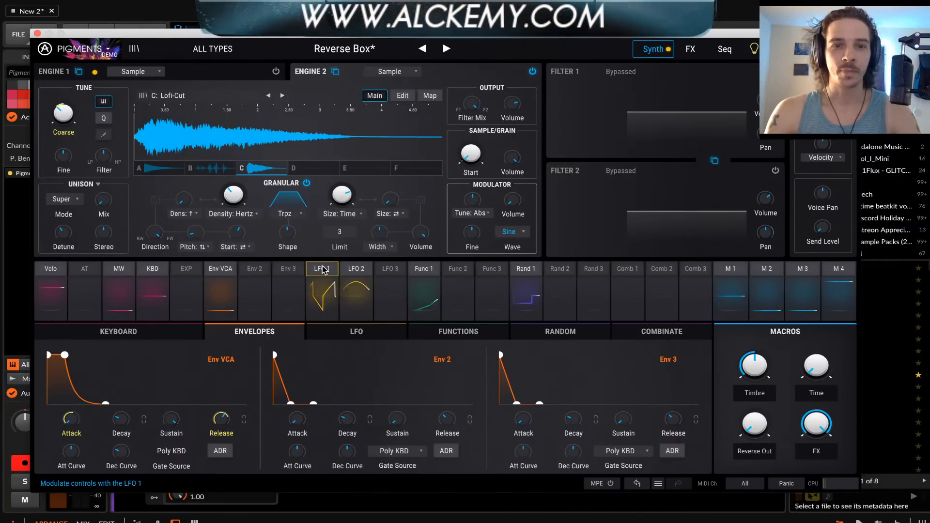
Inspect Function 1's modulation routing to LFO1 Symmetry and its available side chain sources, and close the routing view
click(416, 270)
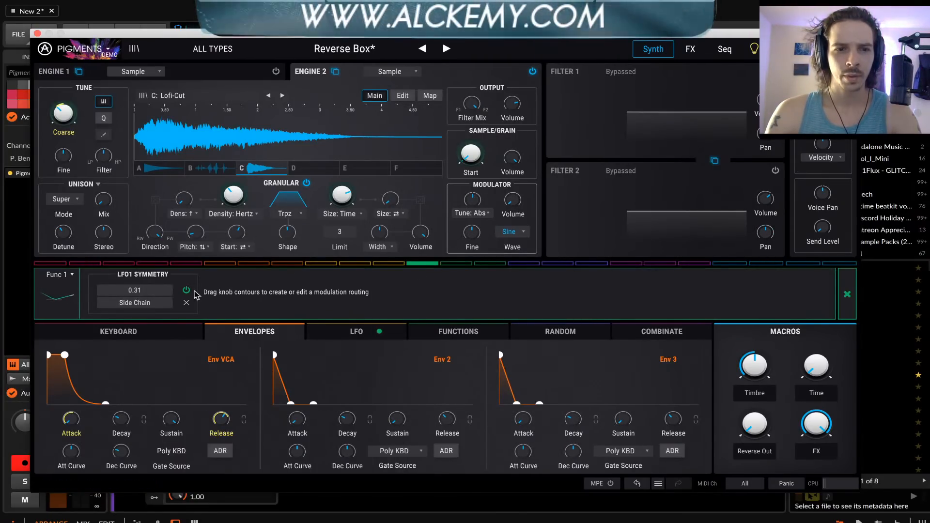
click(136, 303)
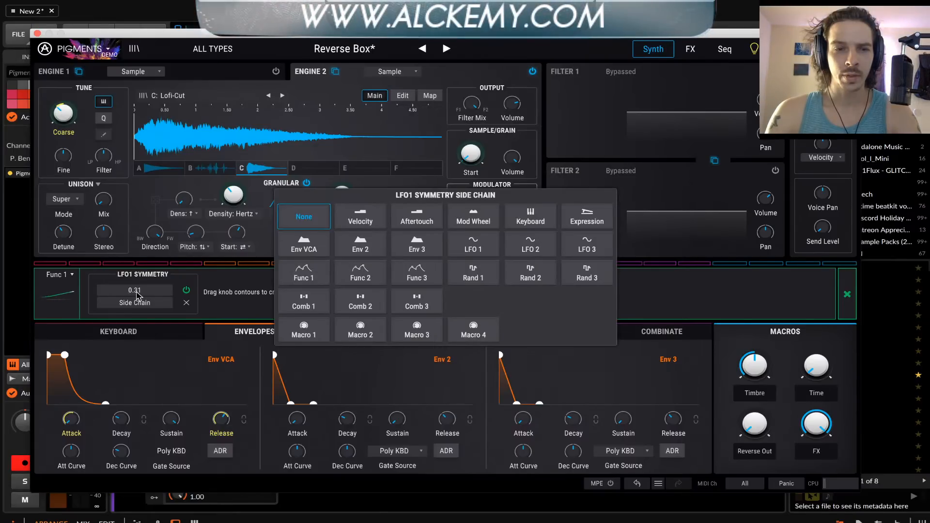
click(847, 294)
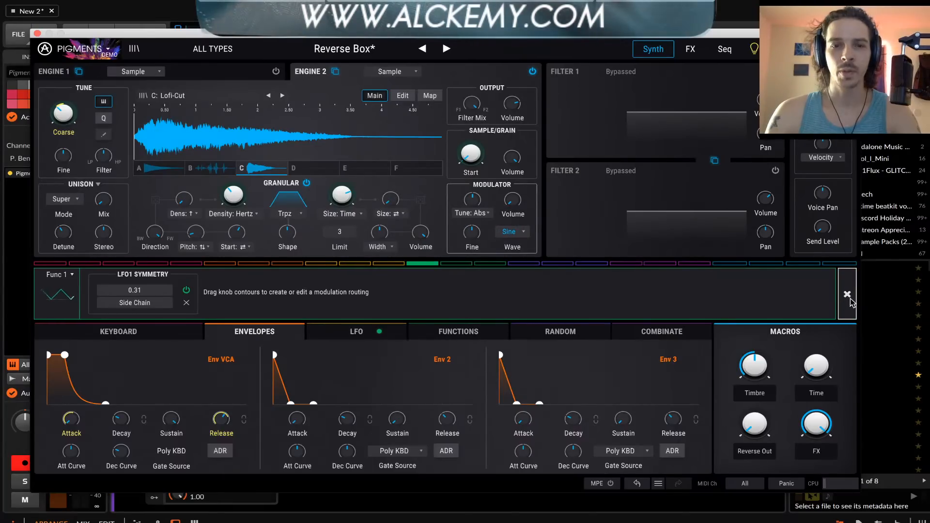
click(850, 303)
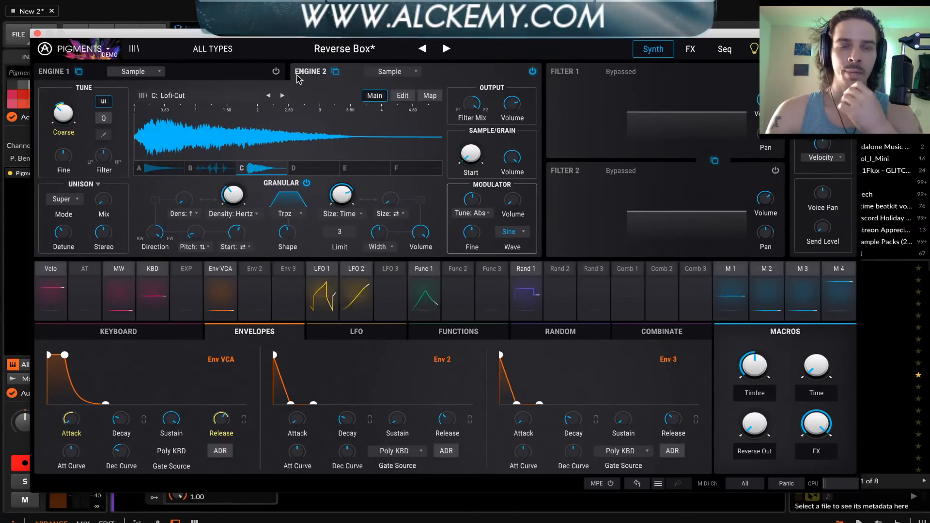
Deactivate Engine 2 and inspect the available Engine 1 types, keeping Sample selected
click(533, 72)
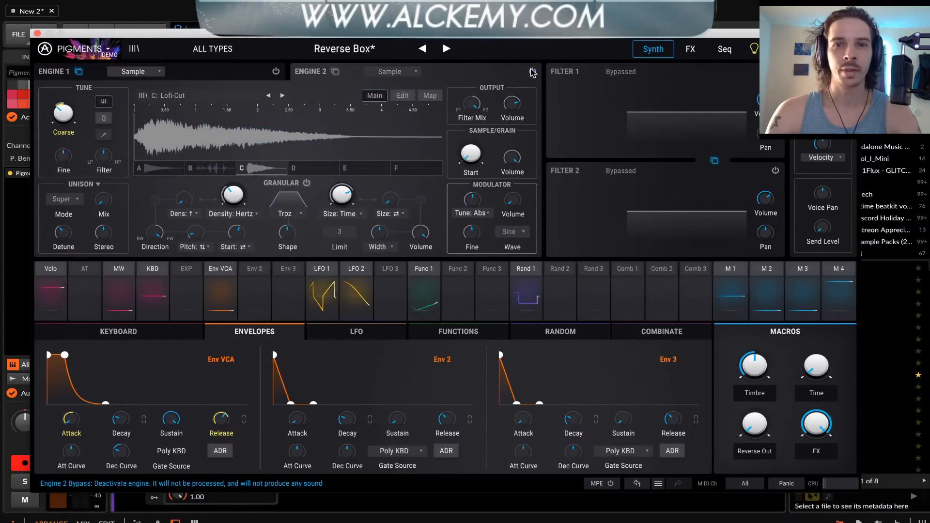
click(185, 70)
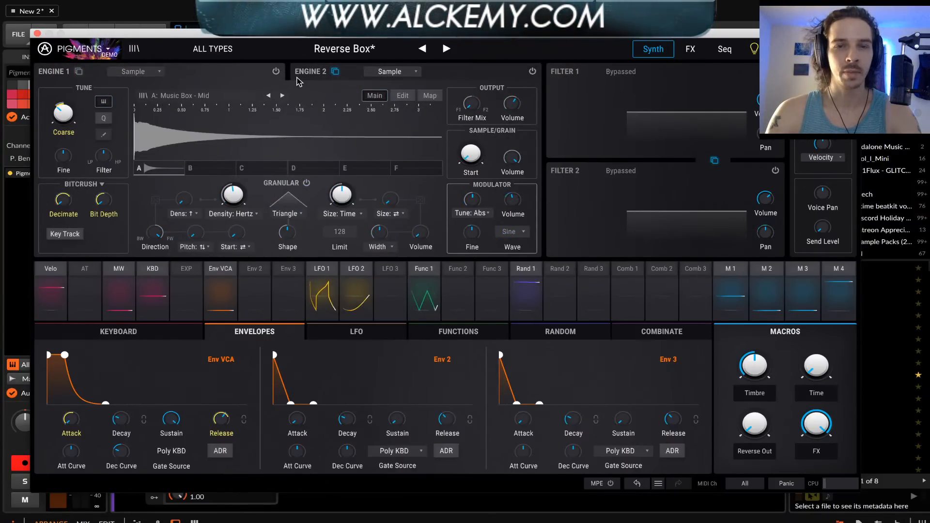
click(132, 71)
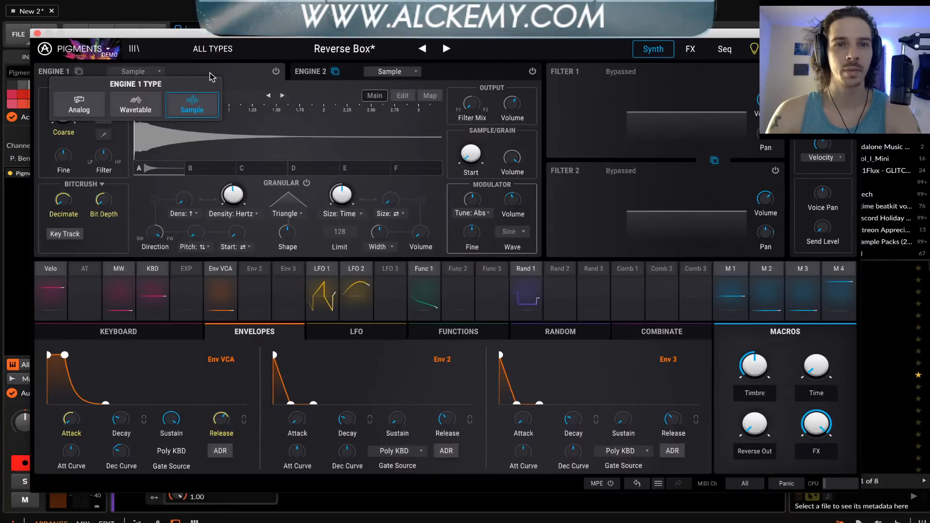
click(209, 73)
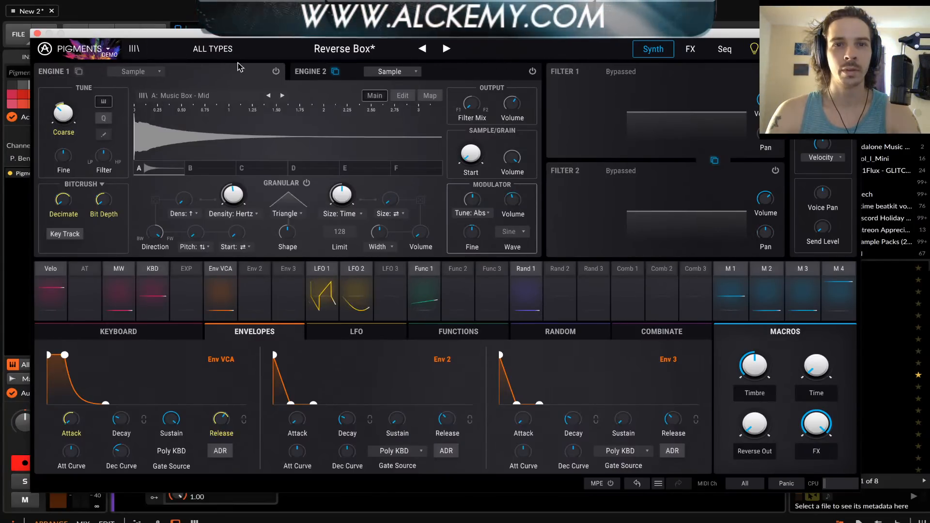
Browse the full preset list and load the Silk preset
click(108, 50)
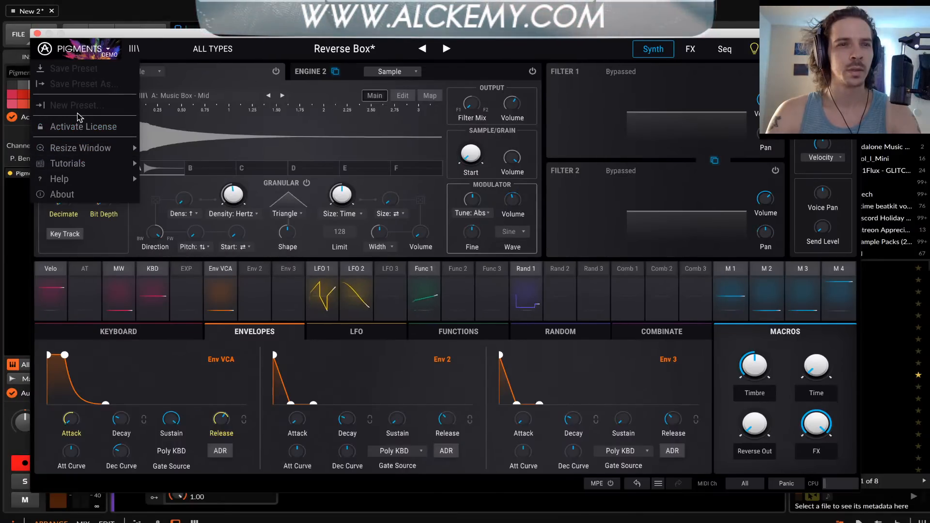
click(184, 84)
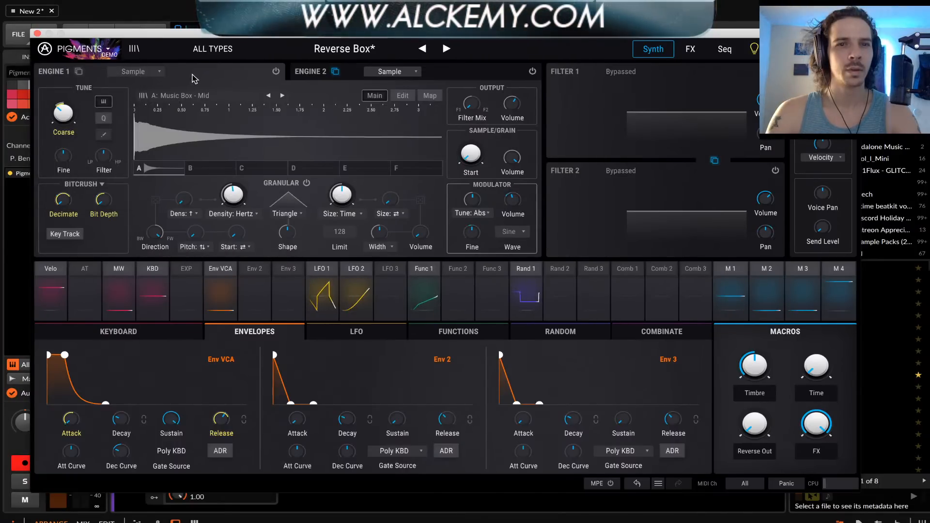
click(341, 49)
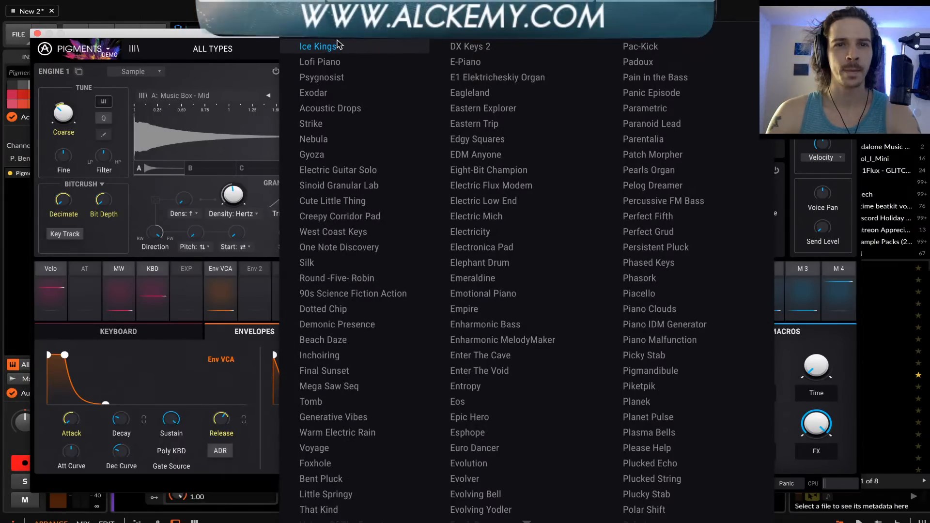
scroll(355, 233, down, 2)
scroll(355, 233, down, 10)
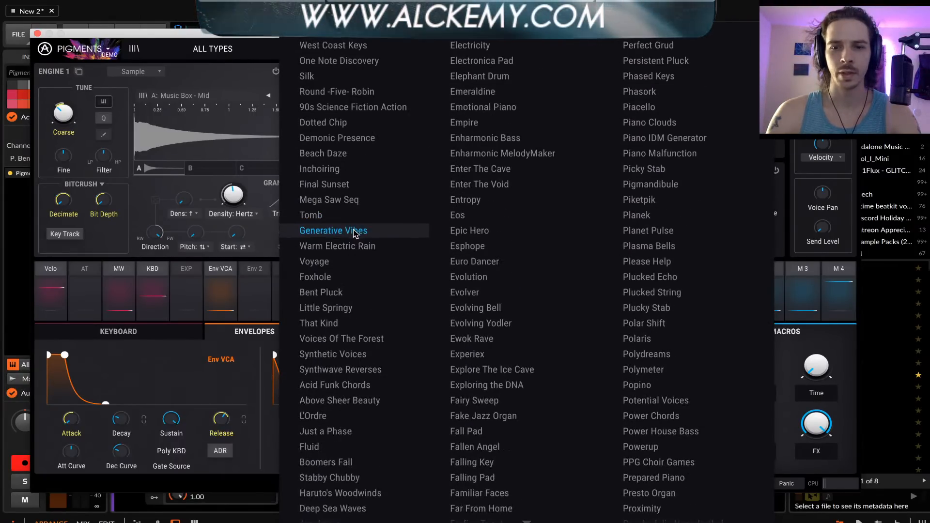
scroll(355, 233, down, 15)
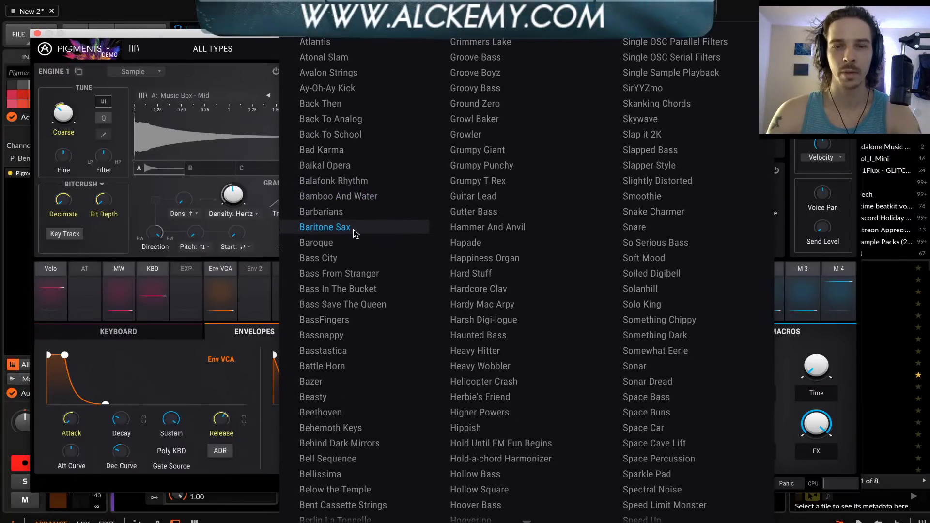
scroll(355, 233, up, 1)
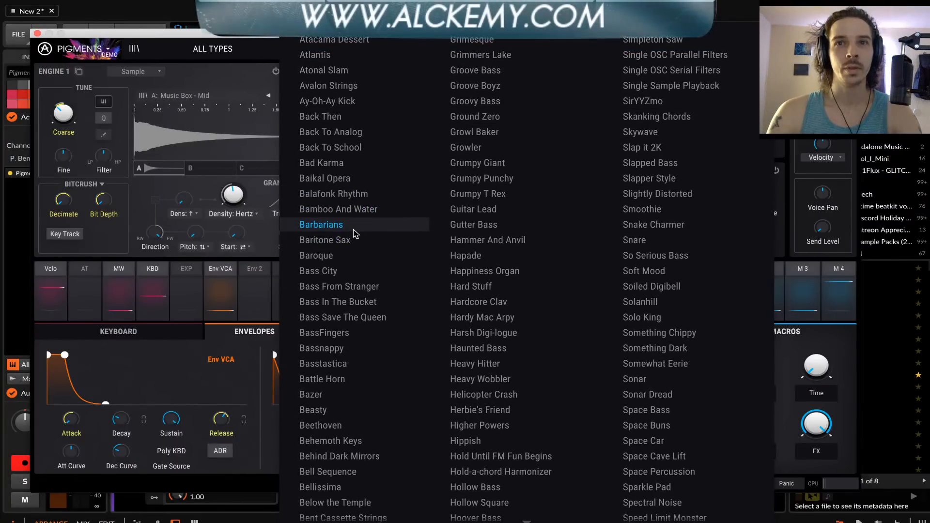
scroll(355, 234, up, 20)
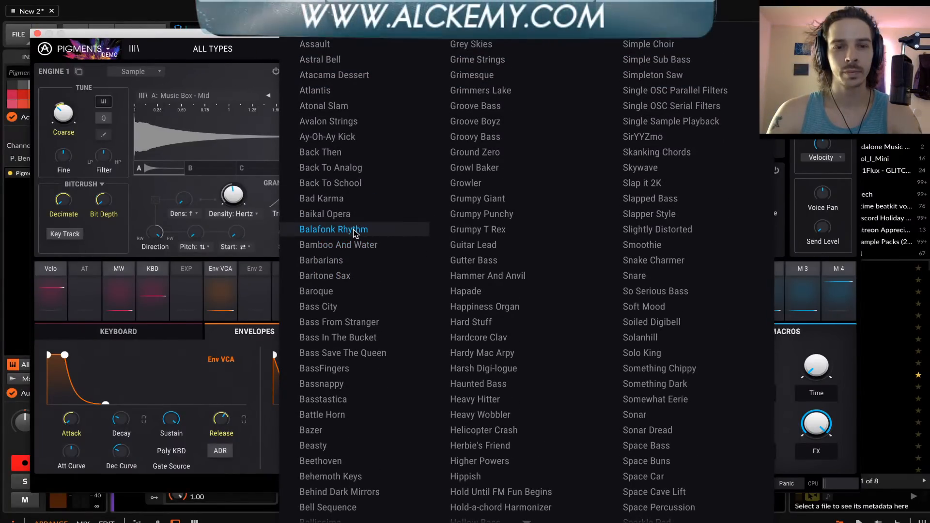
scroll(355, 234, up, 10)
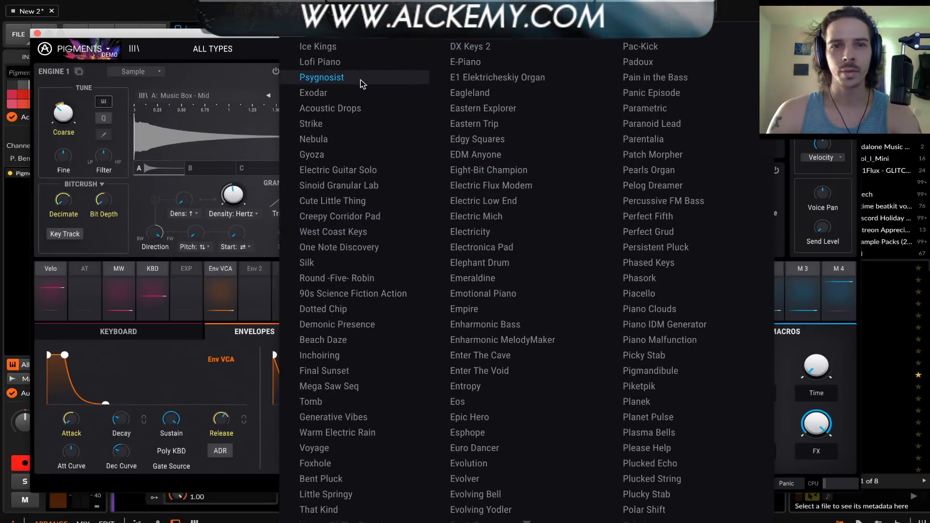
scroll(360, 80, down, 1)
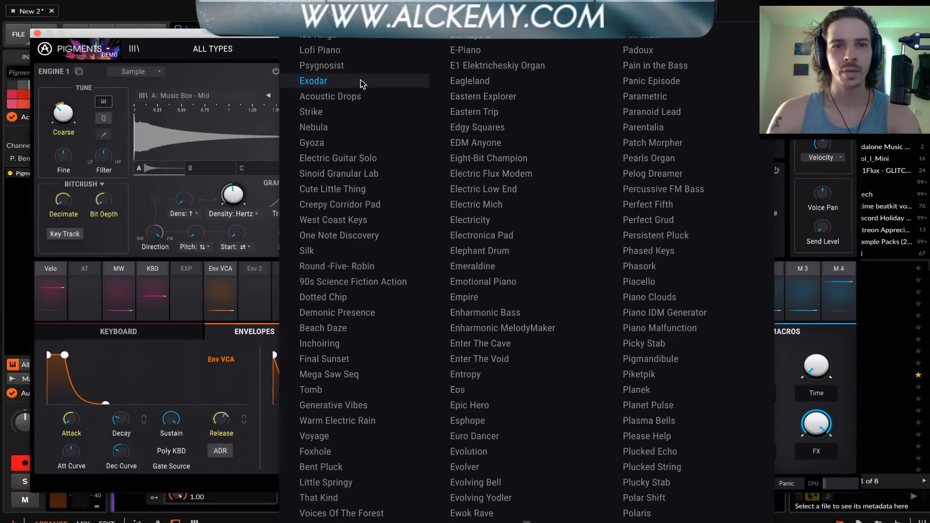
double_click(326, 251)
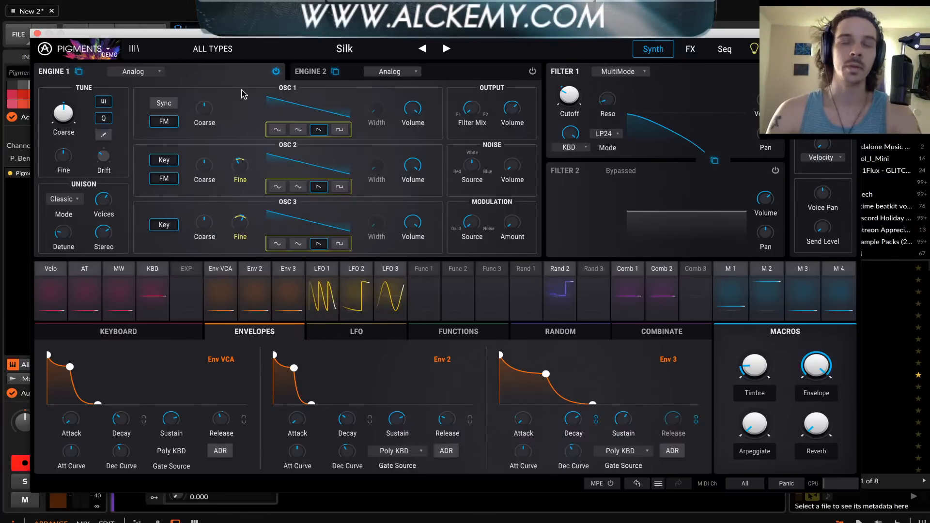
Bypass Filter 1 and turn the OSC 3 volume in Engine 1 down to zero
click(776, 71)
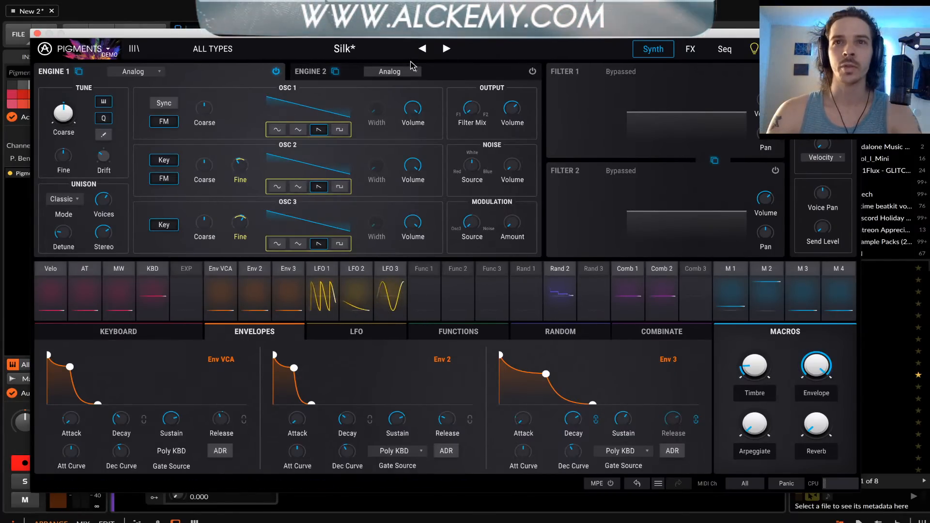
mouse_move(195, 107)
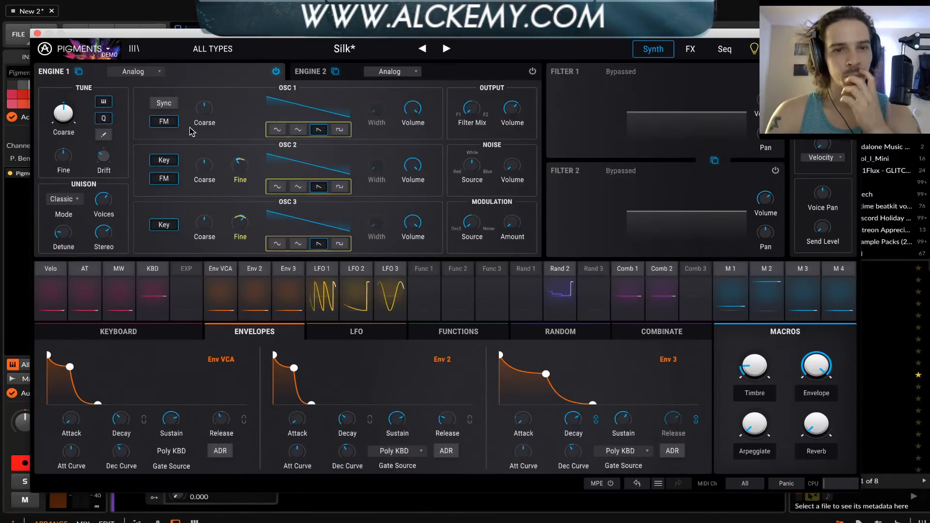
mouse_move(245, 166)
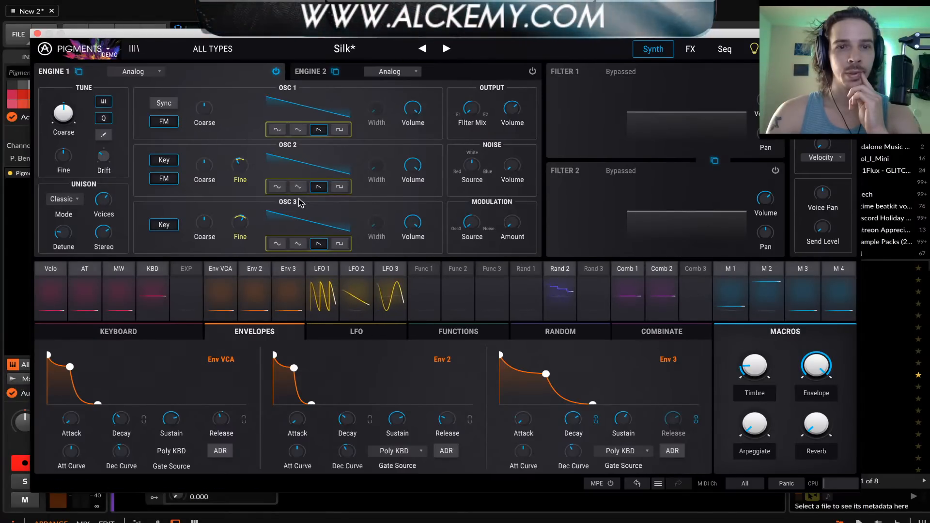
double_click(412, 224)
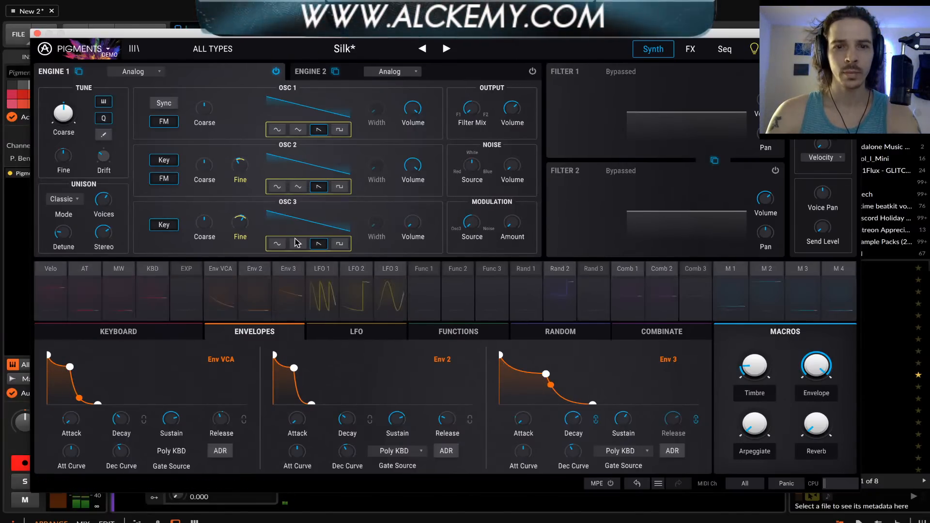
Look over the effects on Bus A, Bus B and the Send Bus, and return to the synth page
click(692, 49)
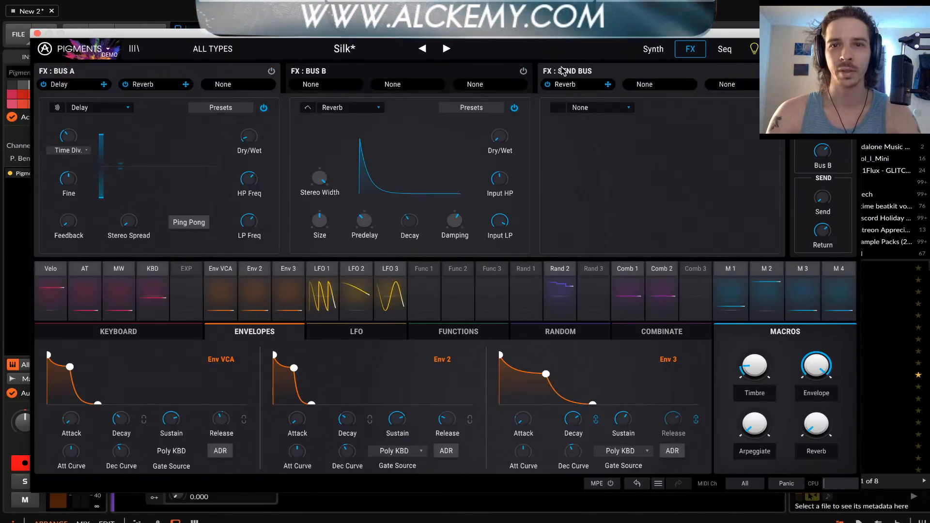
click(646, 50)
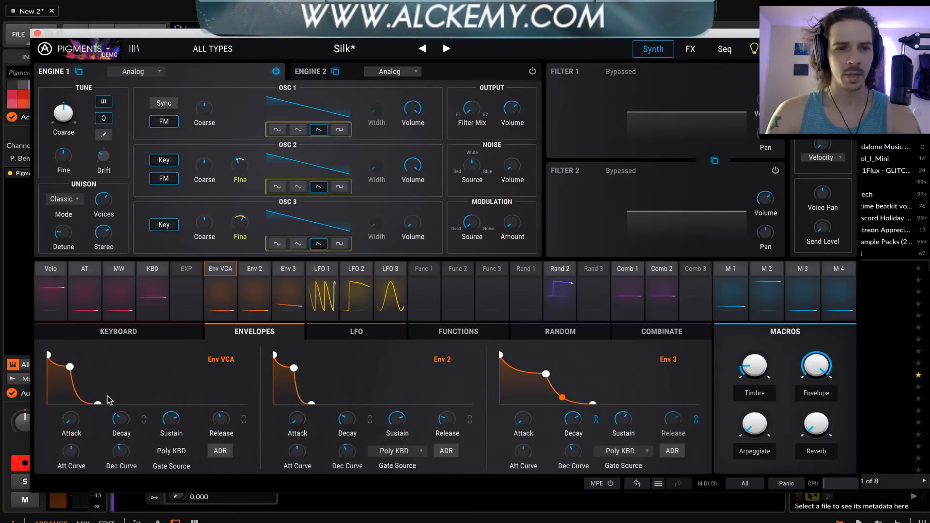
Raise the sustain of Env VCA and Env 2 to maximum, and minimize Env VCA's decay and Env 2's release
drag(170, 422, 171, 395)
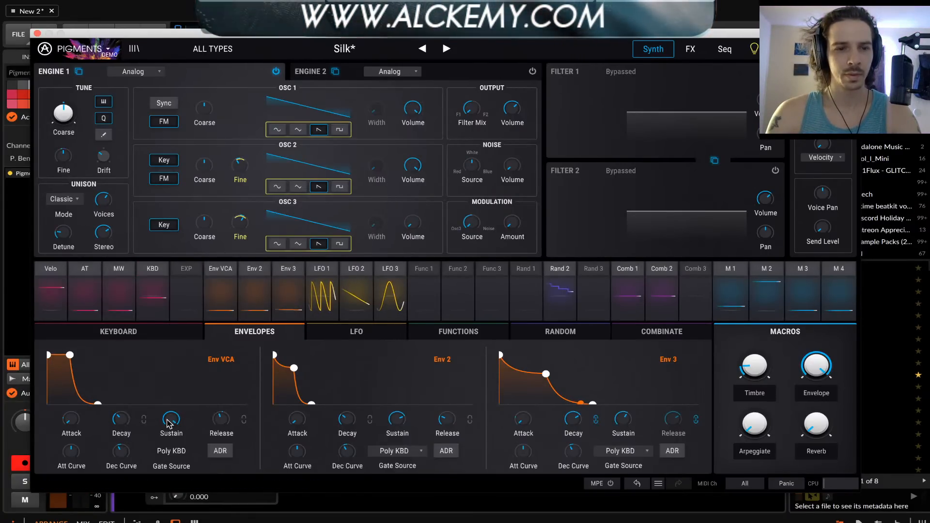
drag(131, 422, 130, 427)
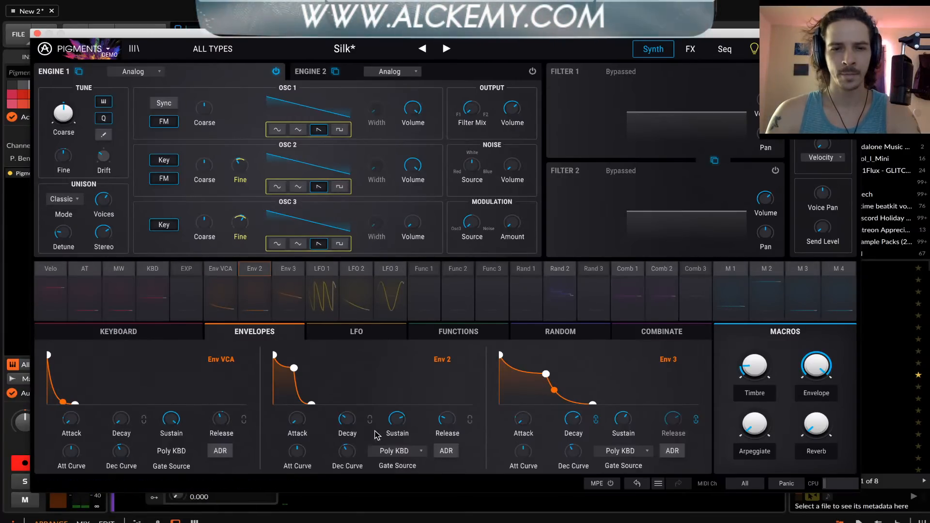
drag(397, 420, 398, 397)
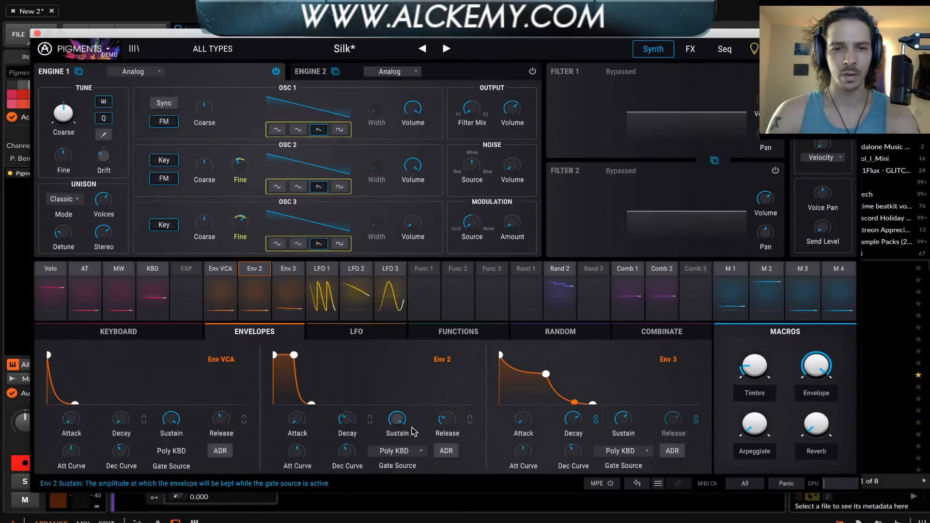
drag(446, 420, 447, 426)
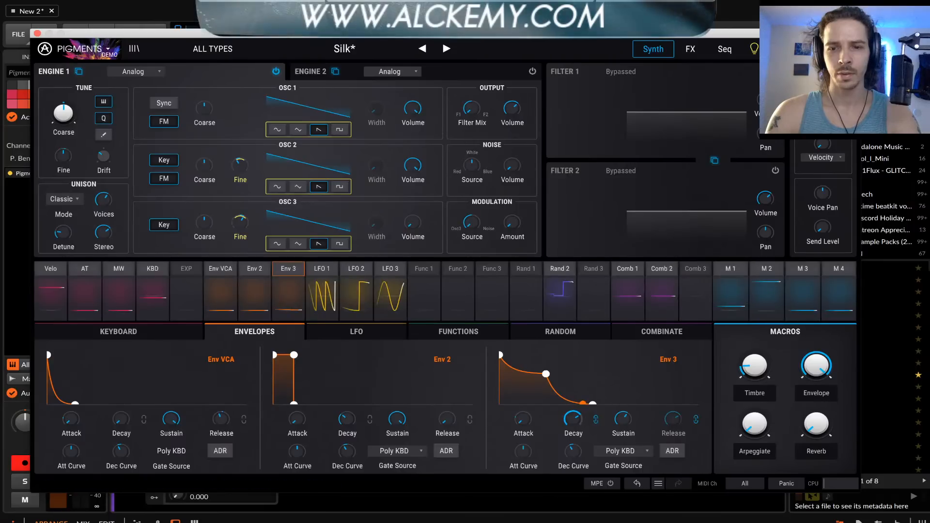
Set Env 3's sustain to maximum and its decay to minimum, and shorten Env VCA's release
double_click(623, 424)
double_click(575, 421)
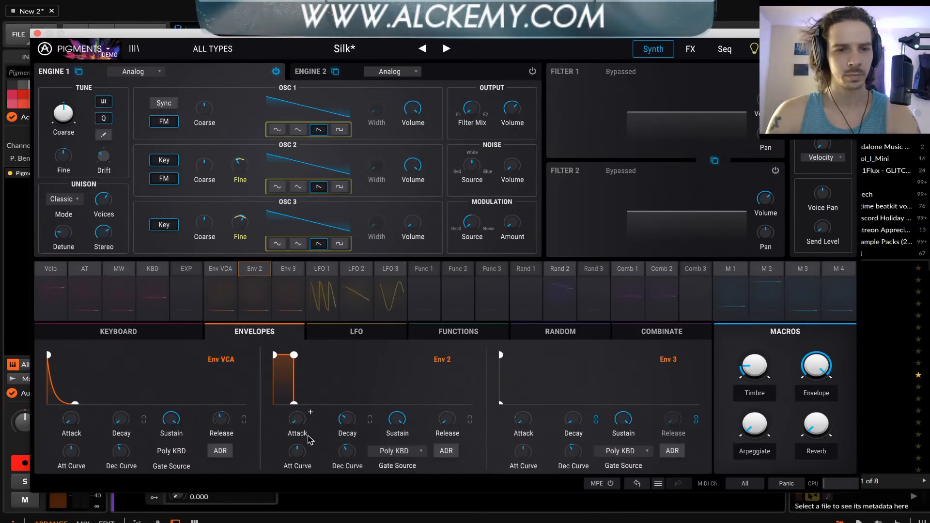
drag(222, 420, 221, 460)
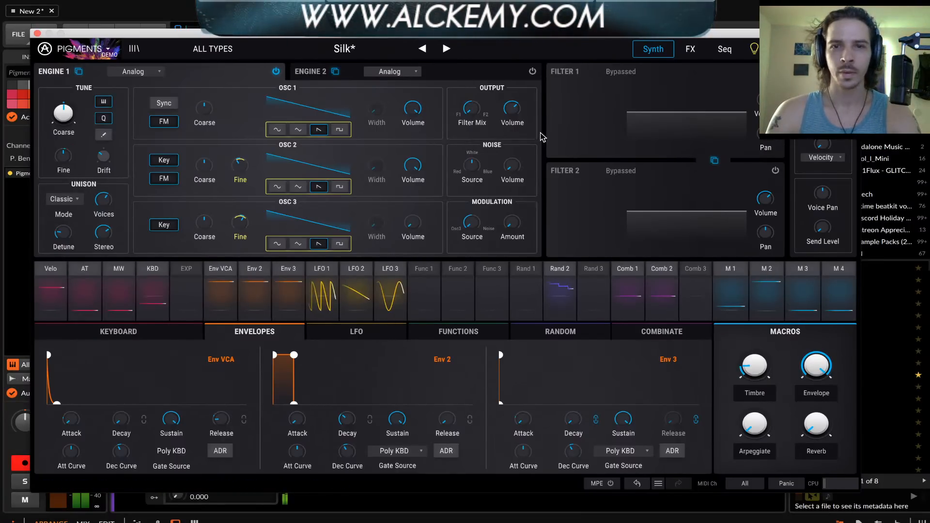
Reactivate Filter 1 as a MultiMode filter and set its mode to Notch36
click(752, 74)
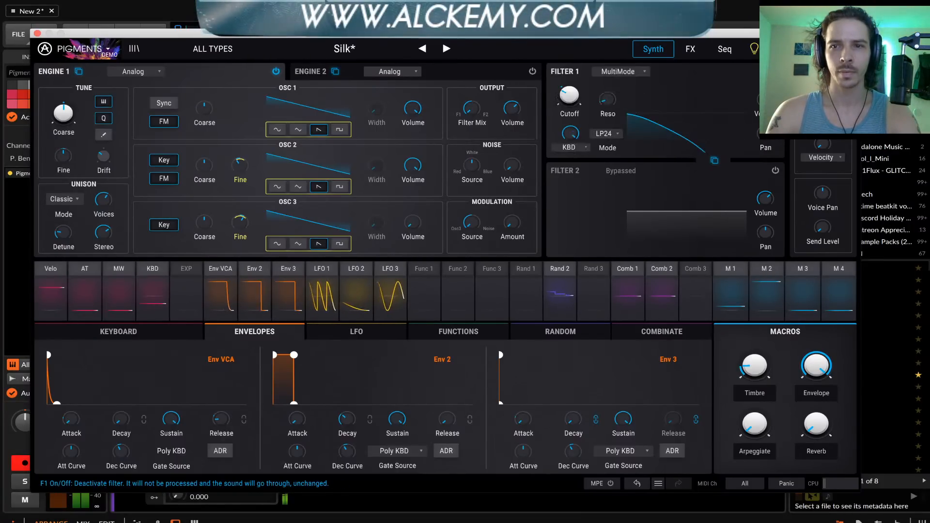
click(618, 73)
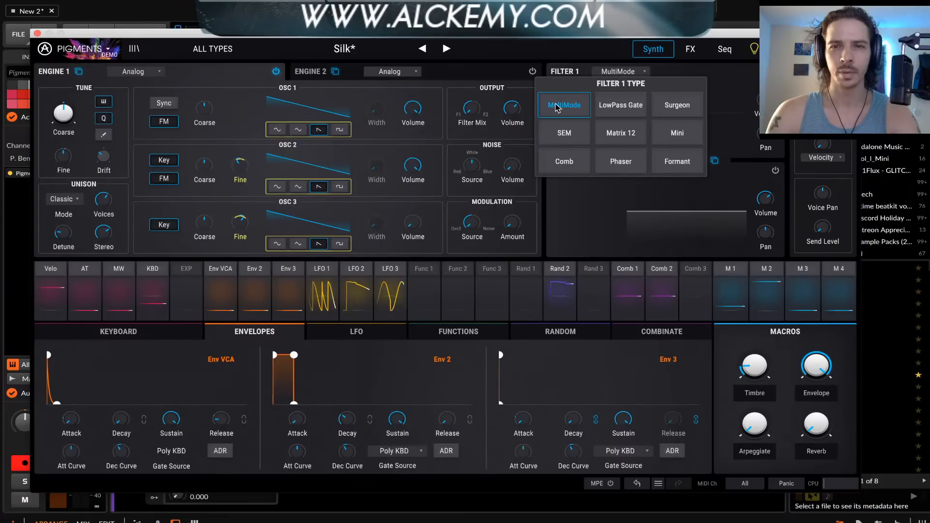
click(586, 98)
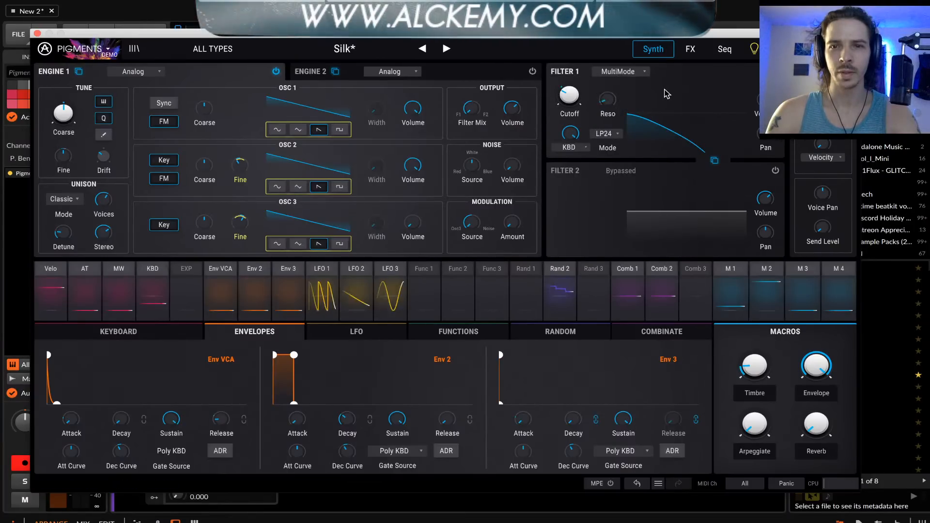
click(610, 135)
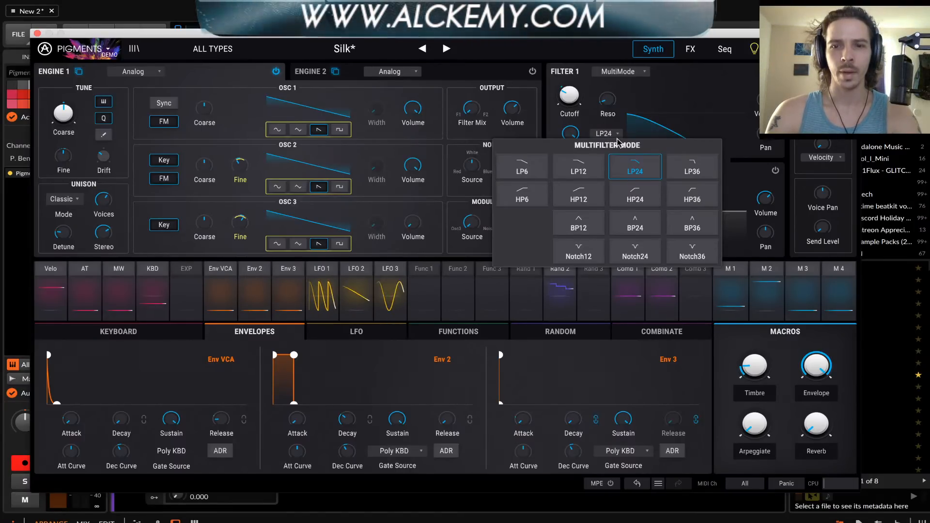
click(689, 254)
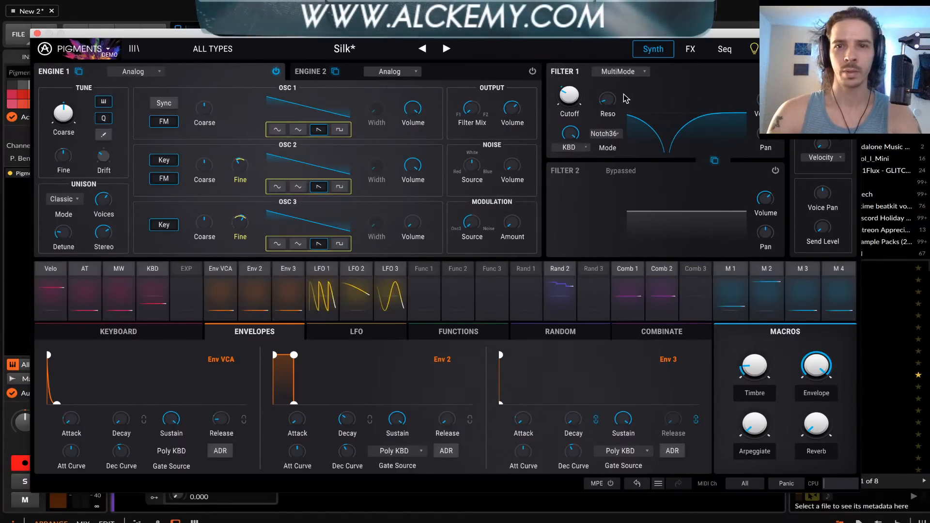
Sweep Filter 1's notch to a lower cutoff and try out its resonance
mouse_move(571, 142)
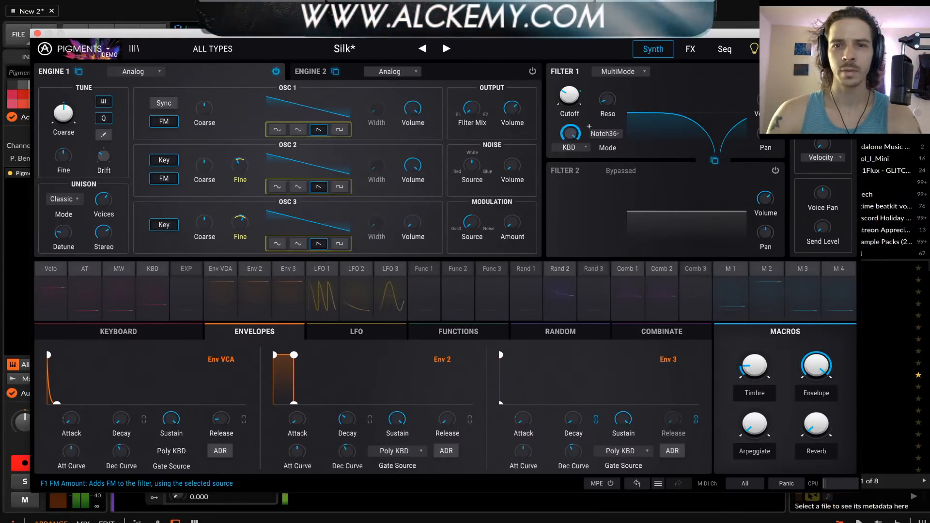
scroll(589, 126, down, 10)
scroll(589, 127, up, 2)
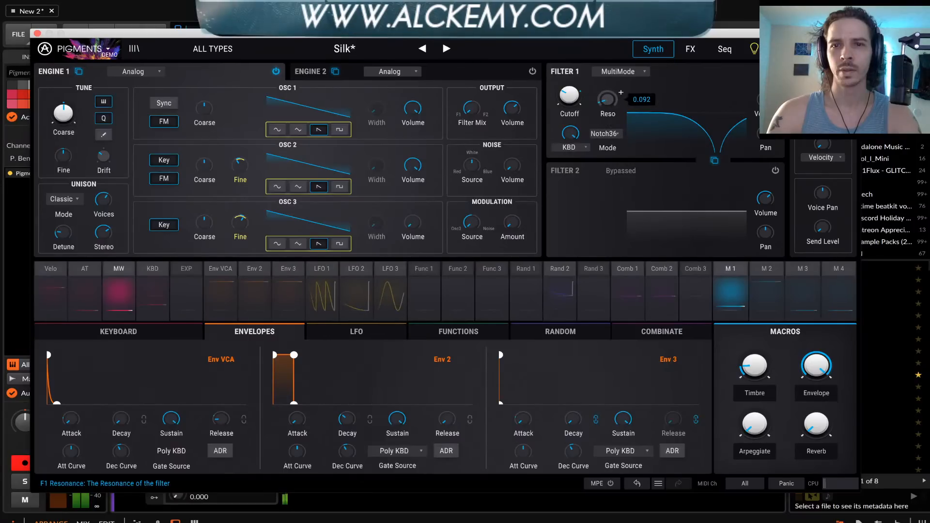
mouse_move(607, 101)
mouse_down()
mouse_move(608, 34)
mouse_move(608, 101)
mouse_move(569, 127)
mouse_move(601, 73)
mouse_move(601, 46)
mouse_move(600, 97)
mouse_up()
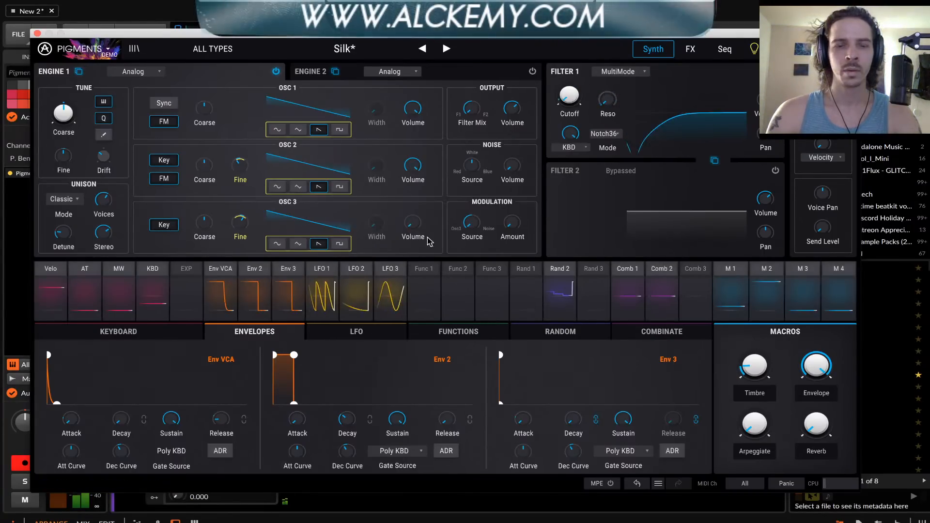
click(430, 272)
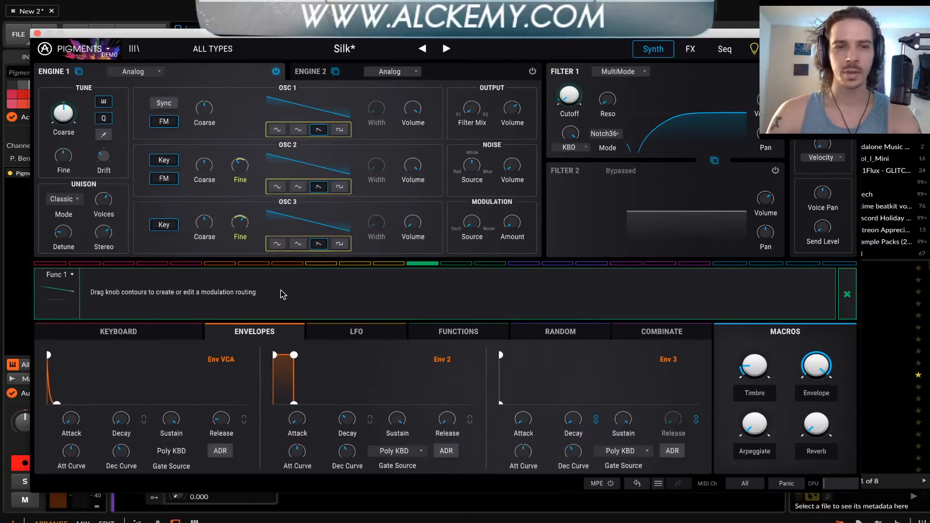
click(71, 276)
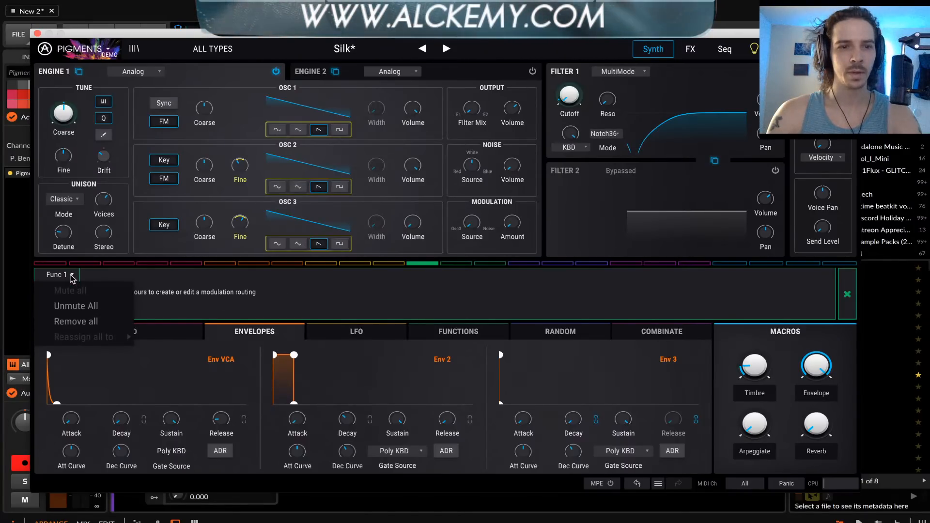
click(71, 278)
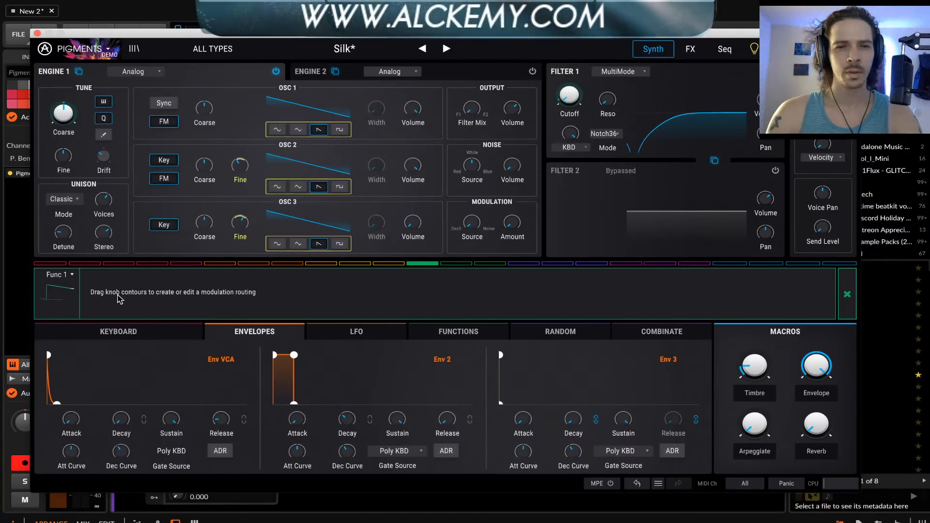
click(847, 291)
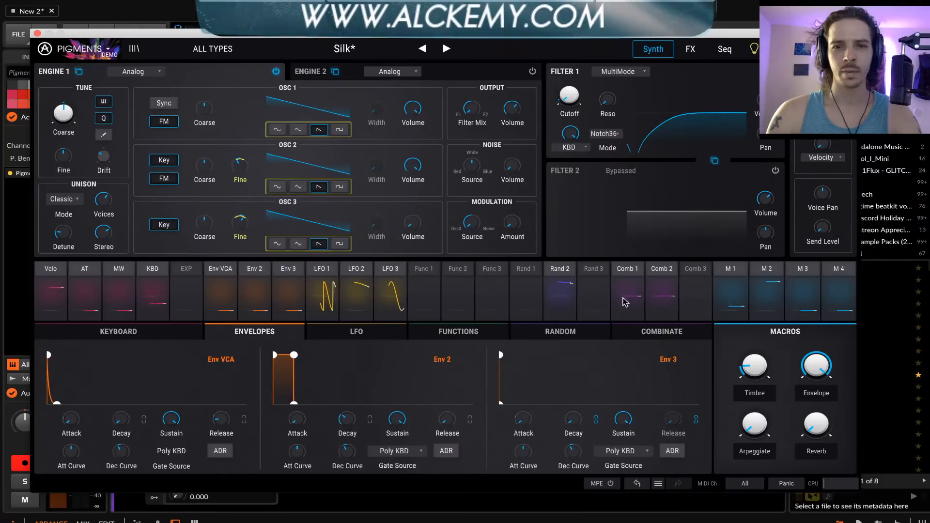
Draw Function 1 as a zigzag of alternating zero-level valleys and high peaks, with the last peak at about time 0.938, level 0.870
click(429, 291)
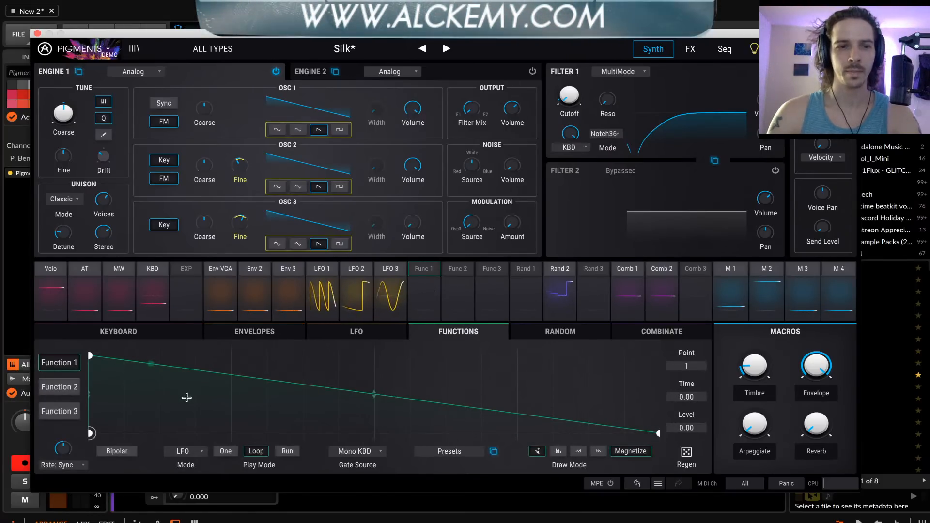
click(173, 432)
click(259, 359)
click(346, 433)
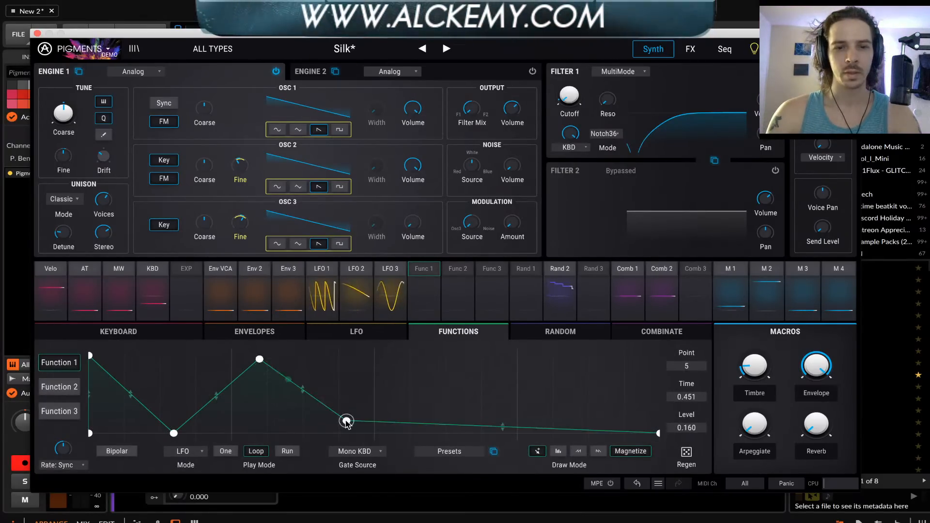
click(410, 372)
click(482, 433)
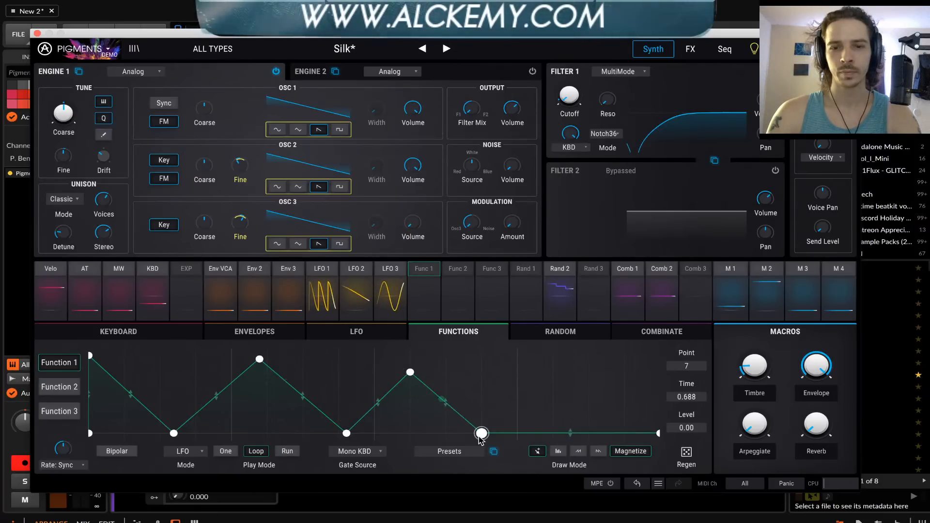
click(624, 366)
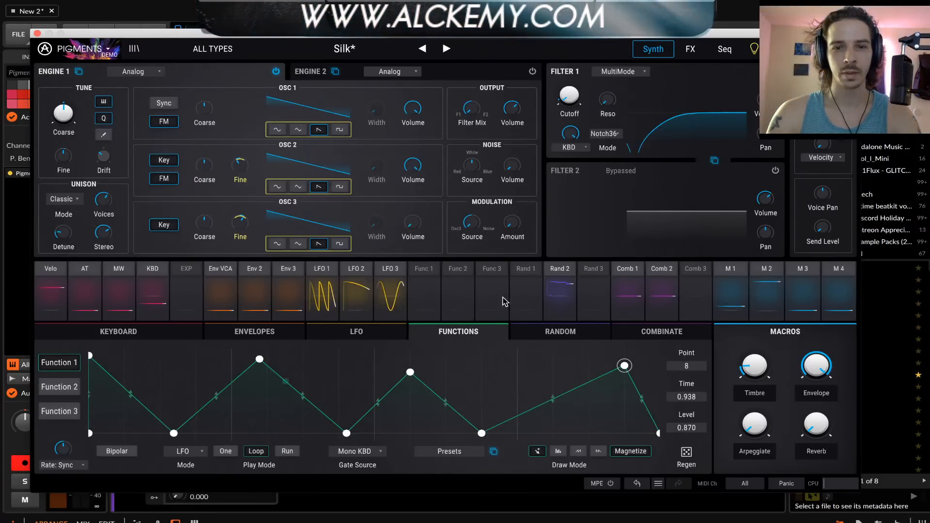
Modulate Filter 1's cutoff with Function 1 at 1.00 and add a Function 1 point at about time 0.111, level 0.901
click(423, 271)
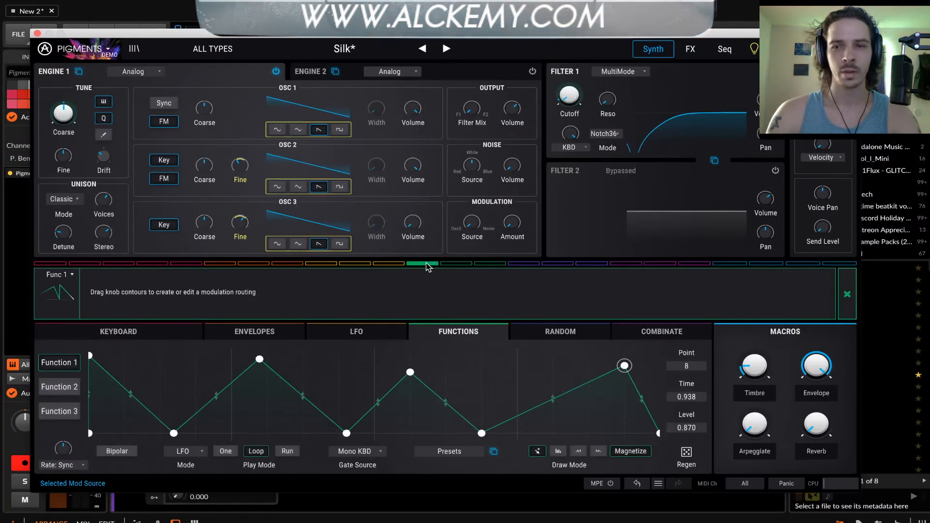
click(436, 267)
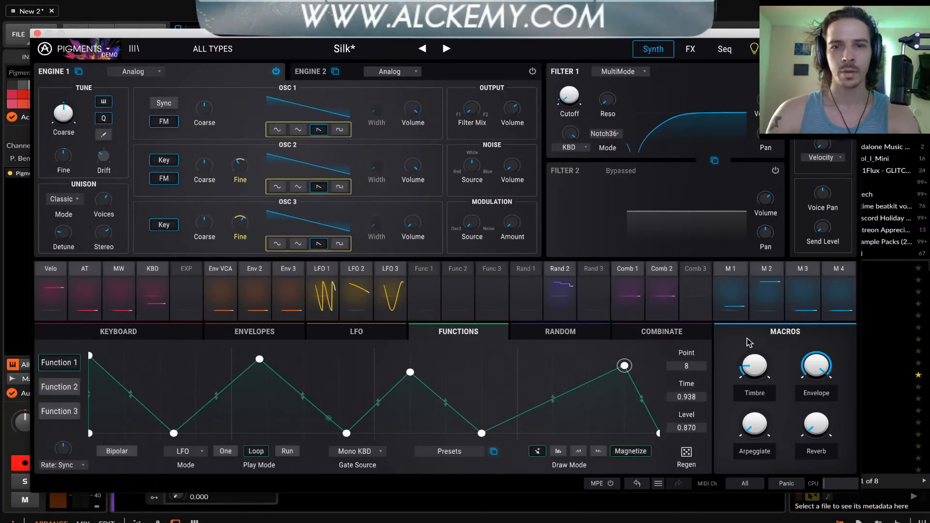
click(586, 91)
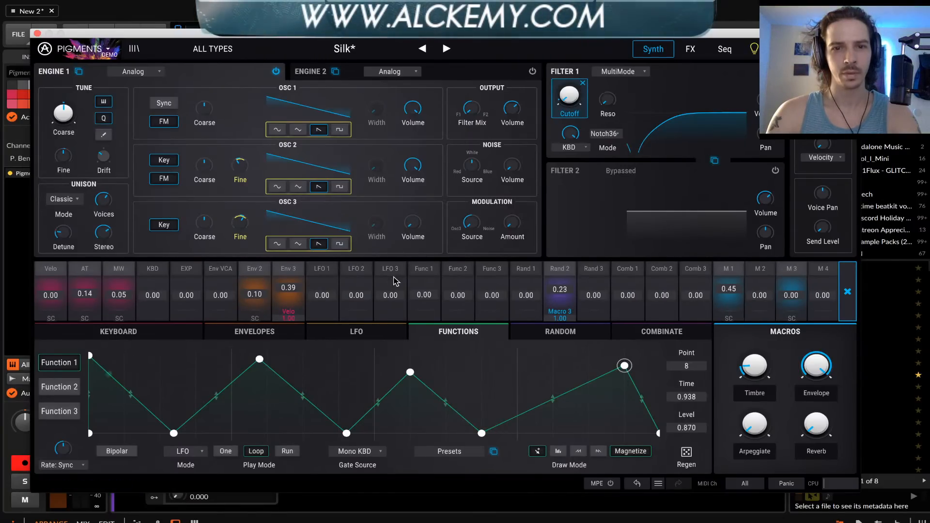
drag(421, 296, 421, 244)
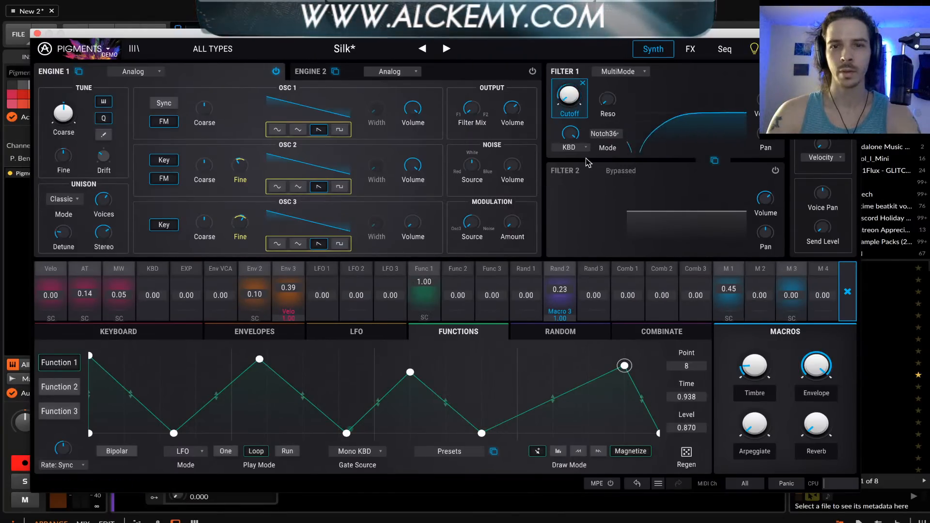
double_click(152, 363)
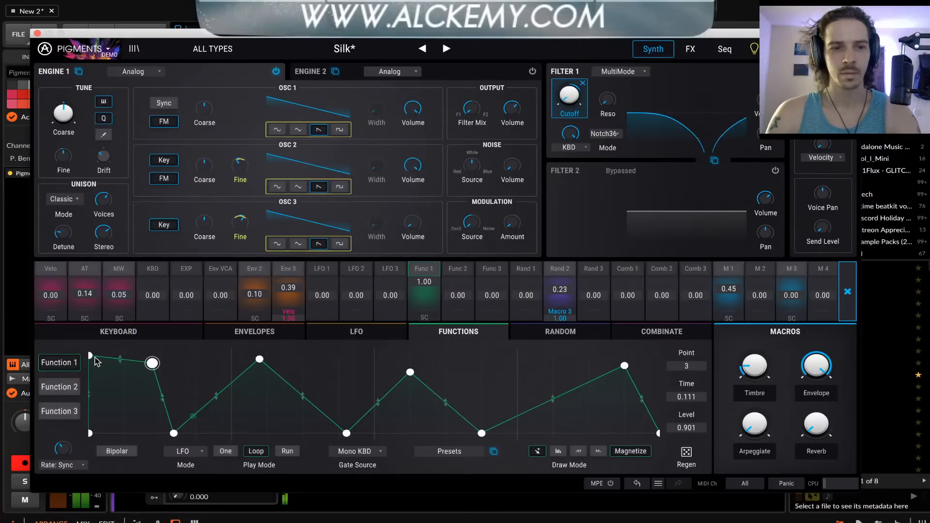
Draw Function 2 as a zigzag with three added peaks, the last at about time 0.848, level 0.916
click(62, 390)
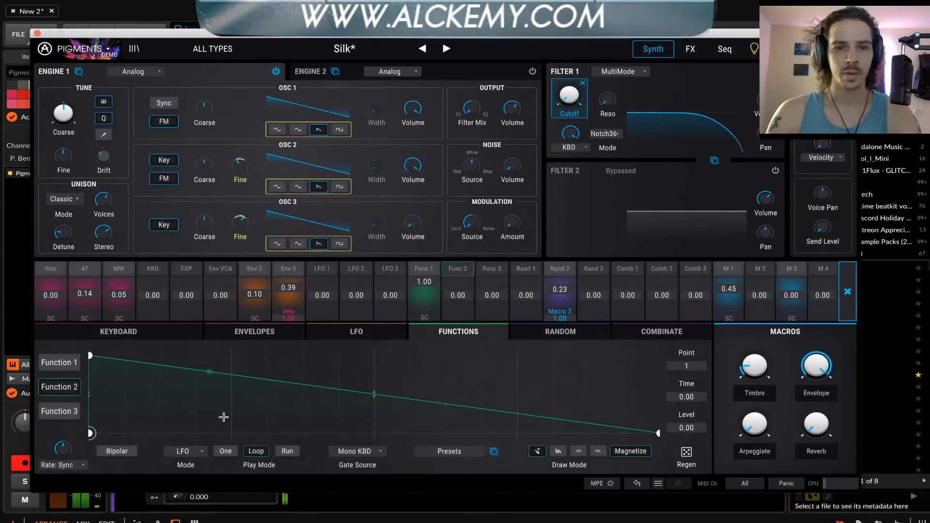
drag(171, 418, 171, 433)
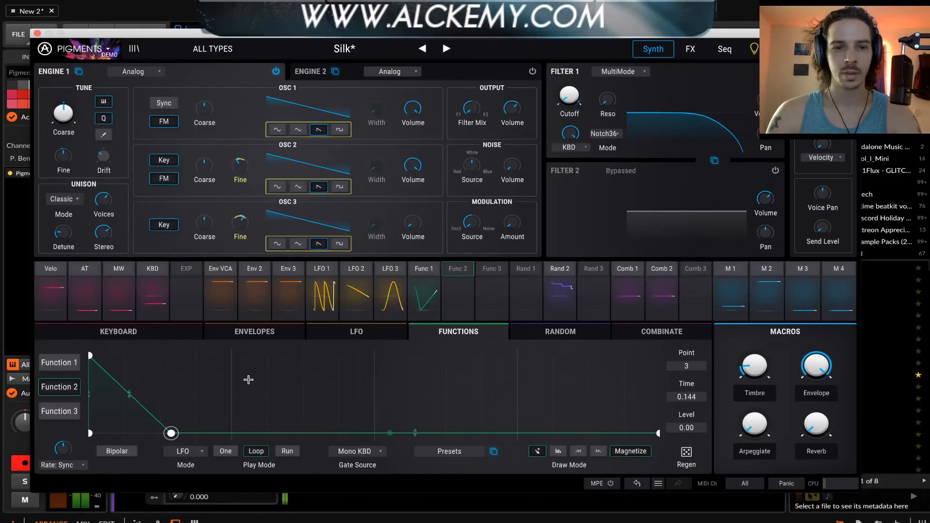
click(249, 371)
click(303, 428)
click(393, 373)
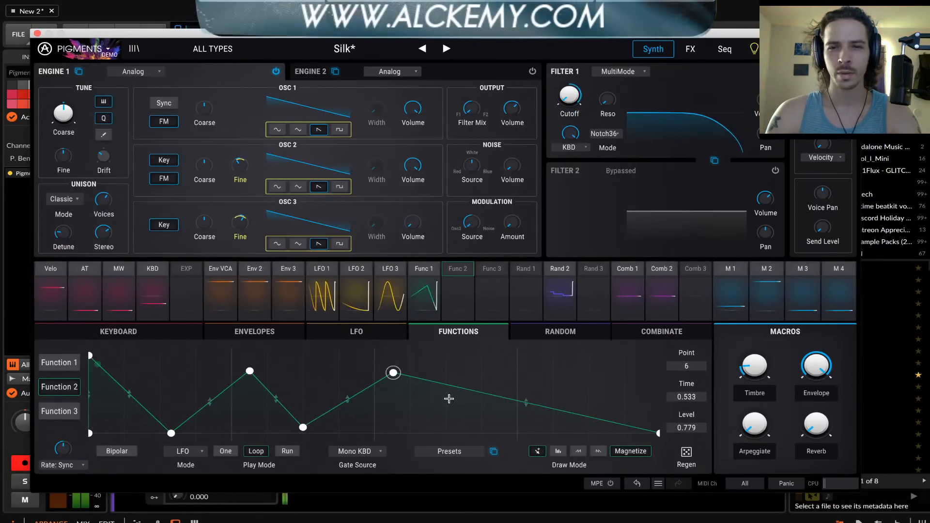
click(467, 414)
click(573, 362)
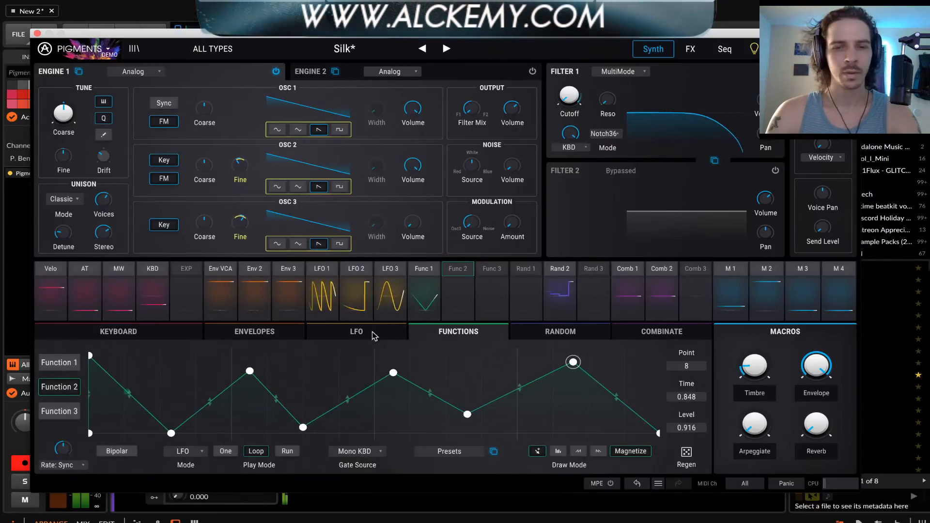
Modulate Filter 1's resonance with Function 2 at an amount of 1.00
click(608, 103)
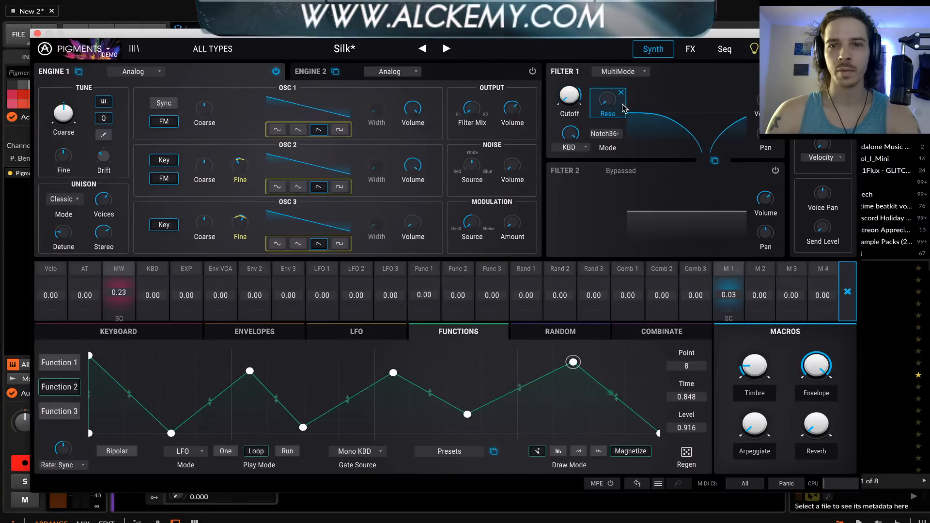
drag(458, 295, 465, 267)
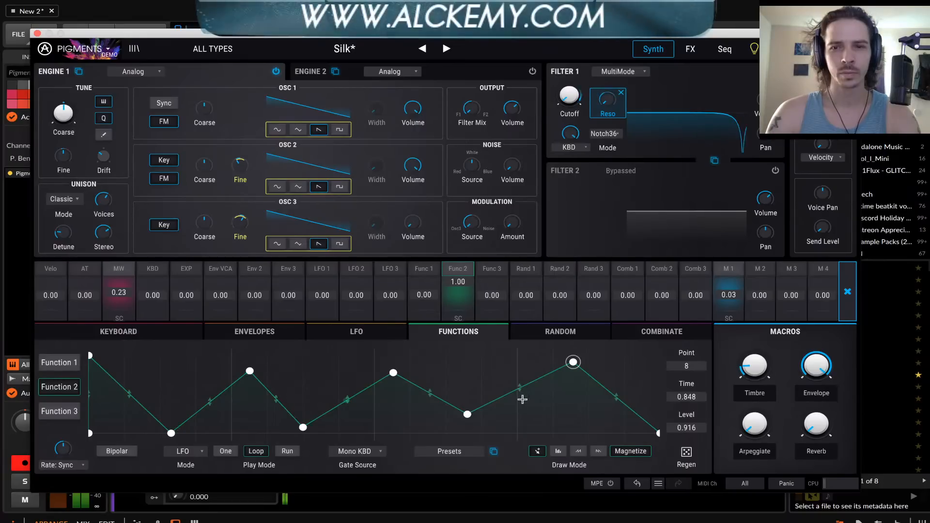
mouse_move(304, 38)
mouse_down()
mouse_move(315, 90)
mouse_move(304, 35)
mouse_up()
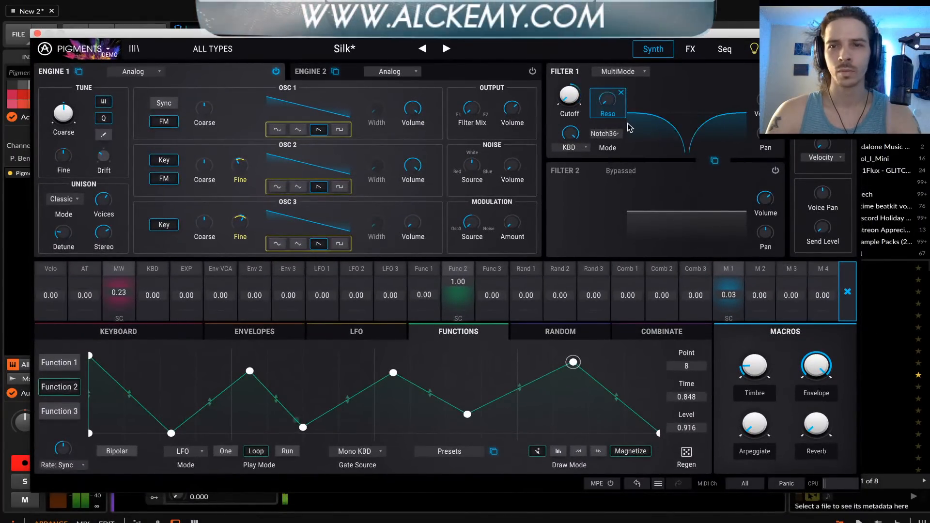
Turn on Filter 2 and bring up Function 3's curve for editing
click(599, 184)
click(775, 171)
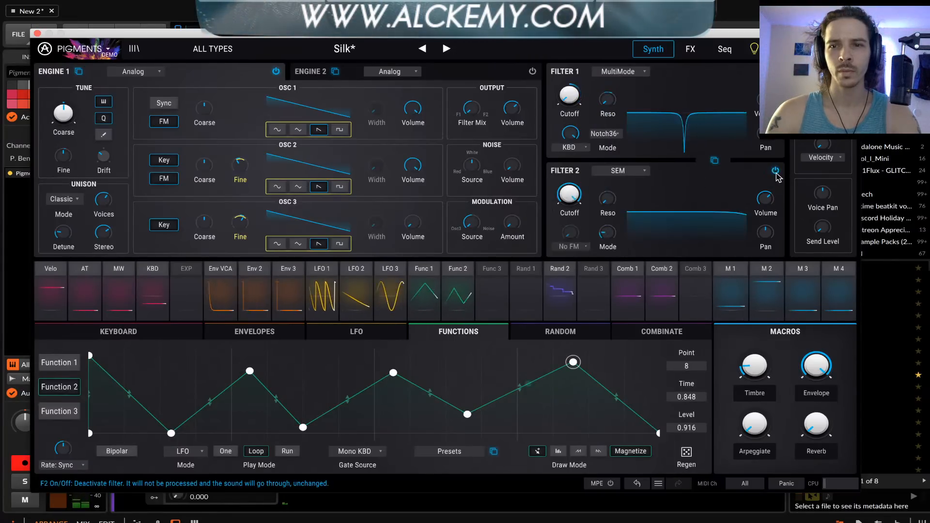
click(483, 270)
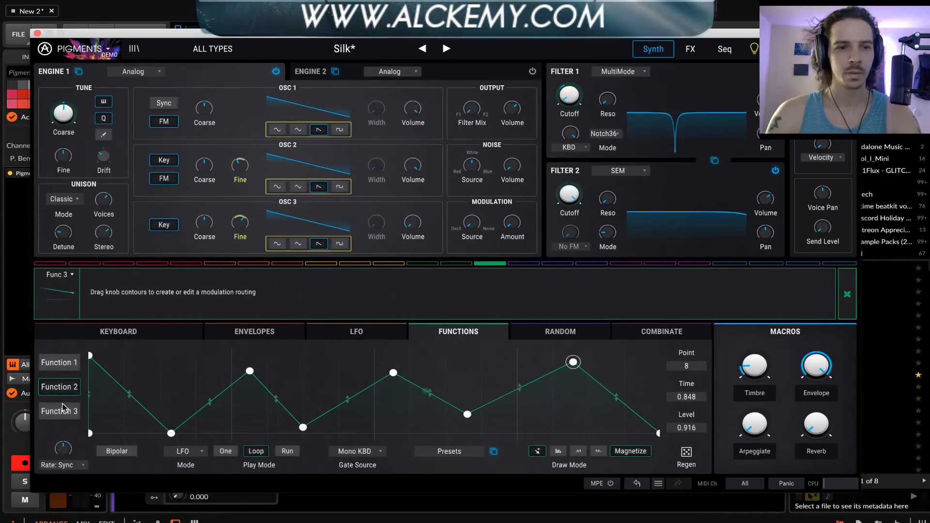
click(58, 412)
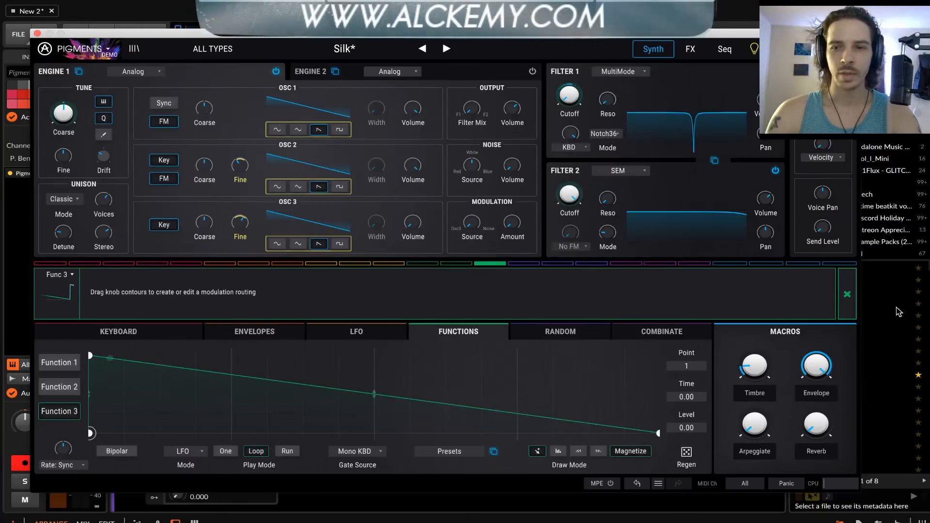
click(848, 294)
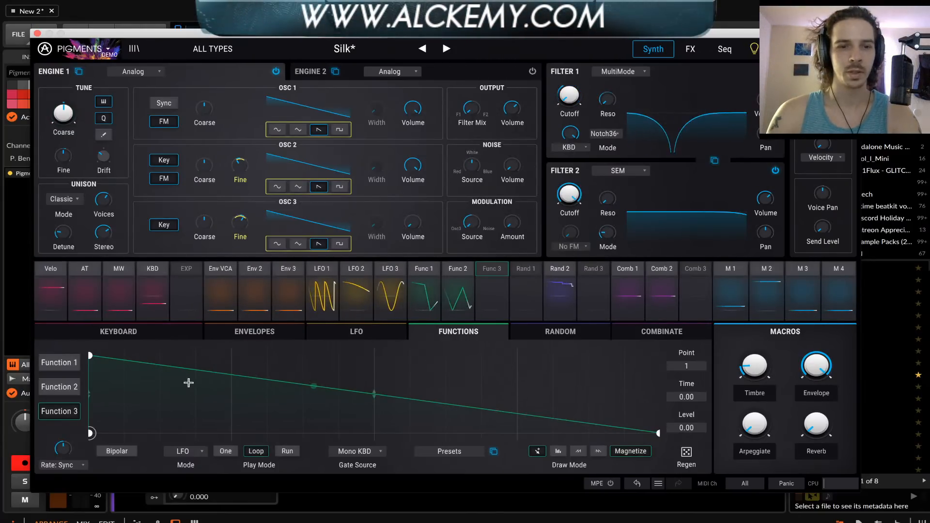
Draw two full-level peaks separated by zero-level valleys in Function 3, placing the first peak at about time 0.297
drag(187, 385, 184, 465)
click(303, 407)
click(347, 433)
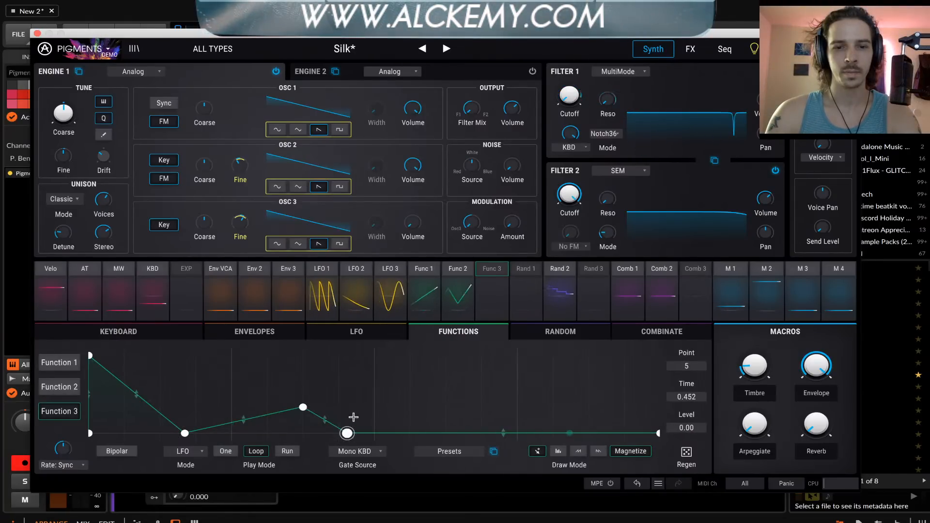
click(400, 359)
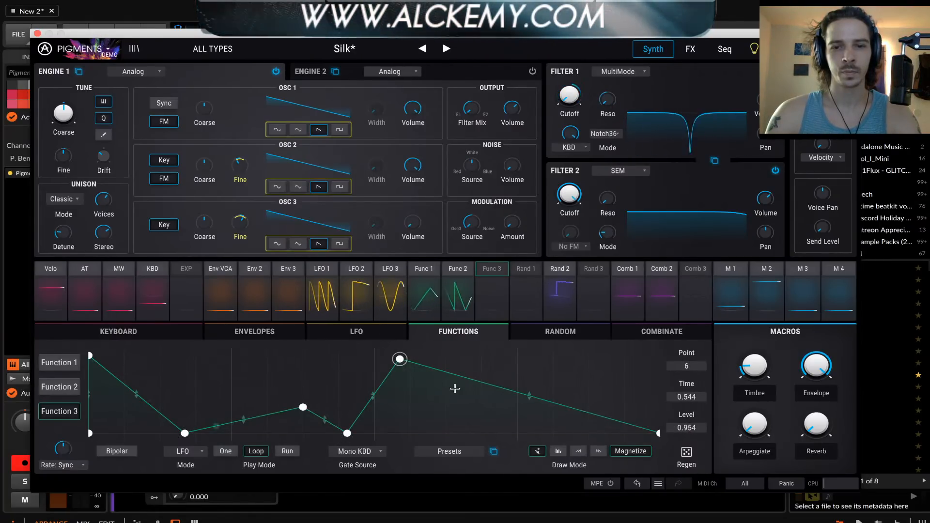
drag(422, 339, 463, 311)
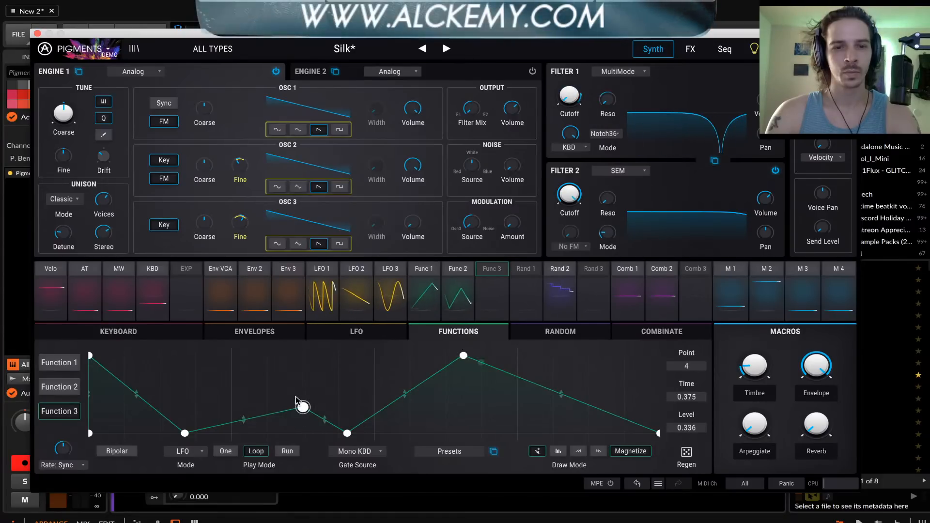
drag(302, 406, 258, 354)
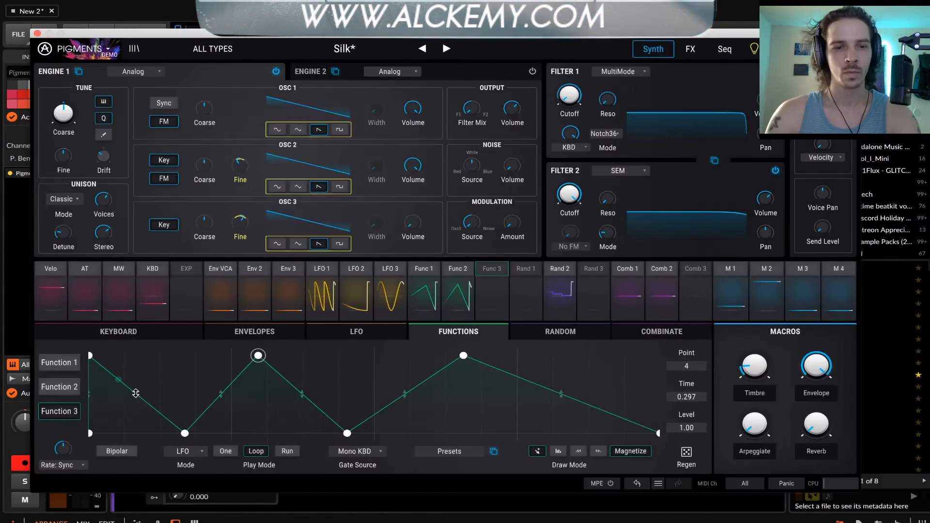
Bend Function 3's first segment into a steep inward drop and bow both sides of its first added peak outward
drag(136, 393, 175, 419)
drag(221, 394, 222, 372)
drag(302, 394, 303, 369)
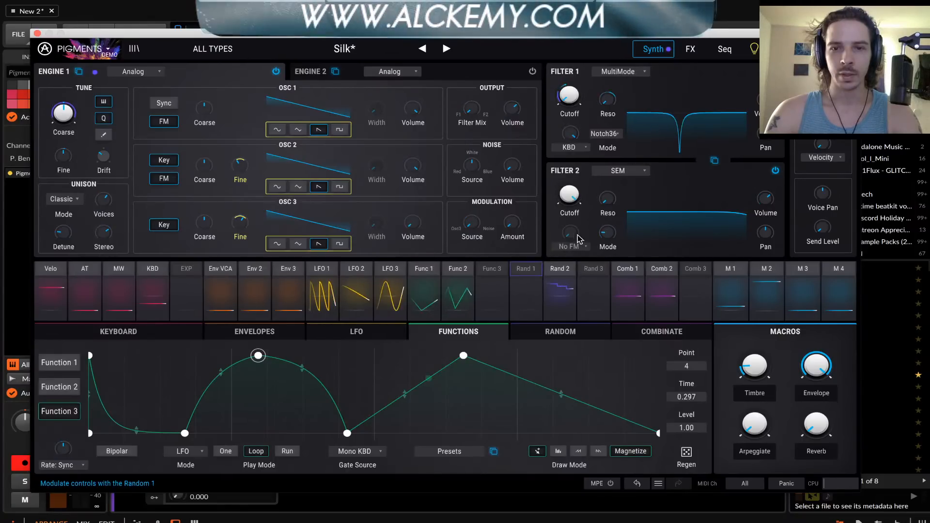
Modulate Filter 2's cutoff with Function 3 at 1.00 and lower the cutoff itself
click(583, 185)
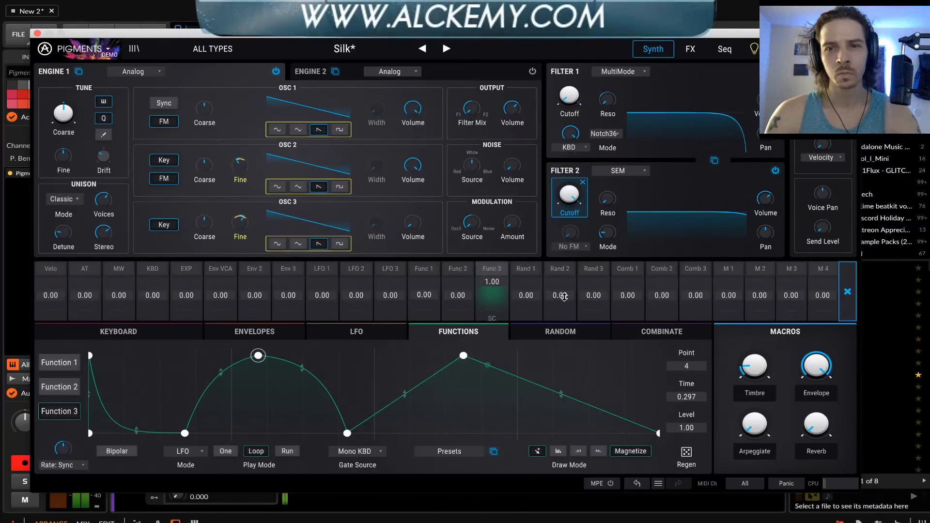
click(599, 187)
drag(574, 197, 573, 253)
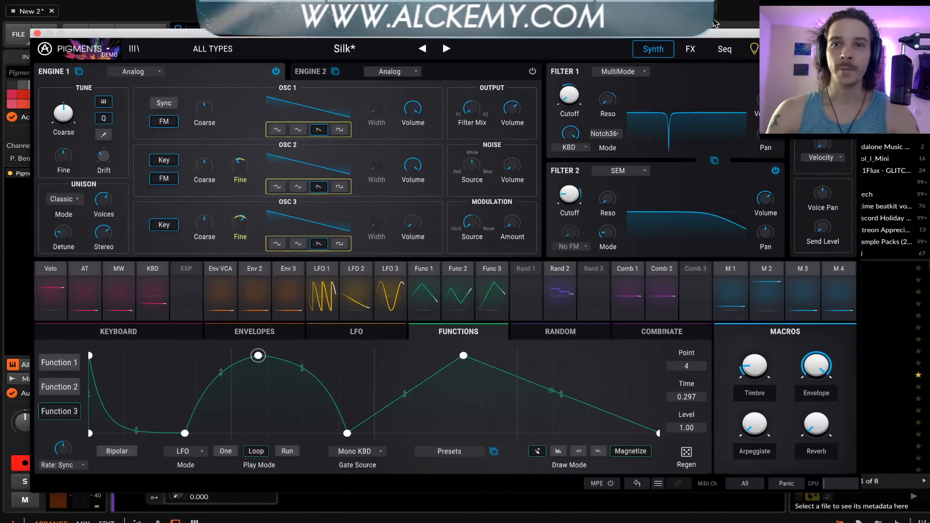
Bypass the Reverb effect on FX Bus A
click(690, 49)
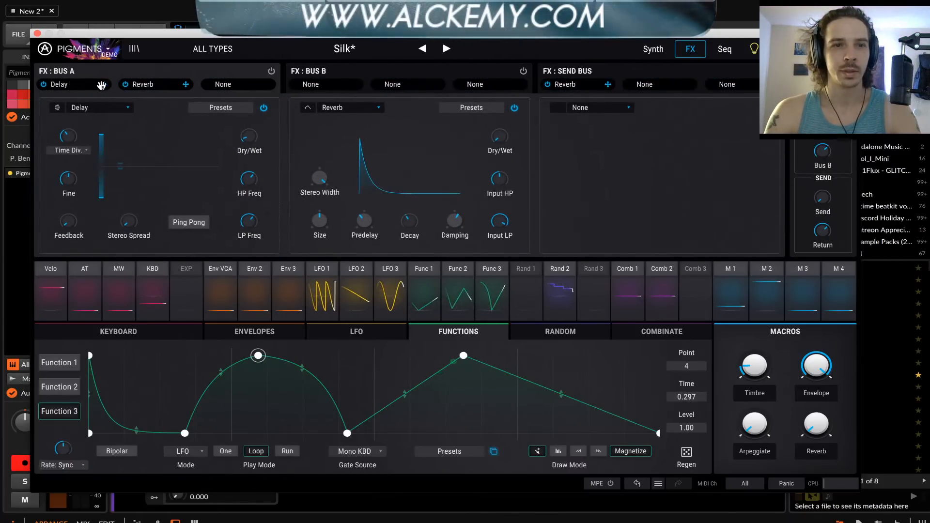
click(126, 86)
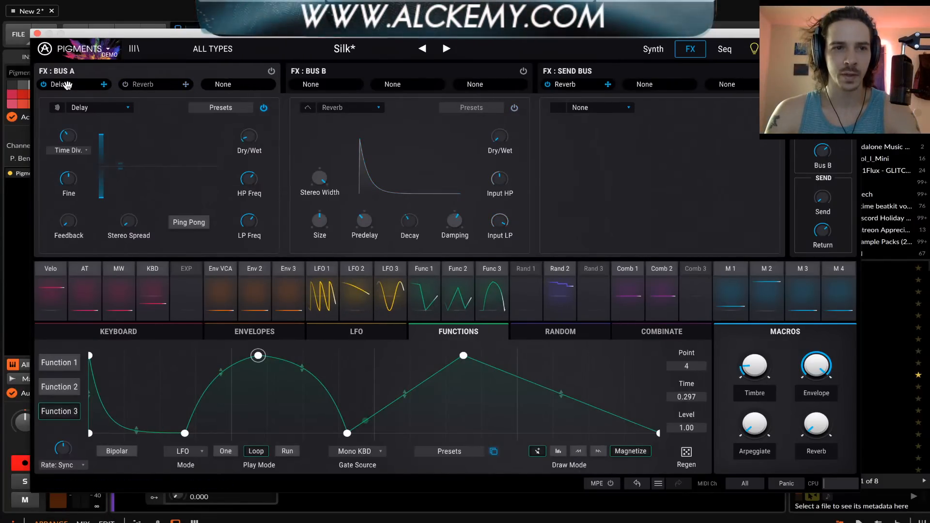
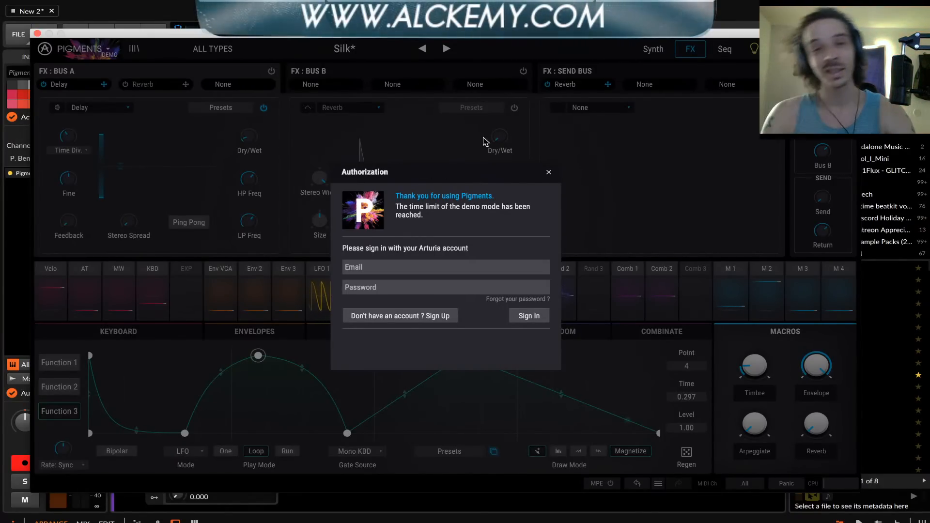
Dismiss the Authorization dialog and close the Pigments plug-in window
click(548, 173)
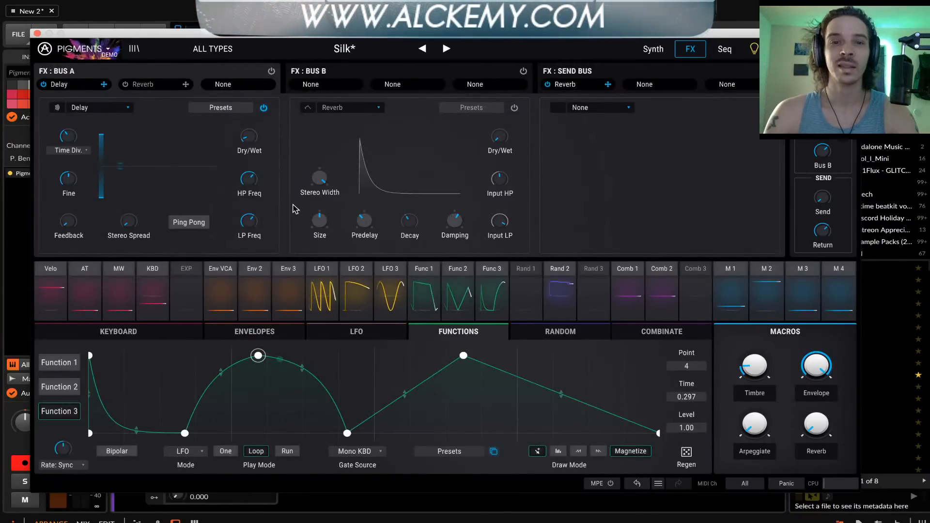
mouse_move(170, 35)
mouse_down()
mouse_move(217, 34)
mouse_move(182, 30)
mouse_up()
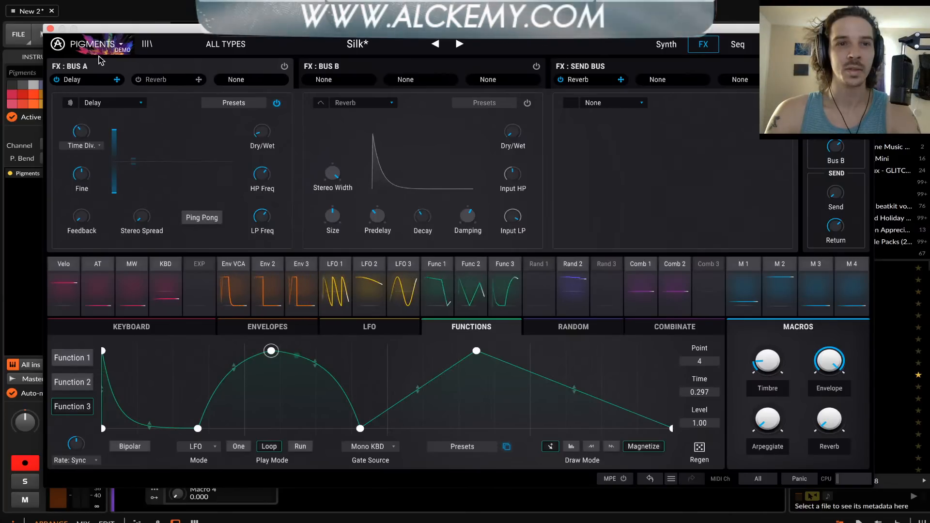
click(665, 48)
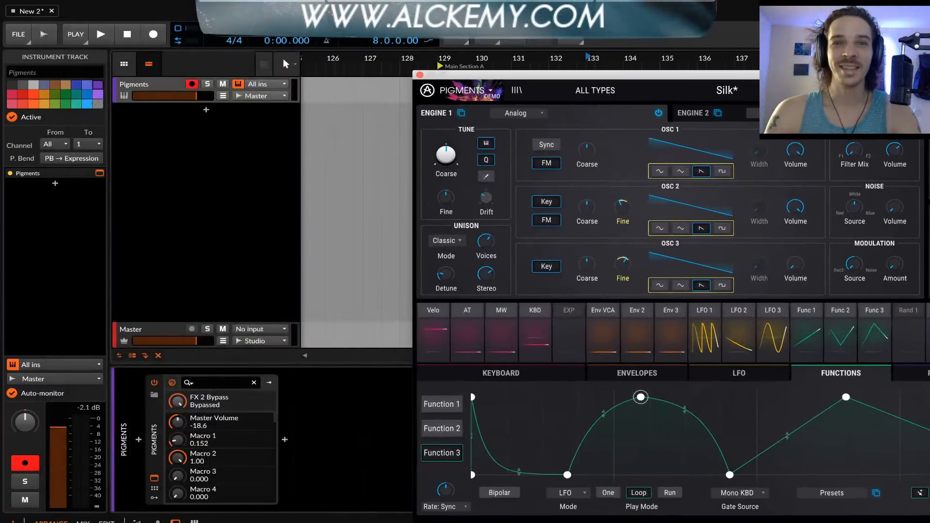
drag(788, 87, 434, 49)
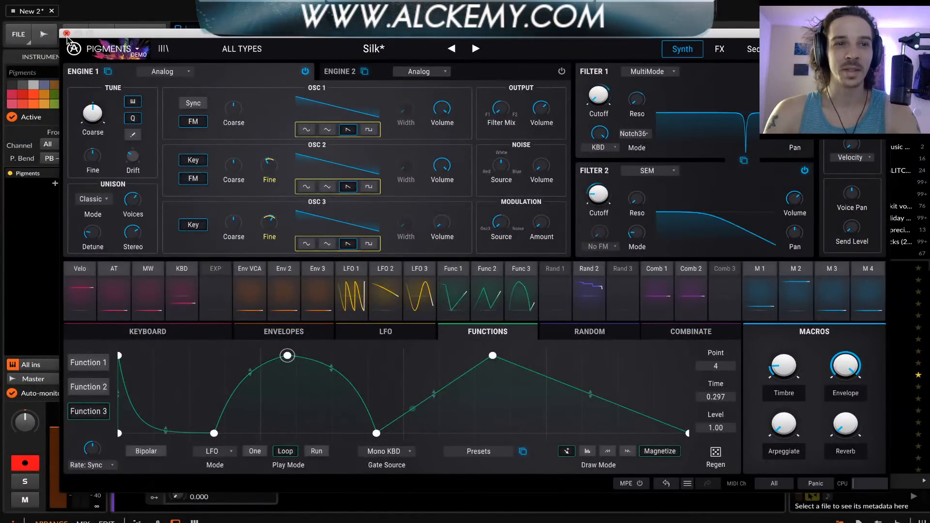
click(66, 33)
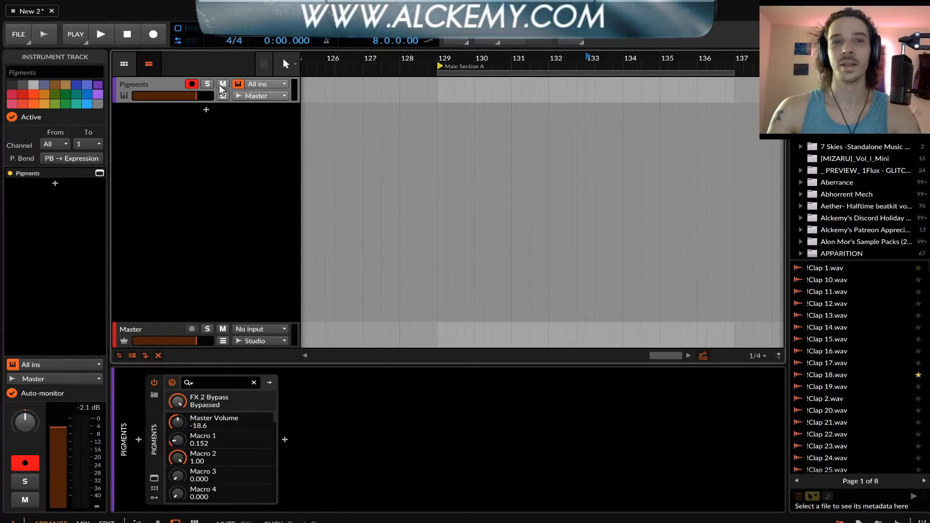
Delete the Pigments device from its instrument track, proceeding without saving the plug-in state
key(super+d)
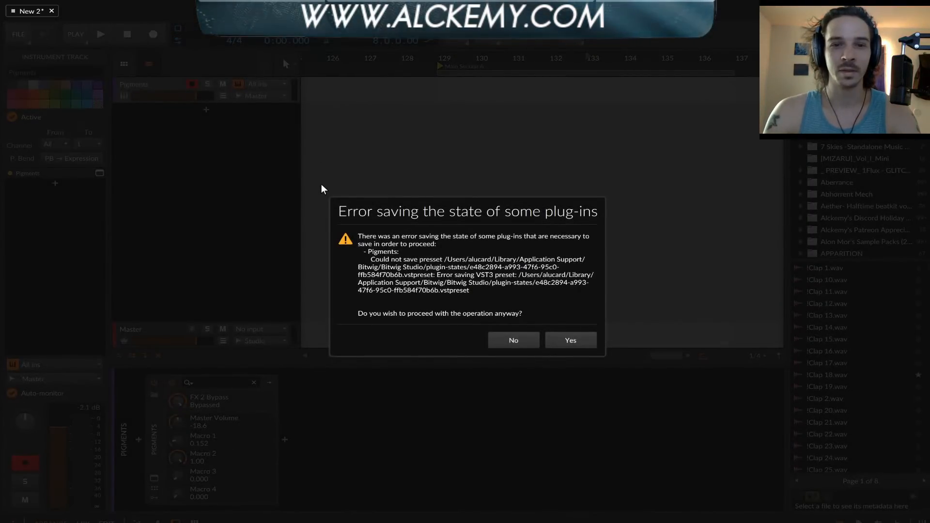
click(513, 340)
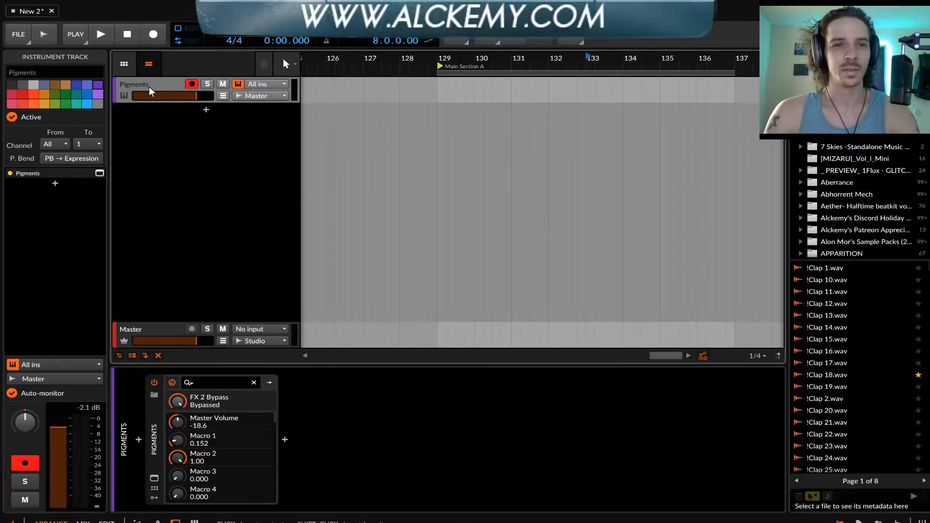
click(155, 419)
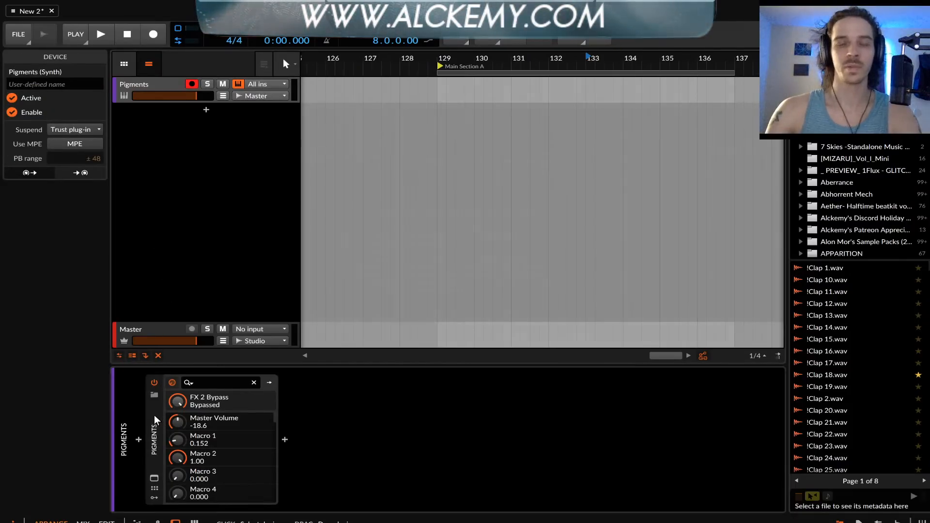
key(Delete)
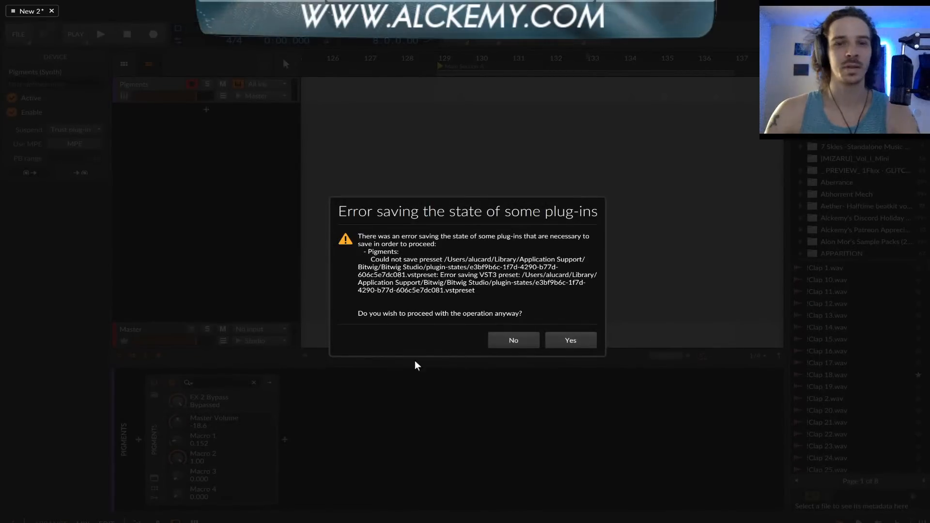
click(569, 341)
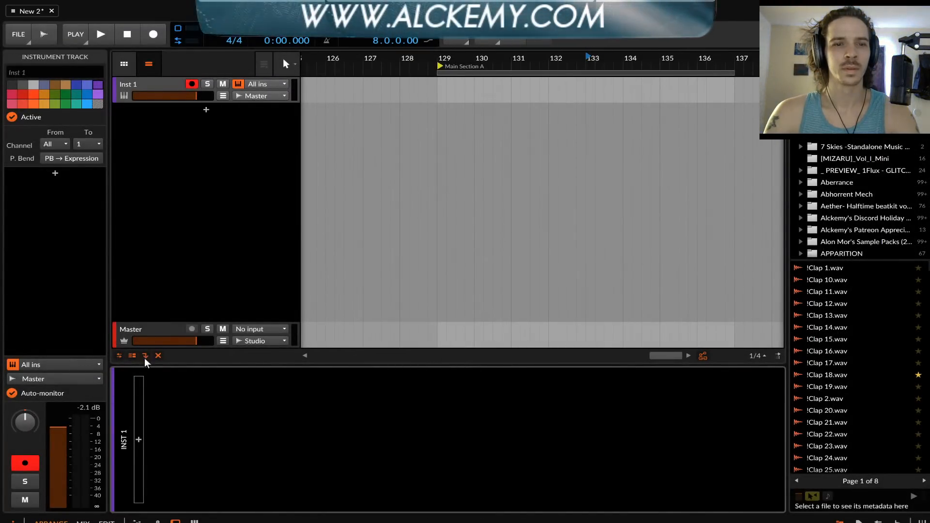
Search the devices for PIGMENT and insert the second Pigments entry into the empty device chain of Inst 1
click(139, 439)
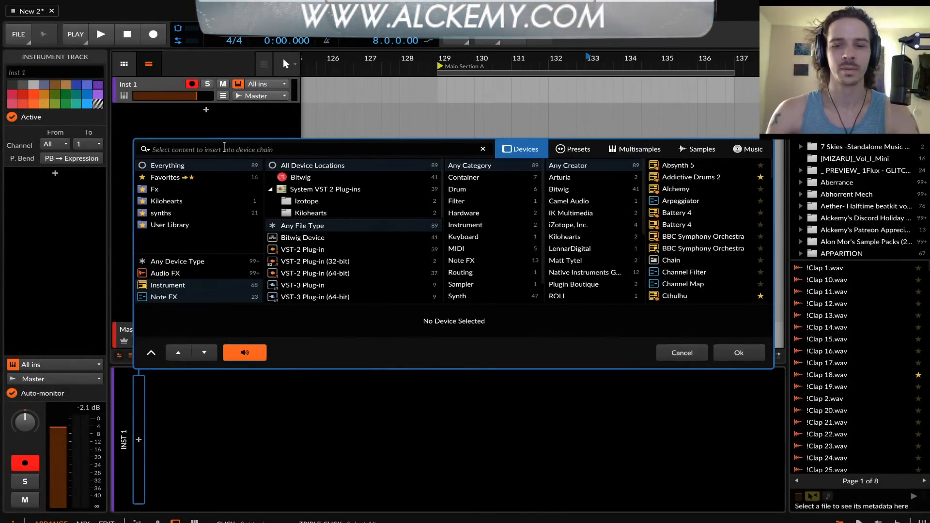
text(PIGMENT)
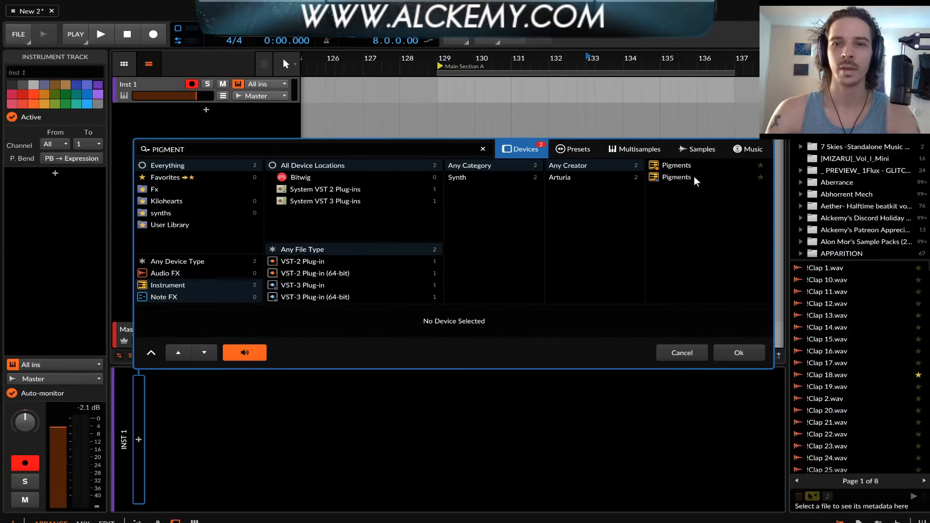
click(696, 181)
click(740, 353)
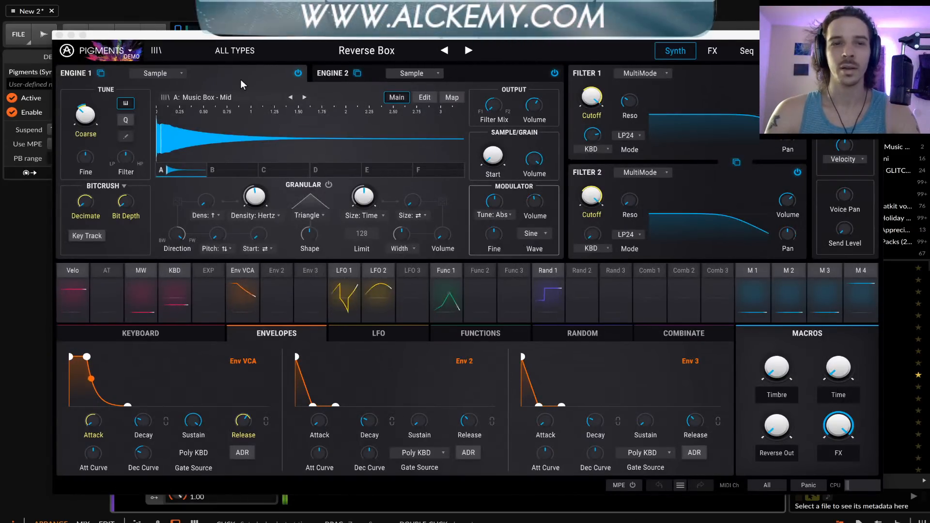
click(228, 52)
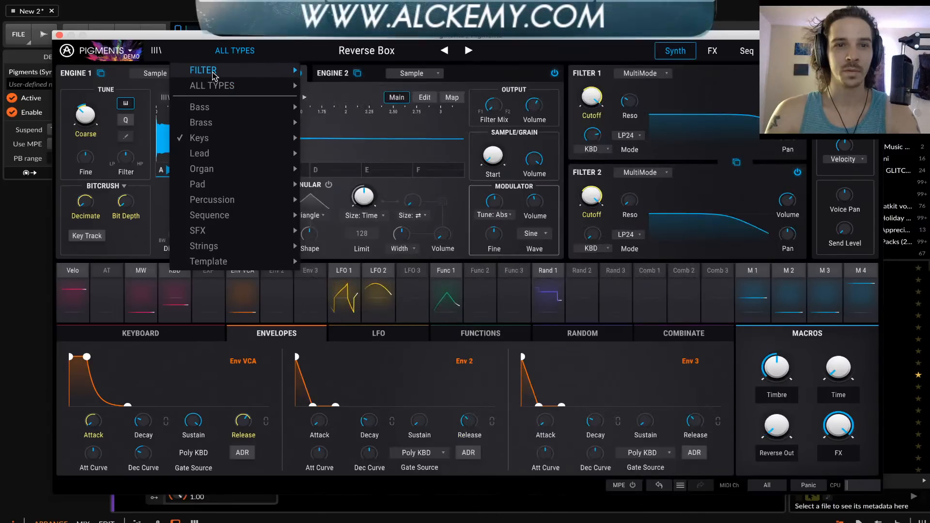
mouse_move(213, 73)
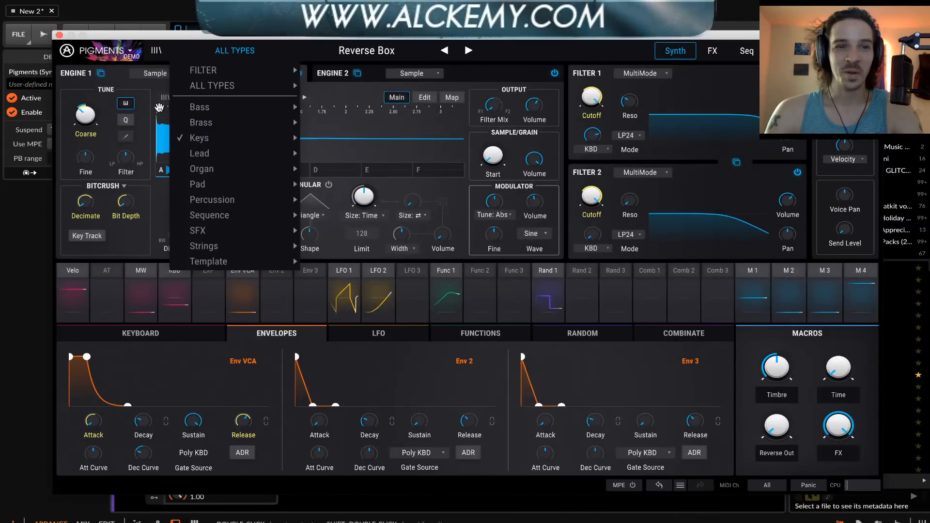
click(123, 83)
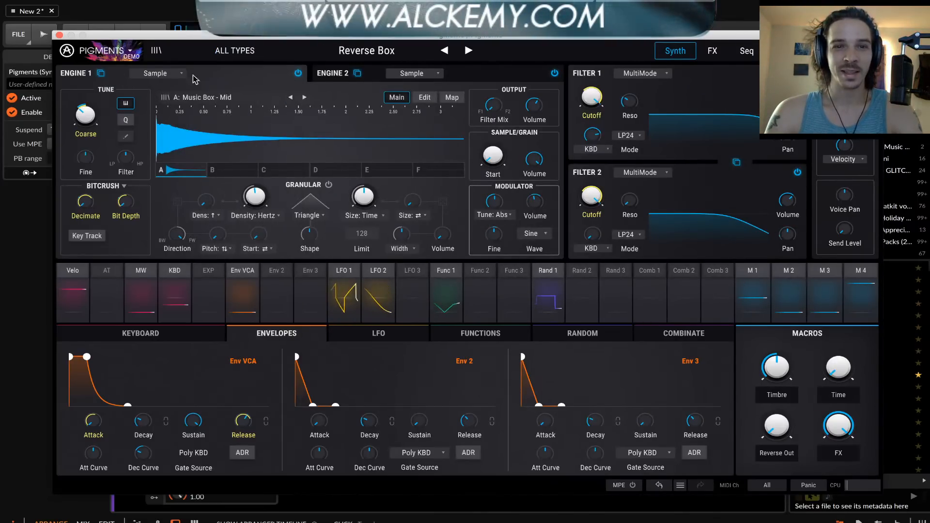
Switch off Engine 2 and set Engine 1's type to Analog
click(555, 73)
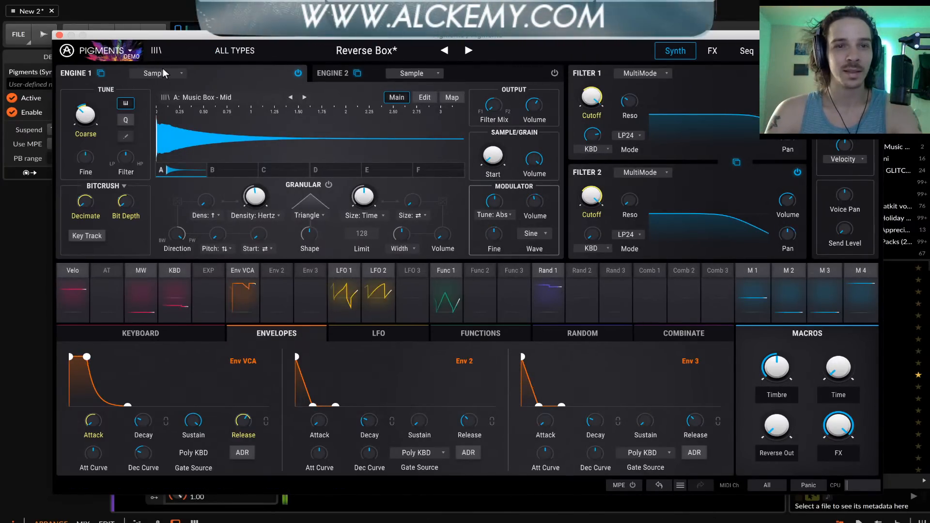
click(105, 57)
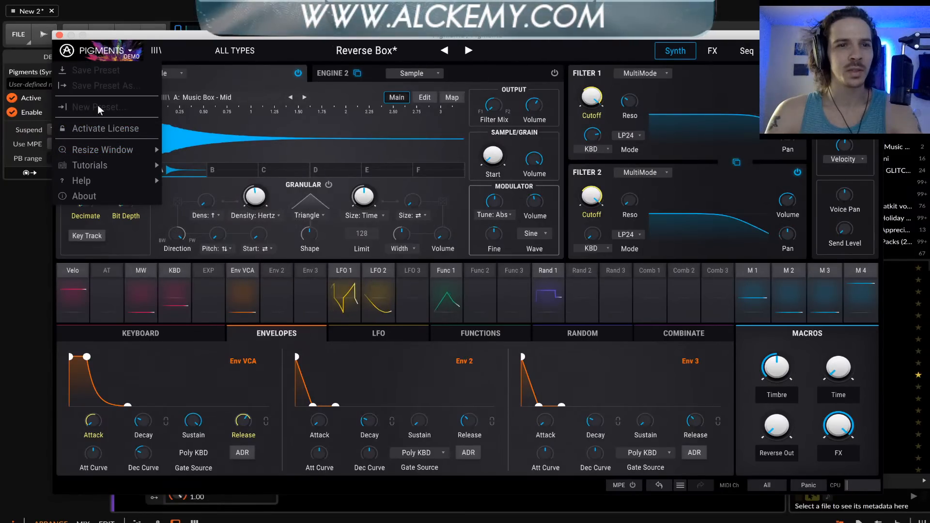
click(251, 79)
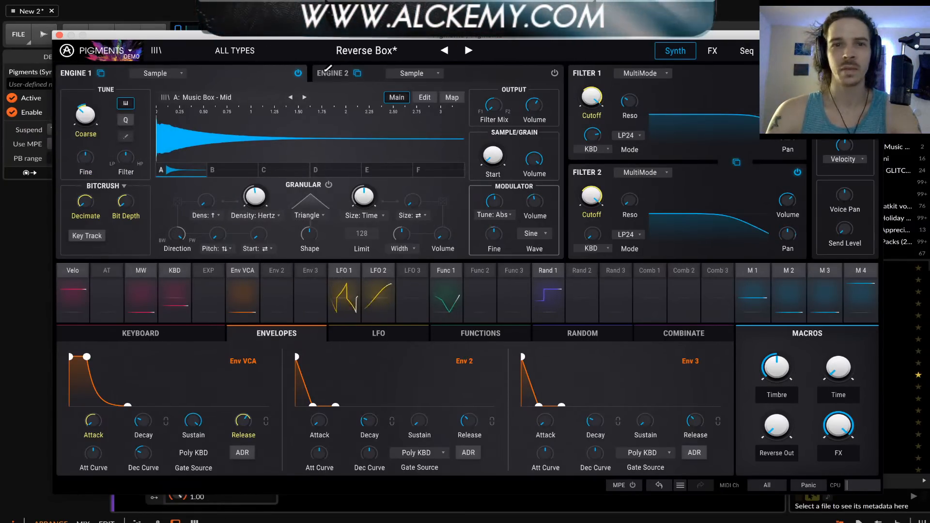
click(161, 72)
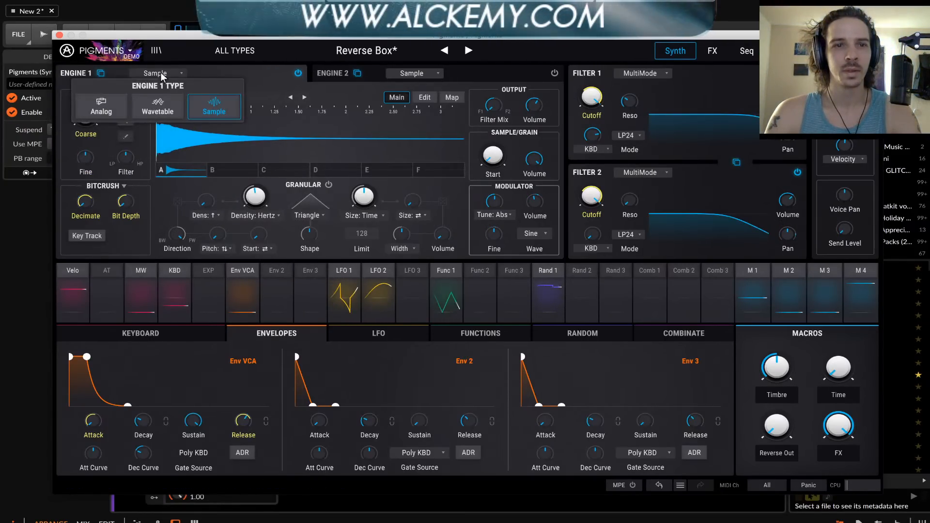
click(114, 106)
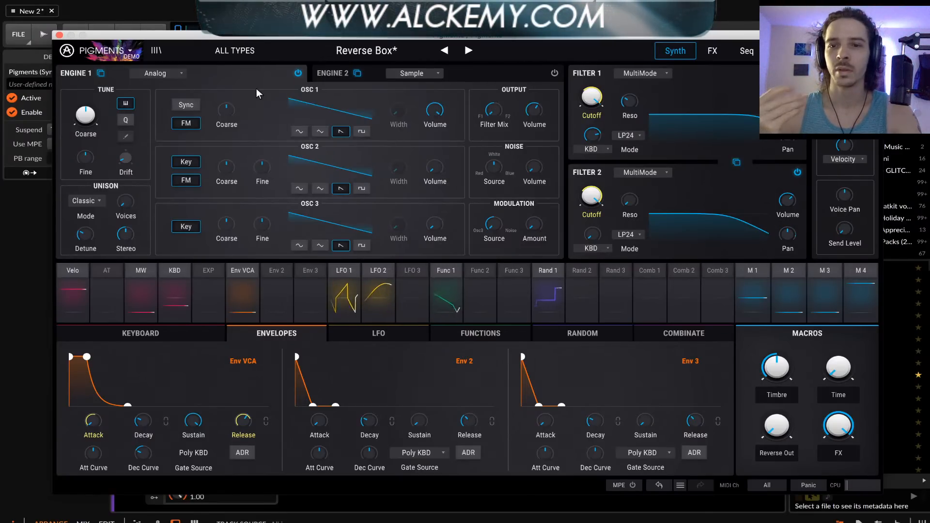
Check the EXP source's modulation routings and show the keyboard settings
click(213, 272)
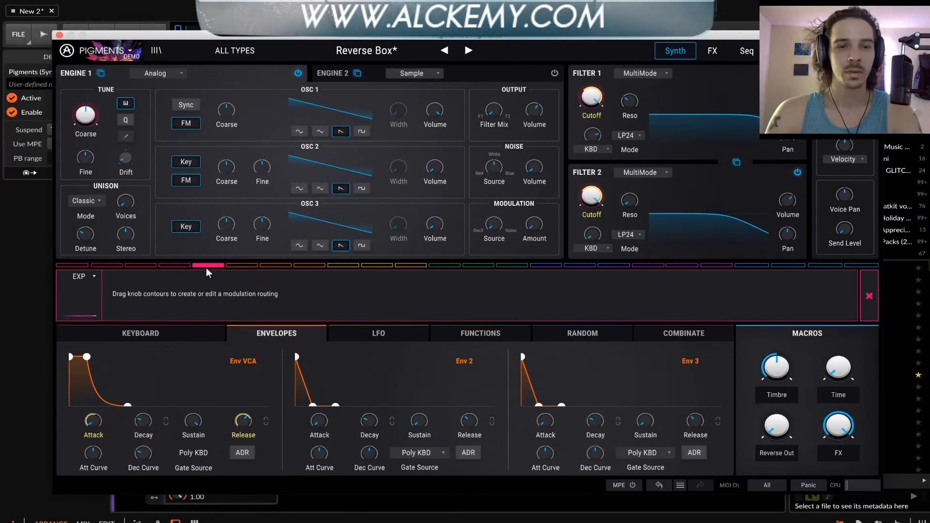
click(207, 265)
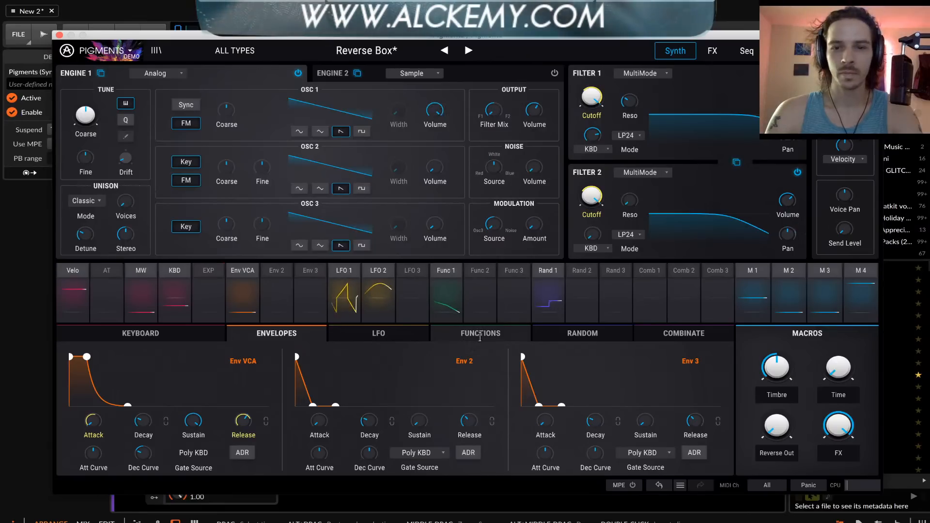
click(171, 332)
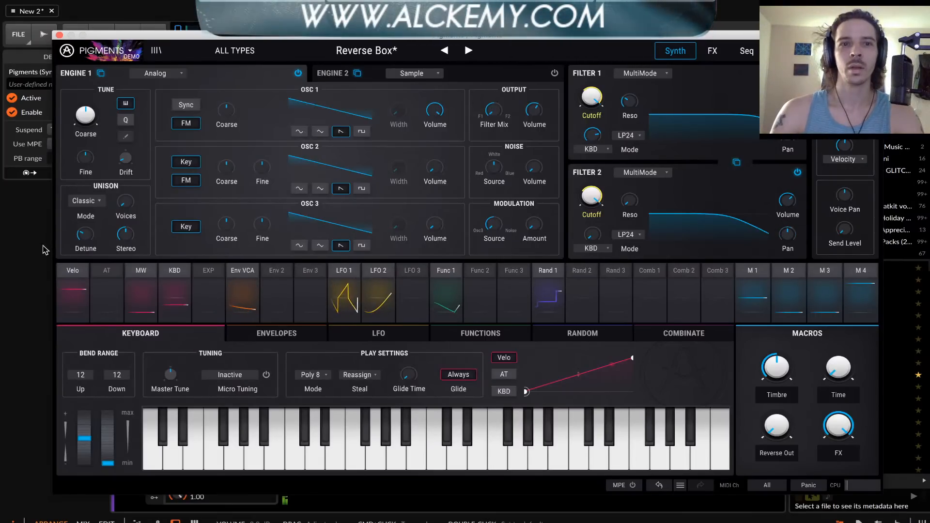
click(104, 50)
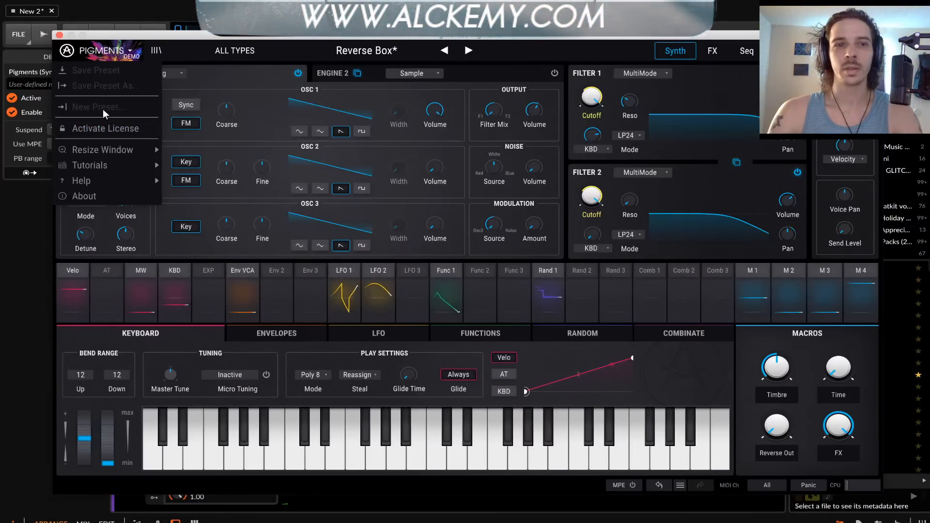
click(294, 65)
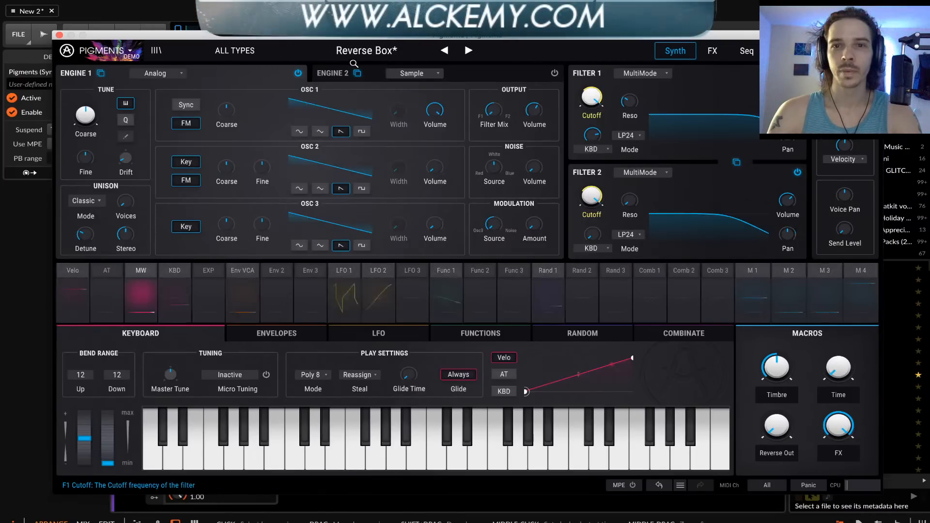
Browse the full preset list and load the Sad Ghost preset
click(340, 46)
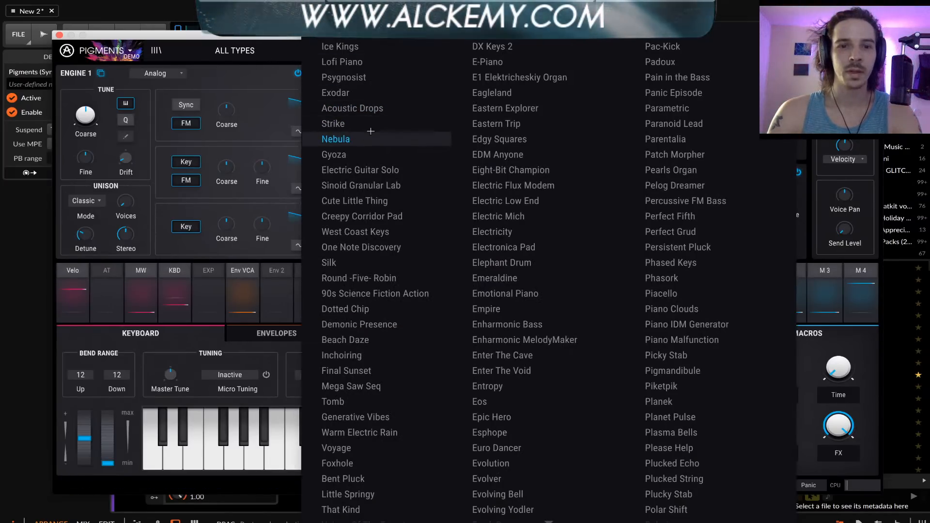
scroll(371, 132, down, 1)
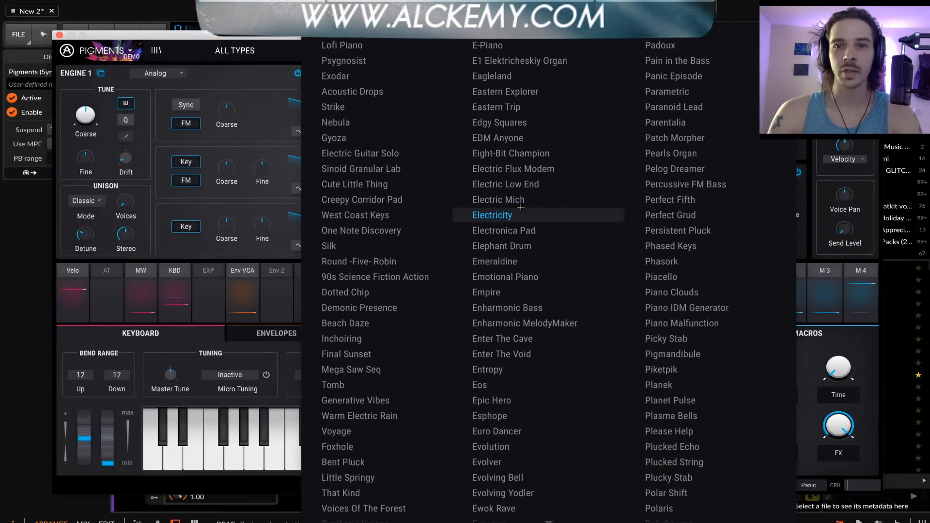
scroll(521, 207, up, 1)
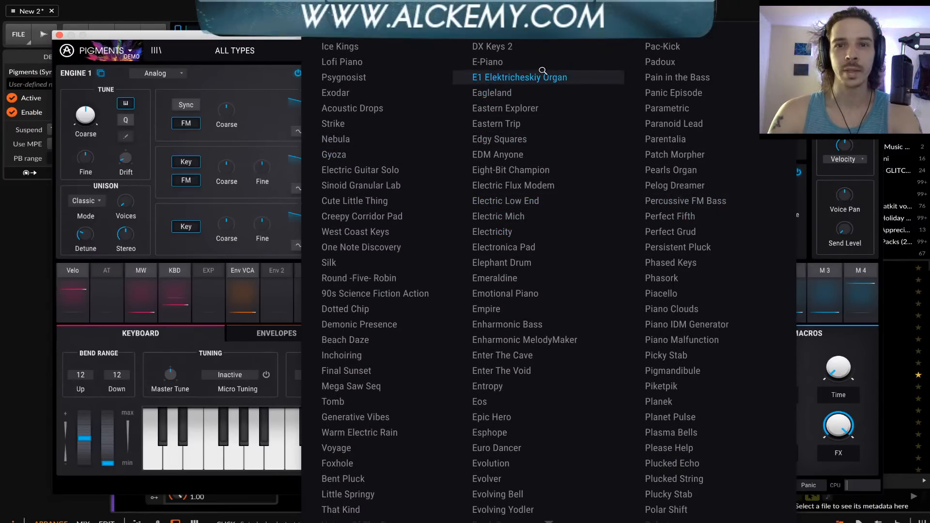
scroll(543, 71, down, 20)
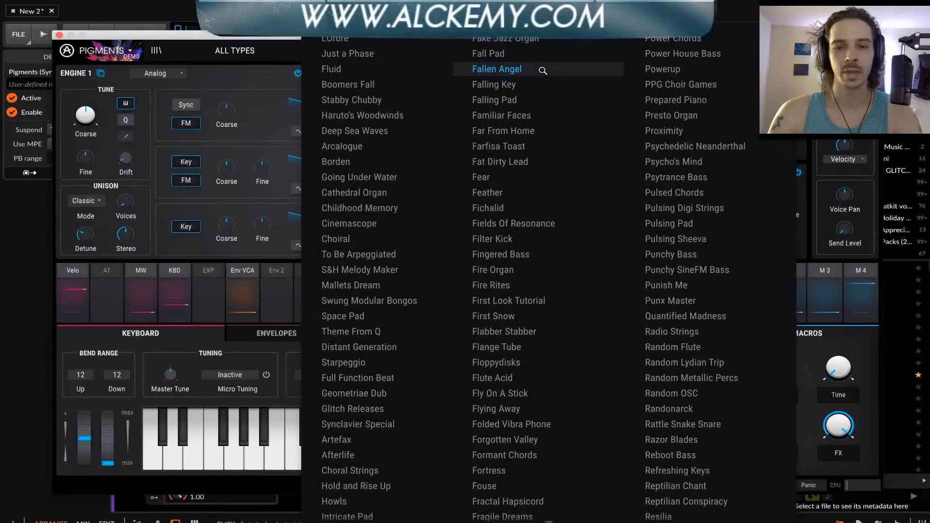
scroll(543, 71, down, 7)
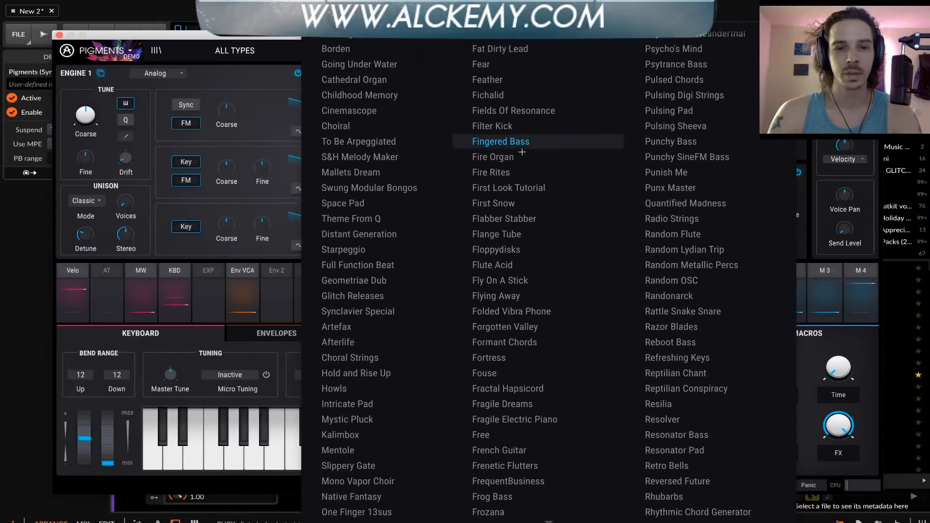
scroll(369, 334, down, 4)
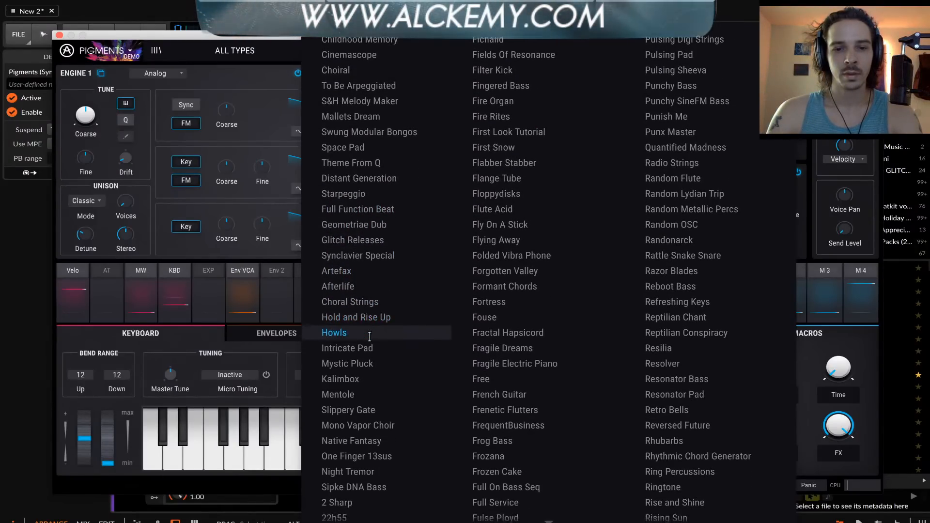
scroll(370, 336, down, 6)
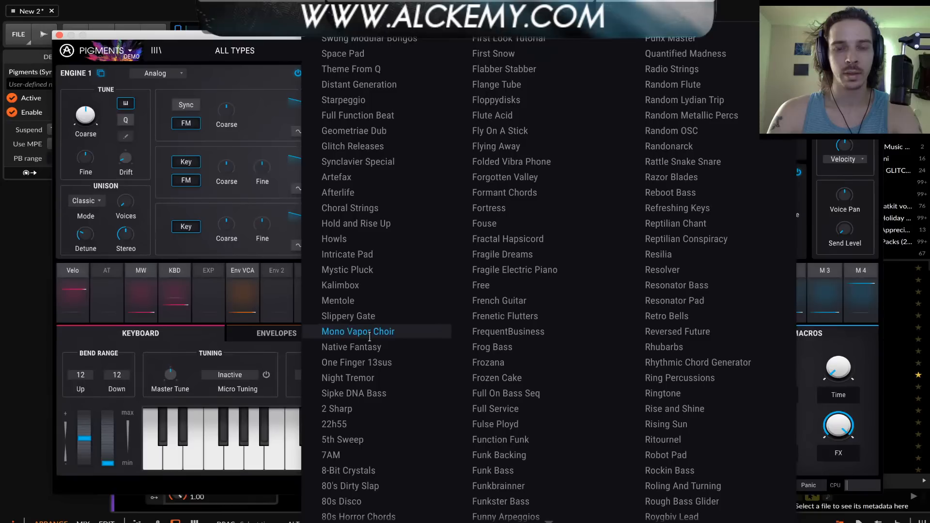
scroll(370, 336, down, 8)
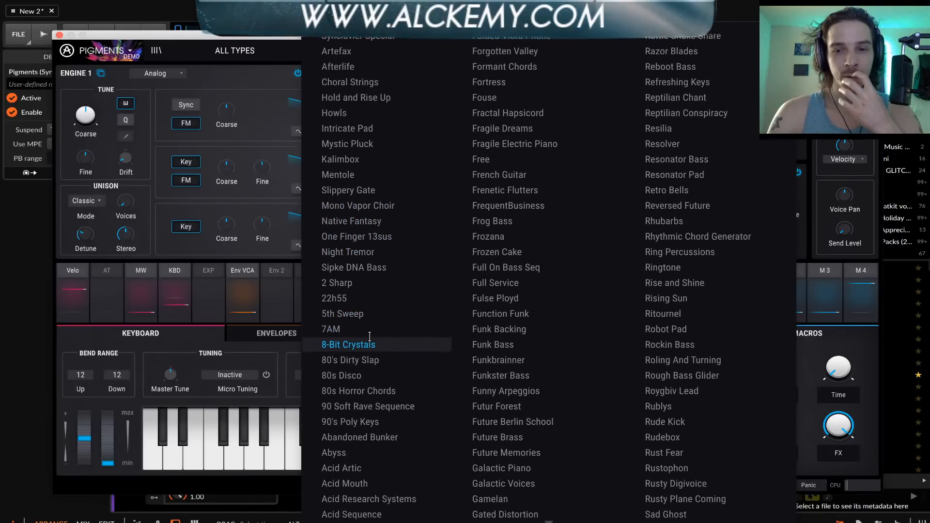
scroll(369, 336, down, 9)
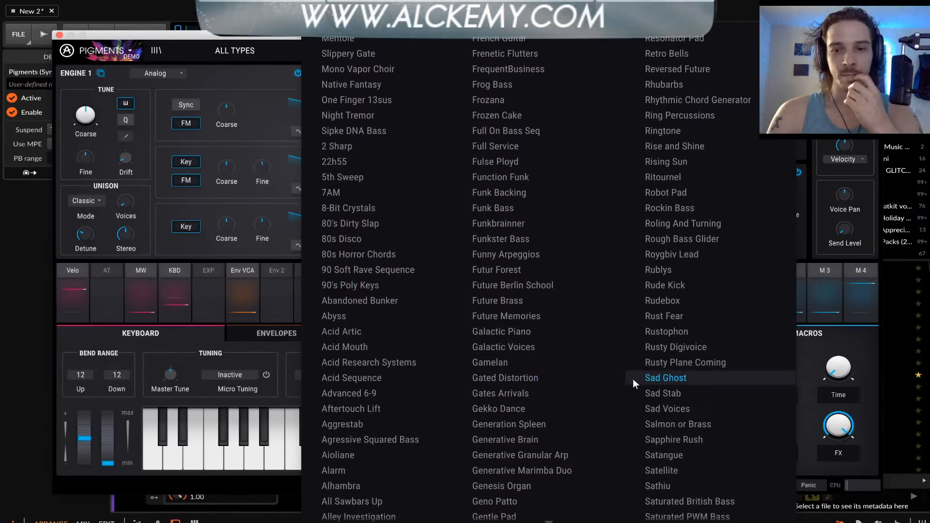
click(633, 379)
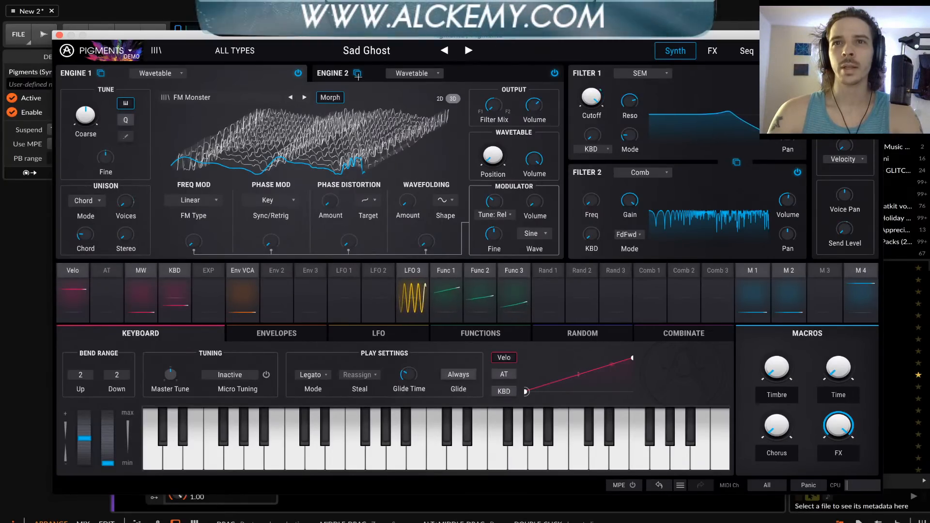
Find the Default preset among all preset types and load it as a clean starting patch
click(234, 50)
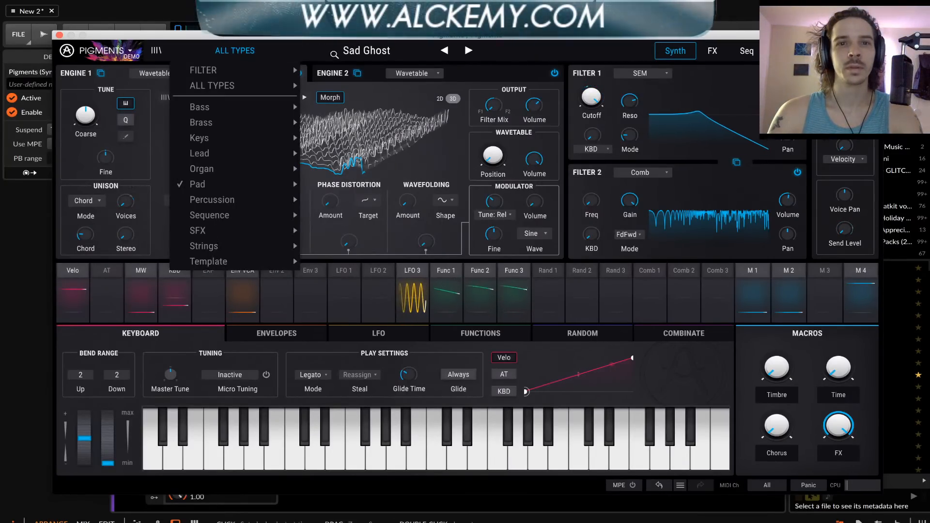
mouse_move(225, 72)
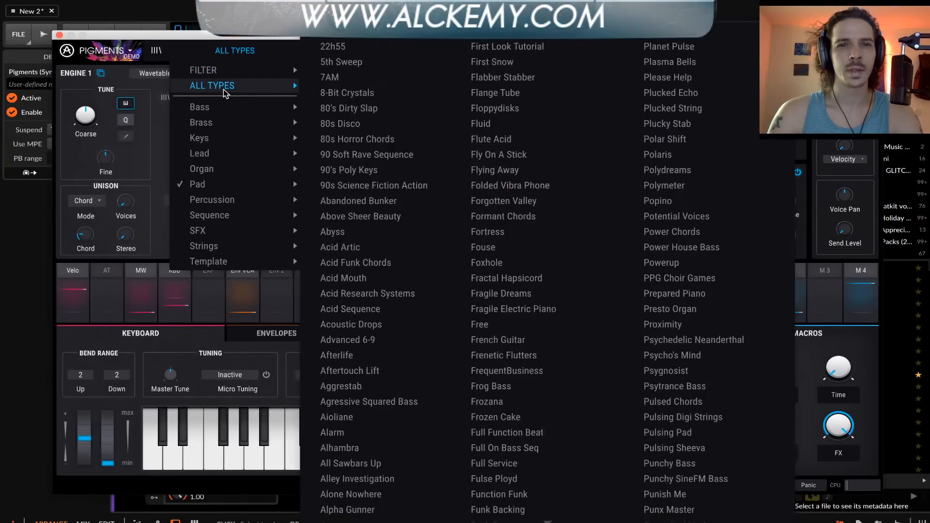
scroll(380, 215, down, 5)
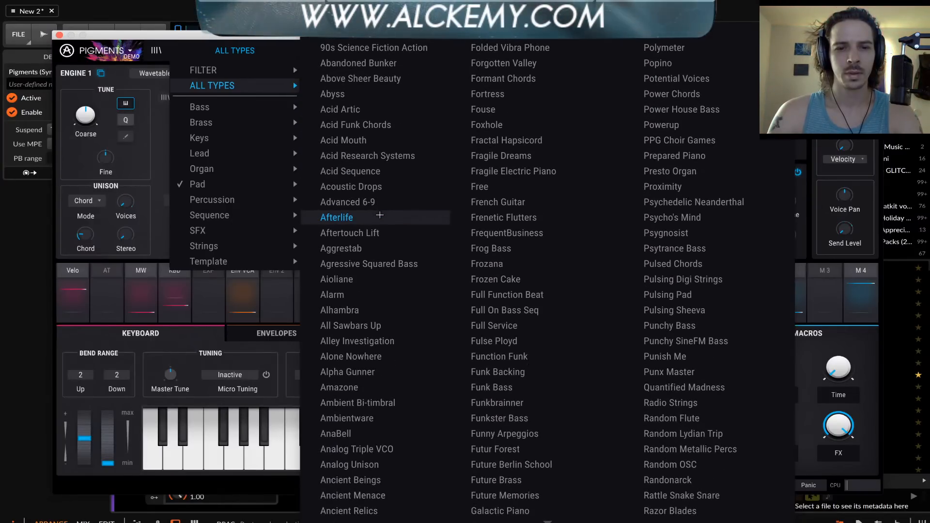
scroll(486, 214, up, 2)
scroll(487, 215, up, 2)
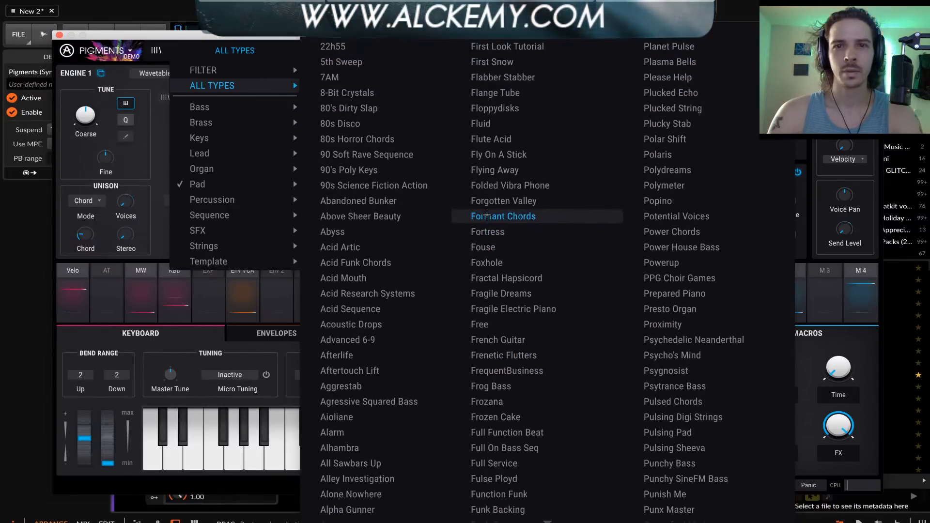
scroll(354, 286, down, 3)
scroll(354, 286, down, 20)
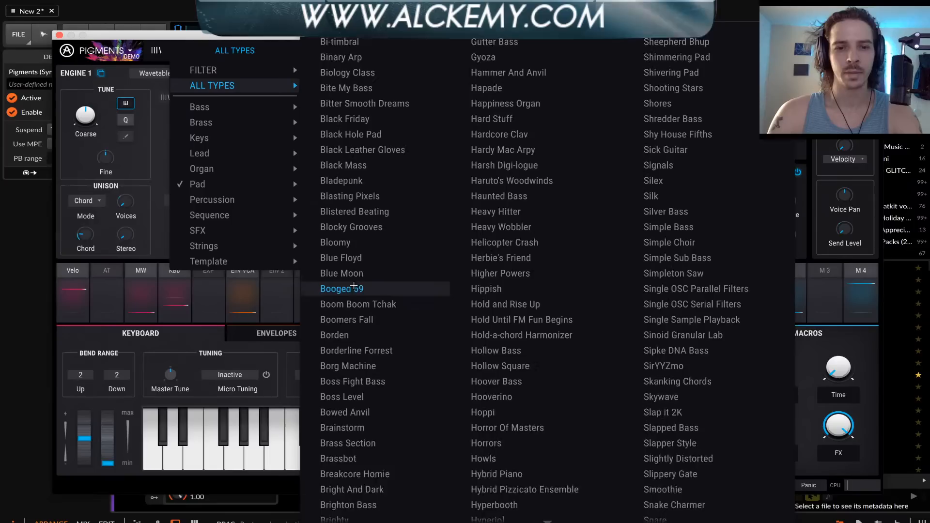
scroll(354, 286, down, 20)
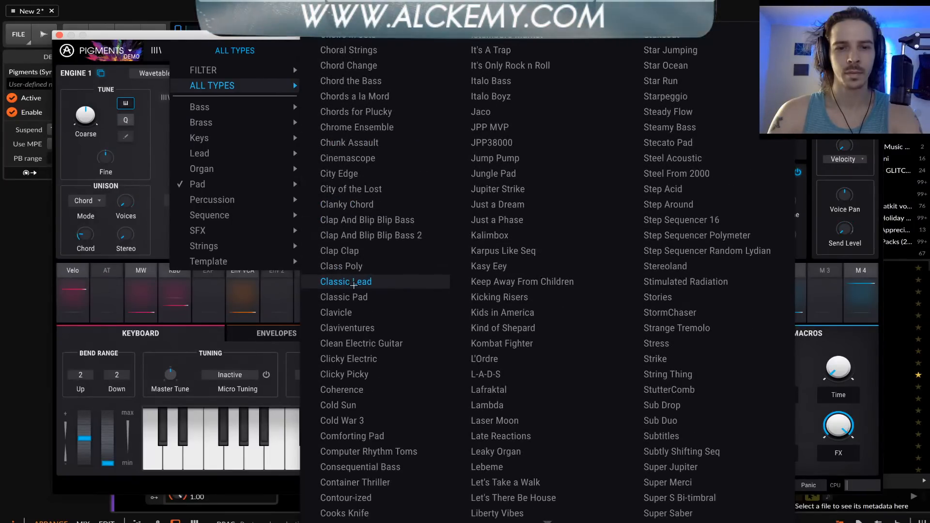
scroll(355, 286, down, 5)
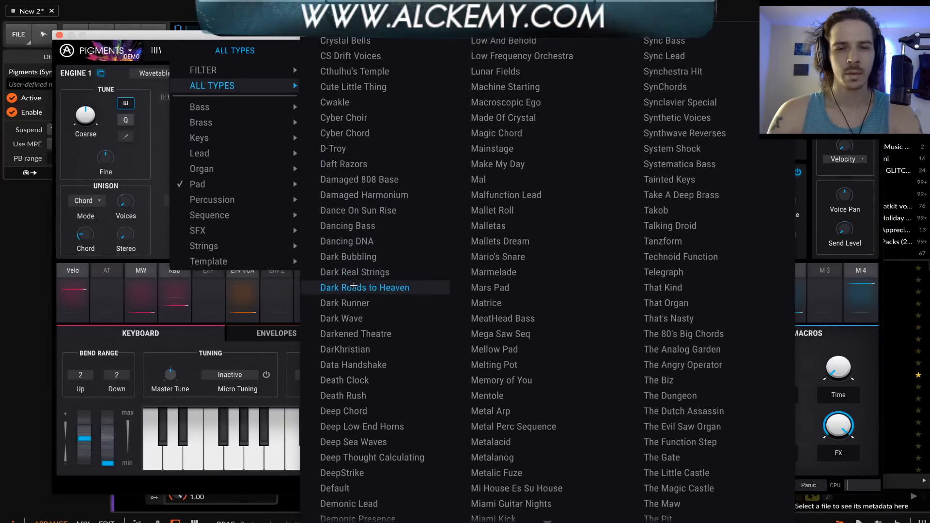
click(341, 466)
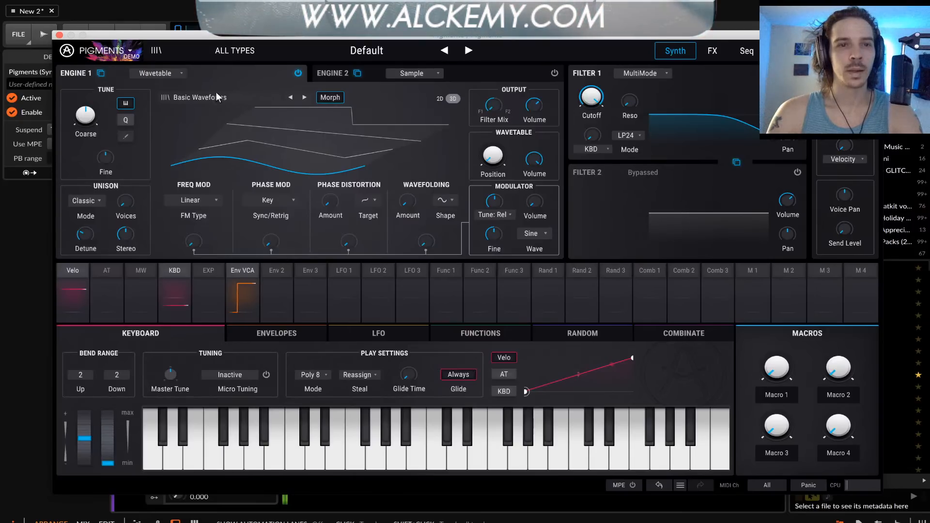
Show Engine 1's Basic Waveforms wavetable in 2D and sweep its Position through the sine to the sawtooth shape
drag(263, 127, 262, 68)
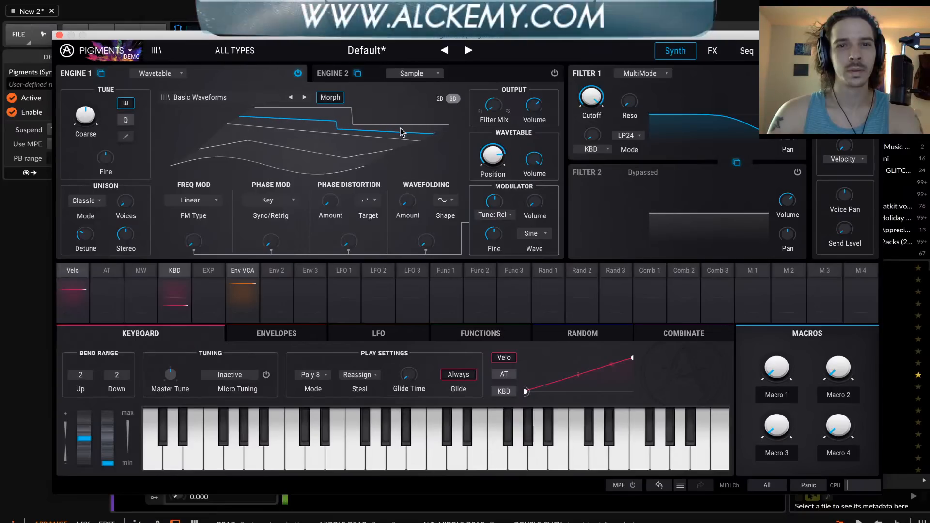
click(440, 98)
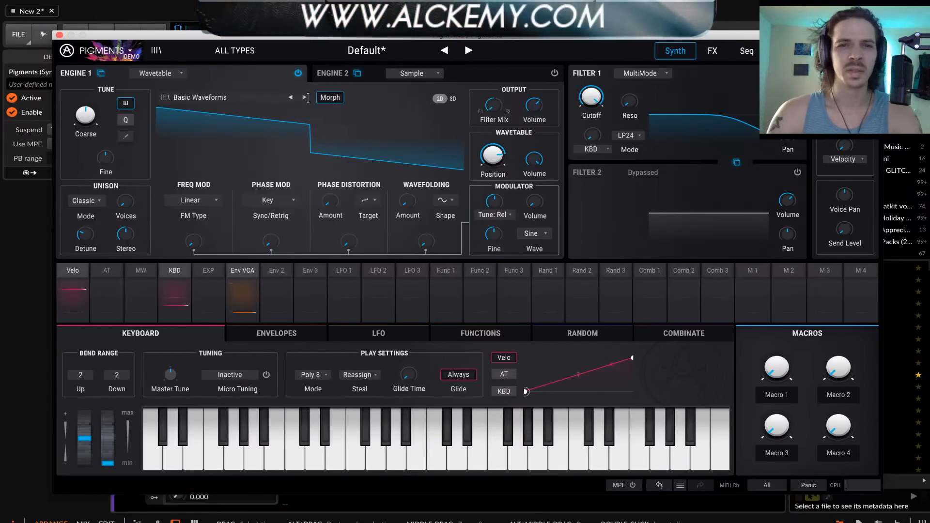
drag(493, 156, 493, 227)
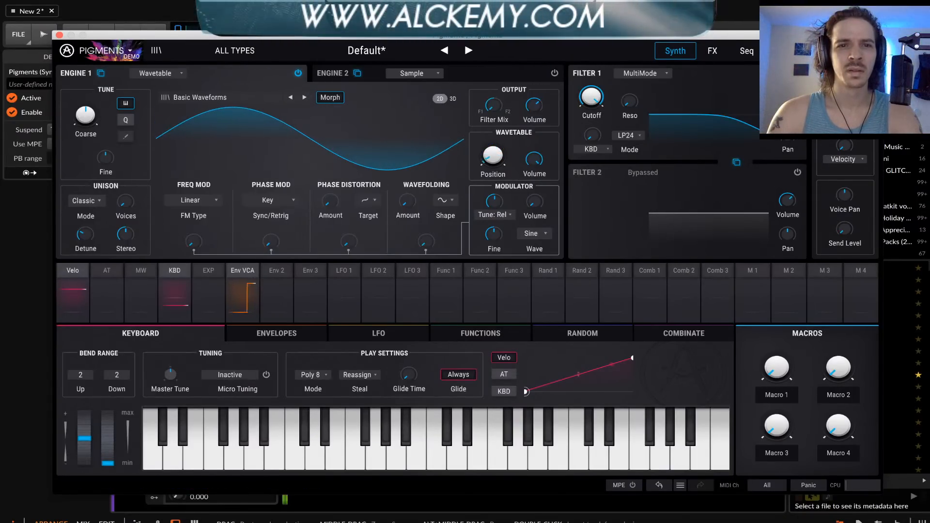
drag(493, 155, 493, 139)
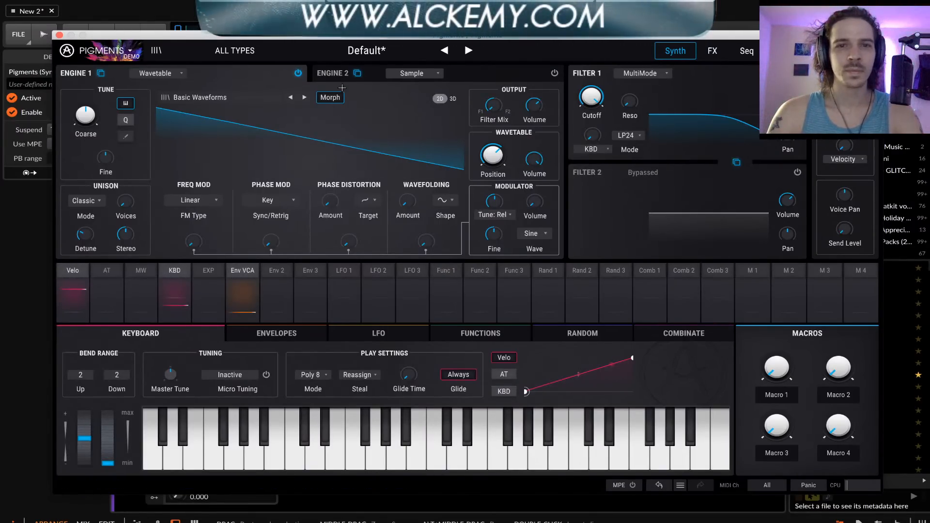
Replace the Delay in the first effect slot of FX Bus A with a Wavefolder
click(713, 51)
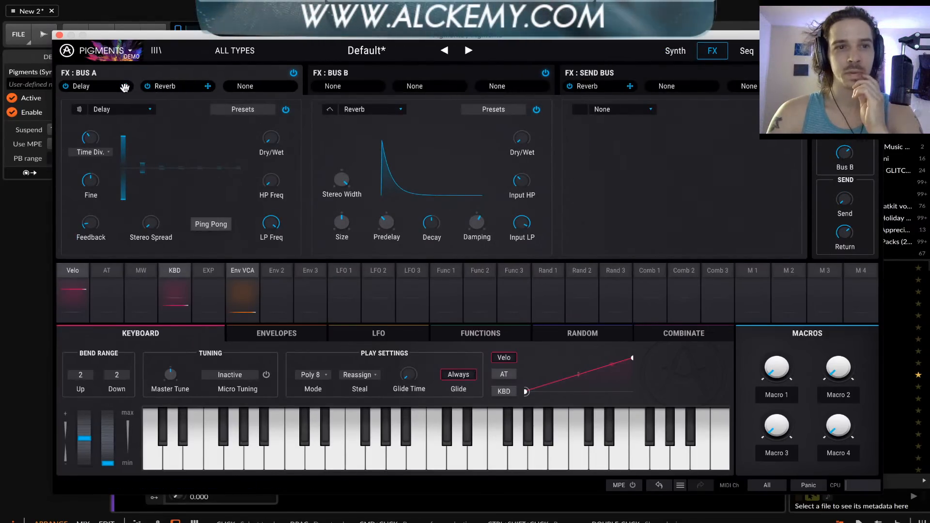
click(103, 109)
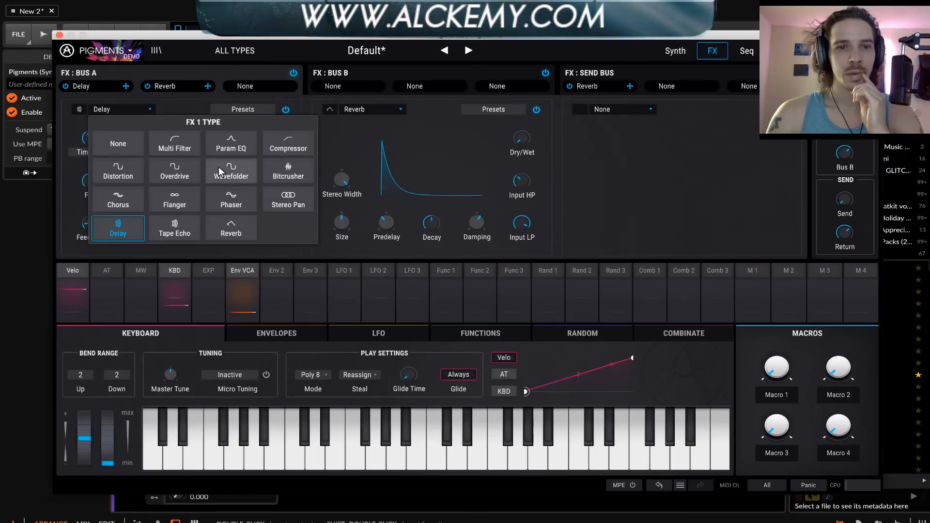
click(231, 168)
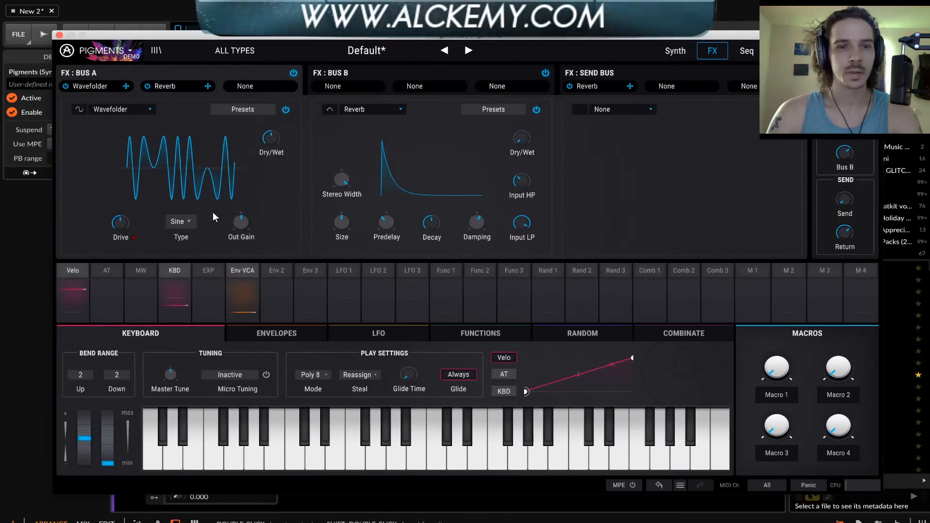
Lower the Wavefolder's drive, raise its Dry/Wet mix and output gain, and keep the Sine type after trying Tri
mouse_move(122, 224)
mouse_down()
mouse_move(122, 252)
mouse_move(122, 242)
mouse_up()
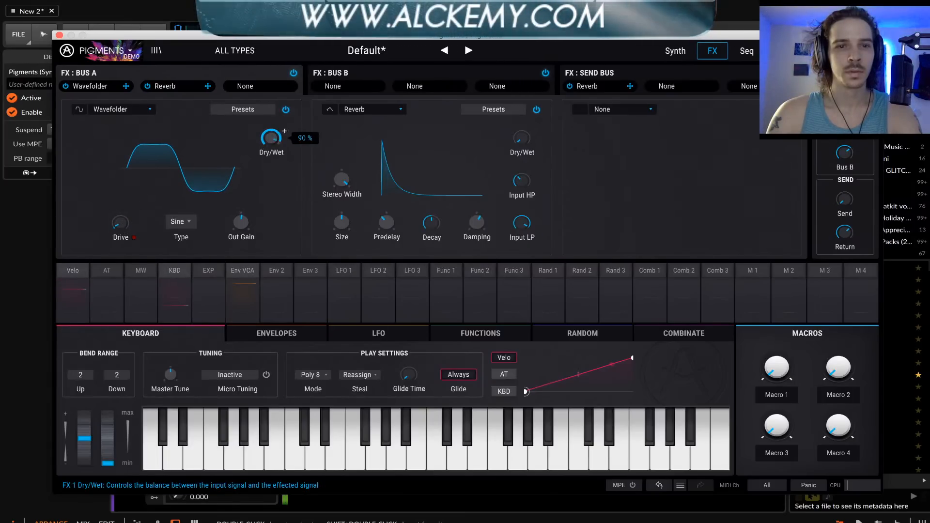
click(194, 221)
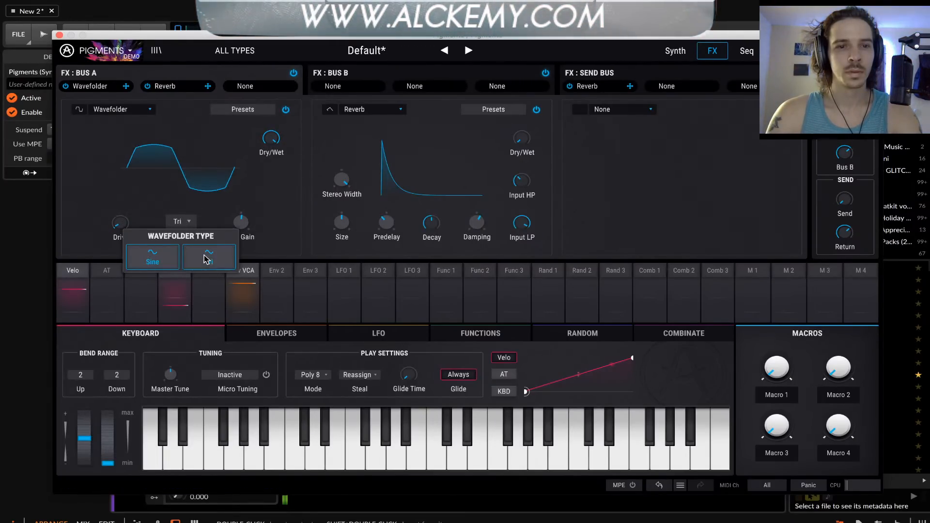
click(204, 260)
click(180, 222)
click(127, 259)
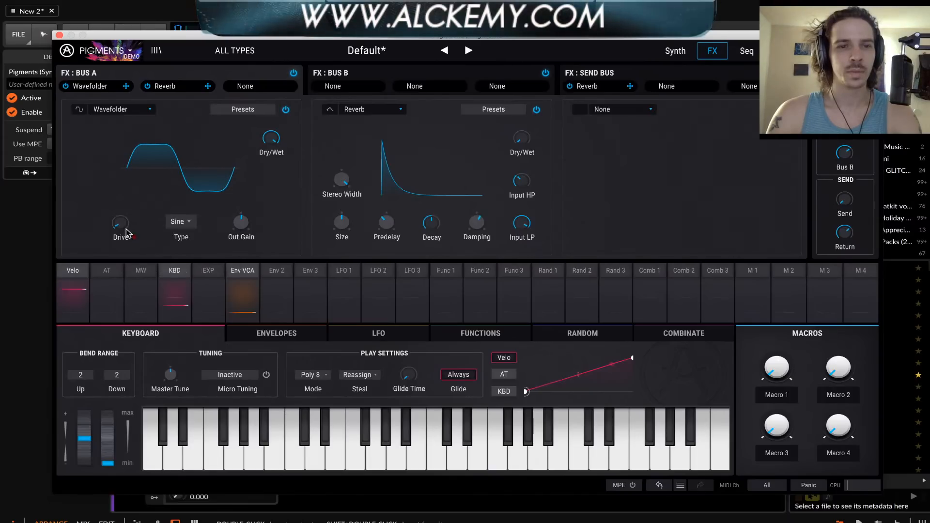
mouse_move(122, 218)
mouse_down()
mouse_move(122, 203)
mouse_move(122, 214)
mouse_up()
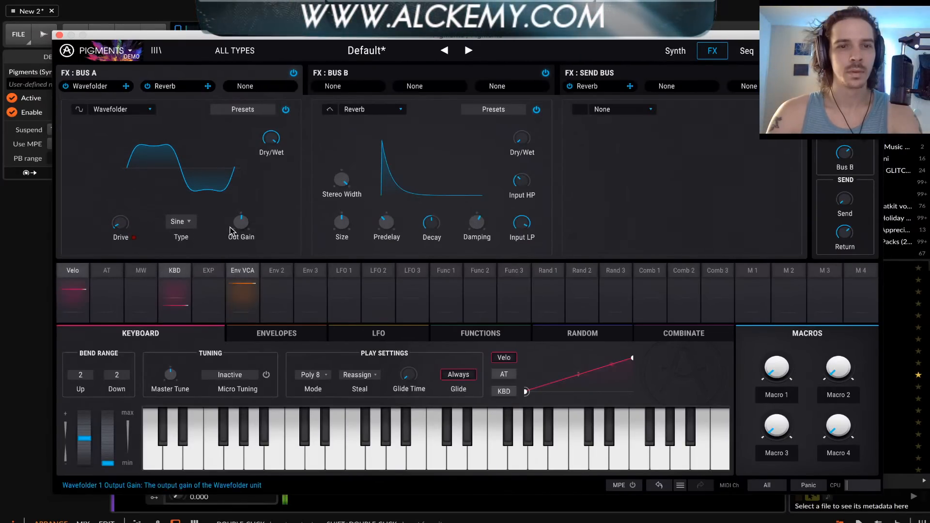
drag(241, 222, 241, 218)
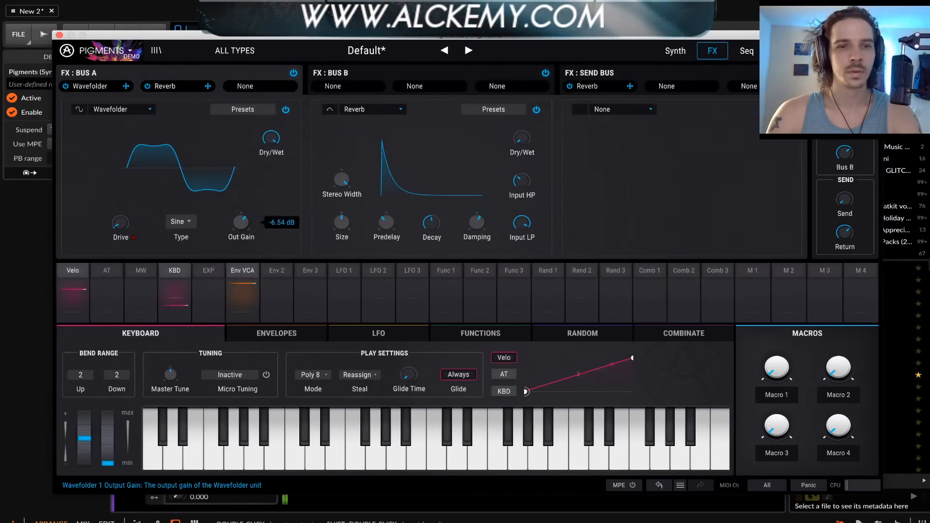
Browse the effect types for FX Bus A's second slot and replace its Reverb with a Multi Filter
click(366, 109)
click(167, 91)
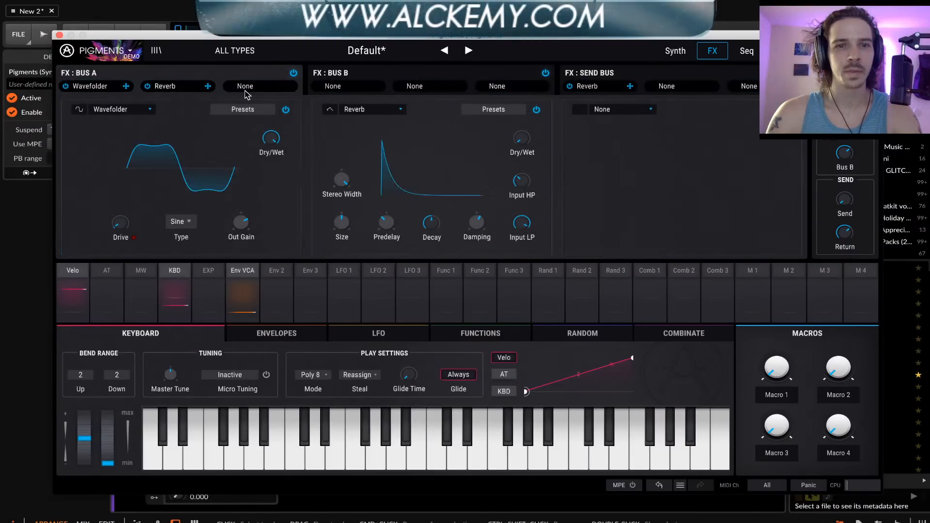
click(371, 110)
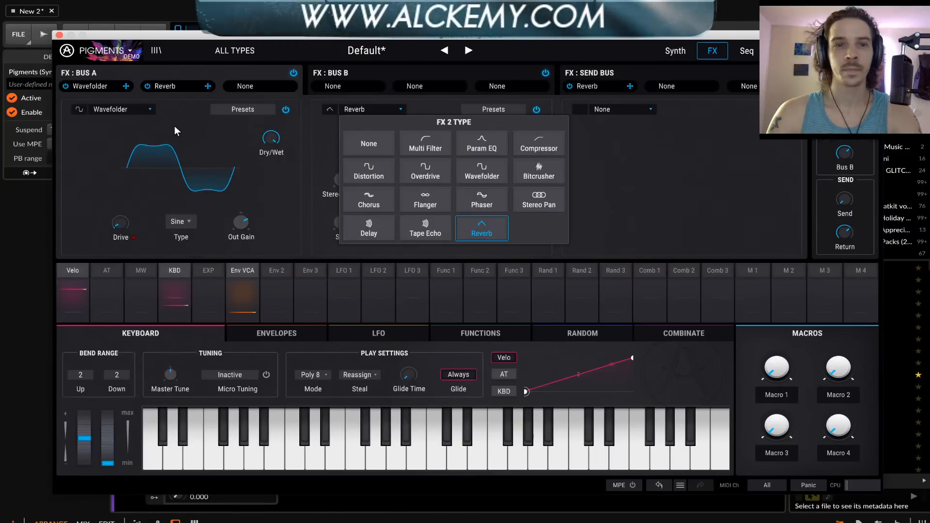
click(420, 77)
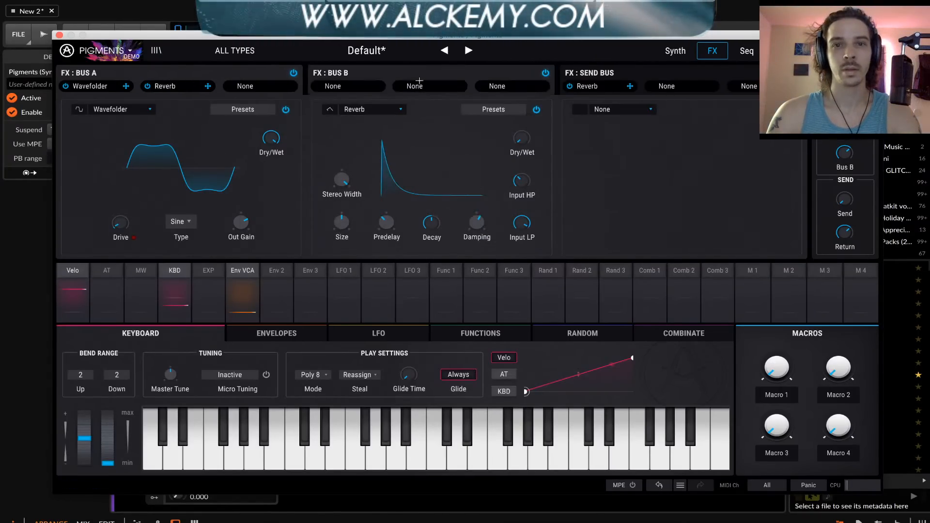
click(644, 80)
click(195, 70)
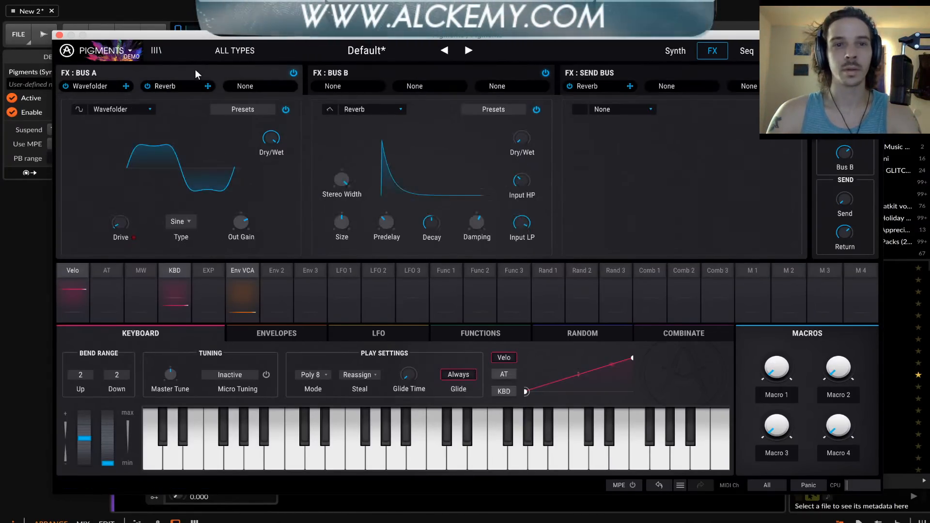
click(370, 111)
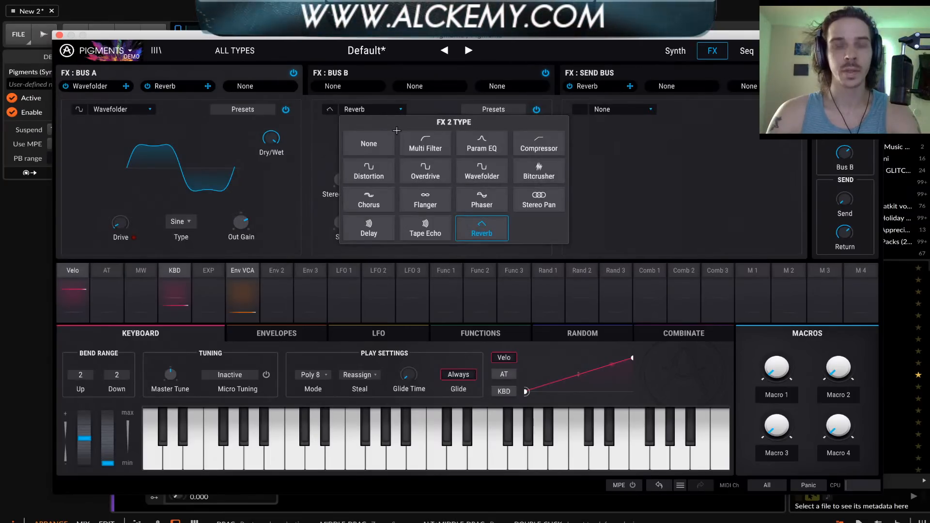
click(423, 141)
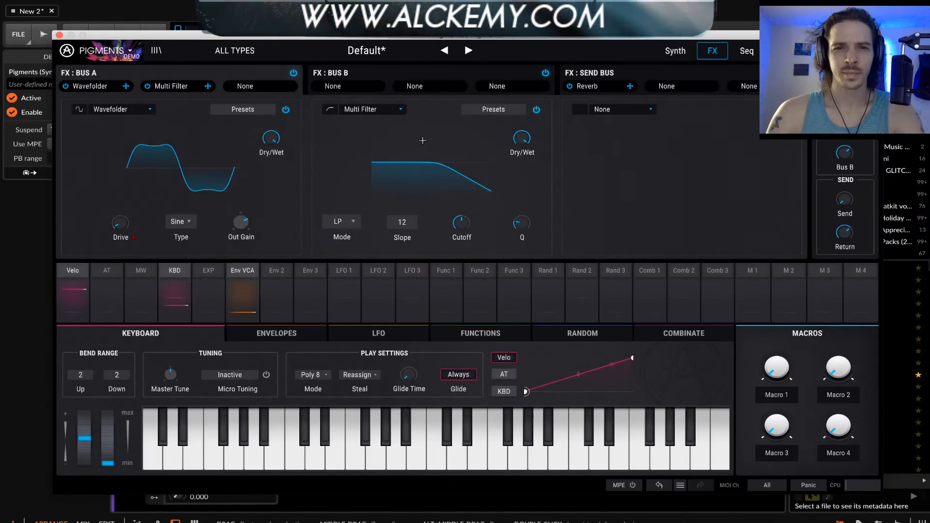
Review the Multi Filter's available modes, from LP, HP and BP to the two comb types
click(344, 223)
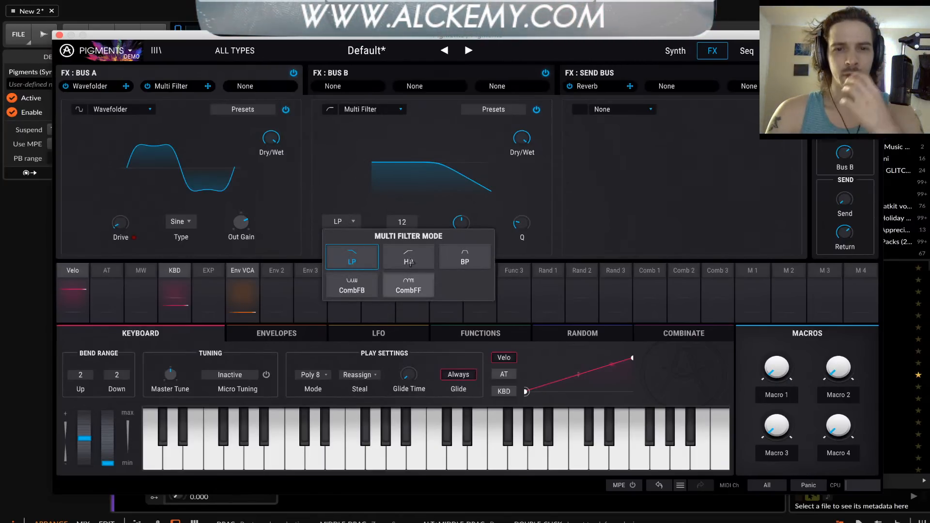
click(346, 166)
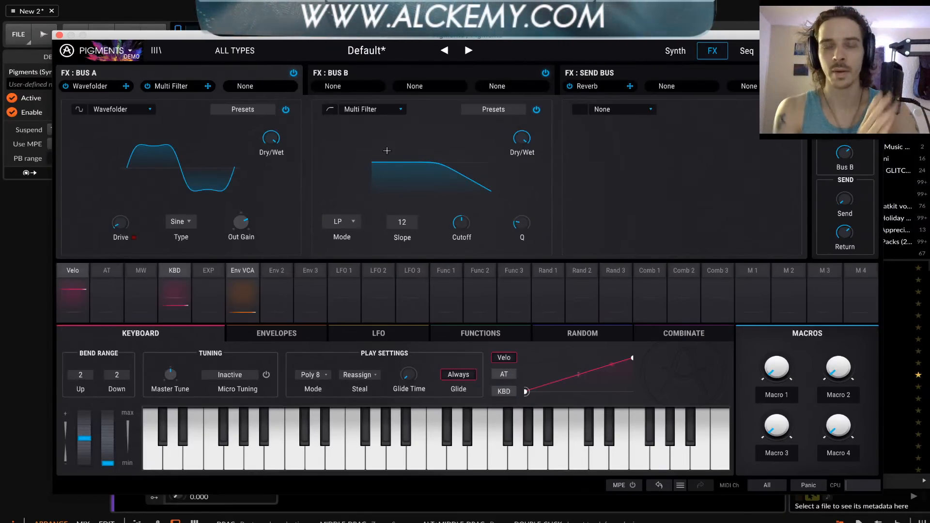
click(340, 234)
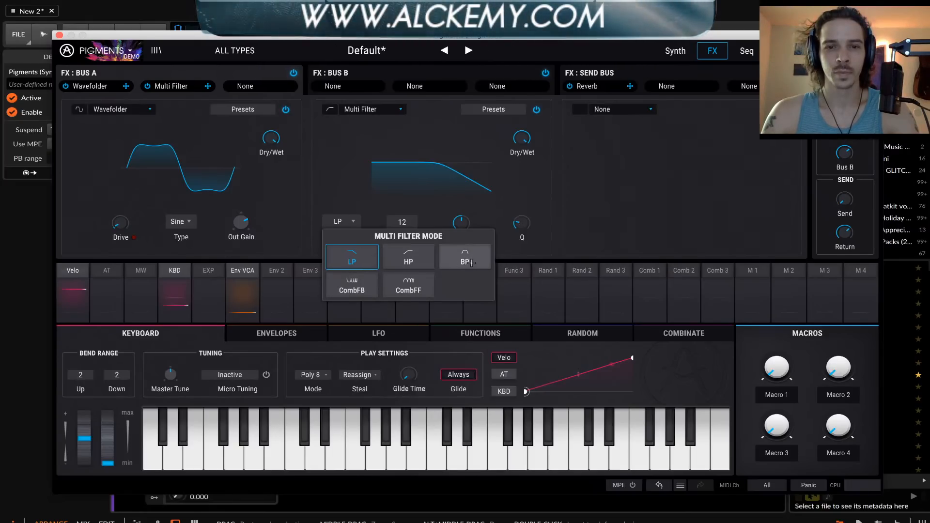
click(377, 144)
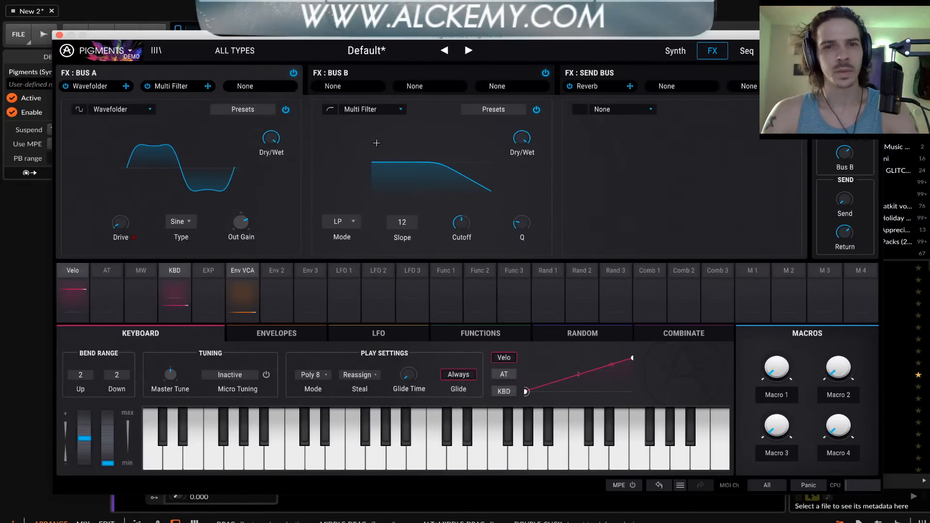
Replace the Multi Filter in Bus A's second slot with a Param EQ and try moving its low-shelf band
click(368, 111)
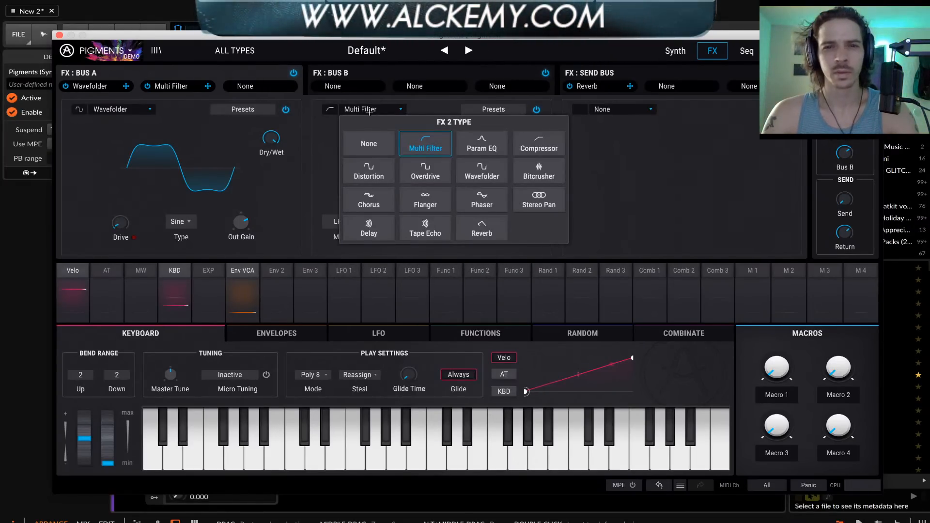
click(477, 145)
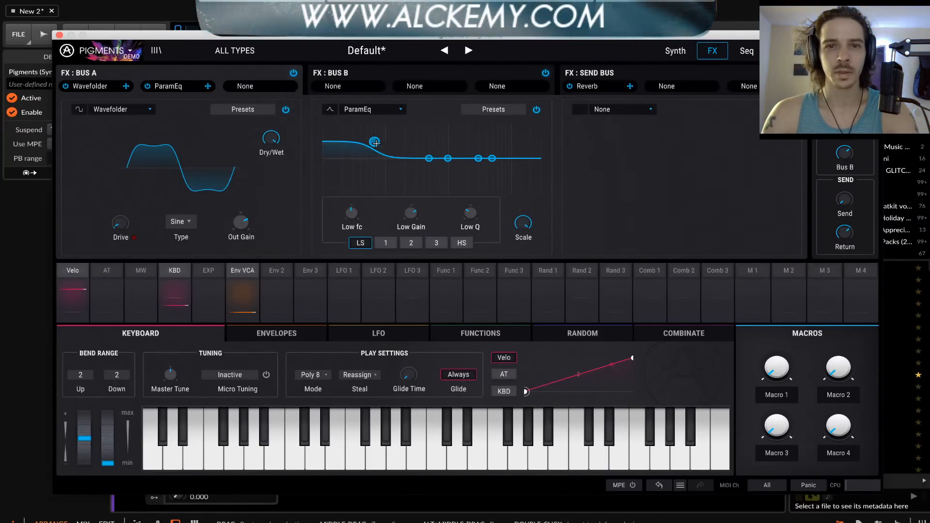
drag(377, 178, 380, 172)
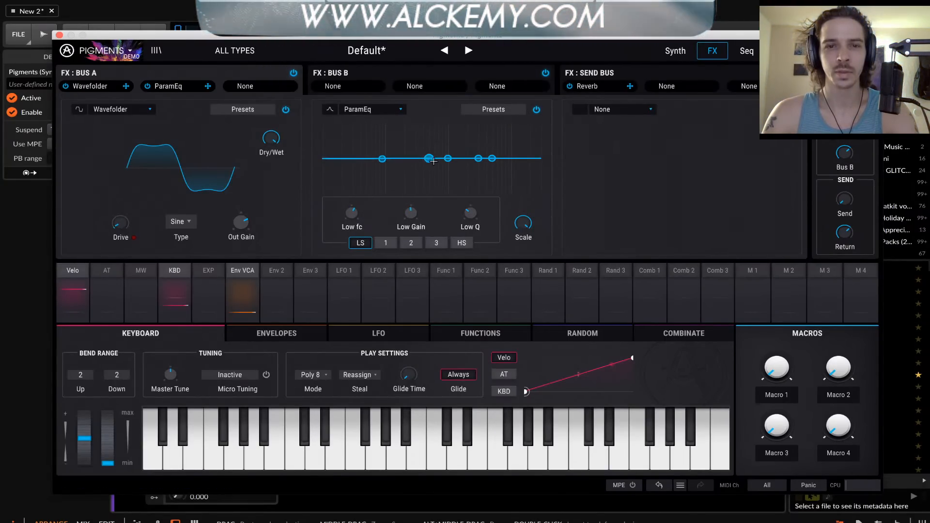
Shape the Param EQ with a Peak 2 boost in the lows and a Peak 1 cut in the mids
drag(434, 161, 397, 187)
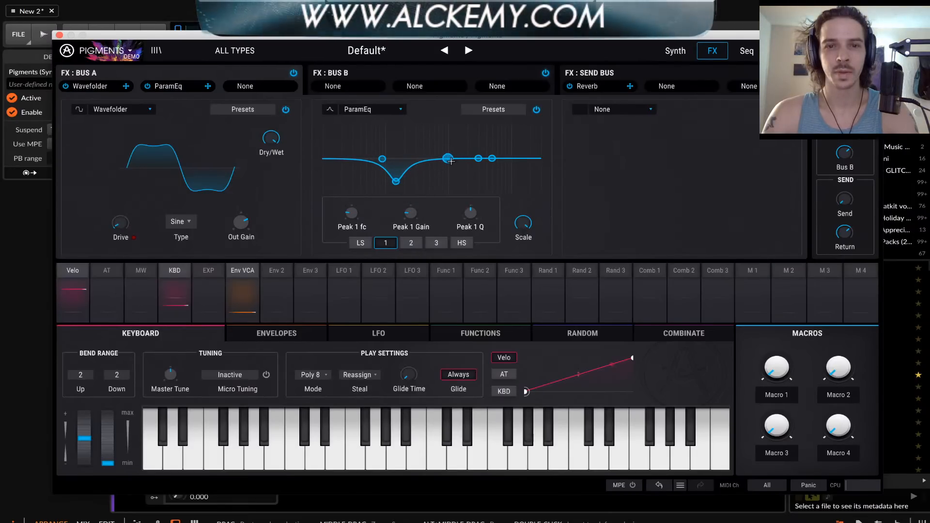
drag(448, 159, 446, 132)
drag(392, 183, 445, 181)
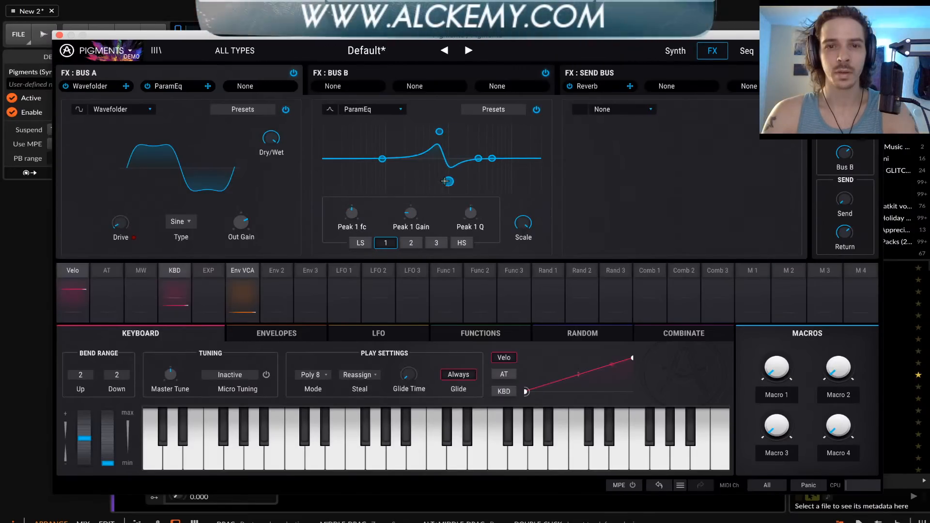
drag(439, 131, 375, 130)
drag(442, 182, 436, 184)
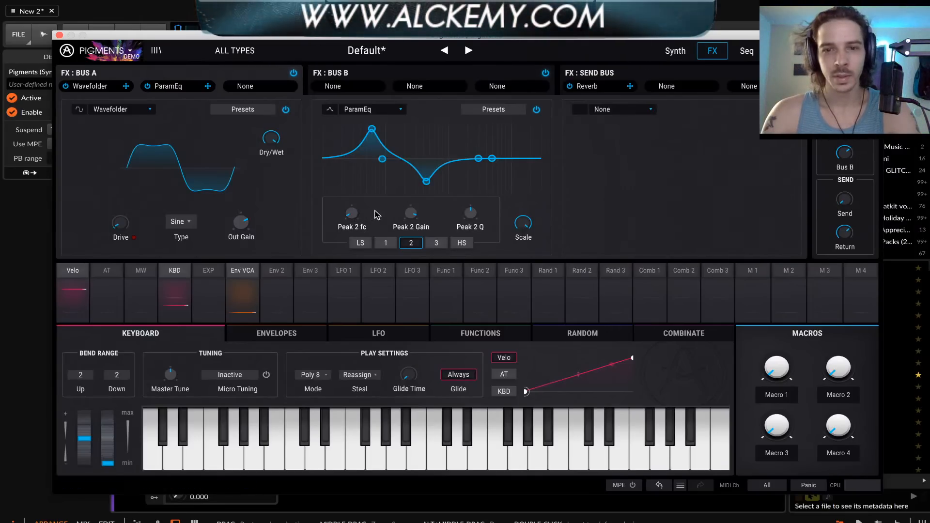
Sweep the frequency of the Peak 2 boost, ending slightly higher, and make the Peak 1 cut a little shallower
mouse_move(536, 216)
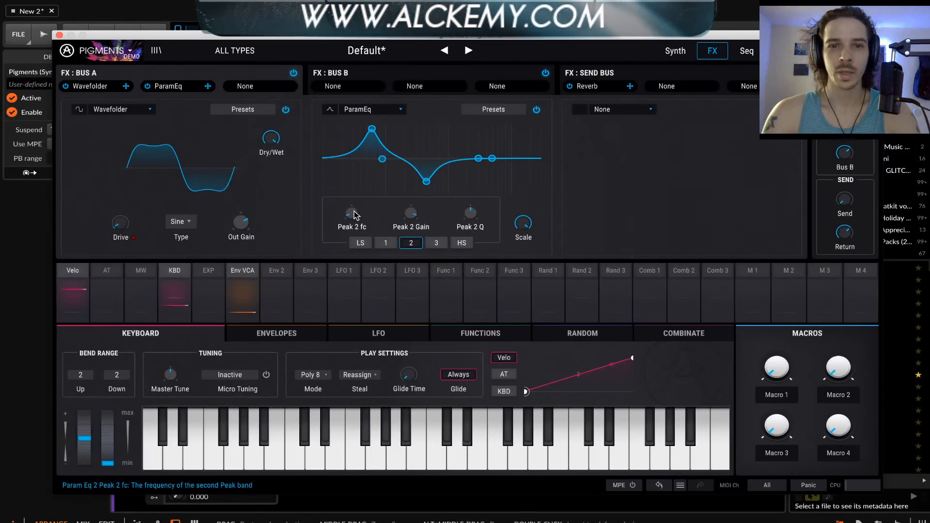
mouse_move(354, 215)
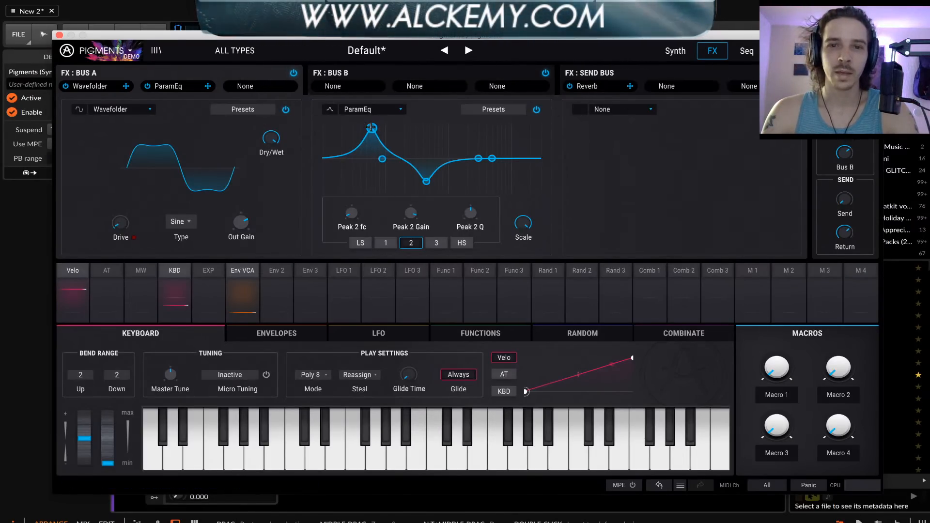
drag(352, 213, 352, 228)
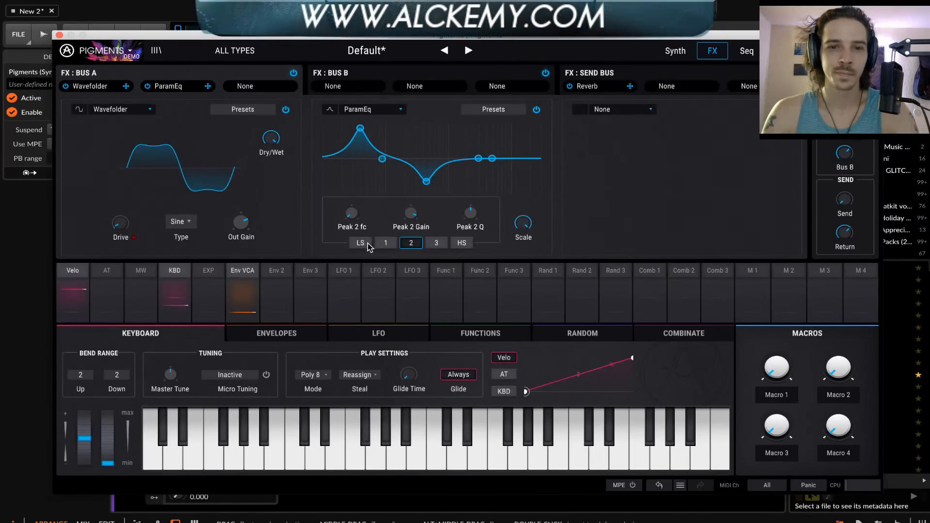
drag(360, 129, 369, 127)
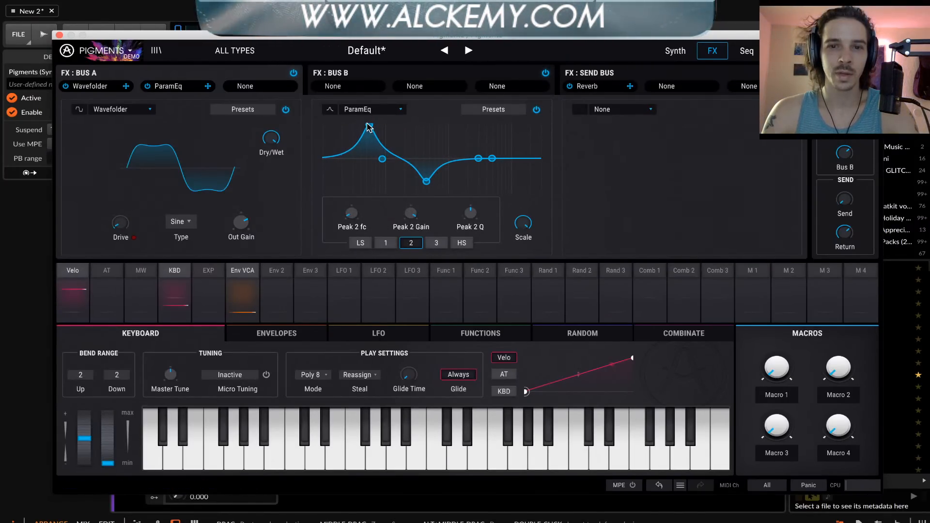
drag(426, 180, 423, 176)
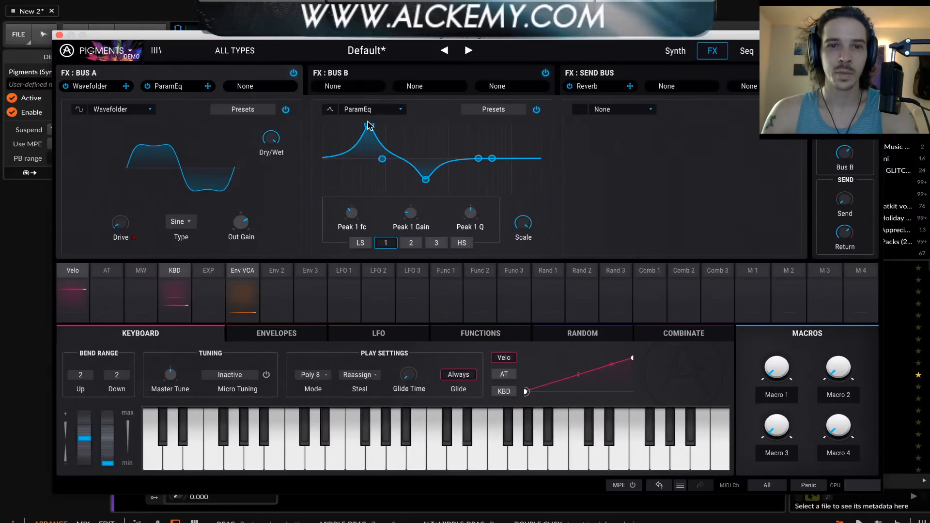
drag(370, 127, 389, 127)
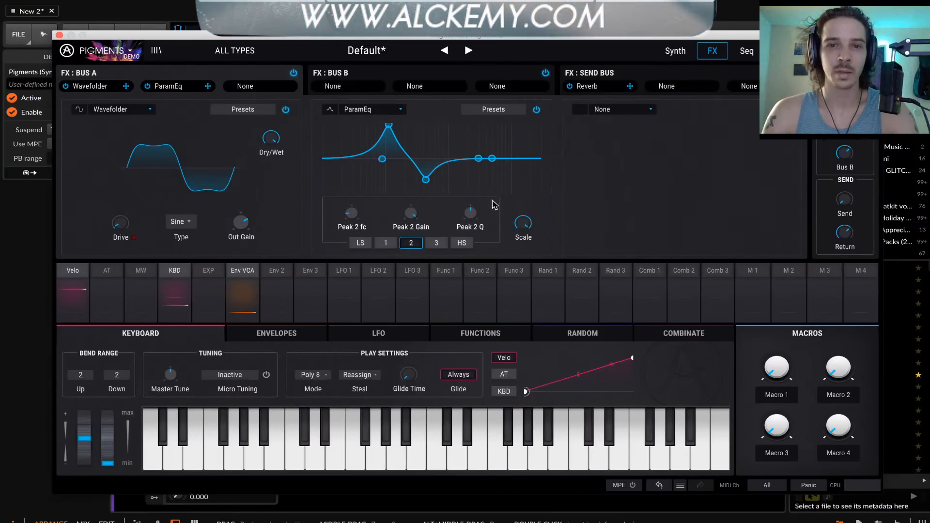
Boost the Param EQ's Peak 3 band and test the global gain Scale, returning it to 1.00
drag(520, 222, 524, 222)
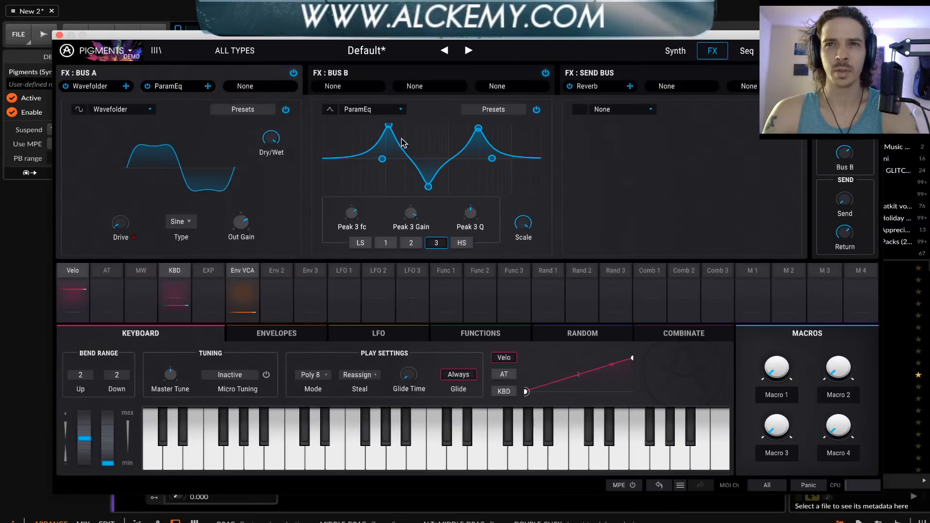
mouse_move(524, 226)
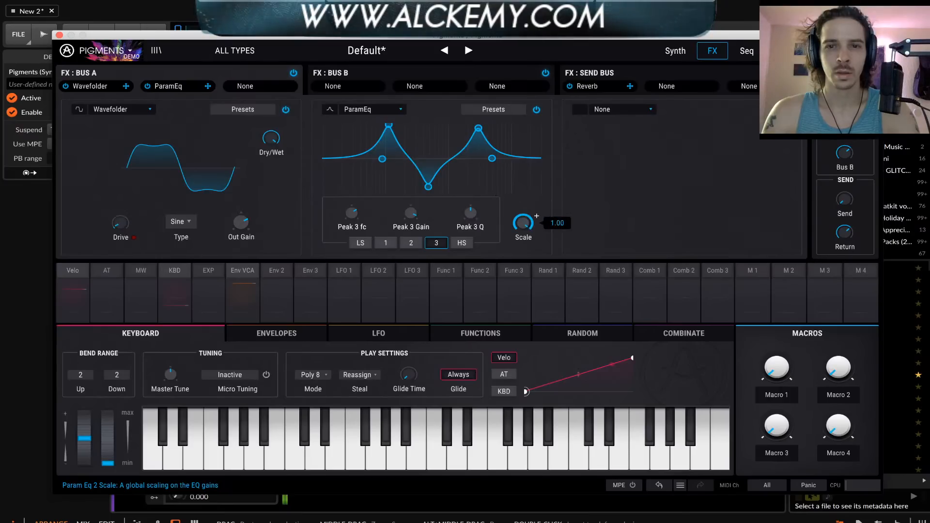
drag(523, 223, 523, 155)
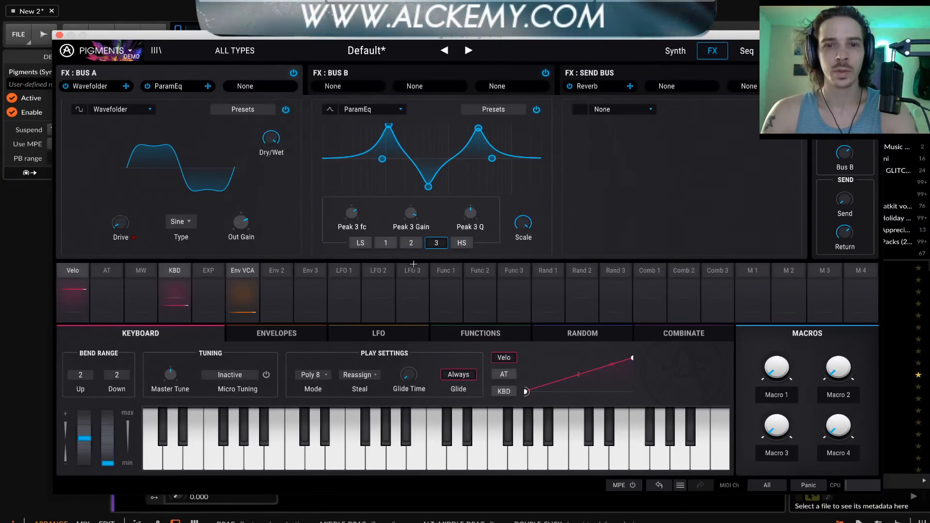
Inspect the Rand 2 modulation routing and its options, and close the routing view
click(591, 273)
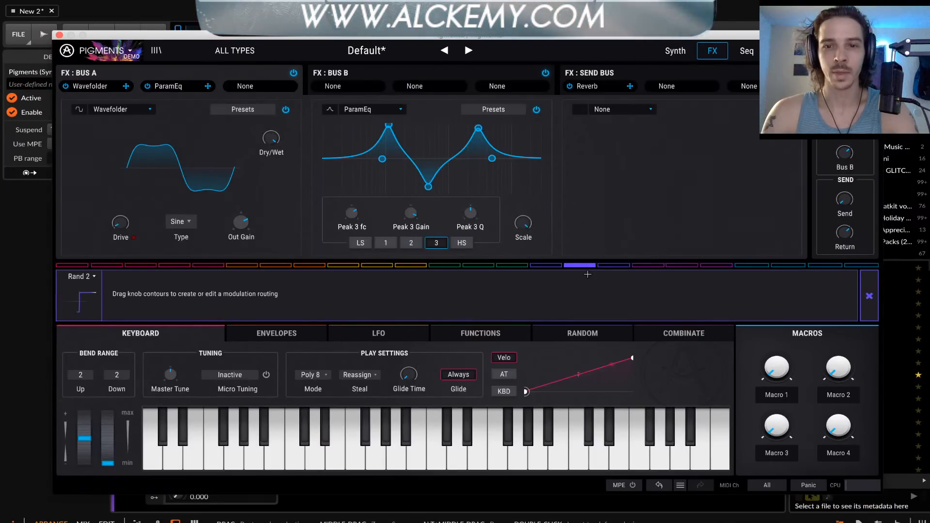
click(92, 277)
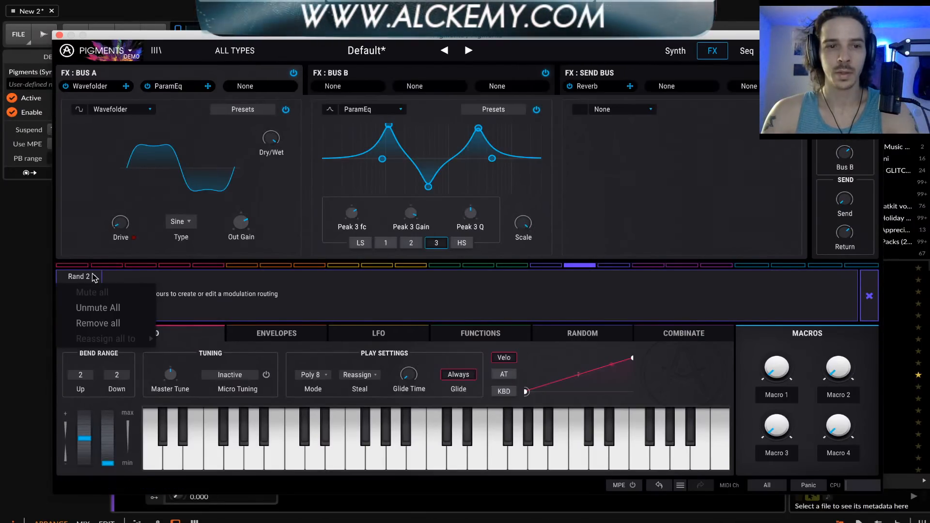
click(82, 281)
click(88, 279)
click(88, 281)
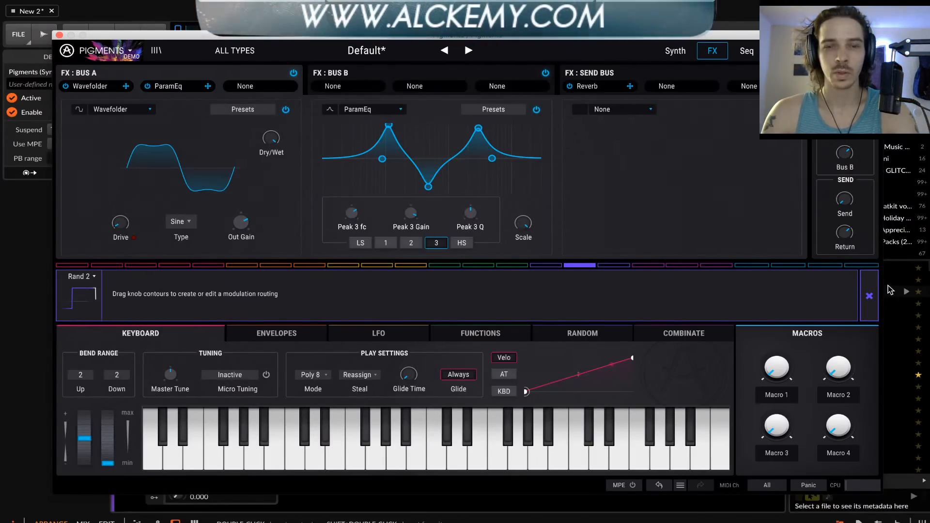
click(870, 293)
Show the Random modulators and review the type and reset source choices of Random 1
click(579, 333)
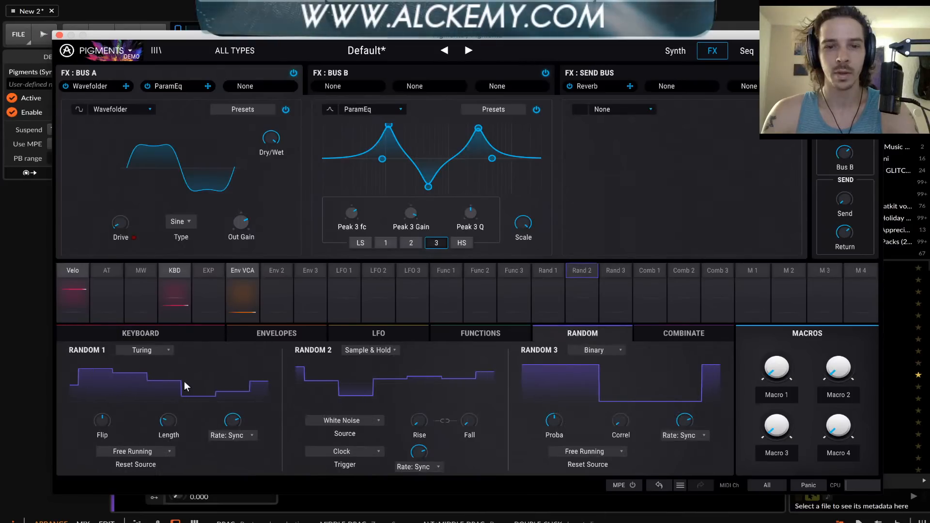
click(142, 351)
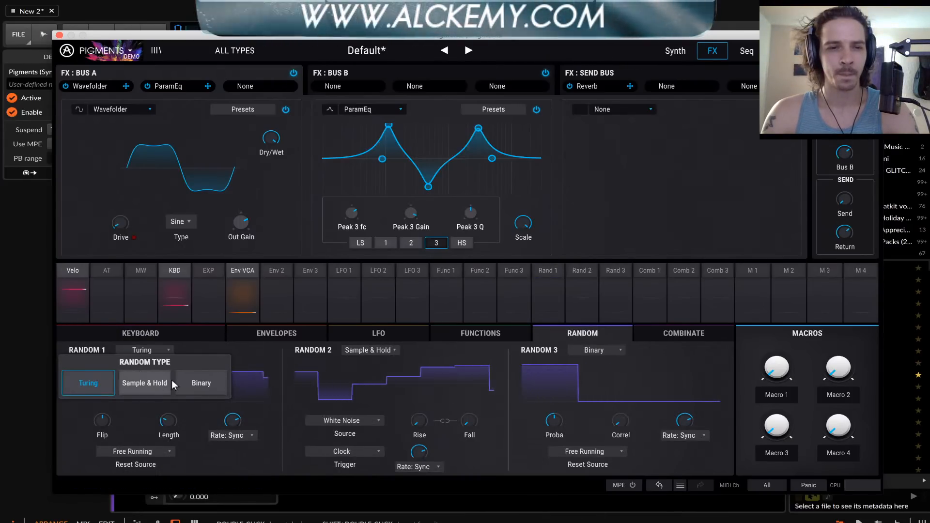
click(186, 346)
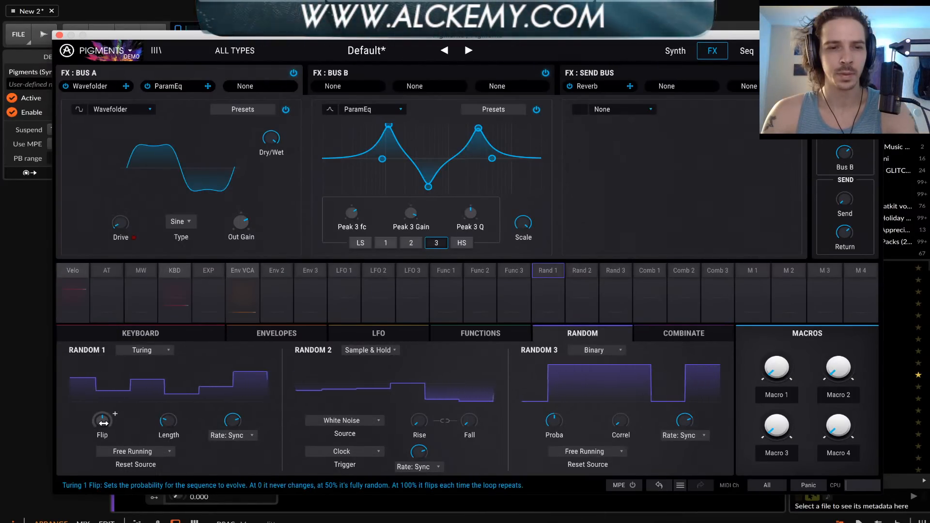
click(137, 451)
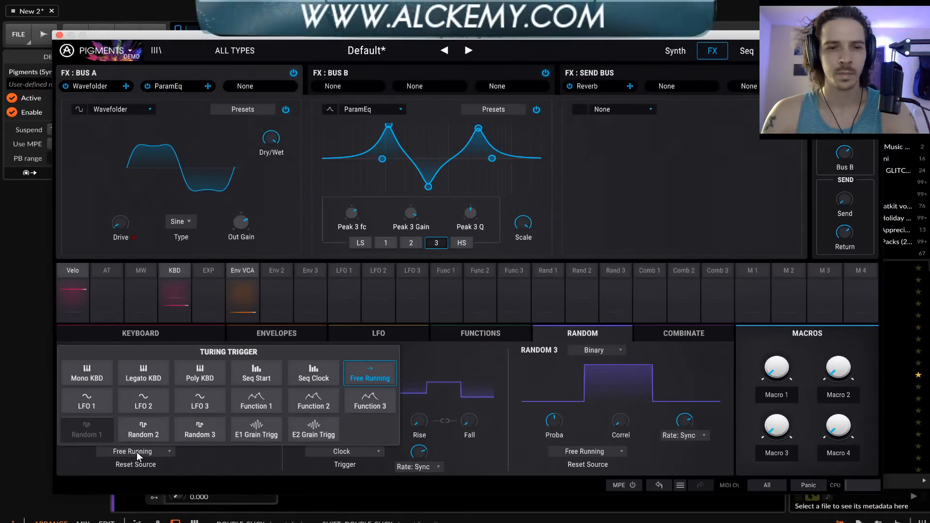
click(139, 454)
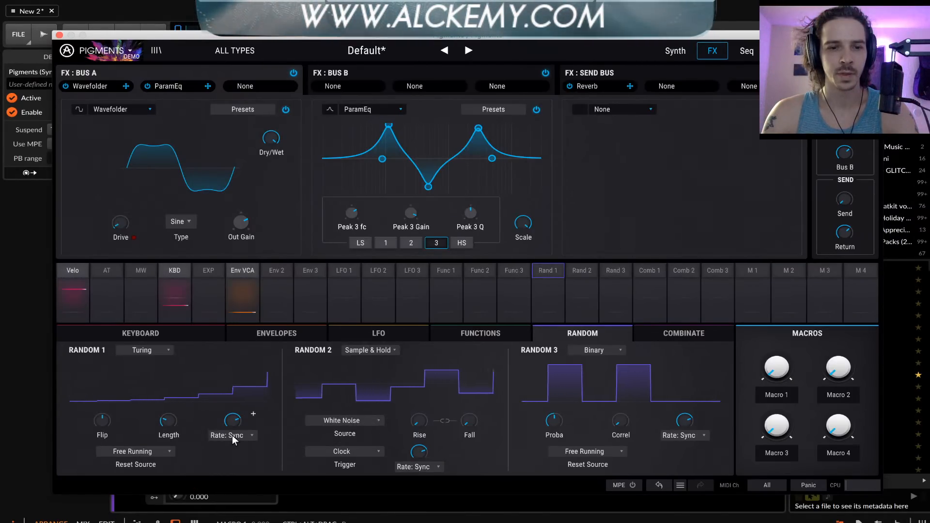
Test the Length of Random 1's Turing sequence and sweep its Flip probability down to 0.00 % and up to maximum
drag(173, 430, 167, 425)
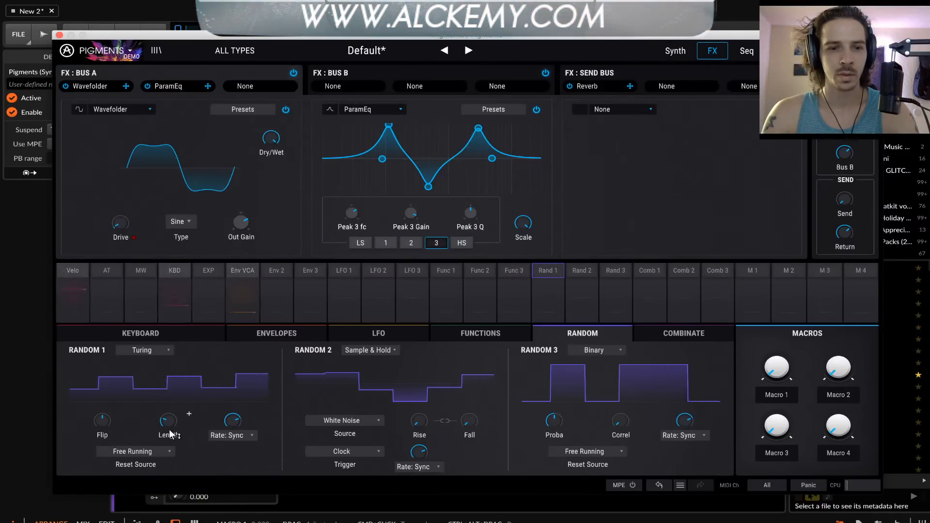
mouse_move(171, 433)
mouse_down()
mouse_move(171, 407)
mouse_move(170, 426)
mouse_up()
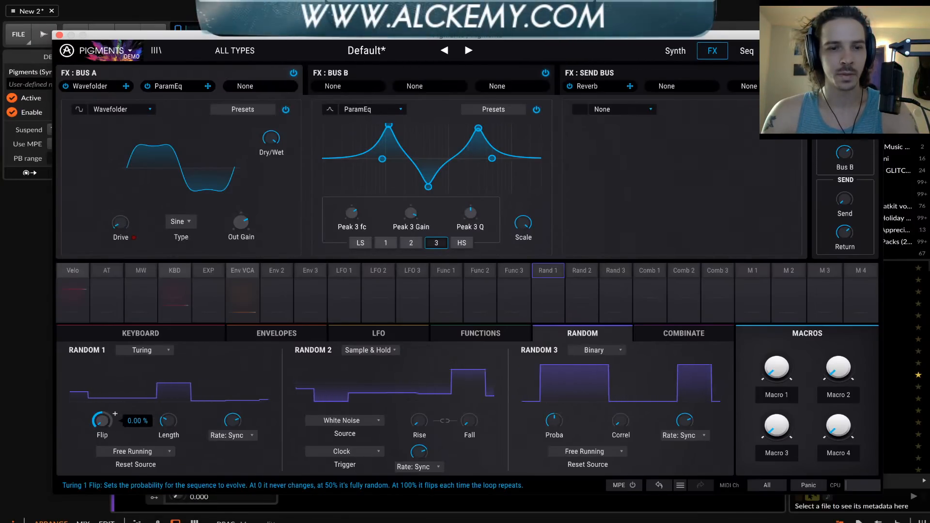
drag(102, 420, 123, 450)
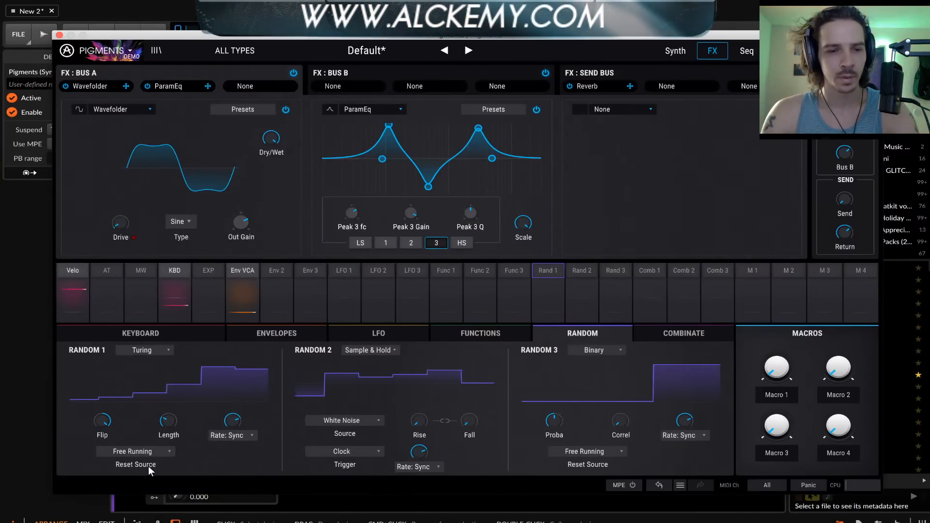
Review the Turing trigger sources and rate type choices of Random 1, keeping Free Running and Sync Binary
click(146, 454)
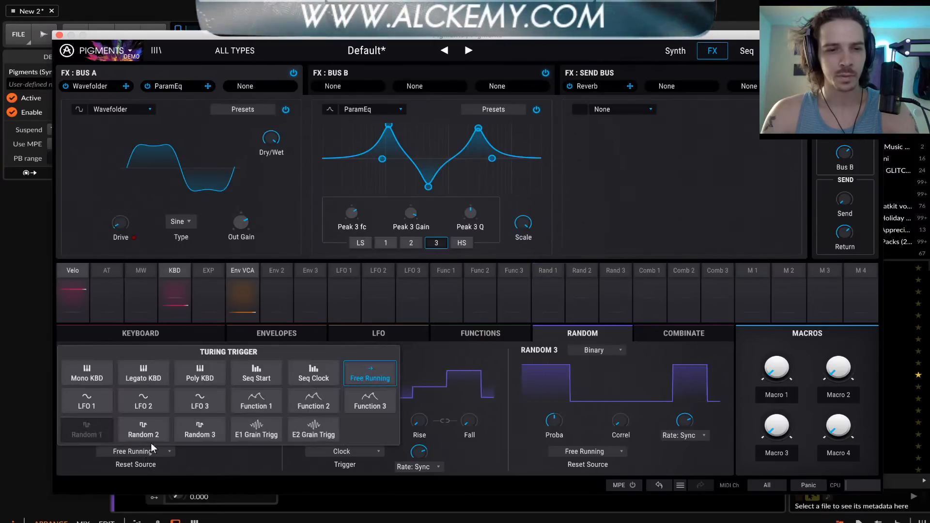
click(225, 455)
click(228, 437)
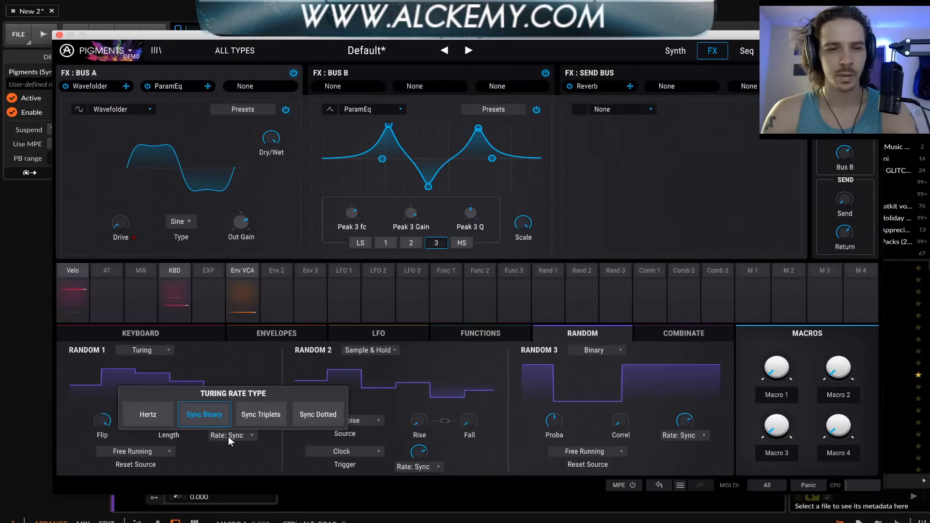
click(207, 453)
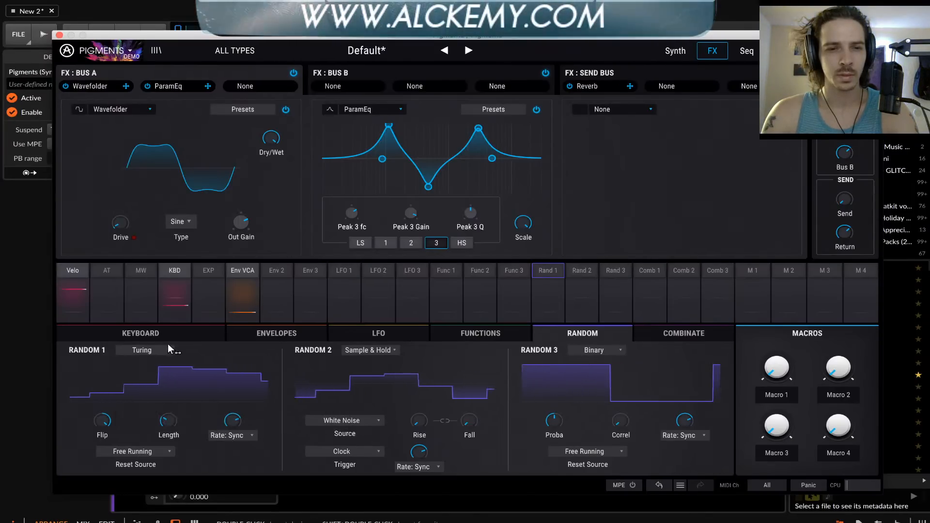
Switch Random 1 to Binary, test its Correl amount and raise Proba to maximum
click(142, 350)
click(187, 384)
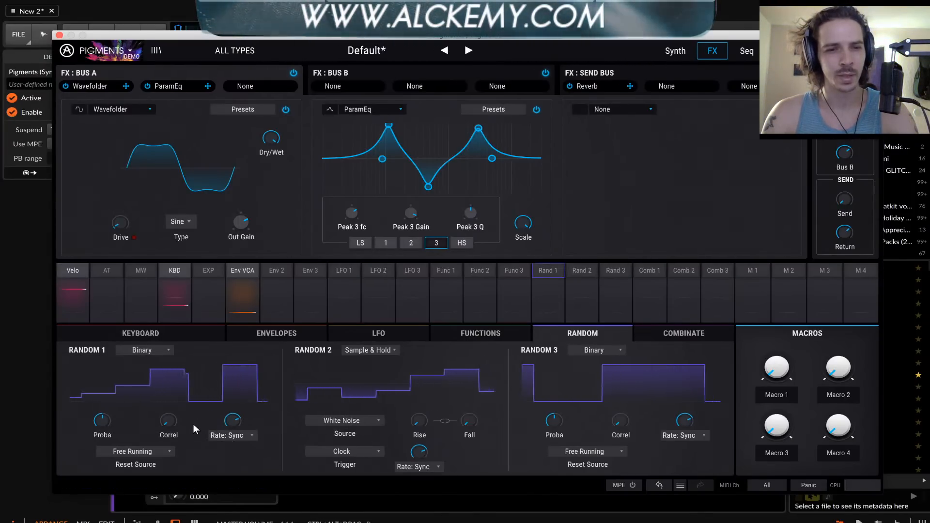
drag(169, 421, 168, 472)
drag(103, 423, 103, 383)
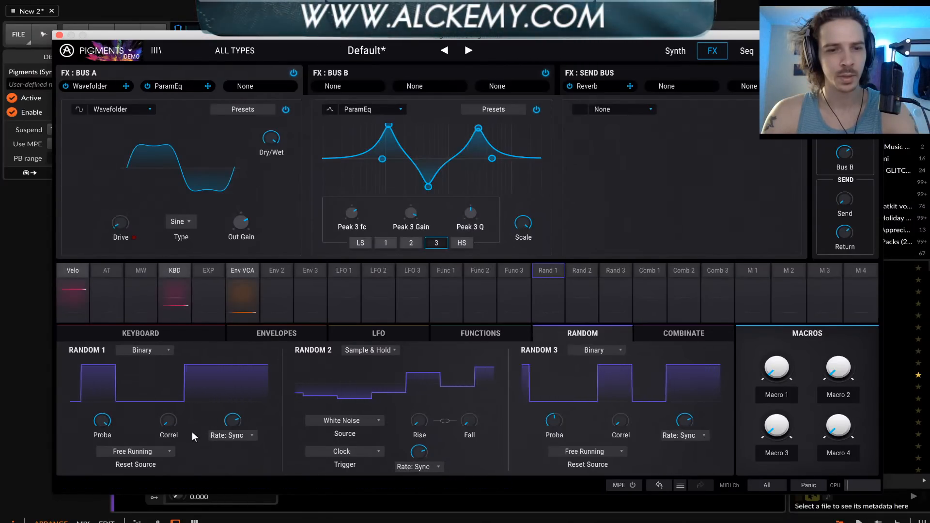
Change Random 1 to Sample & Hold smoothed with raised Rise and Fall, and route it to the ParamEq Scale at 1.00
click(147, 350)
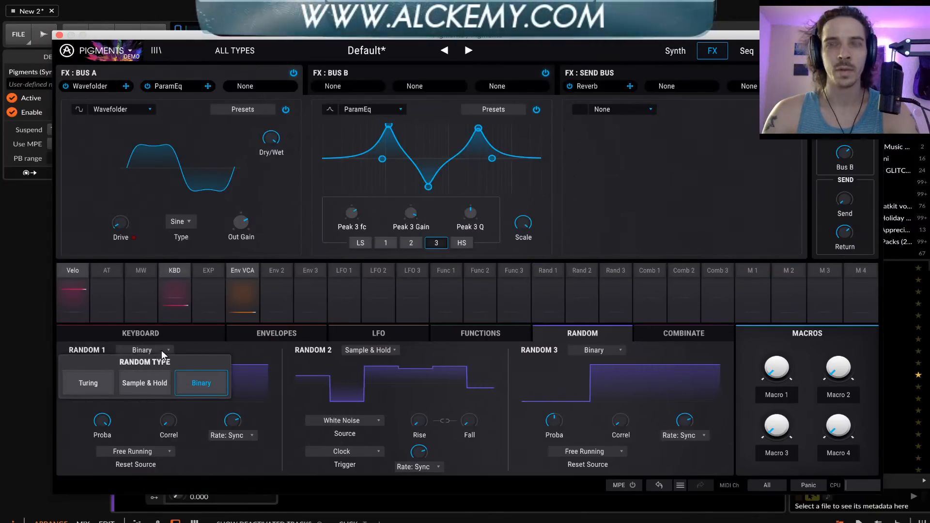
click(138, 384)
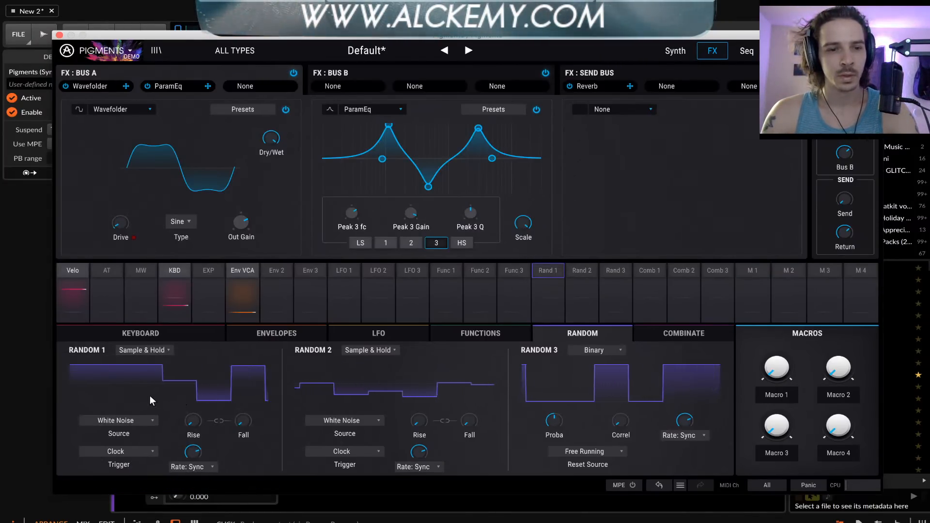
drag(192, 422, 195, 378)
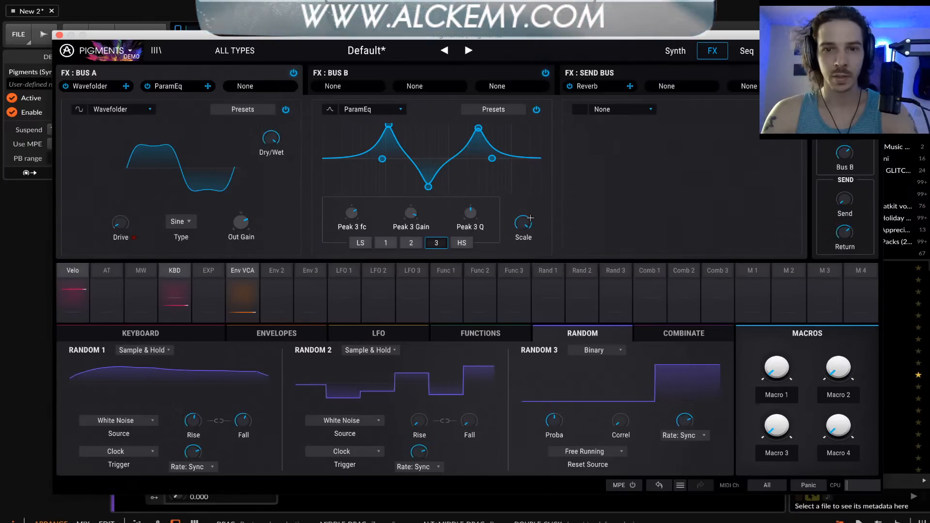
click(529, 240)
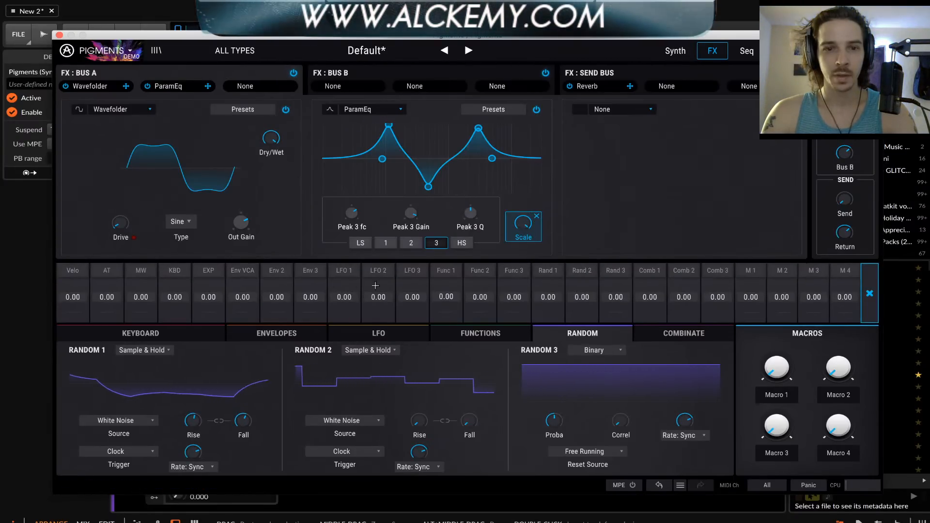
drag(548, 298, 548, 264)
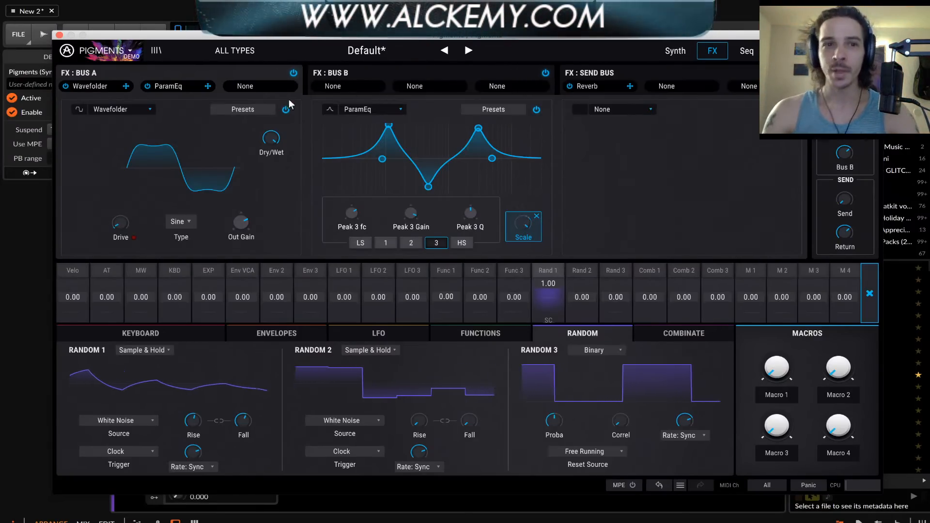
Reorder the Bus A effects so that the ParamEq comes before the Wavefolder
drag(190, 85, 99, 85)
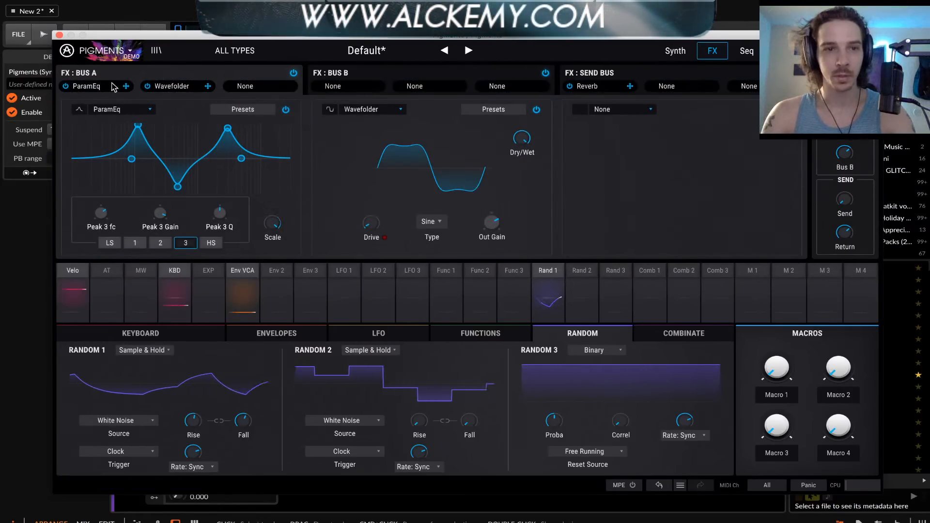
mouse_move(103, 86)
mouse_down()
mouse_move(257, 88)
mouse_move(85, 87)
mouse_move(97, 88)
mouse_up()
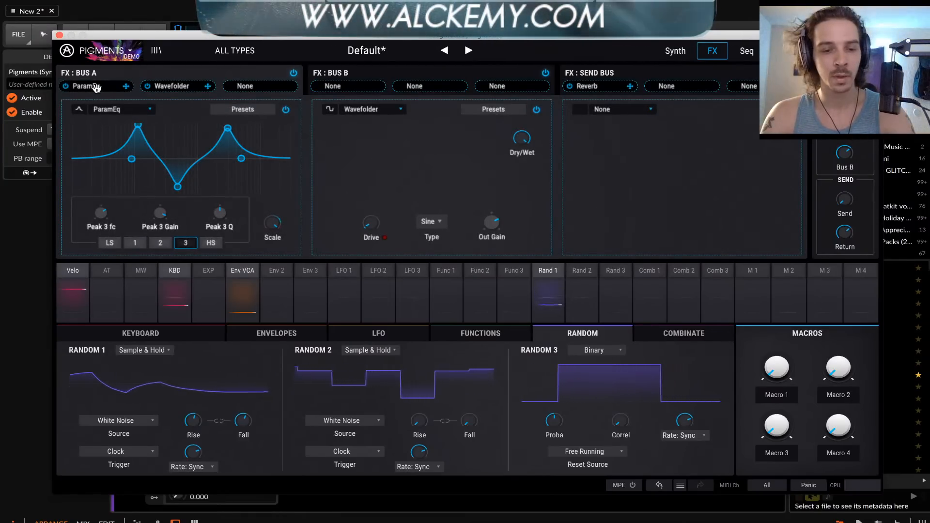
drag(138, 90, 120, 85)
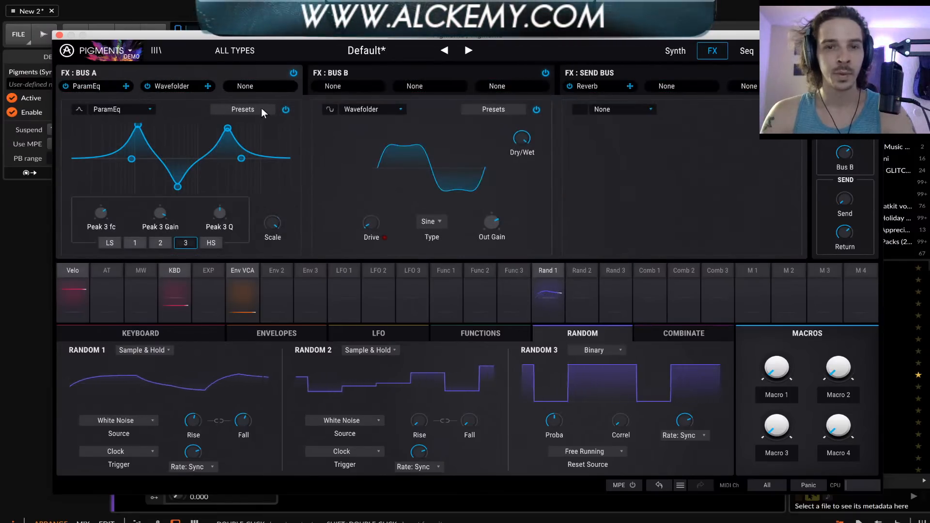
Increase the Wavefolder's Drive slightly and lower the ParamEq Scale to 0
mouse_move(372, 223)
mouse_down()
mouse_move(372, 213)
mouse_move(377, 228)
mouse_up()
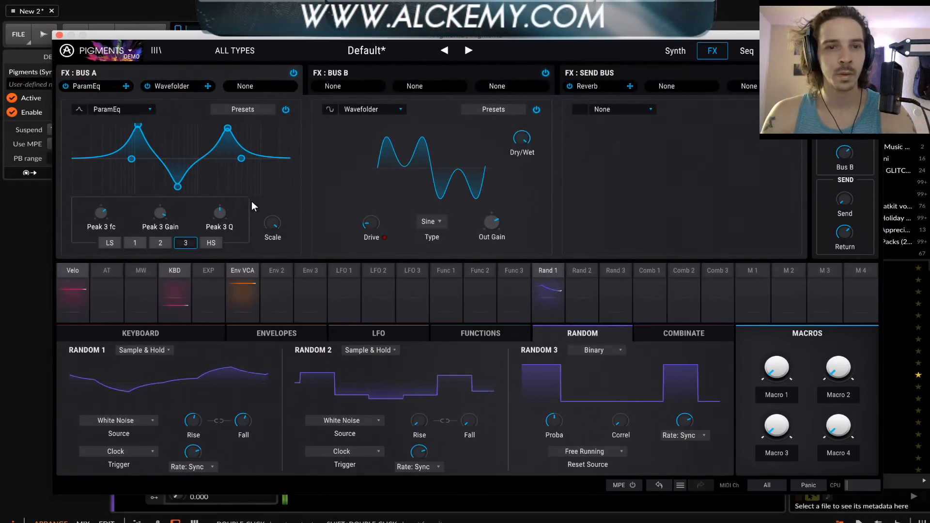
drag(274, 223, 273, 226)
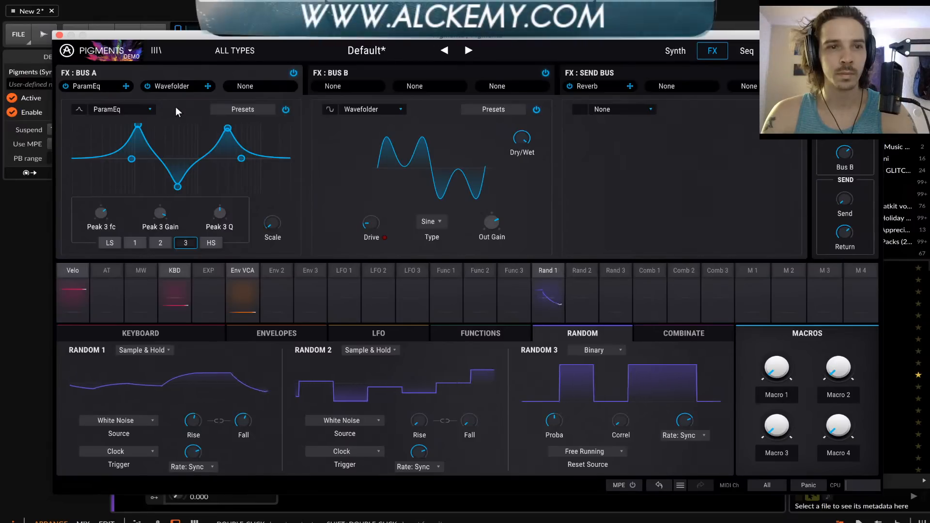
Review the ParamEq's presets and Save As dialog without saving, and look through the effect types for the empty FX 3 slot
click(245, 109)
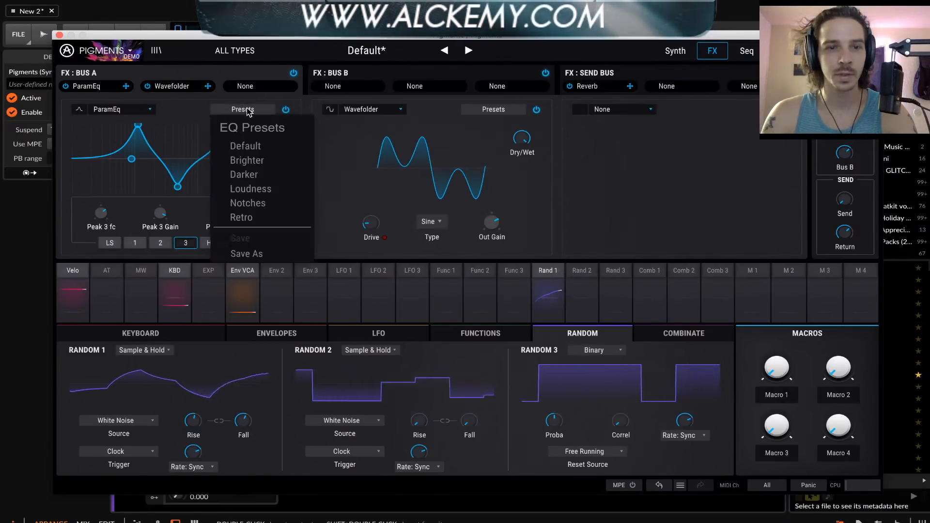
click(255, 253)
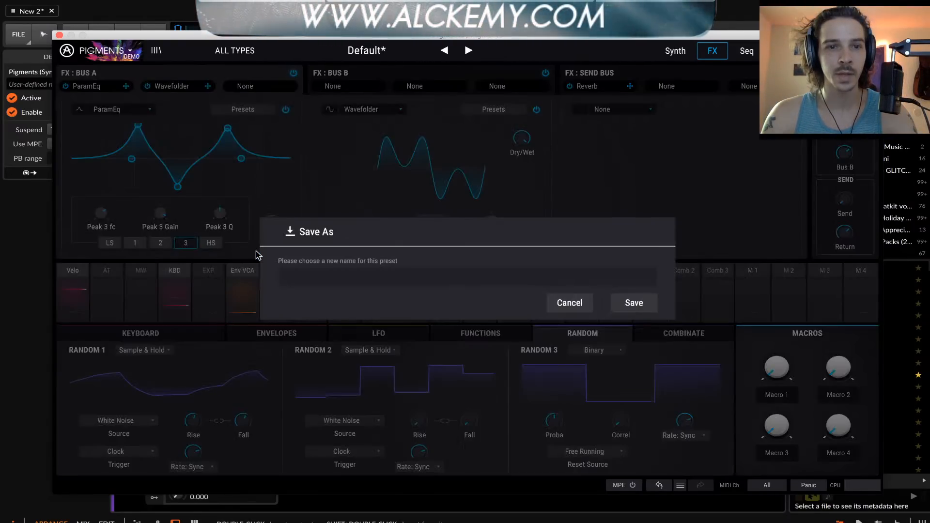
click(572, 306)
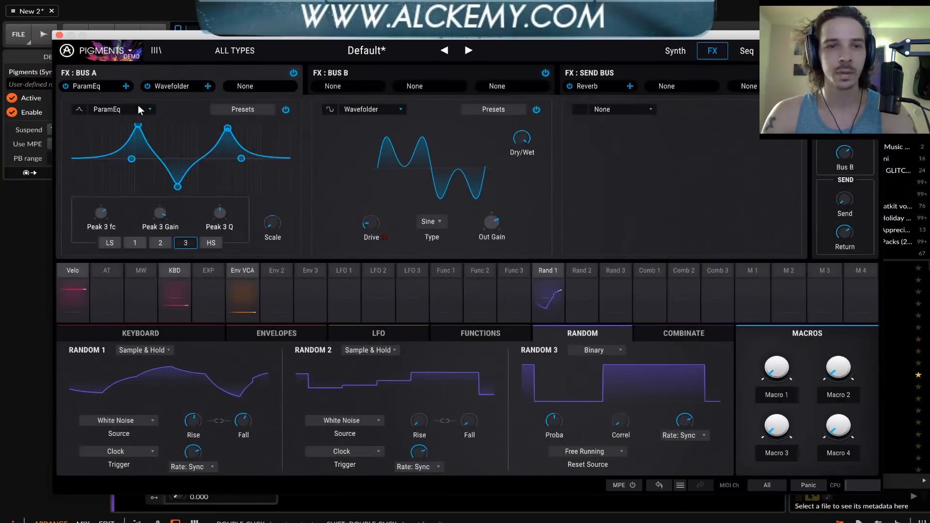
click(618, 109)
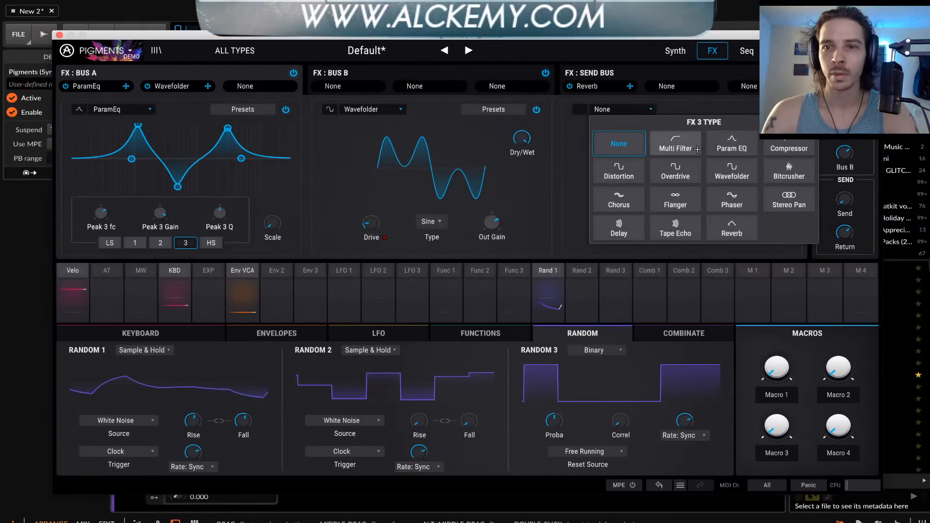
click(679, 104)
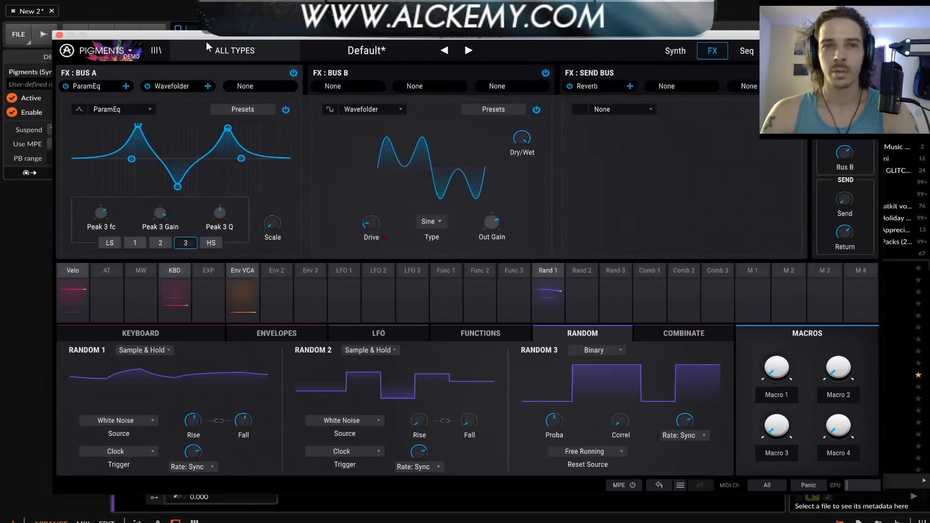
Close the plug-in window and delete the Pigments track, proceeding despite the plug-in state error
click(59, 35)
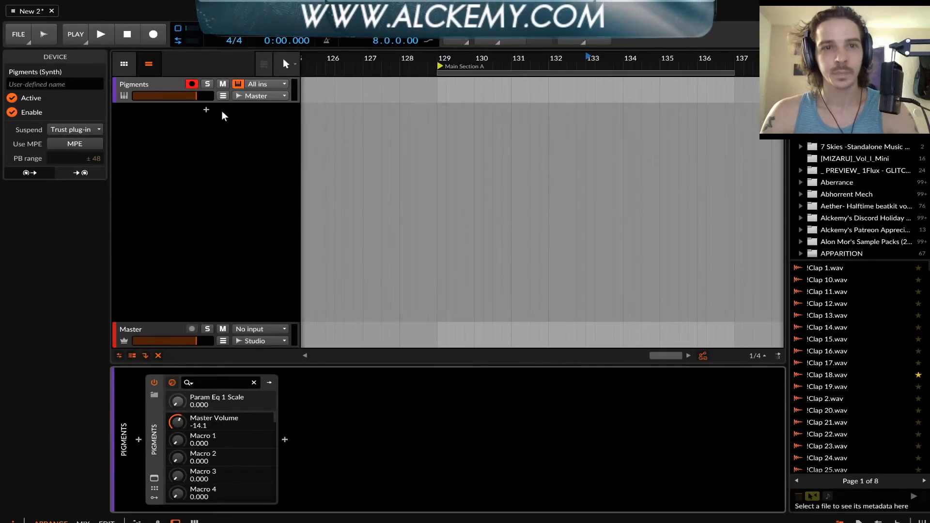
click(145, 85)
key(Delete)
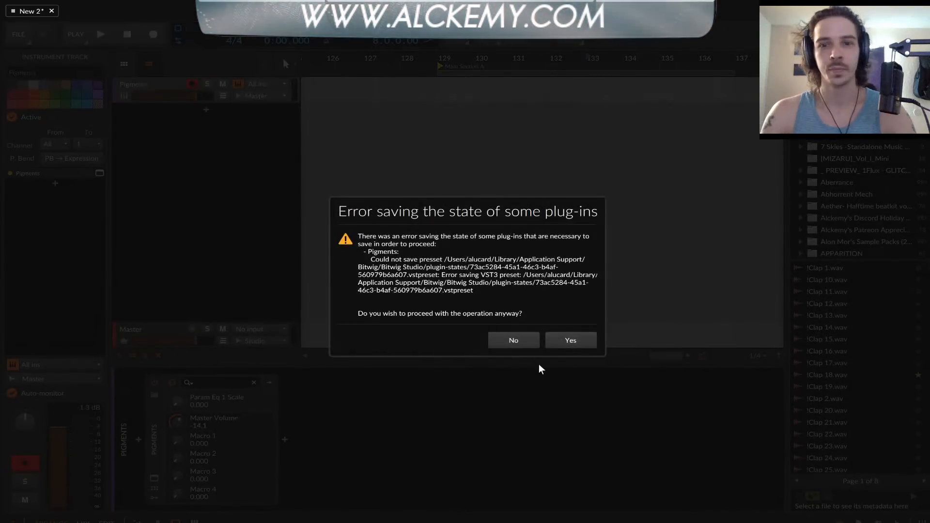
click(570, 338)
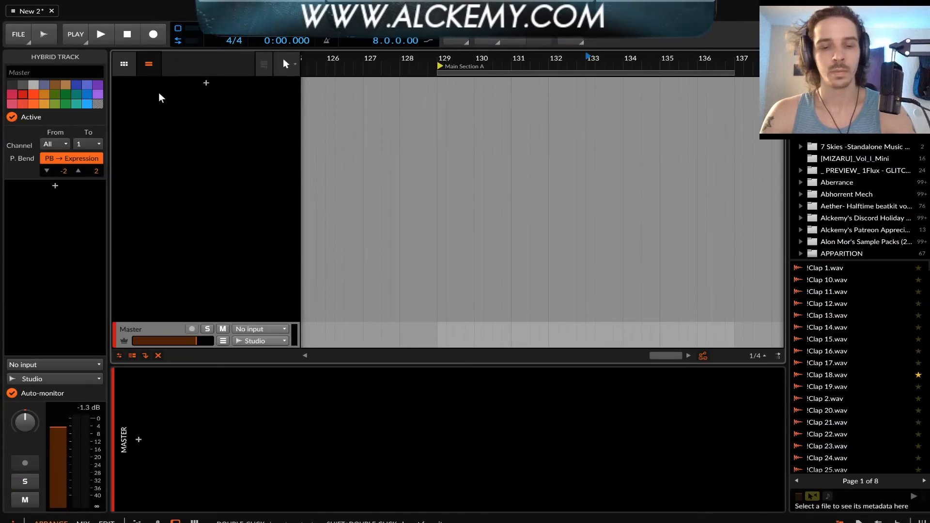
Add a new instrument track and insert the VST3 version of Pigments into its device chain
double_click(161, 98)
click(139, 439)
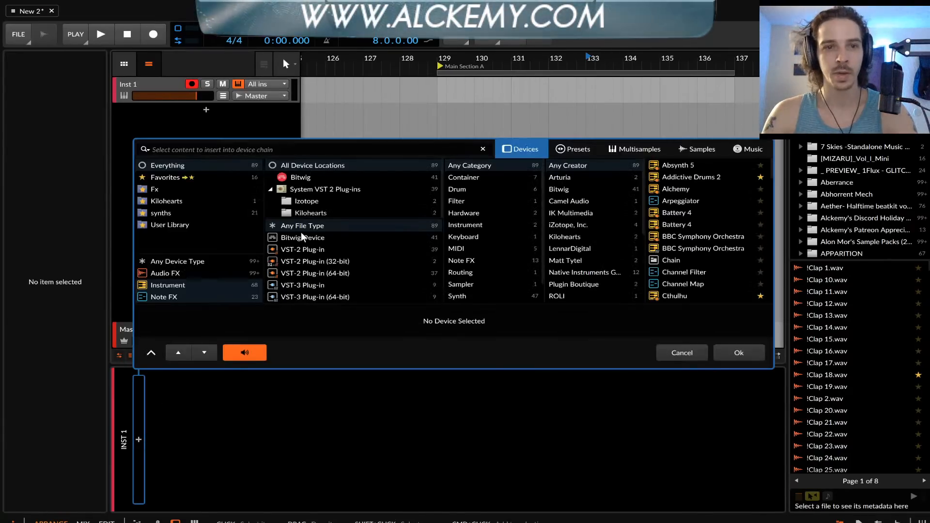
click(283, 145)
text(PIGMEN)
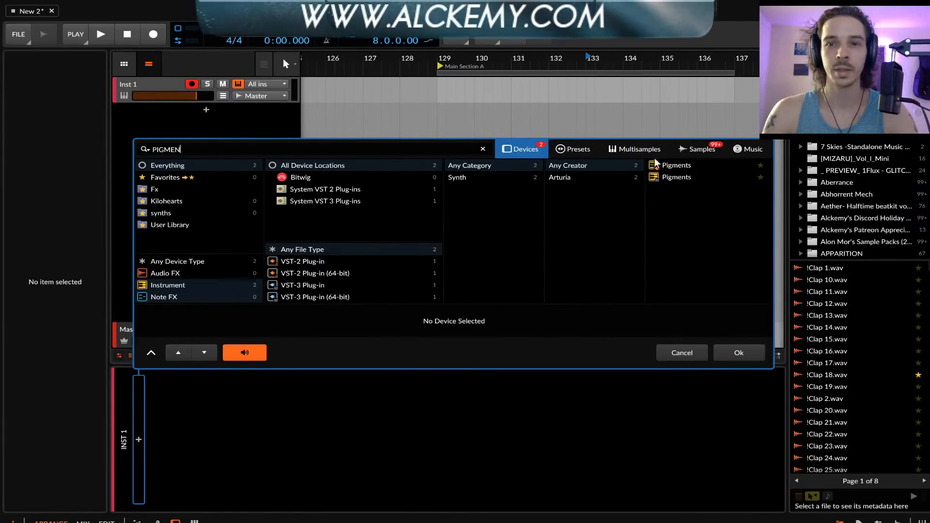
click(677, 177)
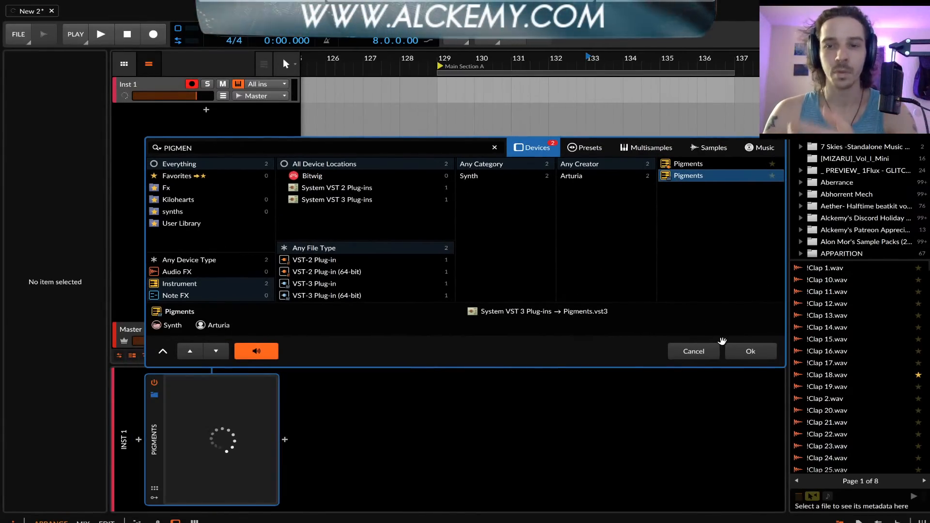
click(739, 353)
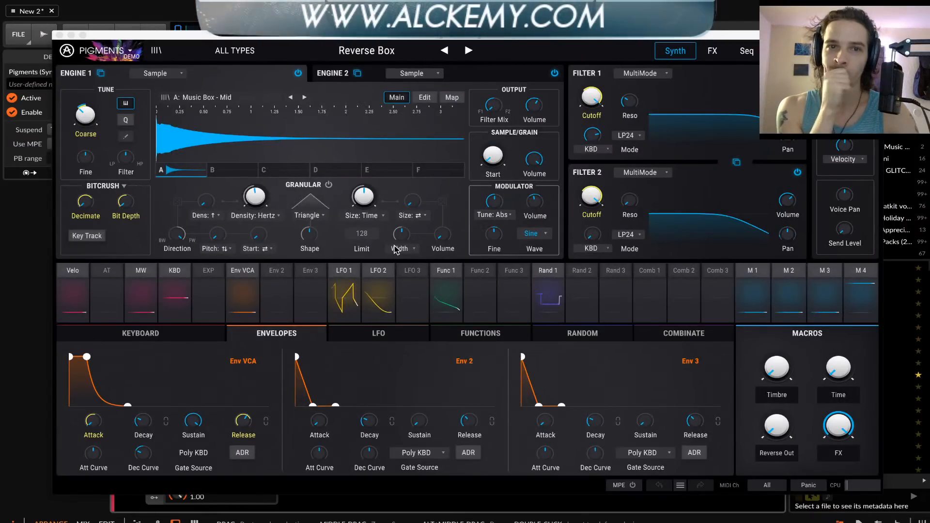
Browse the presets by type and load the Default preset from the Template category
click(314, 50)
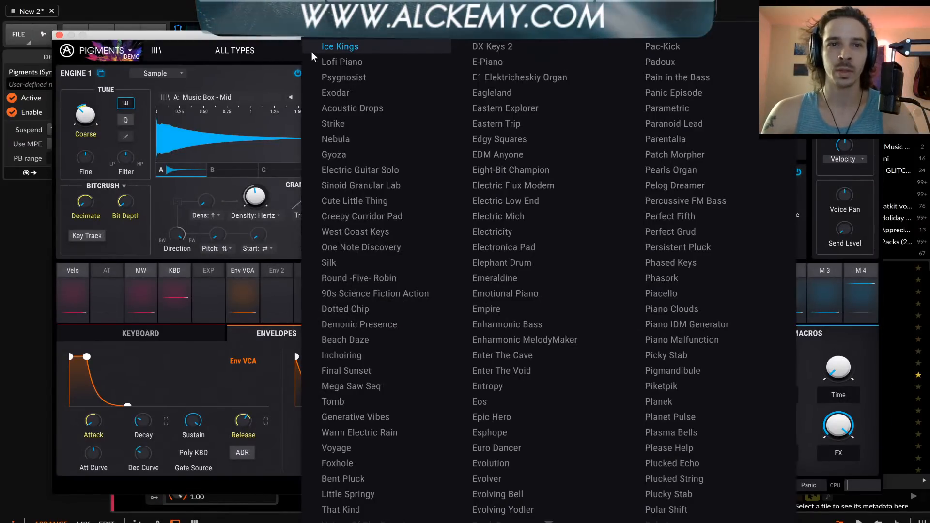
click(248, 51)
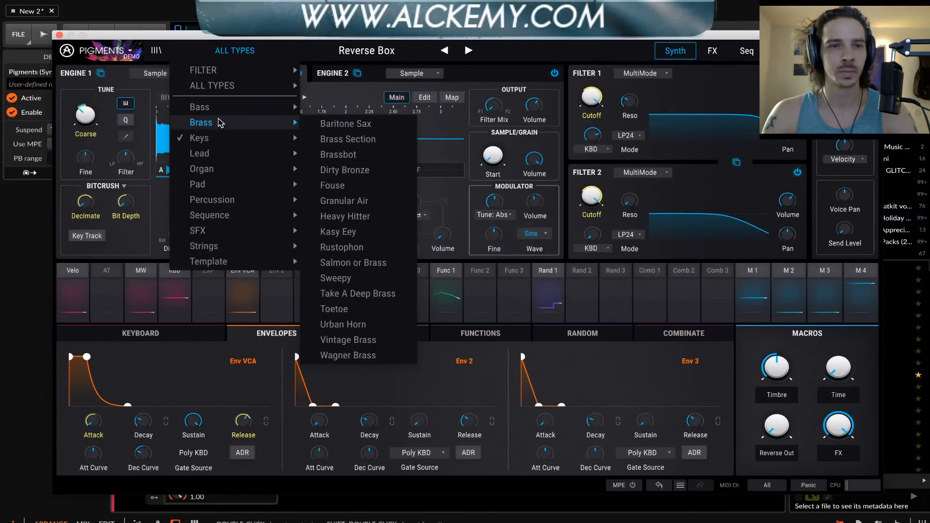
mouse_move(217, 95)
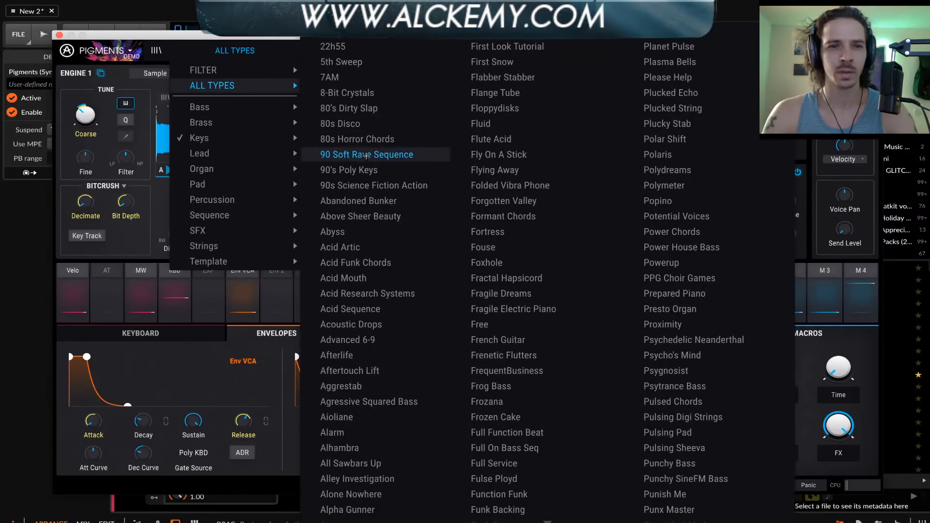
scroll(366, 155, down, 1)
mouse_move(264, 262)
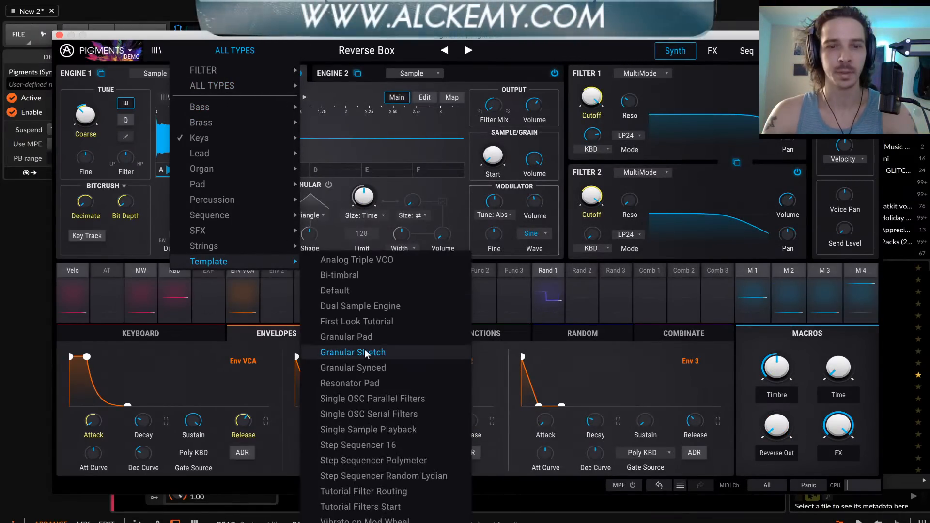
click(356, 291)
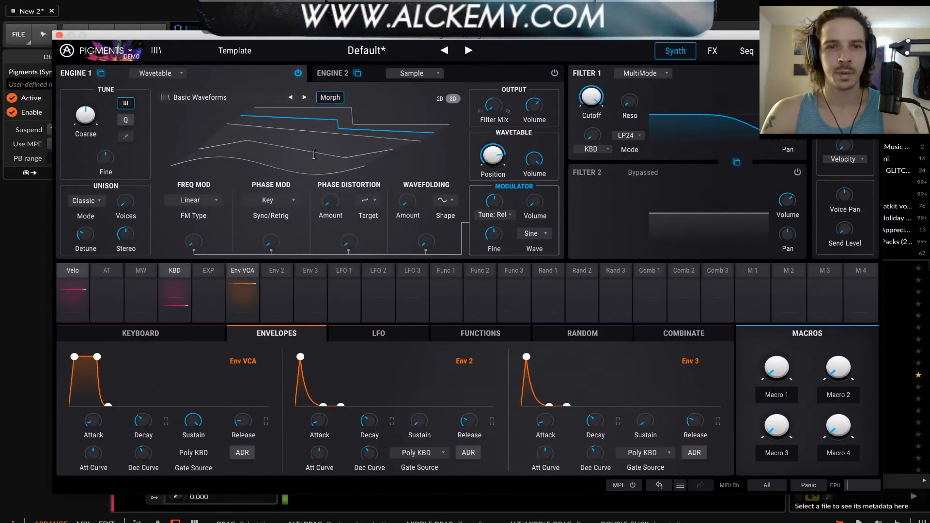
Show Engine 1's wavetable in 2D and set Filter 1 to HP24 mode with higher resonance
click(439, 98)
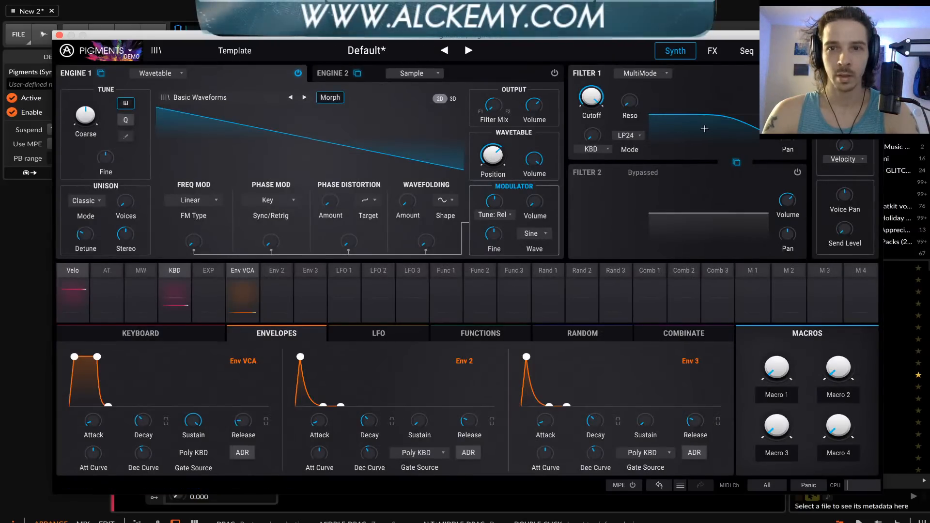
click(630, 137)
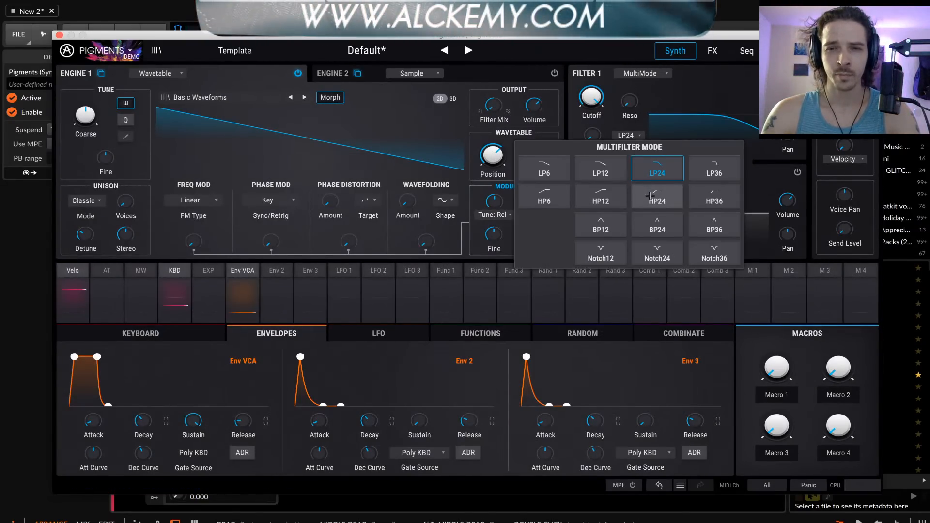
click(650, 196)
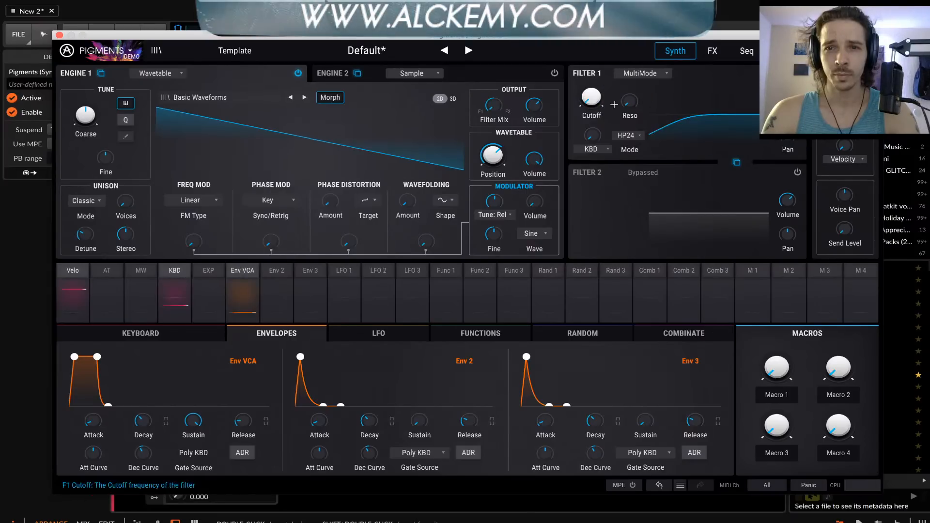
drag(630, 102, 630, 68)
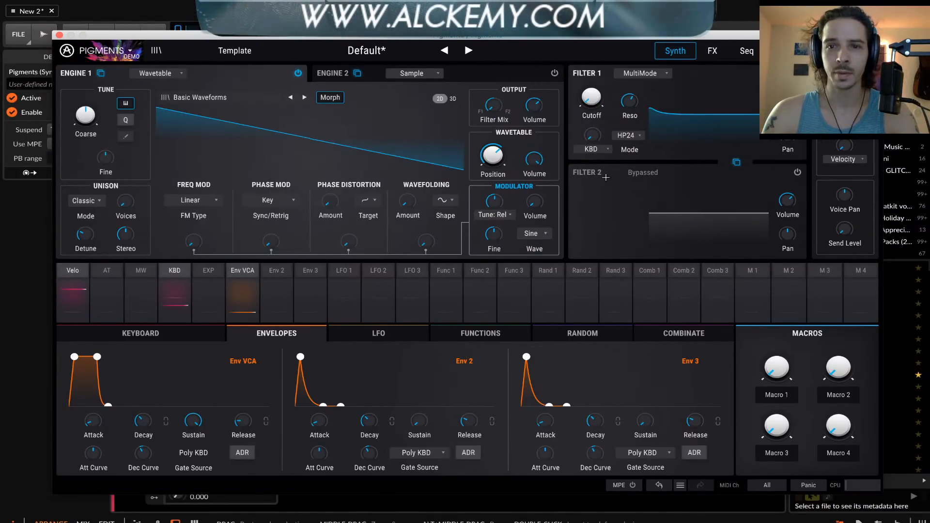
Switch on Filter 2 and check the modulation routings of Random 1
click(797, 172)
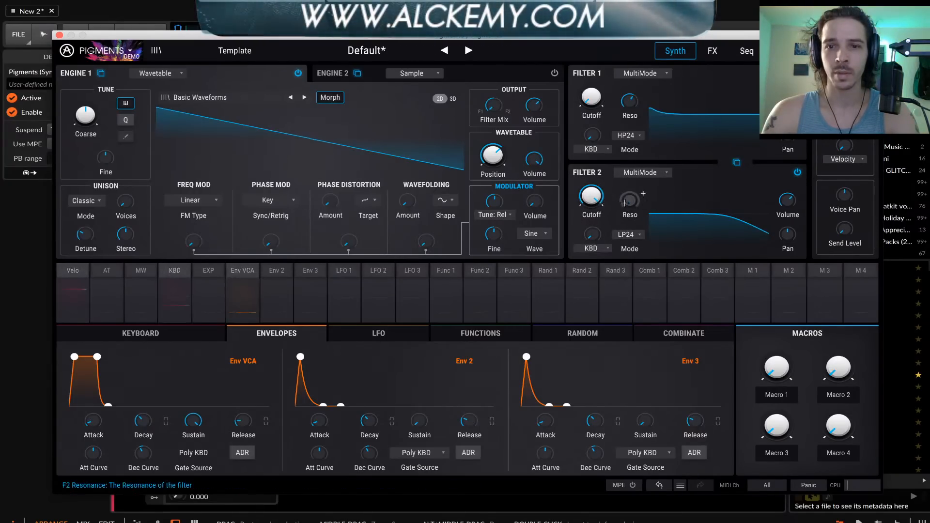
click(548, 272)
click(870, 292)
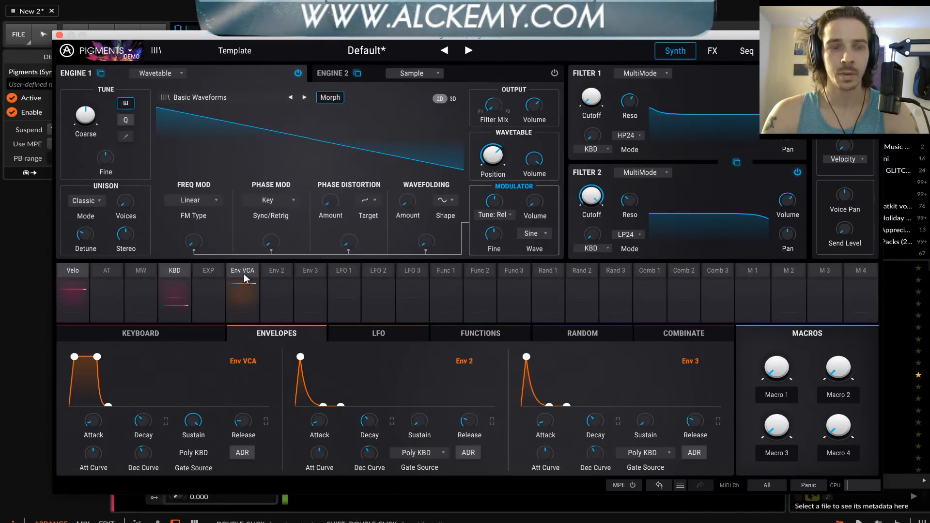
Set Random 1's type to Sample & Hold and raise its Rise and Fall times to smooth the steps
click(582, 333)
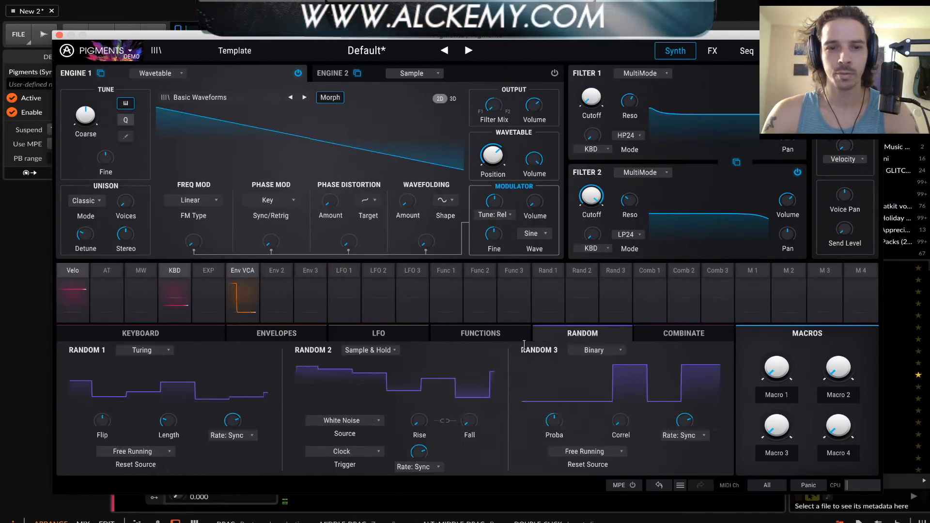
click(134, 348)
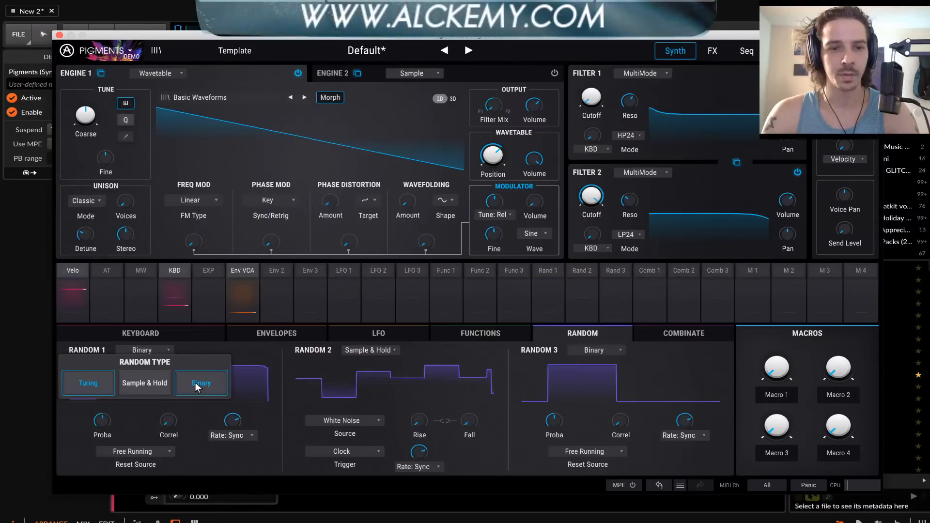
click(199, 381)
click(139, 350)
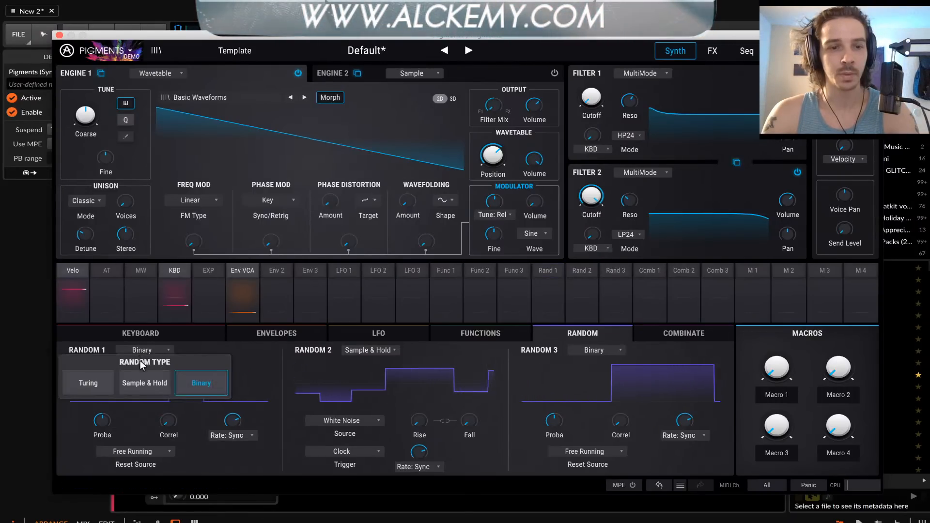
click(143, 378)
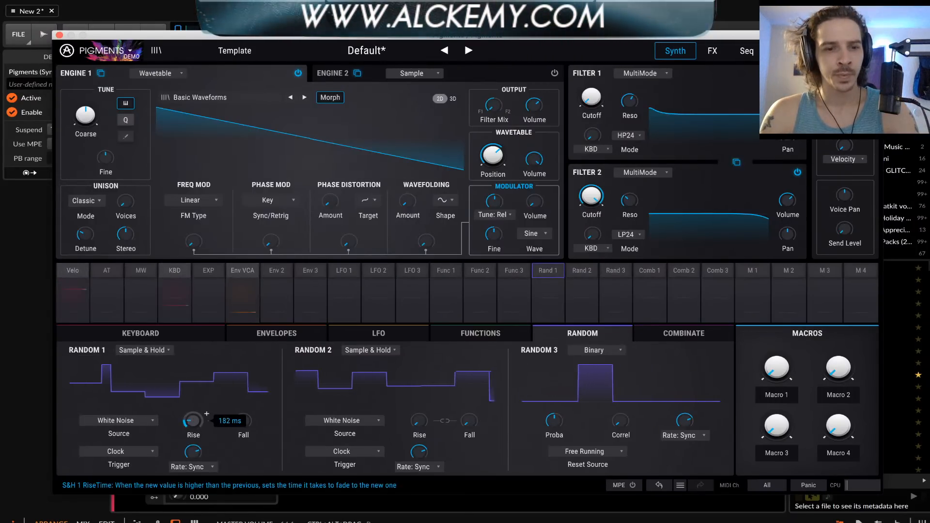
drag(192, 422, 195, 395)
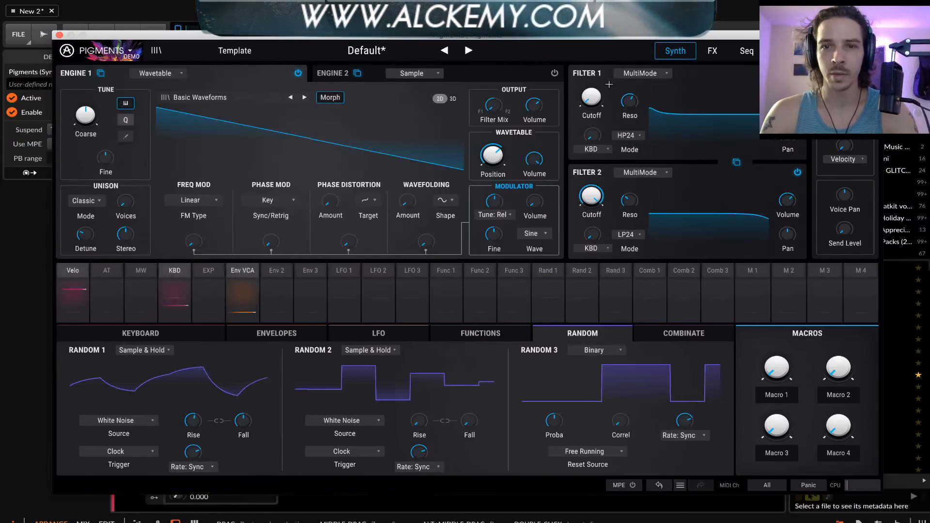
Modulate Filter 1's cutoff with Function 1 at an amount of 1.00 and check Function 2's routings
click(605, 86)
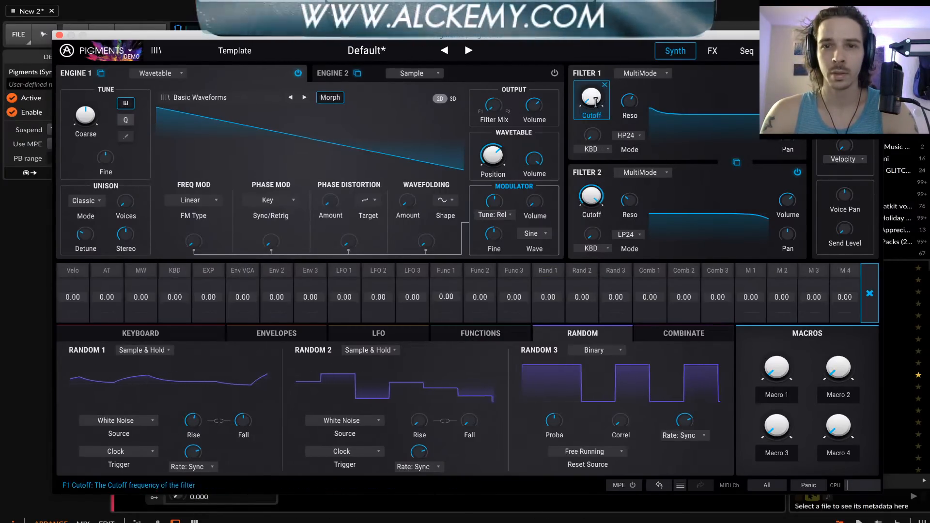
drag(446, 297, 446, 283)
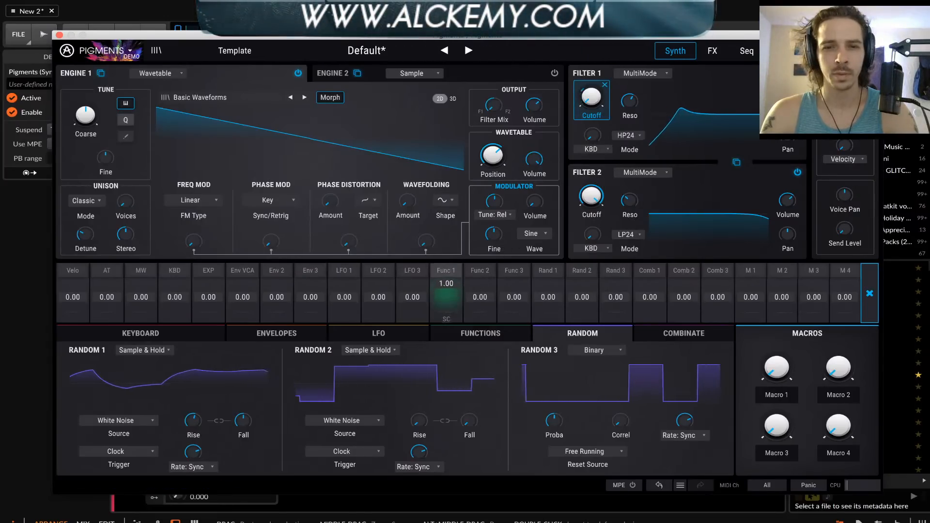
click(605, 85)
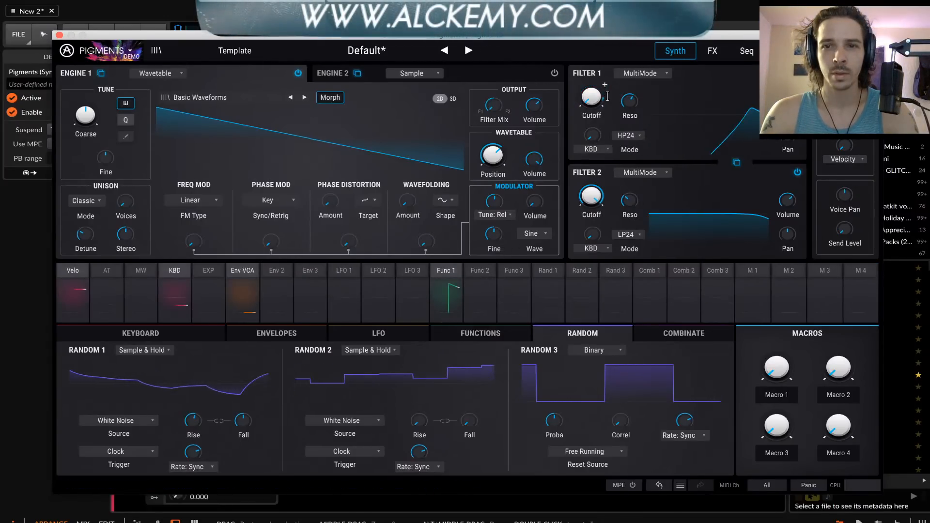
click(480, 290)
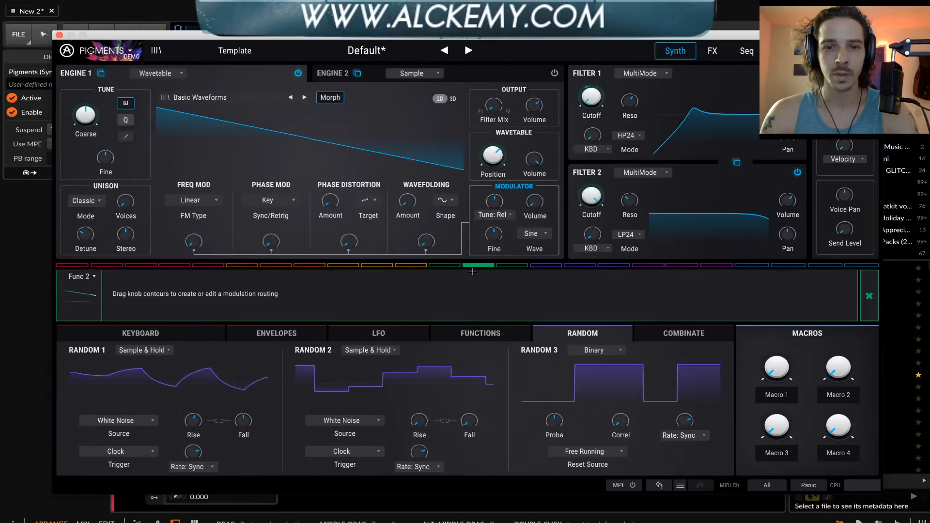
click(869, 296)
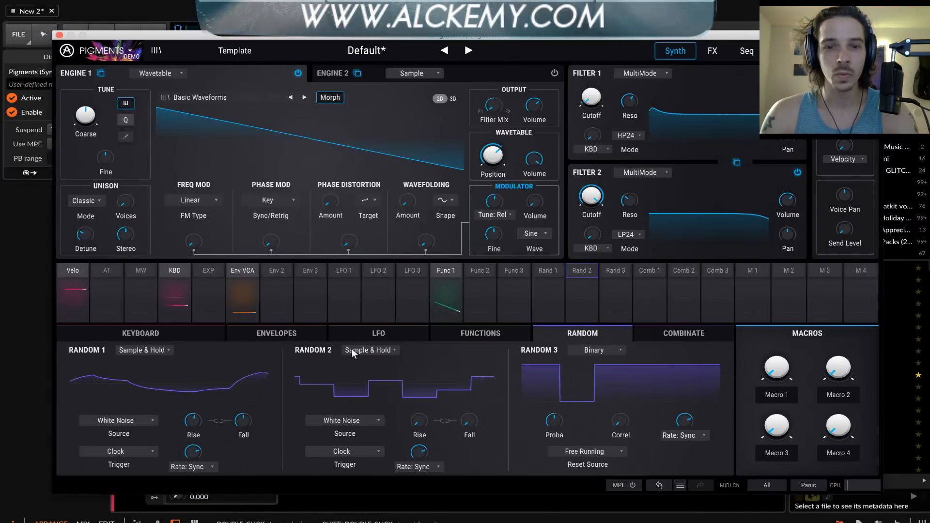
Raise Random 2's Rise and Fall times and modulate Filter 2's cutoff with Random 2 at an amount of 1.00
drag(419, 421, 419, 380)
drag(469, 421, 469, 400)
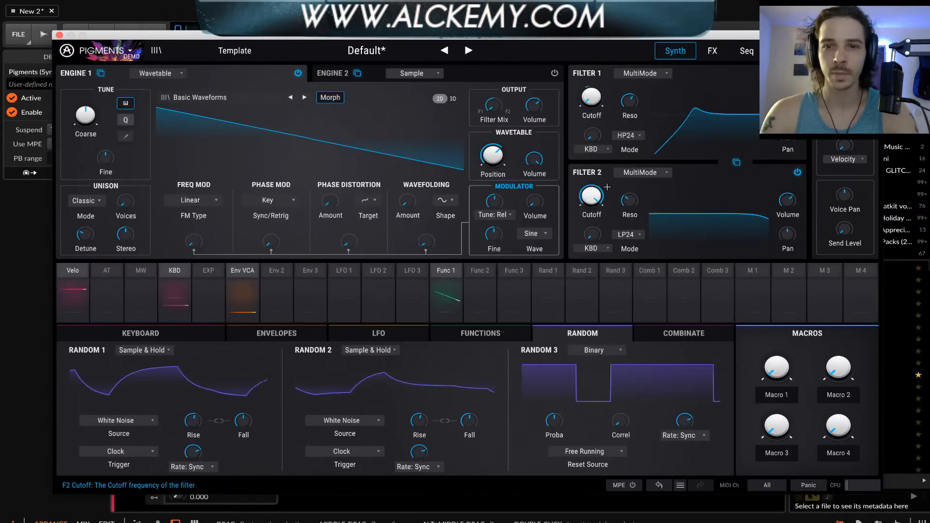
click(605, 185)
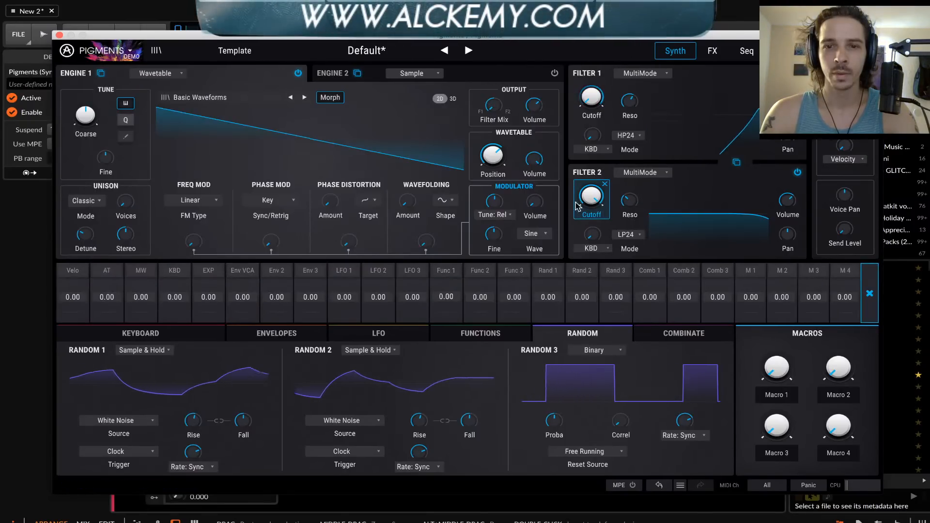
click(482, 275)
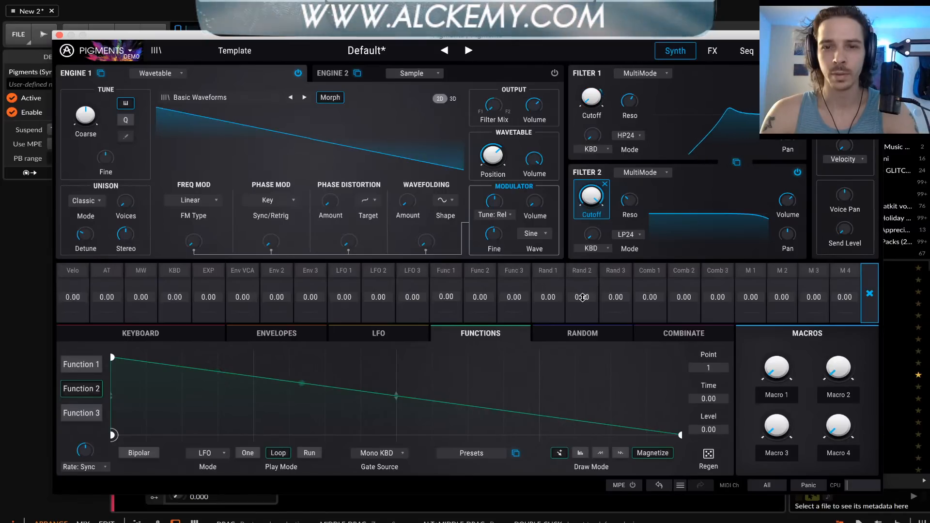
drag(582, 294, 582, 267)
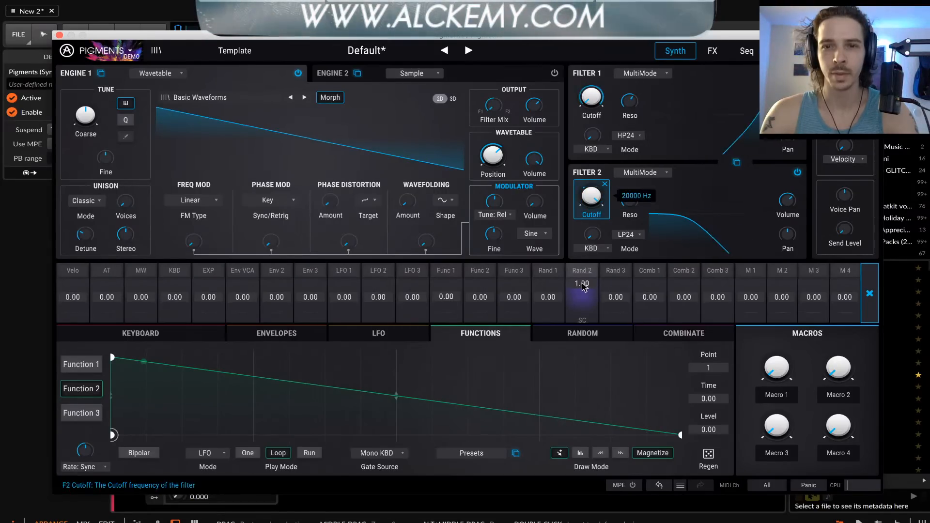
Remove Function 1's modulation from Filter 1's cutoff and route Random 1 to that cutoff at an amount of 1.00
click(602, 87)
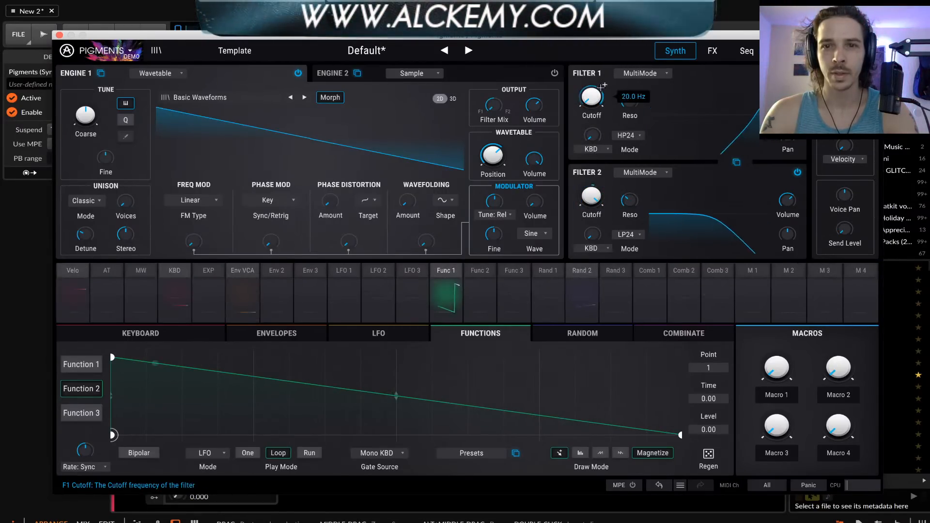
click(443, 294)
click(447, 275)
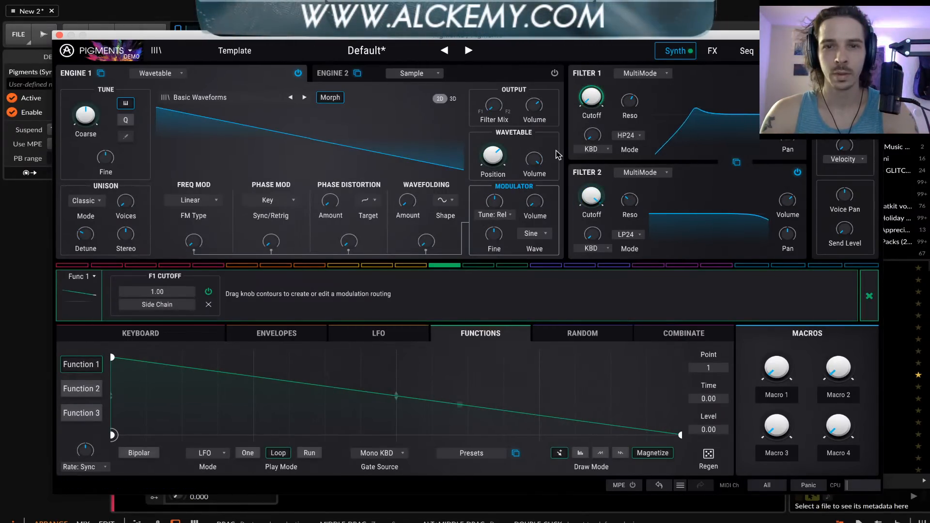
mouse_move(594, 95)
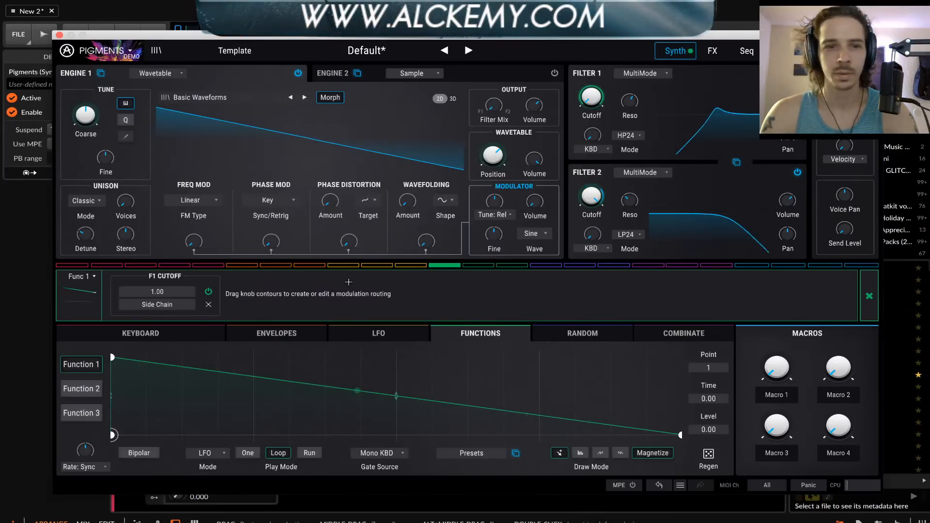
click(210, 304)
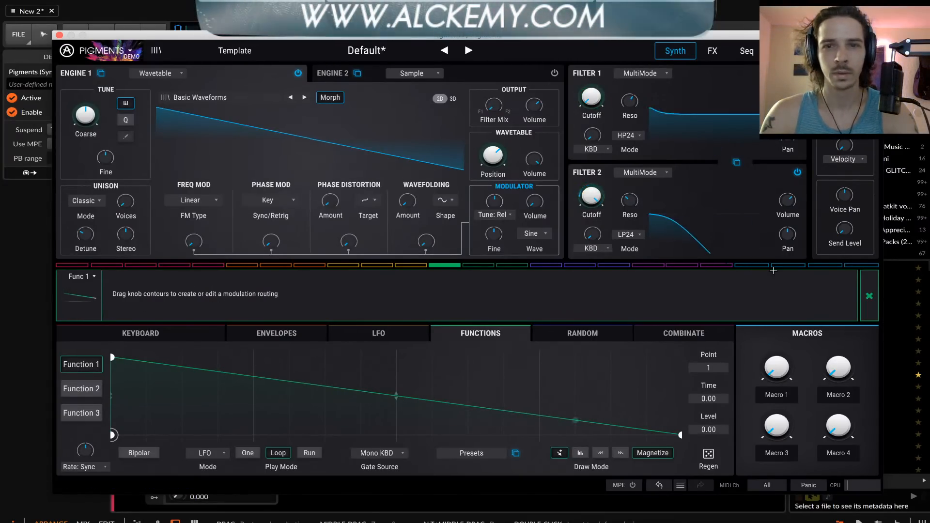
click(867, 286)
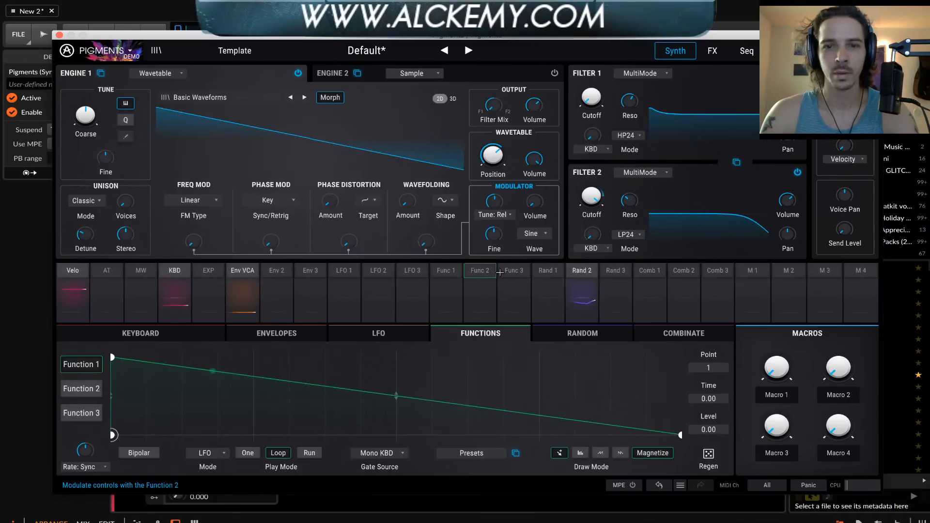
drag(548, 265, 601, 86)
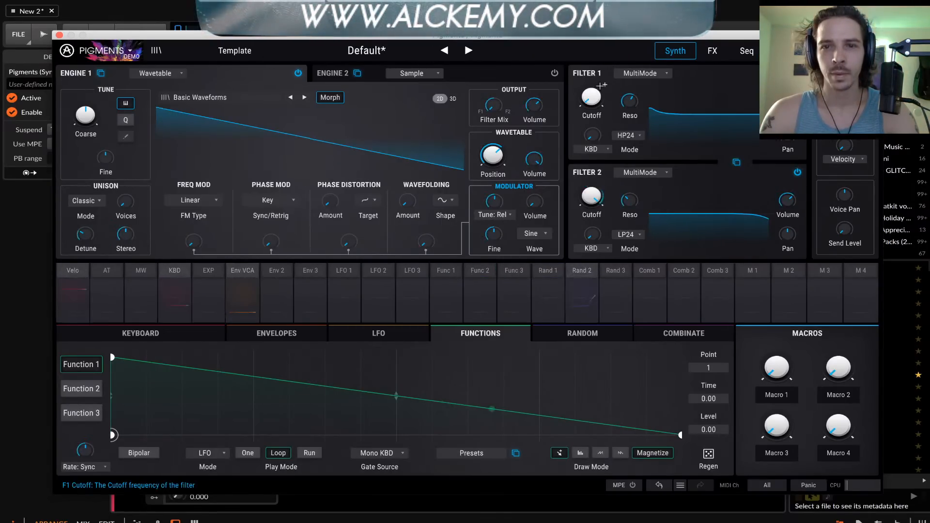
click(604, 86)
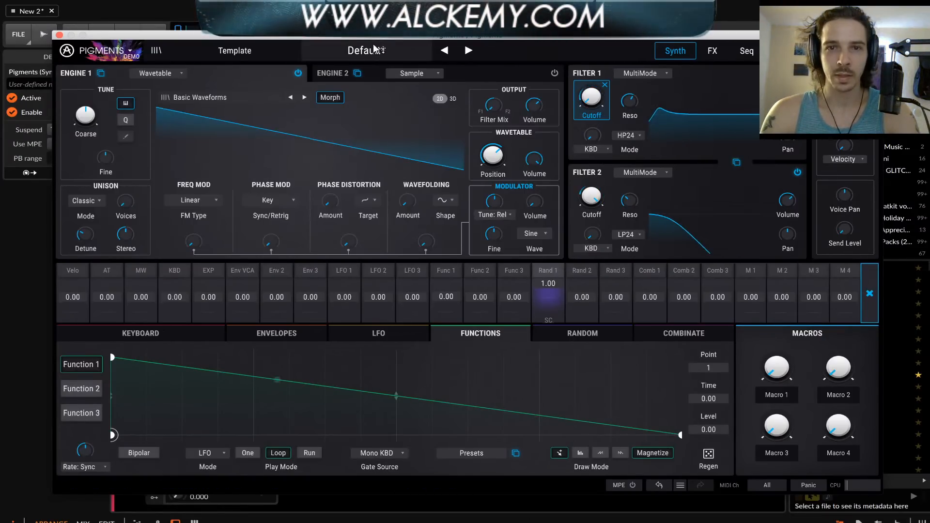
Set Engine 1's unison mode to Super and add phase distortion, raising its modulation depth and the modulator volume
click(93, 203)
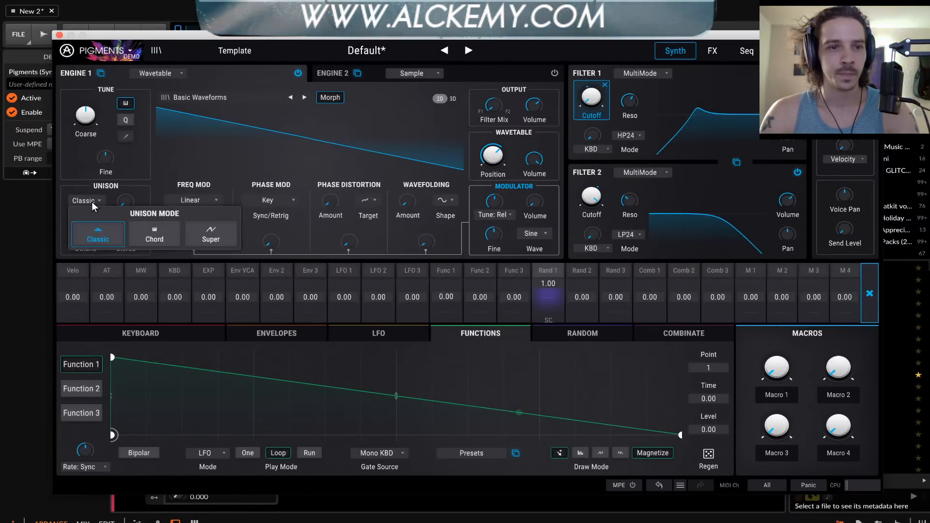
click(197, 238)
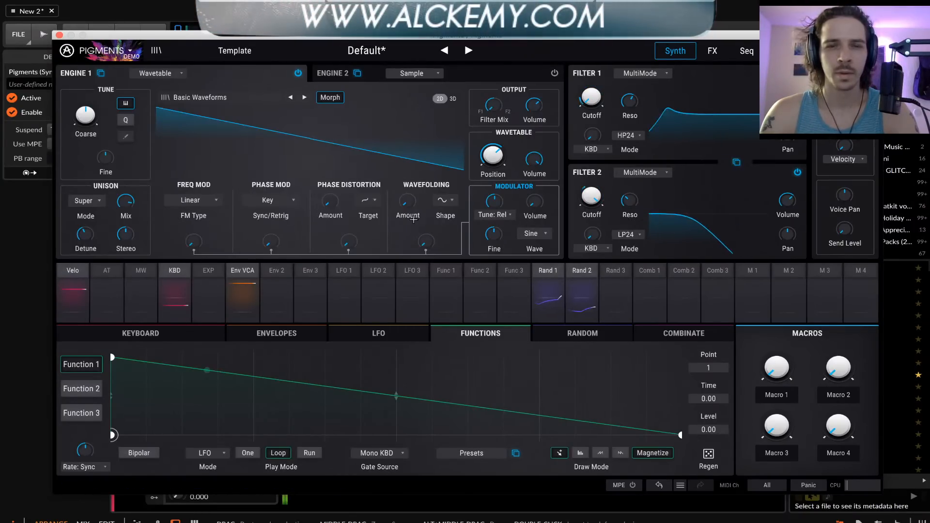
drag(408, 202, 408, 223)
drag(331, 201, 329, 192)
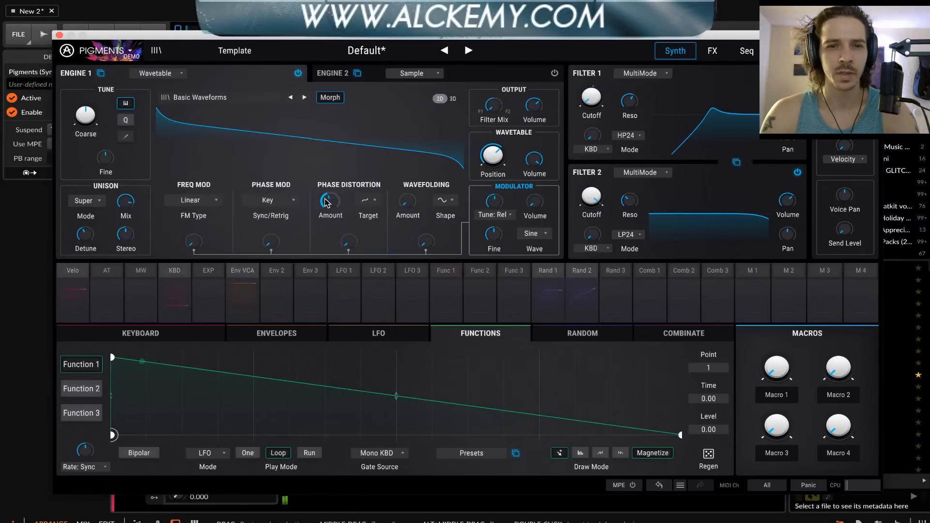
drag(348, 241, 348, 226)
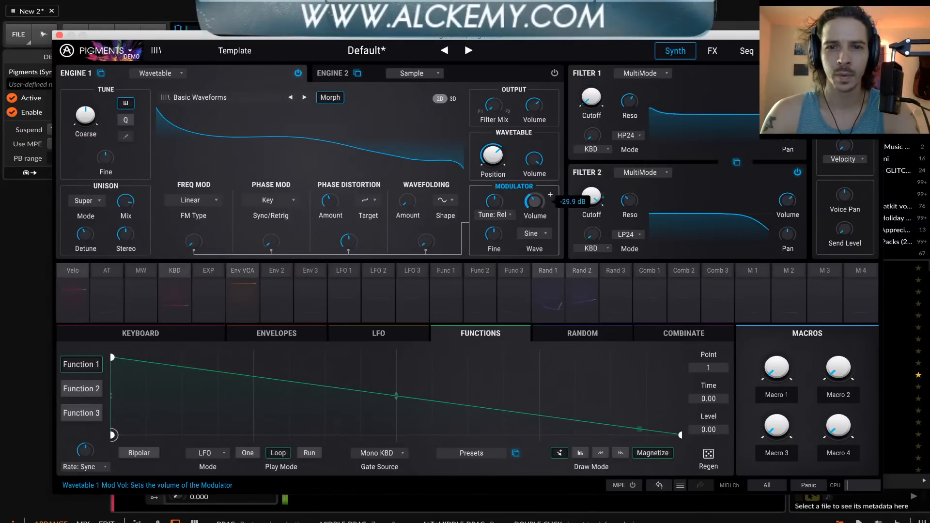
drag(535, 201, 535, 201)
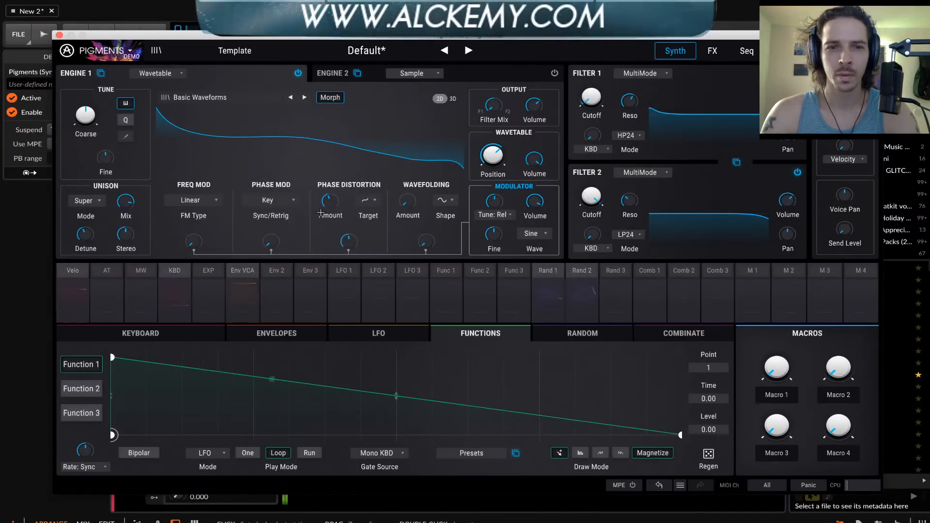
Raise Engine 1's phase modulation amount and set the FM type to Exponential with a small frequency modulation amount
drag(270, 240, 271, 235)
drag(195, 241, 196, 241)
click(200, 201)
click(222, 230)
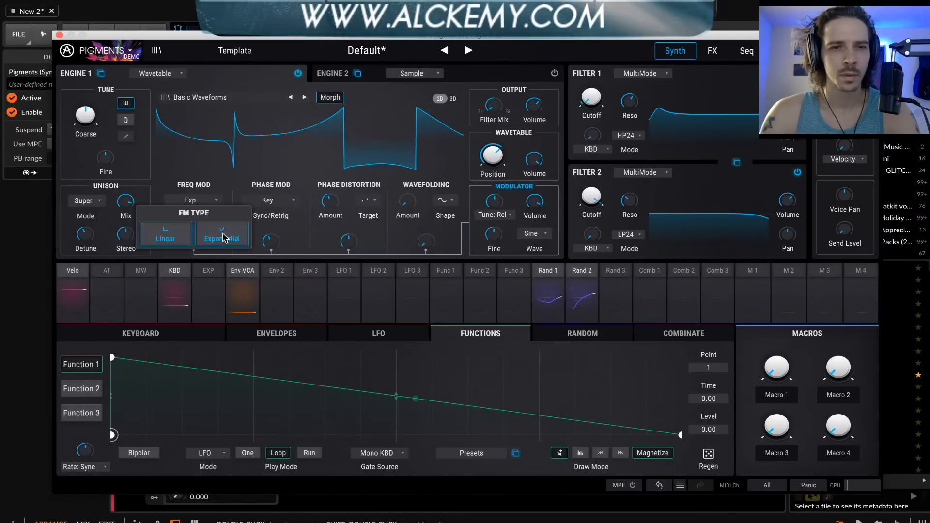
drag(194, 240, 194, 241)
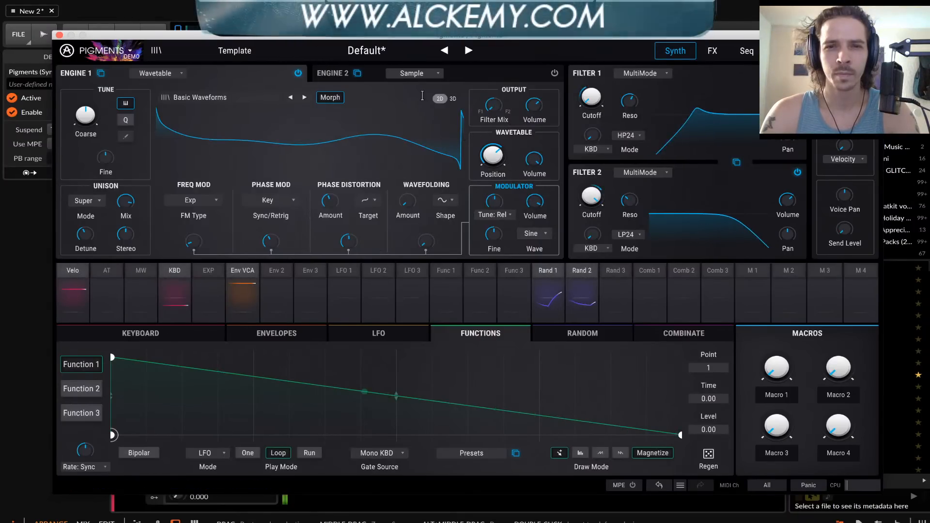
Lower Filter 1's resonance
drag(635, 100, 635, 96)
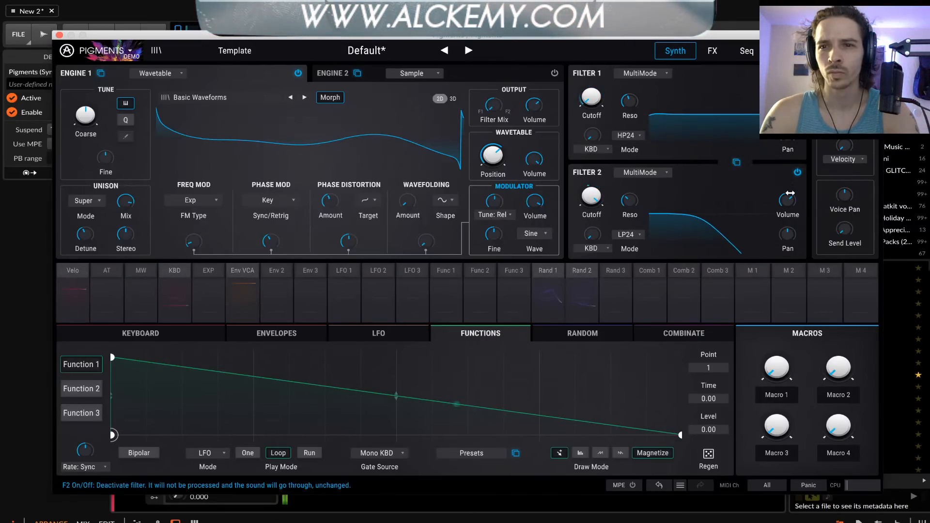
Raise Filter 2's volume, and with rise and fall linked, shorten the rise times of Random 2 and Random 1, the latter to about 696 ms
drag(788, 200, 788, 193)
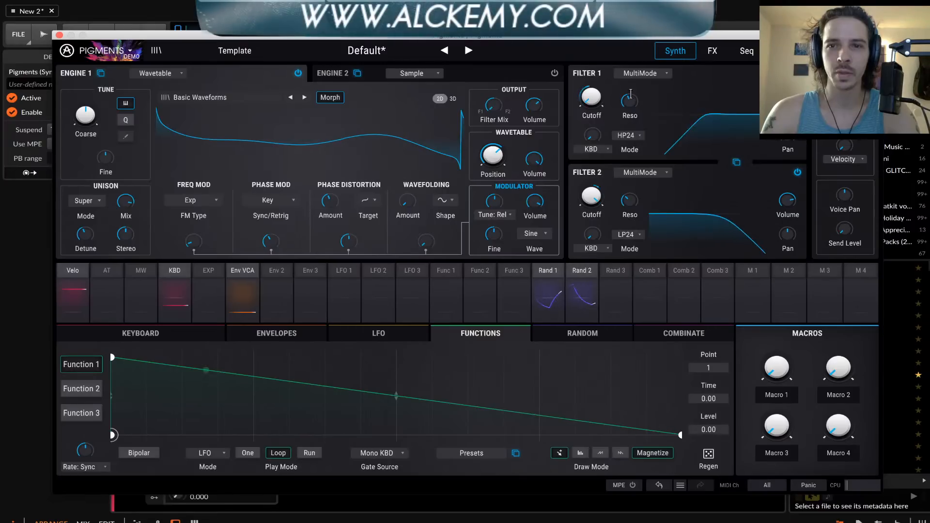
click(582, 291)
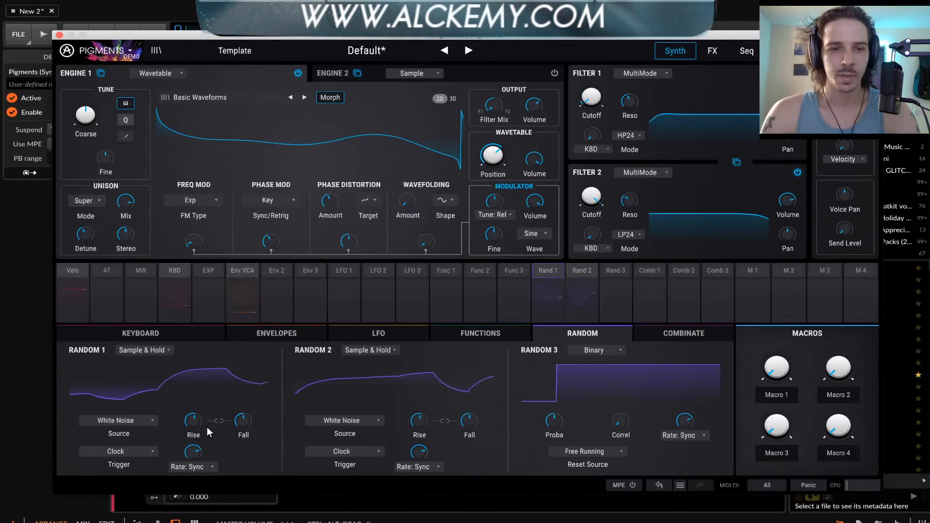
click(145, 417)
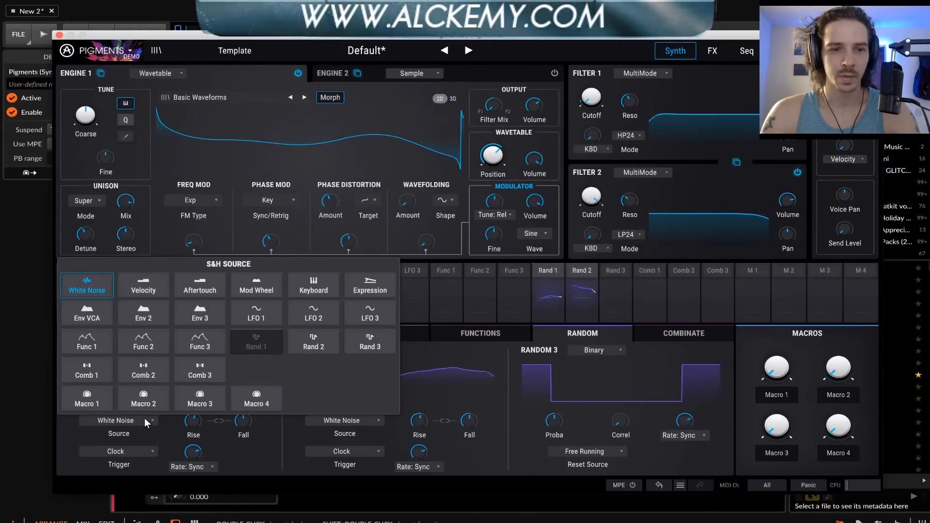
click(145, 418)
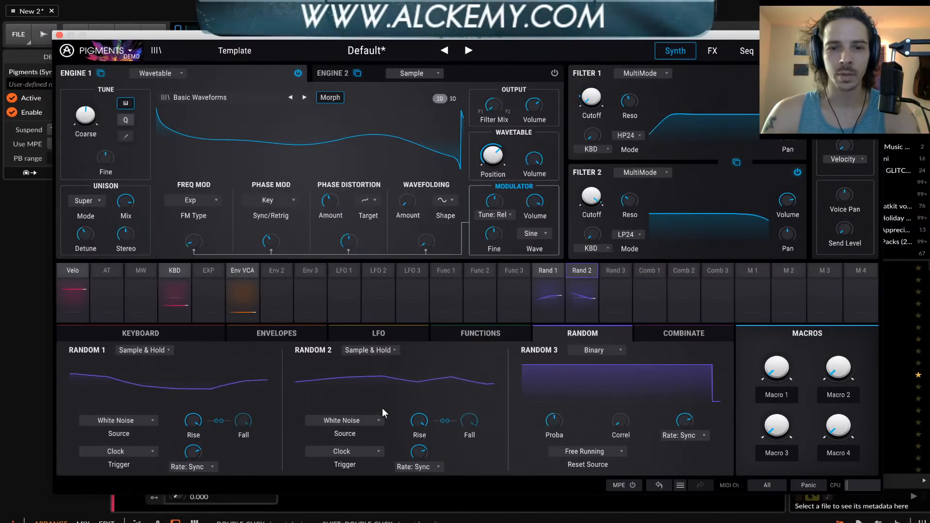
drag(415, 418, 415, 448)
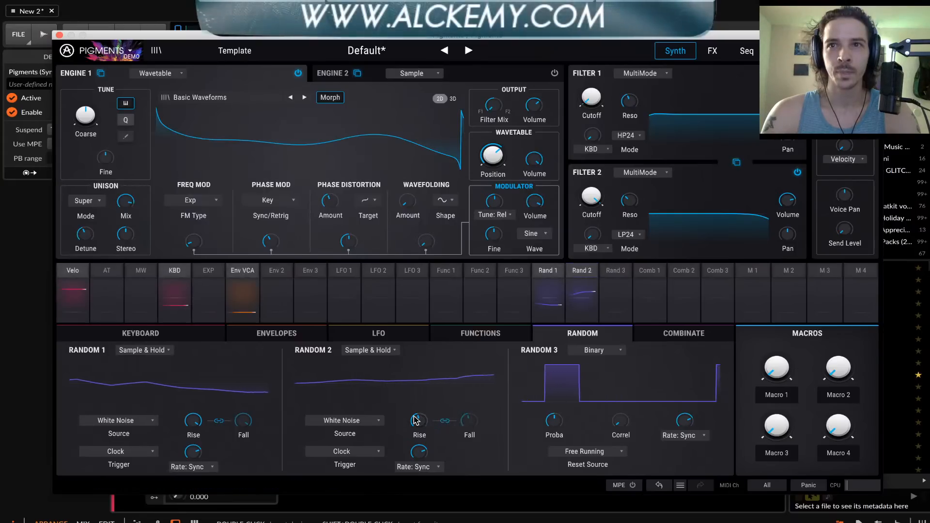
drag(193, 421, 193, 450)
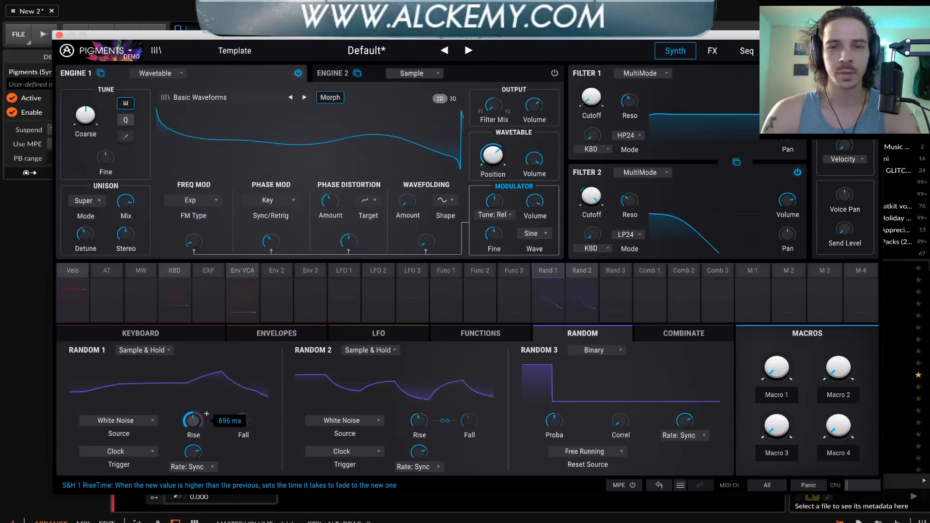
Change Filter 2 and Filter 1 to the Surgeon type and set Filter 1's mode to HP
click(630, 173)
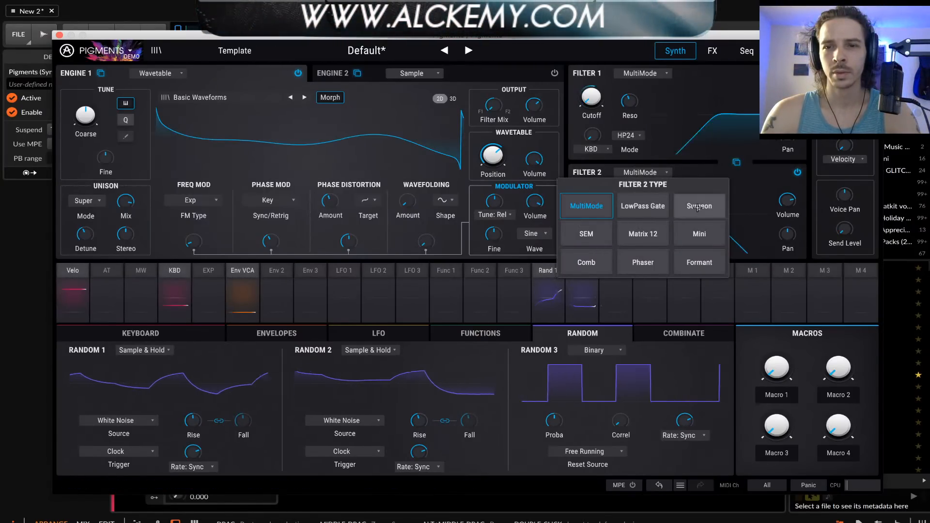
click(698, 207)
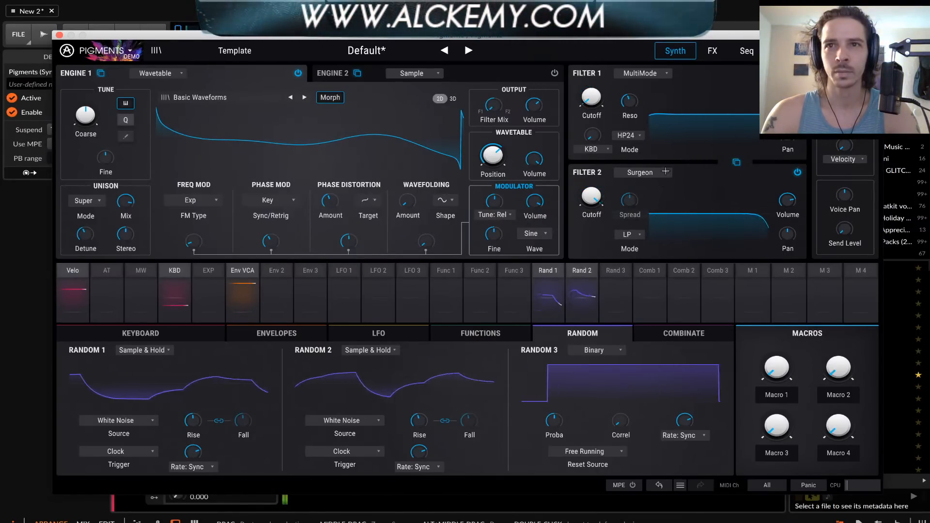
click(639, 73)
click(698, 107)
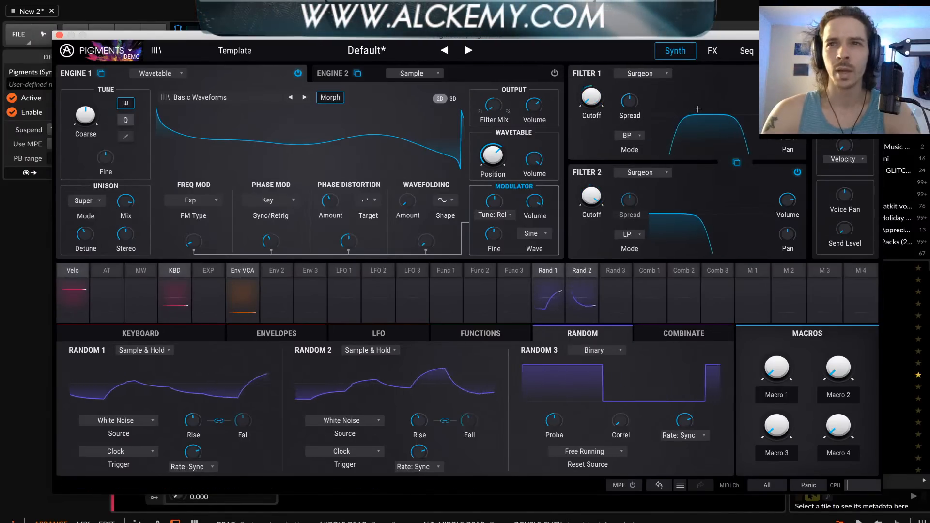
click(629, 135)
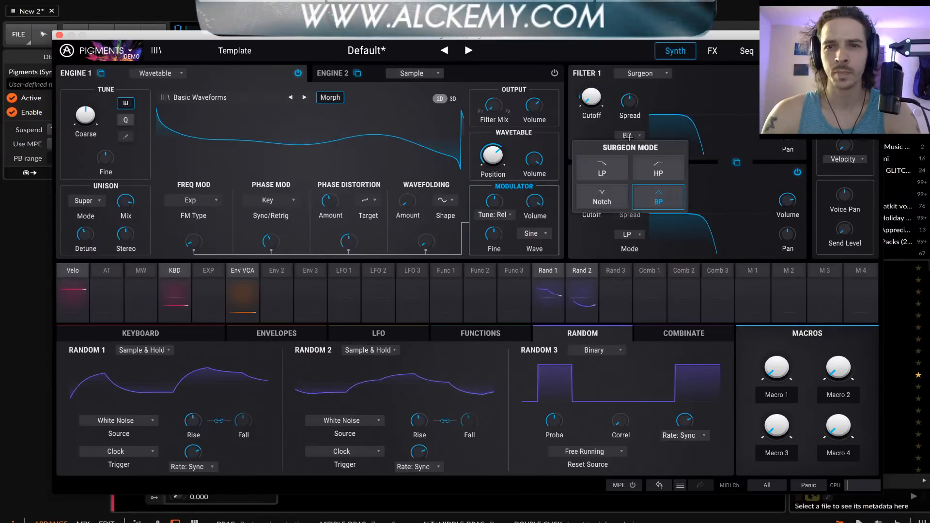
click(657, 167)
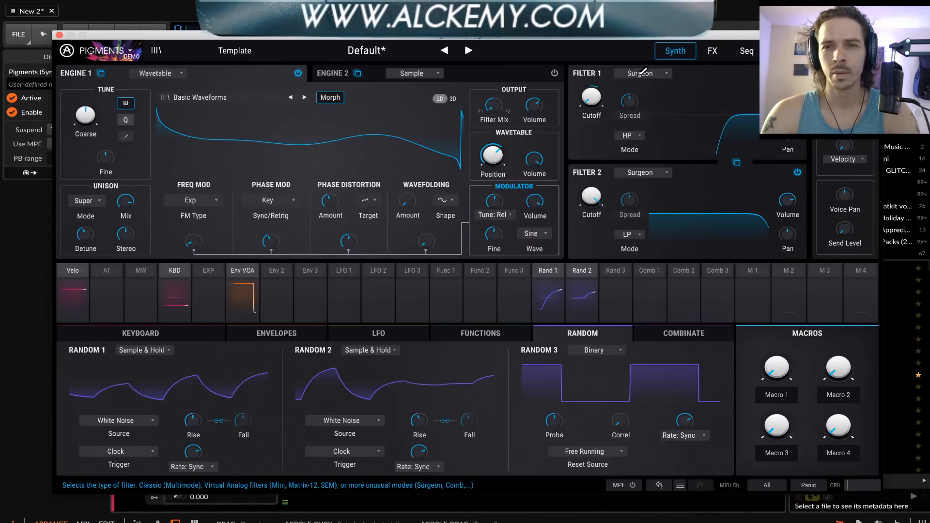
Try the SEM type on Filter 1 and return it to Surgeon
click(643, 73)
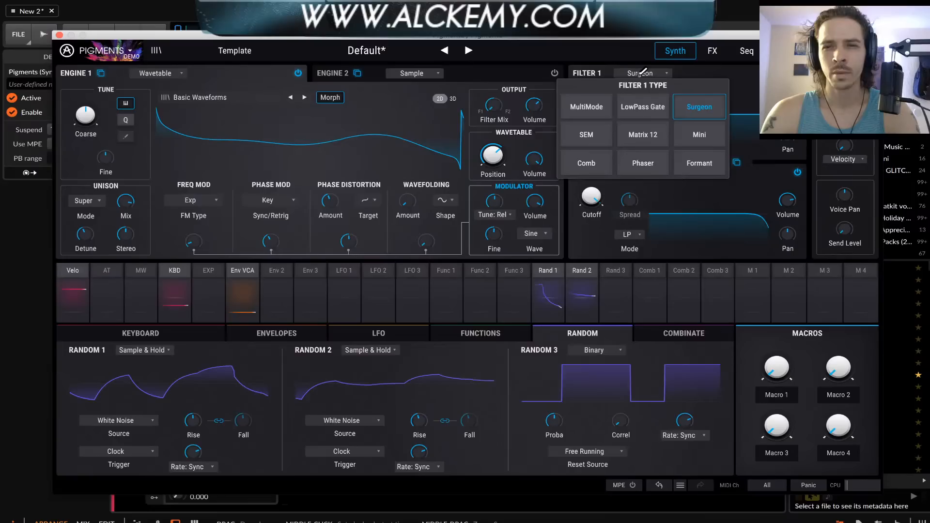
click(595, 133)
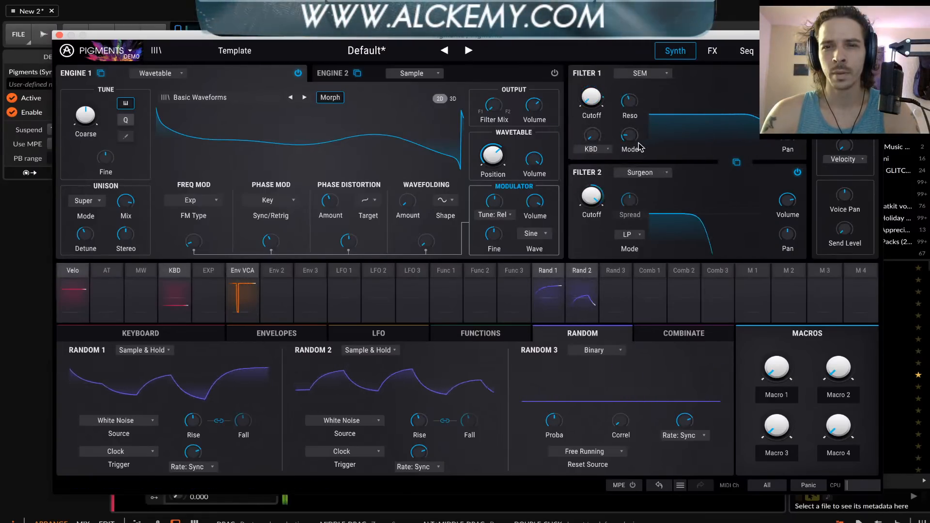
click(645, 74)
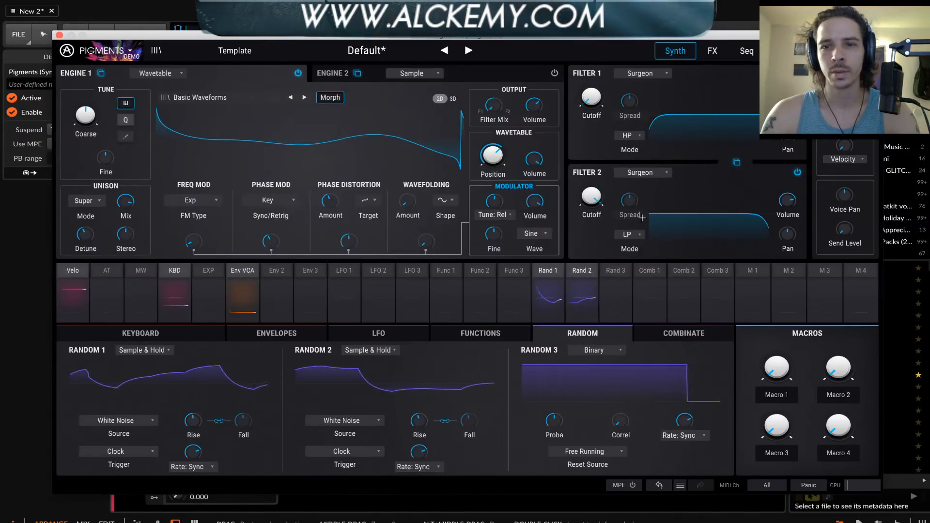
Try the SEM type on Filter 2, morphing its mode, and return the filter to Surgeon
click(641, 173)
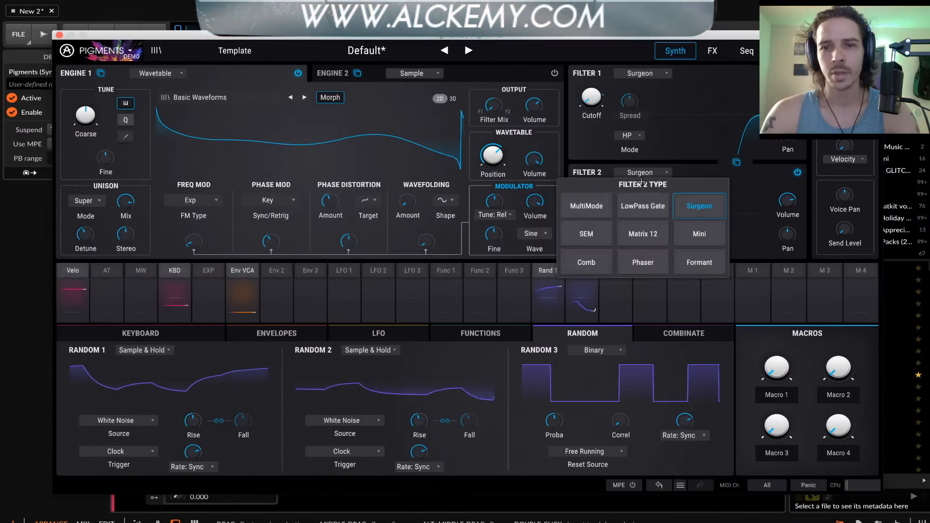
click(592, 240)
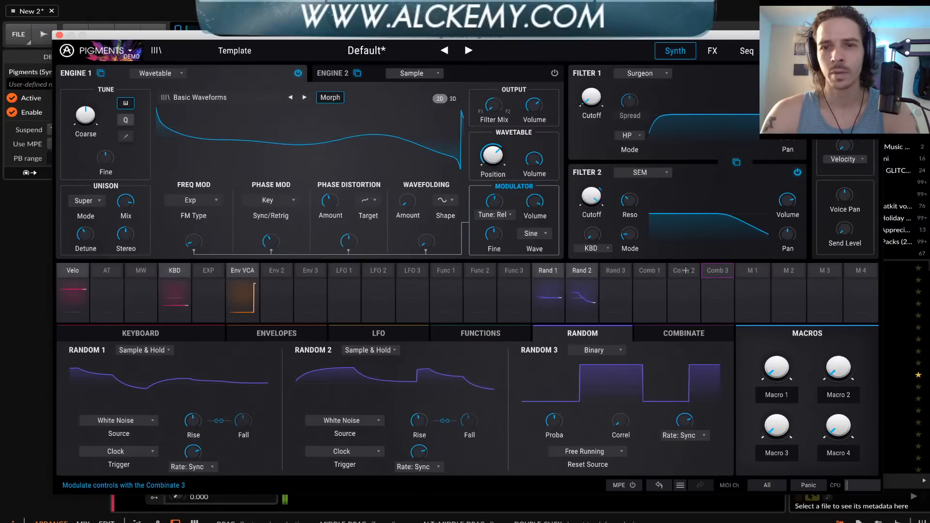
drag(629, 234, 630, 286)
mouse_move(626, 239)
drag(630, 234, 630, 271)
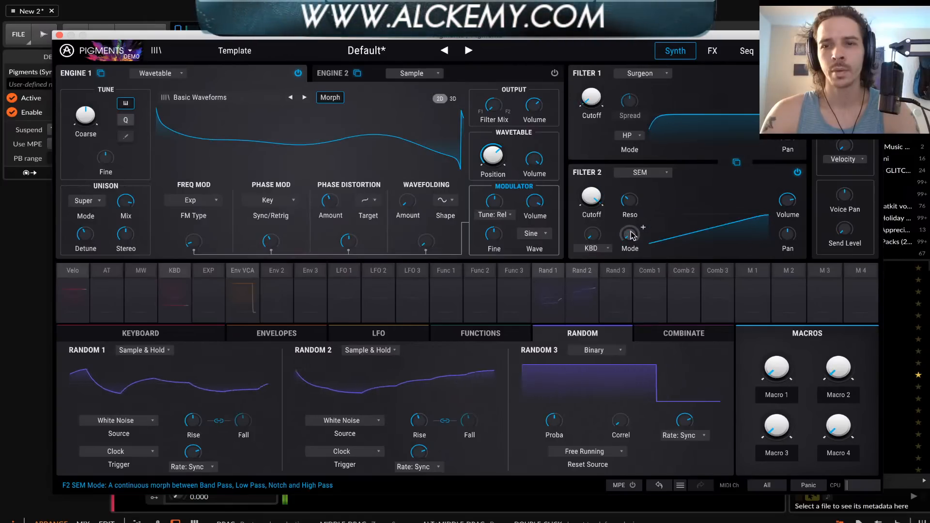
click(640, 172)
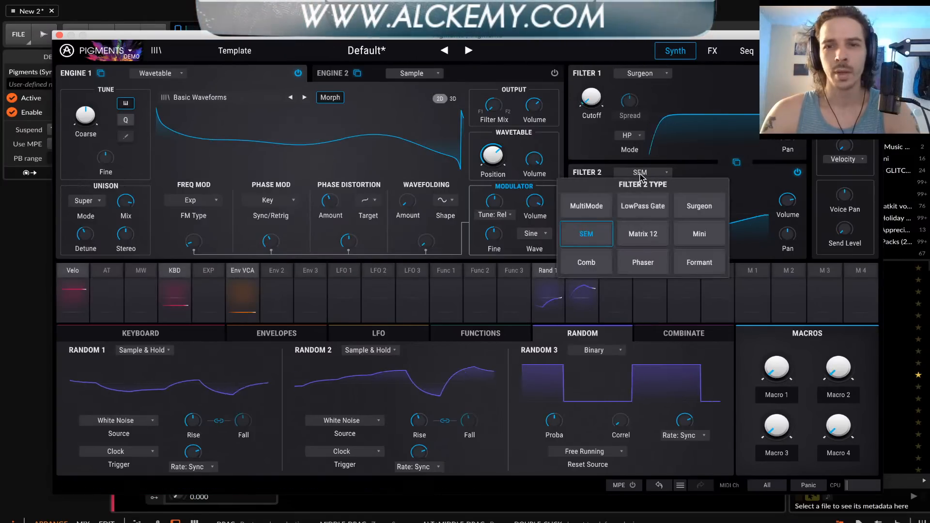
click(695, 207)
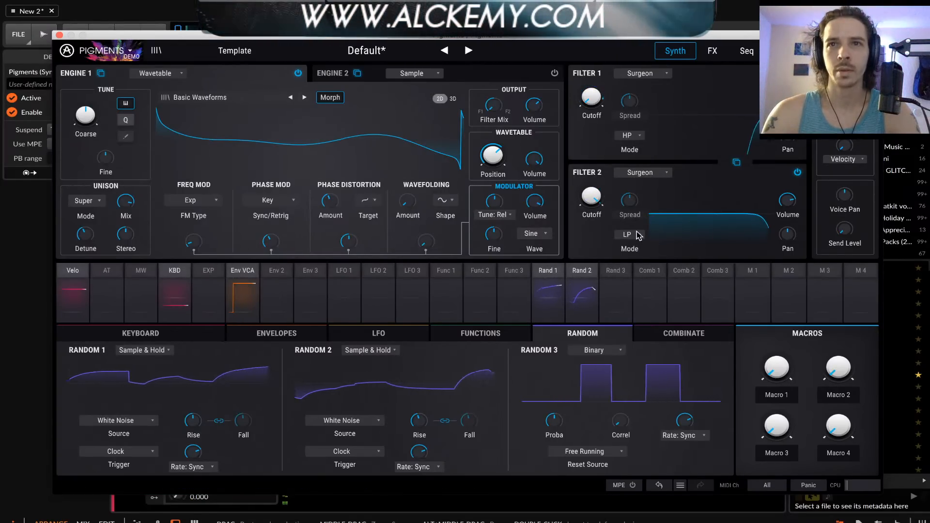
In FX Bus A, replace the Delay with an Overdrive and the Reverb with a Multi Filter
mouse_move(547, 208)
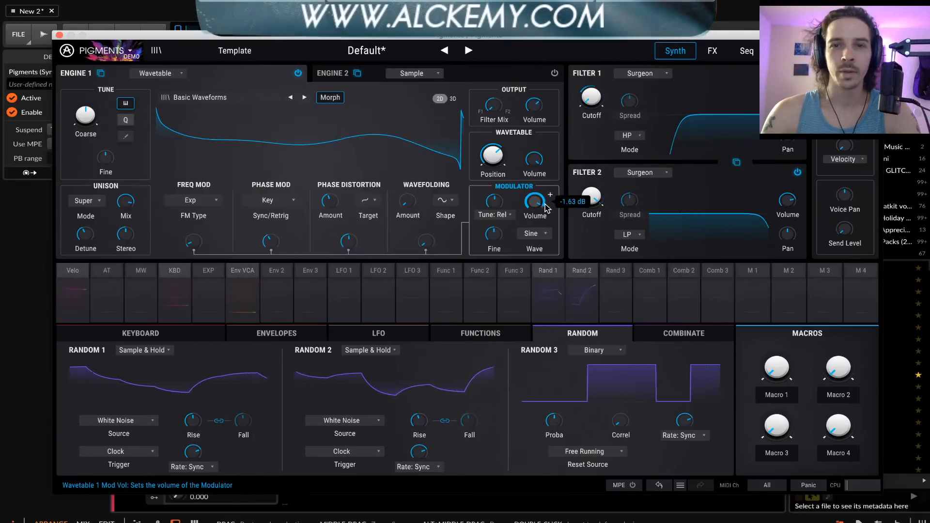
click(713, 51)
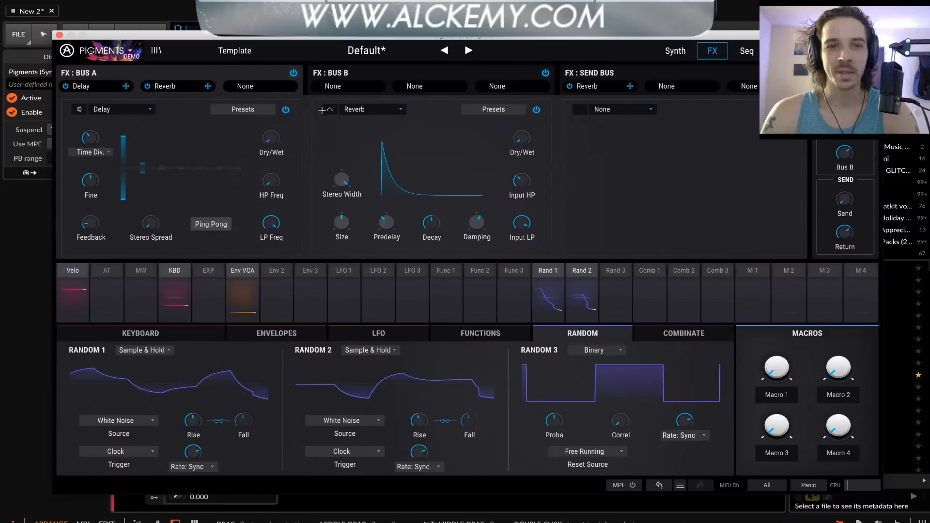
click(102, 109)
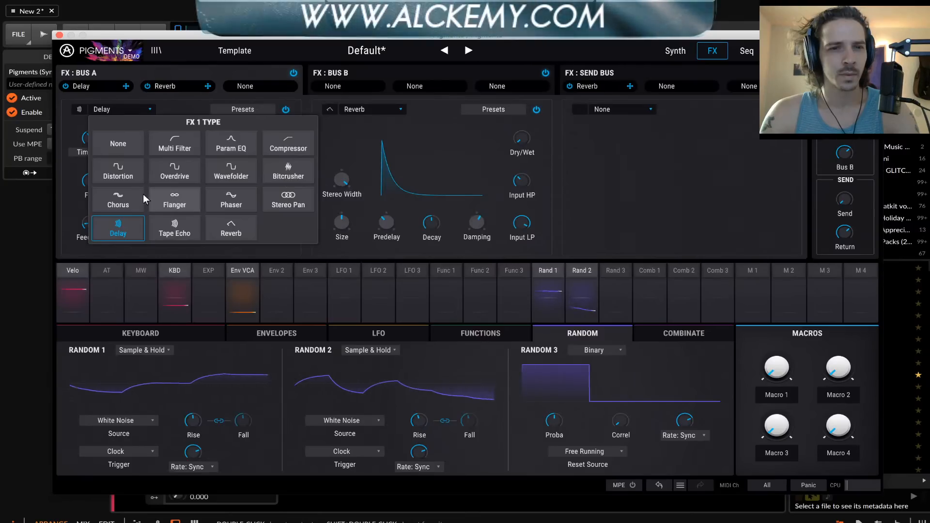
click(178, 176)
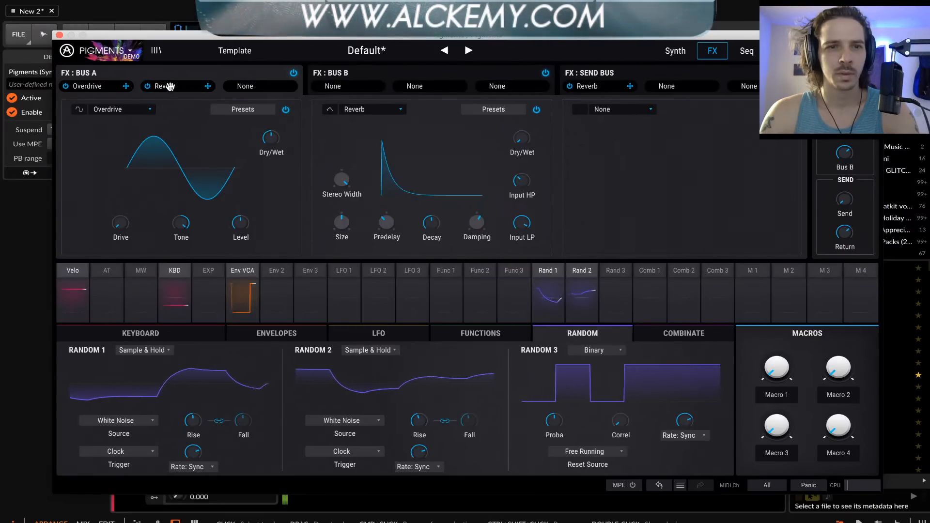
click(371, 110)
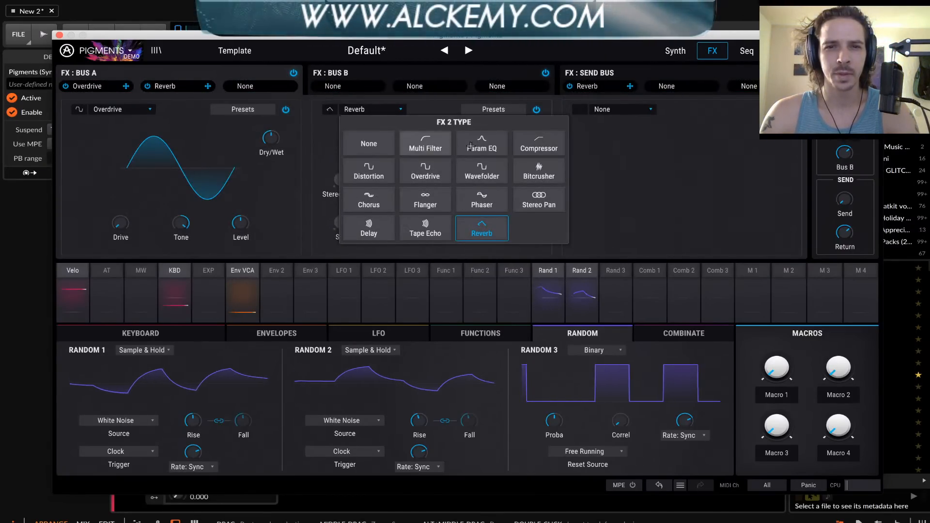
click(429, 146)
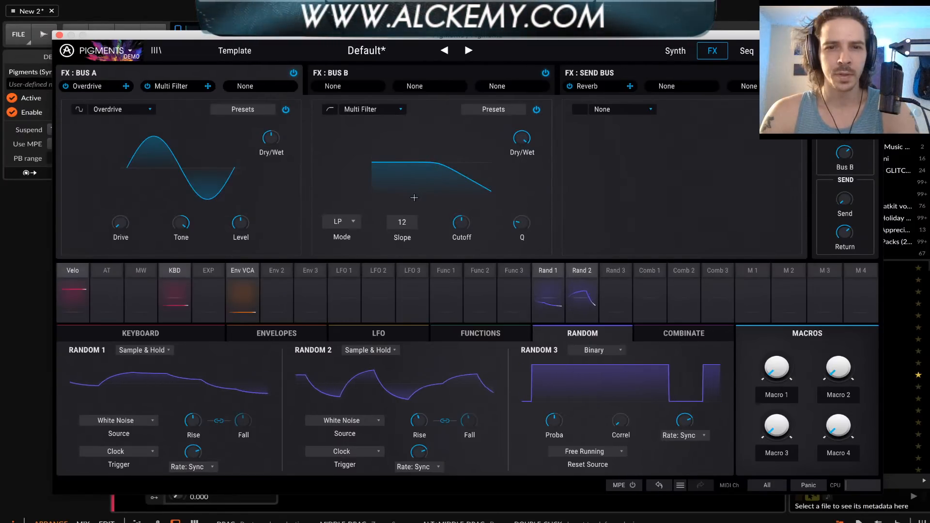
click(379, 108)
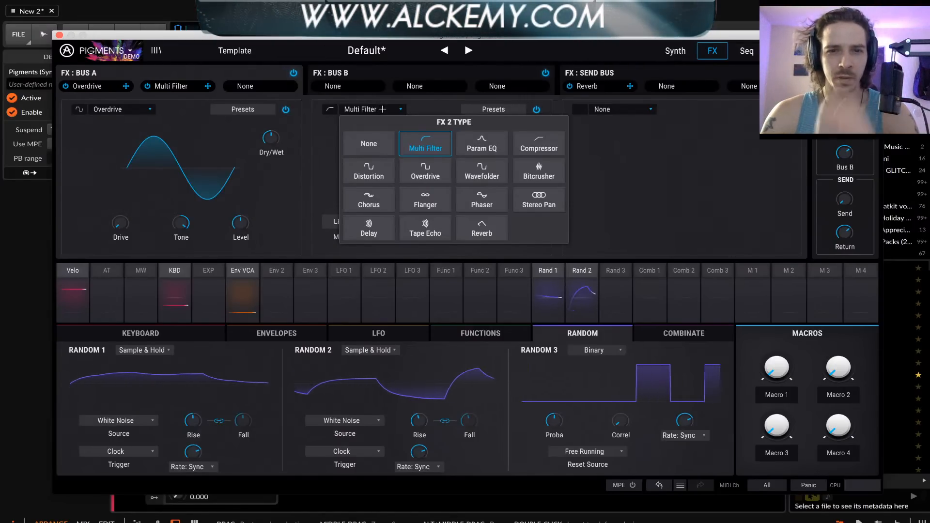
click(173, 122)
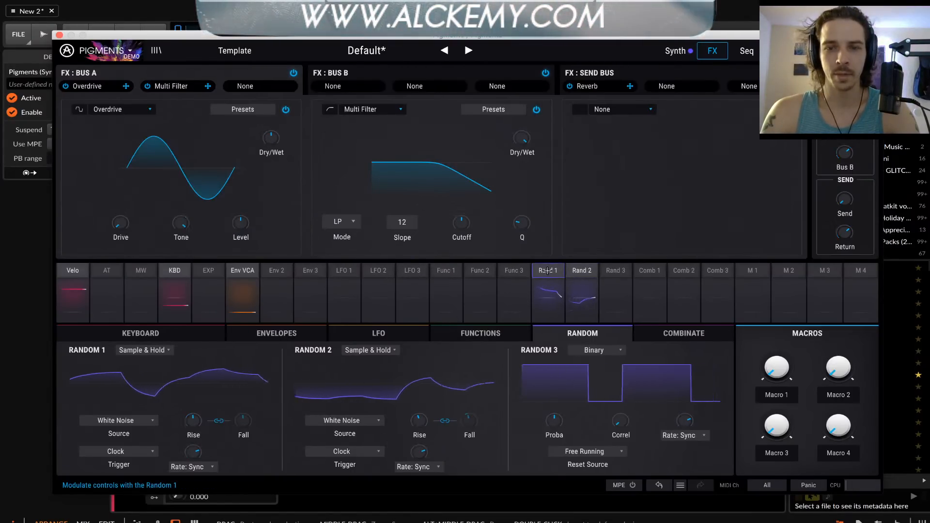
Modulate the Multi Filter's dry/wet mix with Random 1 at 0.91 and its cutoff with Random 2 at 1.00
click(535, 131)
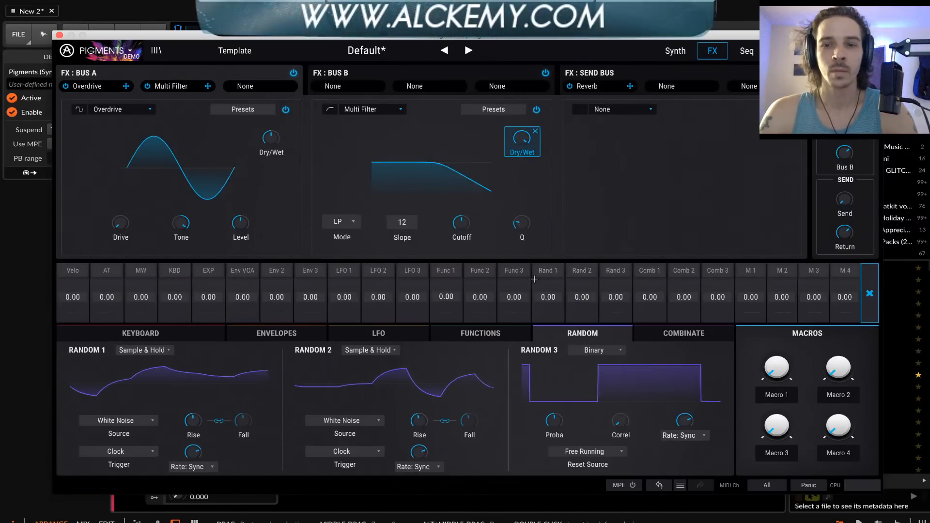
drag(534, 279, 533, 232)
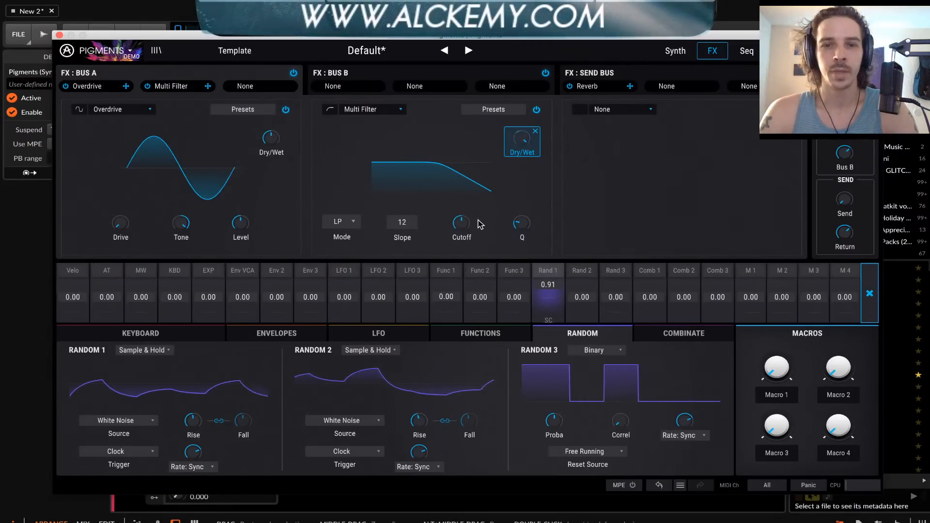
click(462, 223)
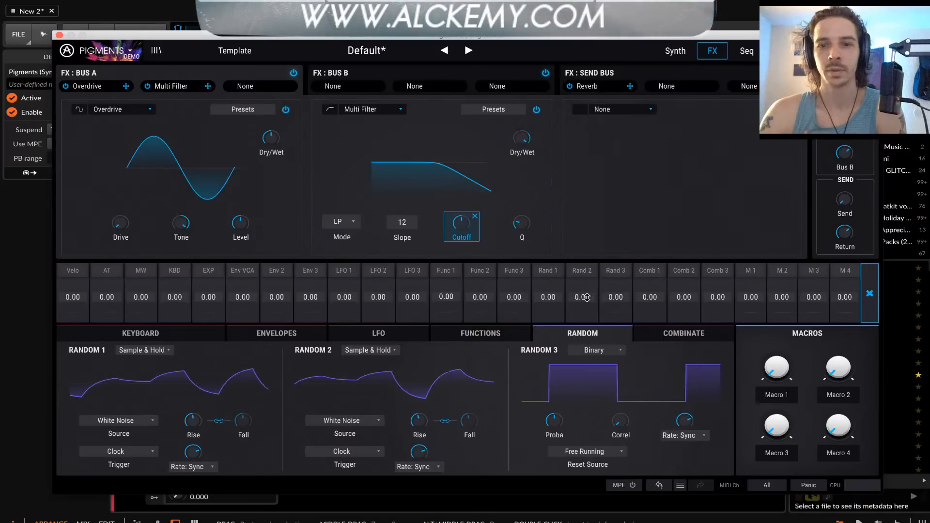
drag(586, 288, 585, 265)
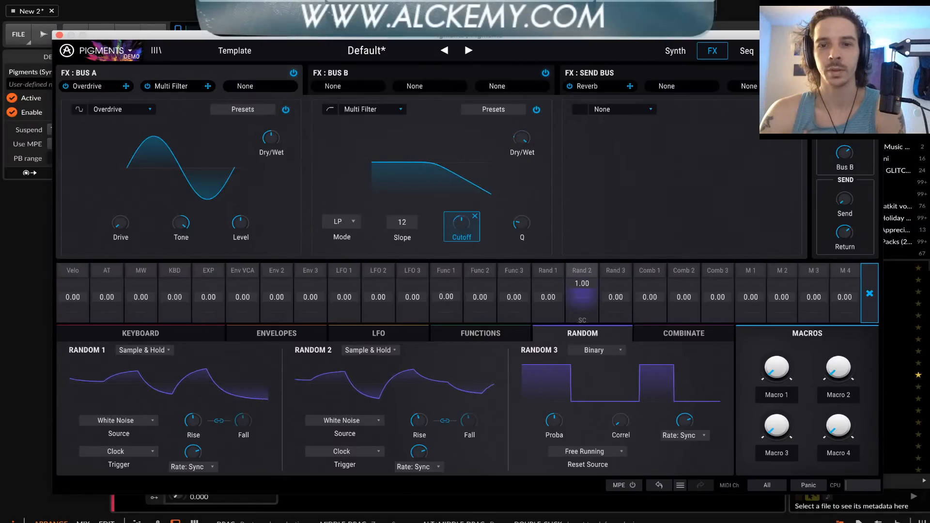
click(329, 138)
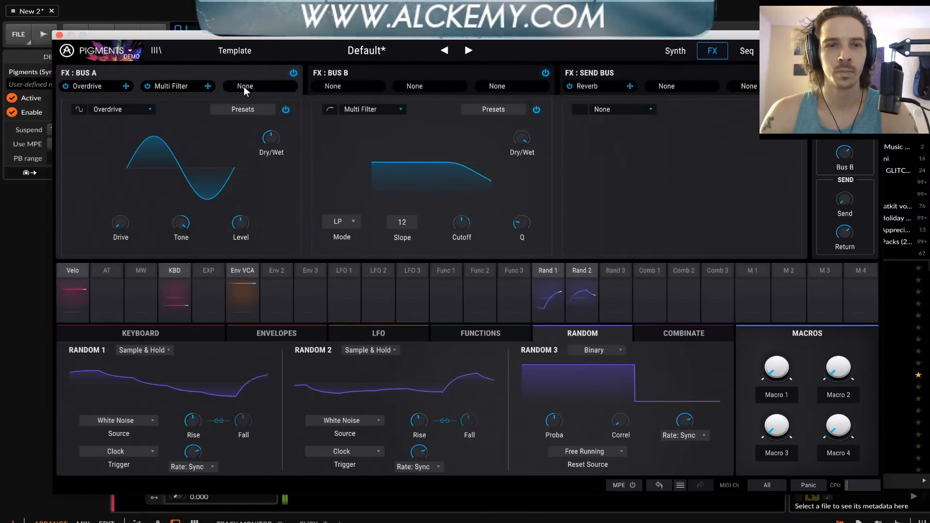
Add a Param EQ to FX Bus A's third slot and strongly boost its Peak 1 band in the low frequencies
click(633, 111)
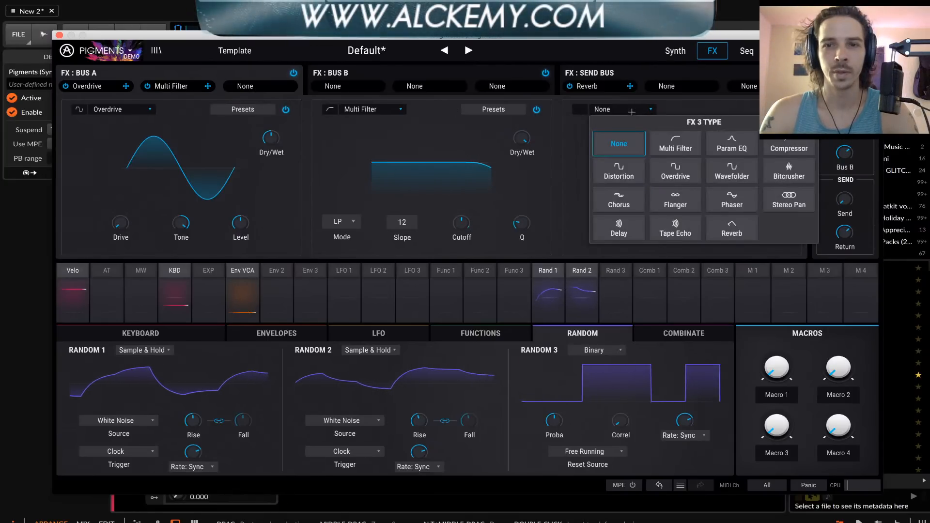
click(730, 149)
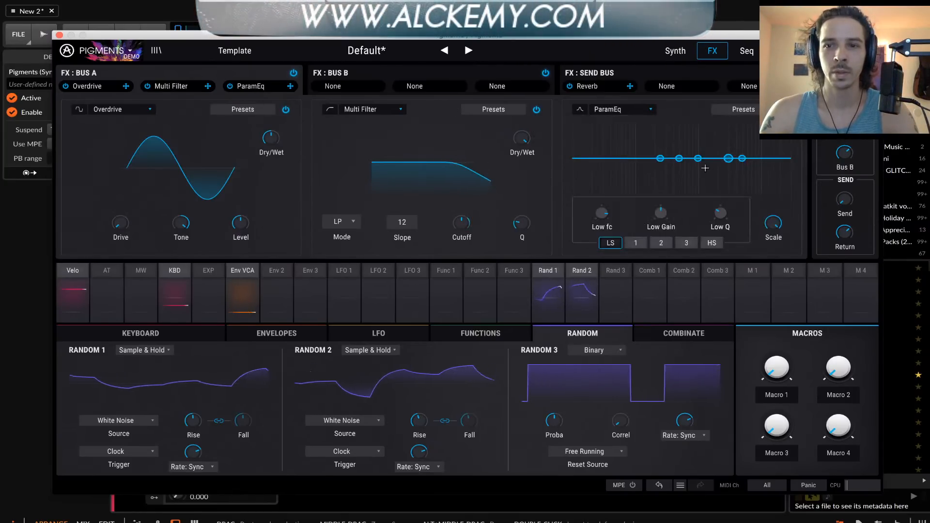
drag(630, 158, 639, 128)
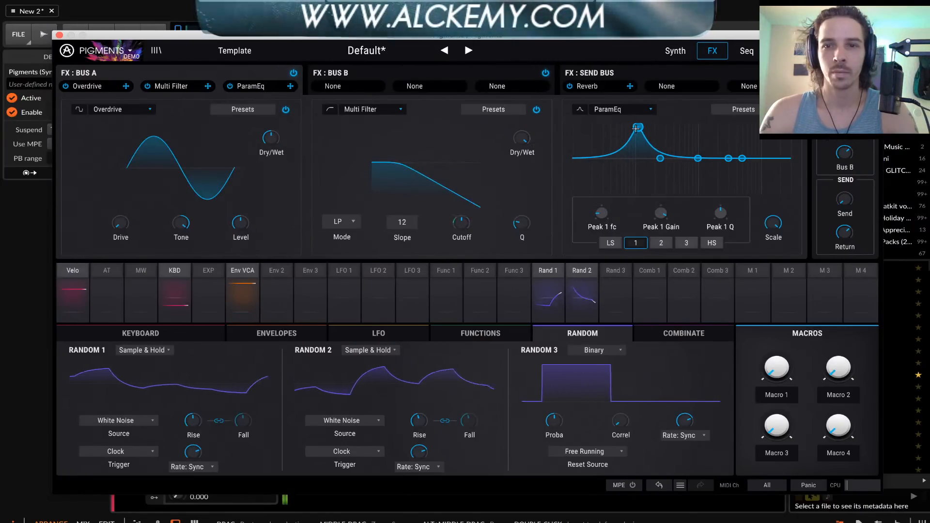
Shape the Param EQ with a Peak 2 cut, Peak 3 boost and slight high-shelf boost, and modulate its Scale with Random 2 at 1.00
drag(698, 158, 671, 195)
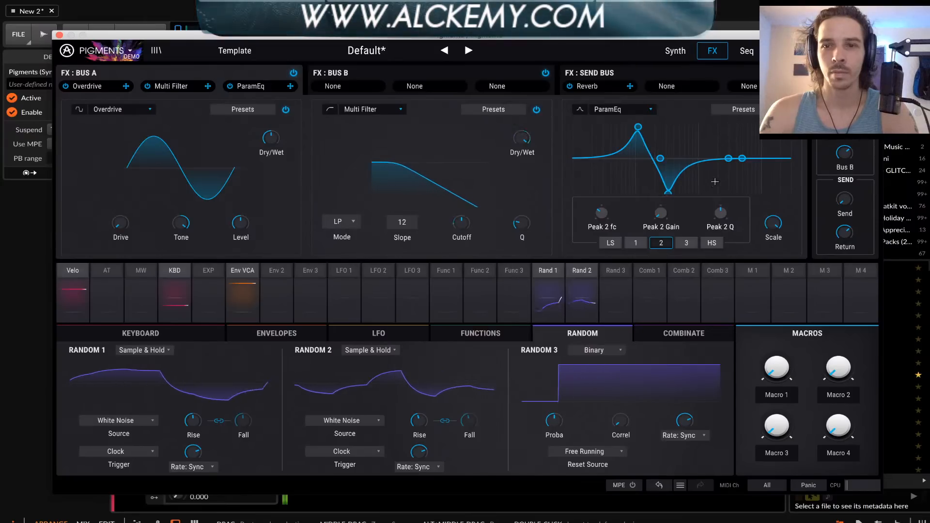
drag(727, 159, 711, 128)
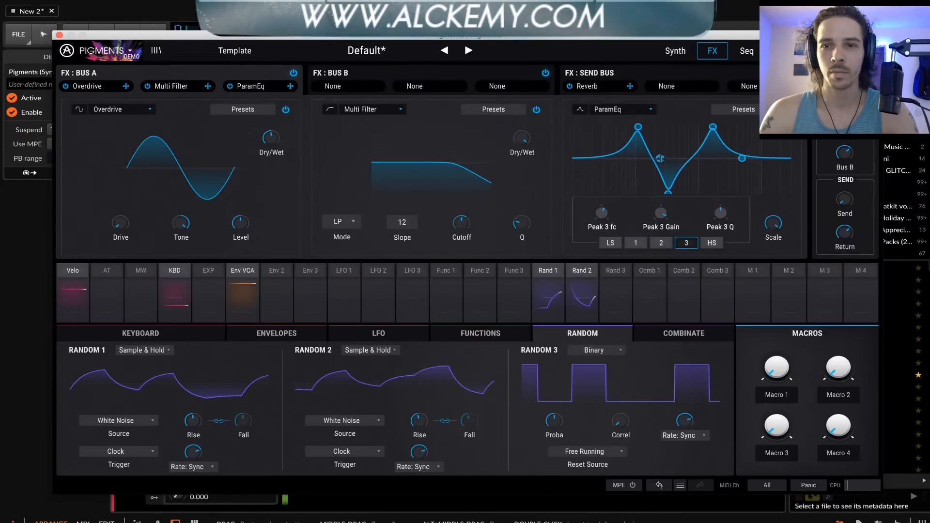
drag(661, 159, 612, 160)
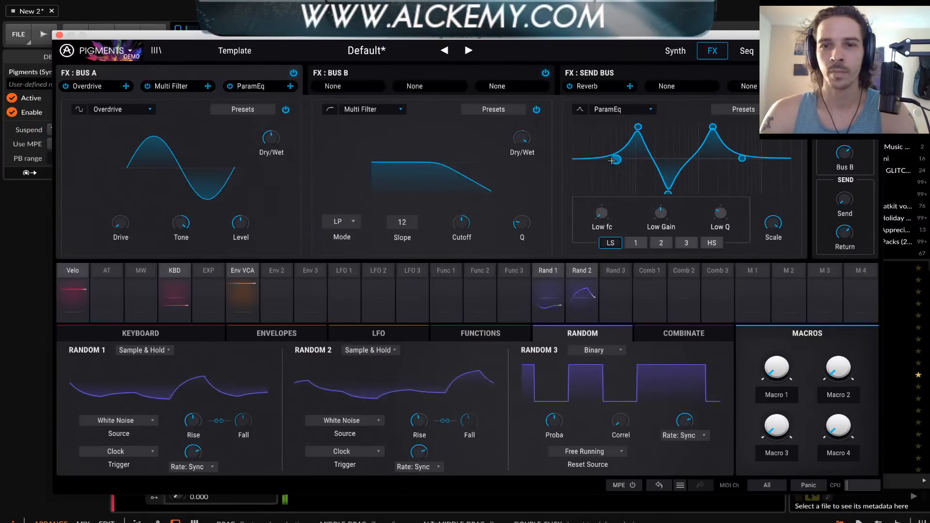
drag(741, 161, 749, 120)
drag(749, 158, 752, 149)
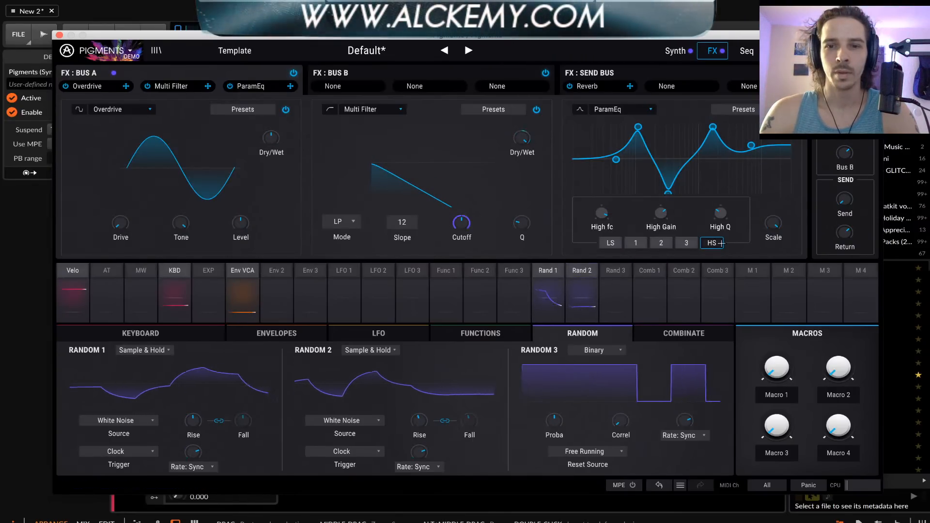
click(786, 216)
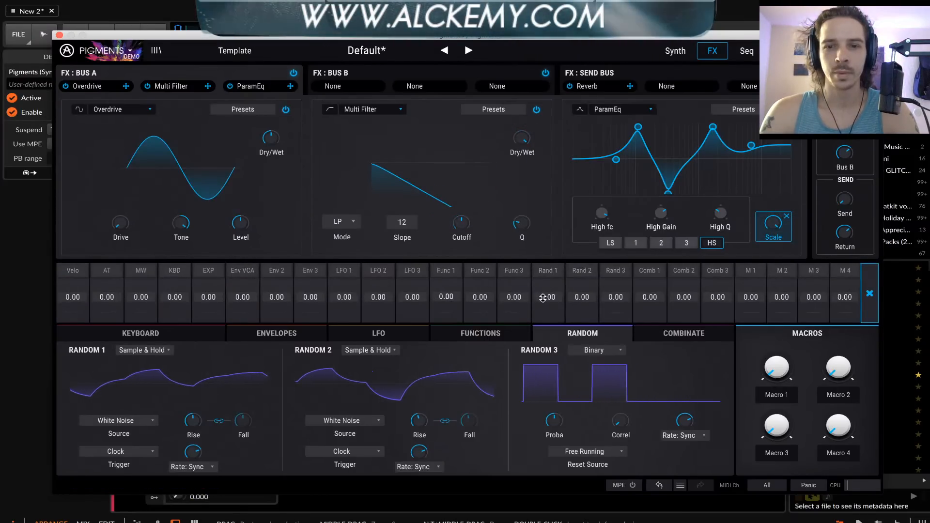
drag(582, 297, 584, 286)
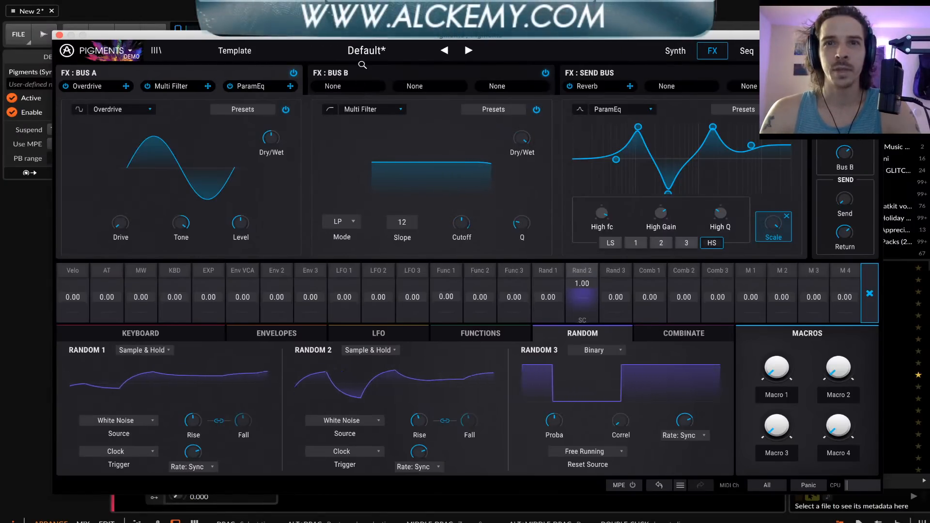
In FX Bus B, add a Stereo Pan with its amount at minimum in the first slot and a Chorus in the second
click(333, 87)
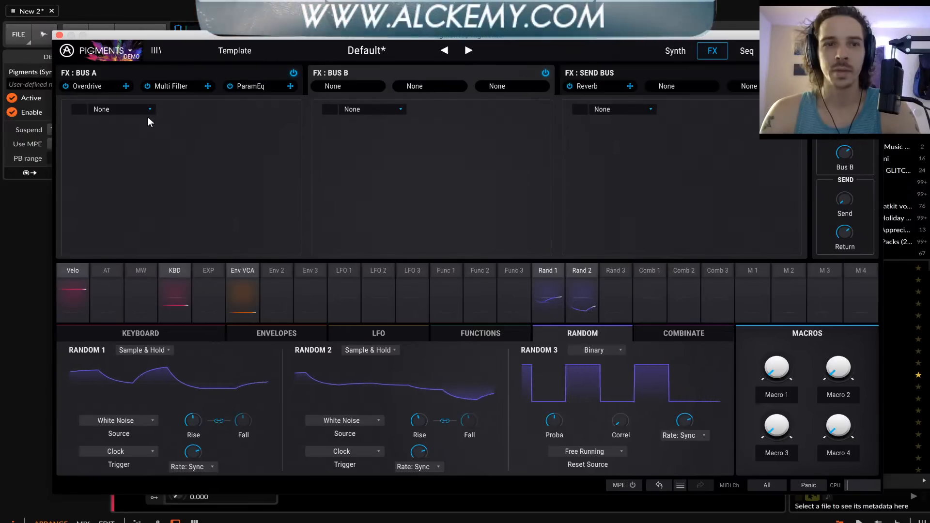
click(135, 107)
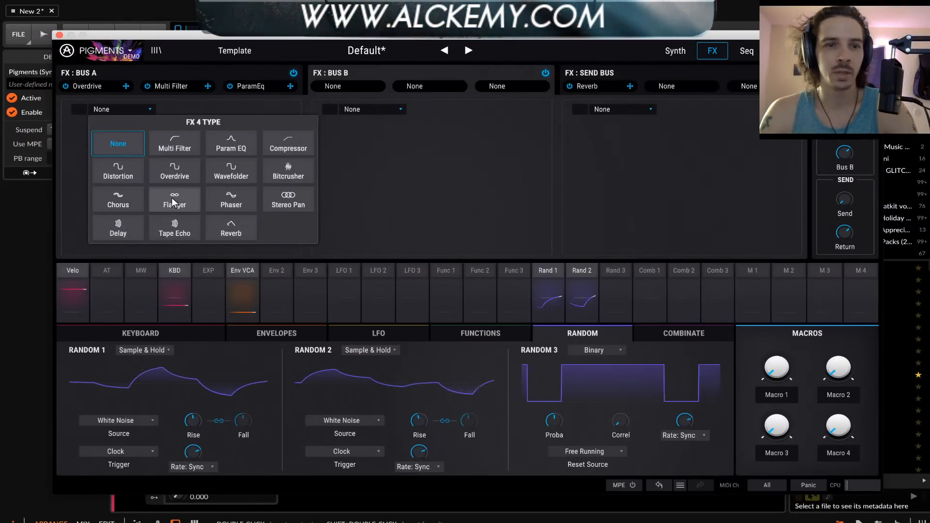
click(280, 199)
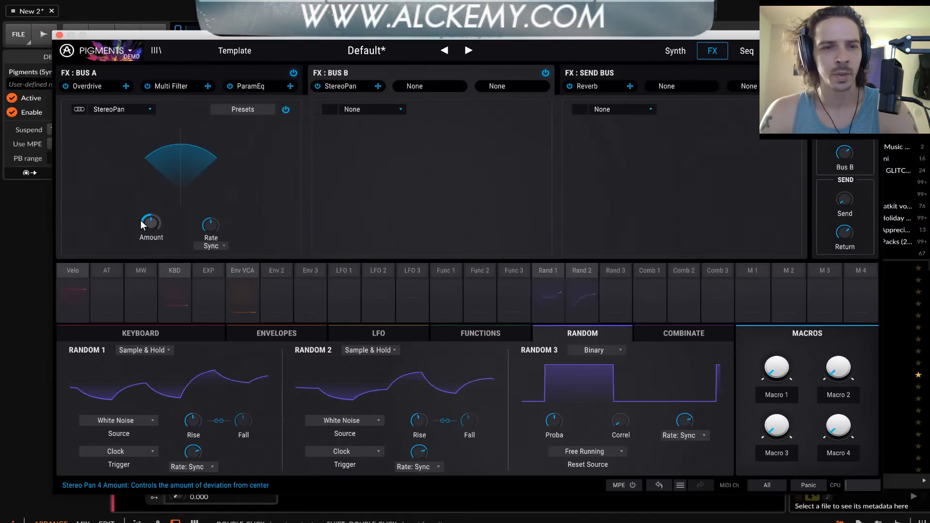
drag(146, 221, 149, 232)
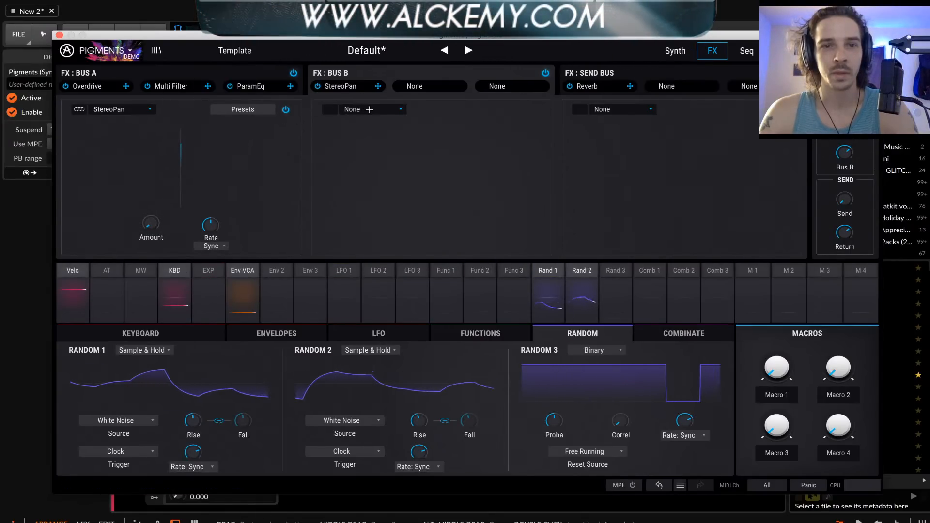
click(369, 110)
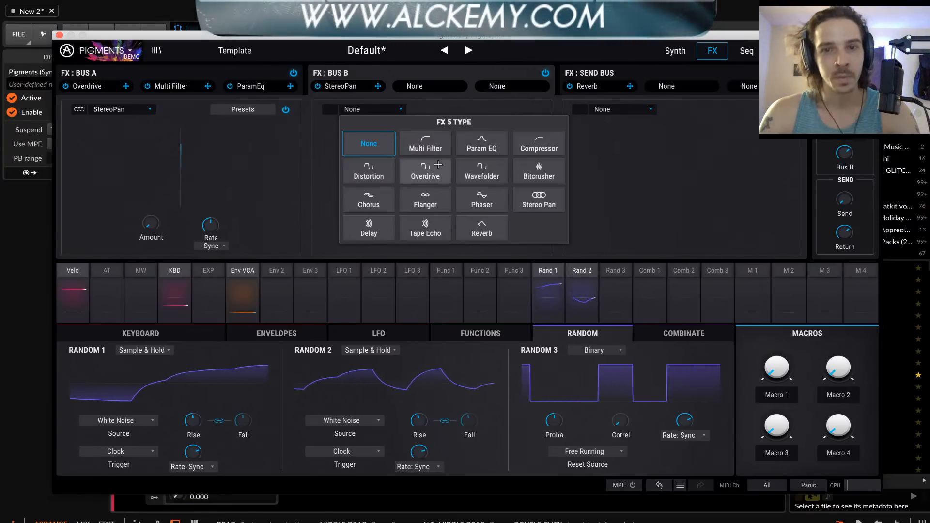
click(369, 199)
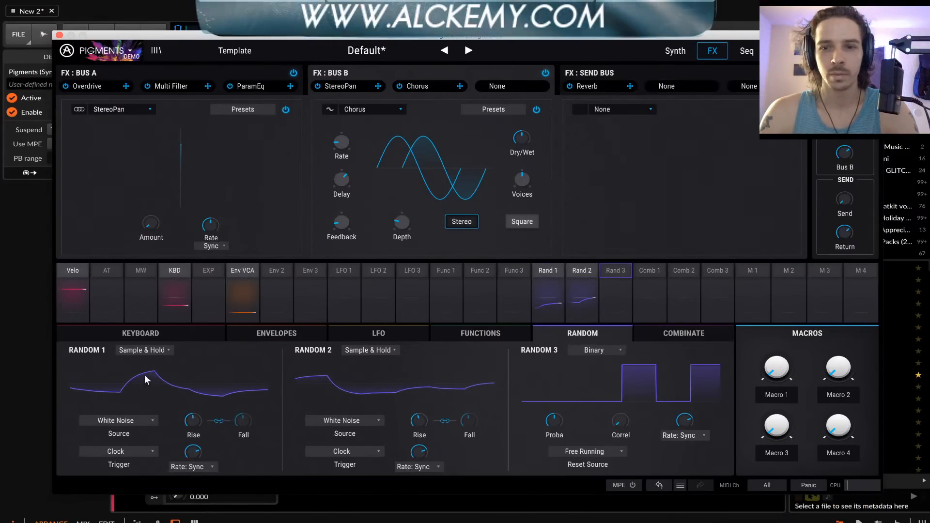
Set the keyboard's pitch bend range to 24 both up and down, and test the bend
click(121, 333)
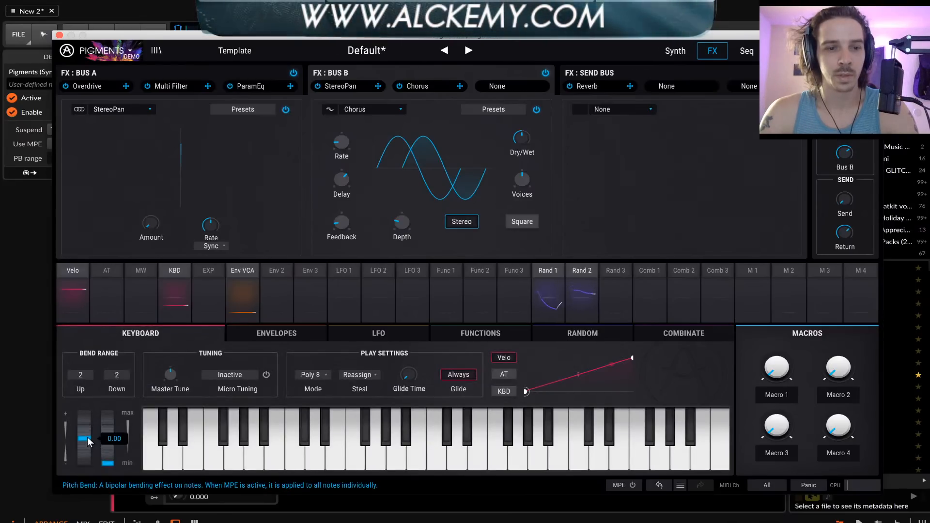
mouse_move(117, 375)
mouse_down()
mouse_move(117, 346)
mouse_move(117, 364)
mouse_up()
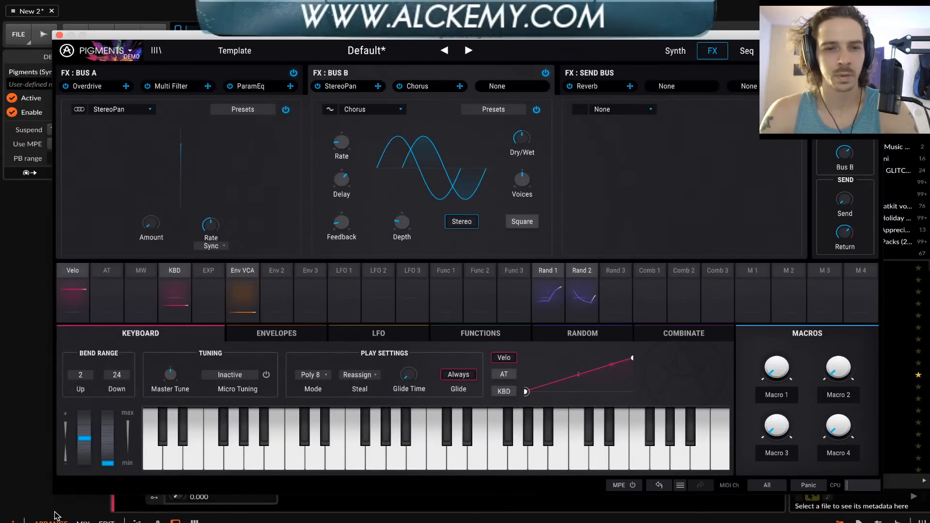
drag(84, 439, 85, 415)
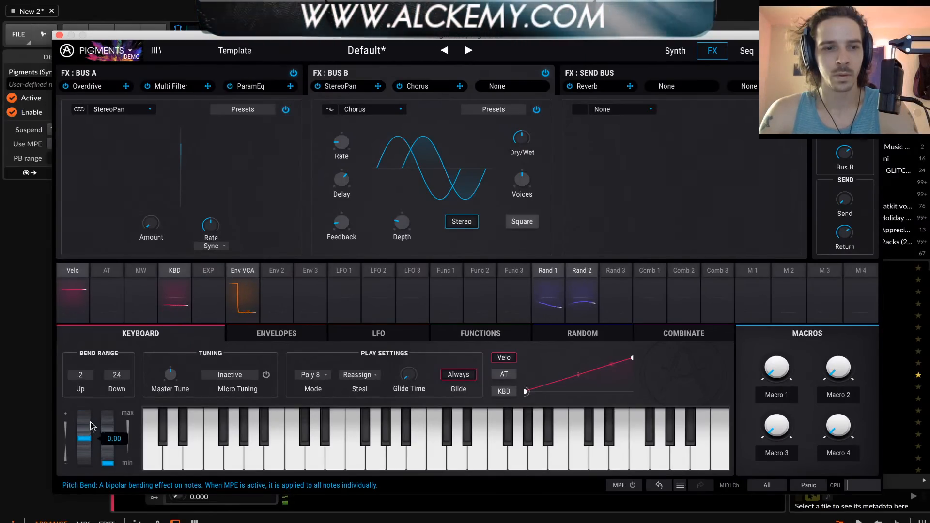
drag(82, 376, 82, 372)
drag(85, 439, 84, 464)
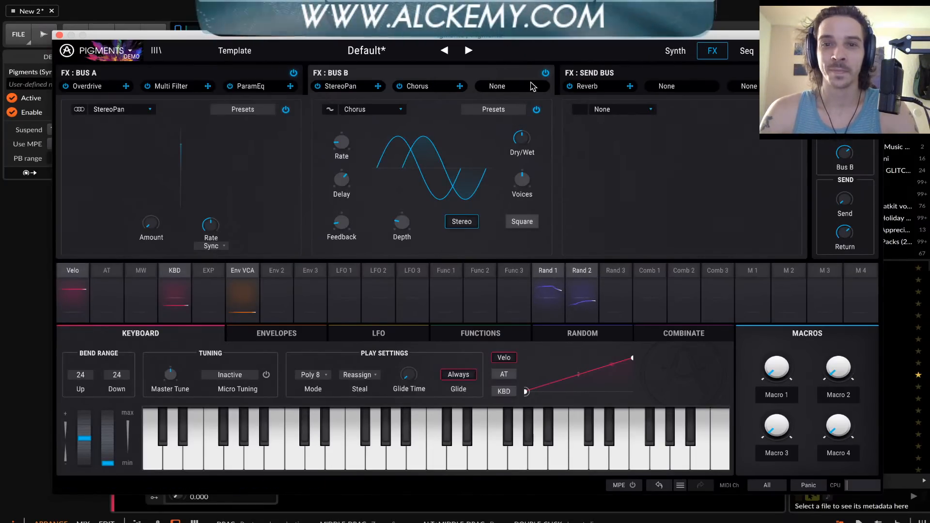
Add a Reverb to FX Bus B and reorder the chain to Reverb, StereoPan, Chorus
click(616, 110)
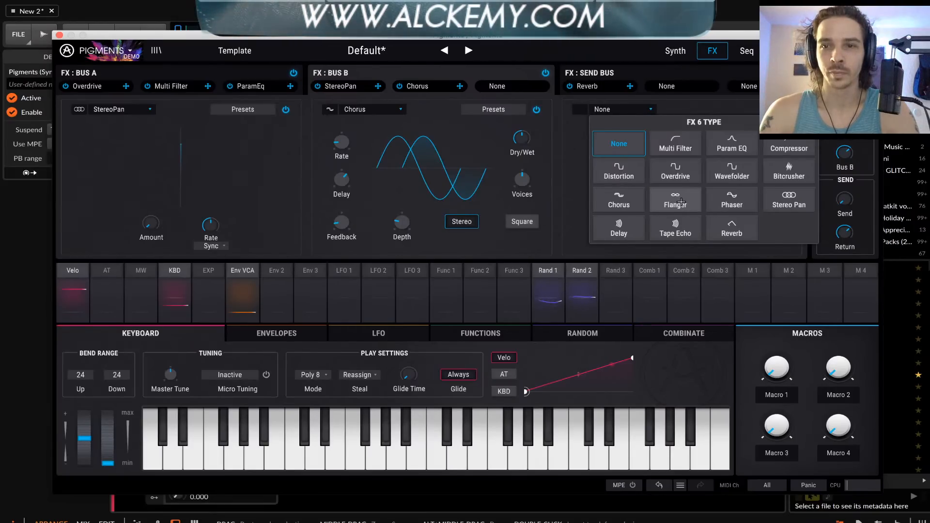
click(732, 228)
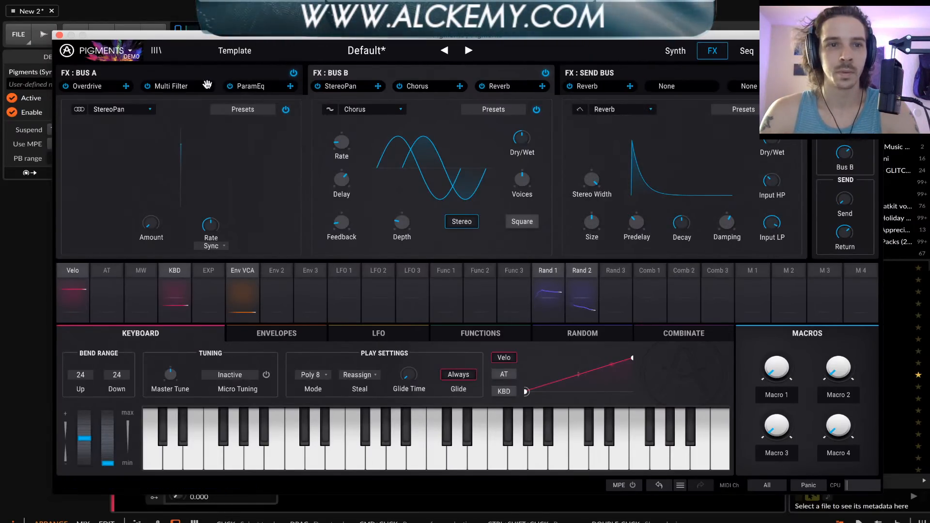
drag(487, 89, 345, 88)
drag(452, 85, 504, 86)
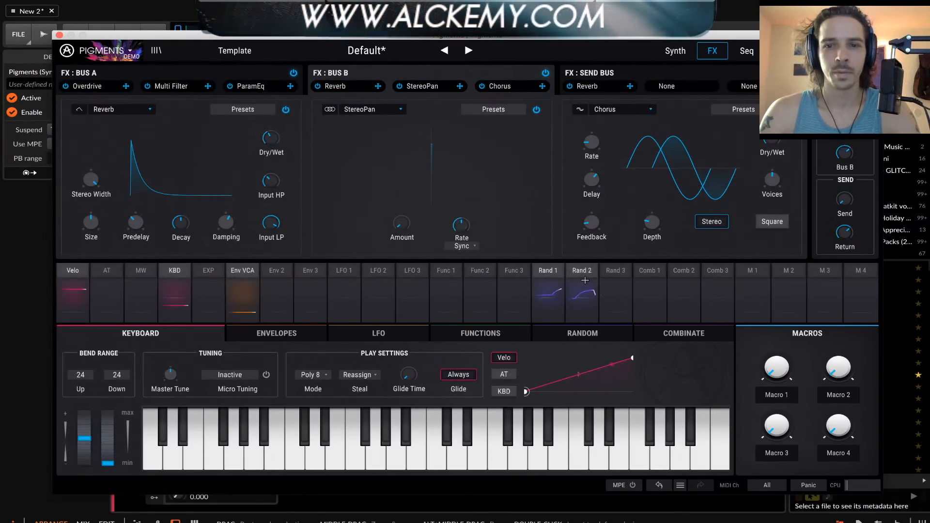
Modulate the Bus B Reverb's dry/wet mix with Random 1 at 0.32, adjust its input high-pass and lengthen its decay
click(284, 134)
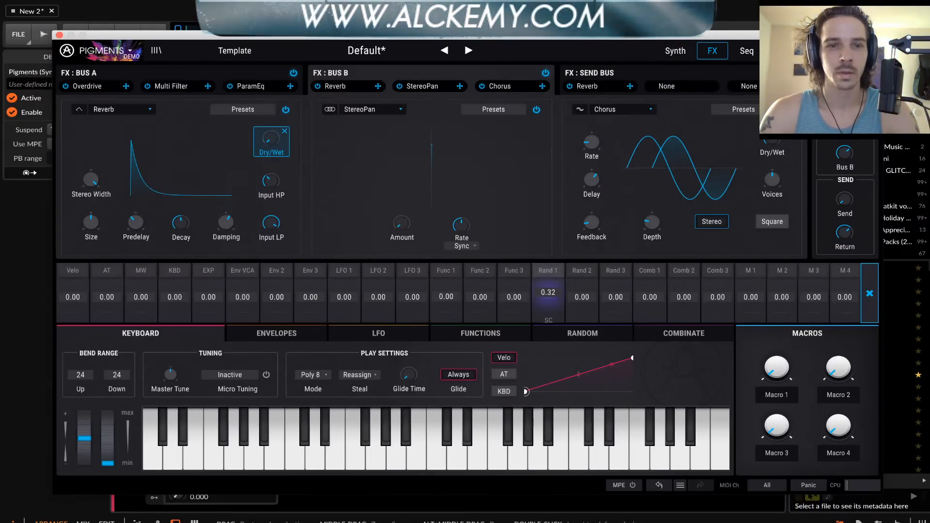
click(164, 129)
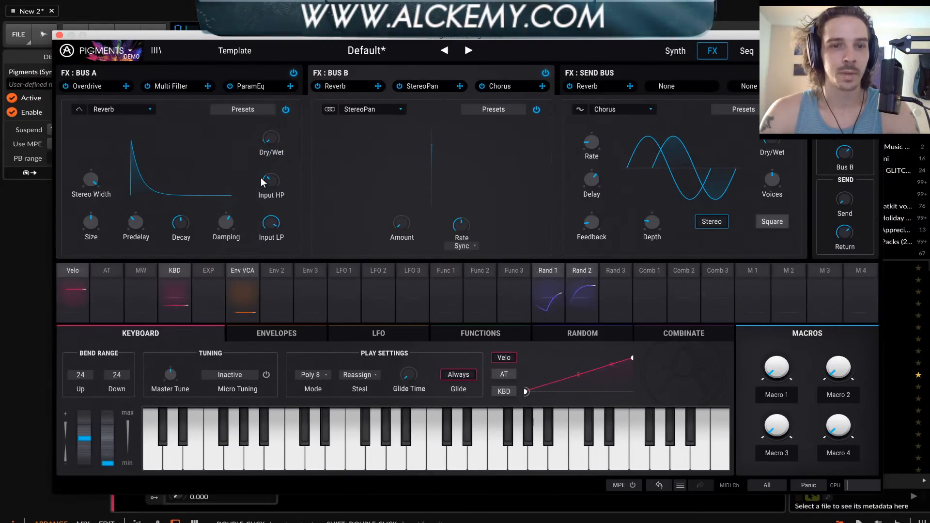
drag(269, 181, 270, 178)
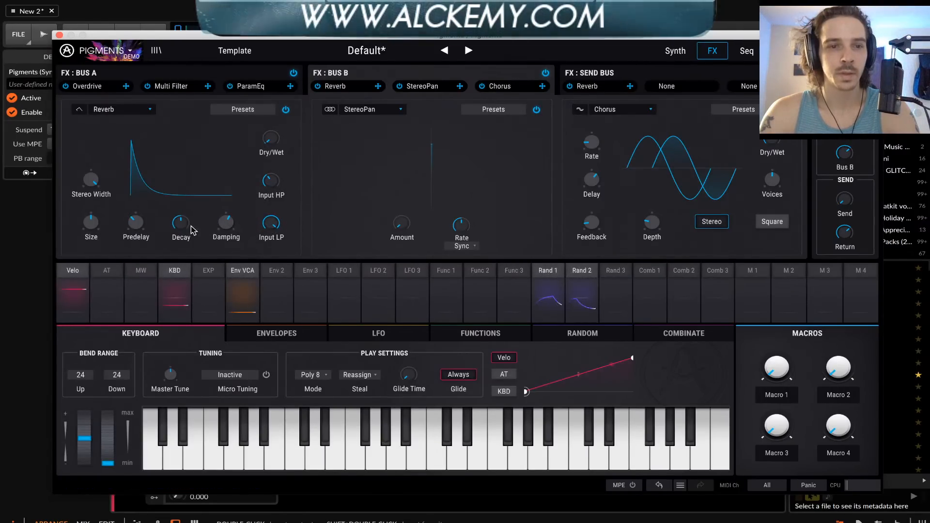
drag(179, 228, 179, 212)
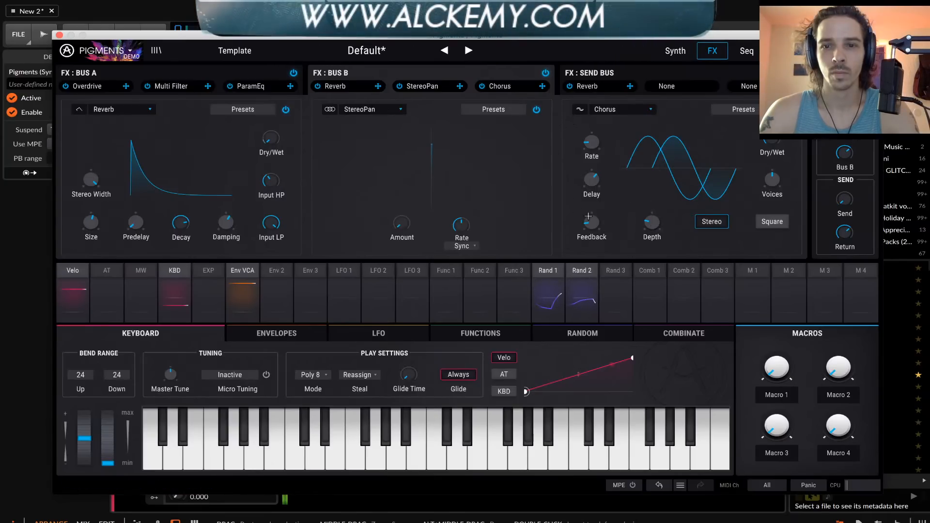
In the FX Send Bus, replace the Reverb with a Multi Filter in LP mode and set its slope to 24
click(634, 72)
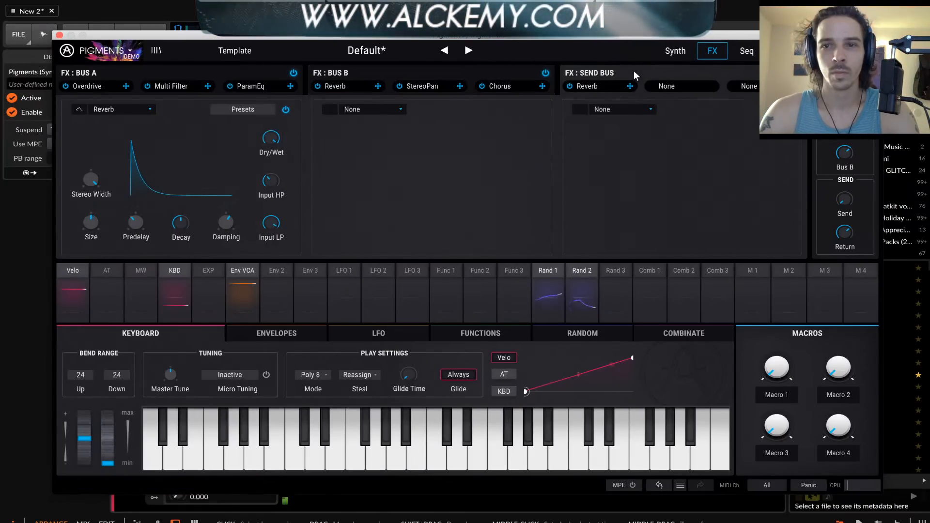
click(130, 110)
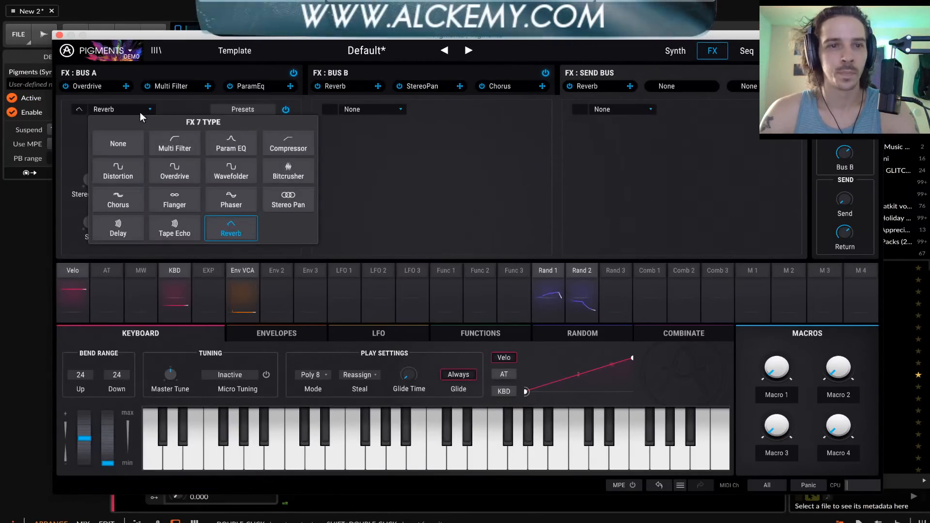
click(170, 147)
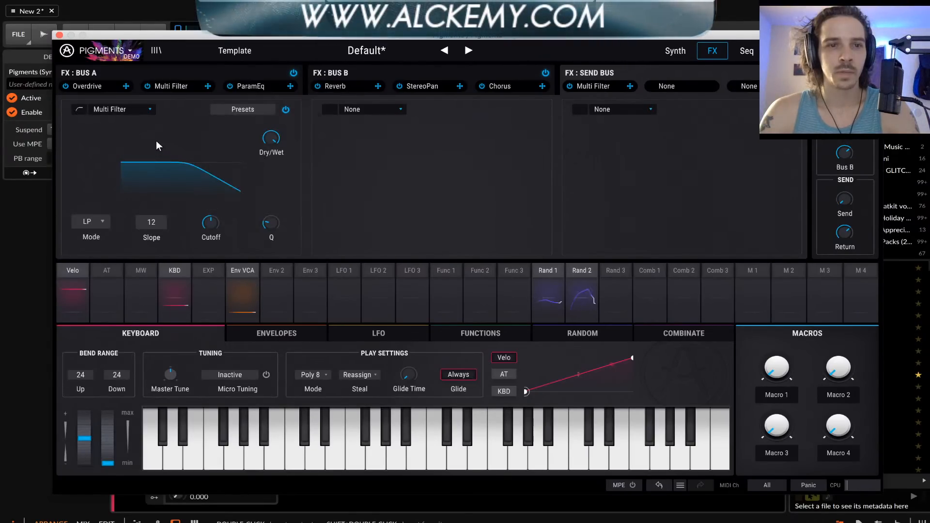
click(82, 221)
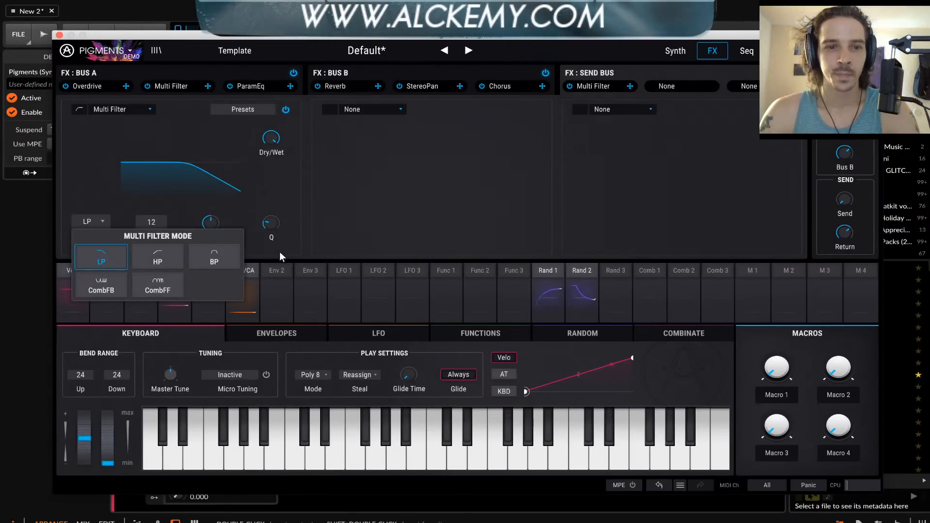
click(100, 139)
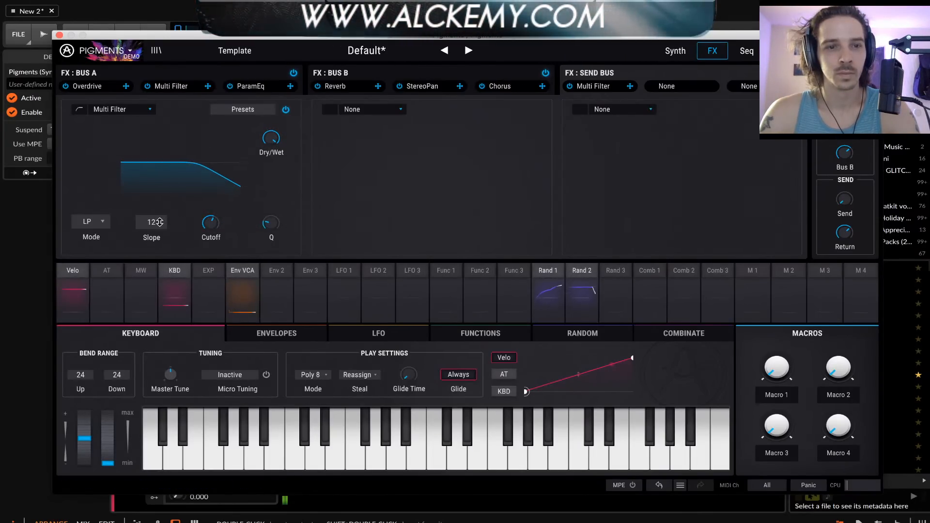
drag(154, 222, 154, 213)
Turn the Send level fully up and lower the send Multi Filter's cutoff
drag(222, 233, 222, 256)
drag(212, 224, 212, 226)
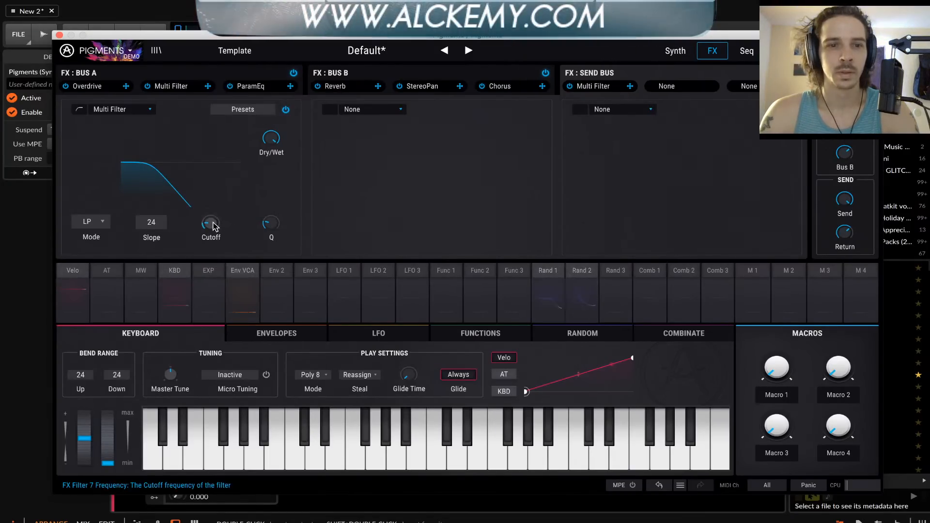
mouse_move(208, 224)
mouse_down()
mouse_move(208, 215)
mouse_move(209, 237)
mouse_move(209, 197)
mouse_move(209, 226)
mouse_up()
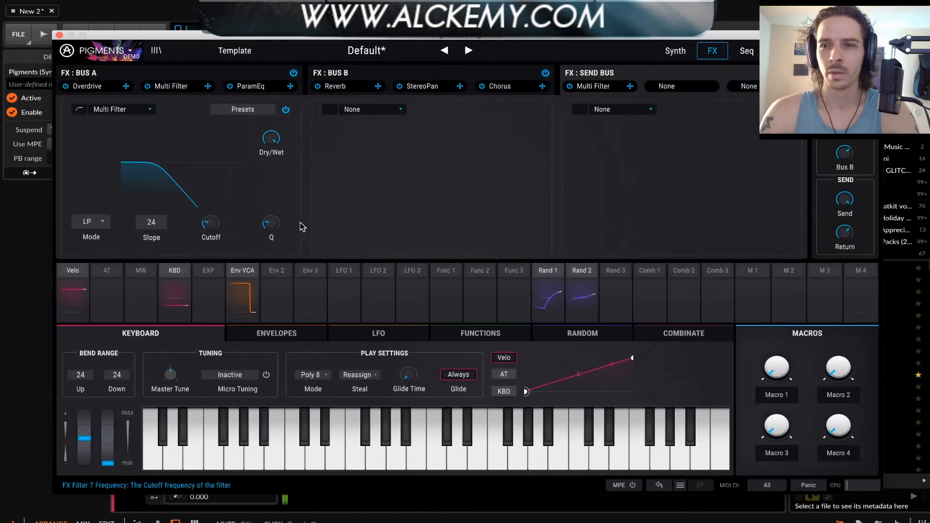
Compare the send bus Return level at minimum and maximum, leave it at maximum, and raise the Multi Filter's cutoff past its midpoint
drag(840, 237, 841, 290)
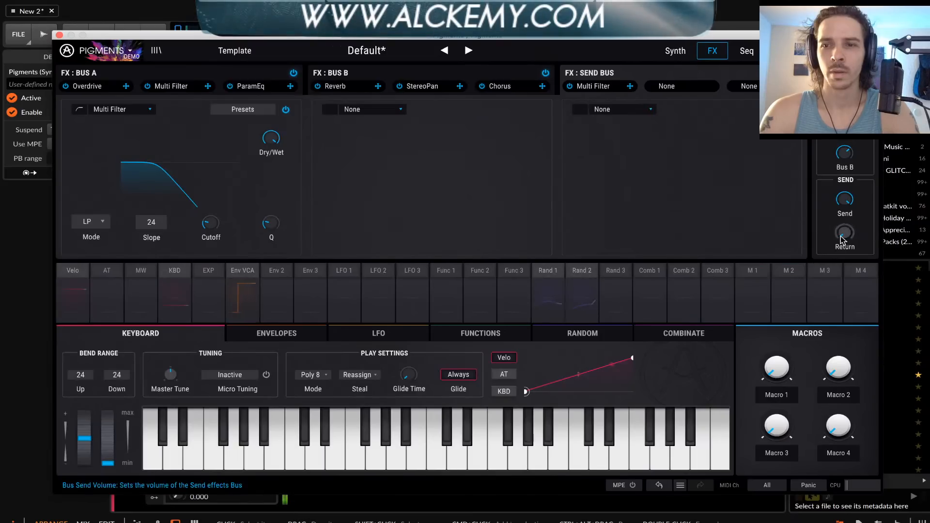
mouse_move(224, 224)
mouse_down()
mouse_move(225, 215)
mouse_move(225, 233)
mouse_up()
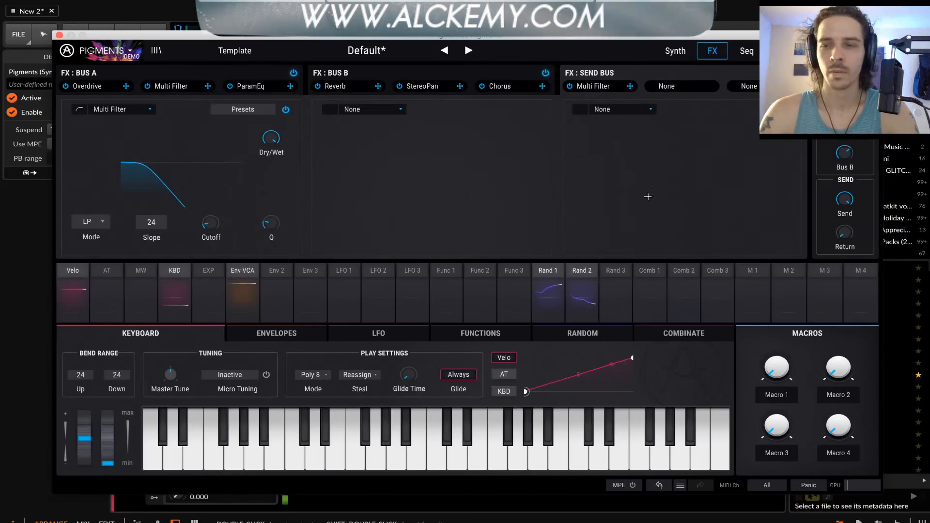
drag(845, 242, 858, 226)
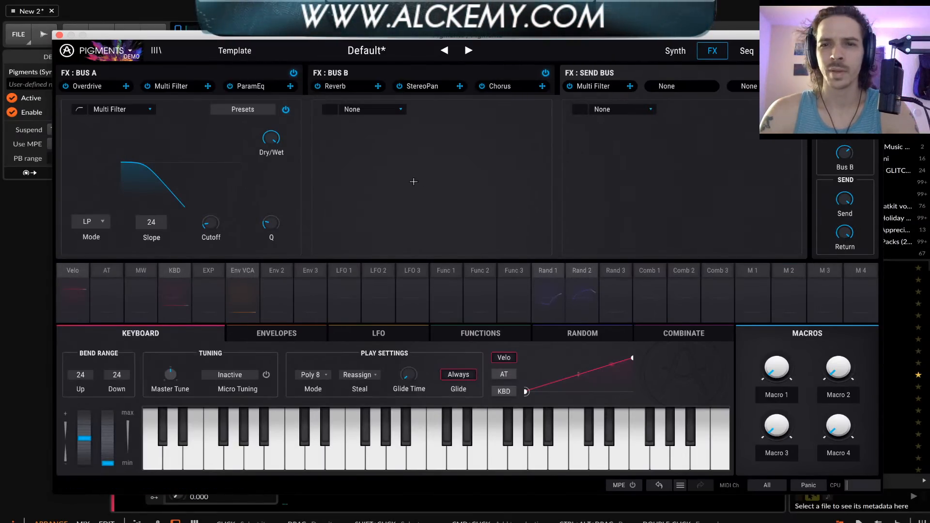
drag(224, 216, 209, 201)
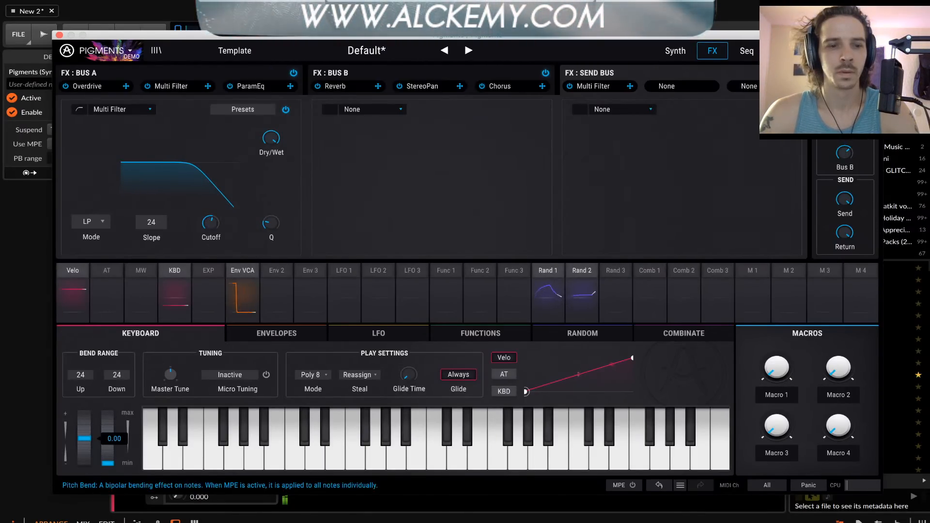
Raise the send Multi Filter's cutoff to maximum and modulate it with Random 1 at 1.00
mouse_move(85, 439)
mouse_down()
mouse_move(85, 464)
mouse_move(84, 422)
mouse_up()
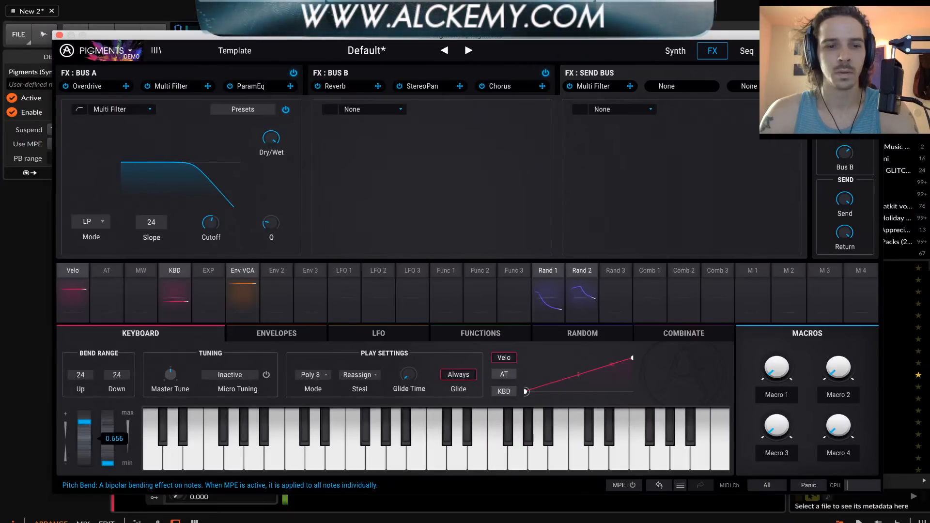
mouse_move(208, 222)
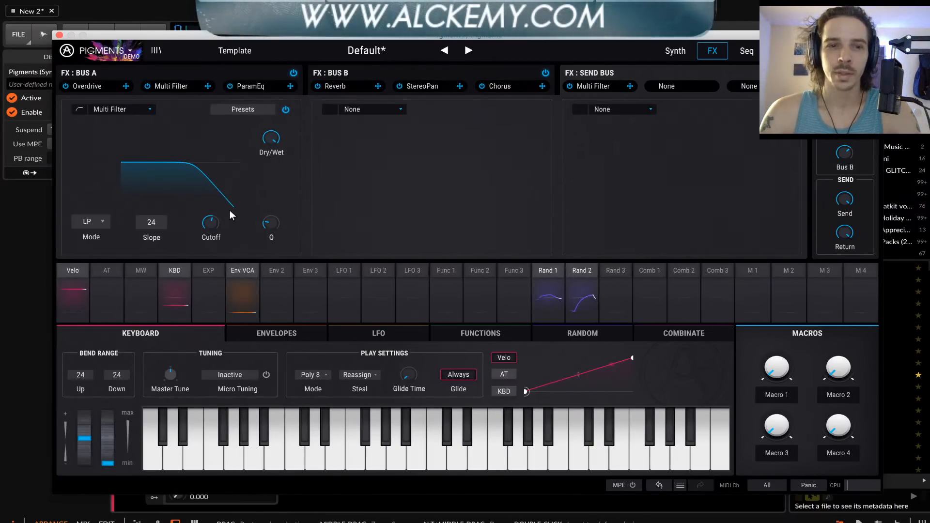
drag(212, 221, 212, 180)
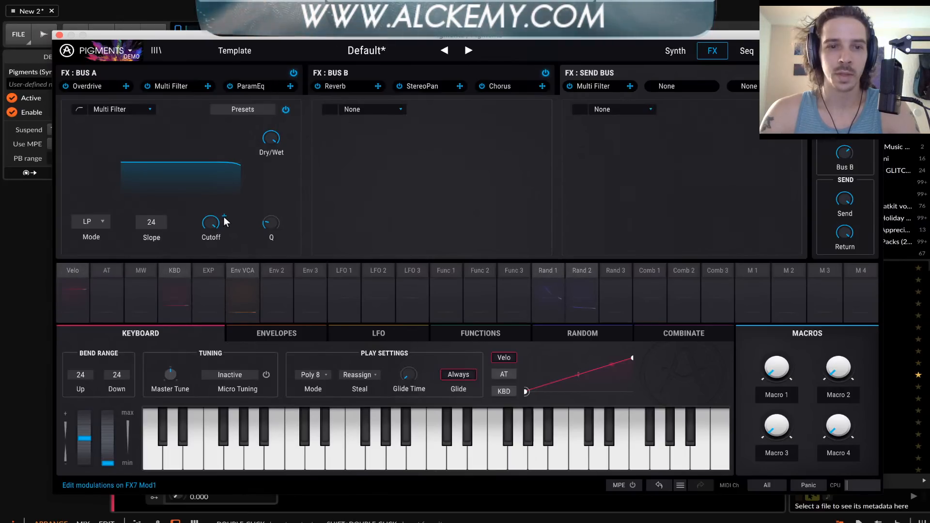
click(223, 217)
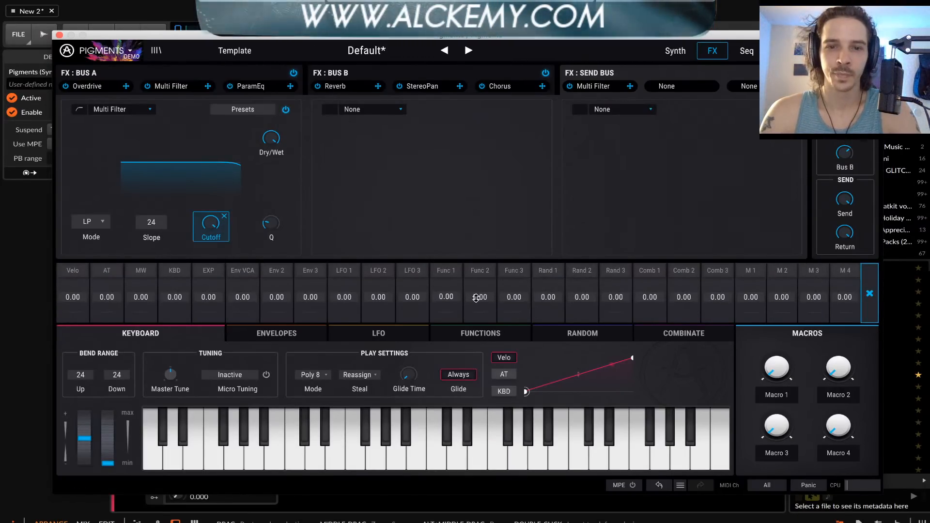
drag(548, 298, 550, 287)
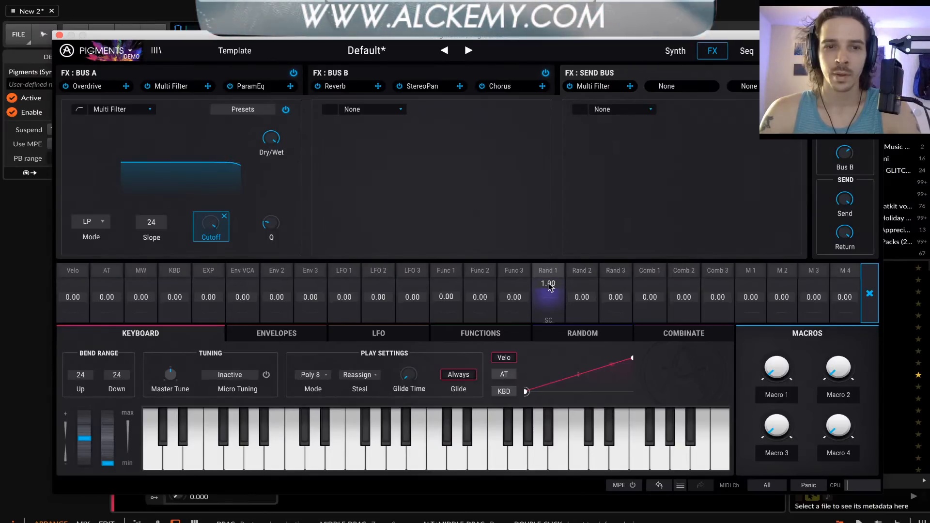
click(341, 165)
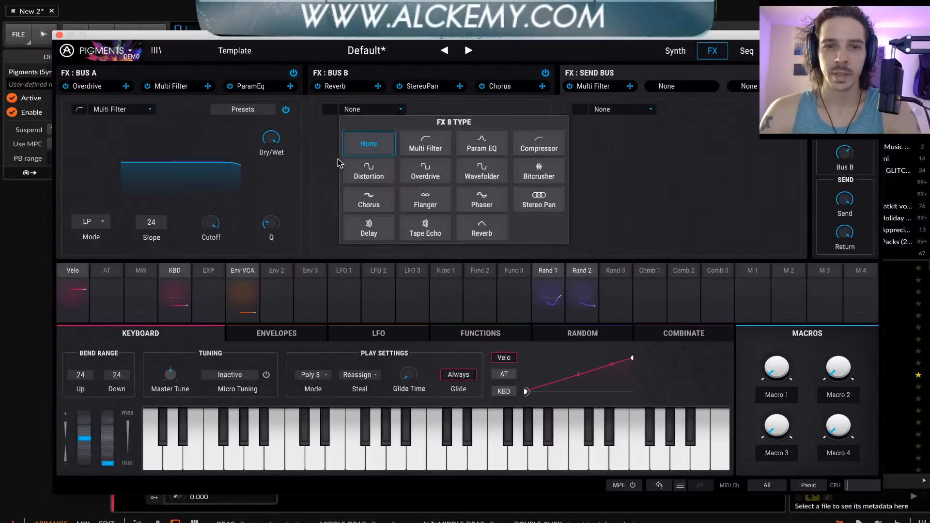
click(322, 127)
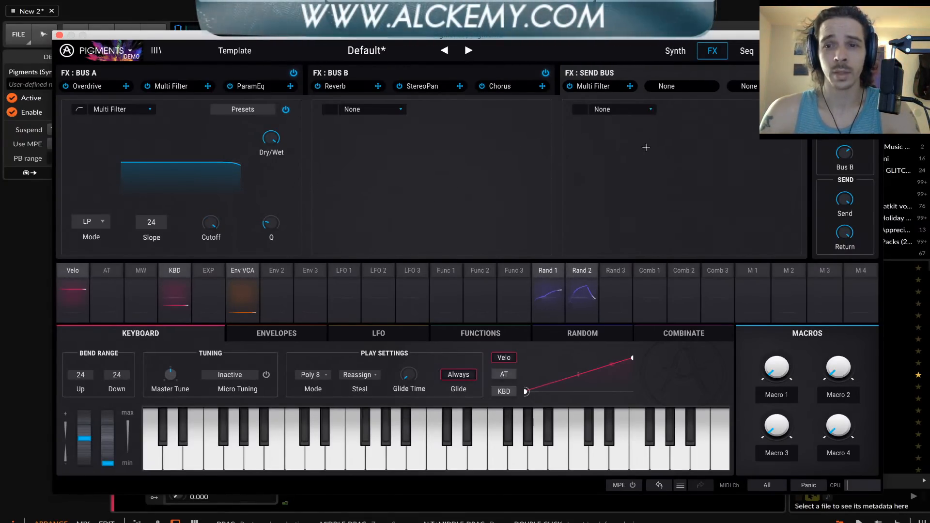
Insert FabFilter Pro-L 2 after Pigments in the track's device chain and close the limiter's window
click(60, 35)
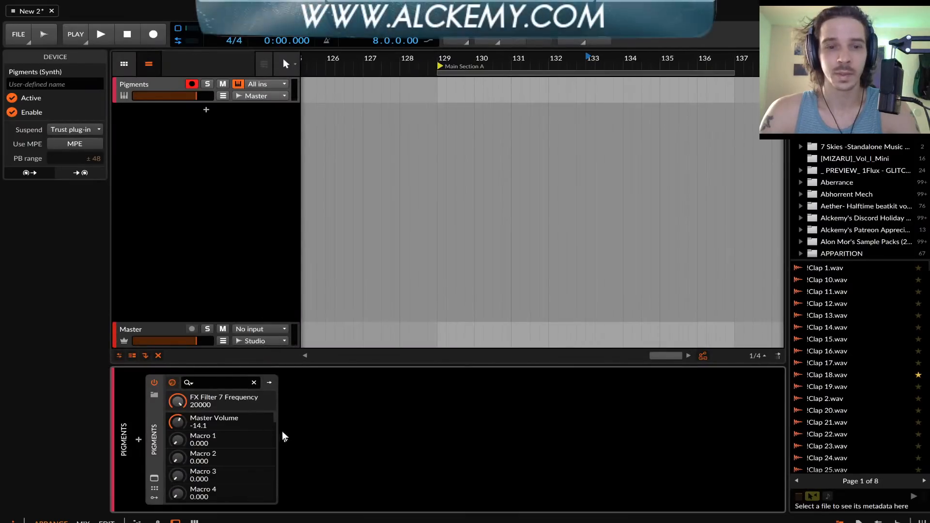
click(284, 438)
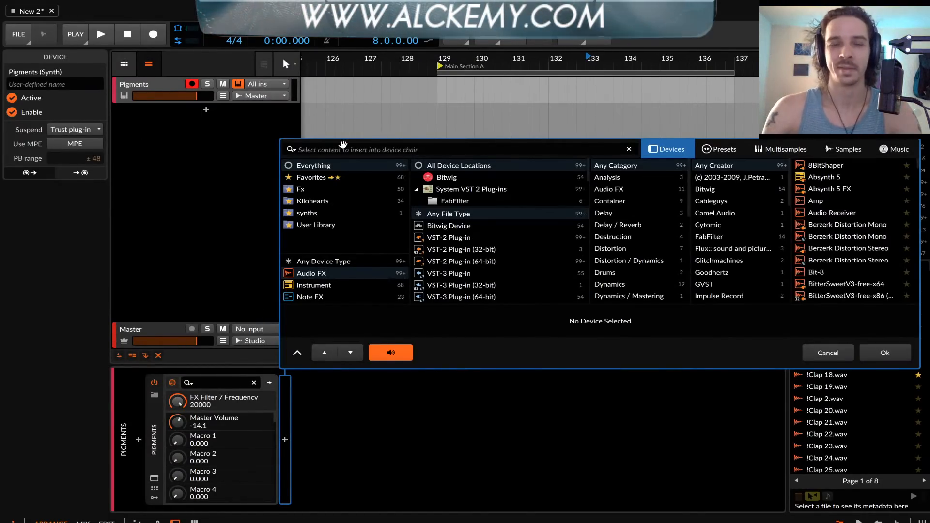
text(LIMITE)
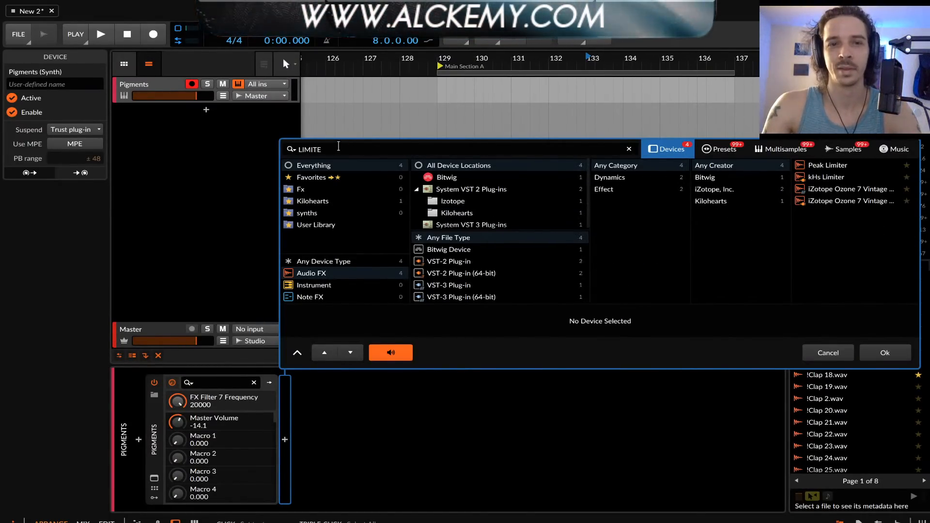
text(R)
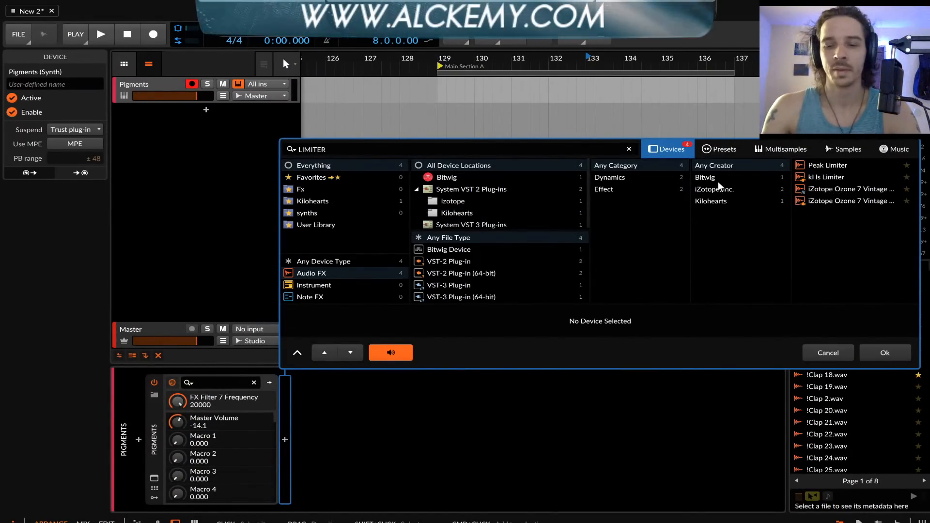
key(BackSpace)
key(BackSpace)
key(BackSpace)
key(BackSpace)
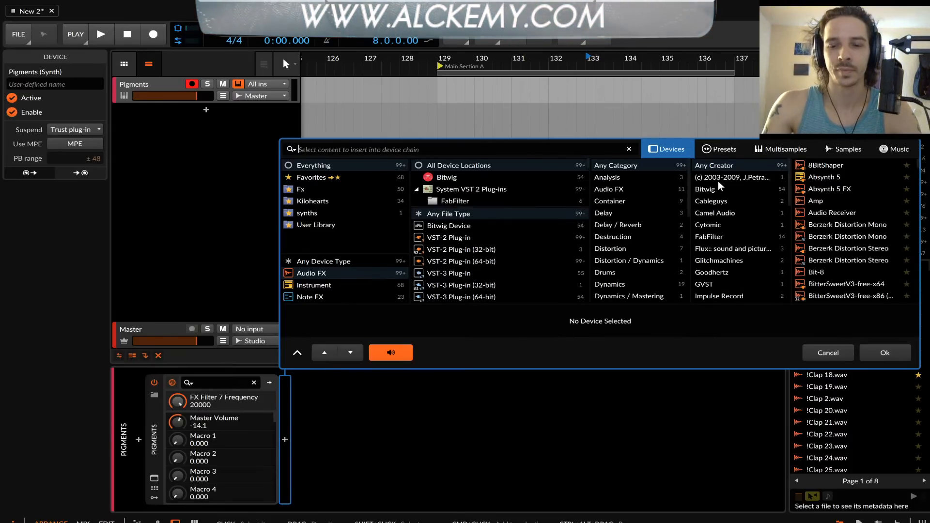
text(PRO)
click(835, 177)
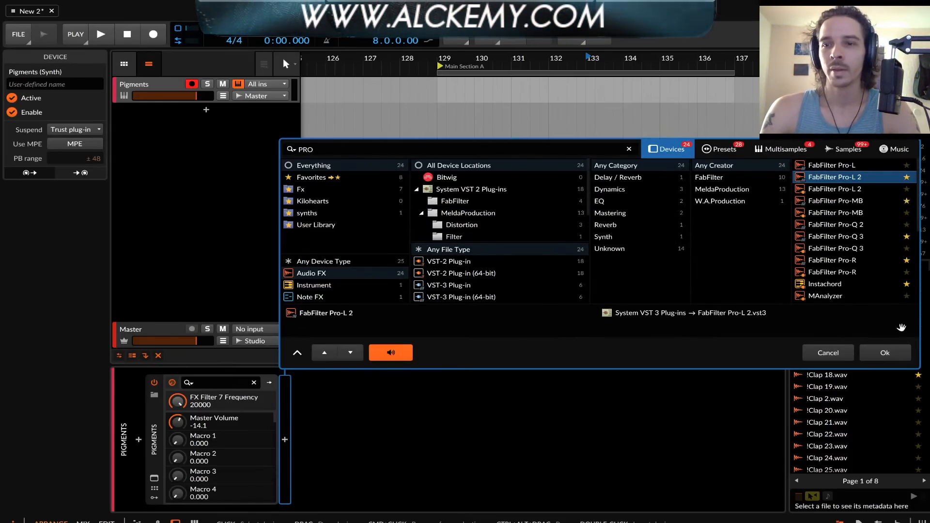
click(884, 352)
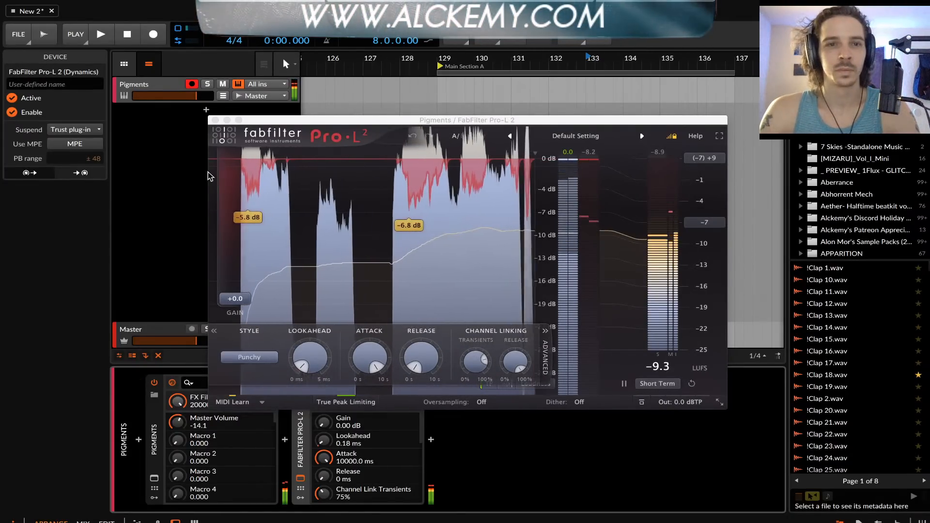
click(215, 120)
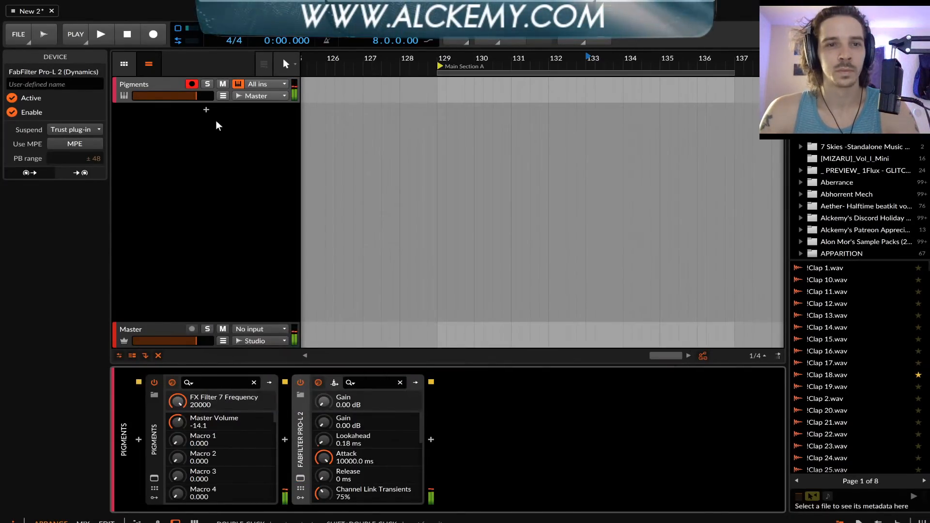
Reopen Pigments, add a Compressor to the Send Bus's second slot, lower its threshold and set its ratio to 4.19
click(154, 479)
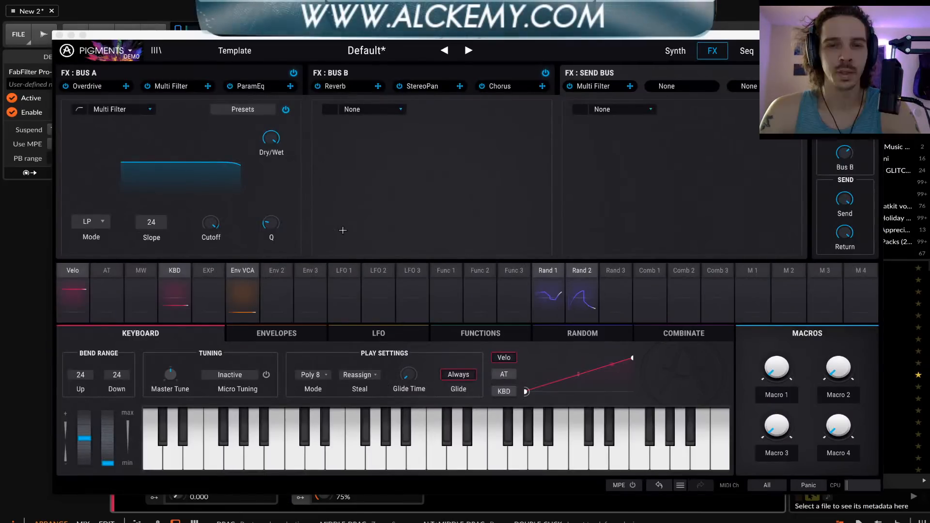
click(376, 109)
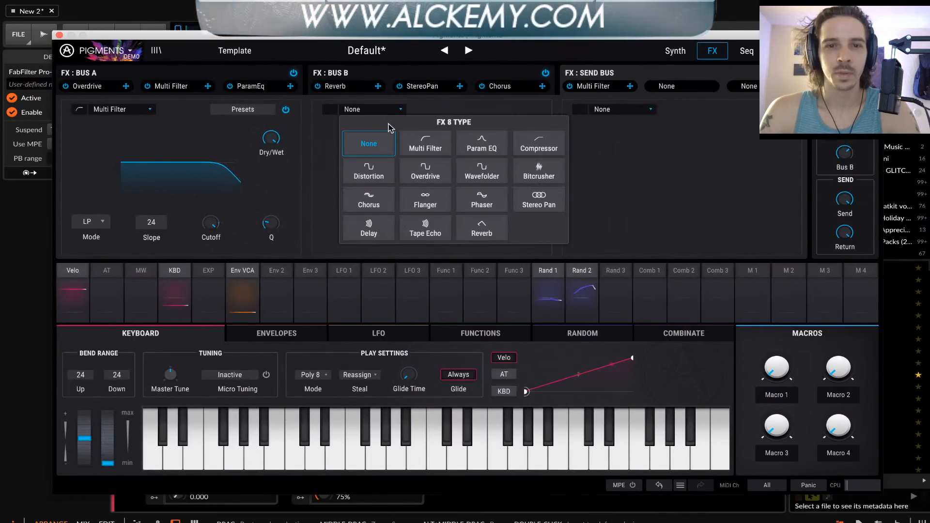
click(538, 144)
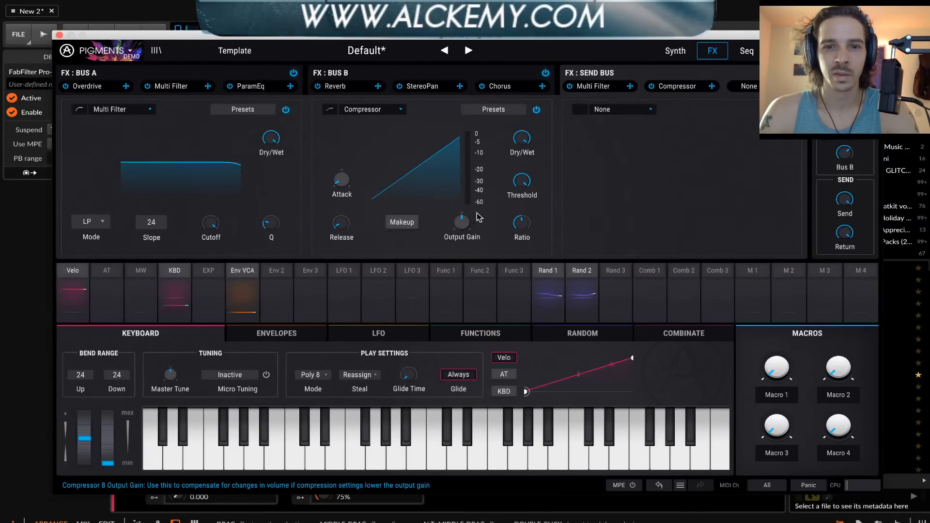
drag(524, 181, 525, 228)
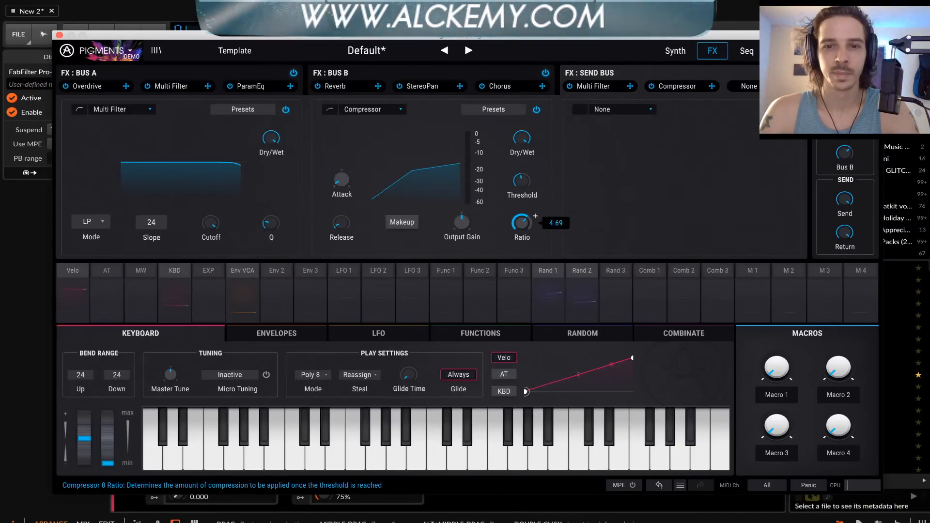
drag(525, 228, 522, 224)
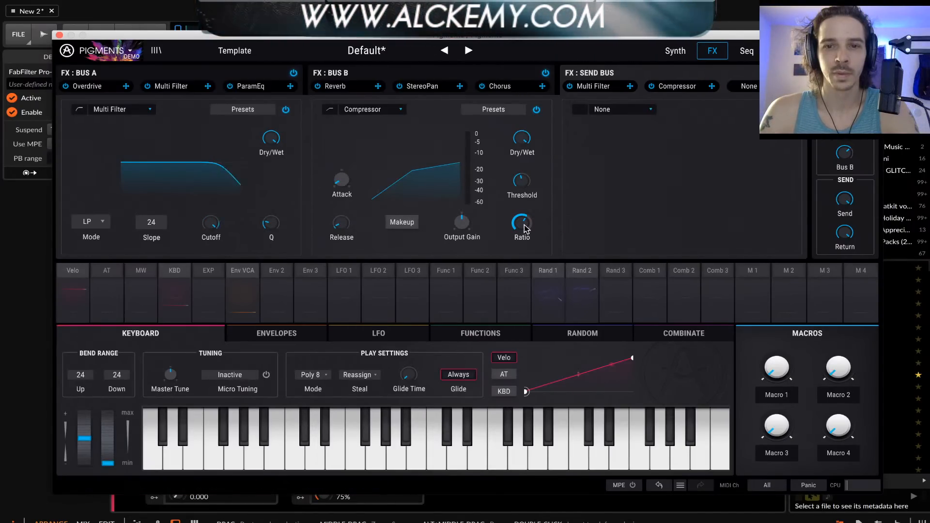
click(605, 111)
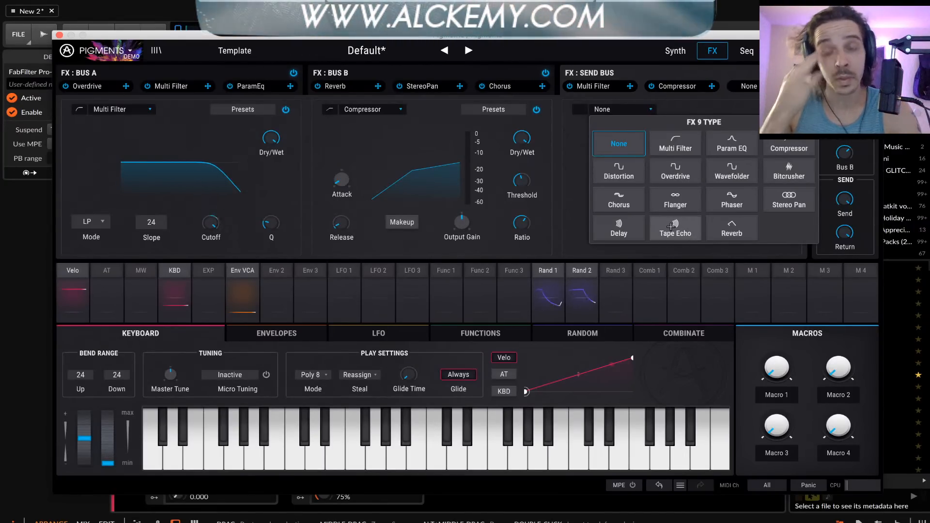
click(547, 143)
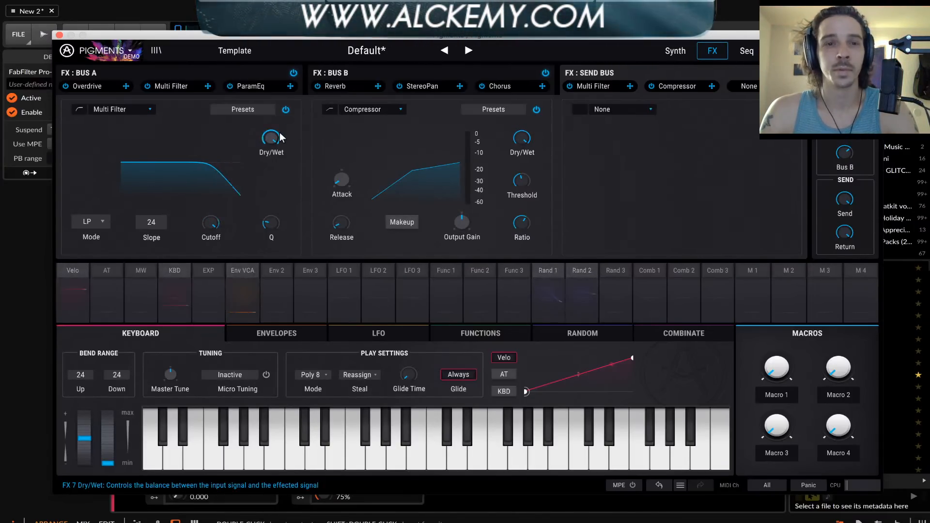
Show the Bus A effects and make the ParamEq's High fc the active parameter on the Pigments device in Bitwig
drag(183, 38, 194, 20)
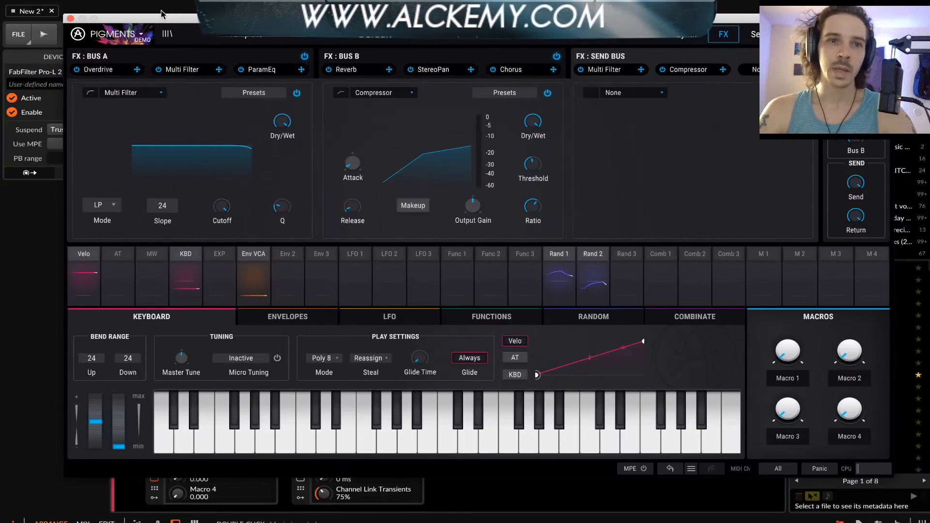
drag(137, 19, 420, 38)
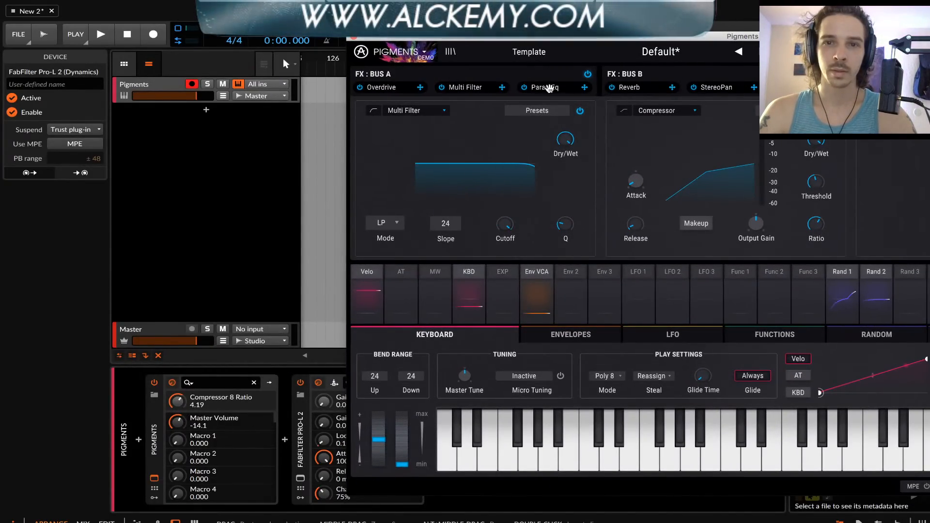
click(461, 74)
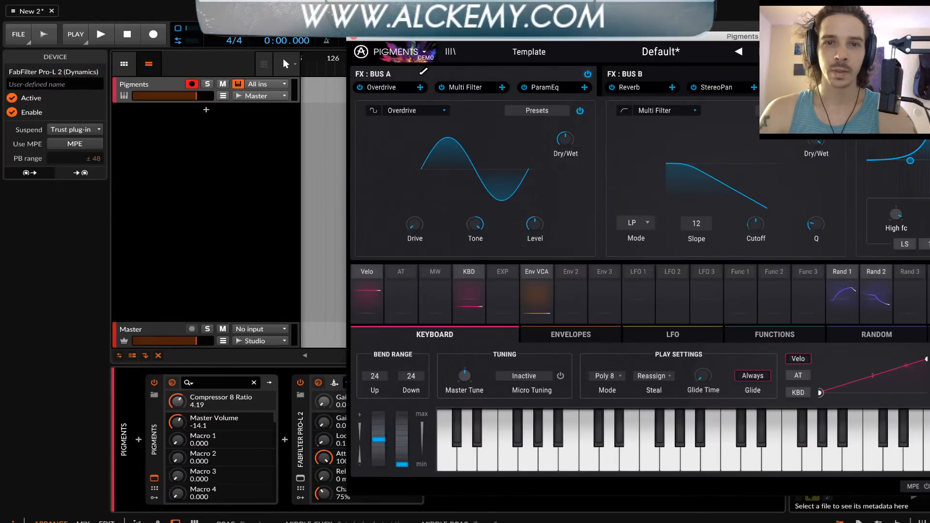
drag(766, 37, 589, 37)
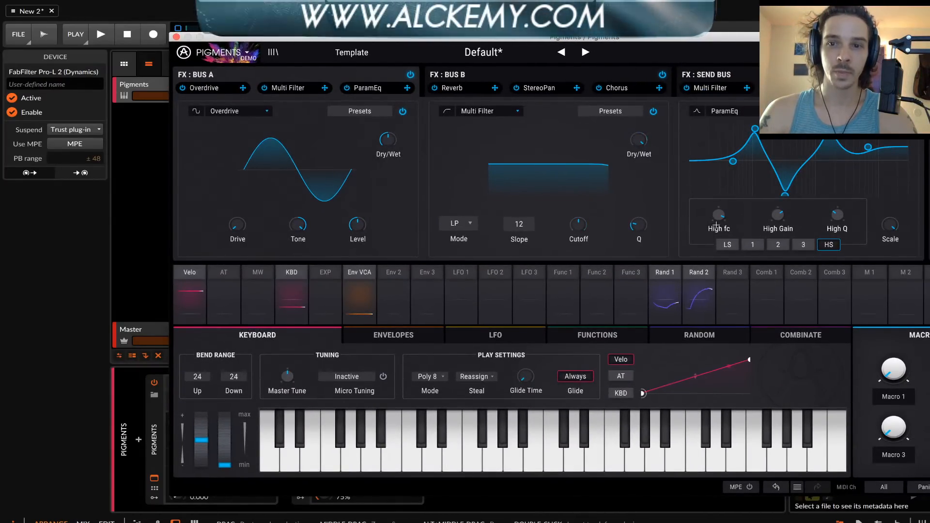
mouse_move(719, 221)
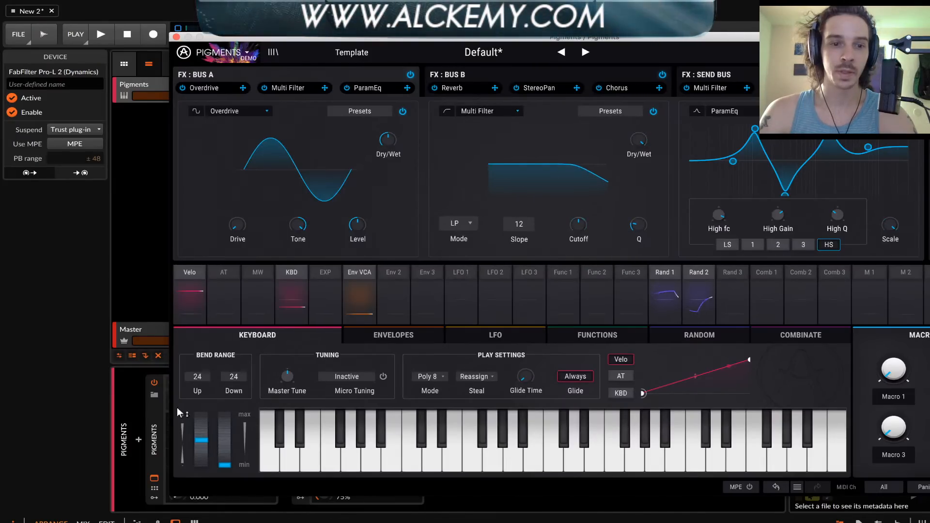
click(154, 416)
drag(300, 37, 460, 42)
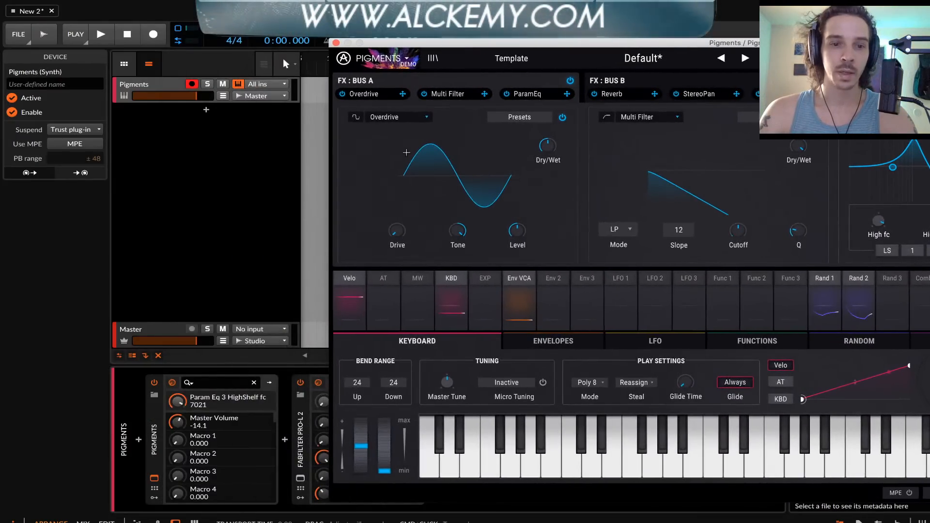
Add a Random modulator to the Pigments device in Bitwig
click(154, 477)
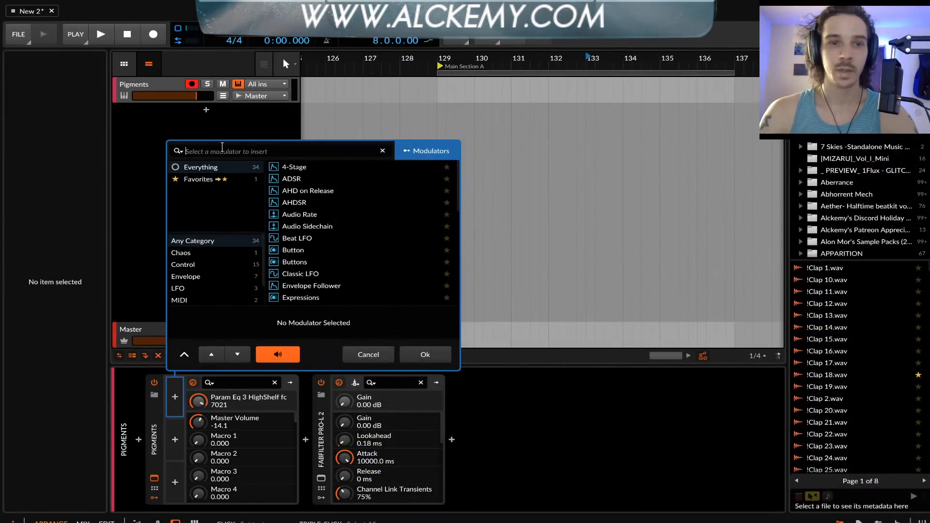
text(RANDOM)
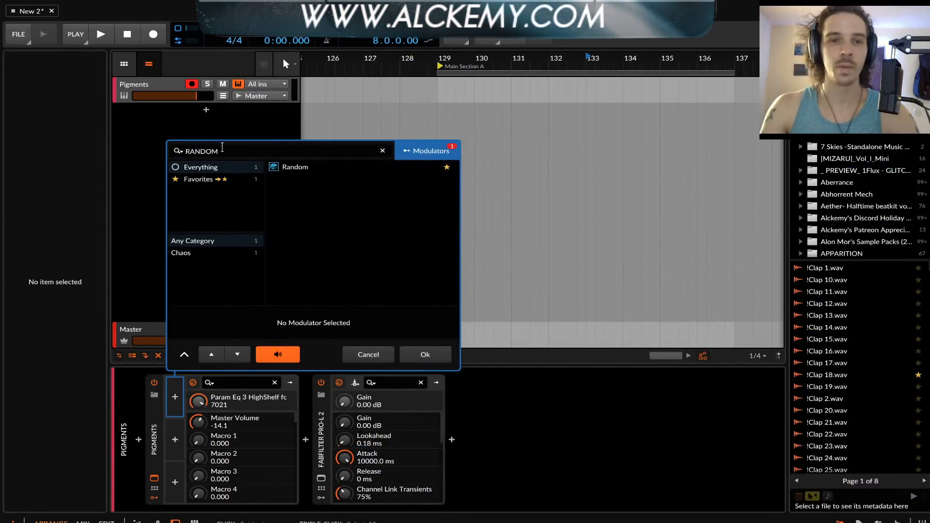
click(289, 166)
click(431, 360)
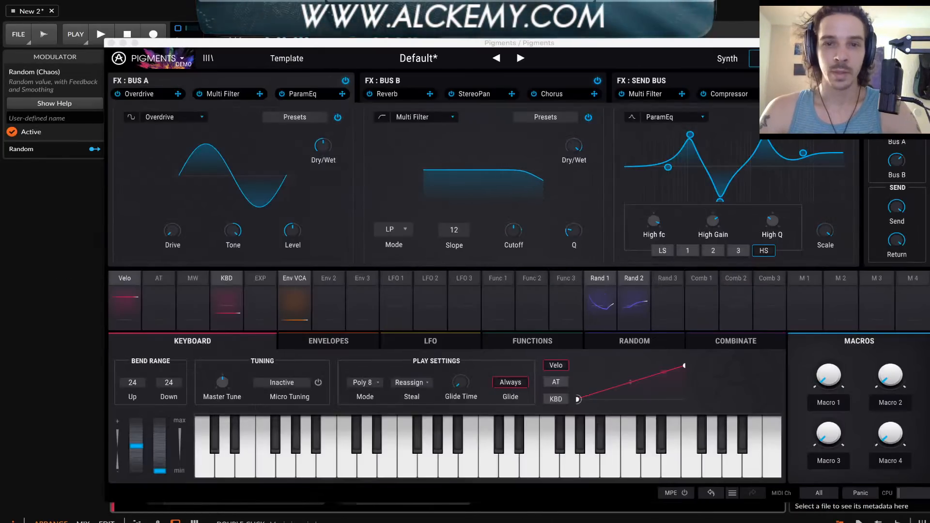
Turn the Random modulator's smoothing fully up, map it to Param Eq 3 HighShelf fc at -0.680, and reopen the Pigments window
click(113, 42)
click(202, 397)
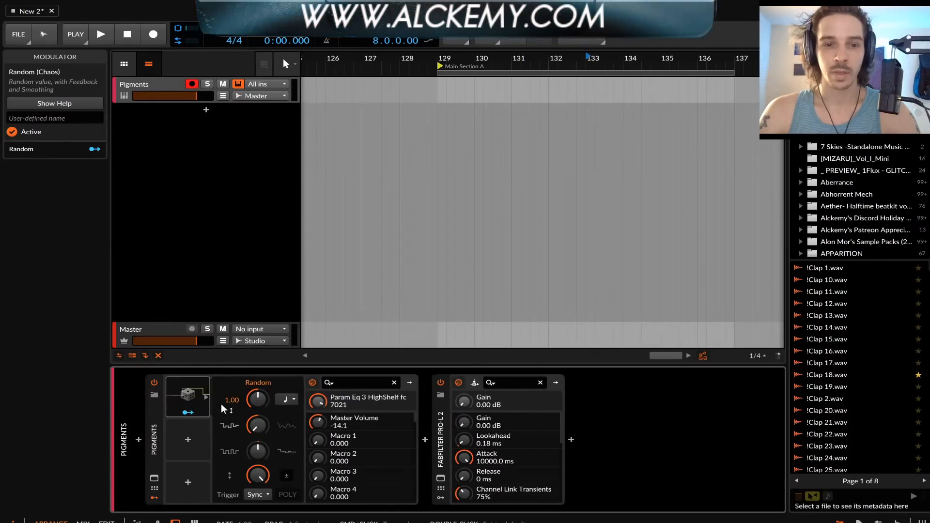
click(188, 413)
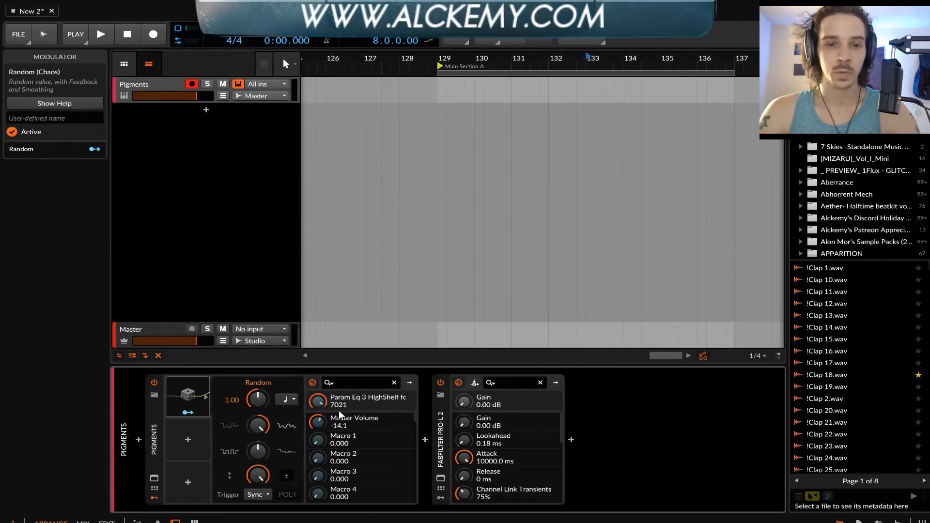
drag(317, 401, 318, 422)
click(188, 412)
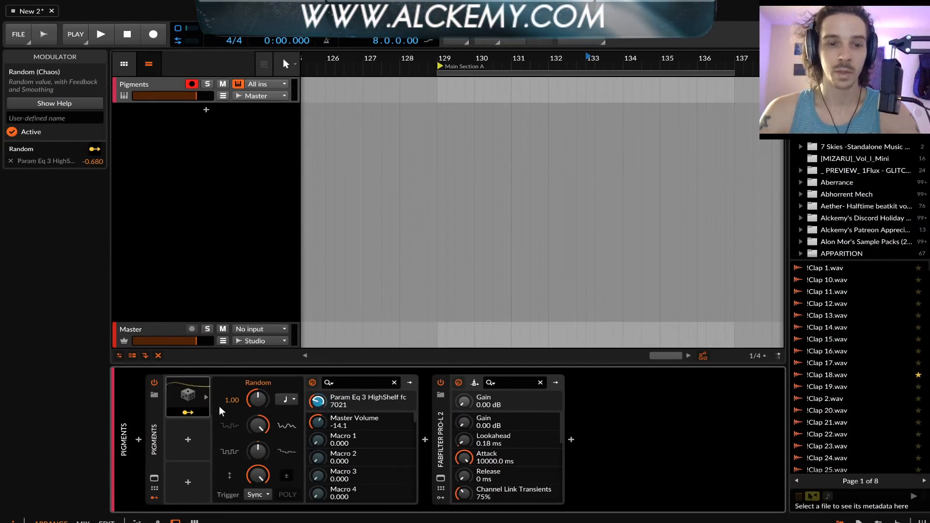
click(154, 480)
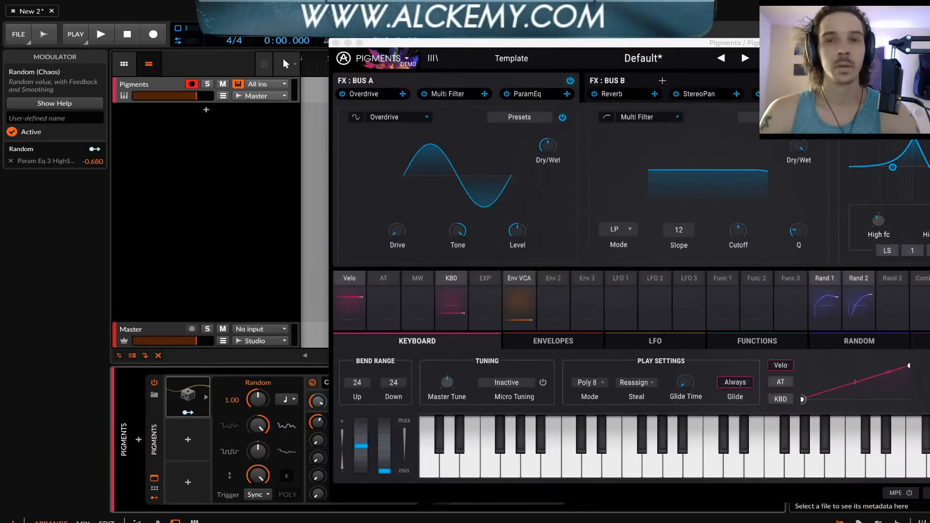
Select band 1 of Bus A's ParamEq and make its Peak 1 fc the active parameter for mapping
drag(749, 49, 612, 46)
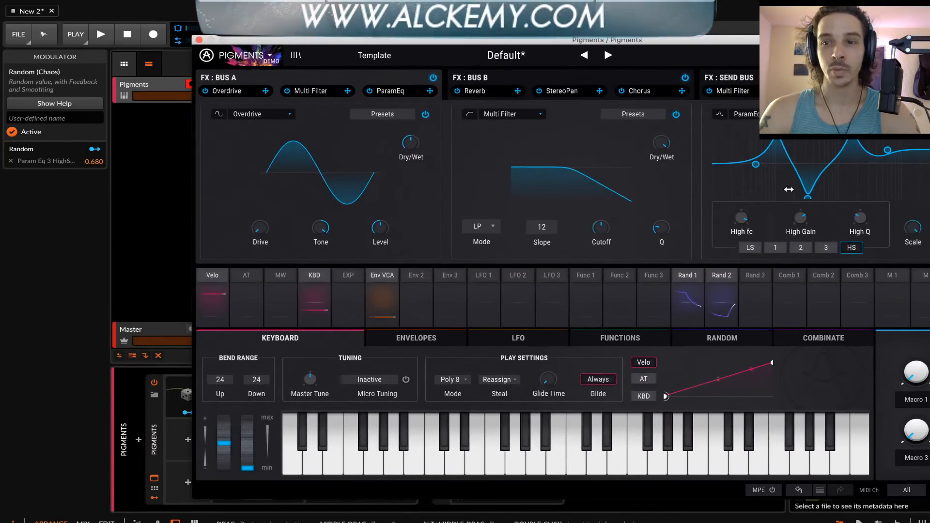
click(775, 247)
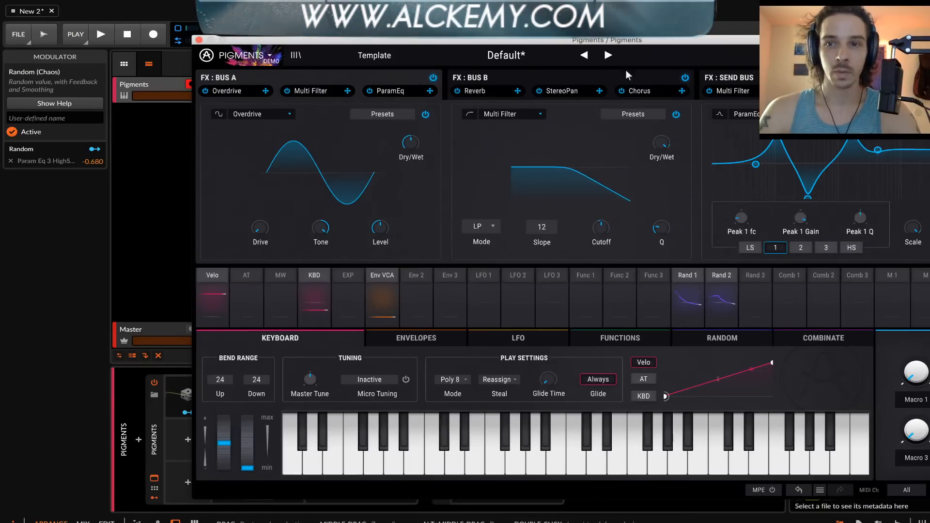
drag(537, 42, 725, 42)
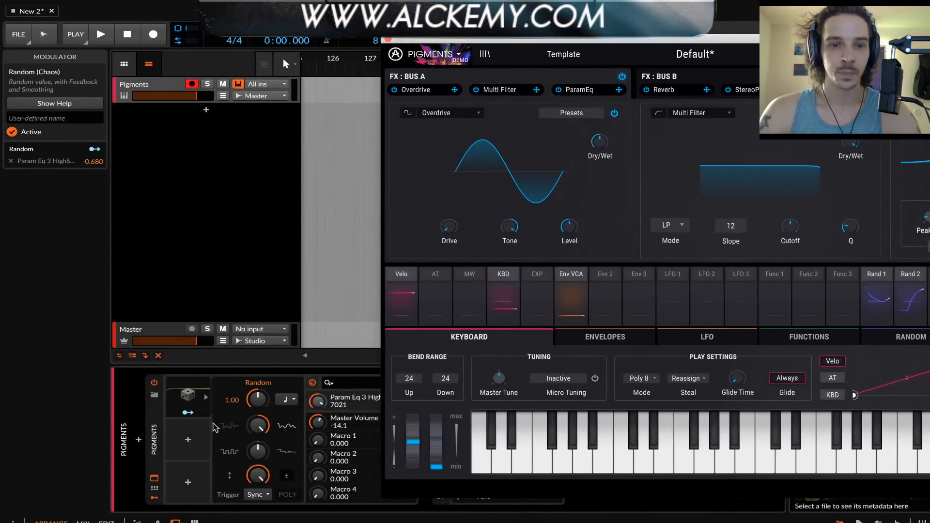
click(187, 413)
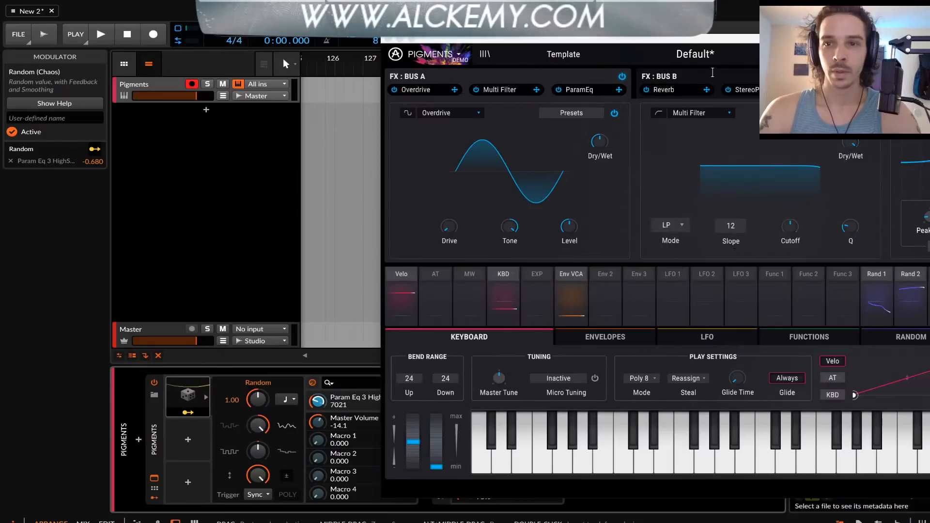
click(689, 52)
drag(670, 39, 559, 35)
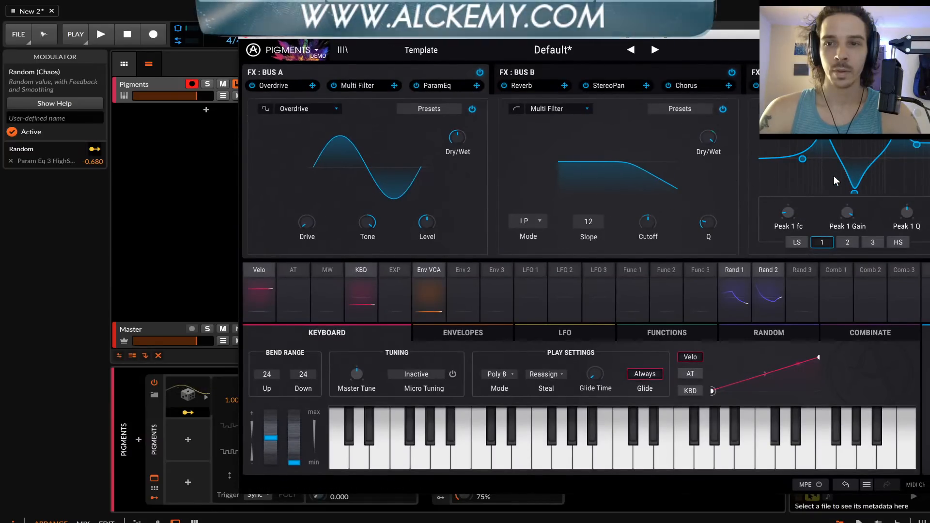
drag(792, 208, 792, 216)
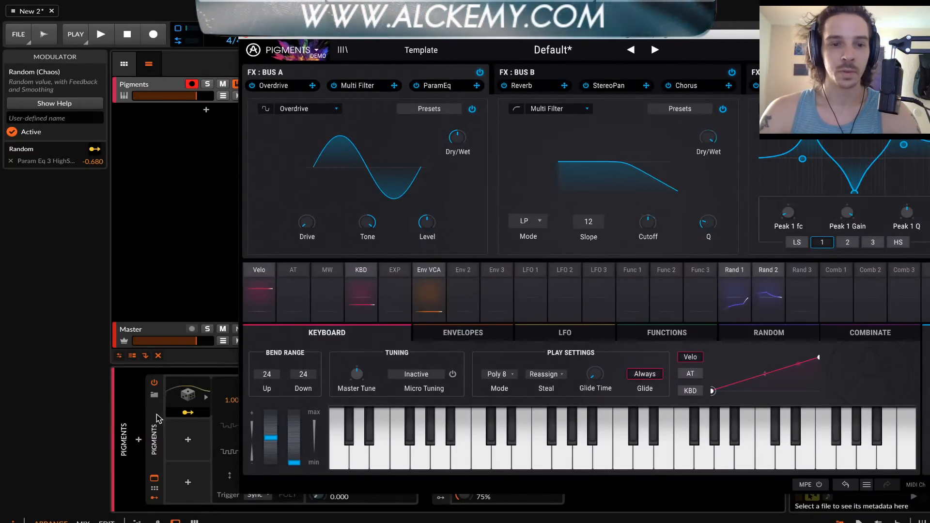
Close the Pigments window and map the Random modulator to Param Eq 3 Peak 1 fc at 0.445
click(156, 412)
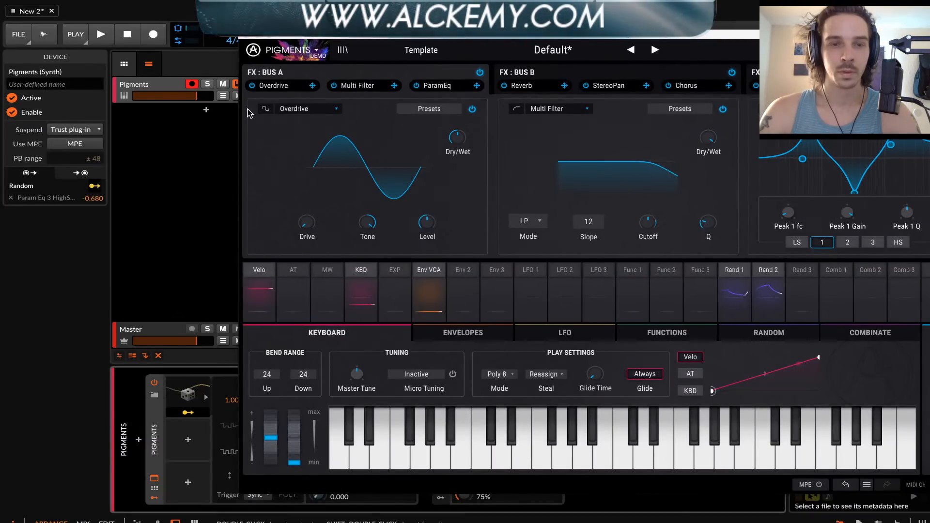
double_click(244, 37)
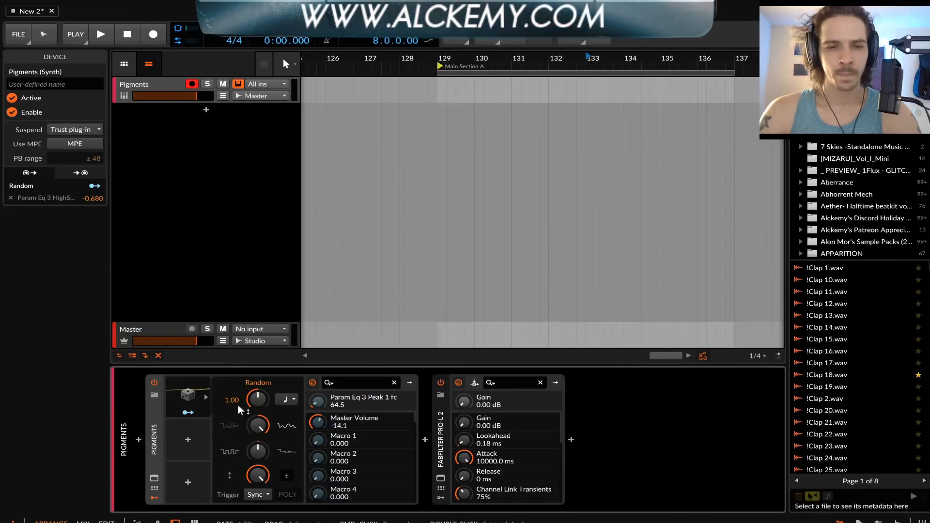
click(198, 415)
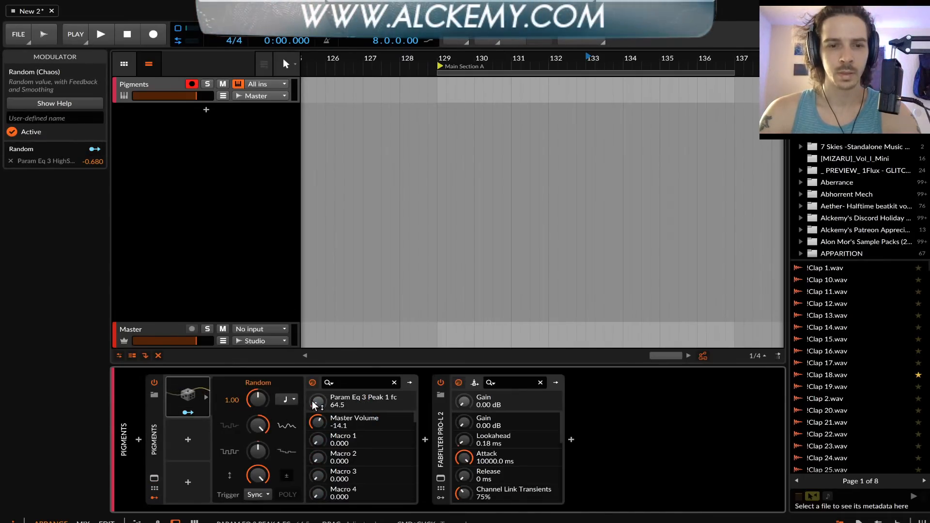
drag(318, 402, 318, 393)
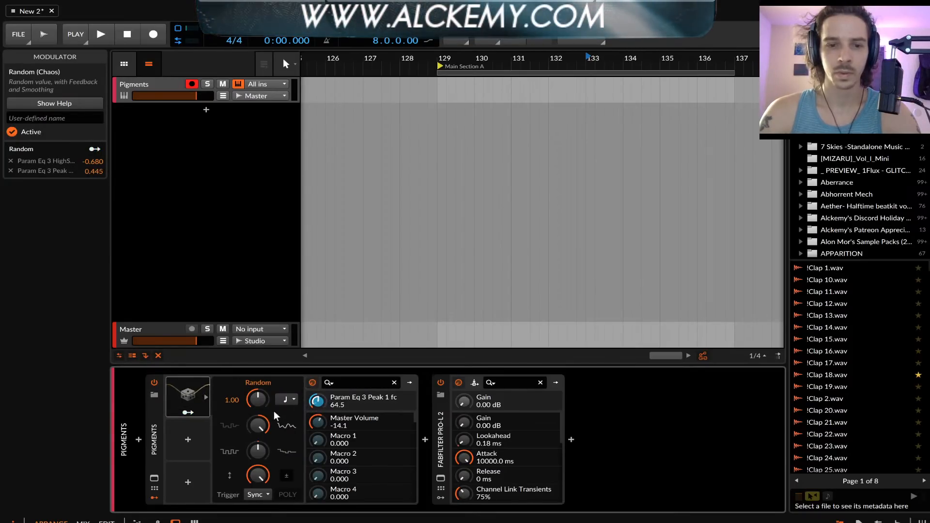
Reopen Pigments and swap Bus A's Multi Filter and ParamEq so the ParamEq sits in the second slot
click(153, 479)
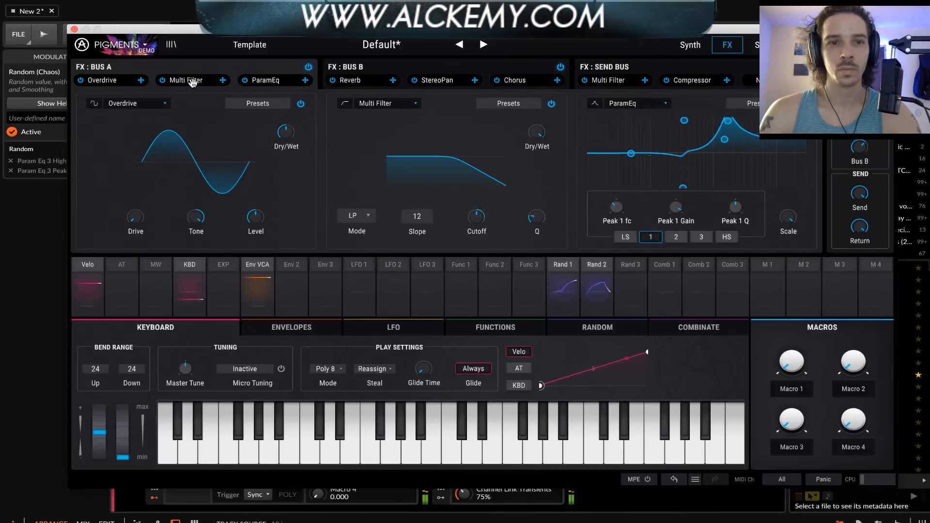
drag(192, 82, 272, 80)
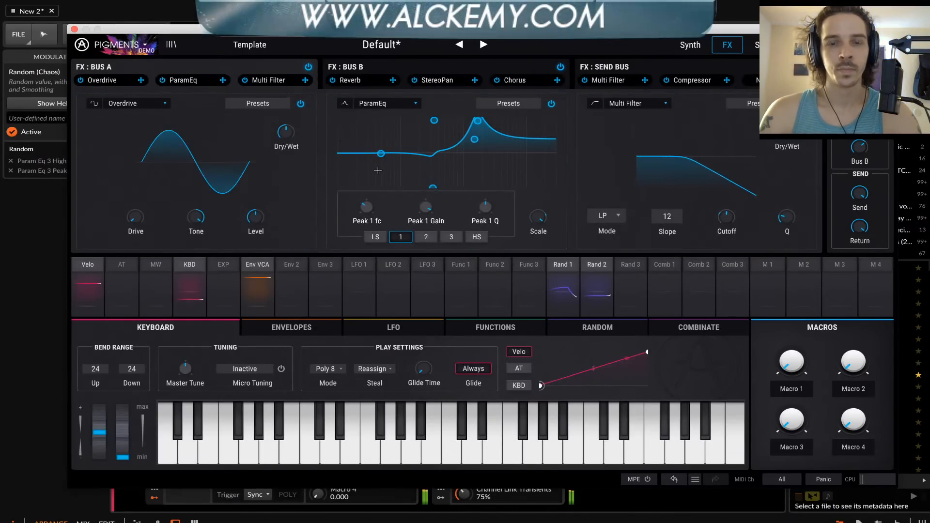
drag(115, 31, 170, 26)
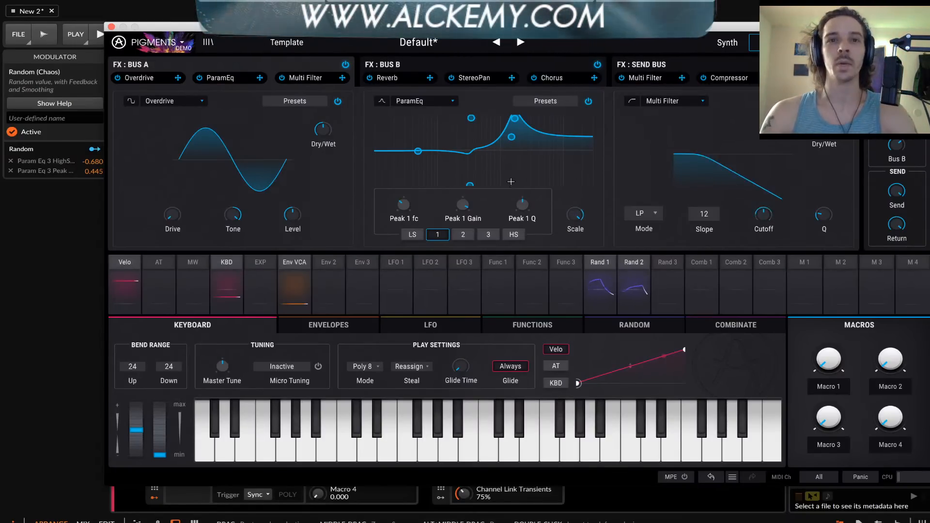
drag(407, 29, 570, 39)
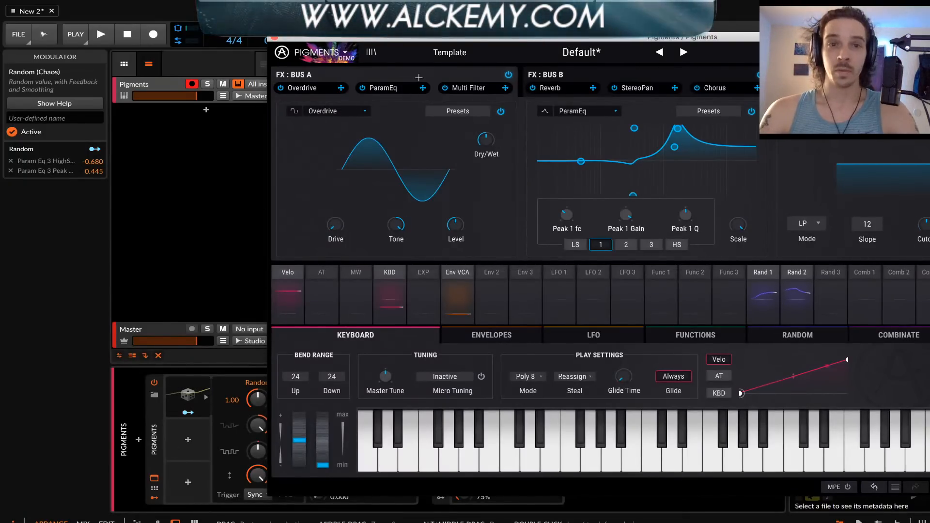
drag(477, 37, 248, 28)
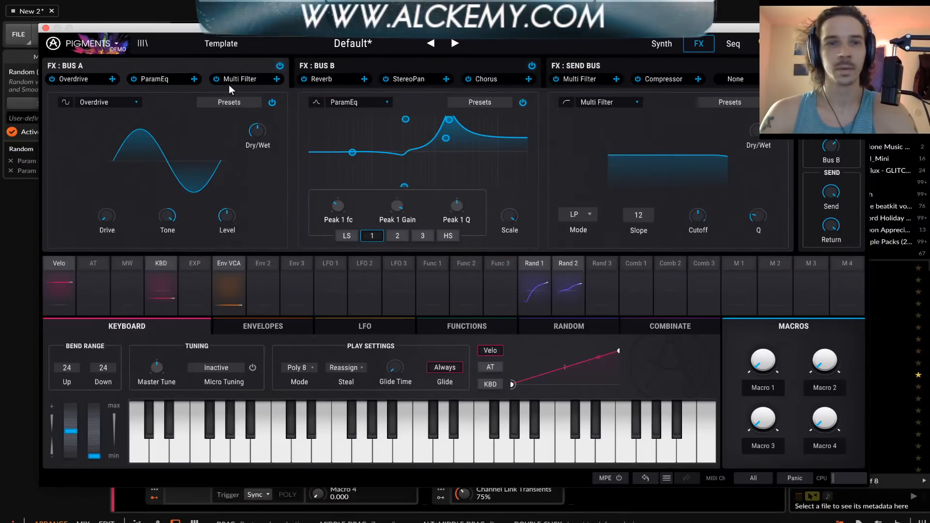
Show the Send Bus effects, then lower the Compressor's threshold further and raise its ratio
click(573, 77)
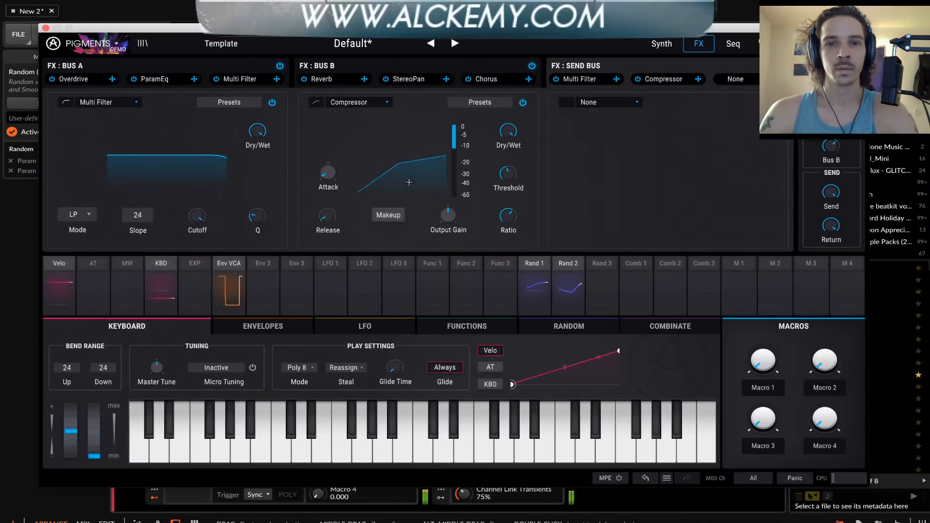
drag(514, 170, 516, 179)
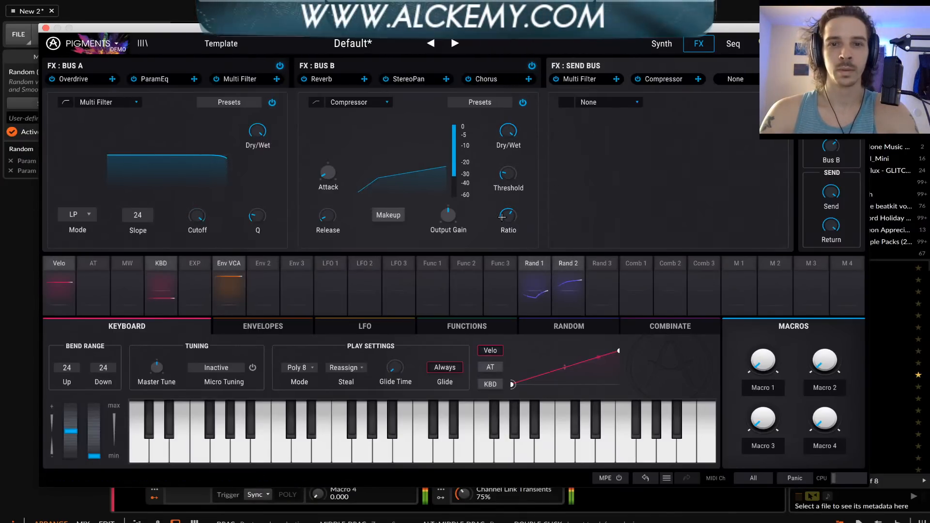
drag(516, 216, 522, 204)
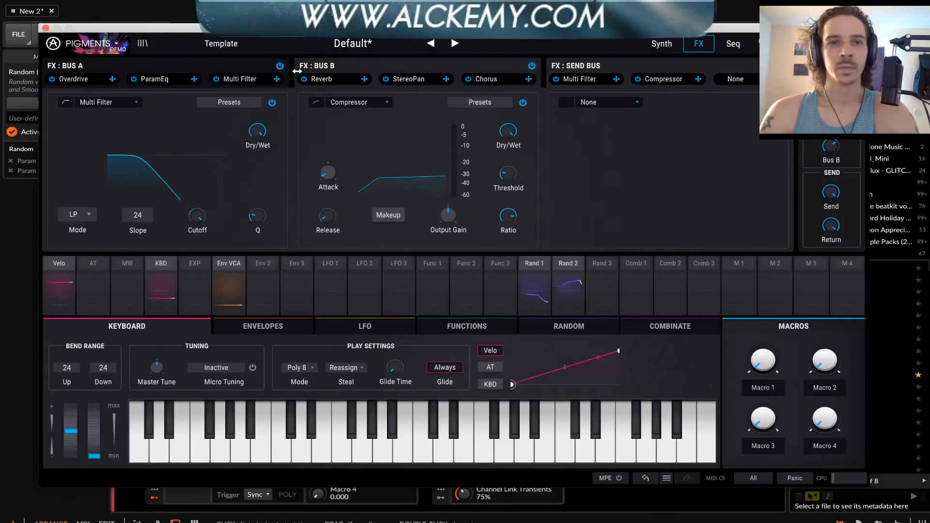
mouse_move(234, 80)
mouse_down()
mouse_move(684, 82)
mouse_move(269, 82)
mouse_move(274, 90)
mouse_move(245, 82)
mouse_up()
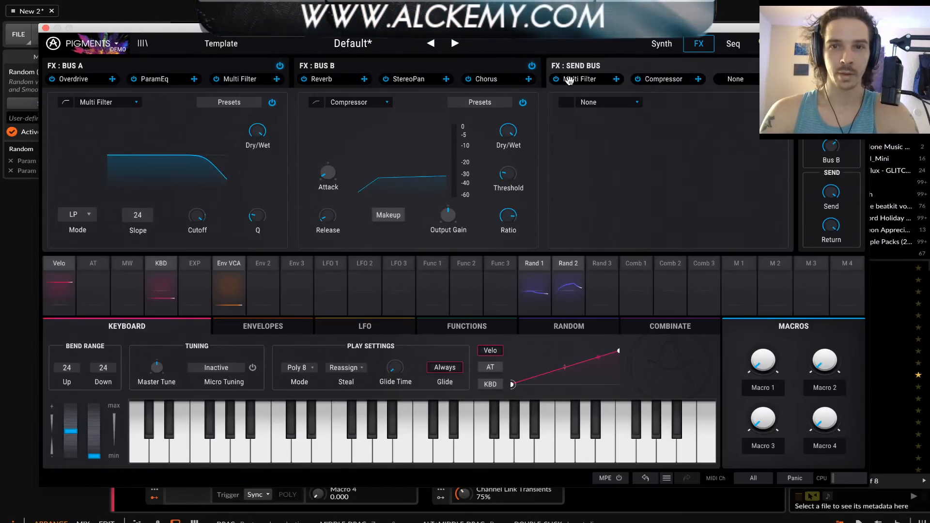
Shift the Send Bus's Compressor and Multi Filter one slot later and move Bus B's Chorus into its first slot
drag(671, 82, 735, 82)
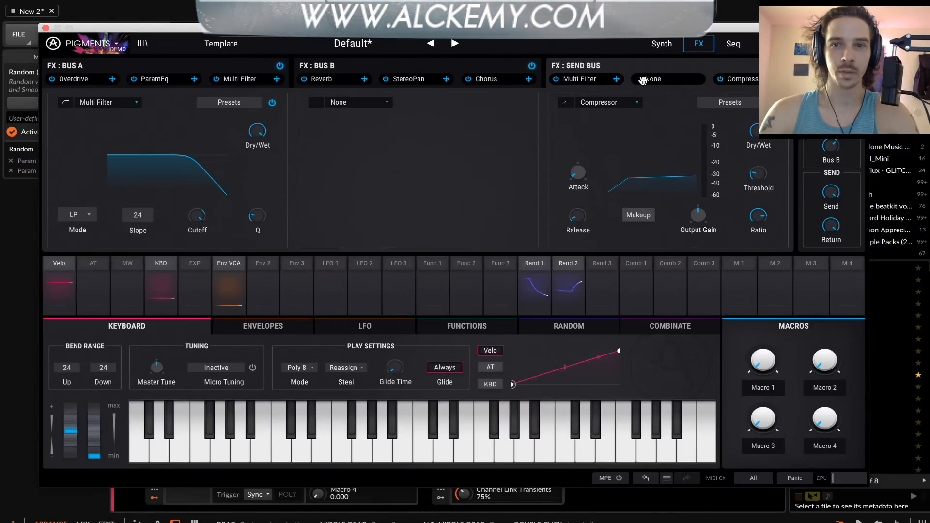
drag(643, 81, 652, 81)
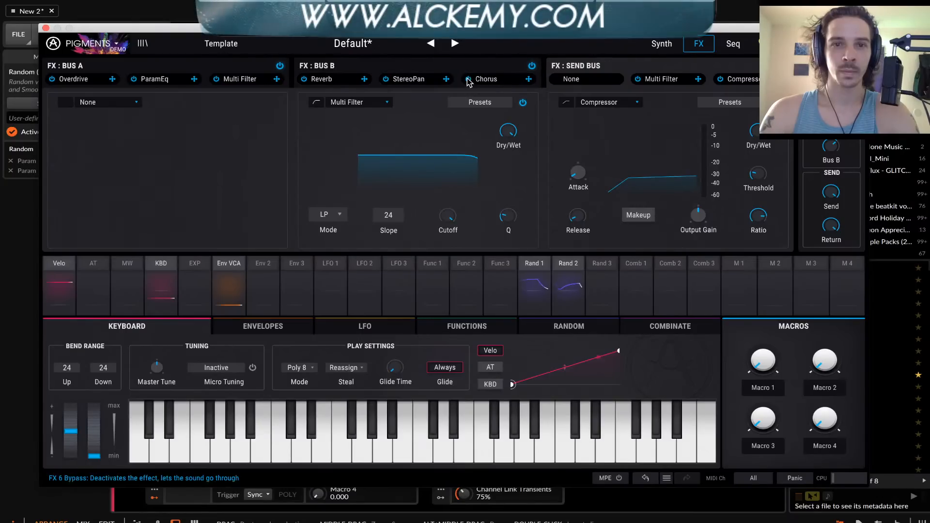
drag(470, 80, 567, 80)
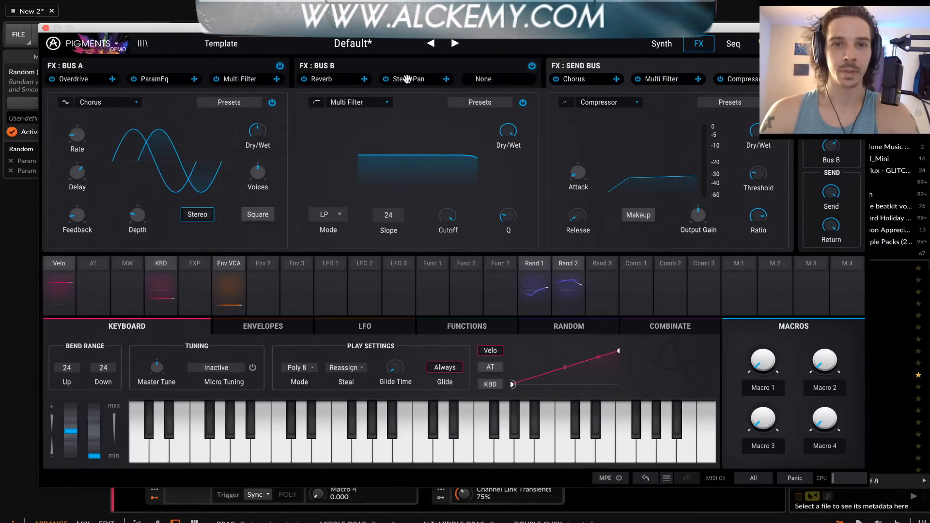
Shift Bus B's StereoPan and Reverb one slot later and move Bus A's Multi Filter into Bus B's first slot
drag(471, 79, 429, 89)
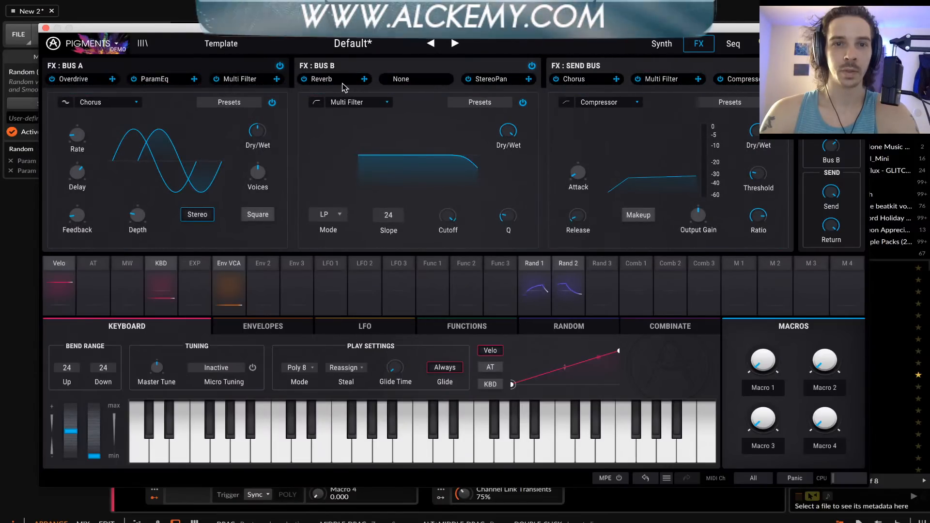
drag(344, 86, 415, 80)
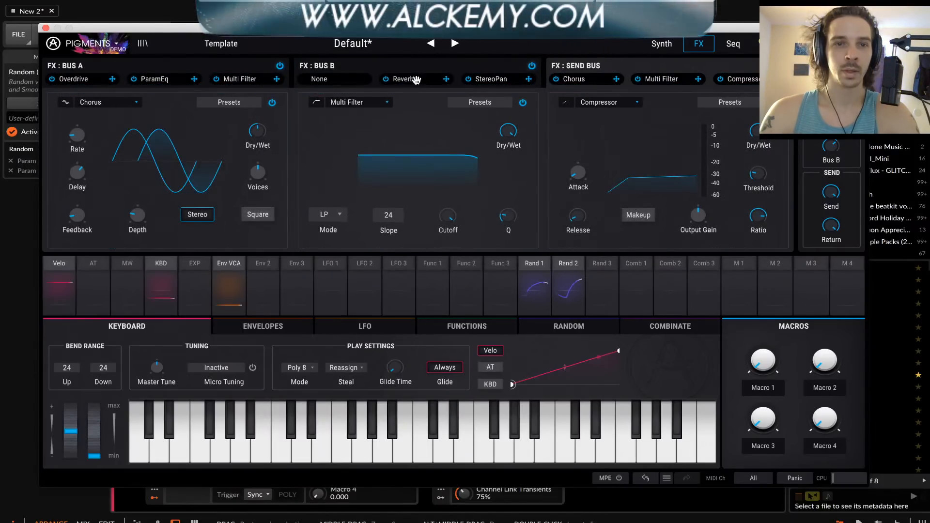
drag(241, 78, 338, 79)
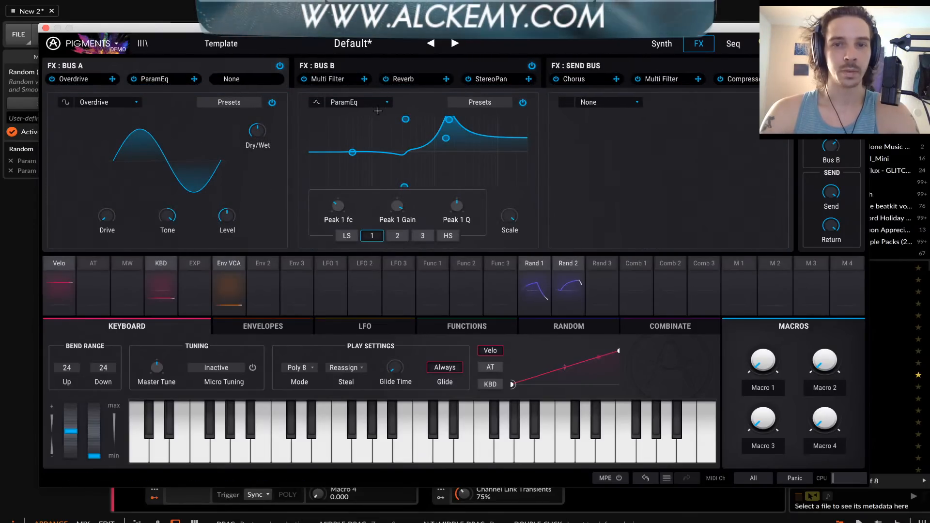
Add a second ParamEq to Bus A's empty third slot and swap the order of its two ParamEqs
click(601, 102)
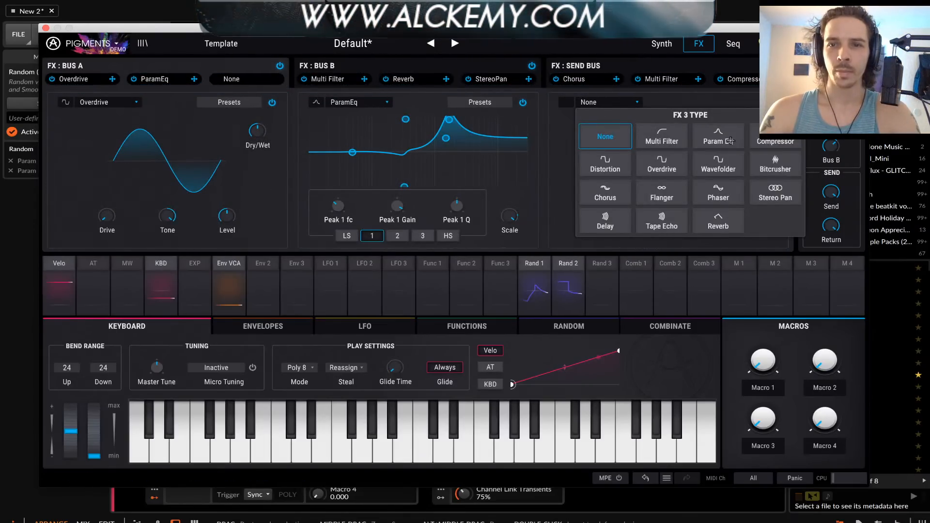
click(729, 140)
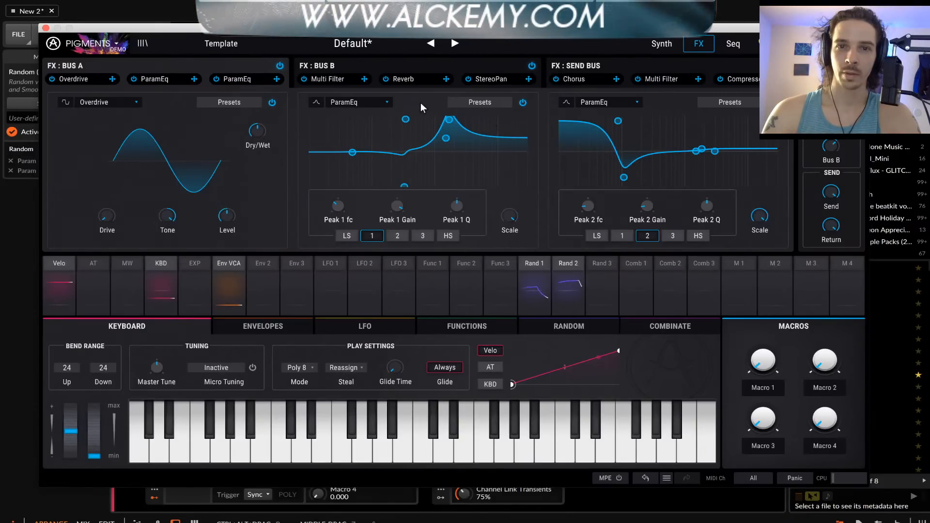
drag(160, 76, 233, 77)
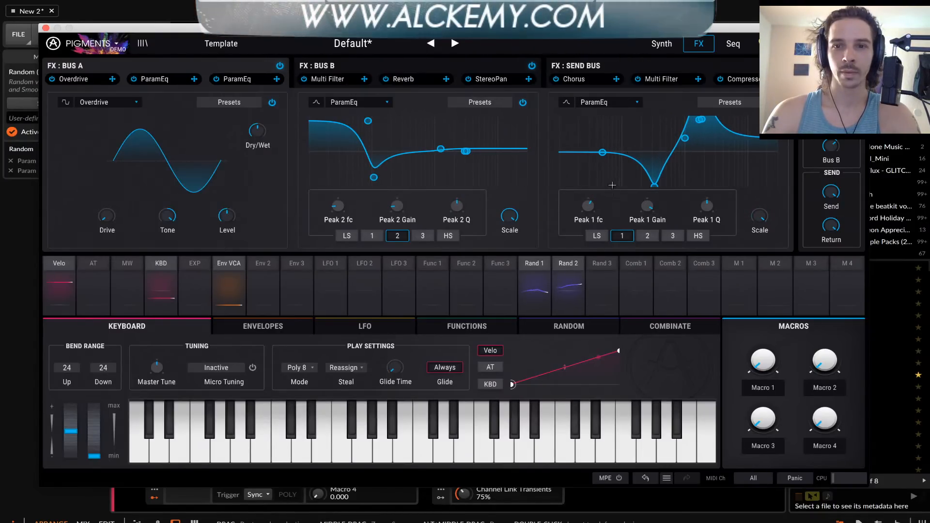
Lower the gain of Peak 3 in the ParamEq in Bus A's third slot
mouse_move(599, 203)
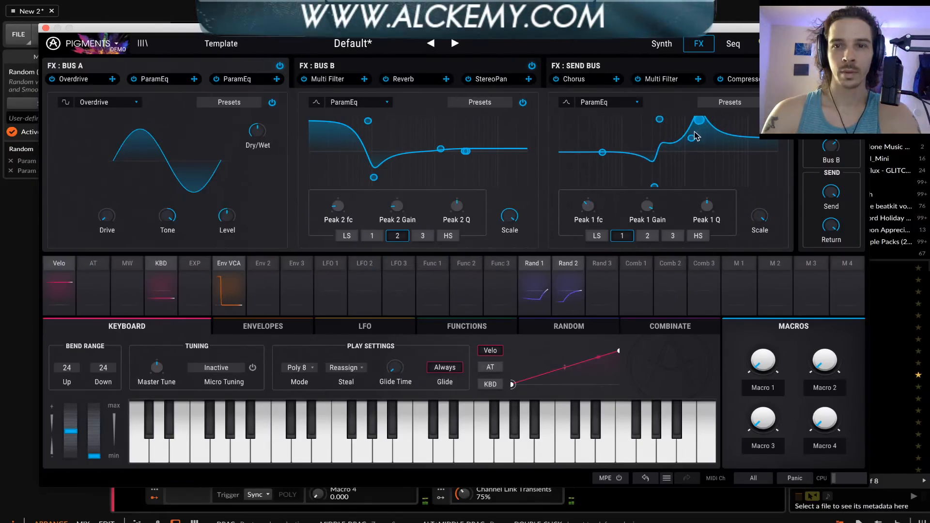
drag(700, 120, 702, 148)
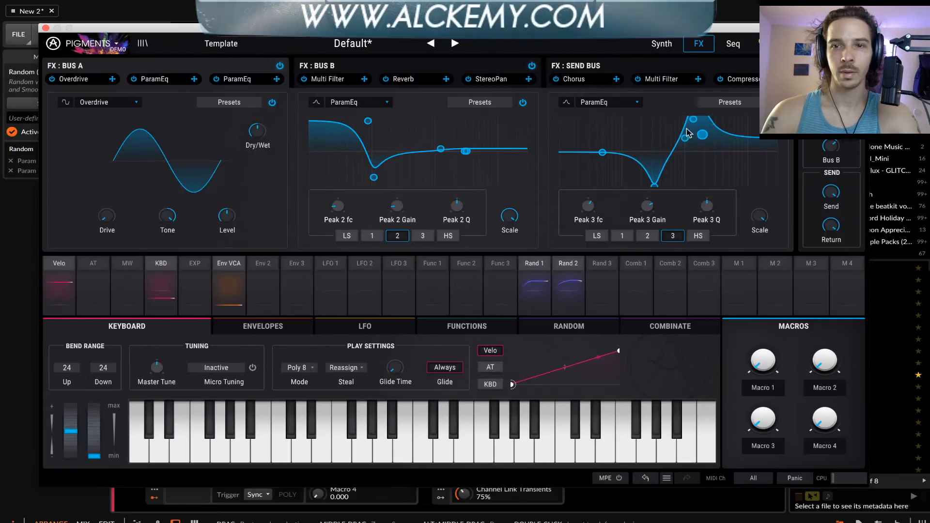
drag(370, 30, 714, 35)
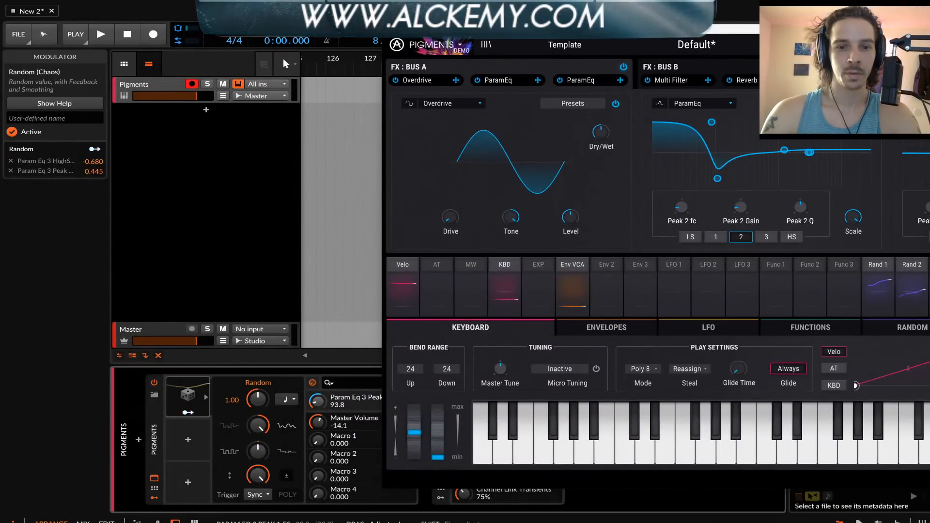
drag(728, 30, 422, 19)
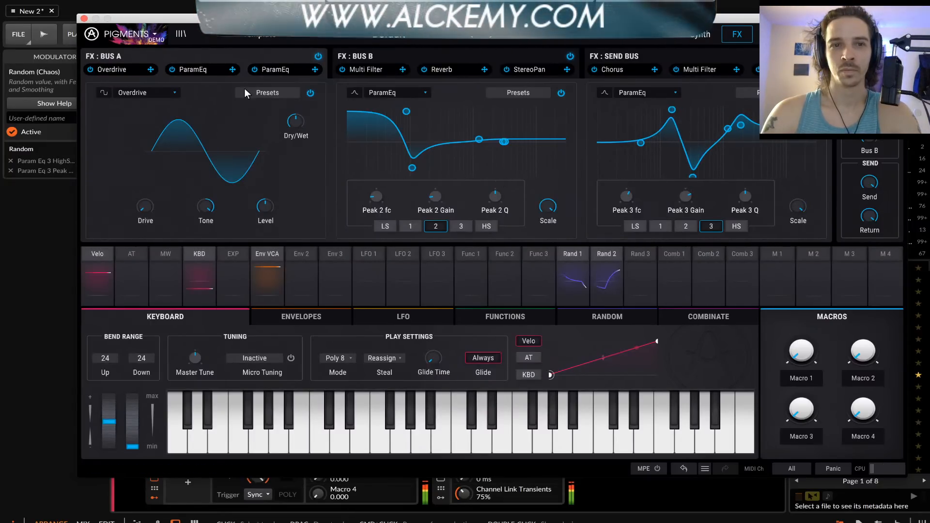
Close and reopen the Pigments window and show its Synth page with the engines and filters
click(84, 19)
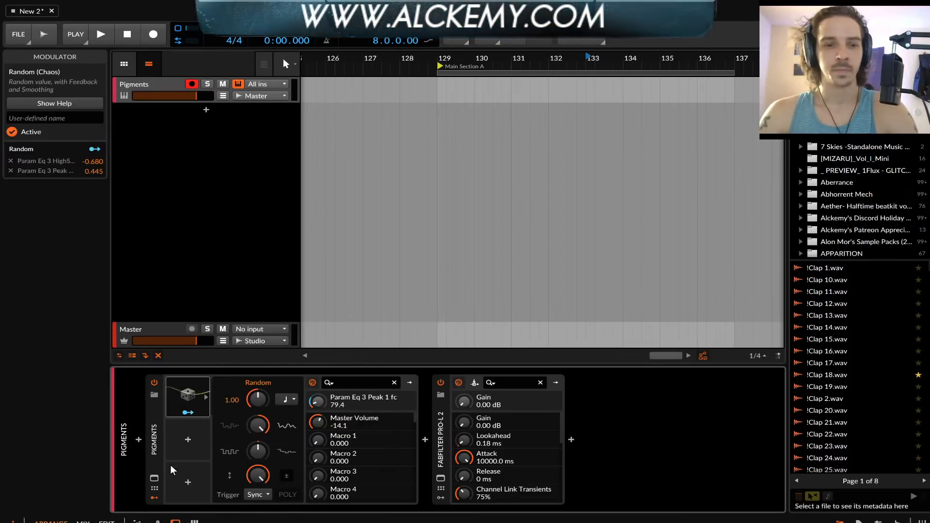
click(154, 479)
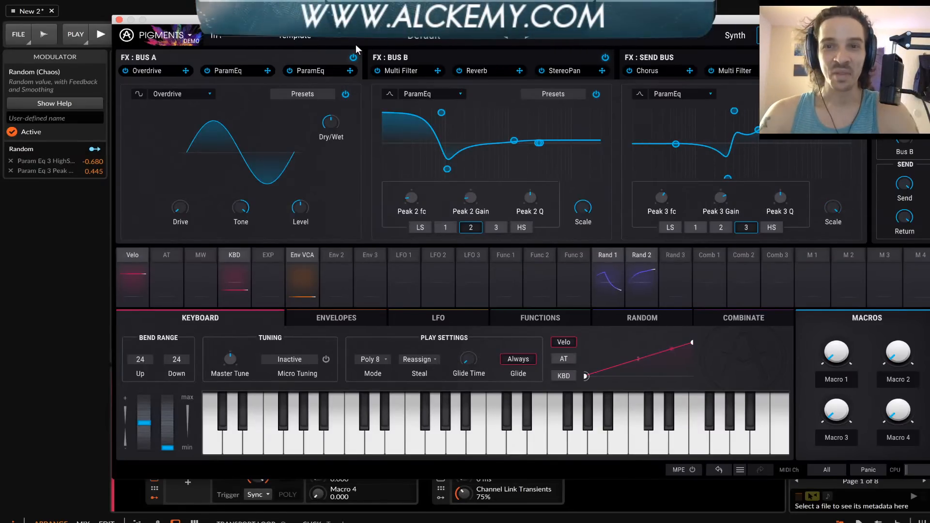
drag(368, 19, 287, 18)
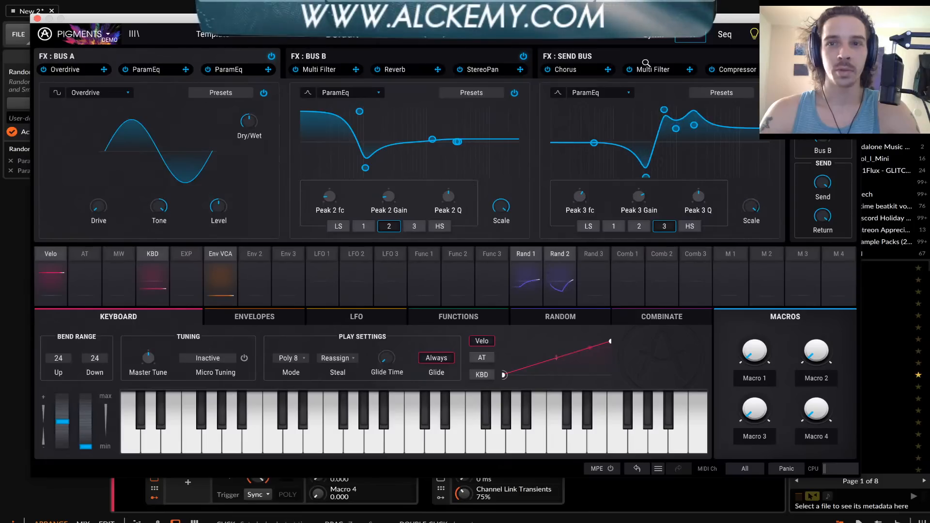
click(654, 37)
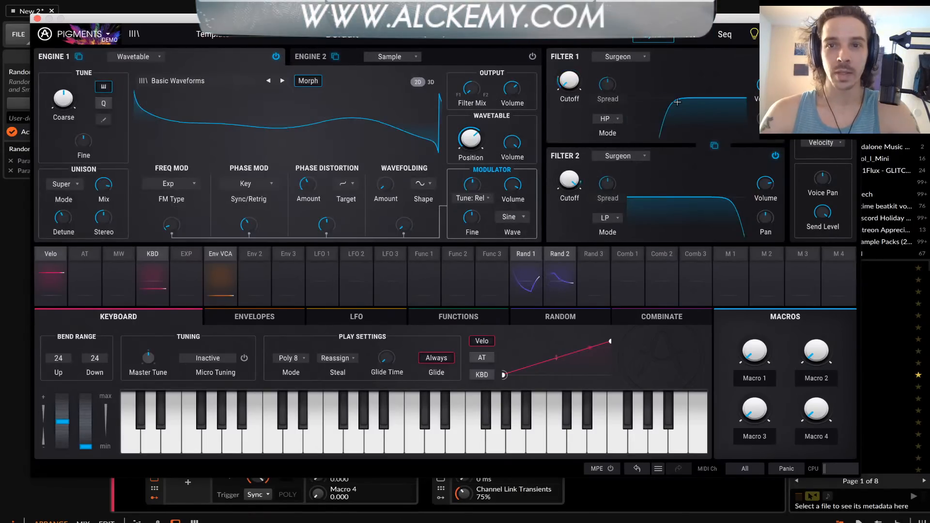
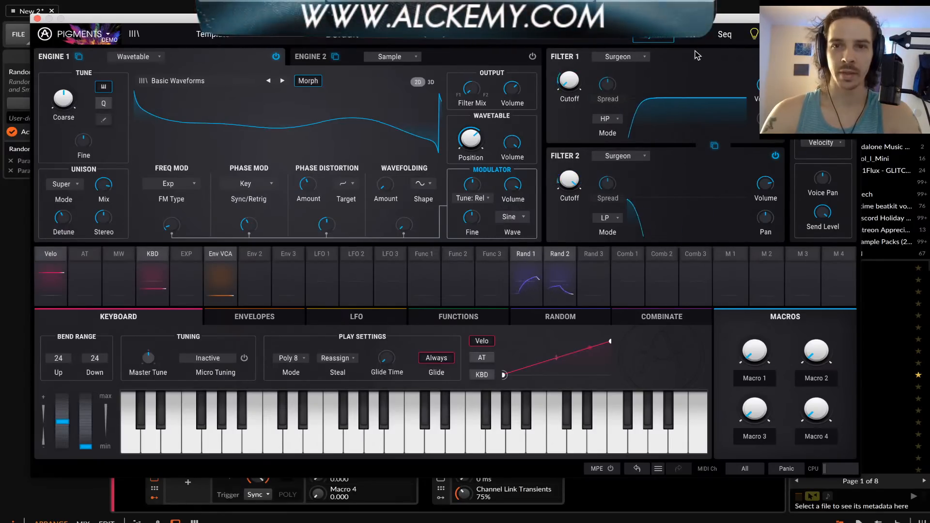
Compare the FX and Synth pages, ending on the three FX buses, and shift the Pigments window aside
click(690, 35)
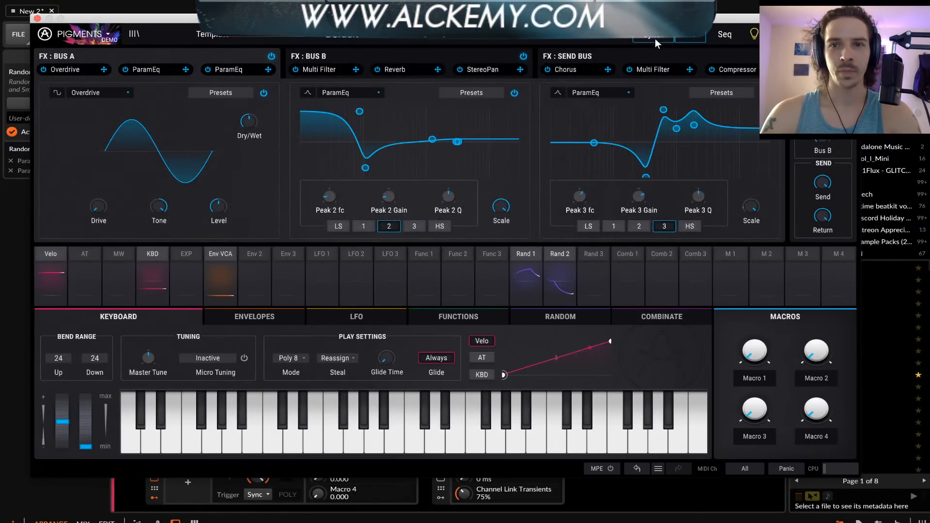
click(656, 43)
click(691, 39)
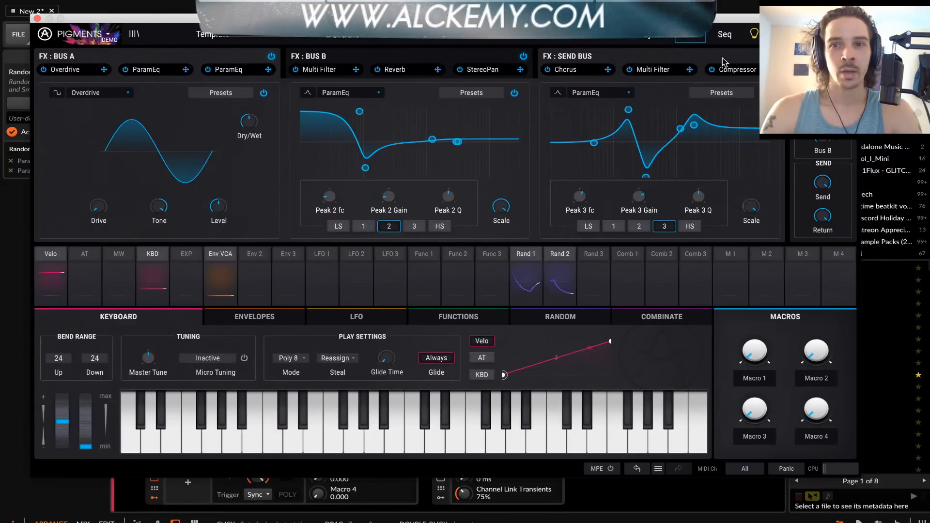
drag(707, 19, 683, 19)
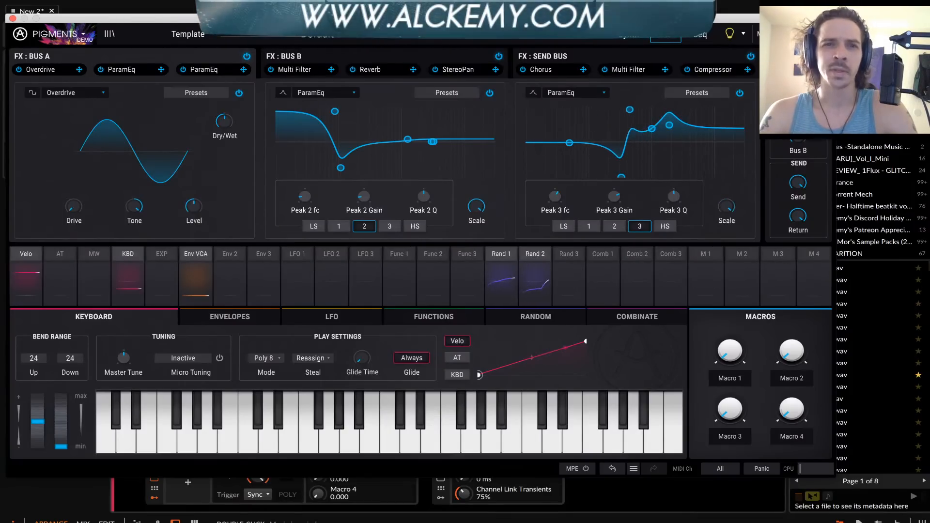
mouse_move(423, 19)
mouse_down()
mouse_move(495, 12)
mouse_move(418, 5)
mouse_move(421, 19)
mouse_up()
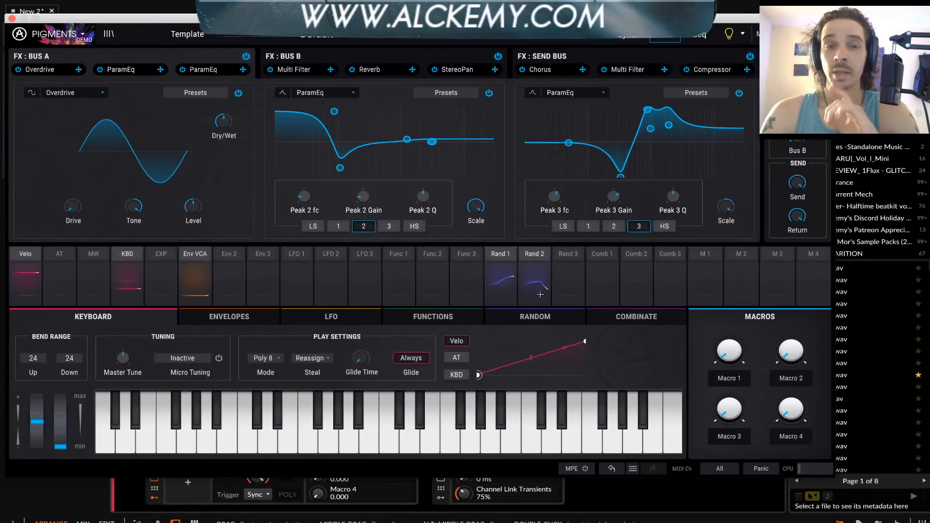
Close the Pigments window and deactivate the Pigments track, proceeding despite the plug-in state saving error
click(12, 18)
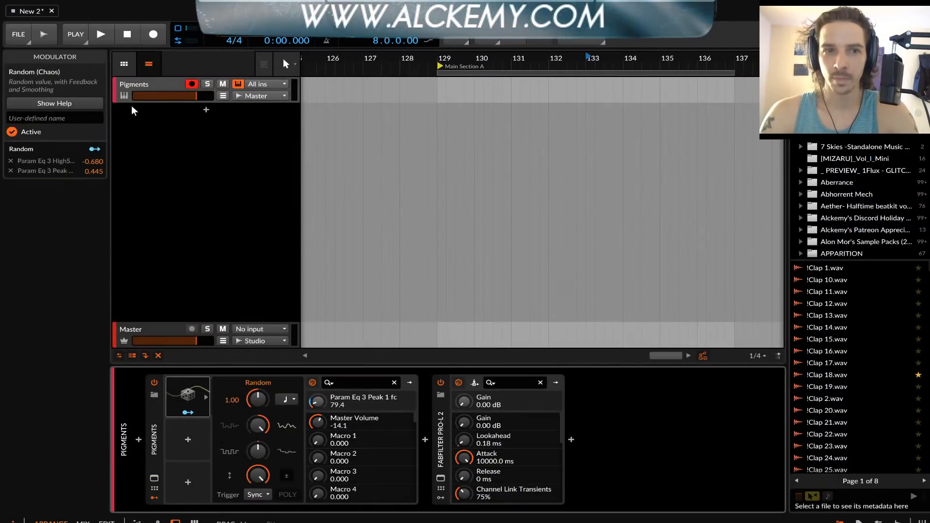
click(153, 84)
key(Delete)
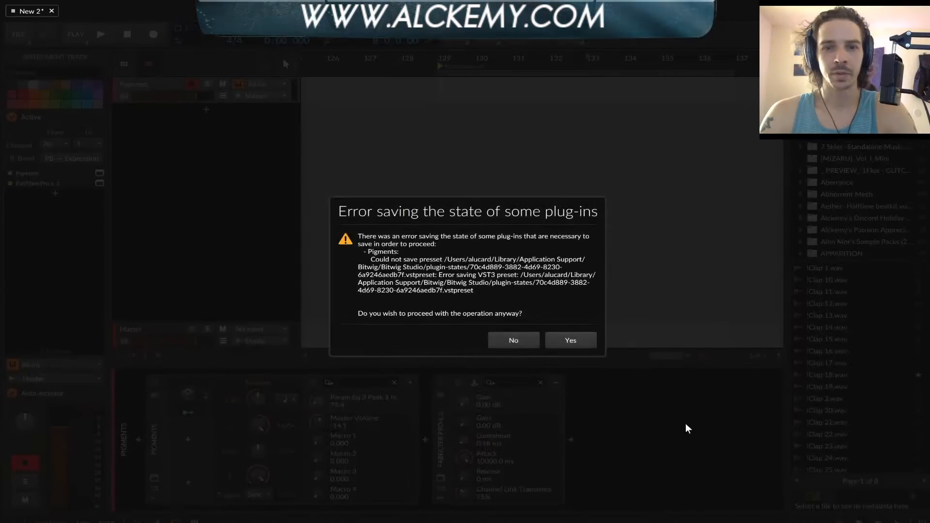
click(556, 339)
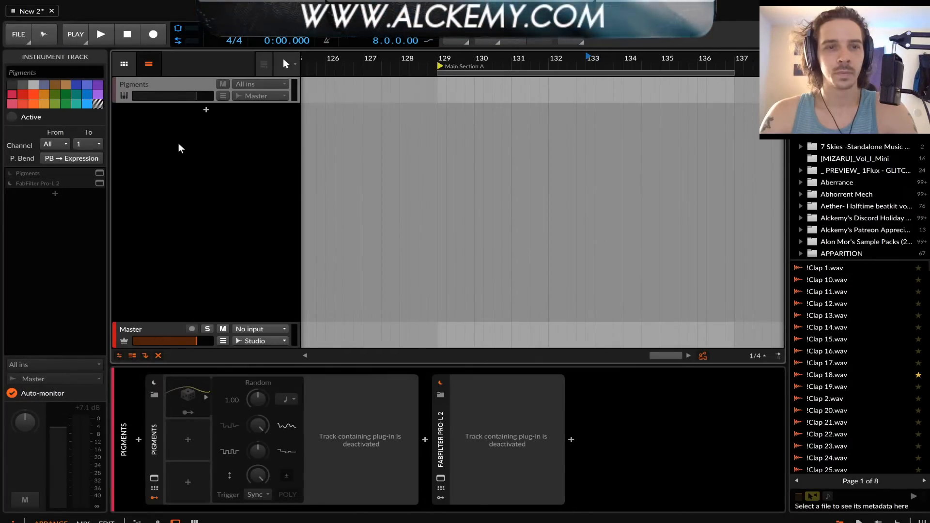
Reactivate the Pigments track and reopen the Pigments window, shifting it slightly
key(alt+a)
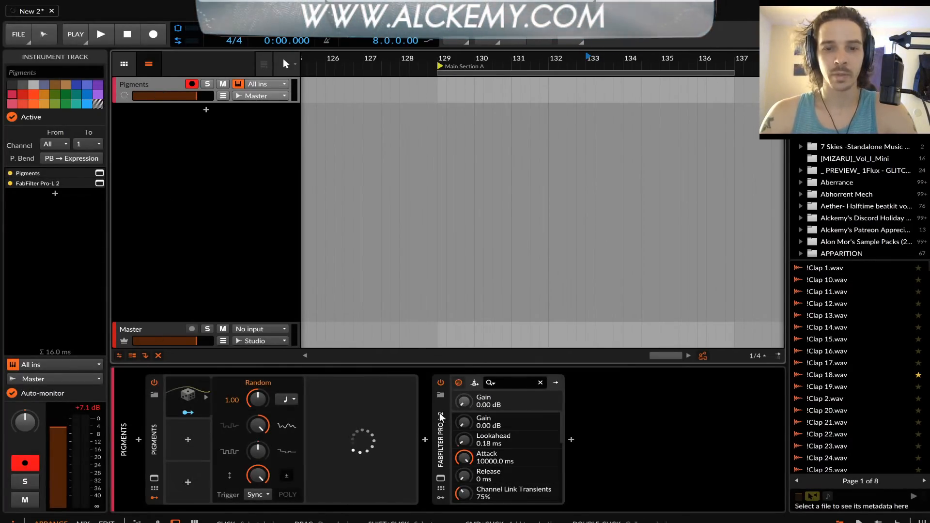
click(154, 478)
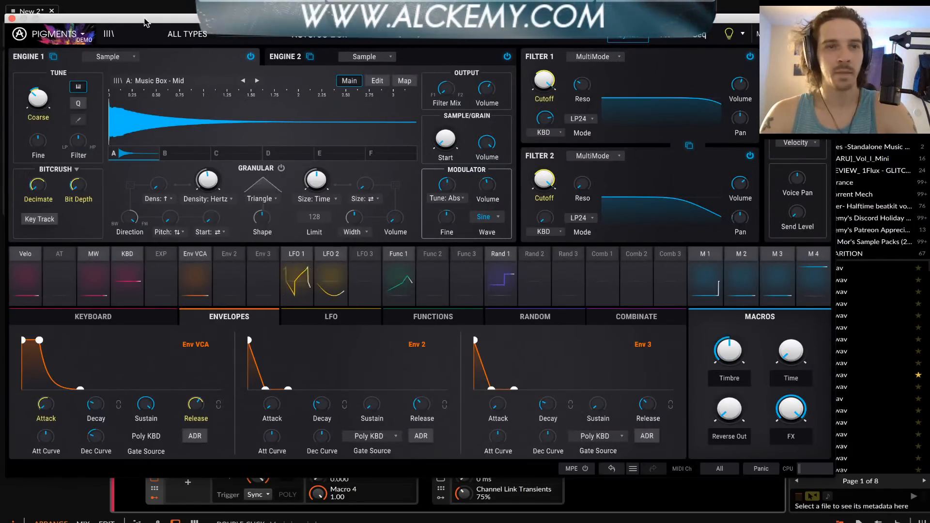
mouse_move(167, 23)
mouse_down()
mouse_move(407, 78)
mouse_move(386, 146)
mouse_move(182, 42)
mouse_move(170, 13)
mouse_move(163, 23)
mouse_up()
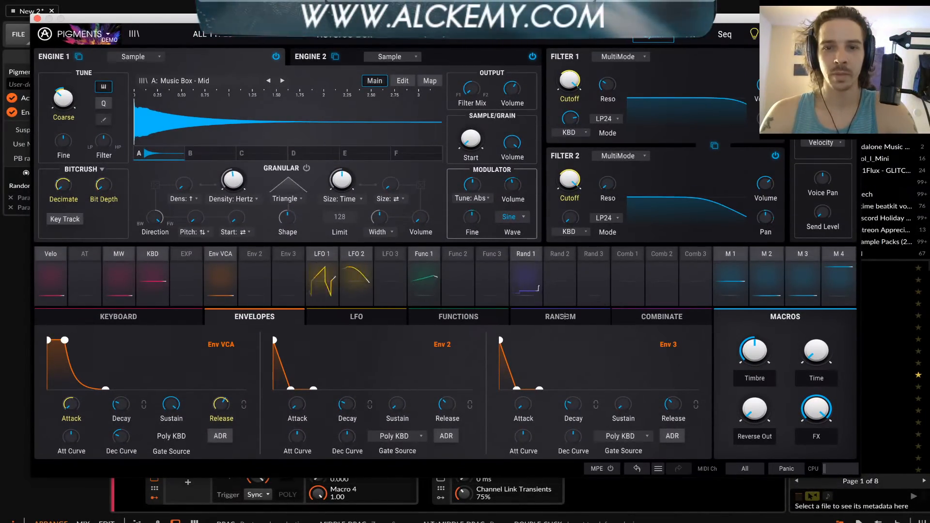
Show the Keyboard settings and the Seq page, and set the polyrhythm Realign to 1/2 bar
click(648, 324)
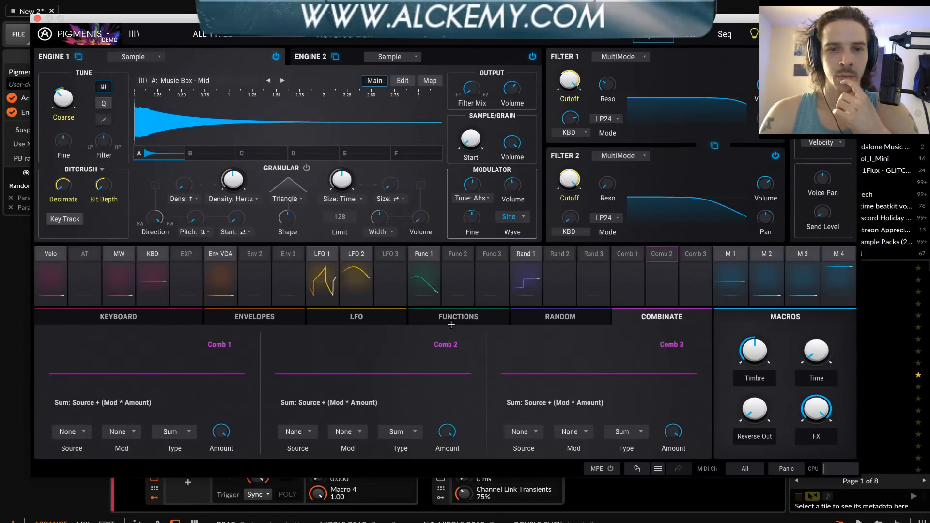
click(145, 318)
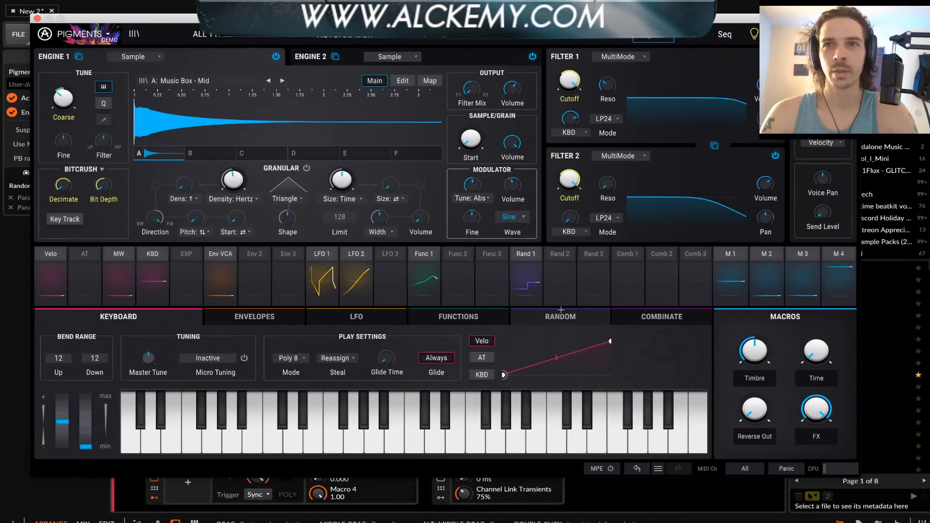
click(725, 37)
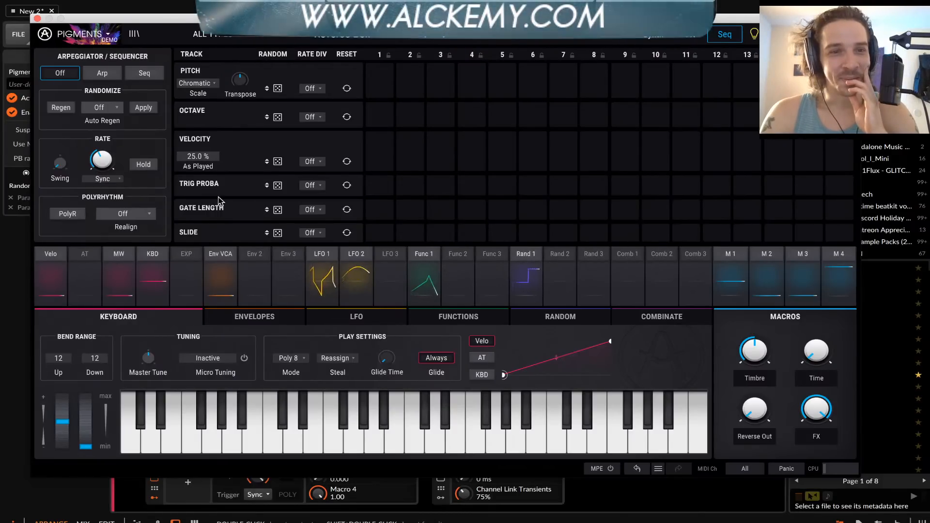
click(137, 214)
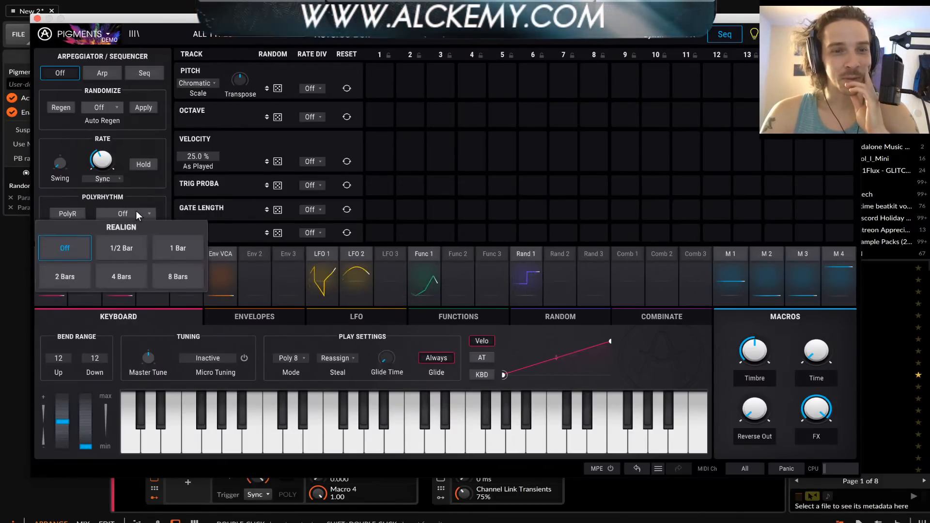
click(126, 248)
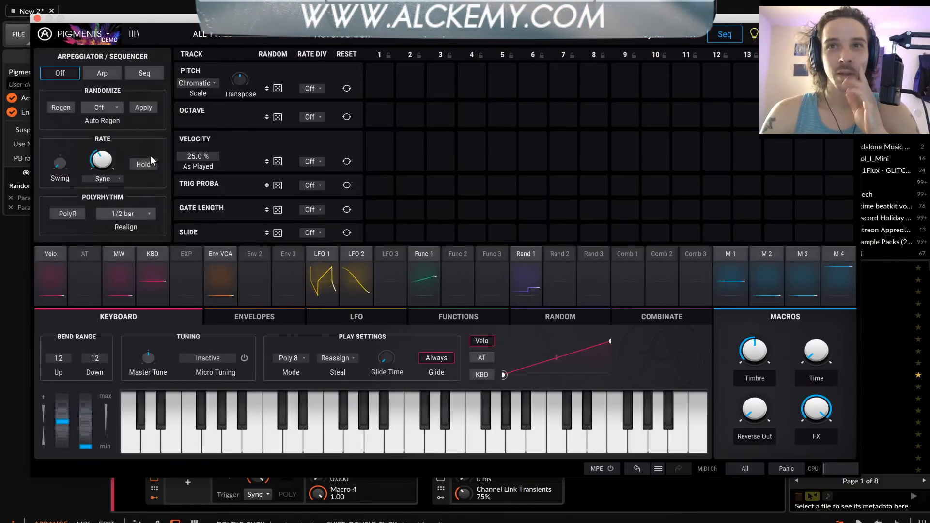
mouse_move(115, 158)
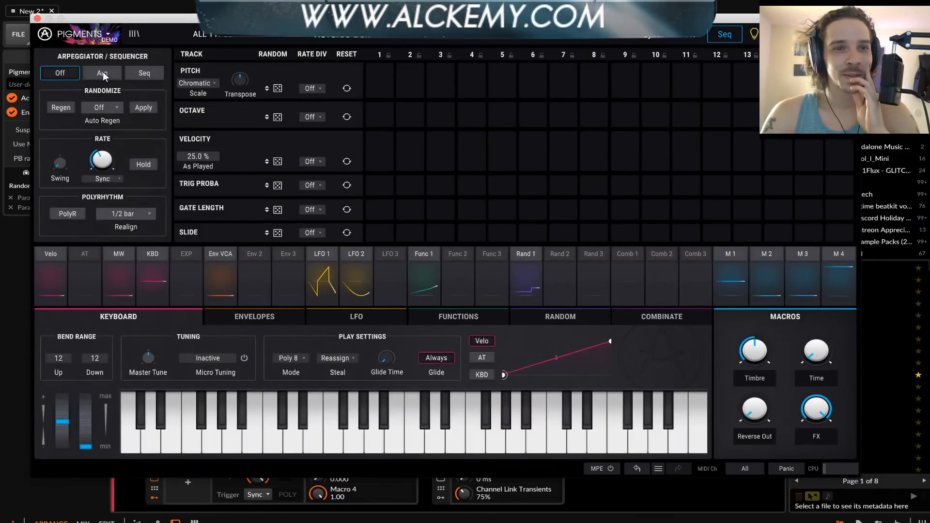
Enable the step sequencer, set the pitches of steps 1 and 2 to F and A, and choose the Harmonic Minor scale
click(145, 73)
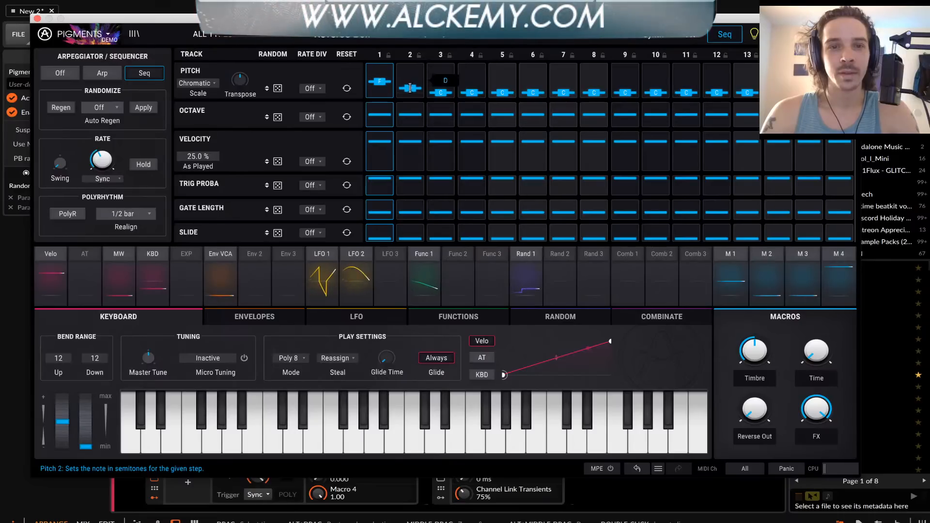
click(202, 84)
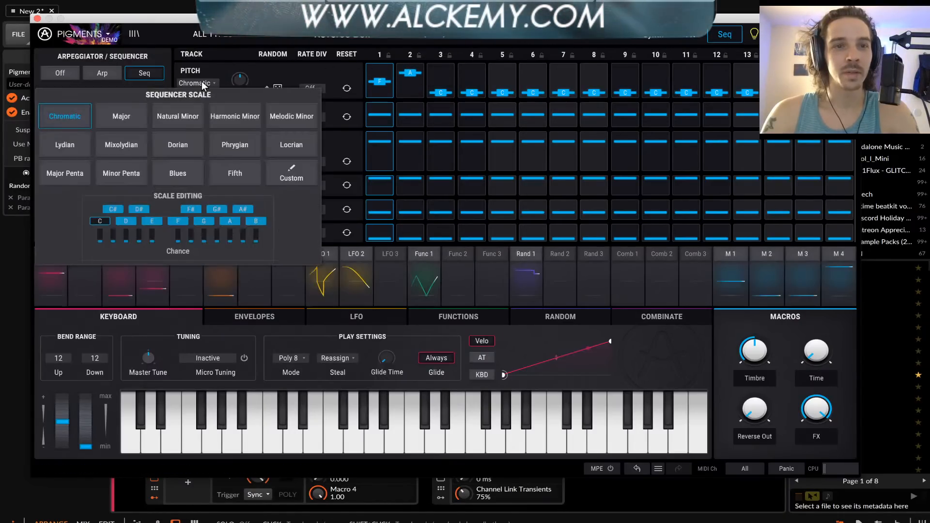
click(241, 116)
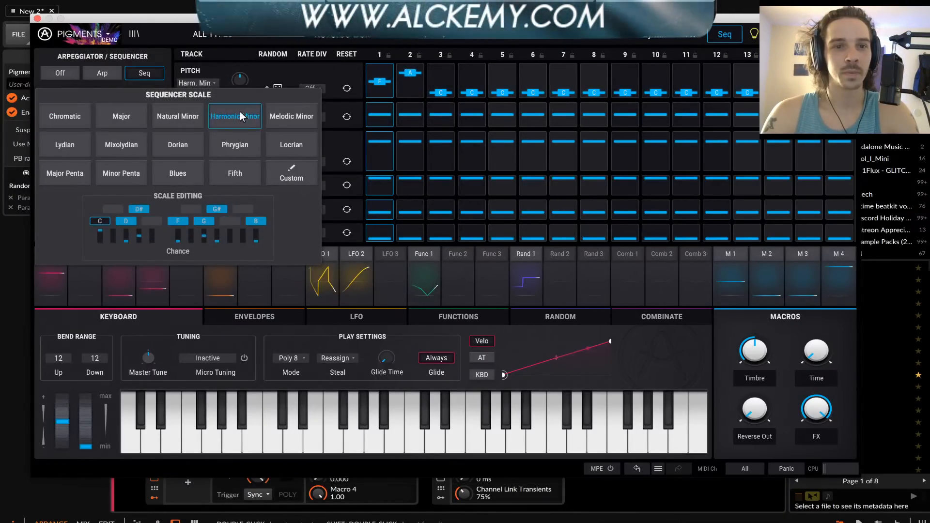
click(437, 90)
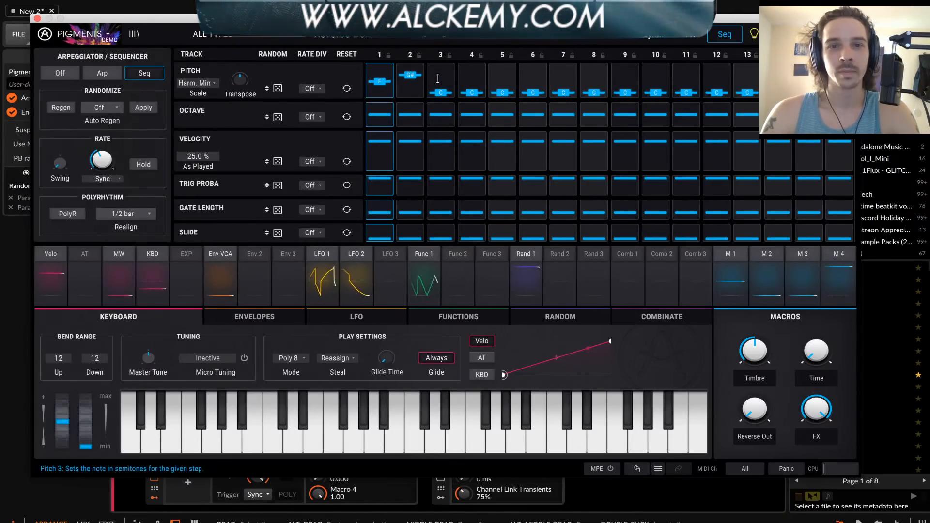
Set the pitches of sequencer steps 3 to 6 to D#, B, F and D#
drag(472, 92, 472, 69)
mouse_move(505, 93)
mouse_down()
mouse_move(503, 80)
mouse_move(529, 88)
mouse_move(530, 71)
mouse_move(532, 85)
mouse_up()
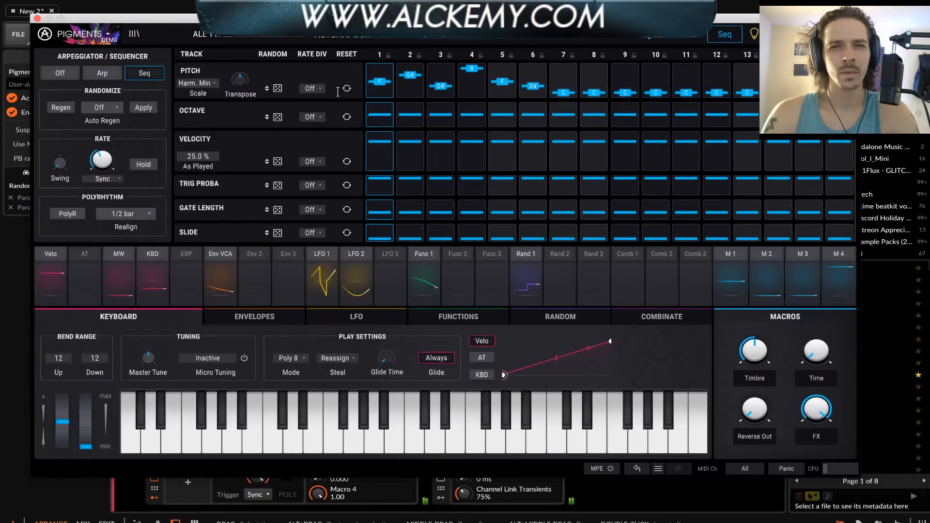
mouse_move(533, 87)
mouse_down()
mouse_move(538, 100)
mouse_move(536, 78)
mouse_move(535, 86)
mouse_up()
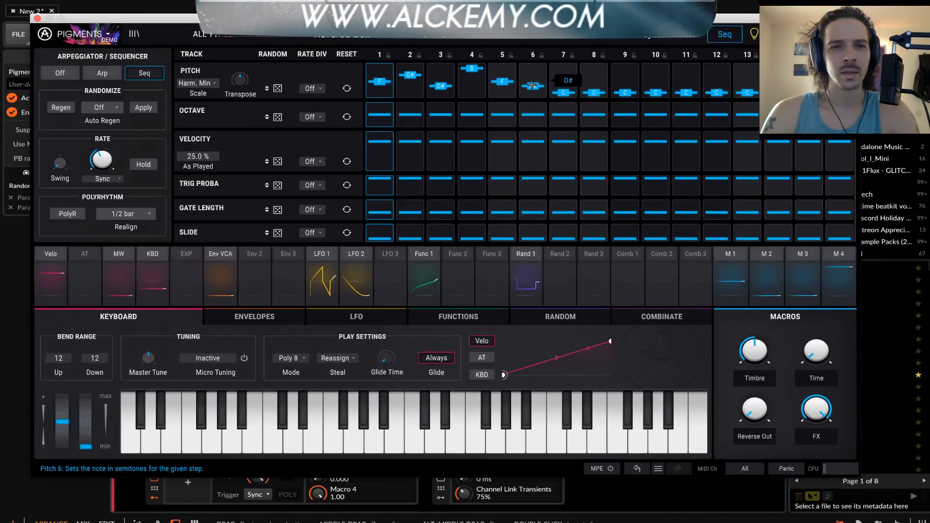
Check the sequencer scale options and raise the Pitch track's random amount
click(193, 86)
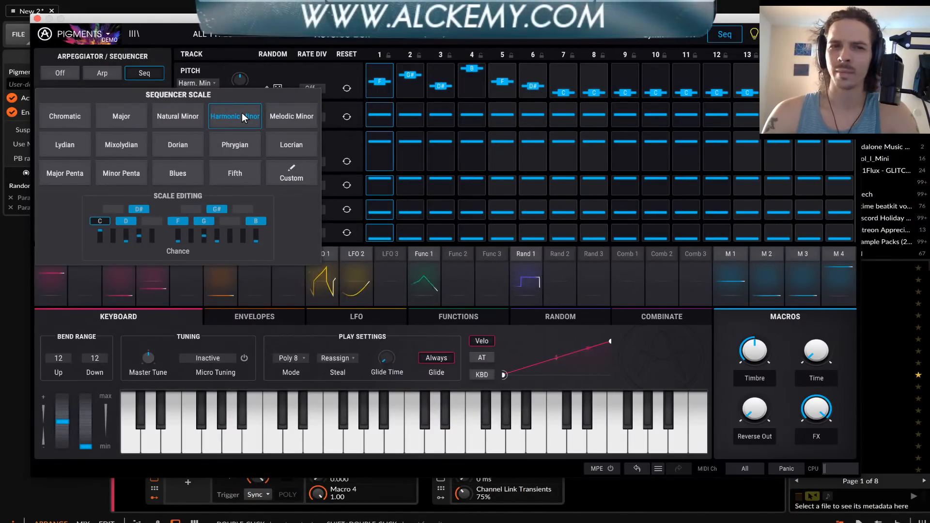
click(404, 93)
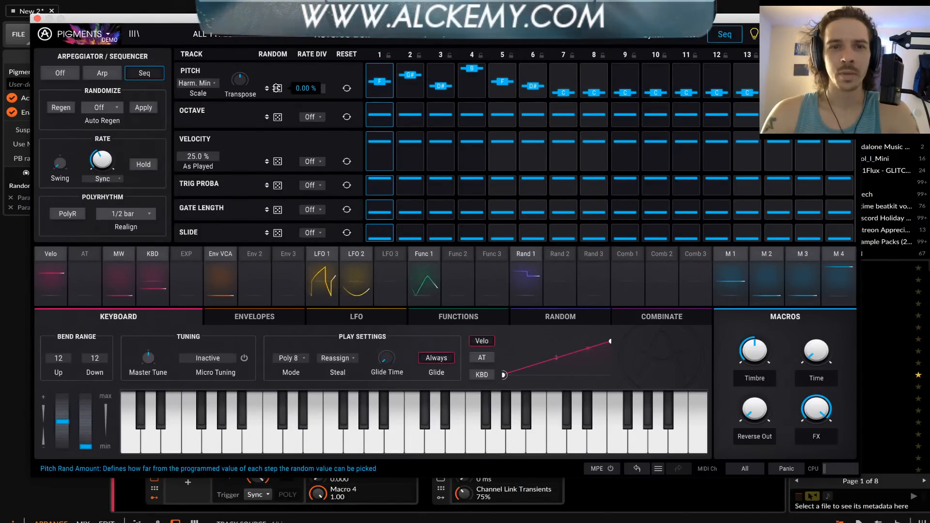
drag(277, 88, 277, 63)
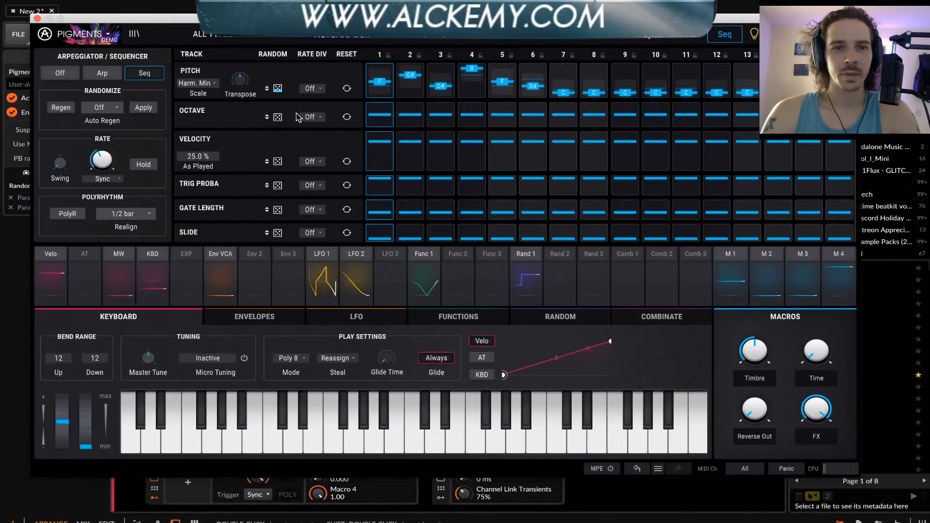
Set the Octave track's rate division to /2, raise its steps 1 and 5, lower step 3, and enable PolyR
click(311, 116)
click(324, 169)
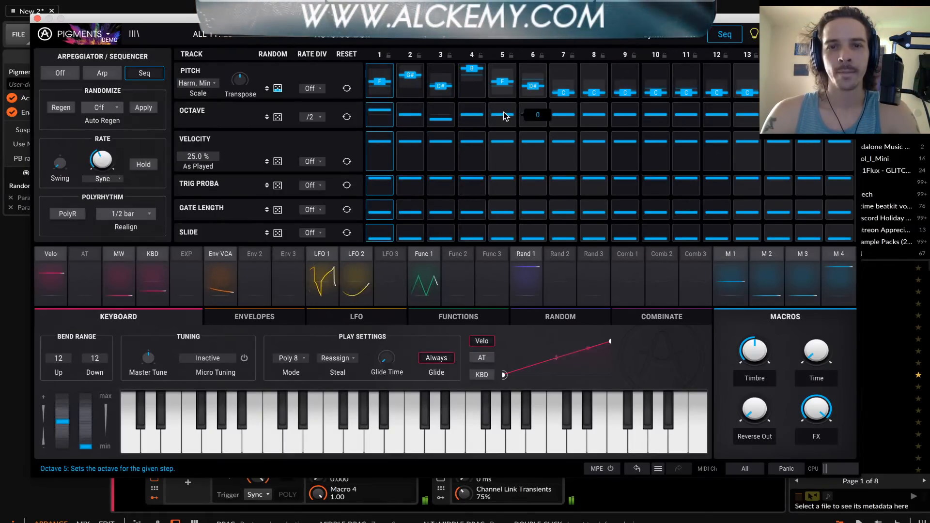
drag(505, 115, 505, 109)
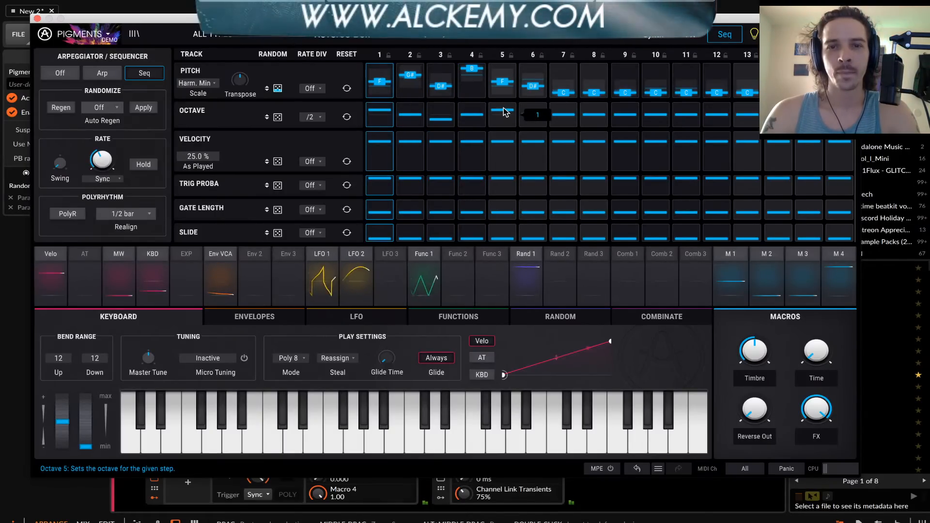
click(69, 214)
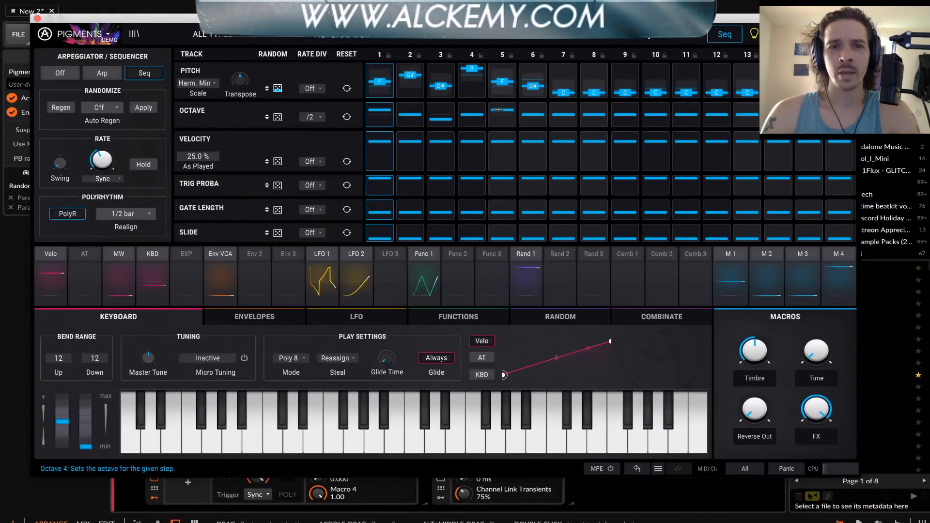
Set pitch steps 8 and 9 to G# and F, steps 10 and 11 to B, and the As Played velocity to 100 %
drag(594, 91, 594, 69)
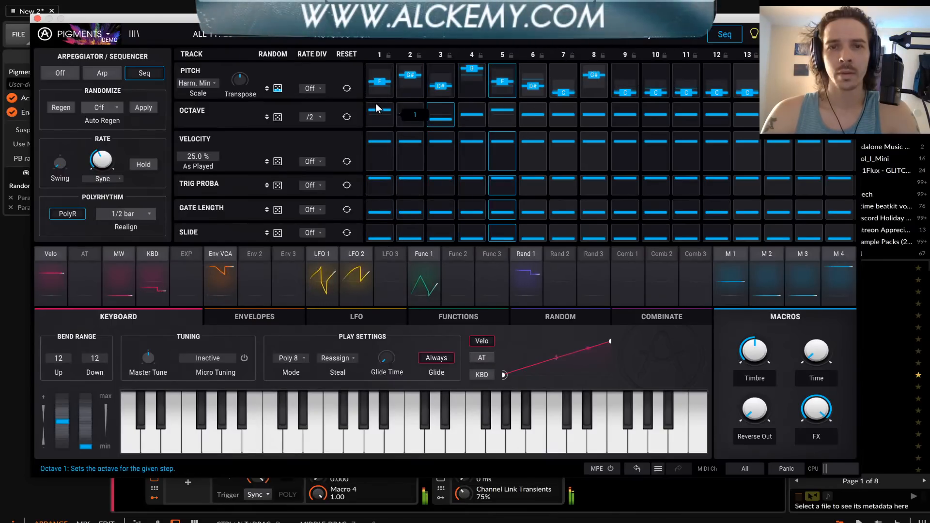
drag(657, 92, 657, 68)
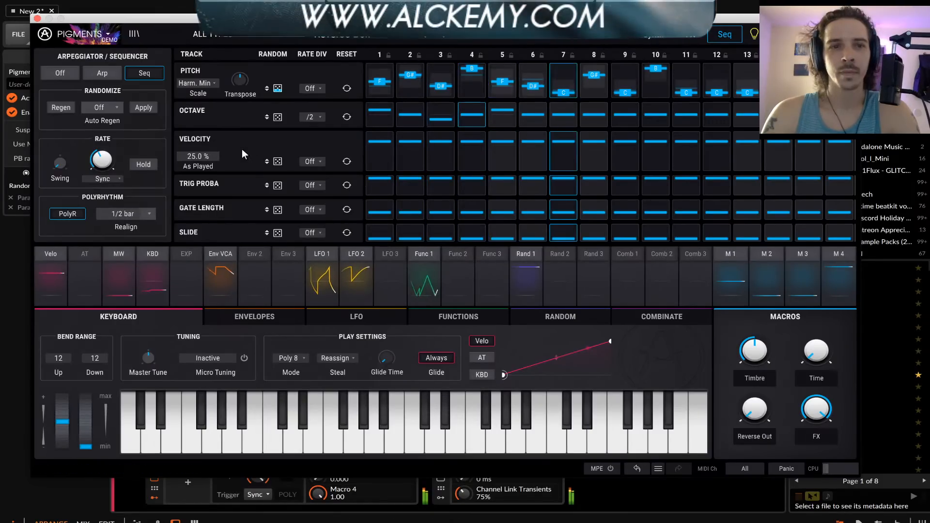
drag(196, 157, 195, 83)
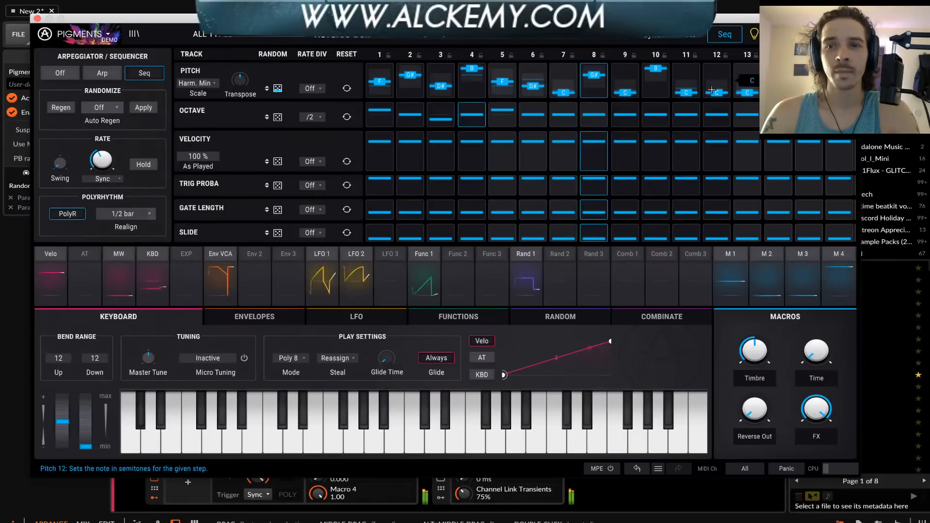
drag(686, 91, 686, 67)
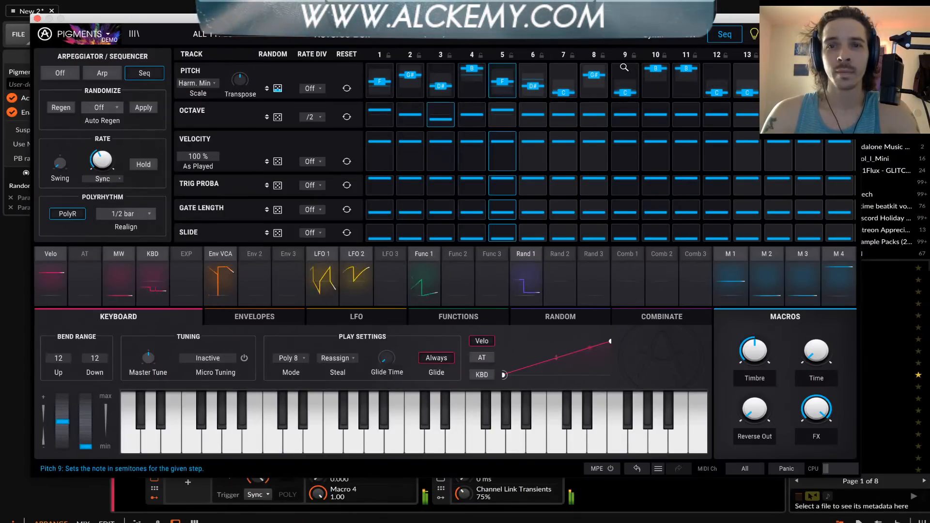
drag(624, 92, 623, 81)
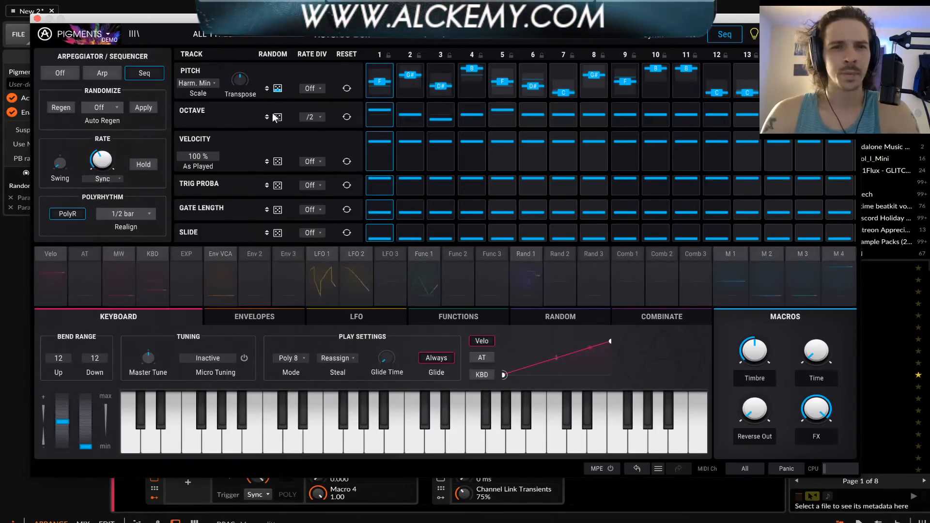
Set the sequencer's polyrhythm Realign to 1 bar
mouse_move(436, 121)
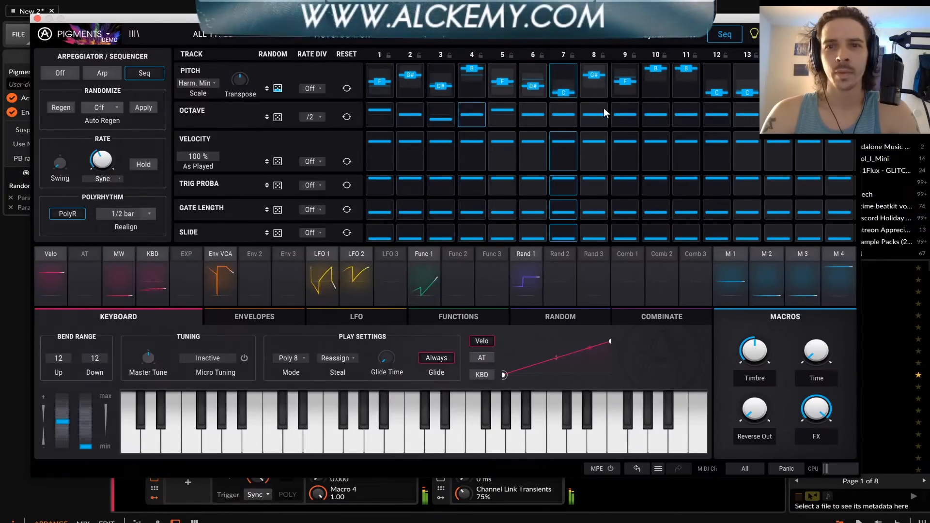
click(124, 212)
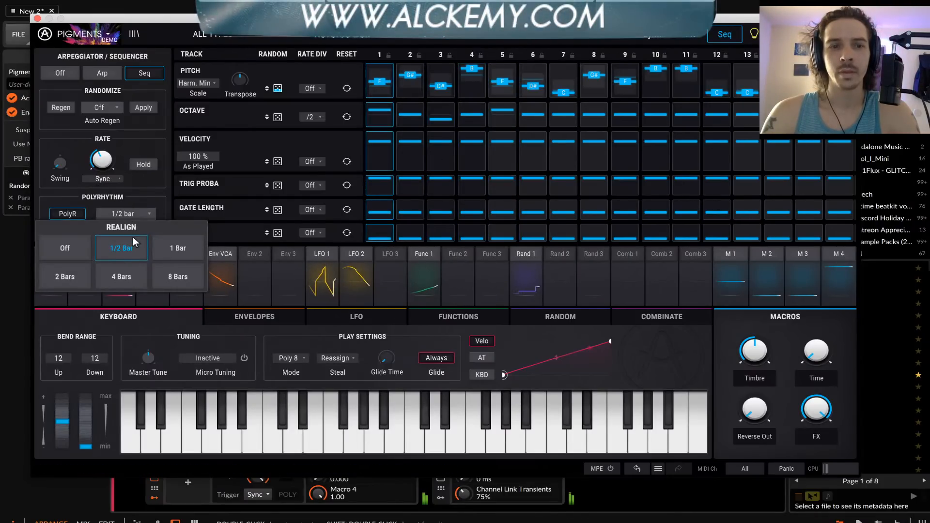
Choose the 1 Bar polyrhythm realign and raise the Slide track's random amount
click(170, 248)
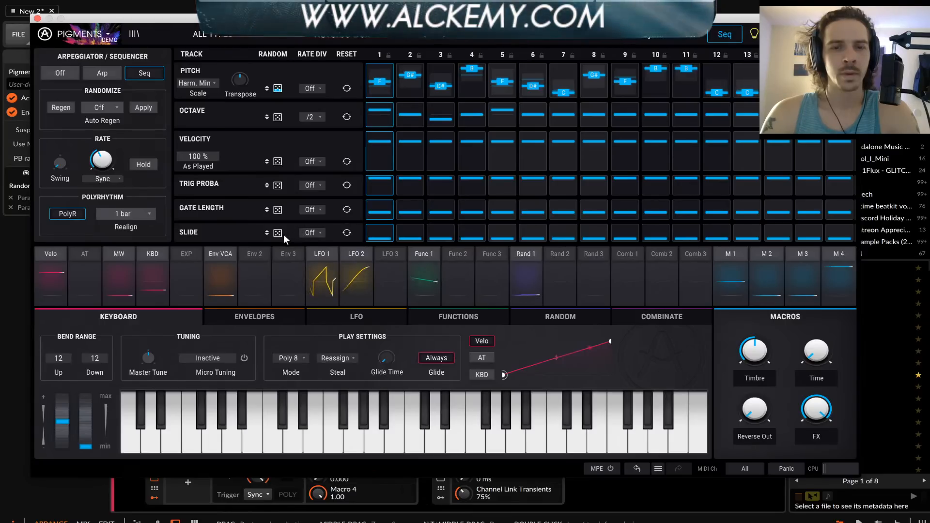
mouse_move(278, 232)
drag(278, 232, 278, 204)
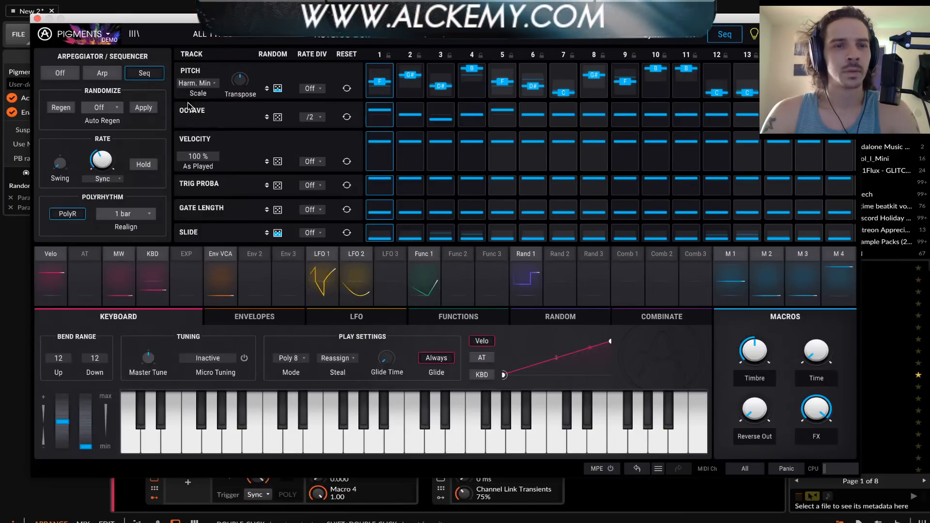
Set Auto Regen to 1/2 bar and raise the random amounts of the Octave, Trig Proba and Gate Length tracks
click(101, 108)
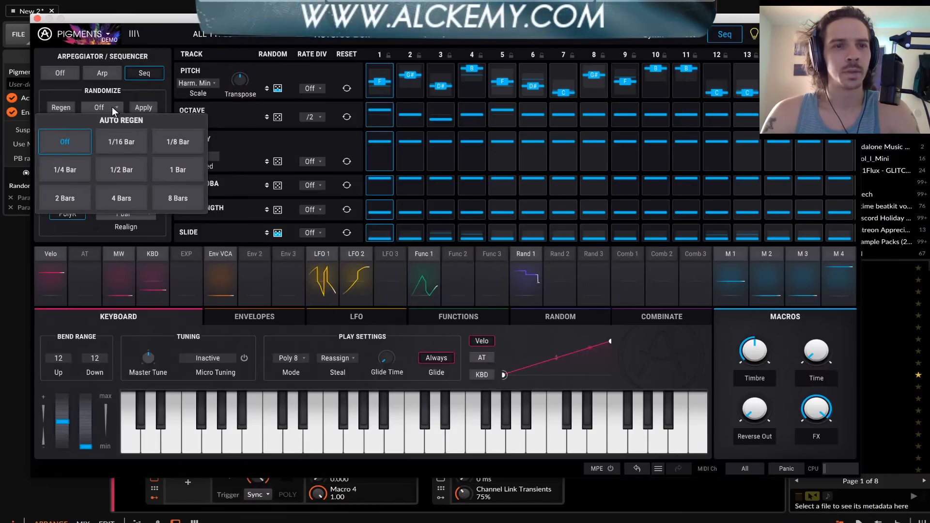
click(111, 170)
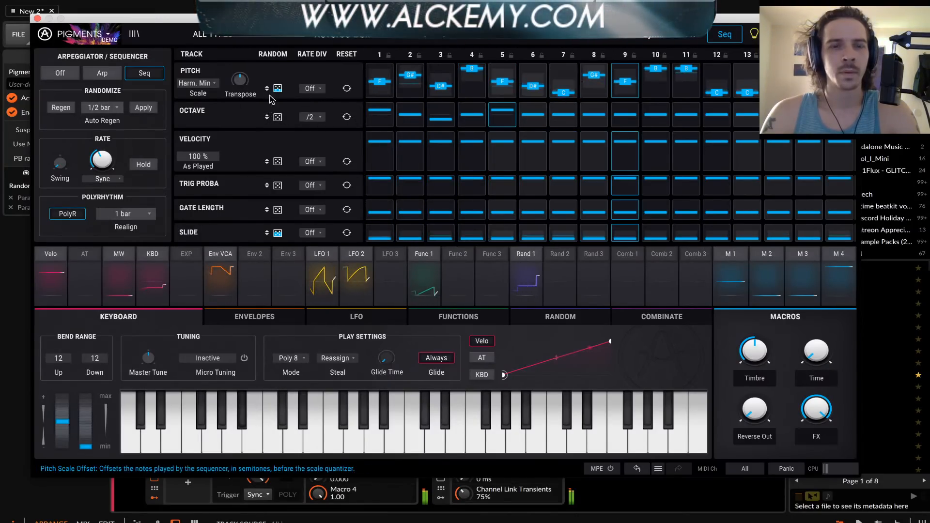
mouse_move(276, 117)
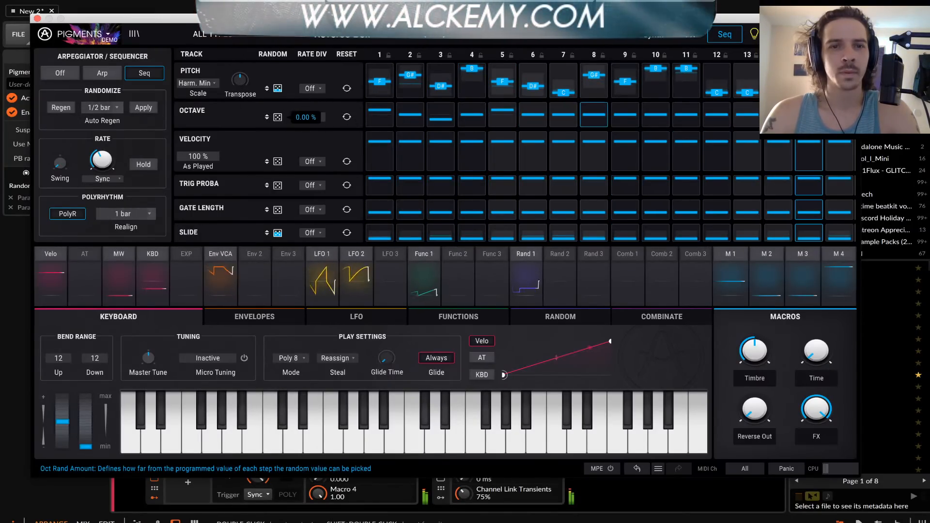
drag(277, 118, 277, 91)
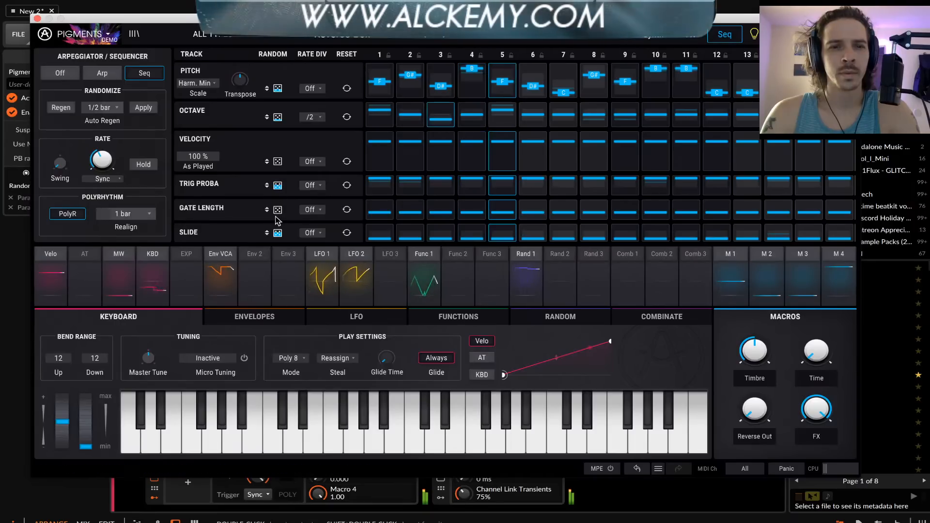
drag(278, 209, 277, 196)
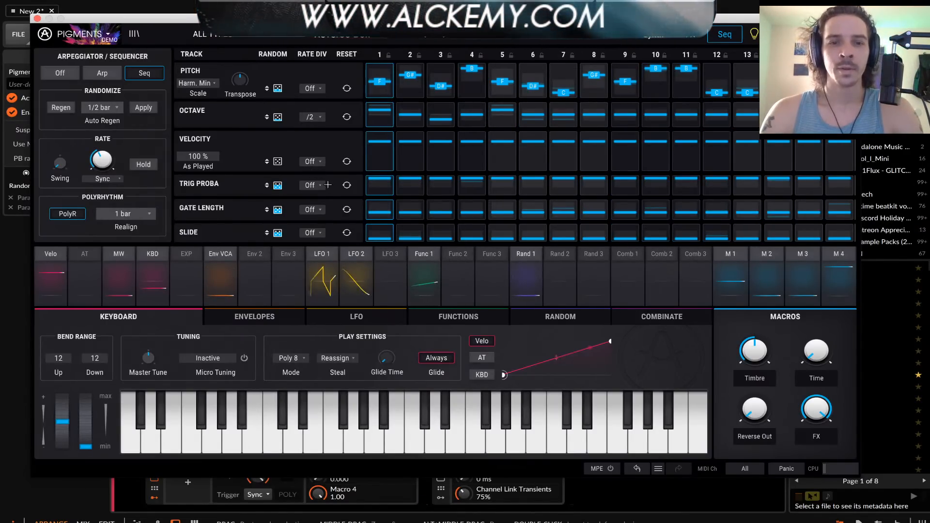
Reset the random amounts of the Slide and Pitch tracks to zero
mouse_move(390, 204)
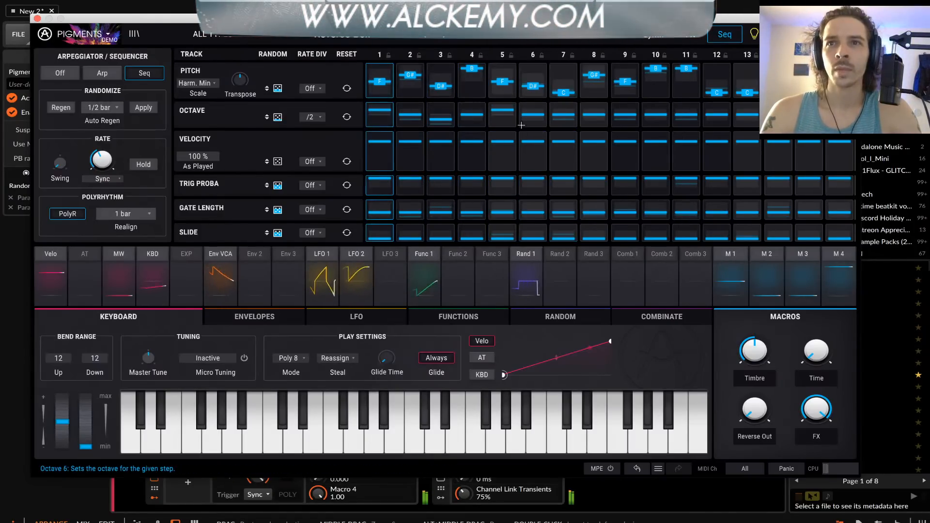
mouse_move(594, 96)
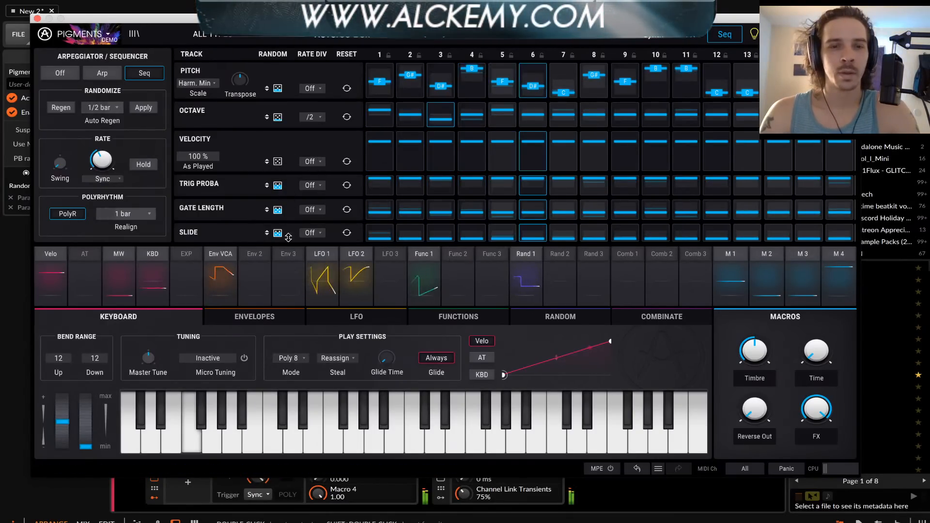
mouse_move(277, 233)
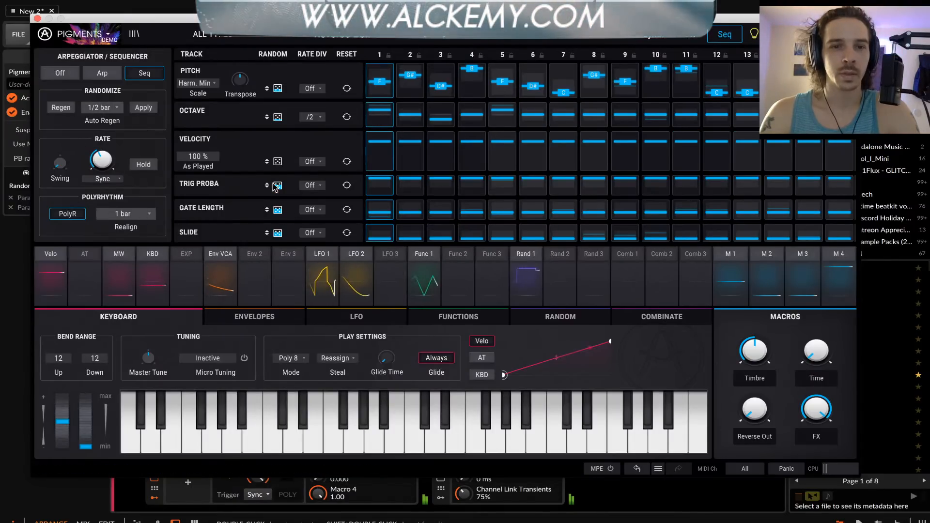
mouse_move(277, 88)
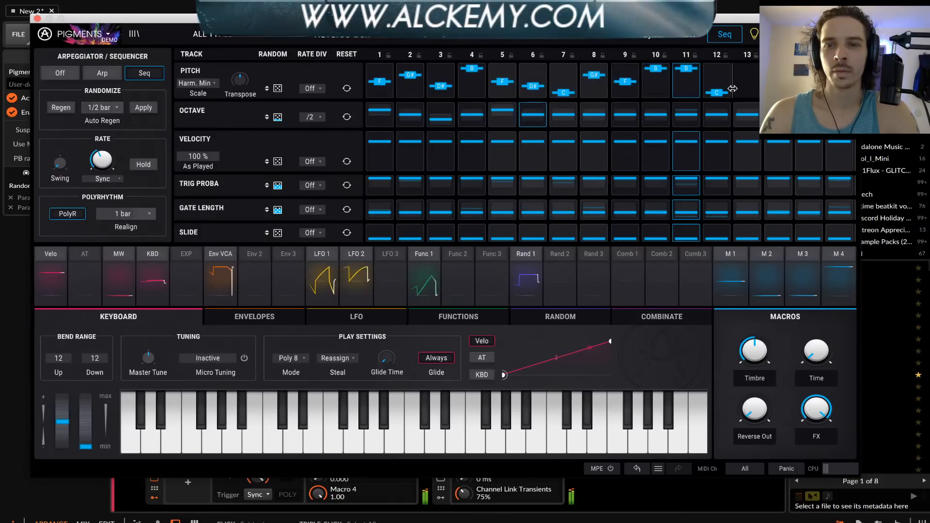
Shorten the Pitch track to 8 steps and the Velocity track to 6 steps
drag(732, 89, 765, 89)
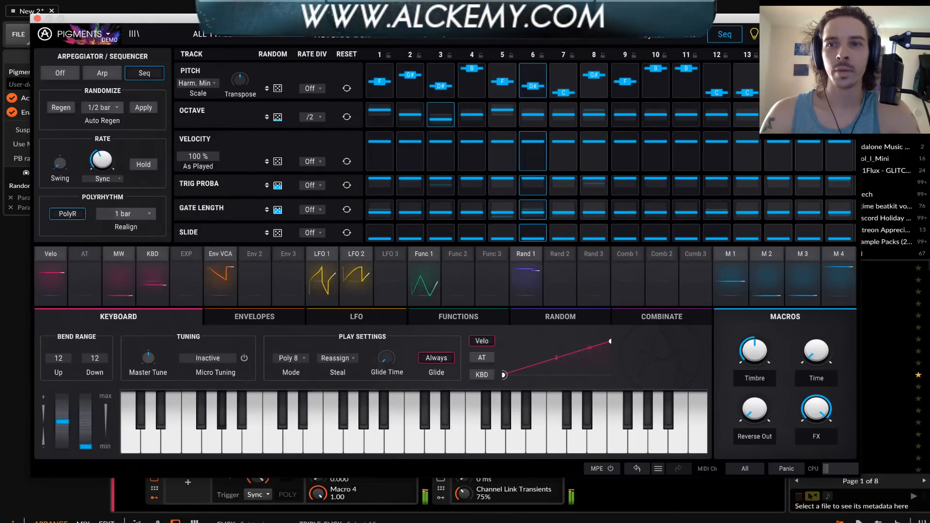
drag(764, 89, 610, 92)
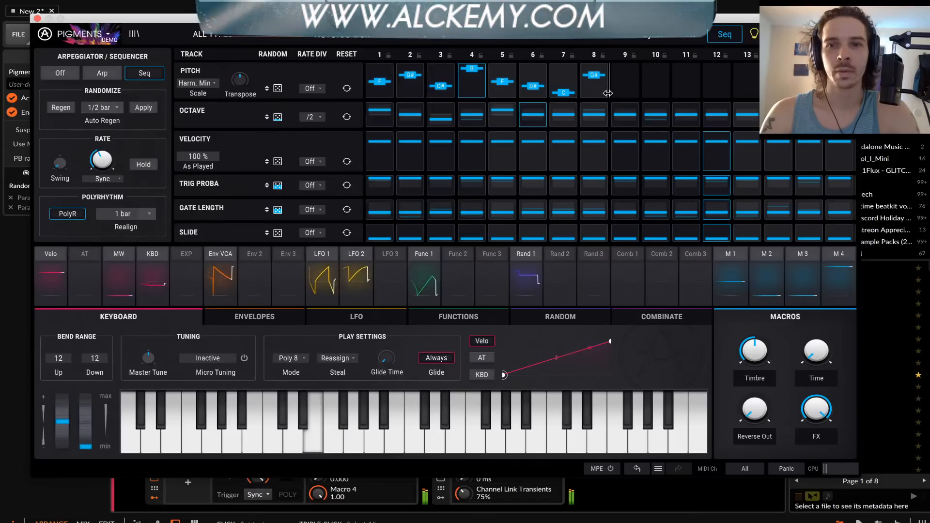
drag(856, 156, 532, 153)
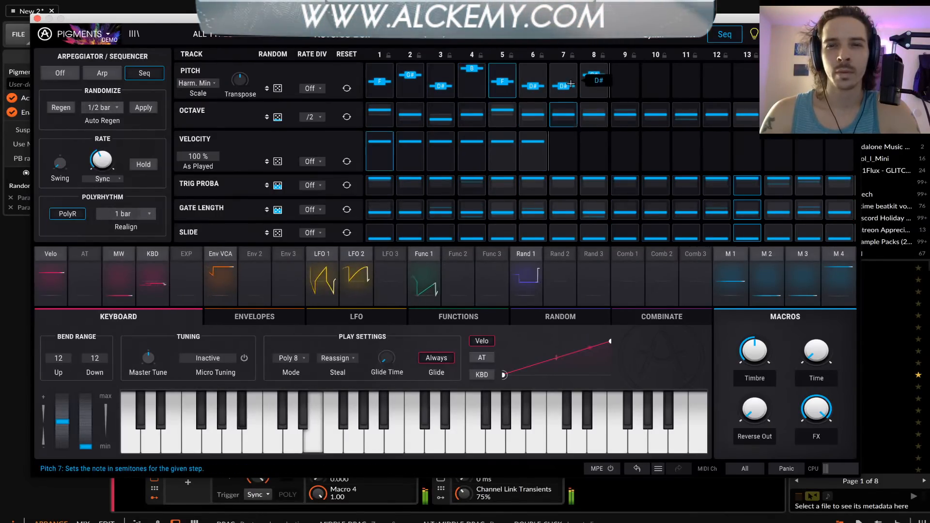
Set pitch step 7 to G# and change Auto Regen to 1 bar
drag(576, 91, 559, 68)
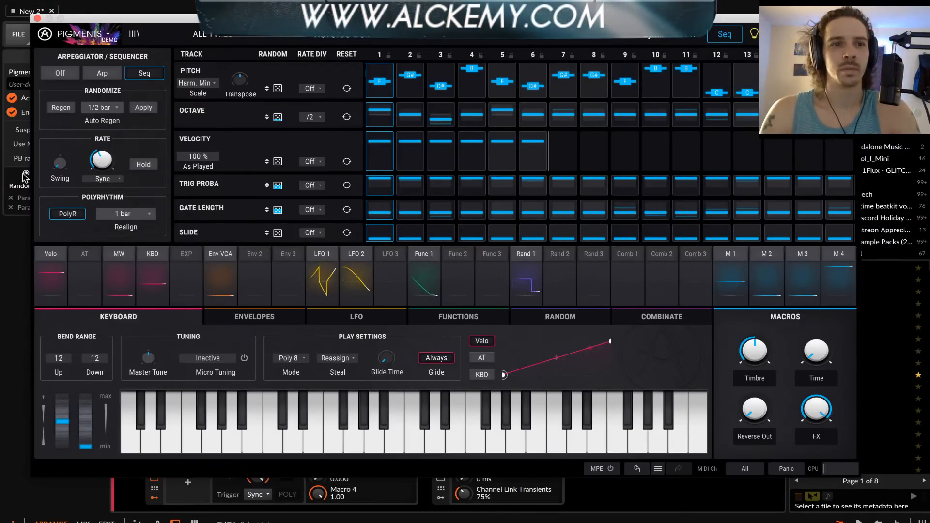
click(104, 108)
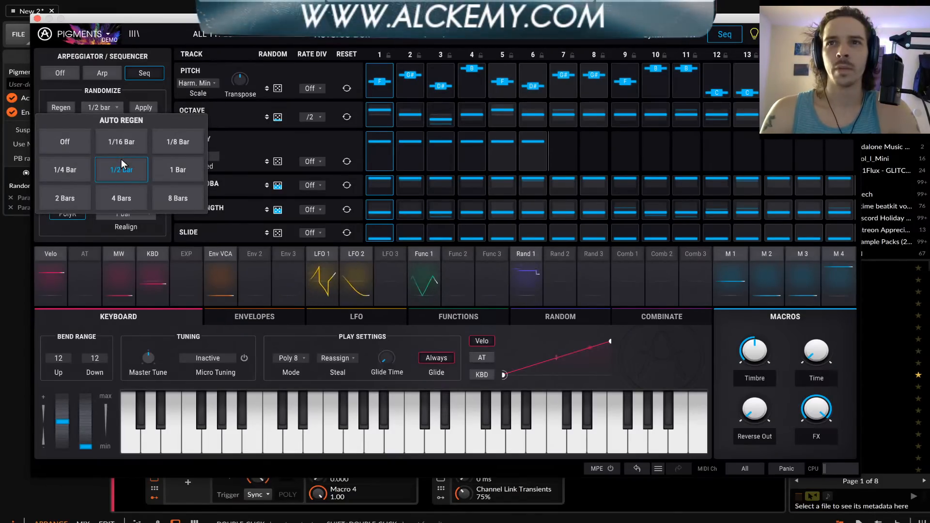
click(160, 170)
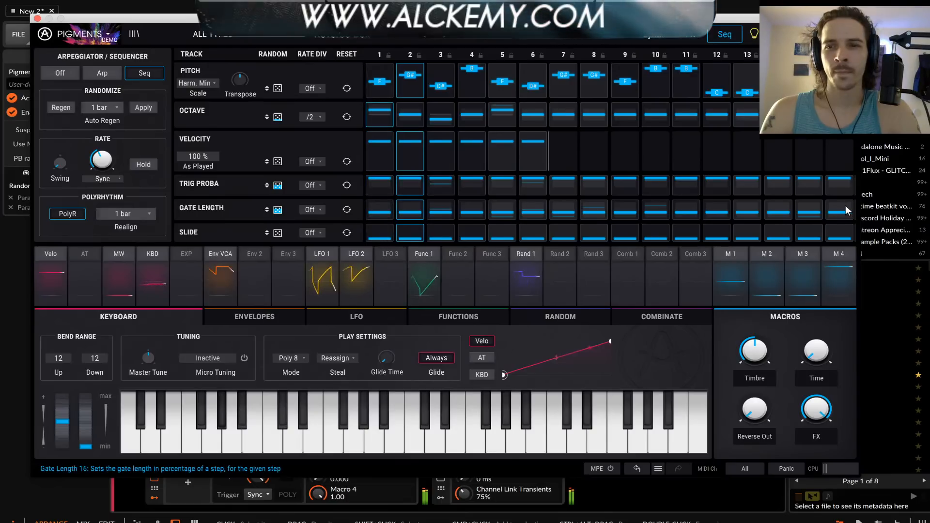
Shorten the Gate Length track to 4 steps and set Auto Regen to 4 bars
drag(851, 207, 493, 212)
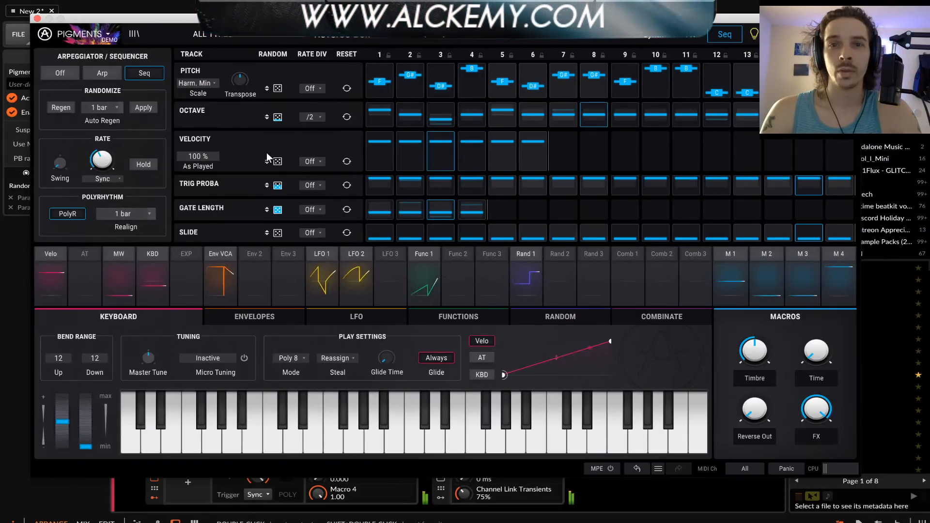
click(104, 109)
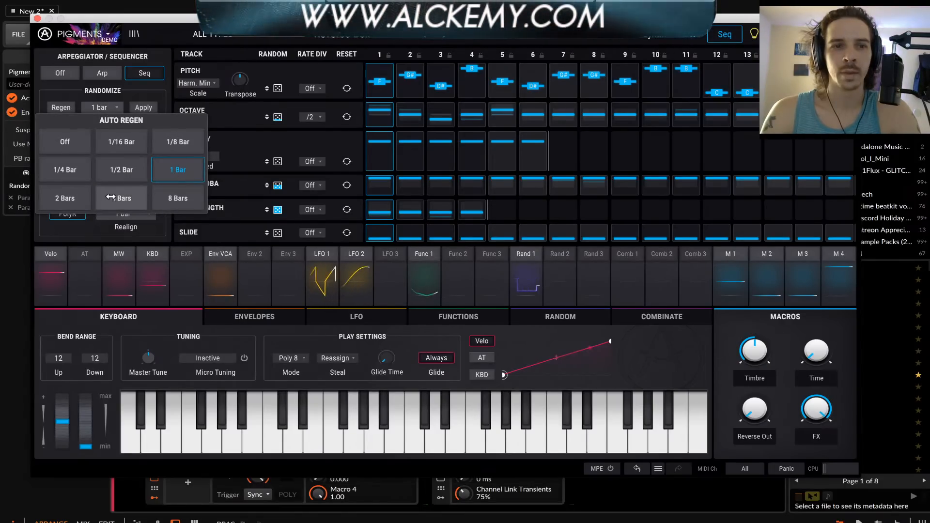
click(253, 189)
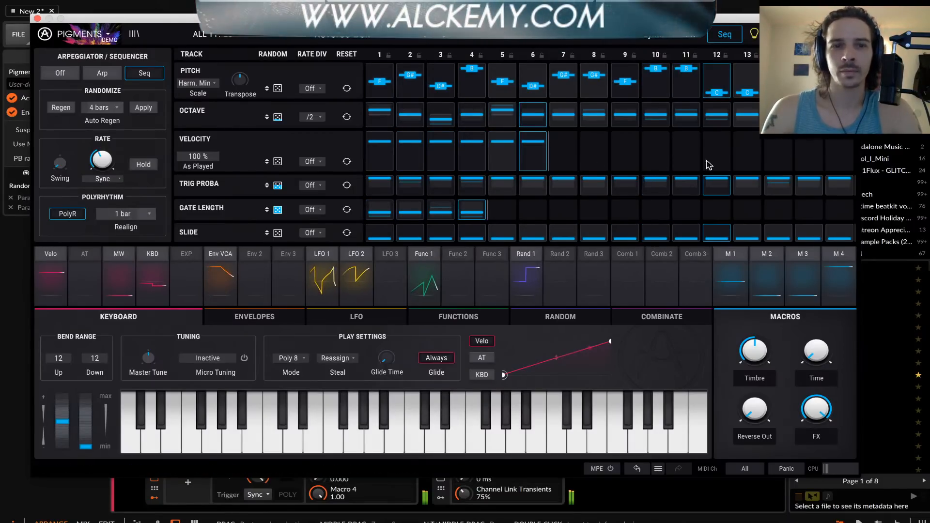
Shorten the Trig Proba track to 8 steps and raise its random amount further
drag(850, 182, 612, 187)
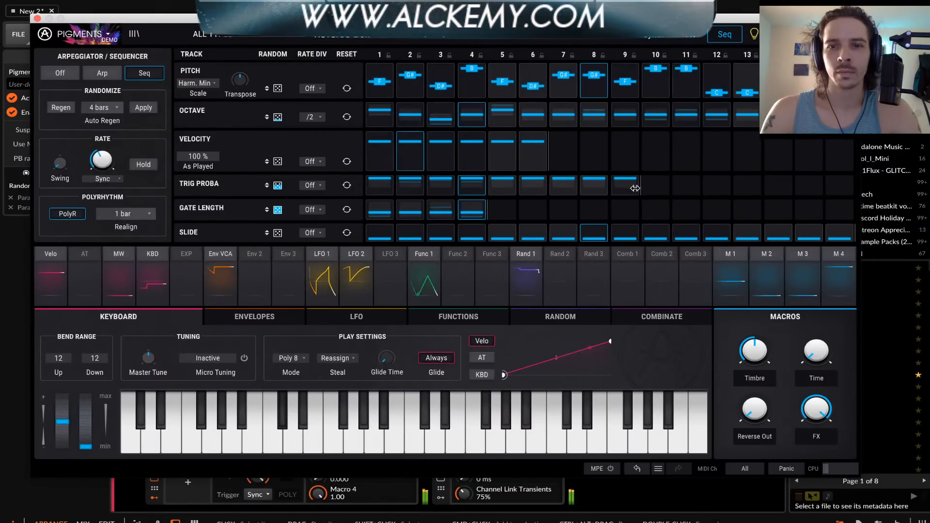
drag(281, 188, 281, 170)
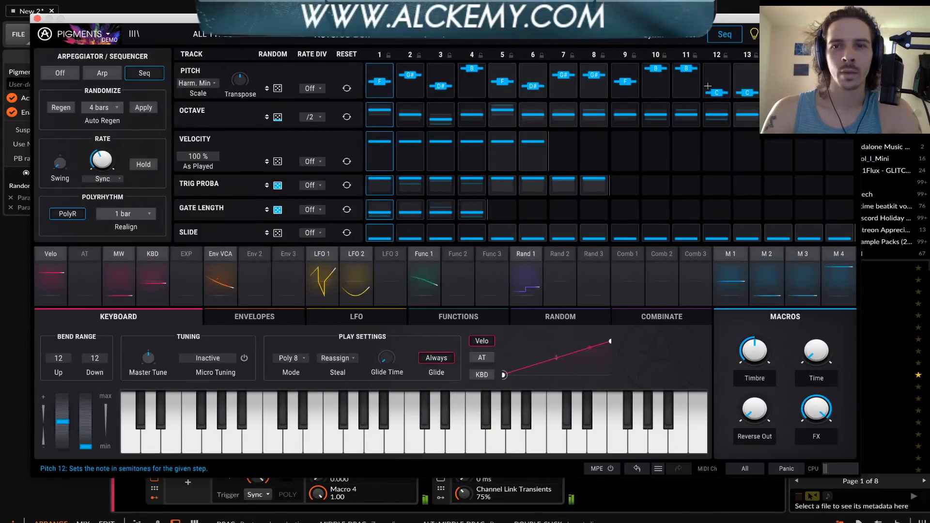
Set pitch step 11 to G and steps 12 and 13 to F, and shorten the Slide track to 4 steps
drag(718, 92, 718, 68)
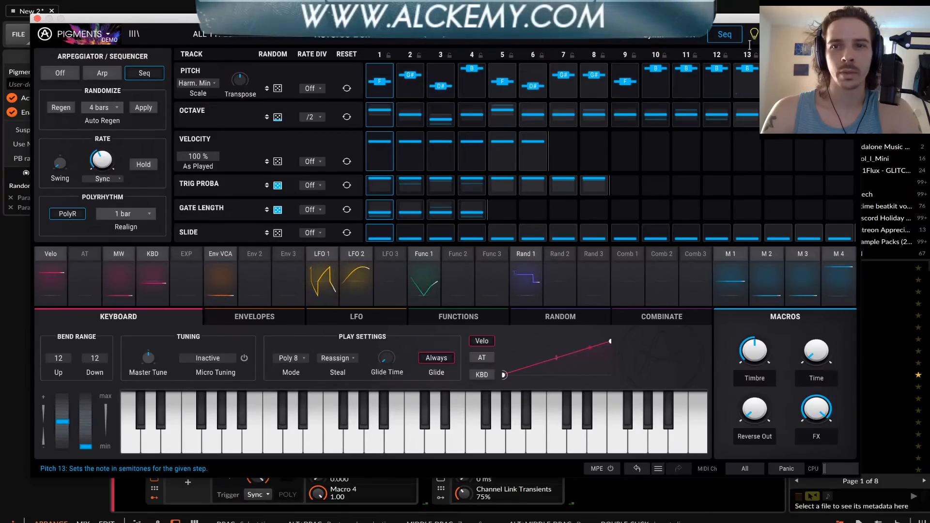
mouse_move(717, 68)
mouse_down()
mouse_move(720, 83)
mouse_move(676, 83)
mouse_move(686, 75)
mouse_up()
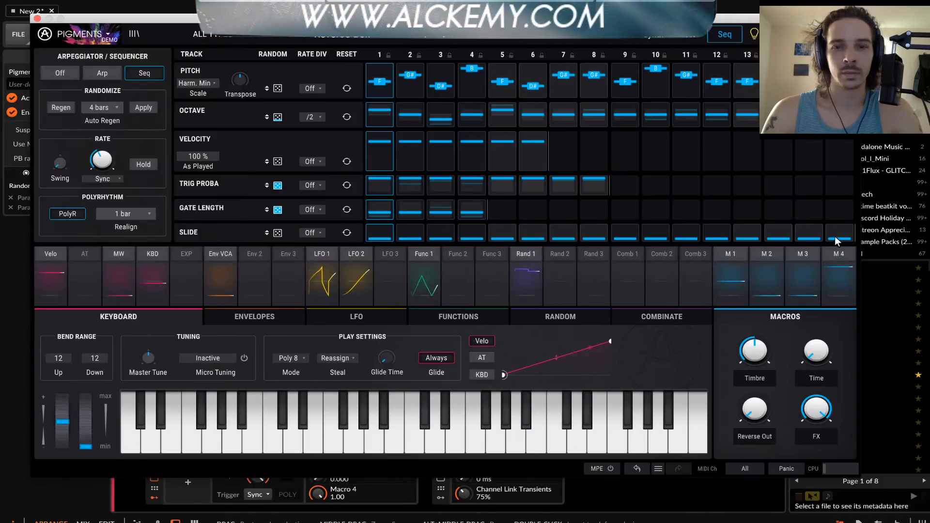
drag(755, 235, 486, 233)
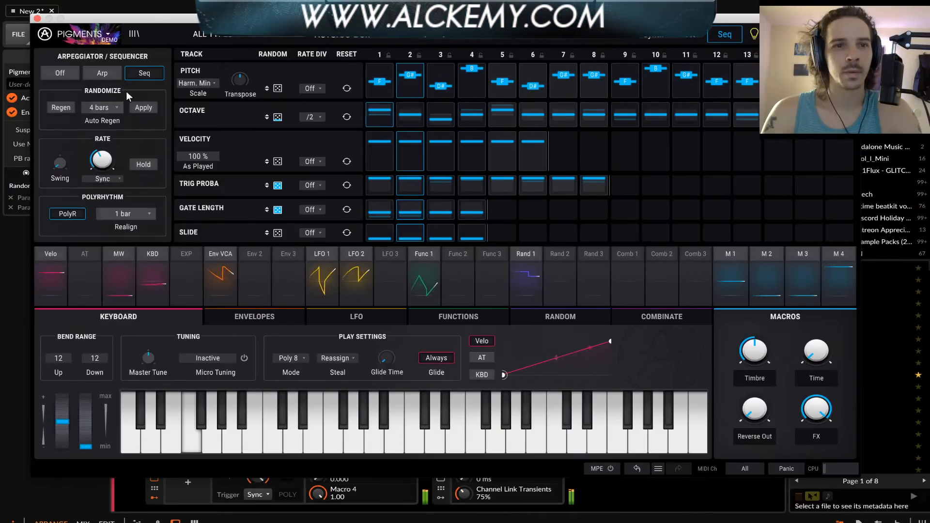
Switch the sequencer scale to Melodic Minor and apply the current random values as the tracks' regular step values
click(201, 82)
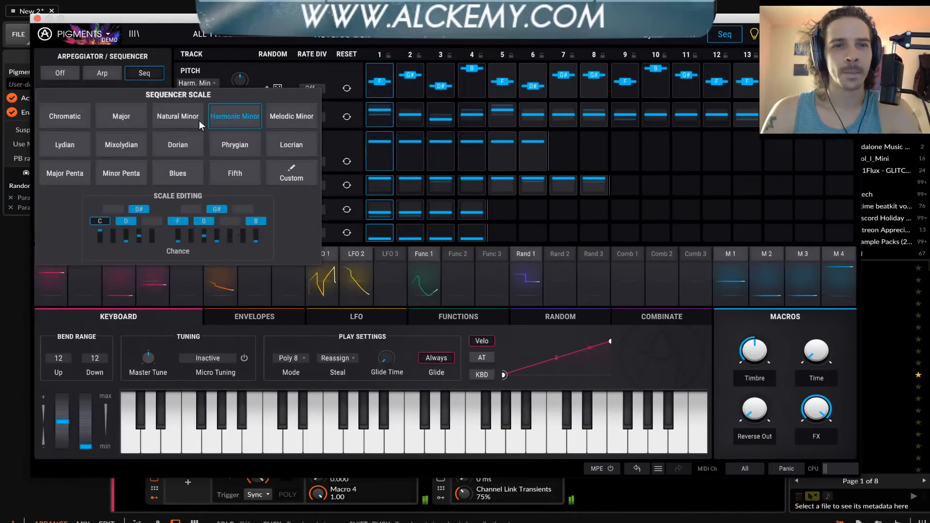
click(294, 117)
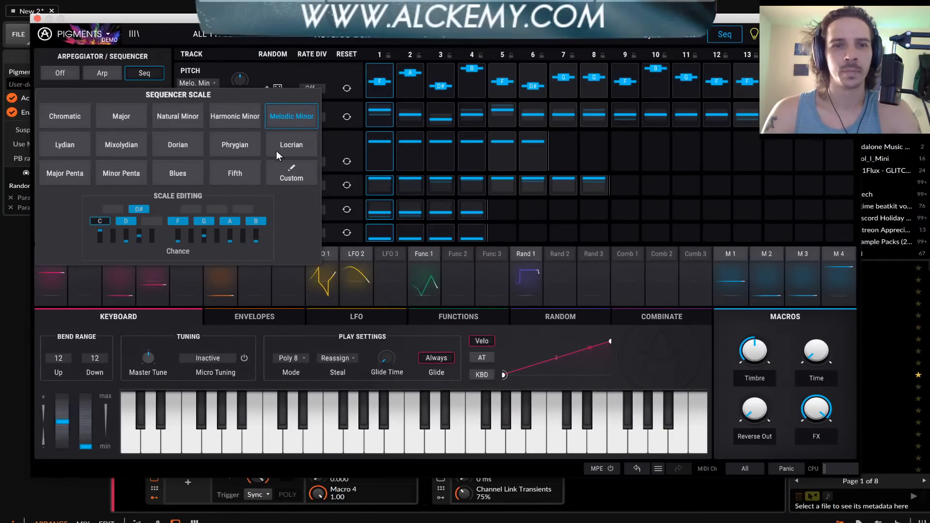
click(263, 70)
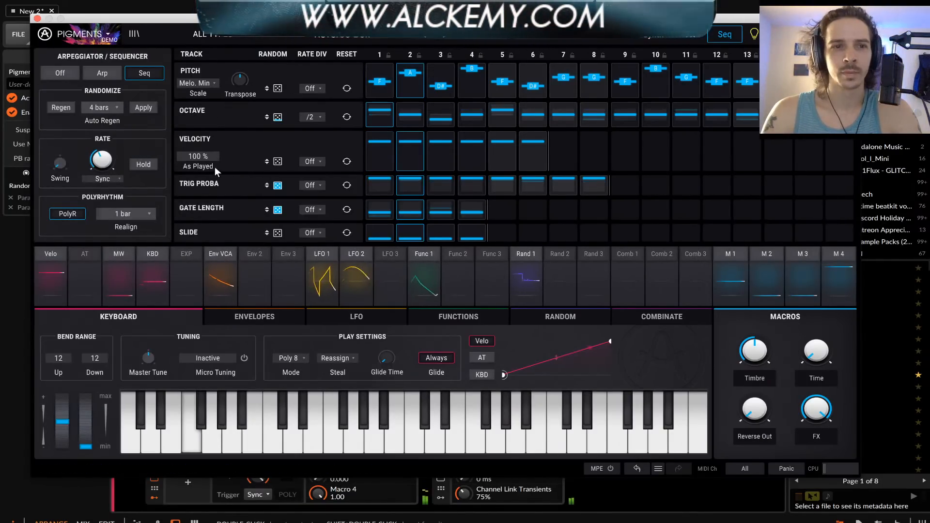
click(141, 111)
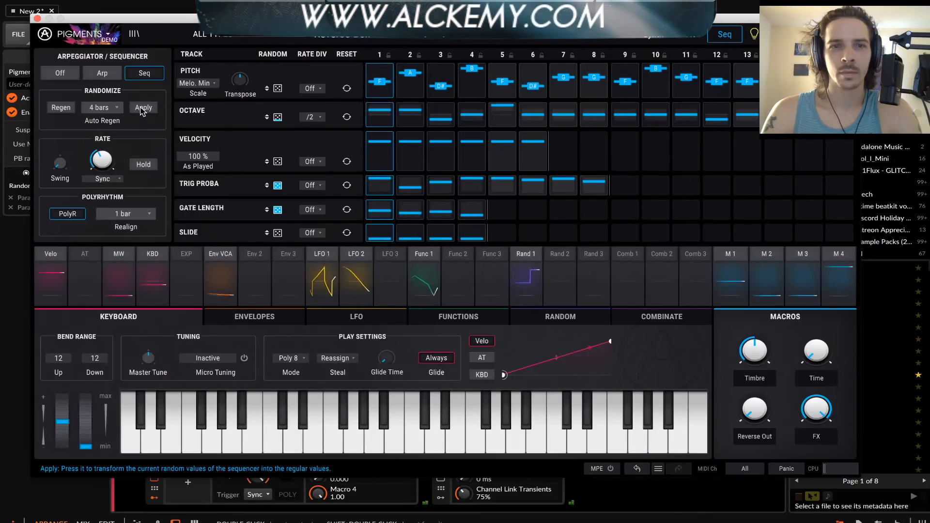
click(141, 111)
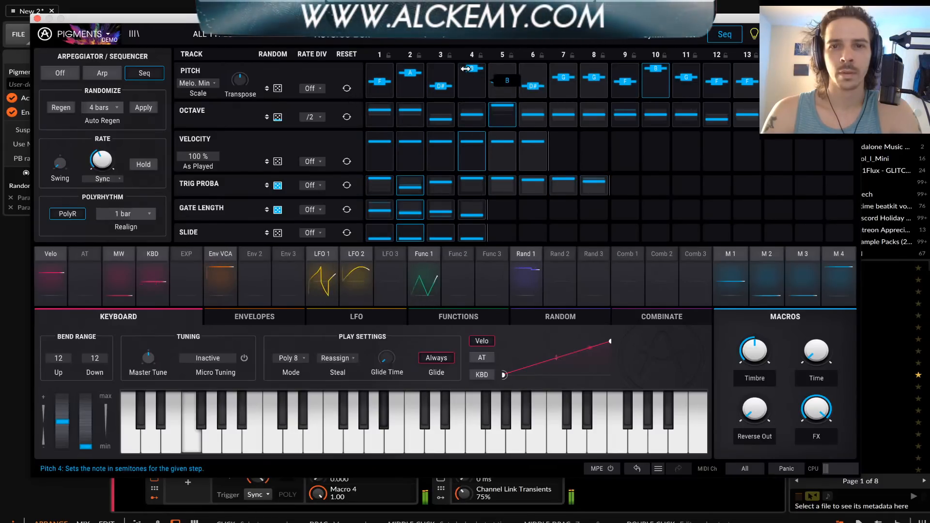
Shorten the Pitch track to 8 steps, with steps 2 to 6 set to G, B, G, A, G and step 8 to D#
drag(594, 78, 597, 86)
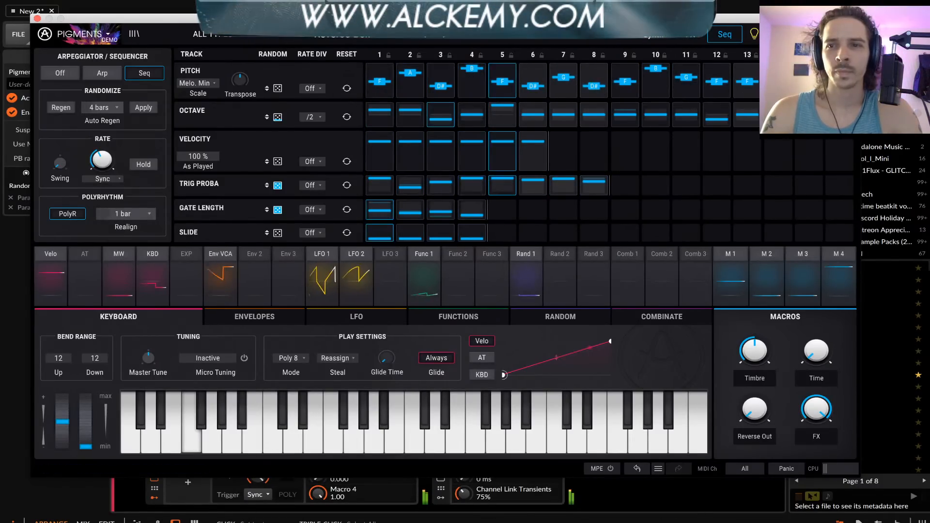
mouse_move(852, 82)
mouse_down()
mouse_move(580, 83)
mouse_move(607, 83)
mouse_up()
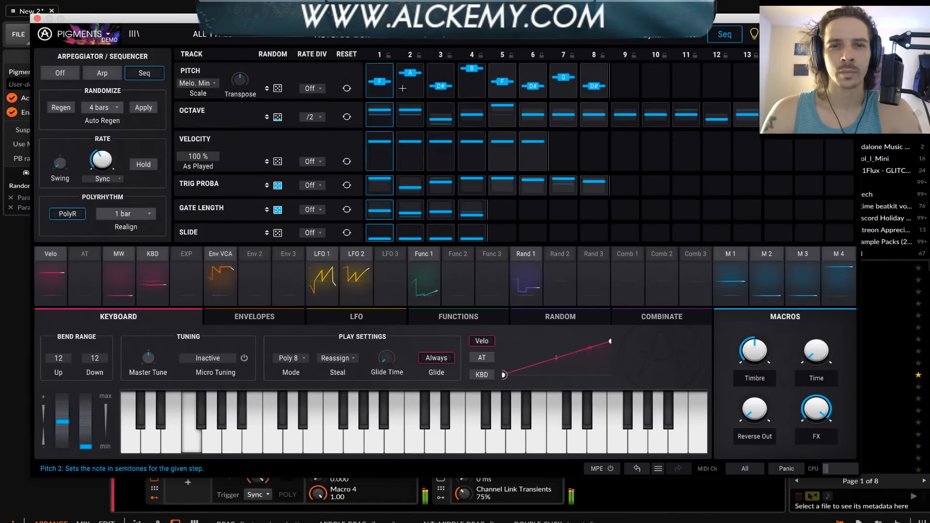
mouse_move(410, 73)
mouse_down()
mouse_move(412, 83)
mouse_move(439, 79)
mouse_move(437, 59)
mouse_move(472, 71)
mouse_move(473, 86)
mouse_move(473, 77)
mouse_move(533, 77)
mouse_up()
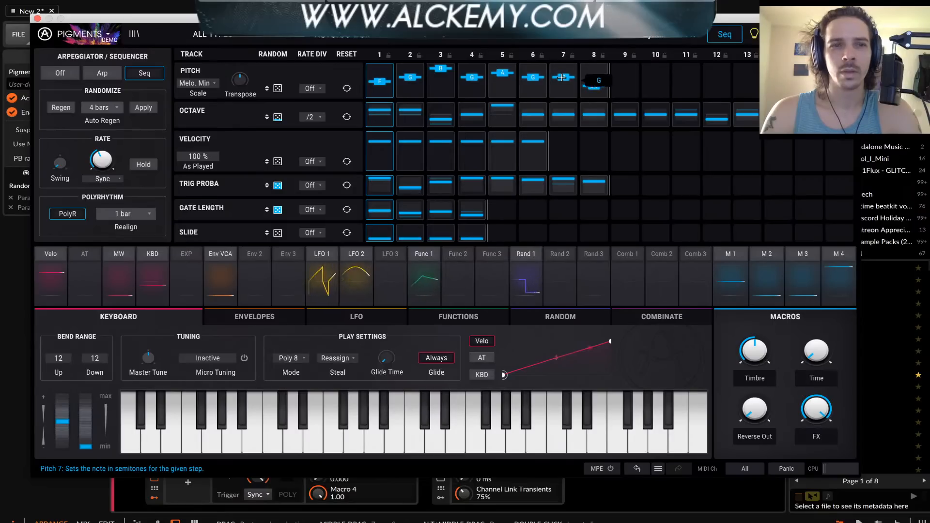
Set the sequencer scale back to Harmonic Minor
click(202, 82)
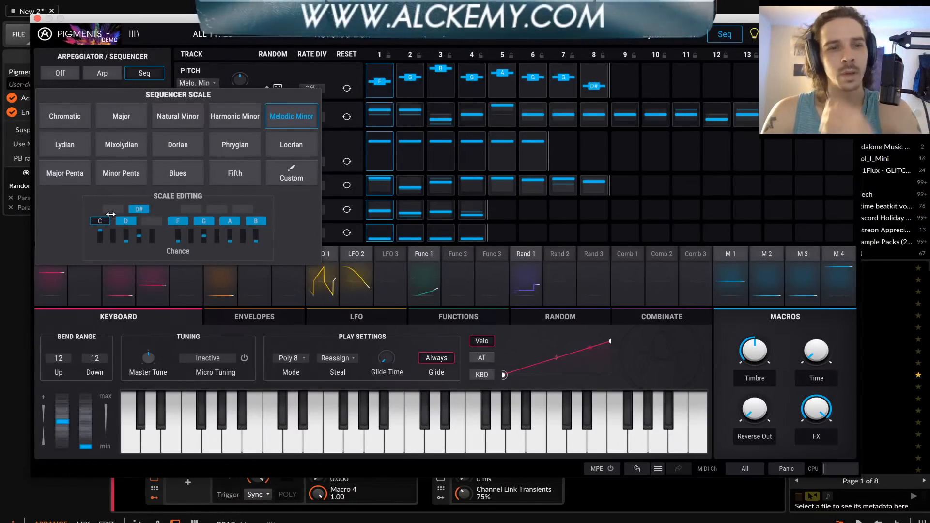
click(220, 115)
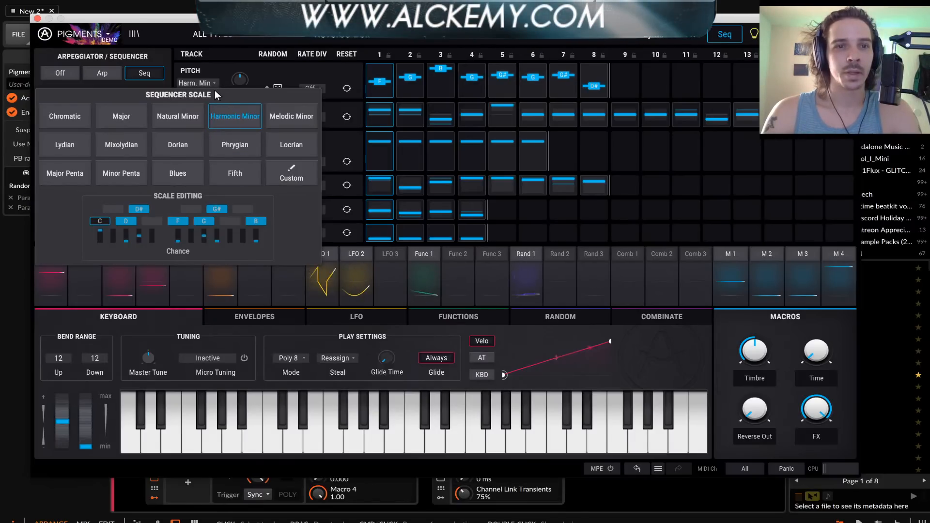
click(136, 64)
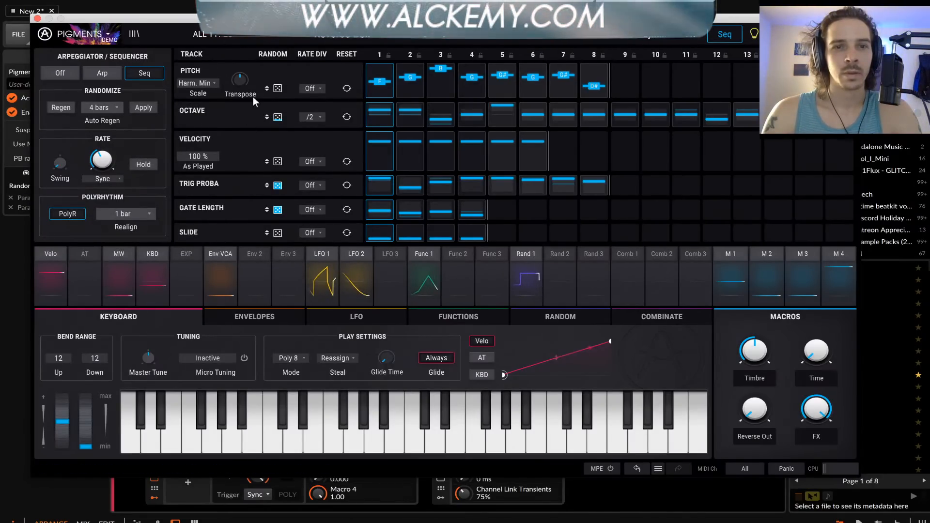
click(309, 89)
click(307, 91)
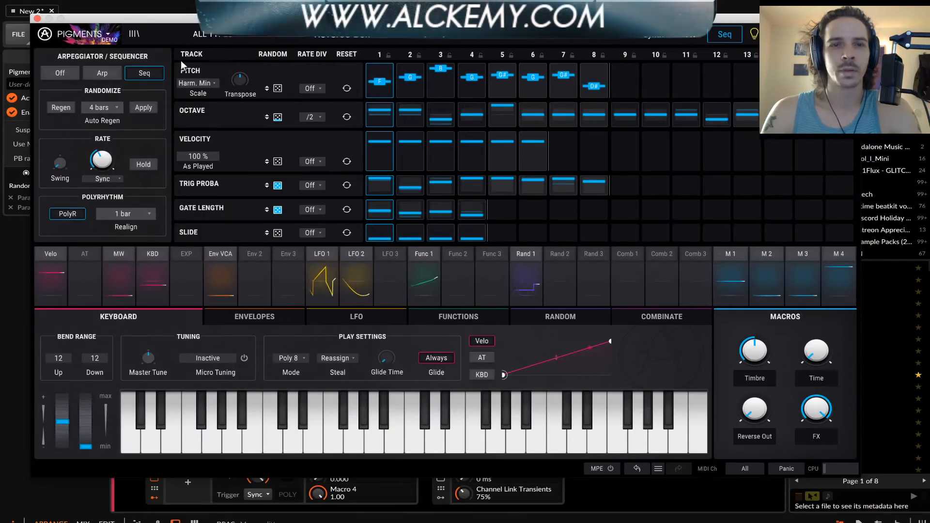
Switch Engine 1 to the Analog type and set its unison mode to Super
click(653, 35)
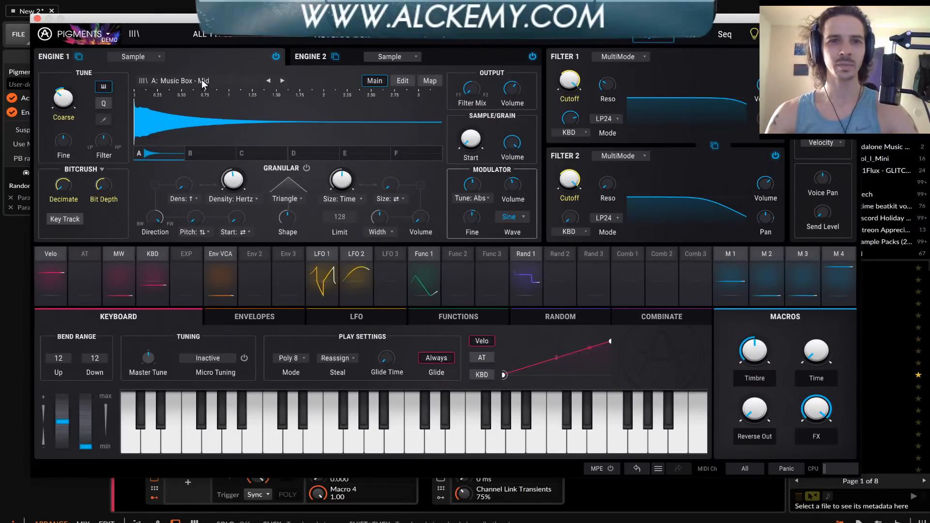
click(144, 54)
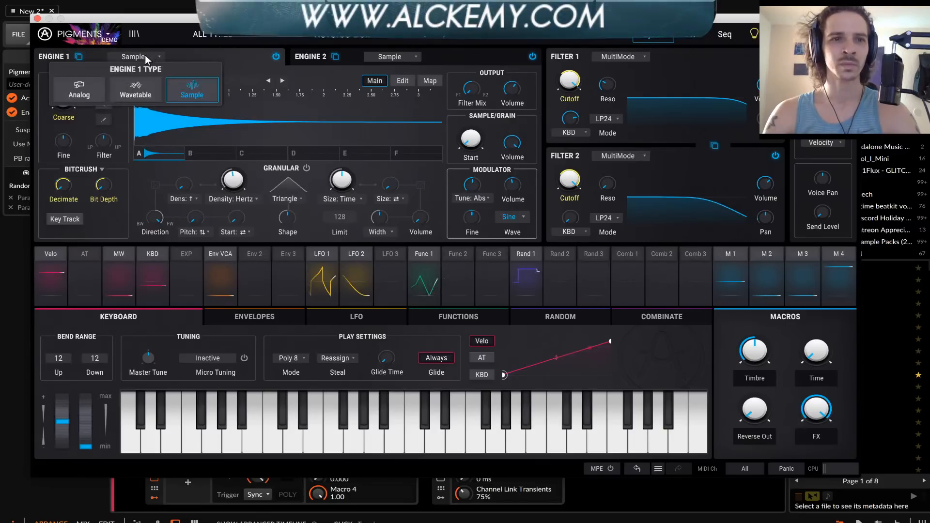
click(93, 89)
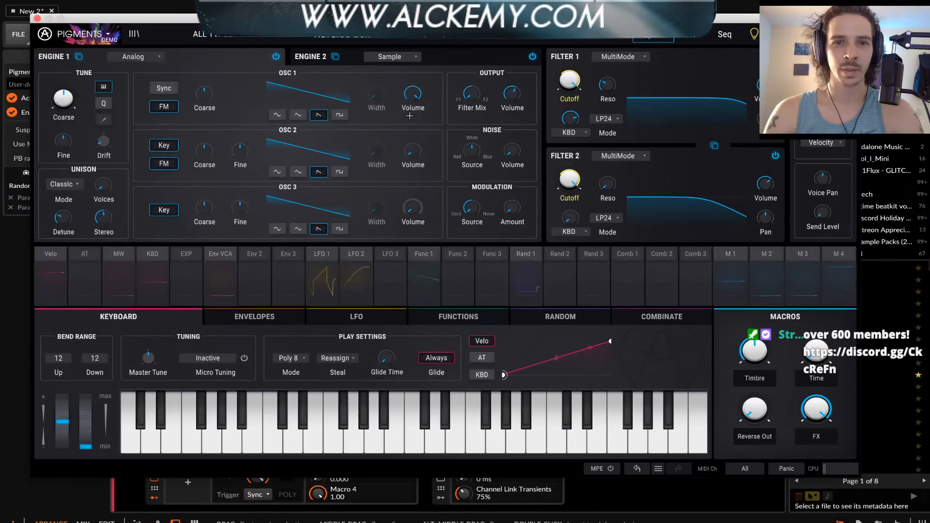
click(62, 184)
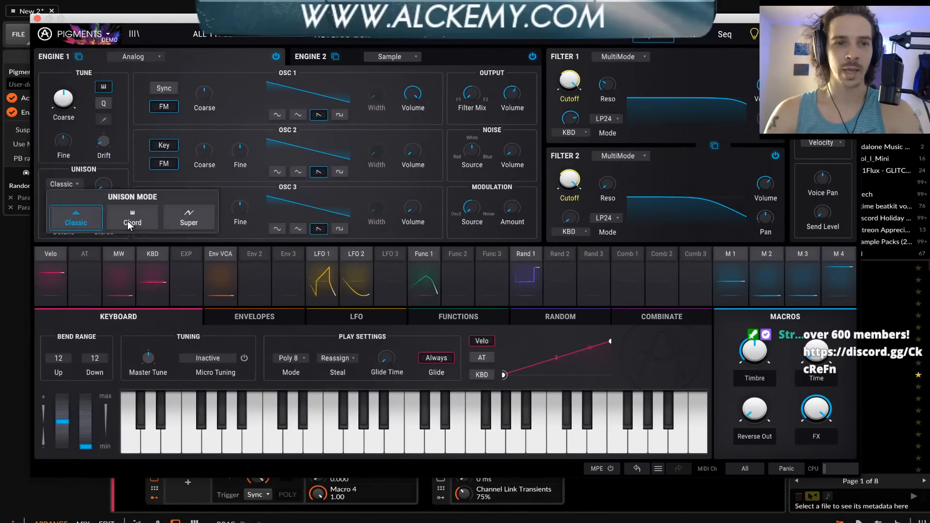
click(186, 217)
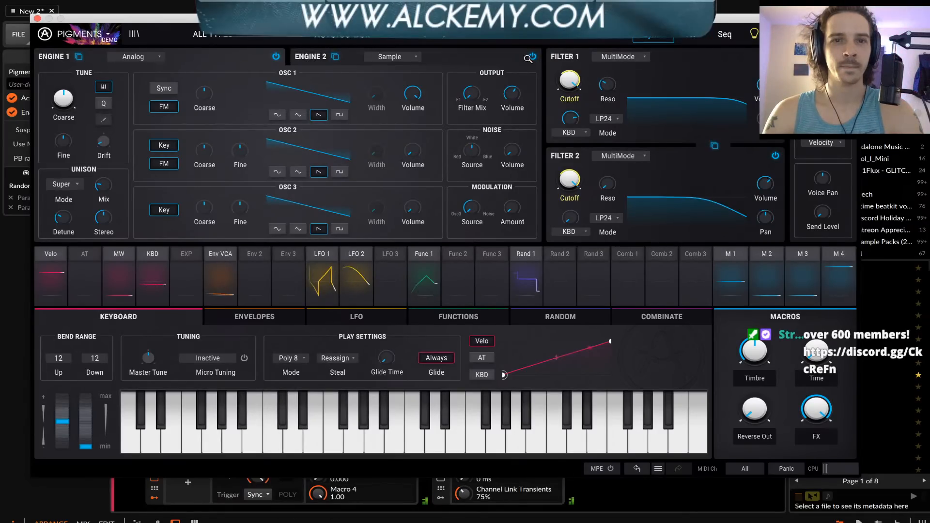
Turn off Engine 2 and lengthen the Env VCA release
click(532, 57)
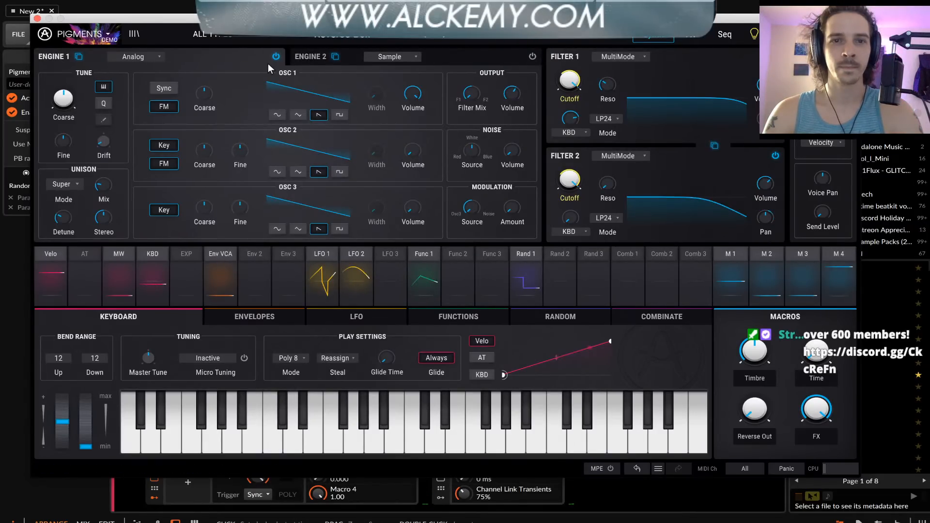
click(253, 318)
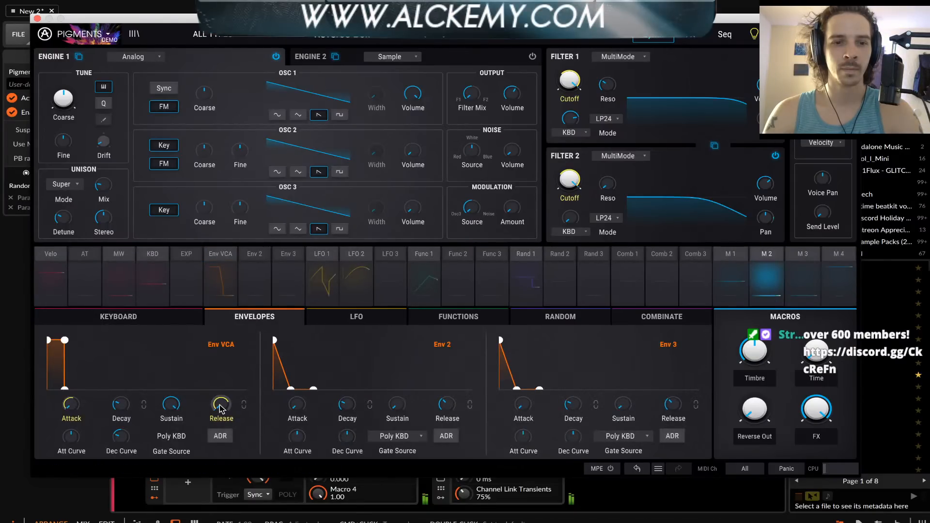
drag(219, 405, 220, 368)
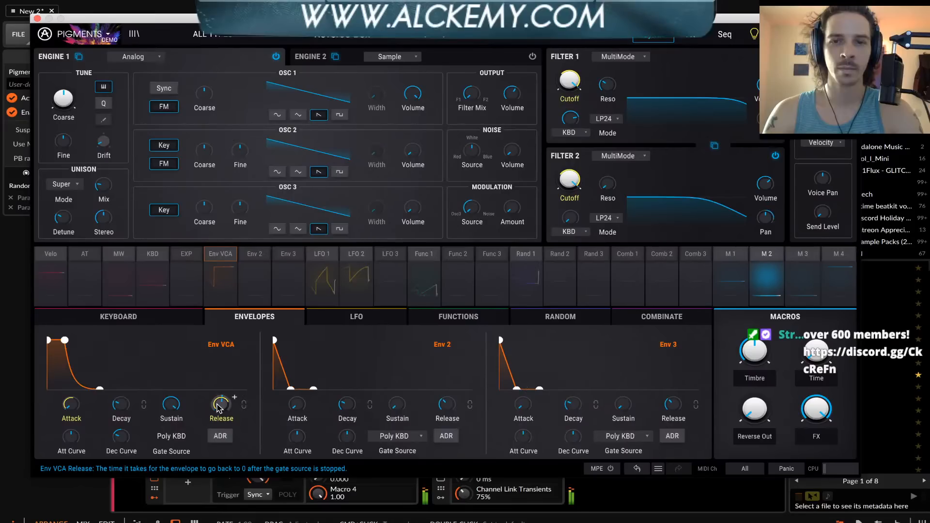
Set the sequencer to a Custom scale and remove D, D#, F#, A and B from it
click(725, 34)
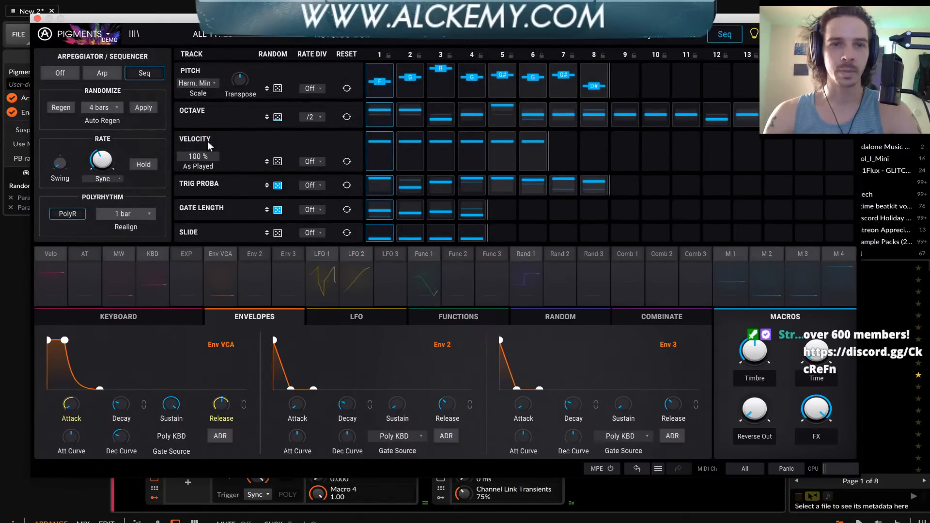
mouse_move(123, 147)
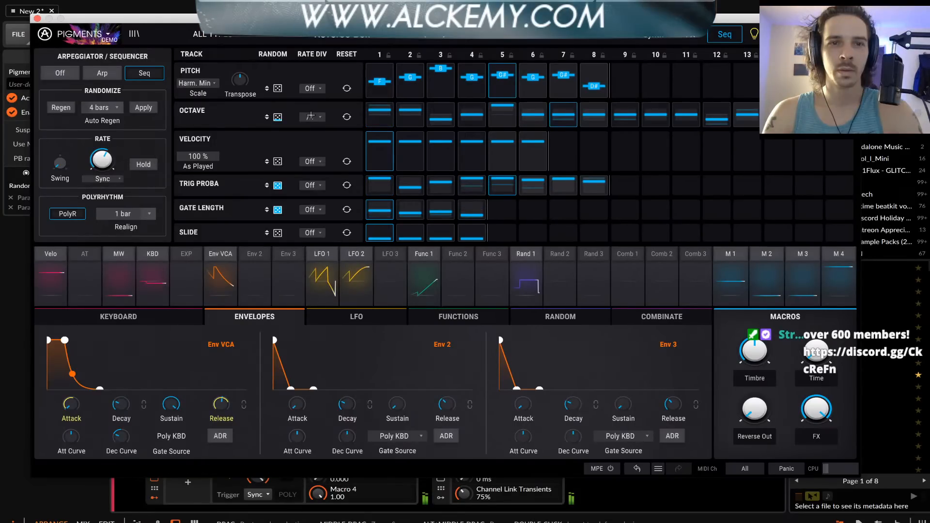
drag(310, 116, 207, 86)
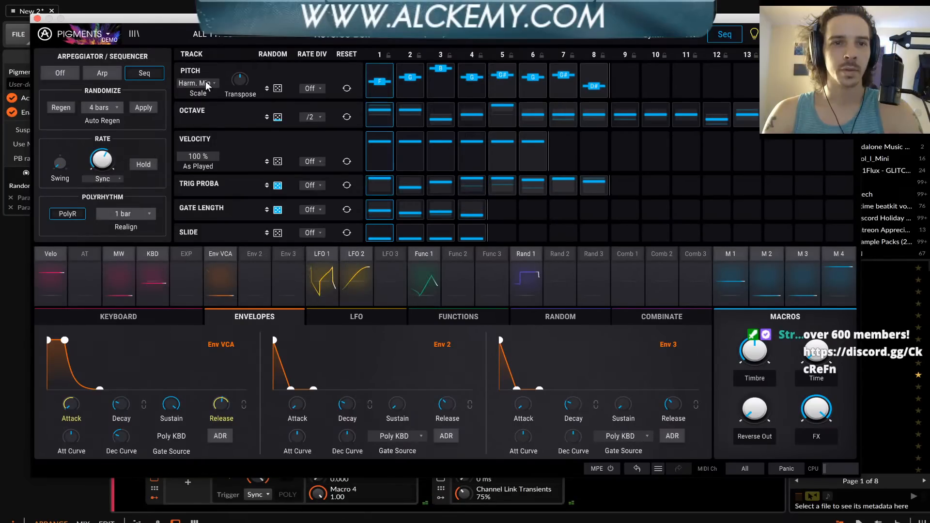
click(208, 83)
click(292, 174)
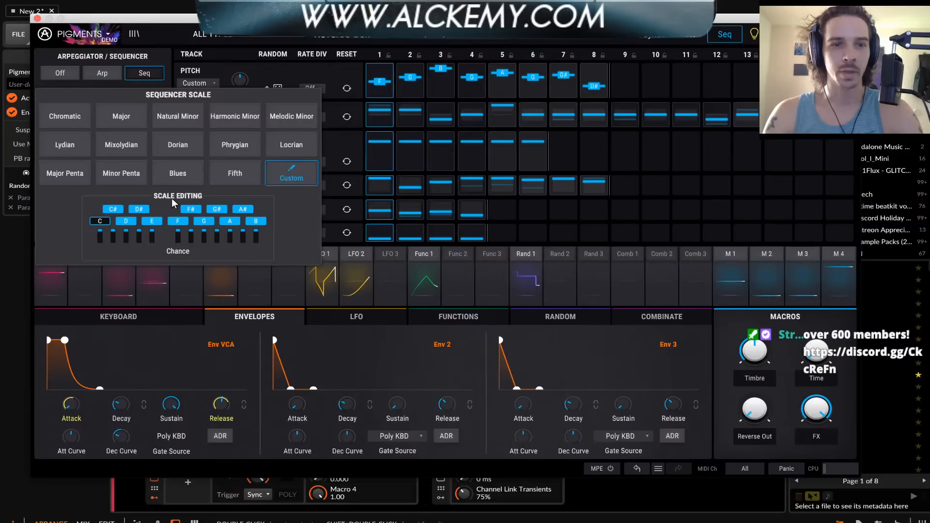
click(133, 221)
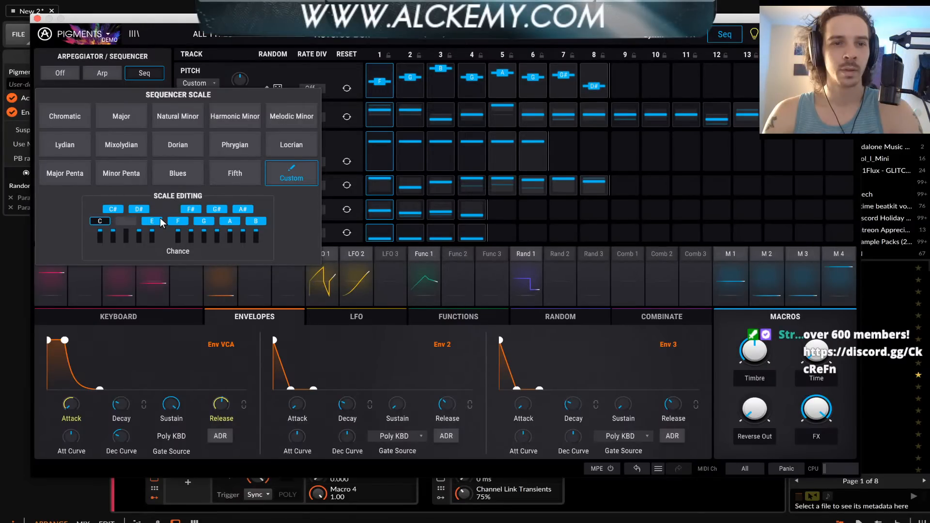
click(139, 209)
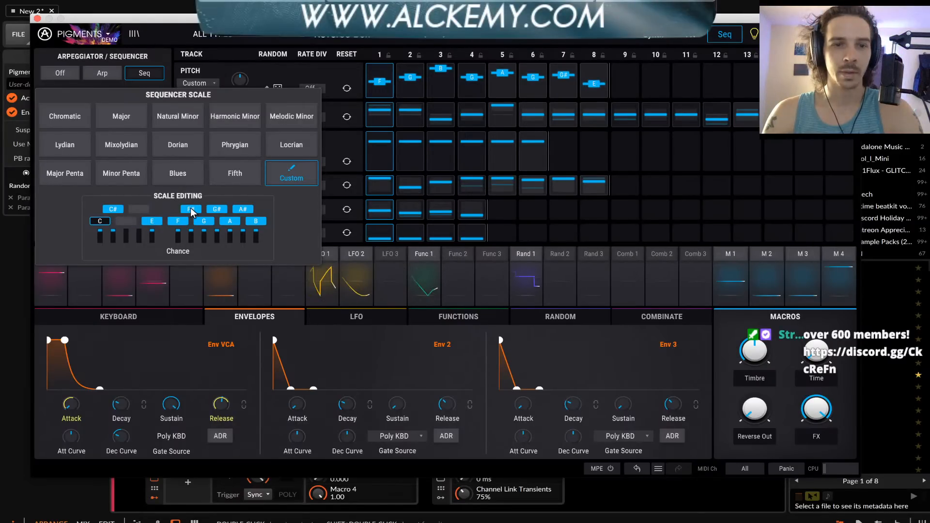
click(230, 221)
click(253, 222)
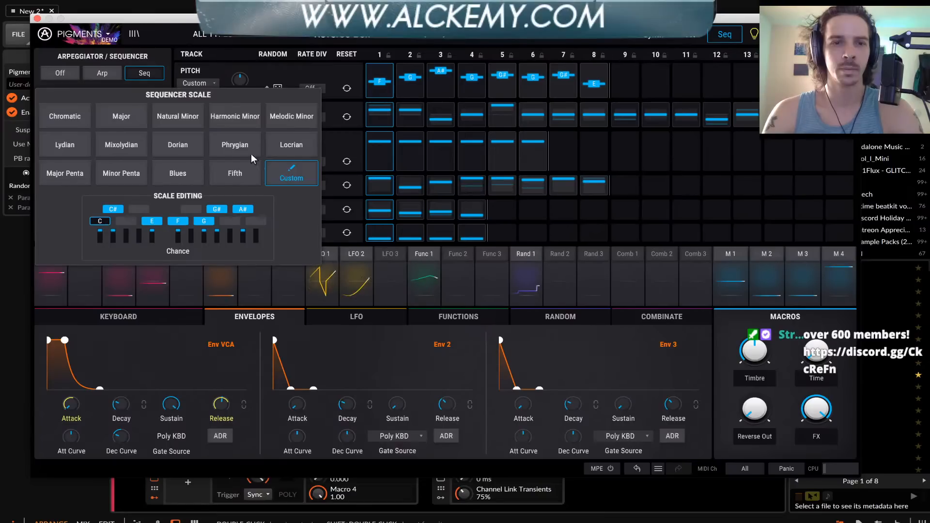
click(143, 57)
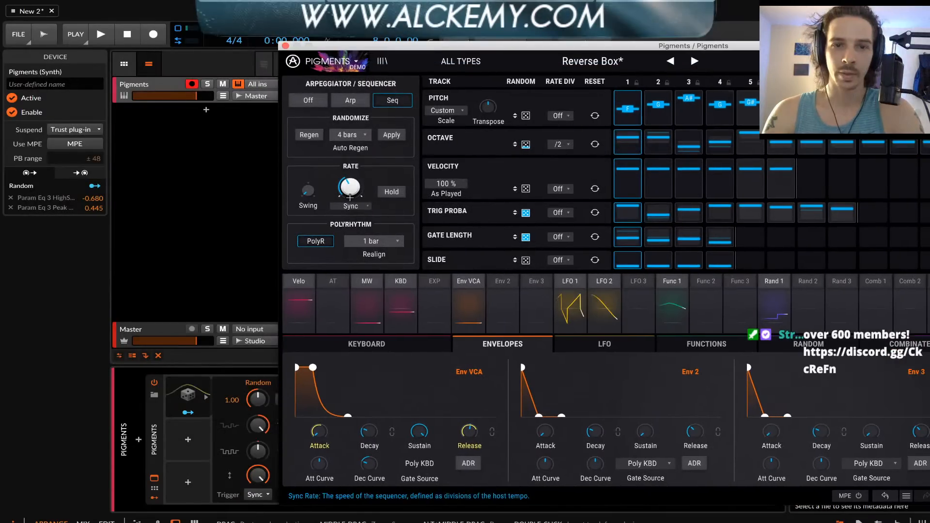
Map Bitwig's Random modulator to the Pigments Sync Rate with an amount of 0.385 and turn the modulator's smoothing down to minimum
click(185, 397)
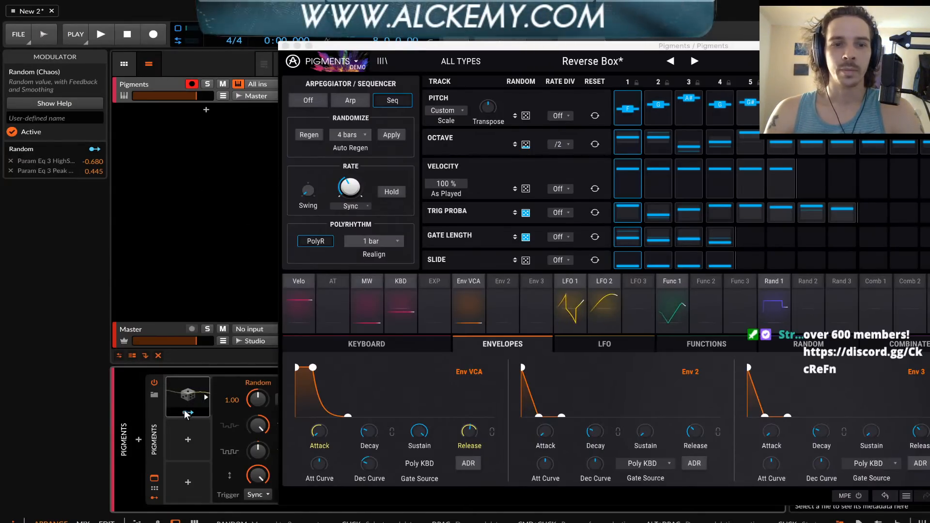
drag(346, 47, 493, 79)
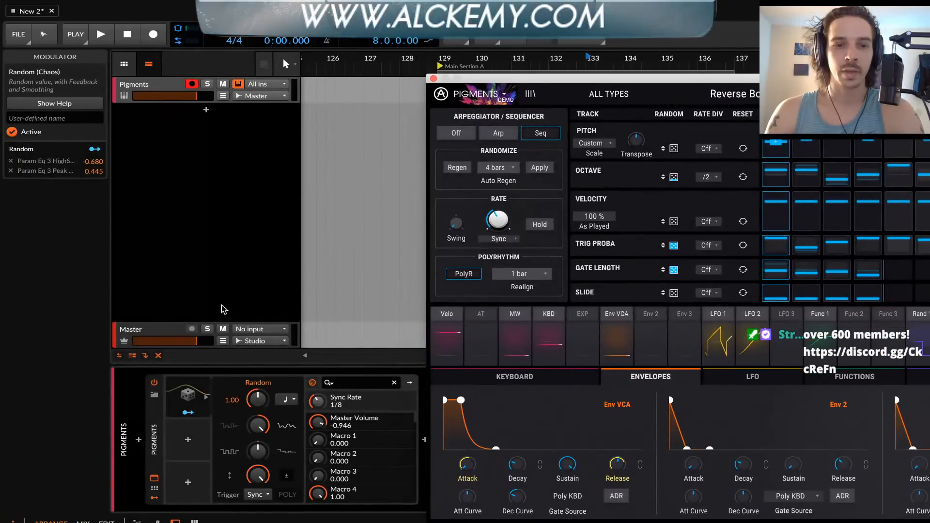
click(225, 405)
drag(318, 402, 318, 378)
click(194, 411)
click(205, 396)
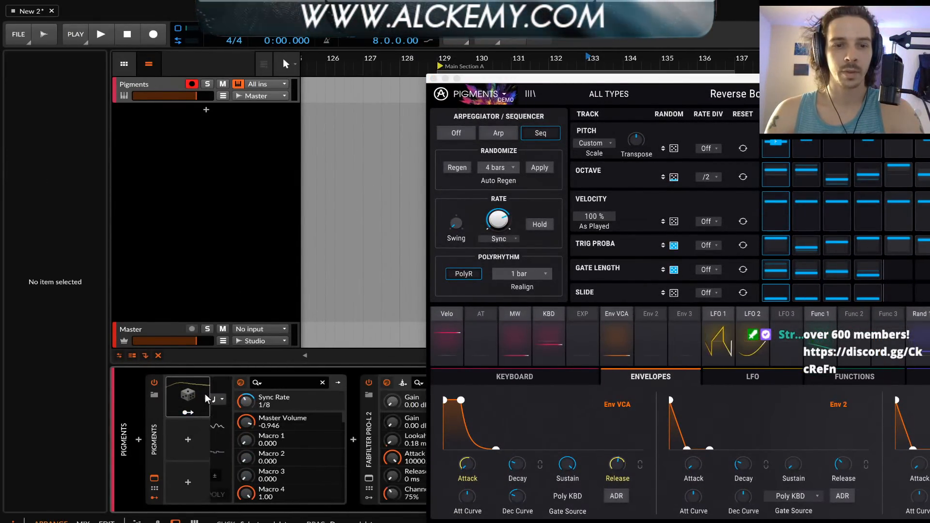
click(206, 396)
drag(257, 424, 257, 485)
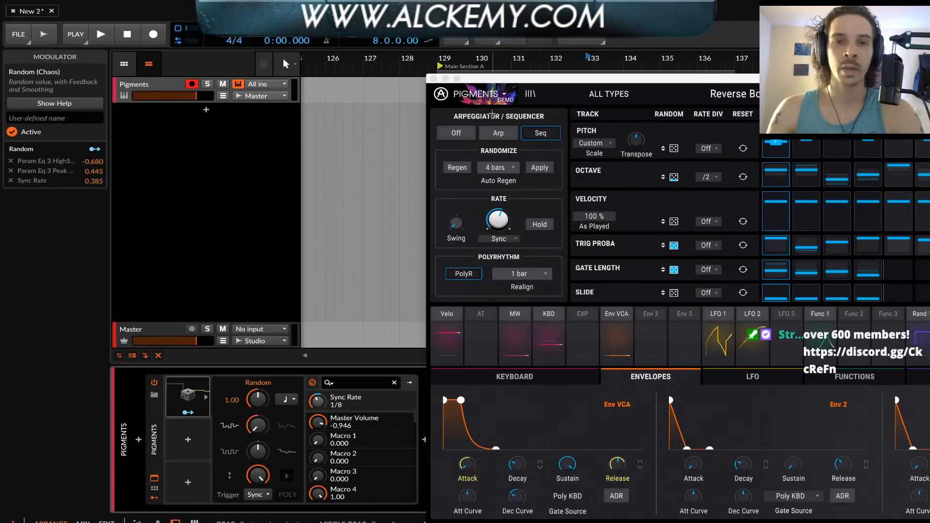
Close the Pigments window and add a new audio track below the Pigments track
click(434, 78)
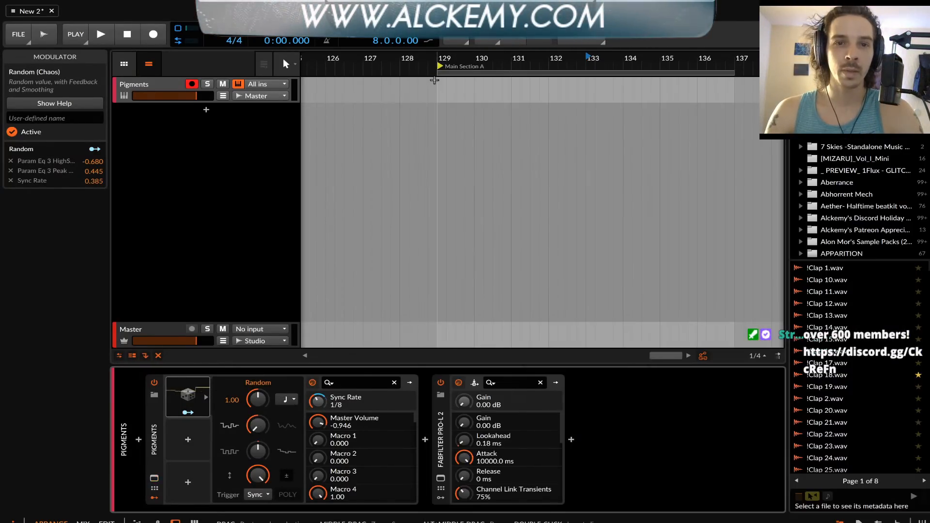
click(177, 87)
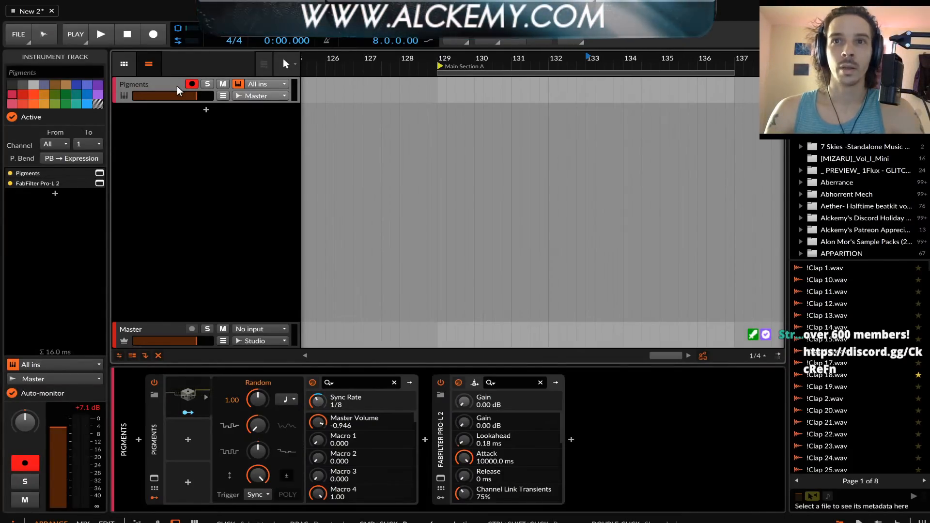
key(ctrl+shift+t)
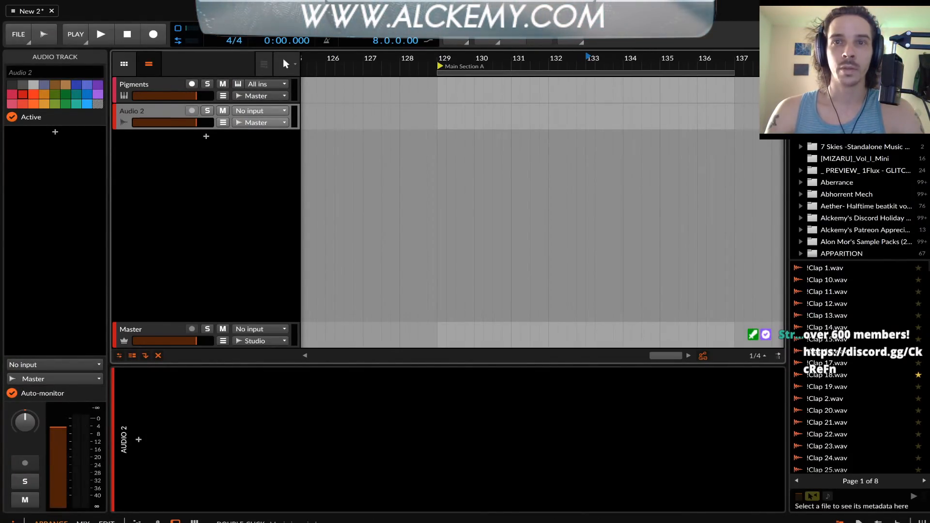
Reopen the Pigments window from its track to check the sequencer, and close it again
click(165, 86)
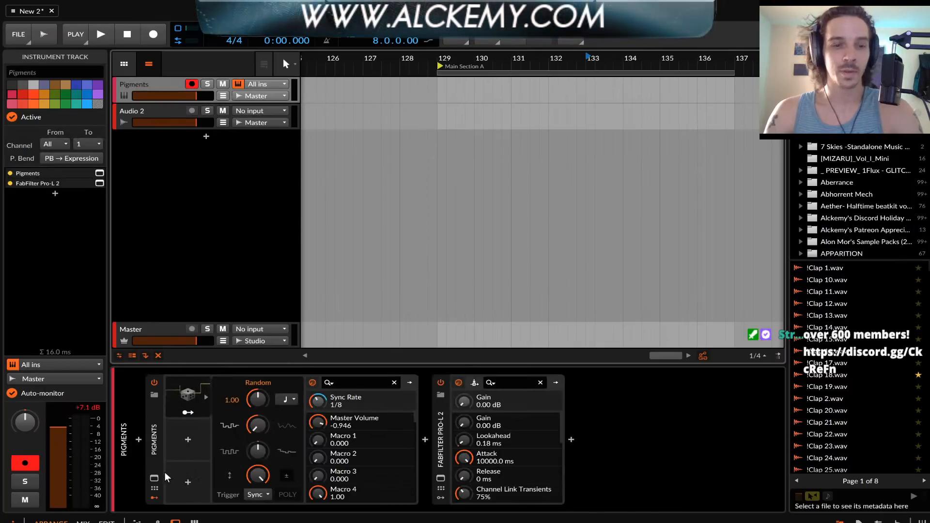
click(154, 478)
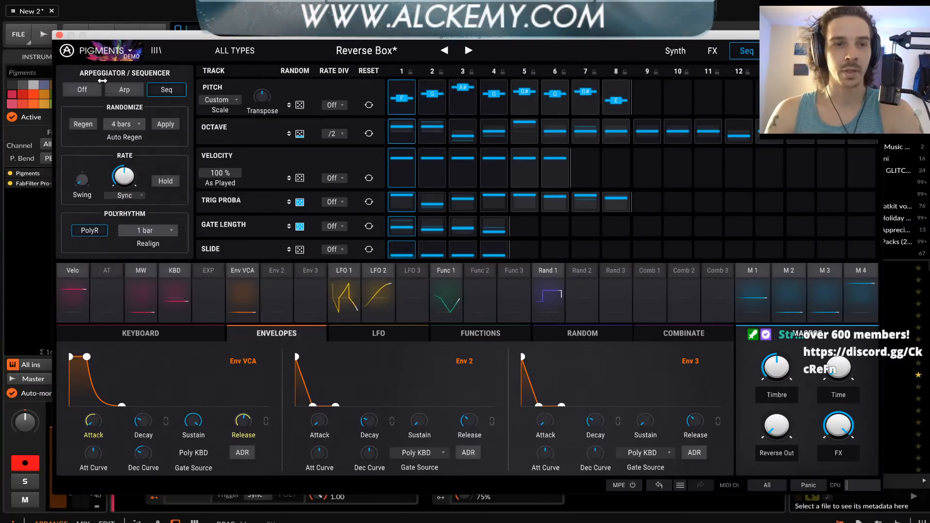
click(59, 35)
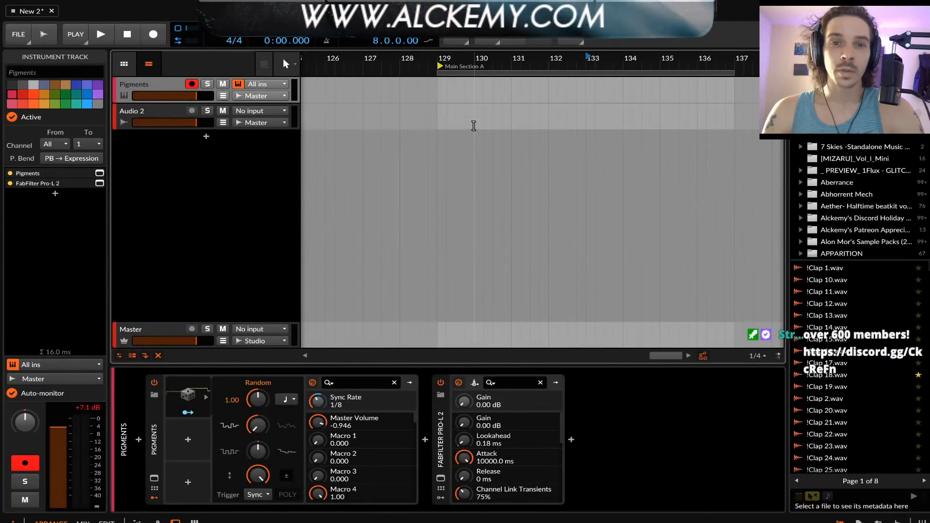
Create an 8-bar clip at bar 129 on the Pigments track and fill it with one sustained F1 note
double_click(436, 90)
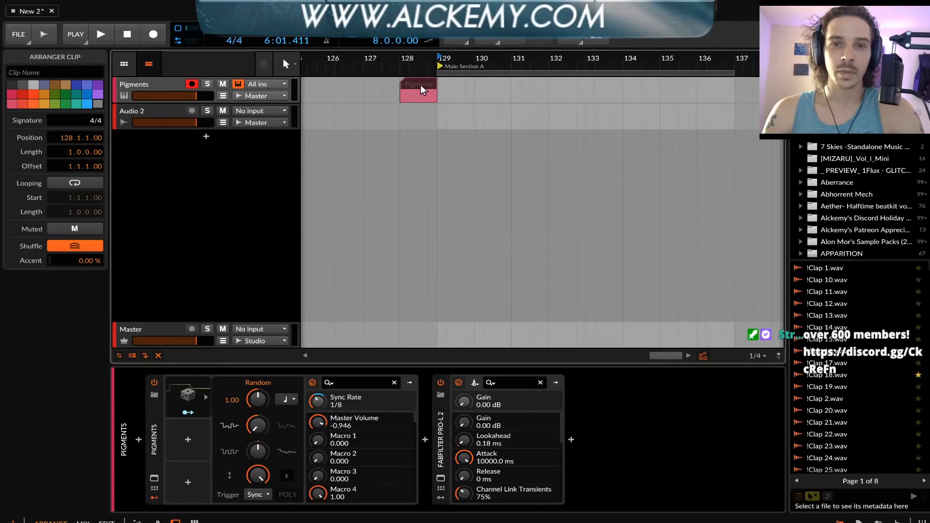
drag(421, 85, 707, 90)
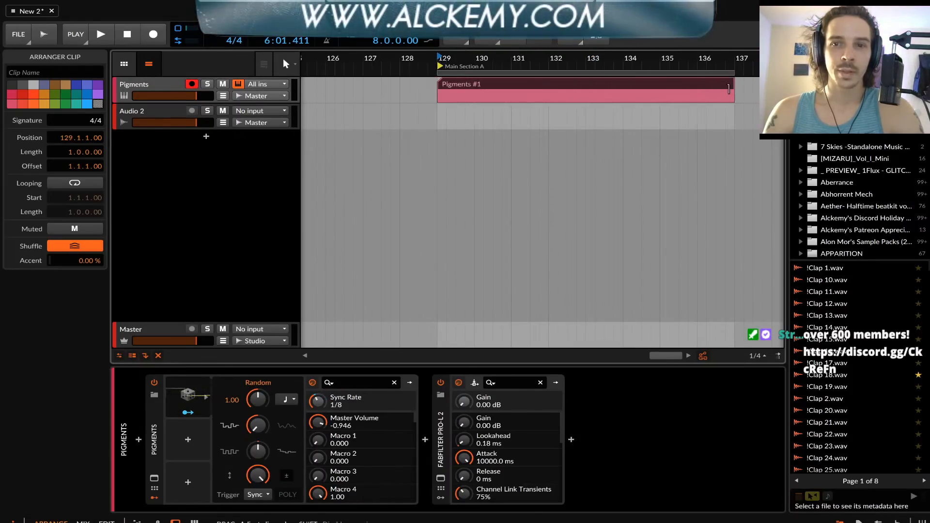
double_click(661, 86)
scroll(262, 272, down, 3)
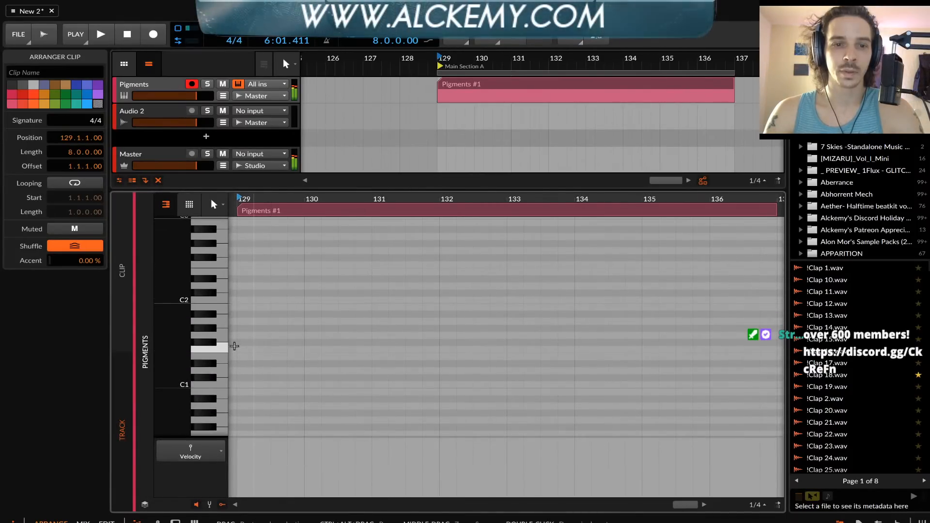
double_click(242, 350)
drag(251, 349, 777, 350)
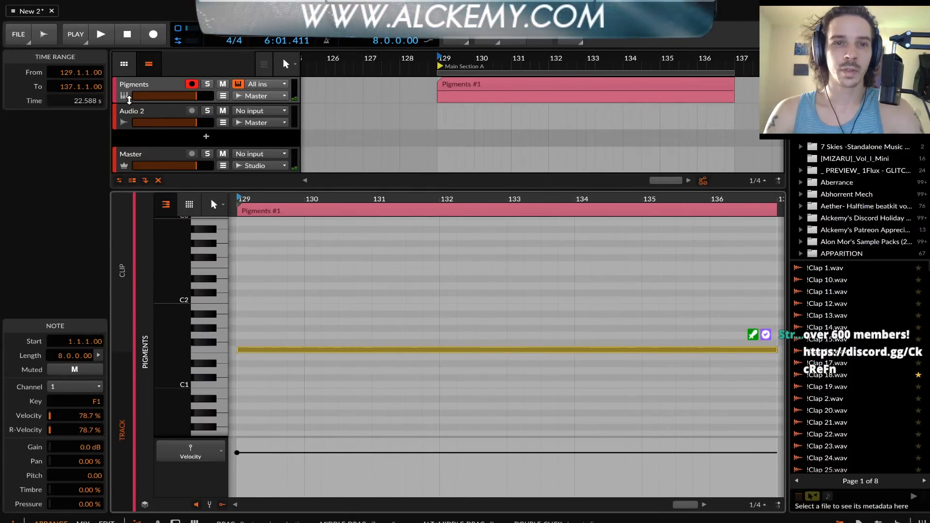
double_click(142, 90)
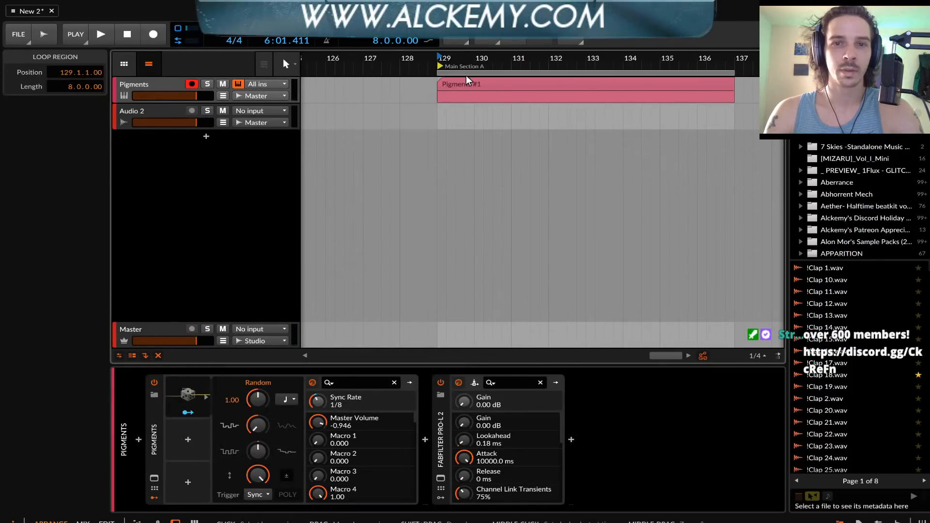
Bounce the 8-bar Pigments clip to audio and place the bounced clip at bar 129 on the Audio 2 track
click(465, 82)
key(super+b)
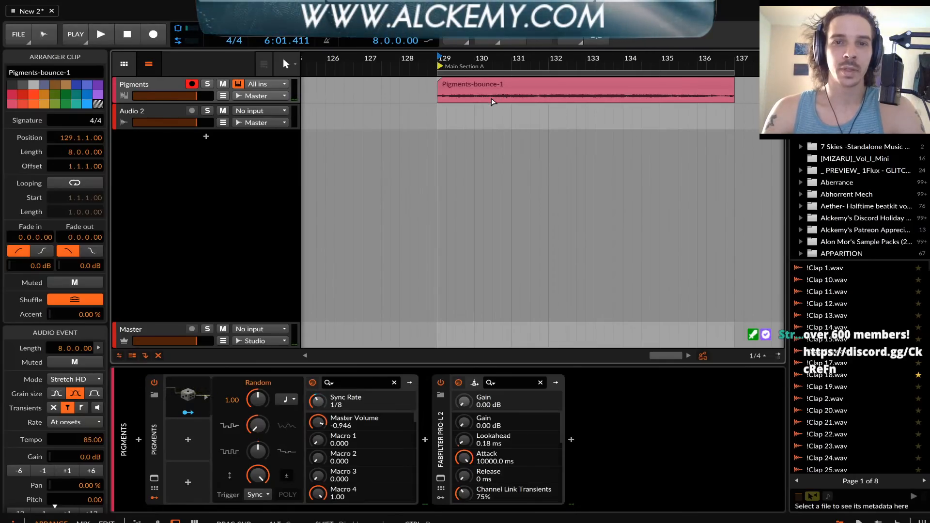
key(super+z)
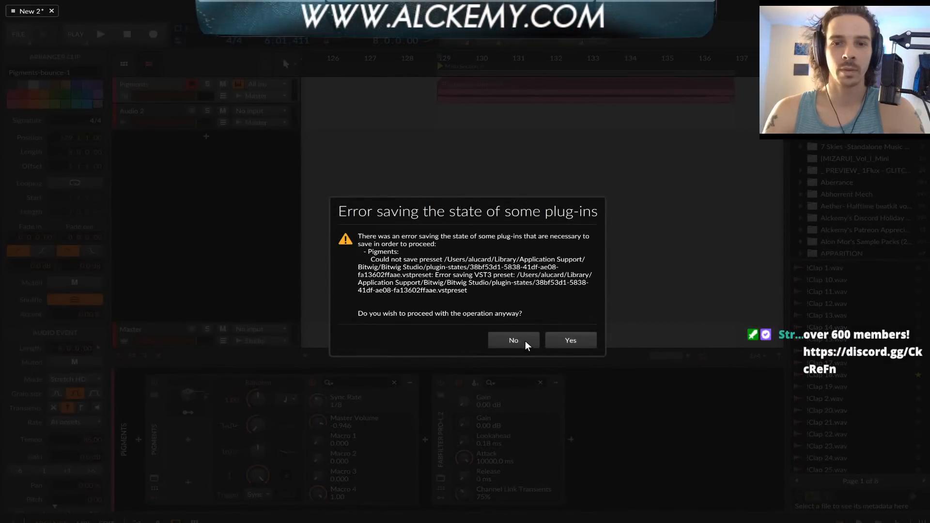
click(565, 340)
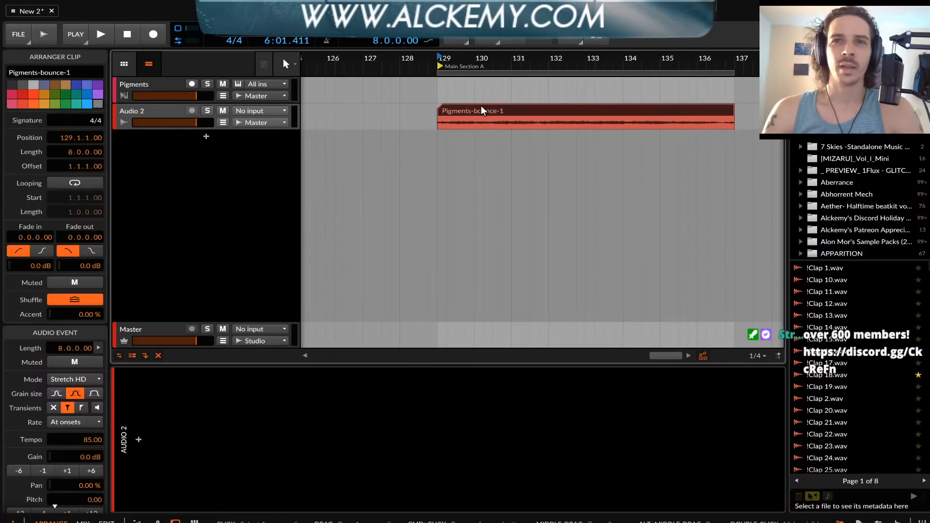
Open the bounced clip in the detail editor and examine its Audio Events, Onsets and Stretch views
scroll(481, 106, up, 2)
scroll(482, 106, down, 2)
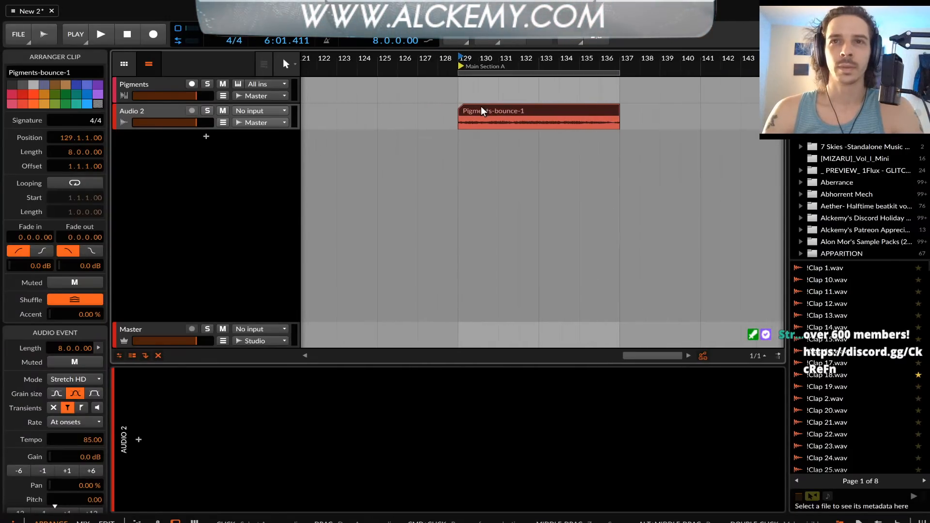
scroll(472, 109, up, 2)
scroll(473, 109, up, 1)
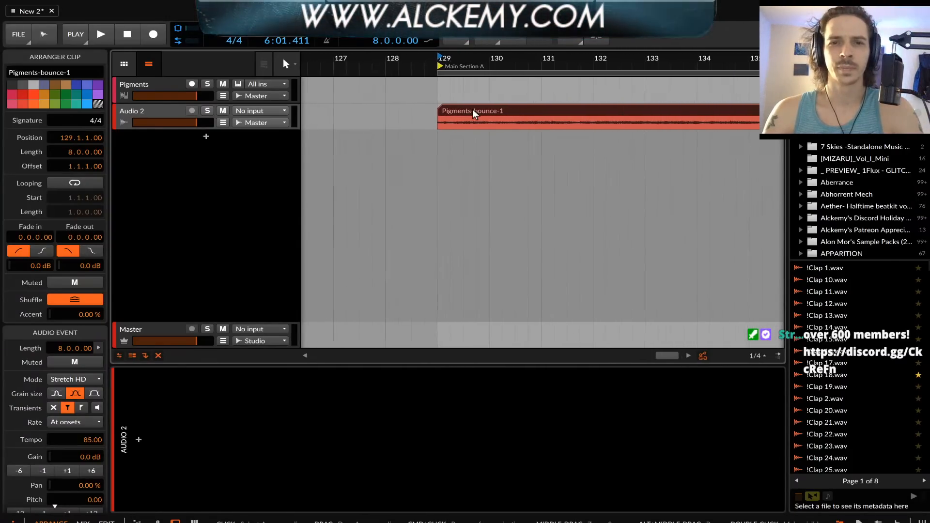
double_click(471, 109)
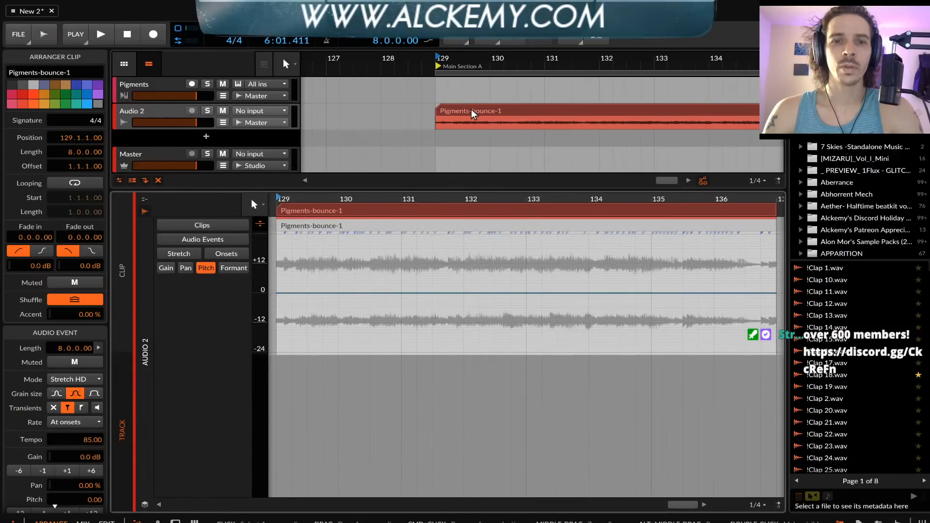
click(202, 239)
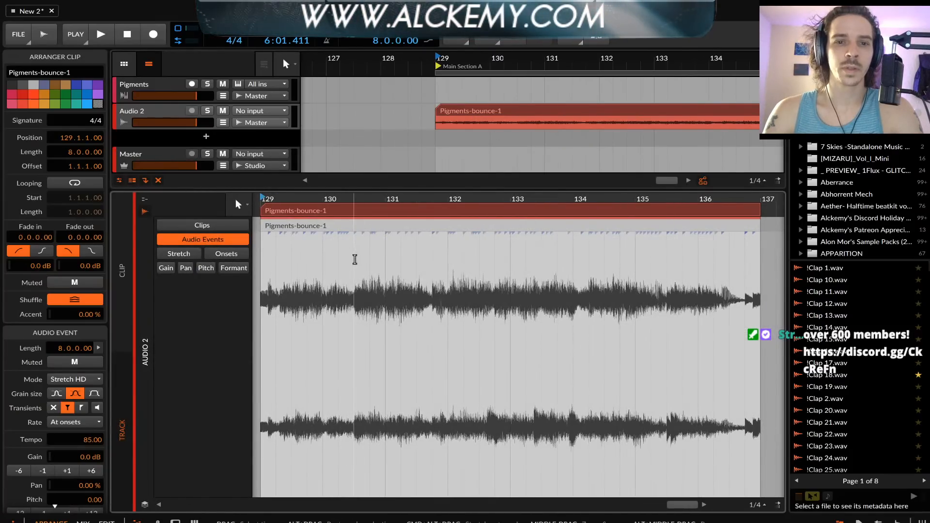
click(356, 264)
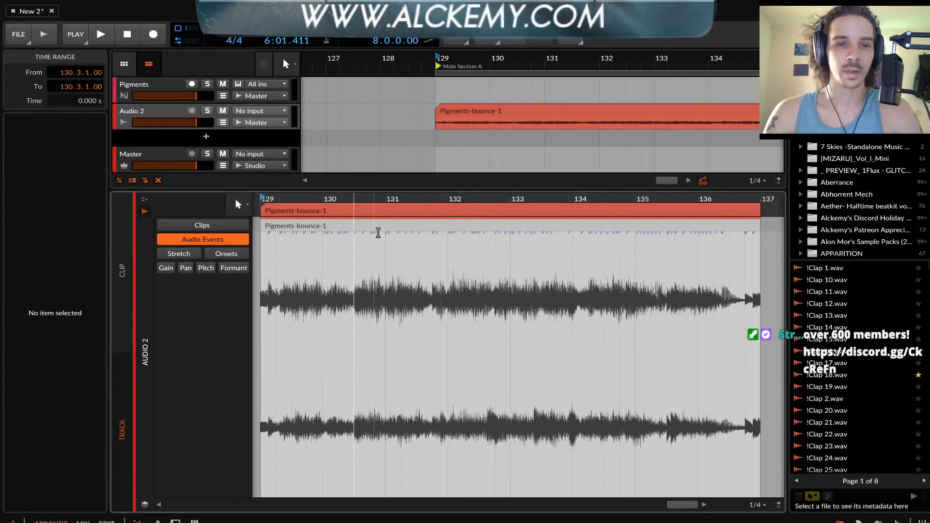
click(226, 253)
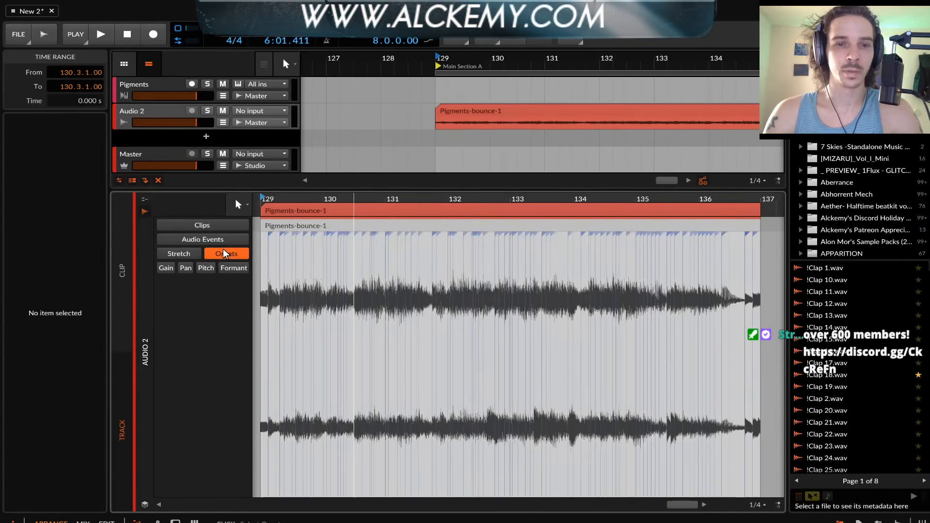
click(192, 257)
Split the bounced audio event at 130.3, undo the split, and close the detail editor
double_click(354, 231)
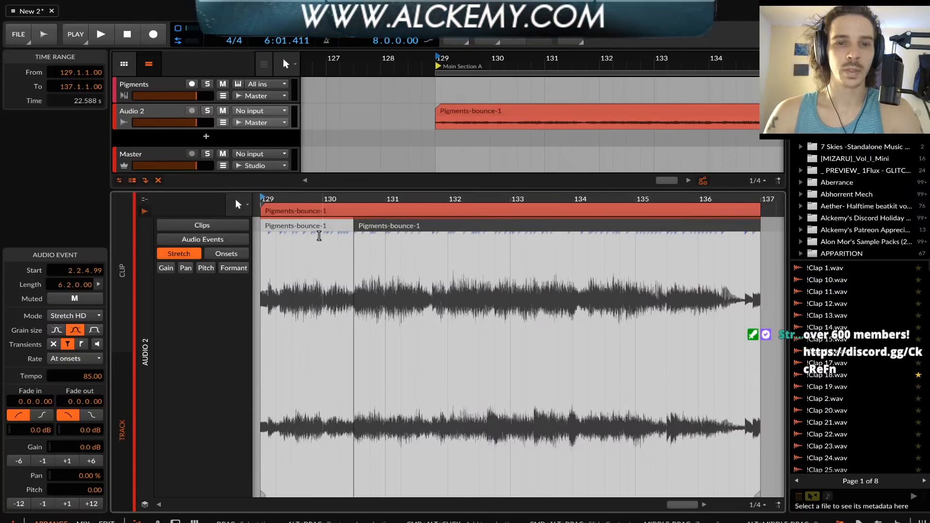
key(super+z)
click(216, 228)
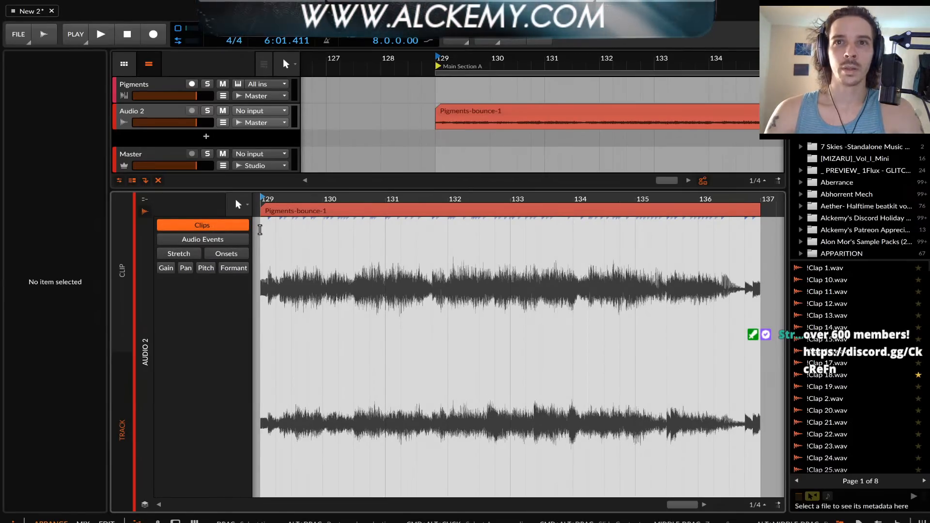
click(466, 109)
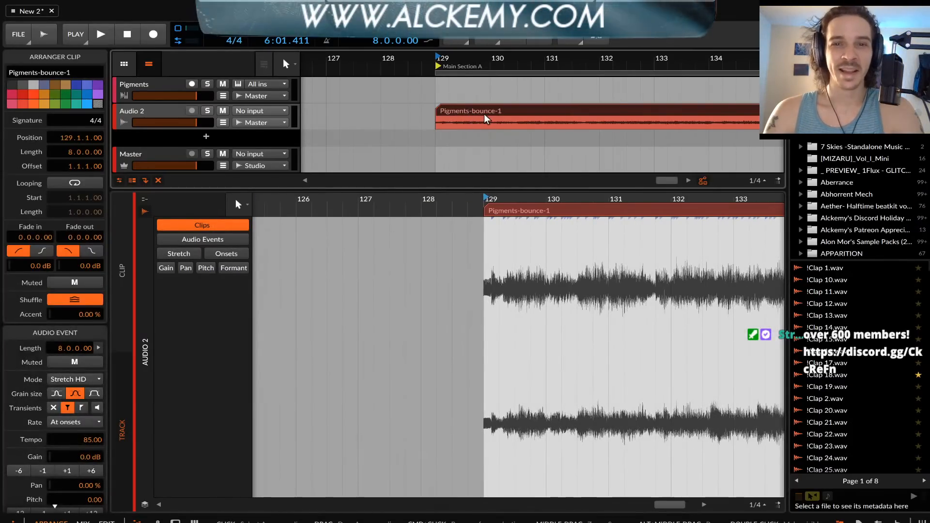
scroll(486, 115, right, 1)
double_click(173, 111)
click(467, 109)
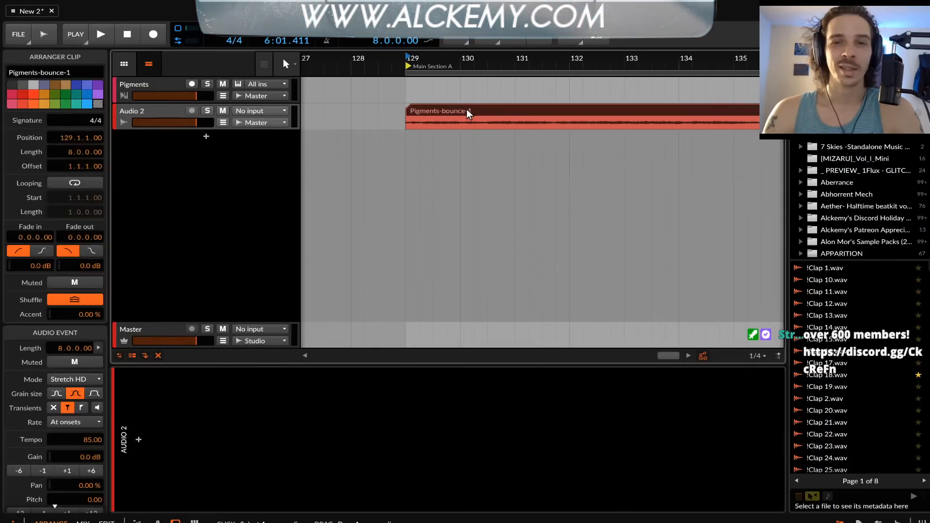
Play back the start of the bounced clip on Audio 2 and stop
scroll(466, 109, down, 2)
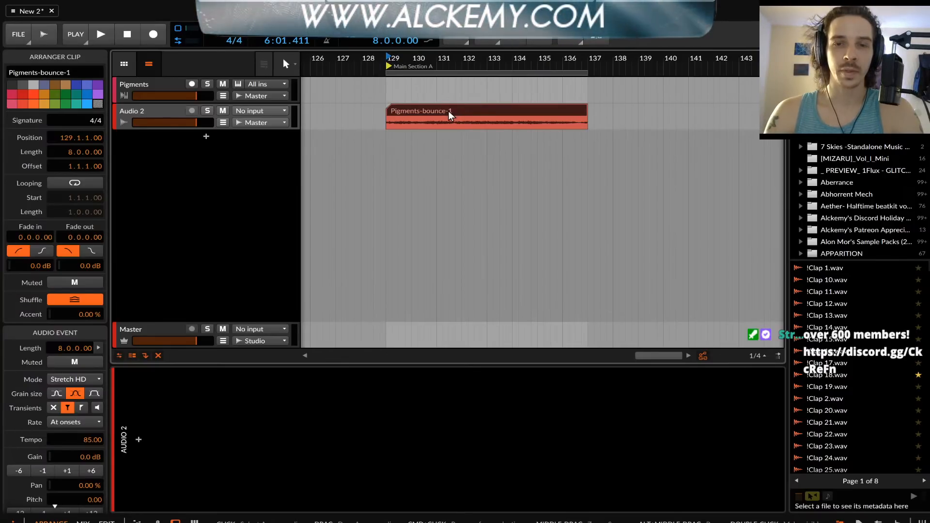
key(space)
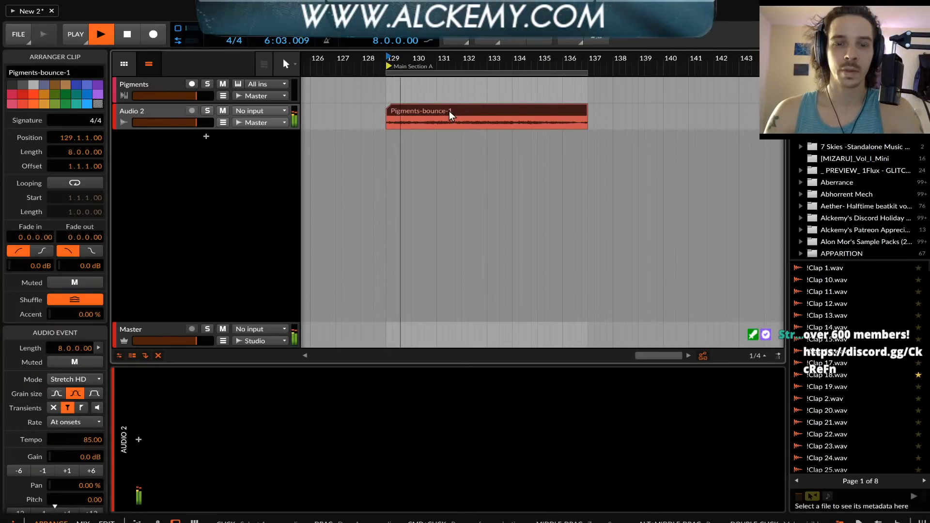
key(space)
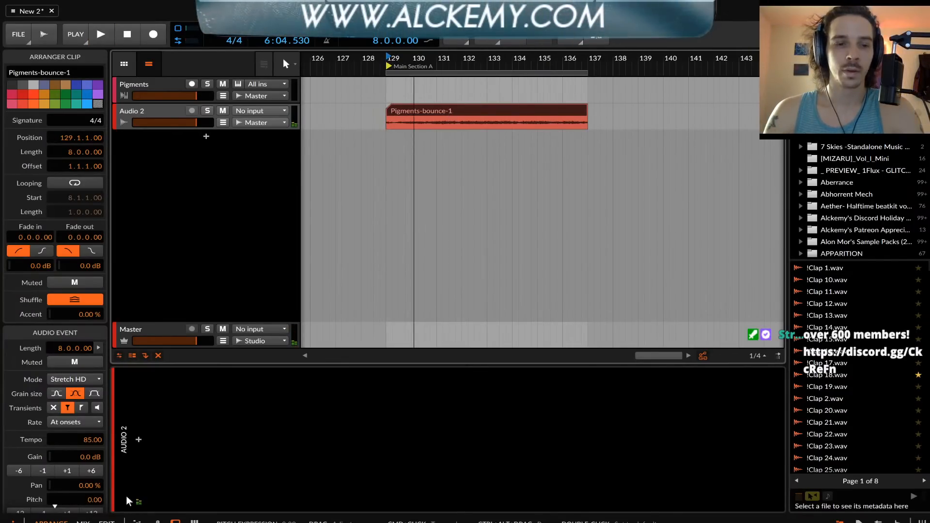
Add the Raum reverb to the Audio 2 device chain
click(139, 440)
text(raum)
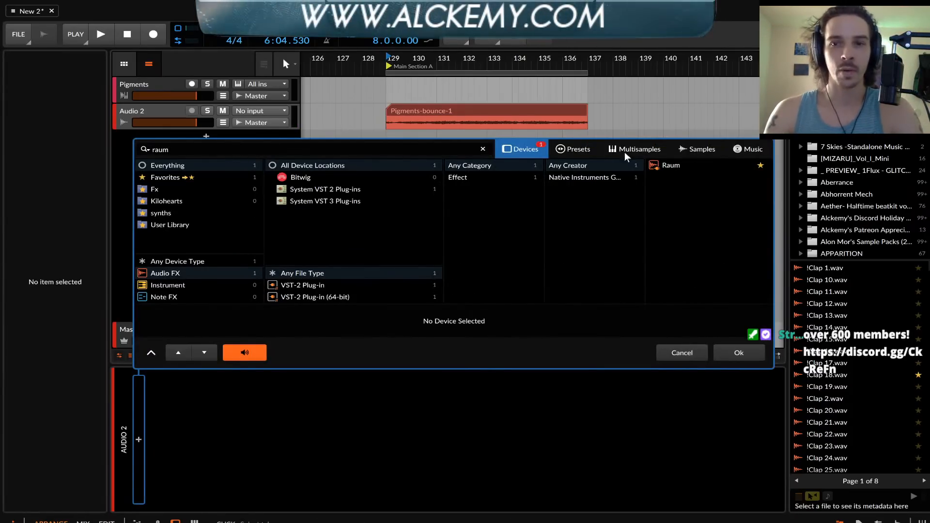
click(671, 165)
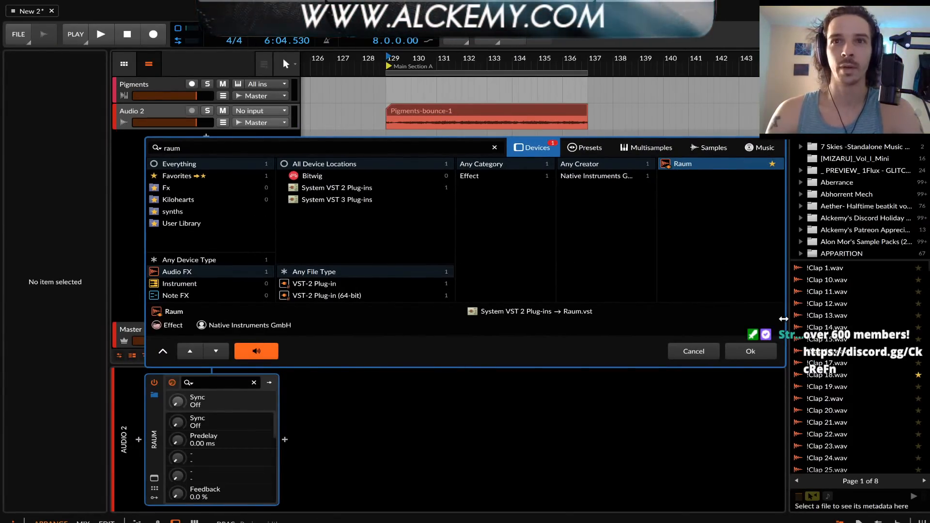
click(766, 351)
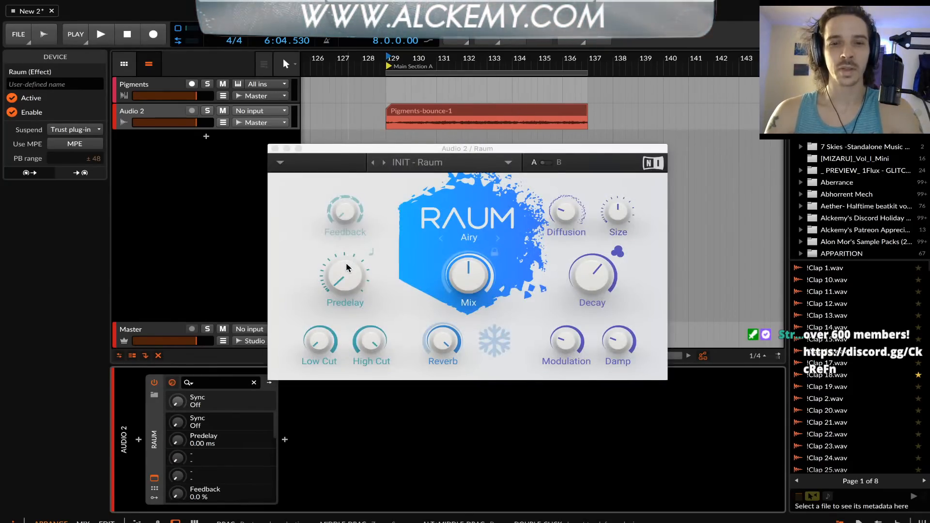
Raise Raum's Decay slightly, set Diffusion to 67.0% and Low Cut to -5.80 dB, and close its window
drag(600, 281, 595, 277)
drag(556, 213, 556, 207)
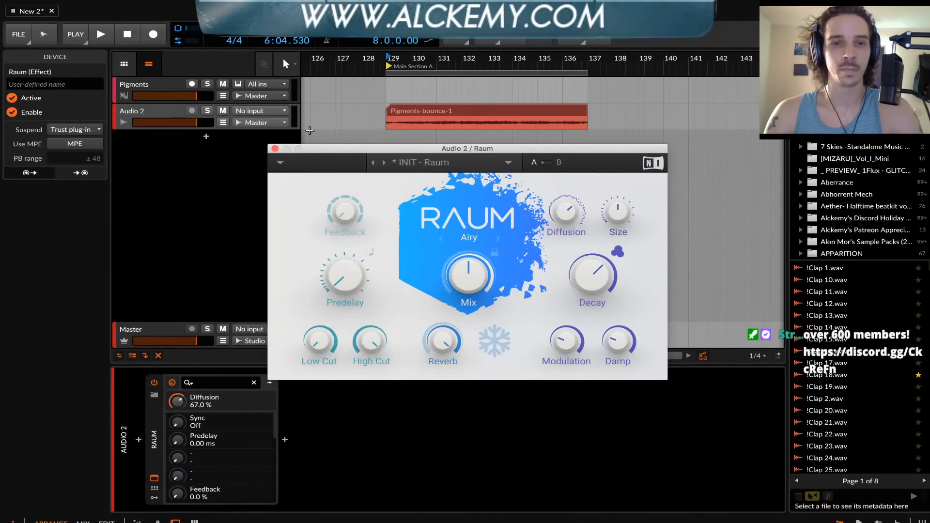
drag(314, 339, 313, 335)
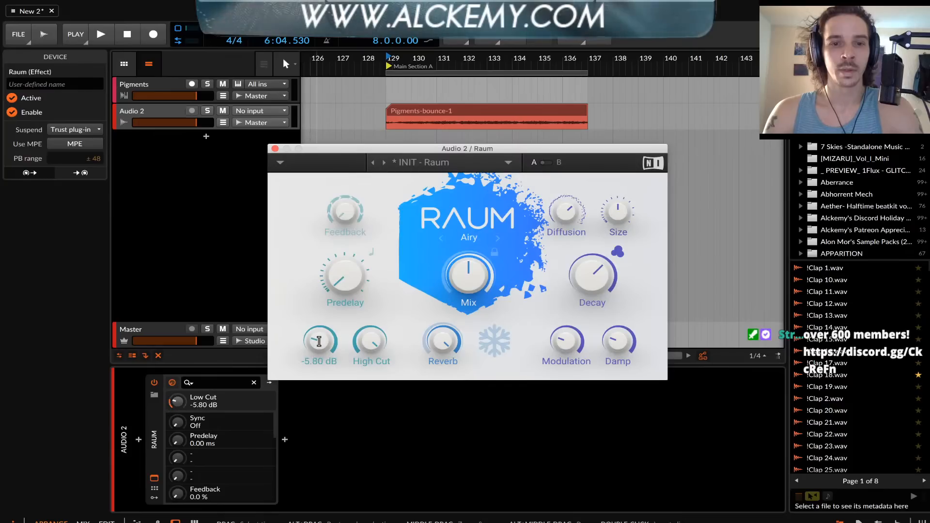
click(275, 150)
Create an empty clip on Audio 2 from bar 137 to 143 and consolidate it with the bounce into one 14-bar clip
click(448, 111)
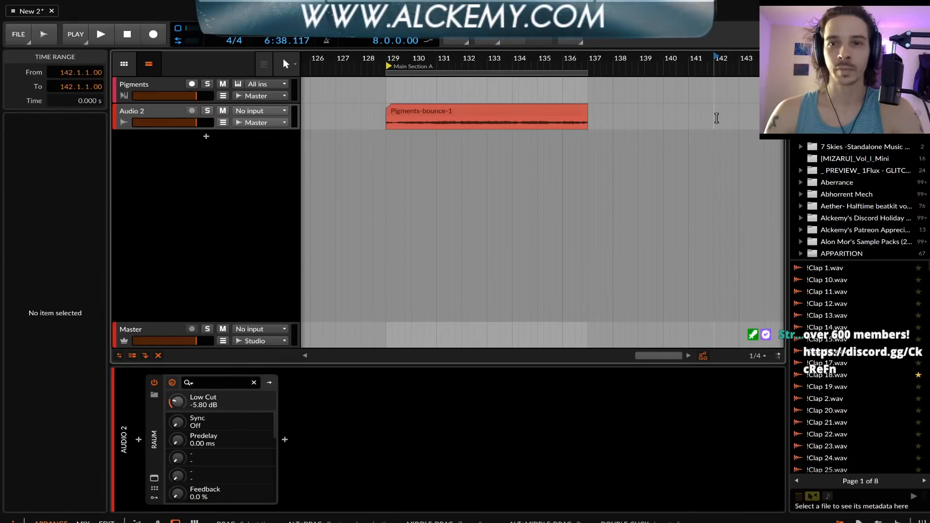
double_click(716, 116)
drag(717, 113, 590, 119)
click(556, 110)
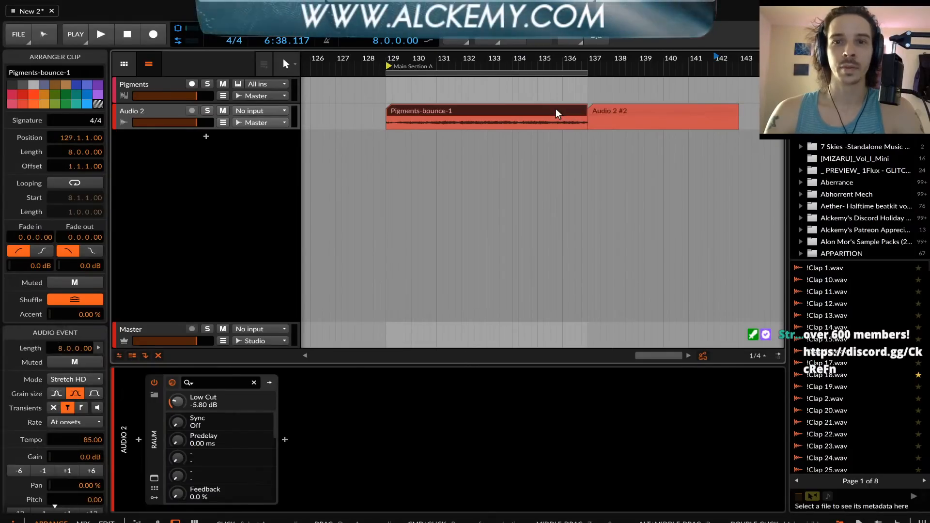
shift+click(663, 108)
key(ctrl+j)
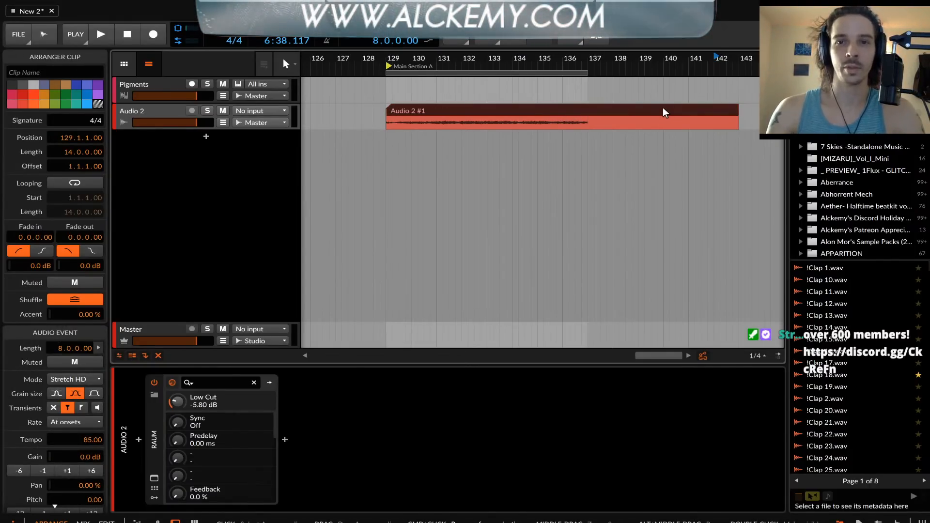
Bounce the 14-bar Audio 2 clip with its reverb to a new Audio 3 track, solo that track and play it
right_click(597, 108)
key(Return)
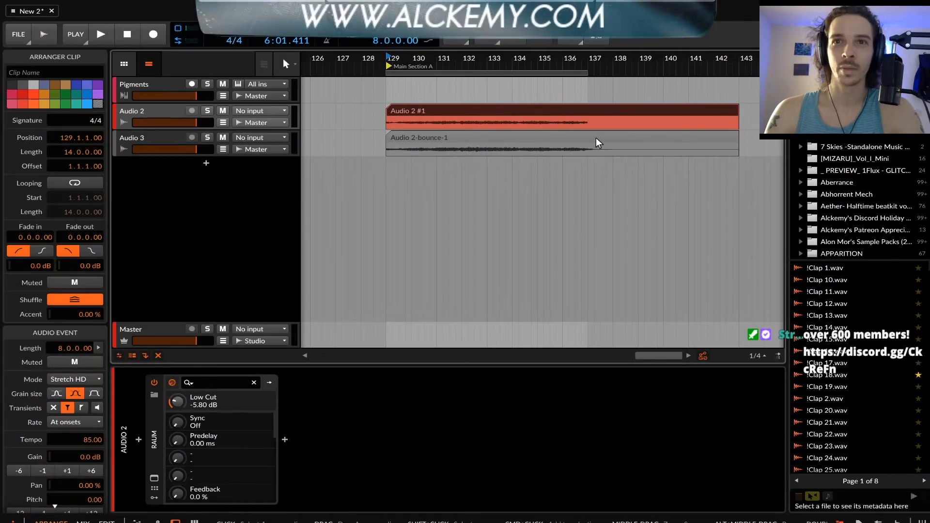
click(510, 133)
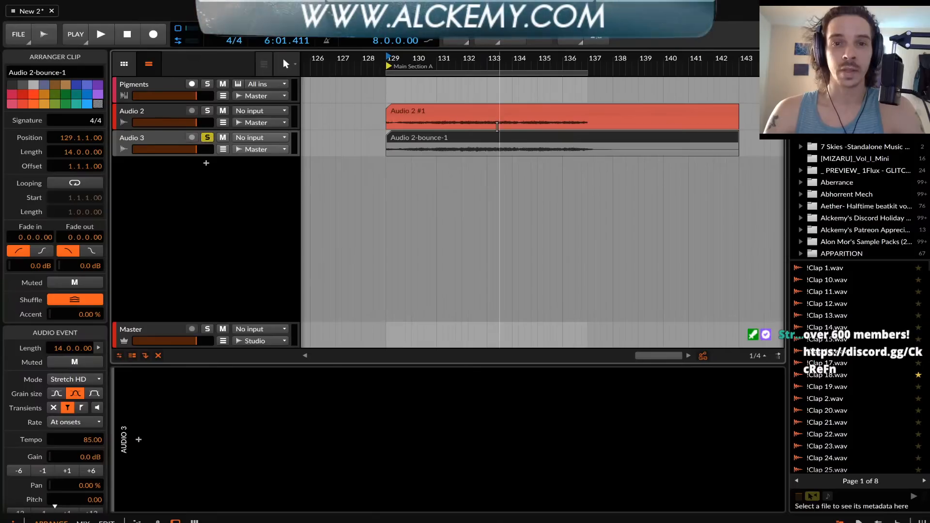
key(space)
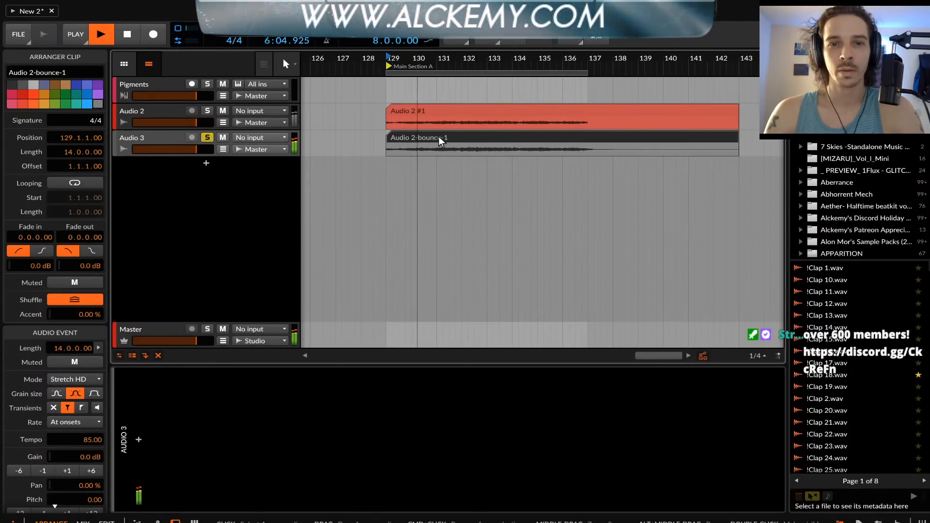
key(space)
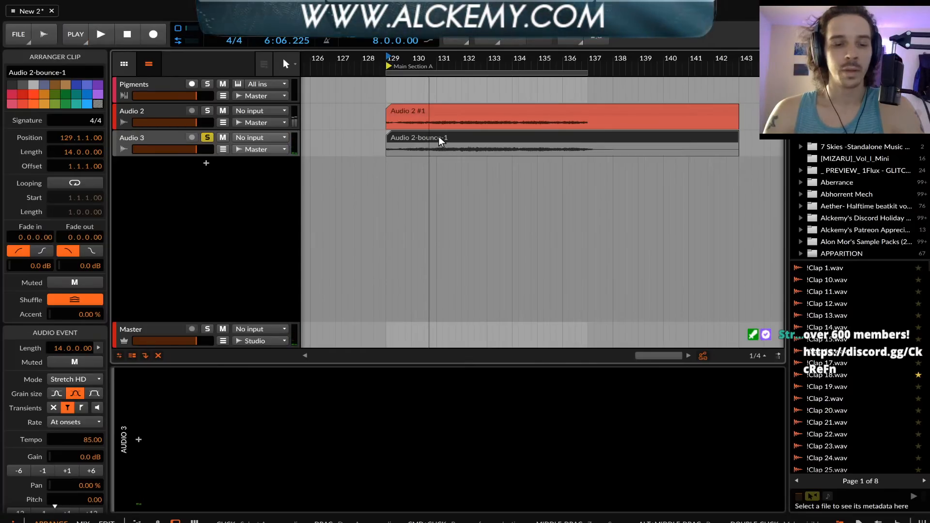
Reverse the bounced clip on Audio 3 and audition it from 134.4
key(ctrl+r)
click(531, 147)
key(space)
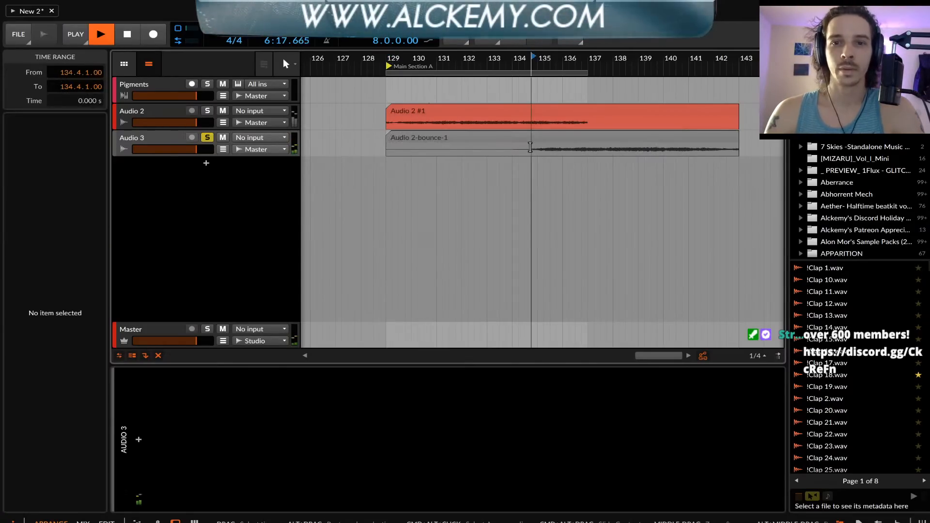
key(space)
Add the Raum reverb to Audio 3, set its Low Cut to -9.30 dB and close its window
click(523, 141)
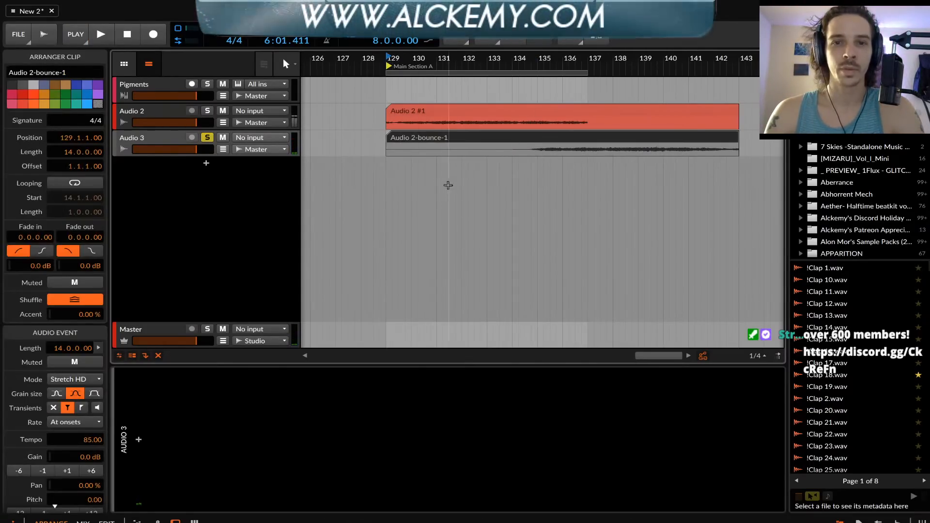
click(139, 439)
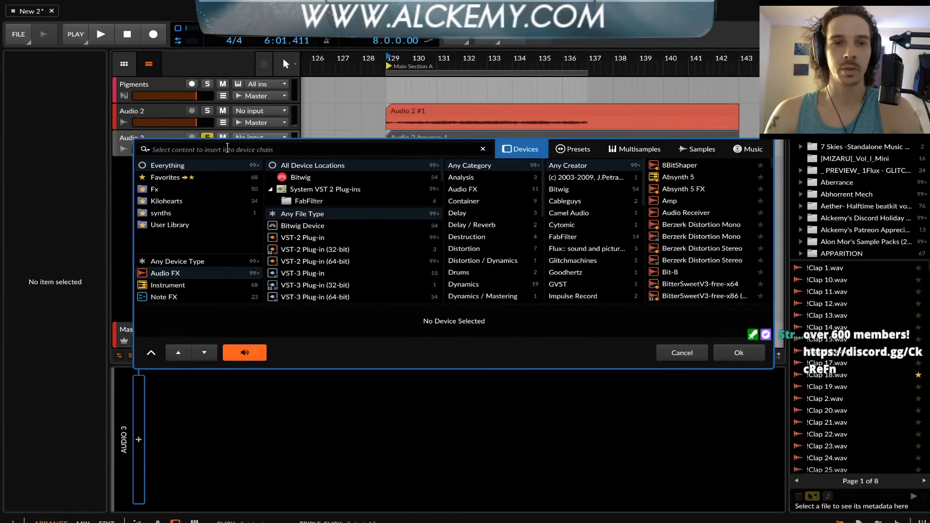
text(ra)
double_click(671, 165)
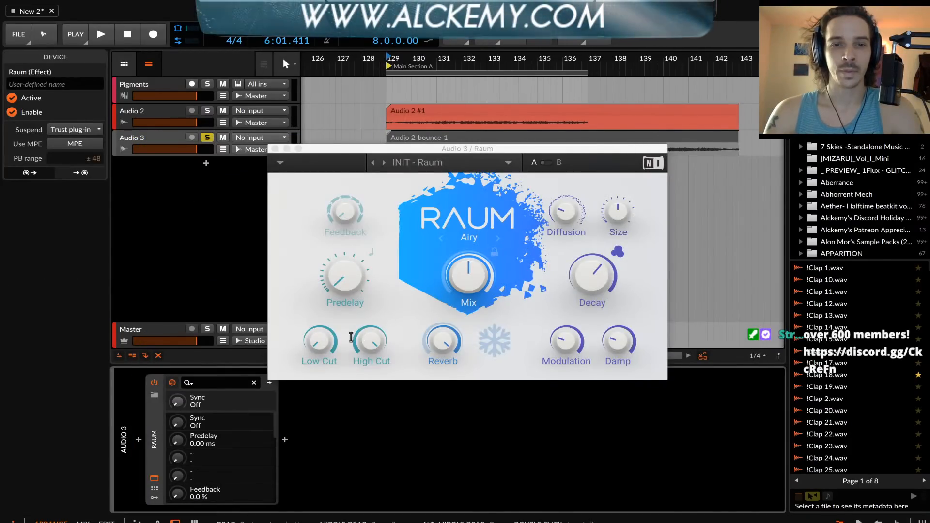
drag(332, 339, 332, 329)
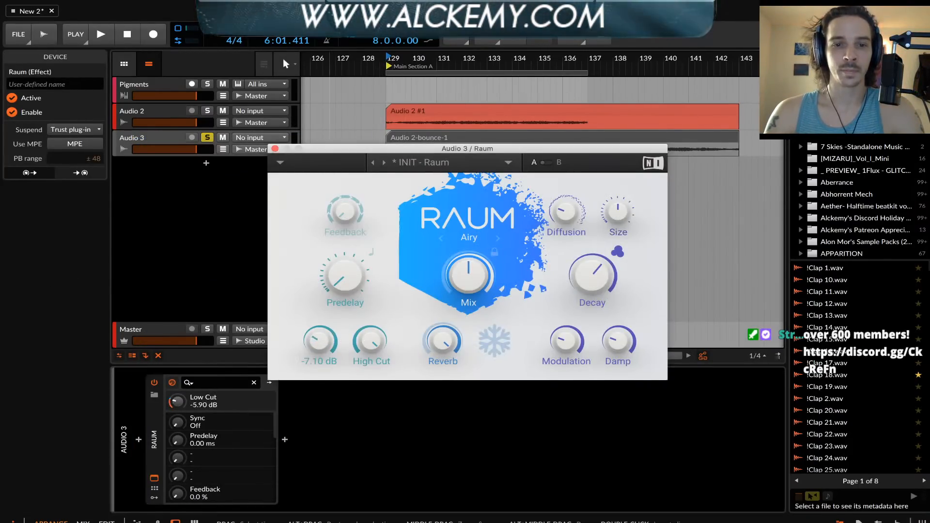
click(275, 149)
Trim the start of the Audio 3 clip to bar 134, add an empty clip from 143 to 147 and consolidate both into a 13-bar clip
scroll(355, 145, right, 3)
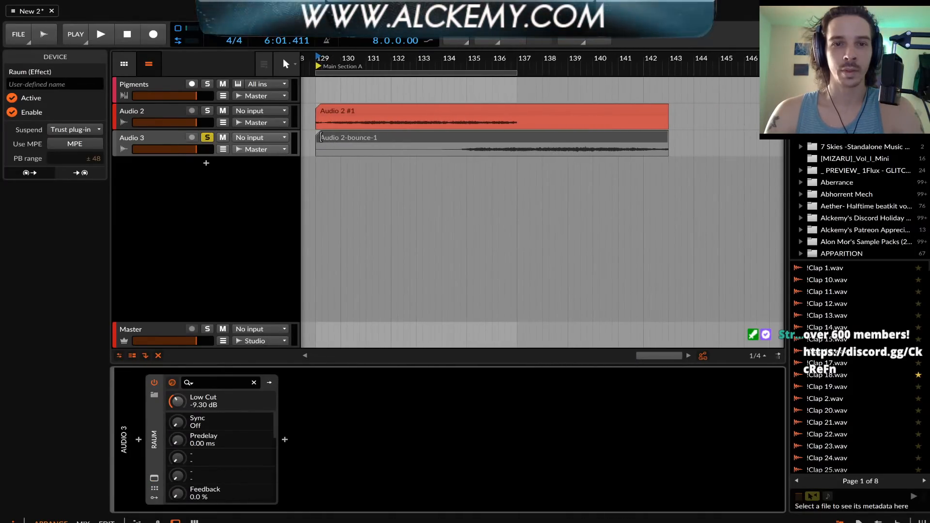
drag(321, 137, 425, 138)
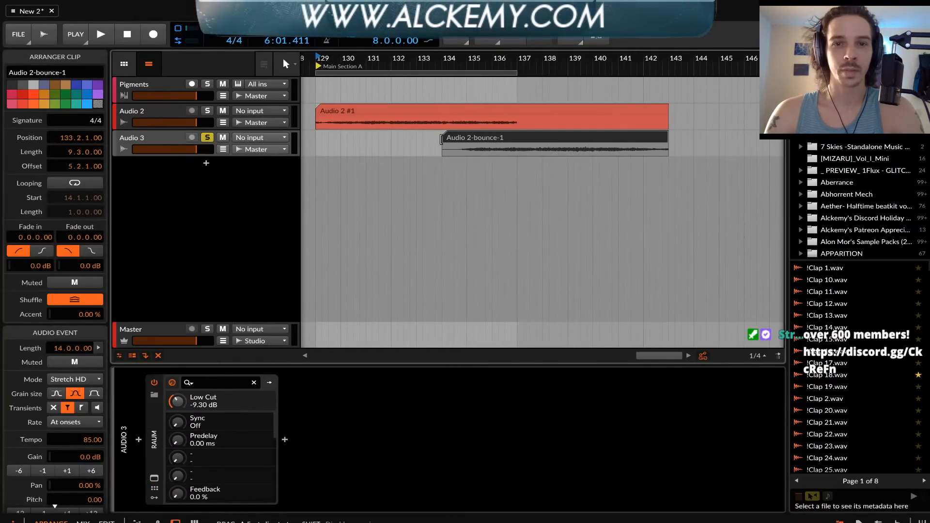
double_click(745, 148)
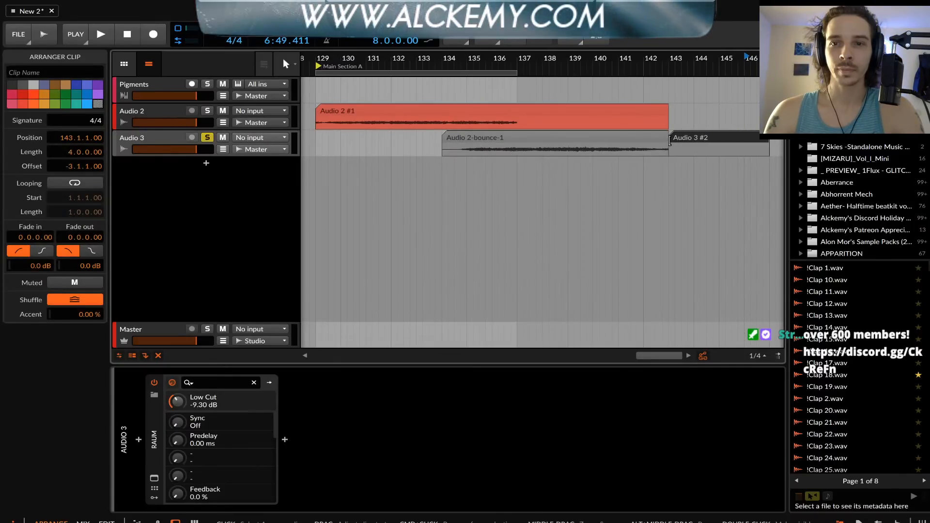
click(653, 139)
shift+click(695, 138)
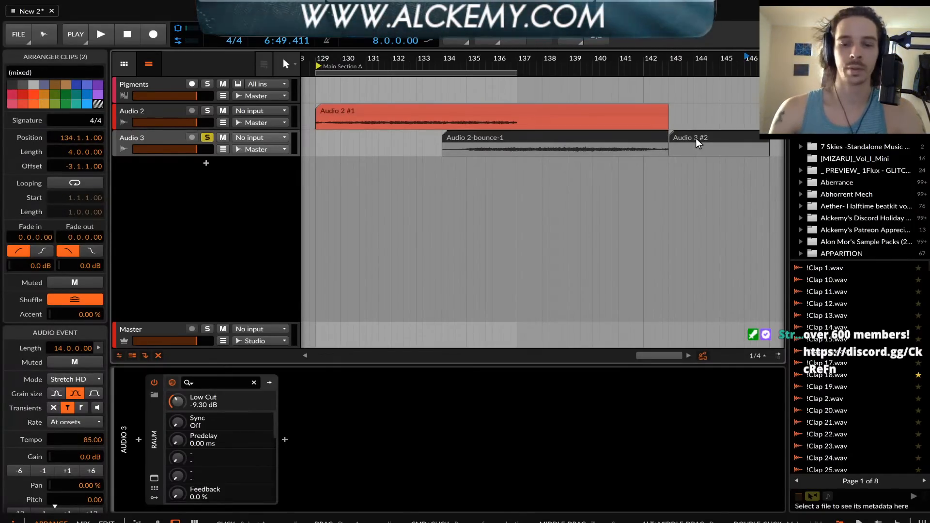
key(ctrl+j)
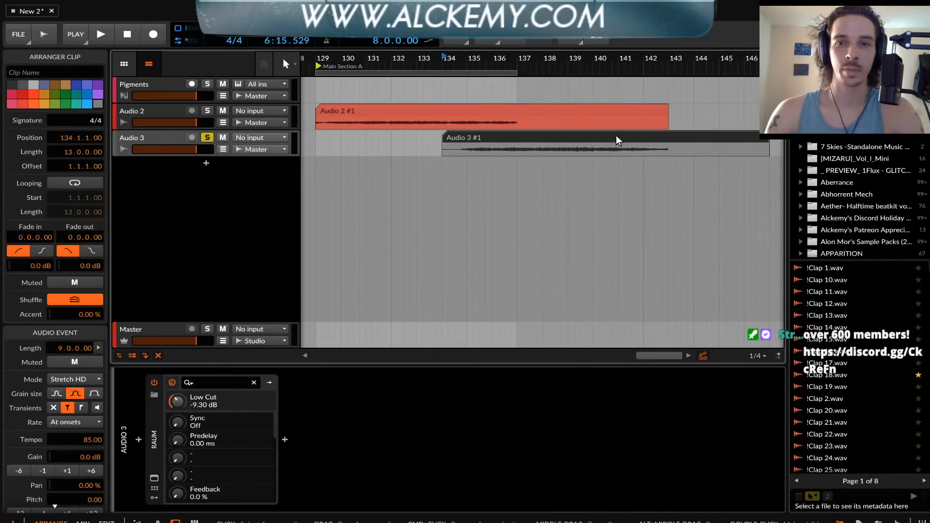
Bounce the 13-bar Audio 3 clip with its reverb to a new Audio 4 track, solo that track and play it
key(super+b)
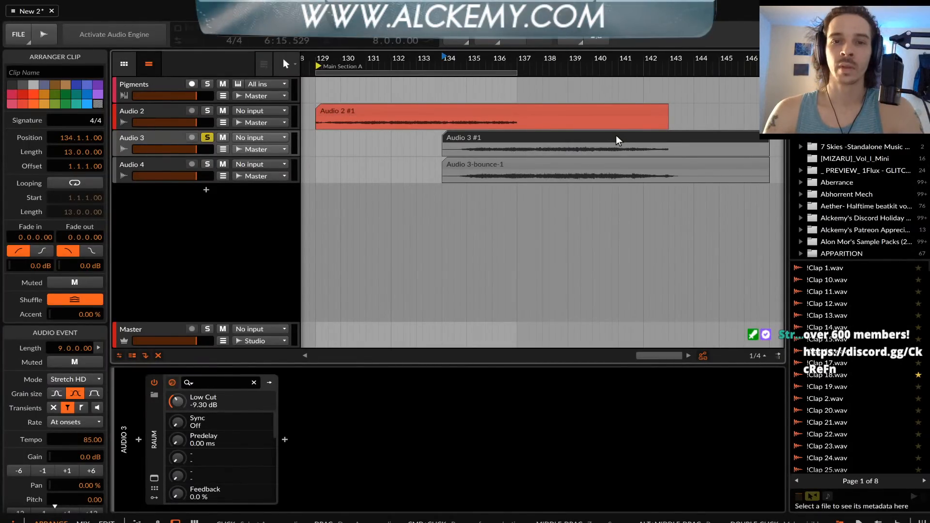
click(541, 164)
click(207, 165)
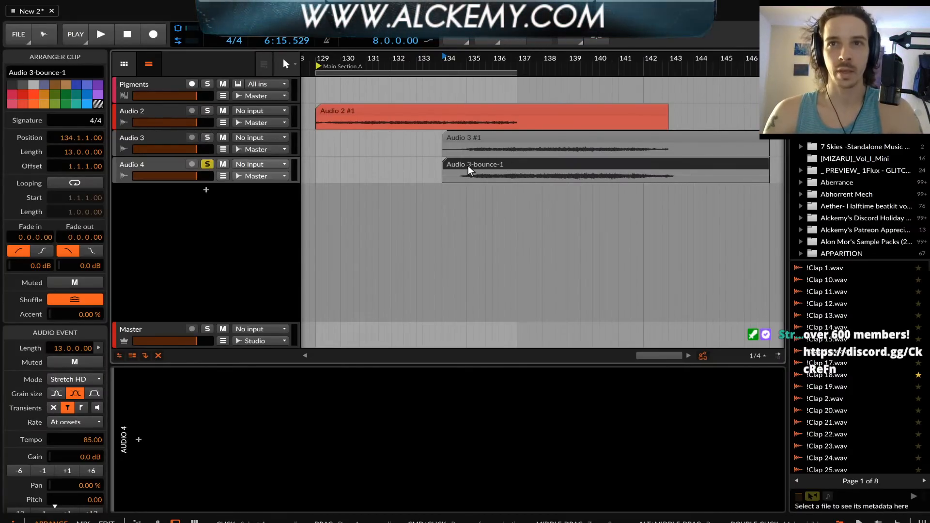
key(space)
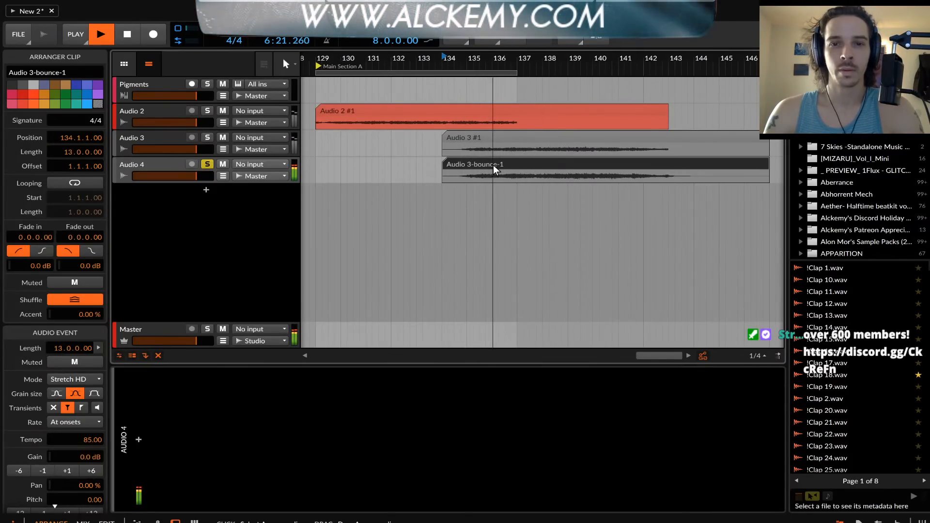
Reverse the bounced clip on Audio 4 and audition it from bar 138
key(space)
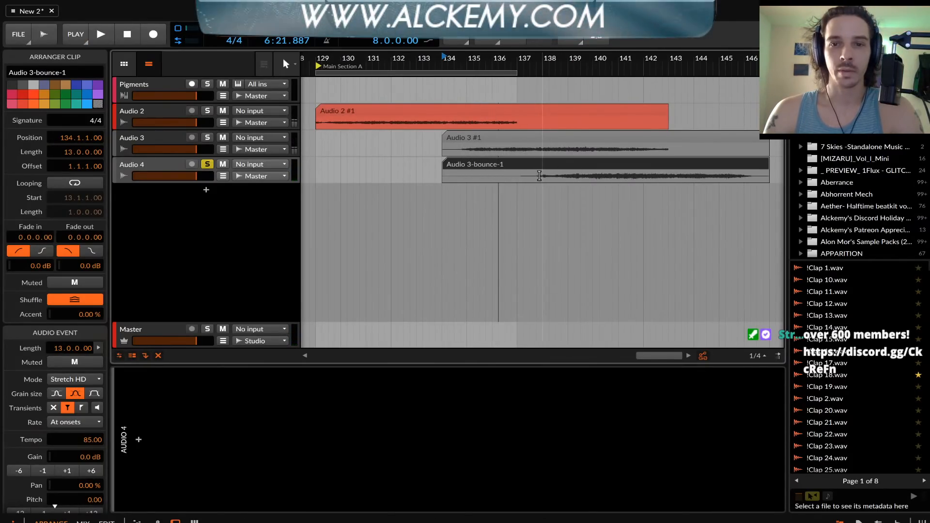
click(540, 175)
key(space)
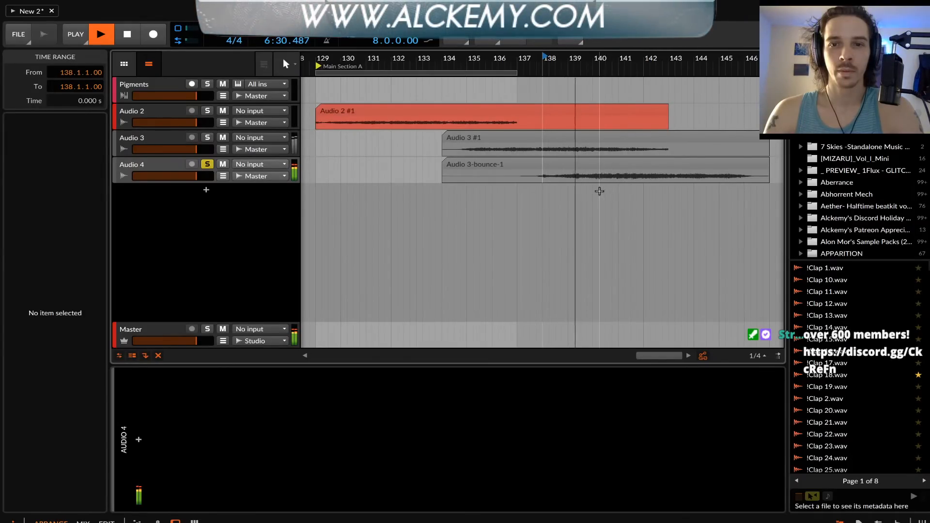
Try transposing the reversed Audio 4 clip down 12 semitones during playback, and stop the transport
click(552, 165)
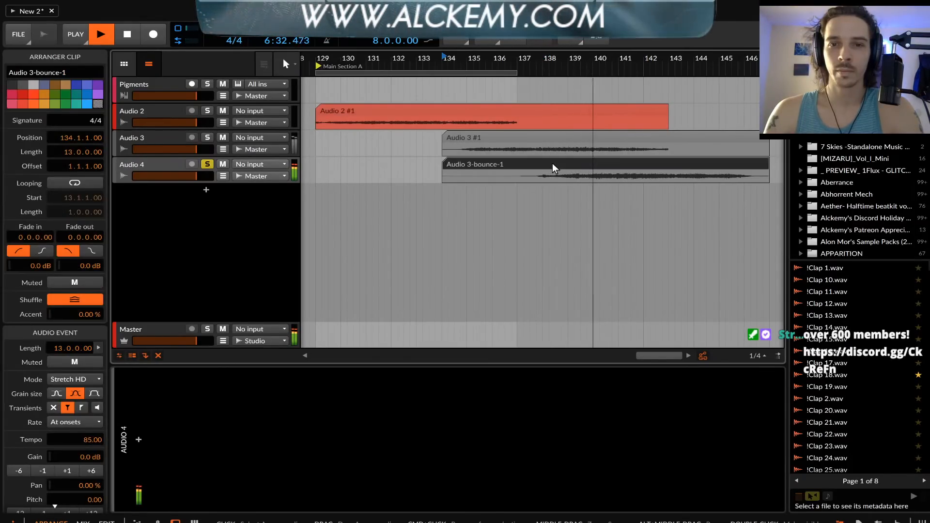
scroll(83, 440, down, 1)
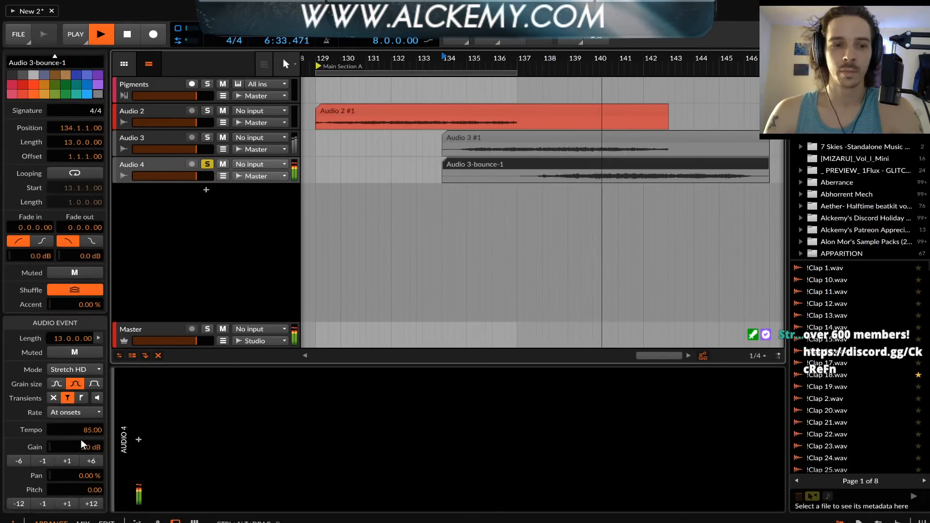
click(15, 503)
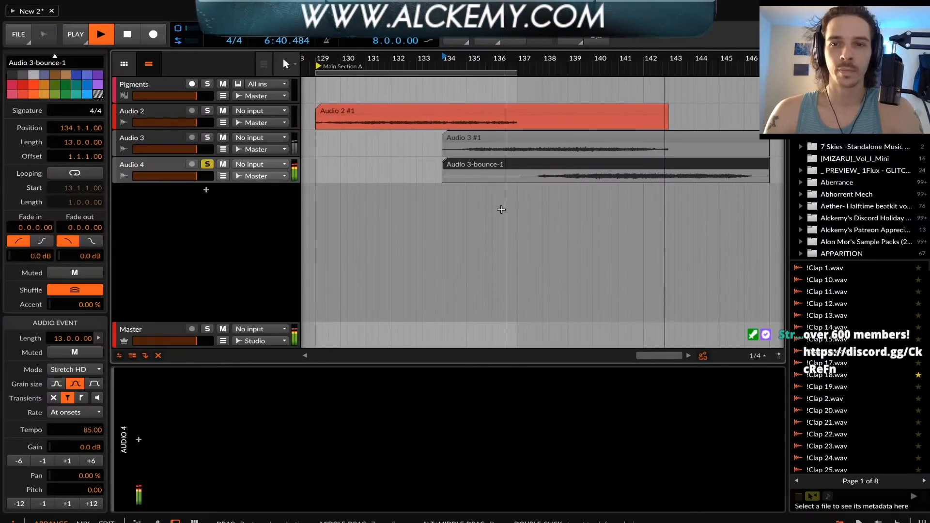
key(space)
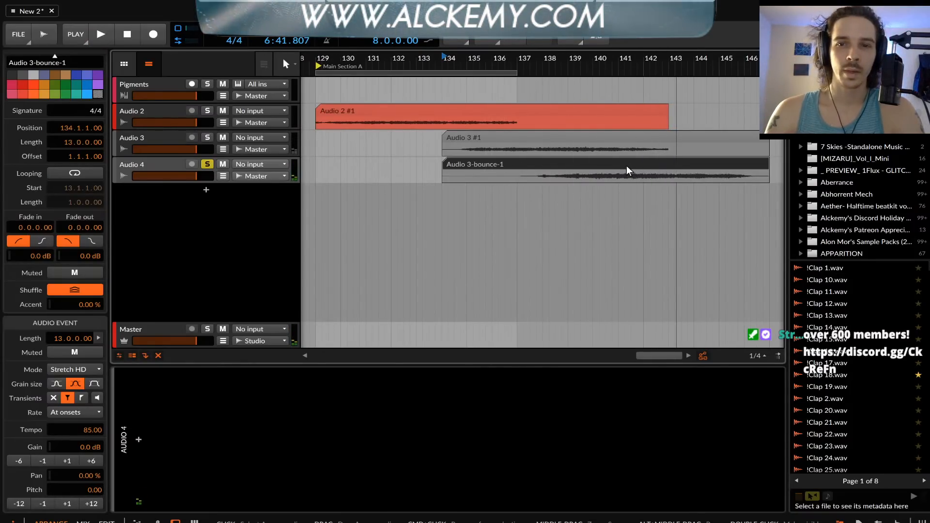
Delete the clips on Audio 2, Audio 3 and Audio 4 and take Audio 4 out of solo
shift+click(437, 111)
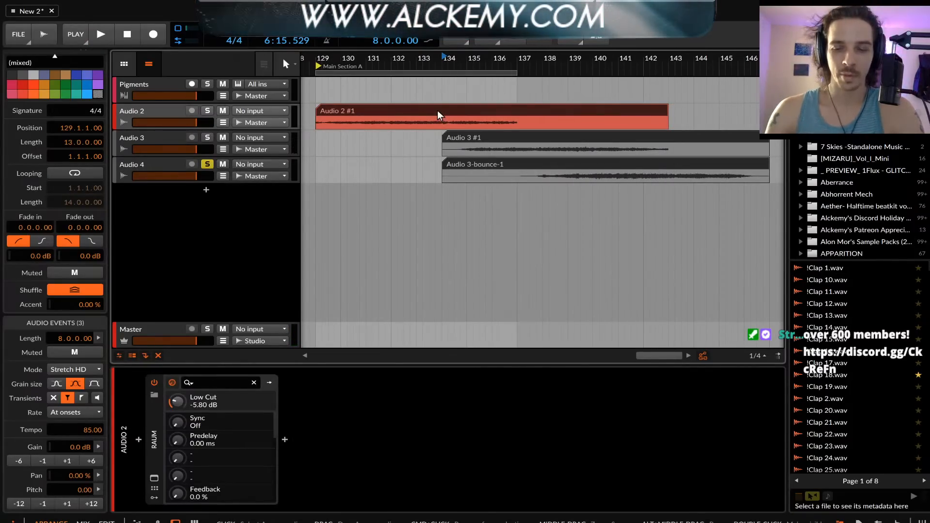
key(Delete)
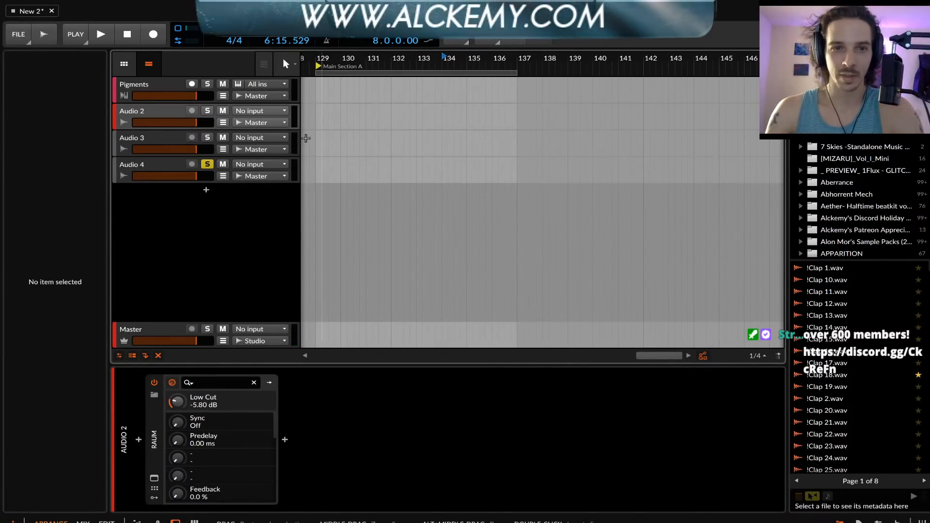
click(204, 165)
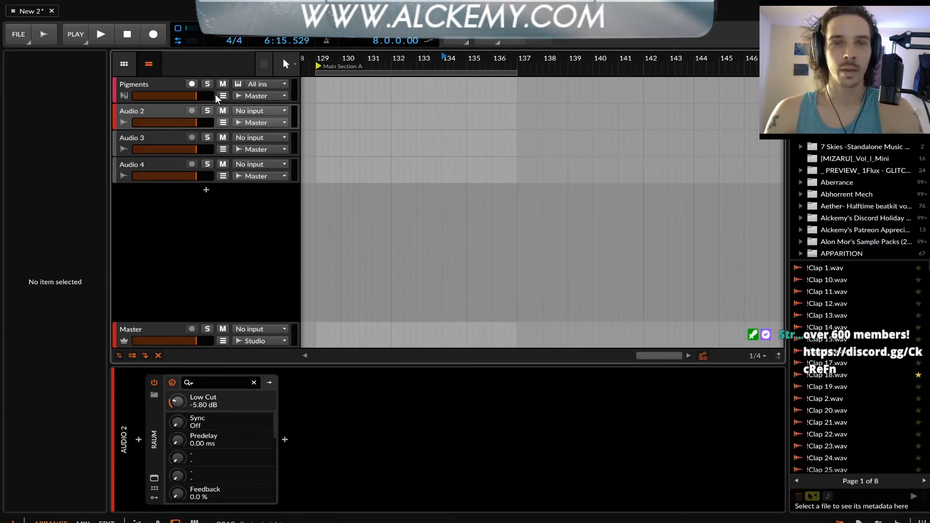
Open the Pigments plug-in from its track to review the polyrhythmic sequencer settings, and close its window
click(138, 97)
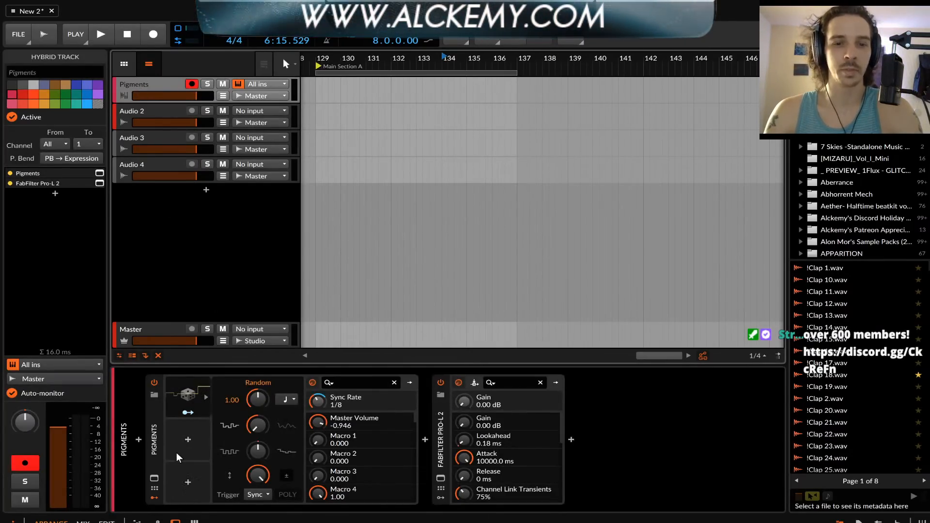
click(149, 479)
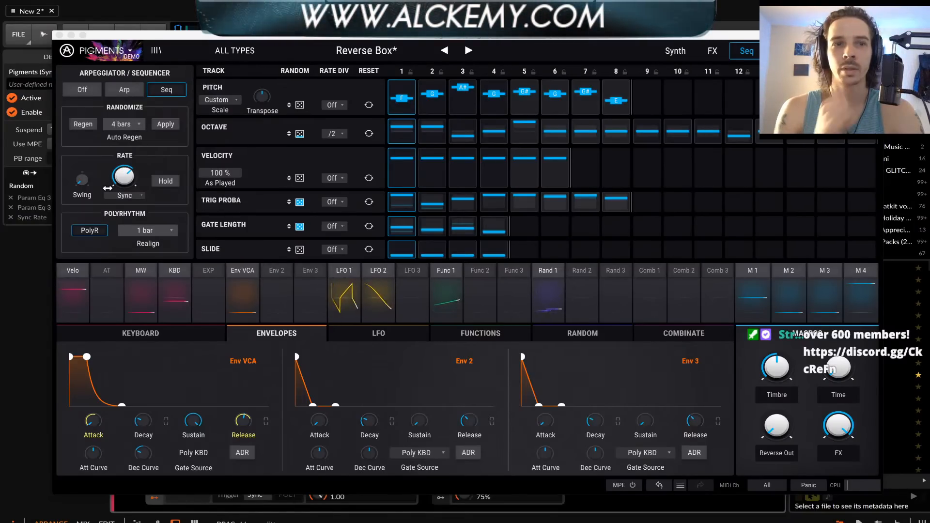
click(59, 35)
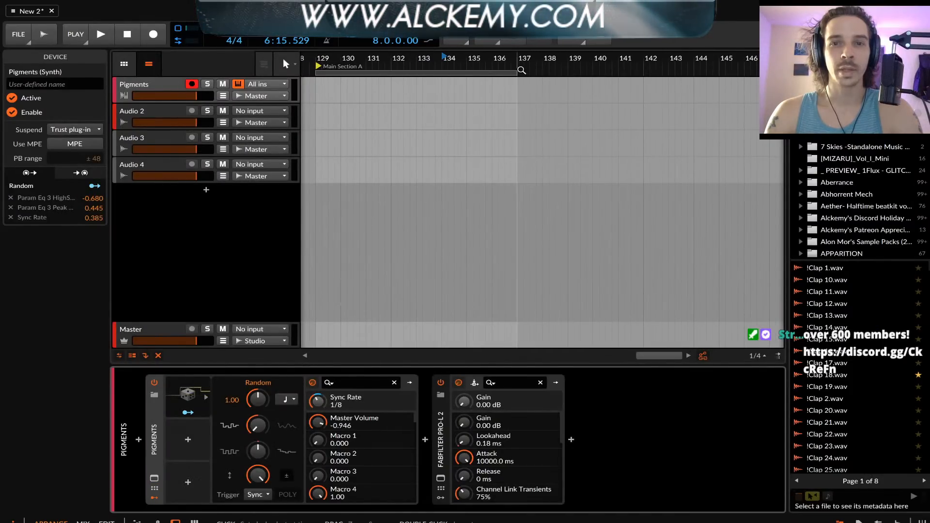
Extend the loop region starting at bar 129 to a length of 12.2.0.00
drag(518, 72, 640, 93)
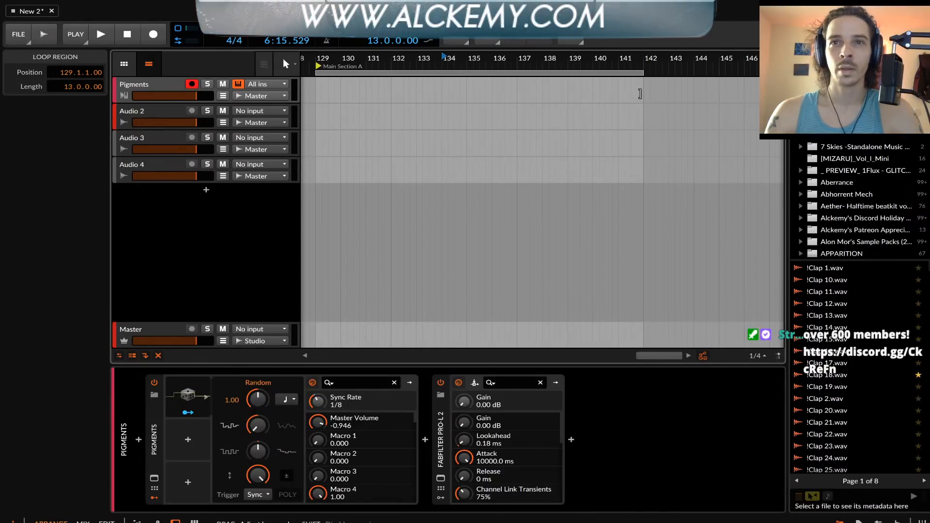
drag(640, 93, 631, 93)
double_click(328, 139)
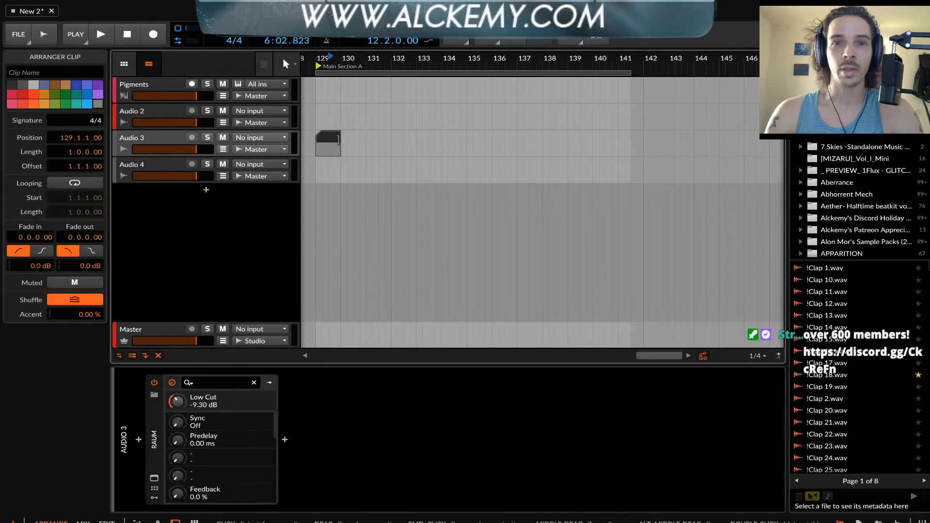
drag(342, 139, 625, 138)
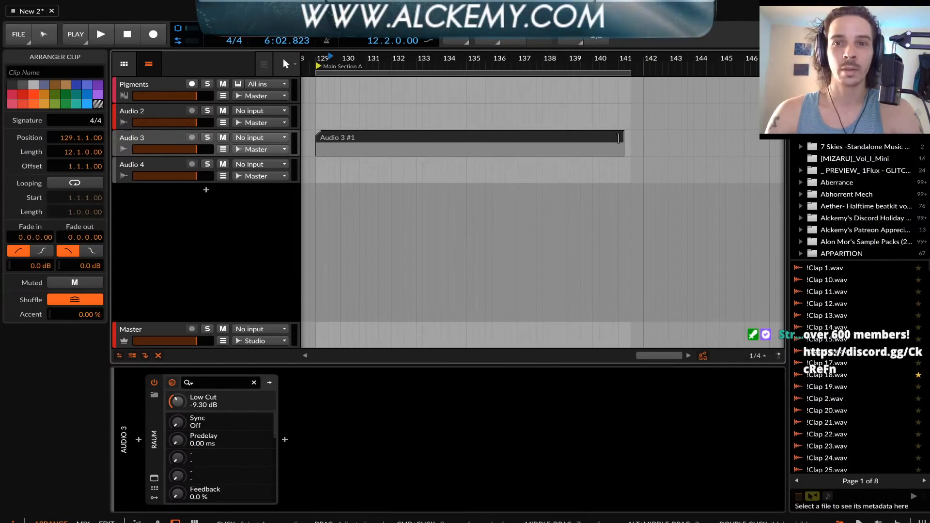
mouse_move(623, 140)
mouse_down()
mouse_move(322, 141)
mouse_move(619, 141)
mouse_up()
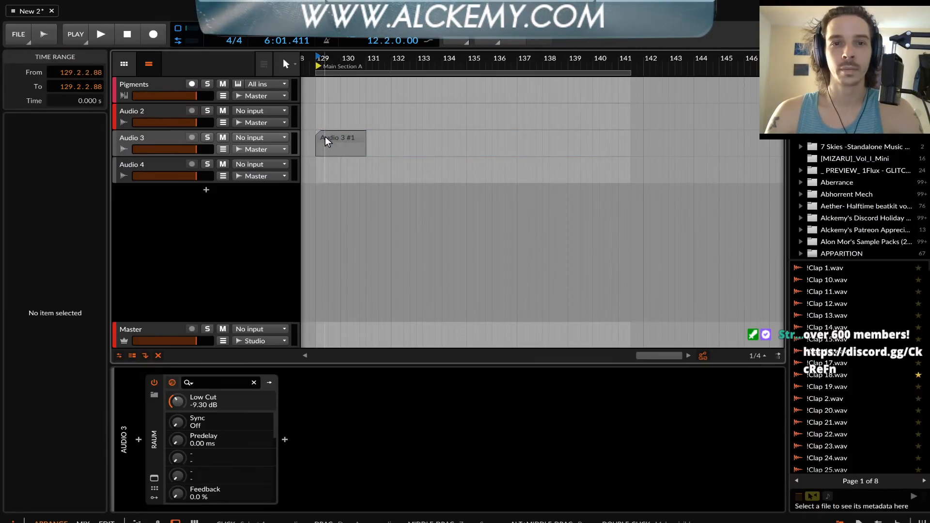
click(342, 139)
key(Delete)
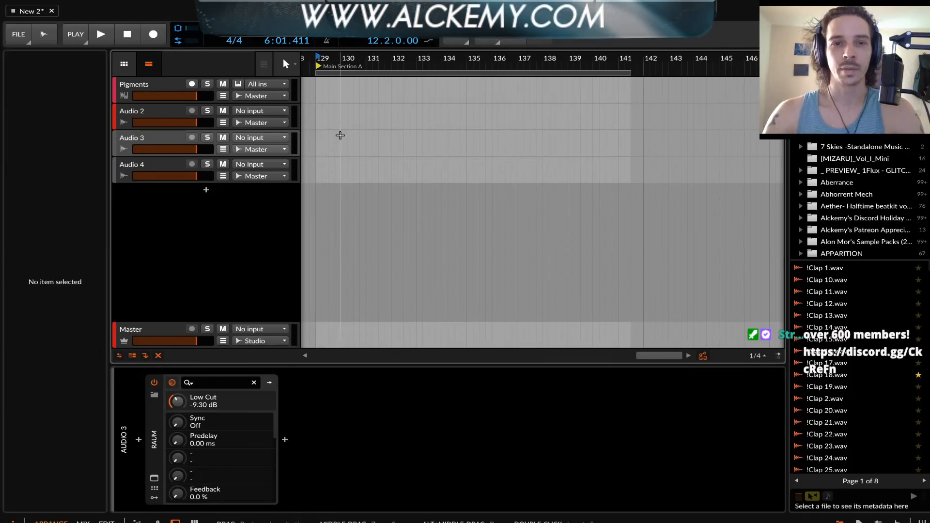
click(315, 142)
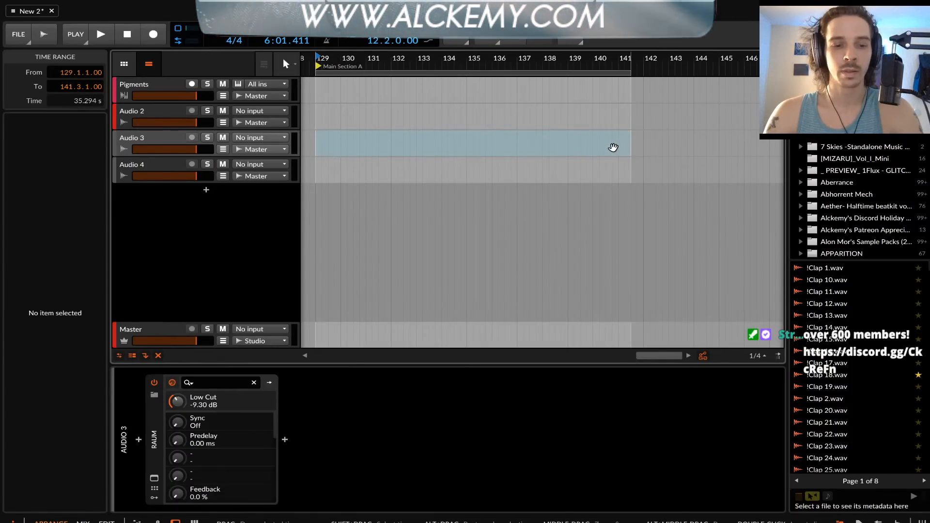
click(423, 142)
Reselect the Pigments track, reopen the plug-in to look over its sequencer and modulators, and close its window
click(137, 139)
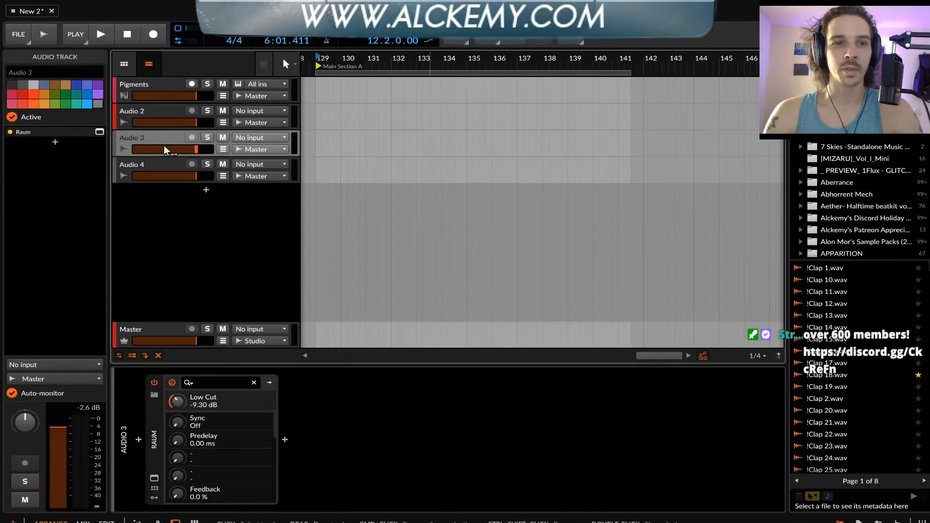
click(138, 83)
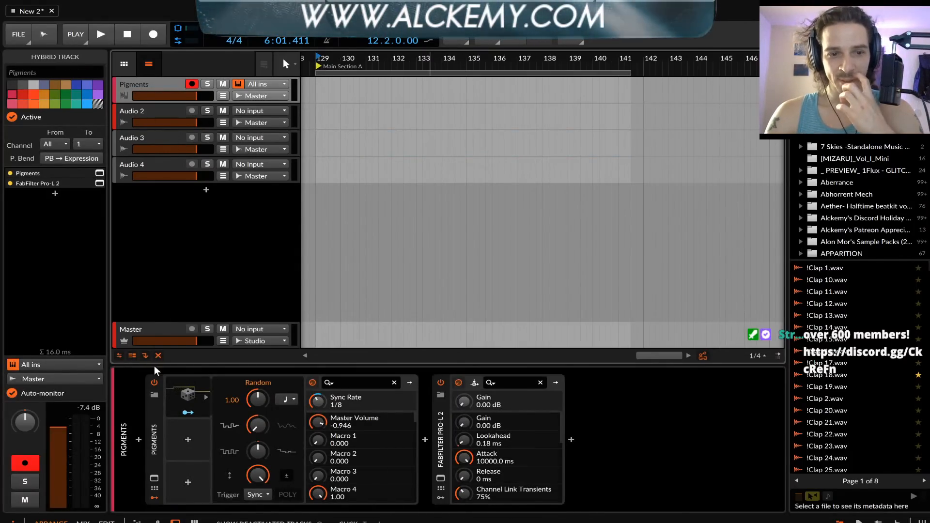
click(154, 415)
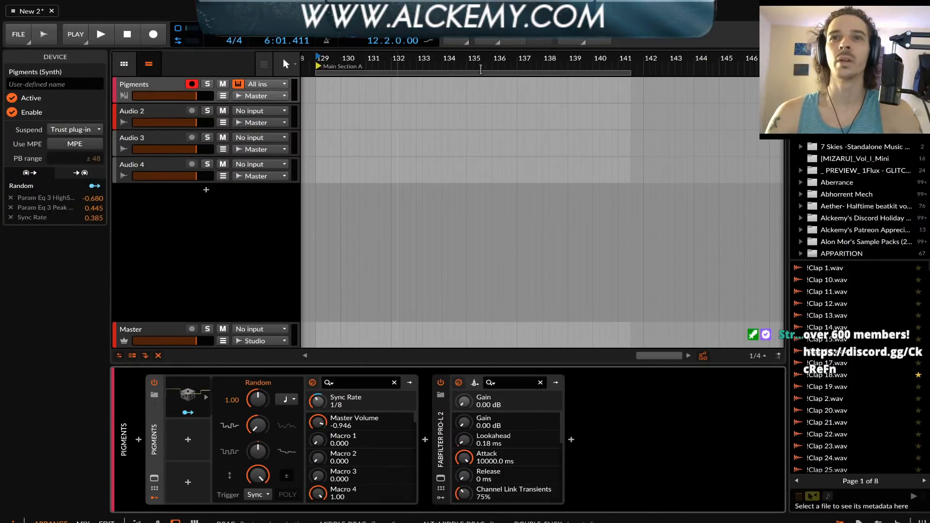
click(154, 479)
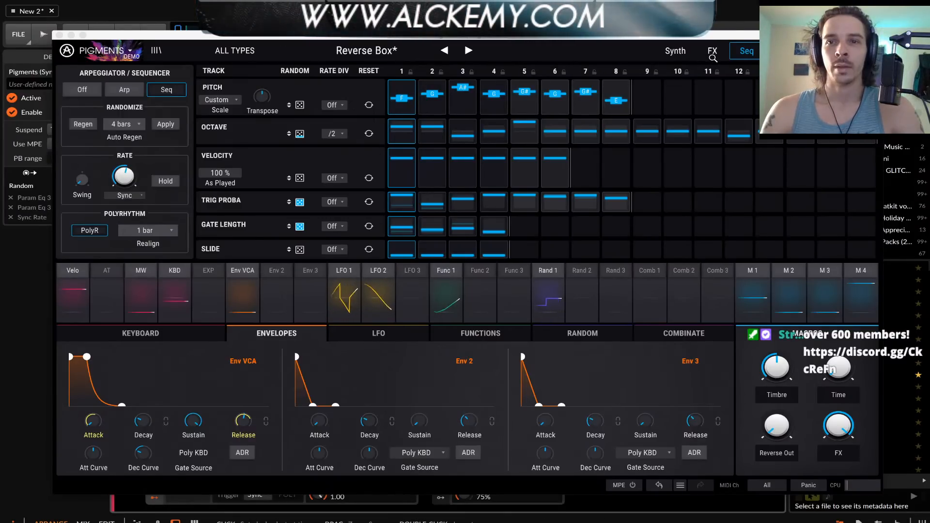
click(59, 34)
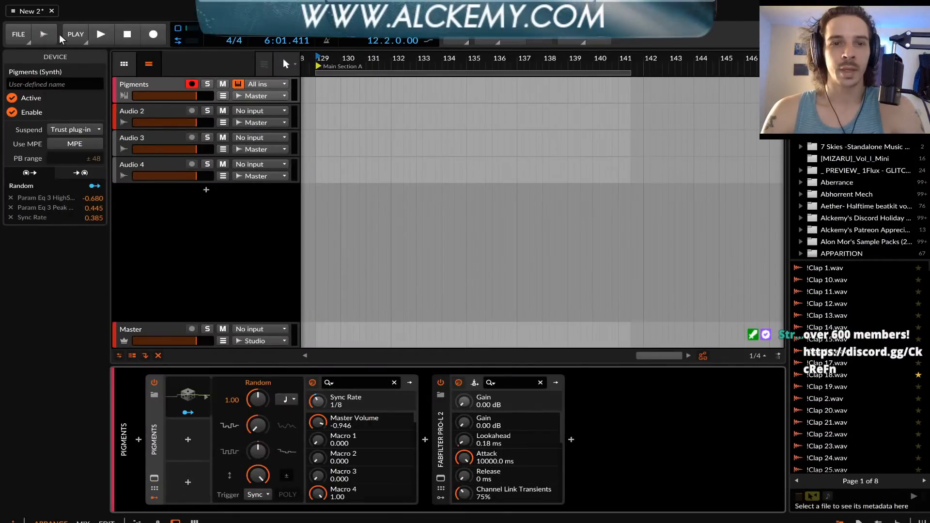
Delete all four tracks from Pigments through Audio 4, agreeing to proceed anyway
click(141, 88)
click(138, 164)
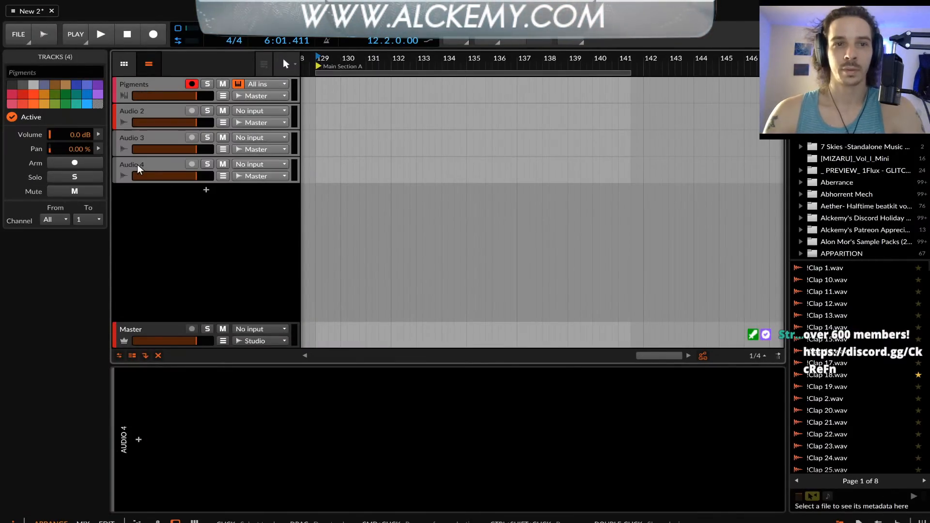
key(ctrl+s)
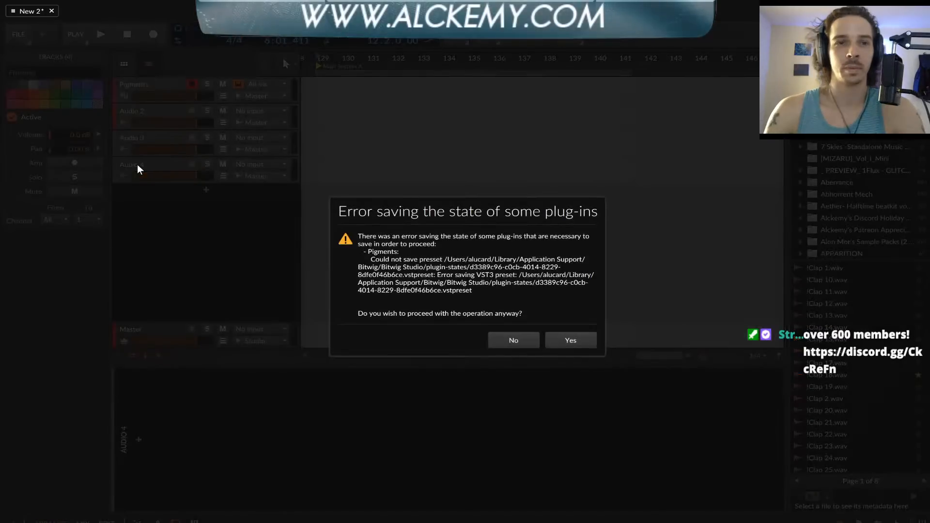
click(570, 338)
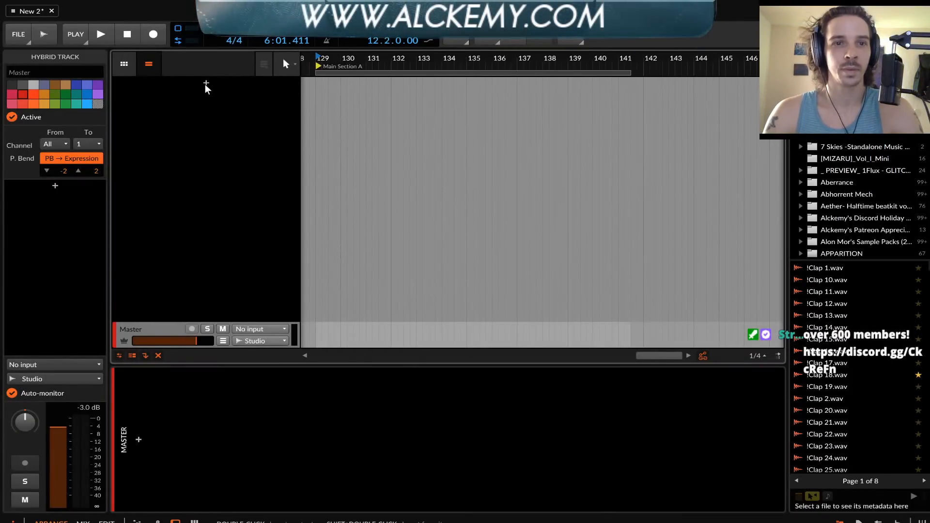
Add an instrument track and load the Pigments synth plug-in onto it
click(205, 84)
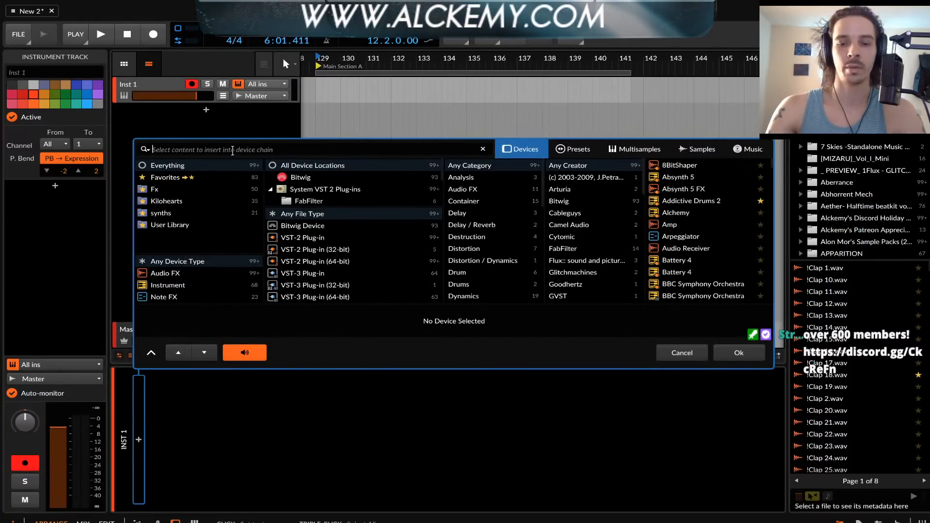
text(PIGMENT)
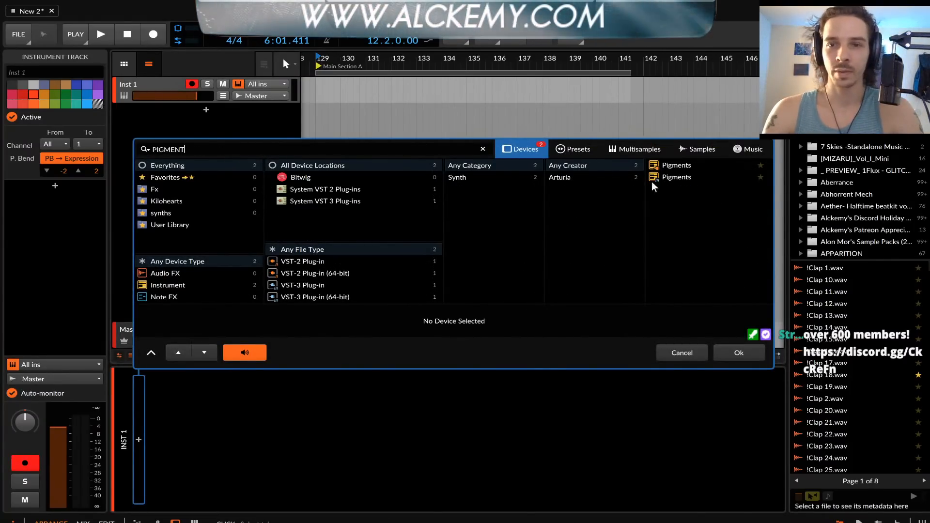
click(685, 178)
click(762, 353)
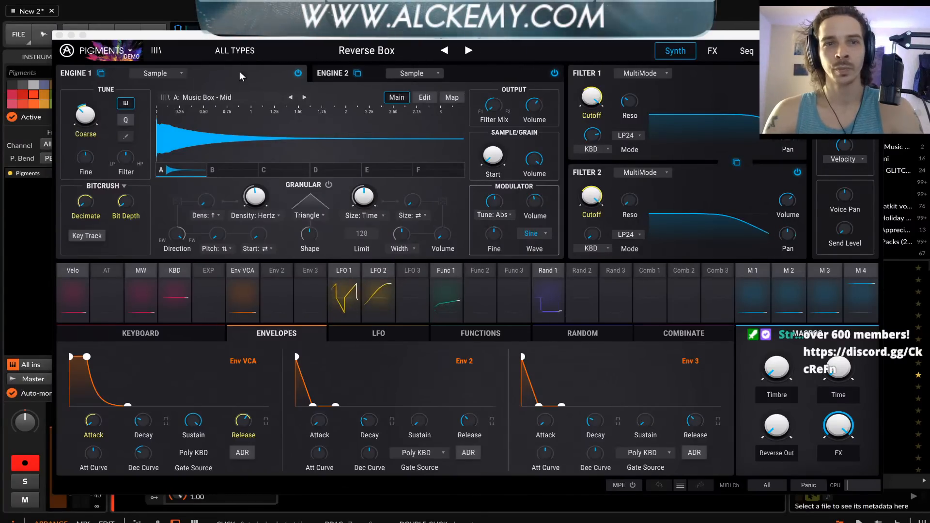
Load the Default template preset in Pigments, move Engine 1's wavetable position to the sawtooth wave, and close the plug-in window
click(233, 51)
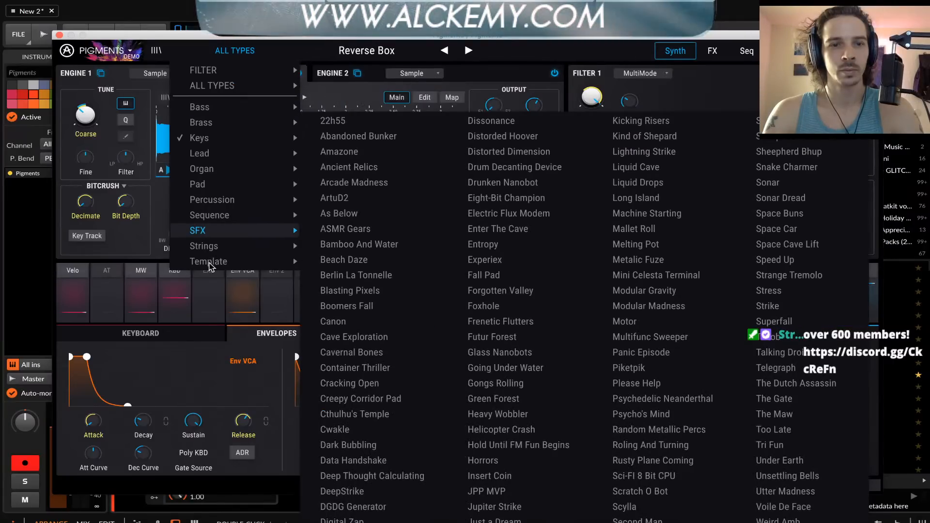
mouse_move(209, 266)
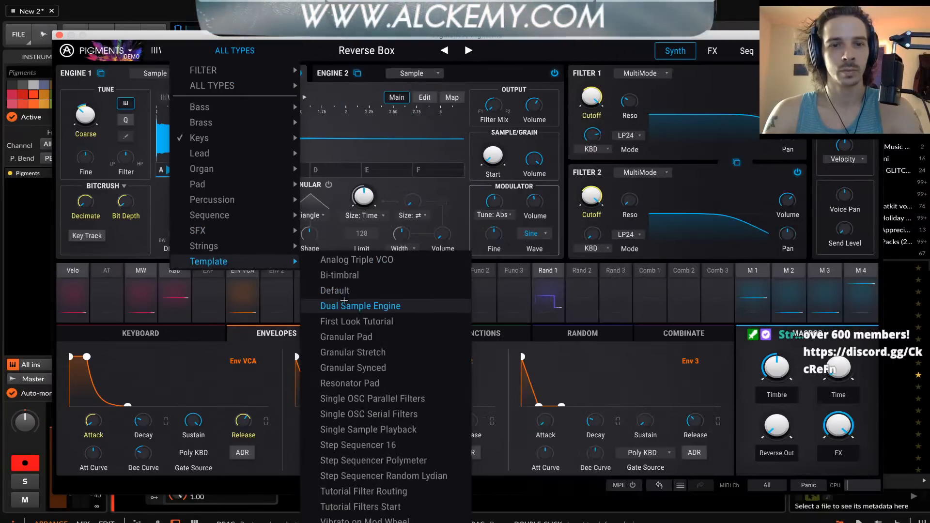
click(335, 286)
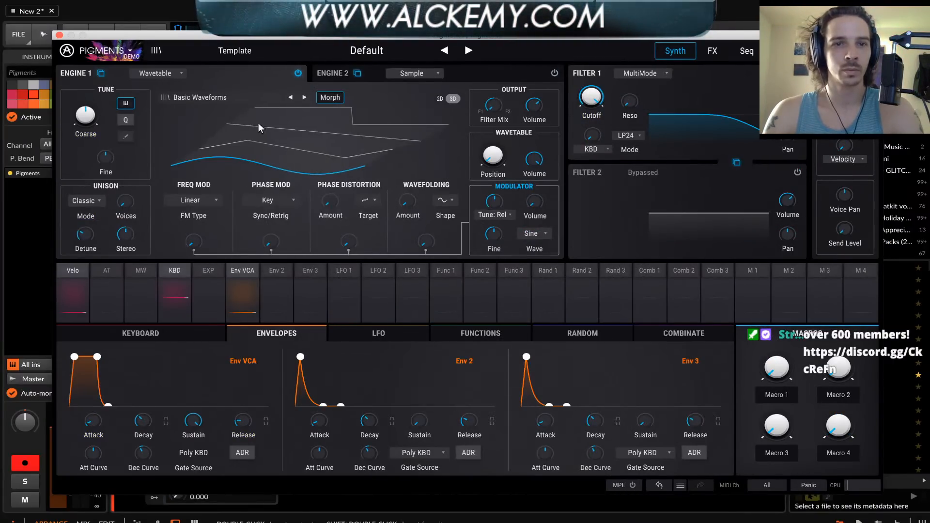
drag(279, 148, 279, 104)
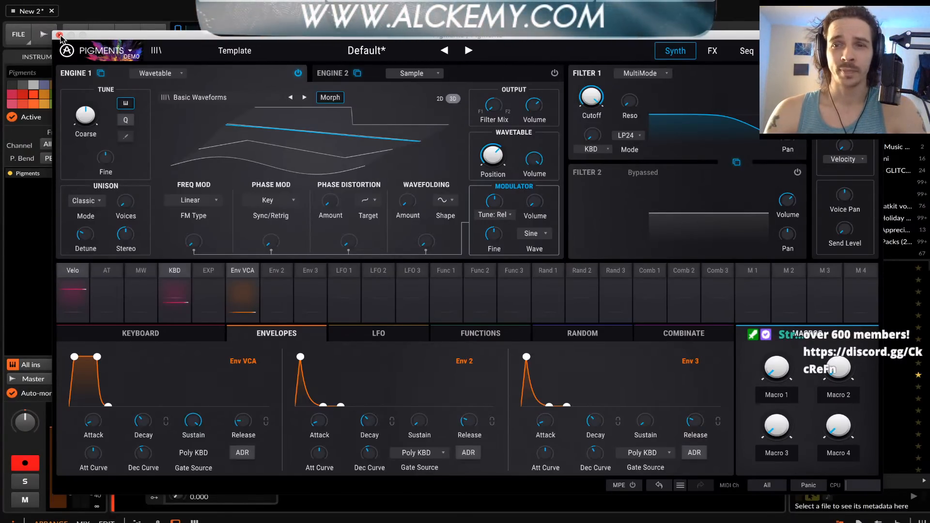
click(60, 35)
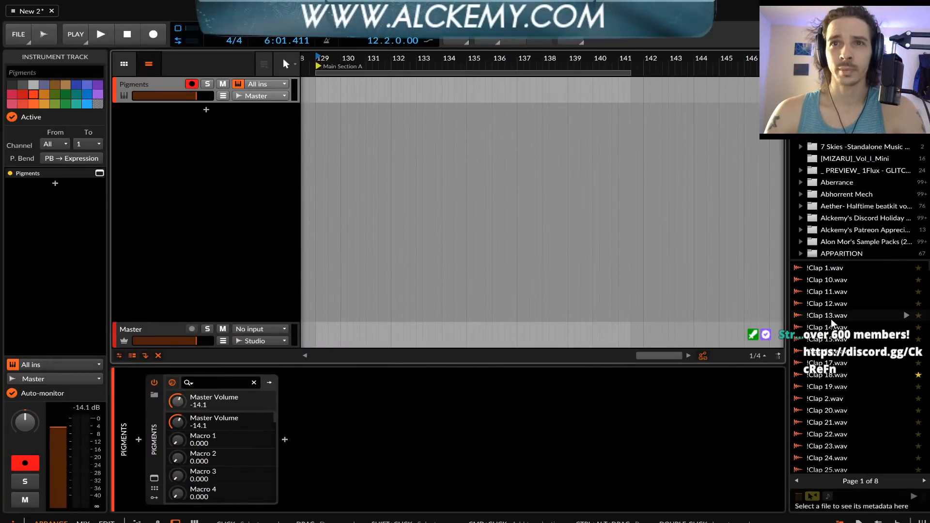
Place the !Clap 13.wav sample on a new audio track at position 129.1.1.00 and select its clip
drag(831, 319, 452, 173)
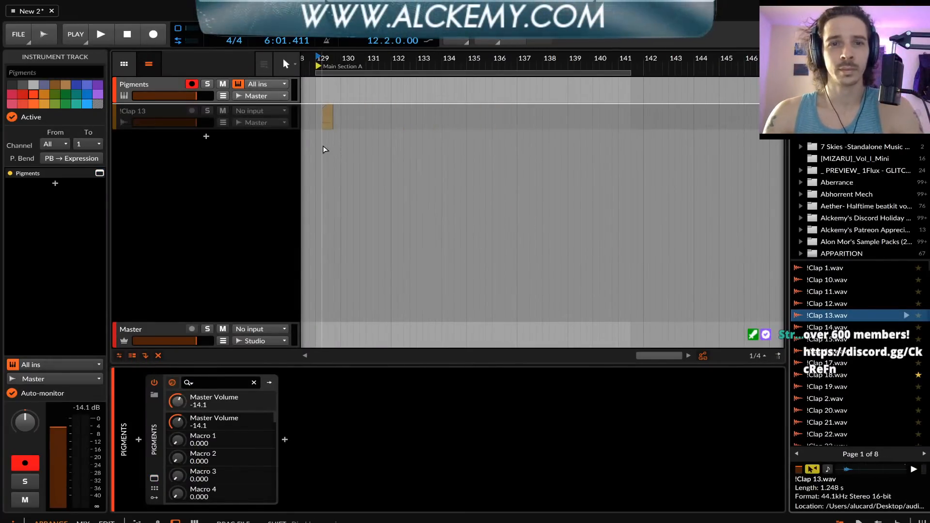
drag(325, 149, 321, 144)
click(320, 111)
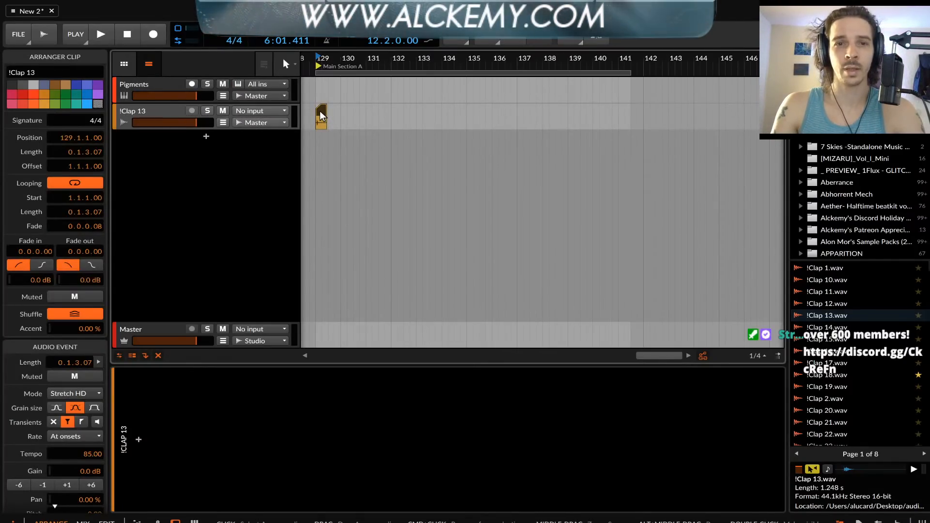
Scale the !Clap 13 clip's content to double length repeatedly, up to a clip length of 72000.0.0.00
key(alt+Up)
key(alt+Up)
key(alt+Up)
key(alt+Up)
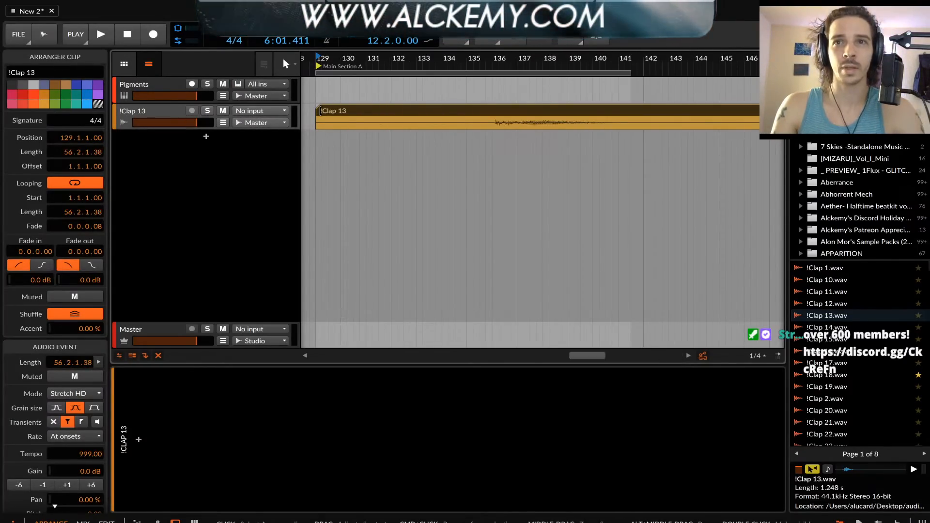
key(alt+Up)
key(alt+Up)
key(alt+Up)
key(alt+Up)
scroll(324, 117, down, 15)
key(super+shift+d)
key(super+shift+d)
key(super+shift+d)
key(super+shift+d)
key(super+shift+d)
key(super+shift+d)
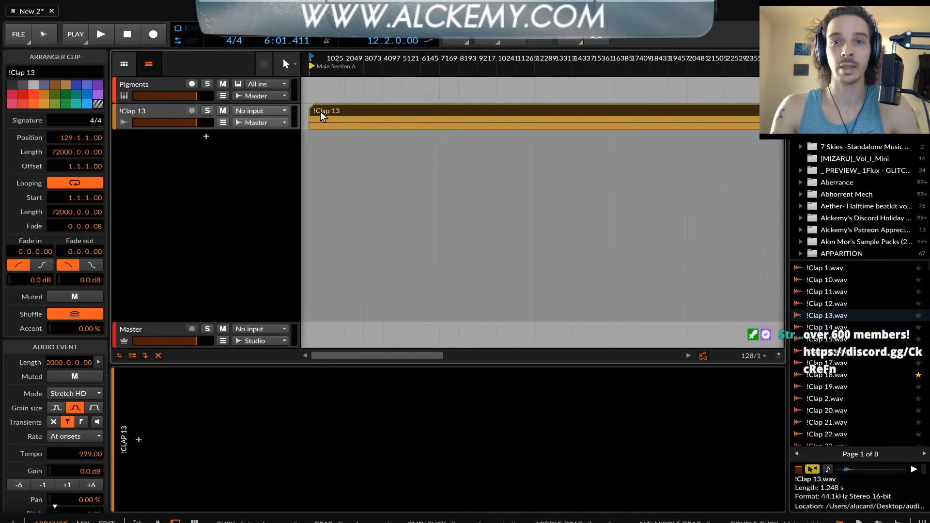
scroll(321, 116, down, 8)
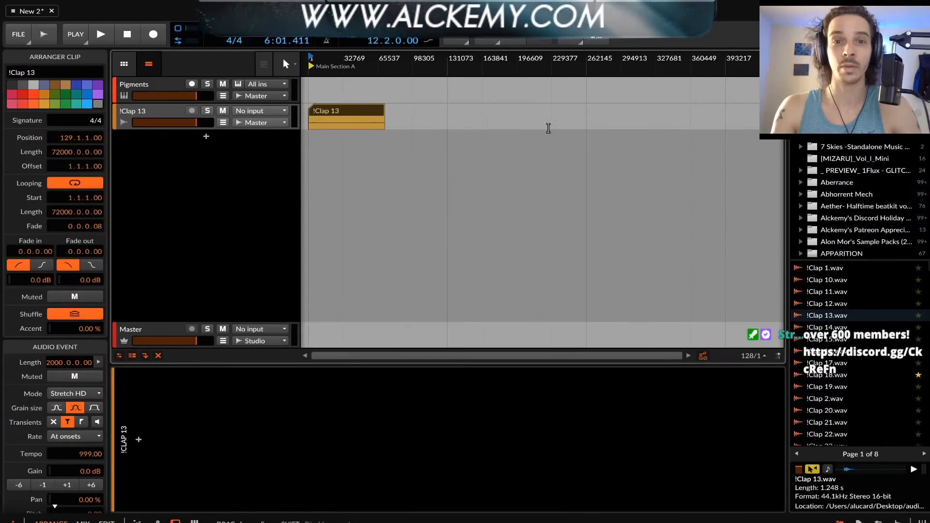
Turn off looping for the !Clap 13 clip and try to extend its end further along the timeline
key(super+z)
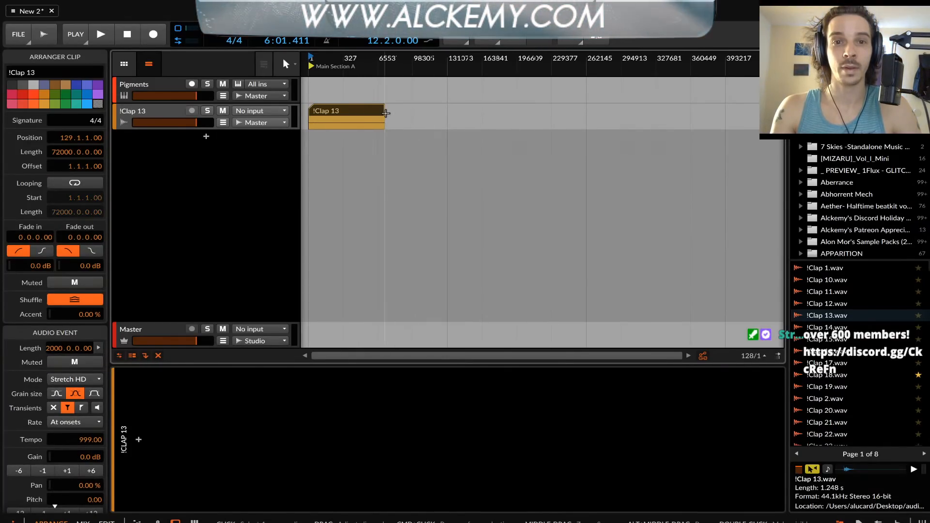
click(387, 112)
drag(384, 111, 481, 110)
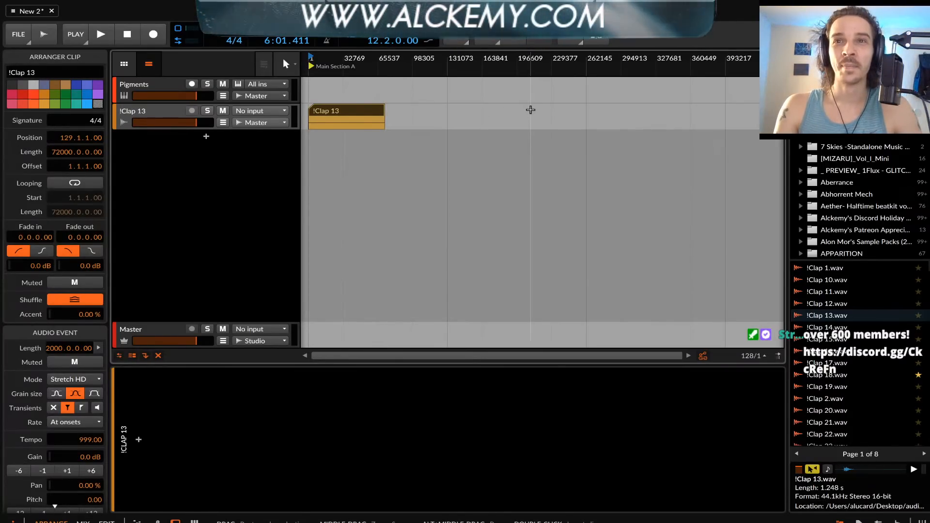
Undo and redo the latest length changes of the !Clap 13 clip several times, ending at 72000.0.0.00
key(super+z)
key(super+shift+z)
key(super+shift+z)
key(super+shift+z)
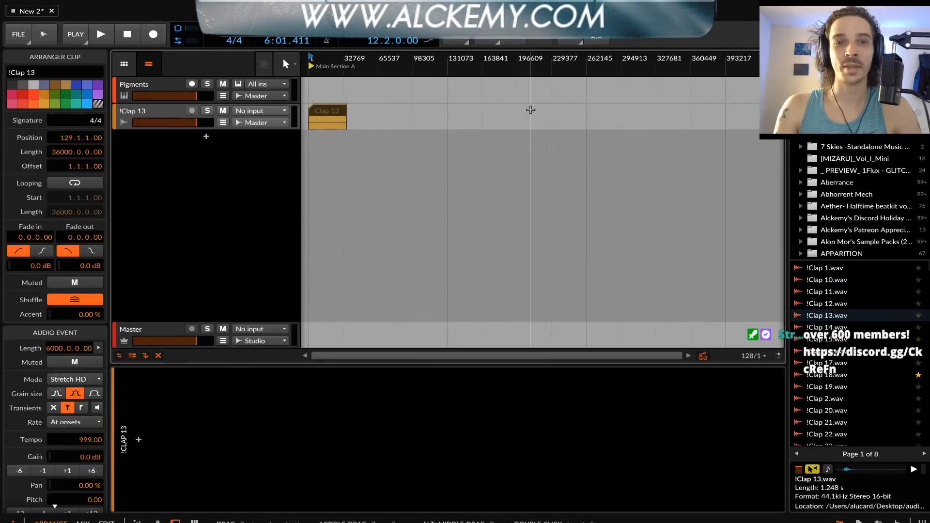
key(super+z)
key(super+z)
key(super+z)
key(super+shift+z)
key(super+shift+z)
key(super+shift+z)
key(super+z)
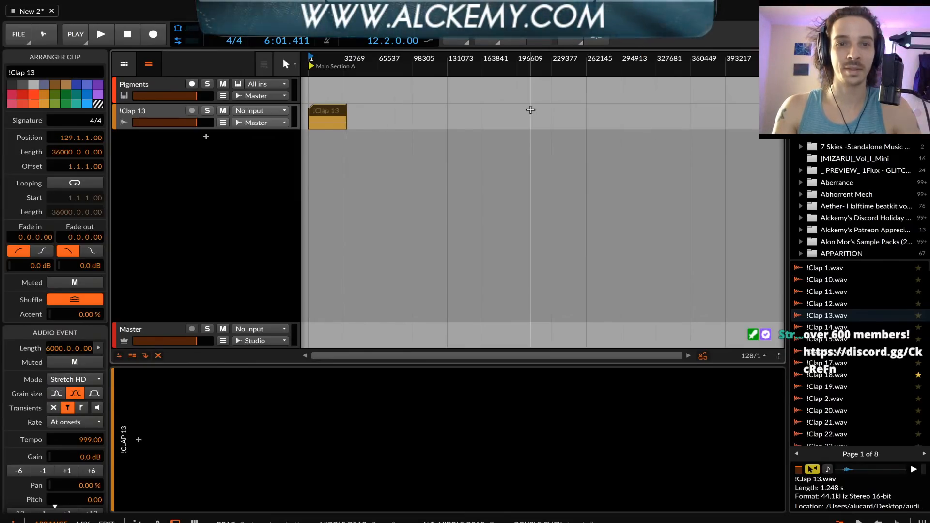
key(super+shift+z)
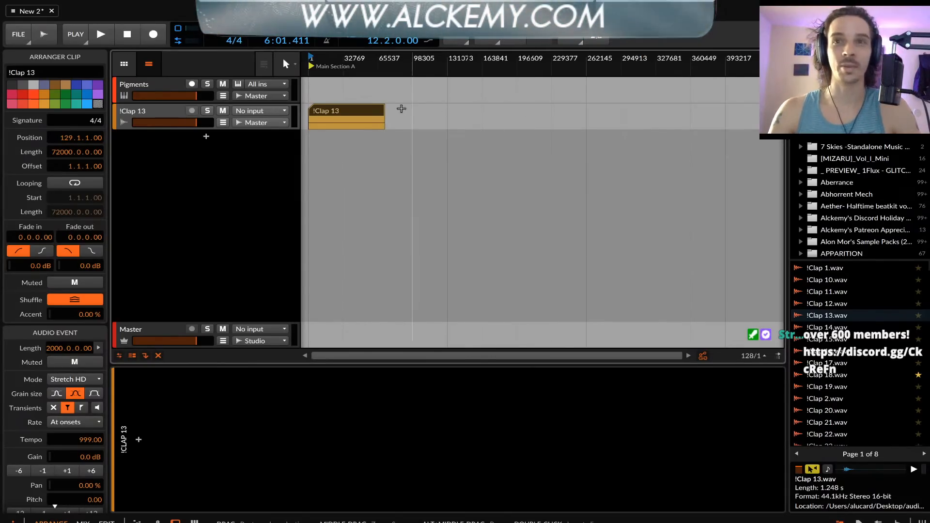
Open the !Clap 13 clip in the detail editor and look over its extent on the timeline
double_click(327, 109)
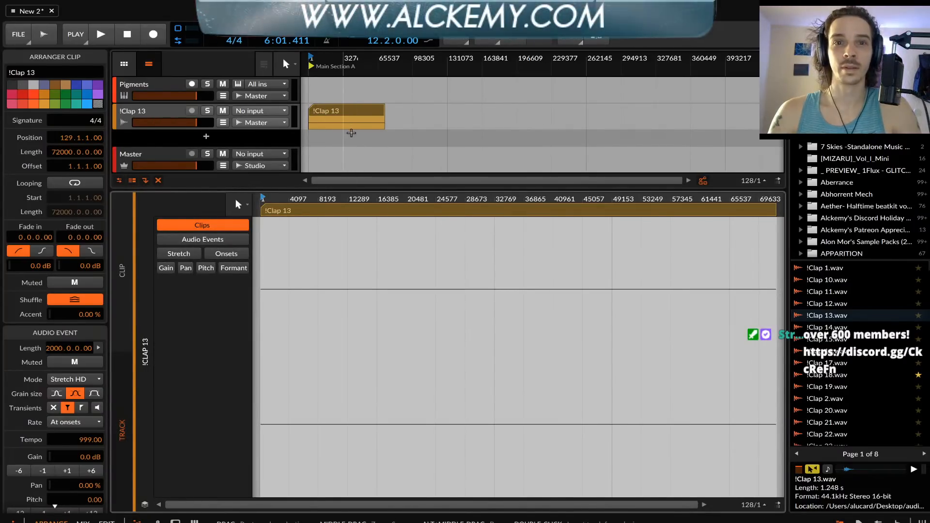
scroll(419, 256, down, 5)
scroll(382, 261, down, 2)
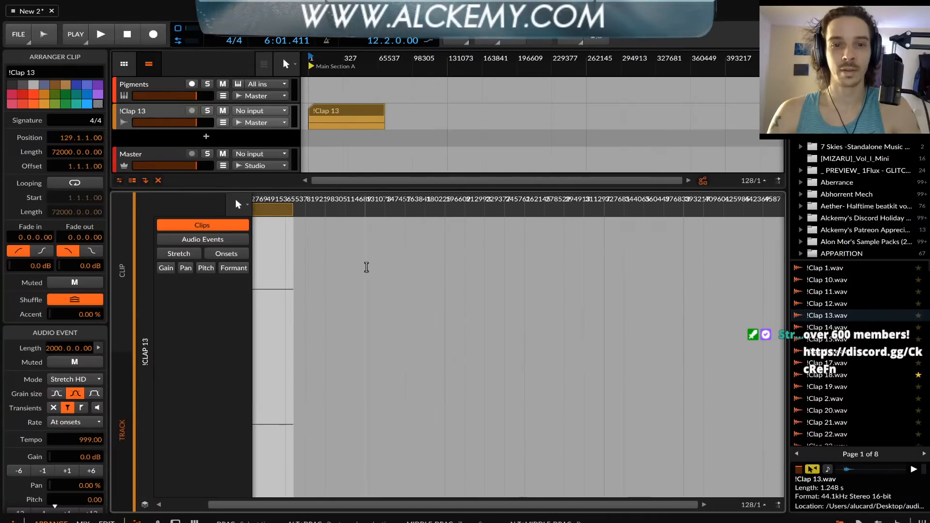
scroll(361, 268, up, 4)
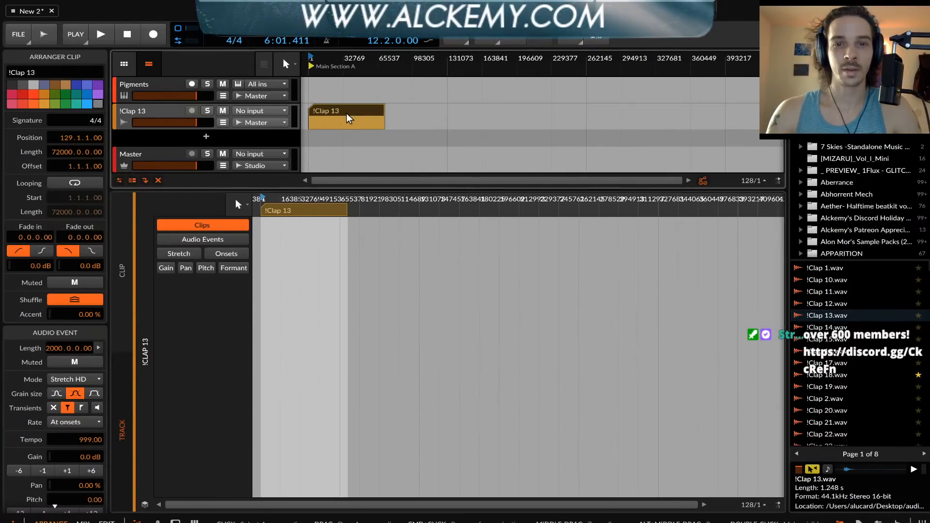
Delete the !Clap 13 clip and its audio track
key(Delete)
click(131, 115)
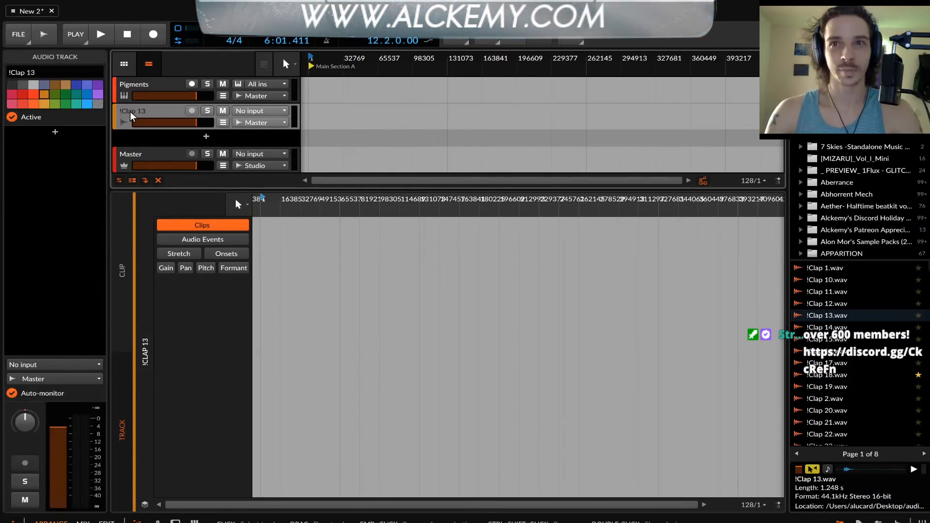
key(Delete)
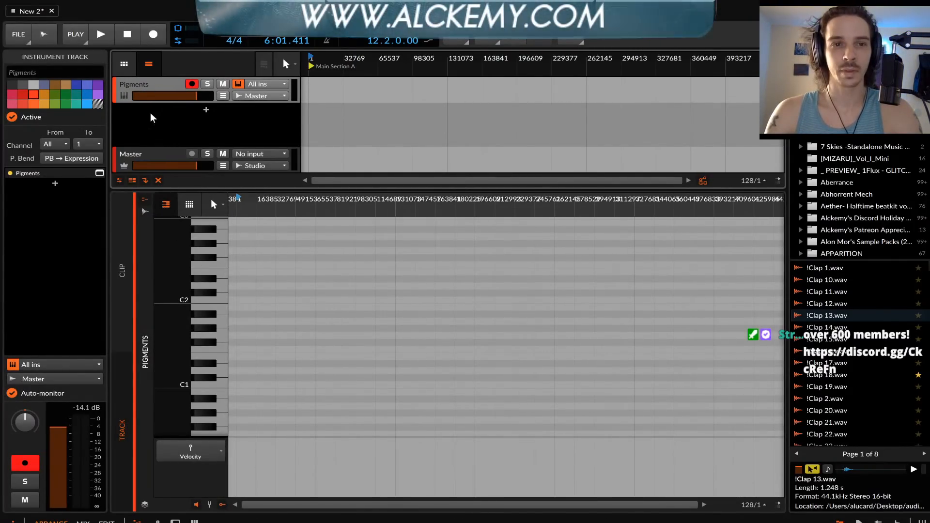
Reopen the Pigments plug-in window, return Engine 1's wavetable position to the sine wave, and bypass Filter 1
key(d)
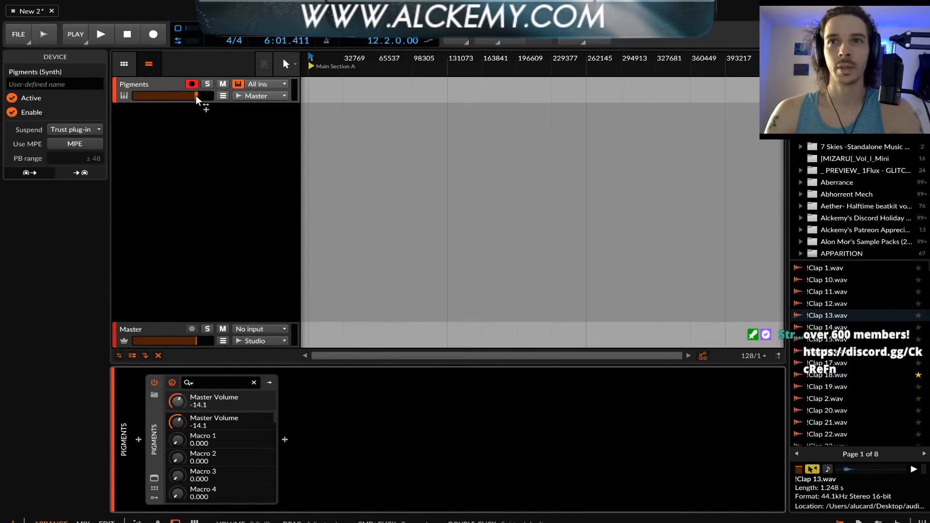
click(154, 481)
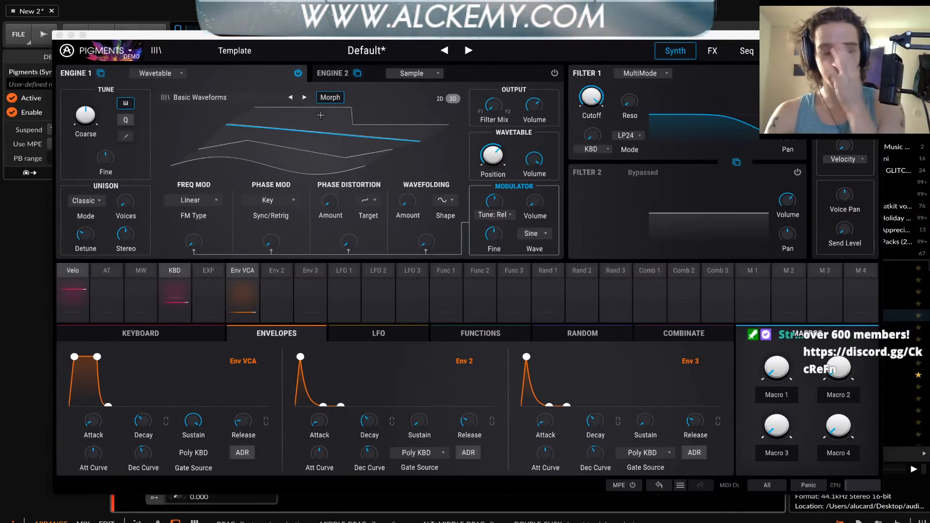
drag(303, 125, 301, 170)
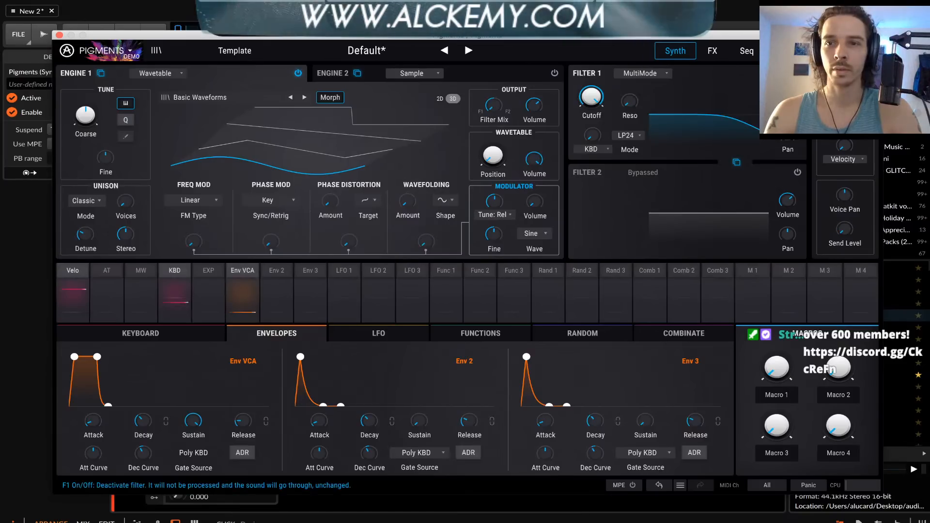
click(797, 73)
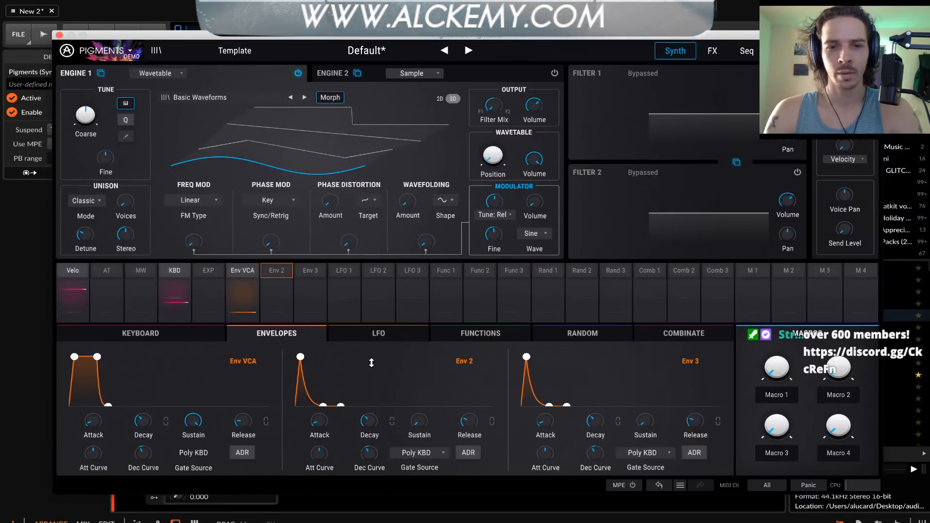
Modulate Engine 1's coarse tuning with Env 2 by 0.11 and move the wavetable position between the sine and triangle waves
click(100, 103)
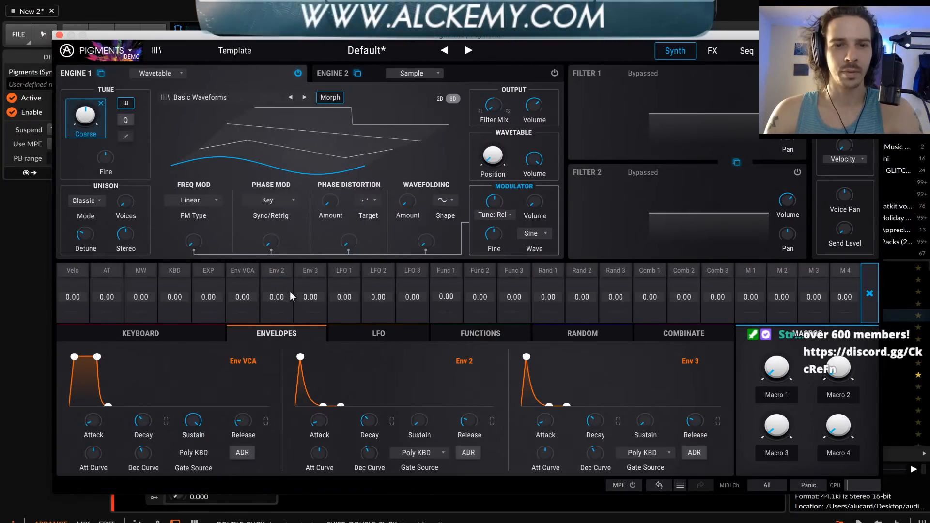
drag(277, 297, 279, 287)
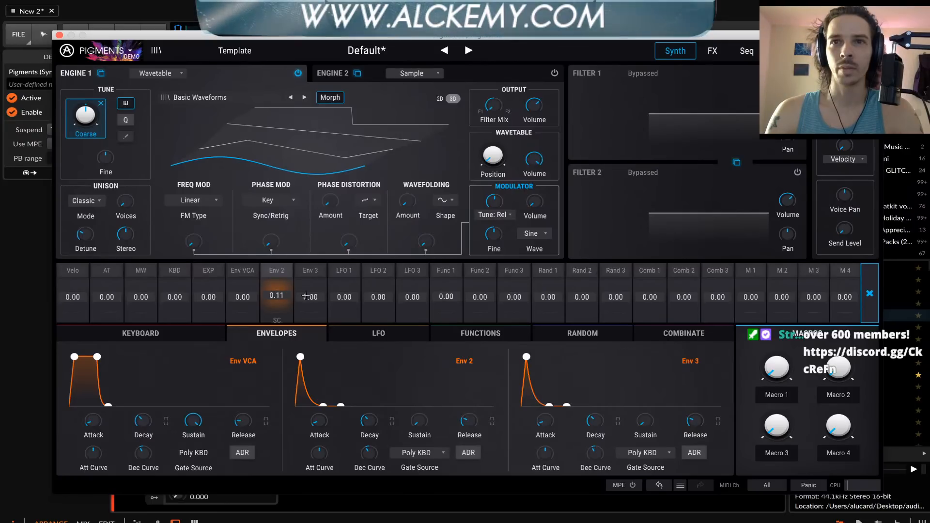
click(387, 365)
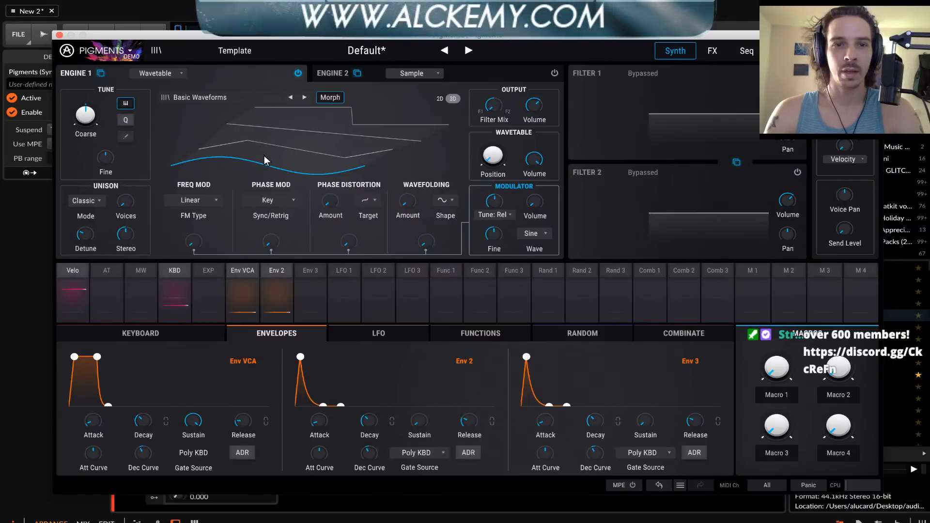
mouse_move(265, 158)
mouse_down()
mouse_move(265, 120)
mouse_move(264, 155)
mouse_move(264, 147)
mouse_up()
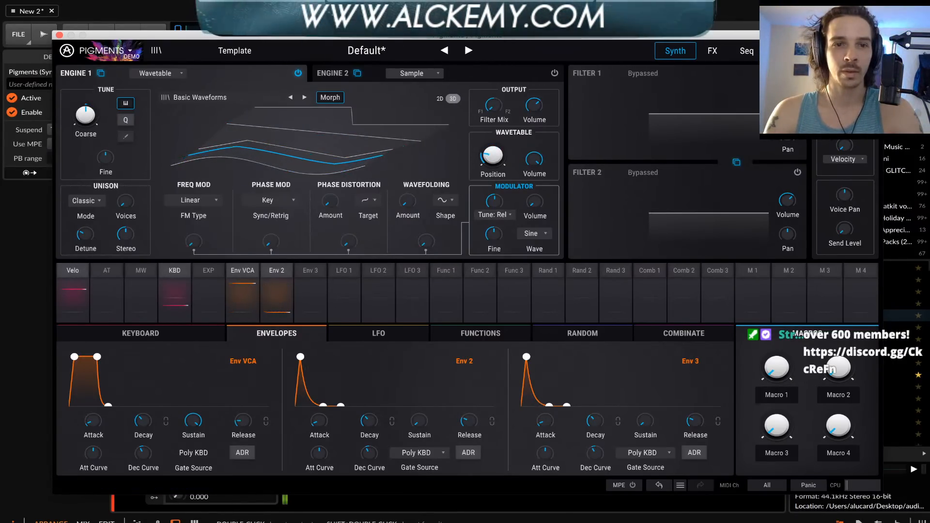
Try out Engine 1's linear FM amount and bring it back down to about zero
mouse_move(190, 246)
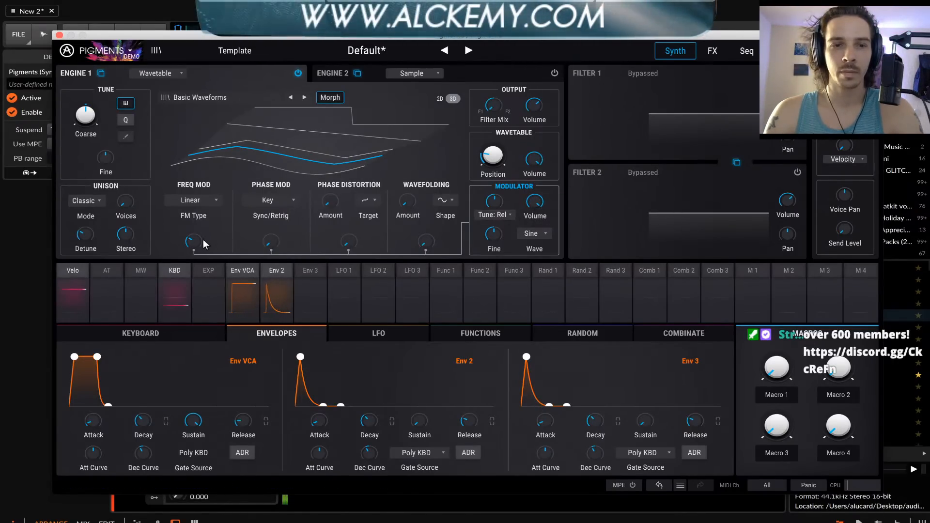
drag(195, 242, 195, 253)
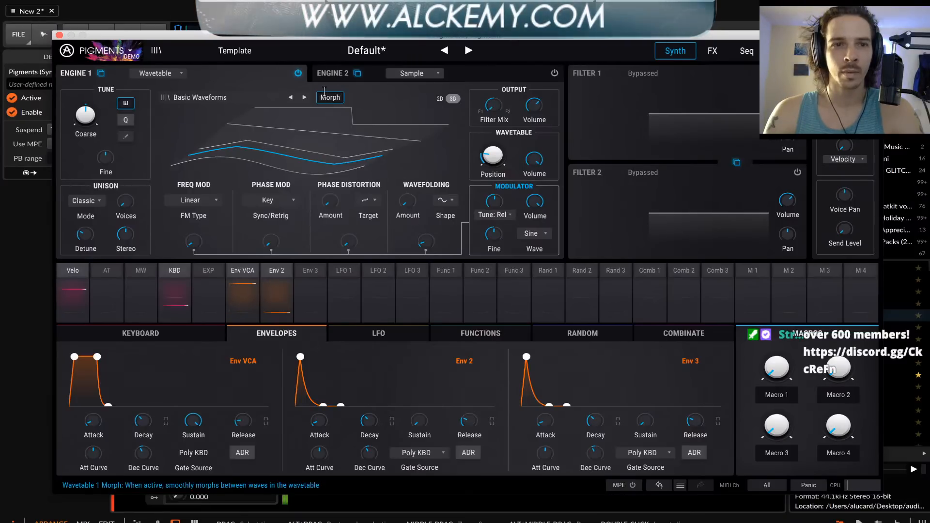
drag(194, 241, 194, 241)
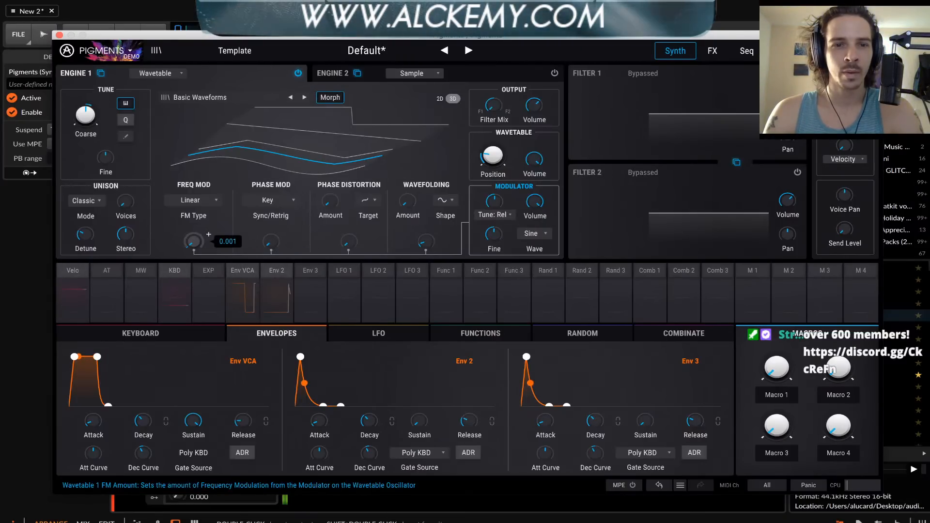
Audition the Exponential FM type on Engine 1 with a small FM amount, and switch back to Linear
click(190, 200)
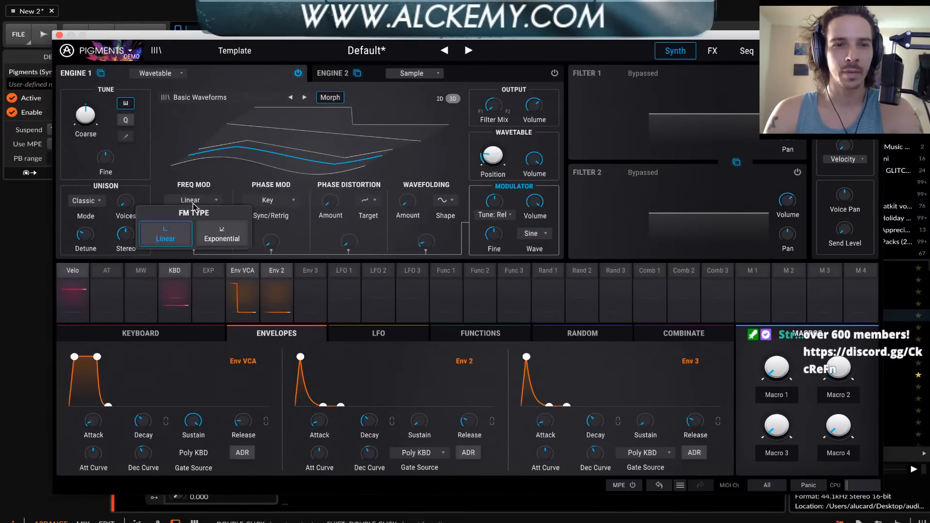
click(221, 239)
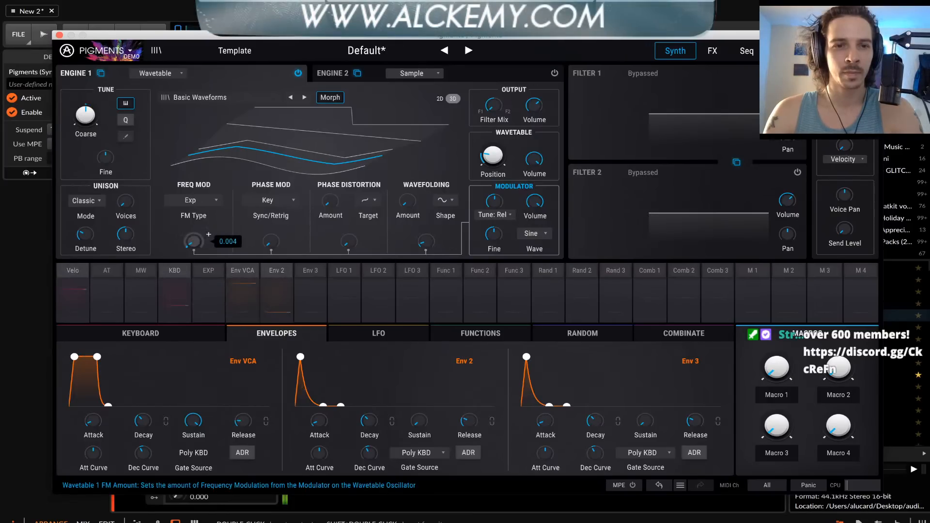
drag(194, 238, 194, 242)
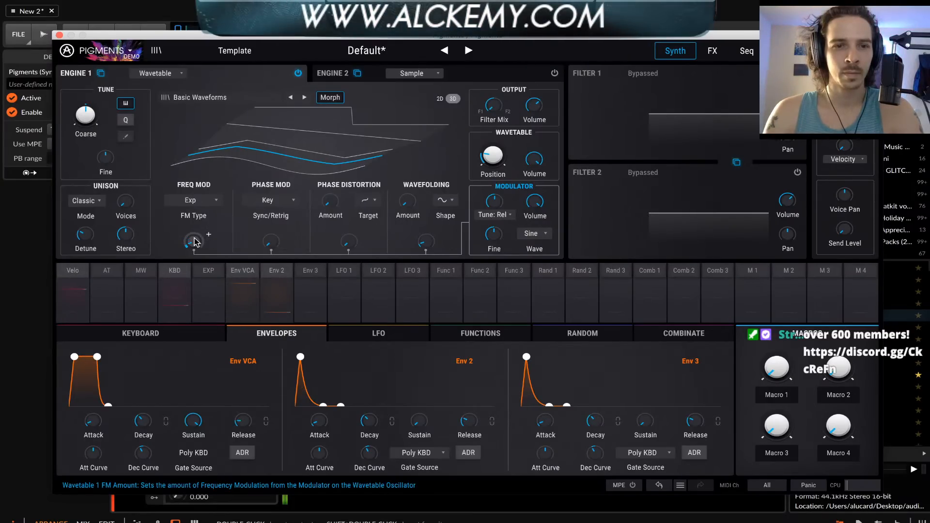
click(186, 201)
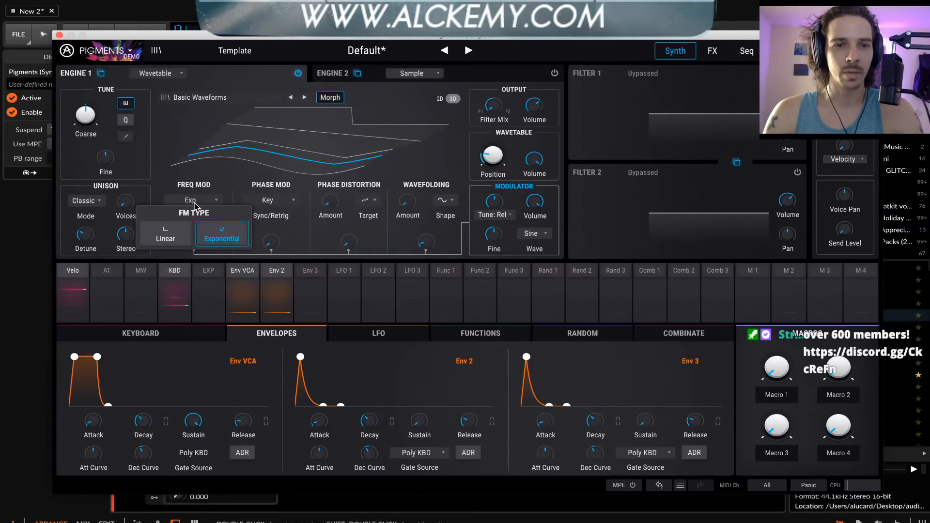
click(167, 245)
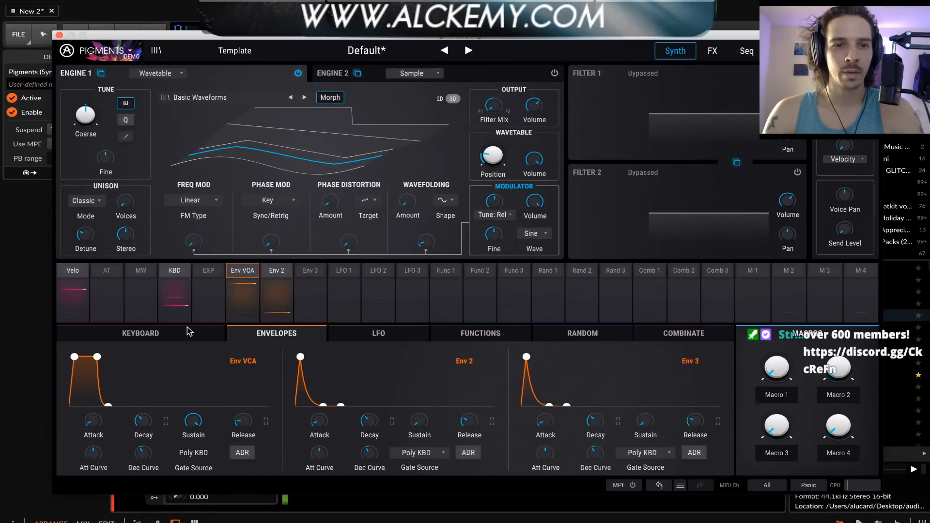
drag(194, 241, 194, 241)
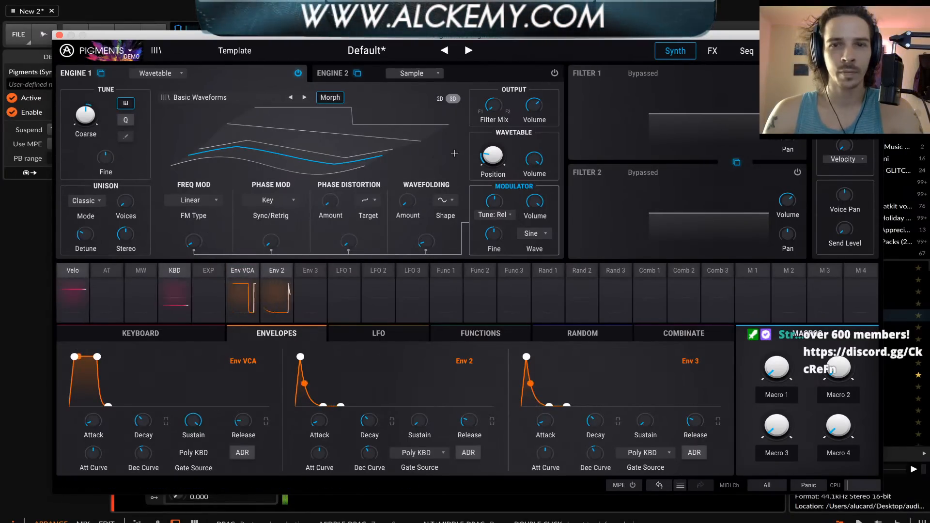
Replace Bus A's Delay effect with a Wavefolder and adjust its drive
mouse_move(494, 107)
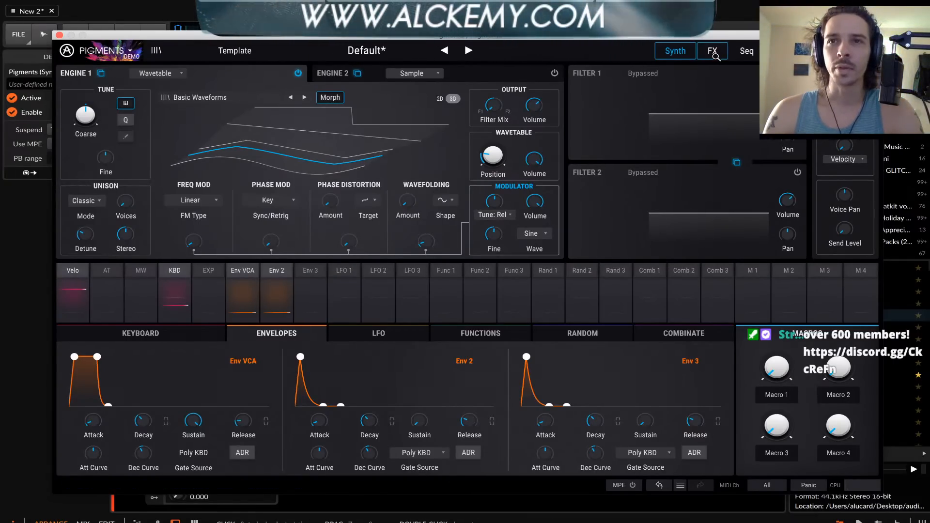
click(714, 53)
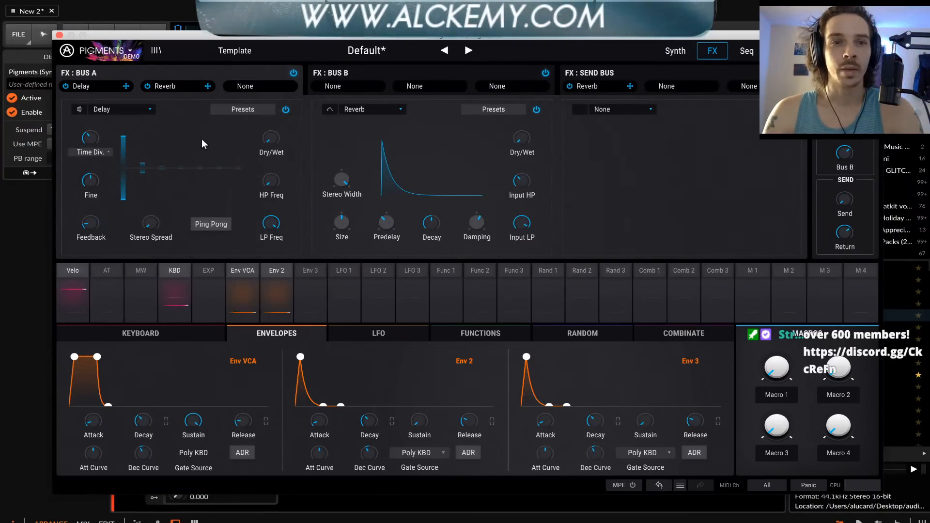
click(112, 108)
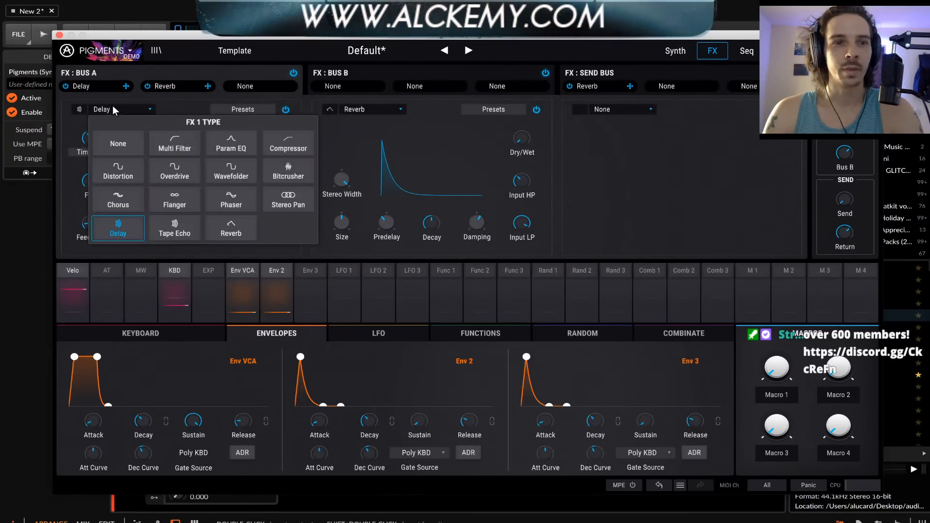
click(225, 170)
mouse_move(134, 216)
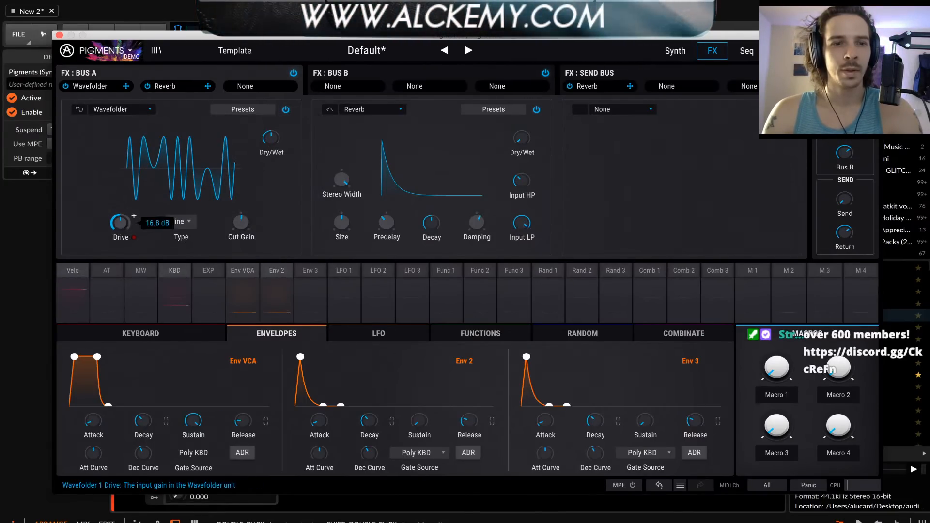
mouse_move(133, 216)
mouse_down()
mouse_move(120, 227)
mouse_move(134, 216)
mouse_move(120, 227)
mouse_move(120, 208)
mouse_up()
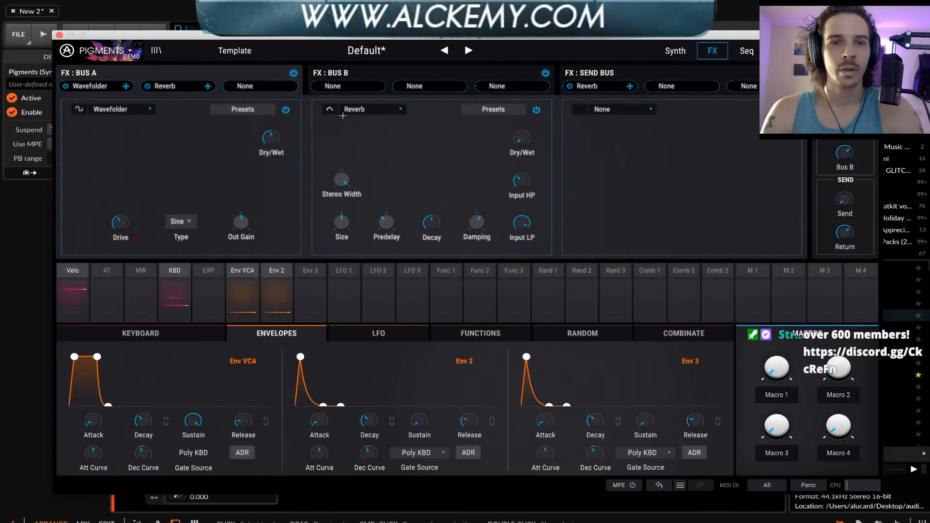
Replace Bus A's Reverb with a Chorus and turn off its Square and Stereo options
click(365, 109)
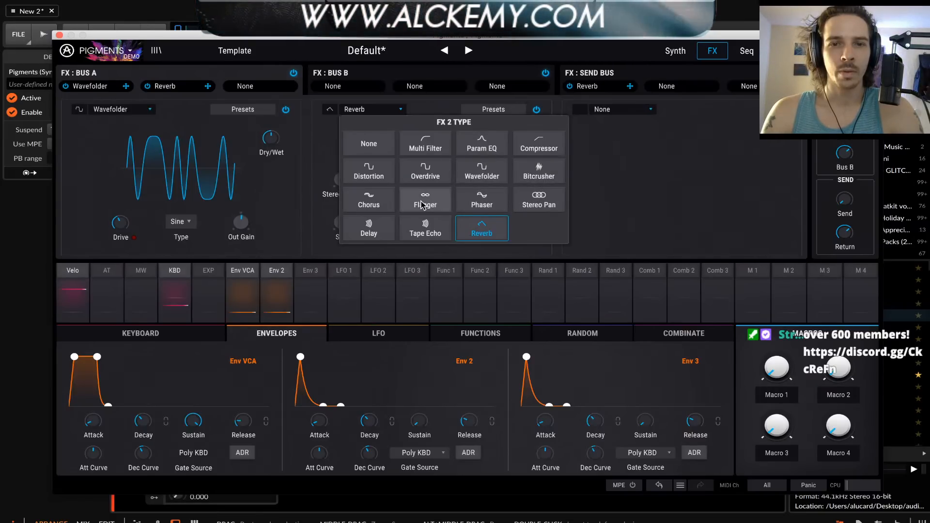
click(369, 201)
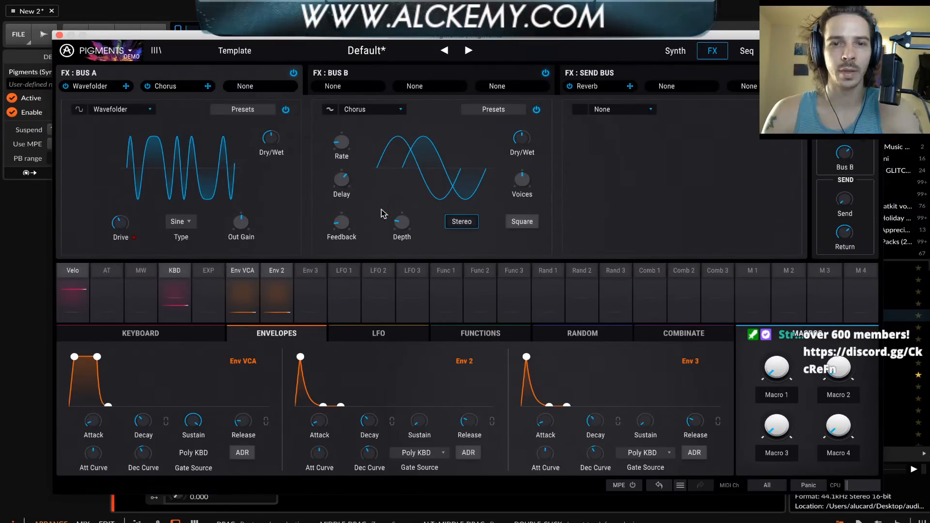
click(514, 227)
click(468, 225)
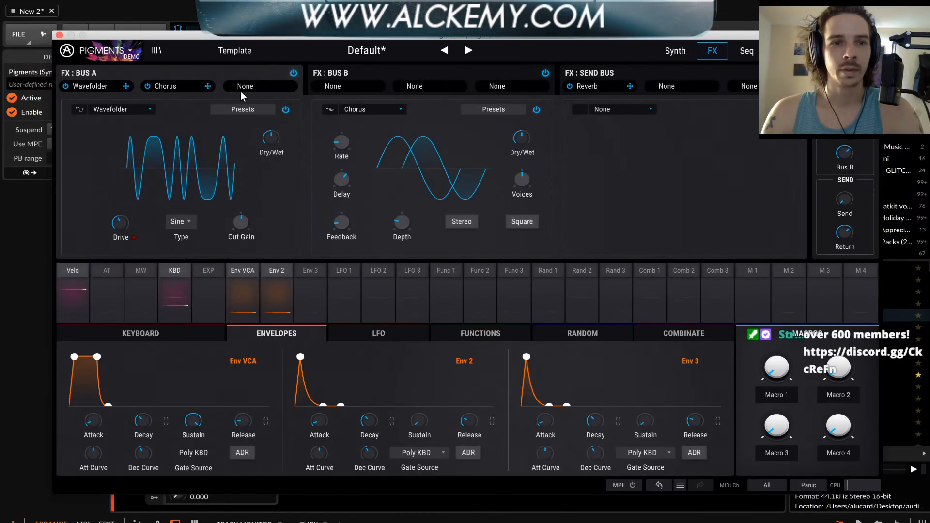
Add a Compressor to Bus A's third slot with Makeup enabled, a lower threshold and about 14.3 dB output gain
click(621, 109)
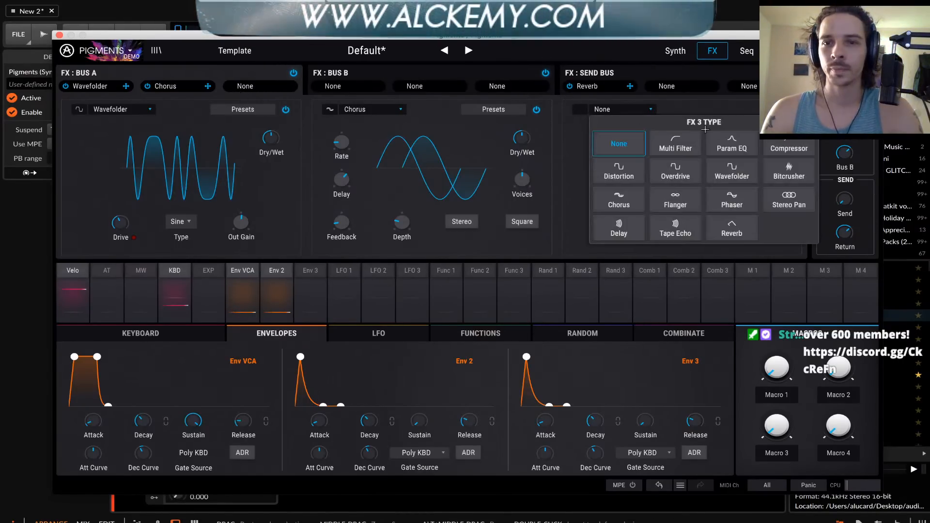
click(793, 151)
drag(596, 185, 595, 175)
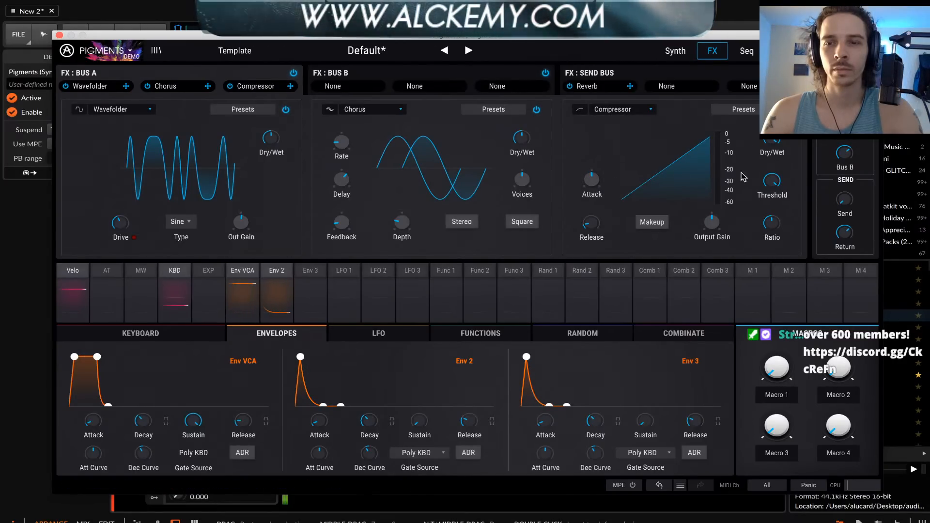
click(652, 223)
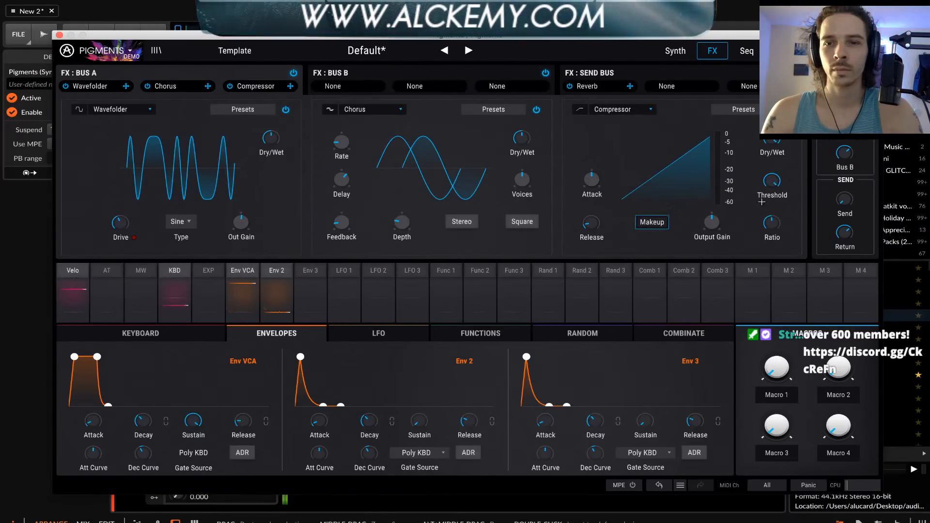
mouse_move(772, 181)
mouse_down()
mouse_move(772, 208)
mouse_move(770, 172)
mouse_move(772, 187)
mouse_up()
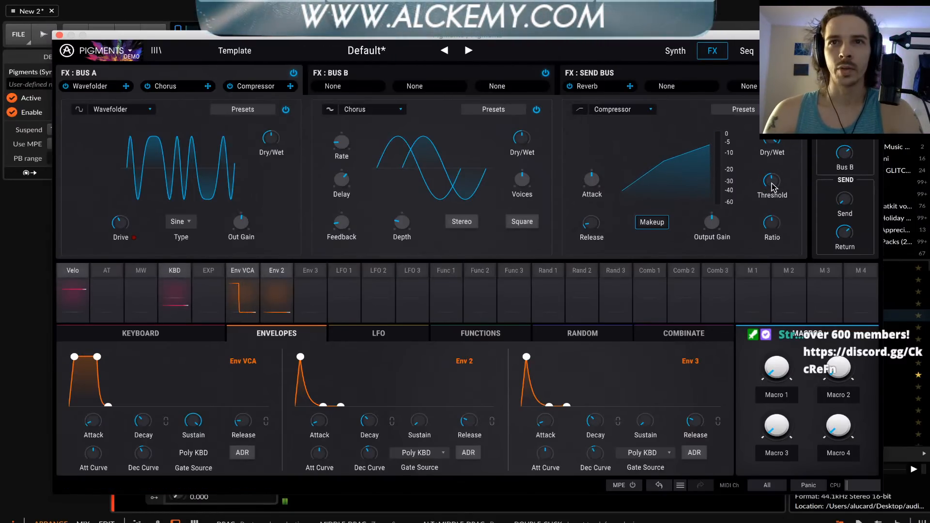
drag(725, 230, 725, 219)
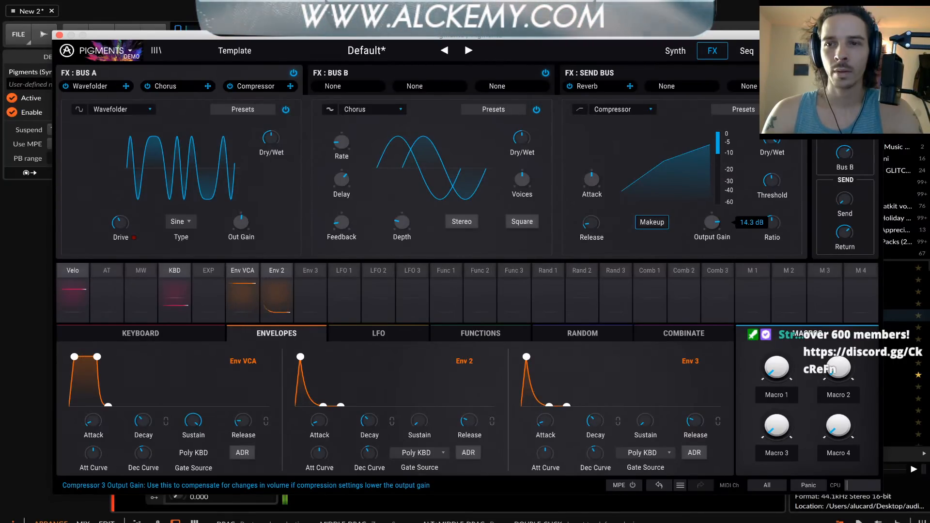
drag(724, 215, 724, 215)
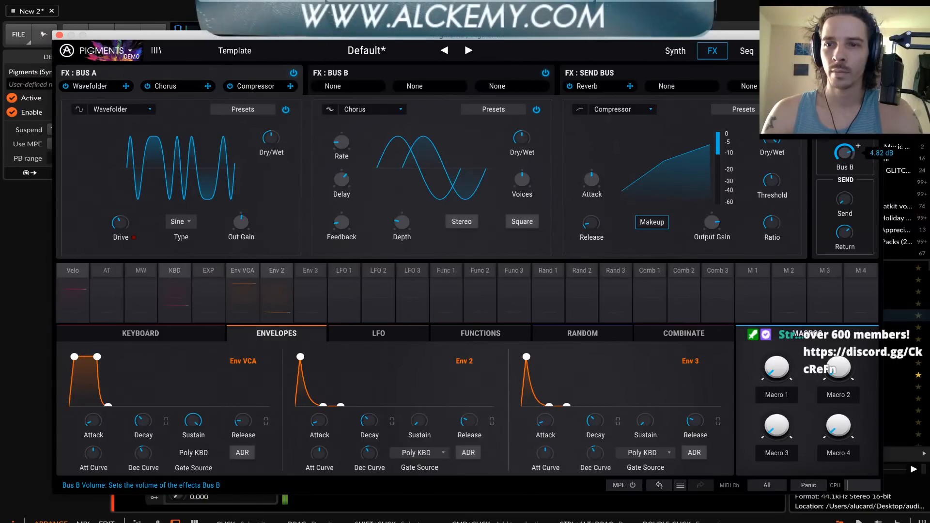
Try different Bus B volume levels, check Bus B's effect slots, and return to Bus A's effects
drag(848, 148, 845, 208)
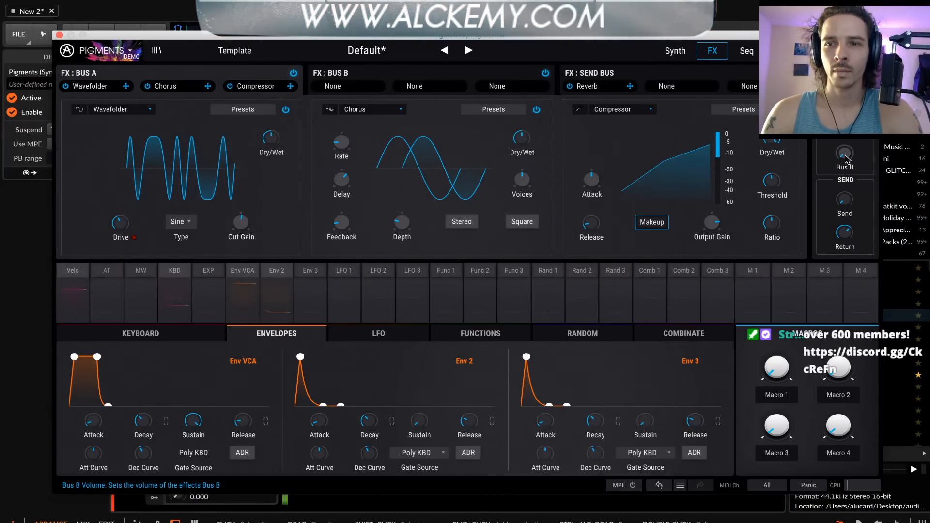
drag(847, 160, 846, 150)
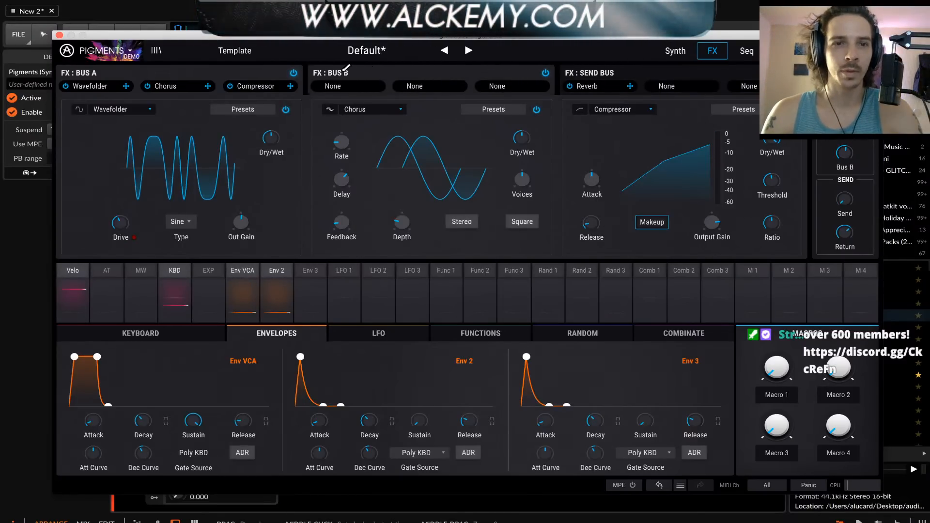
click(373, 68)
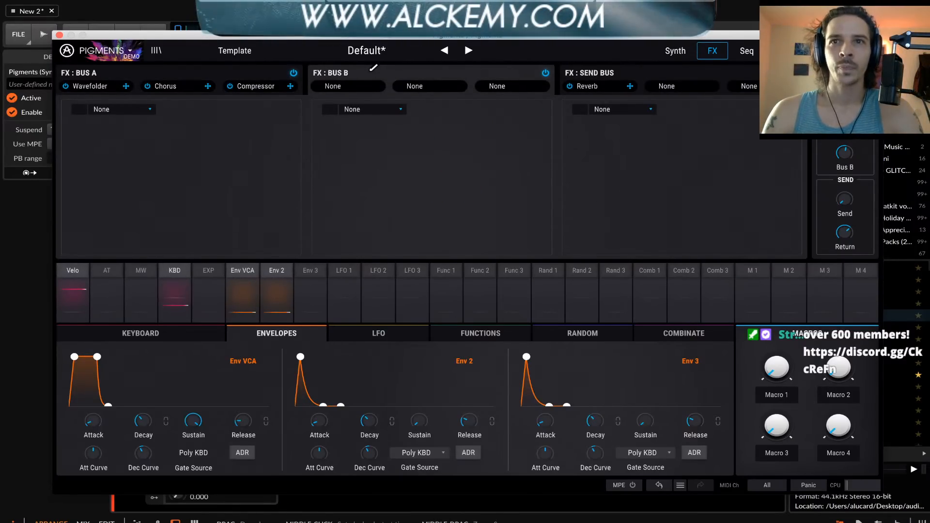
click(153, 73)
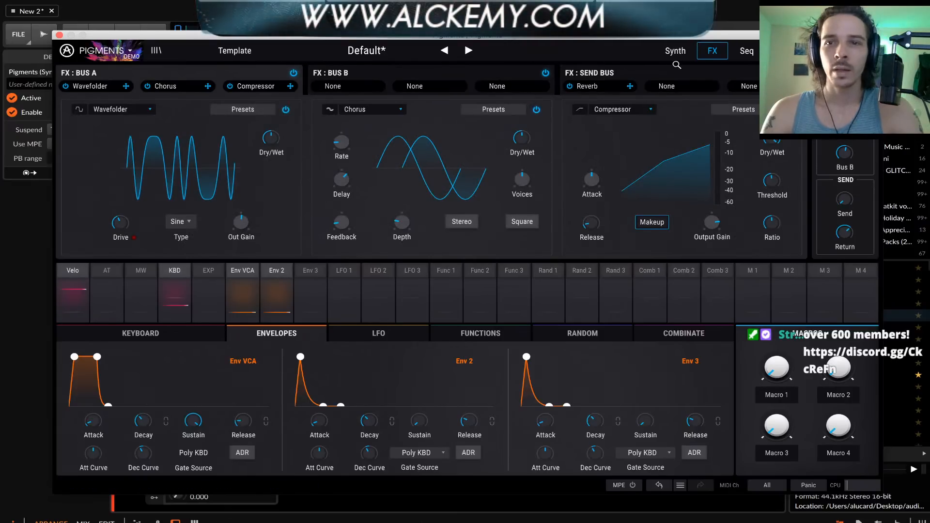
Return to the synth engines and switch Engine 1's wavetable display to 2D
click(678, 52)
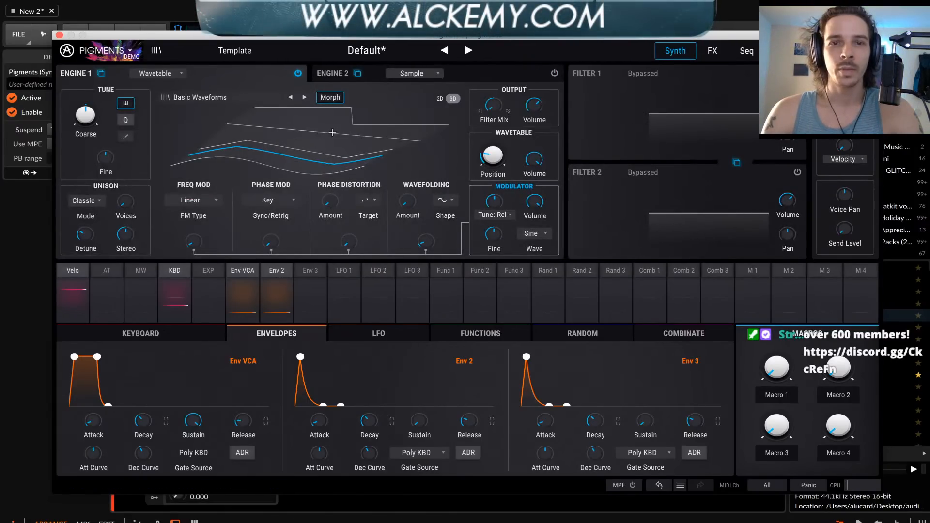
click(438, 100)
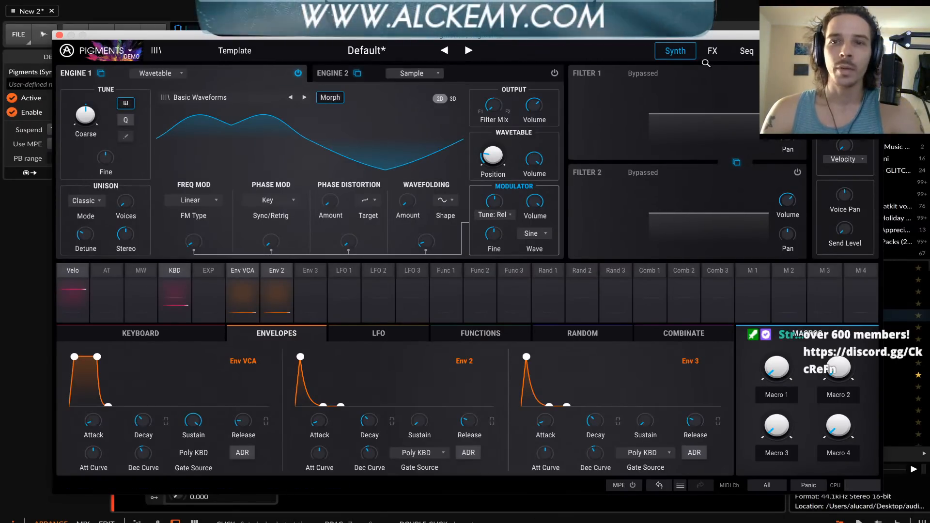
Replace Bus A's Wavefolder with a Distortion, set dry/wet to about 62%, adjust its drive, and raise output gain to about -3.47 dB
click(712, 51)
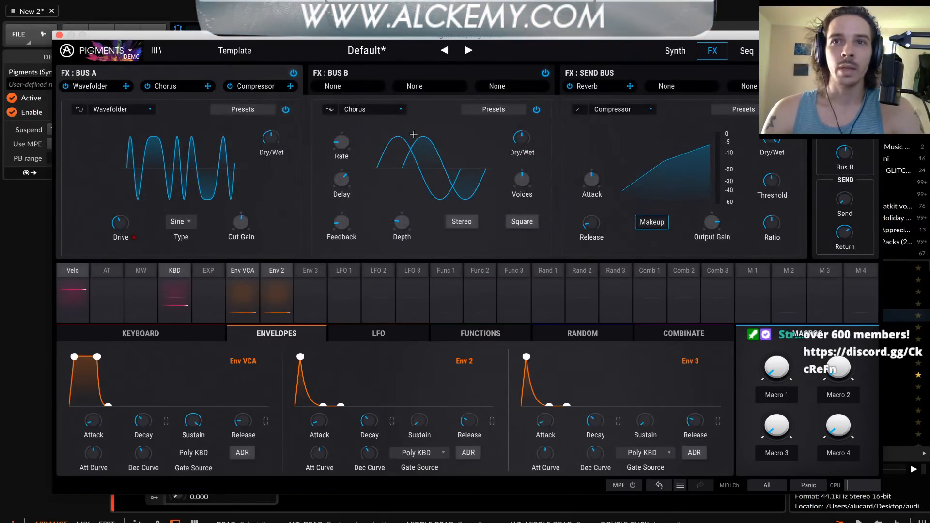
click(120, 109)
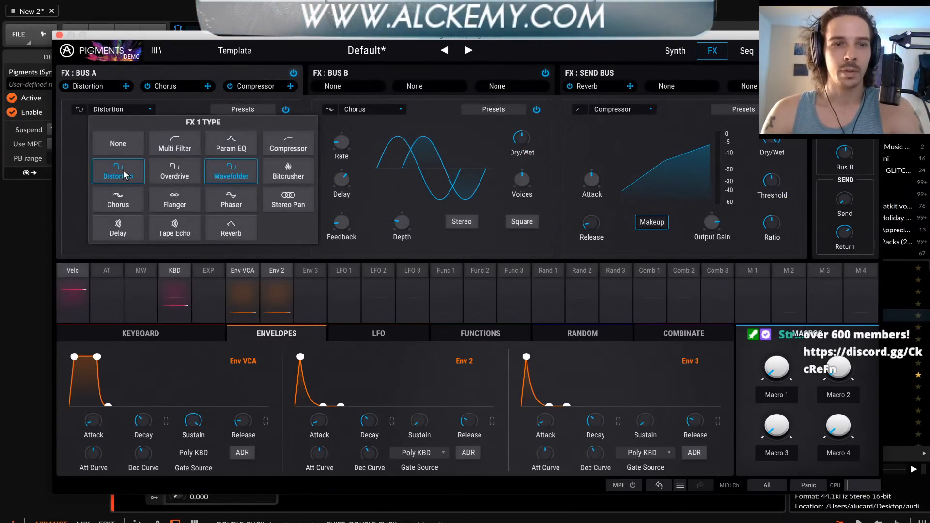
click(123, 170)
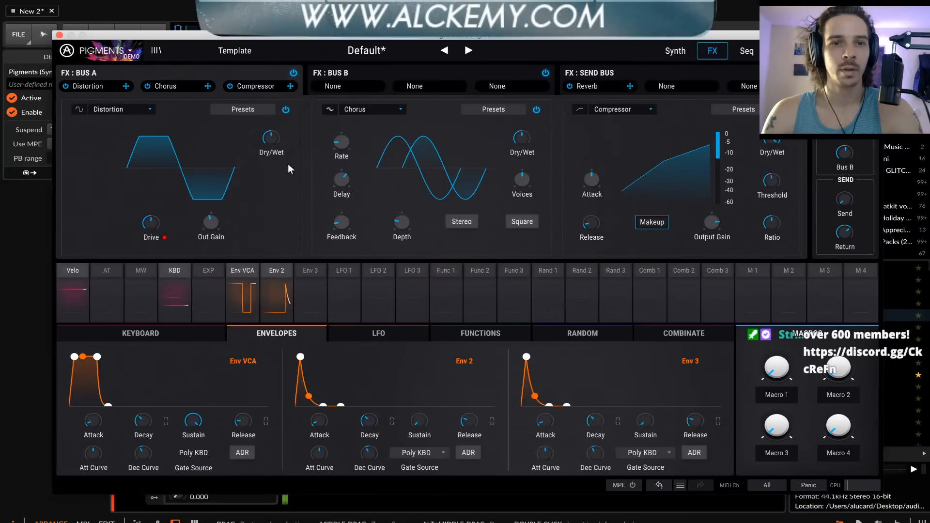
drag(270, 142, 270, 139)
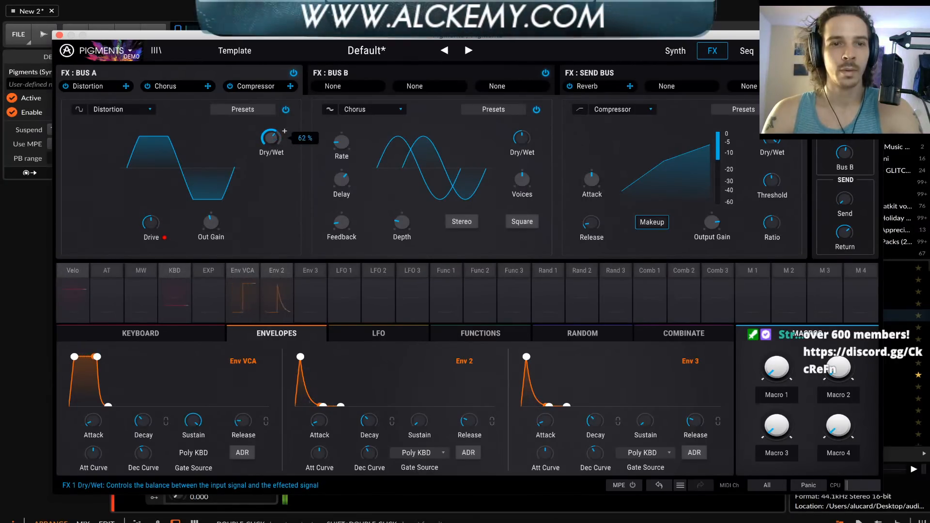
drag(150, 222, 150, 220)
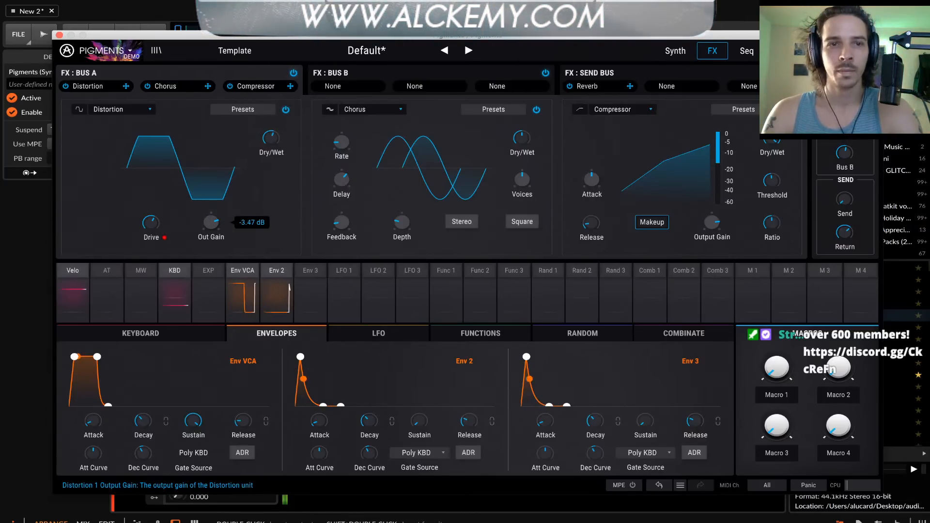
drag(205, 225, 205, 227)
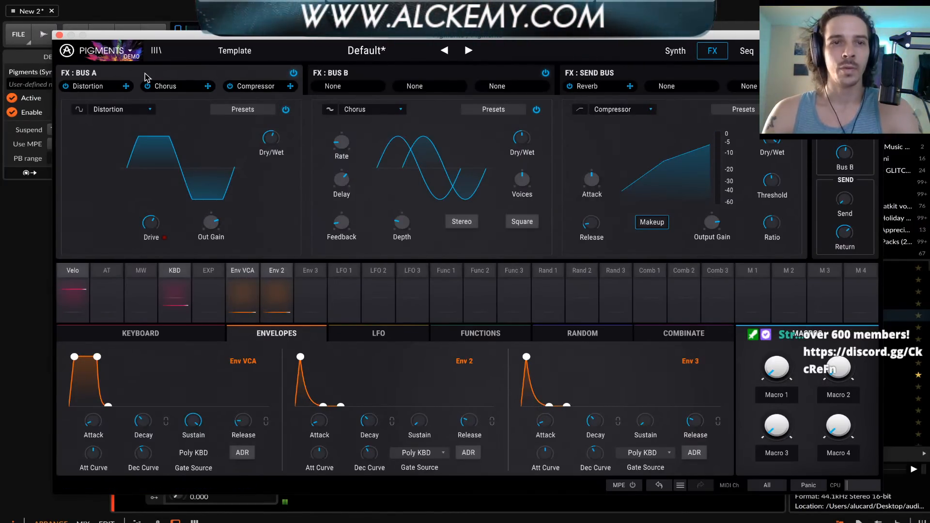
Return to the synth engines, enable Filter 1, and lower its cutoff
click(675, 50)
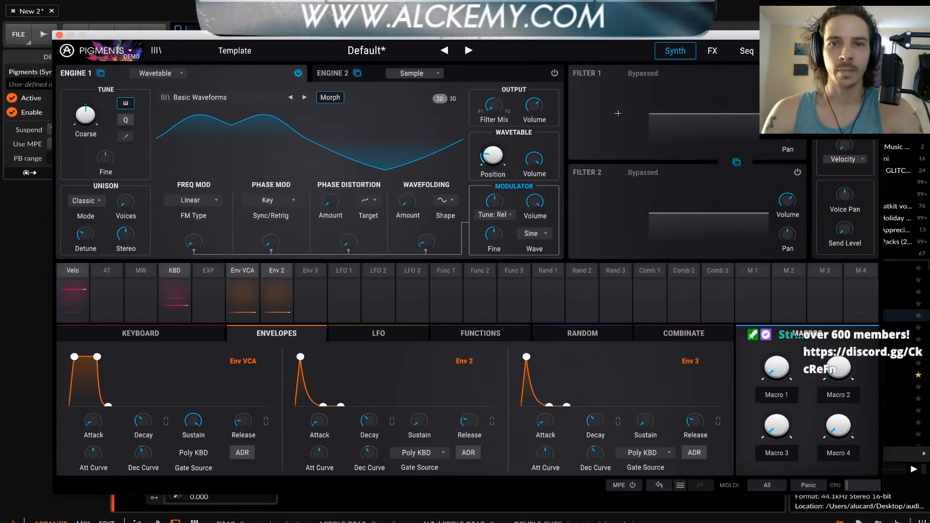
click(639, 74)
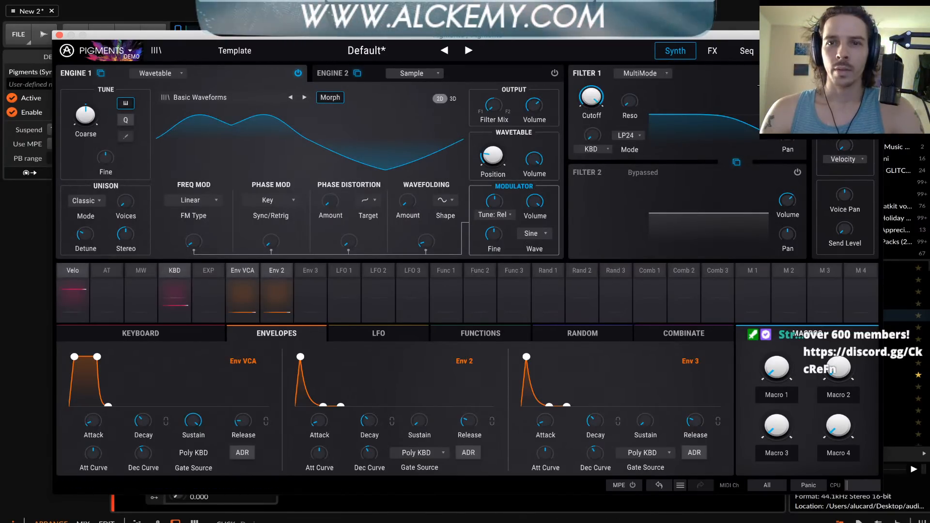
drag(592, 97, 592, 141)
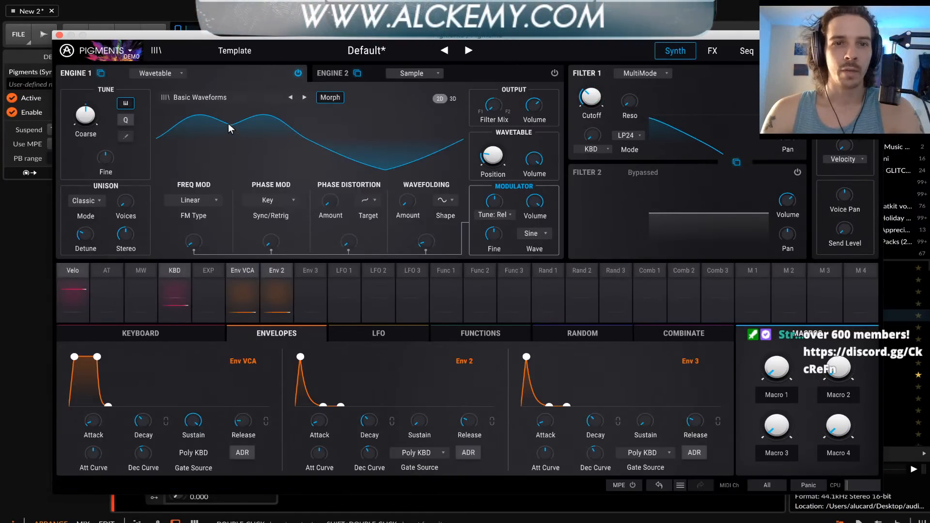
Shift Engine 1's Basic Waveforms position to the square-like shape, adjust Filter 1's cutoff, and try a small linear FM amount
mouse_move(228, 123)
mouse_down()
mouse_move(228, 72)
mouse_move(228, 124)
mouse_up()
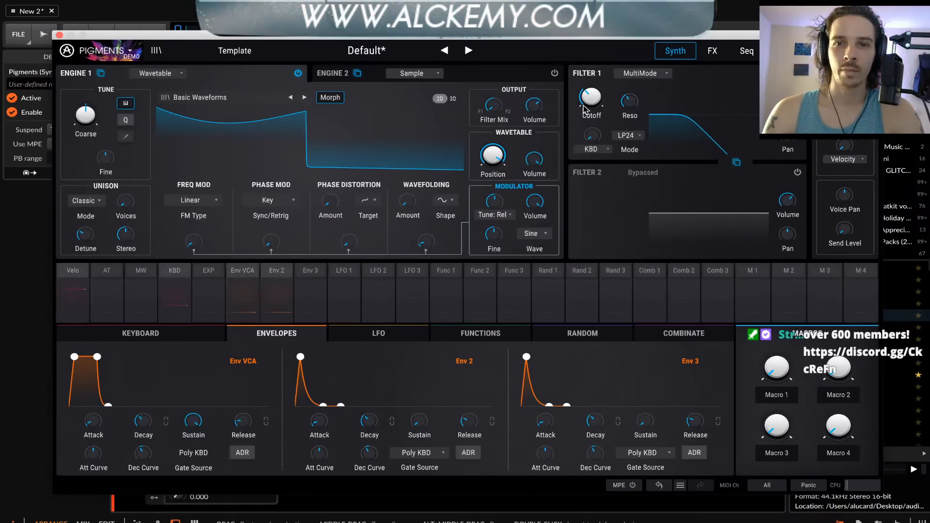
mouse_move(589, 101)
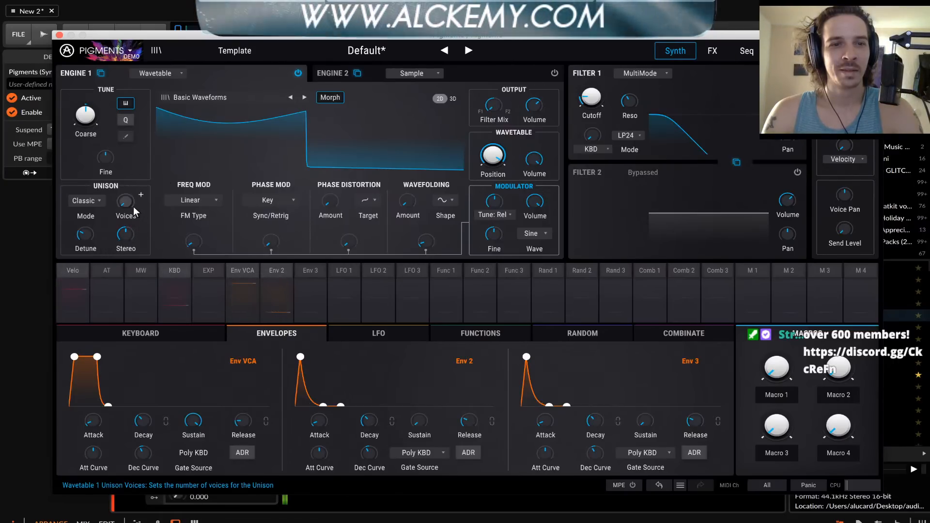
mouse_move(194, 241)
mouse_down()
mouse_move(193, 226)
mouse_move(194, 240)
mouse_up()
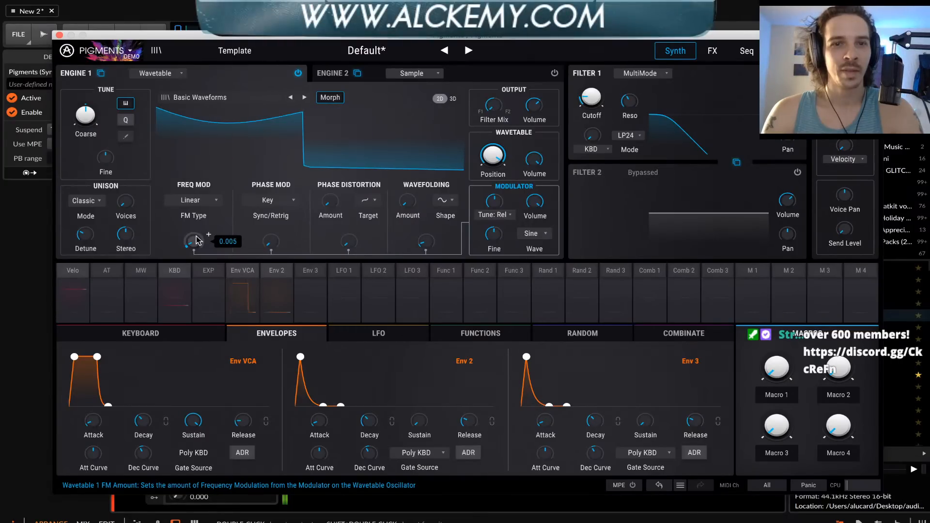
Load the FM Mess wavetable from the Transform category into Engine 1 and raise Filter 1's cutoff slightly
click(223, 95)
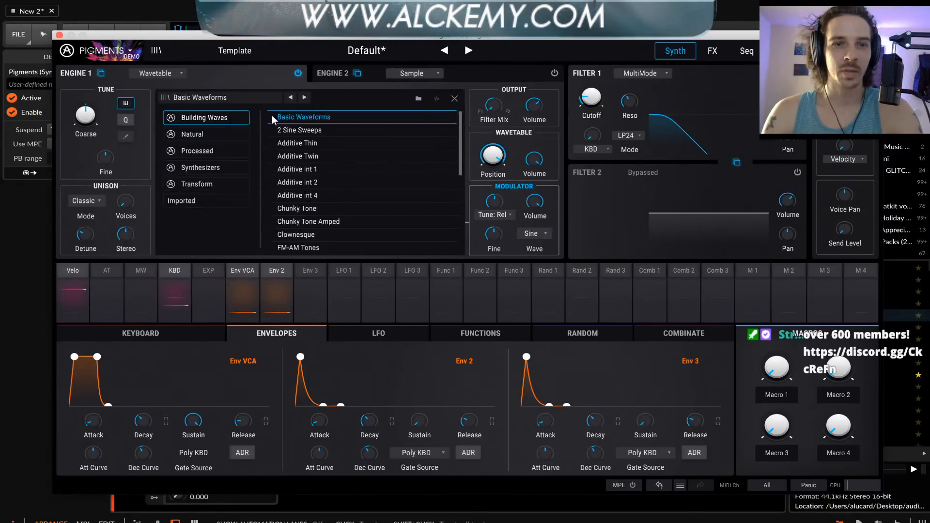
scroll(319, 134, down, 6)
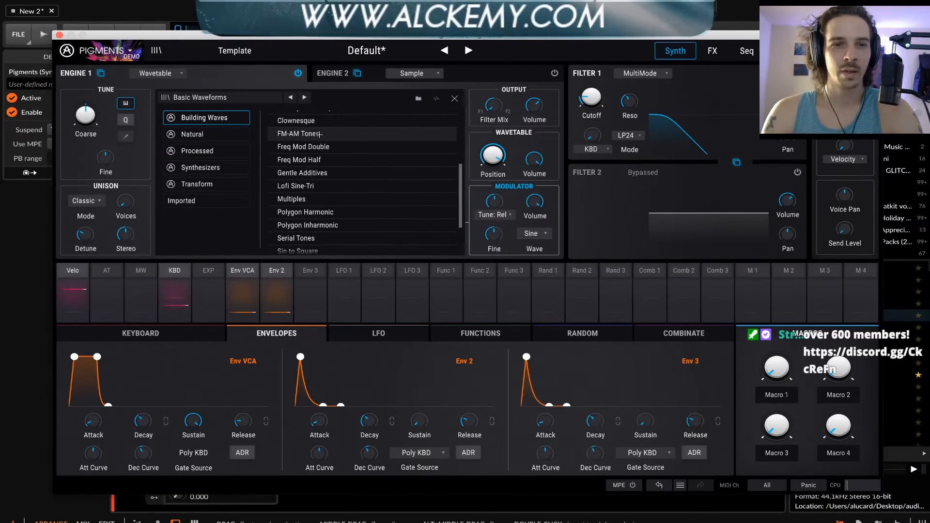
click(213, 183)
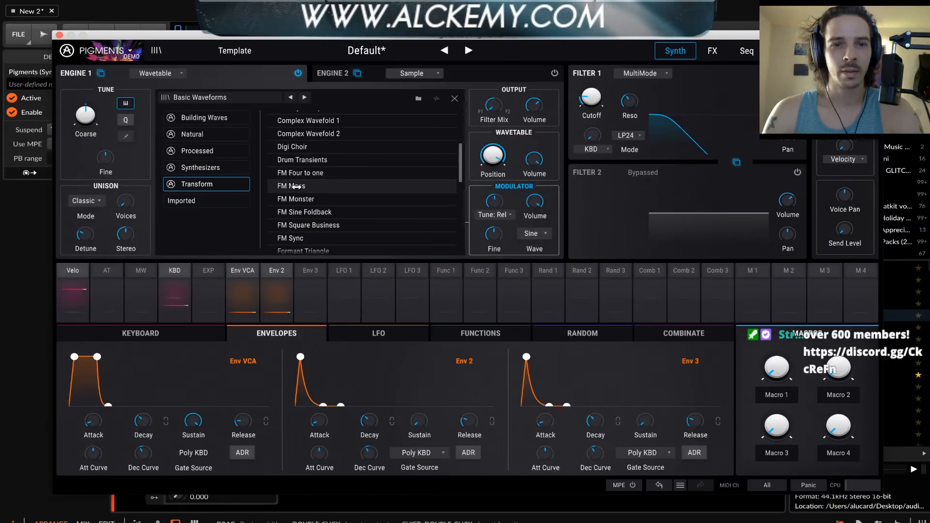
click(297, 186)
click(454, 99)
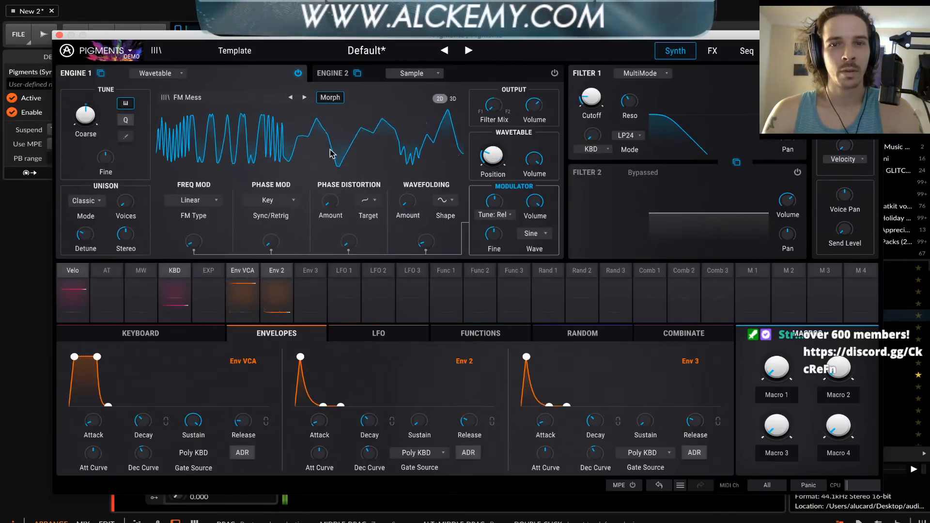
drag(592, 98, 591, 91)
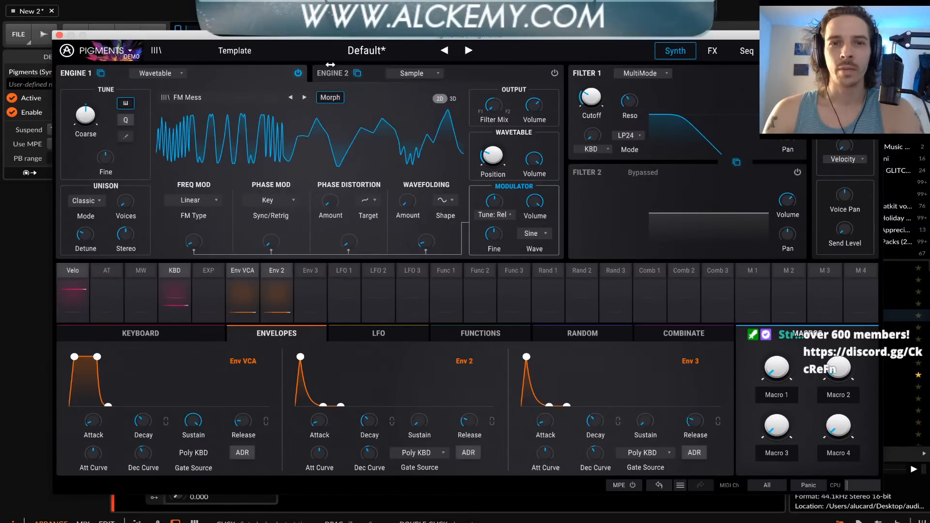
Open the effects page and compare the effect slots of Bus A and Bus B
click(709, 51)
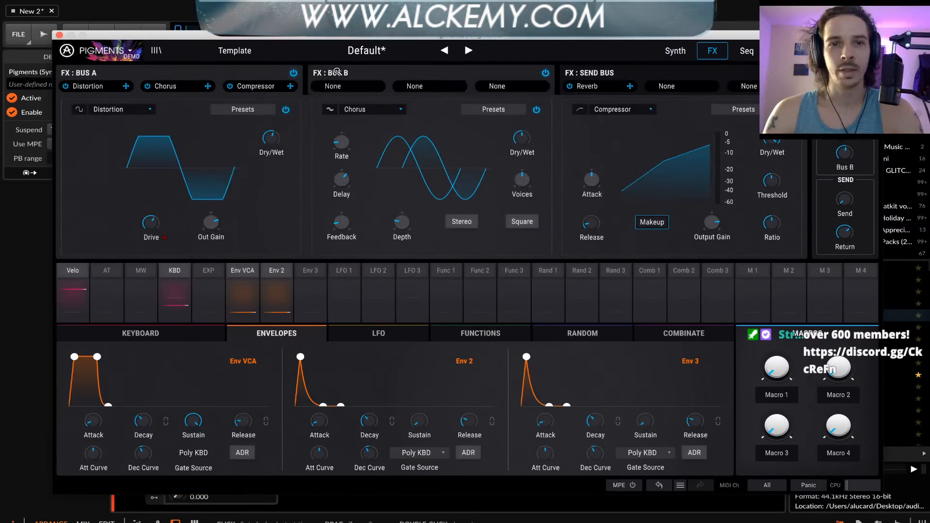
click(337, 72)
click(210, 76)
click(410, 70)
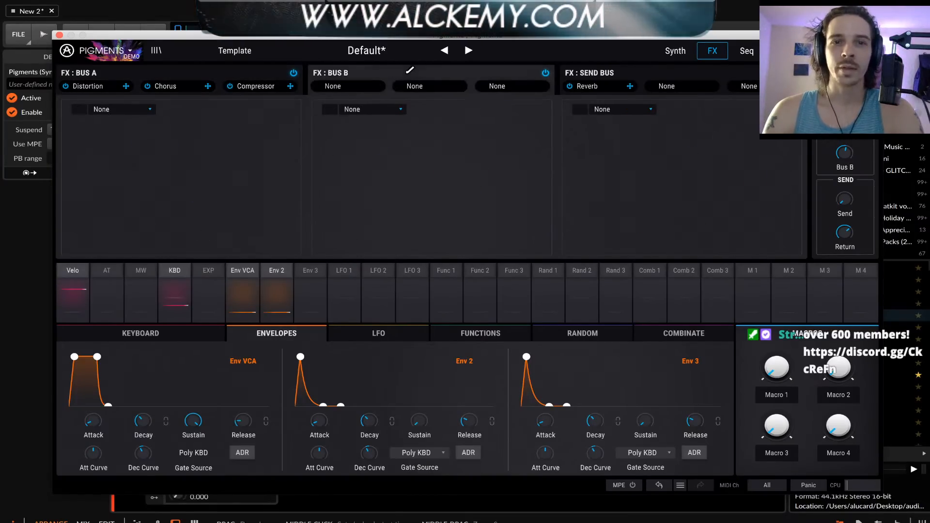
click(229, 80)
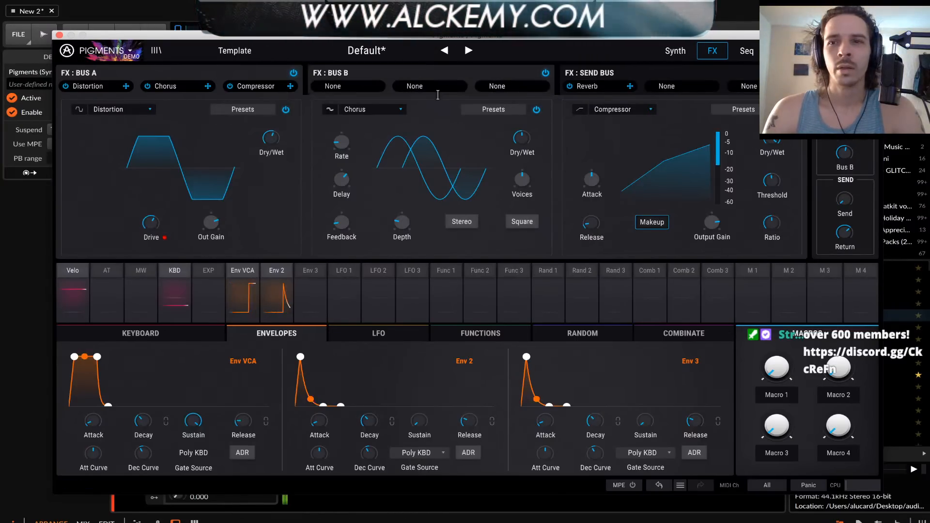
Close the plug-in window and delete the Pigments track, proceeding without saving the plug-in state
click(60, 35)
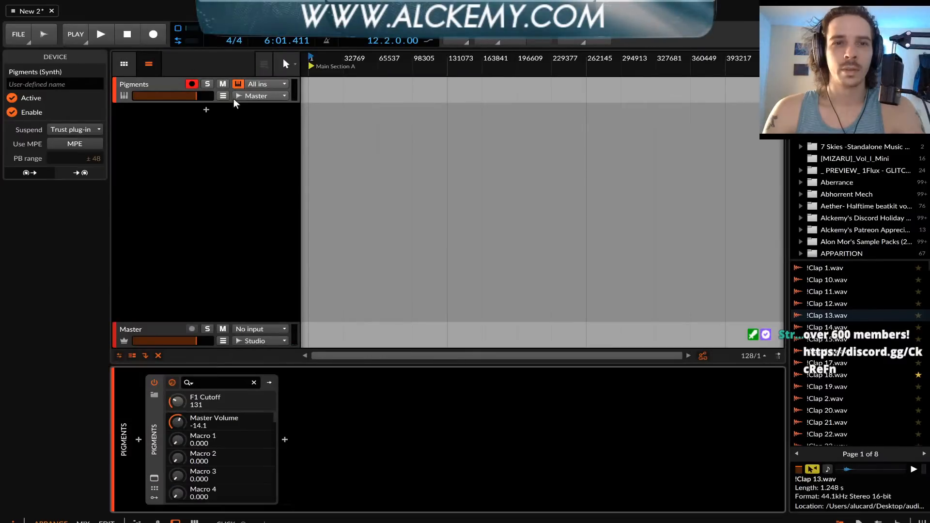
click(130, 92)
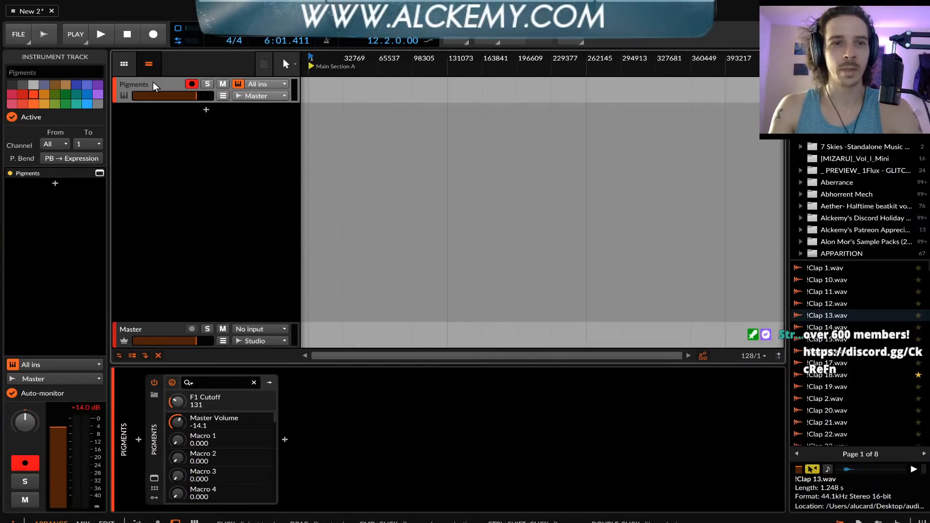
key(Delete)
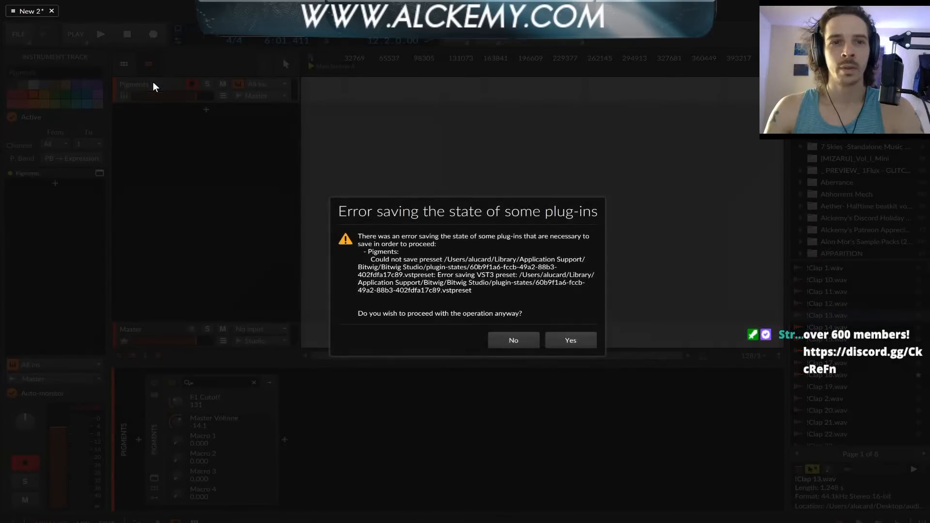
click(559, 338)
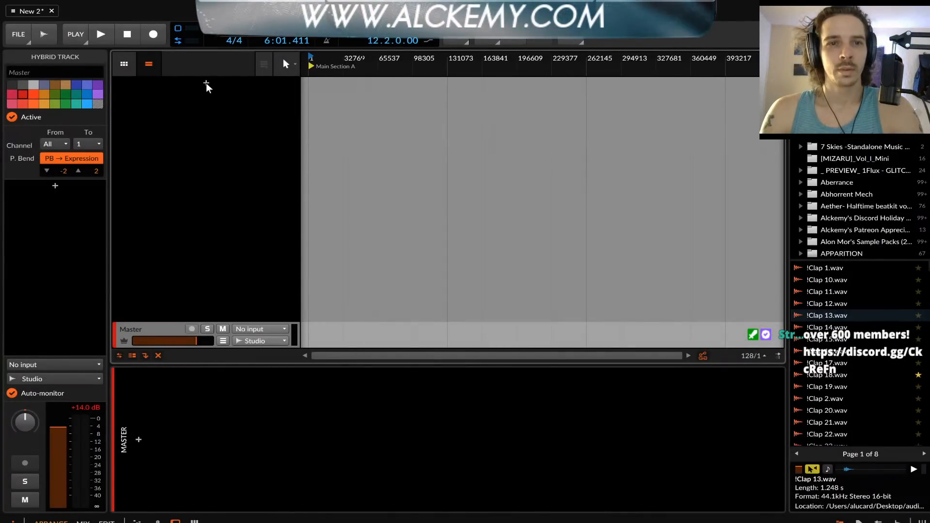
Add a new instrument track loaded with the VST3 version of Pigments
click(206, 84)
text(PIGMENTS)
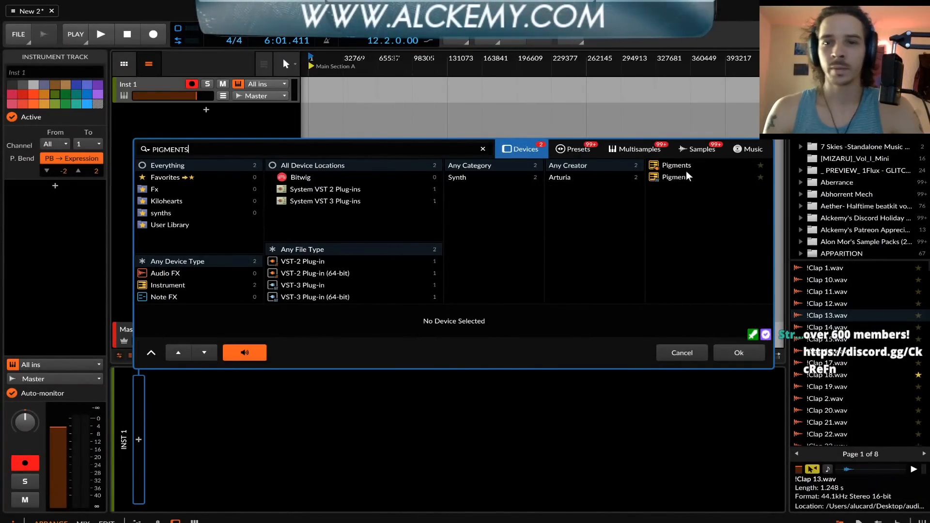
click(676, 177)
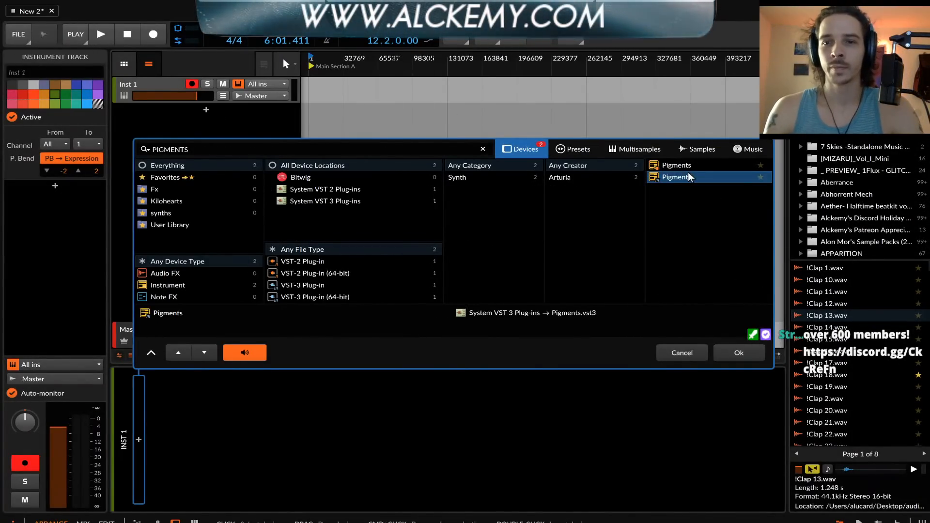
click(739, 353)
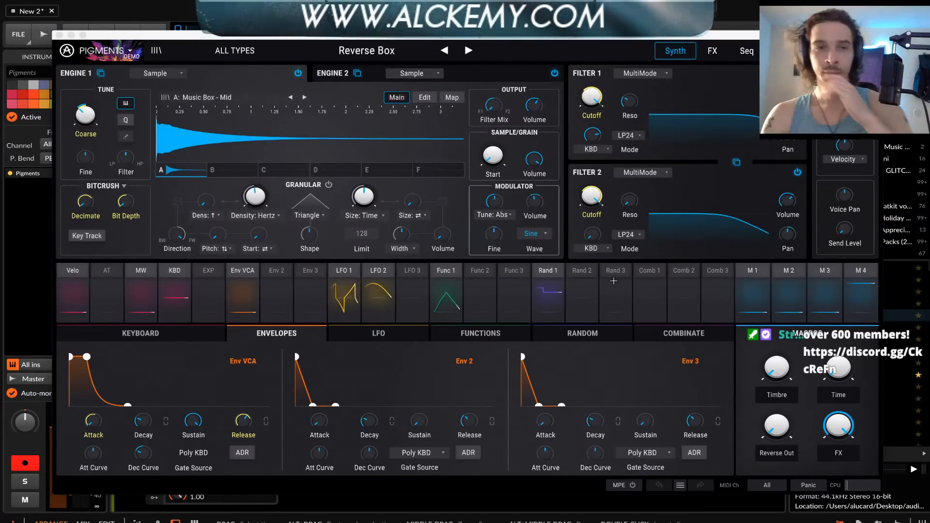
Load the Default preset from the Template category
click(218, 50)
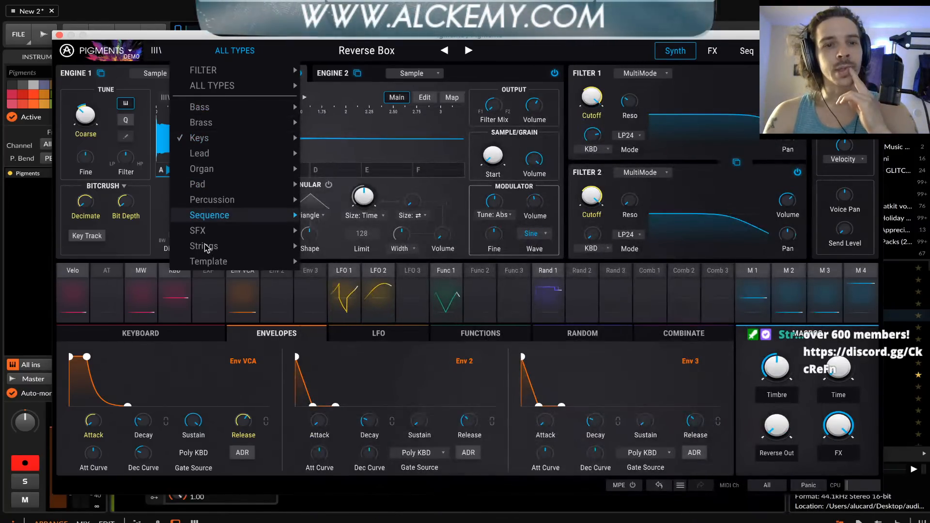
mouse_move(208, 261)
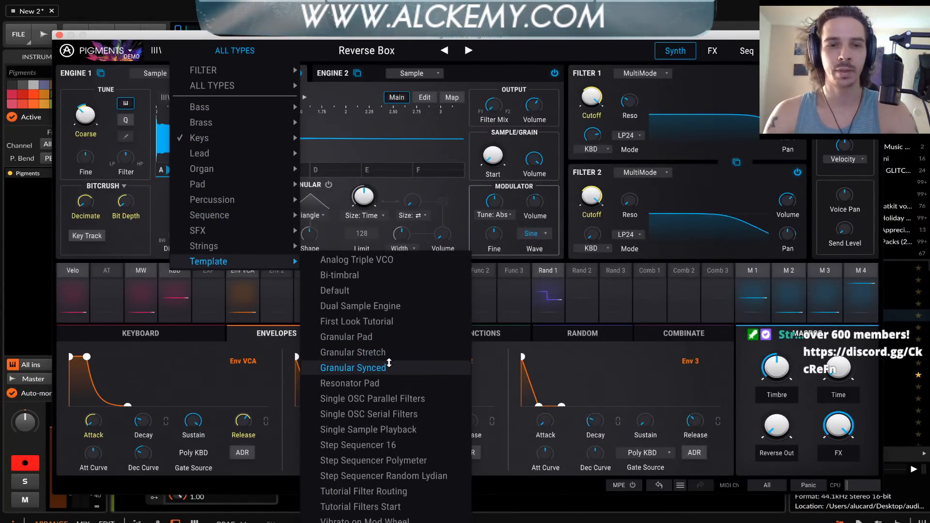
click(334, 290)
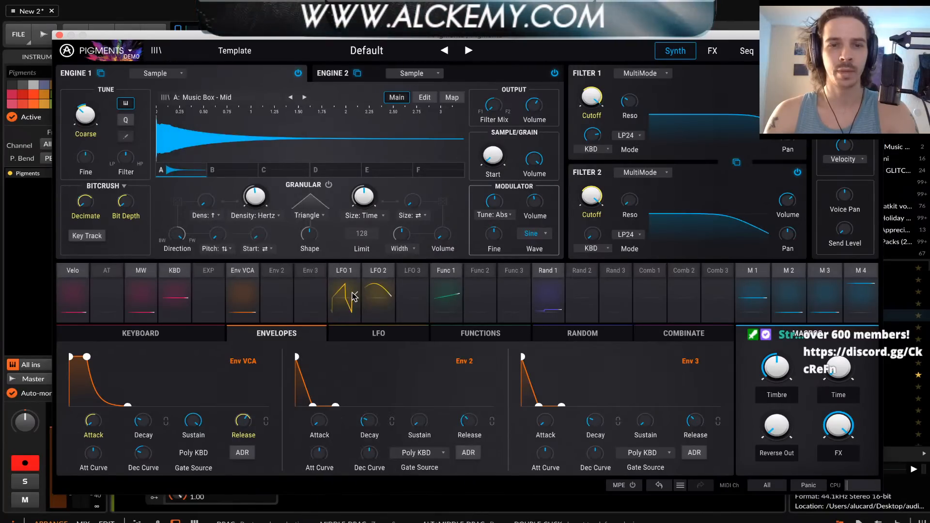
Adjust Engine 1's wavetable position, switch its display to 2D, and check the effects page before returning to the engines
drag(230, 151, 231, 98)
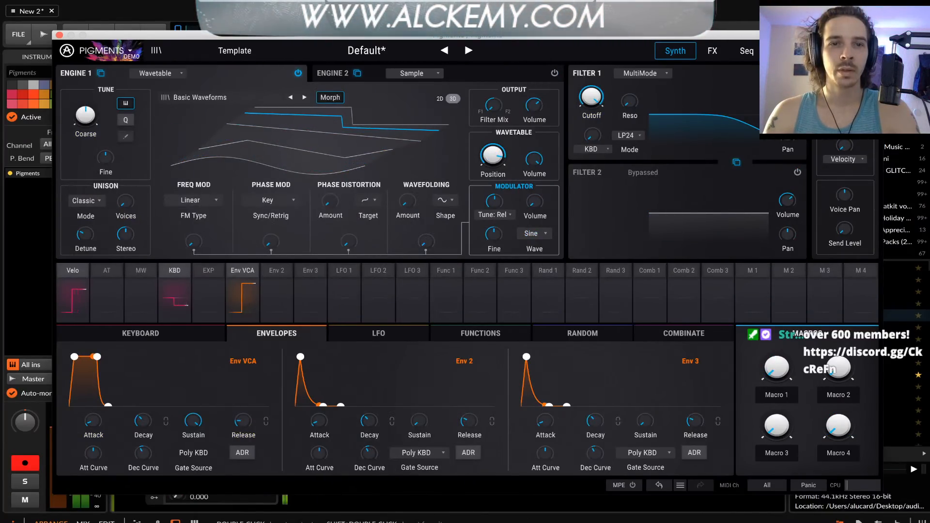
drag(455, 100, 454, 104)
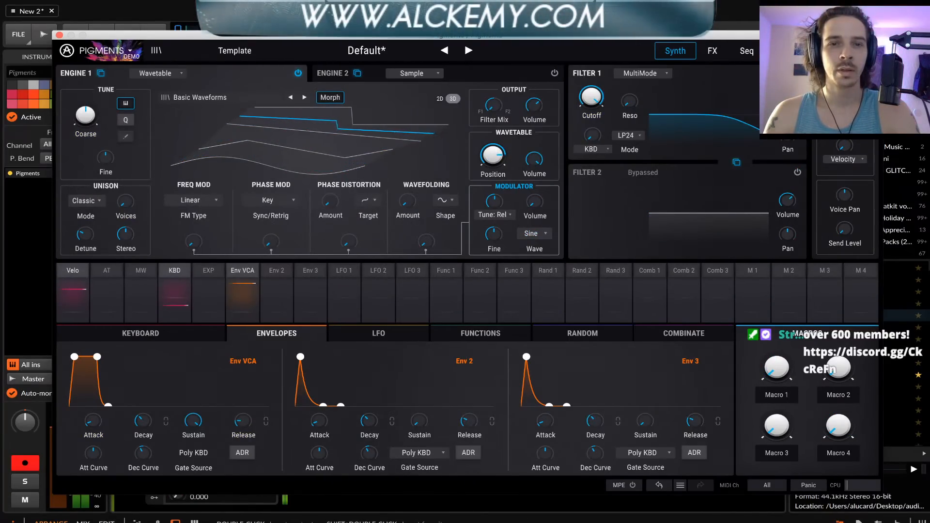
click(454, 99)
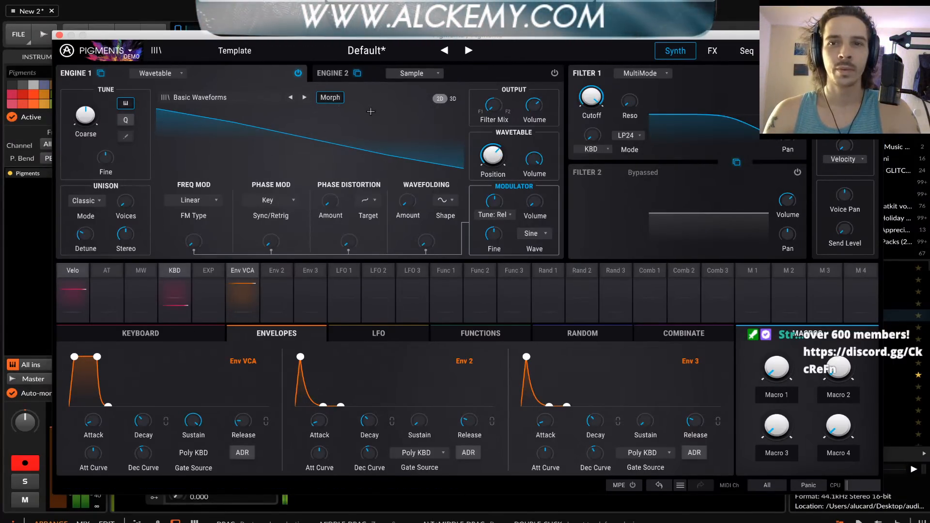
click(712, 50)
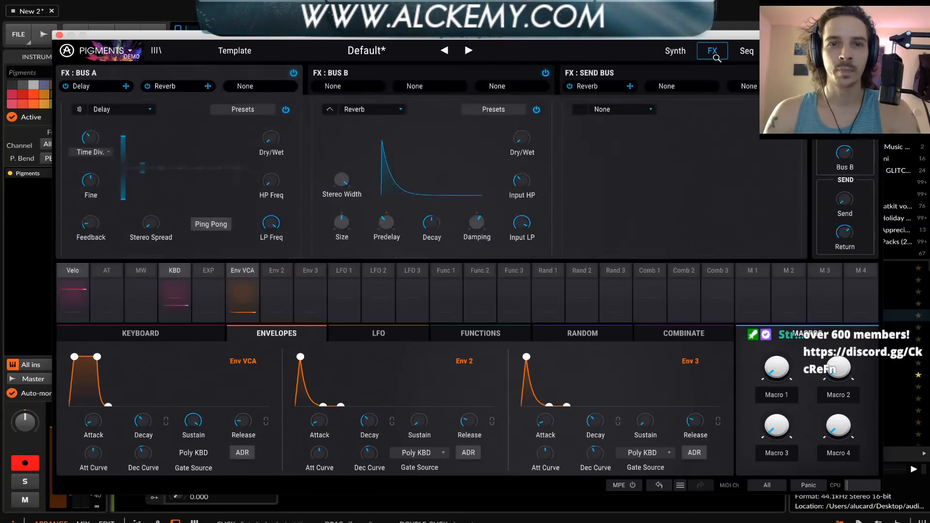
click(687, 55)
Lower Filter 1's cutoff and lengthen the attack of Env 2 and Env VCA
scroll(605, 85, down, 10)
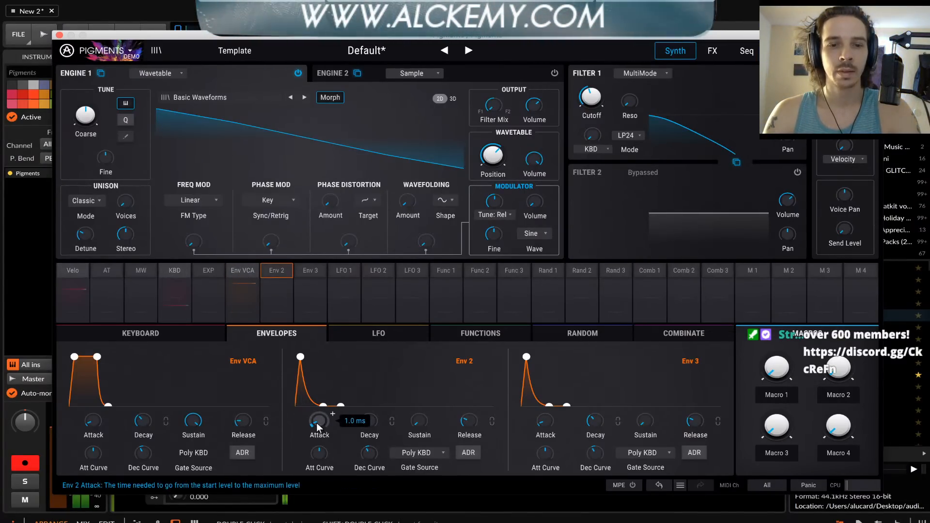
drag(318, 421, 332, 414)
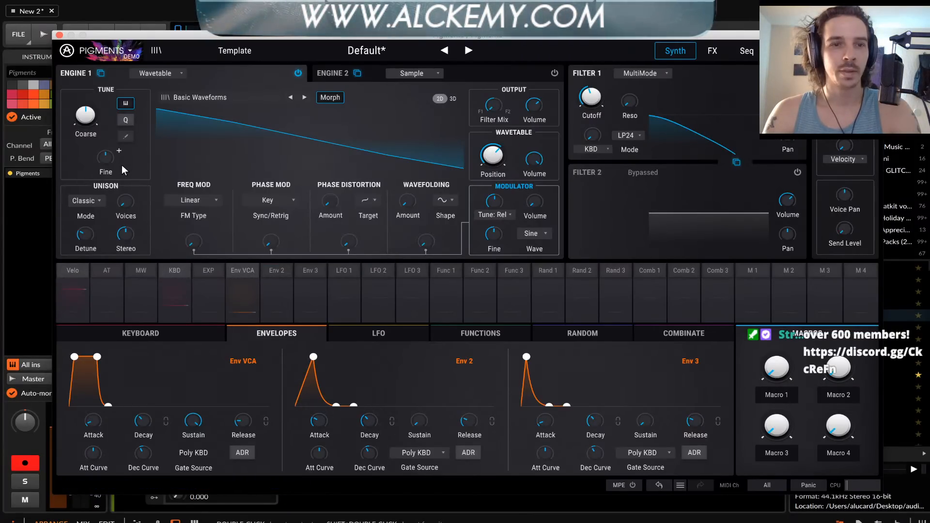
drag(91, 422, 91, 407)
mouse_move(93, 424)
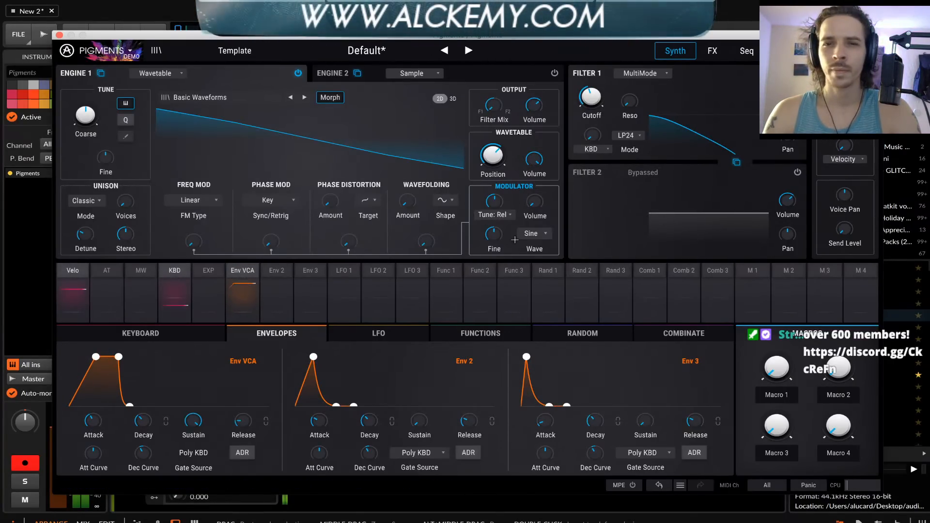
Raise Engine 1's linear FM amount and try its wavefolding modulation and unison voices
drag(193, 241, 209, 234)
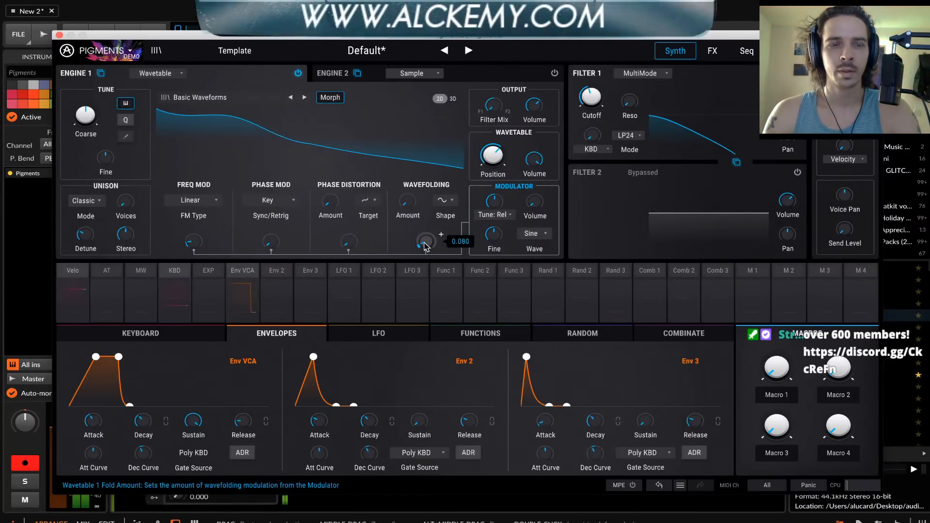
drag(126, 203, 126, 200)
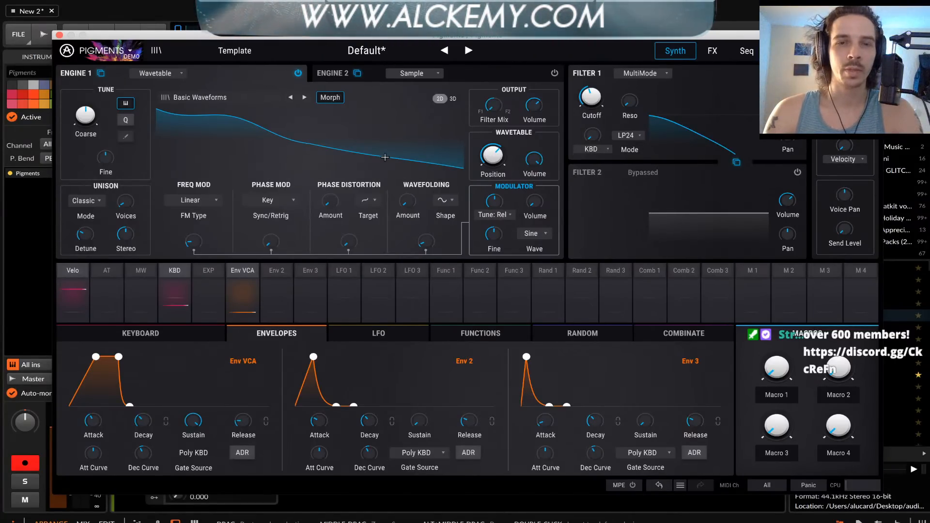
Replace the Delay in Bus A's first effect slot with Distortion, switching the Reverb off and back on
click(712, 51)
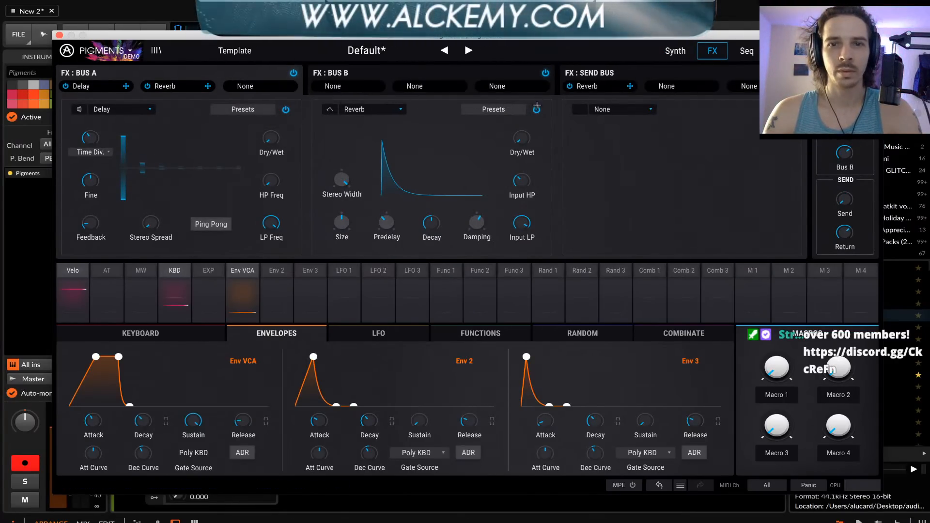
click(147, 86)
click(119, 108)
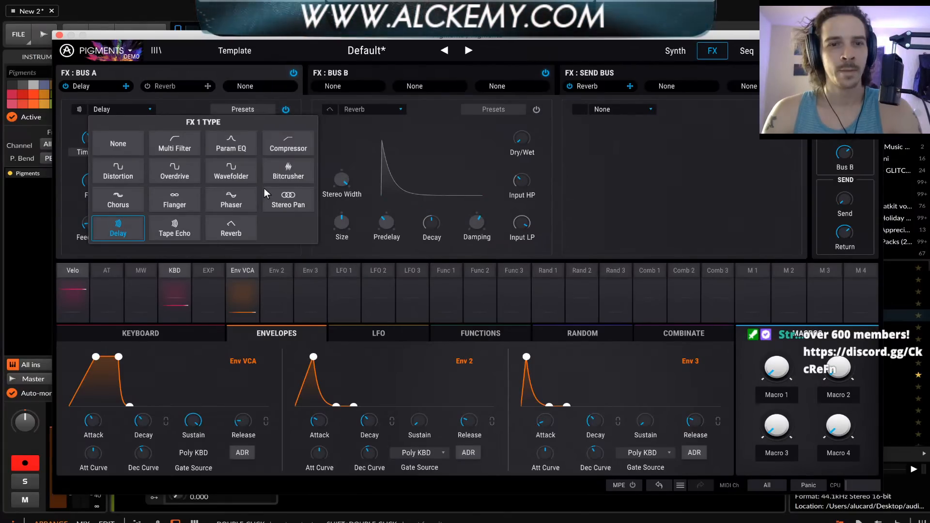
click(129, 171)
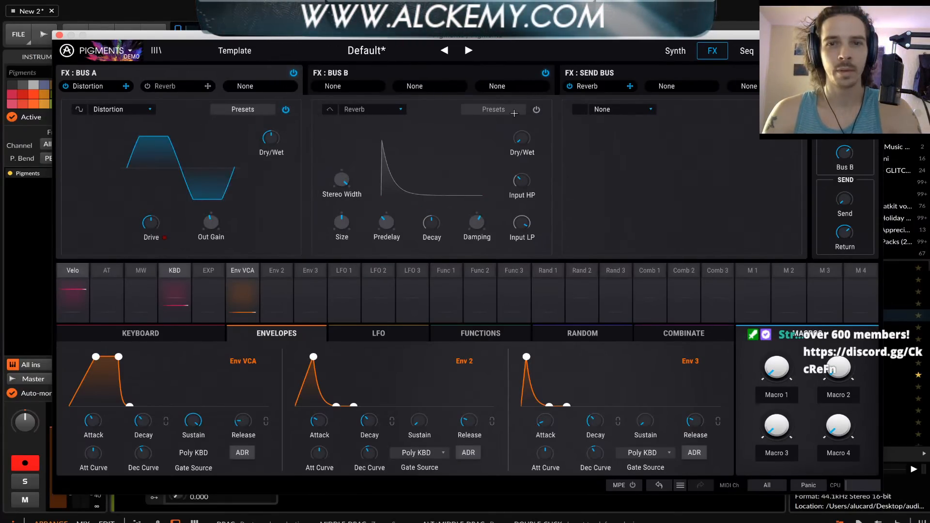
click(536, 110)
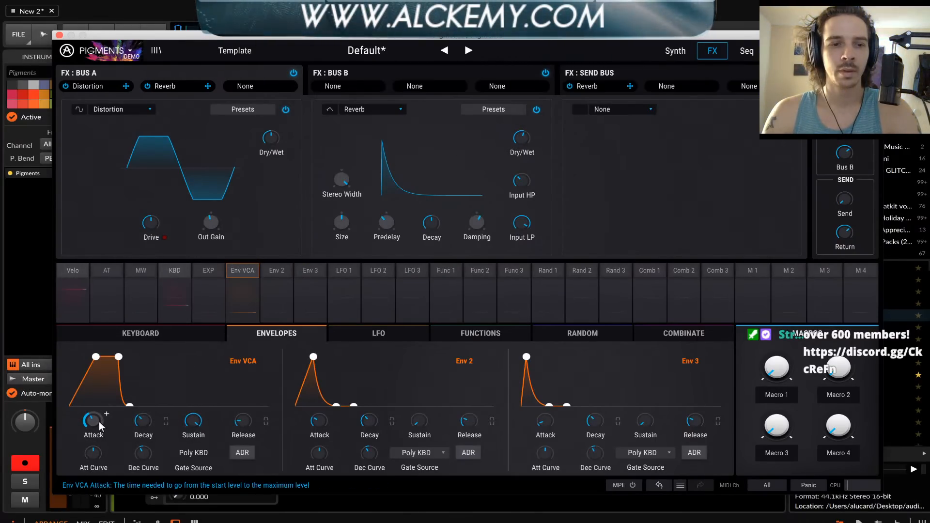
Modulate the Reverb's Dry/Wet with Env VCA at 1.00 and turn its base Dry/Wet level down
click(533, 131)
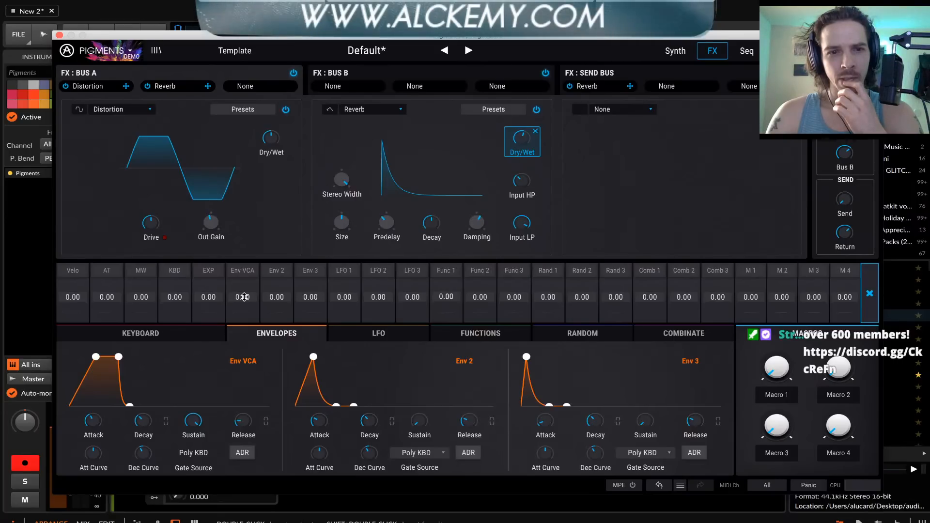
drag(243, 297, 243, 291)
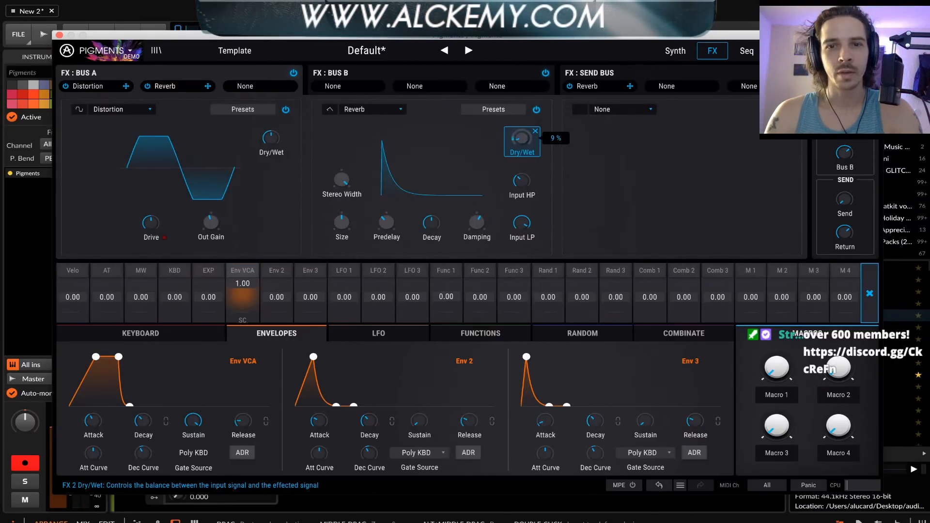
drag(526, 142, 526, 222)
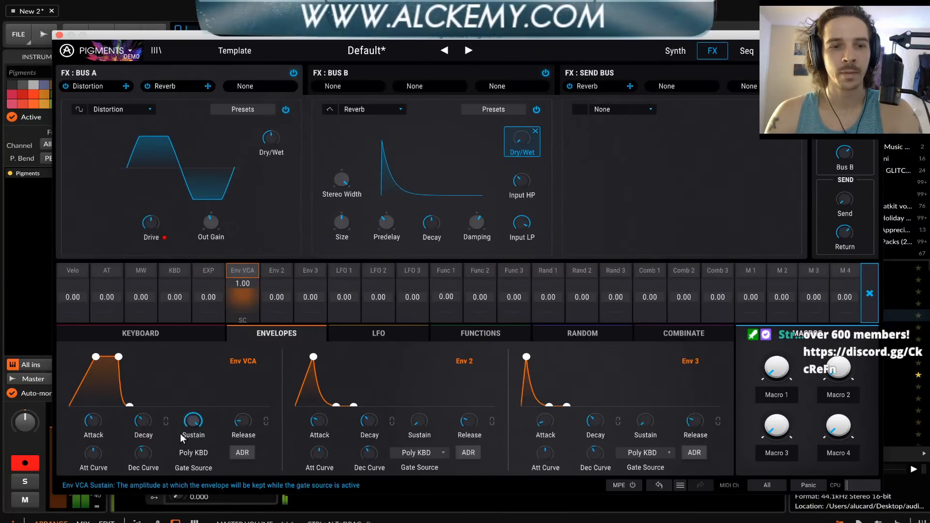
Lengthen Env VCA's decay and raise the Reverb's Dry/Wet to about 42 %
mouse_move(146, 423)
drag(142, 421, 144, 426)
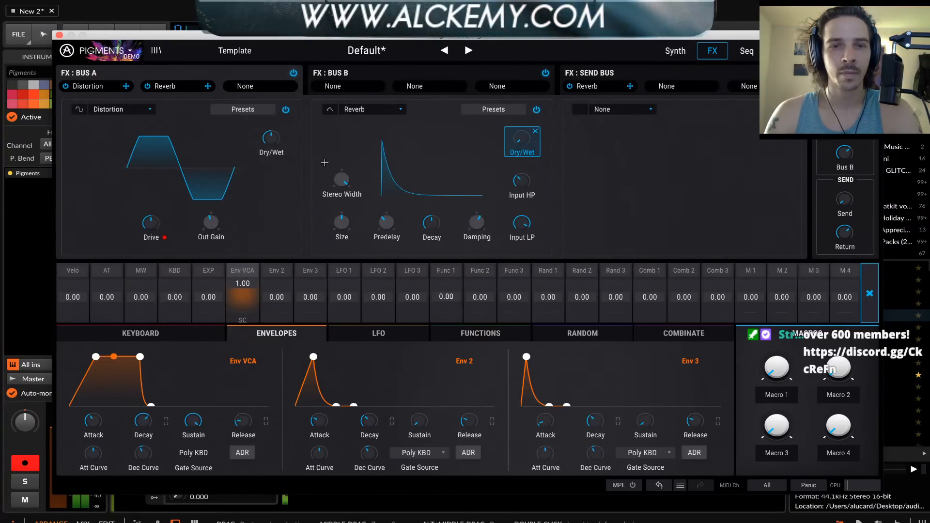
drag(523, 140, 526, 157)
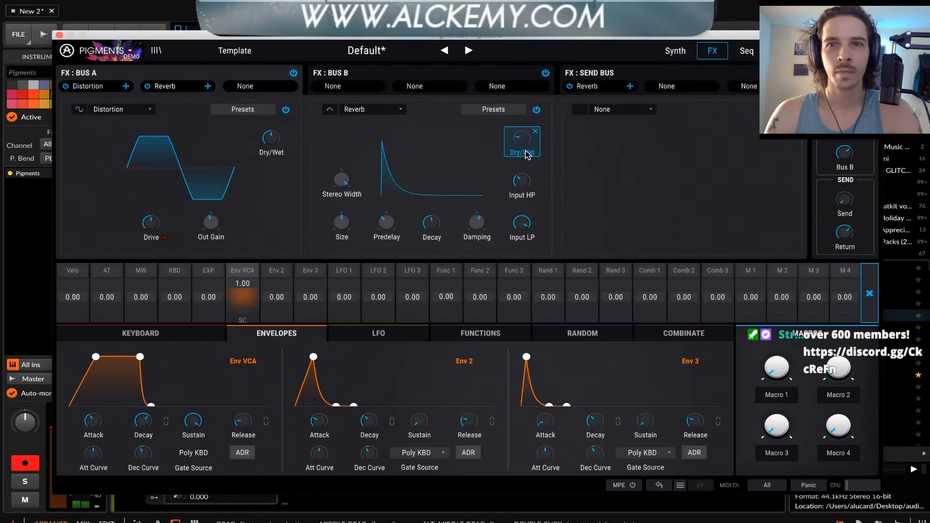
click(527, 154)
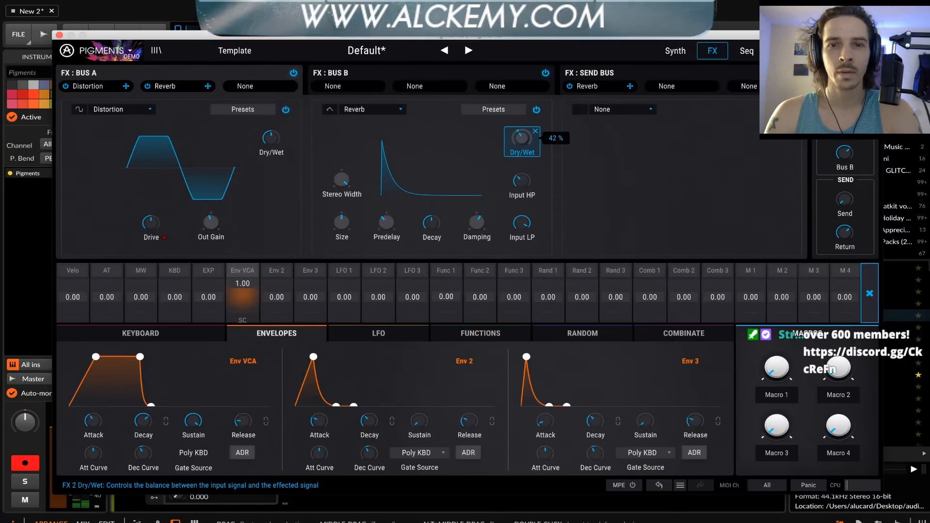
drag(522, 141, 524, 145)
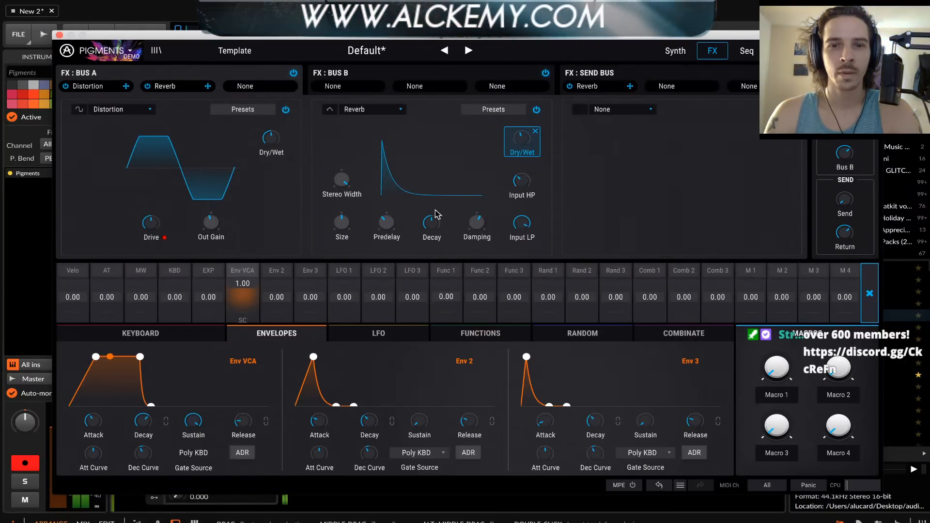
Add a Distortion in Bus A's third effect slot and leave the Dry/Wet modulation editing
click(644, 111)
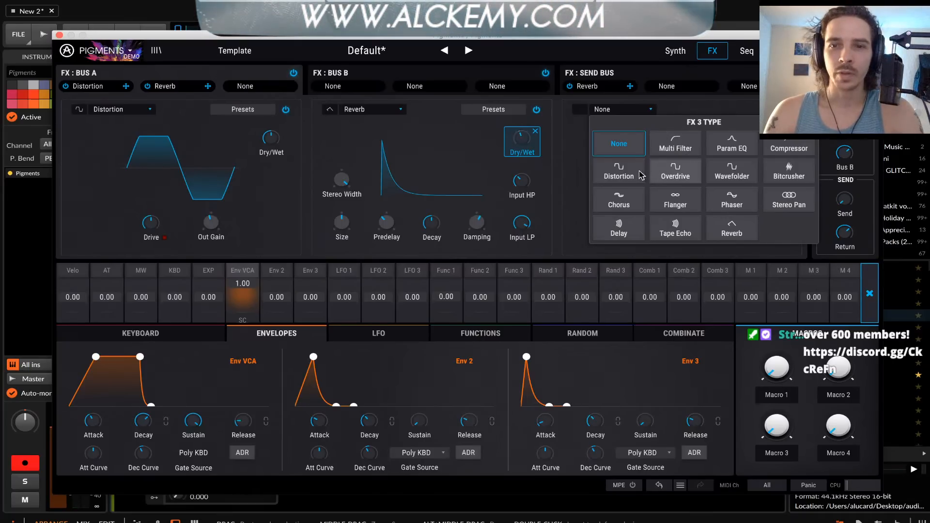
click(619, 172)
click(451, 161)
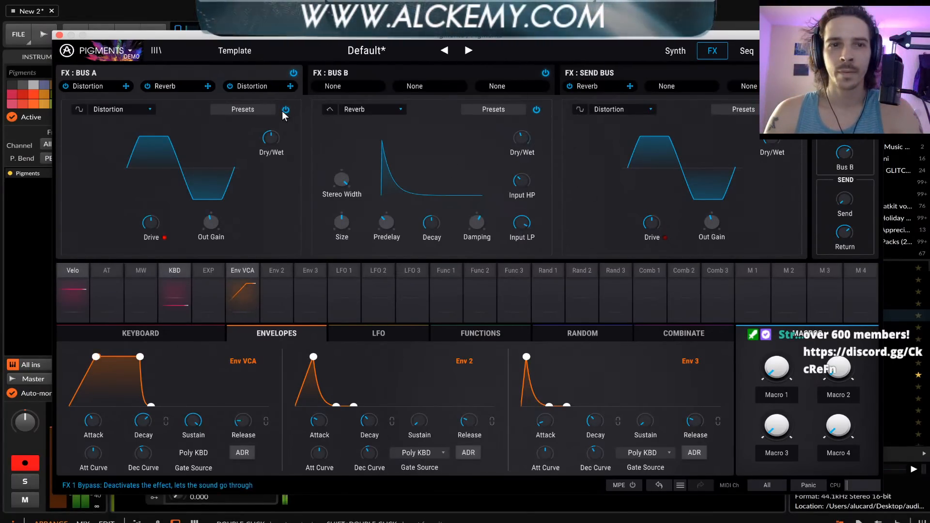
Return to the synth page and raise Filter 1's resonance to about 0.312
click(675, 53)
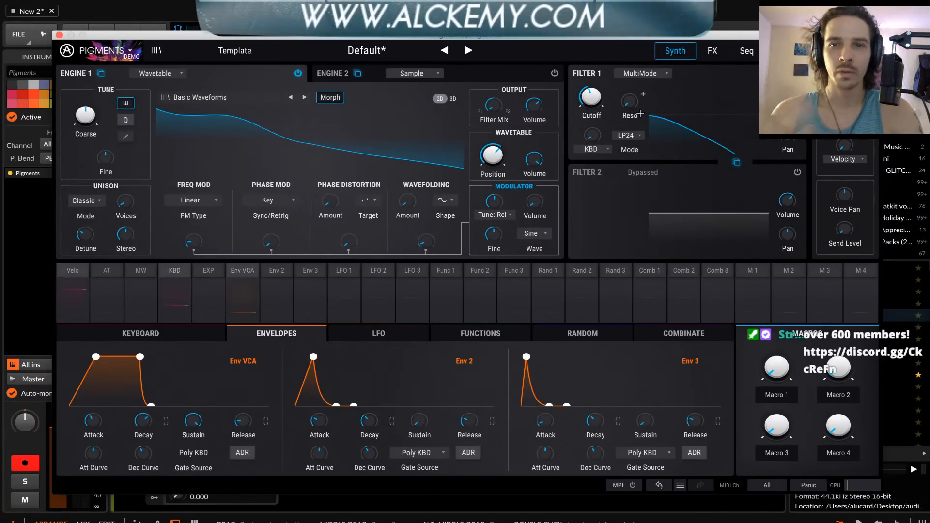
drag(629, 103, 629, 89)
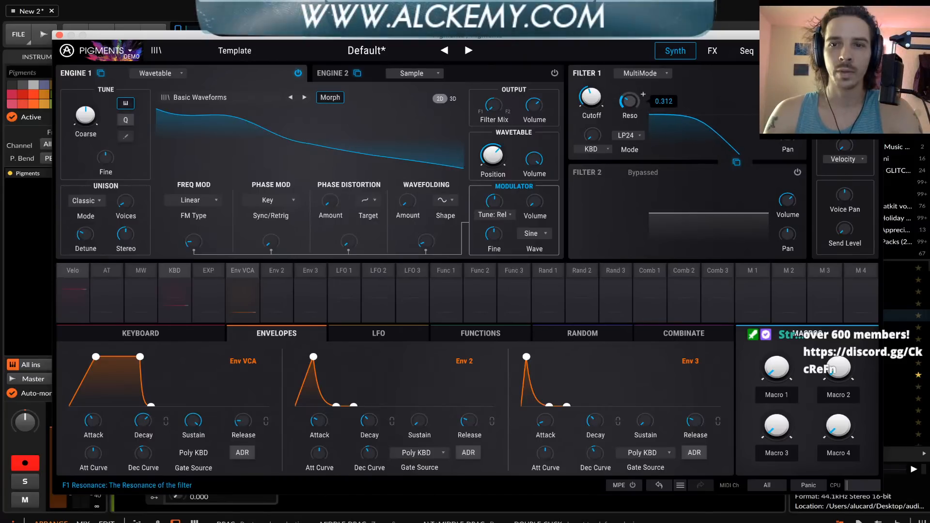
mouse_move(594, 99)
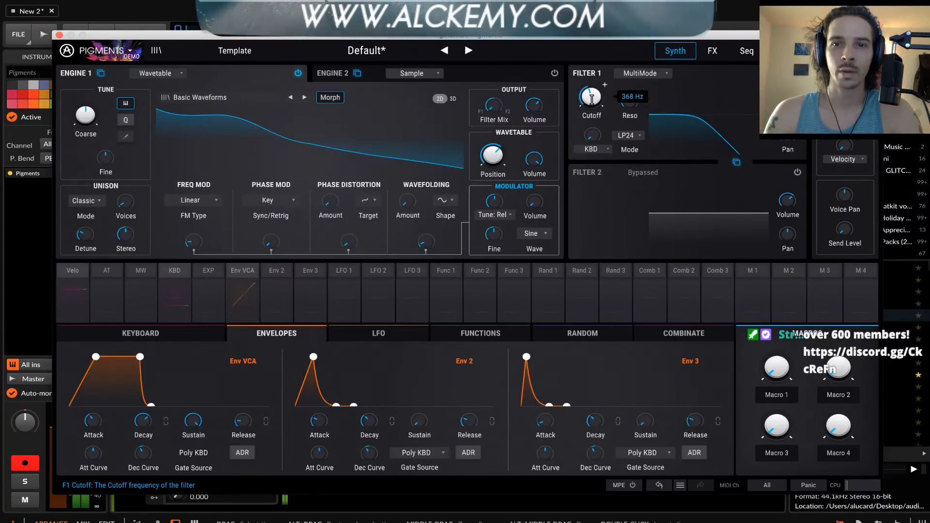
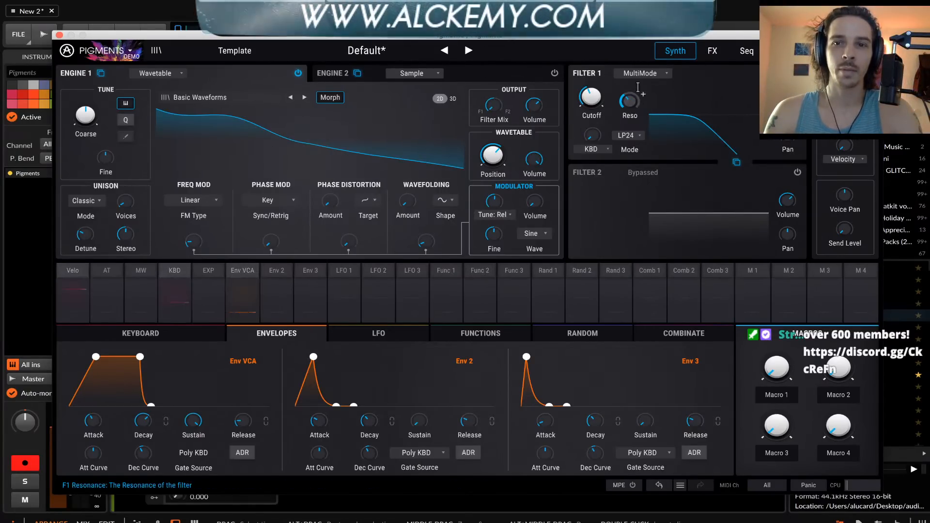
Move both Distortion effects and the Reverb from FX Bus A to the matching slots of FX Bus B
click(711, 51)
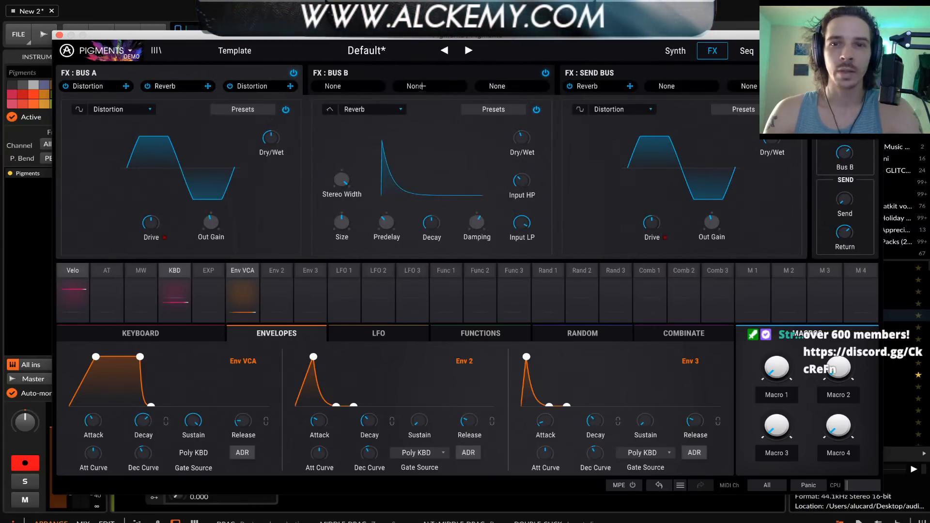
drag(268, 92, 502, 87)
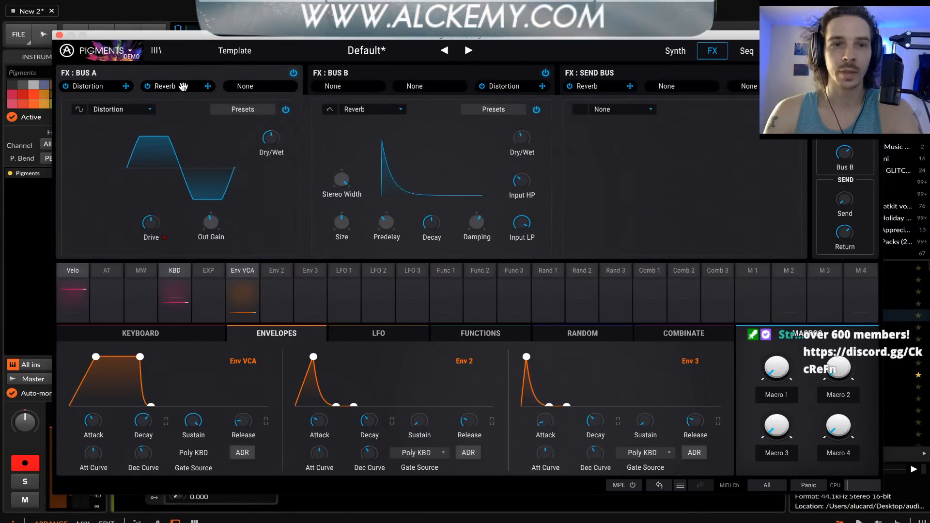
drag(165, 85, 422, 86)
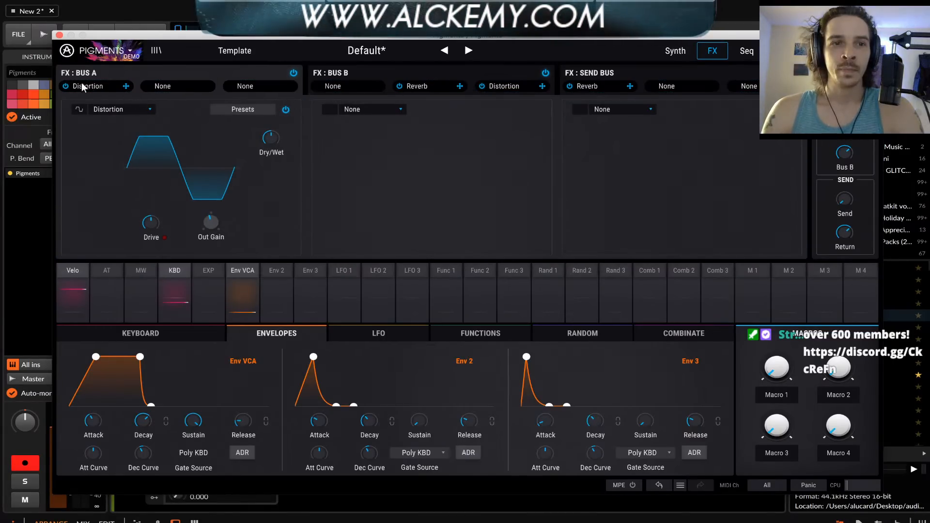
drag(83, 88, 330, 87)
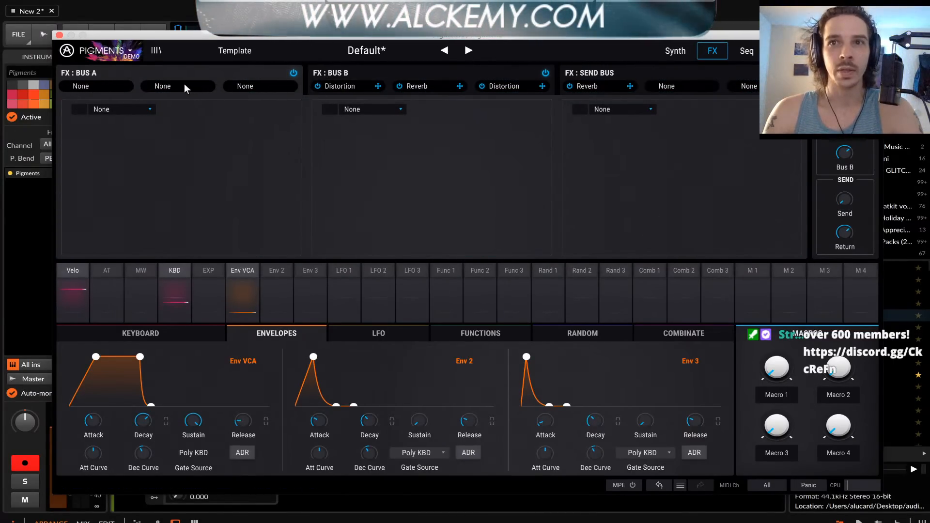
Add a Param EQ to Bus A's first slot, boosting Peak 1 at low frequencies and lowering the low shelf and Peak 2 beside it
click(147, 108)
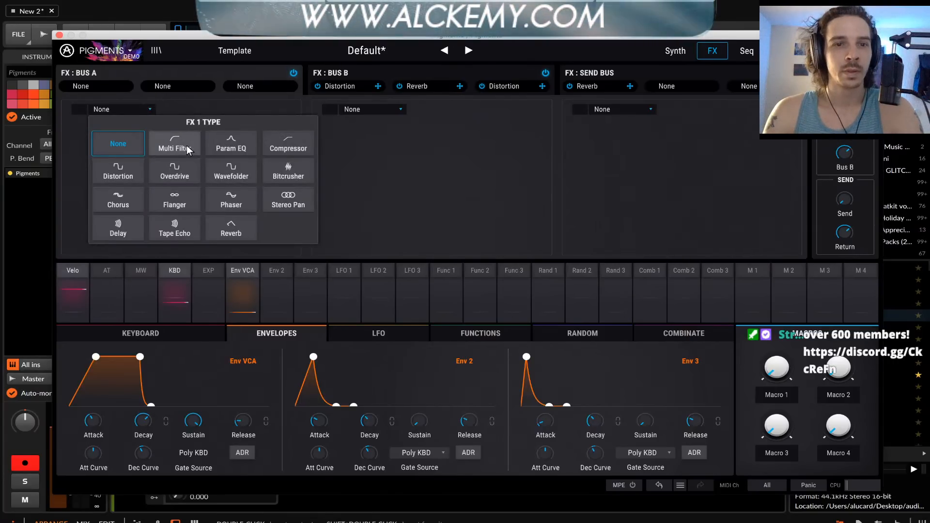
click(222, 149)
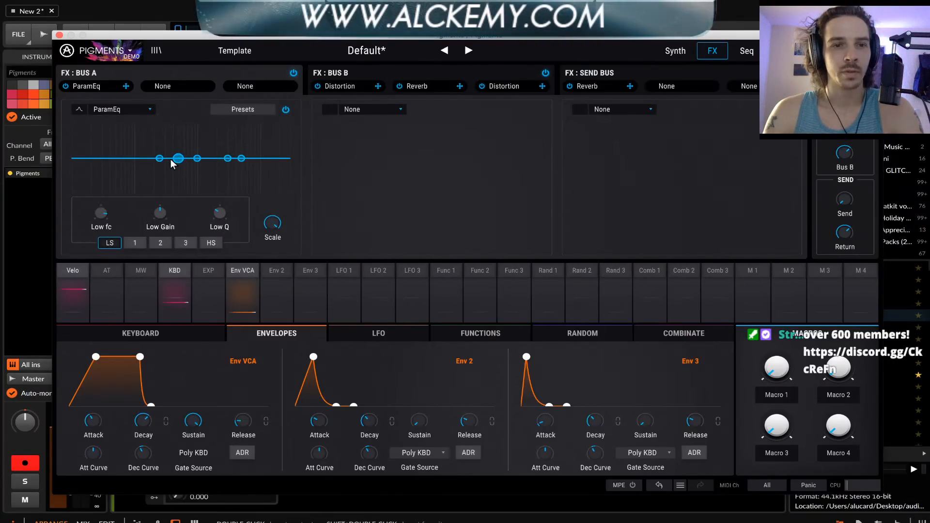
drag(177, 160, 106, 129)
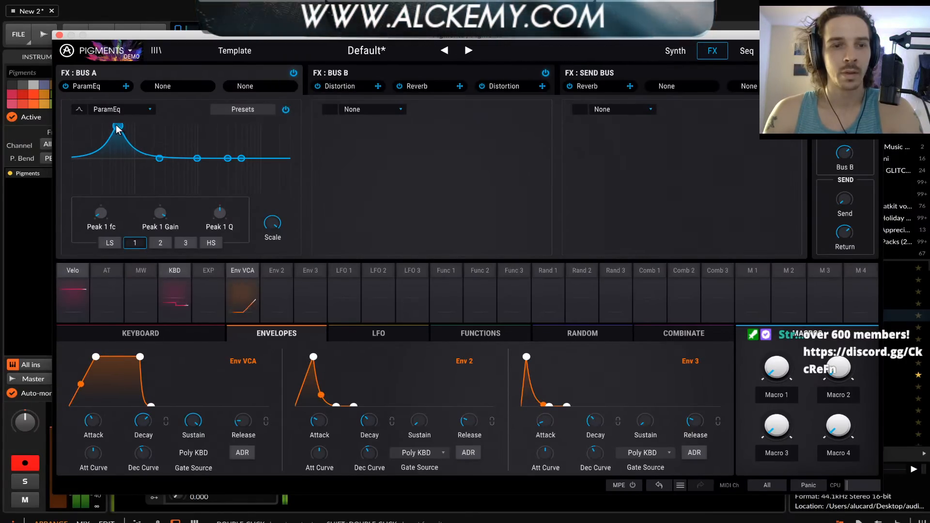
drag(116, 127, 128, 121)
click(159, 158)
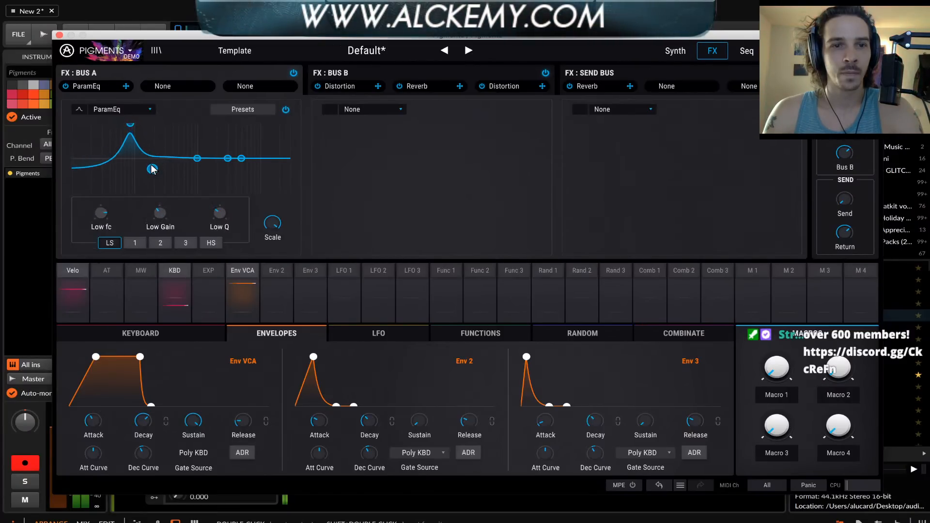
click(196, 158)
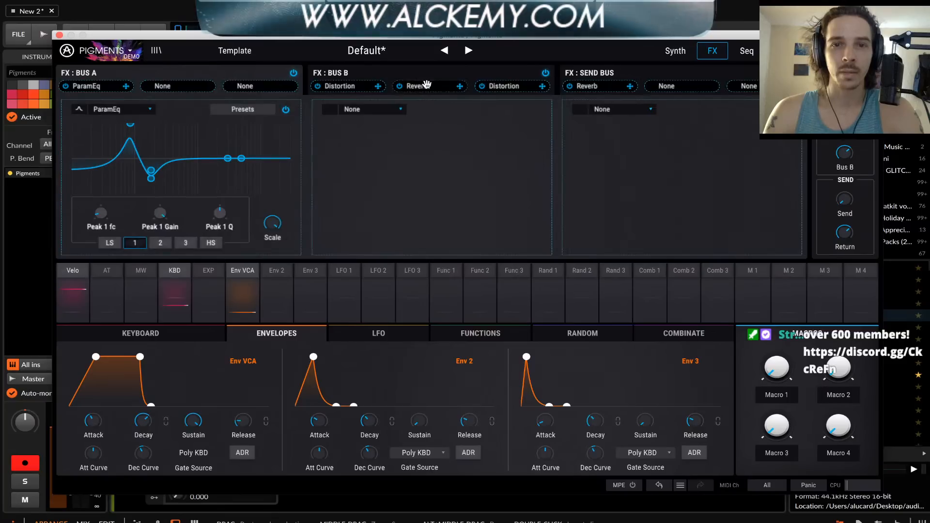
Check the Bus B effects and return to Bus A's Param EQ to boost Peak 3 just above the Peak 2 dip
click(381, 71)
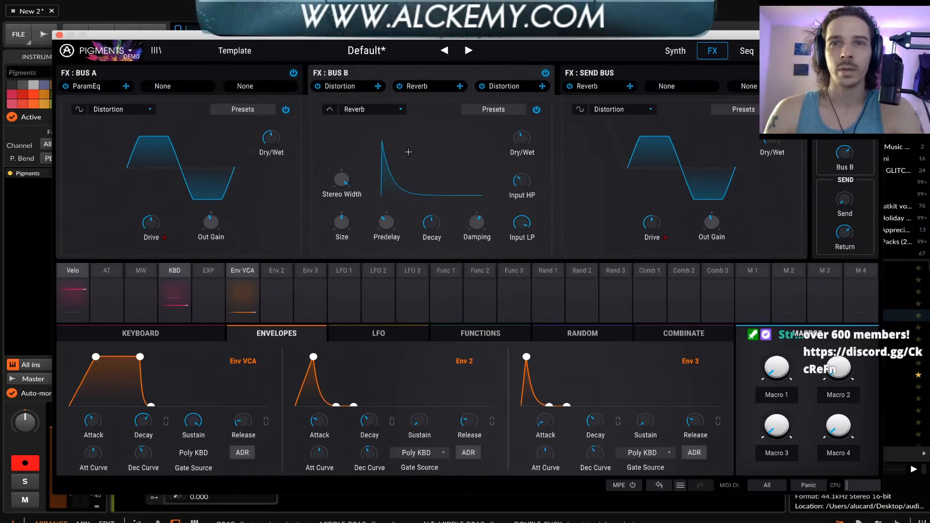
click(190, 73)
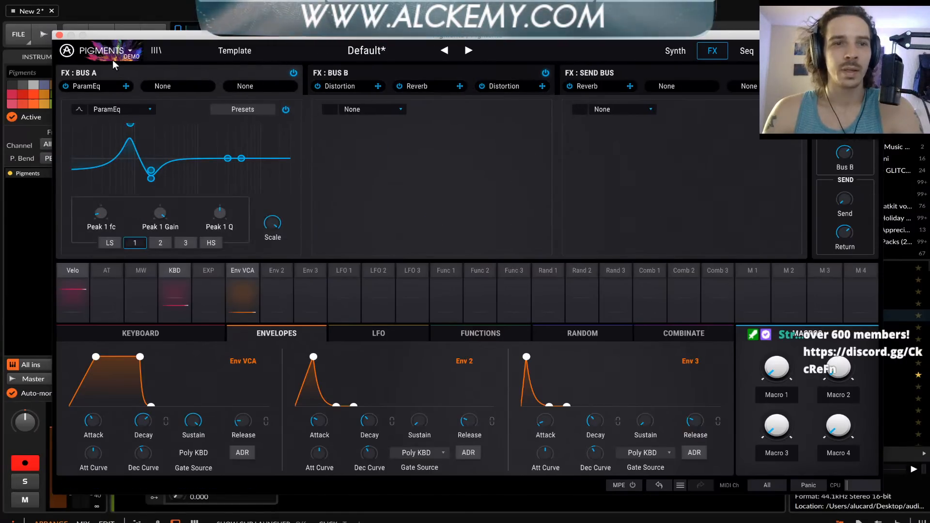
drag(100, 36, 87, 22)
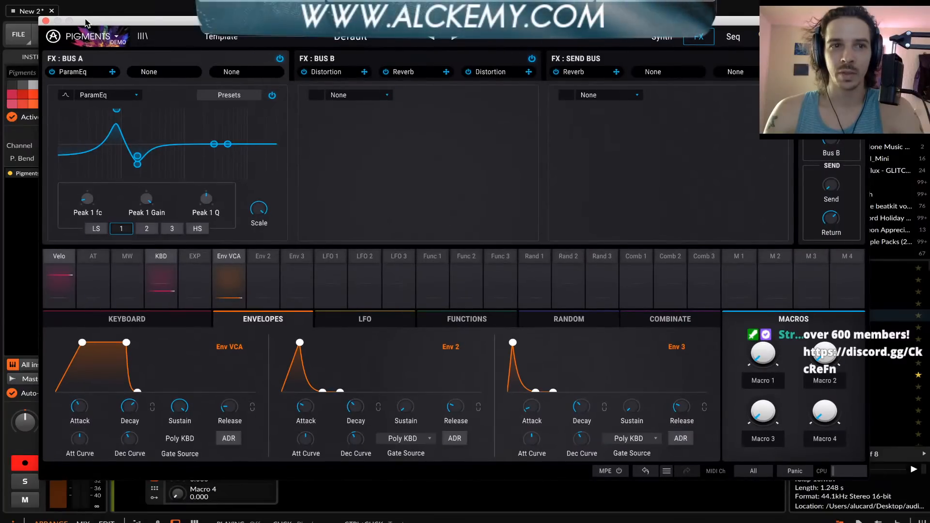
drag(87, 21, 133, 26)
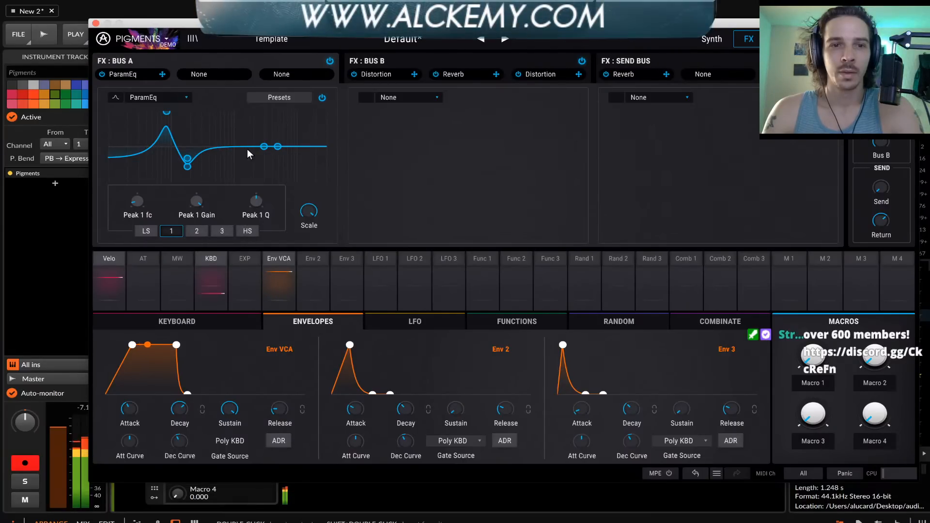
drag(264, 146, 194, 115)
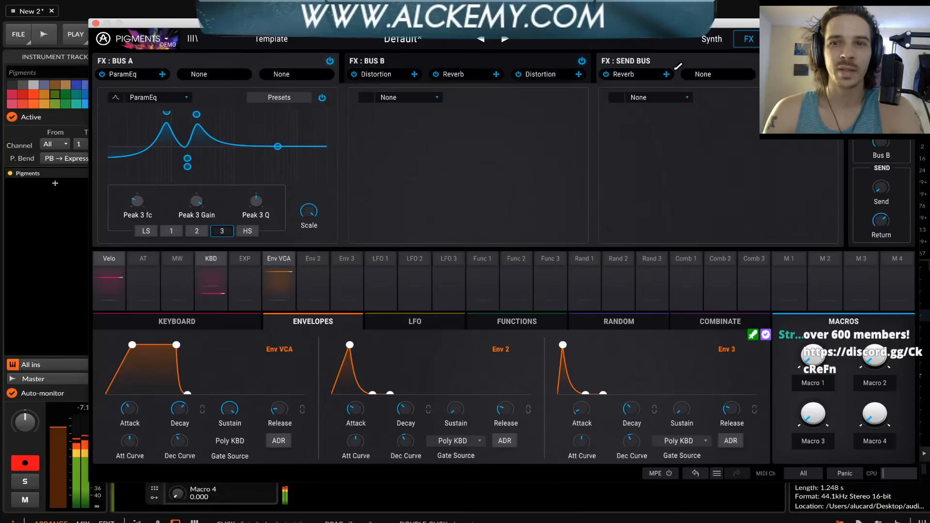
Adjust the resonance of Filter 1 to add a small peak at its cutoff
click(710, 40)
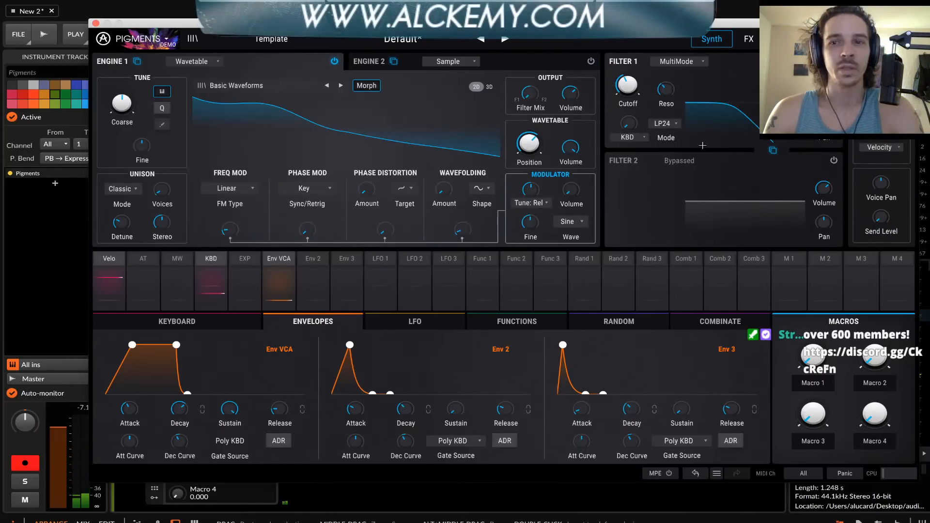
drag(666, 89, 630, 94)
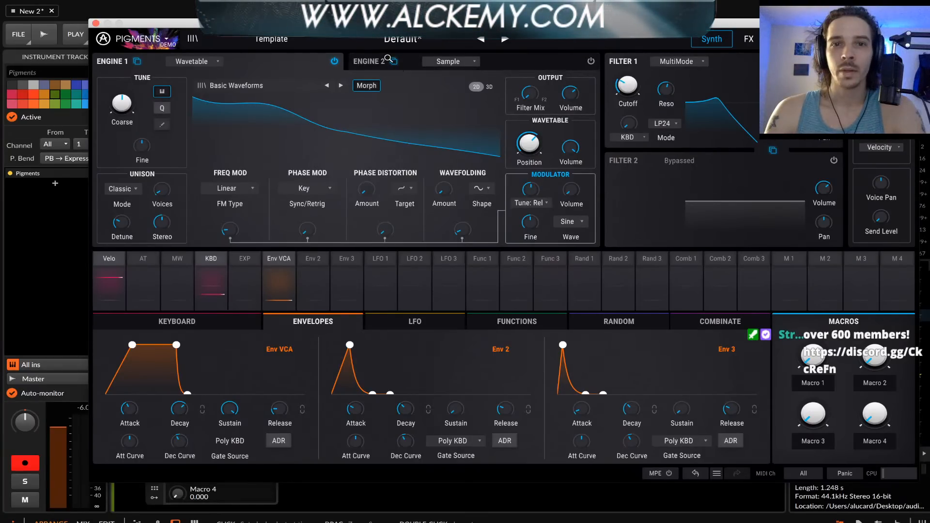
Examine the Bus B effects chain, reopen the plug-in window, and show the Bus A Param EQ again
click(747, 40)
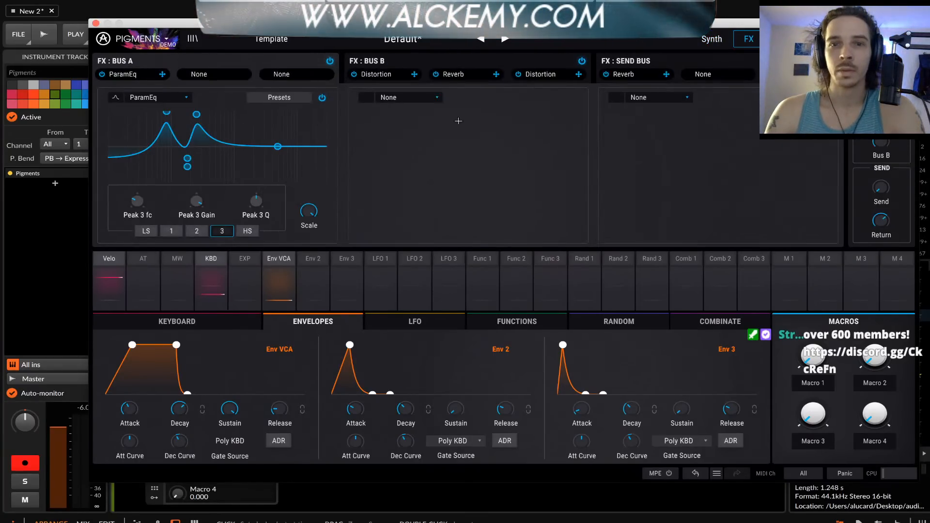
click(415, 65)
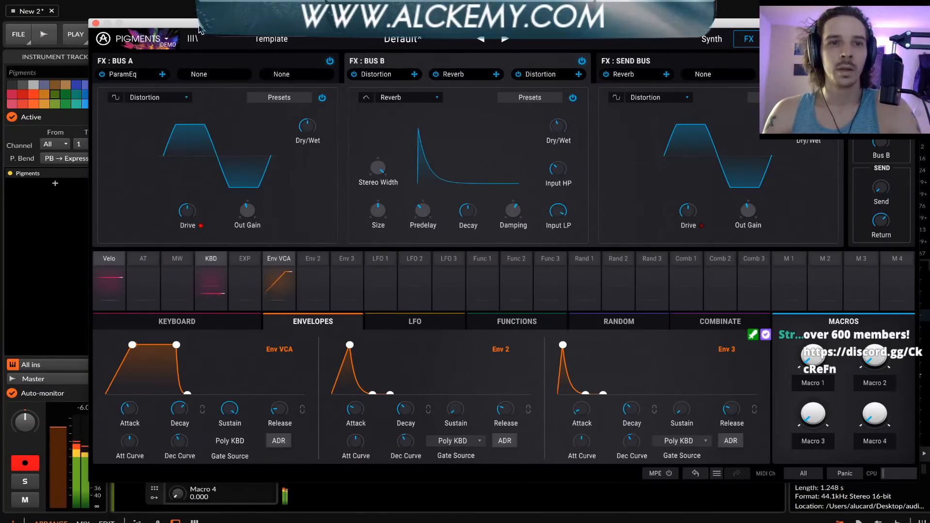
click(96, 23)
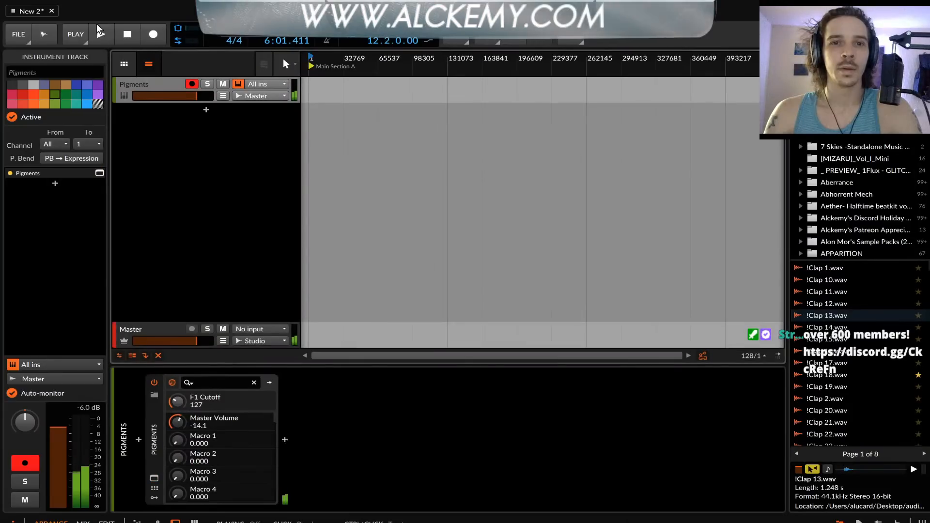
click(154, 478)
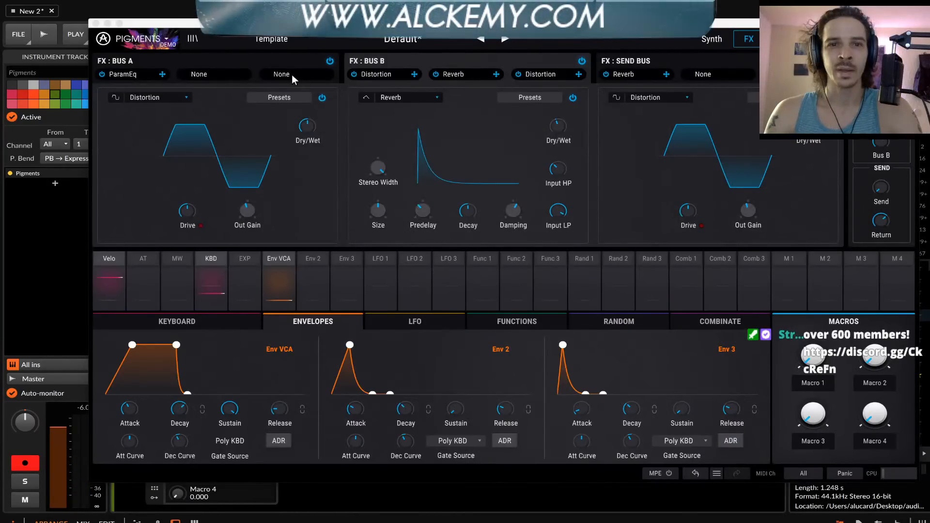
click(251, 63)
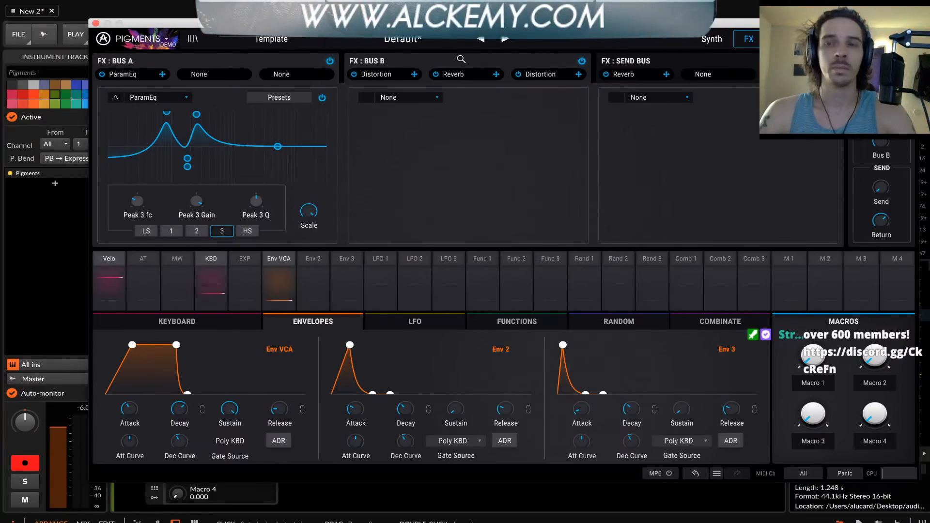
Close and reopen the Pigments window and examine its synth engine and filter settings
click(96, 23)
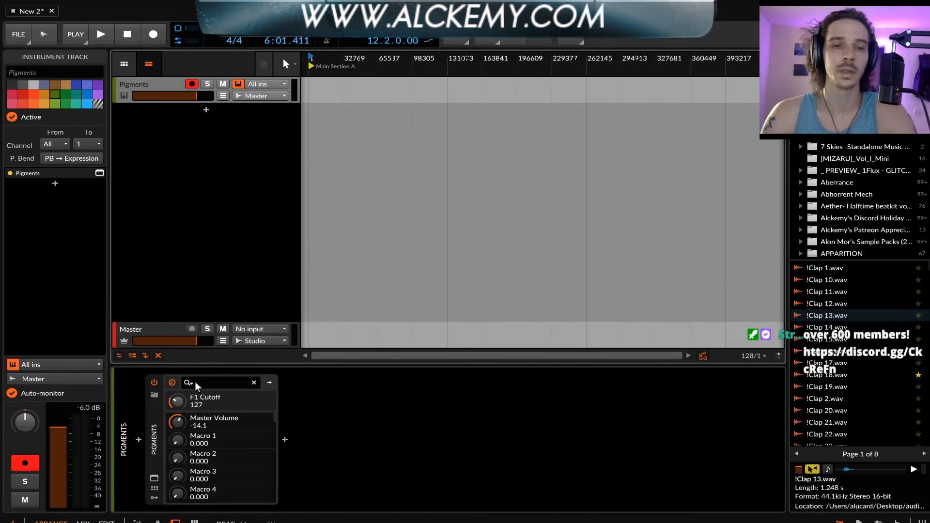
click(156, 485)
click(154, 480)
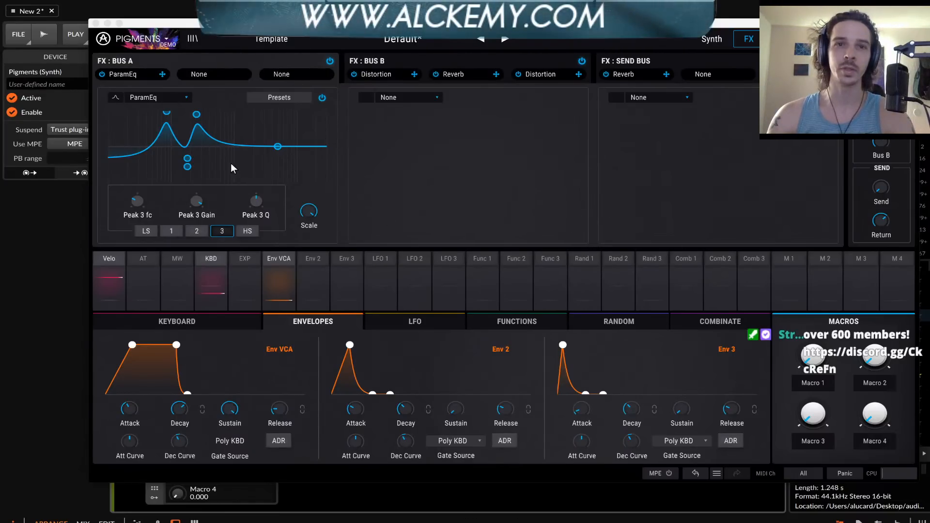
click(711, 40)
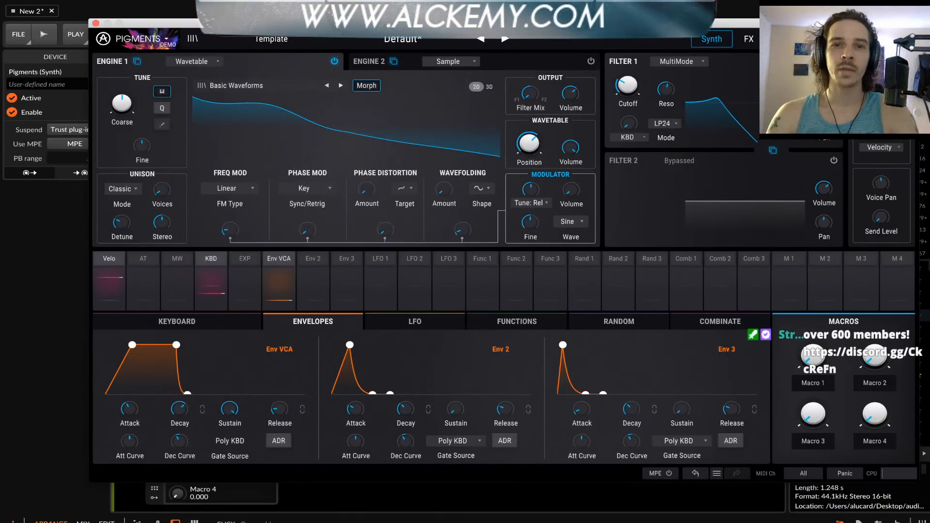
drag(456, 23, 428, 37)
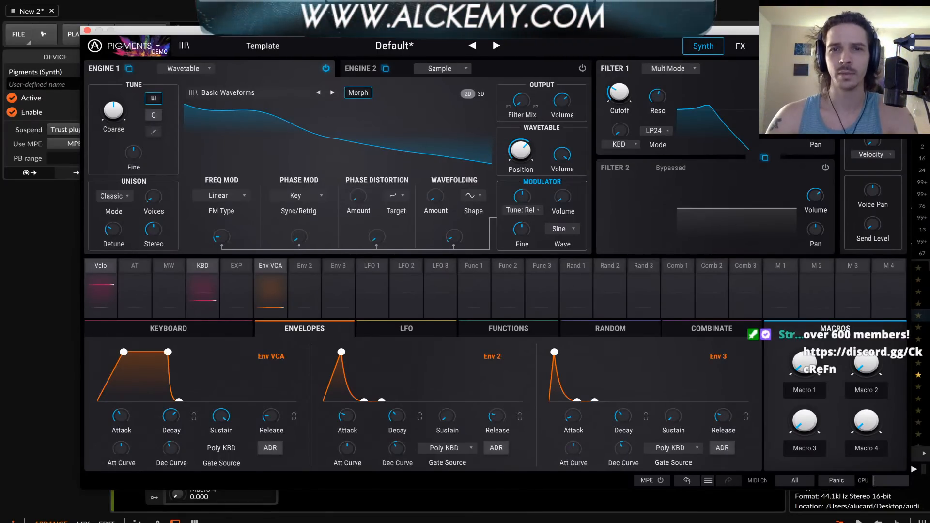
mouse_move(368, 30)
mouse_down()
mouse_move(323, 20)
mouse_move(318, 5)
mouse_move(370, 20)
mouse_move(364, 30)
mouse_up()
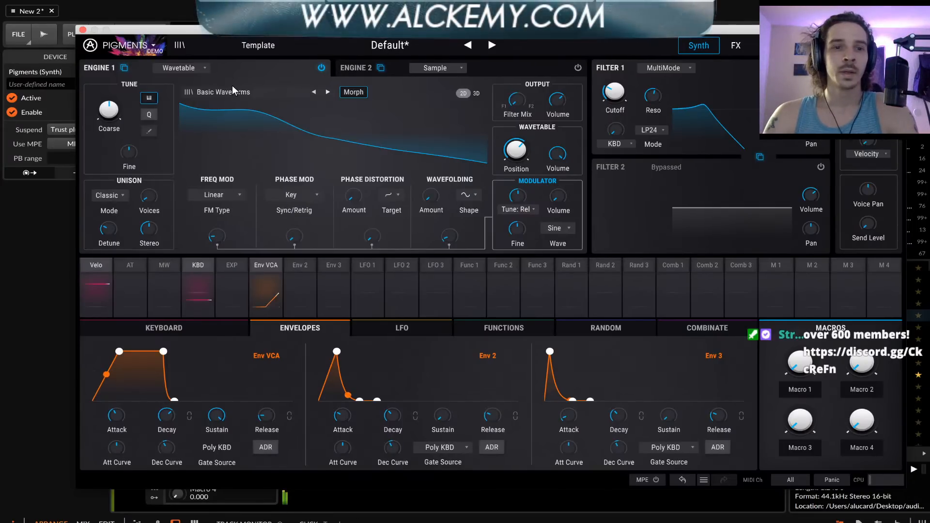
Close the Pigments window and delete the Pigments track from the arrangement
click(83, 30)
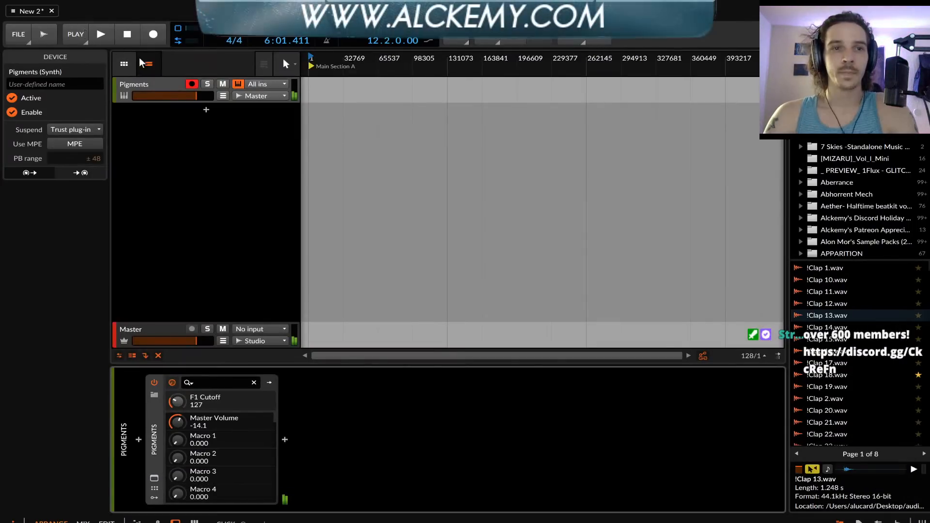
click(141, 84)
key(Delete)
Search the device browser for PIGMENT and insert the VST 3 version of Pigments on the new instrument track
click(571, 340)
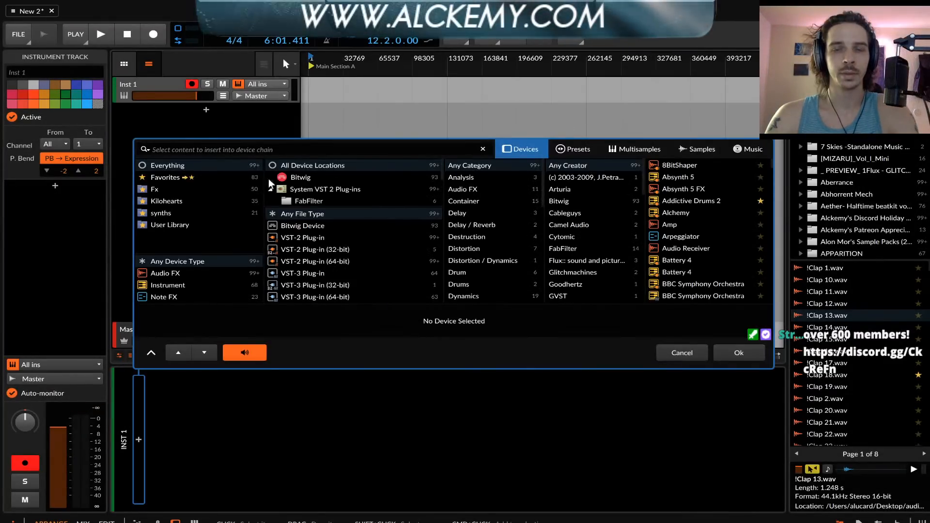
text(Pl)
text(GMENT)
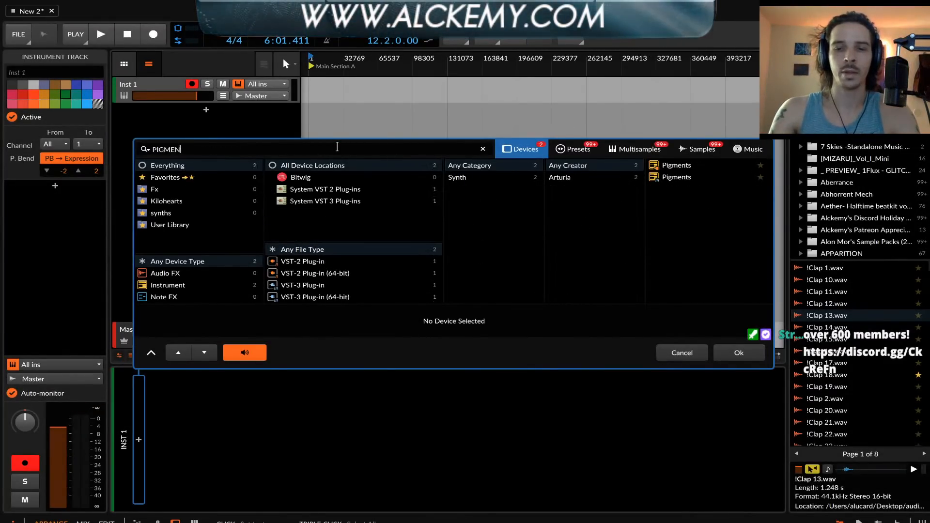
click(683, 177)
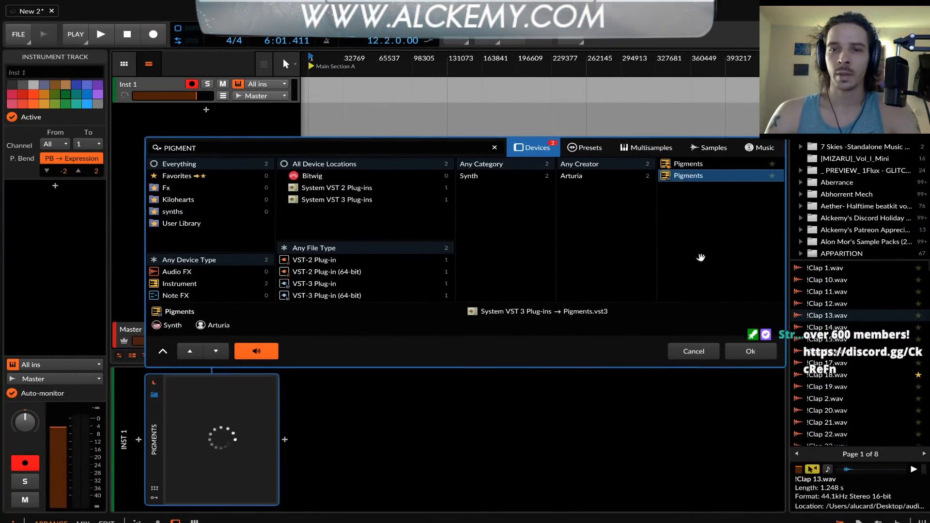
click(750, 351)
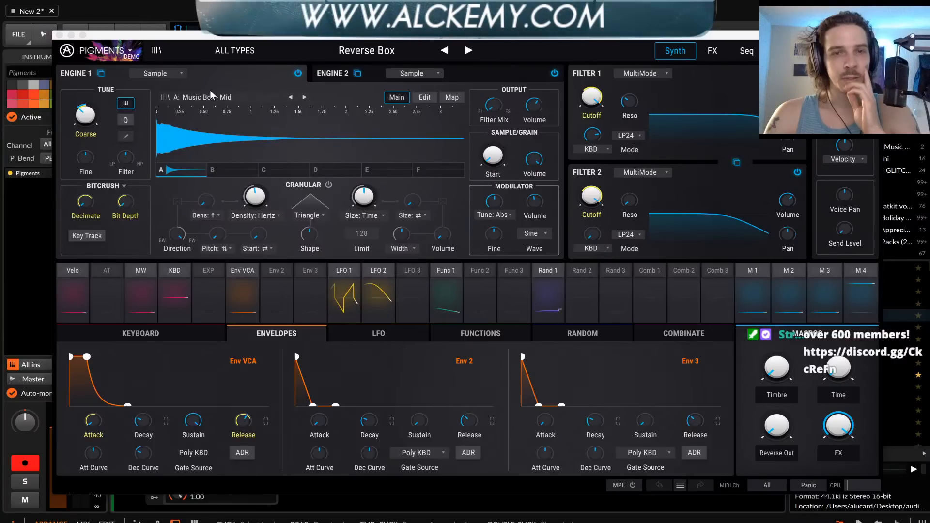
Switch Engine 1 to the Analog type
click(155, 73)
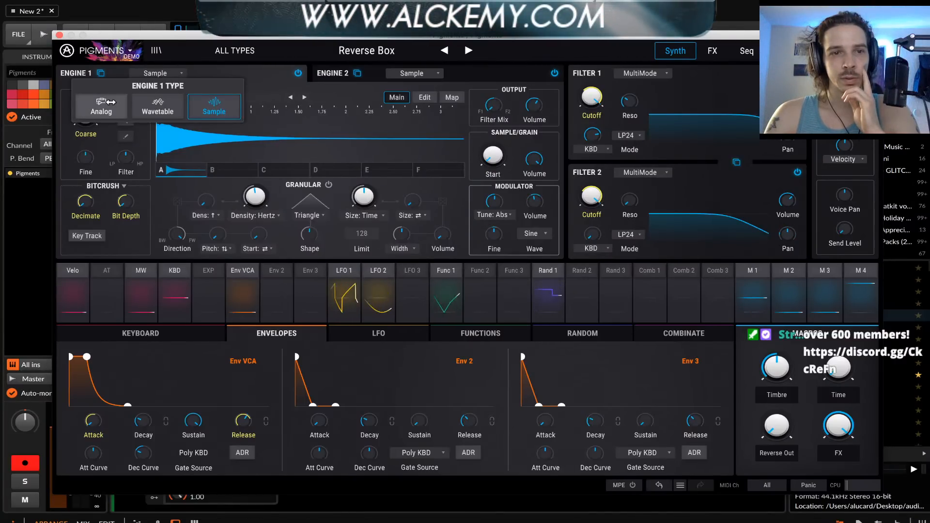
click(105, 104)
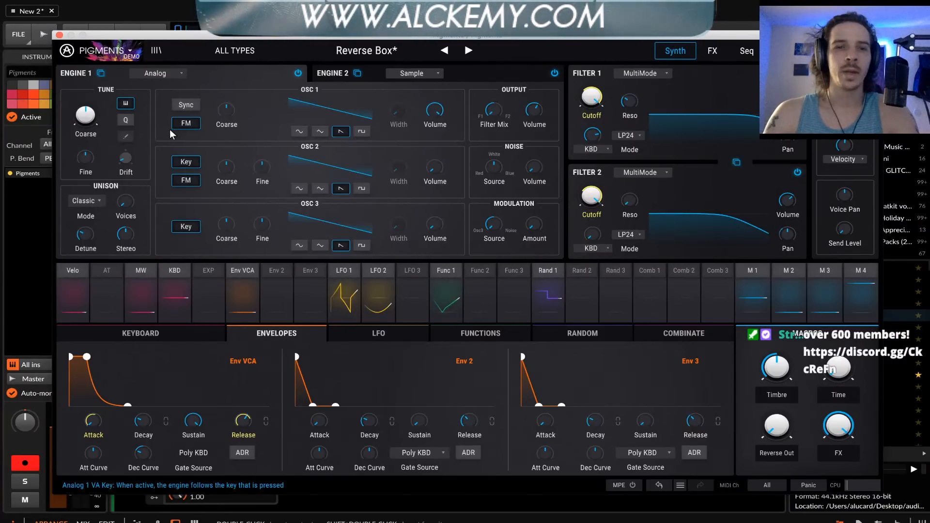
Switch Engine 1 to the Wavetable type and raise its Linear FM amount
click(155, 73)
click(157, 103)
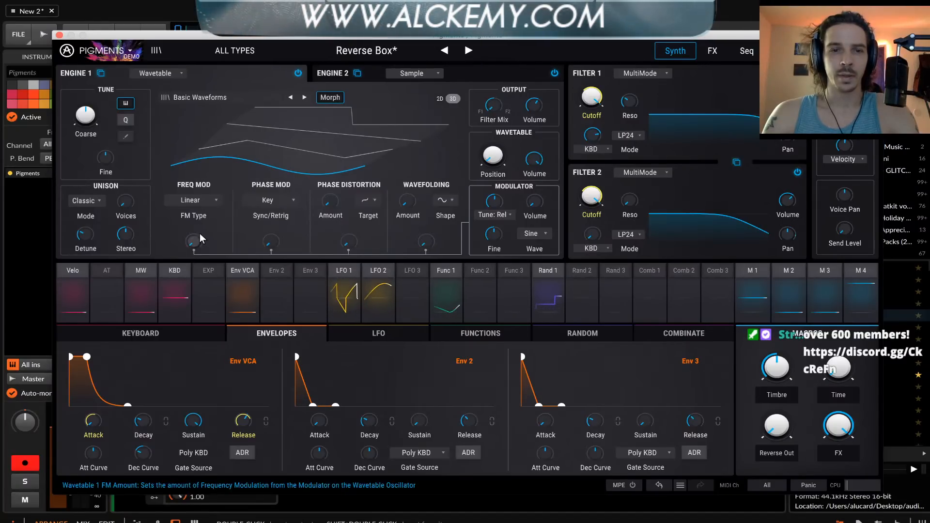
drag(200, 234, 201, 215)
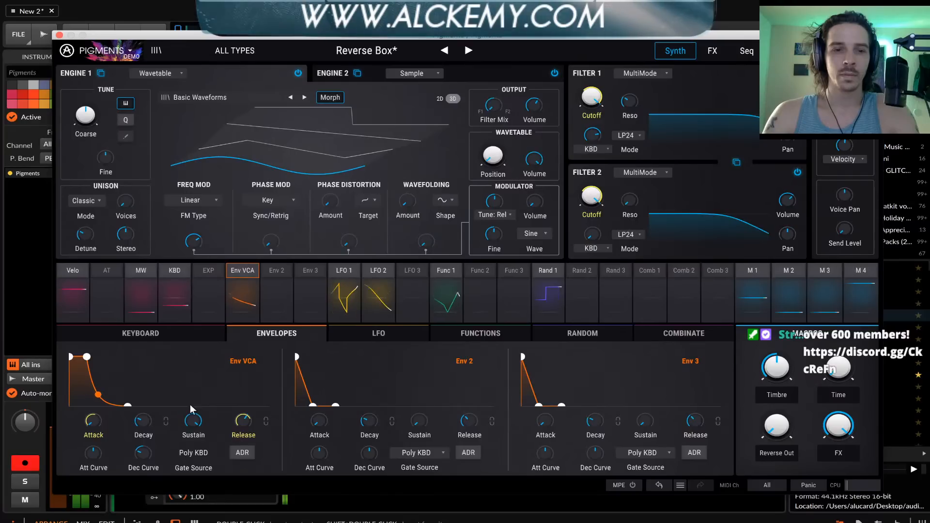
Shorten the VCA envelope's release and load the Default template preset
drag(242, 421, 243, 438)
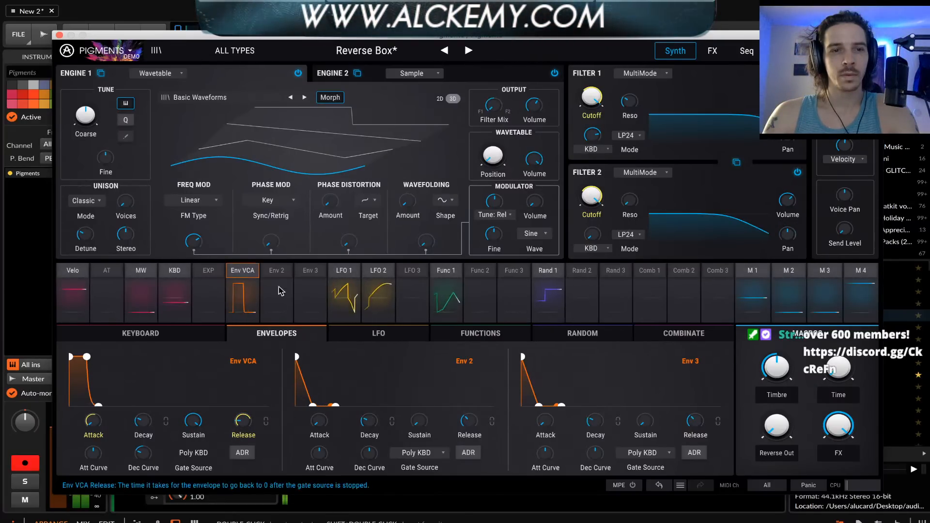
click(236, 52)
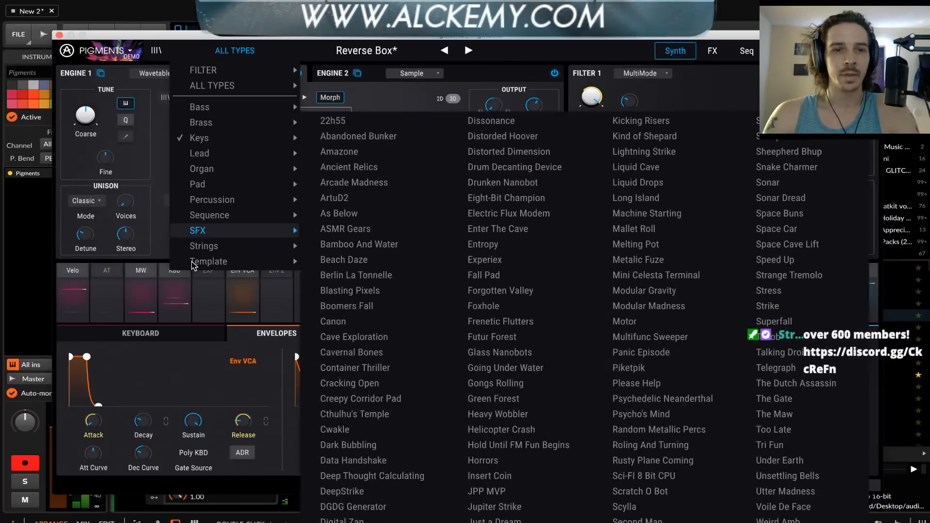
mouse_move(271, 261)
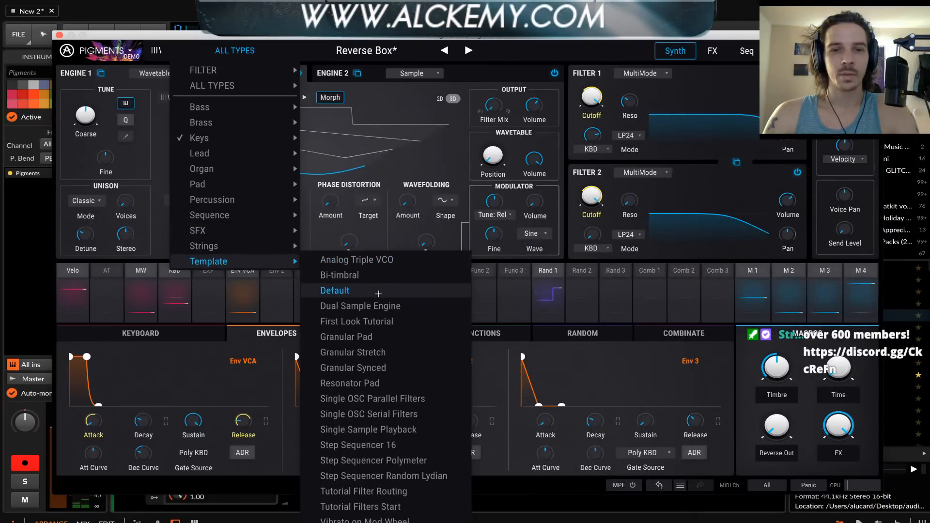
click(378, 294)
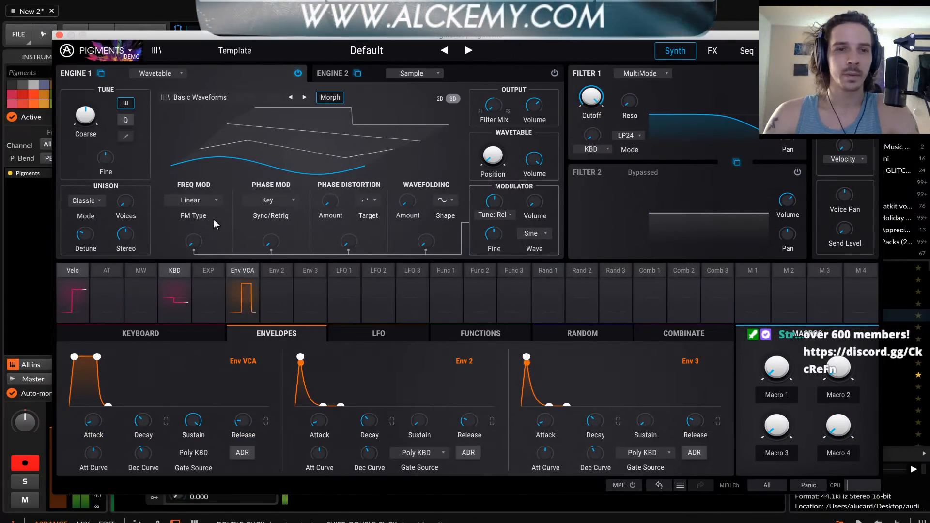
Raise Engine 1's linear FM amount
mouse_move(194, 241)
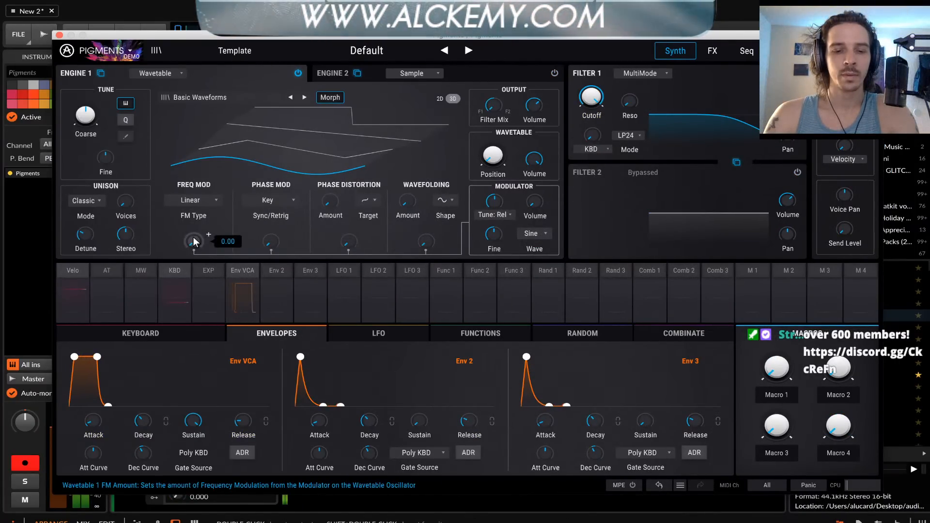
drag(194, 241, 194, 222)
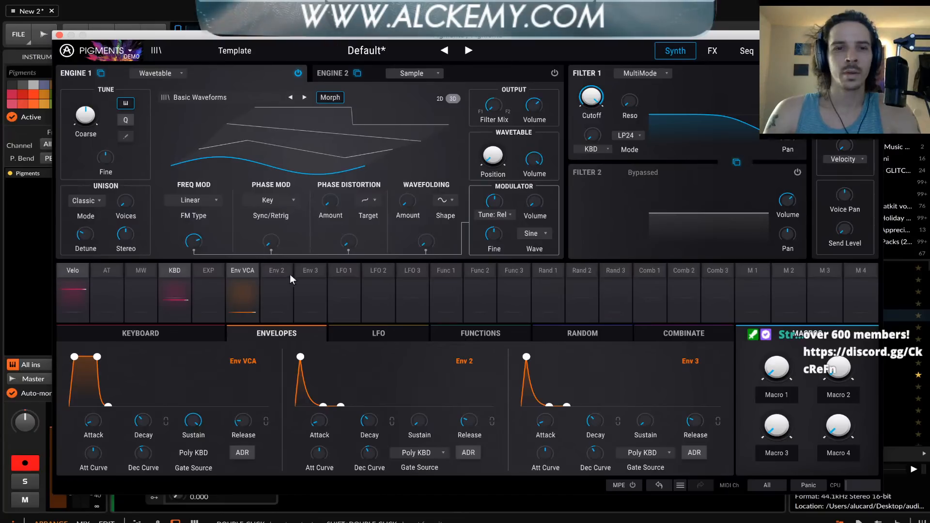
Set Engine 1's phase modulation sync source to Mod Osc and its phase modulation amount to 0.260
click(265, 200)
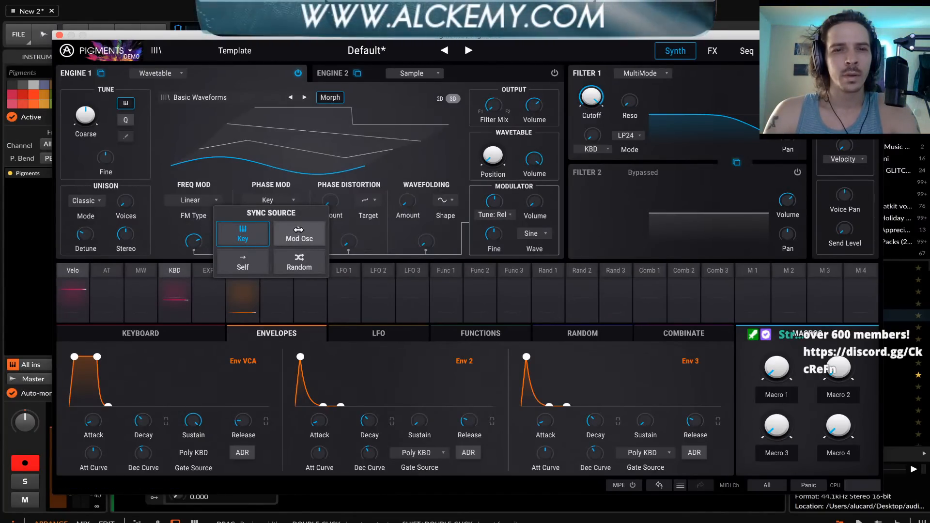
click(298, 232)
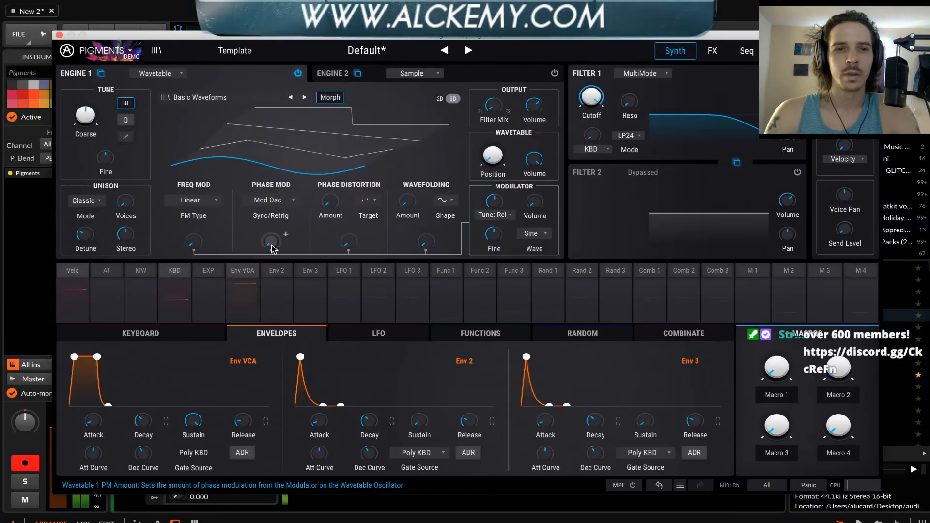
drag(268, 242, 268, 228)
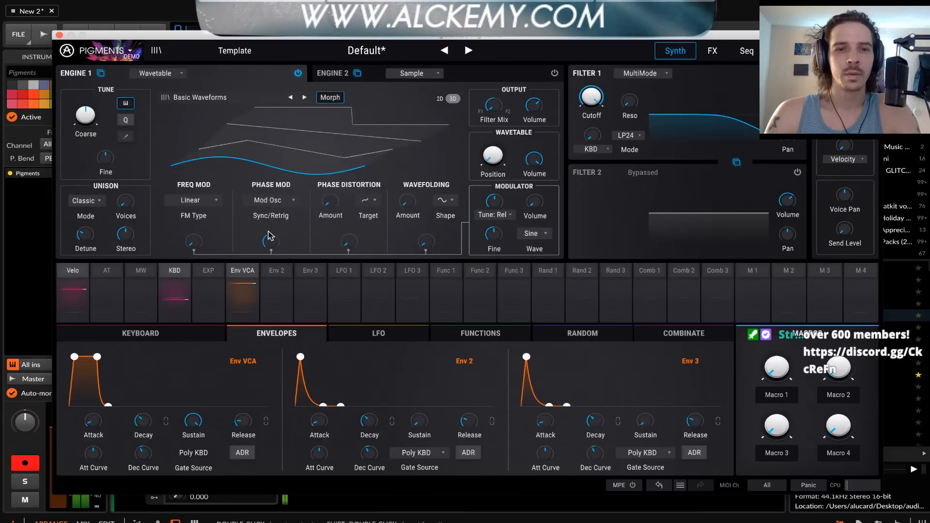
drag(269, 240, 270, 254)
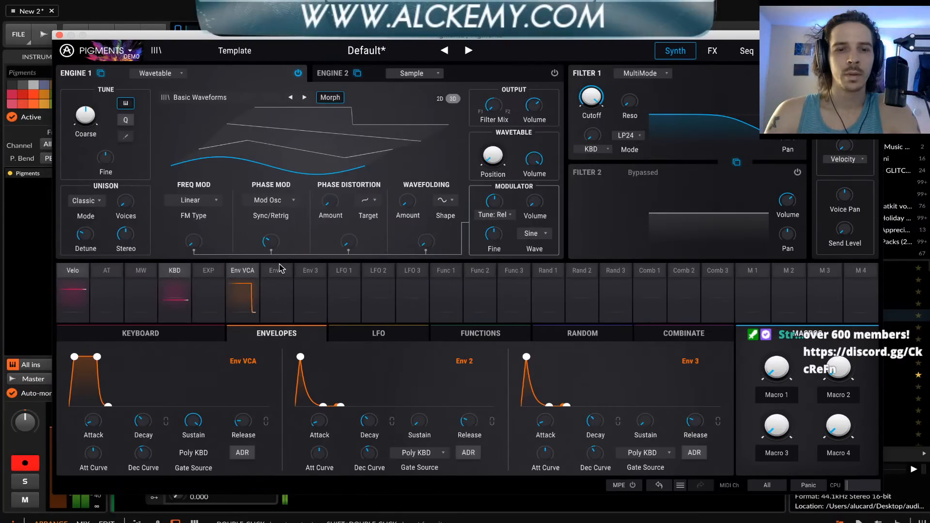
Modulate Engine 1's phase modulation amount with Env 2 at 0.37 and lower its base amount
click(285, 234)
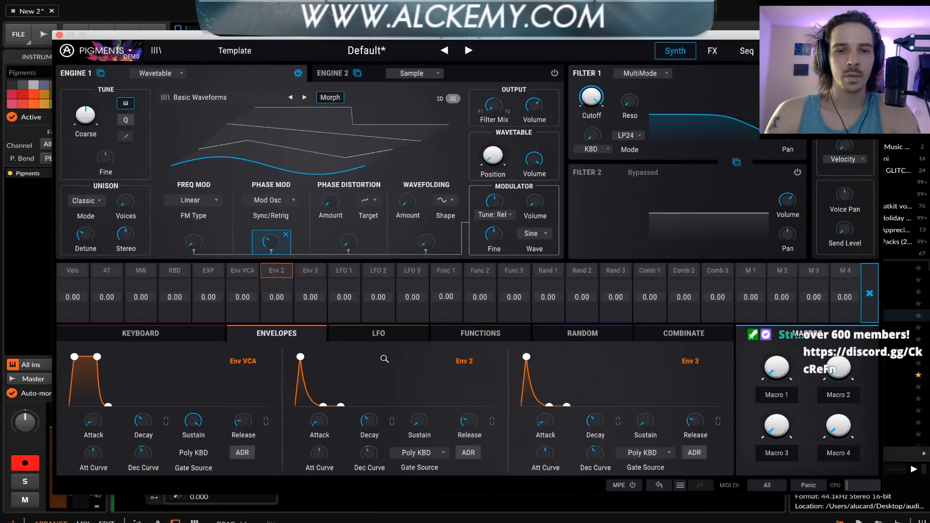
drag(274, 300, 276, 292)
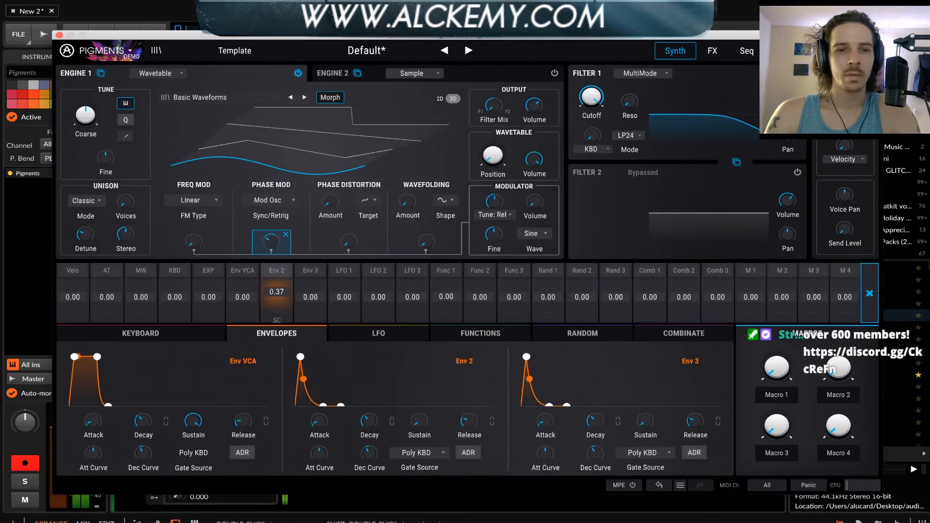
click(285, 235)
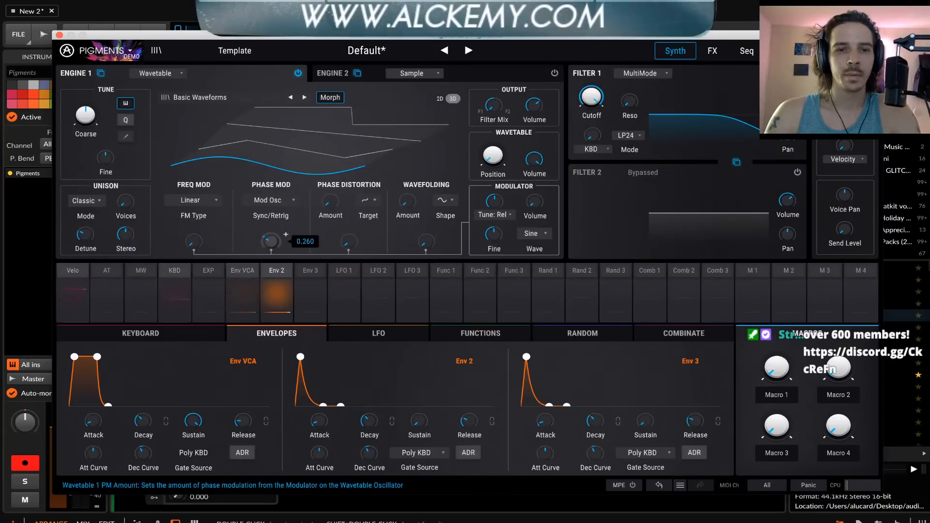
drag(270, 242, 271, 232)
click(277, 272)
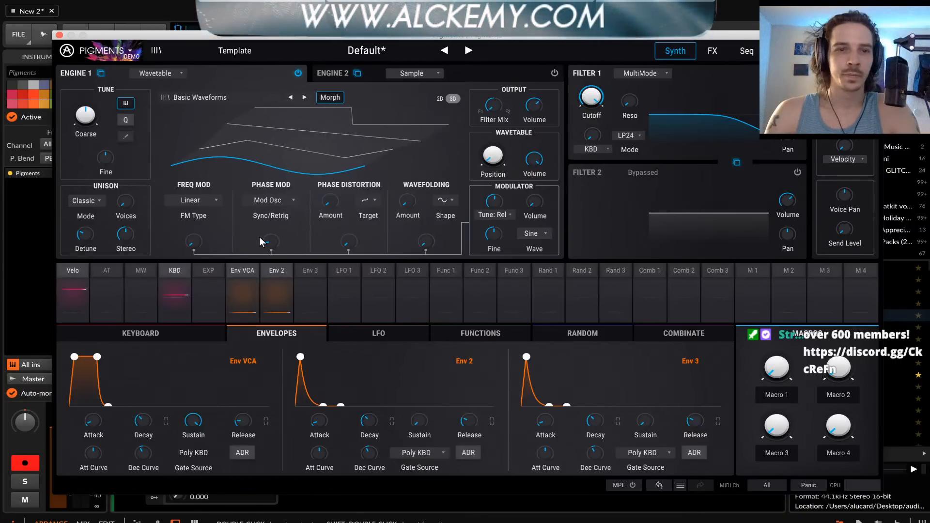
click(285, 271)
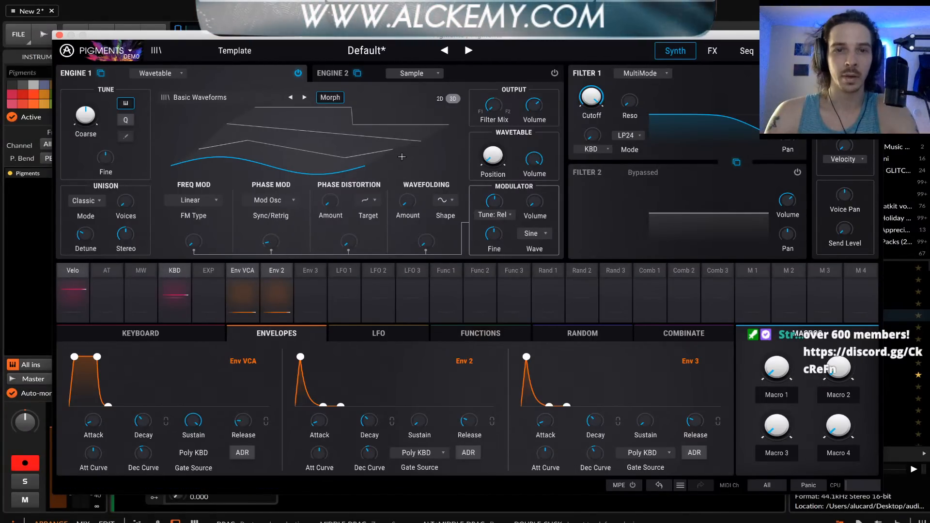
Try Engine 1's wavefolding and phase distortion modulation amounts, switching the phase distortion target to the Pulse option
drag(427, 241, 427, 227)
drag(348, 241, 330, 184)
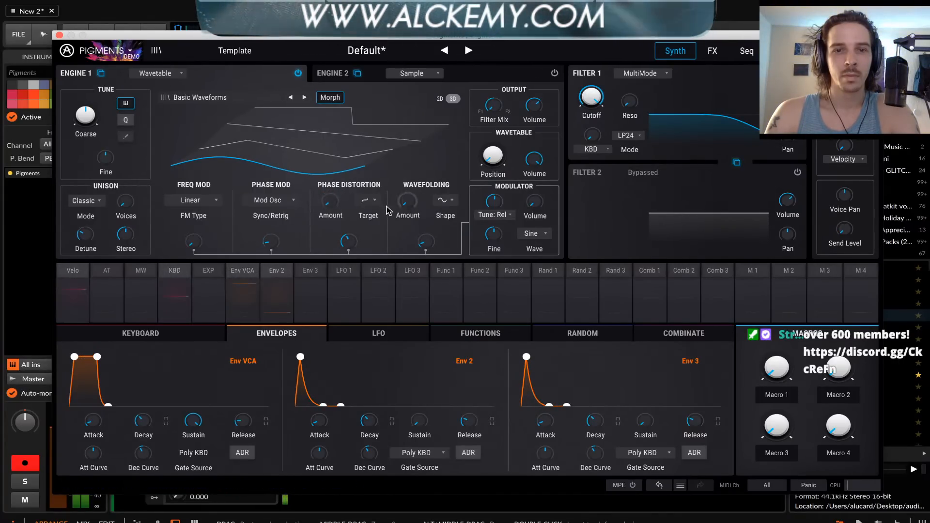
click(370, 204)
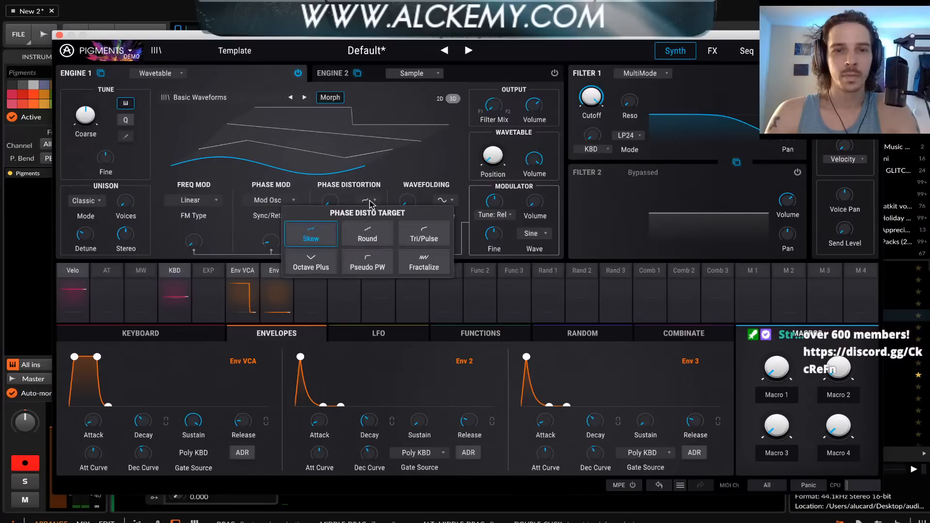
click(413, 241)
drag(348, 241, 348, 259)
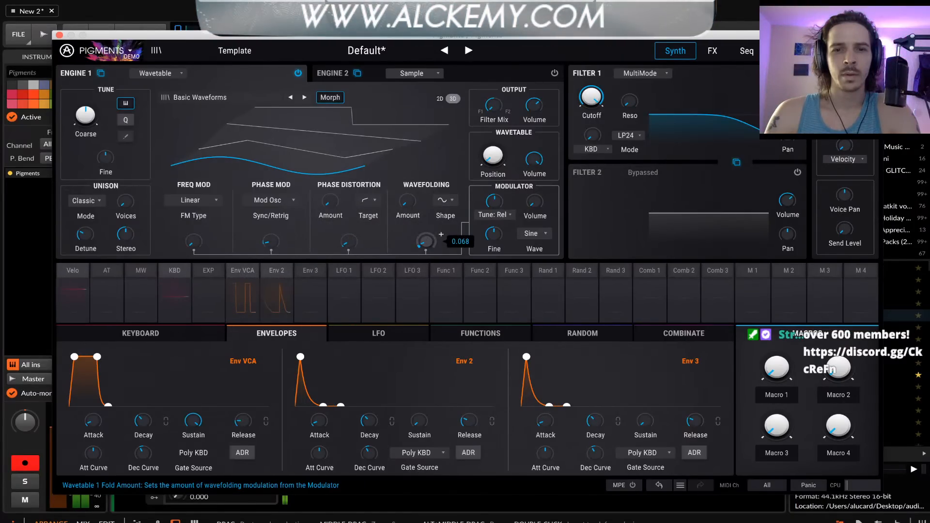
Set Filter 1 to LP12 mode and open its cutoff to 20000 Hz
click(629, 136)
click(624, 172)
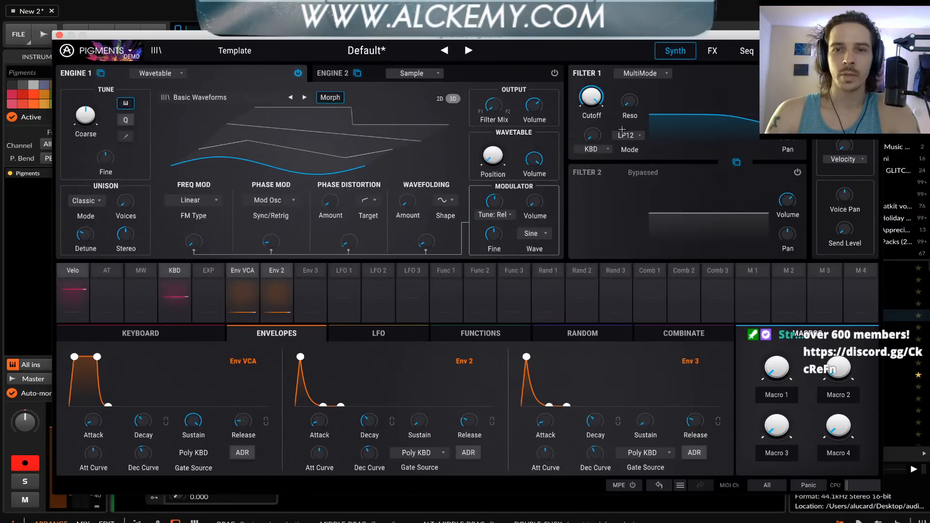
drag(626, 99, 593, 97)
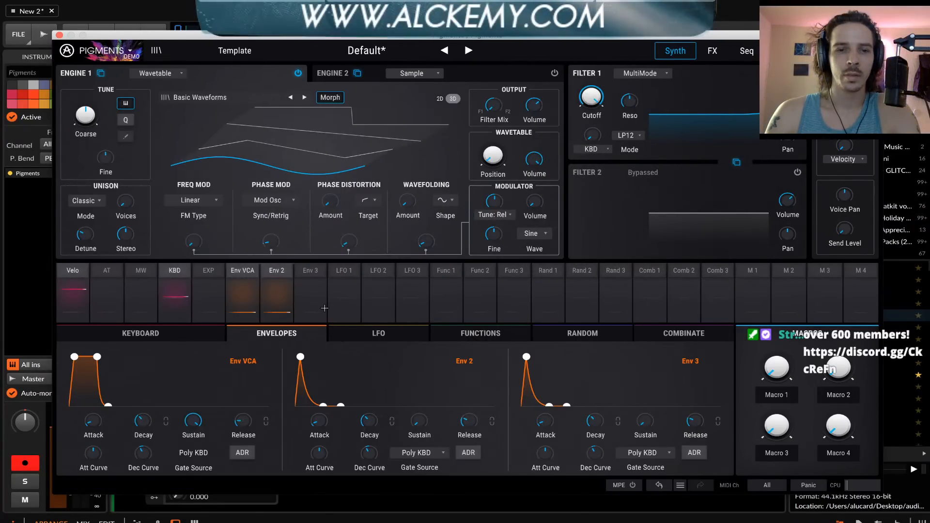
Modulate Filter 1's cutoff with Env 2 at 0.79 and lower the base cutoff
click(605, 85)
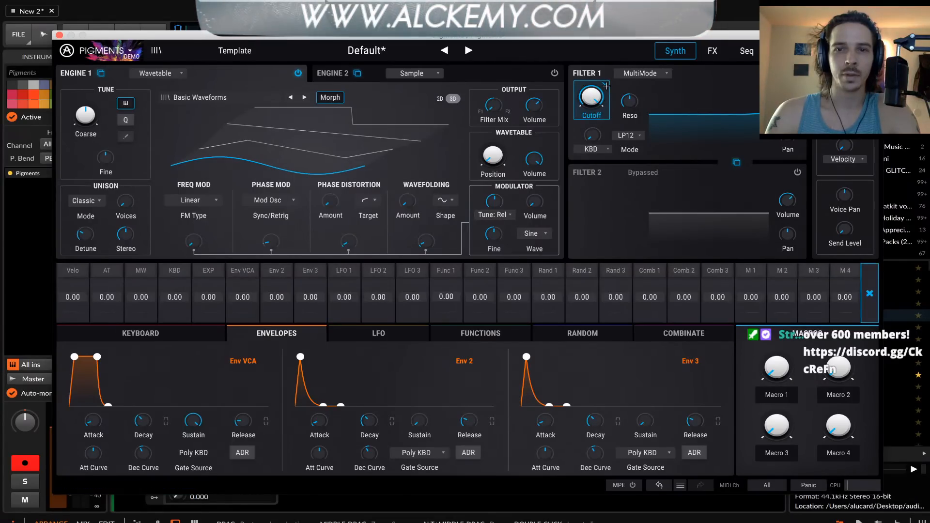
drag(277, 296, 276, 289)
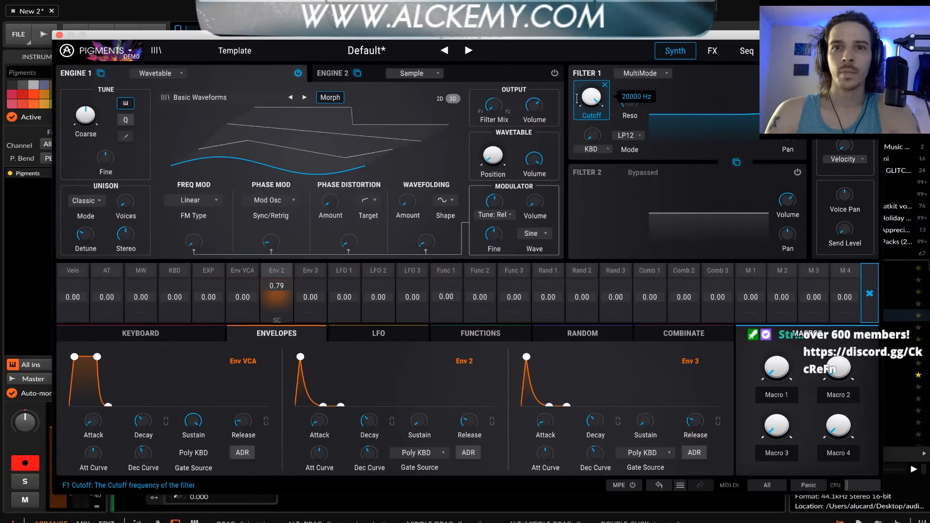
drag(589, 92, 589, 96)
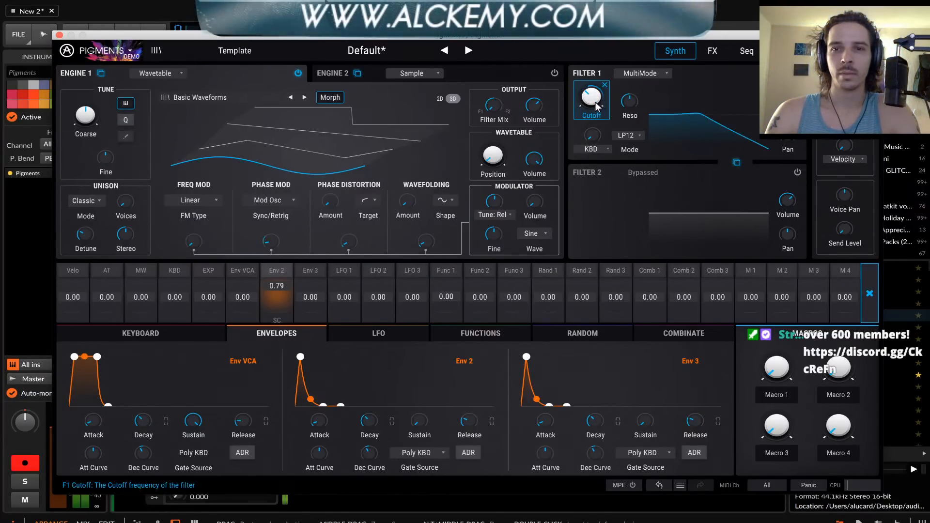
Switch Filter 1 to LP24 mode and adjust its resonance
click(629, 136)
click(657, 169)
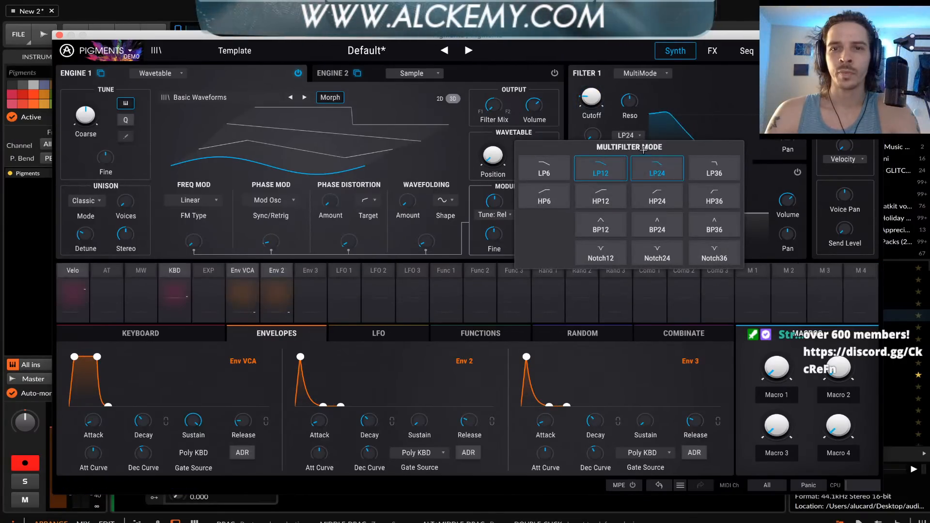
drag(633, 100, 643, 95)
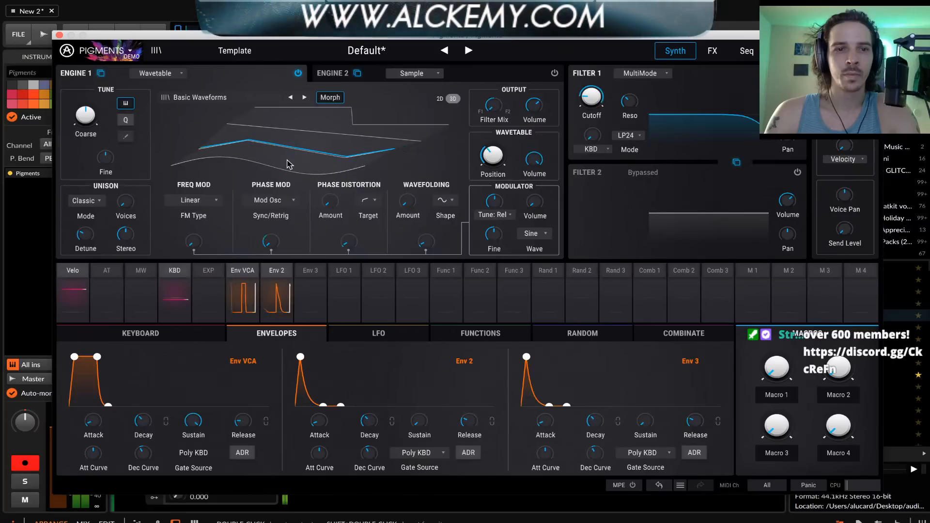
Check Engine 1's unison voices and unison mode options, keeping the mode on Classic
drag(129, 209, 129, 206)
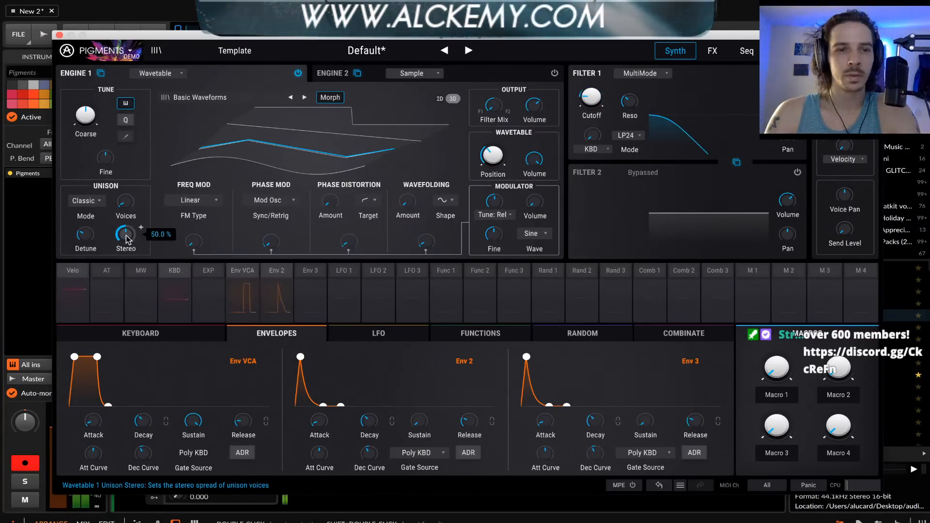
click(92, 199)
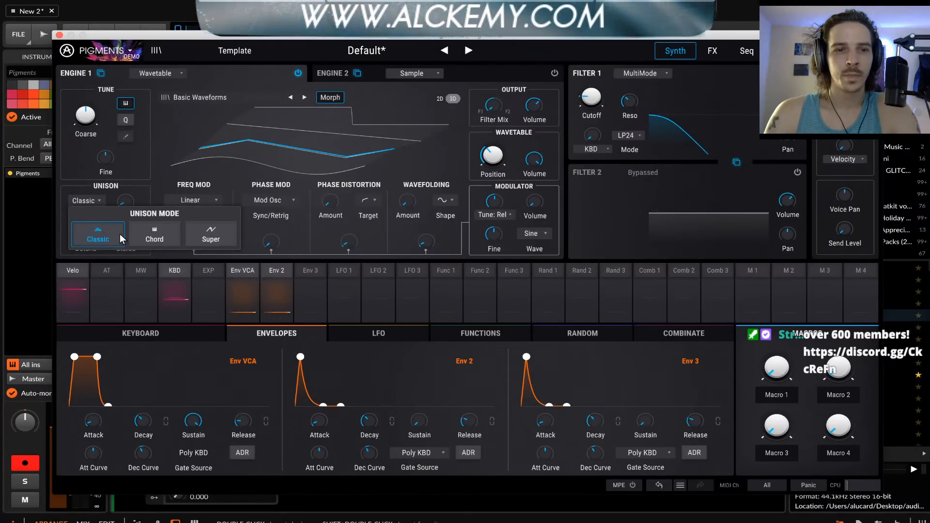
click(95, 219)
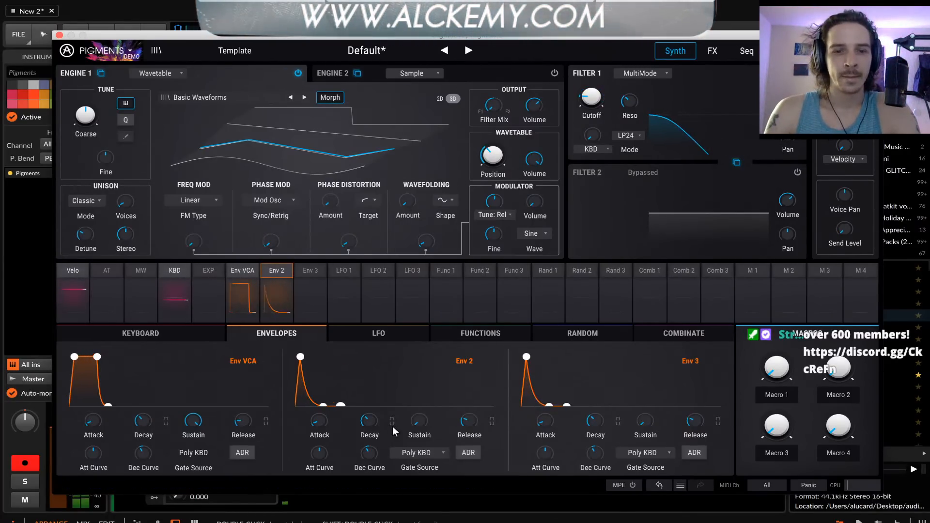
Shorten the release times of Env 2 and the VCA envelope
drag(472, 423, 472, 435)
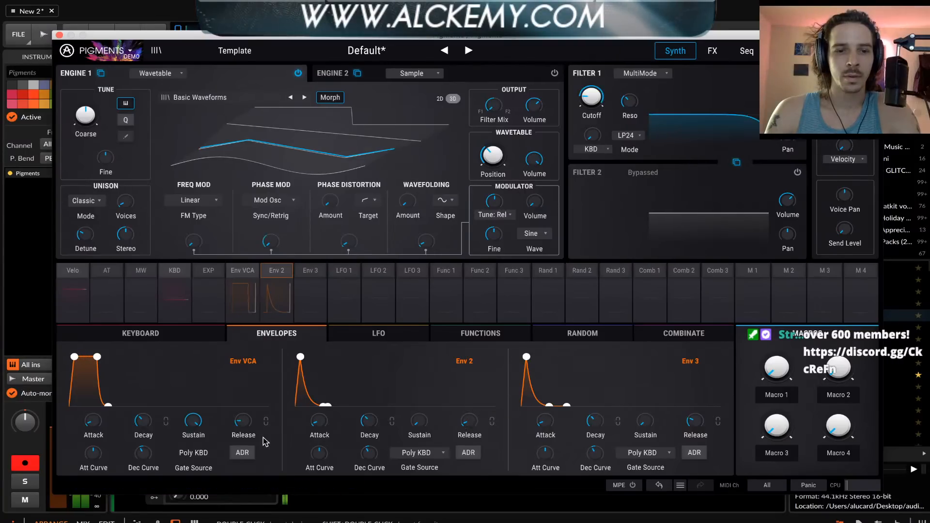
drag(248, 427, 248, 438)
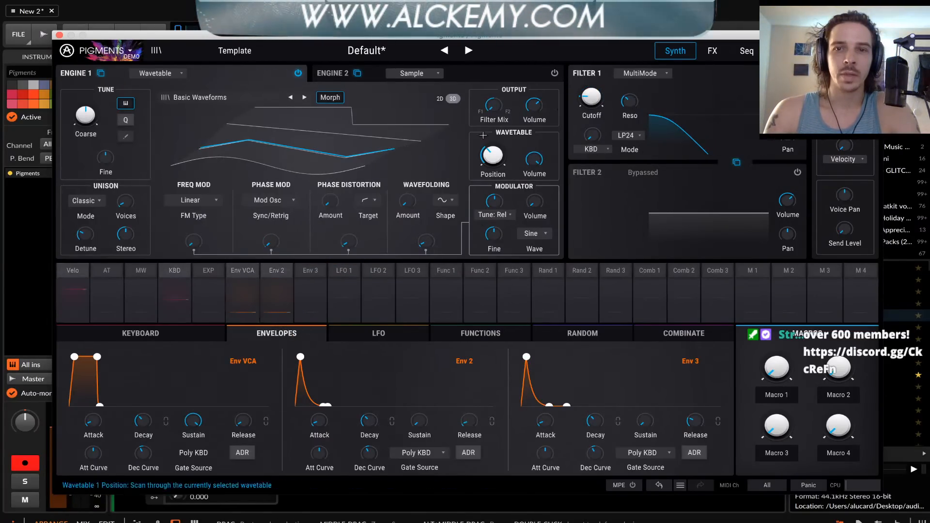
Bypass Filter 1 and remove Env 2's modulation routings to the phase modulation amount and Filter 1 cutoff
click(797, 74)
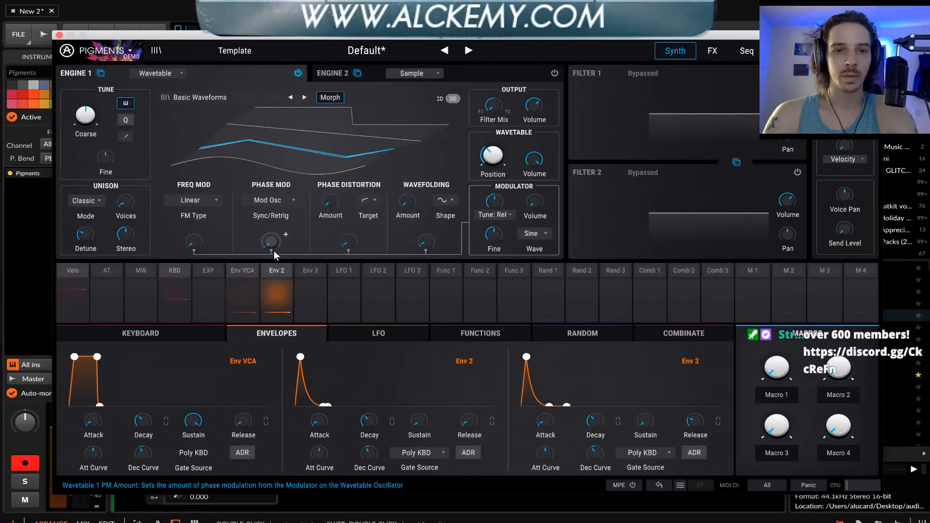
click(273, 272)
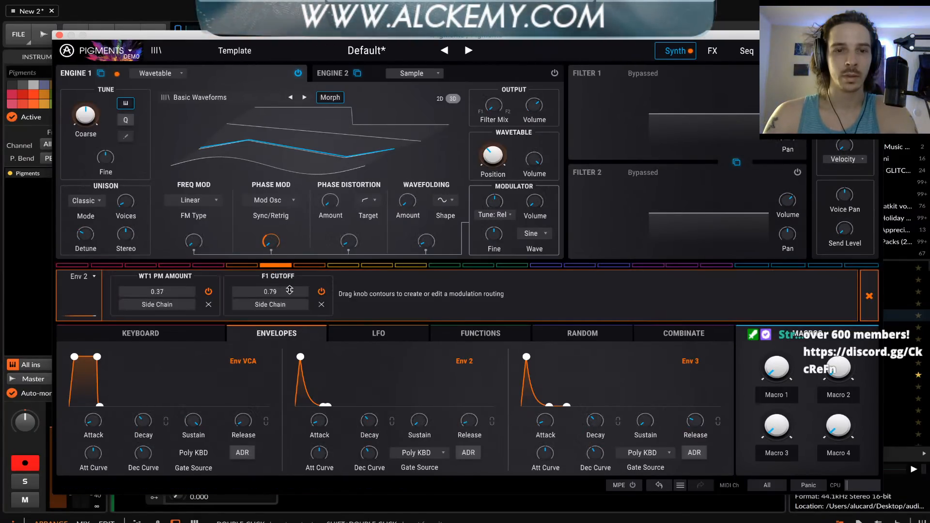
click(209, 305)
click(208, 305)
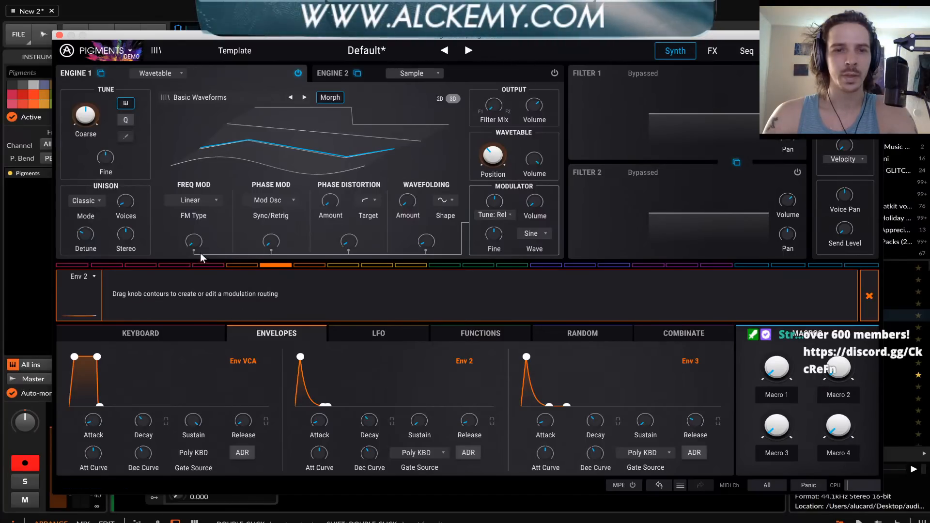
click(869, 296)
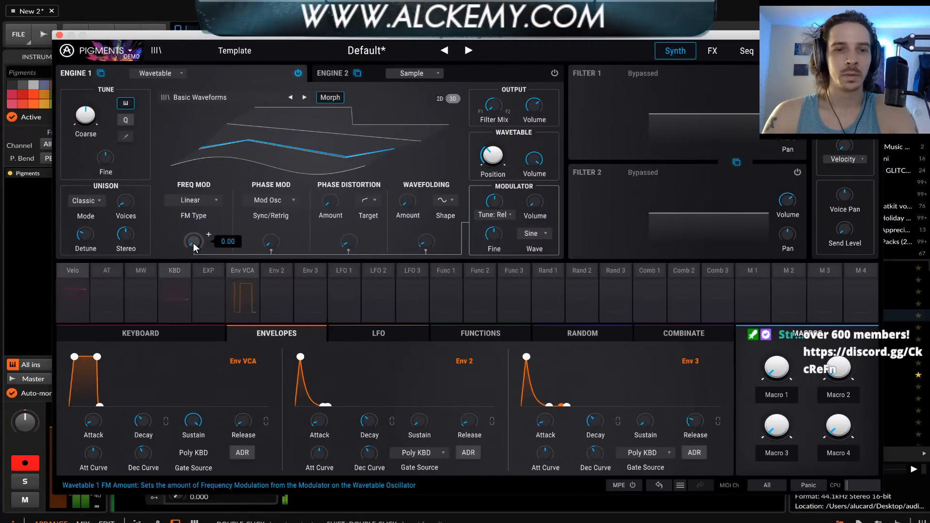
Try frequency modulation and phase distortion from the modulator on Engine 1, and reset the phase distortion amount
drag(193, 243, 193, 240)
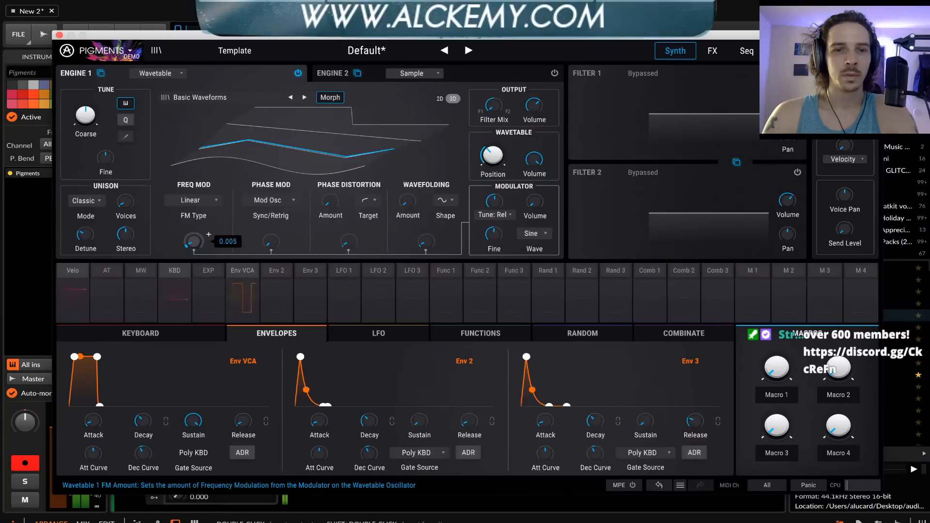
drag(348, 243, 347, 234)
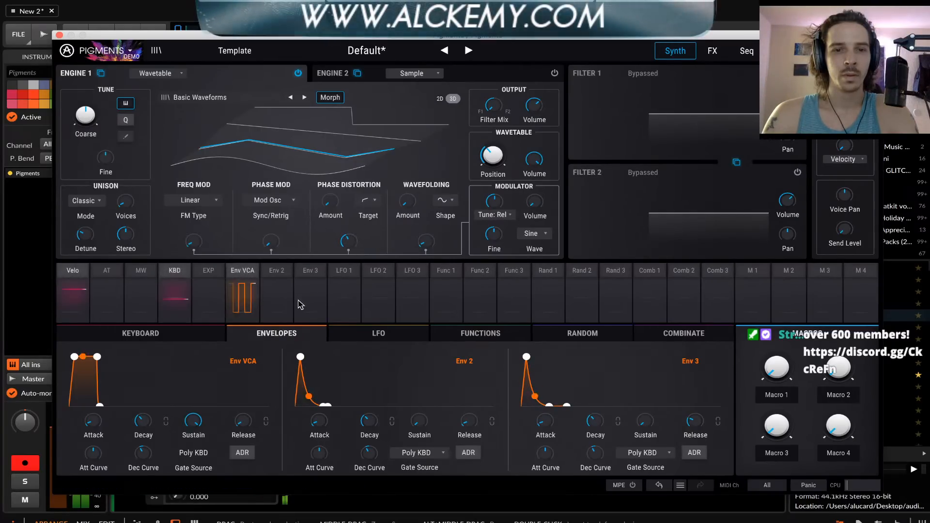
double_click(351, 244)
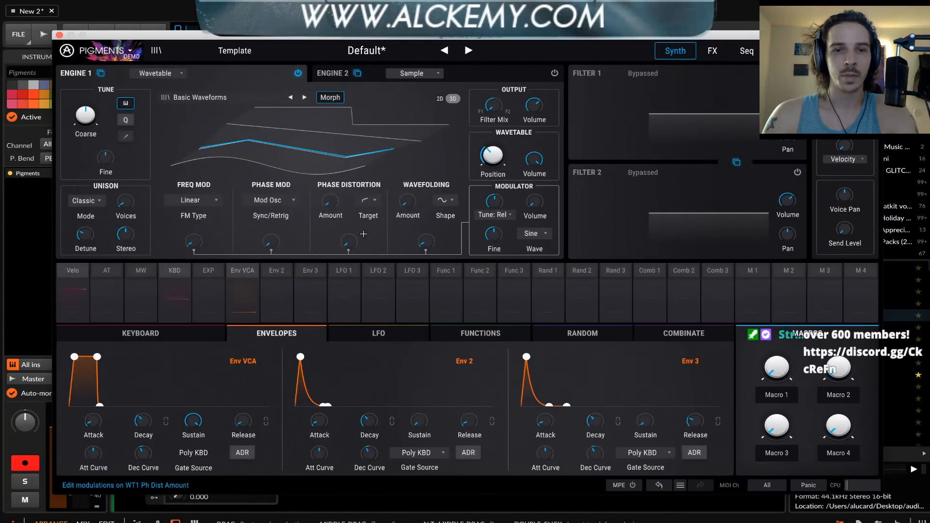
Route Env 2 to Engine 1's phase distortion modulation amount with a depth of 0.74
mouse_move(364, 234)
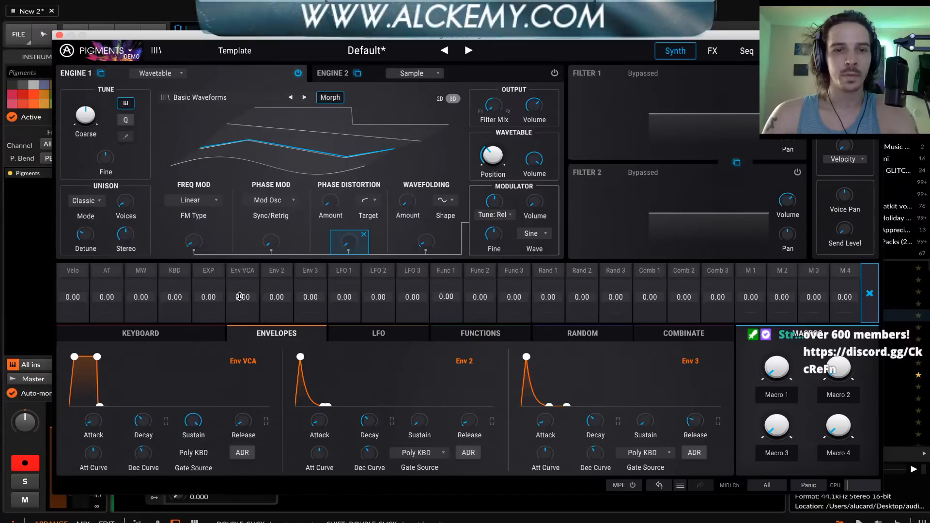
drag(277, 296, 277, 288)
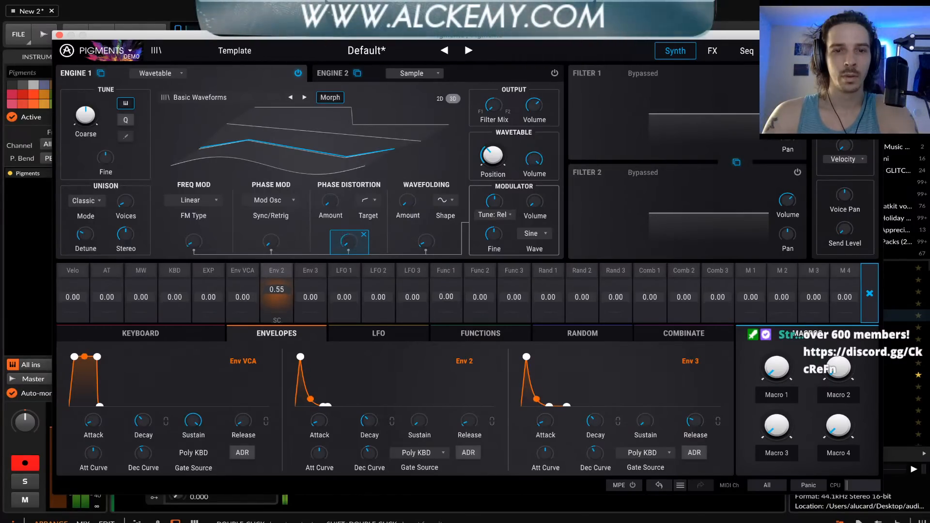
click(374, 376)
Lengthen the release time of the VCA envelope
mouse_move(469, 421)
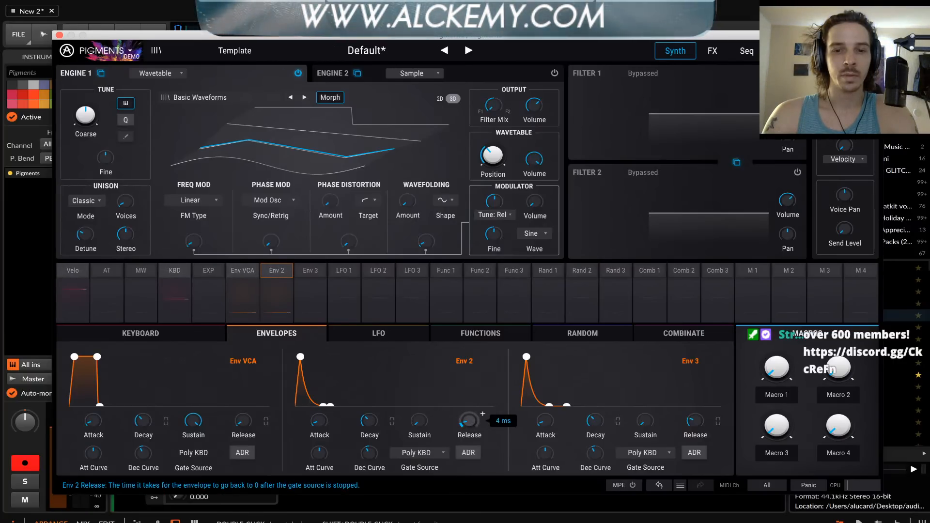
mouse_move(245, 425)
mouse_down()
mouse_move(245, 414)
mouse_move(246, 423)
mouse_up()
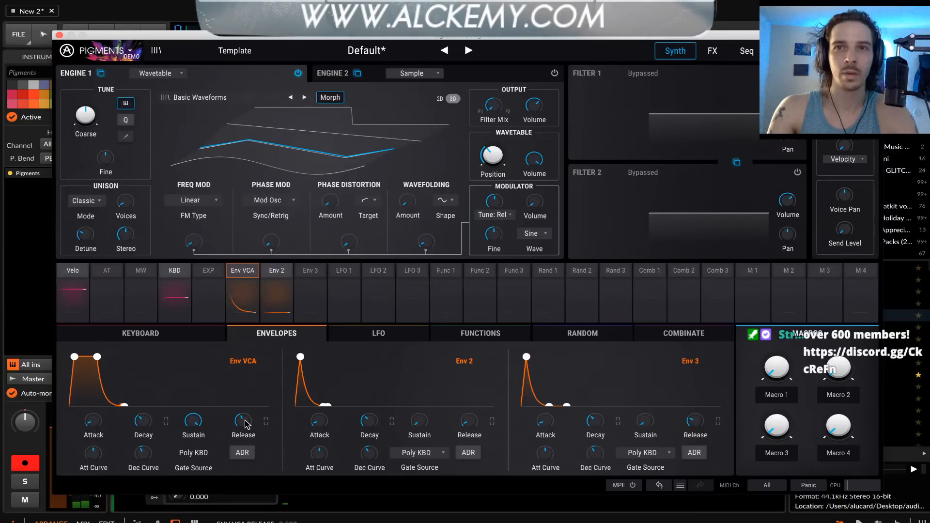
mouse_move(245, 419)
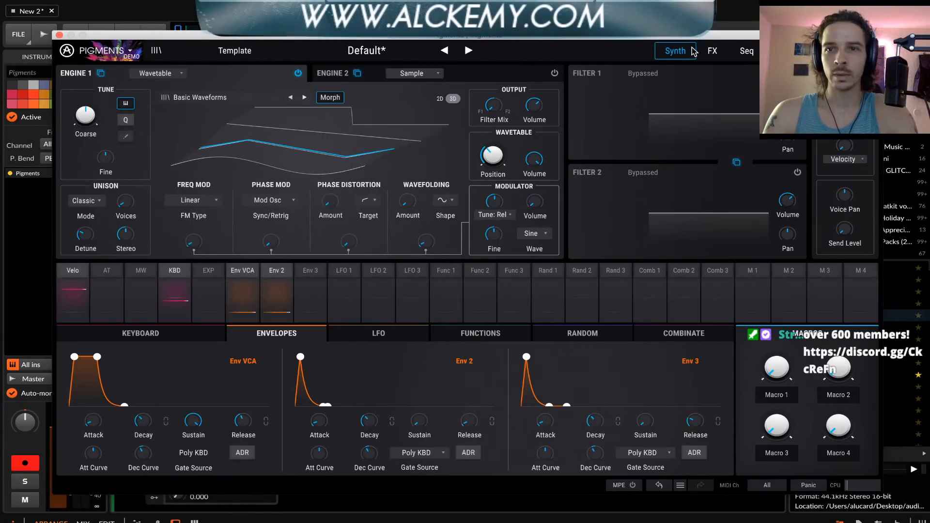
Bypass the reverb on FX Bus A and raise the delay's dry/wet mix, keeping Delay as the effect type
click(712, 54)
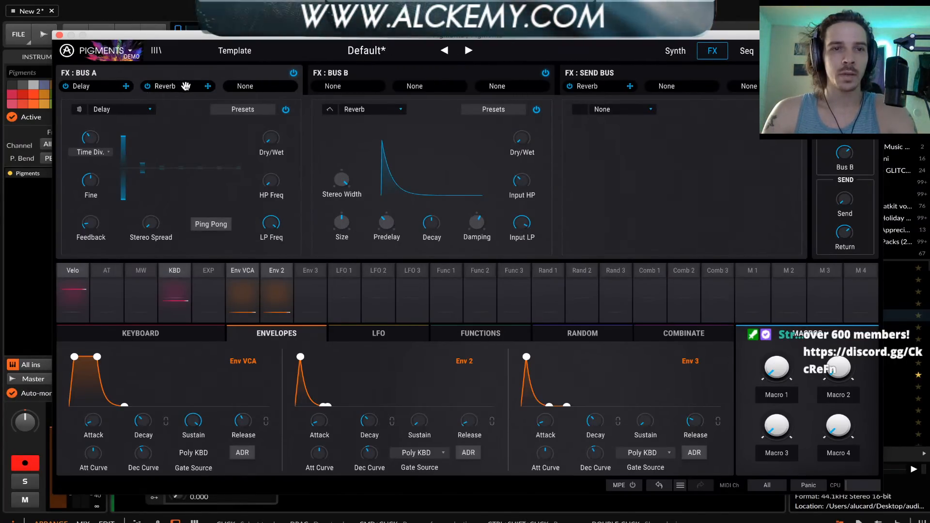
click(148, 85)
click(114, 107)
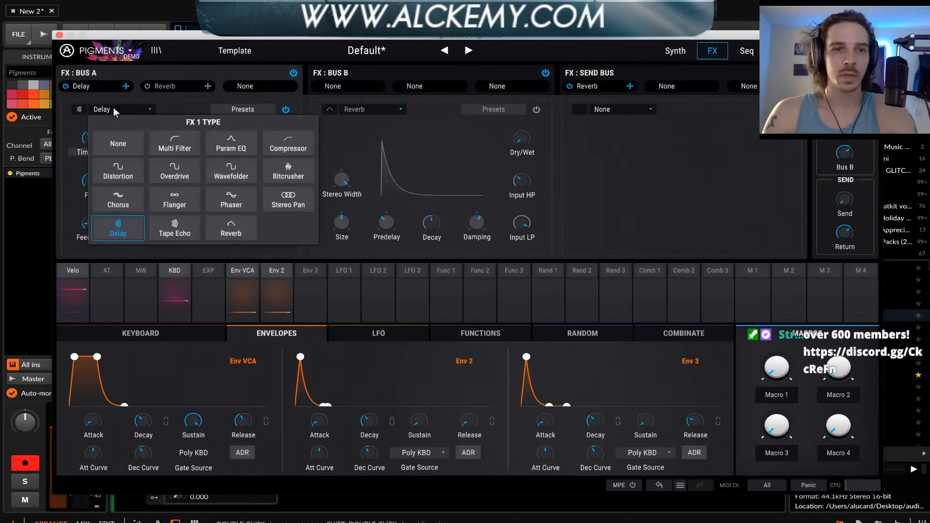
click(144, 95)
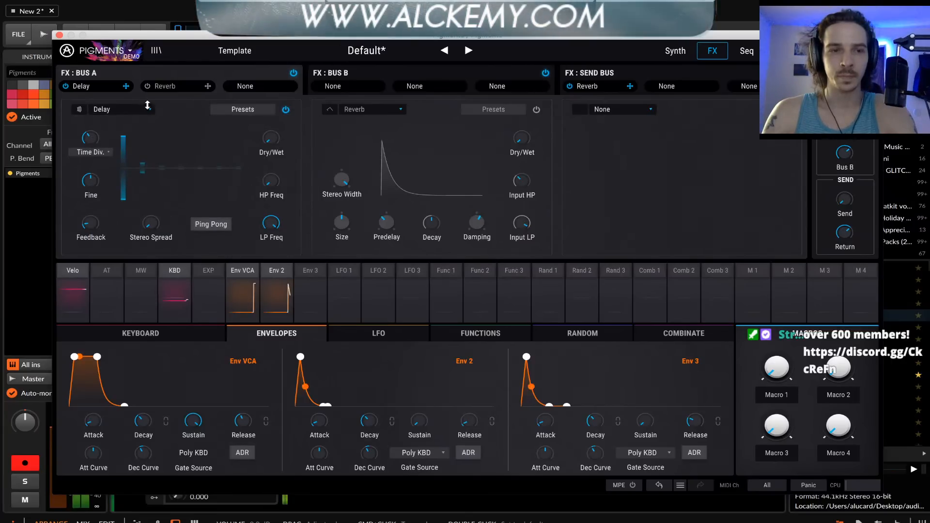
mouse_move(272, 138)
mouse_down()
mouse_move(271, 112)
mouse_move(269, 129)
mouse_up()
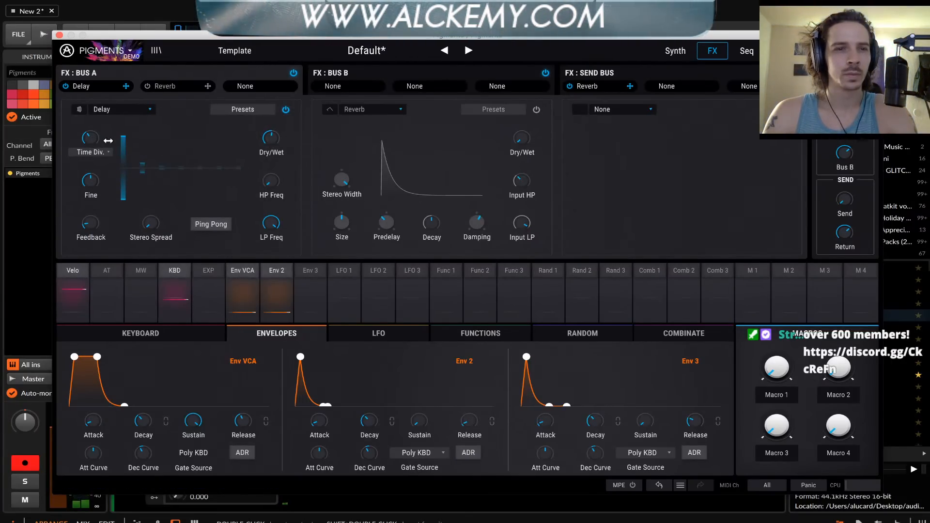
Shorten the delay time with Sync Triplets as its time type, and raise the delay's high-pass frequency
drag(89, 137, 89, 143)
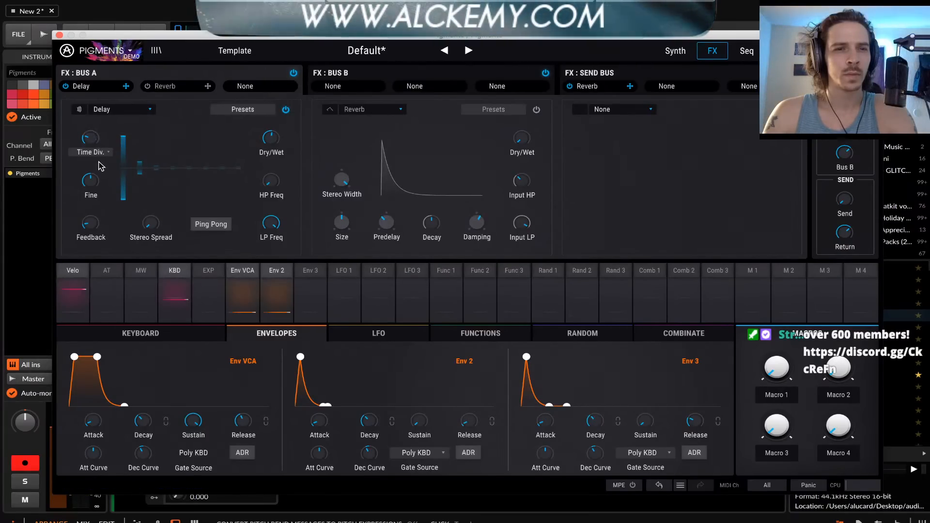
click(91, 151)
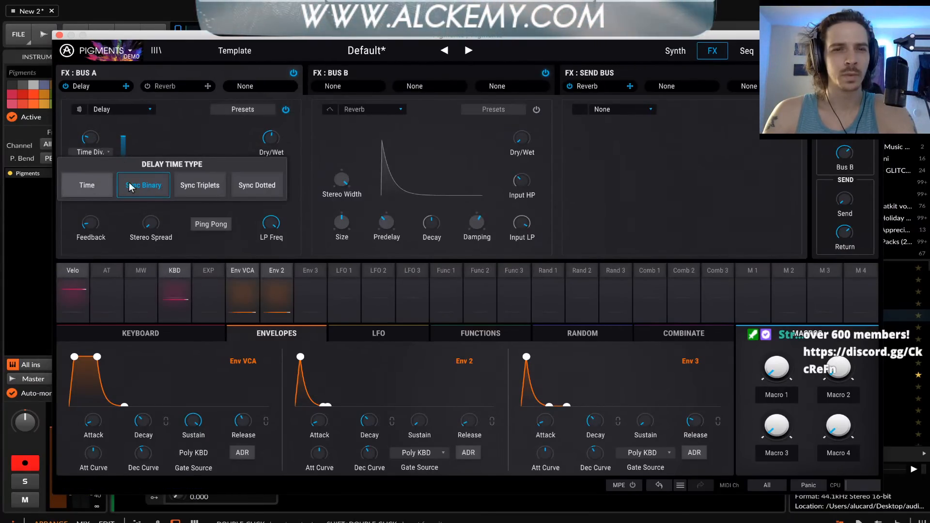
click(194, 183)
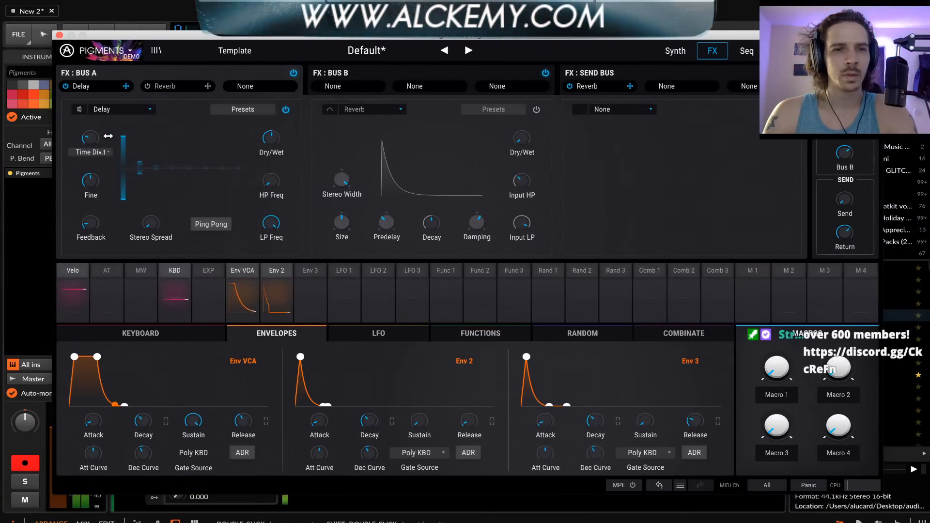
mouse_move(93, 141)
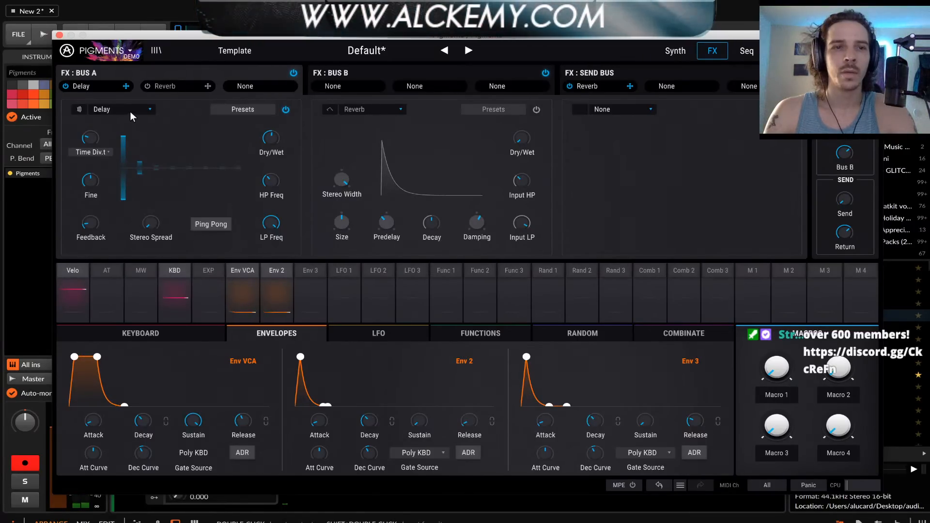
Bypass the Bus A delay and enable the reverb in its place with a higher dry/wet mix
click(286, 109)
click(536, 110)
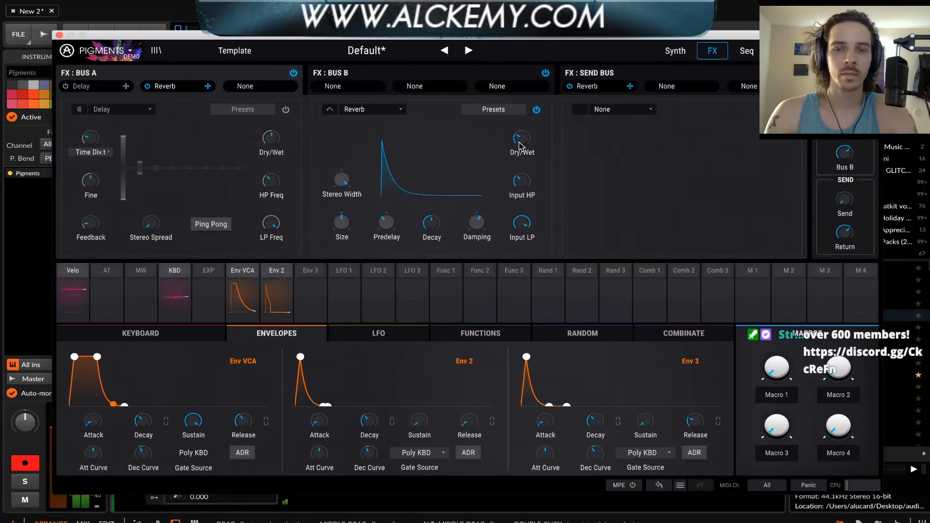
scroll(519, 145, up, 3)
scroll(520, 146, down, 3)
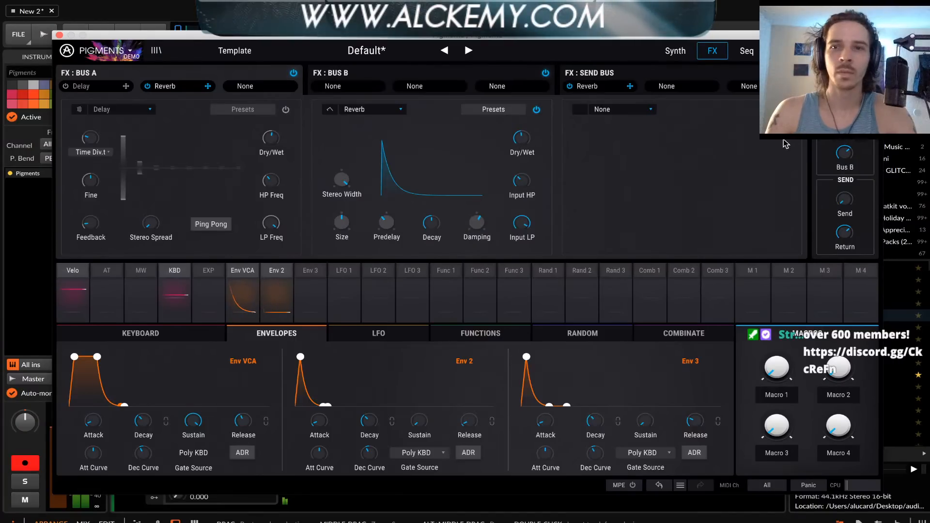
Move Engine 1's wavetable position to the square wave, and re-enable Filter 1 with a lower cutoff
click(682, 57)
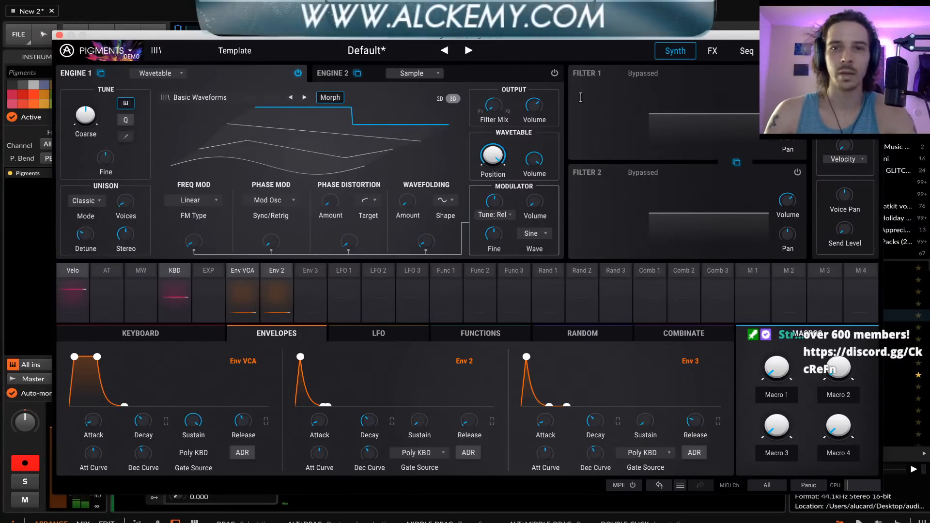
click(367, 200)
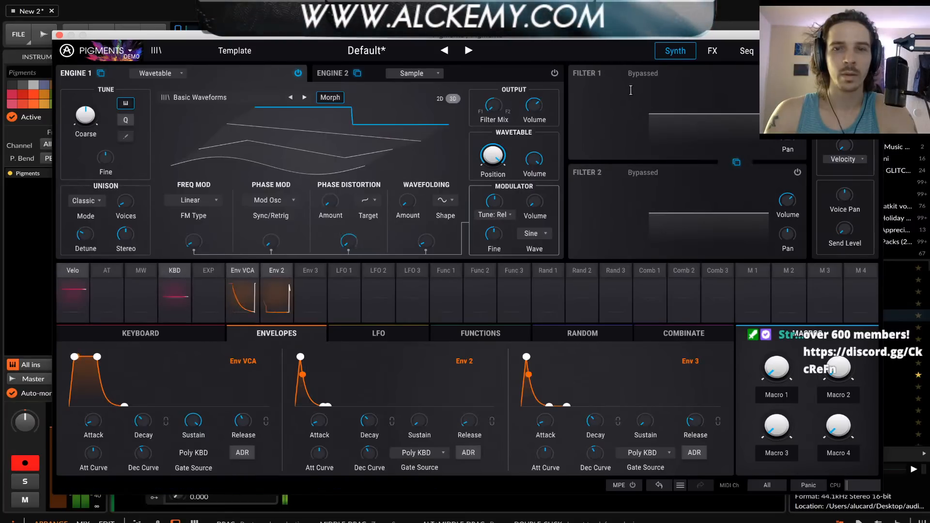
click(680, 70)
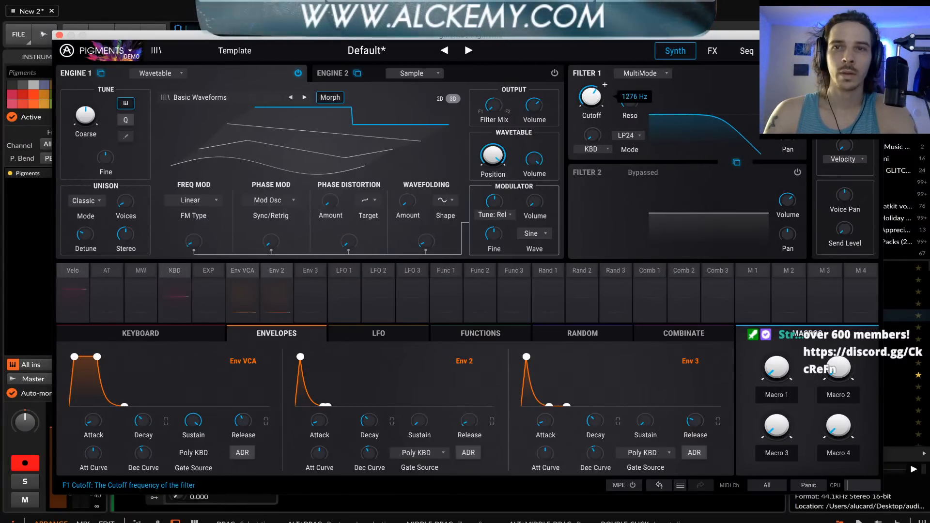
drag(593, 98, 593, 114)
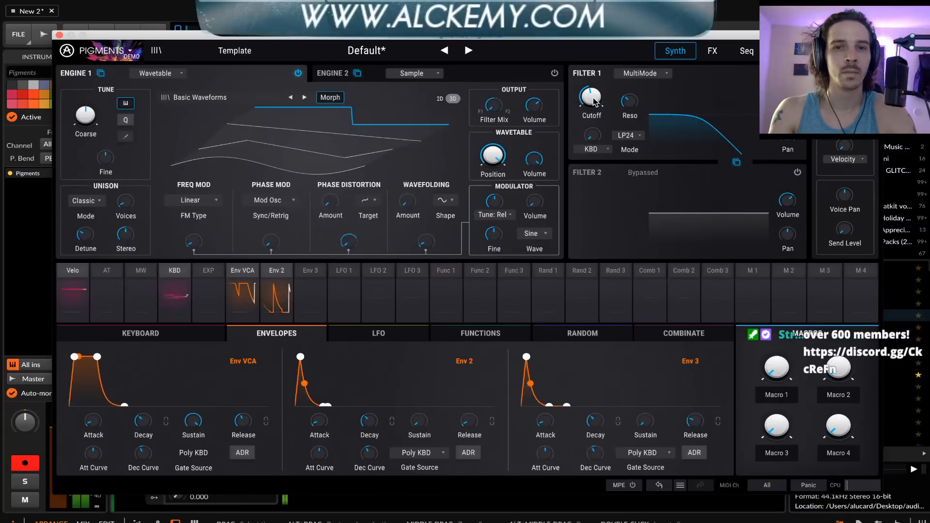
mouse_move(596, 102)
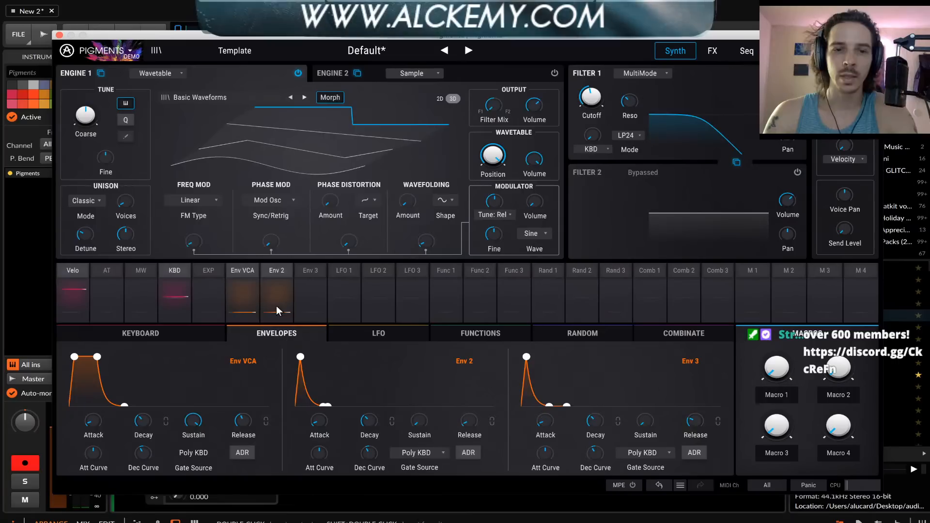
Modulate Filter 1's cutoff with the VCA envelope at 0.44 and lower the base cutoff further
click(603, 86)
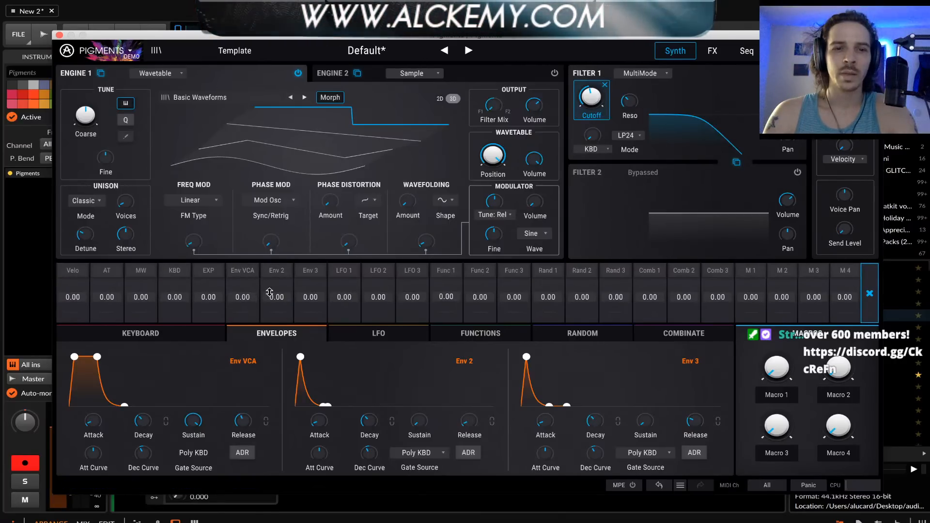
drag(247, 296, 246, 293)
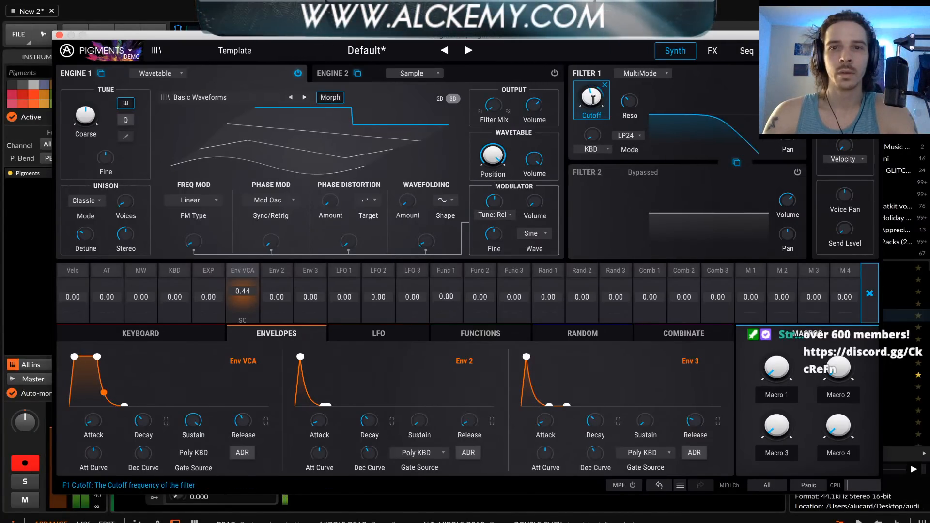
drag(592, 97, 591, 125)
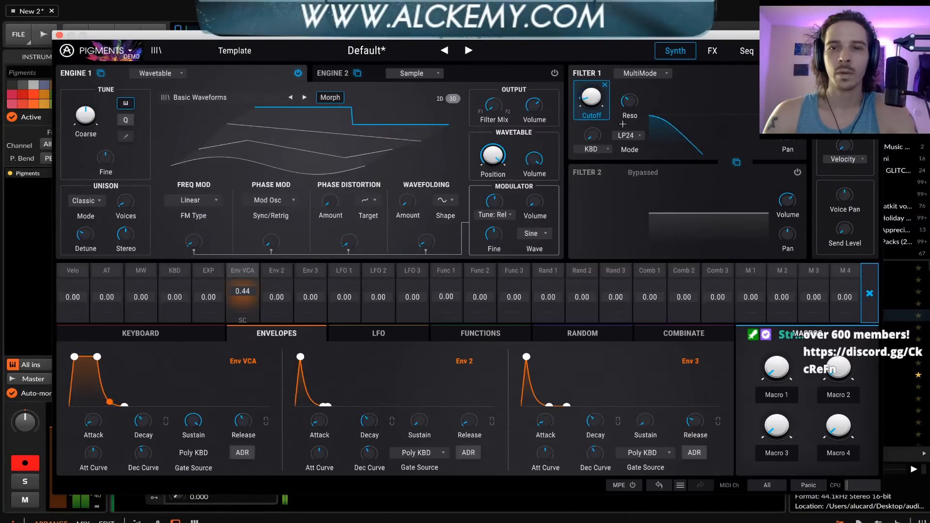
Switch Filter 1 to LP12 mode and readjust its resonance and cutoff
click(631, 136)
click(611, 168)
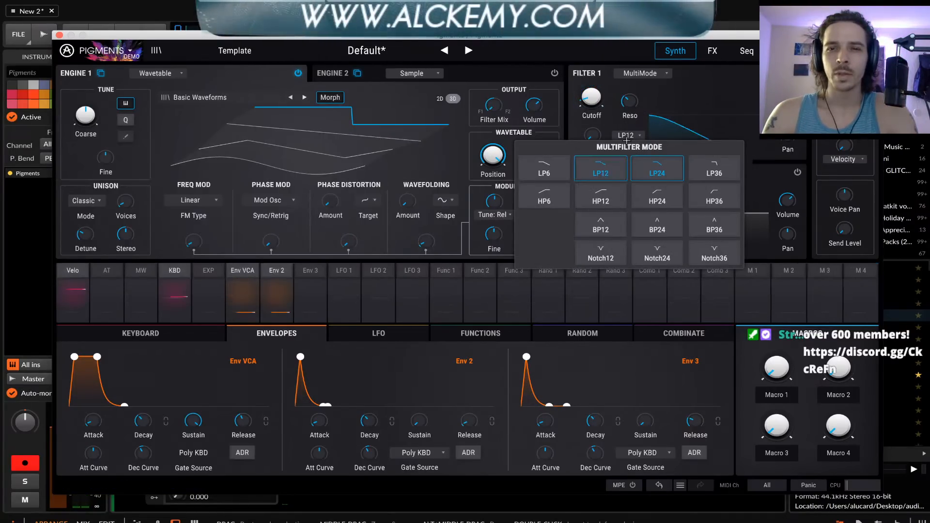
click(672, 118)
drag(630, 102, 591, 109)
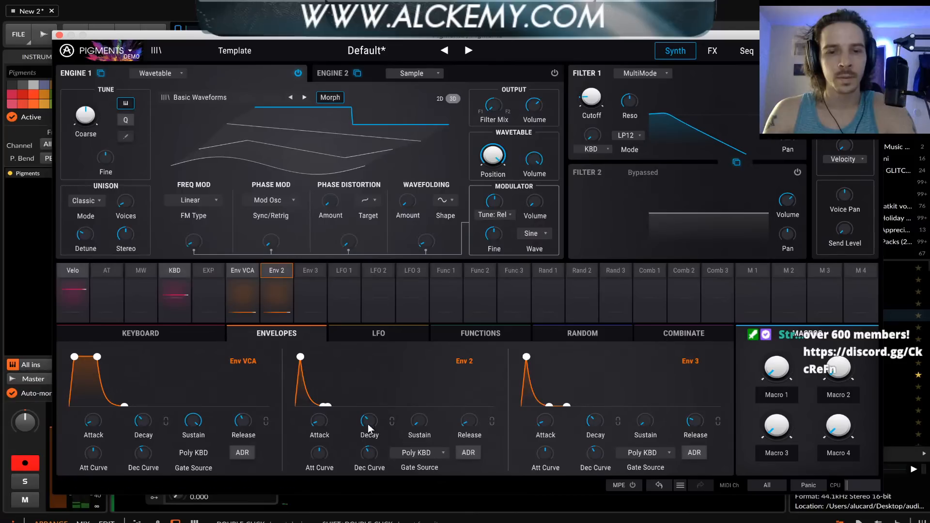
Shorten Env 2's decay time and bypass Filter 1
drag(367, 424, 367, 450)
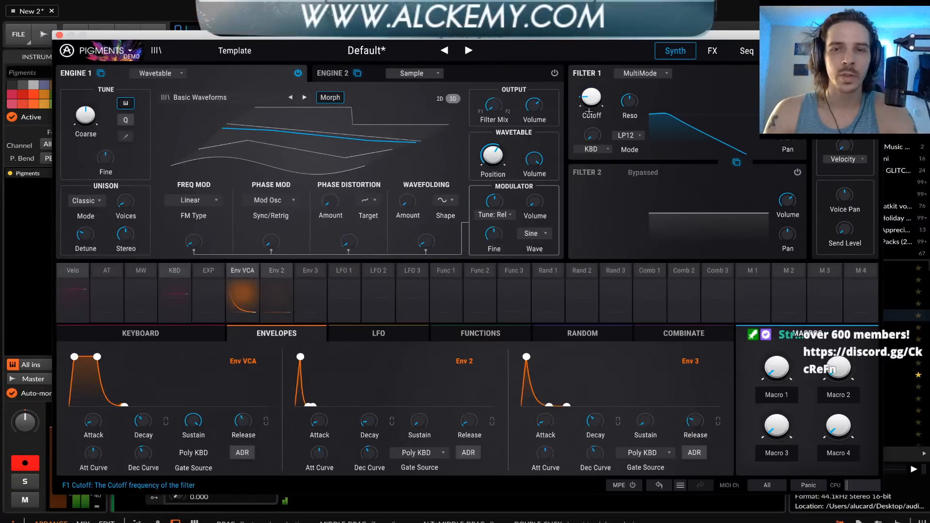
click(797, 73)
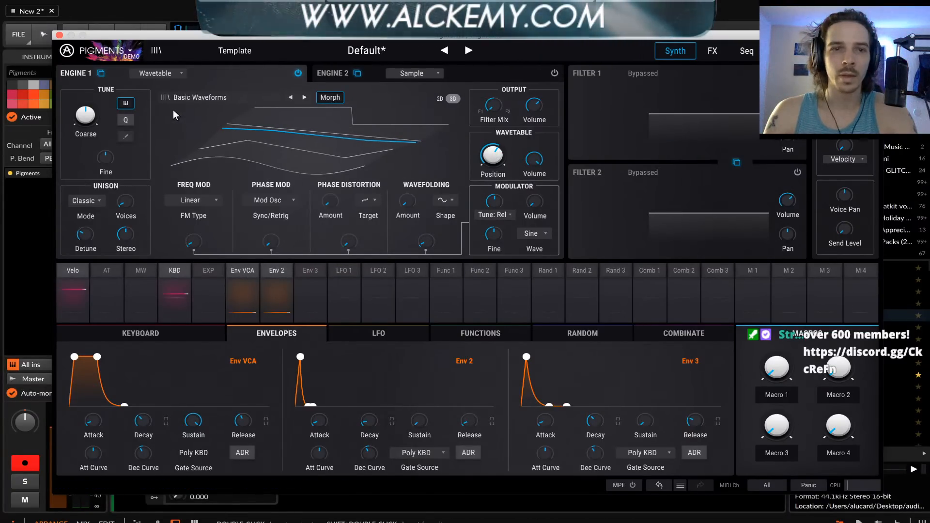
Audition the Soft Tones wavetable from Building Waves on Engine 1, and replace it with Skewed Sine
click(183, 98)
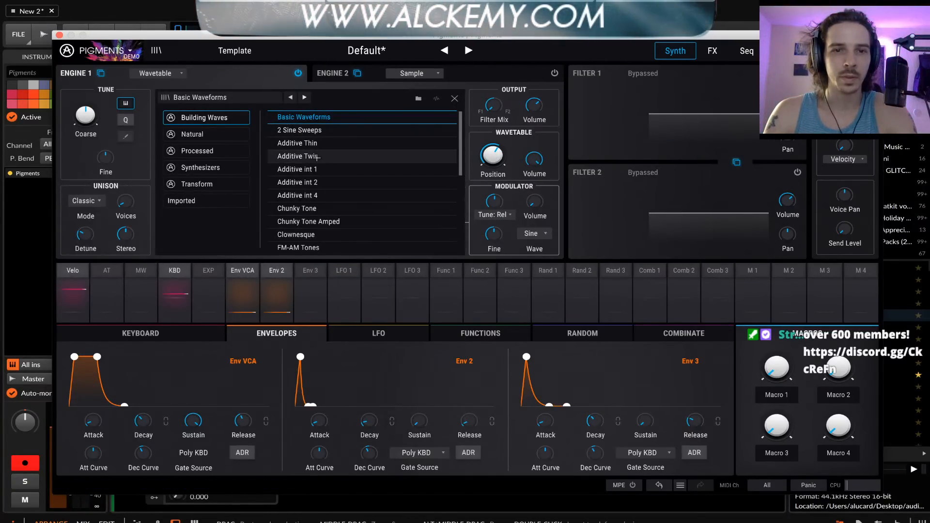
scroll(309, 238, down, 1)
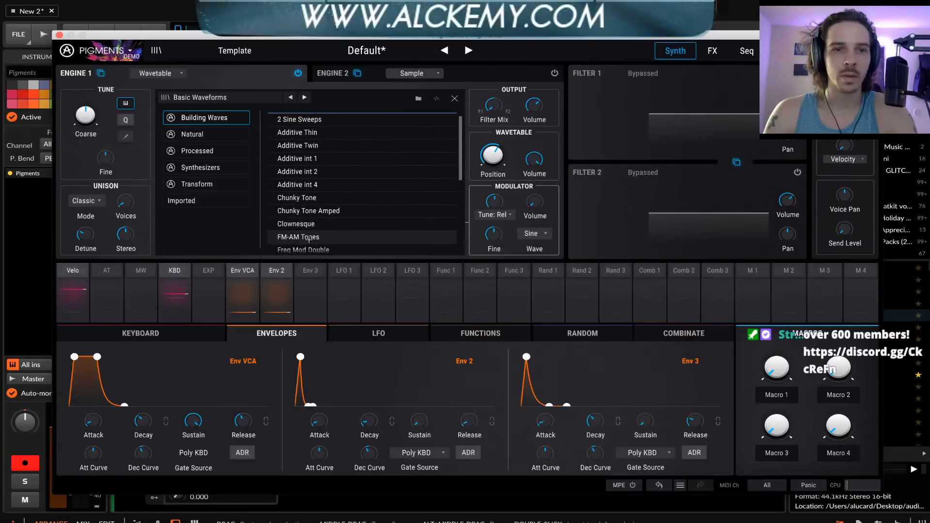
scroll(310, 239, down, 10)
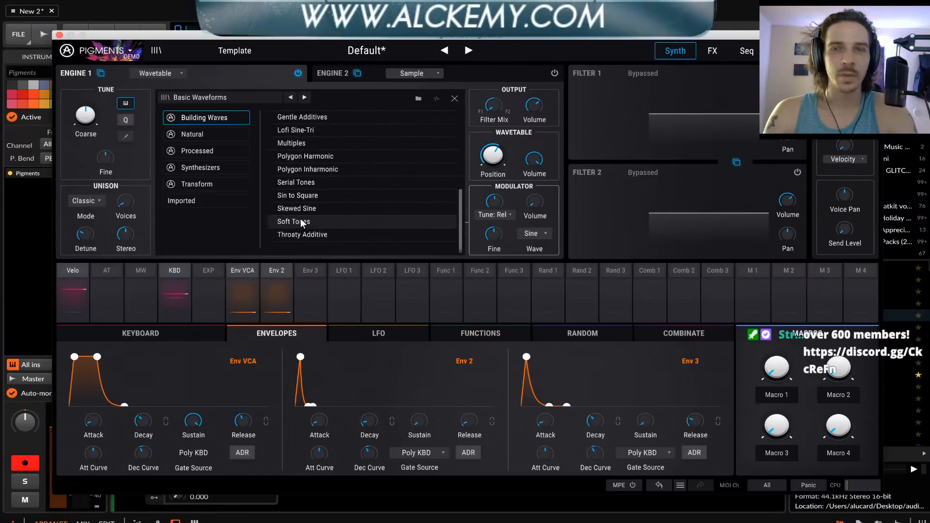
click(301, 222)
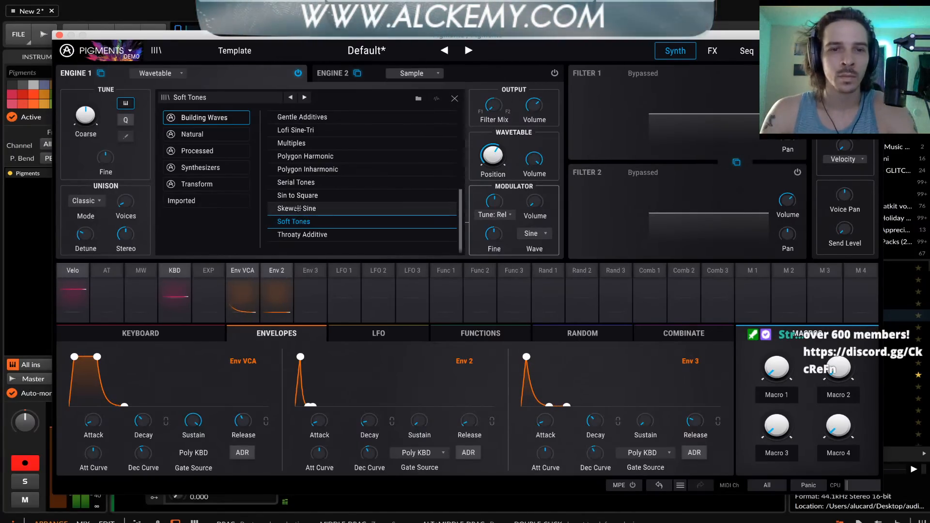
click(297, 209)
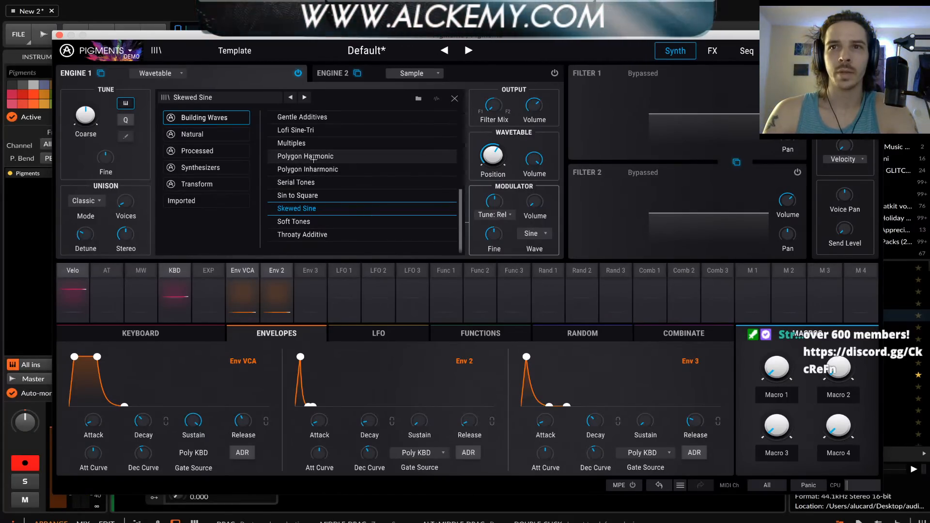
Load the Percussive wavetable from the Processed category on Engine 1
click(205, 151)
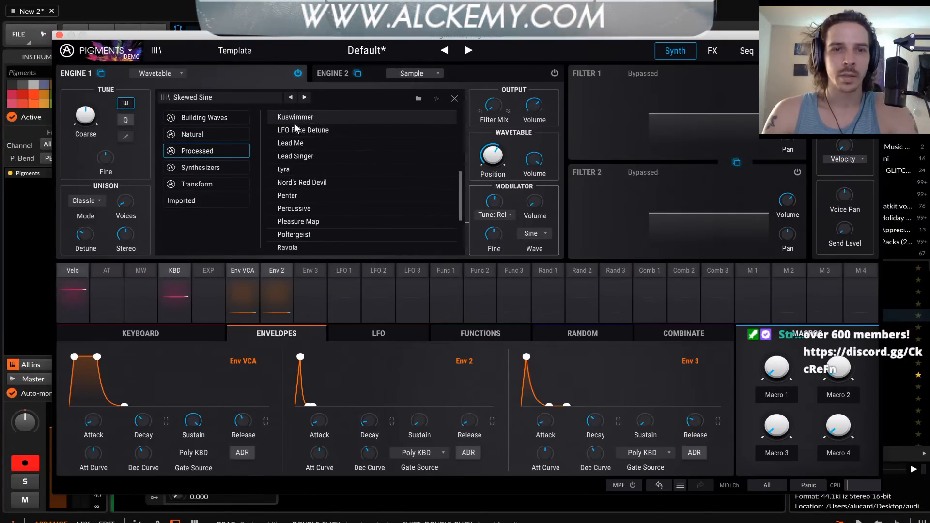
click(301, 208)
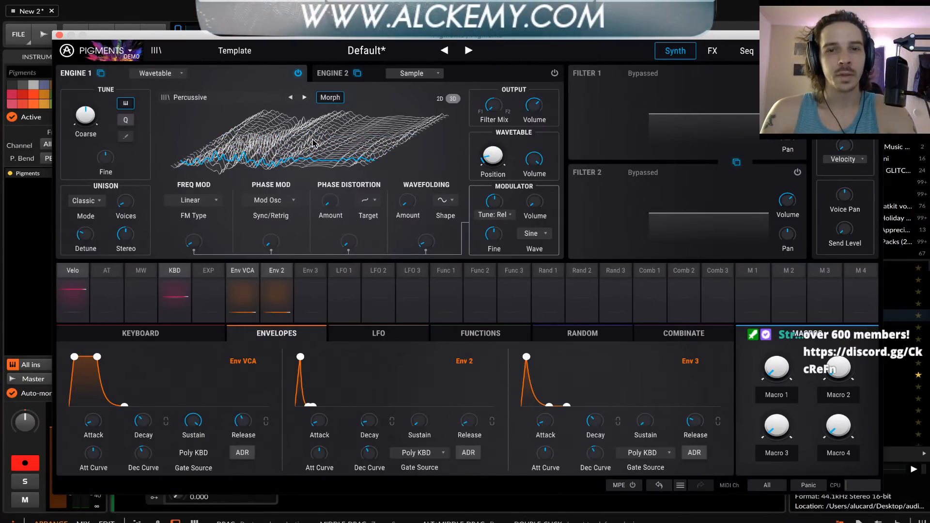
mouse_move(347, 241)
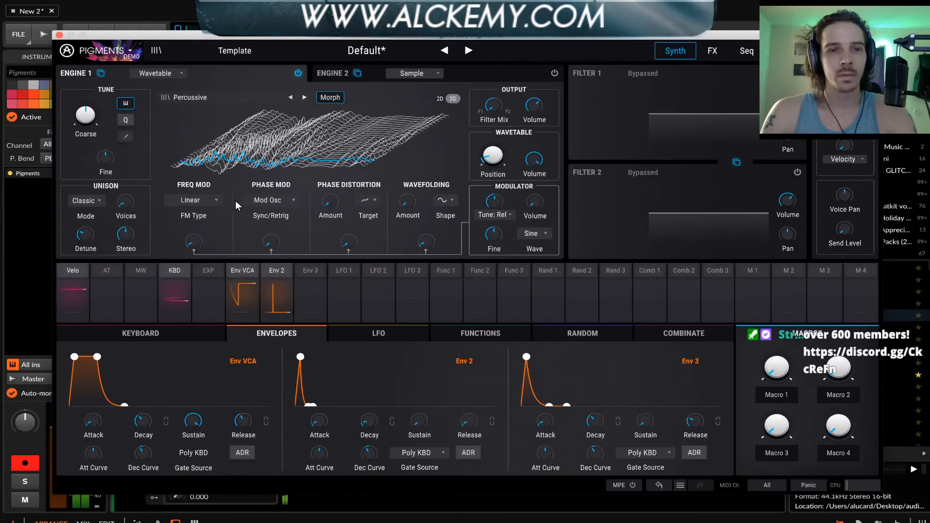
mouse_move(209, 235)
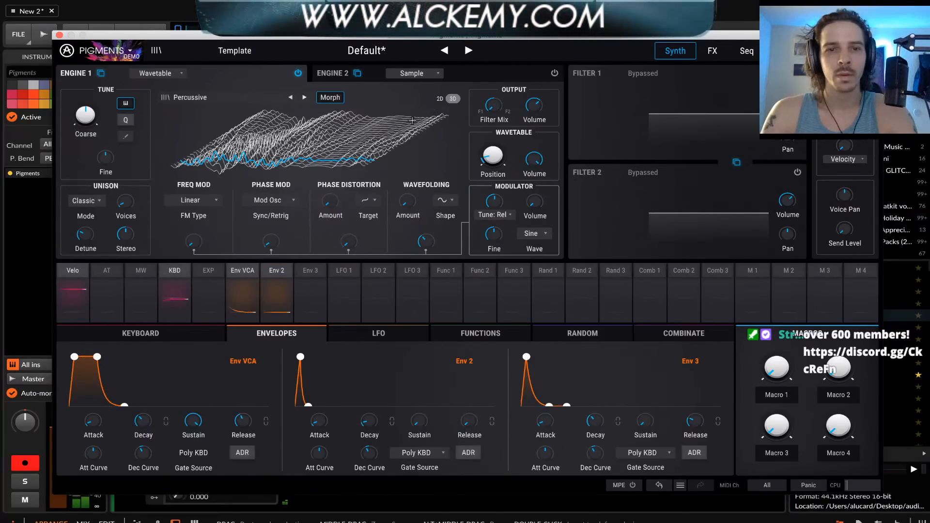
Lower the VCA envelope's sustain to zero and lengthen its decay slightly
drag(242, 422, 195, 484)
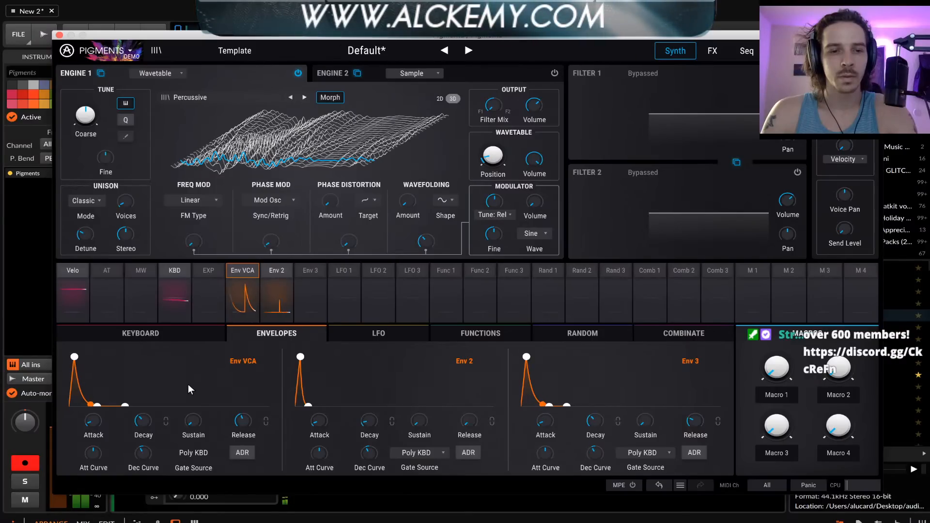
mouse_move(142, 420)
mouse_down()
mouse_move(157, 413)
mouse_move(148, 426)
mouse_up()
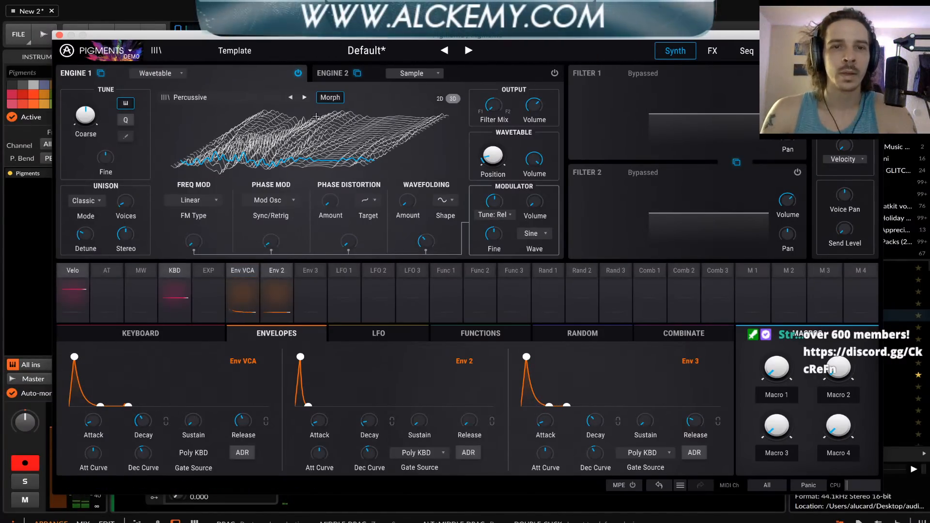
Switch Engine 1 to the Penter wavetable and look over the phase modulation's sync source options without changing them
click(290, 97)
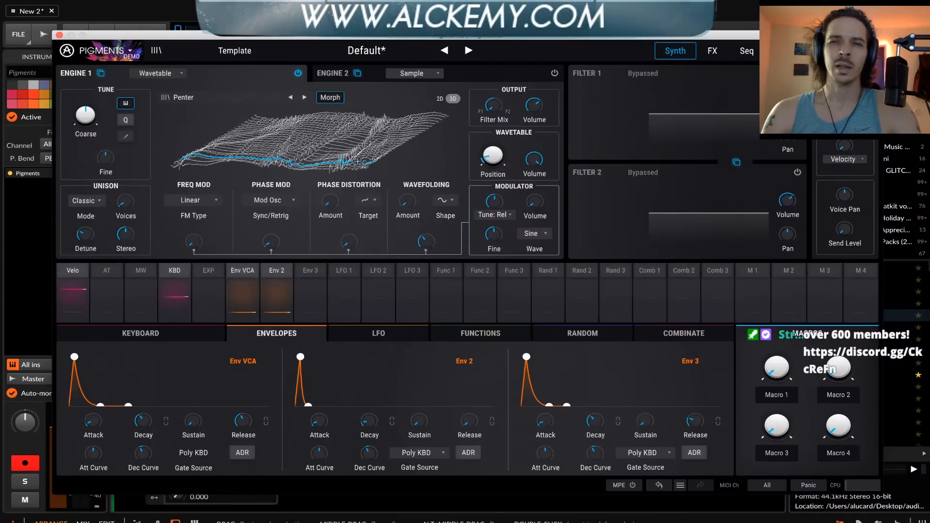
click(340, 71)
click(199, 75)
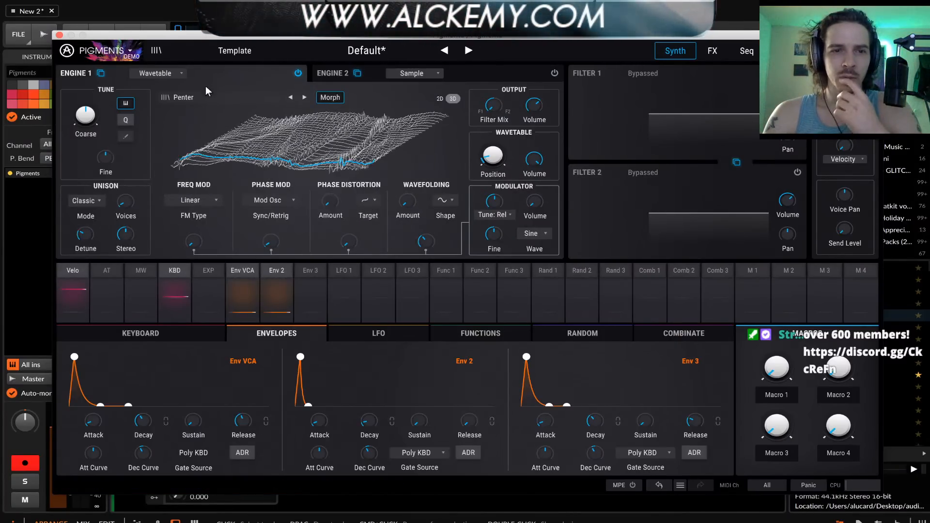
click(260, 198)
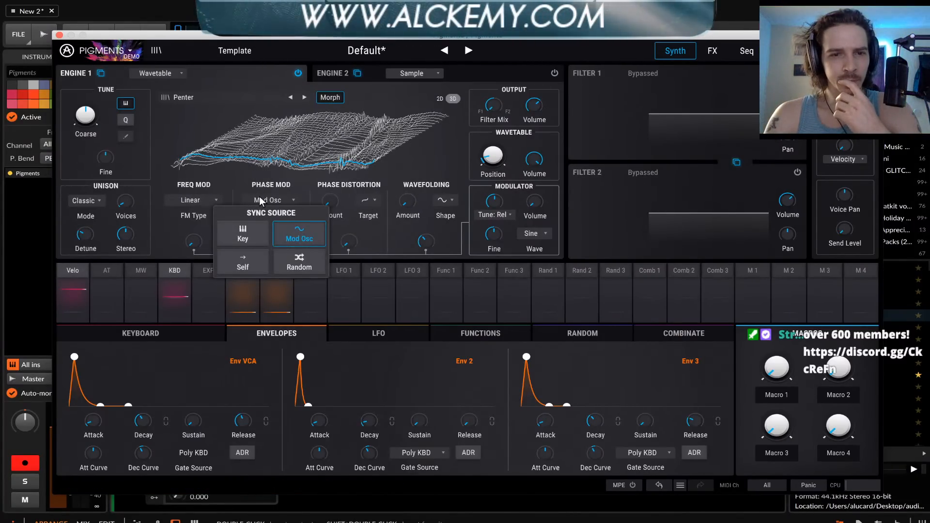
click(256, 150)
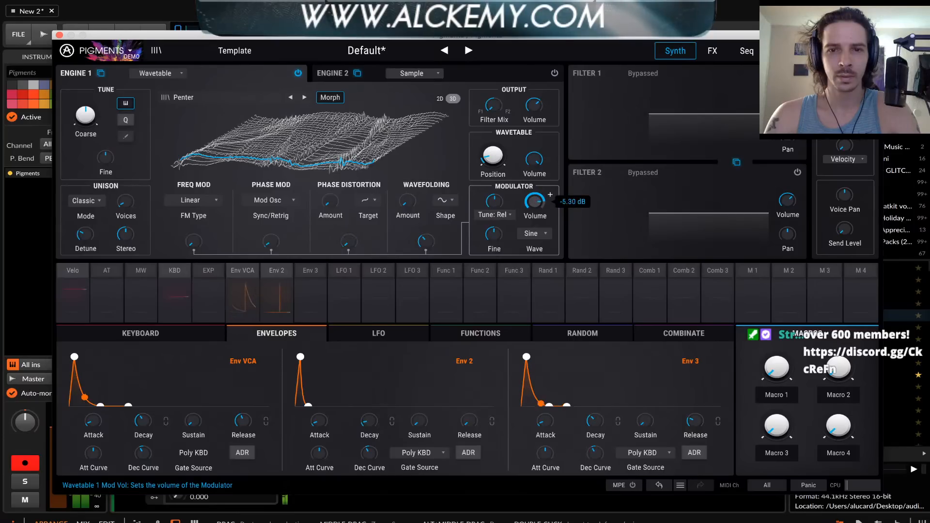
Raise the volume of Engine 1's modulator and set its wave to Square
drag(533, 204, 533, 181)
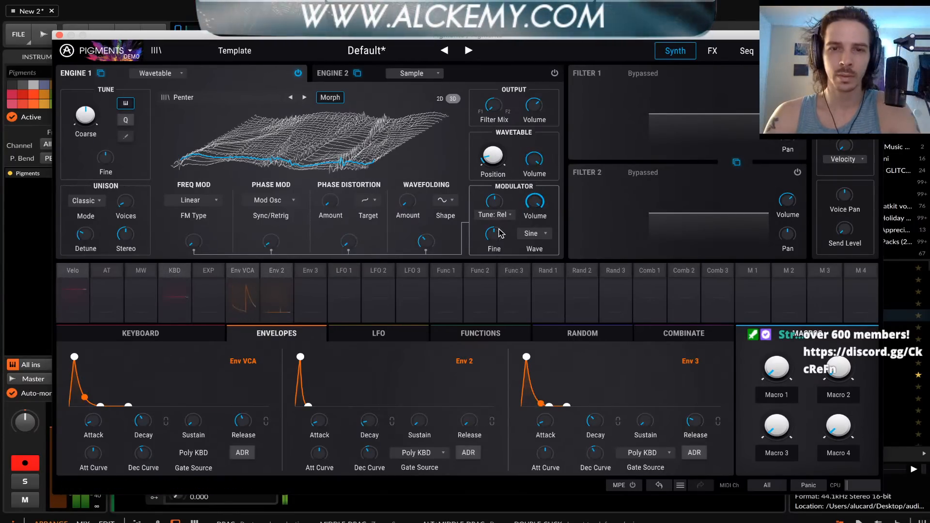
click(531, 234)
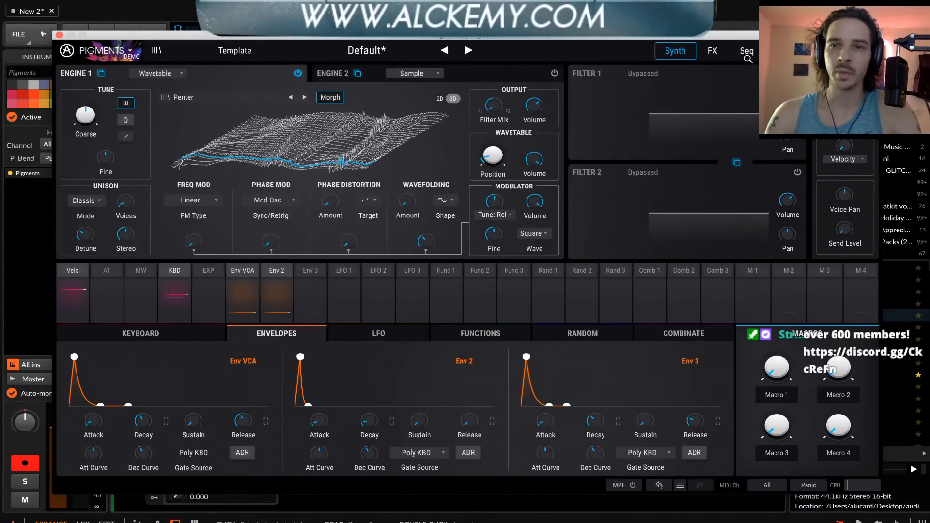
Show the arpeggiator/sequencer page, try the arpeggiator mode, and enable the sequencer mode instead
click(748, 55)
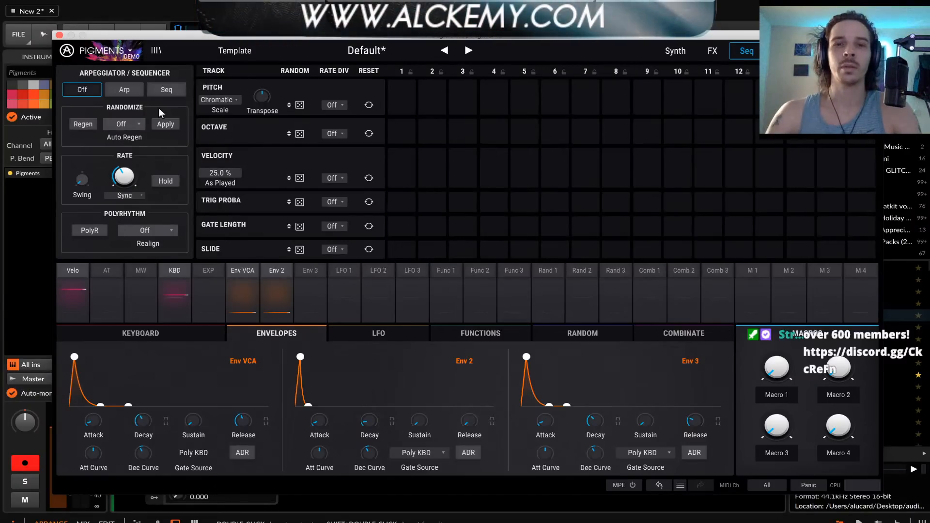
key(super+Tab)
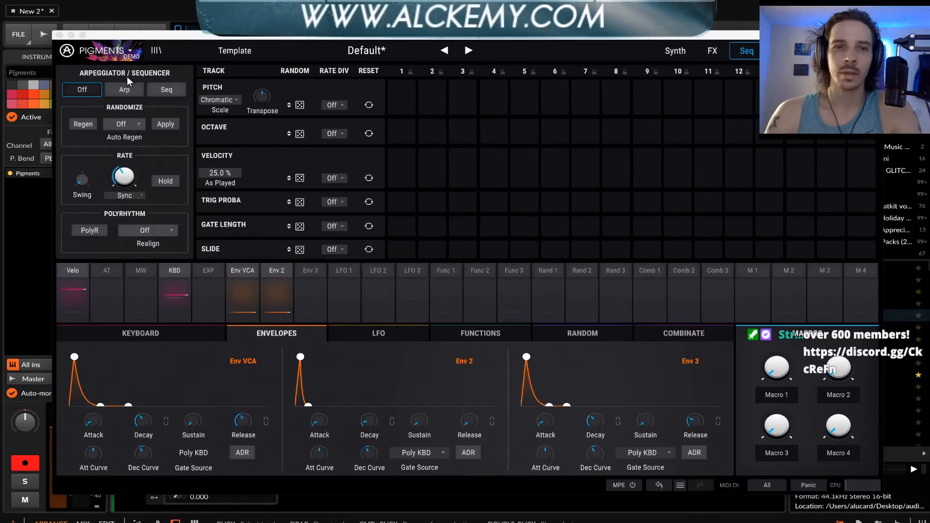
click(124, 88)
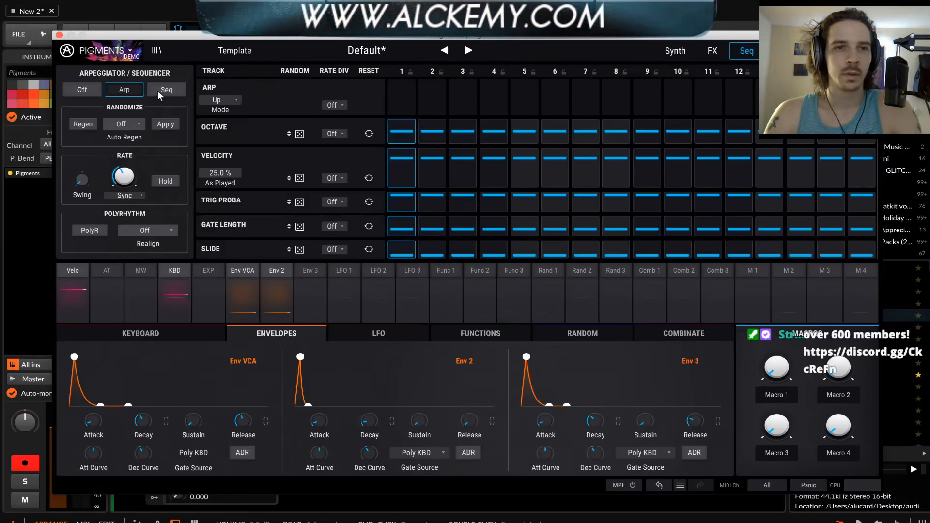
click(158, 91)
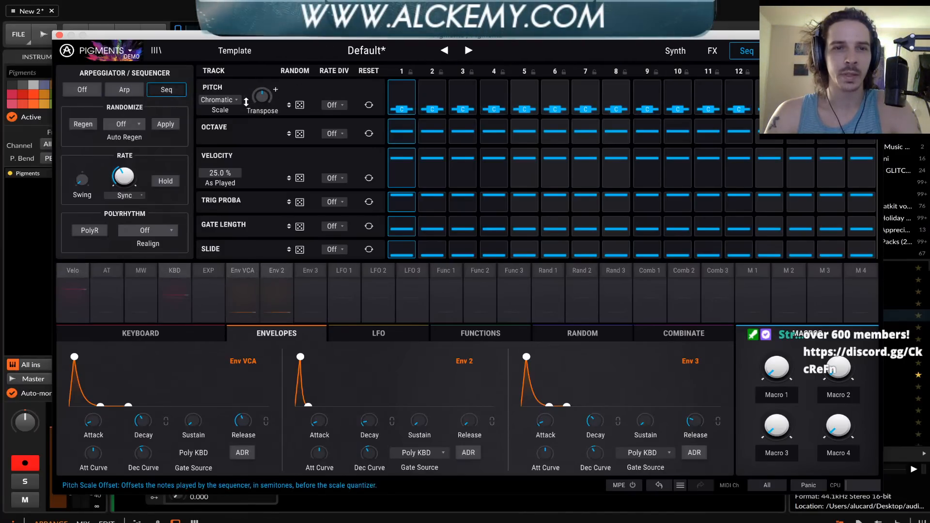
Set the sequencer's pitch scale to Harmonic Minor
click(227, 99)
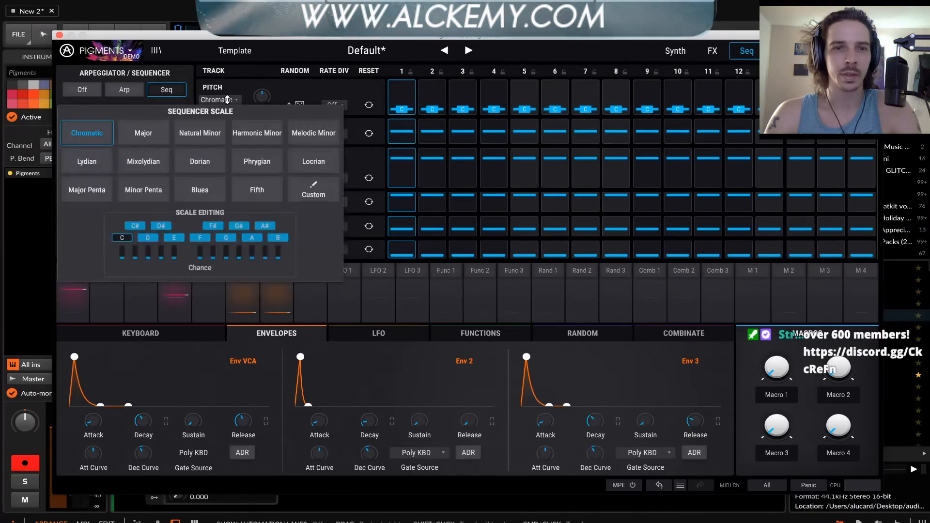
click(251, 127)
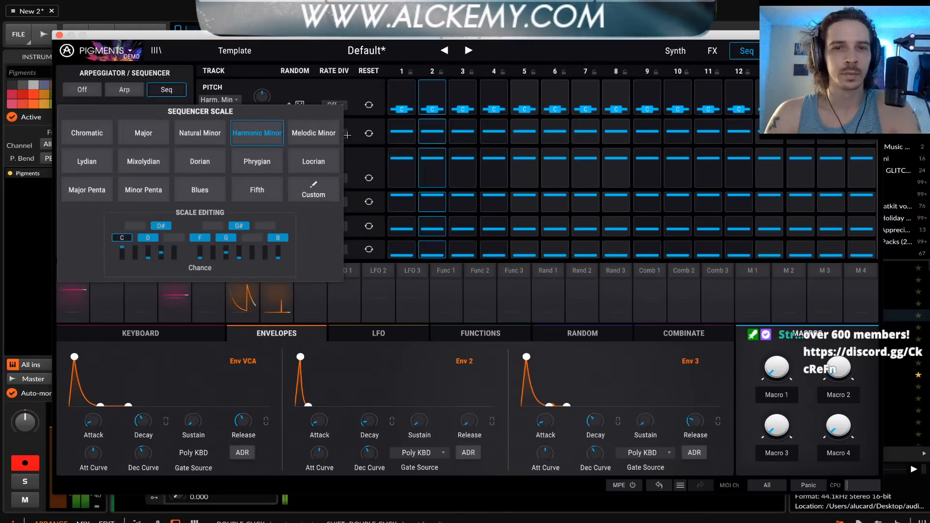
click(333, 90)
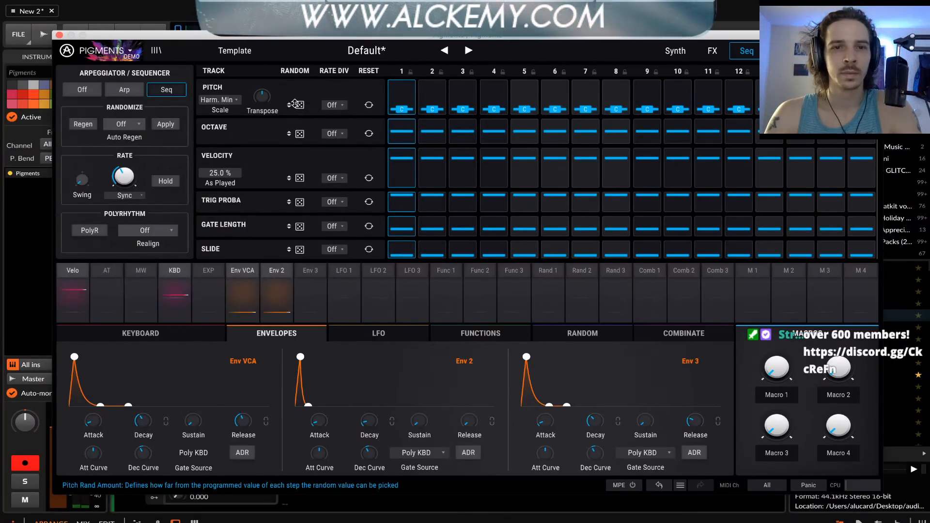
Add random variation to the sequencer's Pitch, Octave and Trig Proba tracks
drag(299, 104, 299, 67)
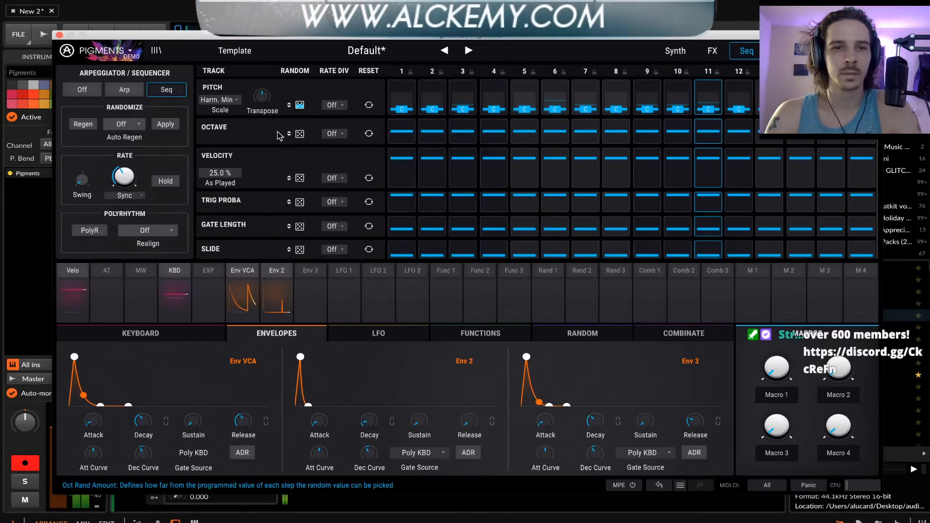
drag(300, 134, 299, 114)
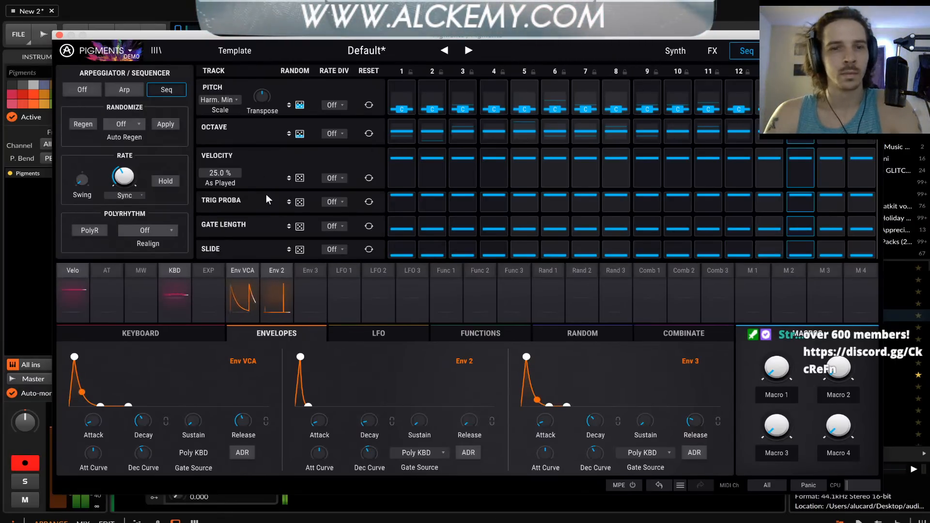
drag(296, 200, 295, 184)
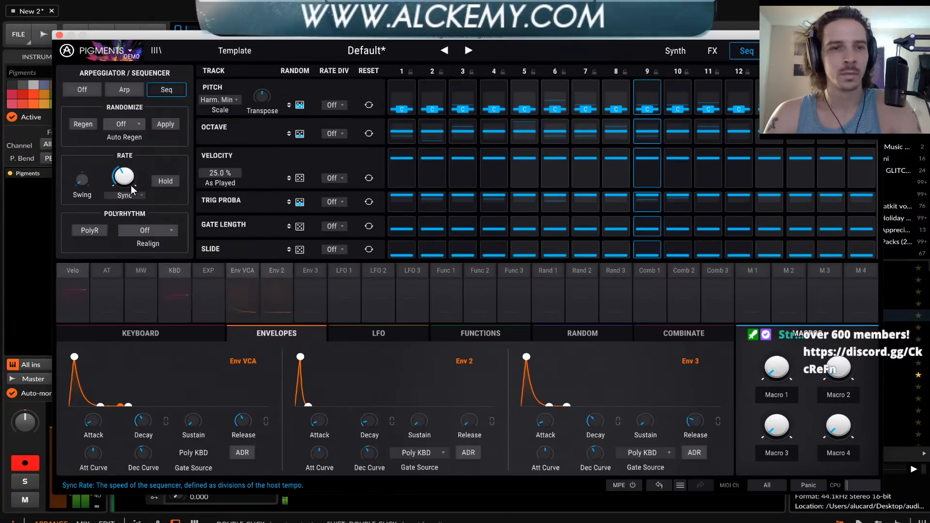
drag(297, 202, 300, 204)
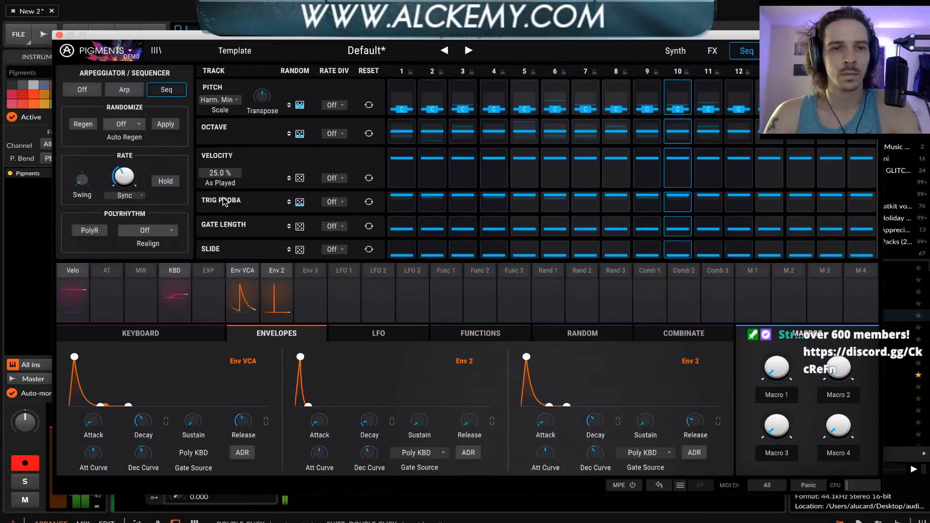
Try adjusting the sequencer's rate, and turn on polyrhythm with Realign left Off
drag(132, 178, 83, 175)
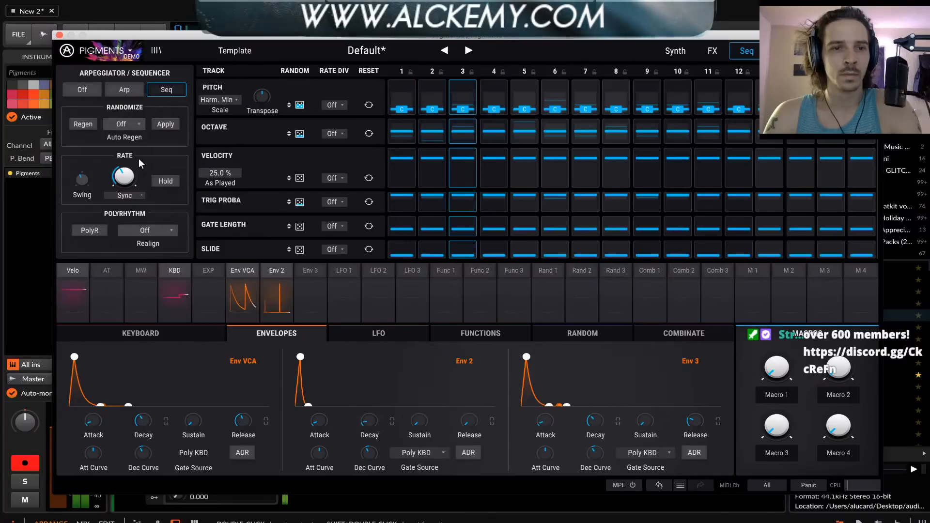
click(101, 231)
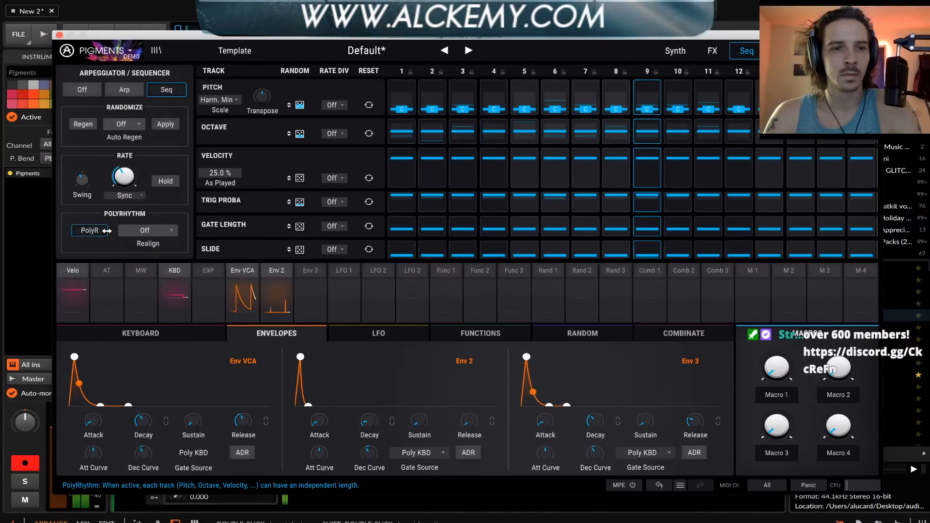
click(156, 228)
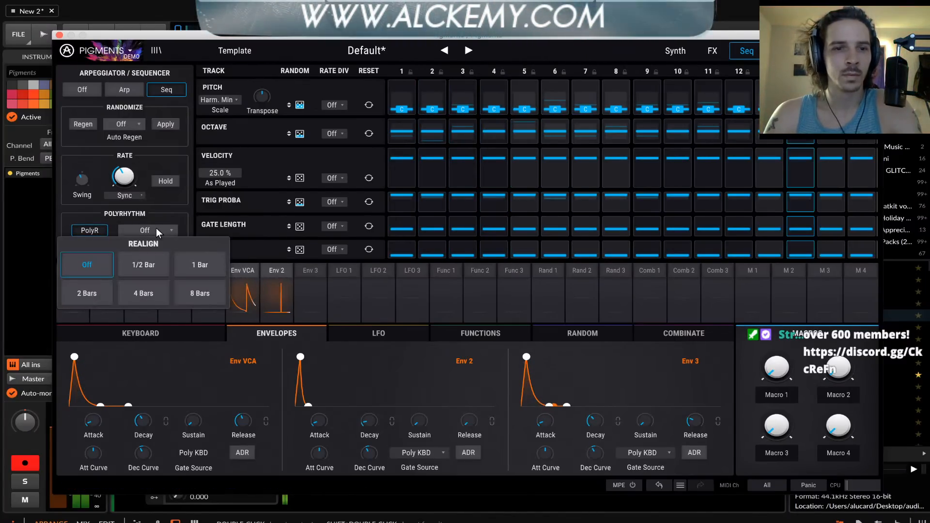
click(155, 228)
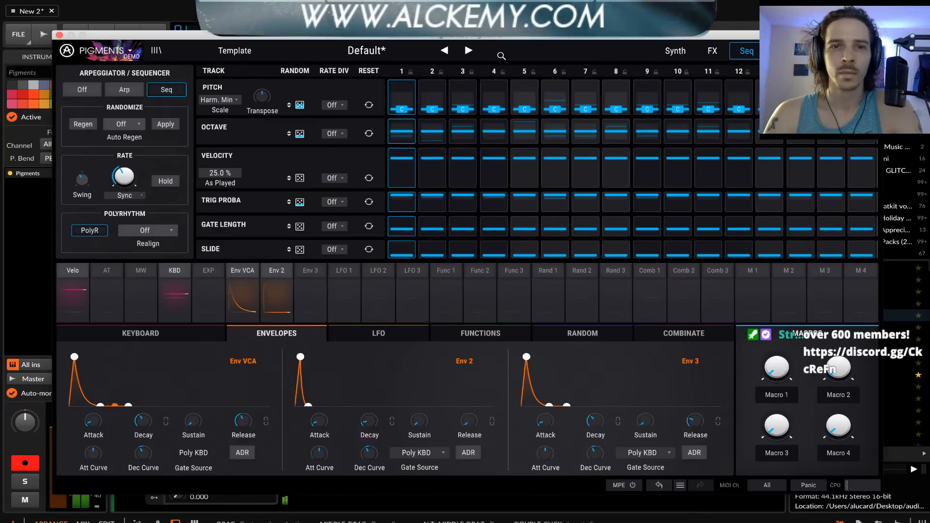
Return to the synth page and audition Nord's Red Devil on Engine 1, replacing it with the Lyra wavetable
click(675, 50)
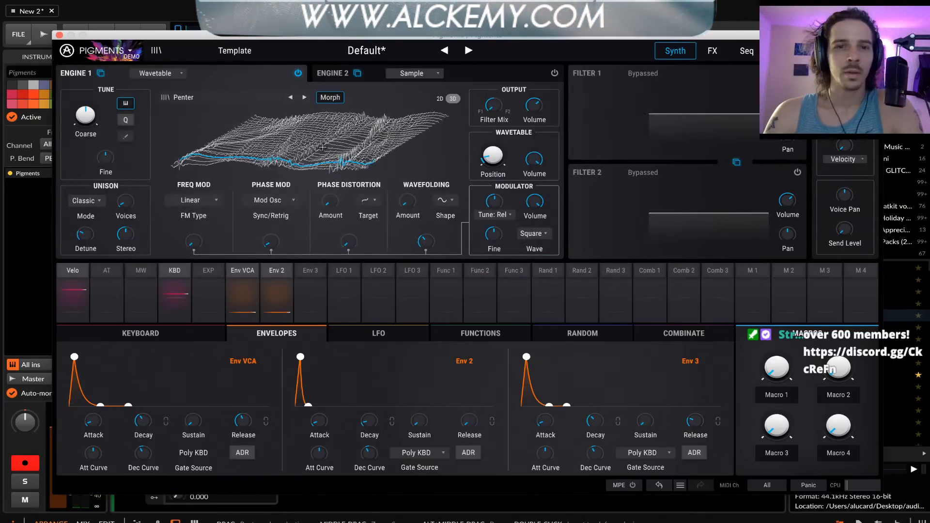
click(291, 98)
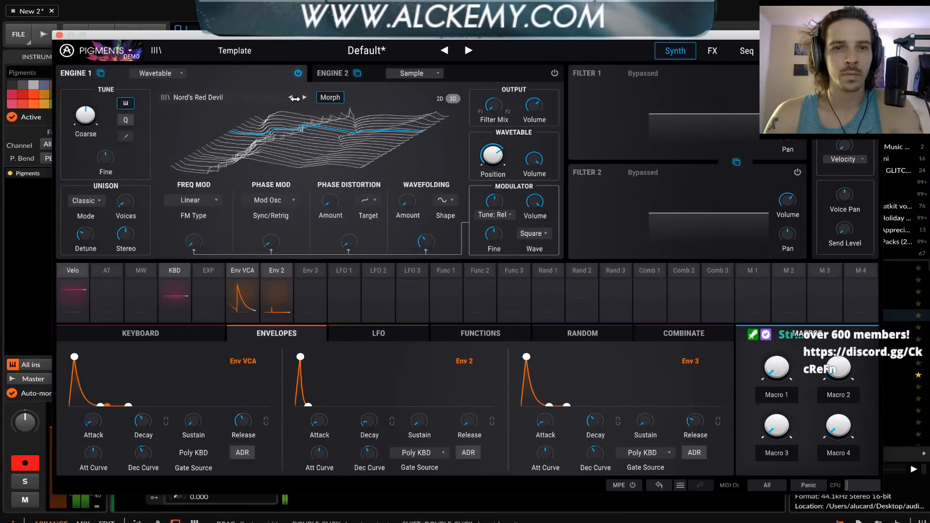
click(291, 98)
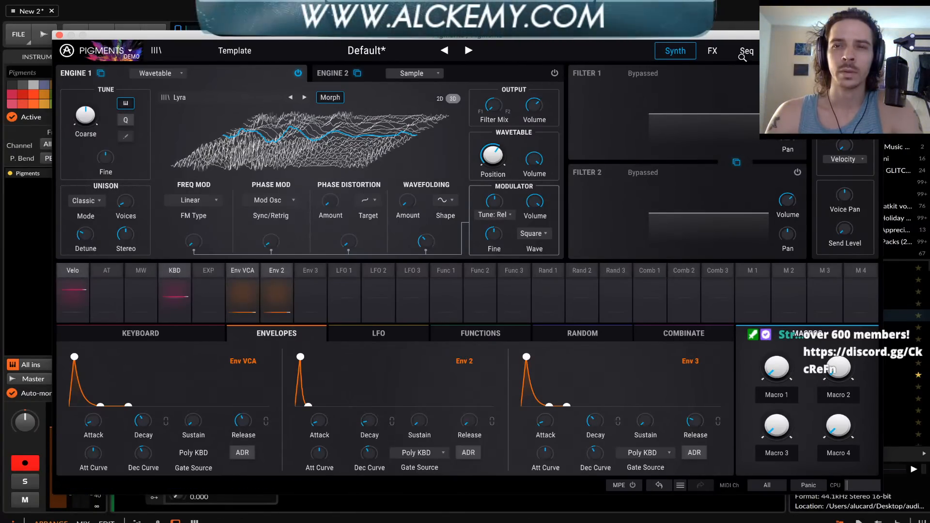
Check the effects page and the rate type options of the sequencer
click(714, 51)
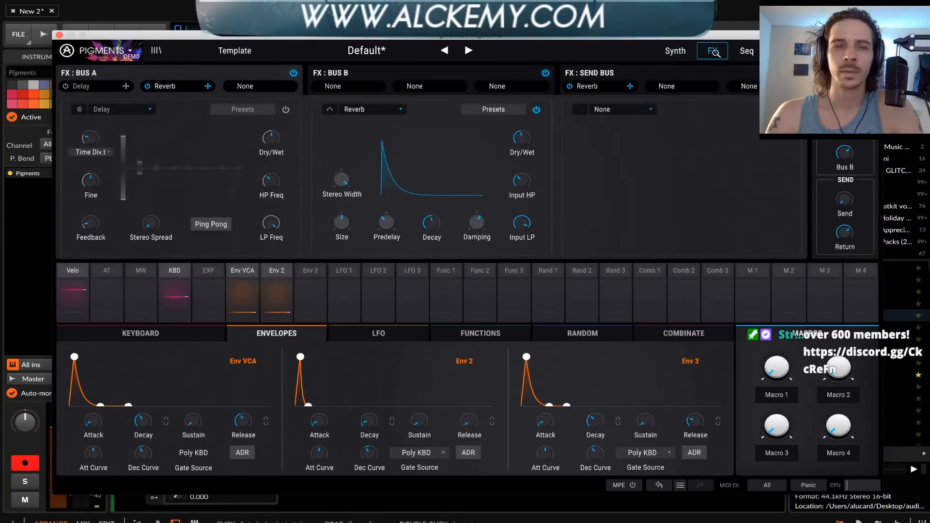
click(740, 51)
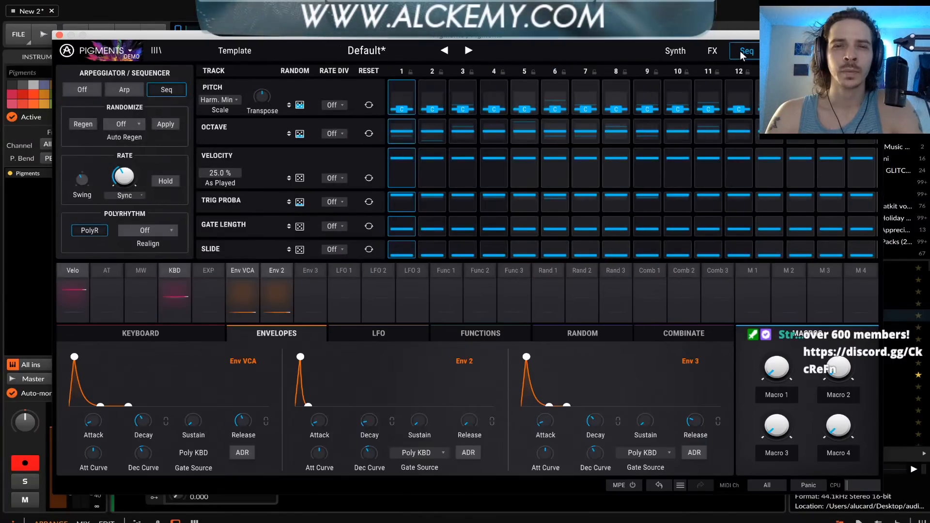
click(127, 195)
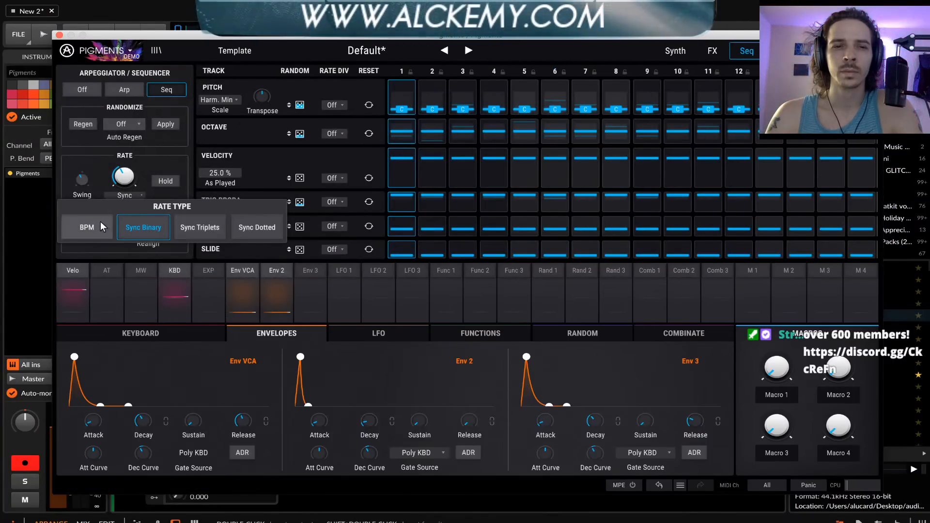
click(97, 156)
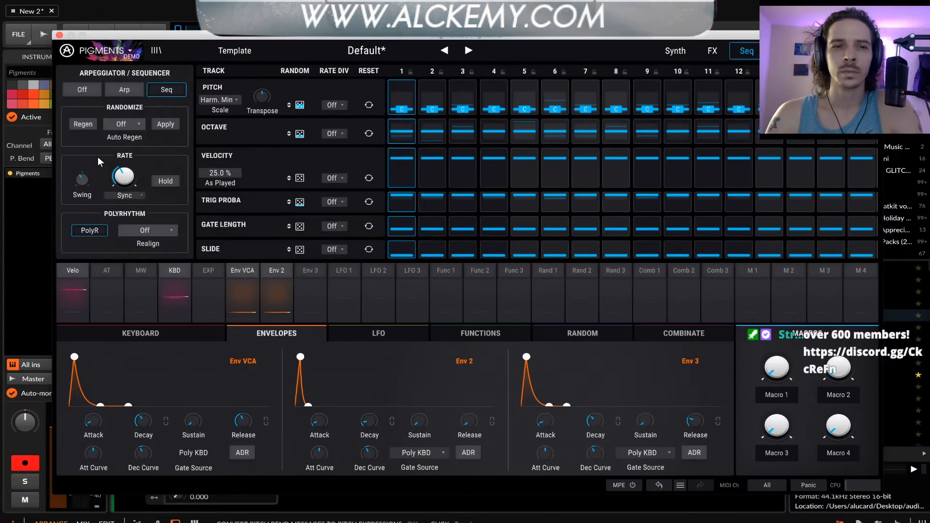
click(127, 194)
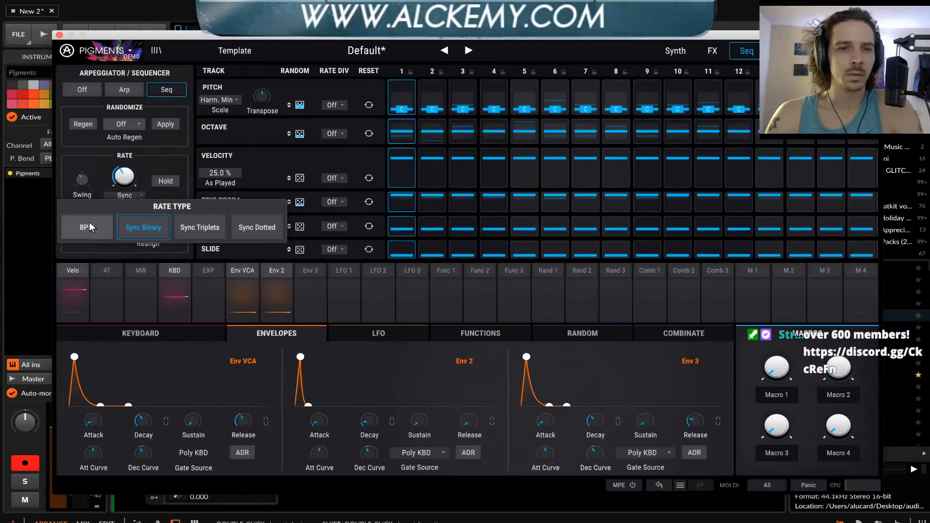
click(88, 165)
mouse_move(86, 178)
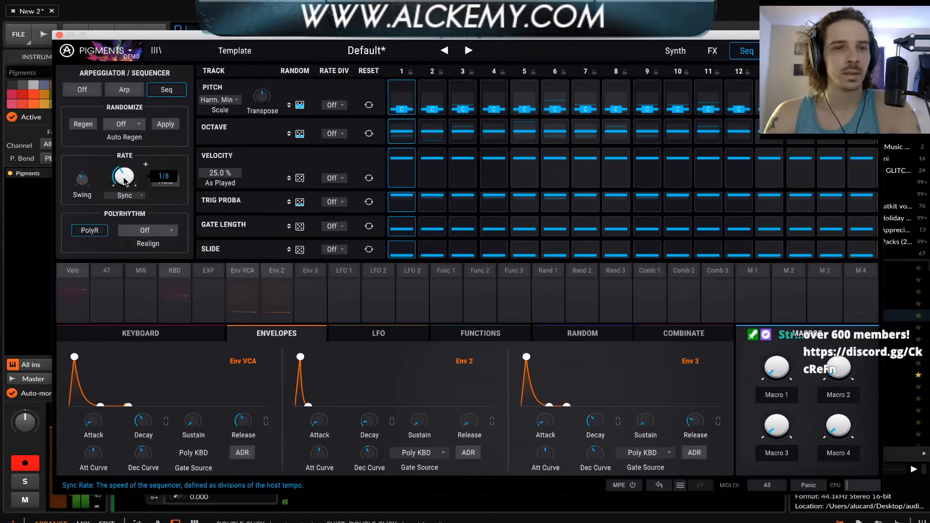
click(123, 195)
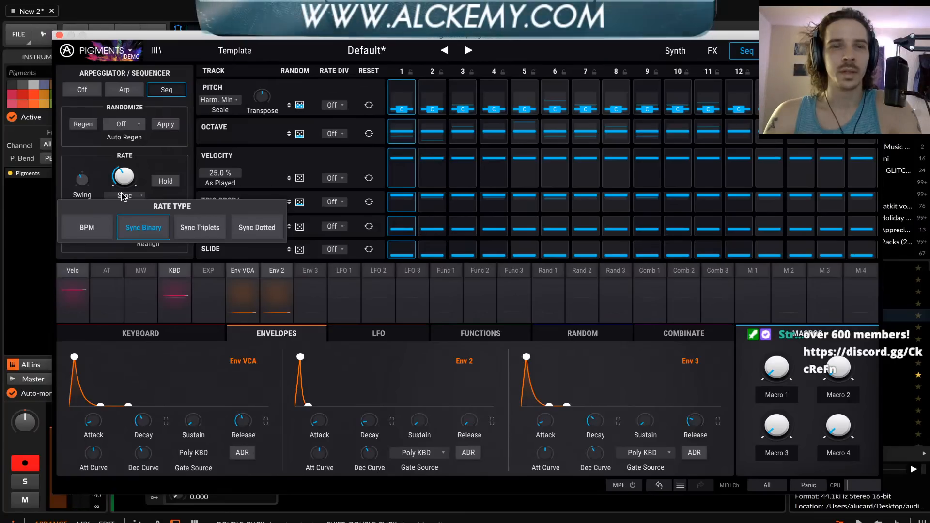
click(96, 152)
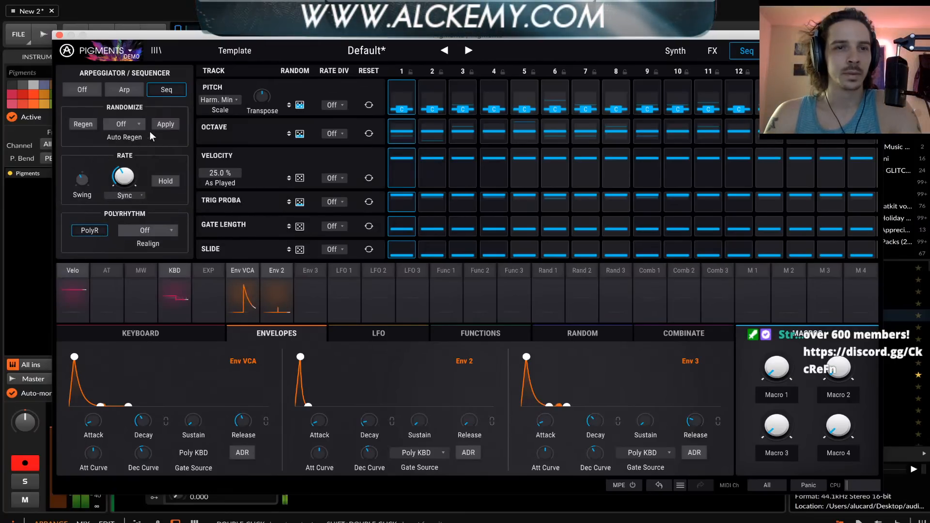
Try the arpeggiator with a pitch rate divider of /2 and the Random mode
click(121, 90)
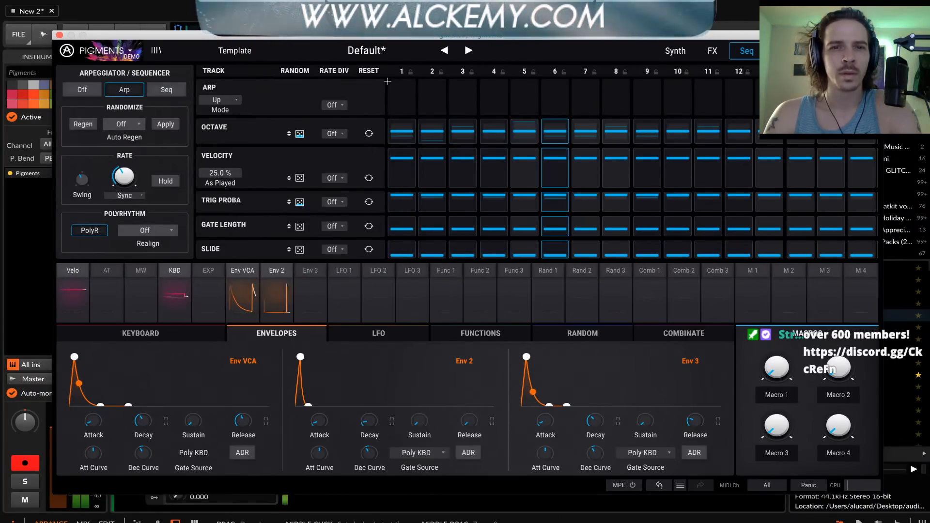
click(334, 105)
click(346, 157)
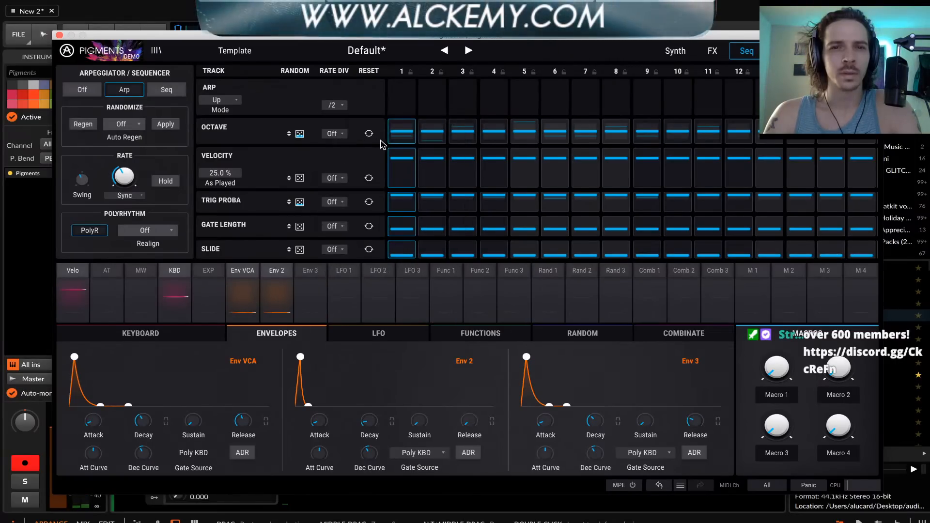
click(229, 99)
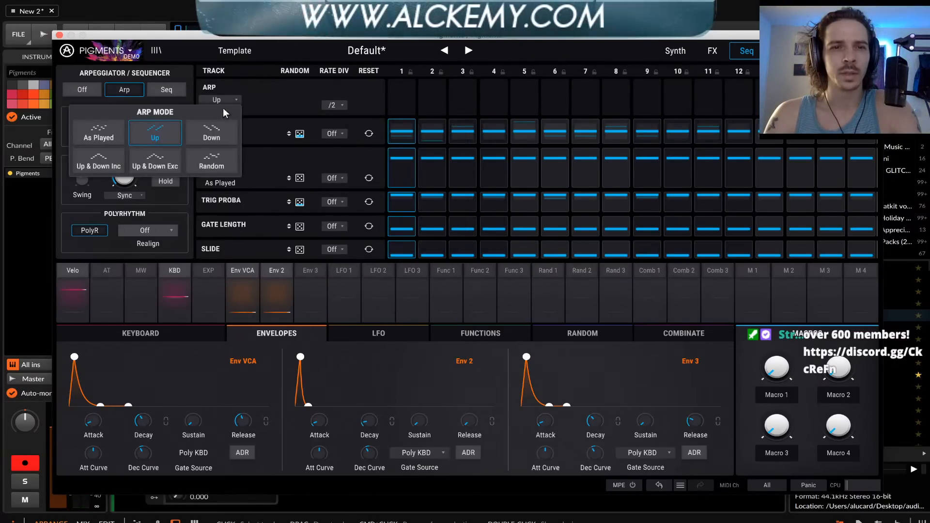
click(212, 146)
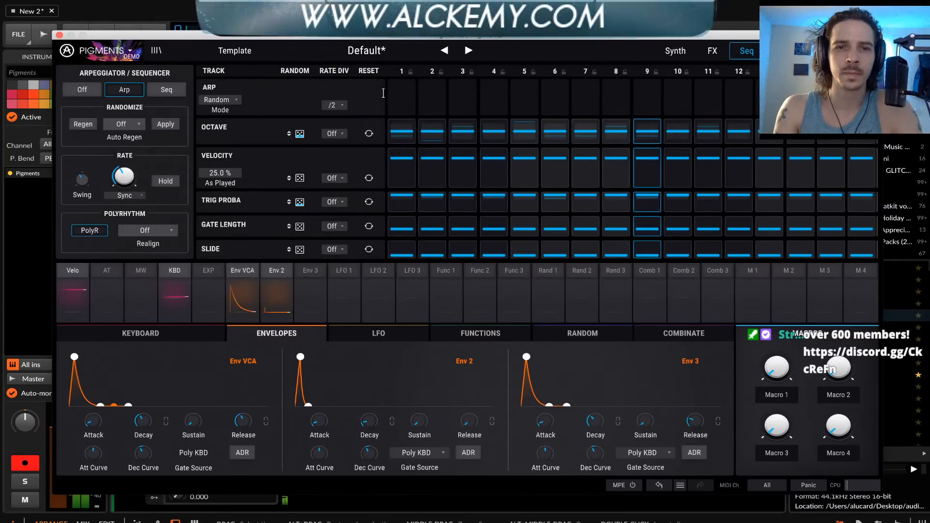
Turn the arpeggiator's pitch rate divider off and switch back to the sequencer
click(335, 106)
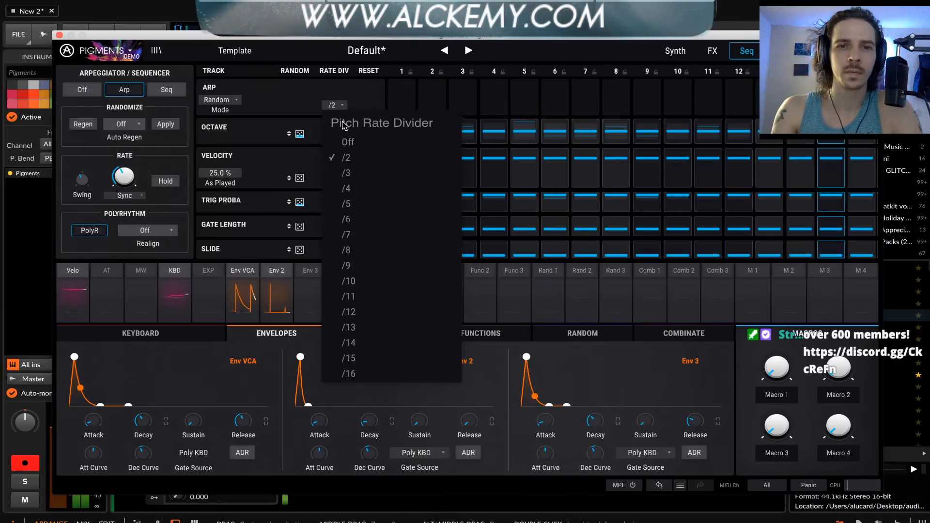
click(346, 141)
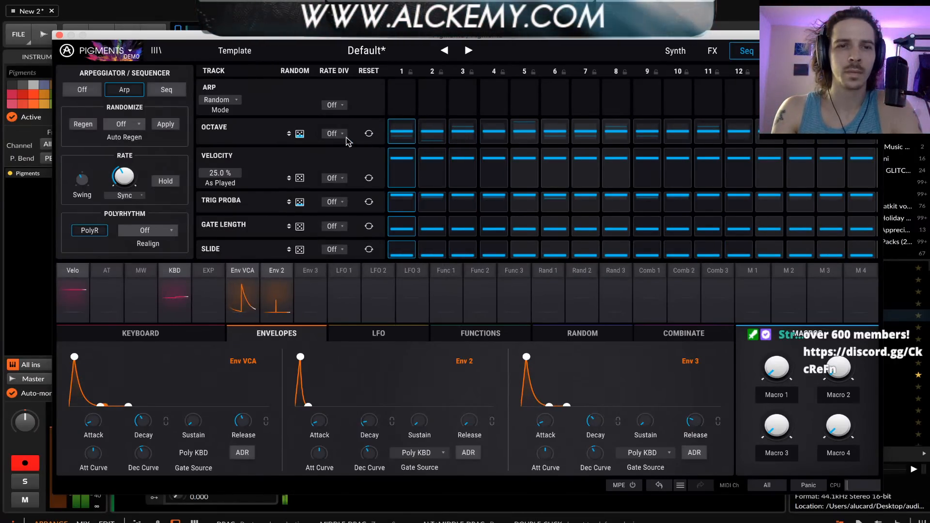
click(226, 100)
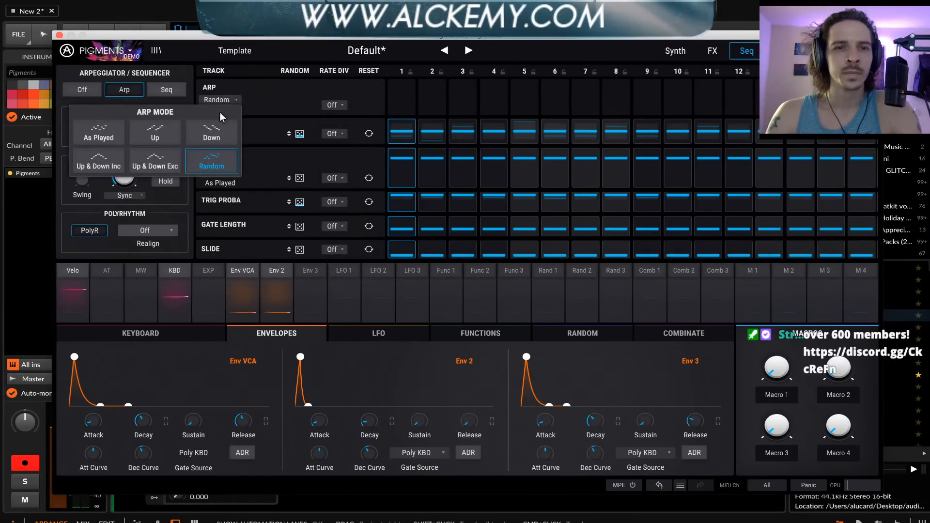
click(240, 88)
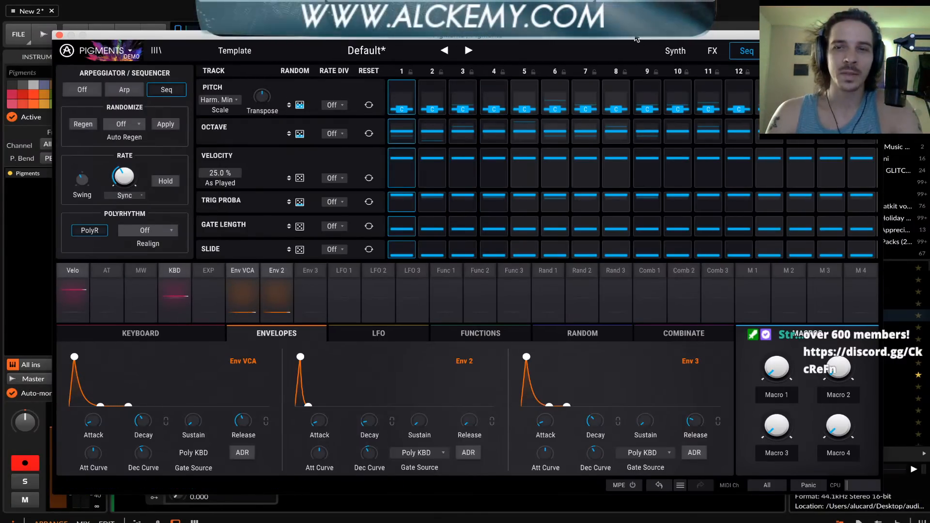
Return to the synth page, raise Engine 1's wavetable position, and change the wavetable to LFO Fake Detune
click(675, 50)
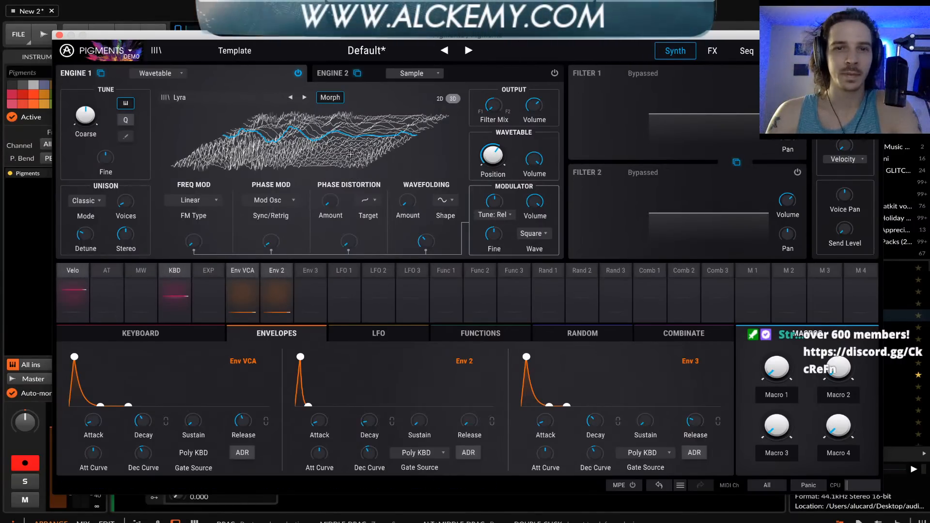
mouse_move(299, 137)
mouse_down()
mouse_move(299, 161)
mouse_move(299, 121)
mouse_up()
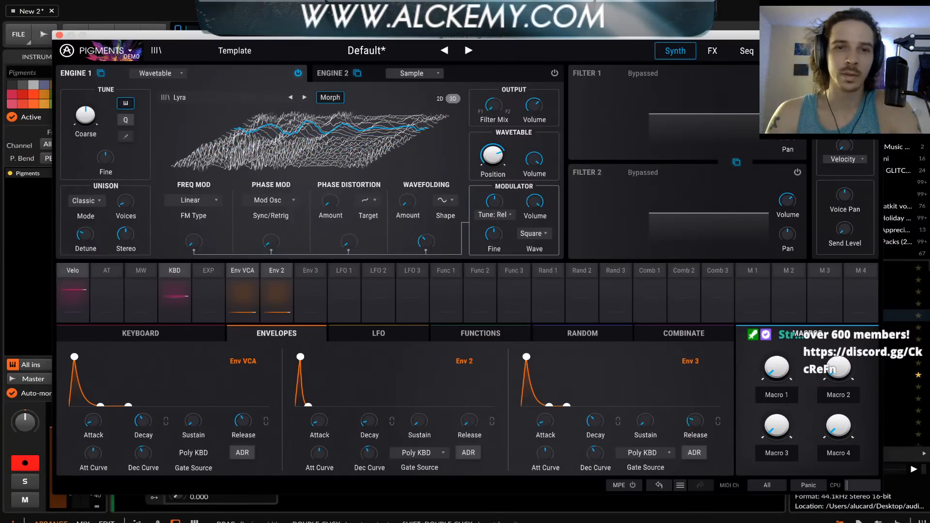
click(290, 98)
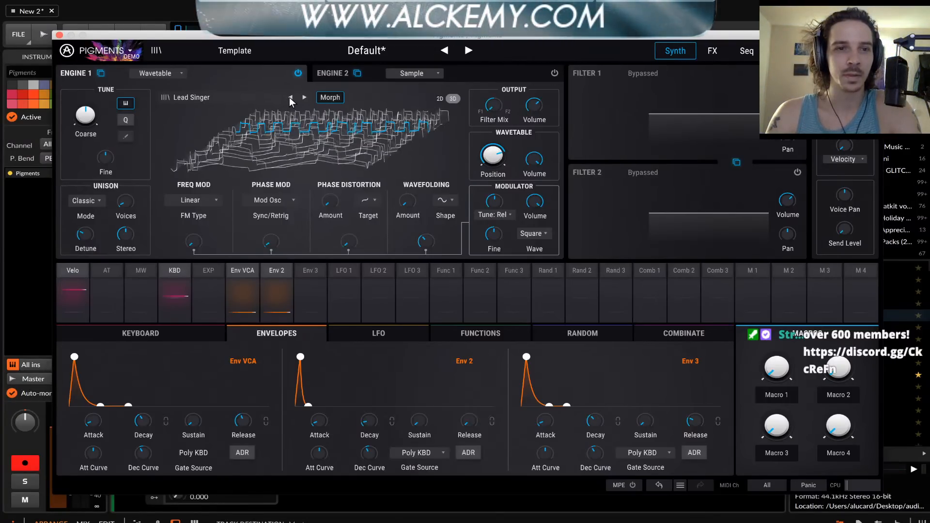
click(290, 98)
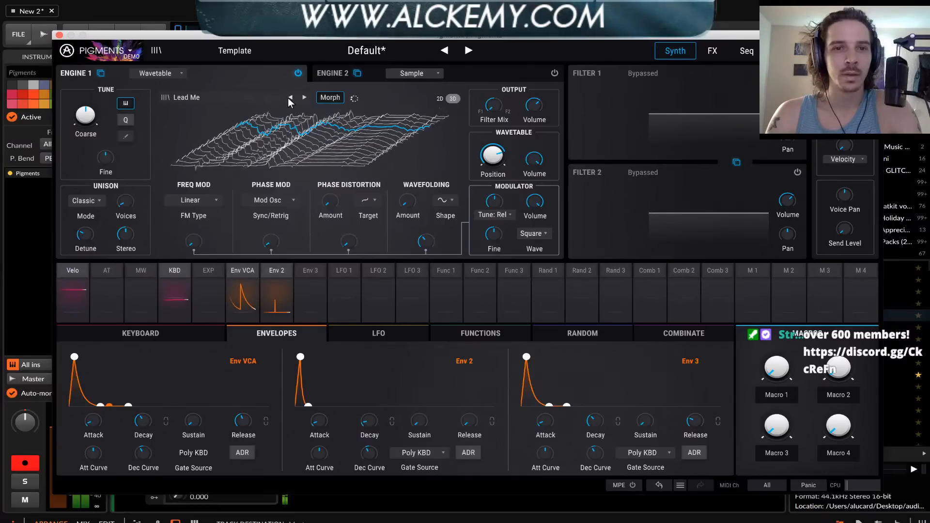
click(290, 97)
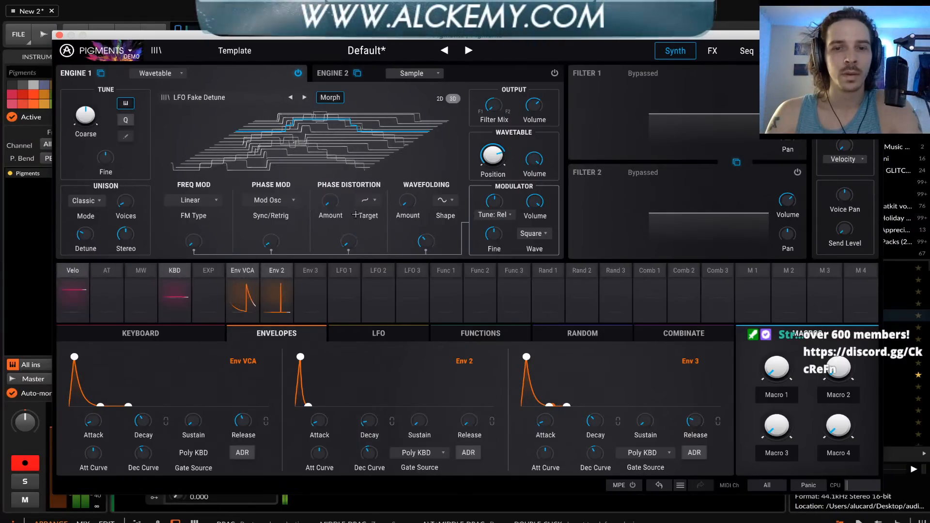
mouse_move(272, 243)
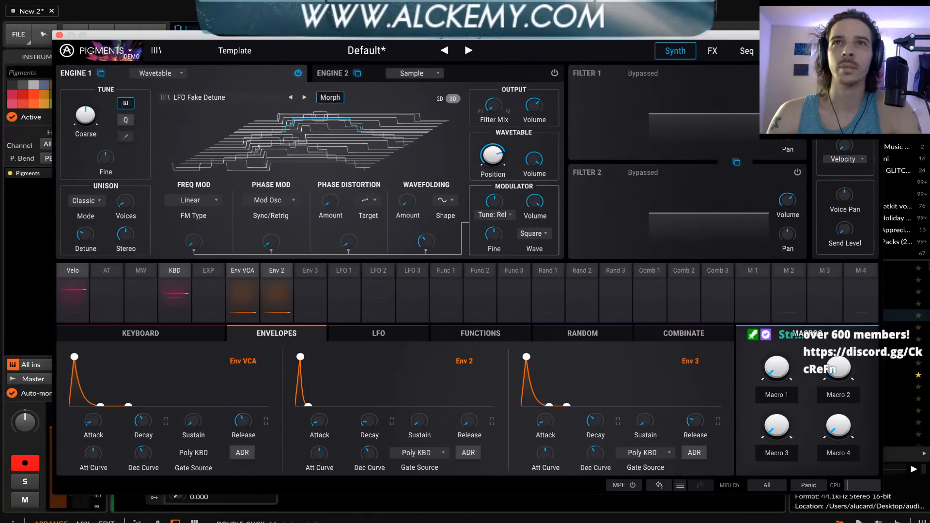
Reposition the Pigments window, then close it and reopen it from its device on the track
mouse_move(231, 40)
mouse_down()
mouse_move(234, 51)
mouse_move(242, 45)
mouse_move(220, 25)
mouse_up()
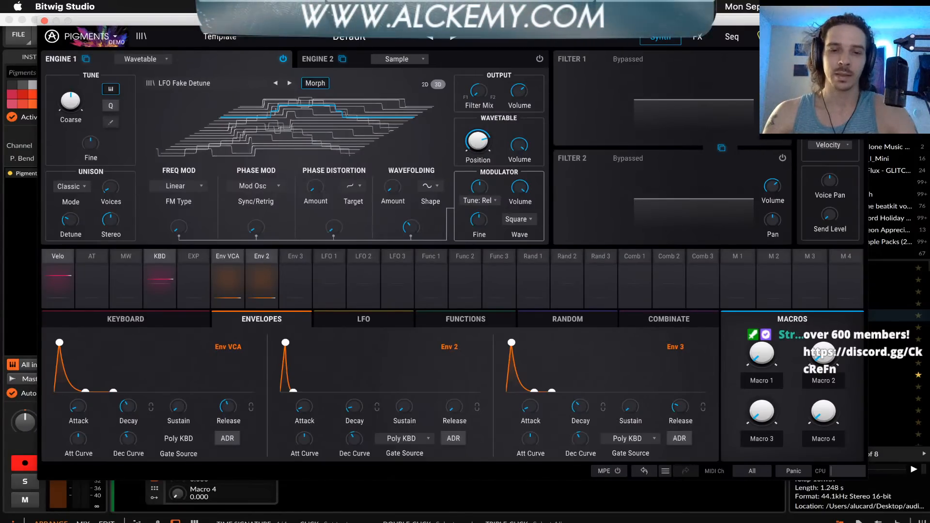
click(44, 21)
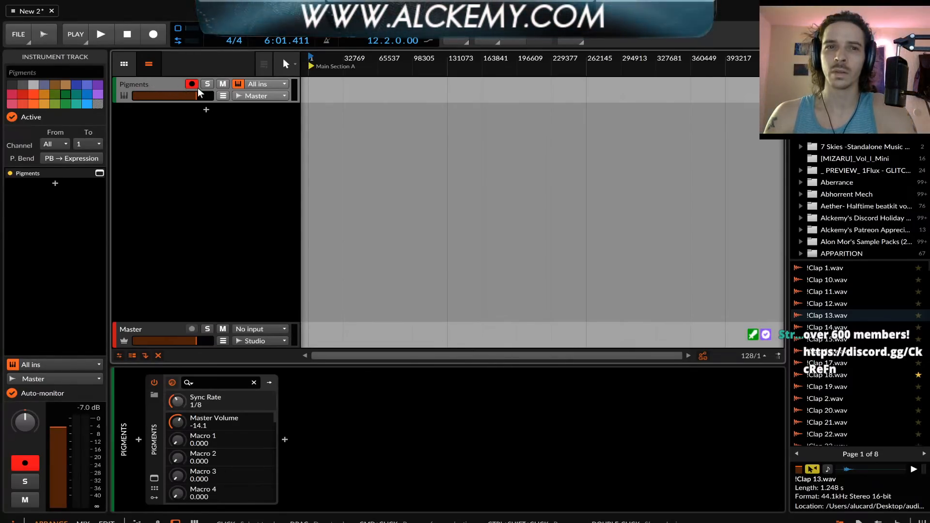
click(154, 479)
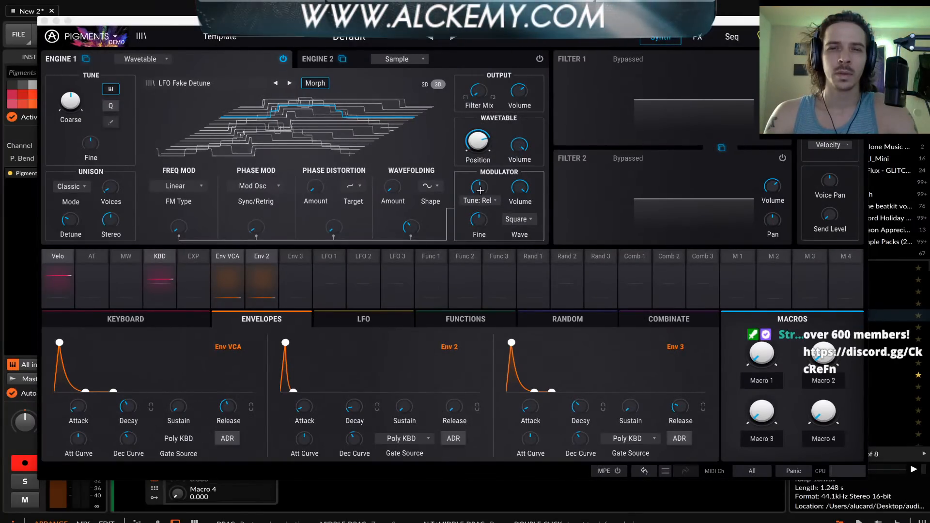
Set the tuning mode of Engine 1's modulator to Relative and check its coarse and fine tuning controls
click(480, 201)
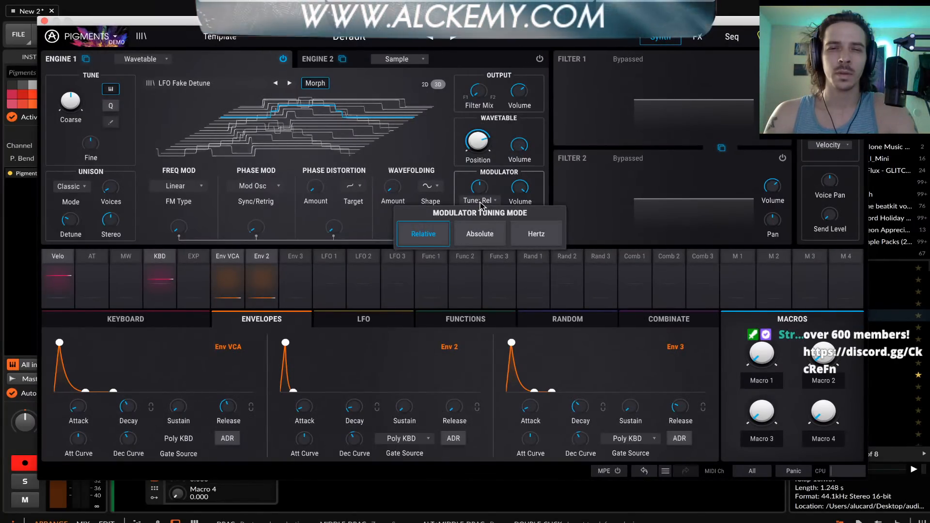
click(443, 231)
mouse_move(481, 193)
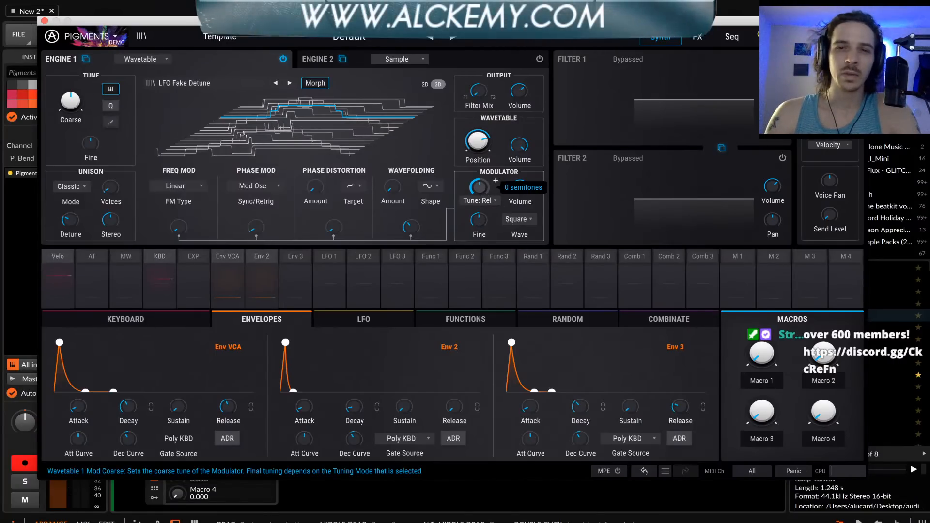
mouse_move(483, 219)
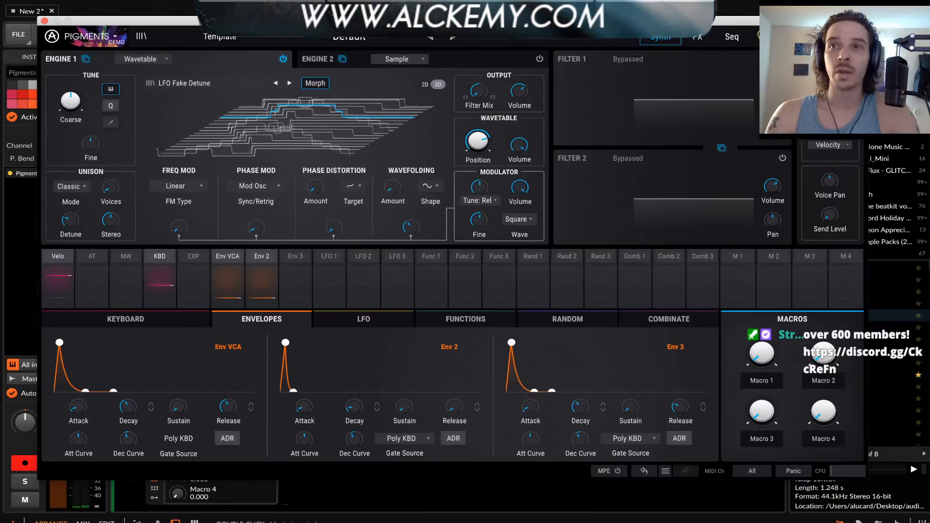
Try fine detuning Engine 1's modulator, reset its coarse tuning, and adjust its volume
drag(103, 26, 109, 29)
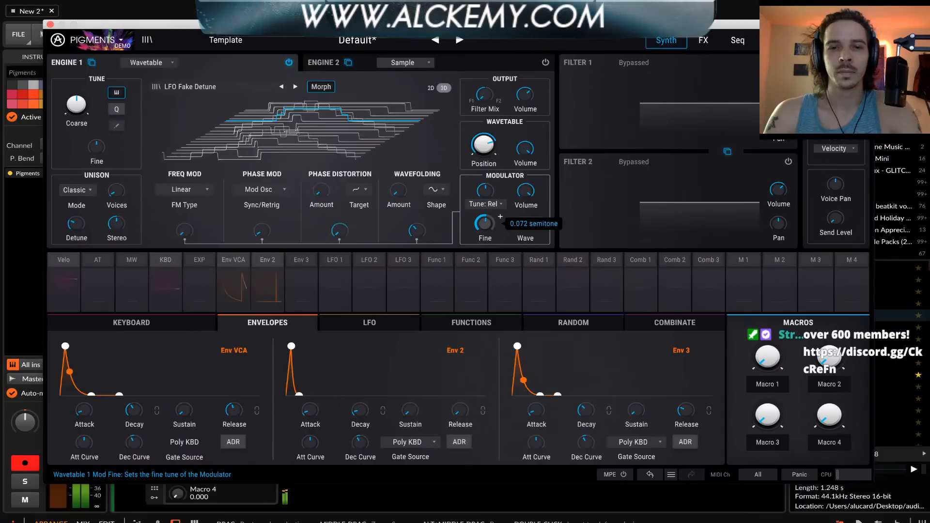
drag(486, 225, 485, 141)
double_click(487, 195)
mouse_move(526, 191)
mouse_down()
mouse_move(526, 223)
mouse_move(526, 186)
mouse_up()
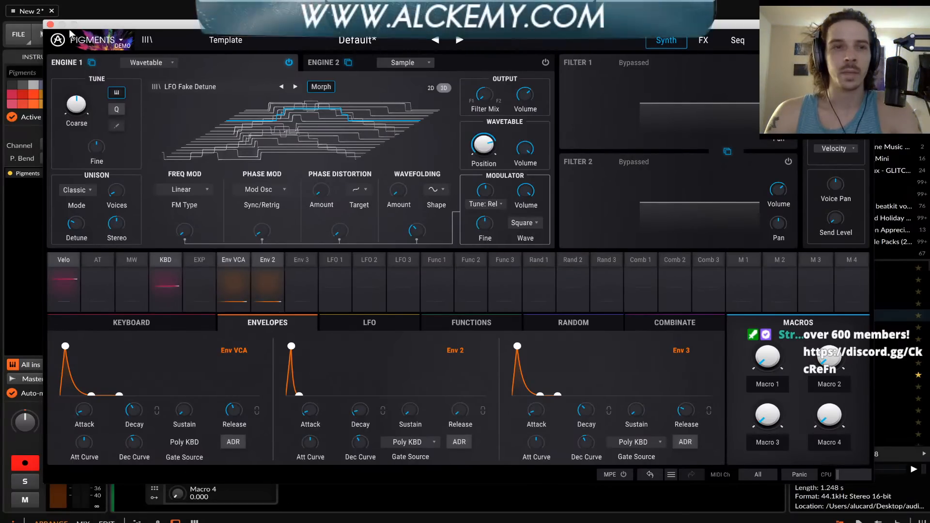
Close the Pigments window and delete the Pigments track from the project
click(50, 25)
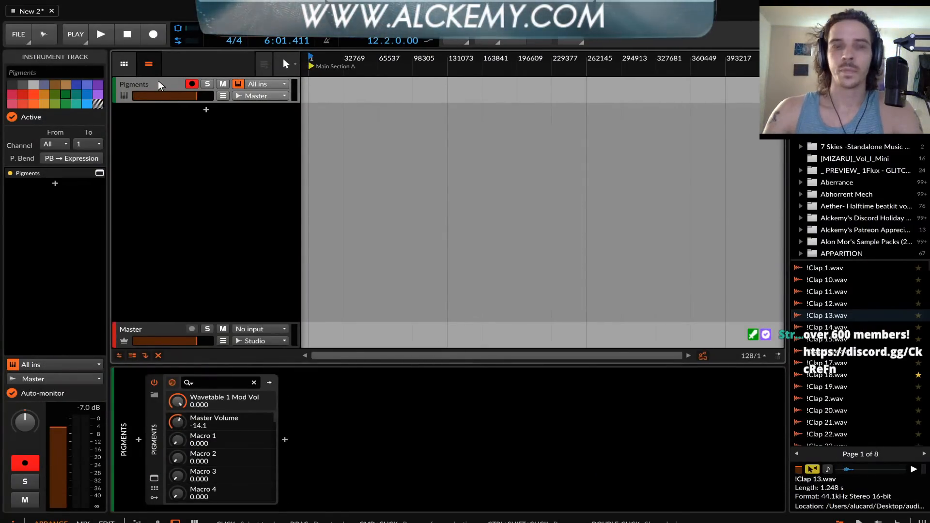
key(Delete)
click(555, 339)
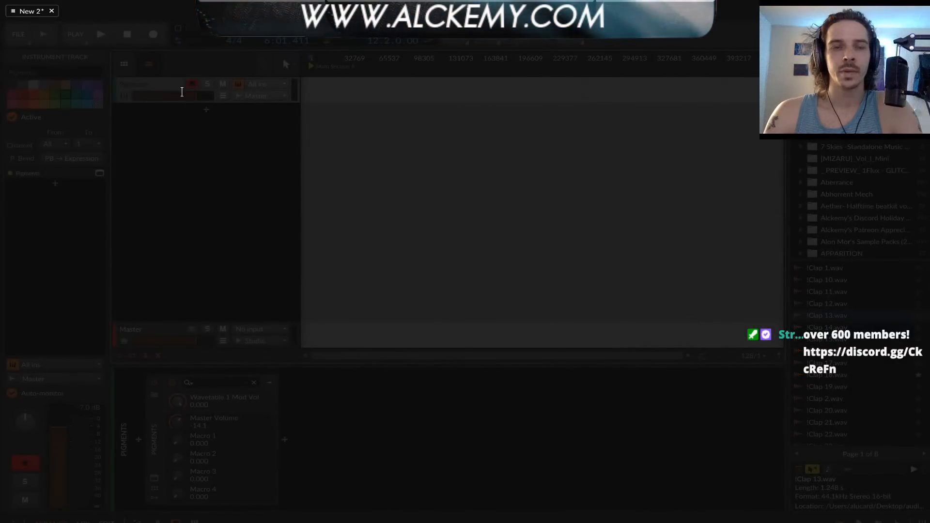
Find Pigments in the device browser and insert its VST3 version on the Inst 1 track
click(219, 91)
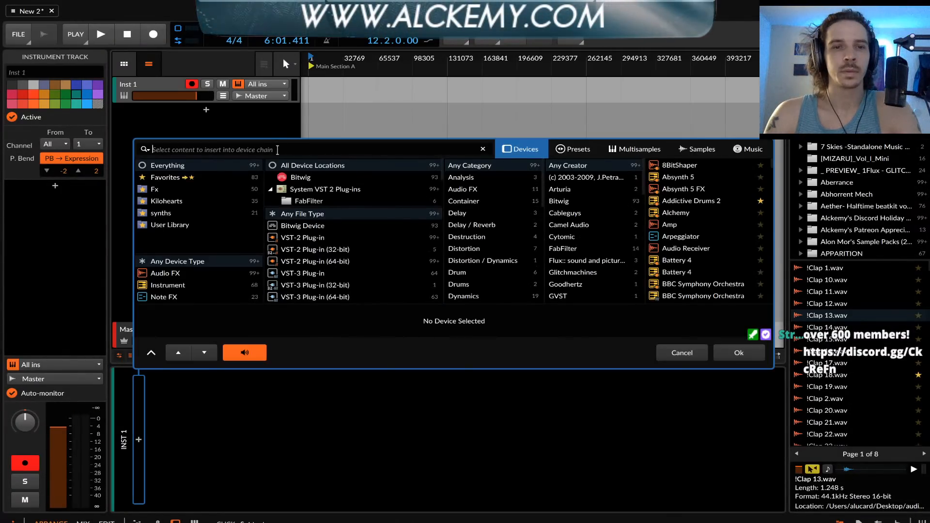
text(PIGMENTS)
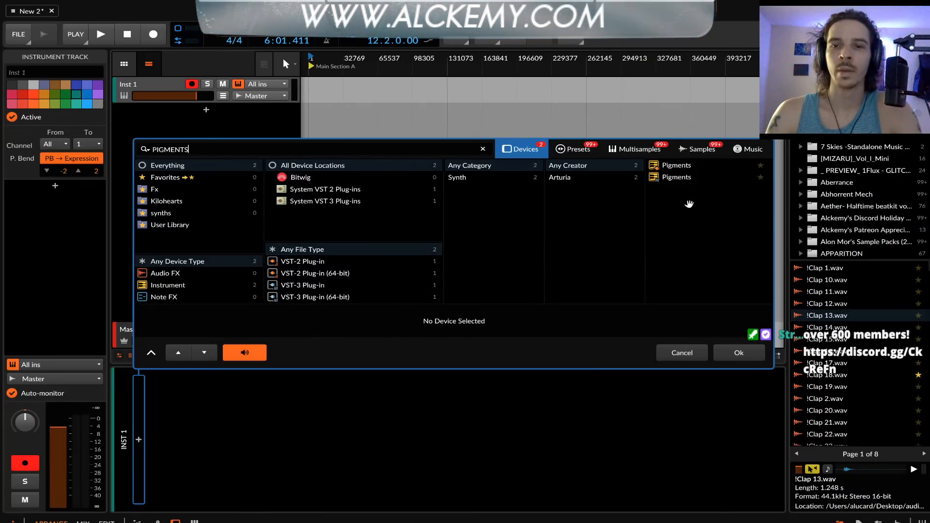
click(677, 178)
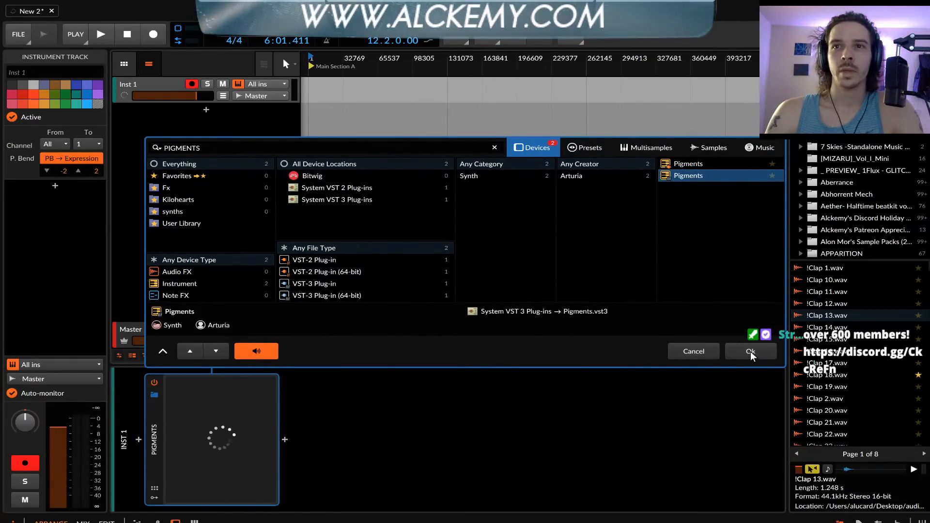
click(751, 352)
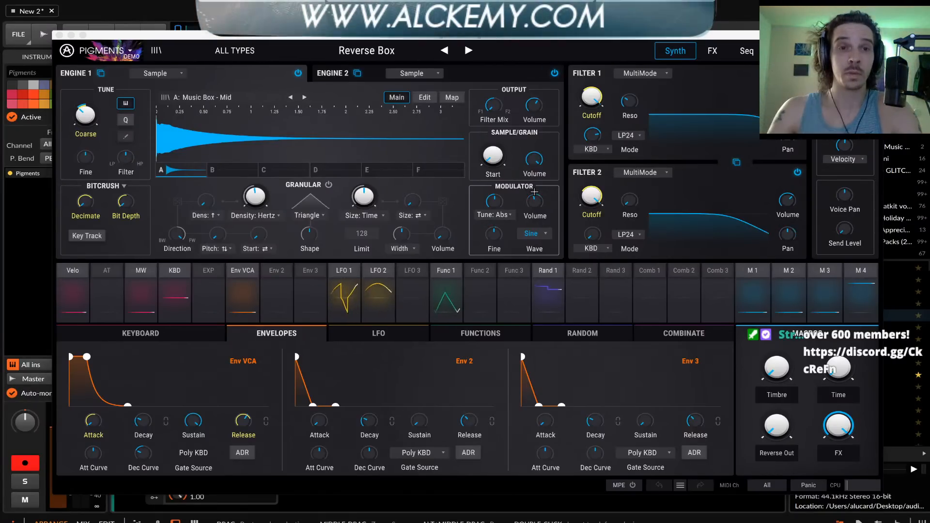
Load the Default preset from the Template category
click(213, 51)
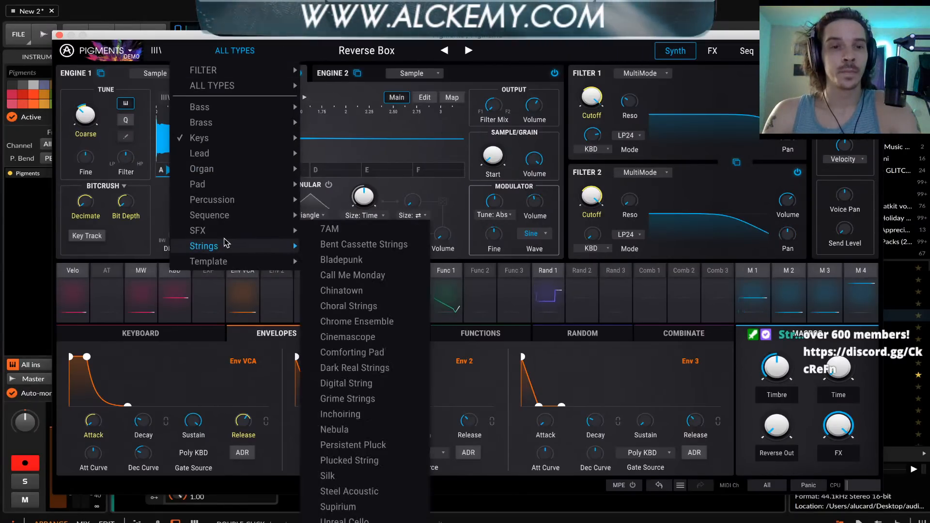
mouse_move(223, 264)
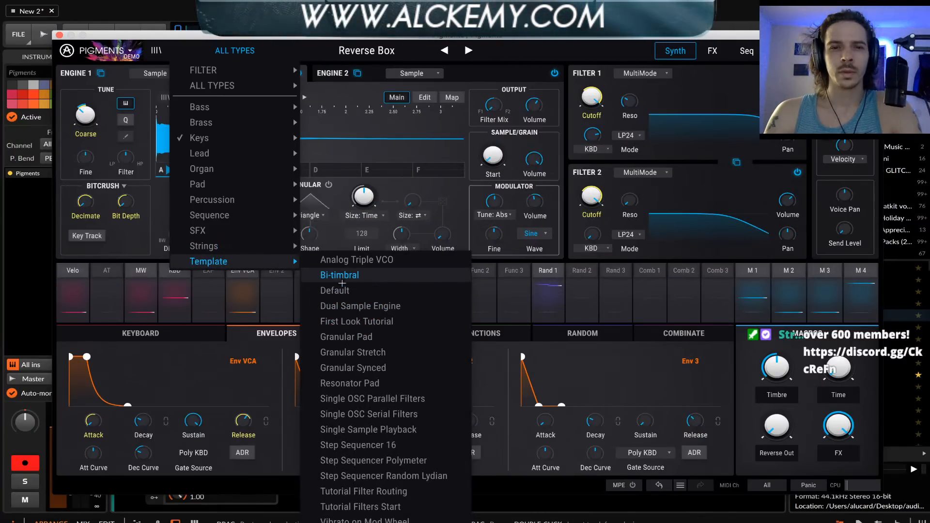
click(337, 291)
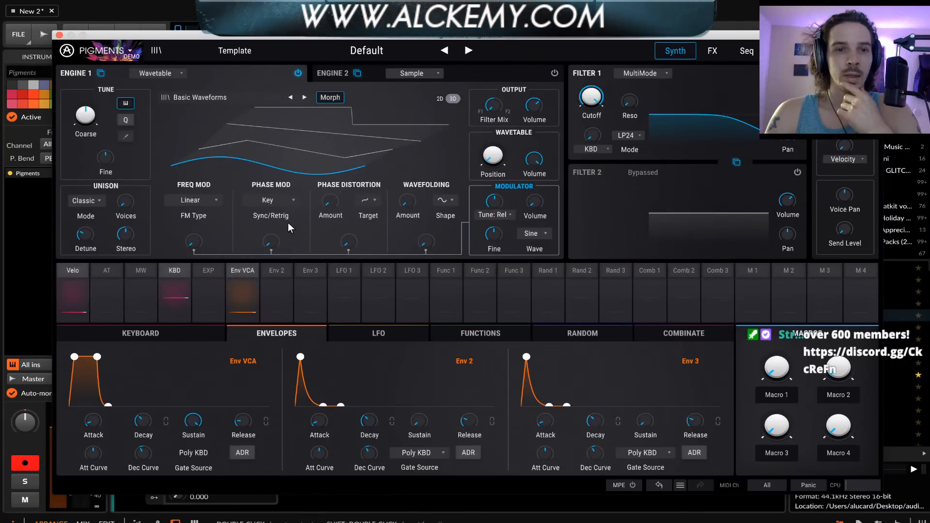
Look over Engine 1's FM type and phase modulation options and the modulation routing of Env VCA
click(209, 199)
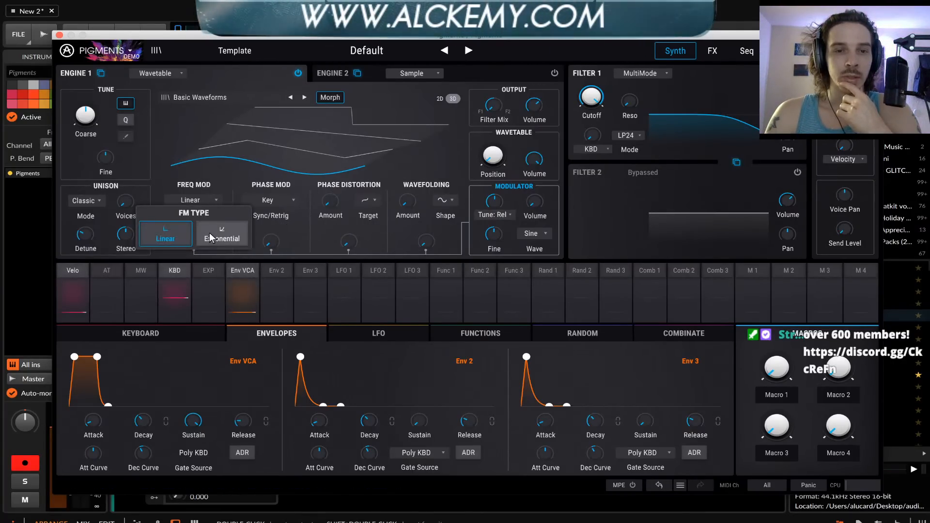
click(274, 199)
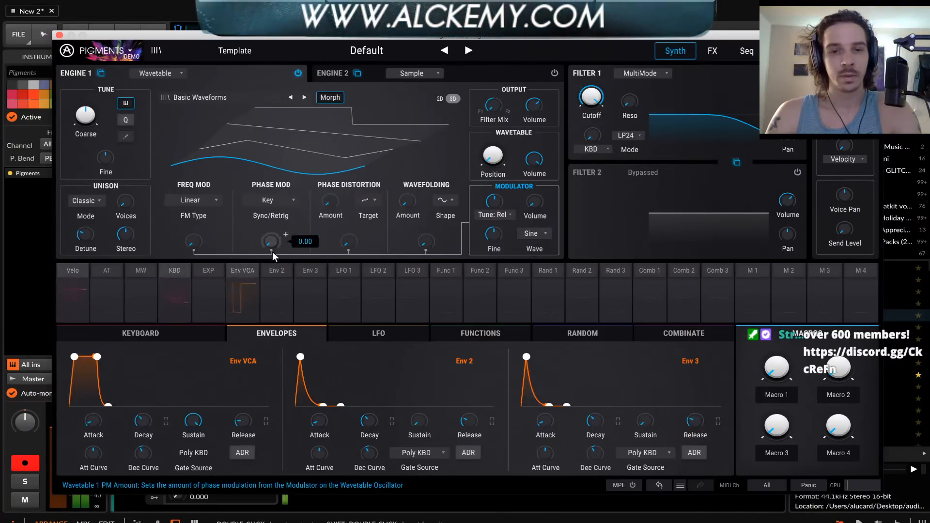
click(242, 277)
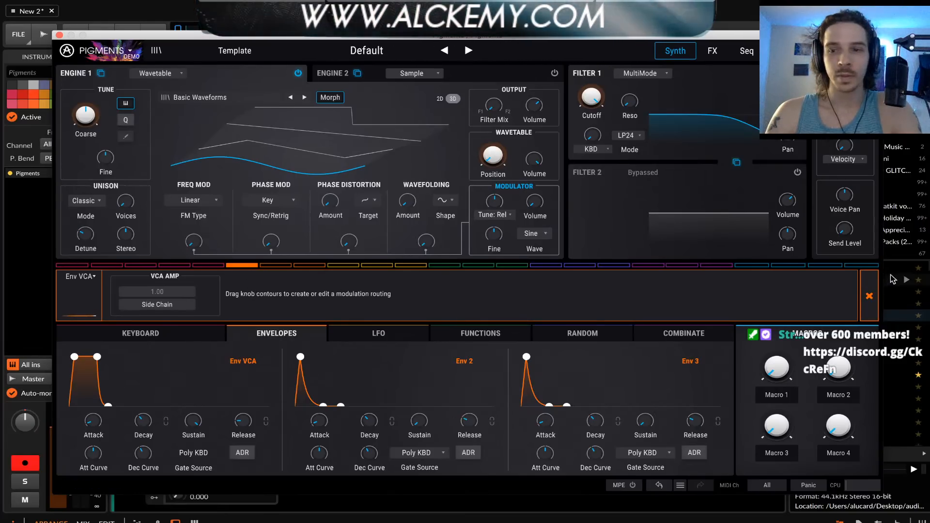
click(868, 293)
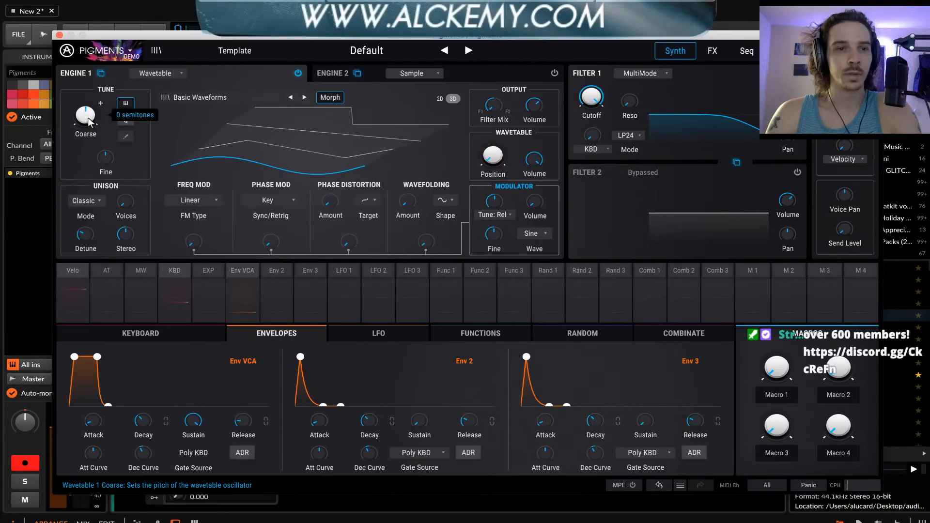
Modulate Engine 1's coarse tuning from Env 2 by 0.10, and shape Env VCA with minimum sustain and a longer decay
click(101, 103)
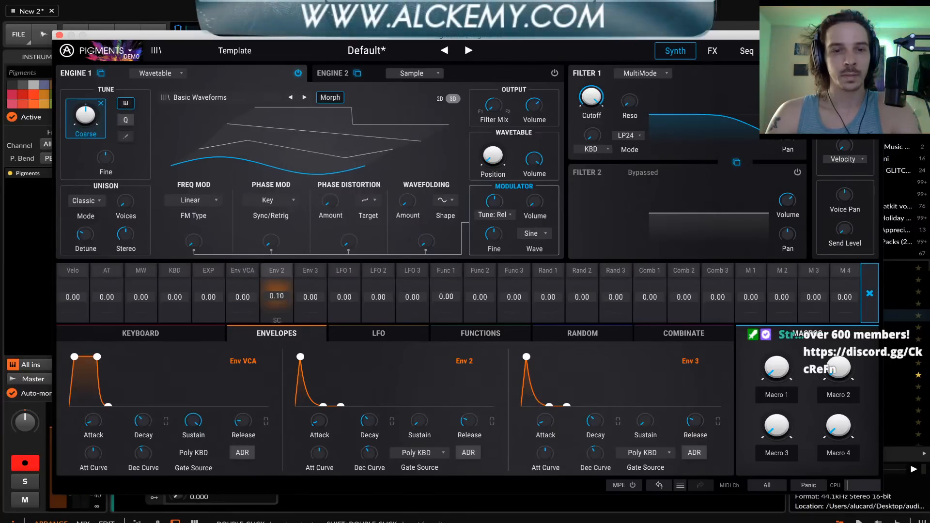
click(382, 365)
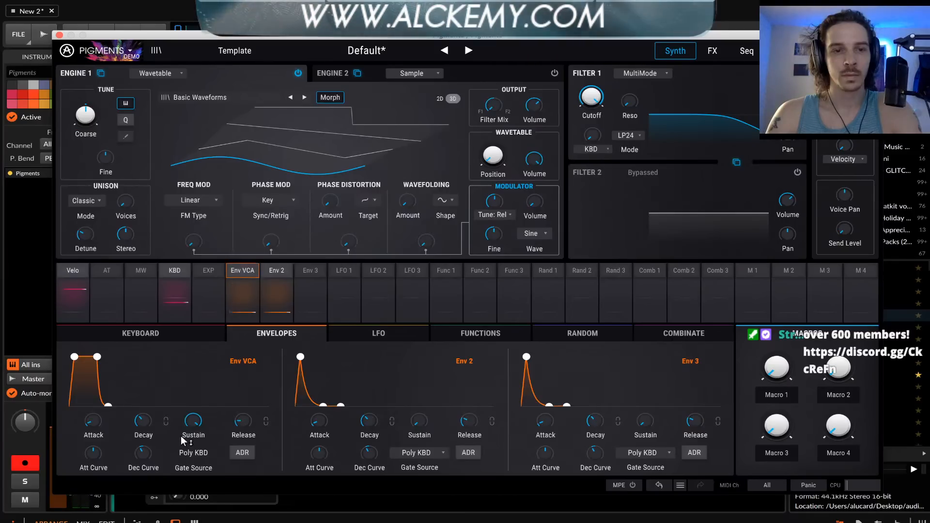
drag(194, 420, 194, 451)
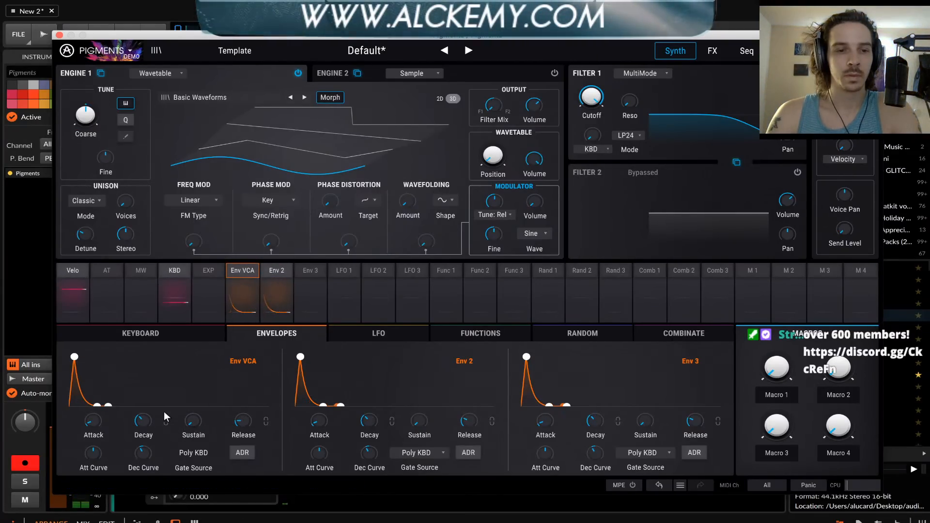
drag(143, 421, 142, 410)
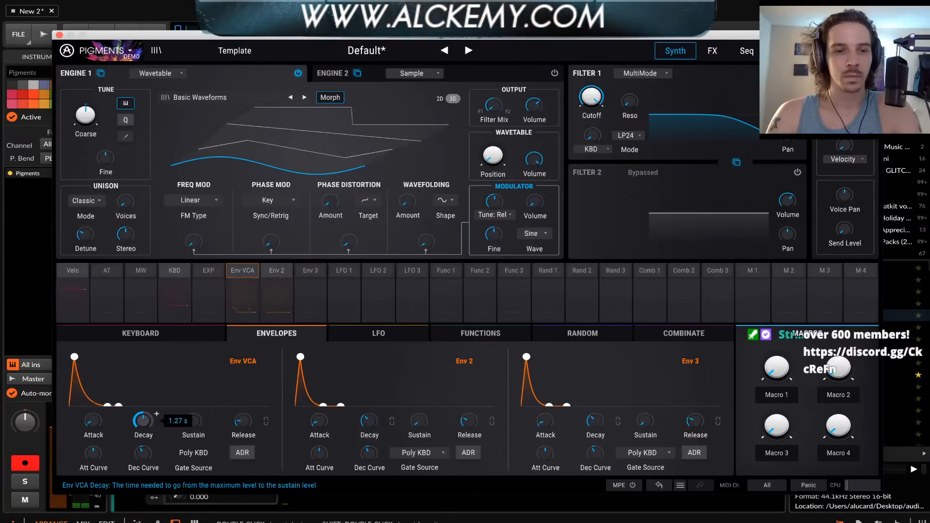
drag(142, 426, 156, 414)
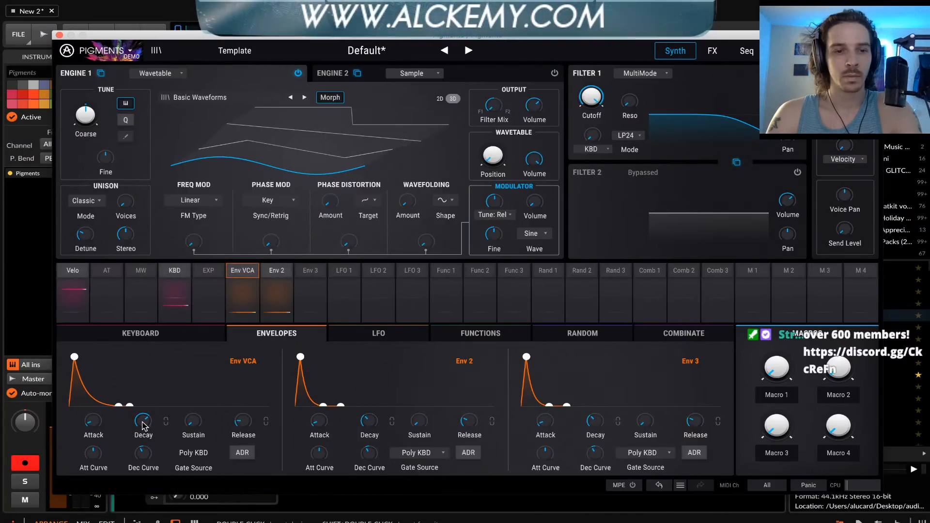
Switch to Engine 2, keep its Sample type and activate the engine
click(331, 75)
click(407, 74)
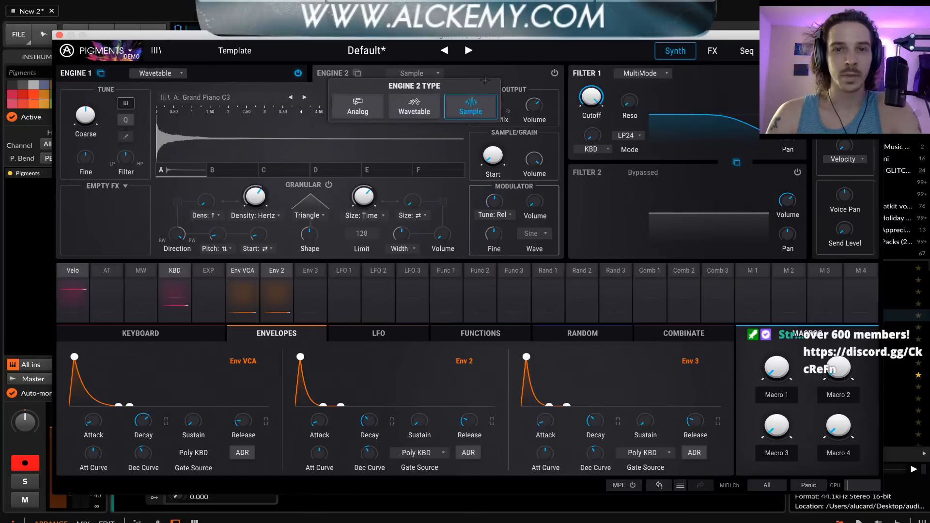
click(554, 74)
click(554, 74)
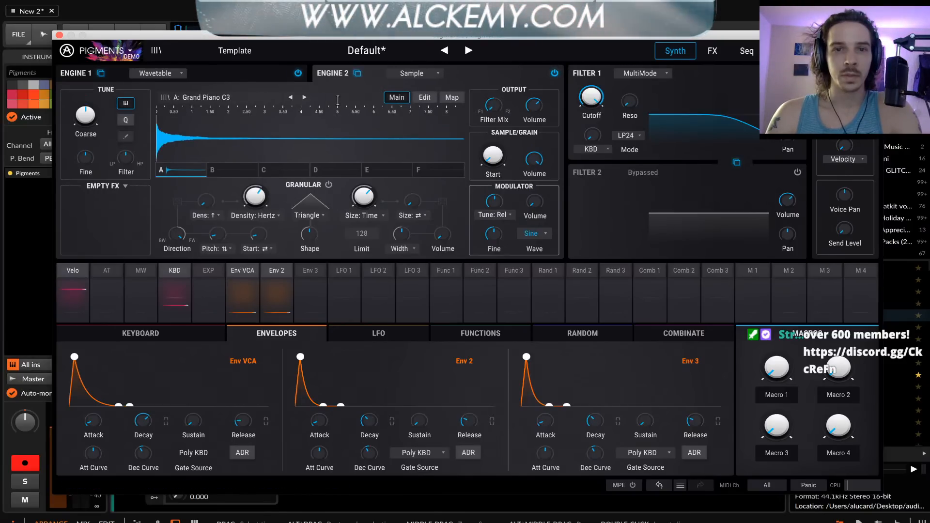
Load the Crisp Contacts sample from the Foley category into slot A of Engine 2, trying Harmonium Pals first
click(219, 97)
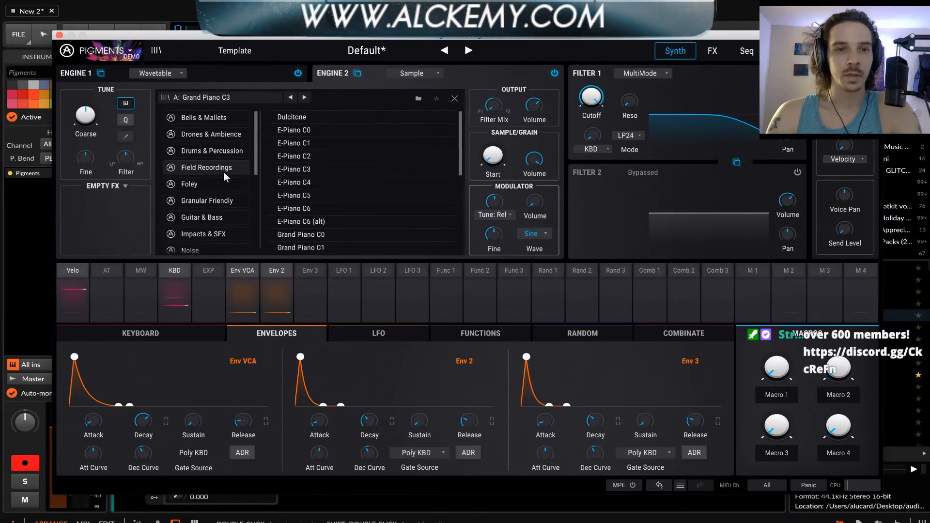
click(223, 175)
scroll(224, 174, down, 1)
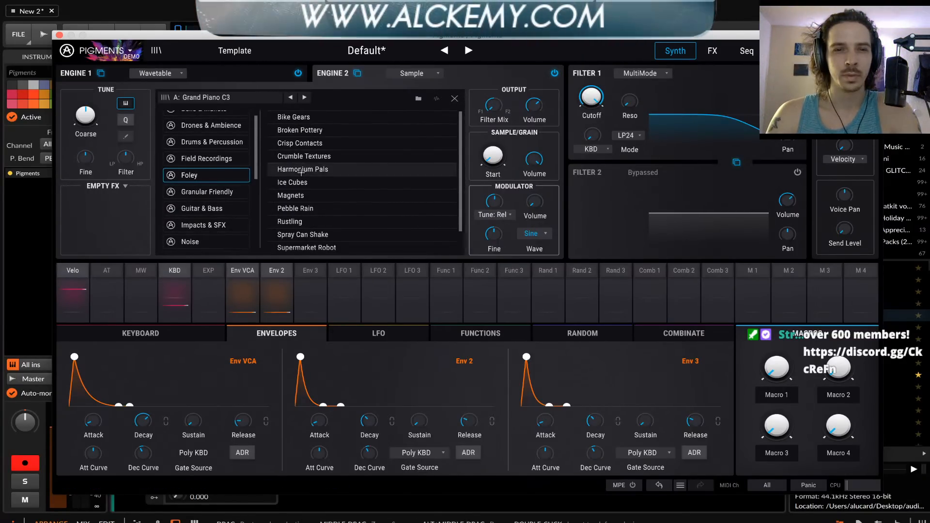
click(303, 169)
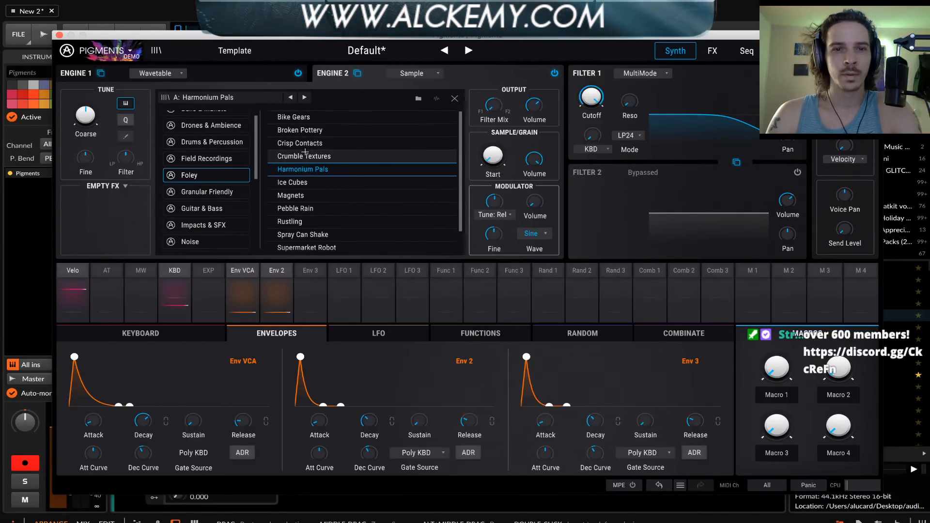
click(303, 144)
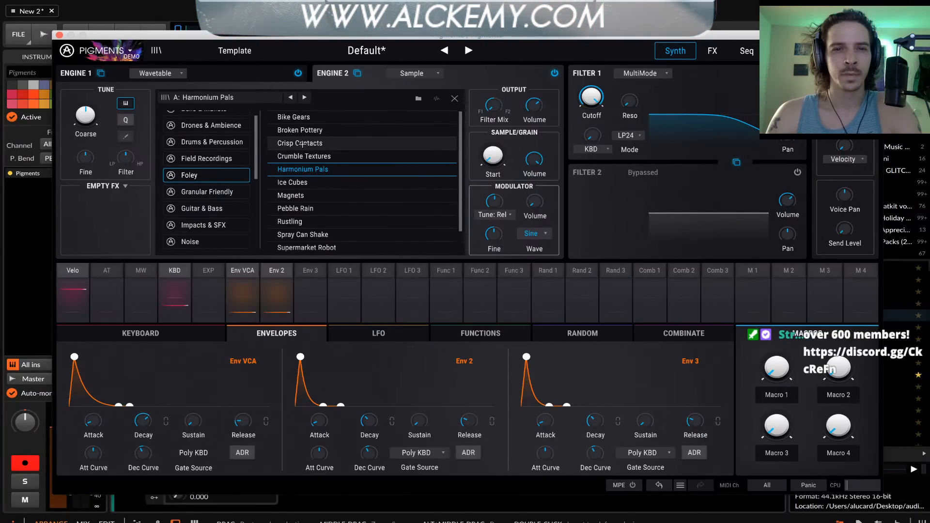
click(455, 99)
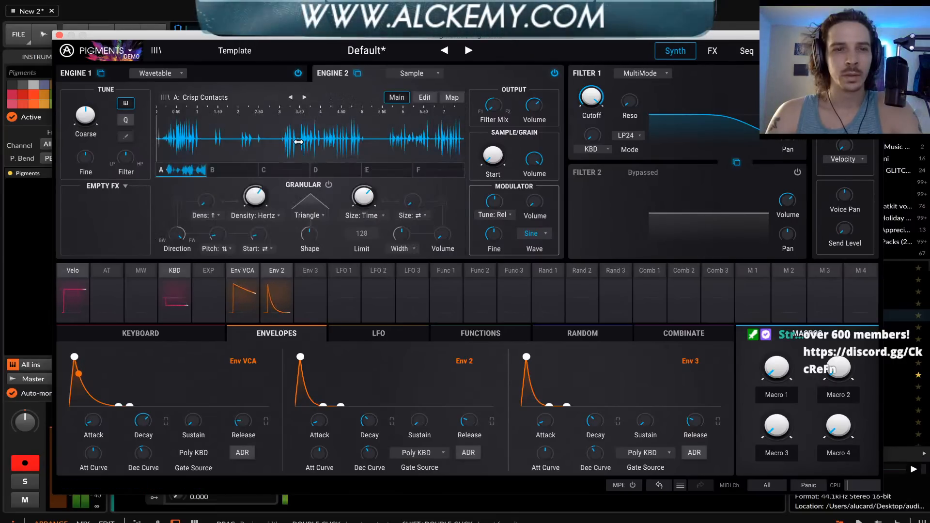
With Engine 1 turned off, move the Crisp Contacts start point slightly forward and set Engine 2's output volume to 0.00 dB
drag(157, 137, 171, 138)
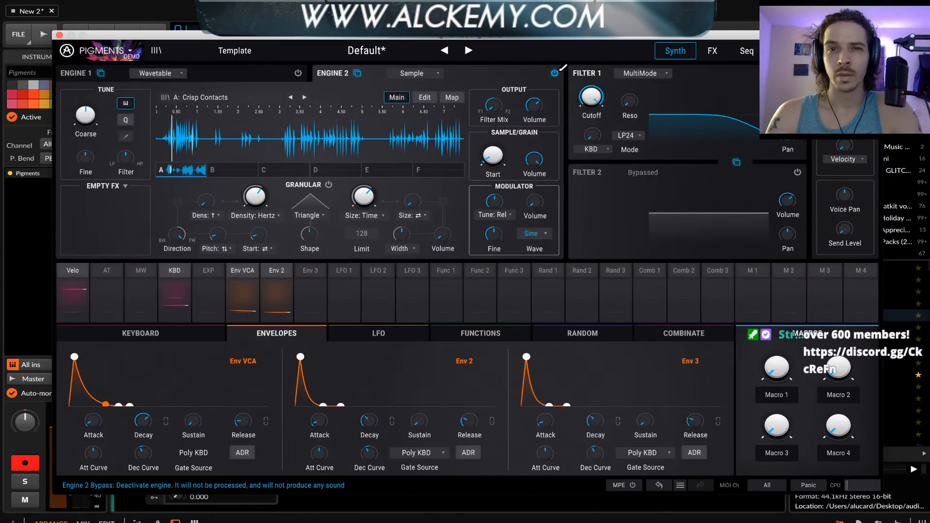
drag(534, 105, 535, 68)
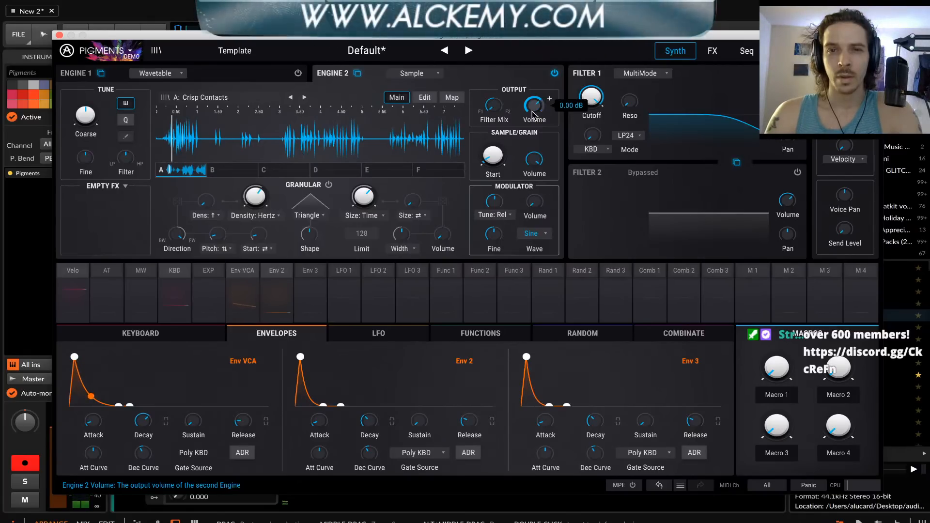
Set the root note of Engine 2's slot A sample to A-1 and raise the engine's output volume
click(422, 99)
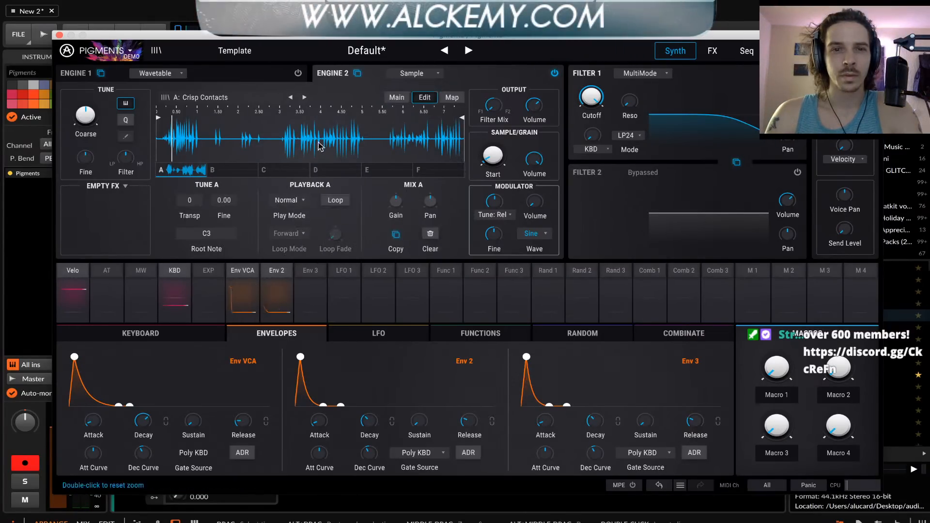
mouse_move(219, 232)
mouse_down()
mouse_move(218, 223)
mouse_move(218, 247)
mouse_up()
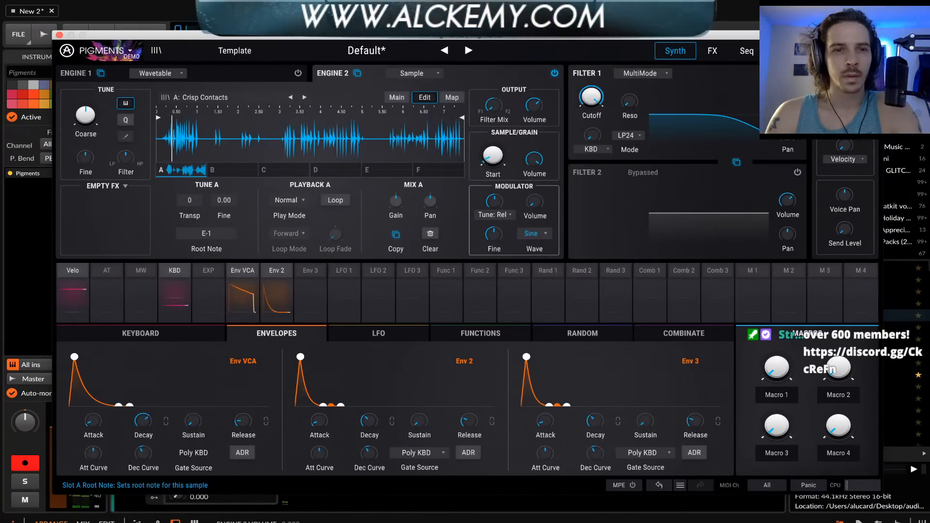
drag(219, 237, 219, 233)
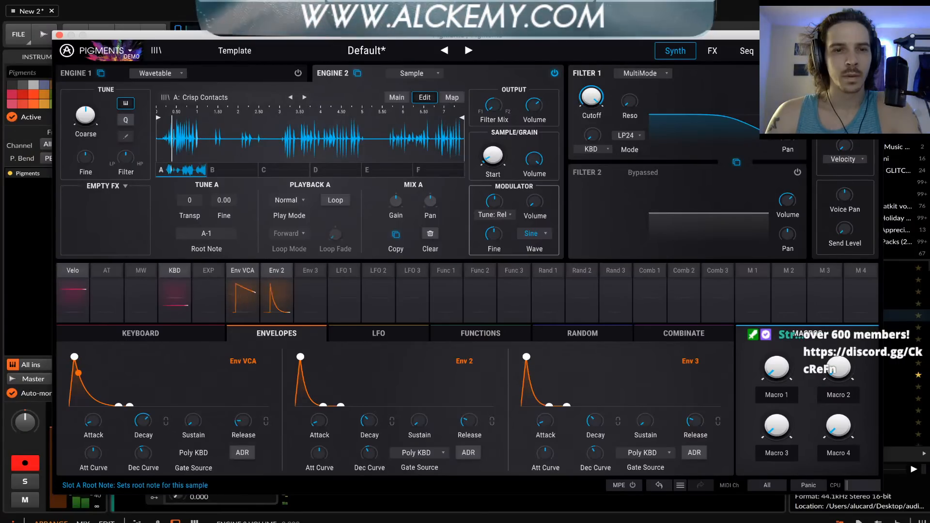
mouse_move(550, 99)
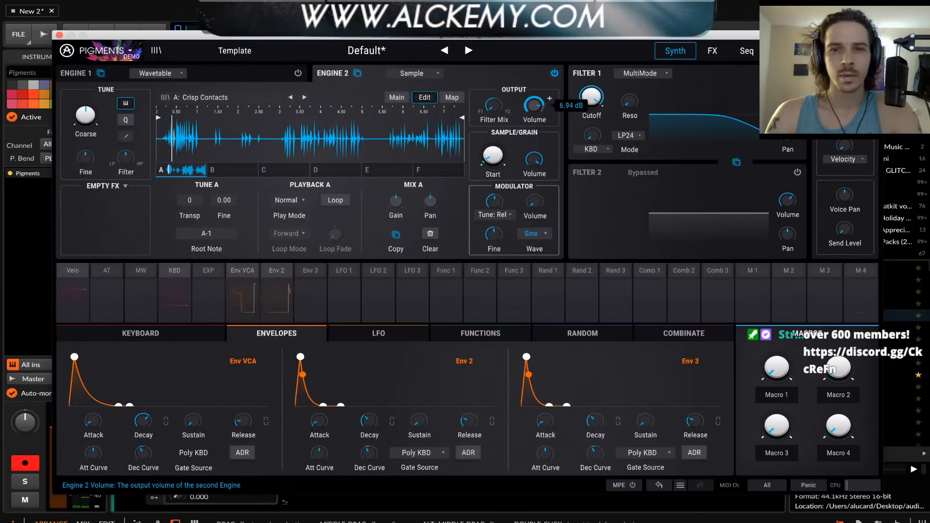
drag(534, 106, 534, 100)
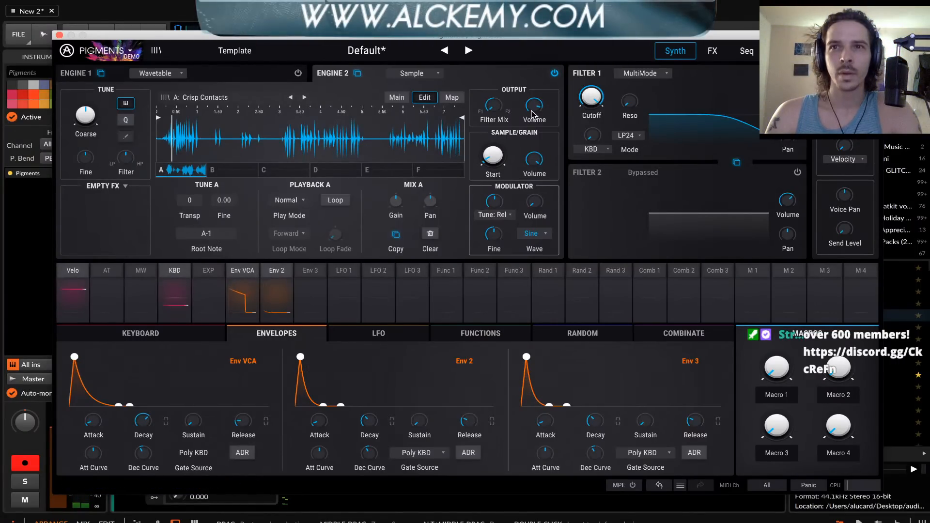
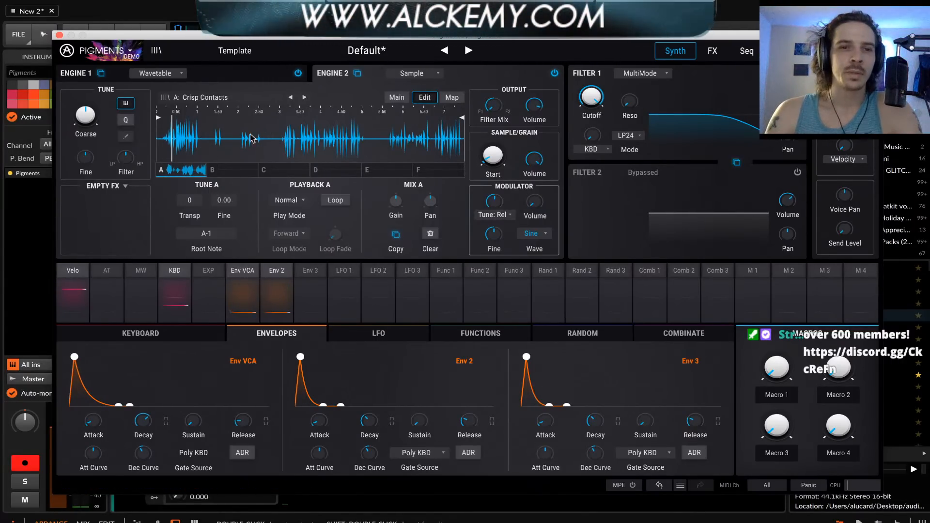
Turn on granular playback for Engine 2's Crisp Contacts sample and bypass Filter 1
click(264, 76)
click(339, 73)
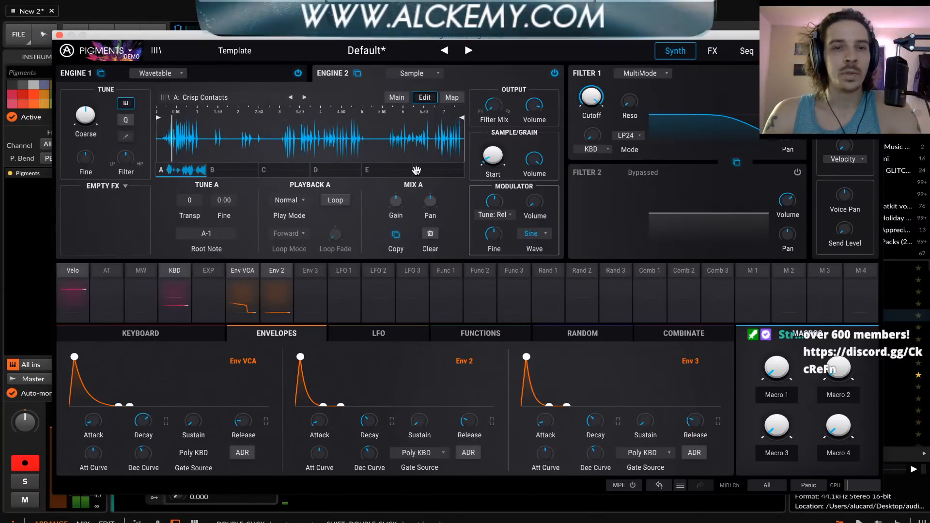
click(396, 97)
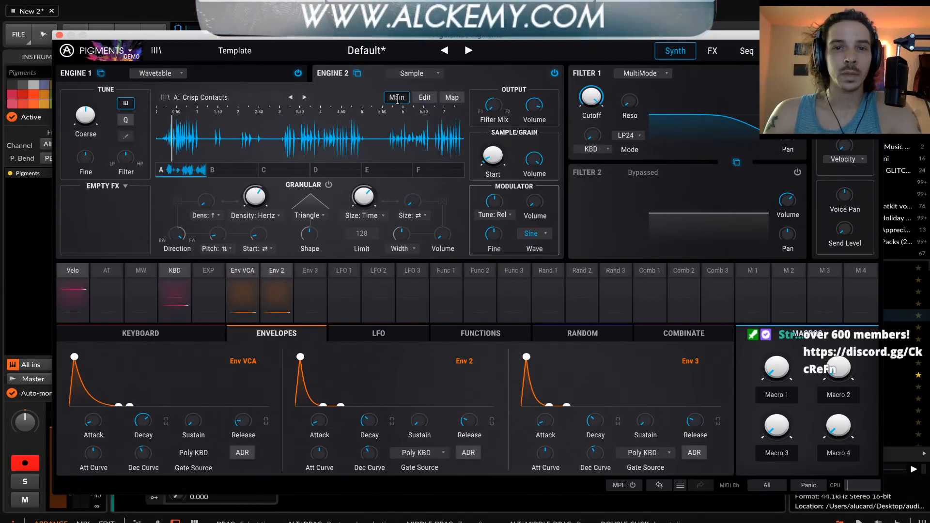
click(329, 185)
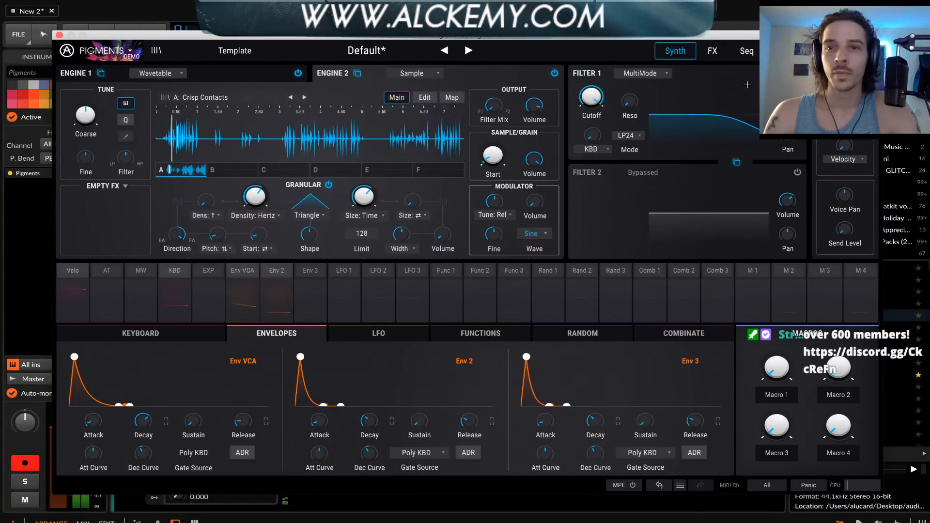
click(797, 73)
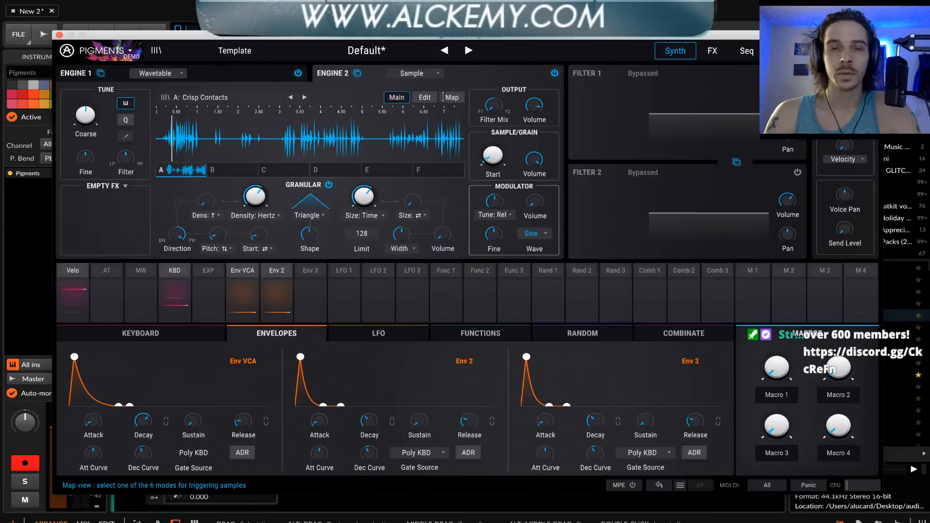
Try Distortion in place of the Delay as Bus A's first effect and raise its Drive slightly
click(714, 50)
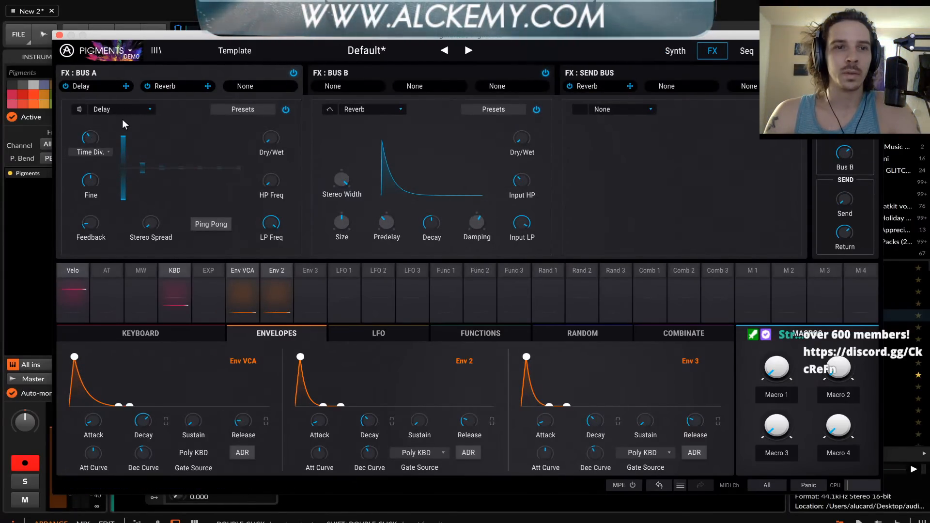
click(127, 108)
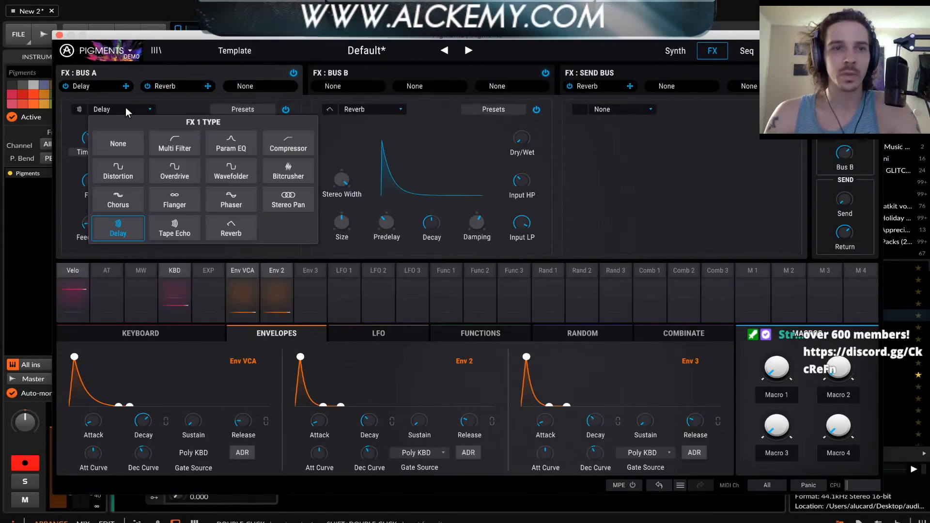
click(121, 178)
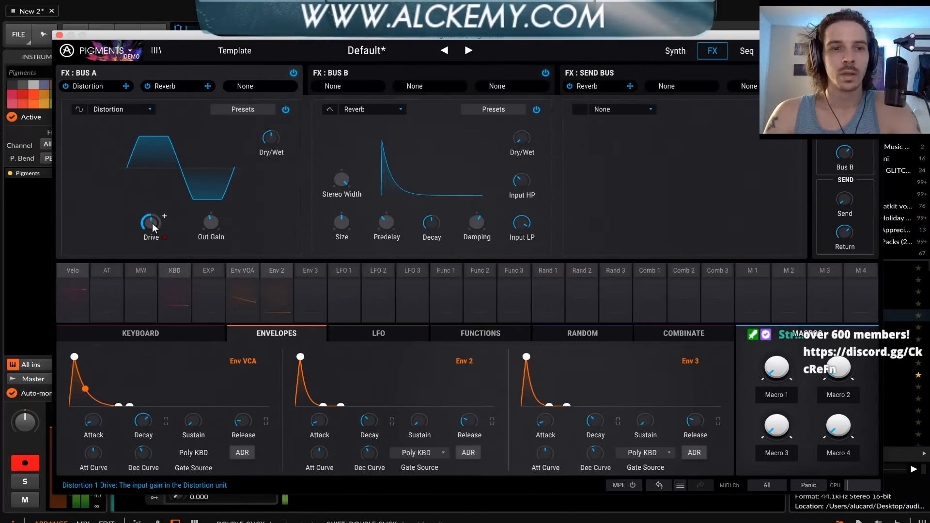
drag(151, 223, 151, 208)
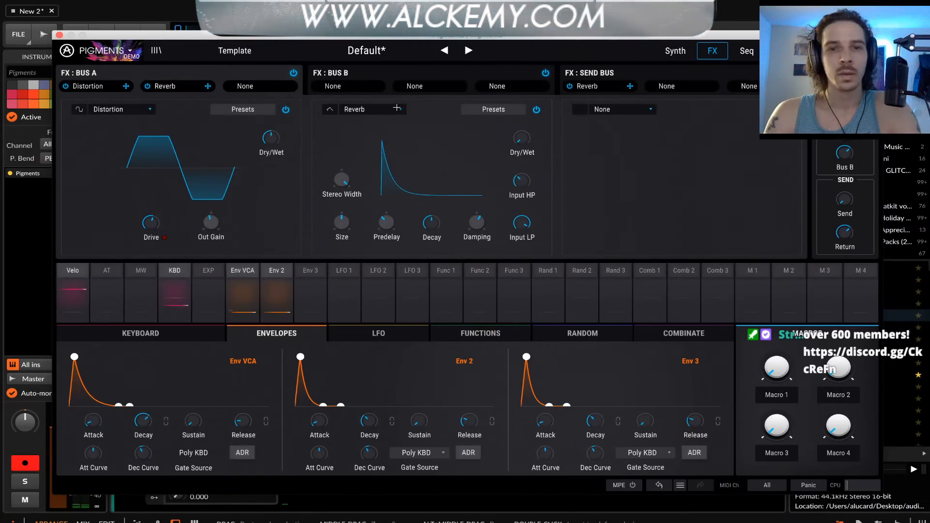
Lower the reverb's Dry/Wet, modulate it with Env 3 at 1.00, and give Env 3 full sustain with longer attack and release
click(398, 108)
click(422, 101)
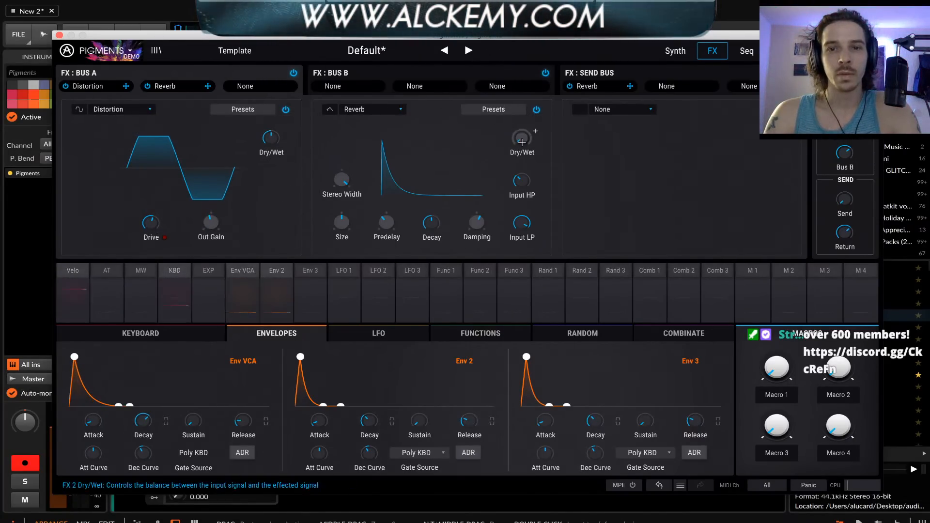
mouse_move(522, 142)
mouse_down()
mouse_move(522, 127)
mouse_move(520, 154)
mouse_up()
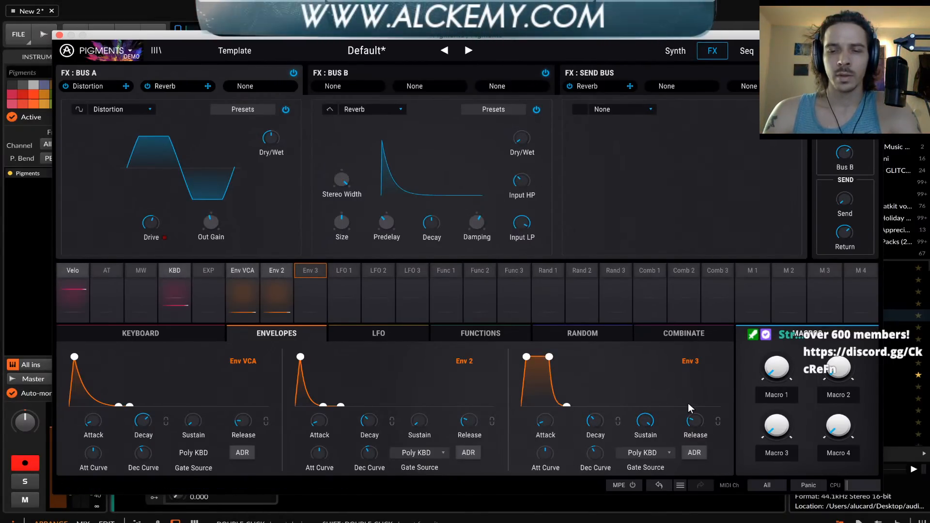
drag(696, 422, 696, 411)
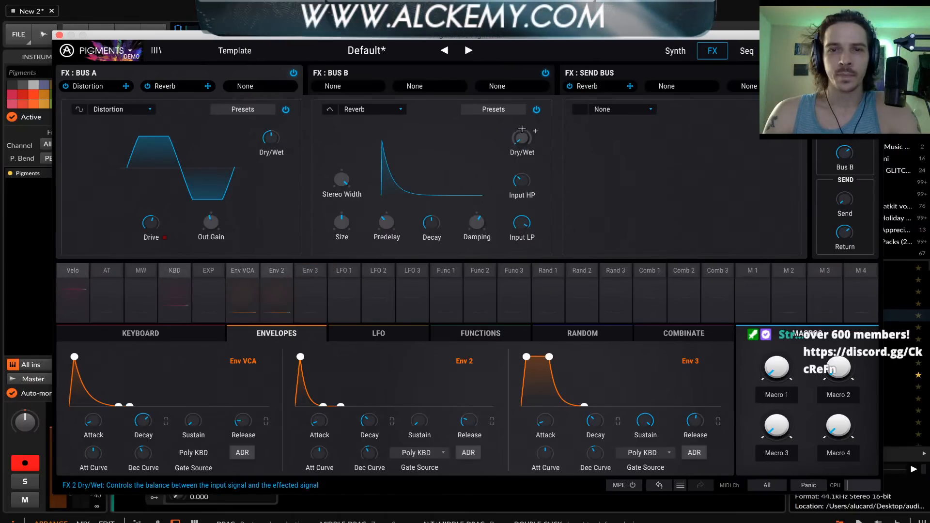
click(534, 130)
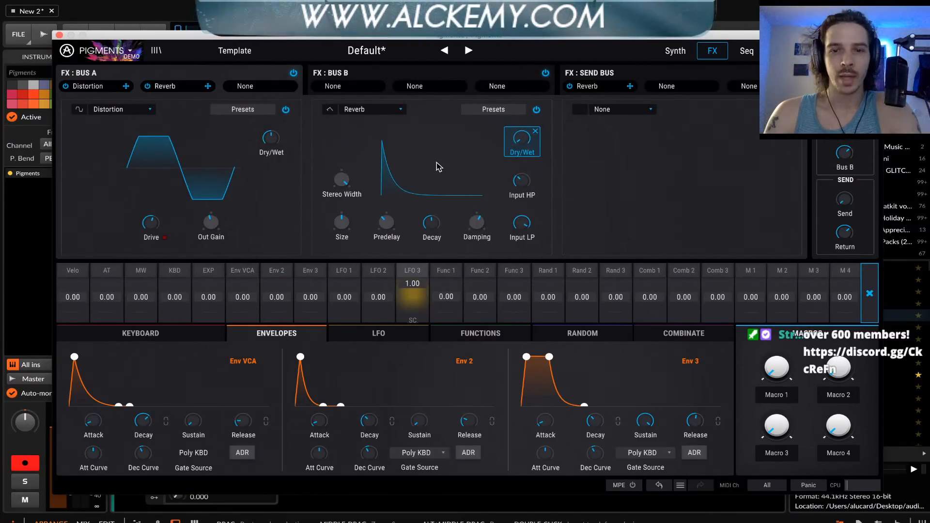
drag(544, 423, 544, 412)
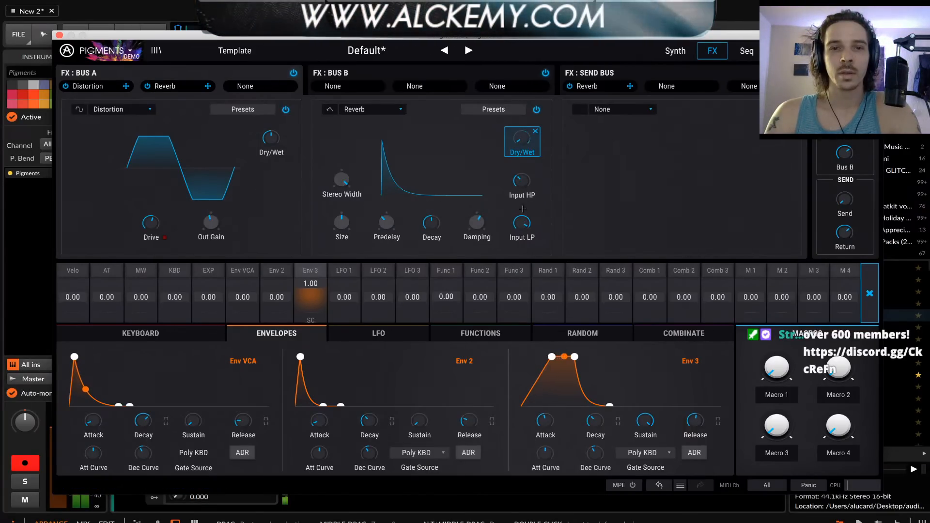
Change Bus A's first effect to Overdrive with a higher Drive, and lower the reverb's Input HP slightly
click(121, 107)
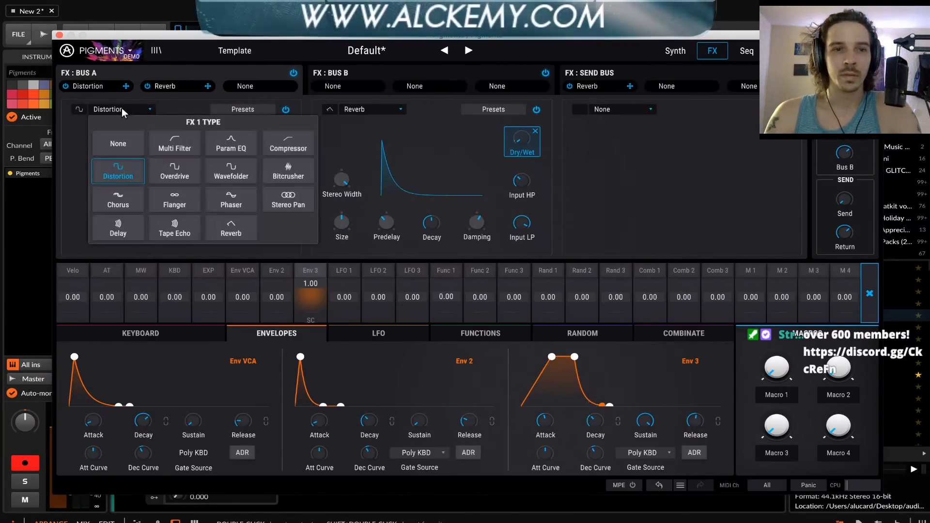
click(188, 173)
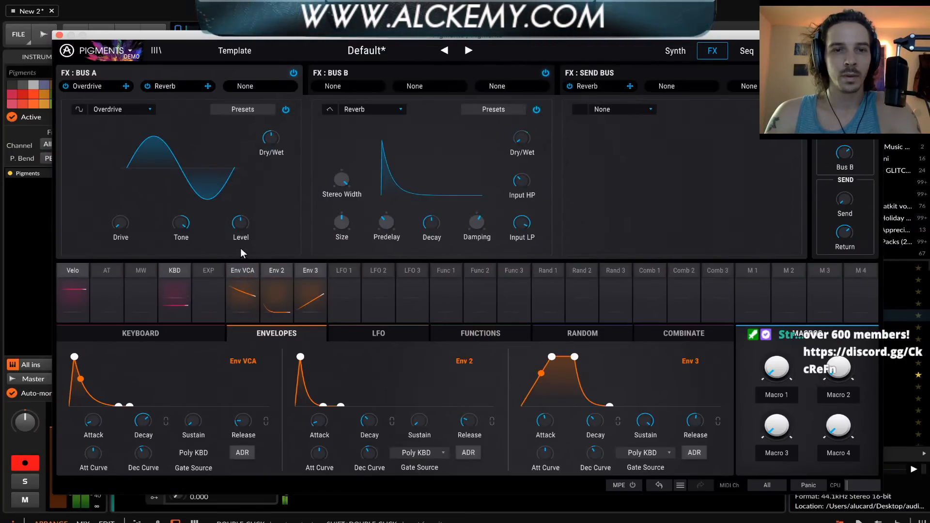
mouse_move(125, 221)
mouse_down()
mouse_move(125, 208)
mouse_move(126, 225)
mouse_up()
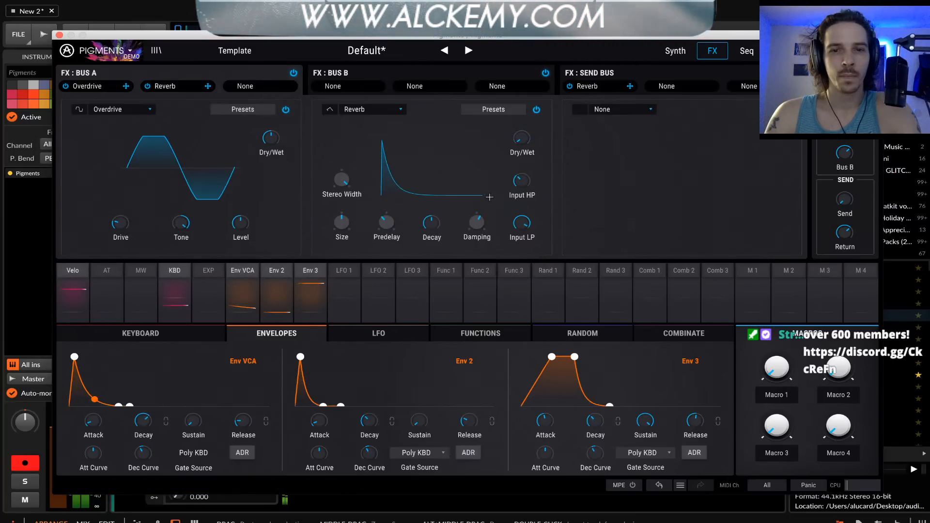
drag(522, 181, 521, 188)
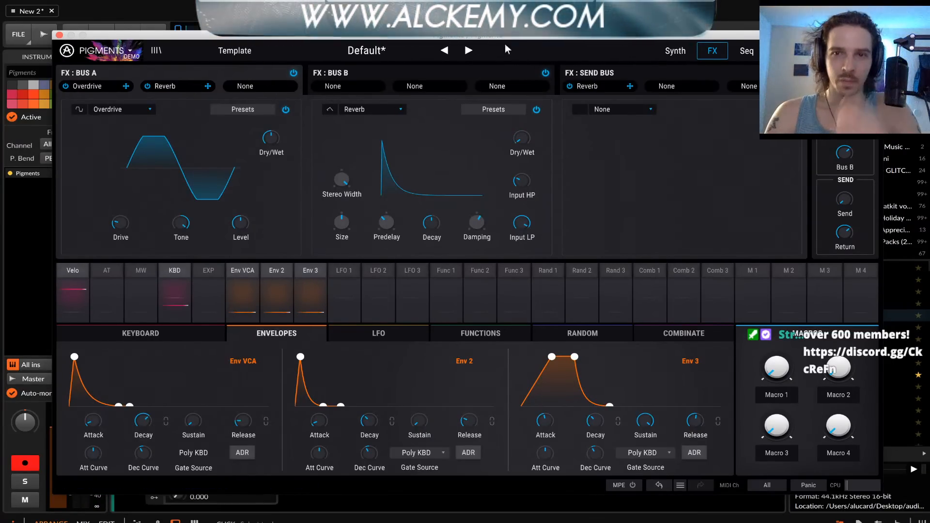
Return to Engine 1 in the synth view and lengthen the decay of Env 2
click(676, 51)
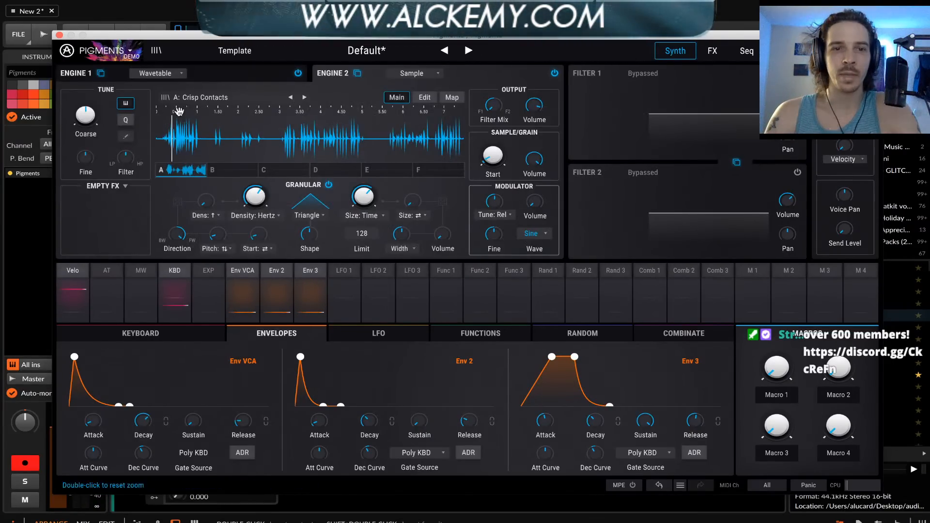
click(223, 71)
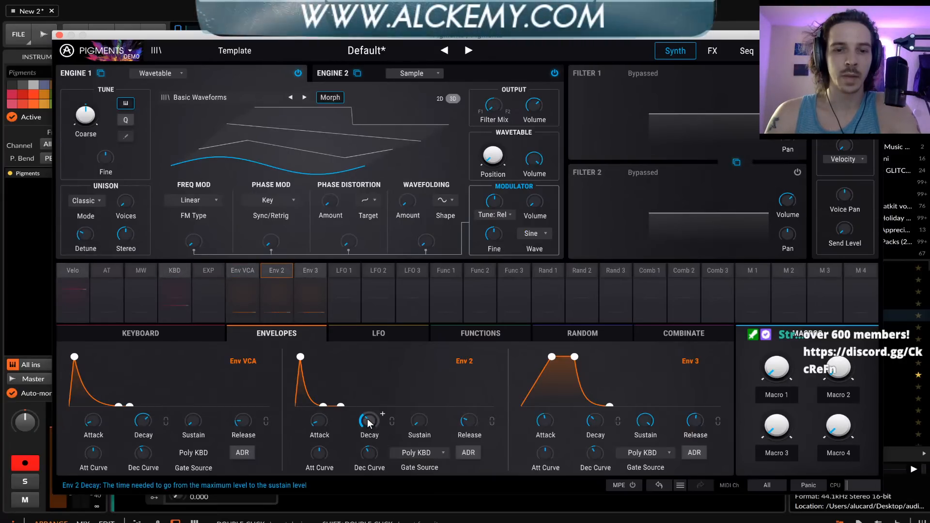
drag(368, 420, 368, 392)
mouse_move(369, 421)
mouse_down()
mouse_move(369, 445)
mouse_move(369, 420)
mouse_up()
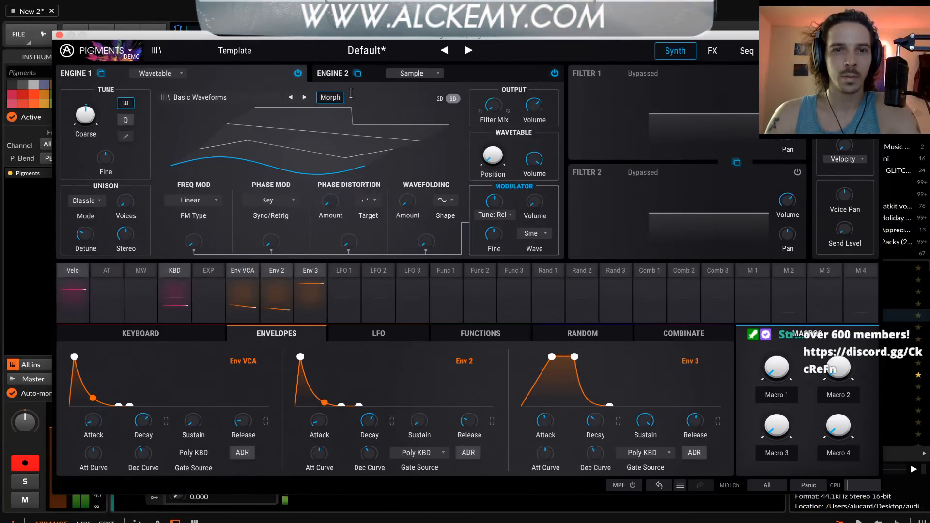
Switch to Engine 2 and lower its output volume
click(333, 73)
mouse_move(533, 165)
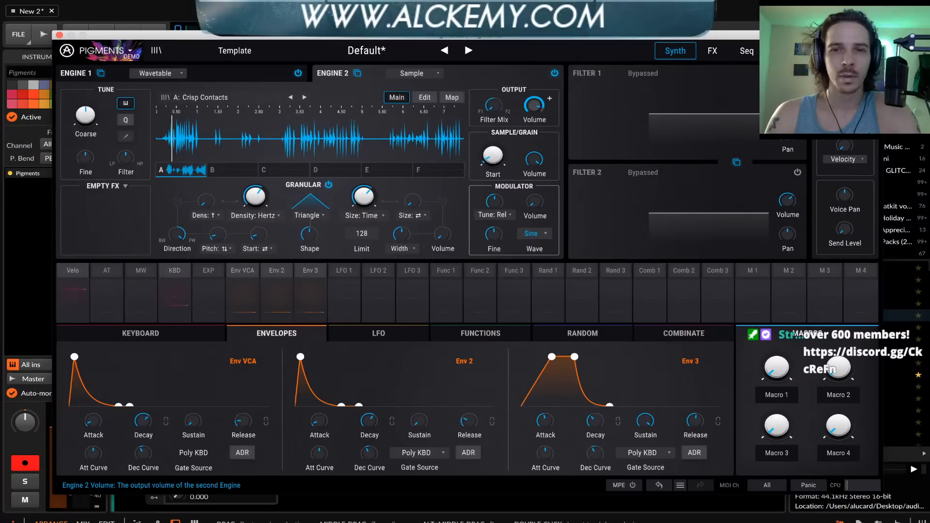
mouse_move(532, 112)
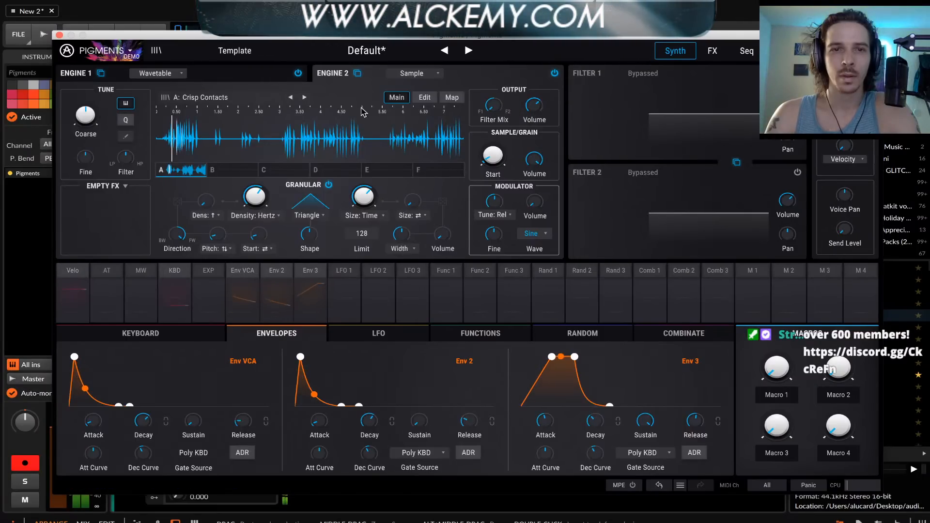
Go back to Engine 1 and lengthen Env 2's decay further while checking the Coarse tuning
click(244, 71)
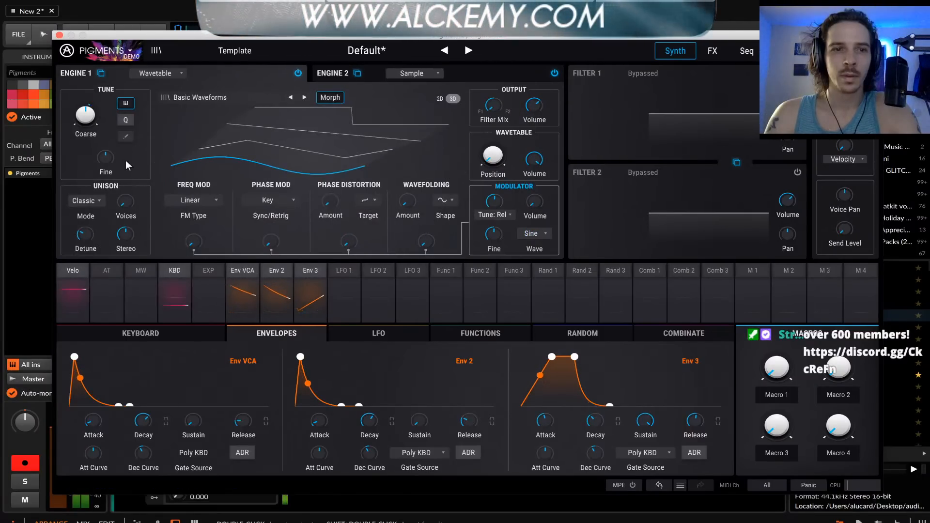
mouse_move(89, 122)
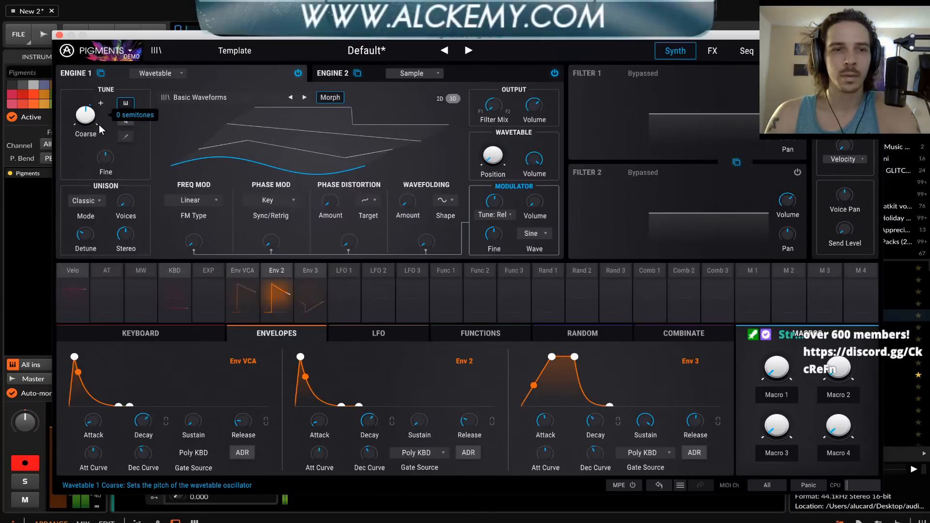
mouse_move(370, 421)
mouse_down()
mouse_move(369, 405)
mouse_move(383, 410)
mouse_up()
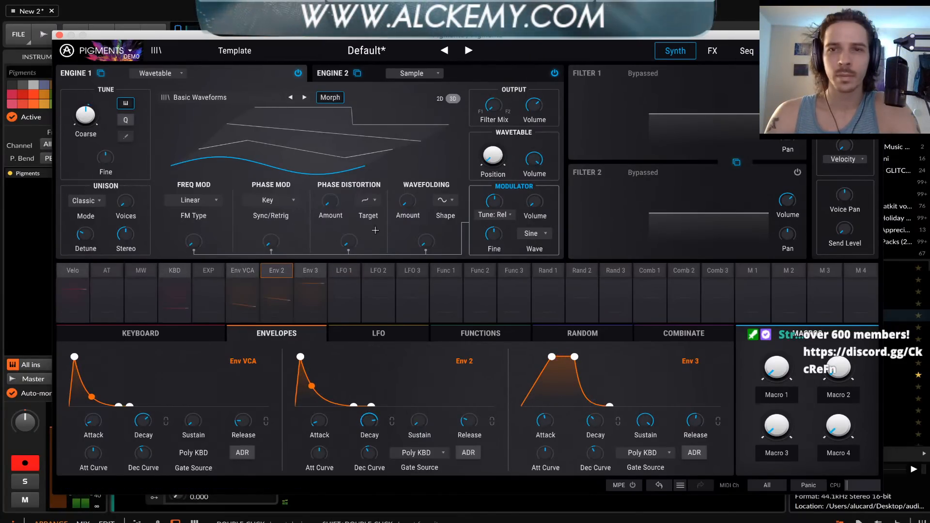
drag(383, 417, 382, 414)
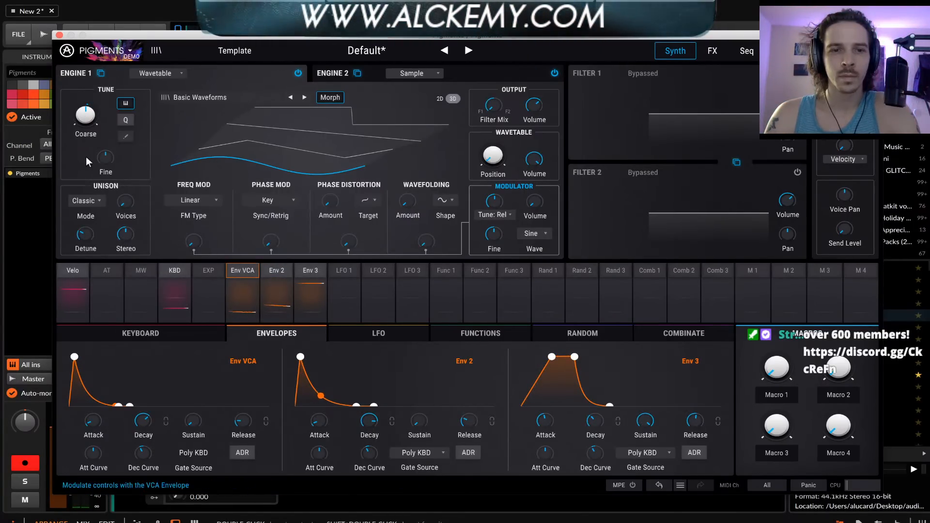
Reduce Env 2's modulation amount on Engine 1's Coarse tuning to 0.06
drag(83, 108, 83, 107)
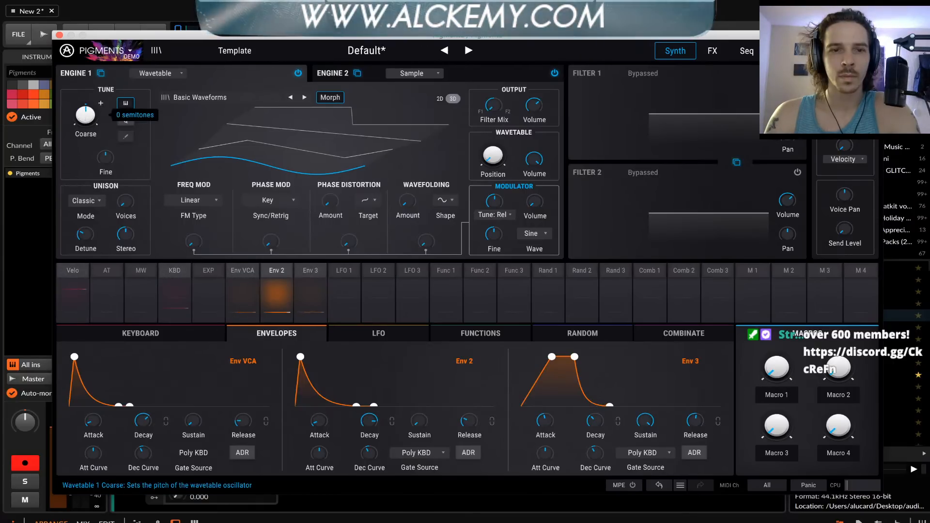
click(270, 270)
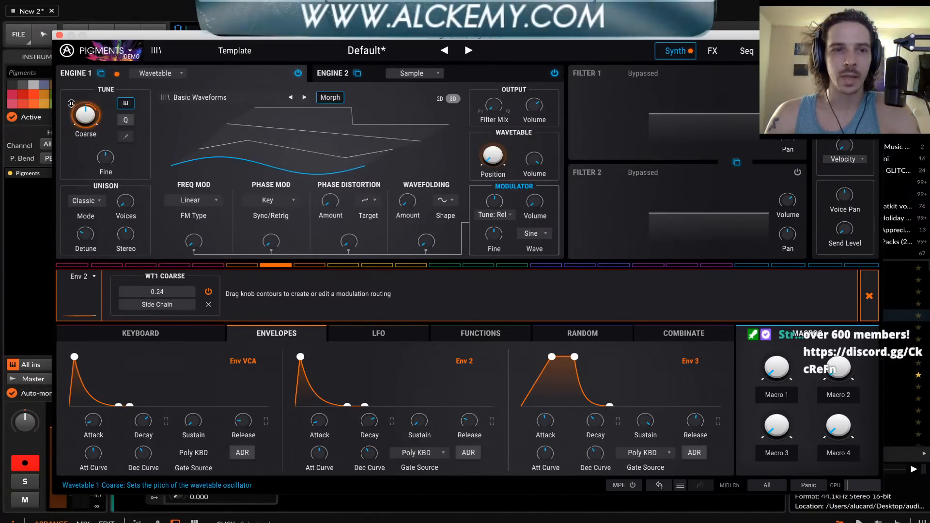
mouse_move(86, 113)
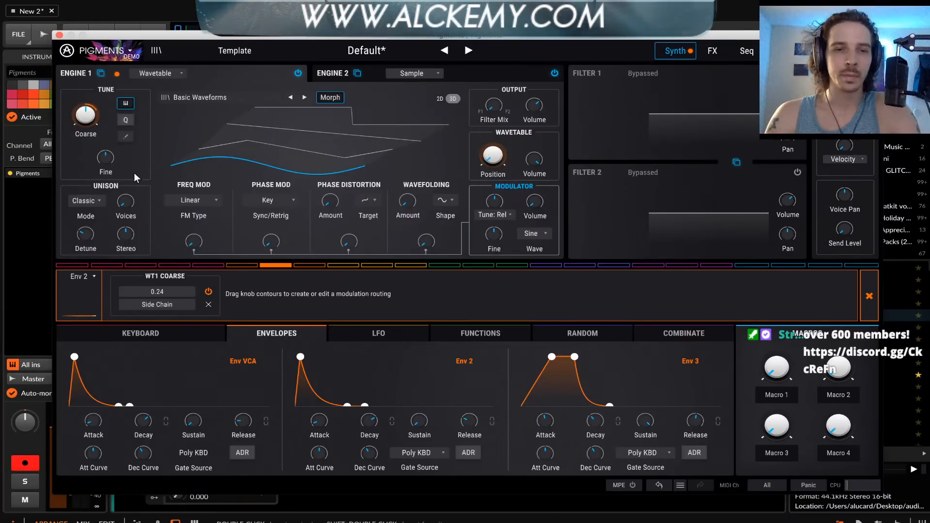
mouse_move(163, 291)
mouse_down()
mouse_move(163, 309)
mouse_move(161, 301)
mouse_up()
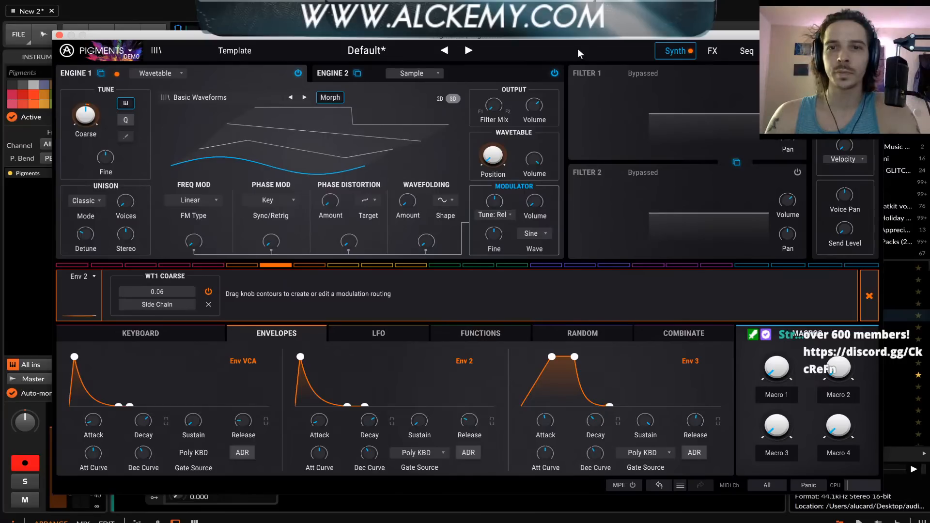
Lower Env 3's sustain to zero and shorten its attack along with the reverb's Decay in the effects view
click(712, 51)
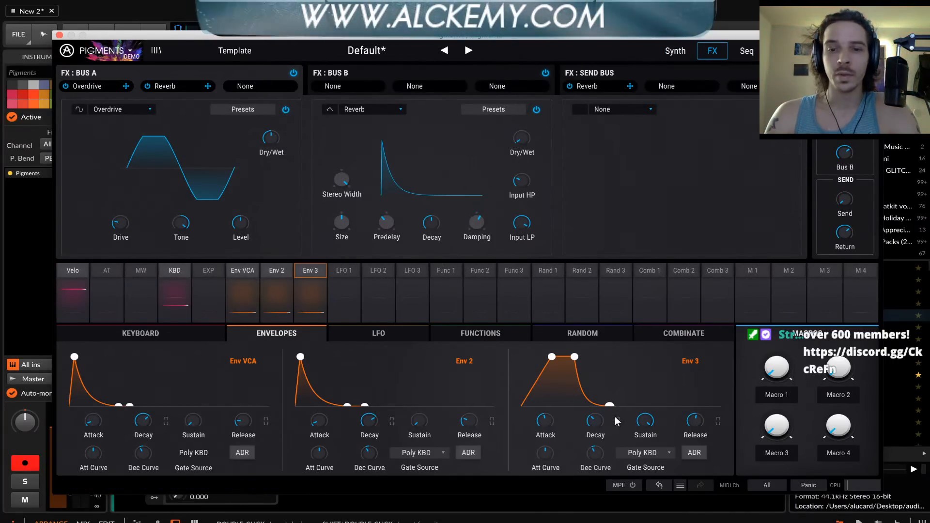
drag(644, 421, 646, 465)
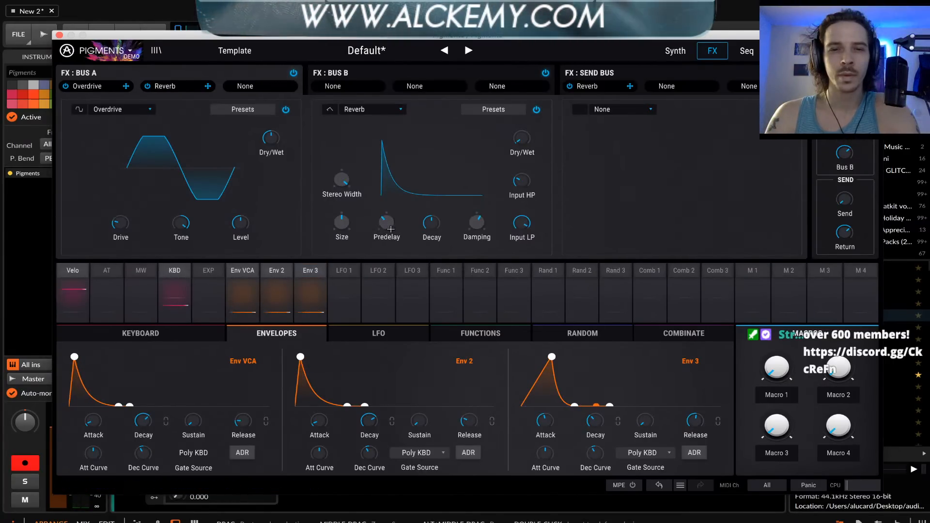
drag(433, 225, 439, 268)
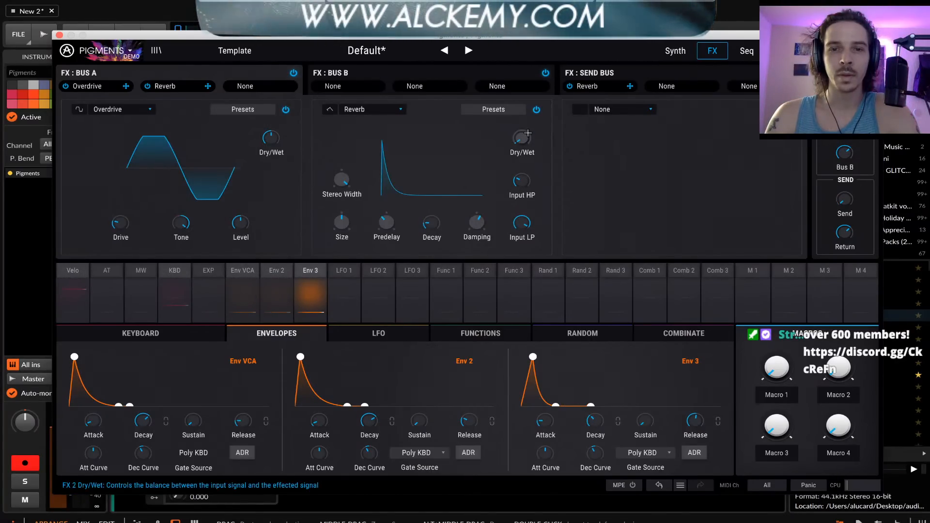
Remove the Env 3 modulation from the reverb's Dry/Wet
click(310, 271)
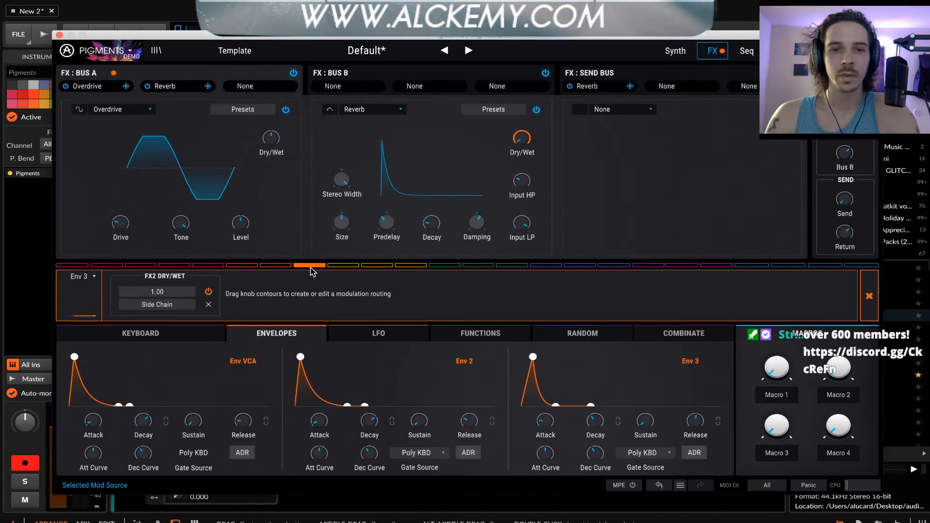
click(209, 305)
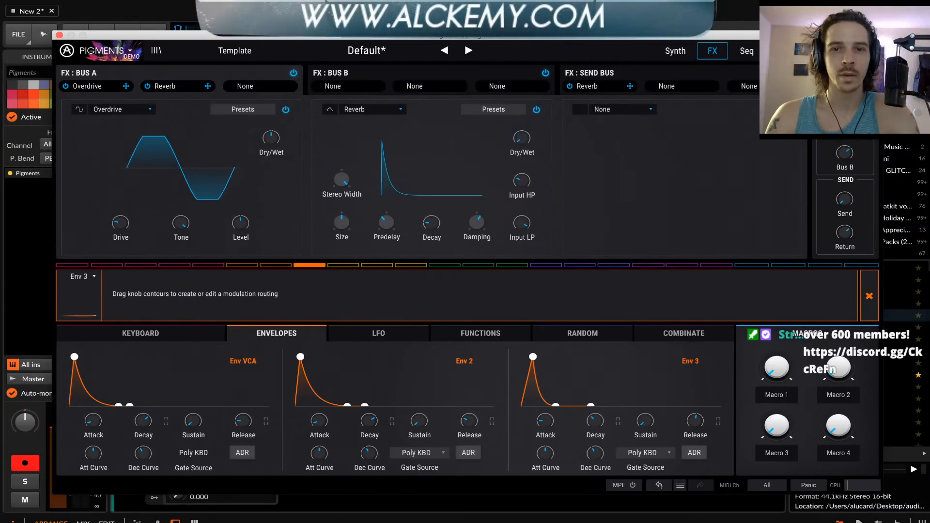
Delete the Env 3 routing on the reverb's Dry/Wet and close the modulation routing editor
mouse_move(514, 139)
mouse_down()
mouse_move(515, 125)
mouse_move(515, 140)
mouse_up()
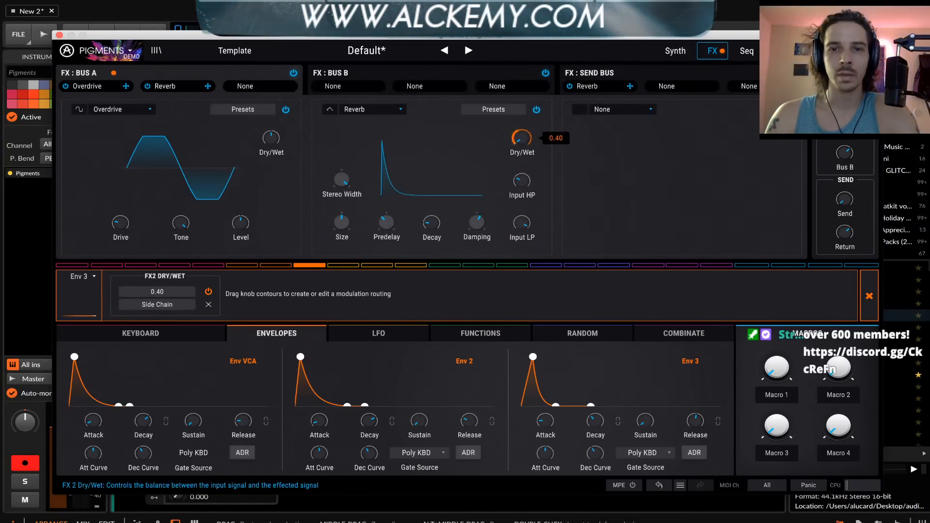
click(208, 305)
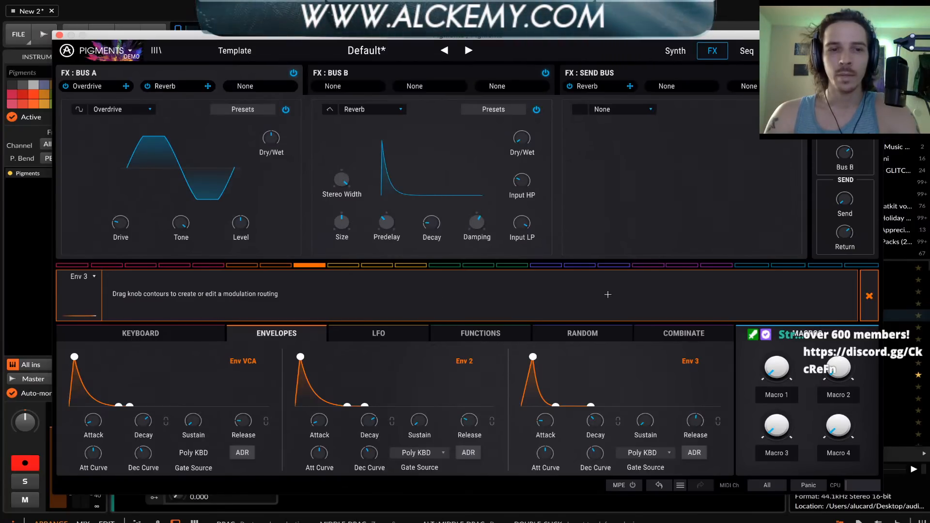
click(869, 297)
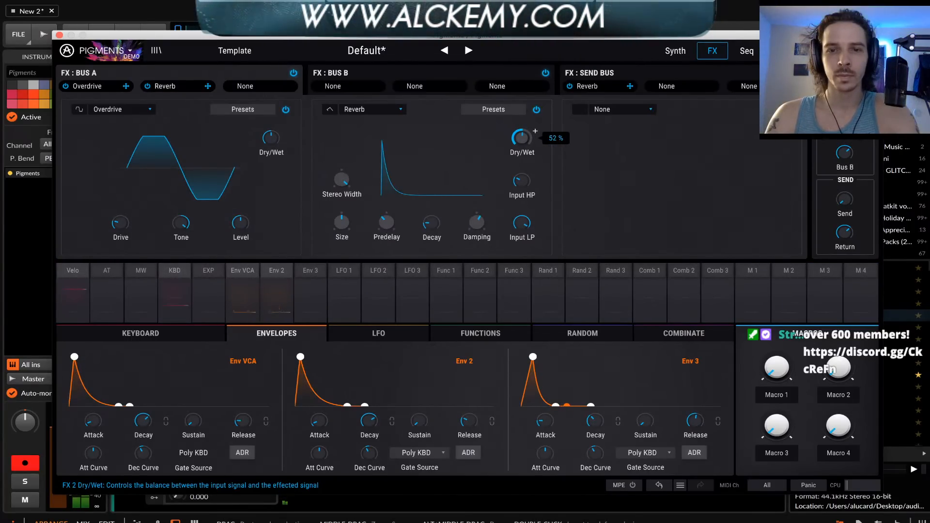
Add a Bitcrusher as Bus A's third effect, then raise its Downsample and adjust its Bit Depth
click(615, 109)
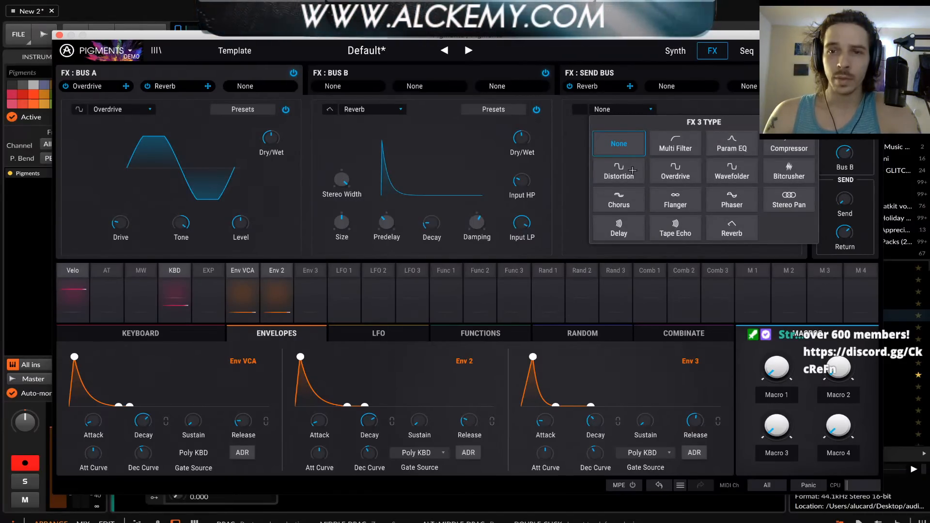
click(775, 172)
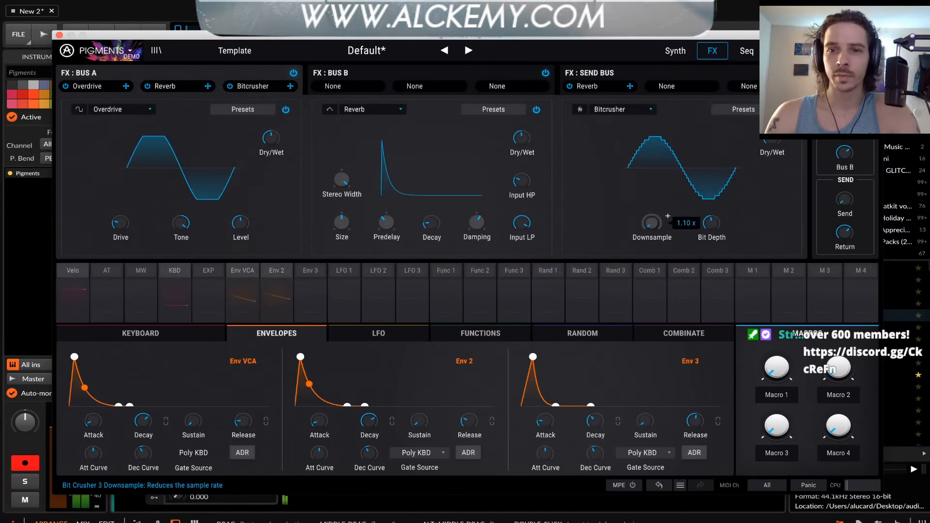
drag(667, 215, 658, 239)
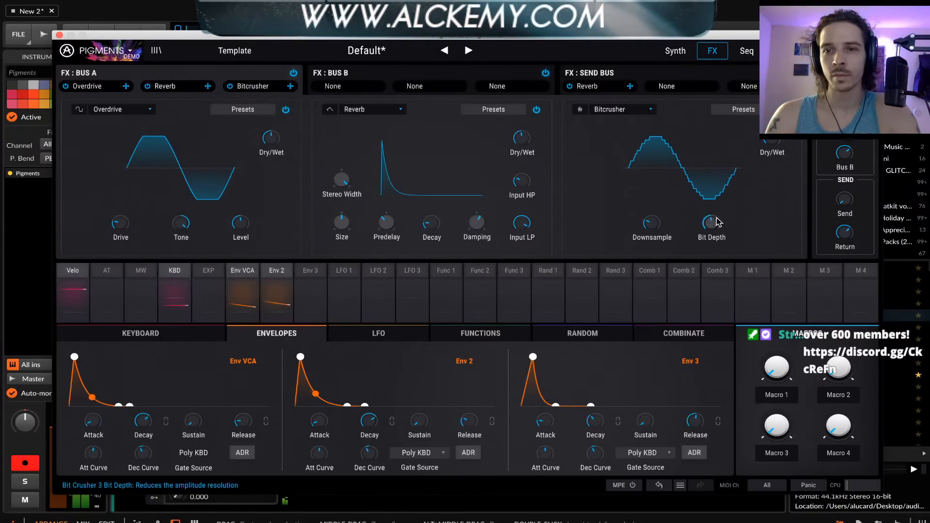
mouse_move(716, 222)
mouse_down()
mouse_move(716, 242)
mouse_move(712, 224)
mouse_up()
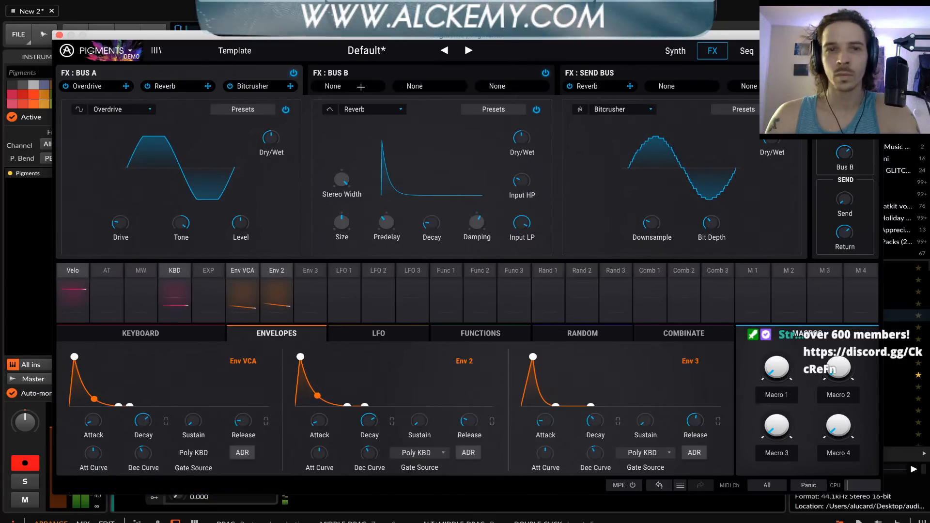
Load a Compressor into the third effect slot of Bus B
click(334, 86)
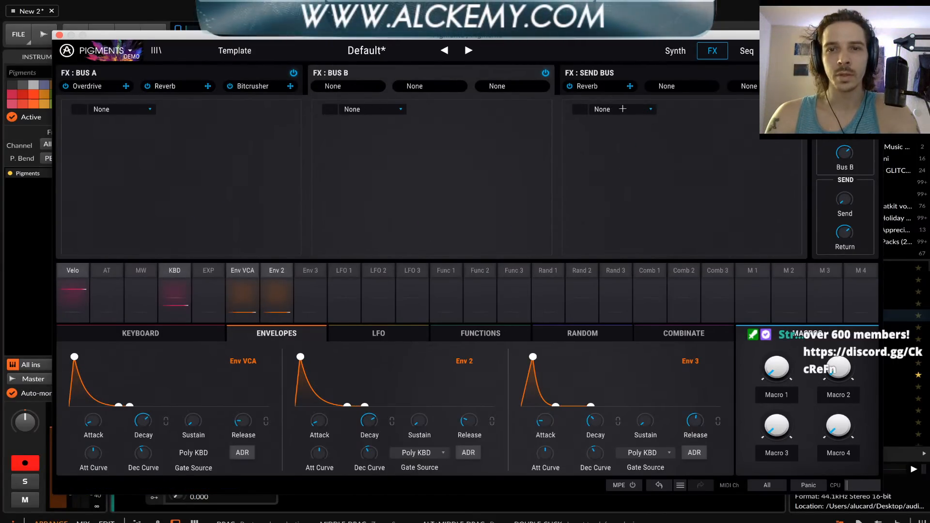
click(623, 109)
click(776, 146)
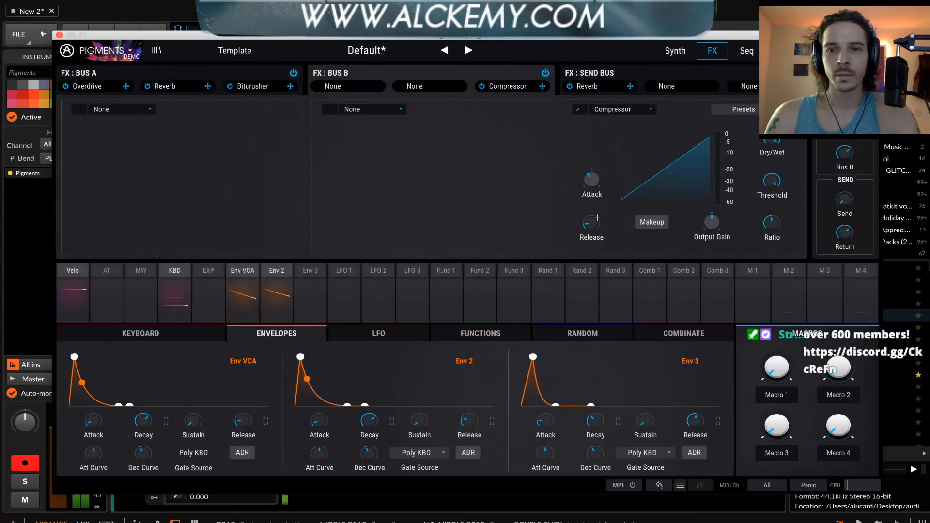
Lengthen the compressor's attack and release, lower its threshold, and enable automatic Makeup gain
mouse_move(591, 182)
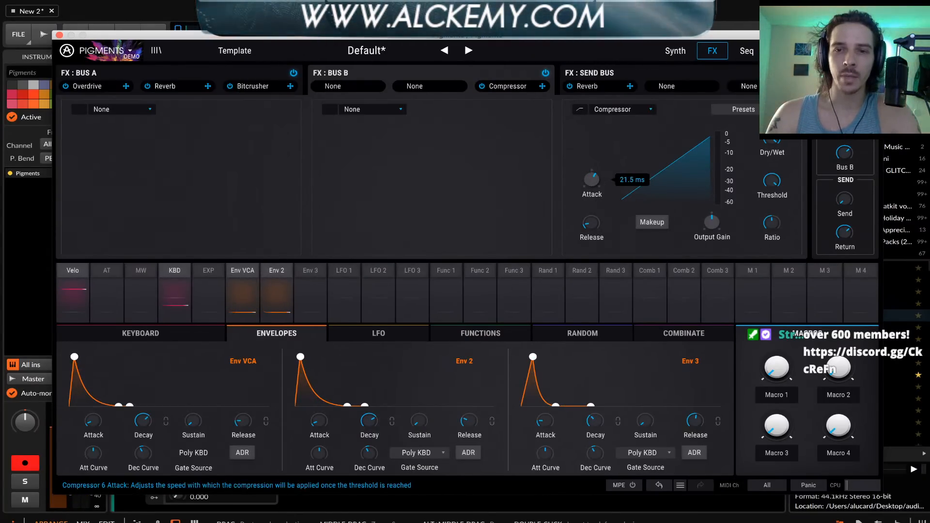
drag(592, 184, 592, 173)
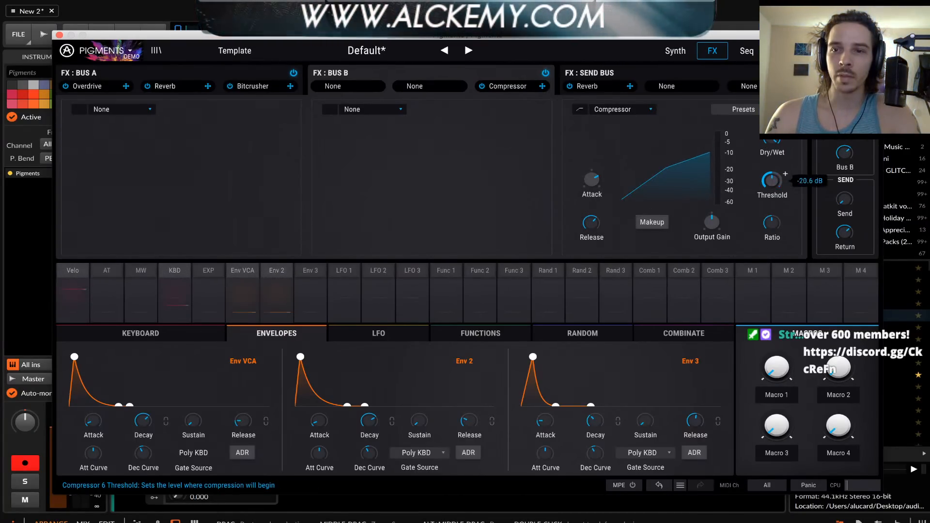
click(651, 223)
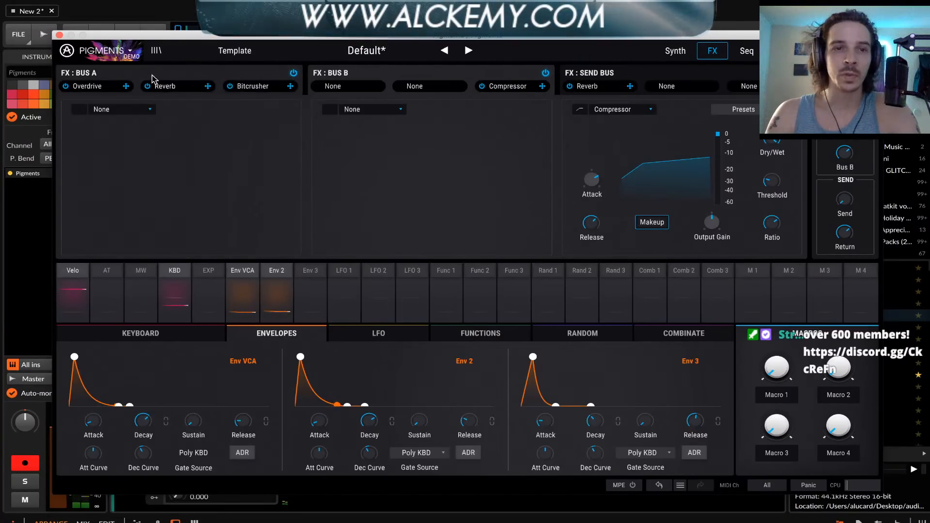
Shorten the compressor's attack and release and raise its threshold slightly
mouse_move(592, 179)
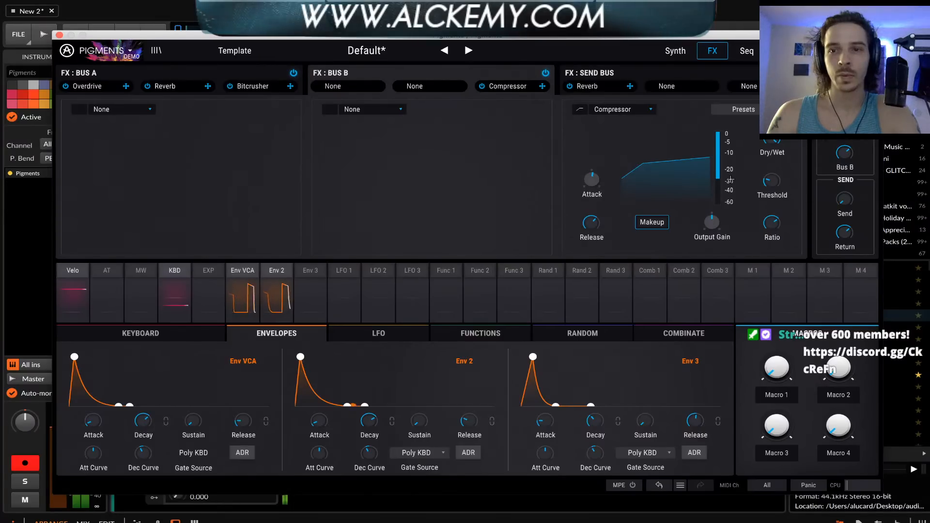
drag(772, 182, 773, 171)
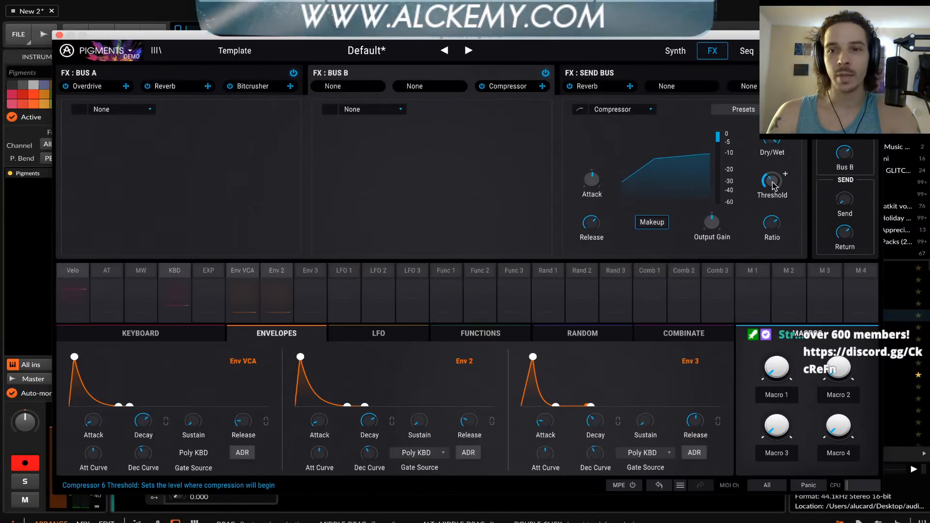
mouse_move(591, 224)
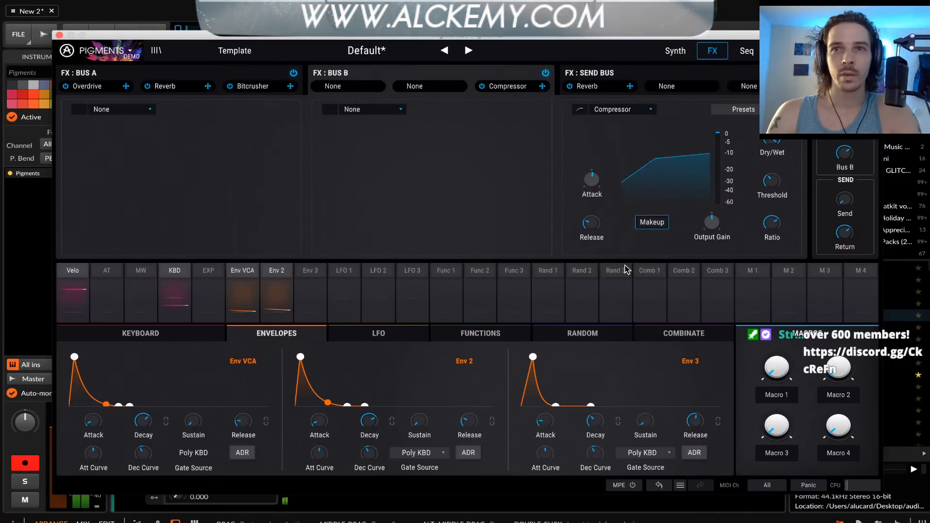
mouse_move(591, 179)
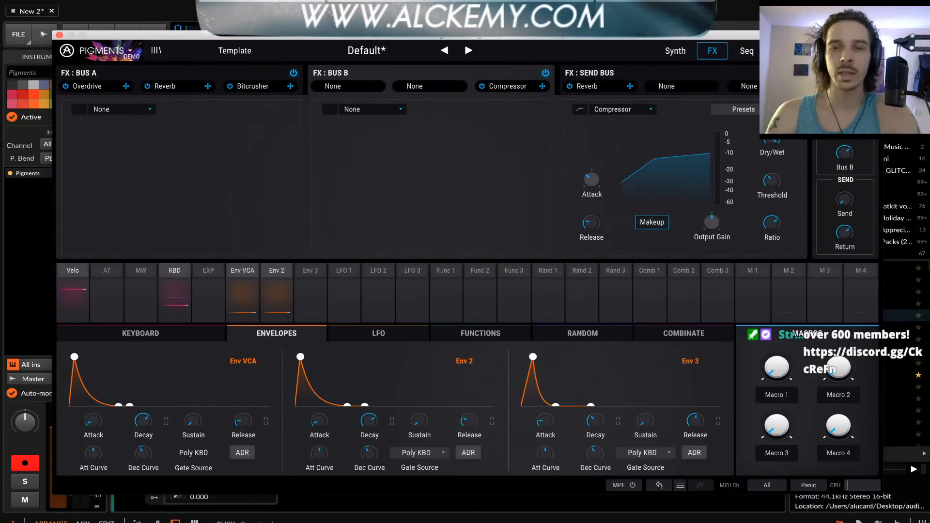
Audition Magnets in Engine 2's Foley samples and replace the current sample with Supermarket Robot
click(676, 50)
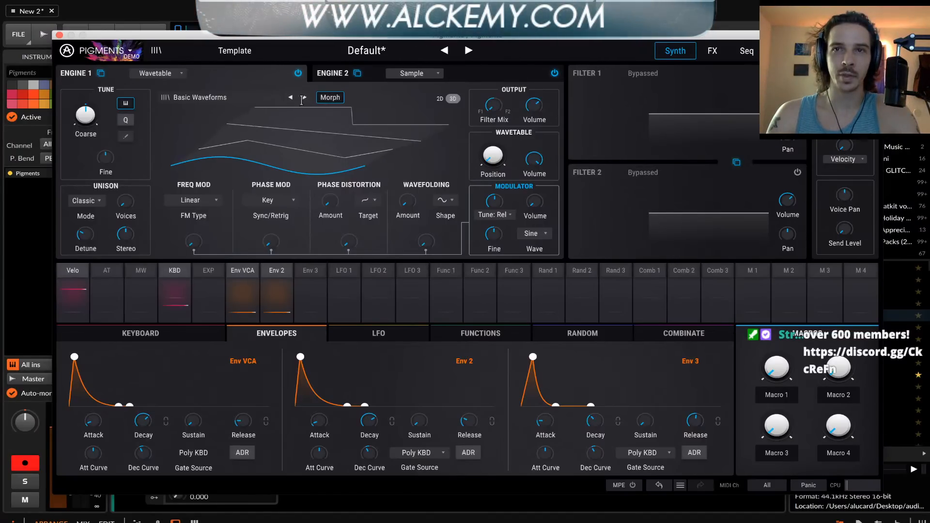
click(347, 76)
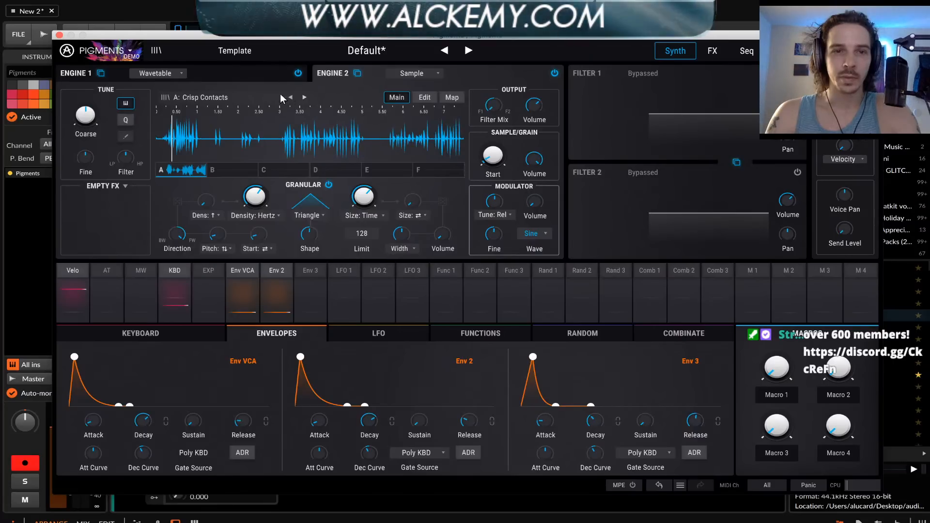
click(246, 98)
click(321, 198)
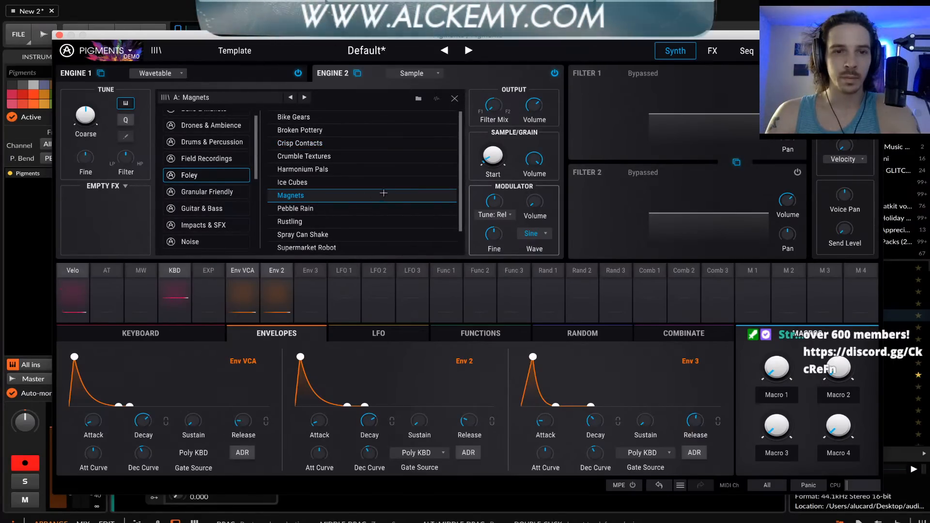
scroll(333, 192, down, 1)
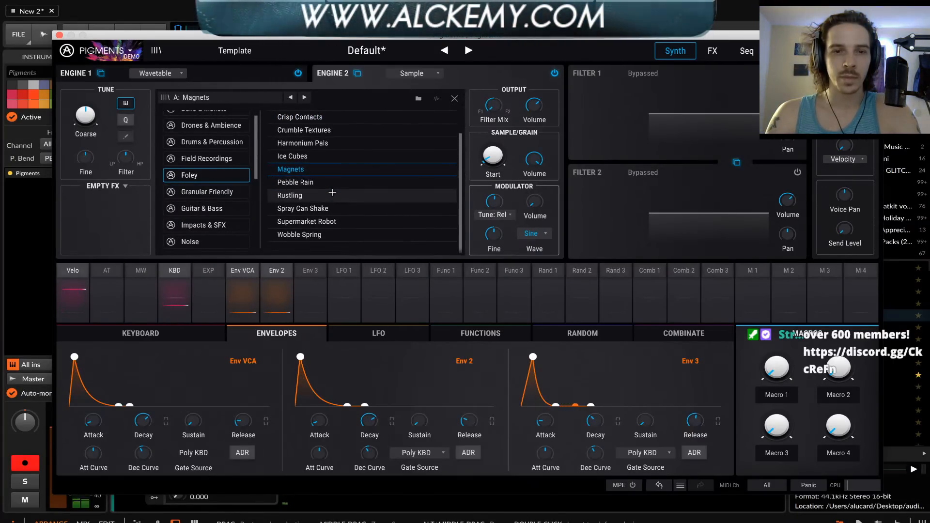
click(336, 223)
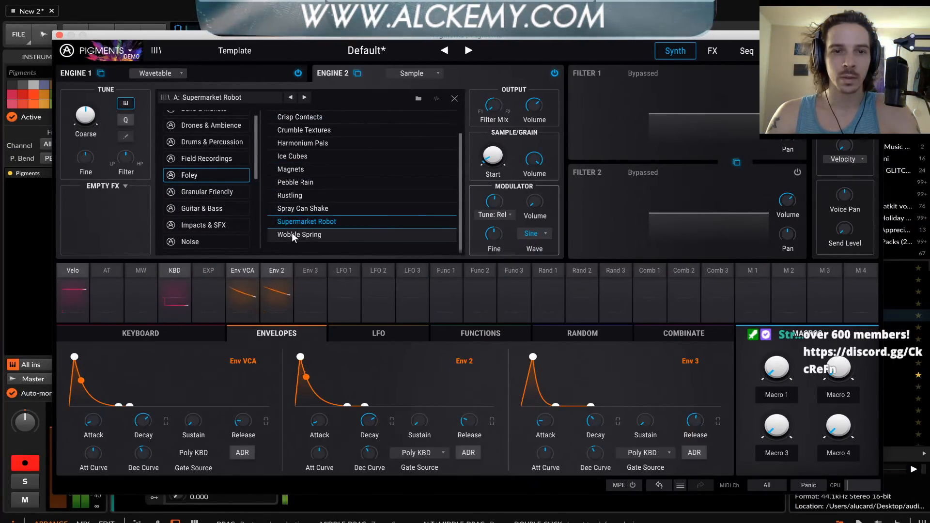
click(455, 99)
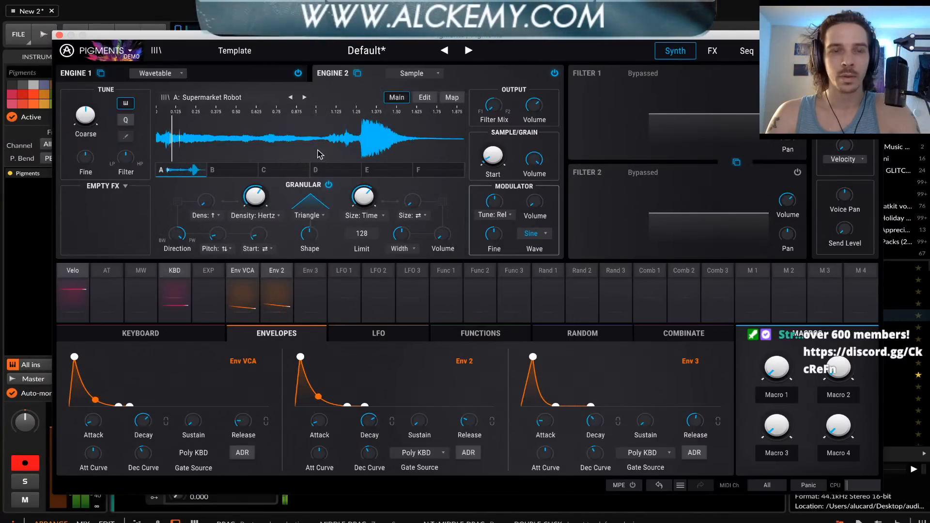
Check Engine 1, then return to the effects and bypass the Bitcrusher on Bus A
click(235, 77)
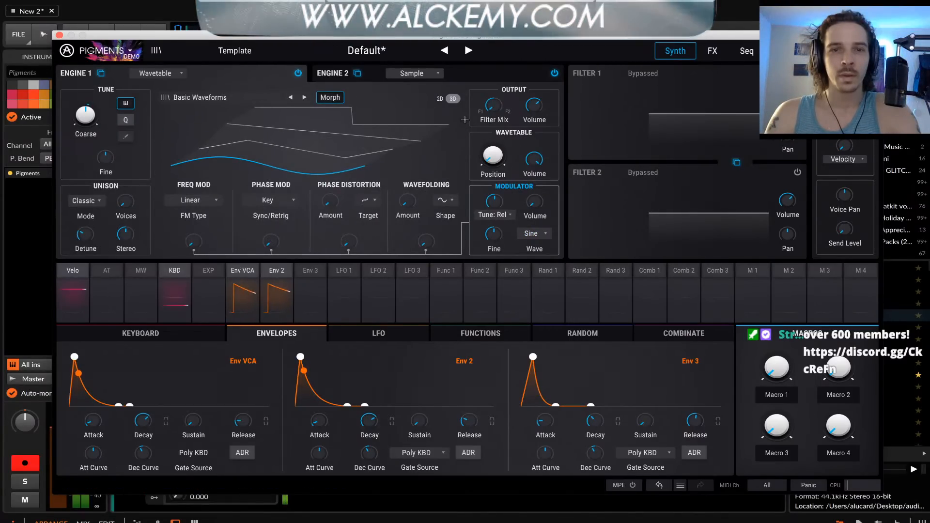
click(719, 53)
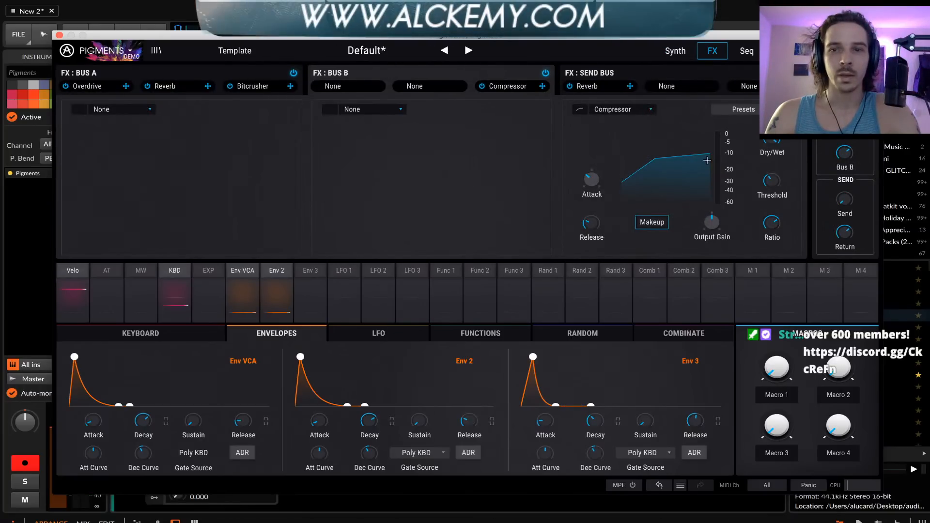
click(177, 84)
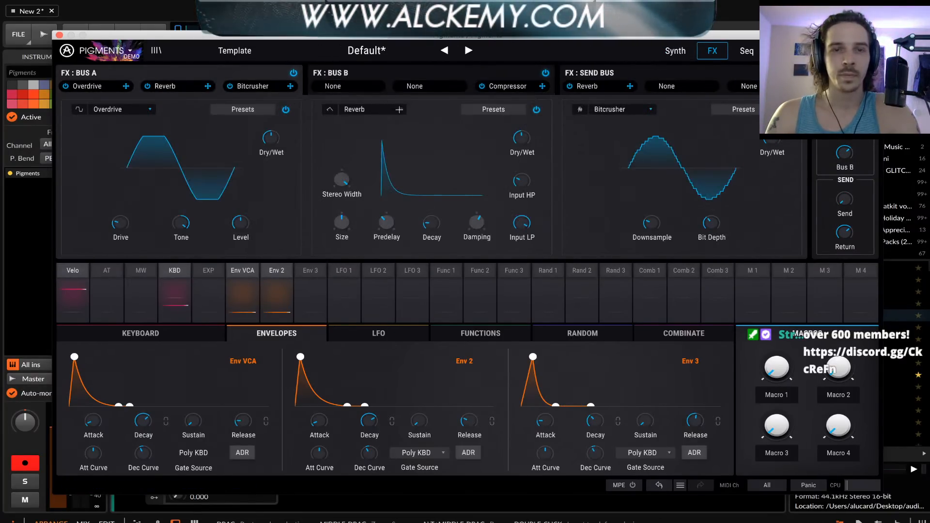
click(230, 86)
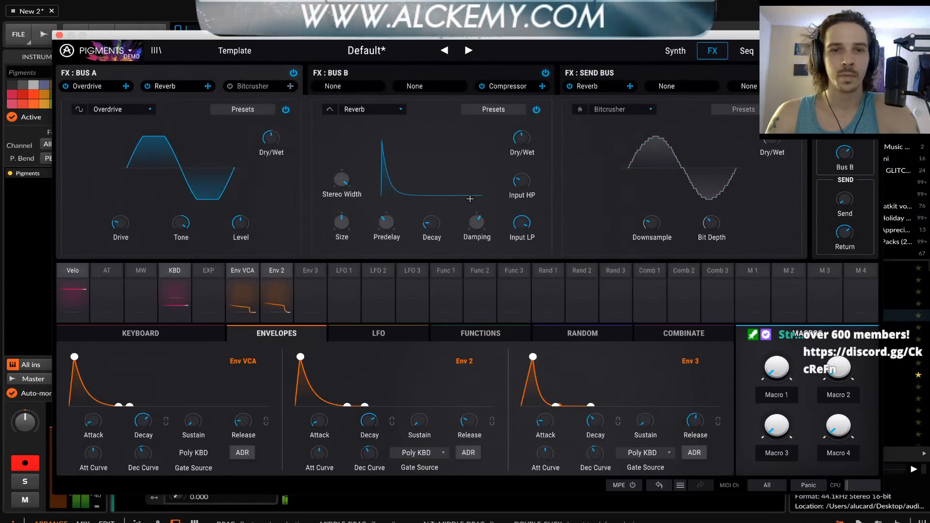
Raise the reverb's Dry/Wet and Decay along with the overdrive's Drive, and adjust the effects bus volume
drag(523, 144, 524, 128)
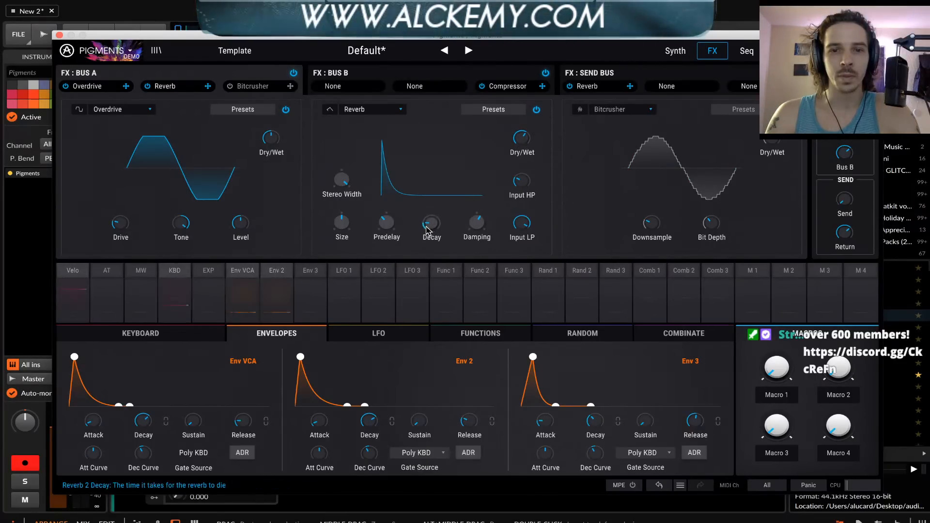
drag(429, 228, 429, 219)
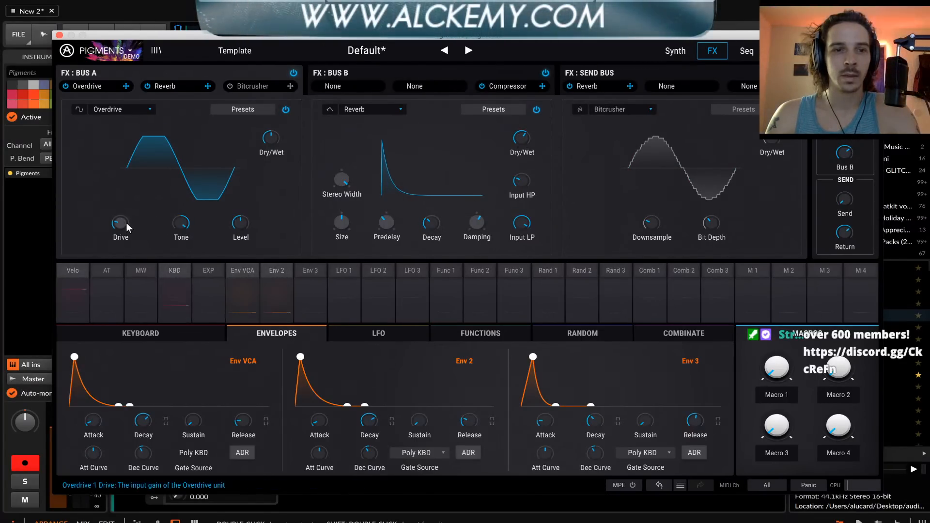
drag(121, 223, 121, 212)
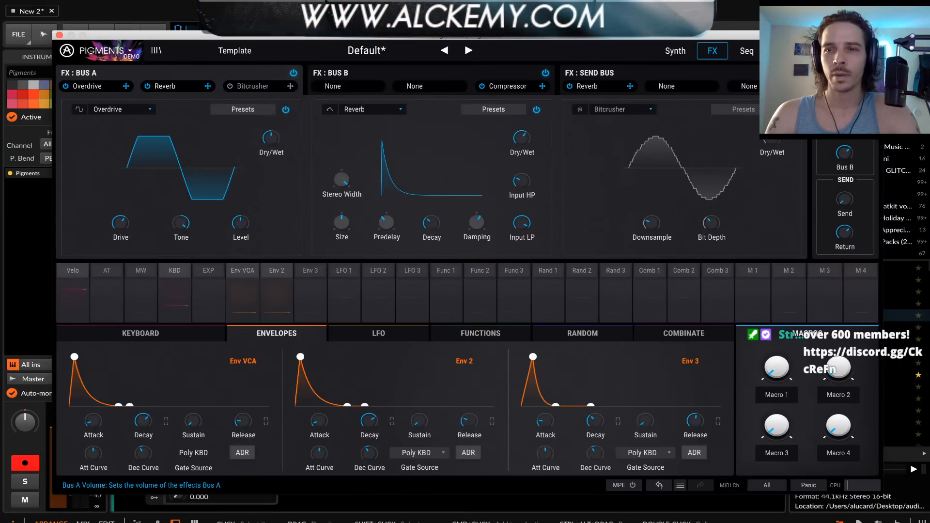
drag(844, 153, 844, 142)
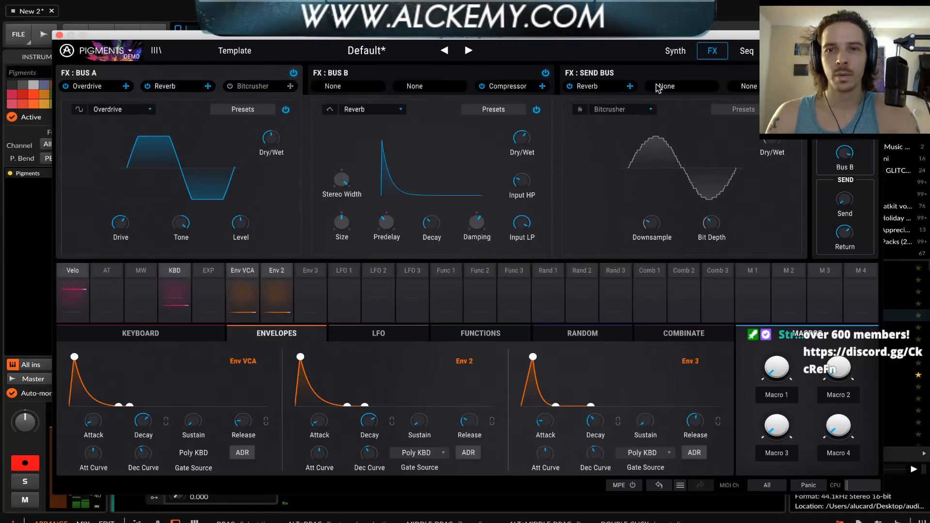
Go back to the synth engines and lengthen the attacks of Env 2 and Env VCA
click(675, 50)
drag(318, 422, 318, 406)
scroll(318, 423, up, 3)
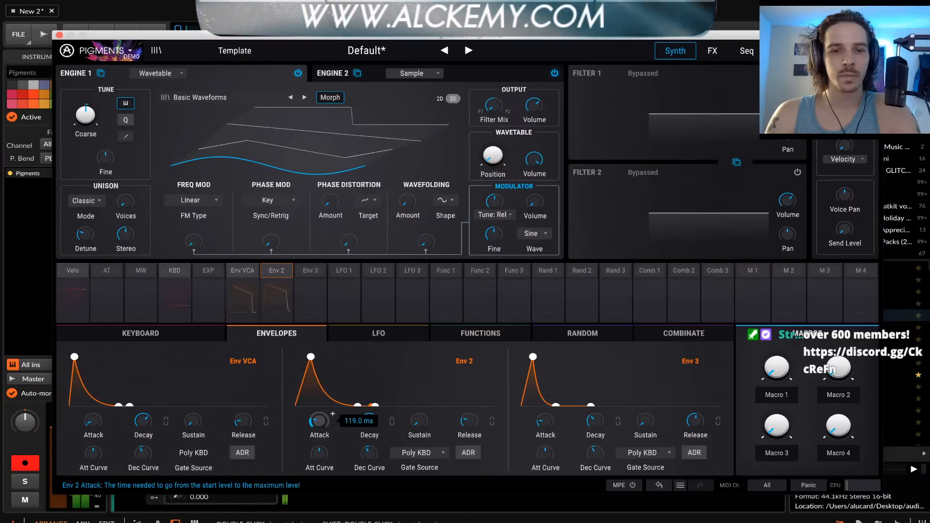
scroll(94, 422, up, 3)
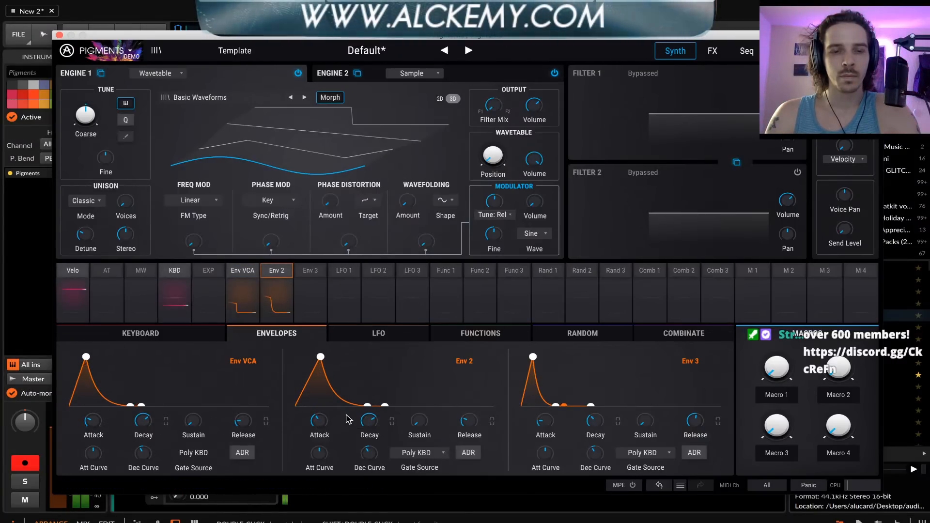
Shorten Env 2's attack to its minimum while showing its modulation routing to Engine 1's Coarse tuning
mouse_move(319, 421)
drag(319, 421, 320, 425)
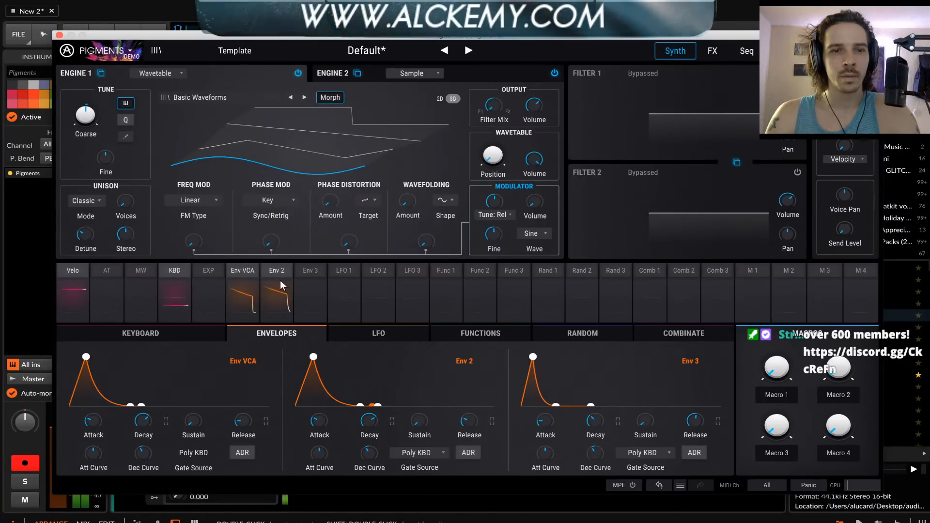
click(269, 273)
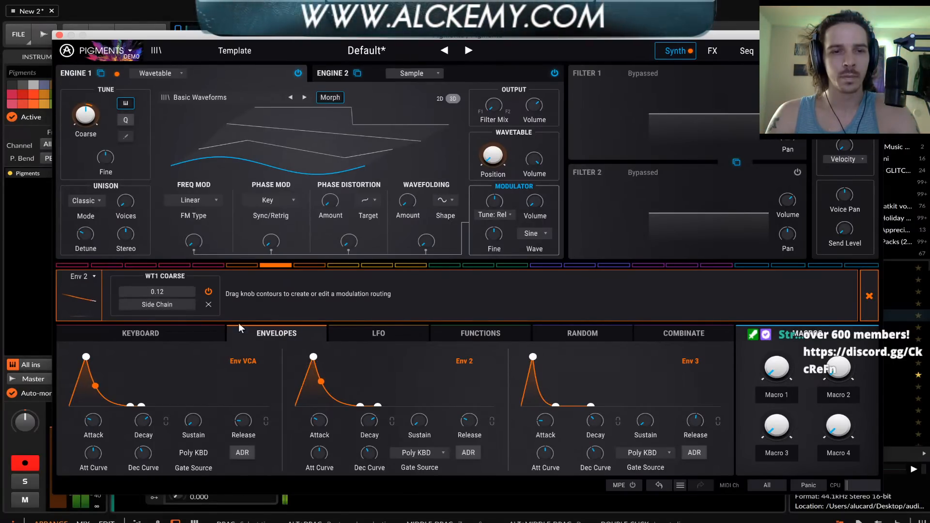
drag(319, 420, 319, 429)
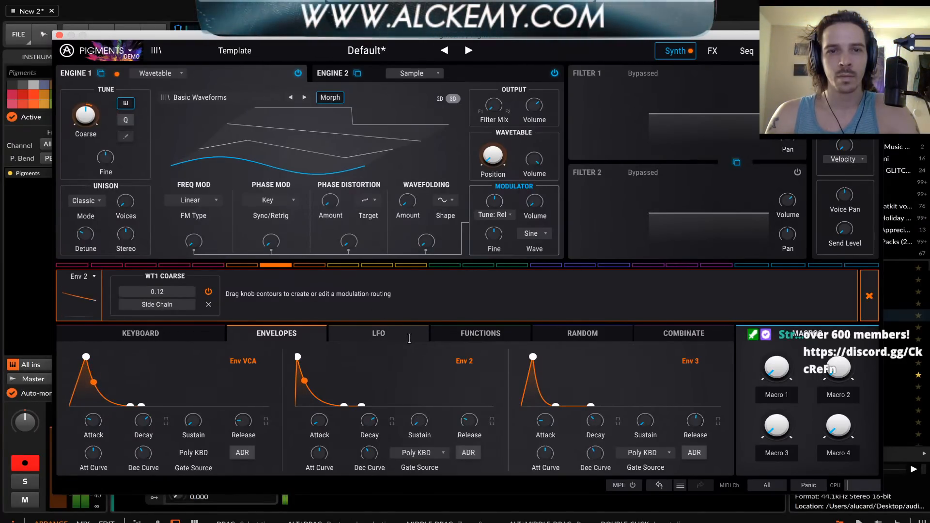
Show Engine 2 and try the Coarse and Fine tuning of its modulator
click(333, 73)
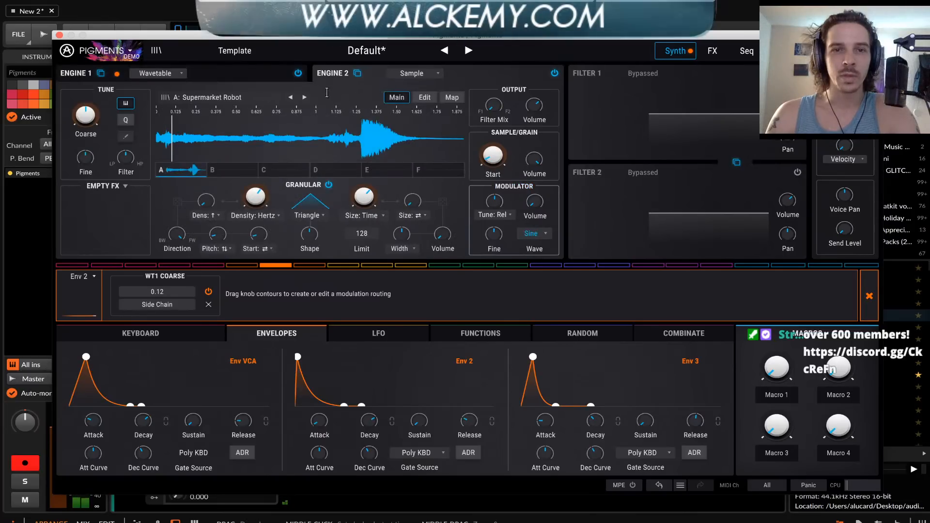
mouse_move(263, 201)
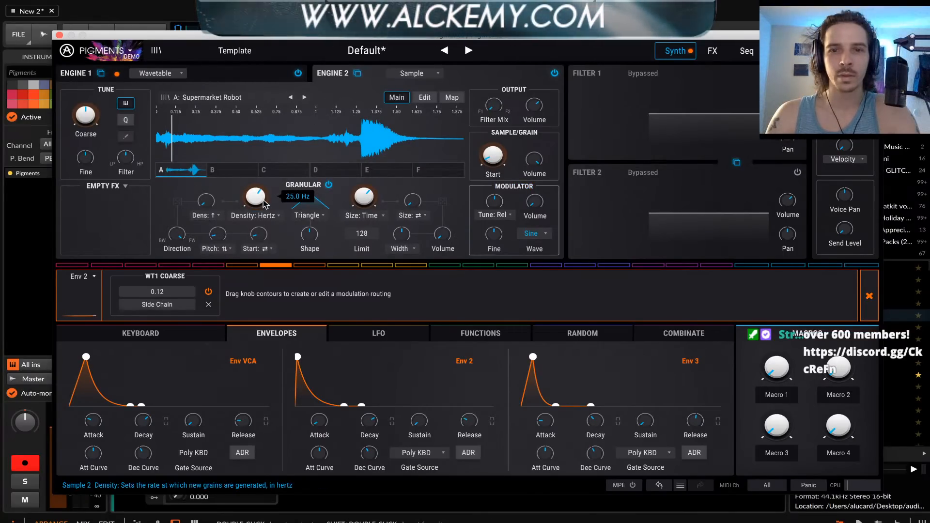
double_click(500, 208)
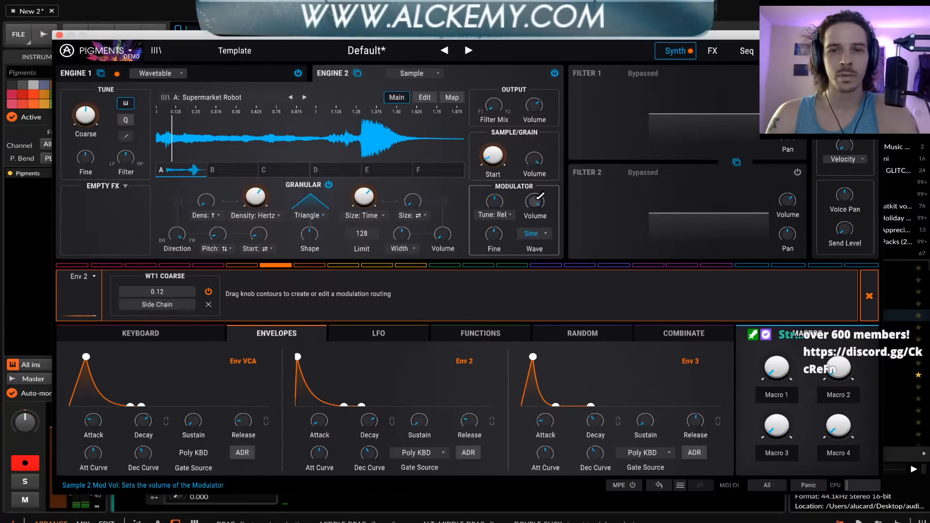
double_click(494, 238)
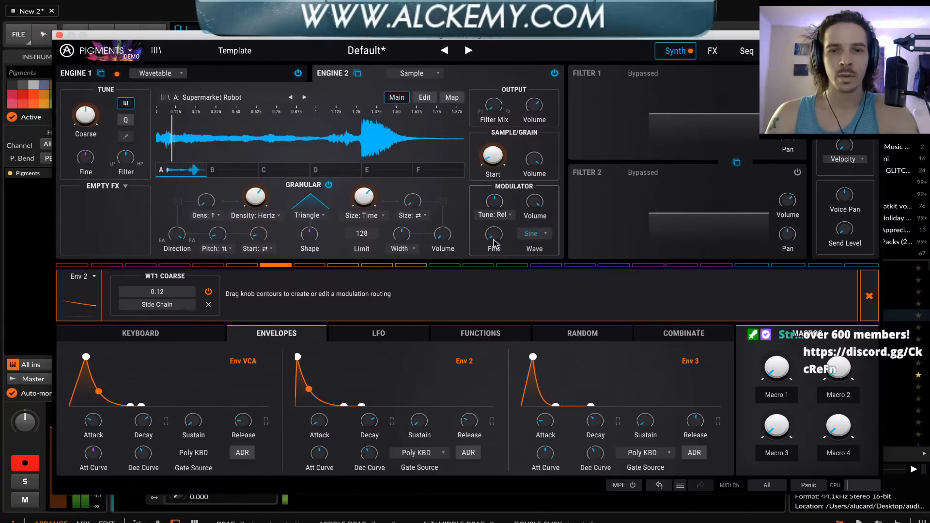
drag(497, 202, 498, 211)
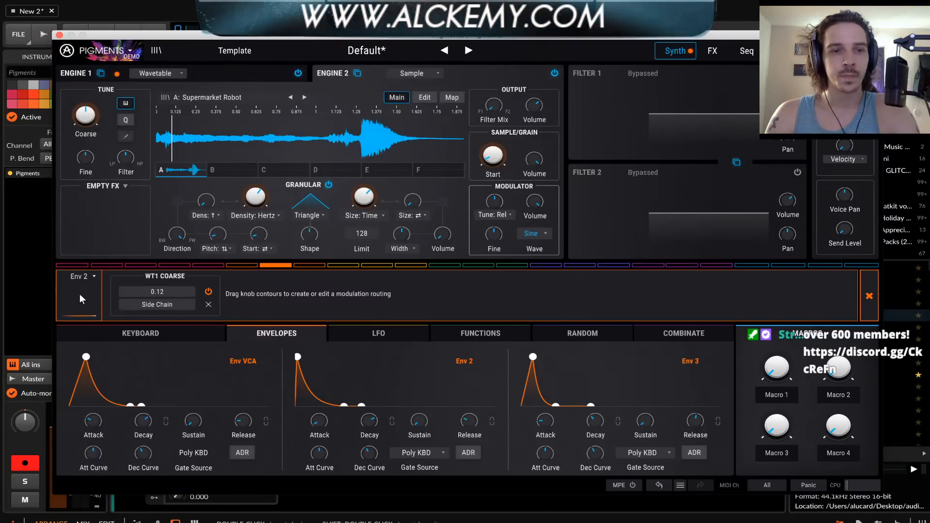
Leave Env 2's routing view and set Env 2's modulation of Engine 2's Coarse tuning to 0.02
click(865, 290)
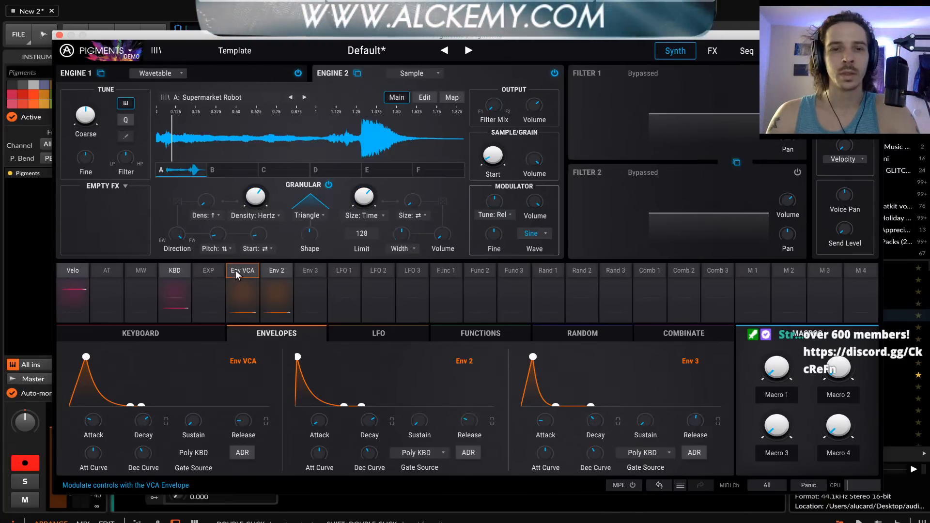
click(276, 271)
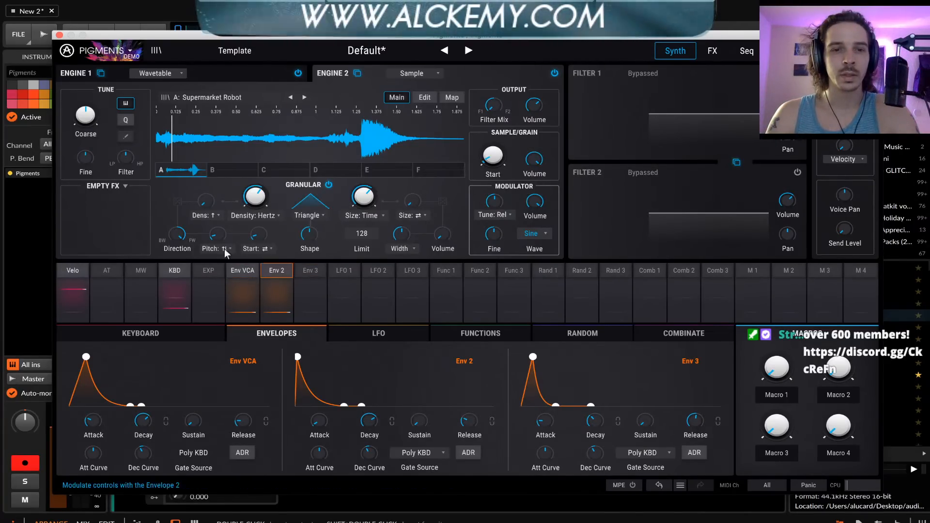
click(100, 105)
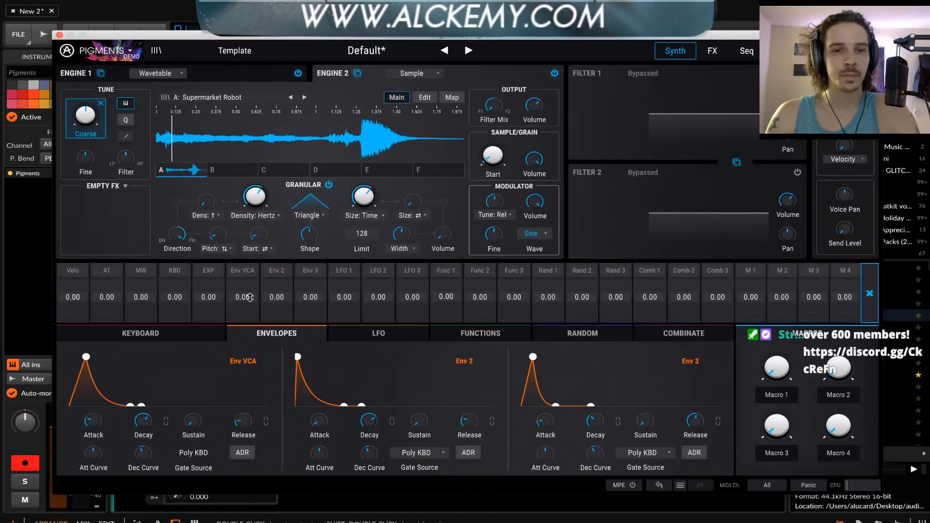
drag(276, 296, 277, 300)
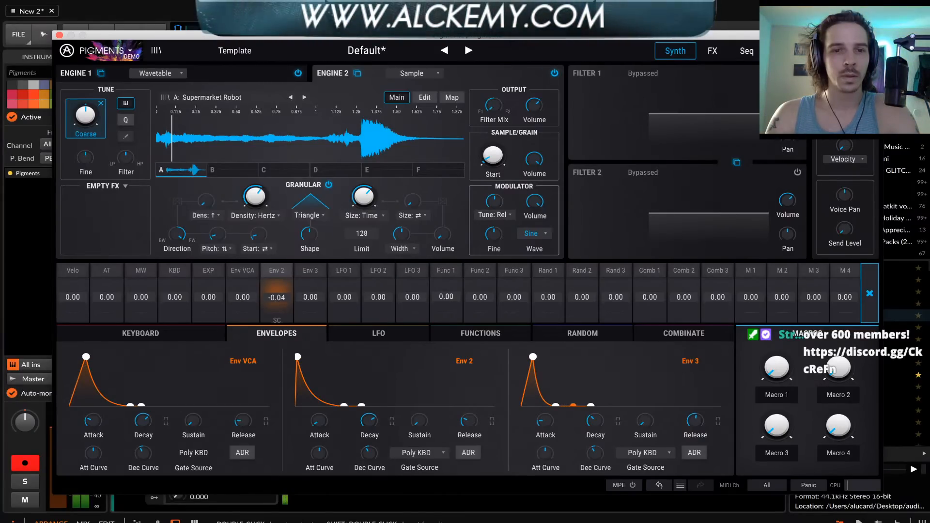
mouse_move(276, 301)
mouse_down()
mouse_move(277, 286)
mouse_move(279, 300)
mouse_up()
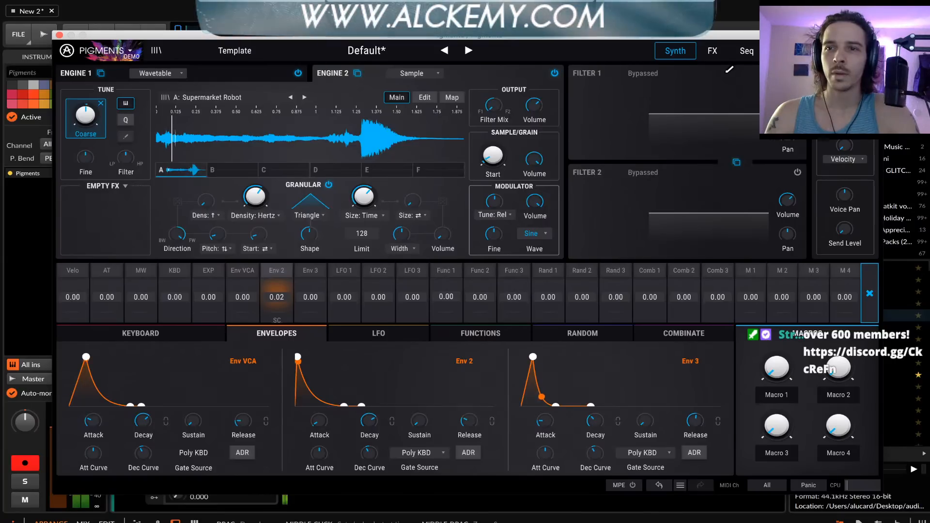
In the effects, move Bus A's Bitcrusher ahead of the Reverb and enable it
click(713, 53)
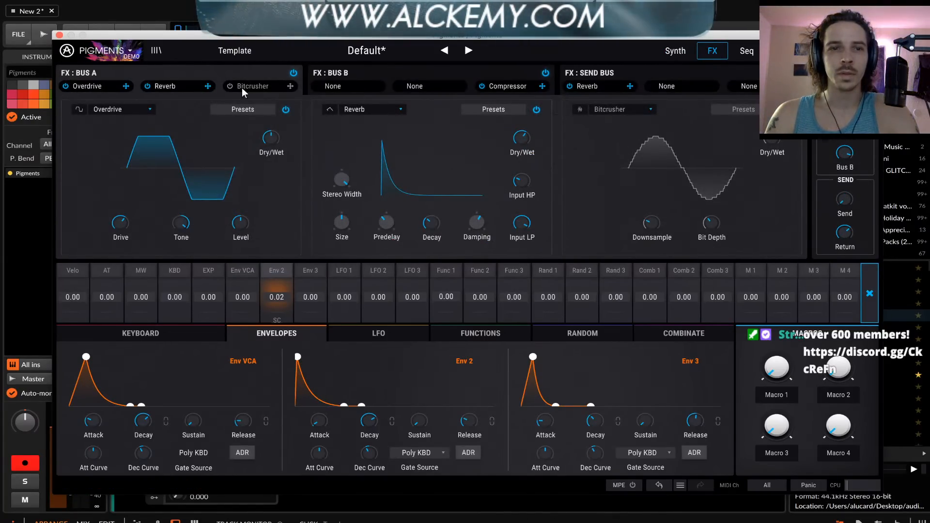
drag(234, 87, 236, 88)
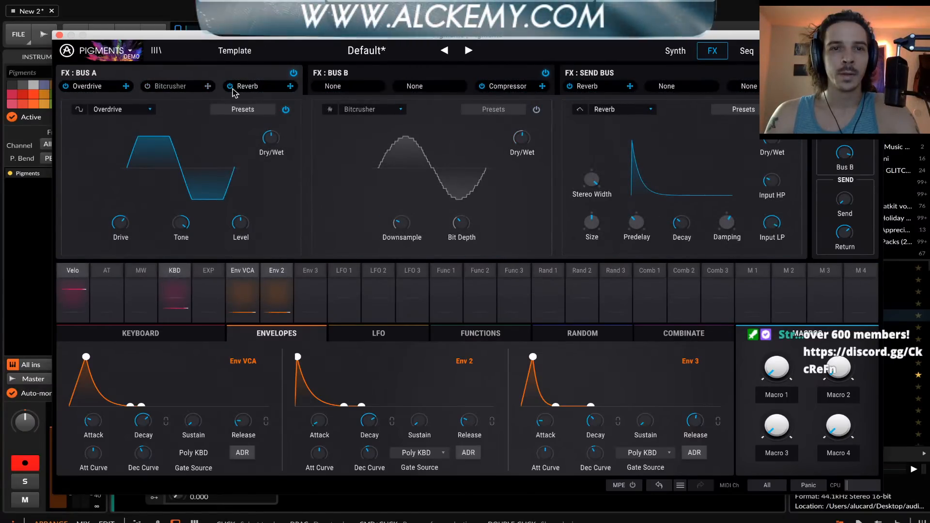
click(148, 87)
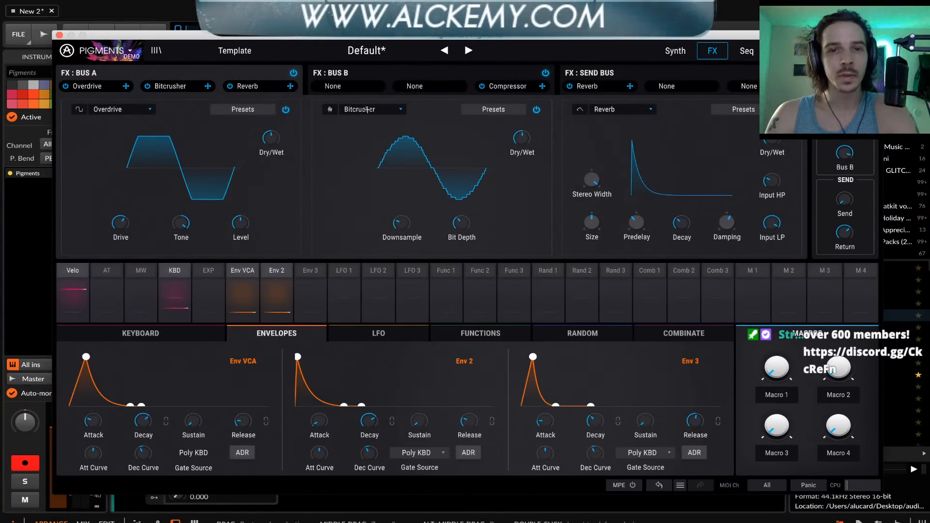
Replace the Bitcrusher on Bus A with a Chorus and raise the reverb's Size to 1.39
click(367, 110)
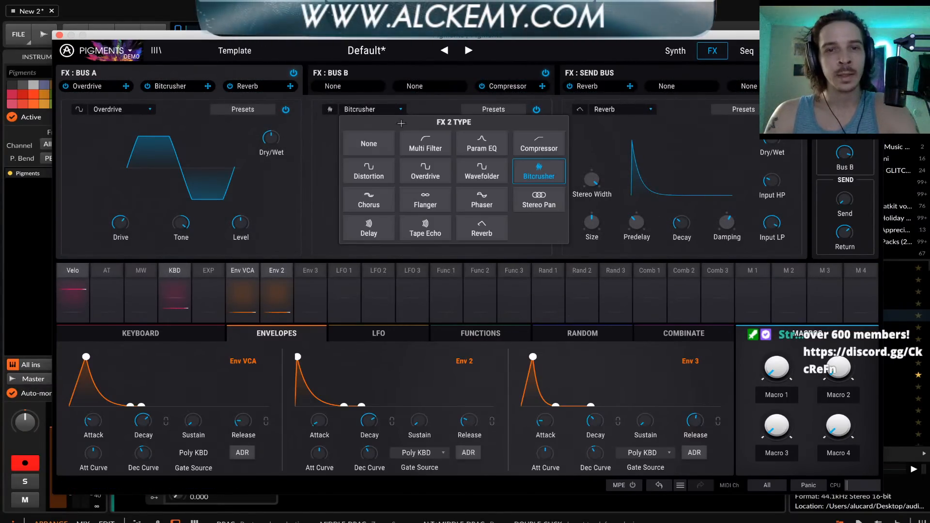
click(389, 212)
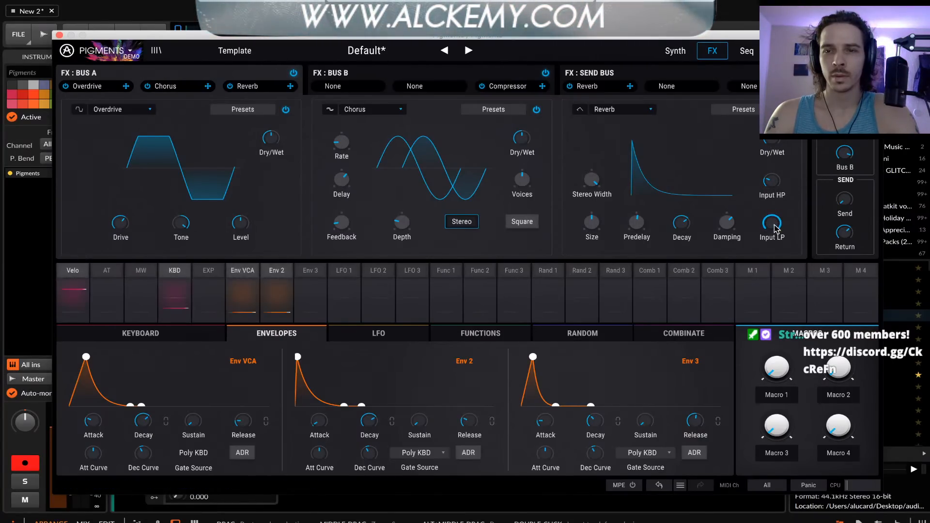
mouse_move(592, 221)
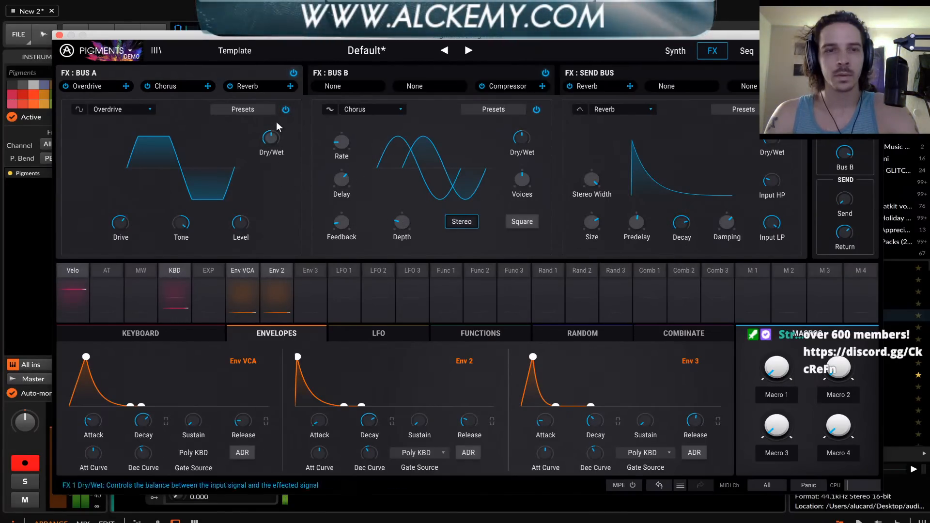
Return to the synth engines, shift Engine 1's wavetable position slightly past the first waveform, and compare with Engine 2
click(671, 53)
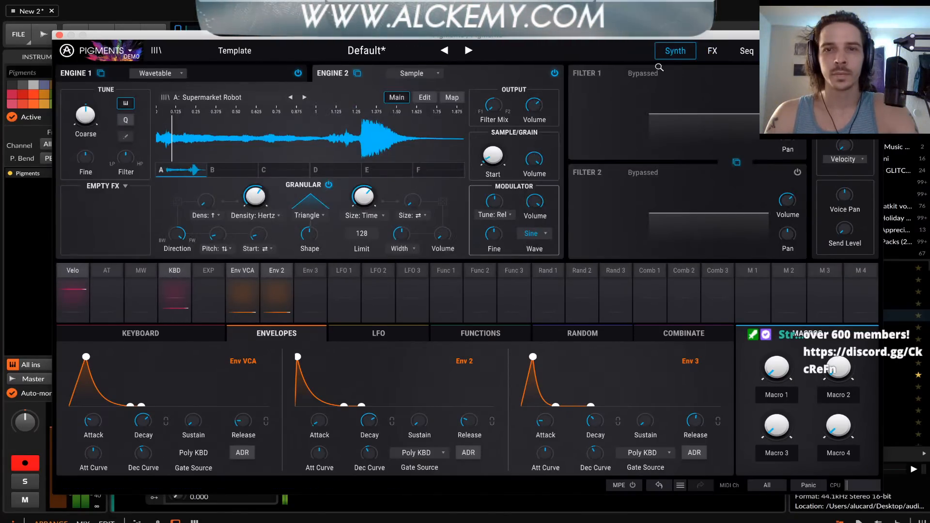
click(212, 71)
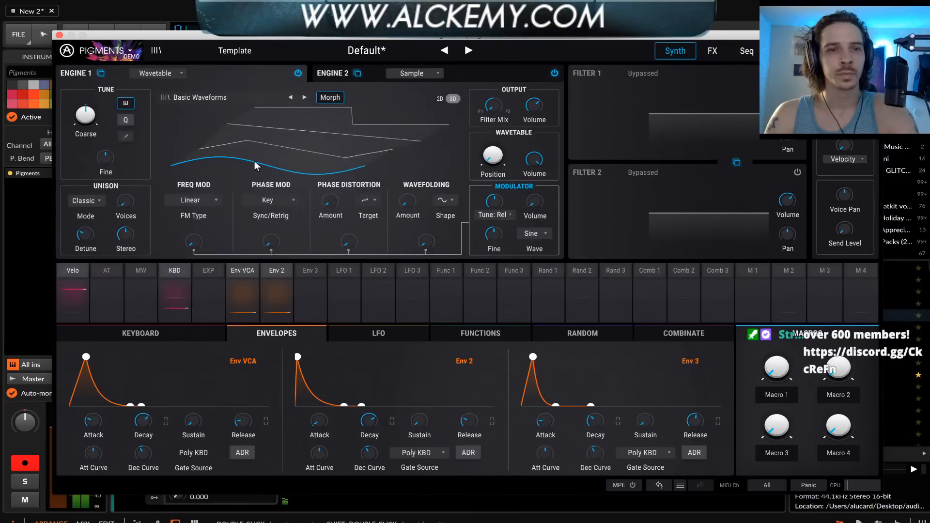
drag(280, 165, 280, 158)
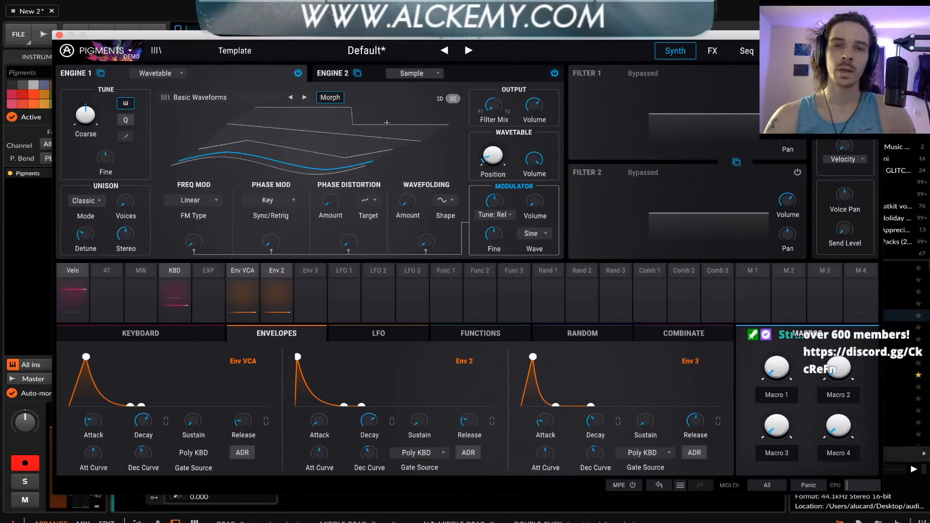
click(487, 78)
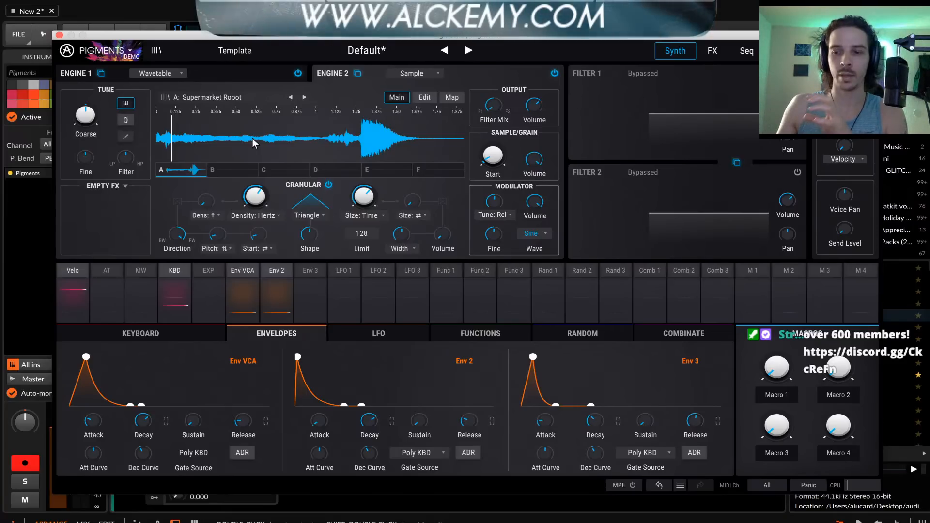
click(211, 75)
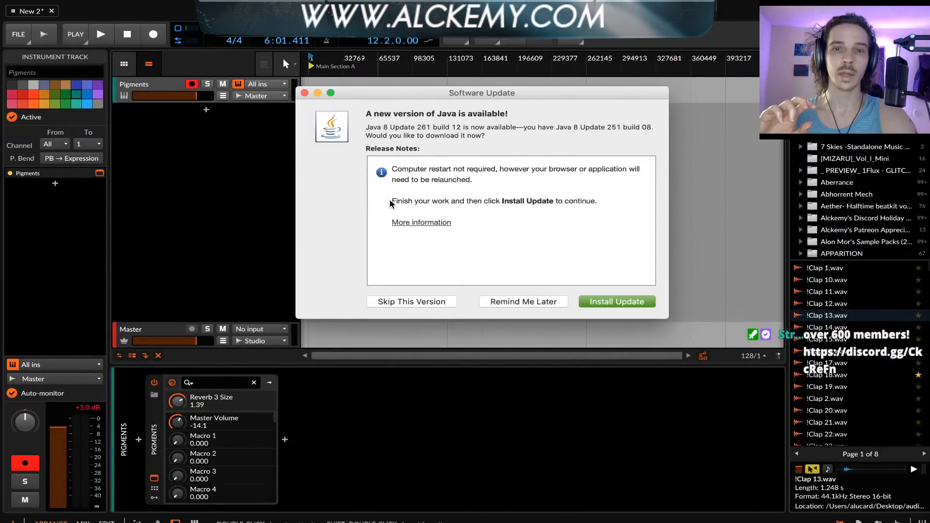
Accept the Java update, bring the Pigments window back to the front and reposition it
click(619, 300)
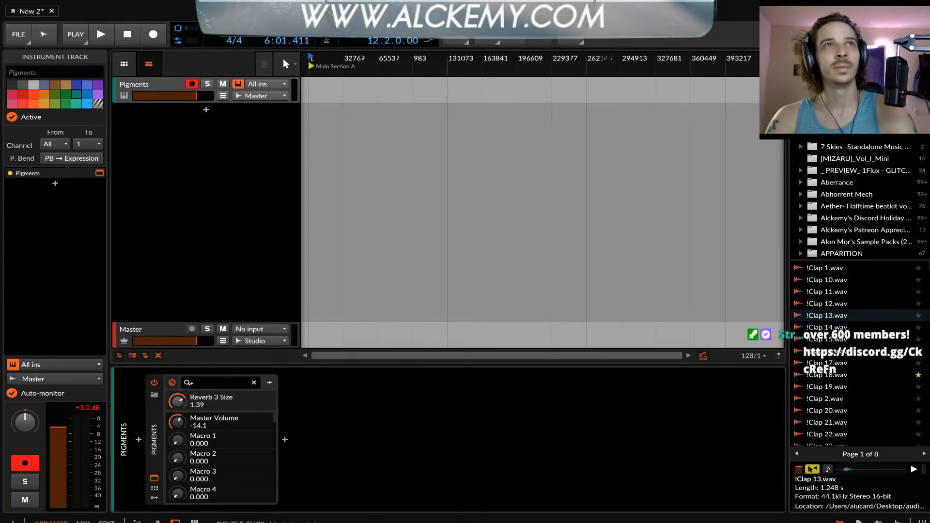
key(super+Tab)
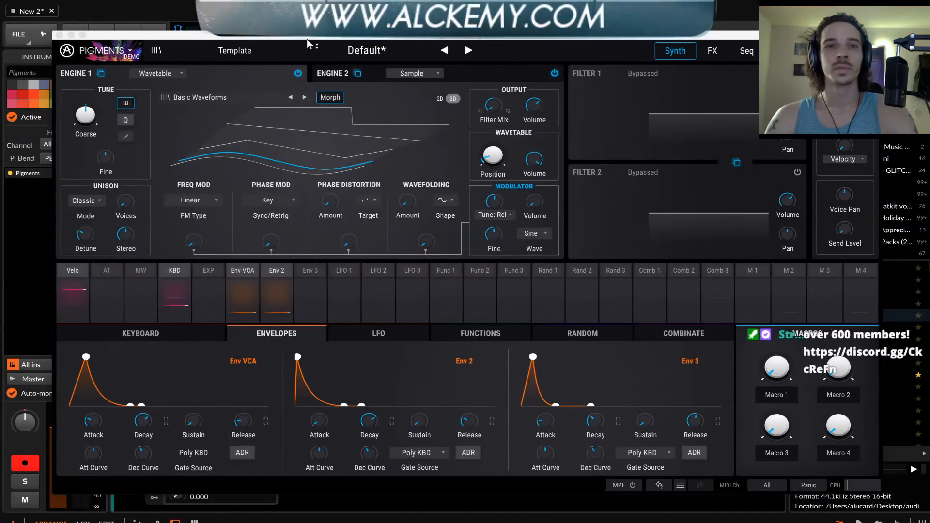
mouse_move(306, 39)
mouse_down()
mouse_move(282, 9)
mouse_move(257, 7)
mouse_move(290, 44)
mouse_up()
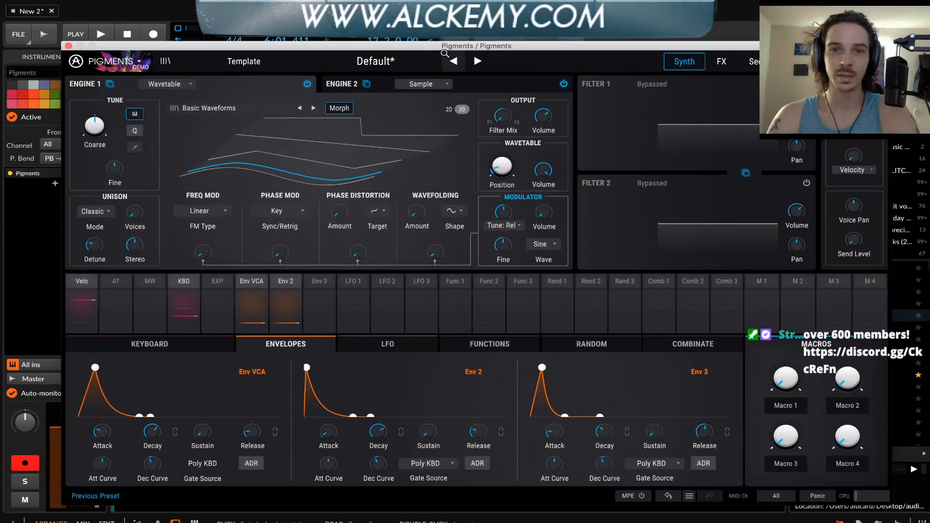
mouse_move(444, 52)
mouse_down()
mouse_move(379, 37)
mouse_move(576, 61)
mouse_move(549, 42)
mouse_move(461, 47)
mouse_up()
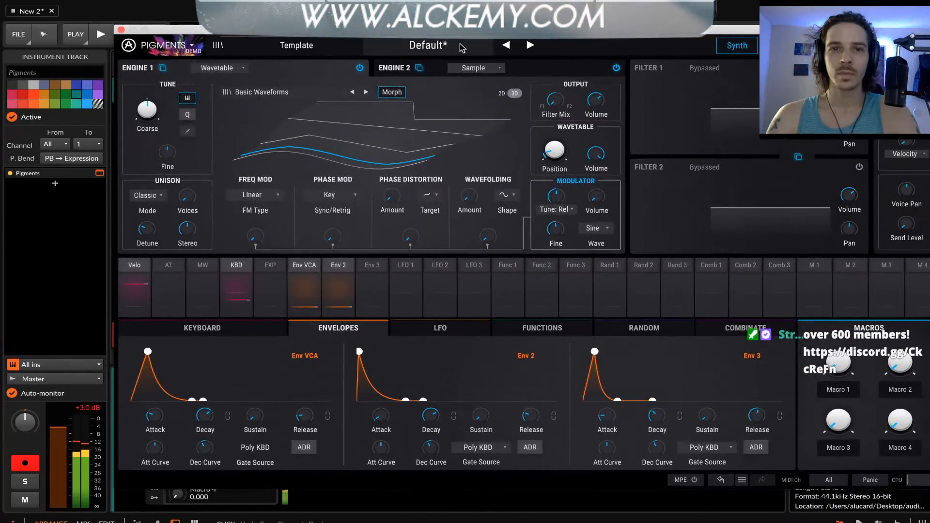
Check Engine 2 and Engine 1 once more and close the Pigments window
click(395, 68)
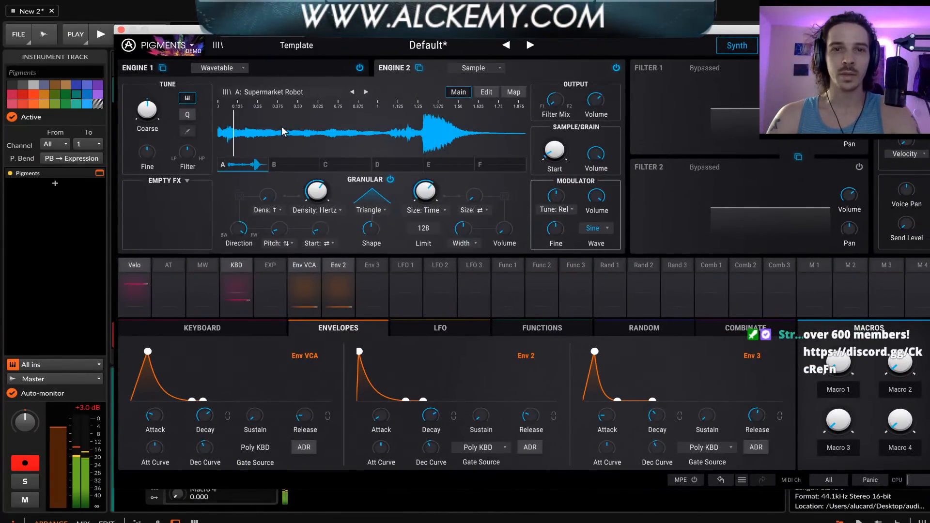
click(269, 68)
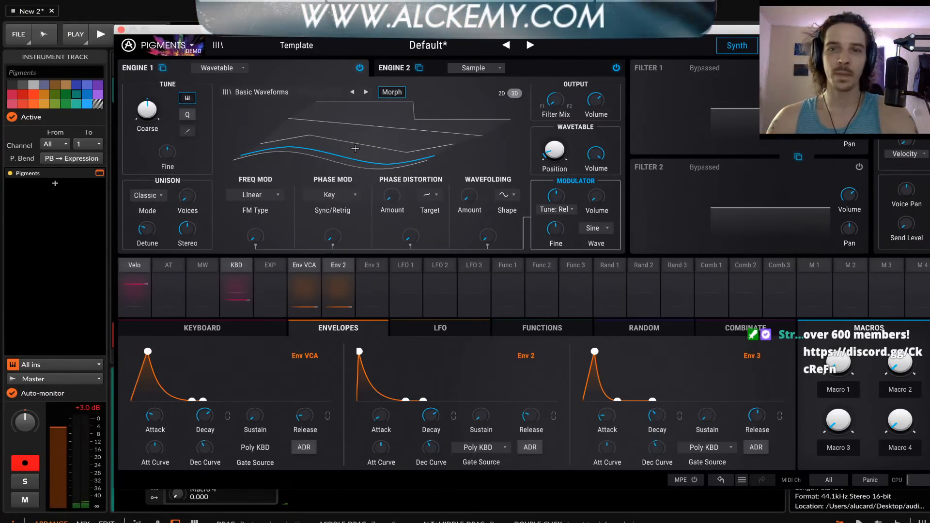
click(121, 30)
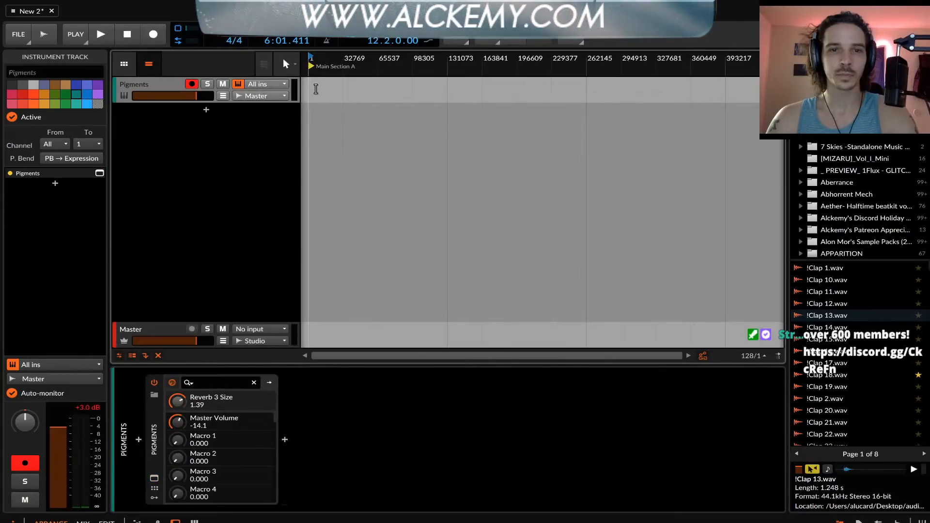
double_click(310, 92)
scroll(316, 90, up, 10)
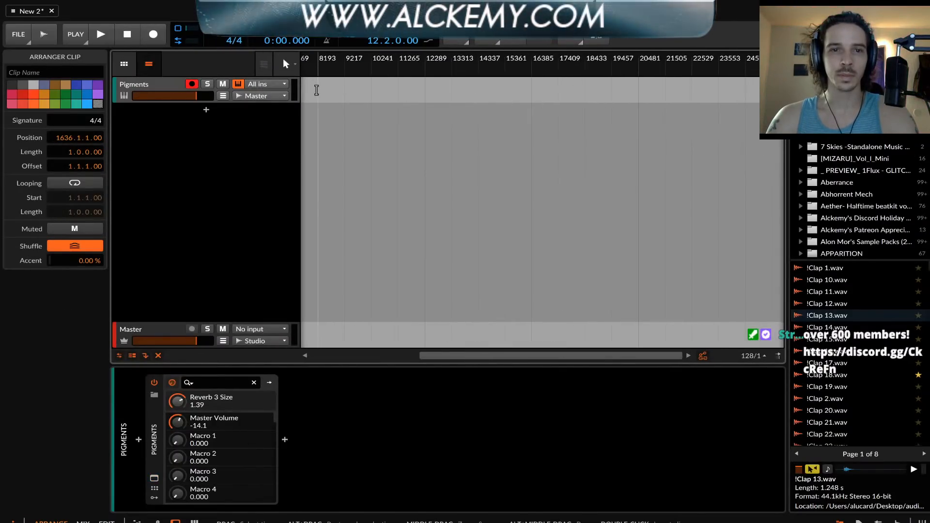
scroll(348, 91, up, 5)
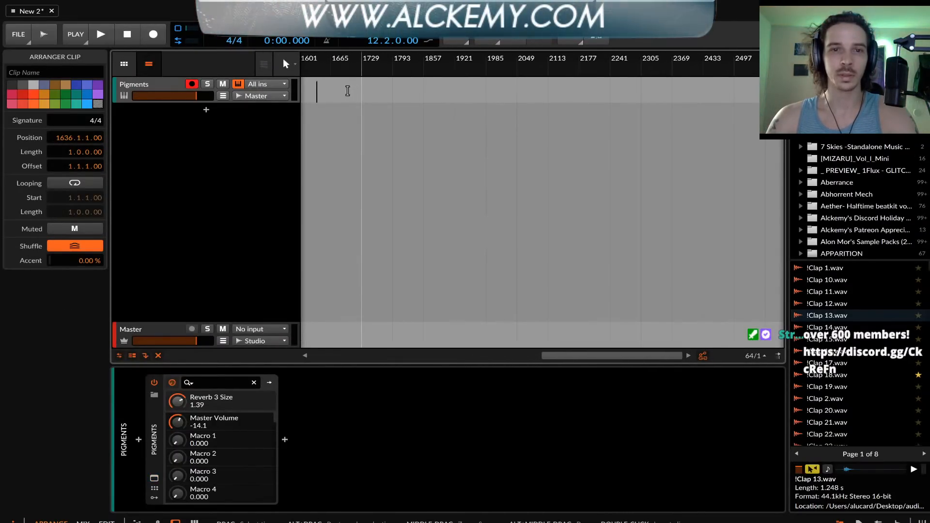
drag(342, 91, 288, 96)
Create a clip at bar 1 on the Pigments track, extend it to three bars and open it for note editing
scroll(343, 99, left, 10)
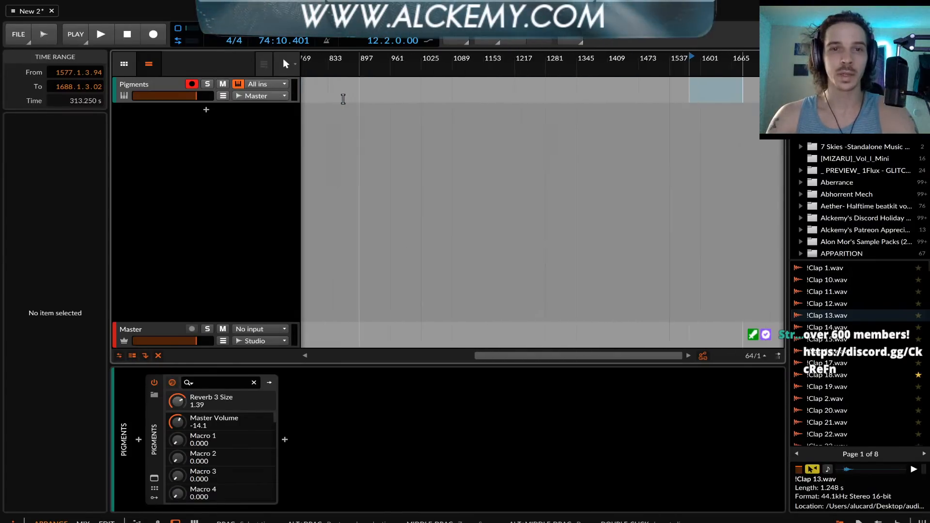
scroll(343, 98, left, 8)
scroll(343, 98, up, 6)
scroll(343, 99, left, 2)
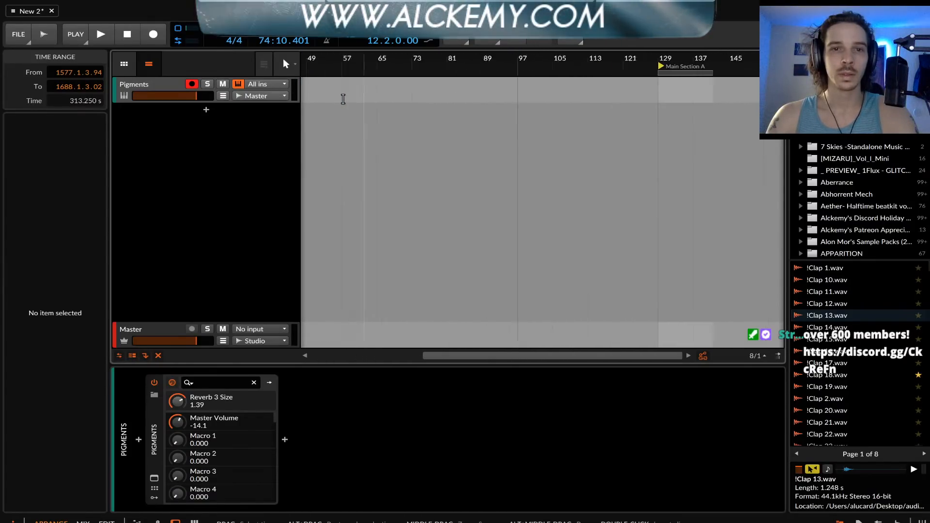
scroll(342, 98, left, 3)
scroll(315, 92, up, 5)
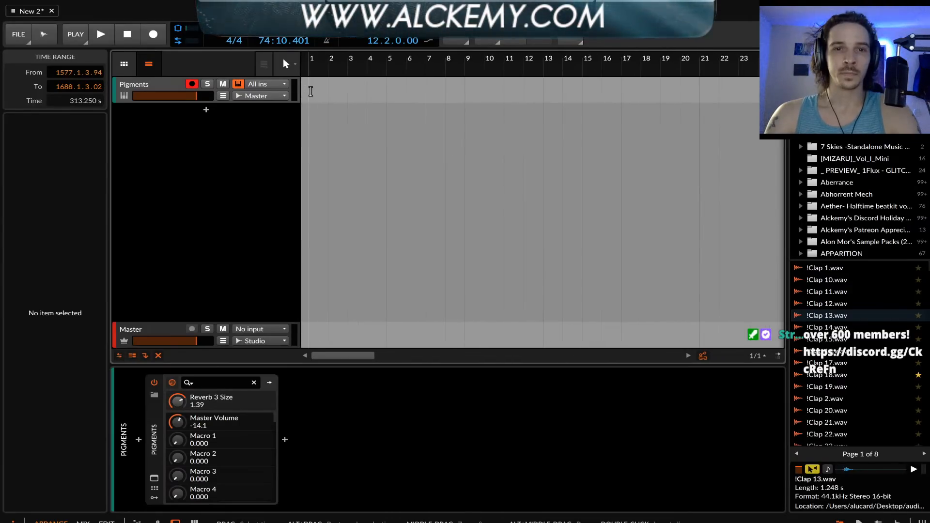
double_click(310, 91)
drag(328, 88, 372, 86)
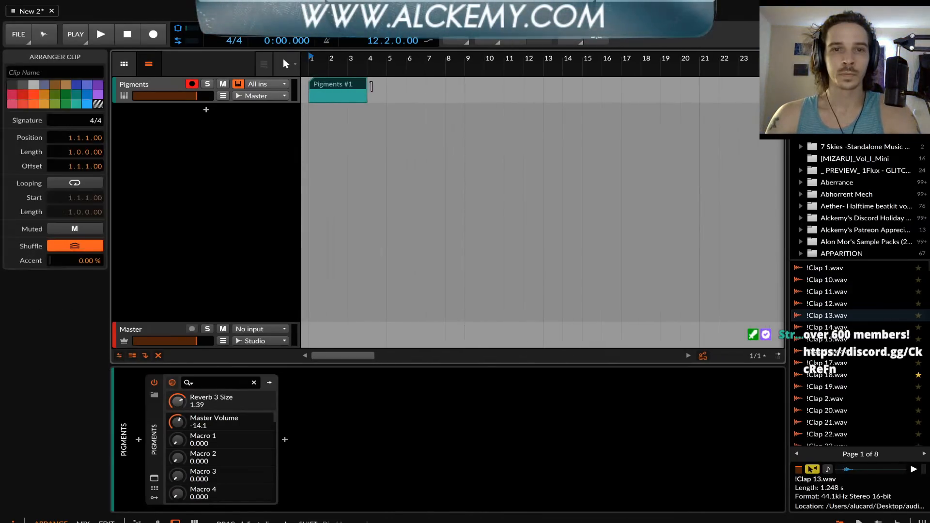
double_click(344, 88)
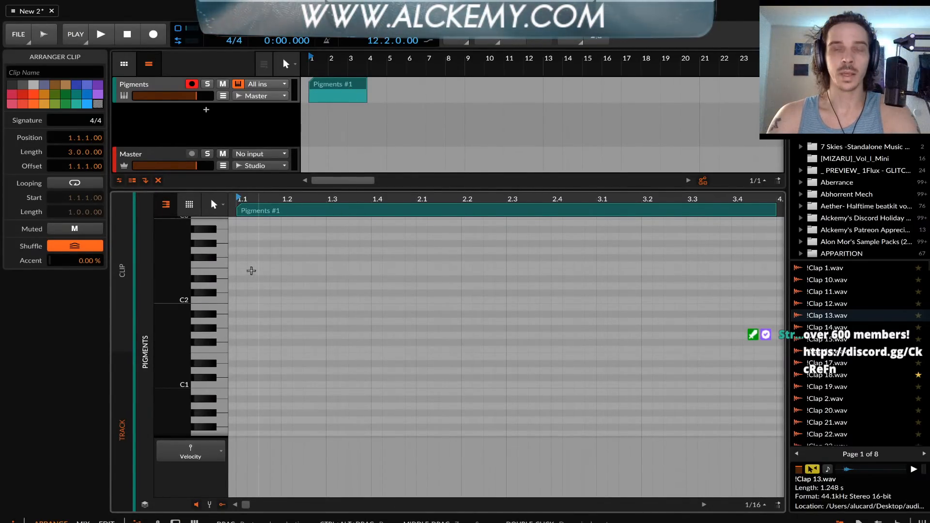
Add an F-1 note at the start of the Pigments clip, stretch it to three bars, and show the track's devices
scroll(247, 288, down, 2)
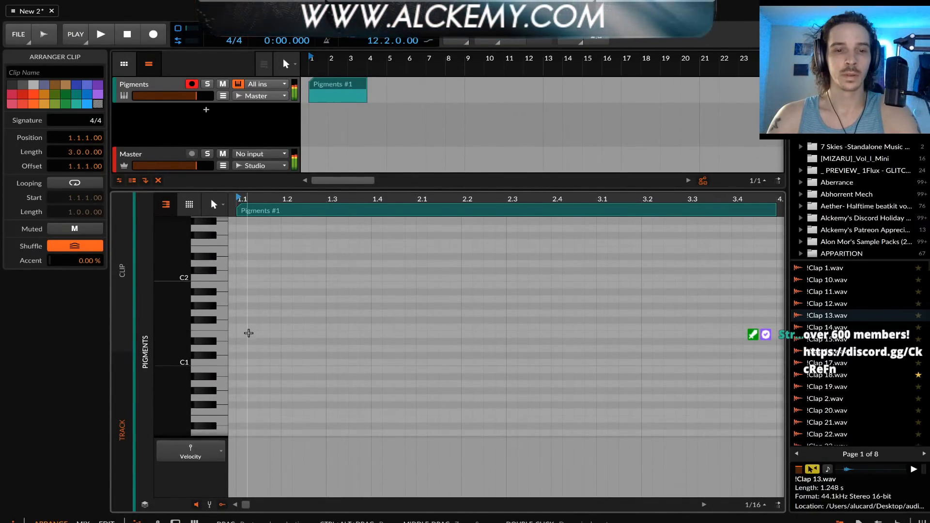
scroll(249, 334, down, 3)
scroll(249, 335, down, 3)
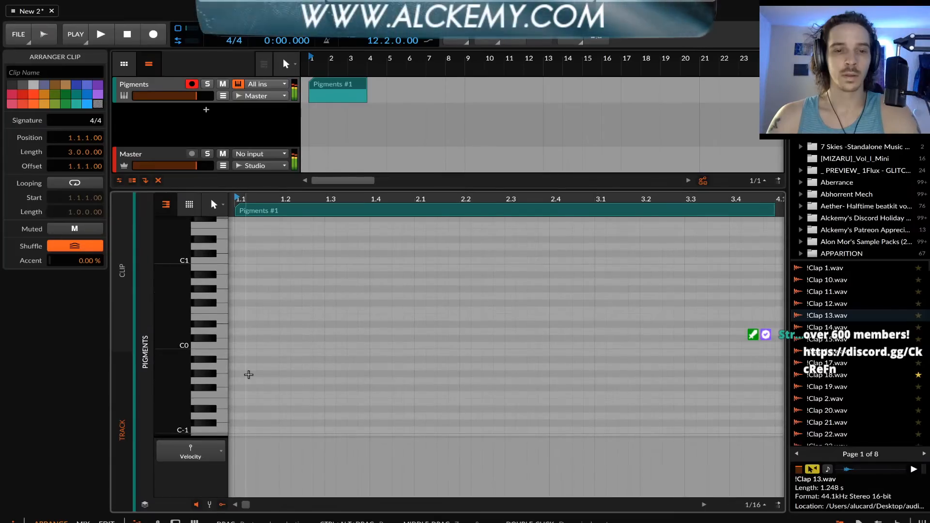
double_click(242, 395)
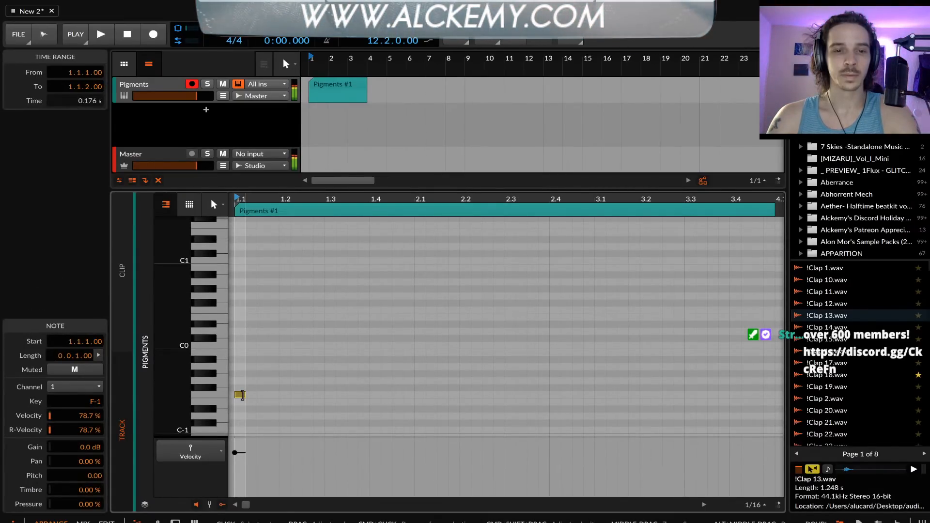
drag(240, 395, 785, 402)
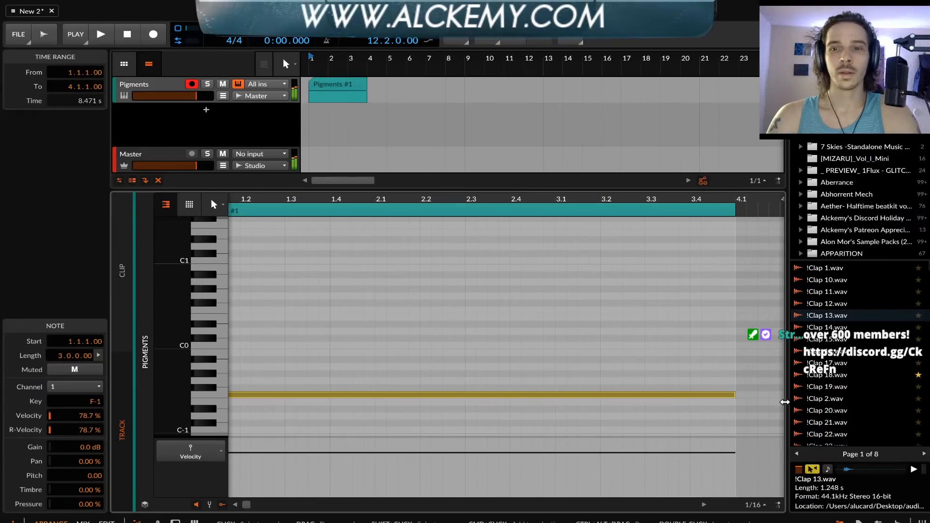
click(162, 86)
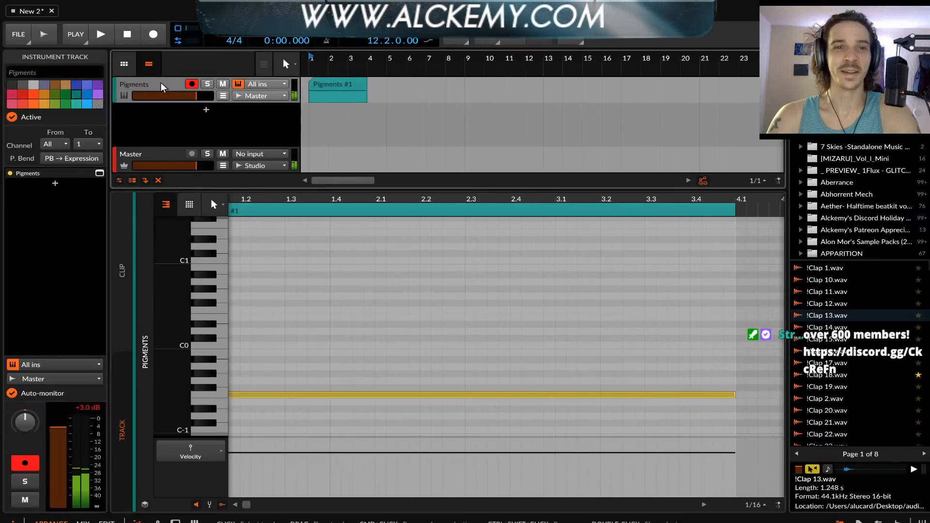
key(d)
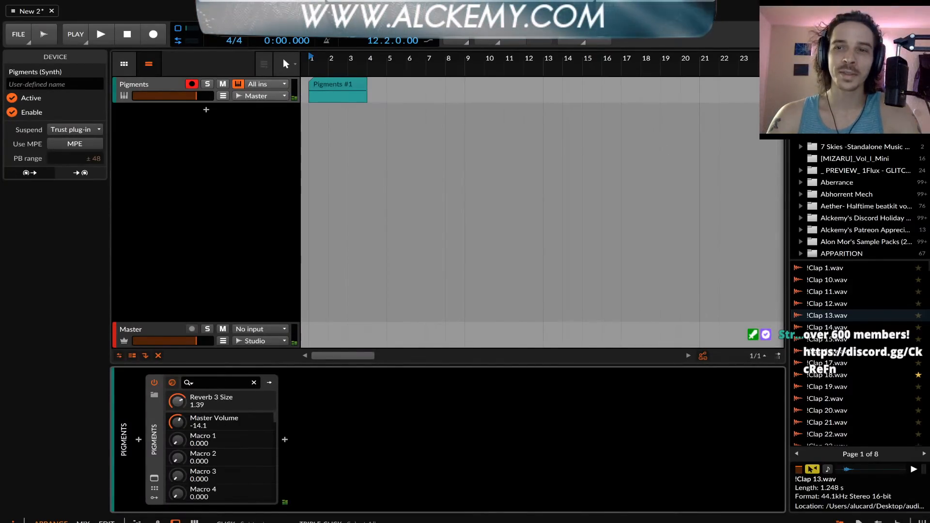
Search the sound library for "kick" and audition several Kick (1) and Kick (10) samples
click(853, 73)
text(kick)
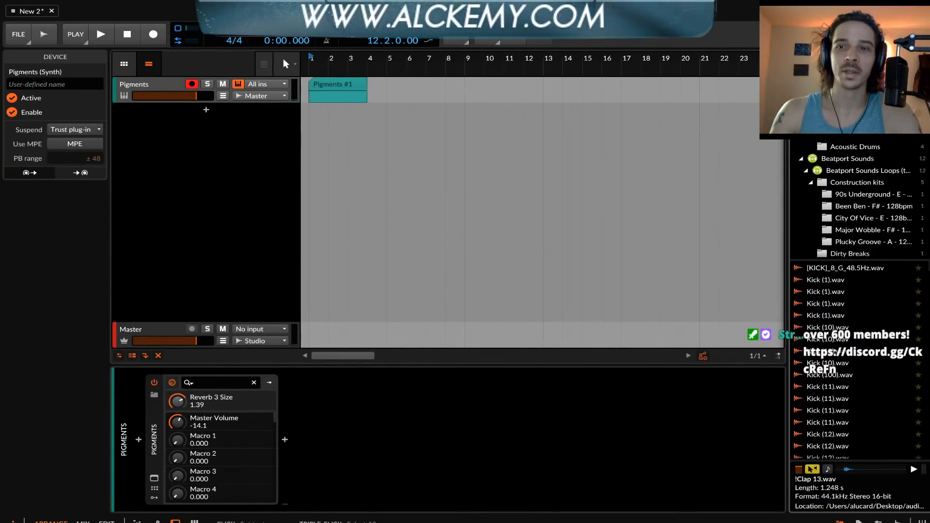
click(818, 281)
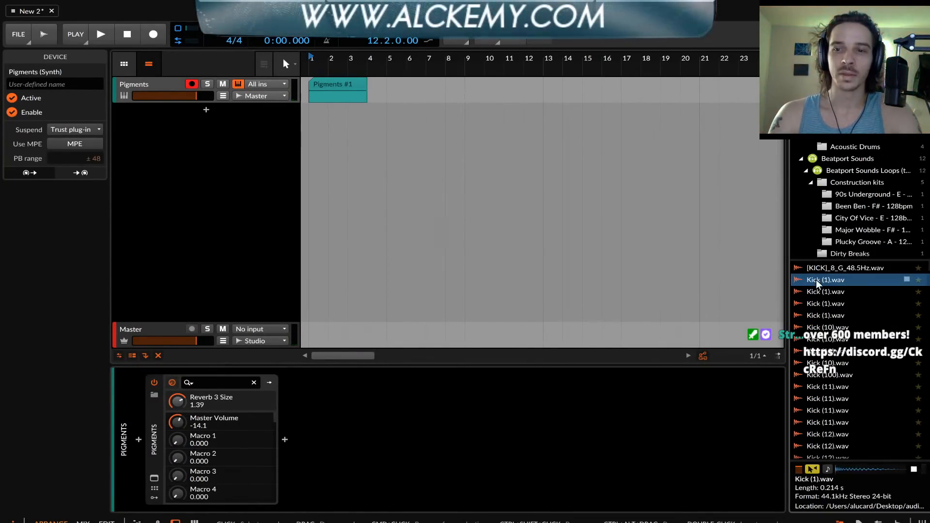
click(820, 292)
click(820, 315)
click(820, 339)
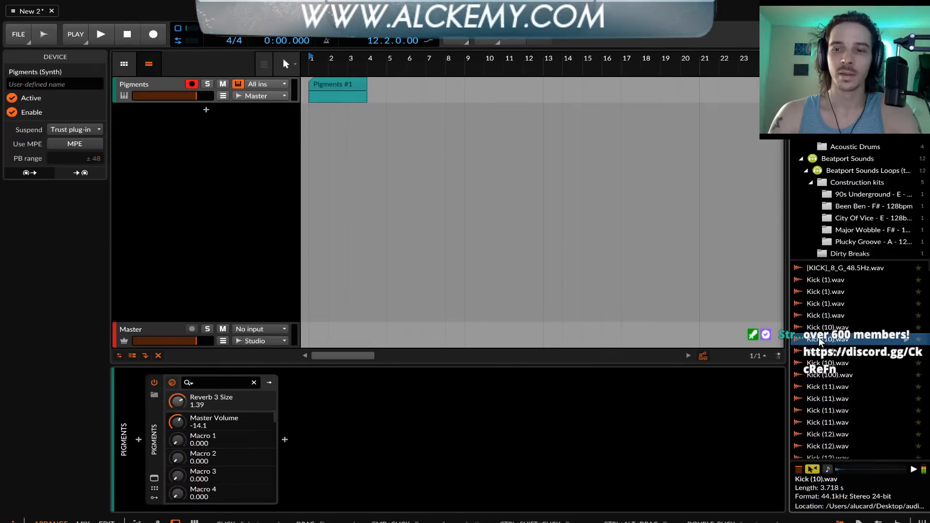
click(820, 315)
Place the chosen Kick (1).wav sample at bar 1 on a new track below Pigments
drag(820, 315, 313, 121)
scroll(314, 118, up, 5)
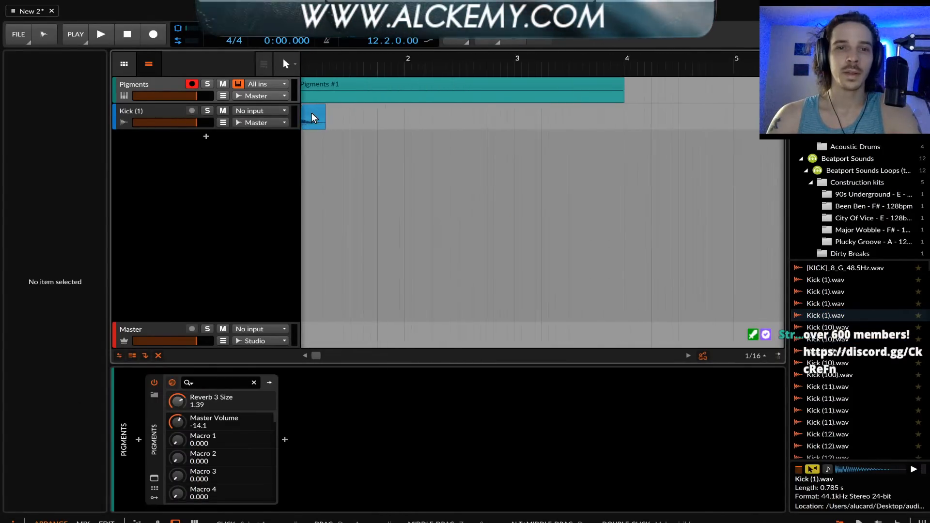
scroll(314, 119, up, 3)
Find and add the FabFilter Pro-Q 3 equalizer to the Kick (1) track
click(319, 119)
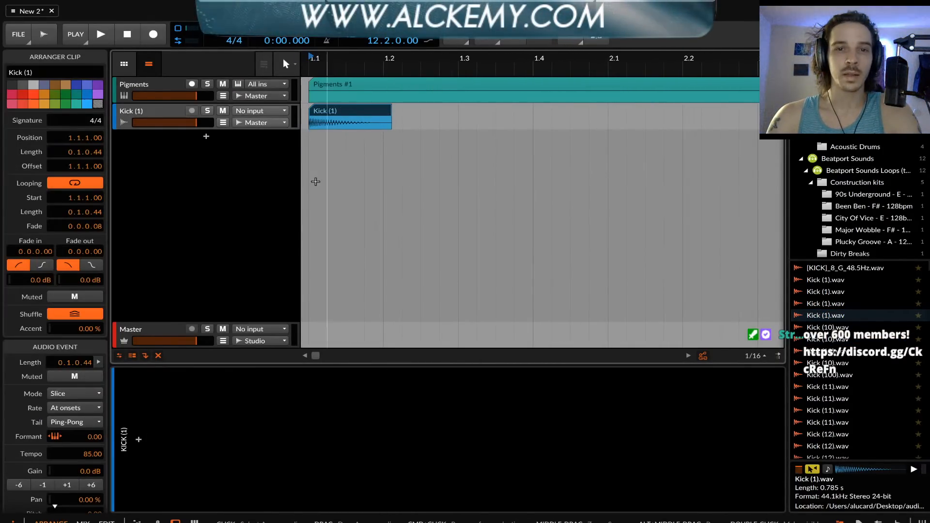
click(141, 441)
text(PRO)
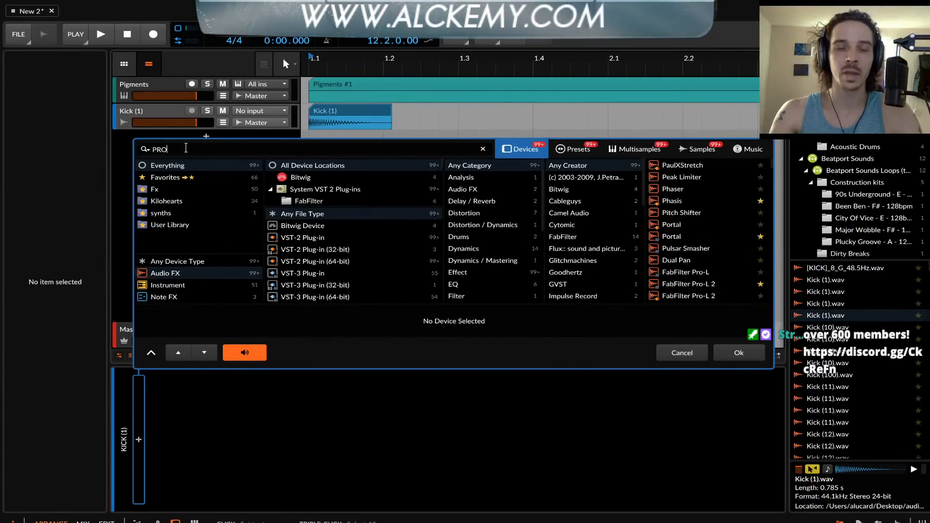
click(698, 237)
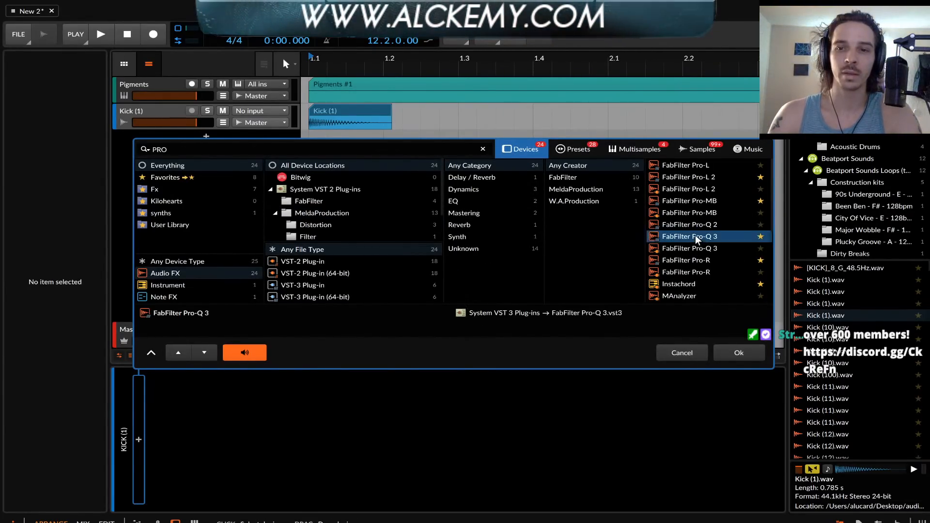
click(739, 352)
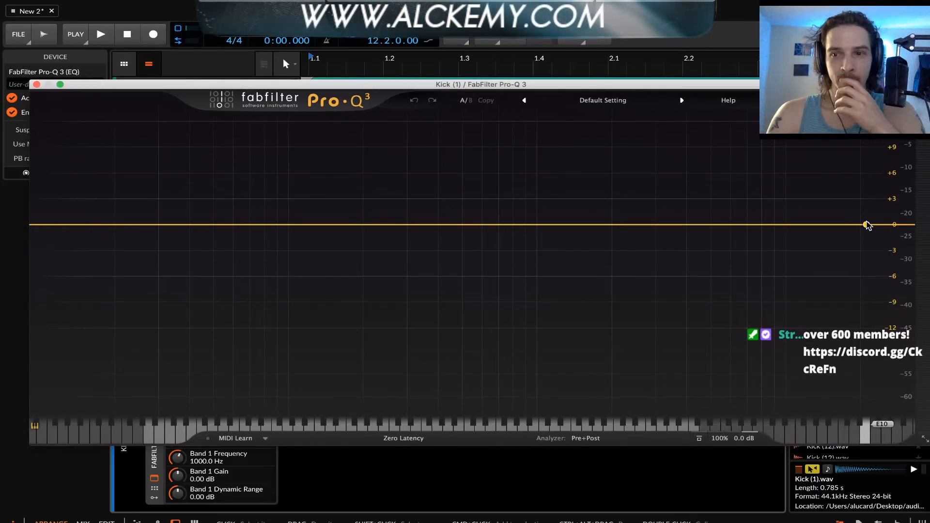
Create a high cut at 100.22 Hz with a 30 dB/oct slope, start playback and close the equalizer
click(868, 225)
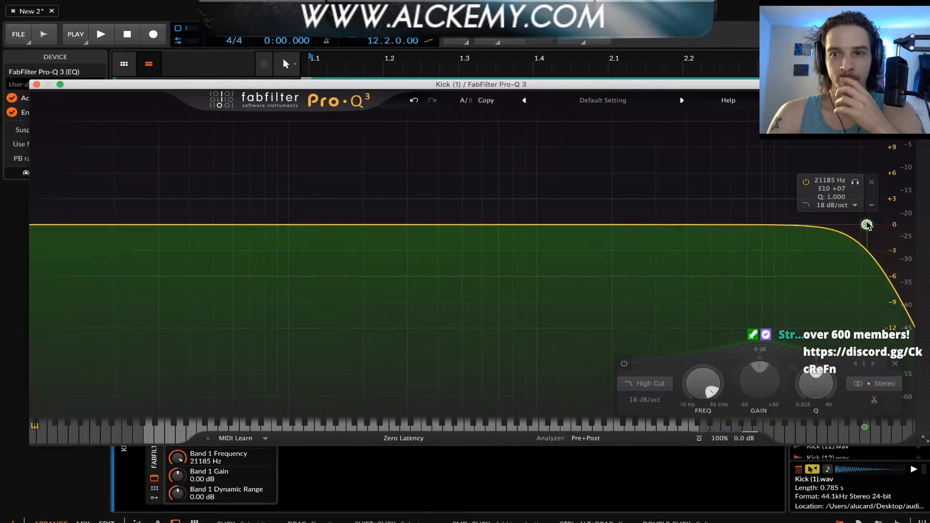
drag(867, 224, 289, 224)
key(space)
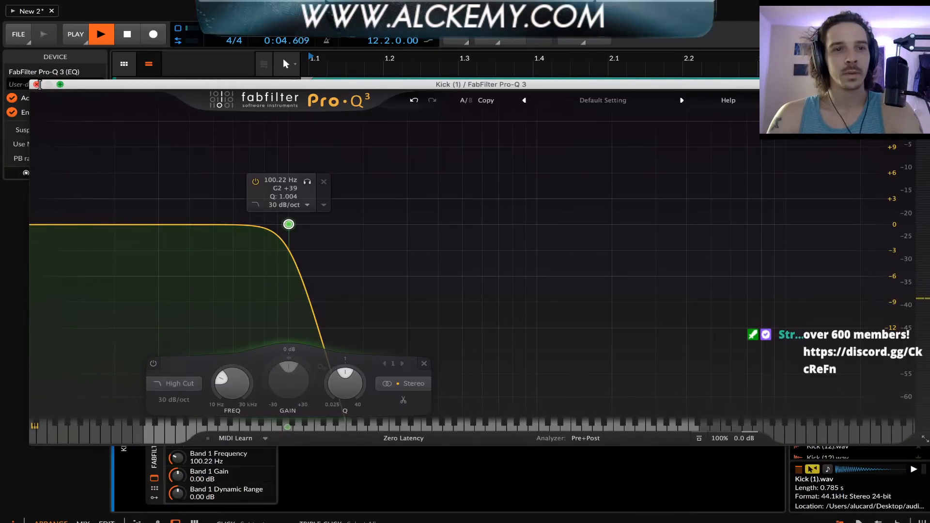
click(37, 85)
Try stretching the Kick (1) clip to a length of 0.2.89 and play it back
scroll(372, 112, down, 3)
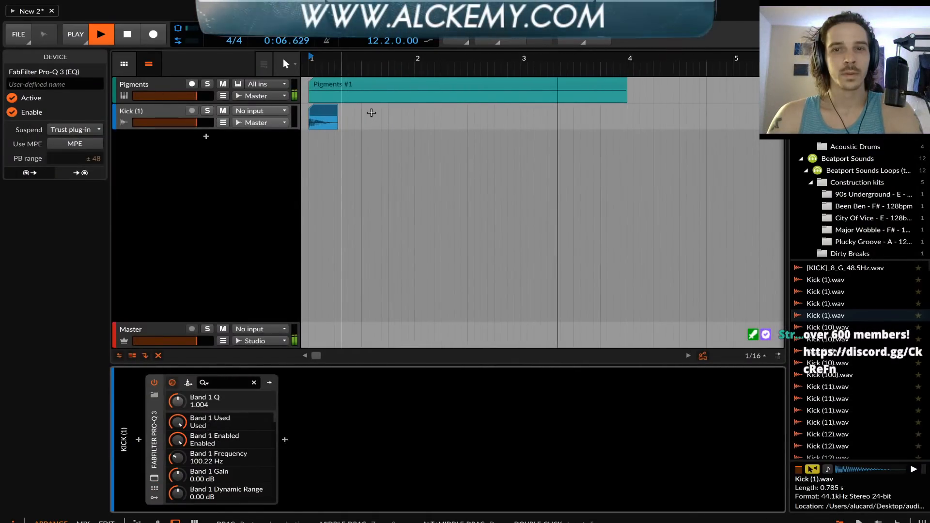
scroll(370, 112, down, 3)
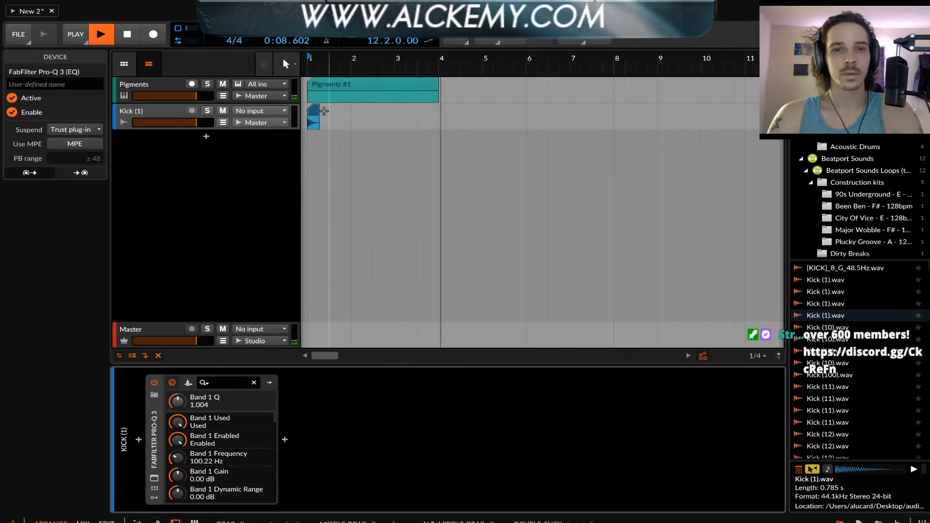
click(312, 116)
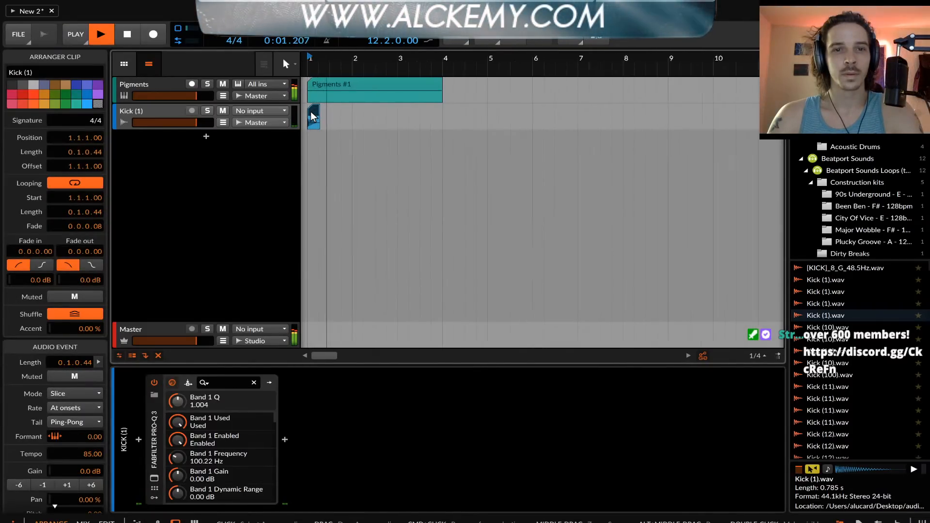
scroll(312, 116, up, 4)
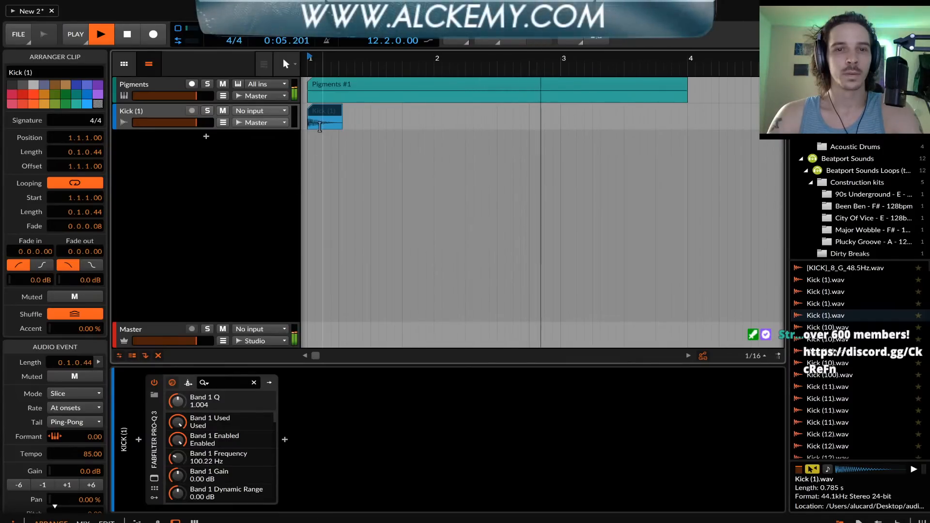
key(space)
key(super+z)
key(space)
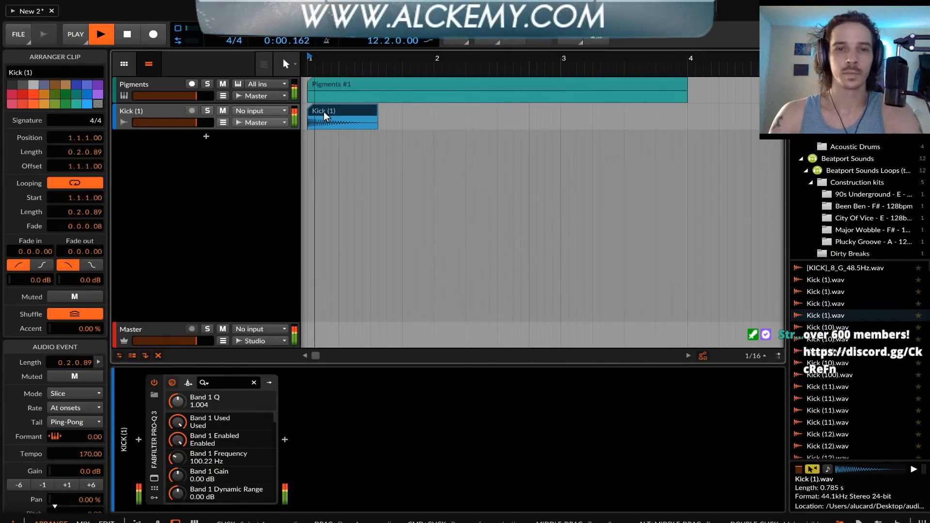
key(space)
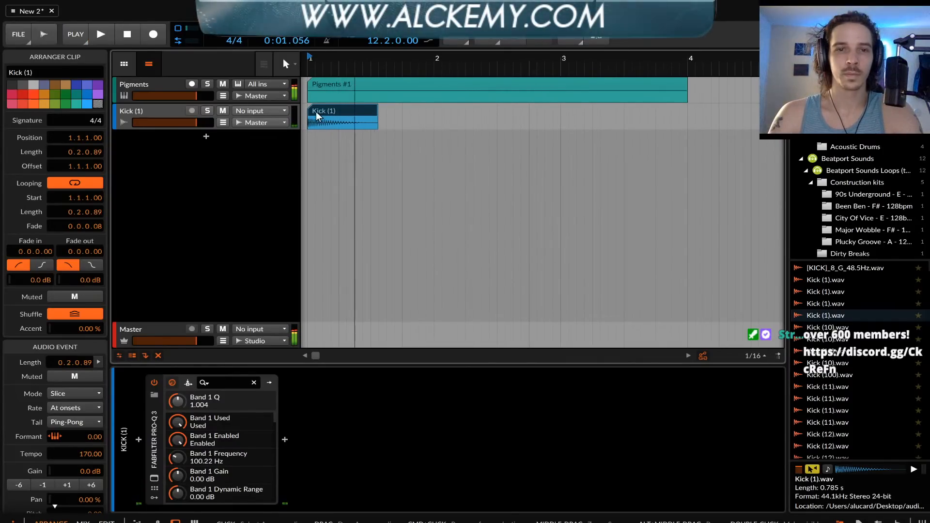
Solo the kick track, set the clip's stretch mode to Stretch HD and audition it
click(207, 111)
key(space)
click(66, 397)
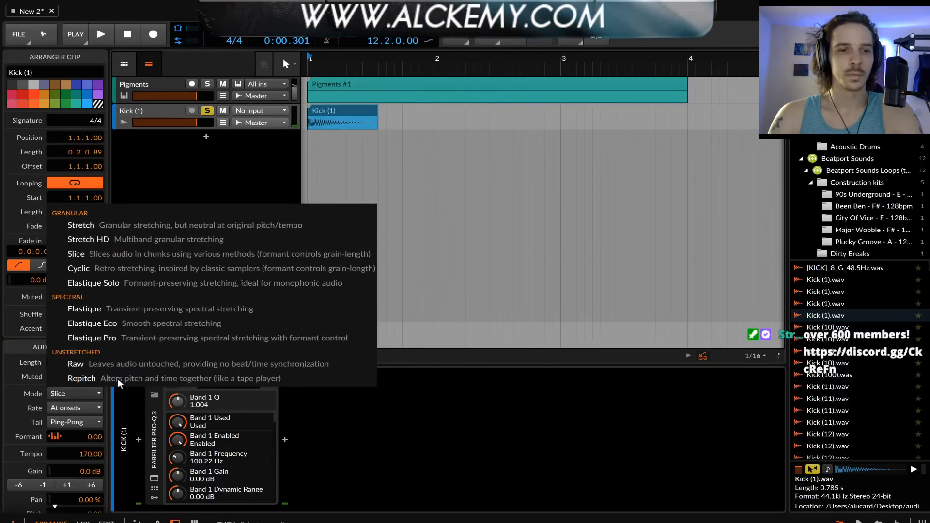
click(68, 292)
key(space)
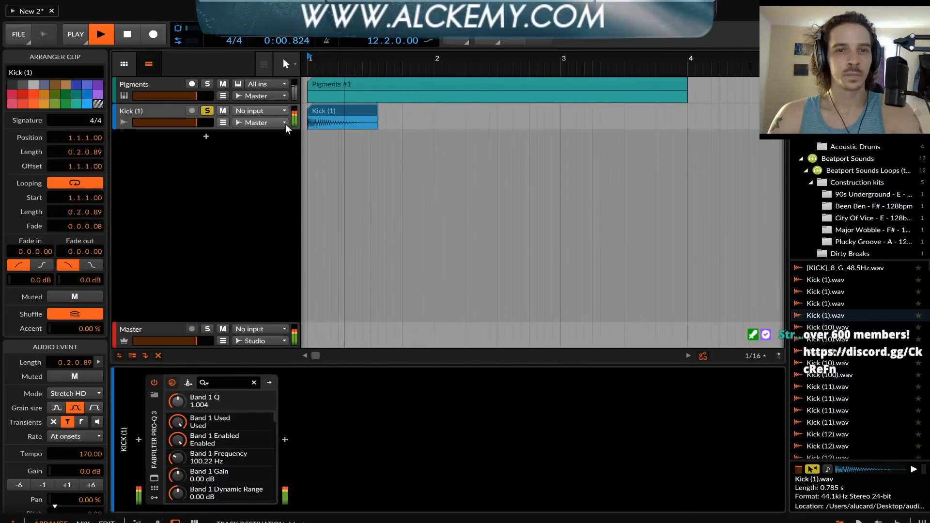
key(space)
Play the kick unsoloed alongside Pigments, shorten its clip to 0.1.44 and play the arrangement again
click(324, 117)
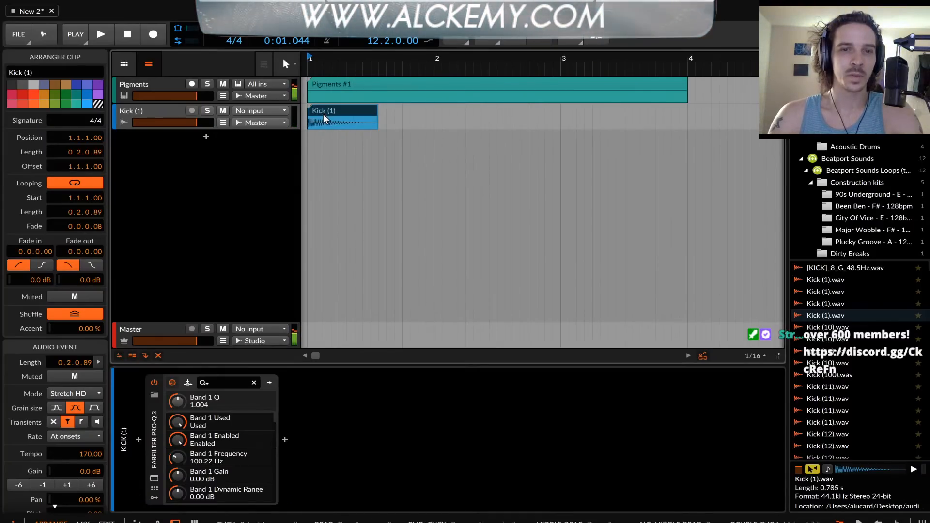
key(space)
key(space)
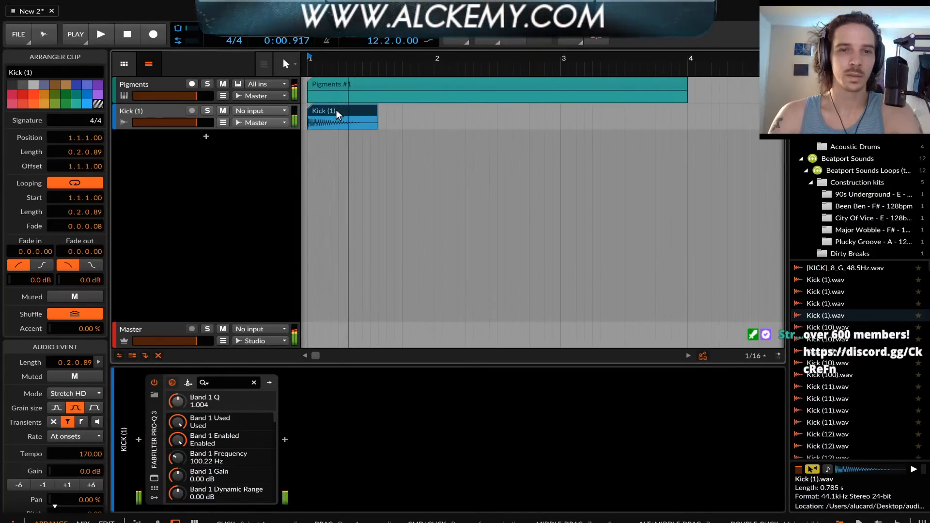
key(super+z)
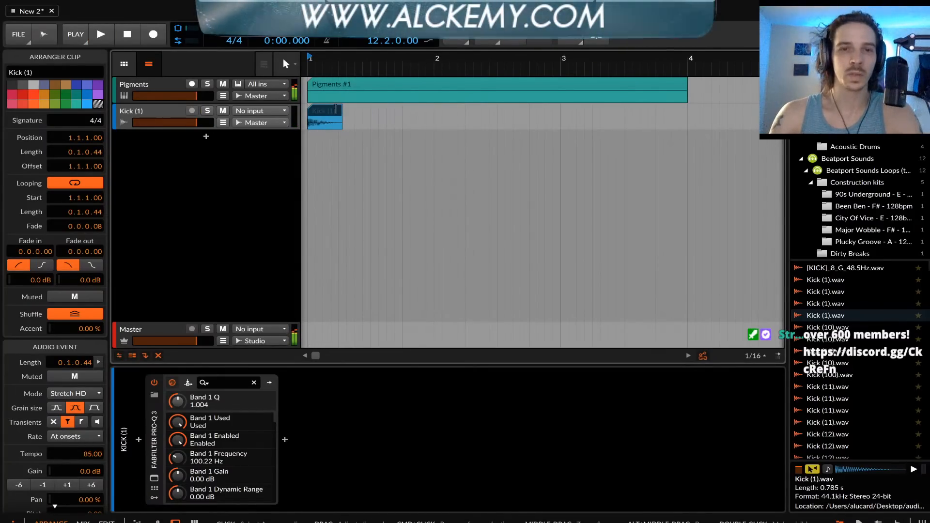
key(space)
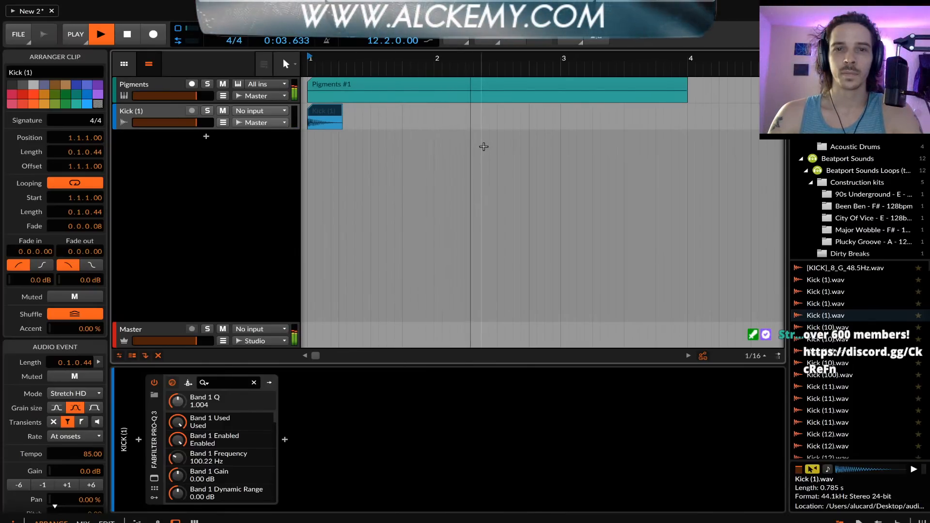
key(space)
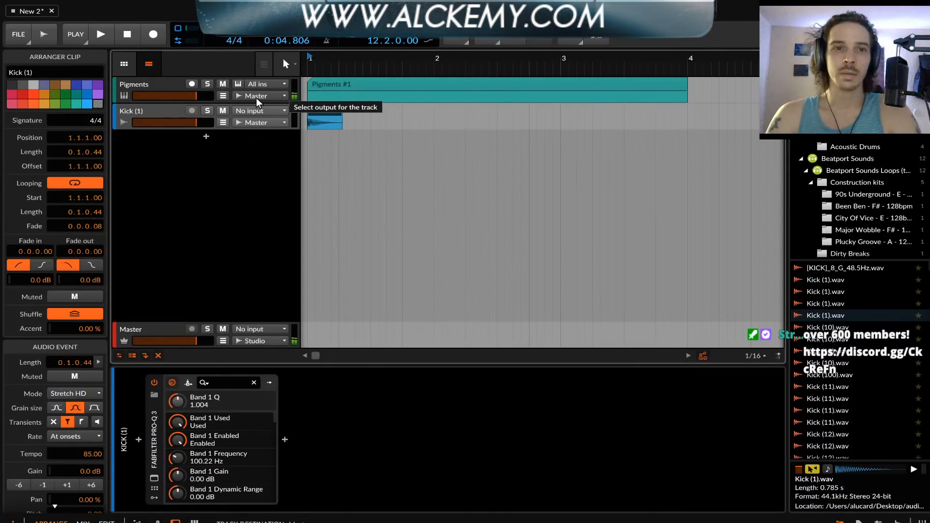
Open Pigments to review its engines and envelopes, and close its window
click(166, 86)
click(154, 479)
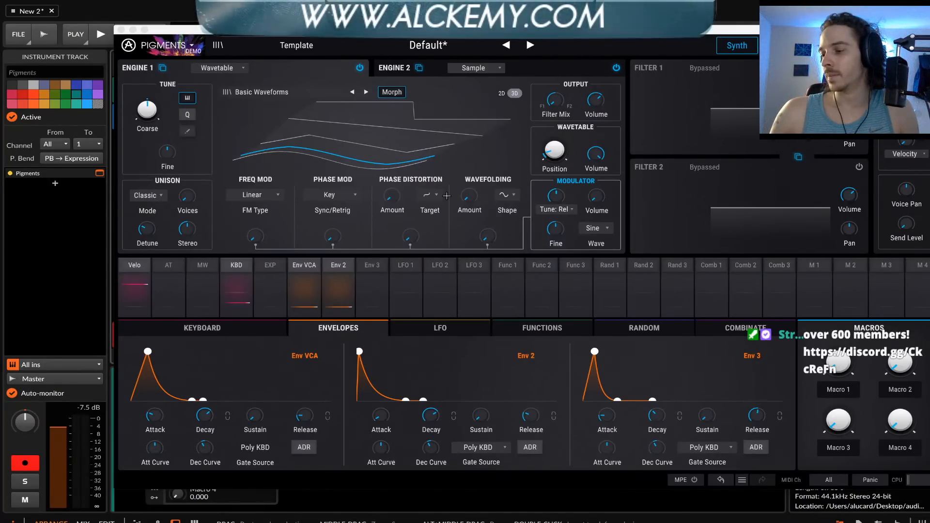
click(121, 31)
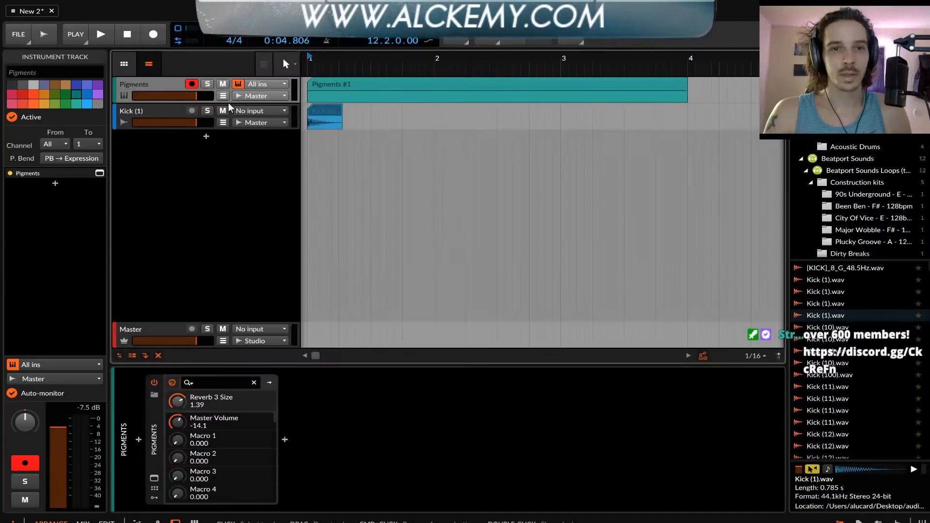
Reopen Pro-Q 3 on the kick track, try different high-cut slopes and steepen it to 72 dB/oct
click(148, 112)
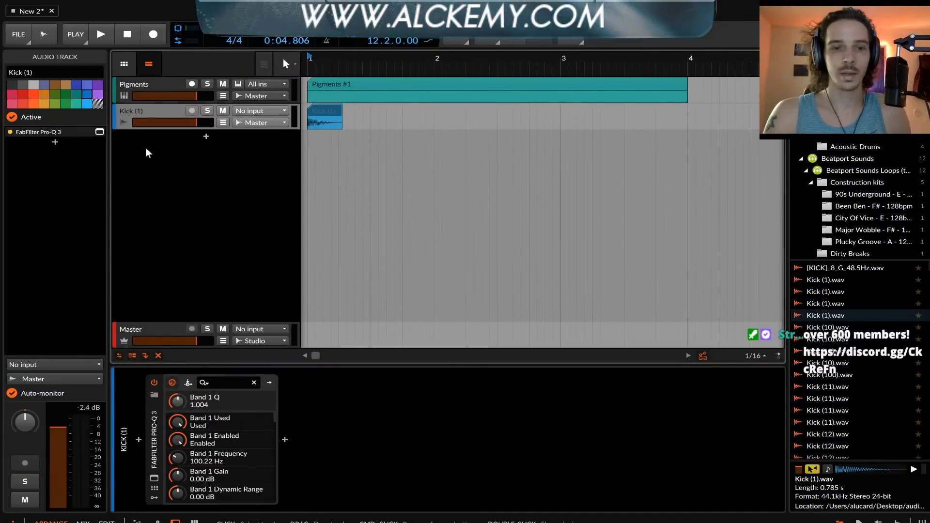
click(154, 480)
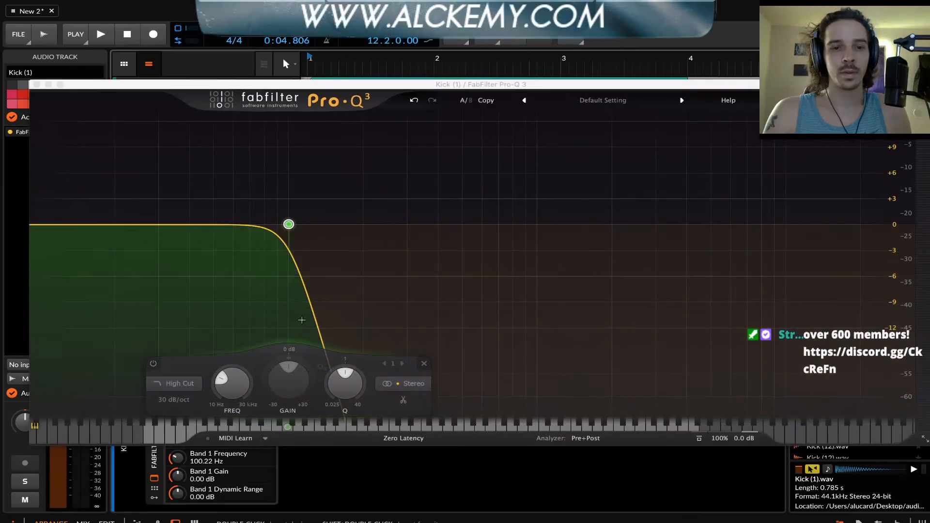
mouse_move(288, 225)
scroll(290, 225, down, 2)
scroll(290, 224, up, 3)
scroll(290, 224, down, 2)
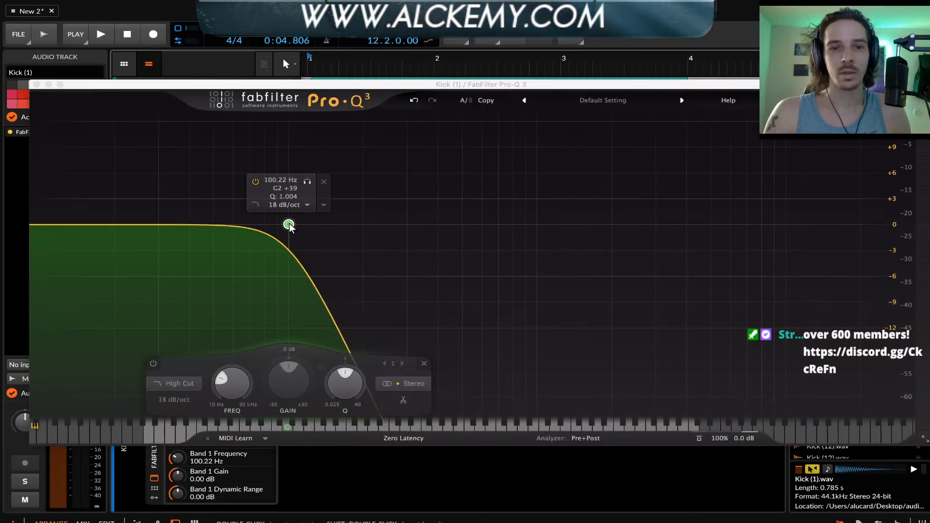
scroll(290, 225, up, 2)
scroll(290, 224, down, 2)
scroll(290, 225, up, 3)
scroll(281, 237, down, 1)
scroll(281, 236, up, 3)
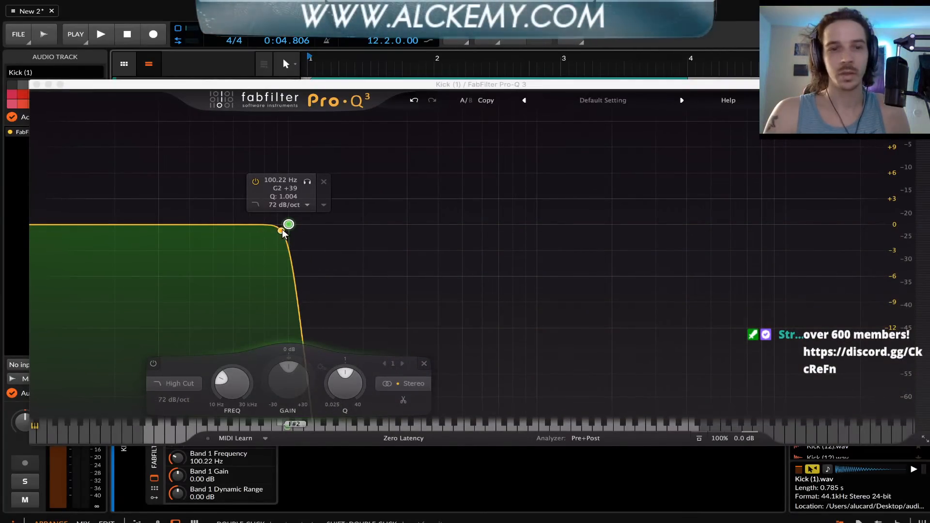
Compare the kick high cut at 36 and 72 dB/oct, keep 72 dB/oct, close Pro-Q 3 and play the arrangement
scroll(288, 223, down, 2)
scroll(289, 224, up, 2)
scroll(288, 225, down, 1)
scroll(289, 225, up, 1)
scroll(289, 225, down, 2)
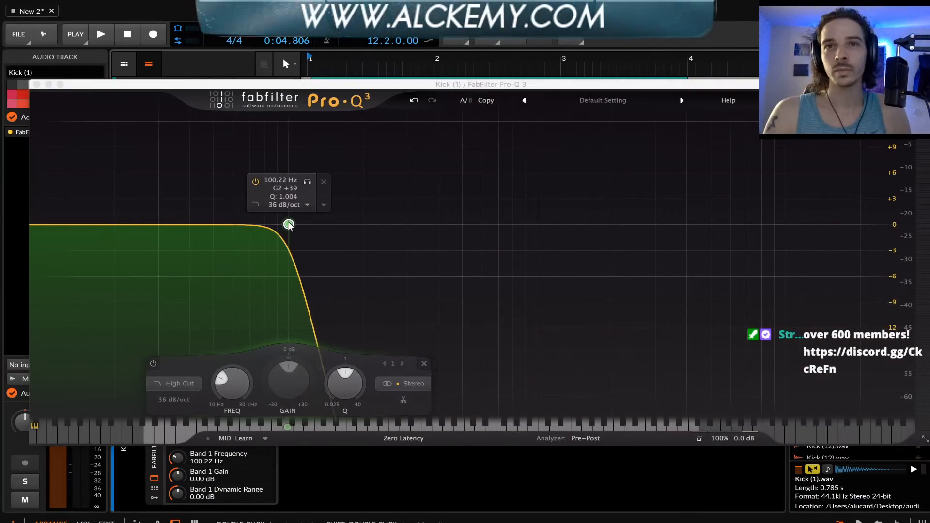
scroll(289, 225, up, 2)
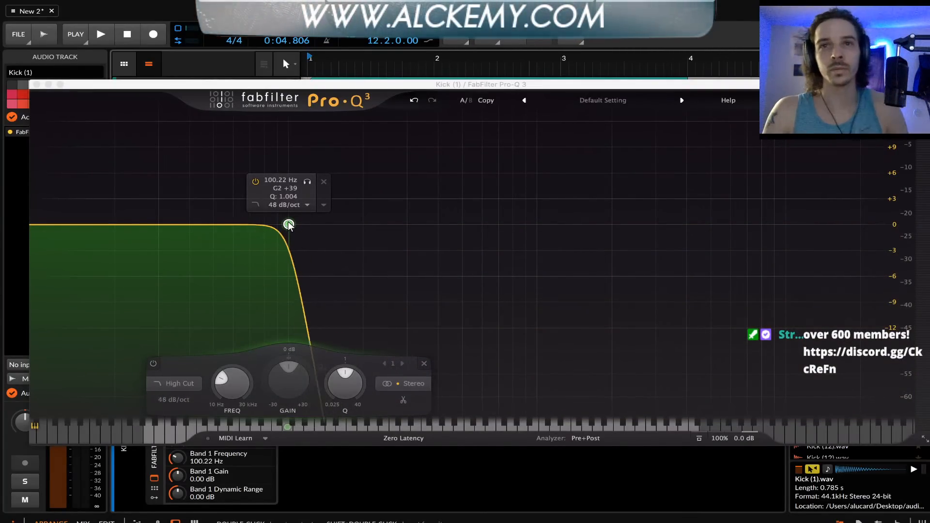
click(37, 84)
key(space)
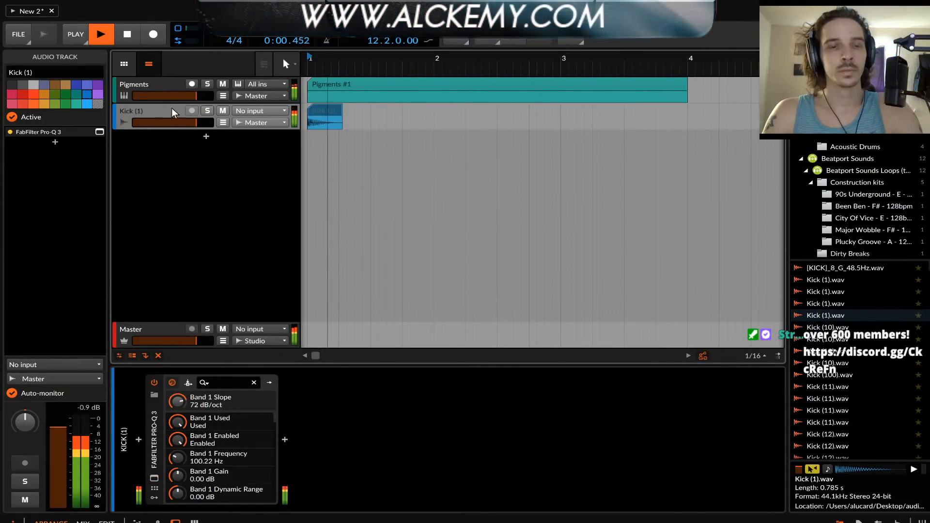
Delete the kick track from the arrangement, leaving the Pigments track selected
click(145, 85)
click(156, 111)
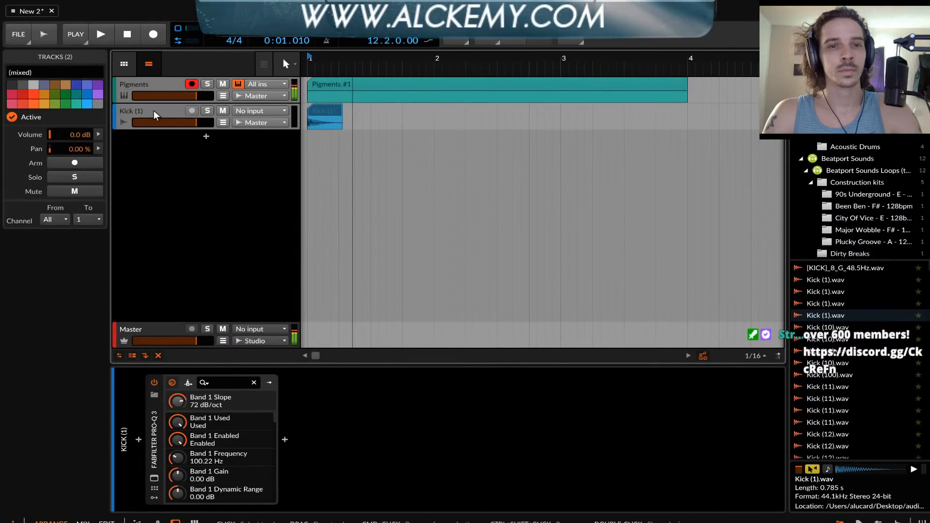
click(145, 84)
click(155, 111)
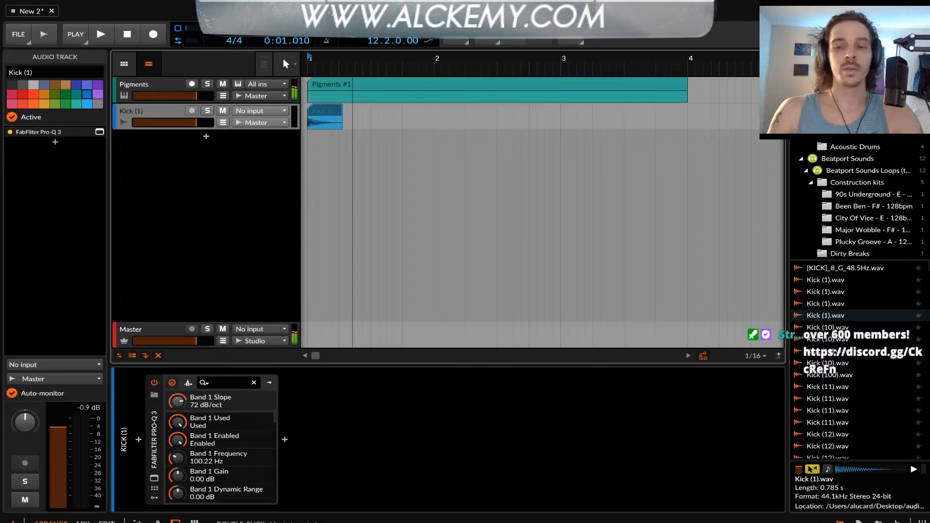
key(Delete)
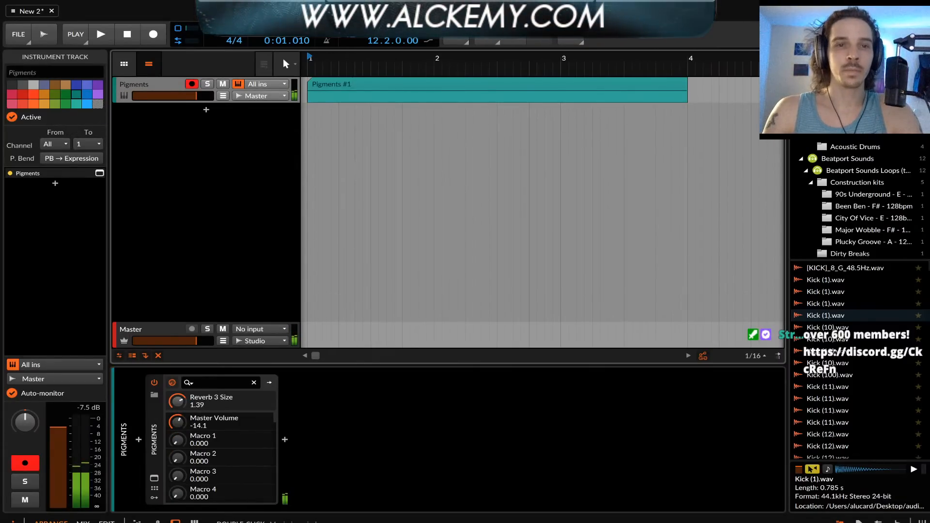
Open Pigments to review the Random 1 modulation slot and the keyboard settings, and close its window
click(154, 479)
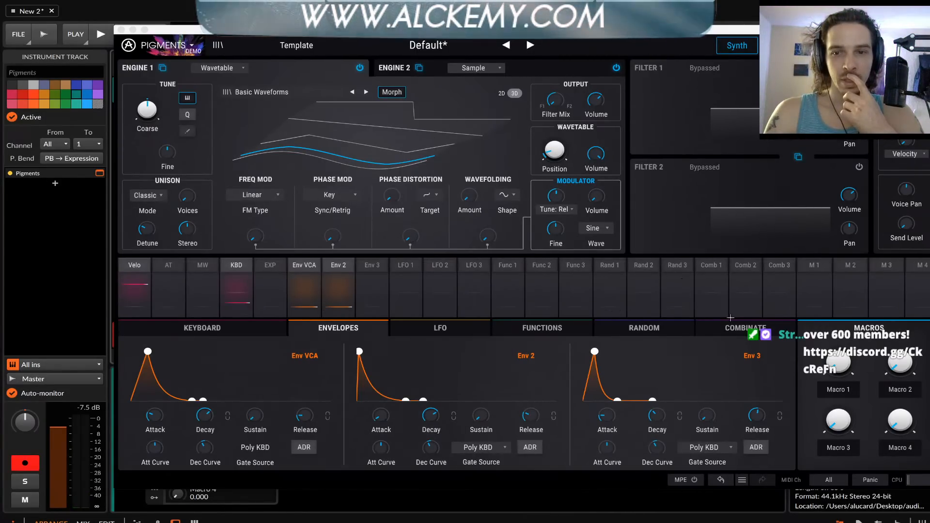
click(618, 295)
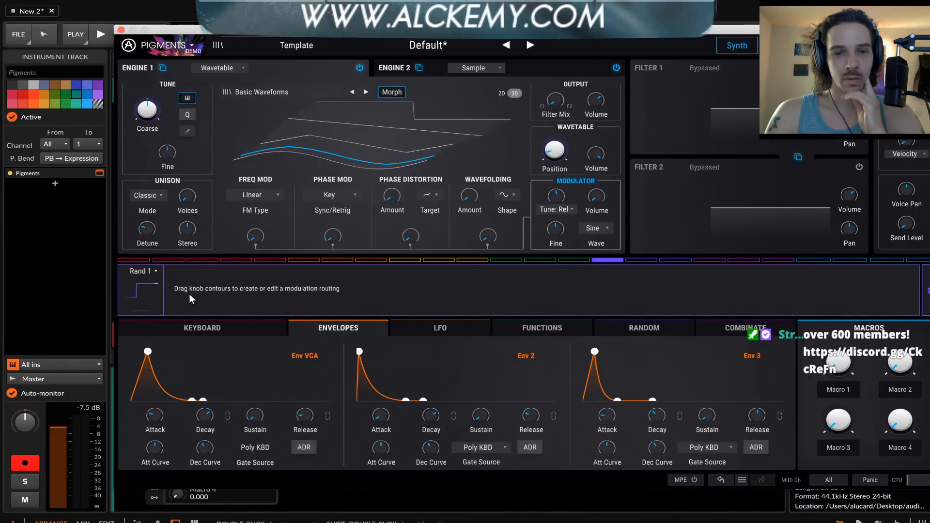
click(229, 329)
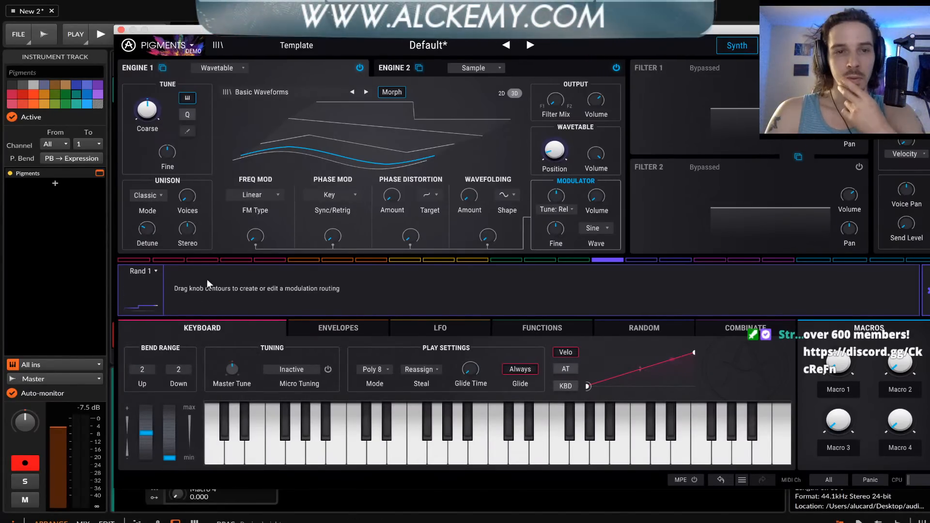
click(121, 30)
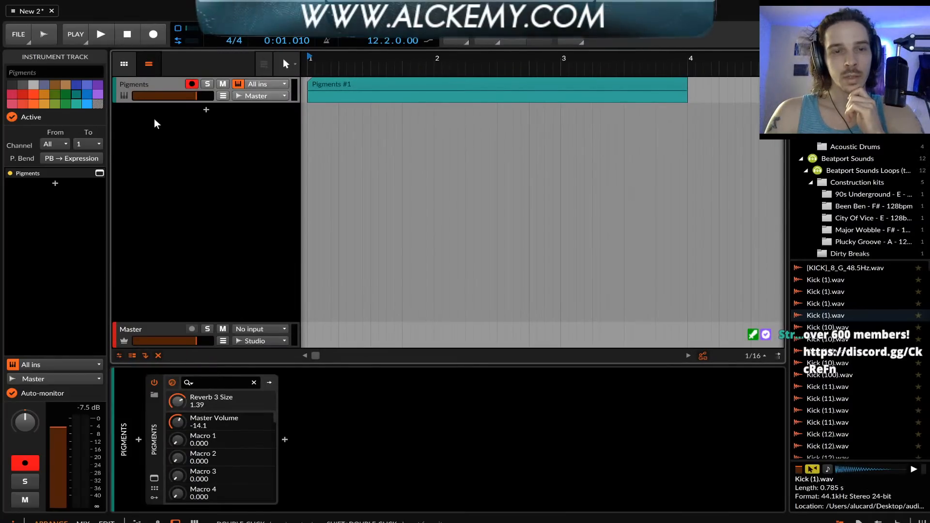
Insert FabFilter Pro-Q 3 after Pigments in the track's device chain
click(285, 440)
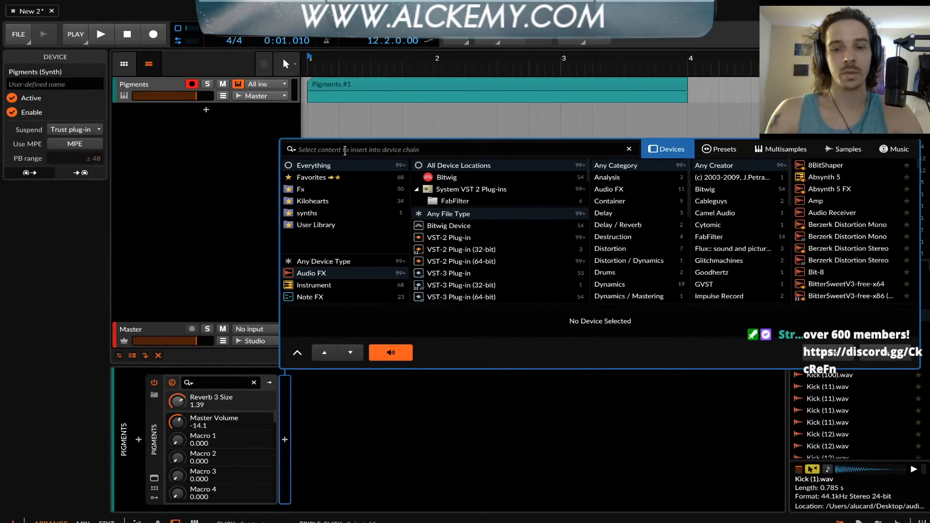
text(PRO)
double_click(833, 236)
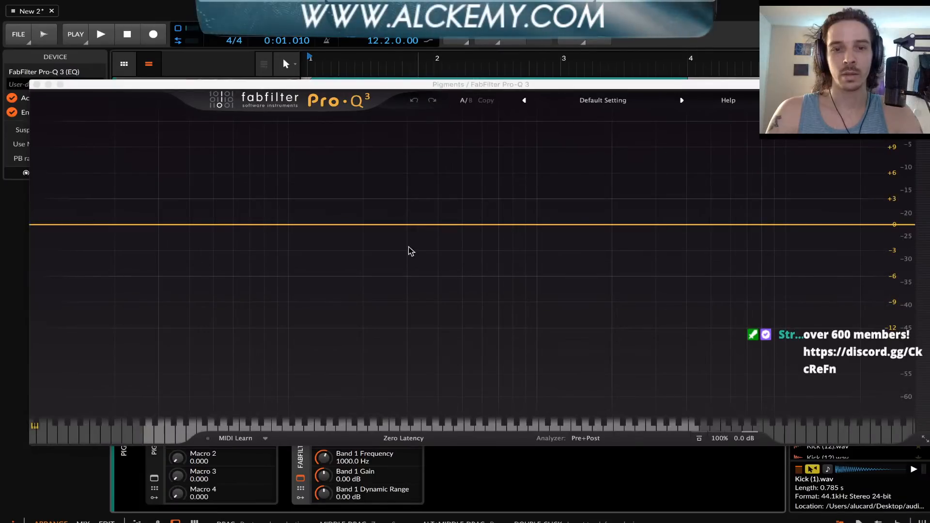
Add a bell band near 228 Hz, try a 10.7 dB boost with different Q widths, flatten it and close Pro-Q 3
click(378, 225)
scroll(377, 227, down, 5)
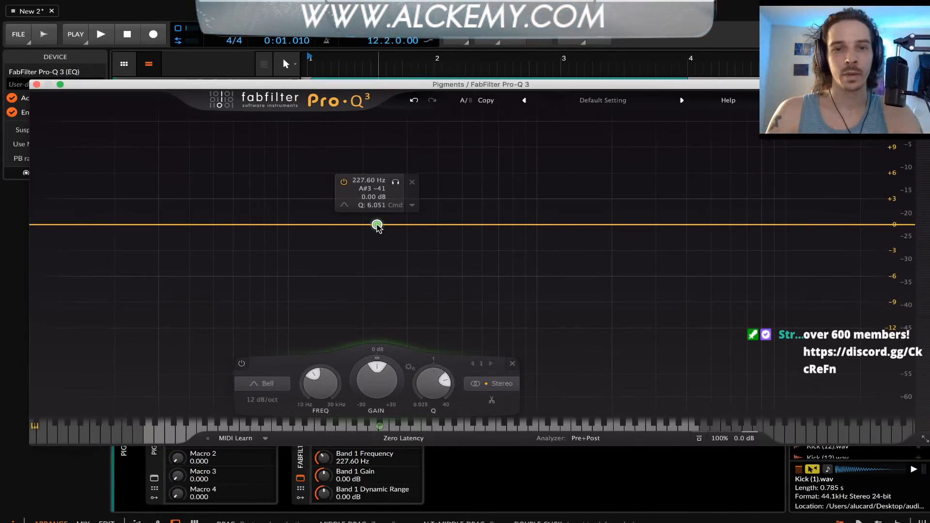
drag(377, 226, 374, 134)
scroll(374, 134, up, 8)
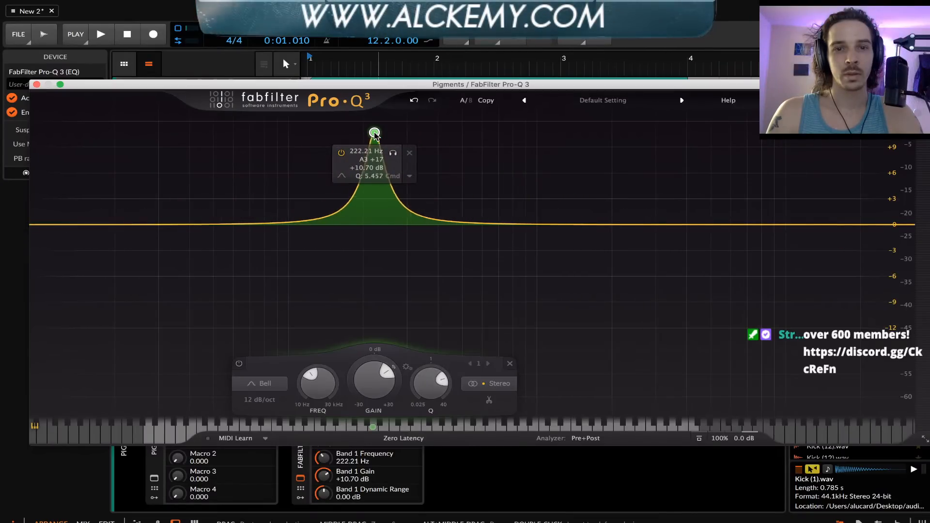
scroll(375, 135, down, 4)
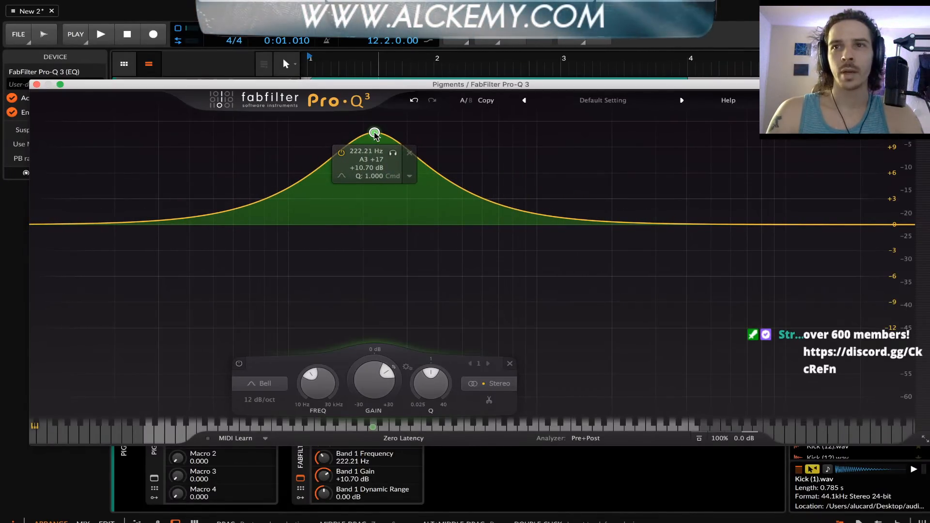
drag(374, 136, 377, 224)
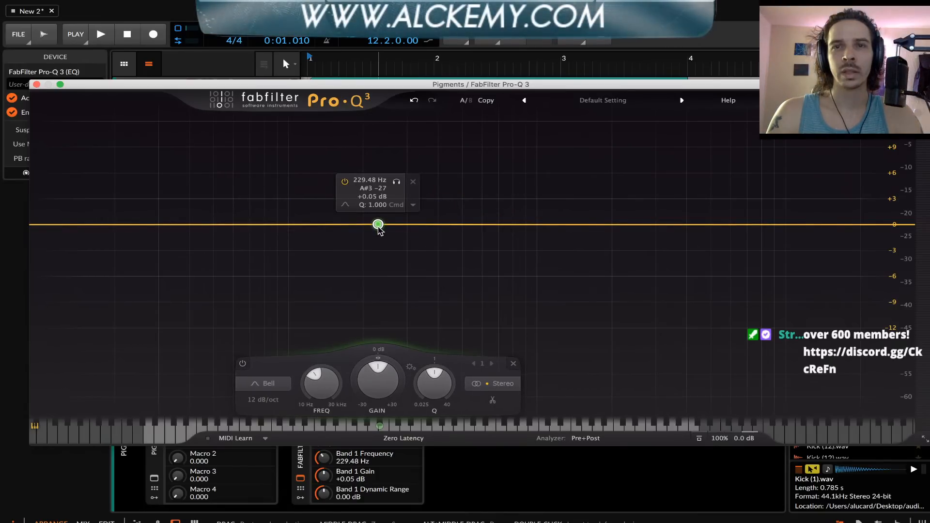
click(37, 85)
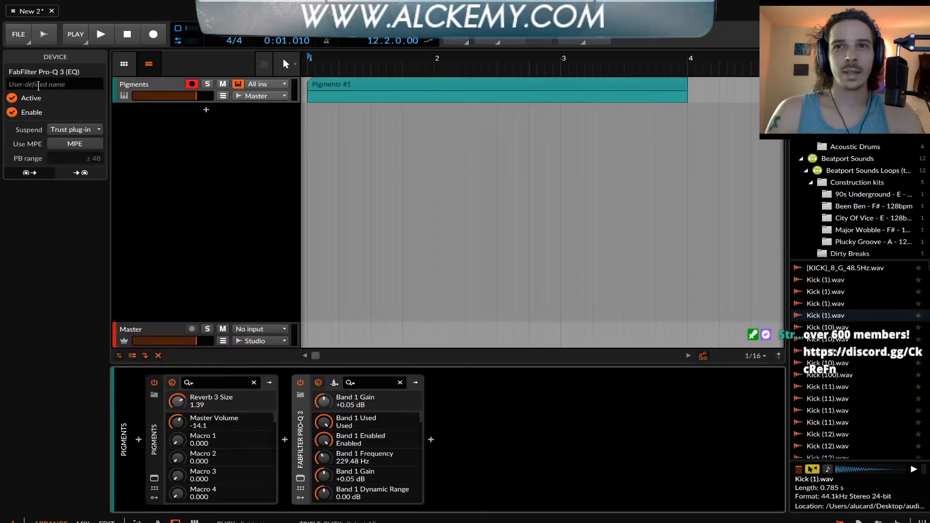
Delete the Pigments track and proceed despite the plug-in state saving error
click(142, 86)
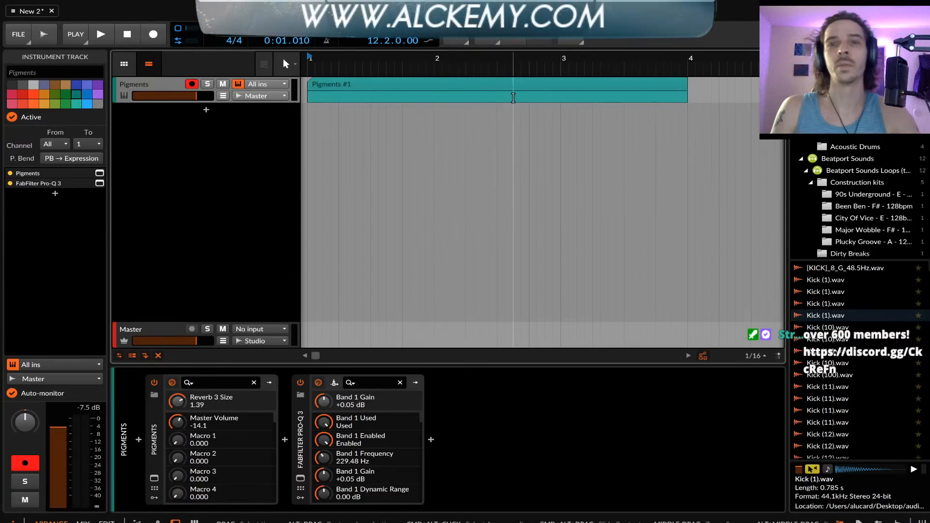
click(454, 91)
click(156, 86)
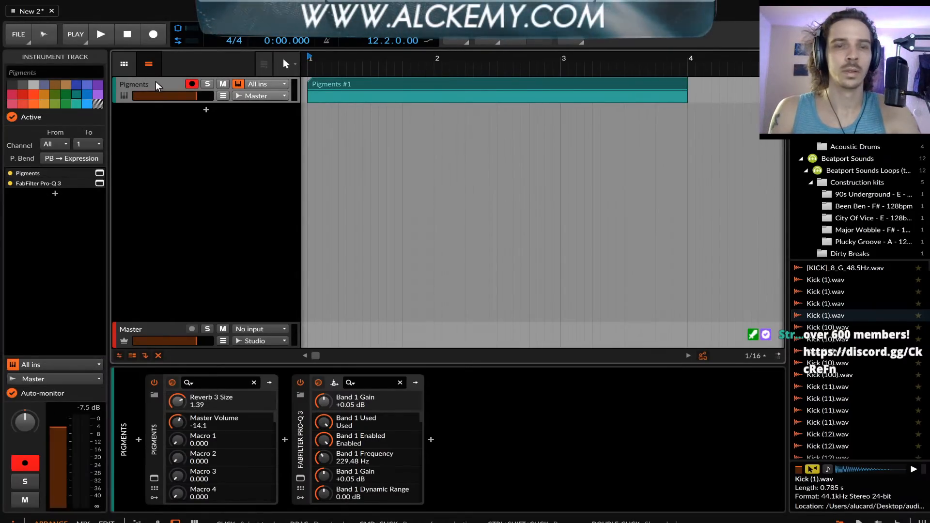
key(super+d)
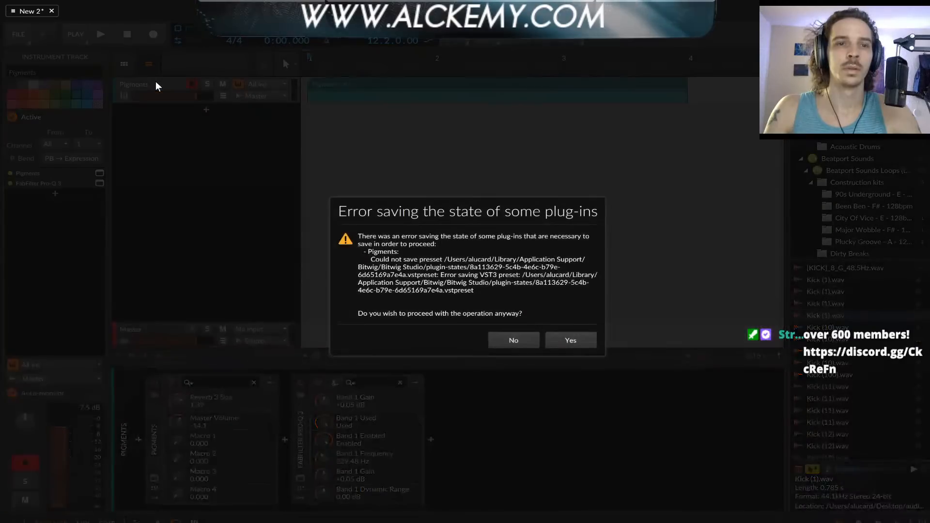
click(567, 341)
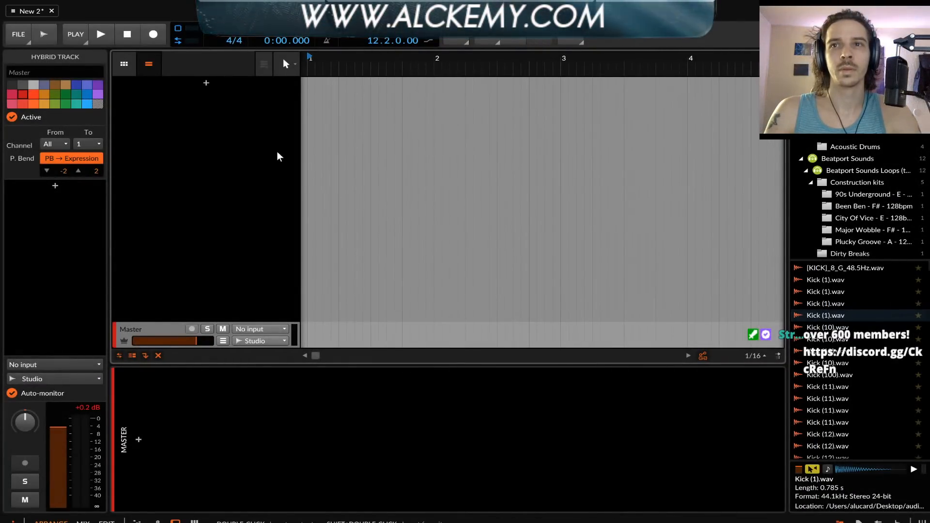
Add a new instrument track and load the VST 3 version of Pigments on it
click(208, 84)
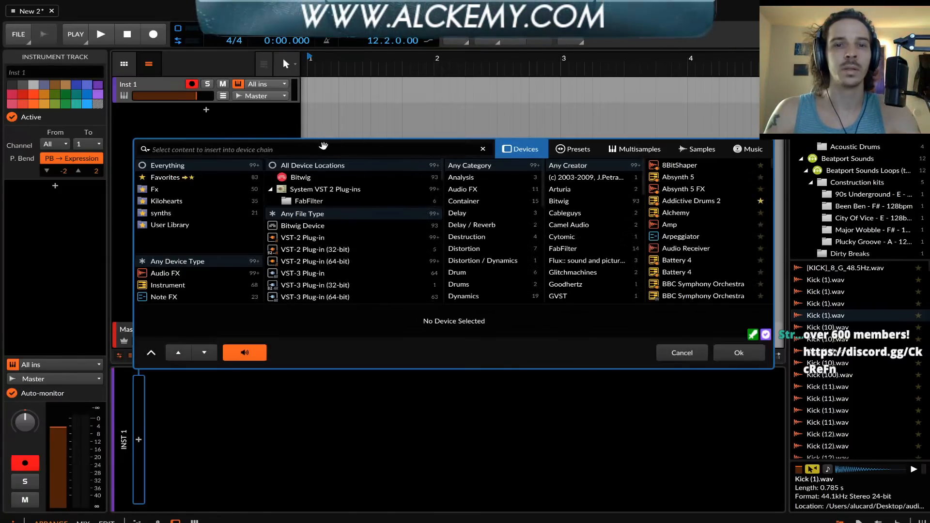
text(PlGMENTS)
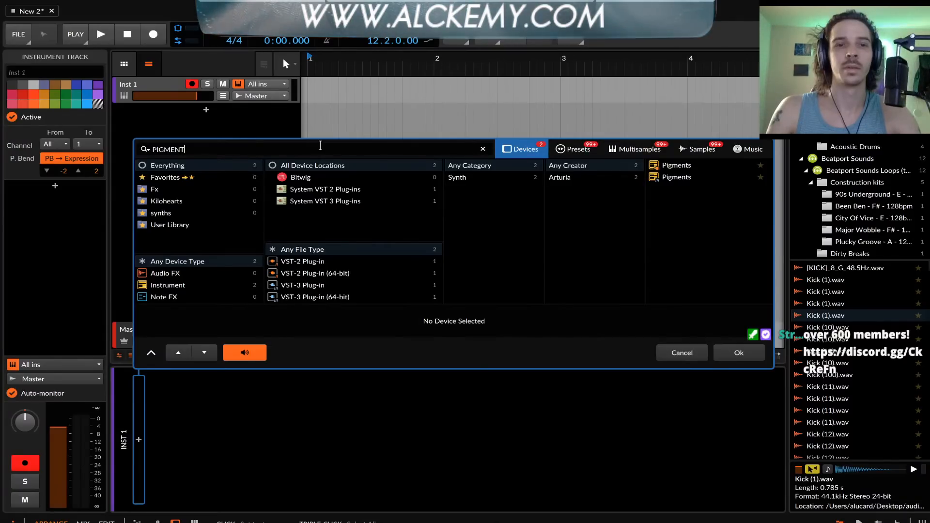
click(669, 179)
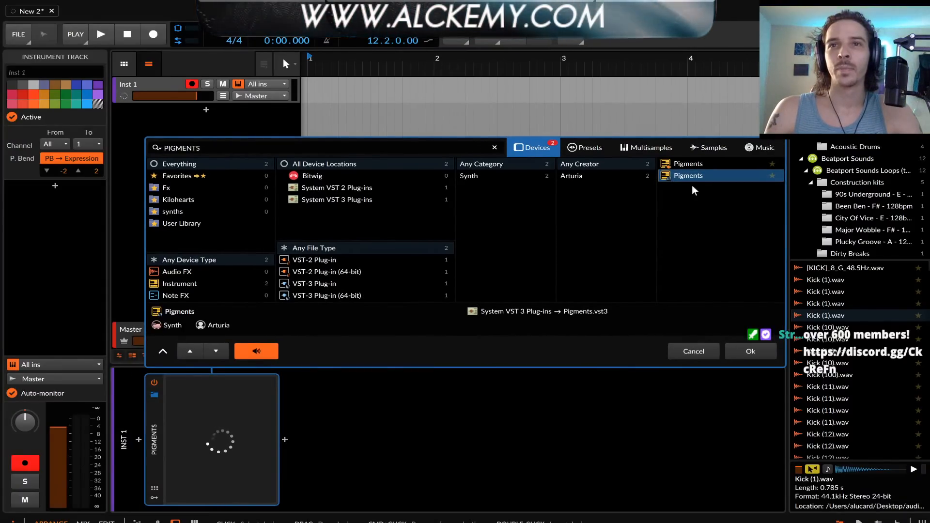
click(760, 357)
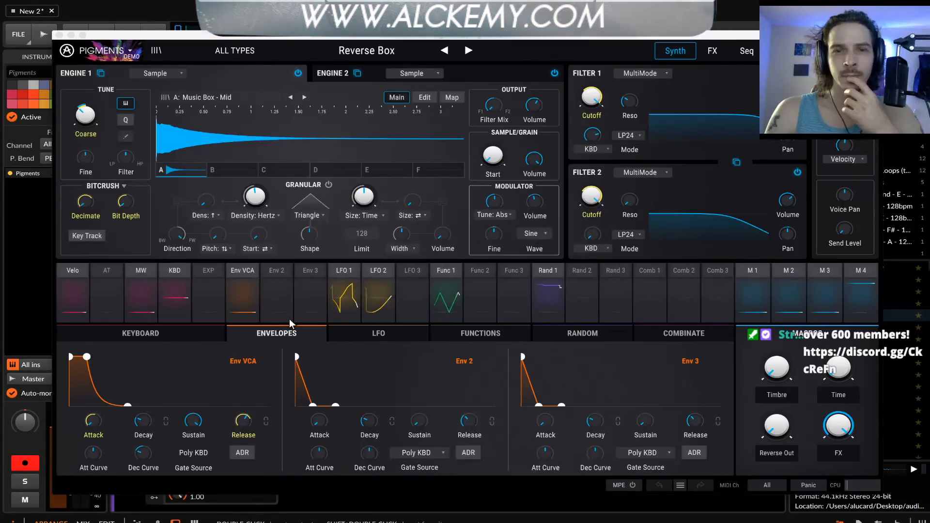
Load the Default template preset and move Engine 1's Basic Waveforms wavetable position to the sawtooth
click(235, 50)
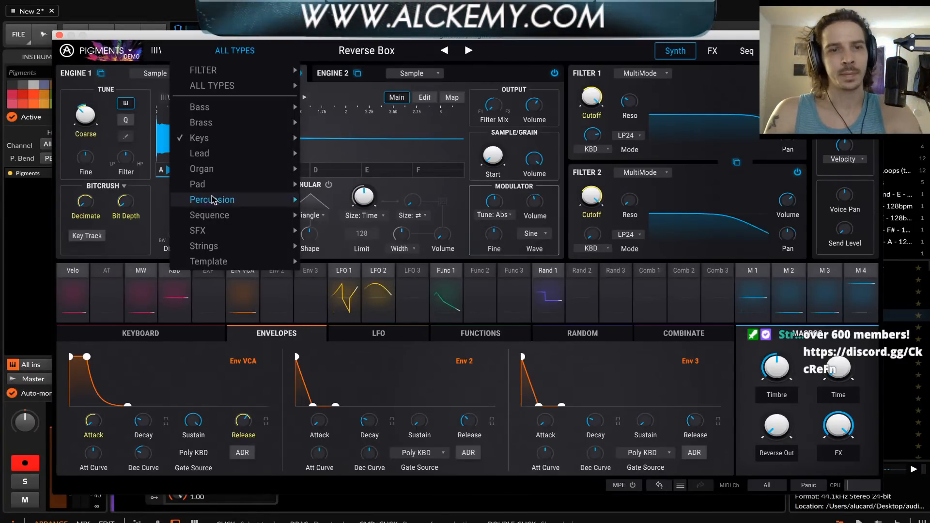
mouse_move(218, 264)
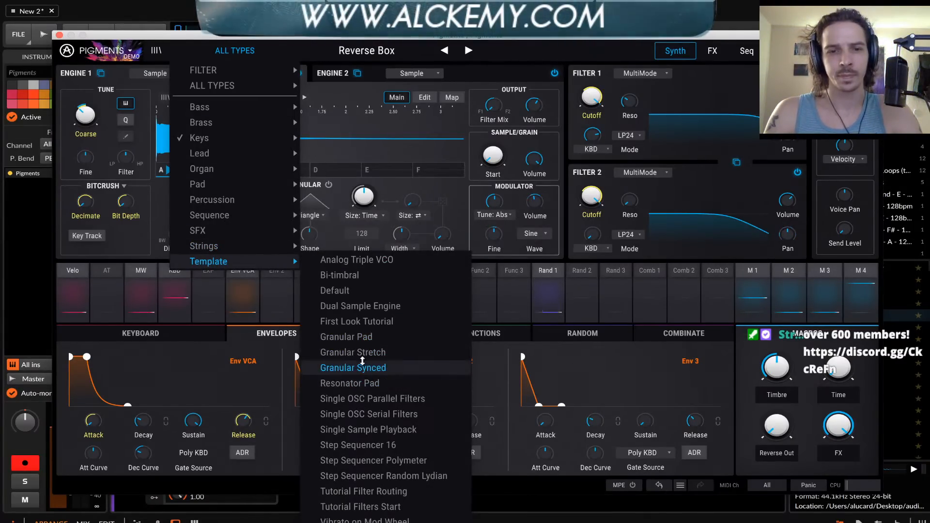
click(346, 287)
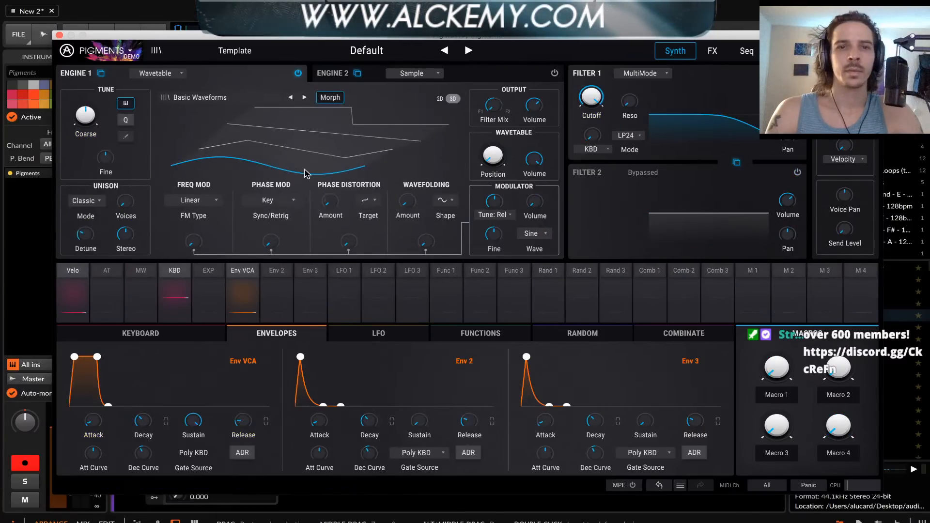
drag(295, 165, 295, 122)
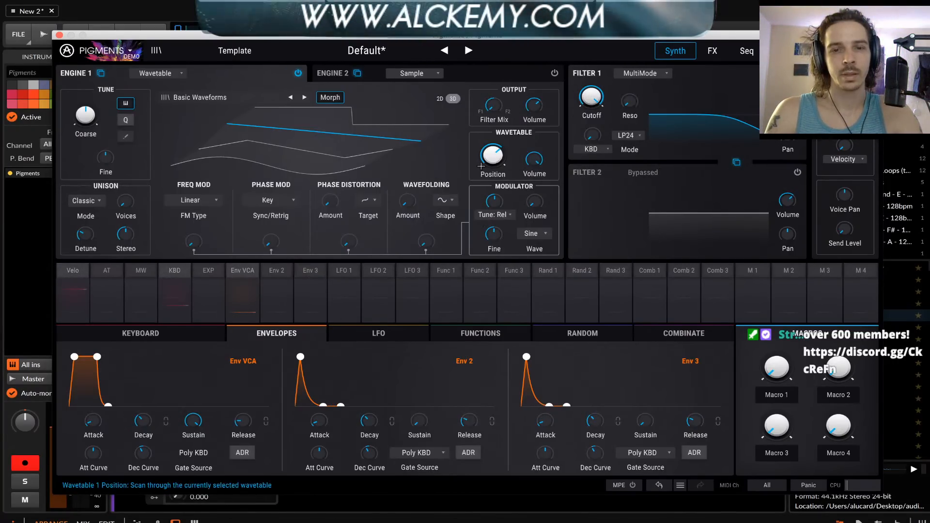
Open the LFO settings, try different LFO 1 waveforms and settle on a sine
click(373, 333)
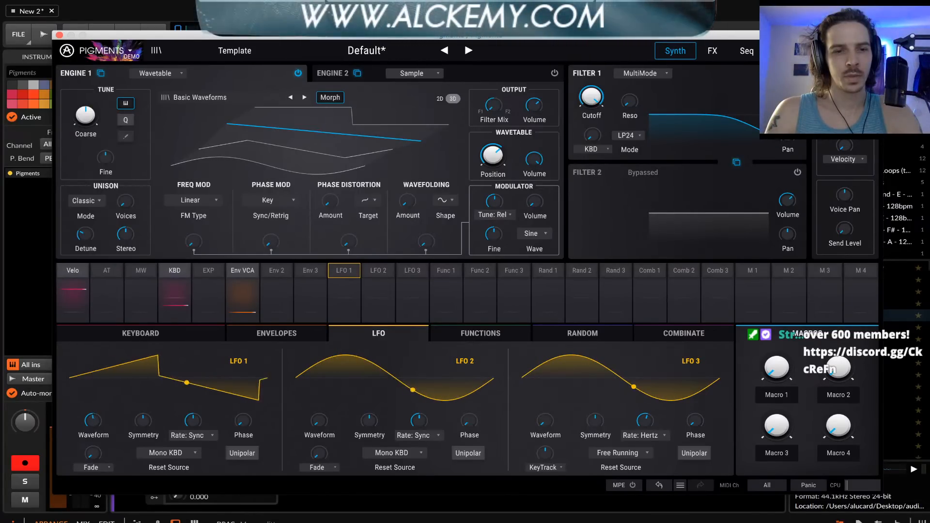
drag(93, 420, 93, 400)
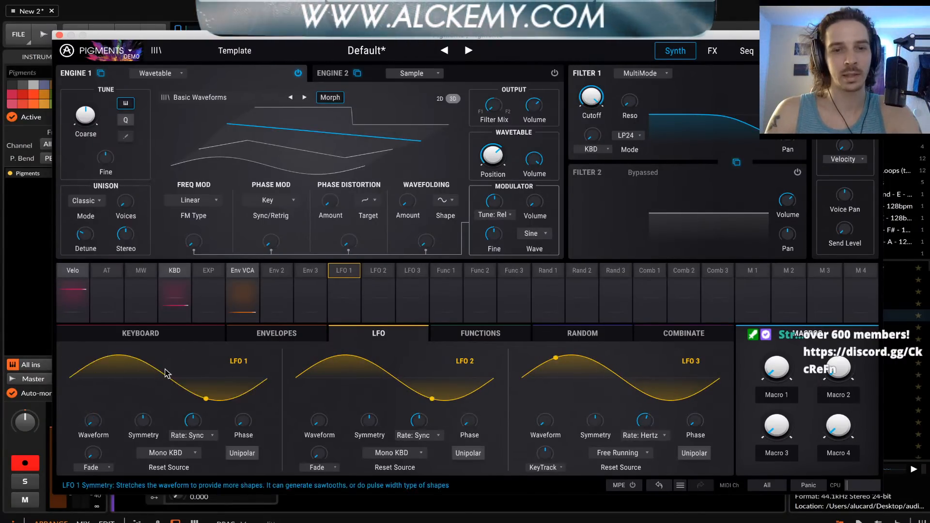
Open the Function 1 settings and modulate Filter 1's cutoff with Function 1 at an amount of 1.00
click(444, 275)
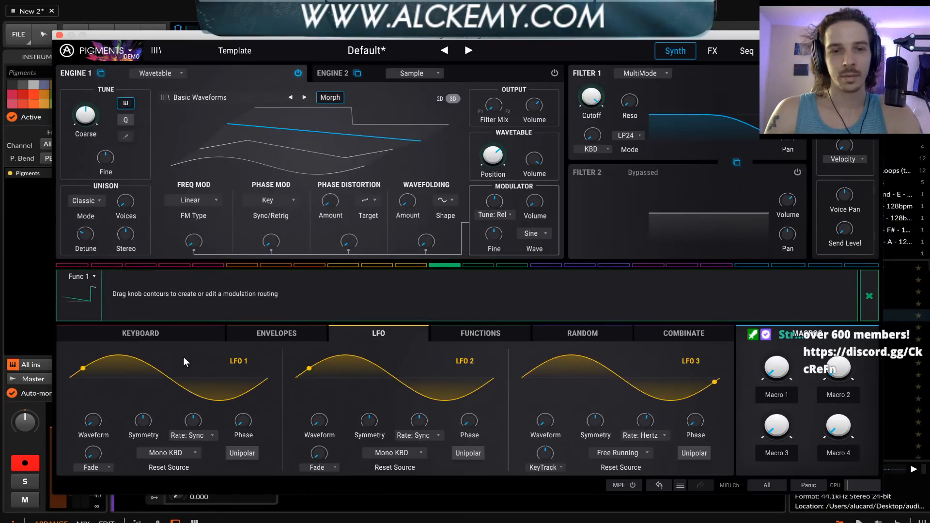
click(462, 334)
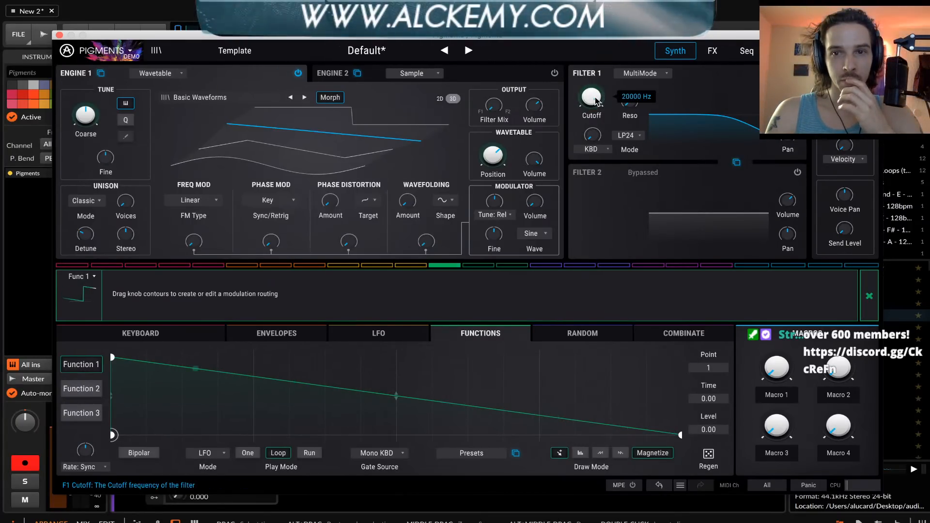
drag(591, 97, 606, 86)
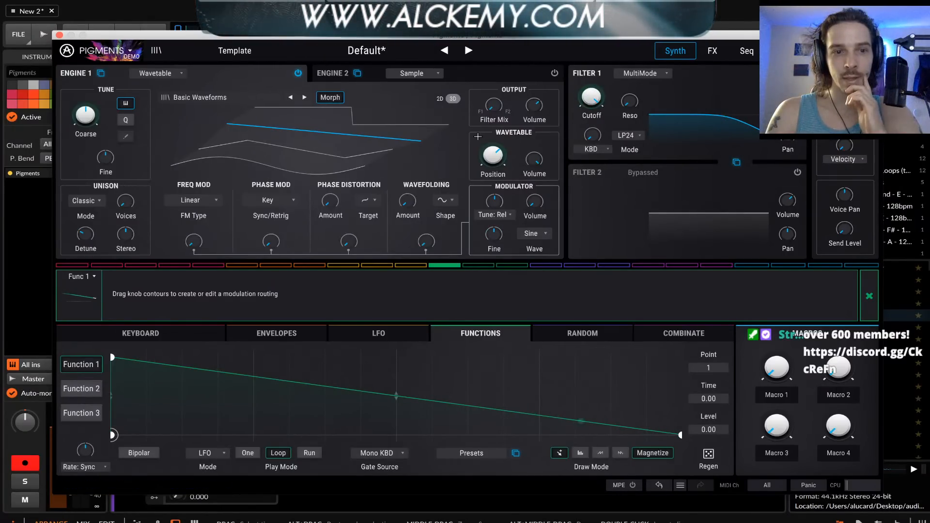
click(606, 85)
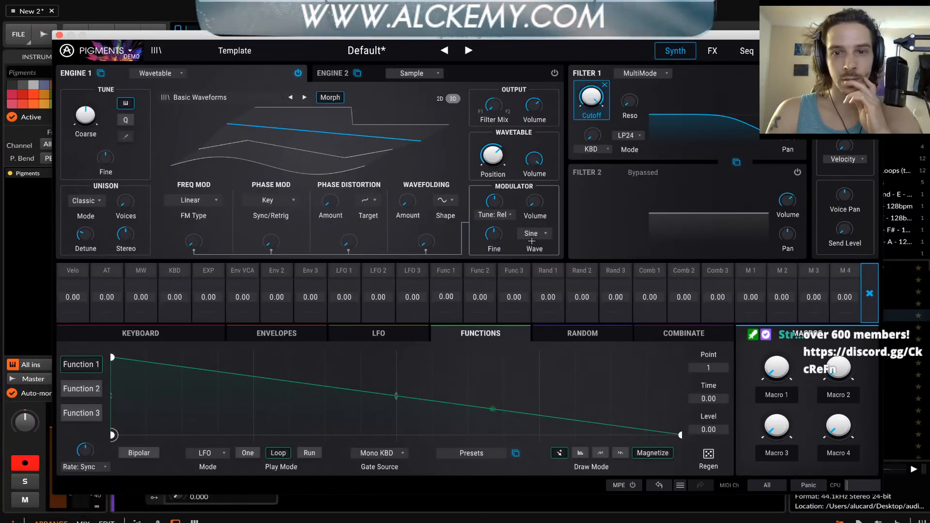
drag(444, 297, 448, 286)
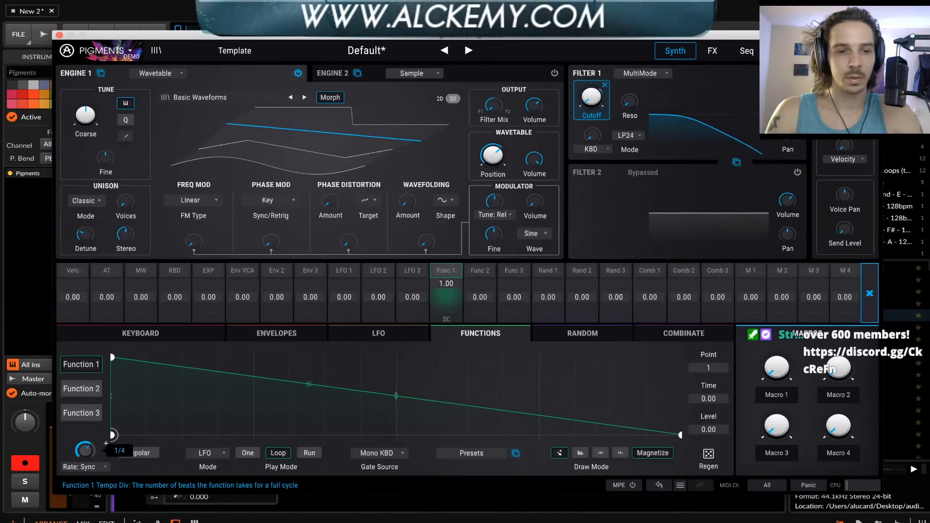
Set Function 1's synced rate to 1/16 and Filter 1's resonance to 0.300
scroll(106, 444, down, 1)
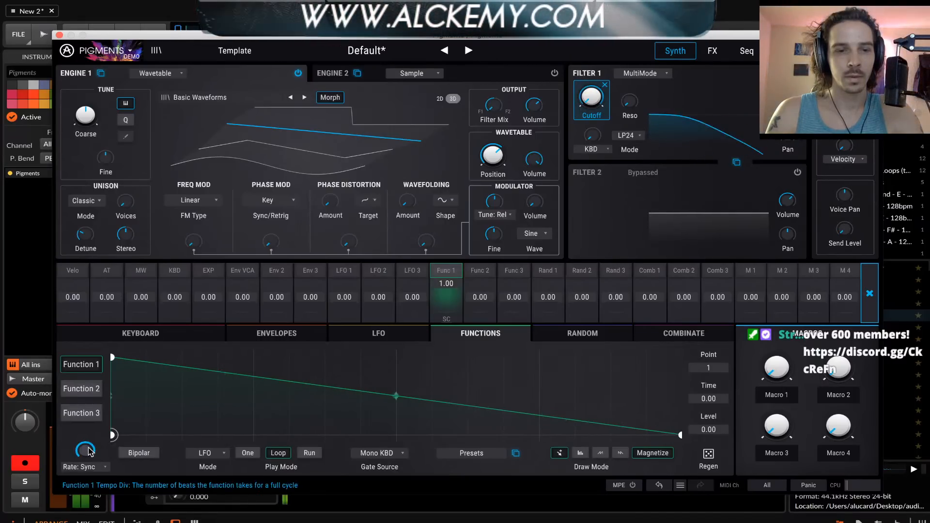
scroll(106, 444, down, 1)
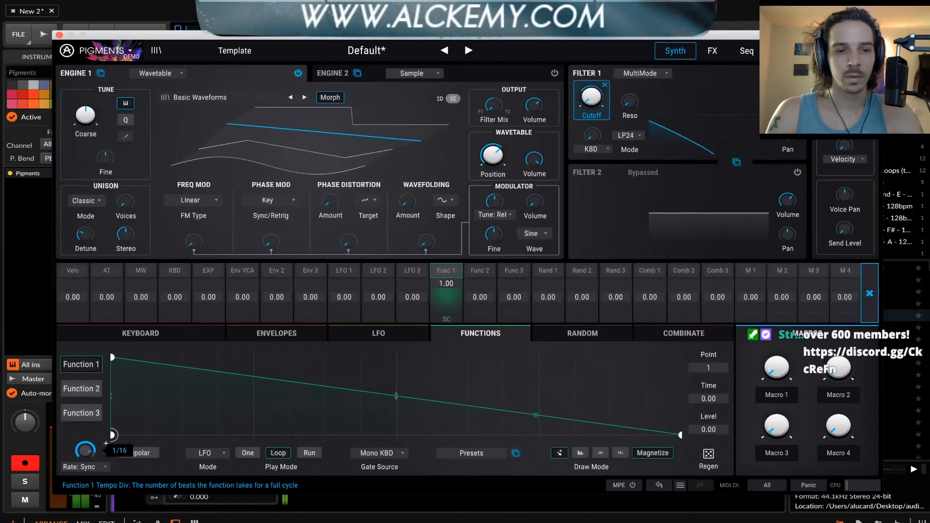
drag(224, 37, 224, 69)
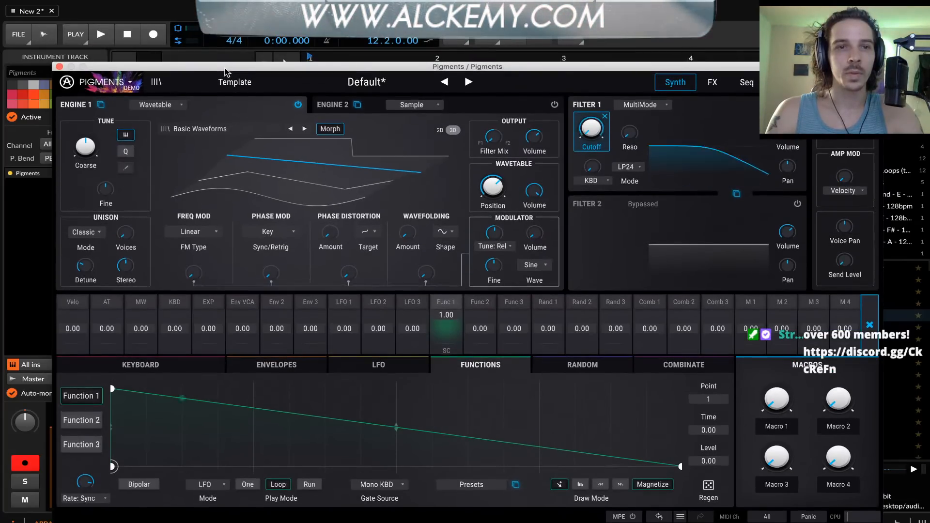
click(234, 29)
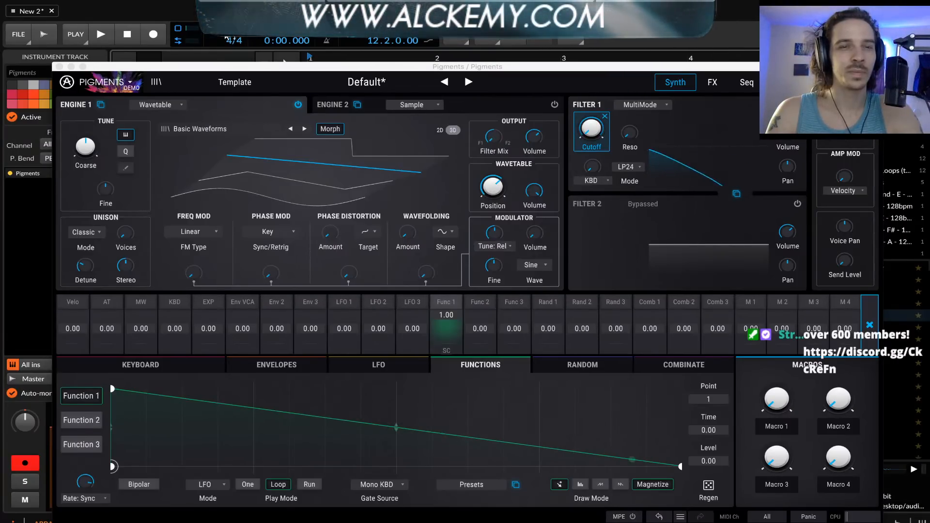
drag(292, 67, 290, 20)
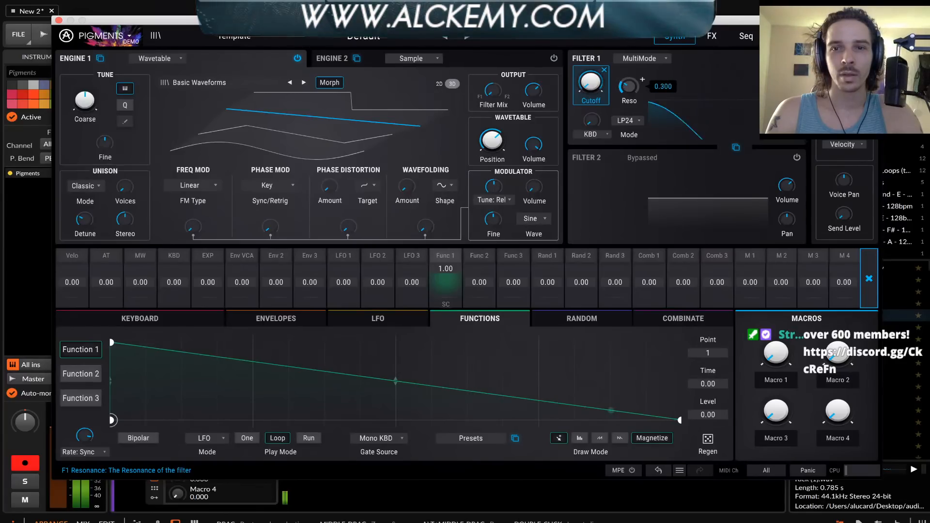
Replace the Delay in the first effect slot of FX Bus A with Distortion
click(712, 39)
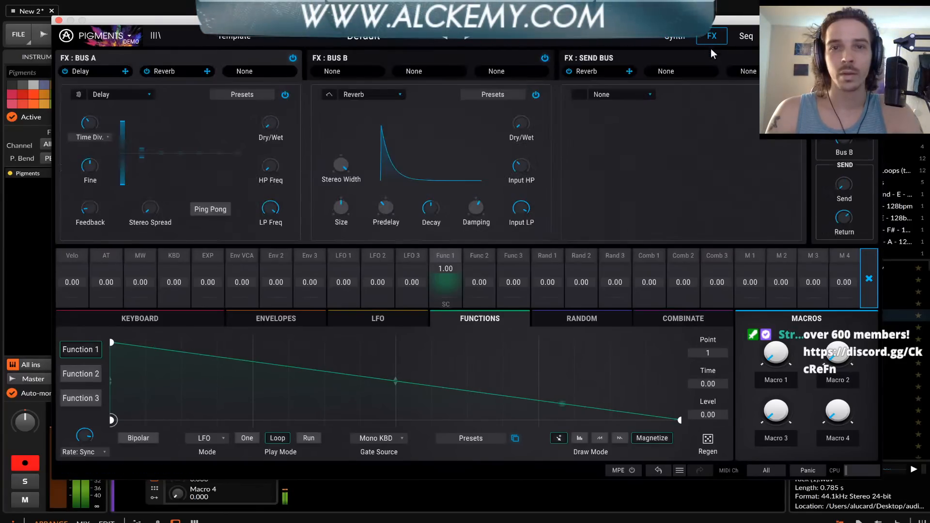
click(136, 93)
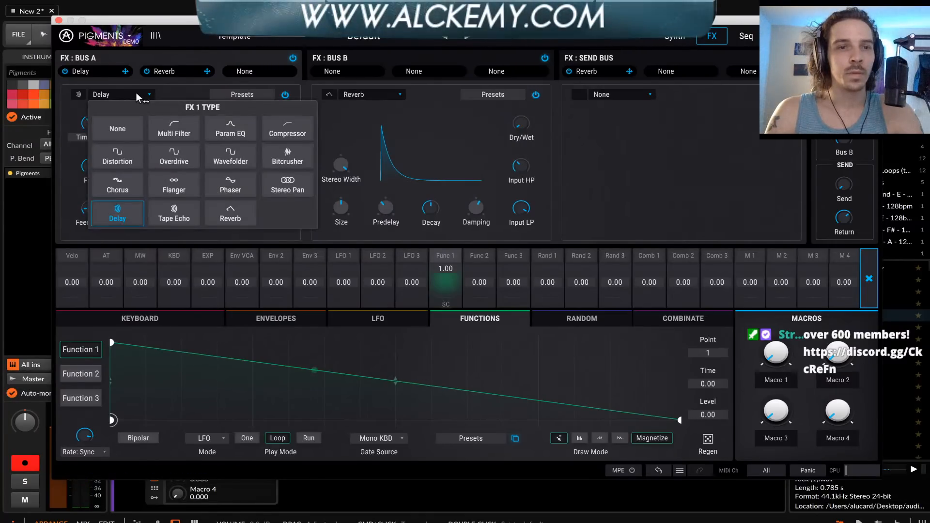
click(108, 72)
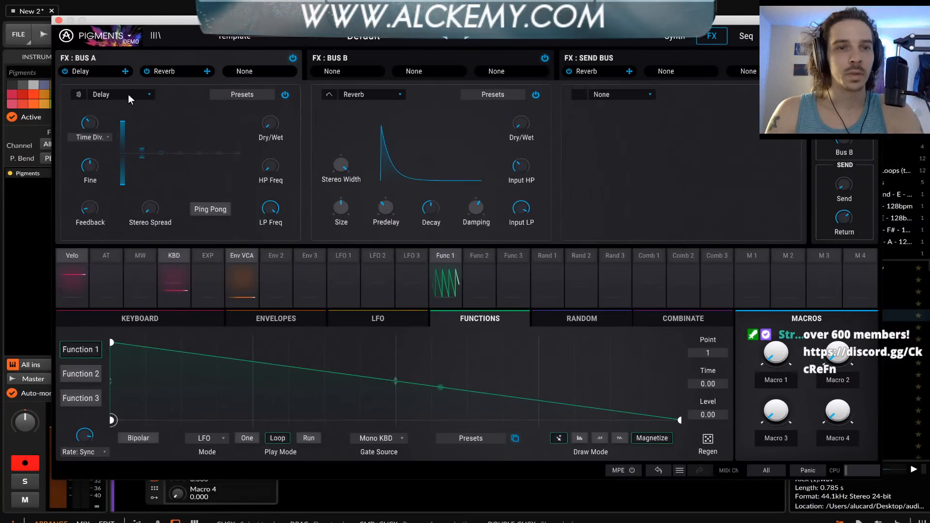
click(129, 97)
click(125, 160)
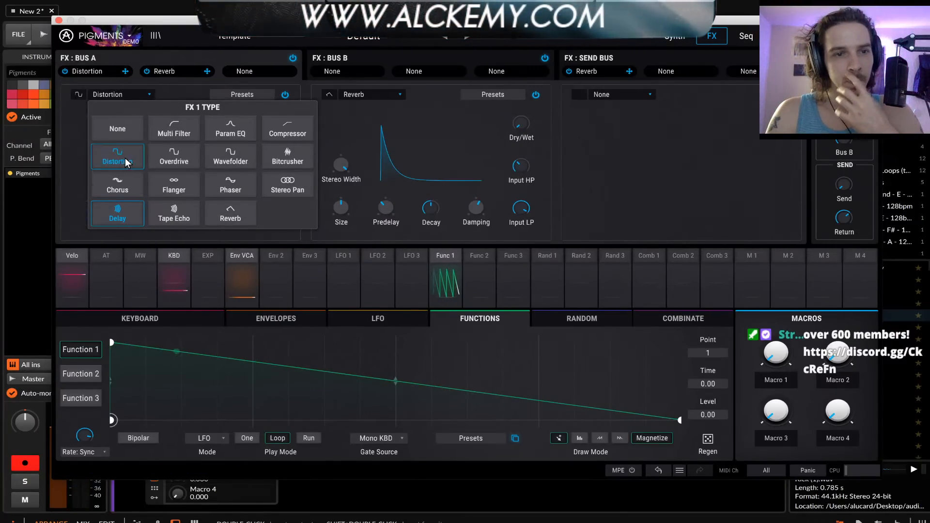
mouse_move(164, 201)
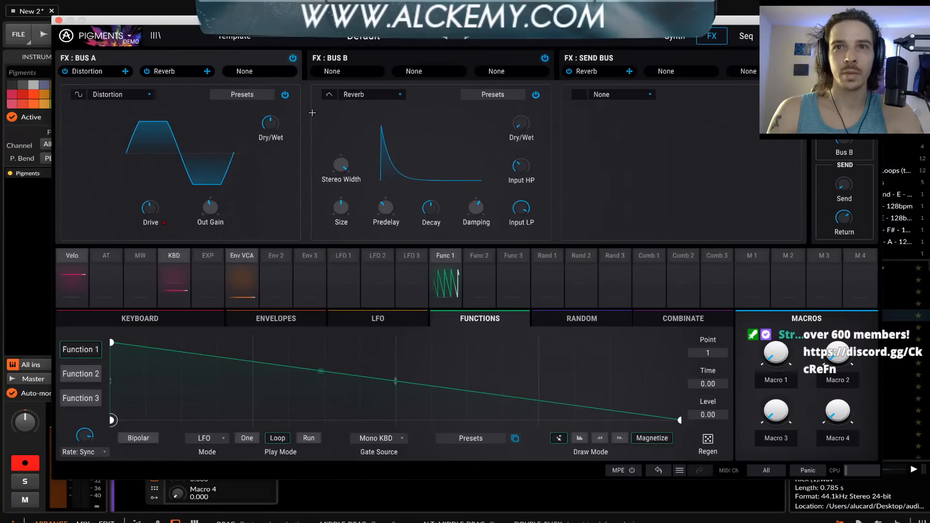
Return to the synth page, review Function 1's modulation routing and sweep Engine 1's wavetable position, ending on the sawtooth
click(674, 37)
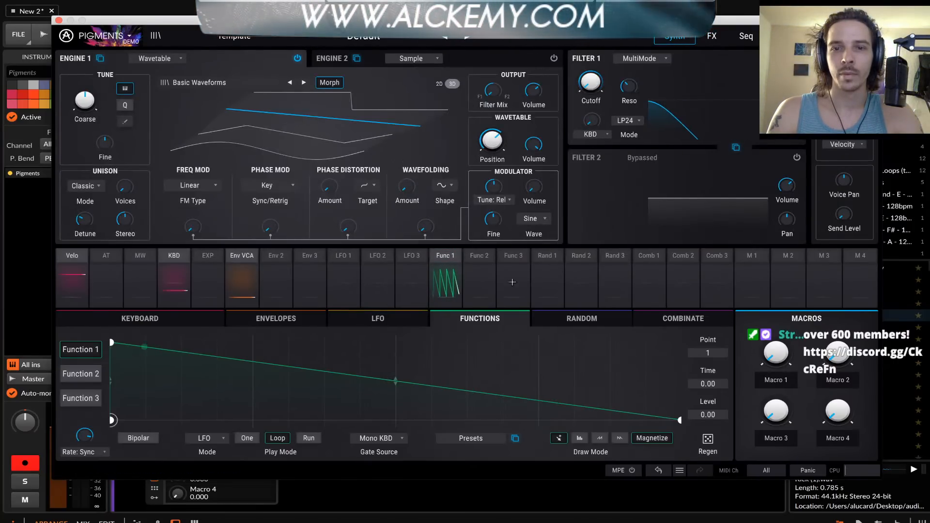
click(445, 255)
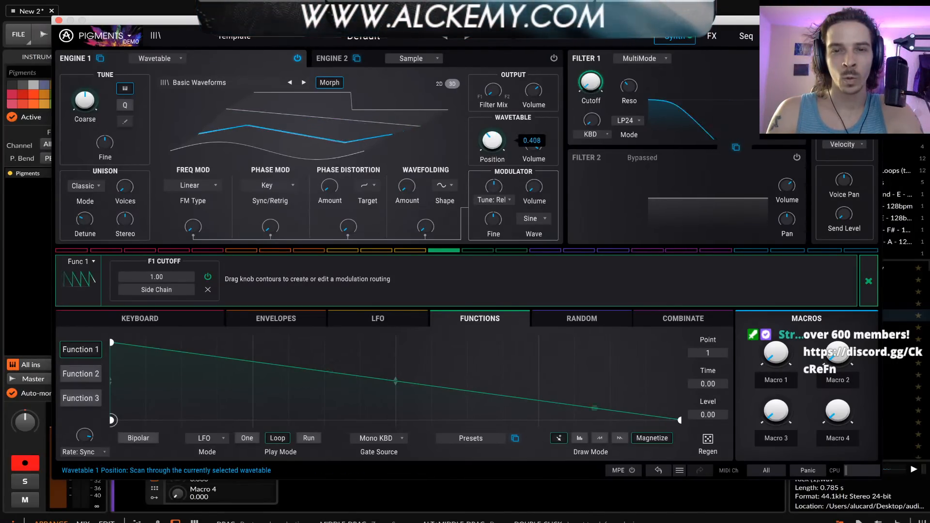
drag(492, 140, 492, 108)
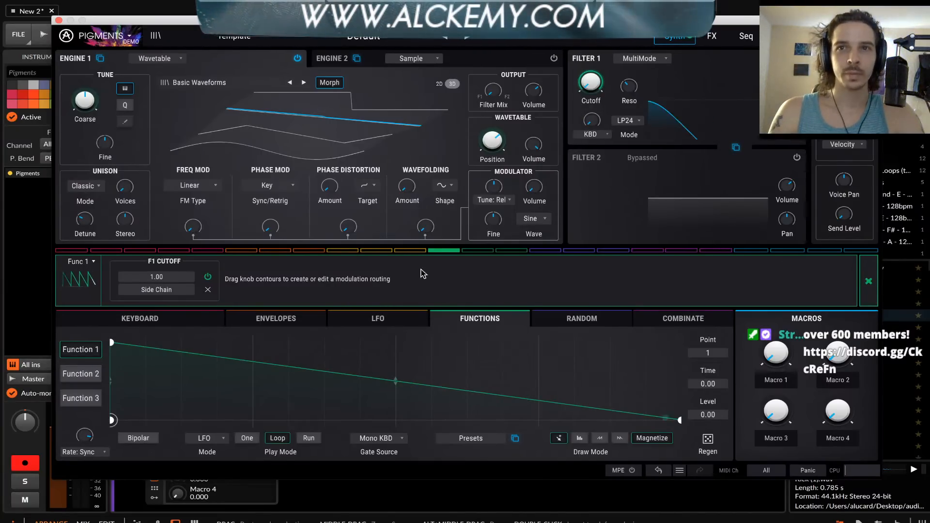
click(868, 280)
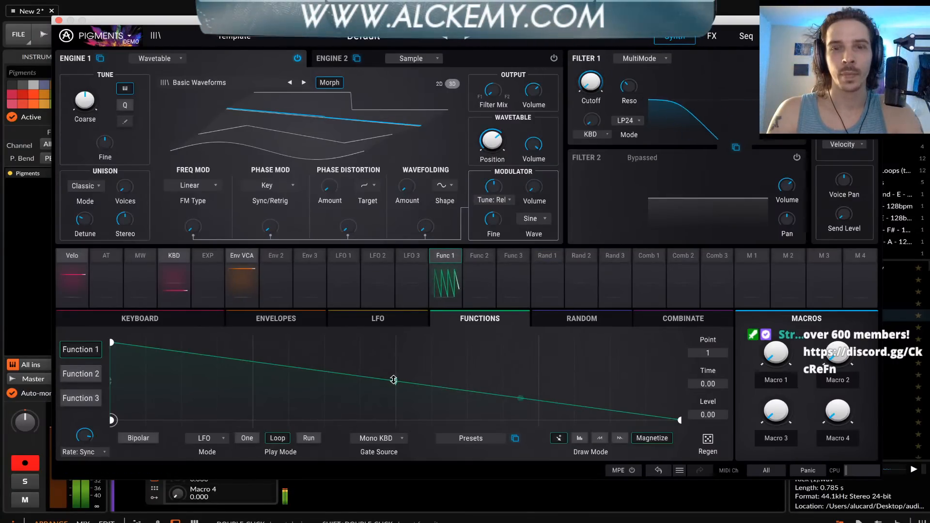
Bend Function 1's falling line into a concave decay curve and set Filter 1's mode to LP12
mouse_move(394, 380)
mouse_down()
mouse_move(395, 400)
mouse_move(395, 349)
mouse_move(396, 397)
mouse_up()
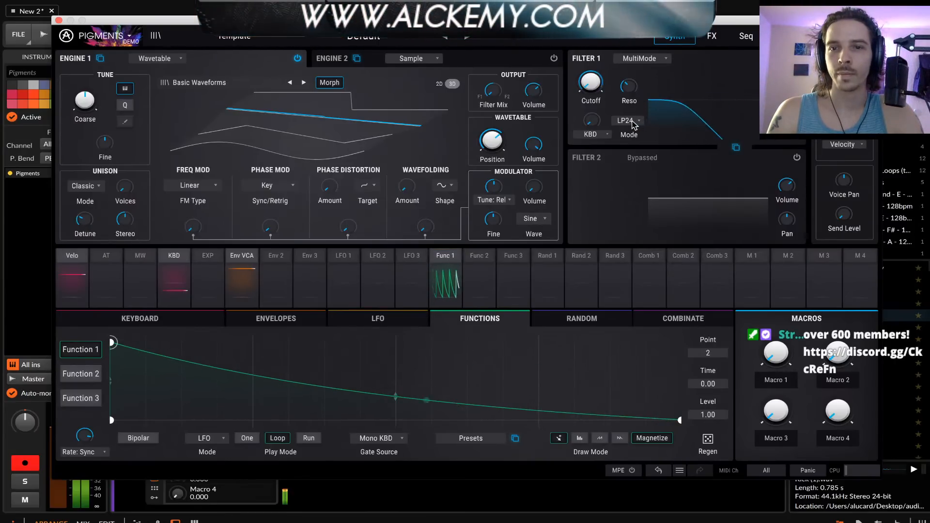
click(631, 138)
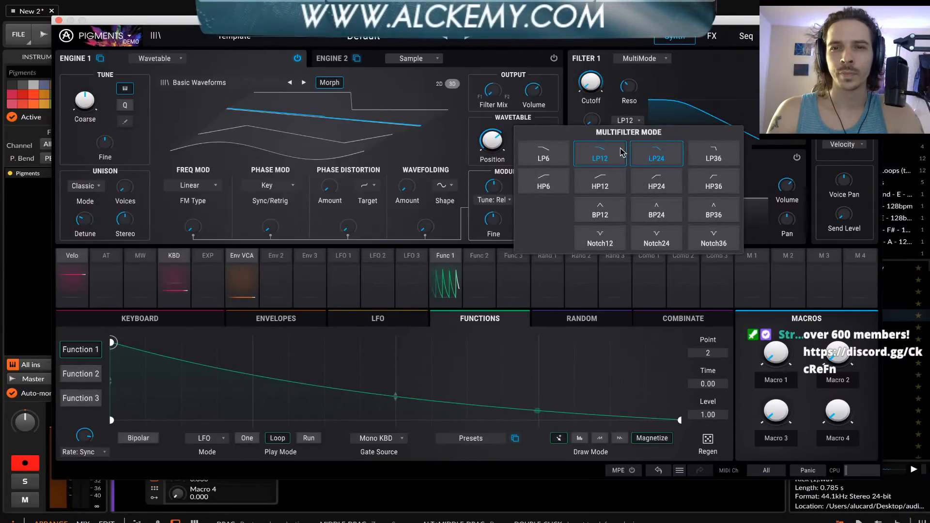
click(600, 155)
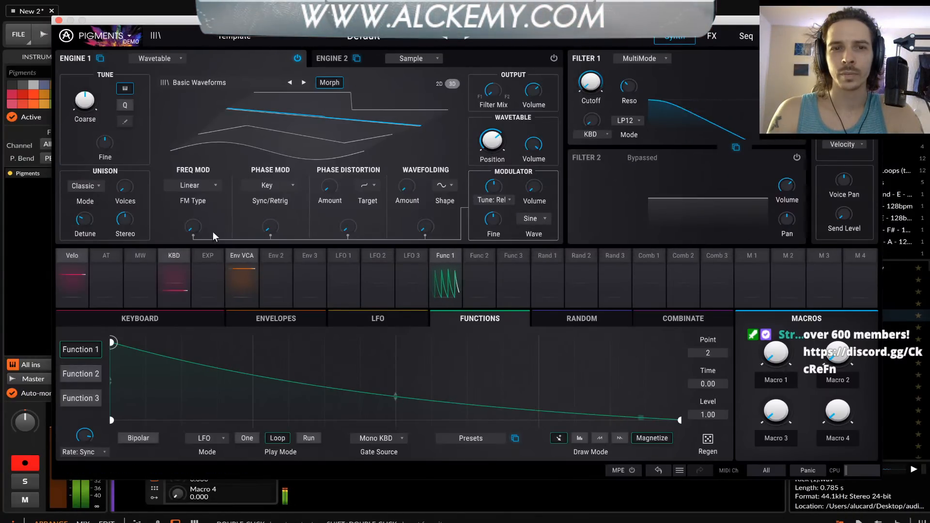
Raise Engine 1's frequency modulation amount slightly and lower its unison stereo spread to 6.83
drag(193, 228, 193, 207)
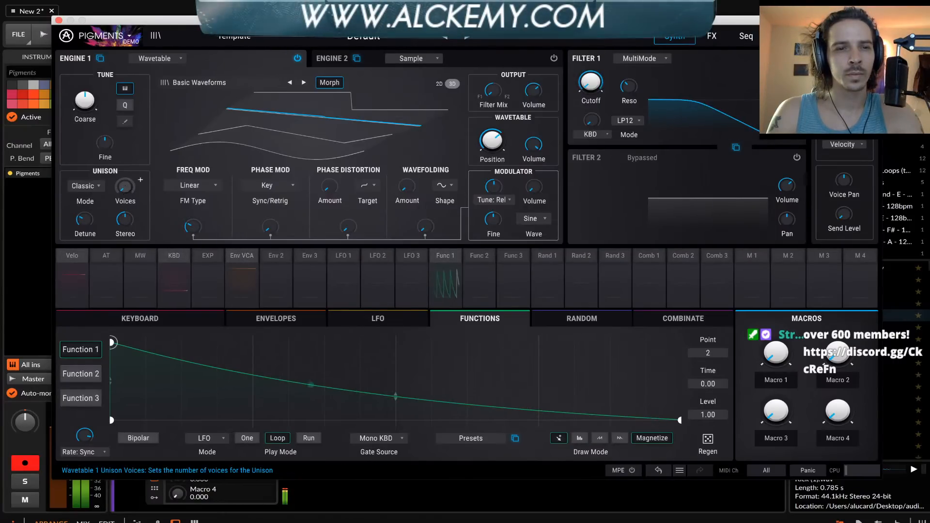
drag(84, 220, 127, 261)
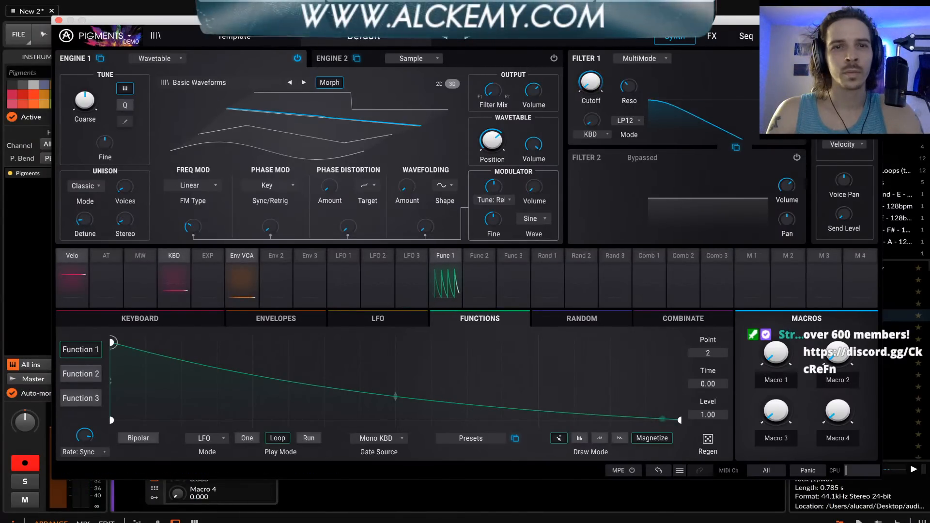
Close the Pigments window and place the Kick (1).wav sample on a new audio track at bar 1
drag(325, 20, 322, 75)
click(226, 36)
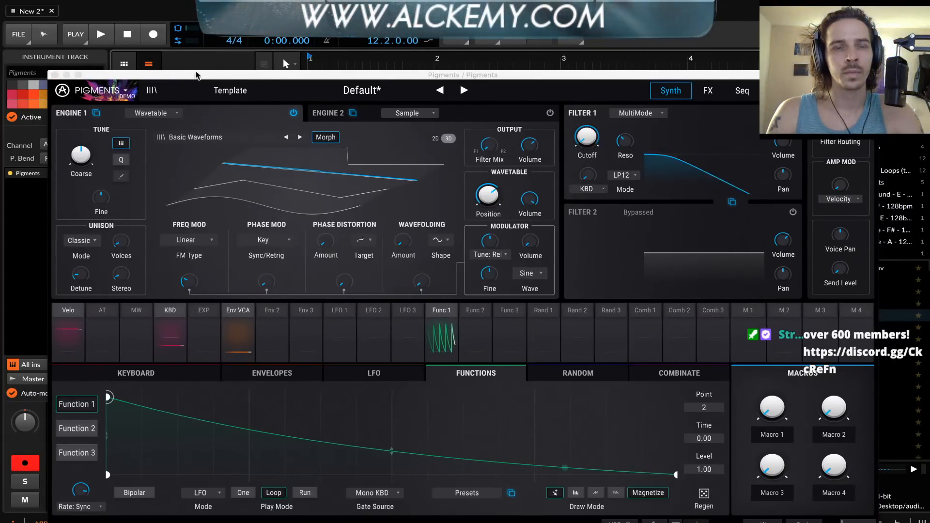
click(55, 76)
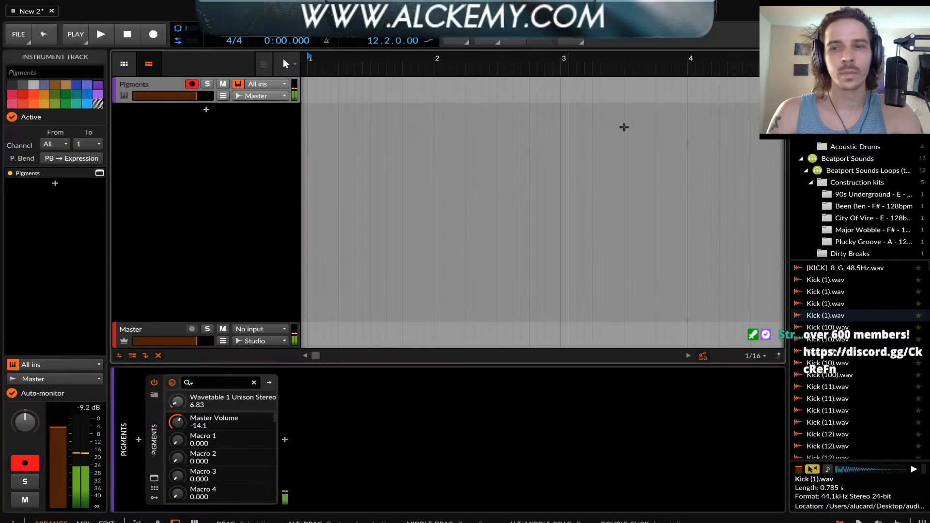
click(830, 319)
drag(830, 318, 312, 132)
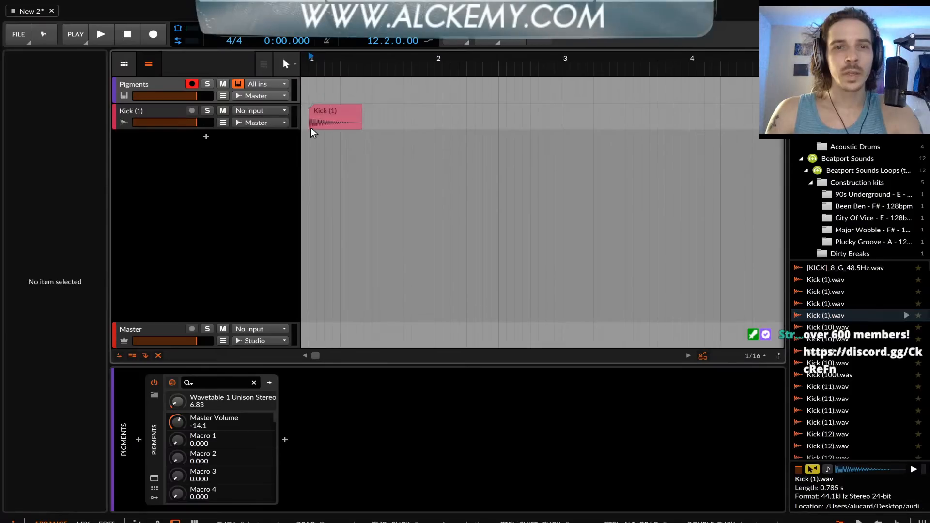
Shorten the Kick (1) clip to 0.0.3.40 and duplicate it to fill bar 1 with one kick per beat
click(326, 99)
click(326, 113)
key(alt+Left)
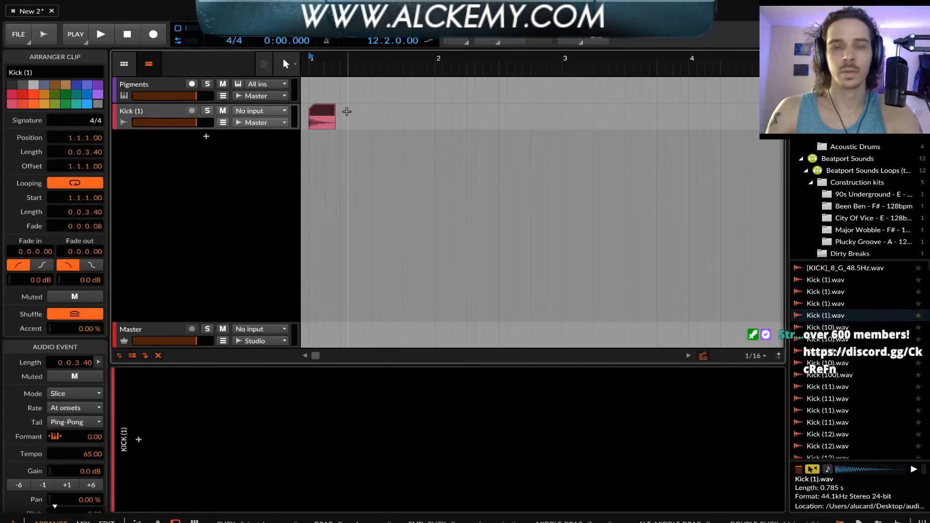
key(ctrl+d)
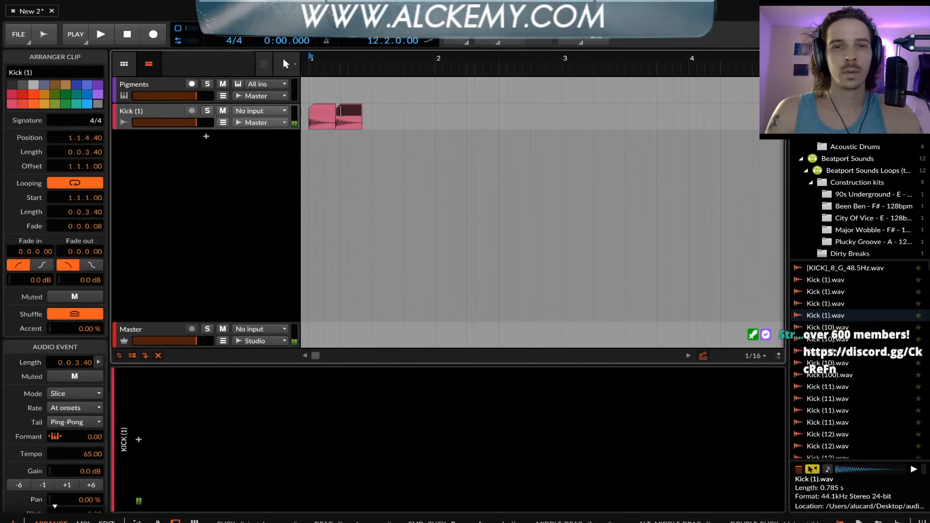
drag(354, 113, 309, 120)
key(ctrl+d)
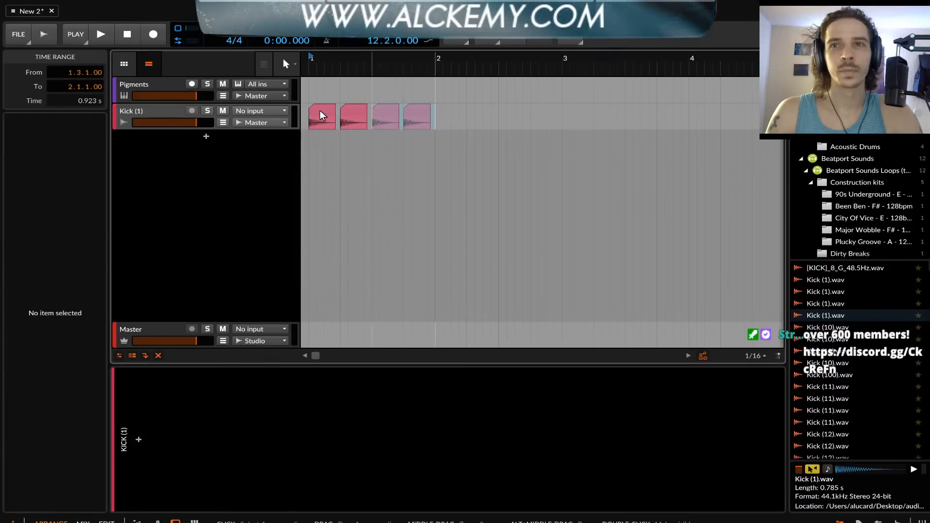
Search the devices for PRO and insert the VST 3 version of FabFilter Pro-Q 3 on the Kick (1) track
click(164, 119)
click(138, 440)
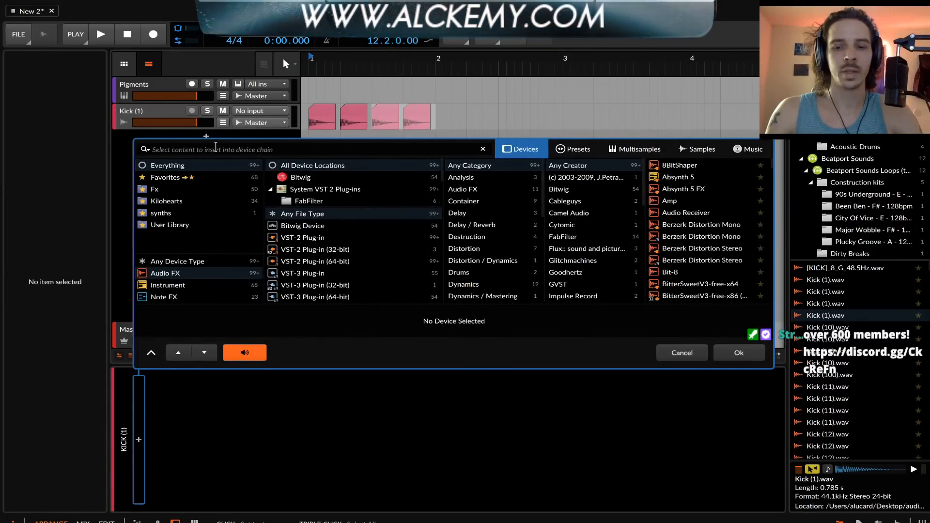
text(PRO)
click(701, 238)
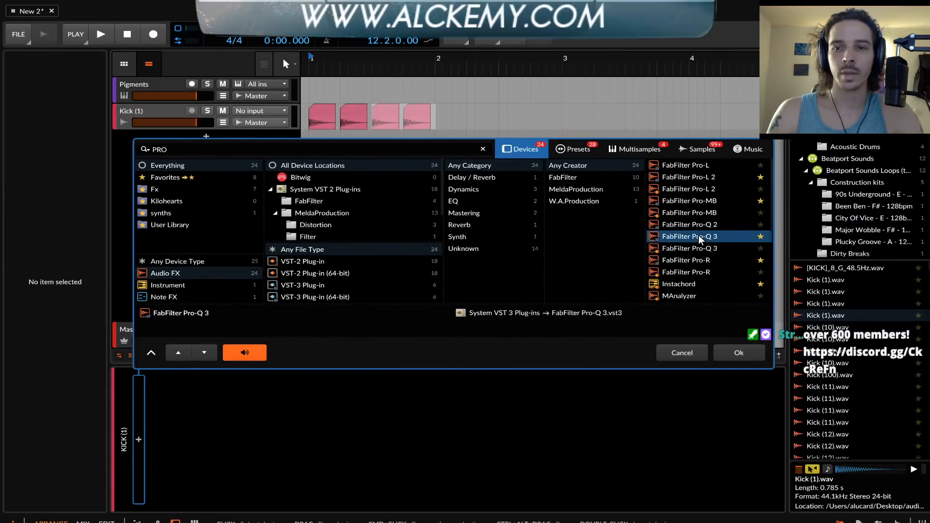
double_click(701, 238)
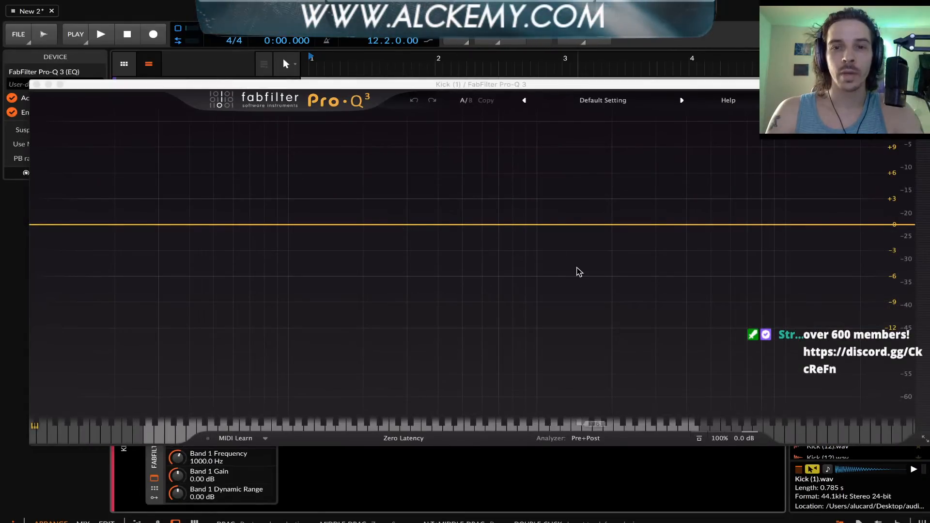
Add a 12 dB/oct high cut at 170.98 Hz in Pro-Q 3, audition the kick and close the equalizer window
drag(880, 224, 346, 222)
key(space)
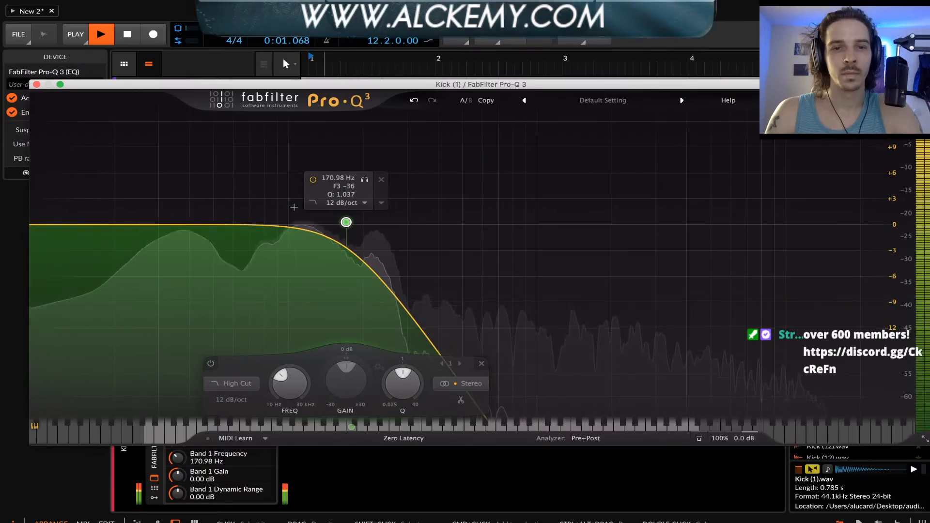
key(space)
click(37, 84)
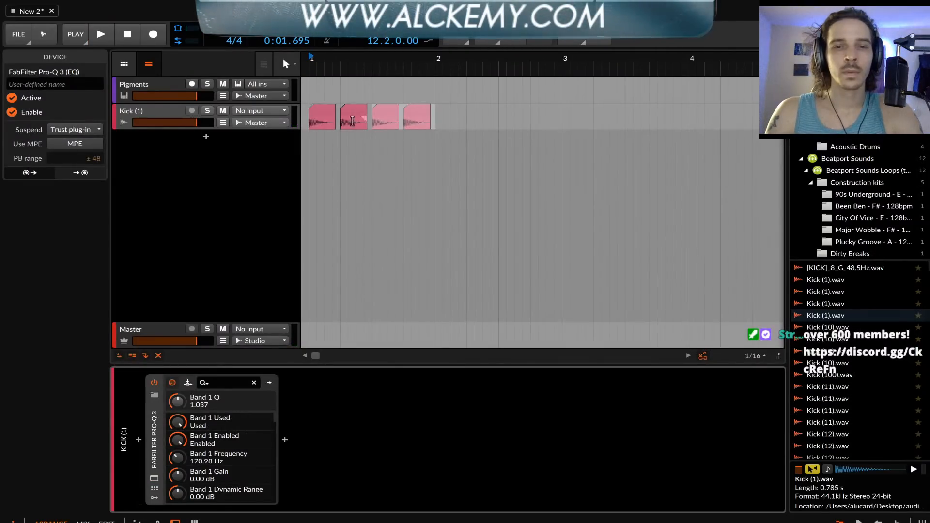
Set the arranger loop to bar 1, from 1.1.1.00 to 2.1.1.00
click(322, 108)
drag(437, 117, 304, 118)
key(super+l)
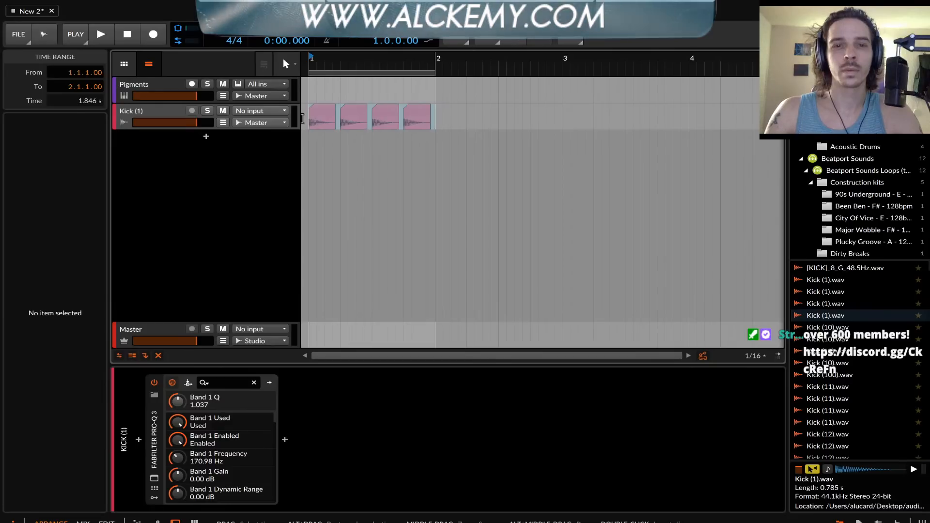
Create a one-bar clip at bar 1 on the Pigments track and fill it with a single F0 note
click(150, 90)
double_click(333, 88)
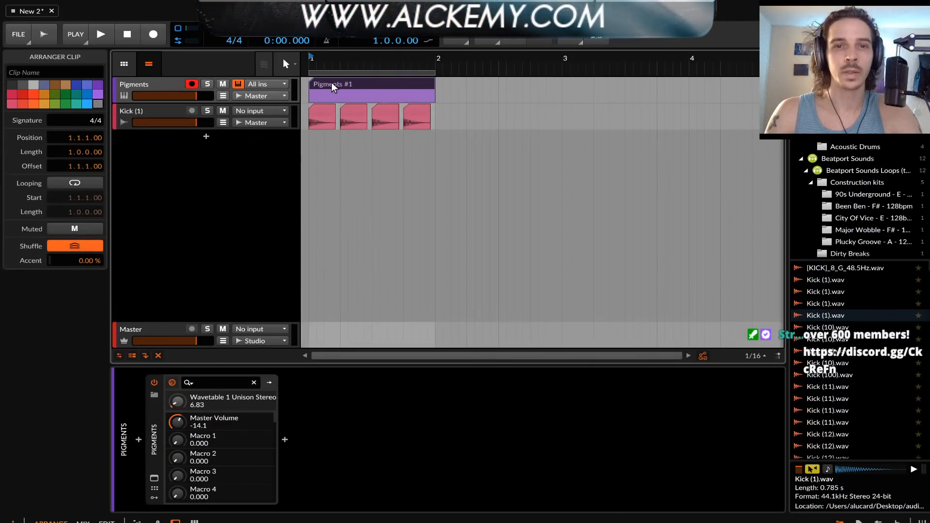
double_click(334, 87)
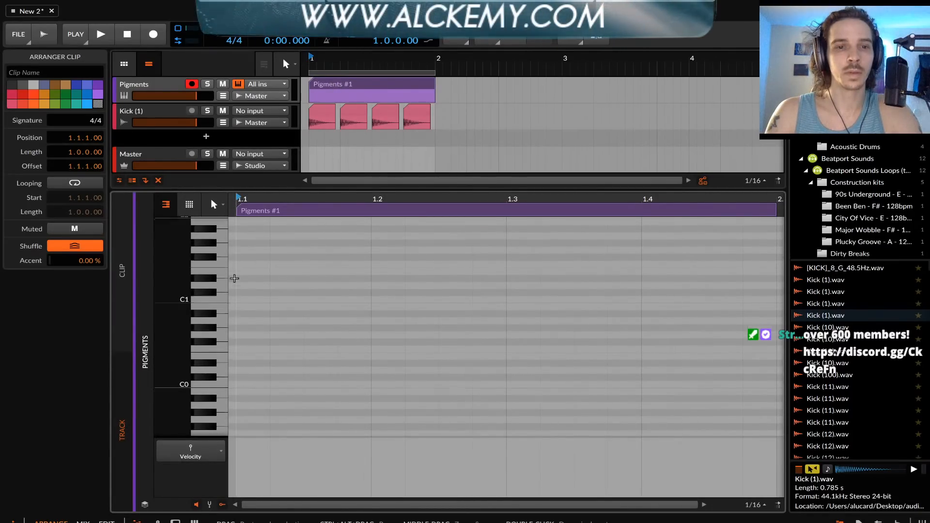
double_click(237, 323)
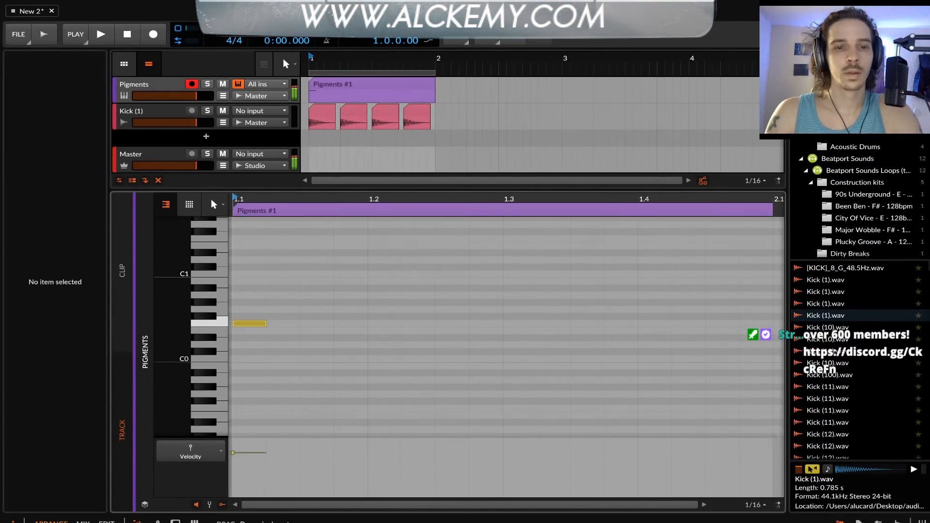
drag(266, 323, 777, 324)
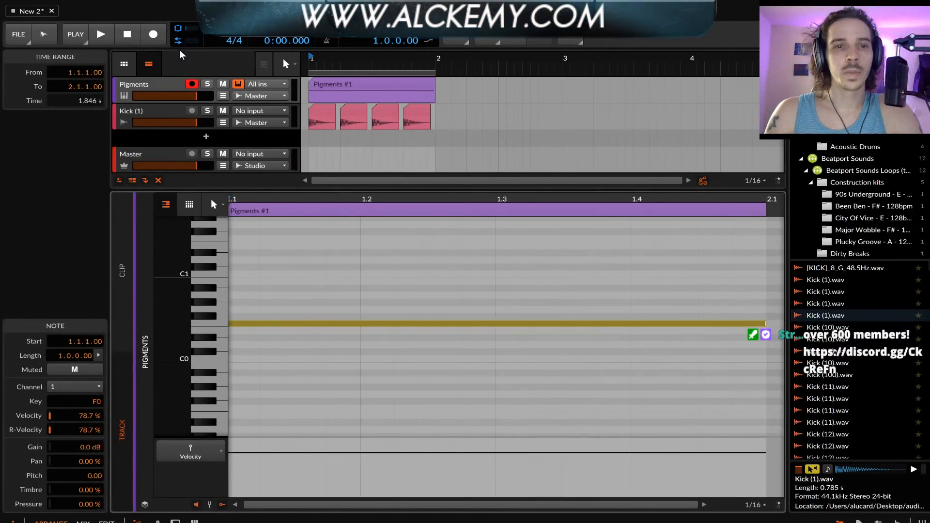
Try modulating Engine 1's FM amount with Function 1 at 0.48 in Pigments, audition the loop and close the plug-in window
double_click(155, 83)
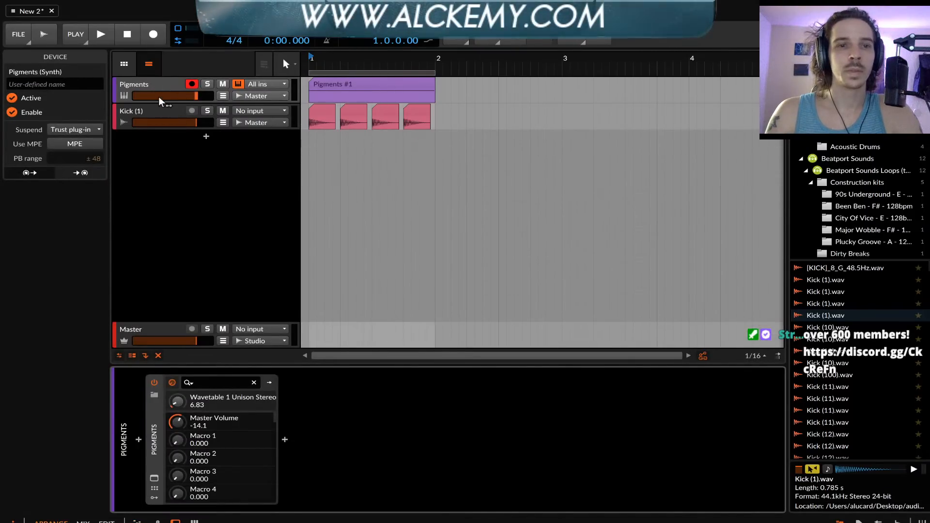
click(154, 85)
click(153, 474)
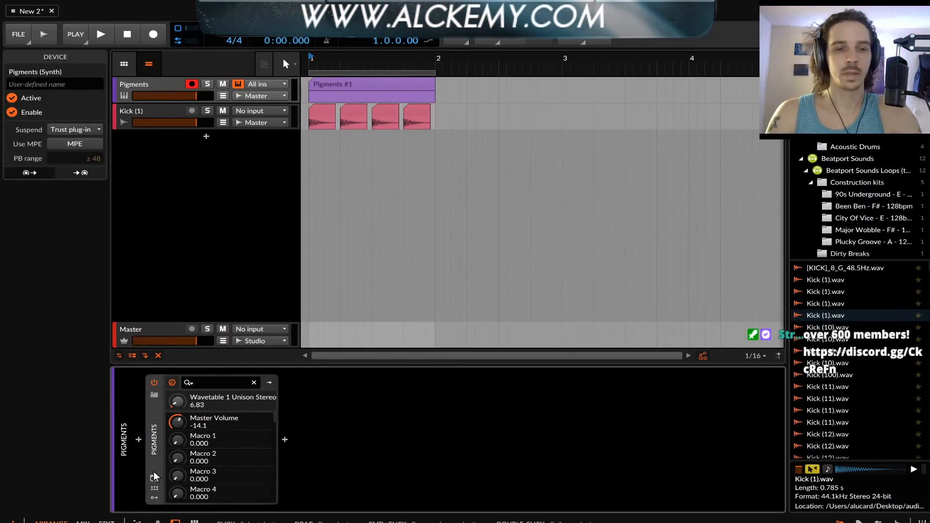
click(154, 478)
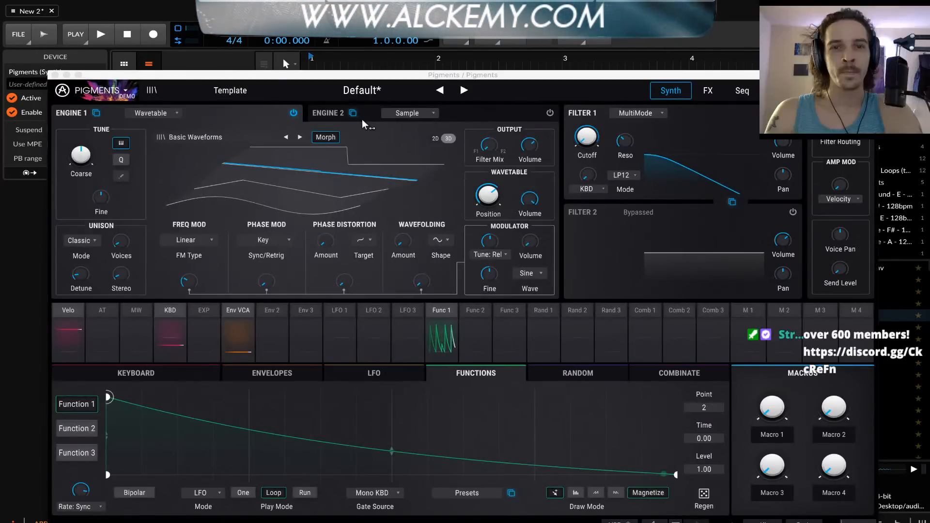
click(194, 287)
double_click(191, 284)
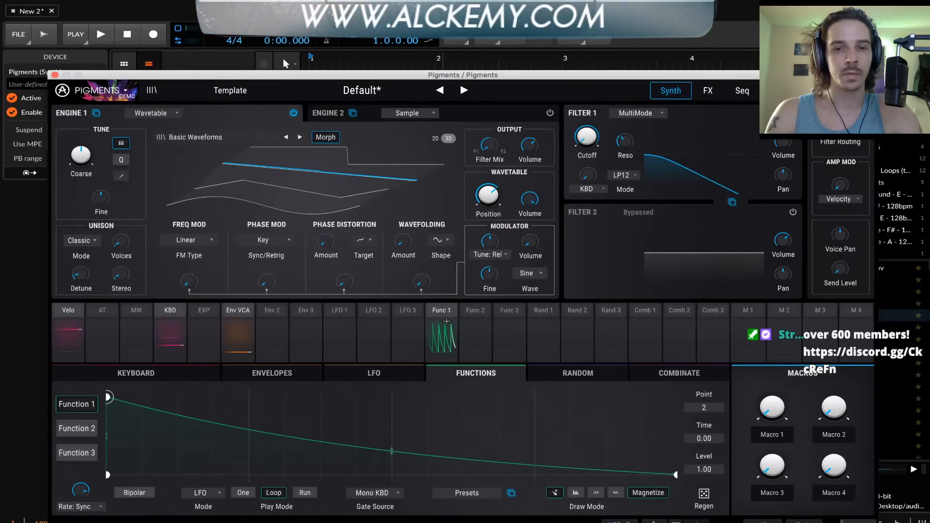
click(446, 322)
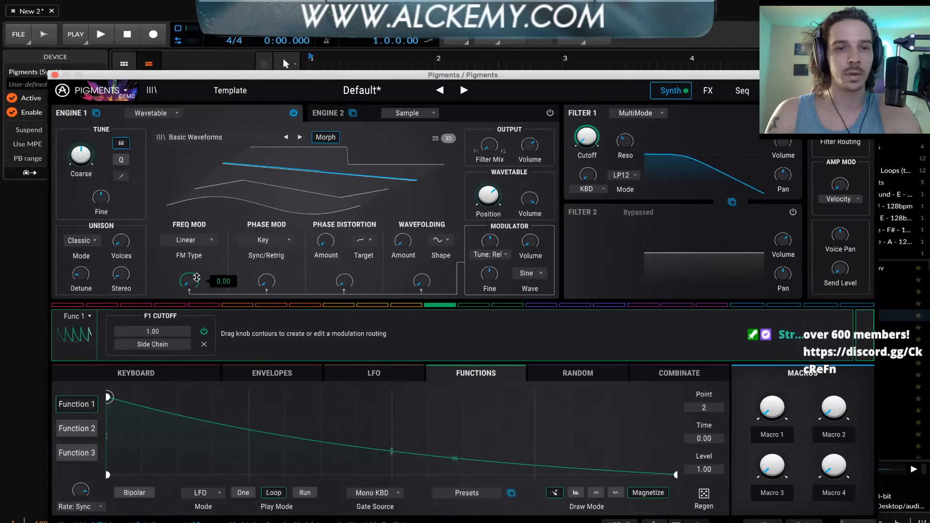
drag(197, 277, 196, 255)
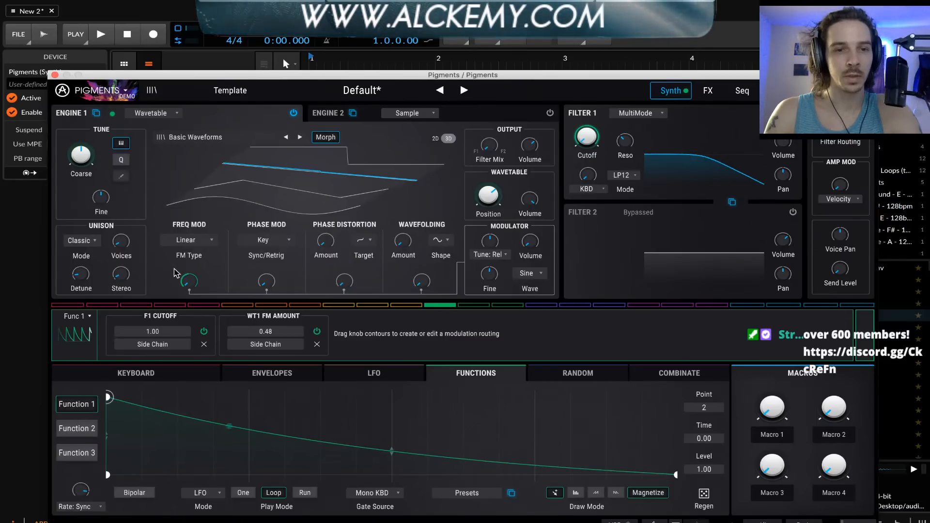
key(space)
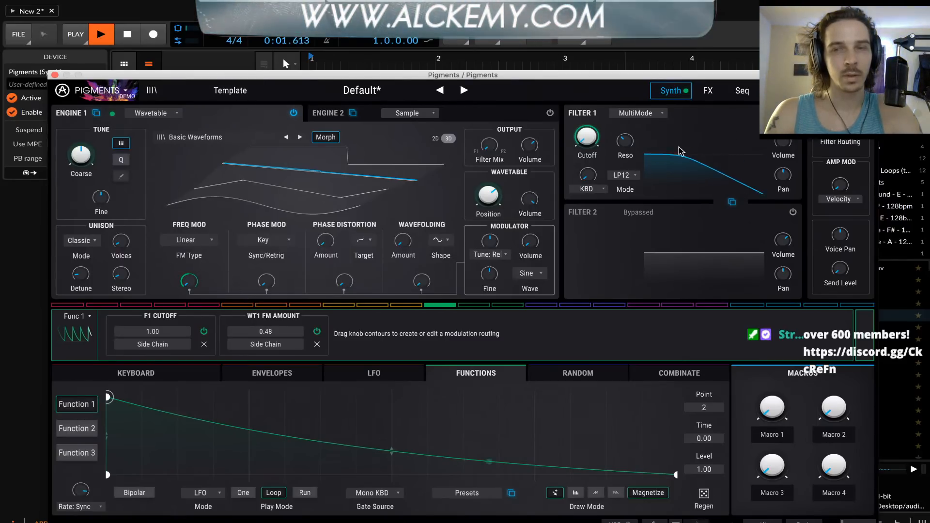
click(54, 75)
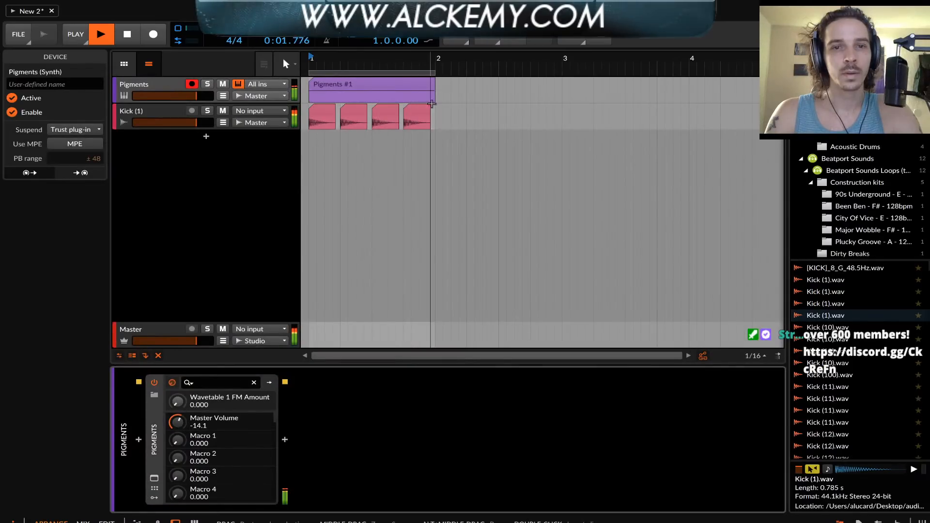
Stop playback, shorten all four Kick (1) clips to 0.0.2.00 and give them a 0.0.1.00 fade-out
click(336, 102)
key(space)
click(327, 110)
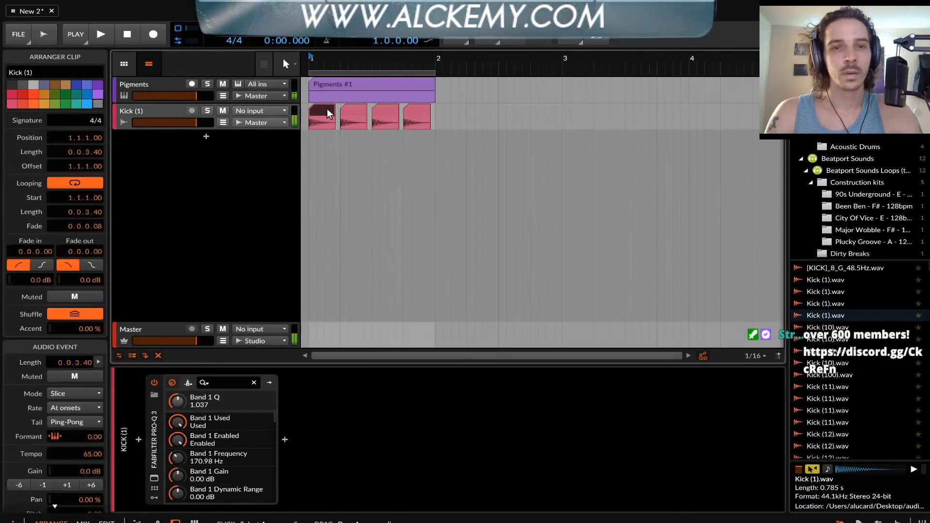
scroll(339, 111, right, 2)
shift+click(378, 112)
scroll(388, 99, up, 5)
scroll(388, 99, left, 2)
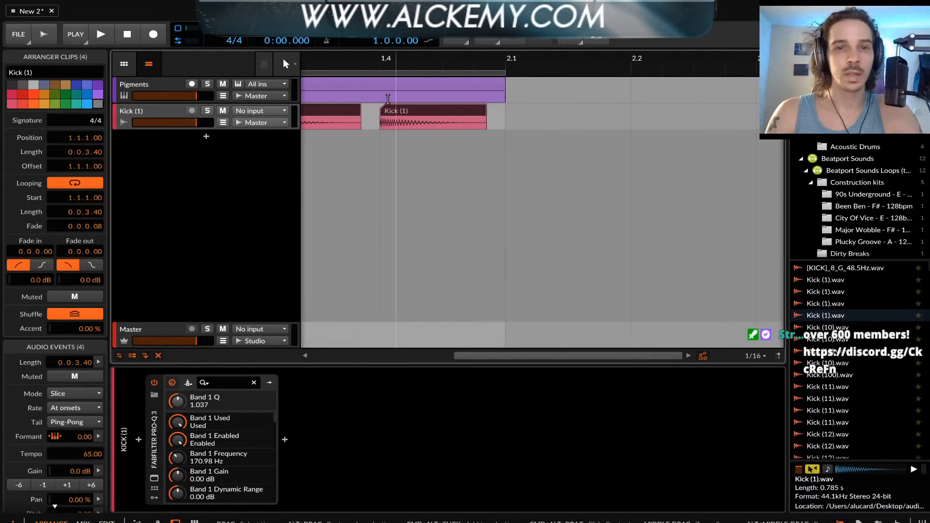
drag(501, 113, 458, 112)
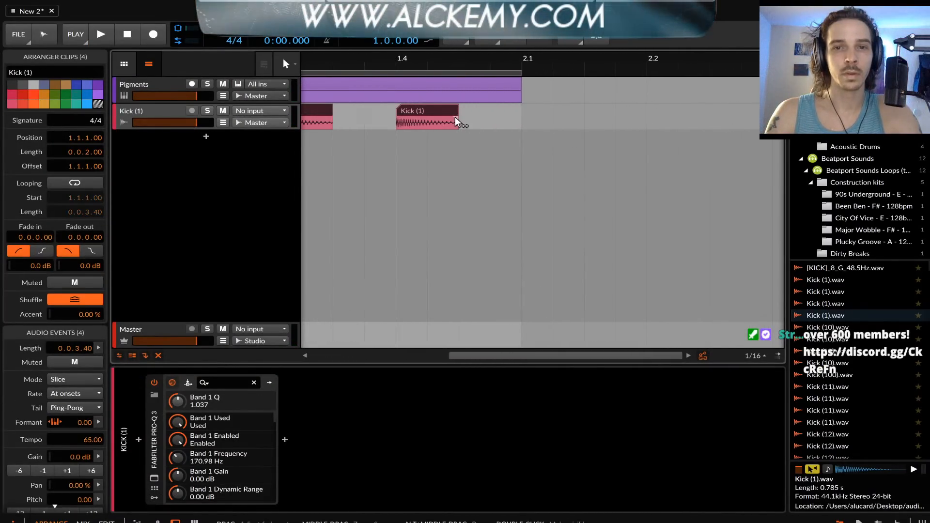
scroll(414, 118, down, 4)
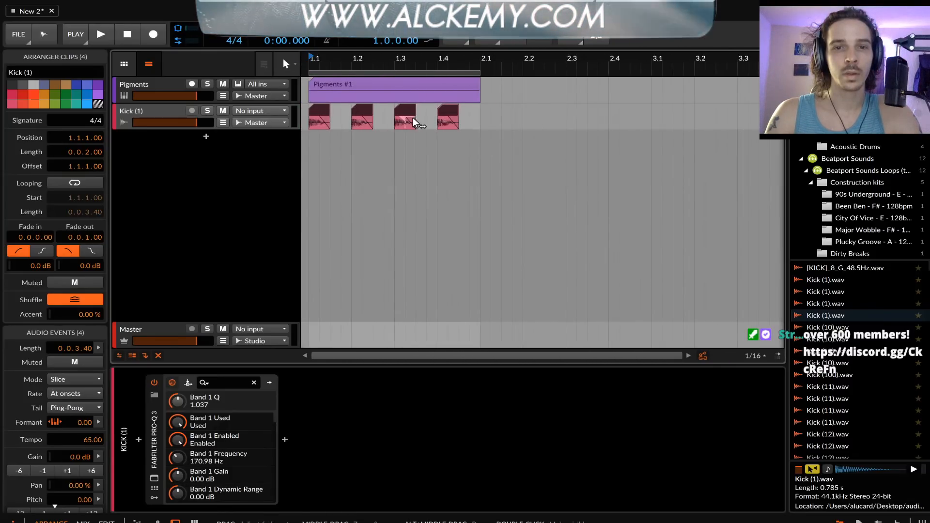
Play the loop, reopen Pigments and remove Function 1's modulation of the WT1 FM amount
key(space)
click(322, 92)
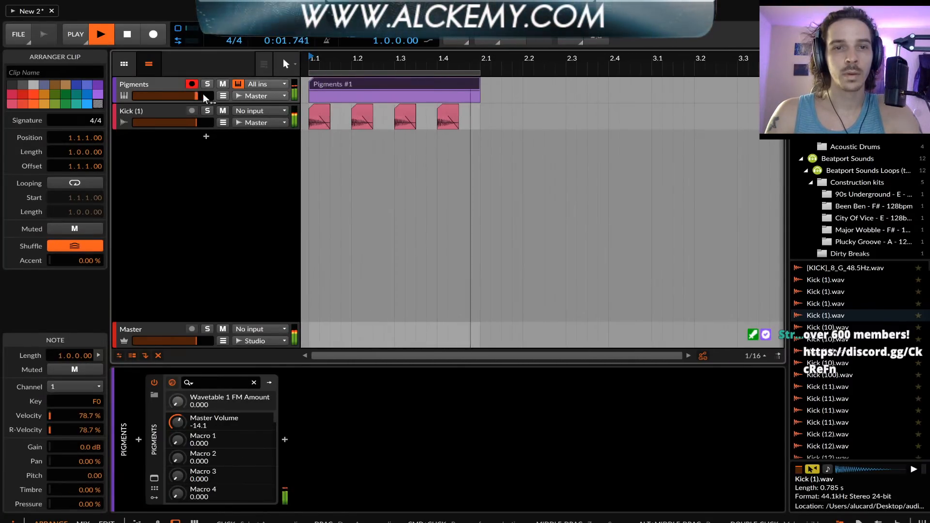
click(154, 478)
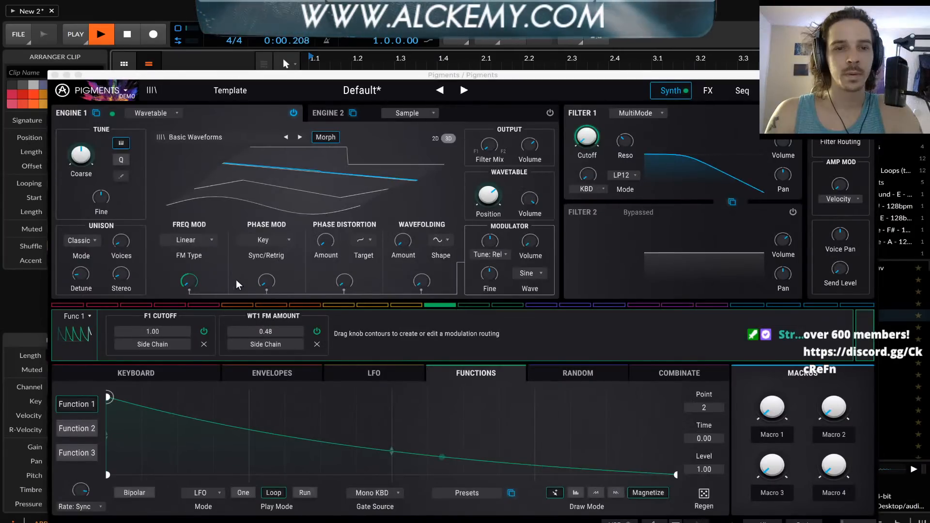
click(317, 344)
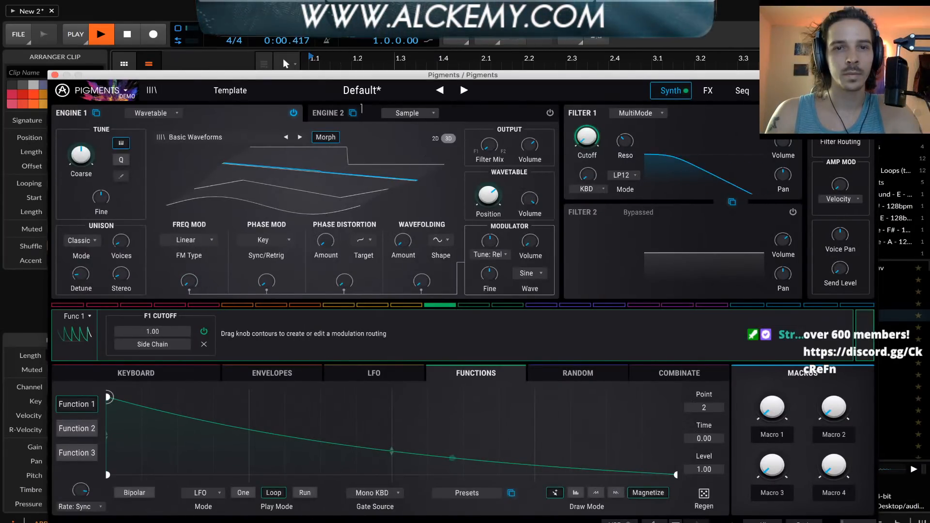
Raise the Distortion drive slightly on Pigments' FX Bus A while auditioning the loop, and stop playback
click(718, 93)
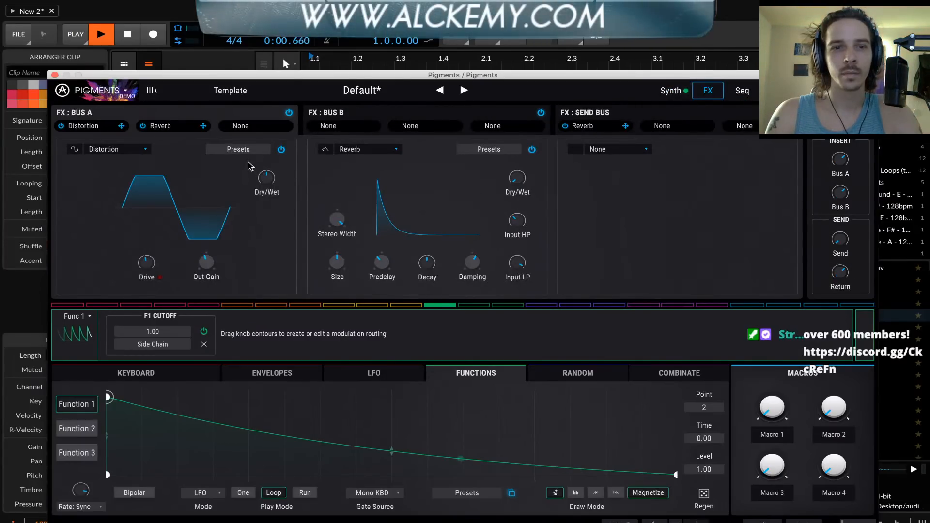
drag(146, 262, 146, 259)
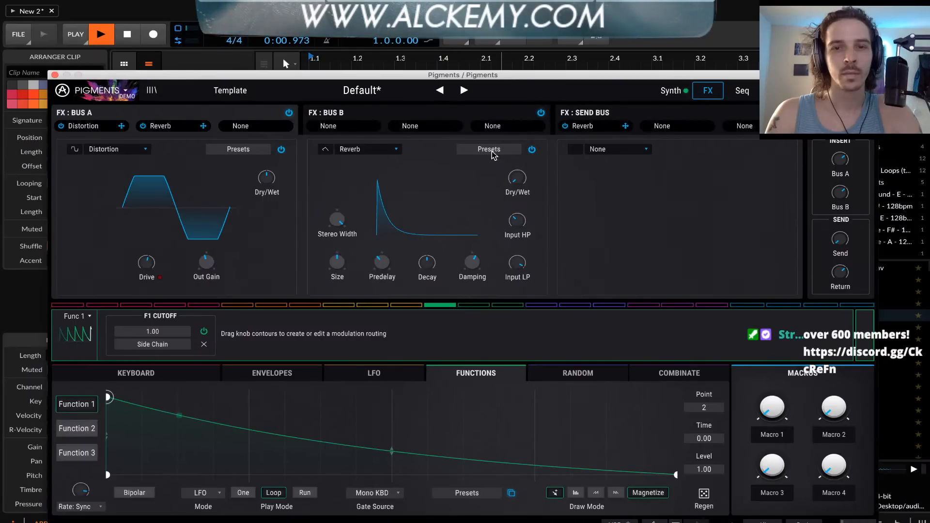
key(space)
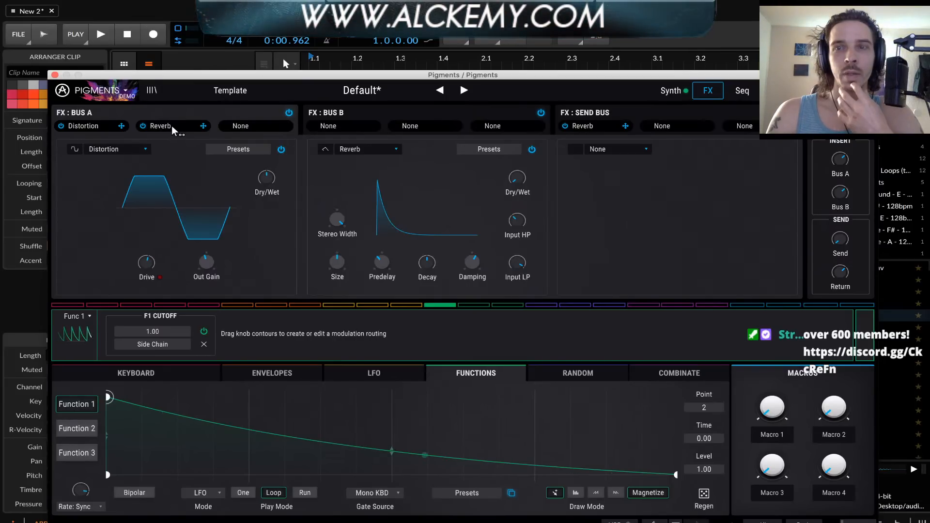
Return to the synth engine view and examine the sync source options for Engine 1's phase modulation
click(671, 90)
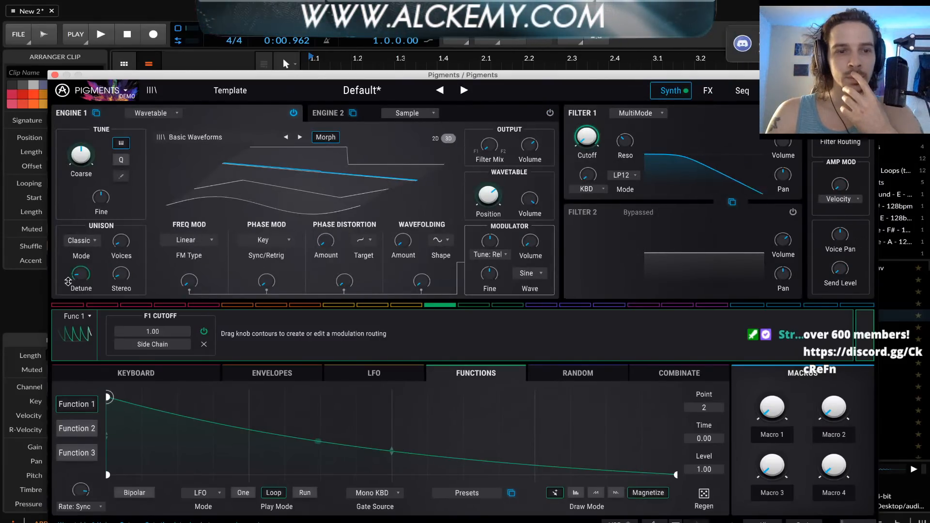
mouse_move(70, 280)
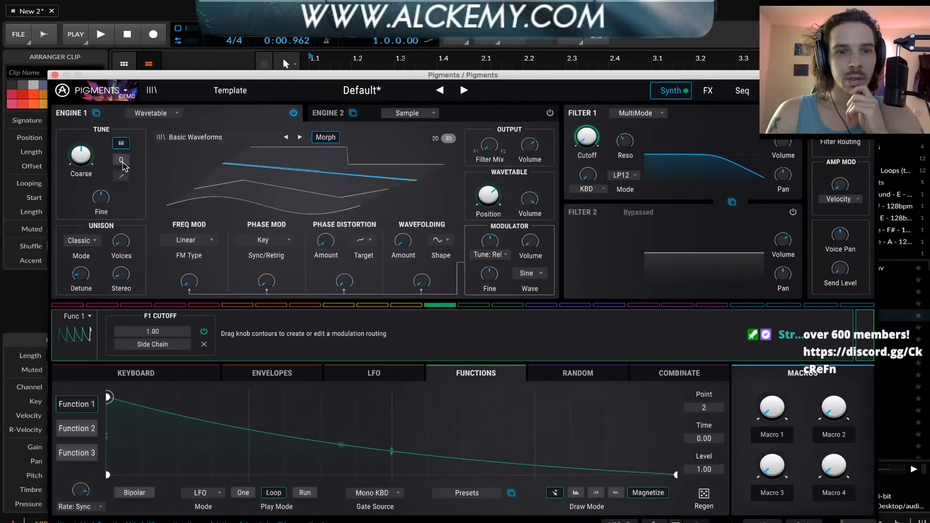
click(265, 239)
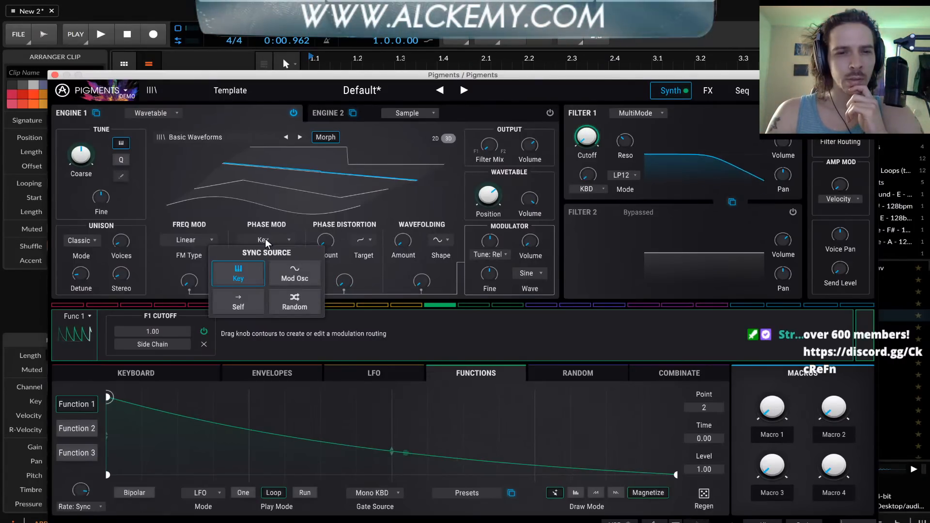
click(266, 238)
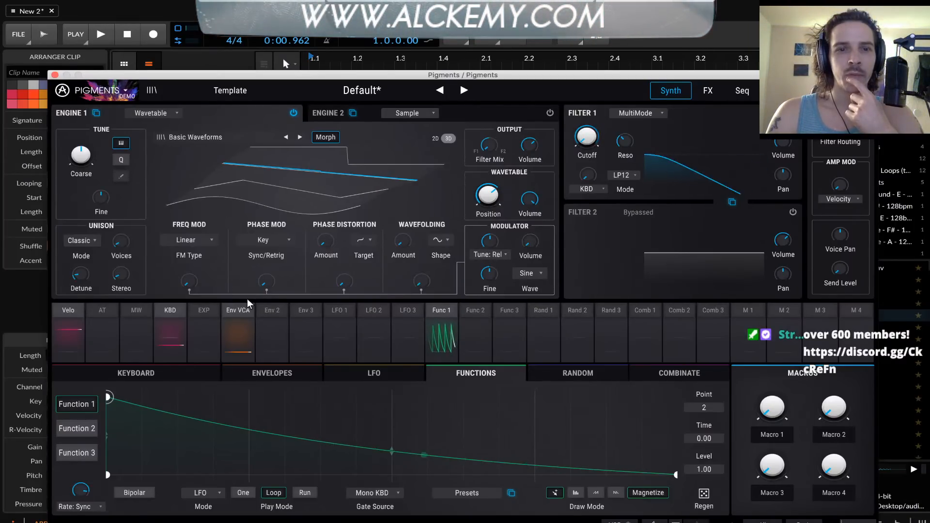
click(264, 239)
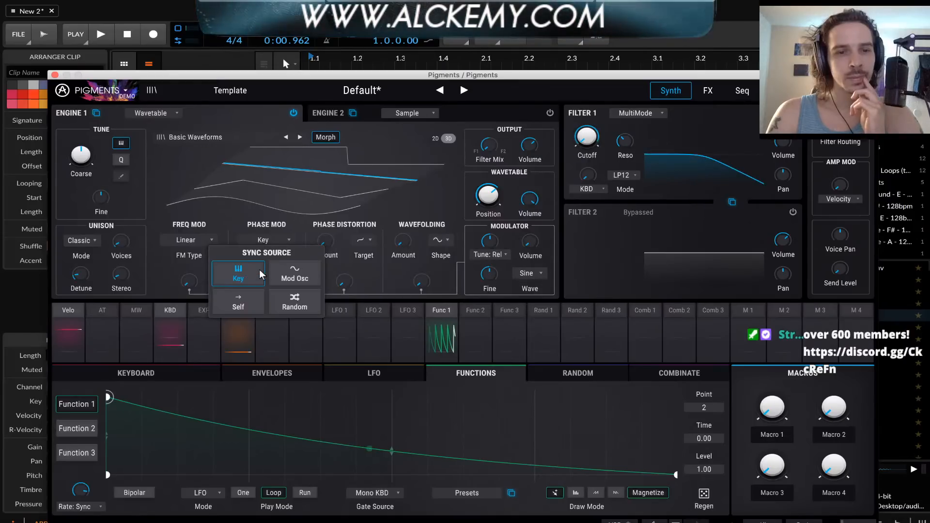
click(224, 241)
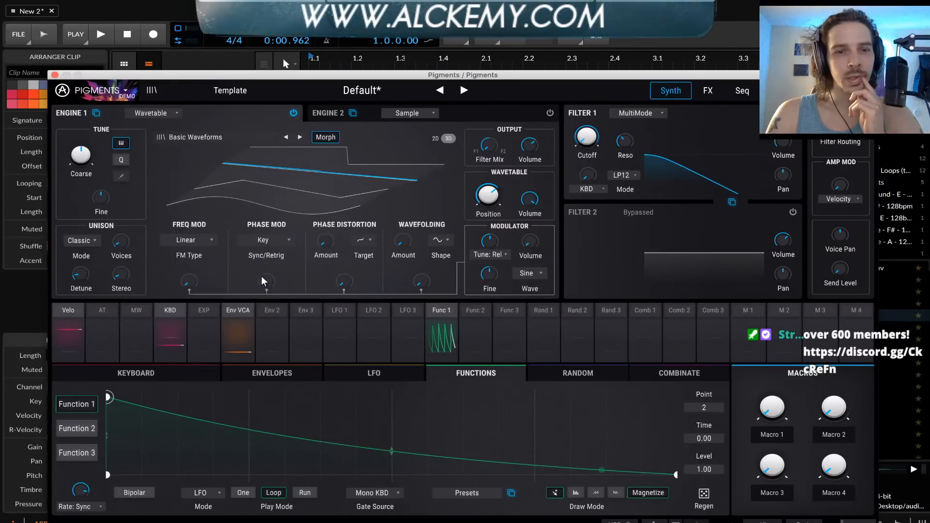
Try Engine 1 phase modulation amounts up to 0.368 while auditioning the loop, and return the amount to 0.00
drag(265, 281, 266, 278)
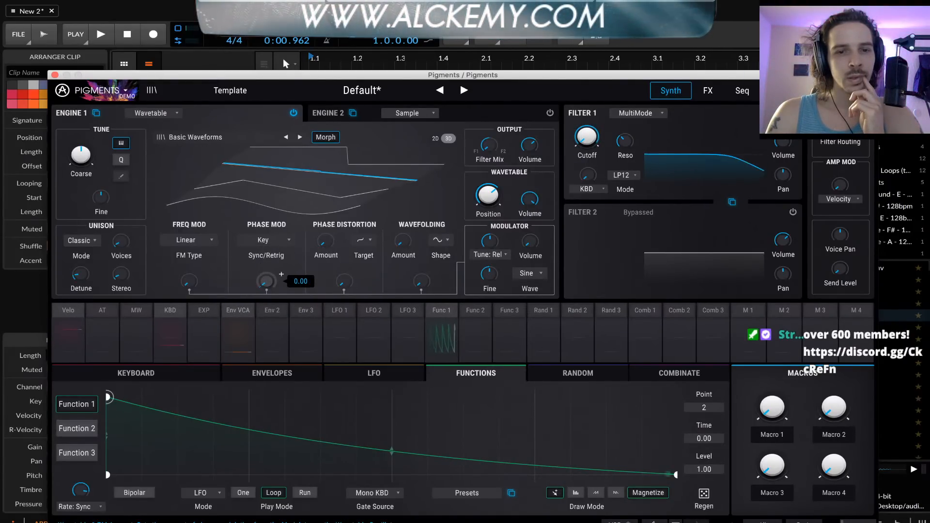
drag(266, 281, 266, 282)
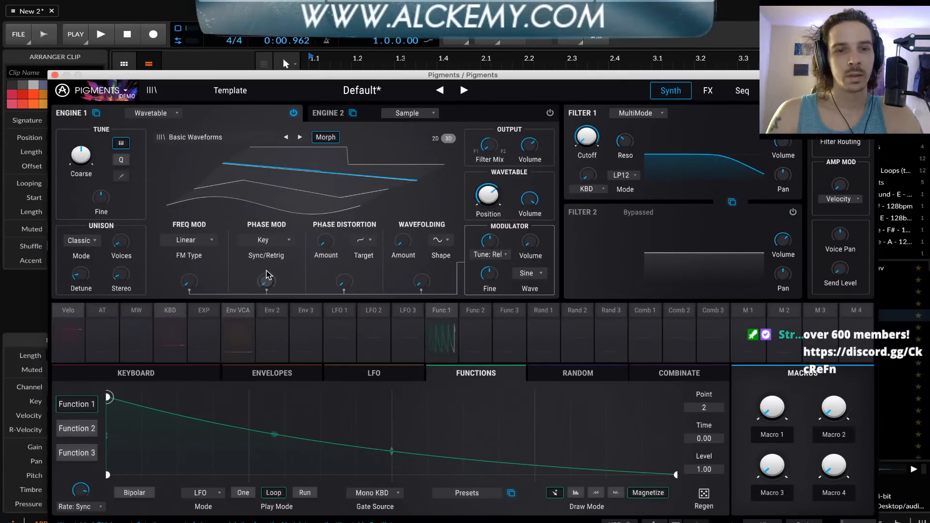
mouse_move(265, 284)
key(space)
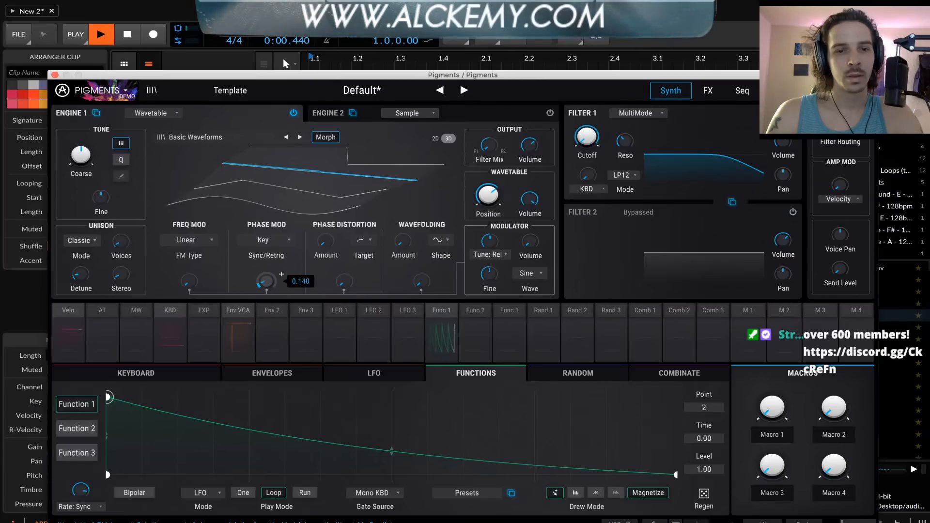
drag(266, 282, 265, 276)
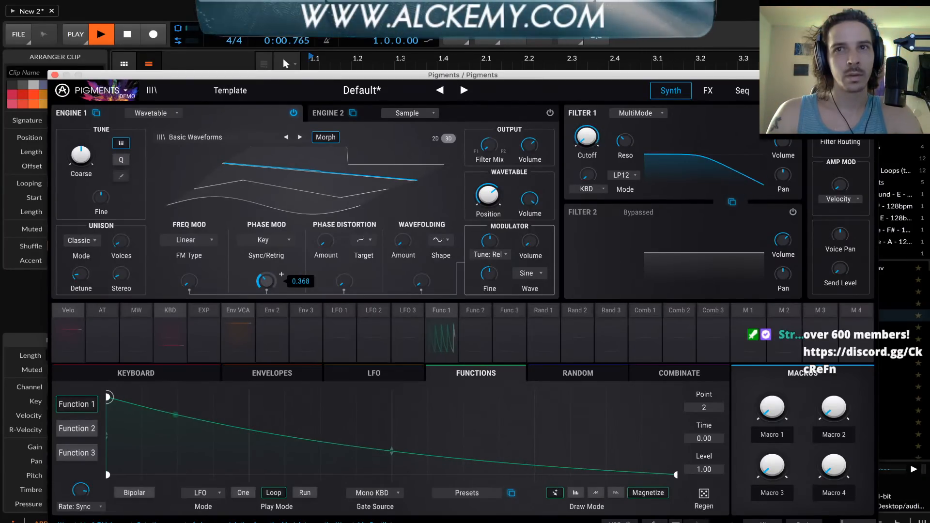
key(space)
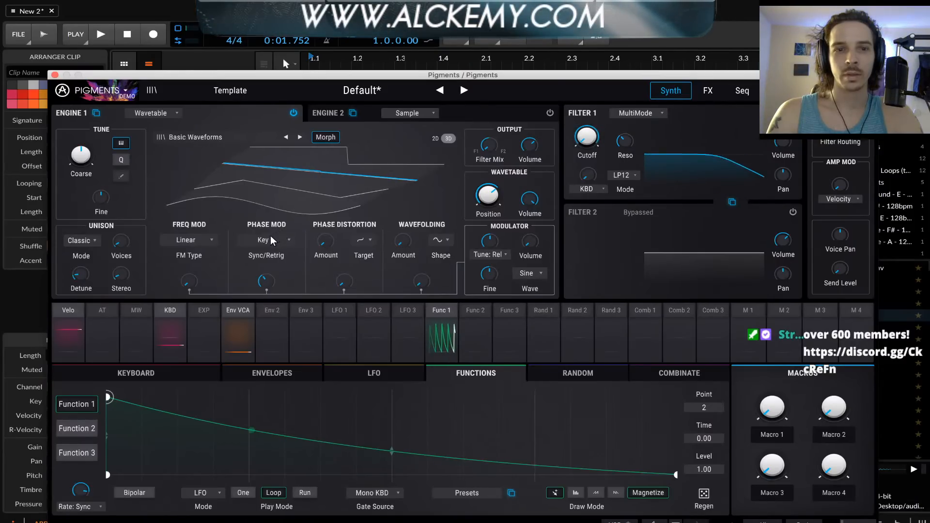
drag(266, 282, 266, 320)
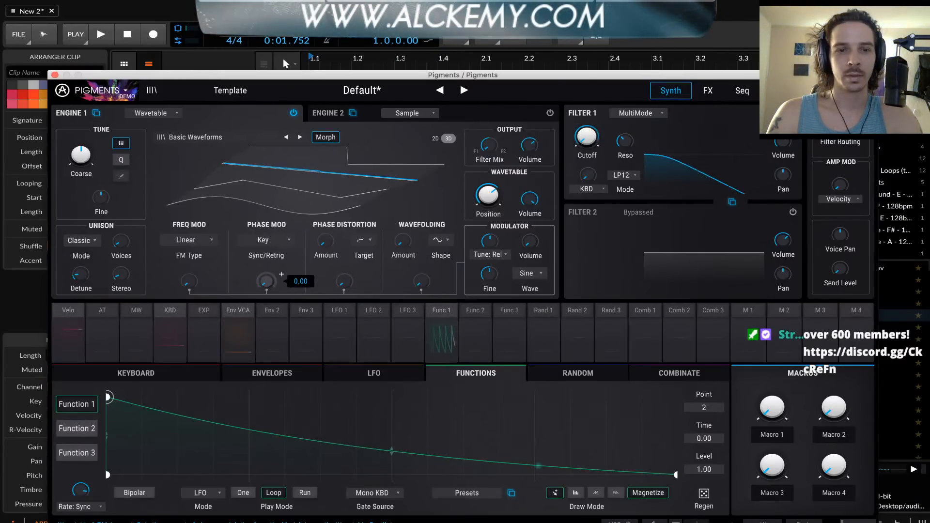
Audition the loop briefly, then replace the Reverb on Pigments' FX Bus A with Chorus and finally with Tape Echo
key(space)
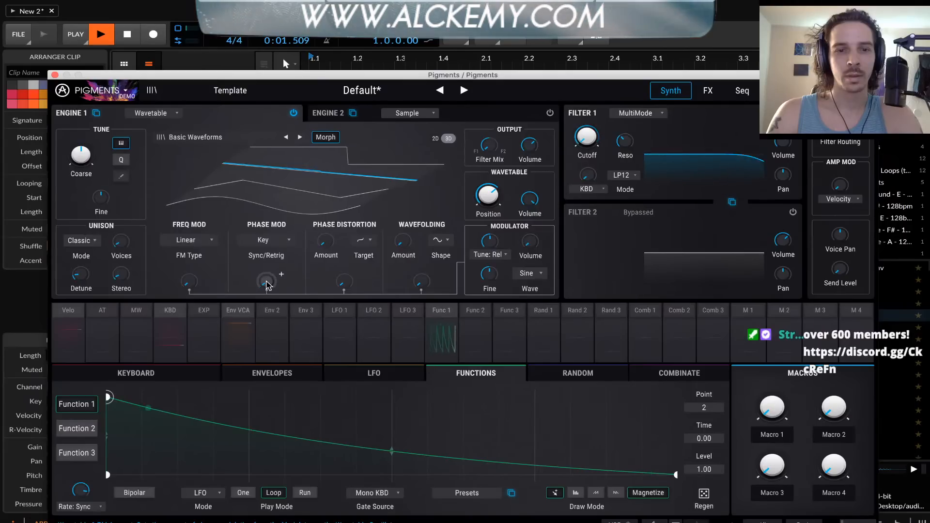
key(space)
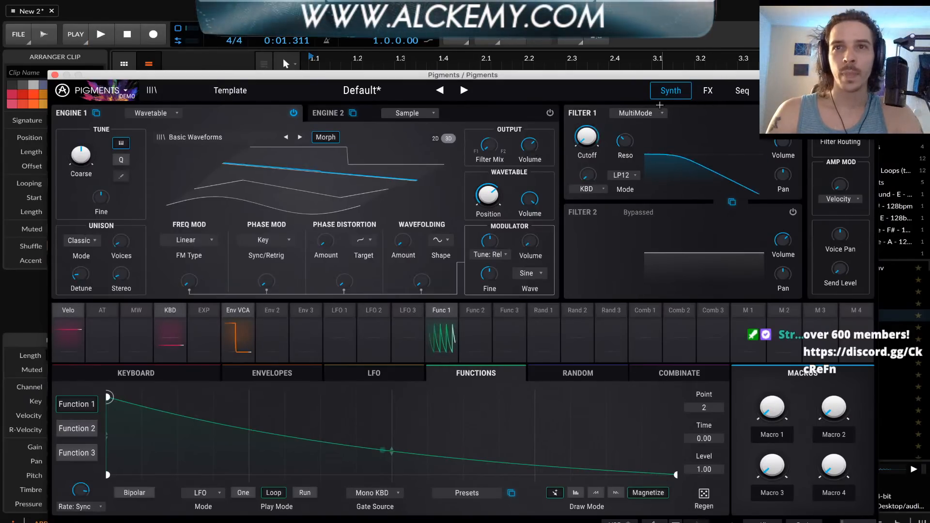
click(708, 90)
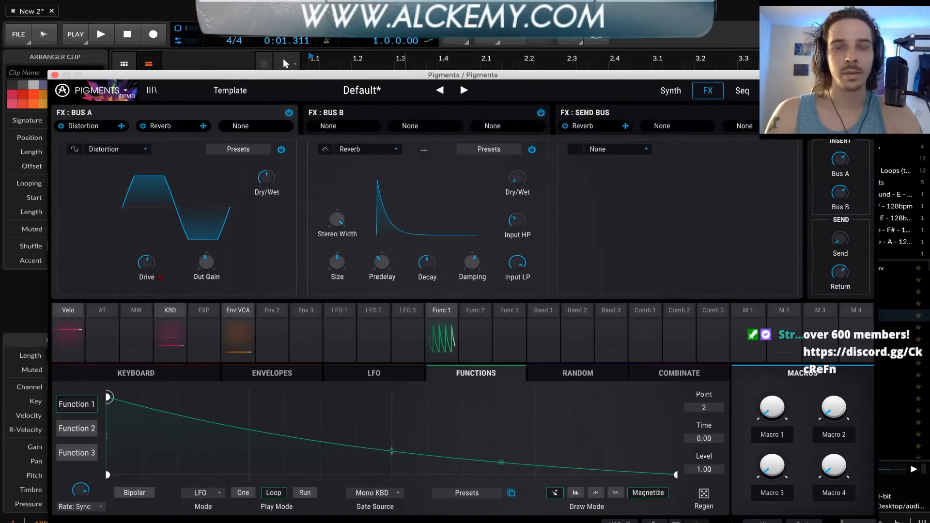
click(371, 150)
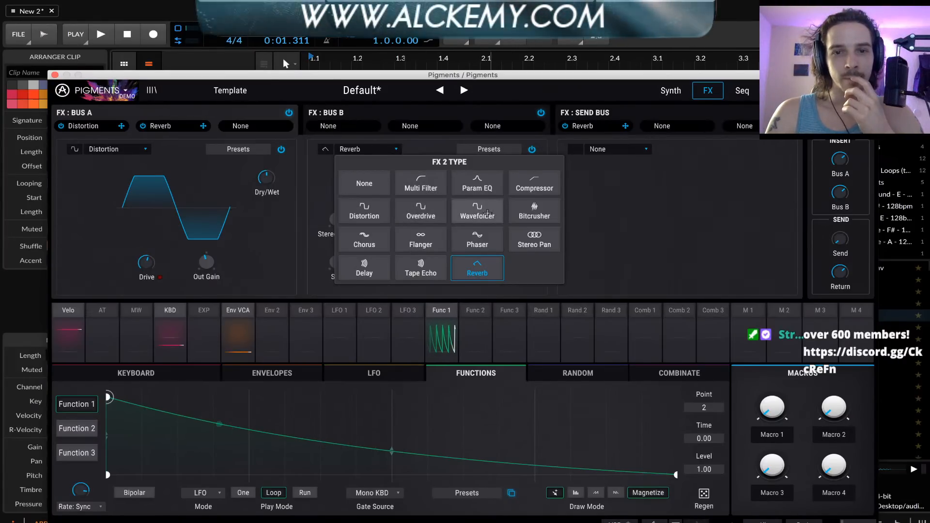
click(365, 241)
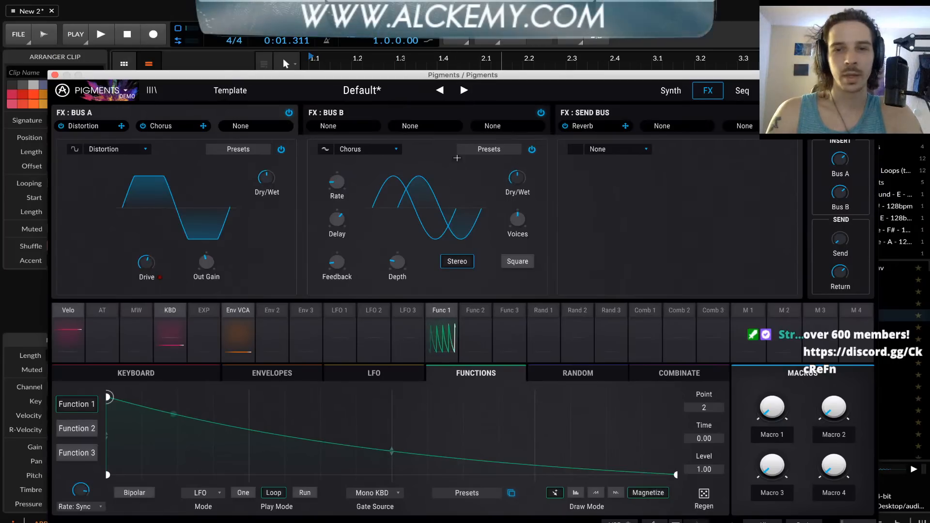
click(380, 150)
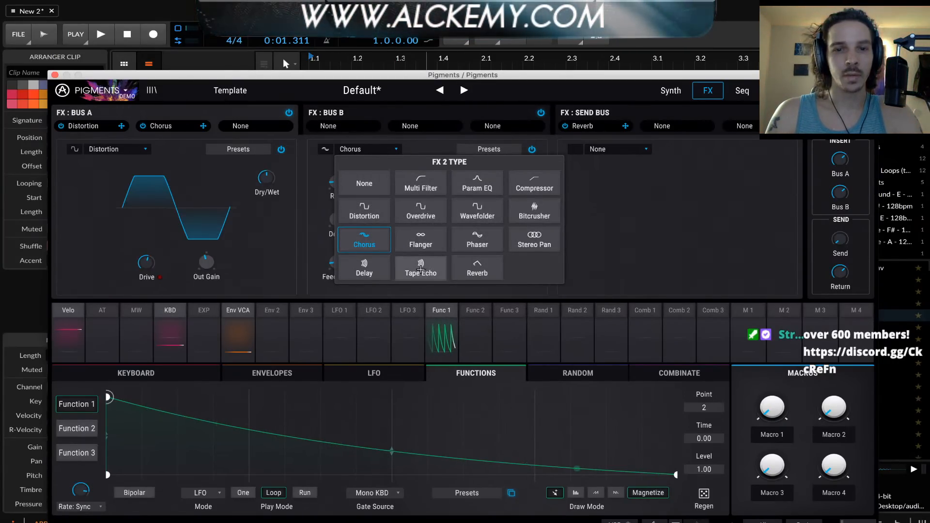
click(420, 268)
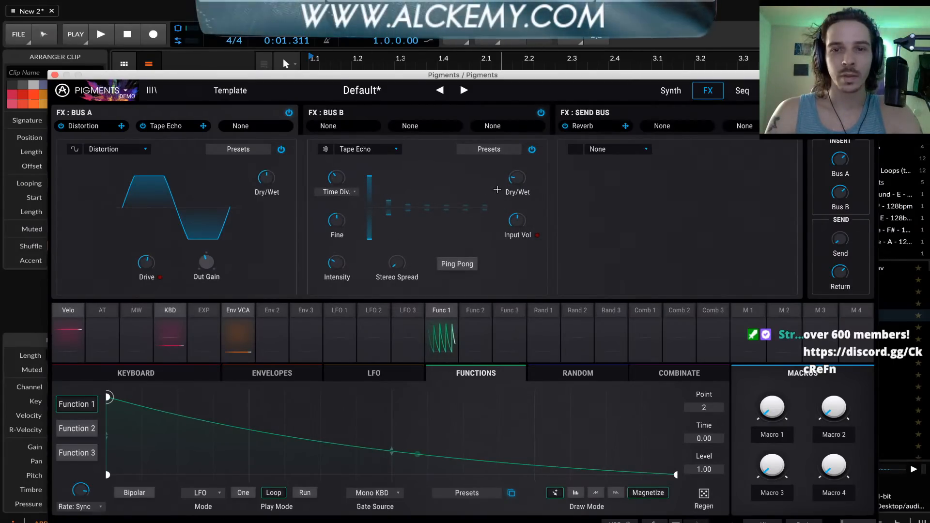
Play the loop, raise the Tape Echo's dry/wet mix to about 40 % and shorten its time division
key(space)
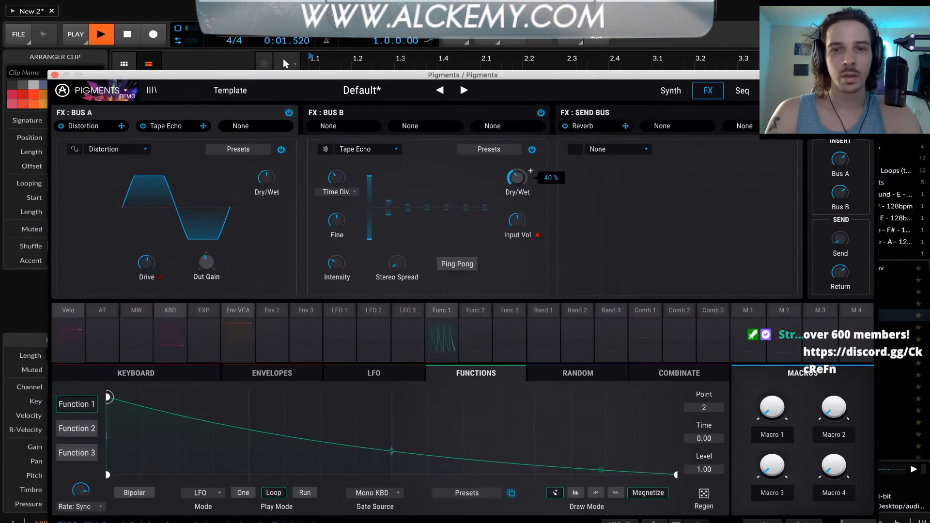
scroll(355, 170, up, 2)
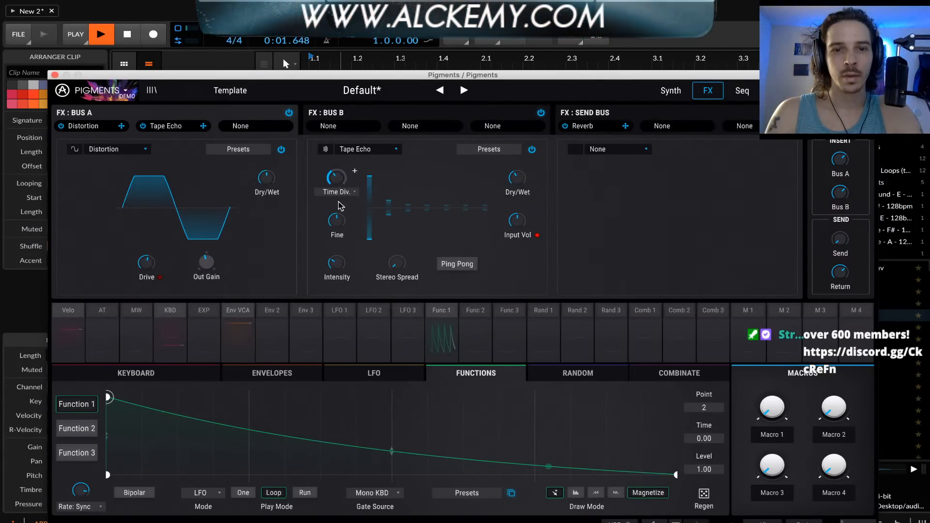
drag(336, 181, 336, 201)
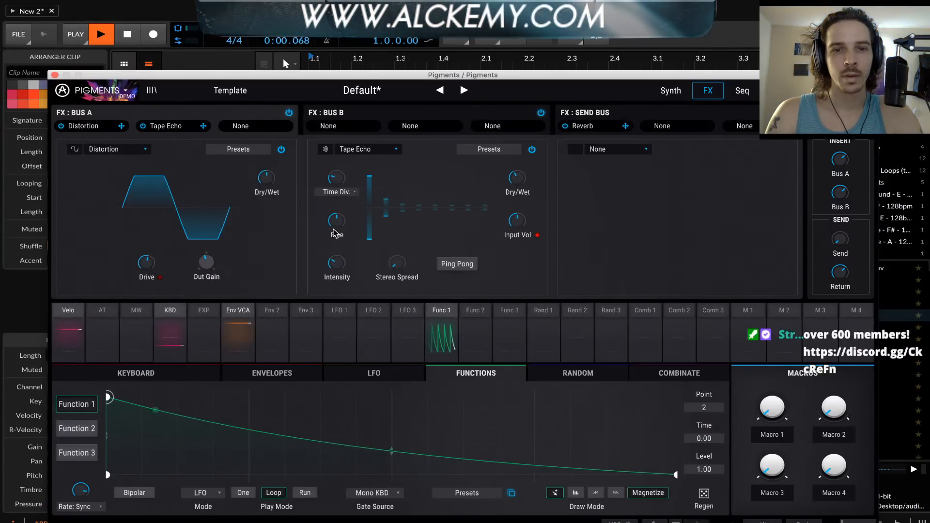
Raise the Tape Echo's fine time to its maximum and increase its intensity while listening, and stop playback
drag(342, 225, 342, 213)
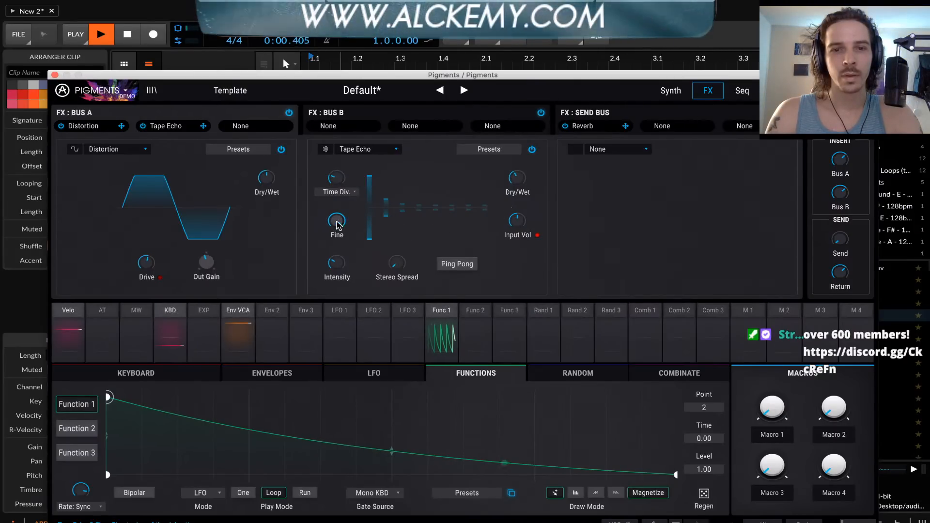
mouse_move(337, 223)
mouse_down()
mouse_move(337, 238)
mouse_move(338, 220)
mouse_up()
drag(336, 263, 336, 245)
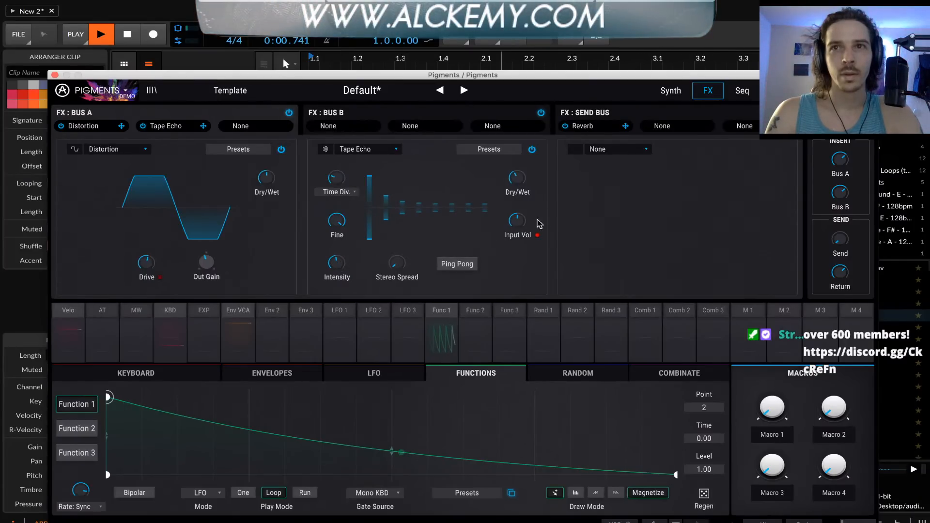
key(space)
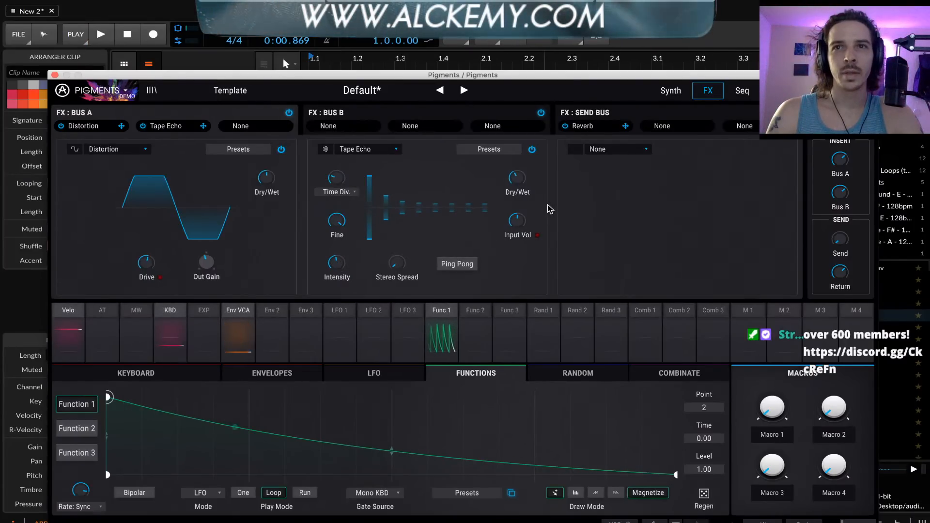
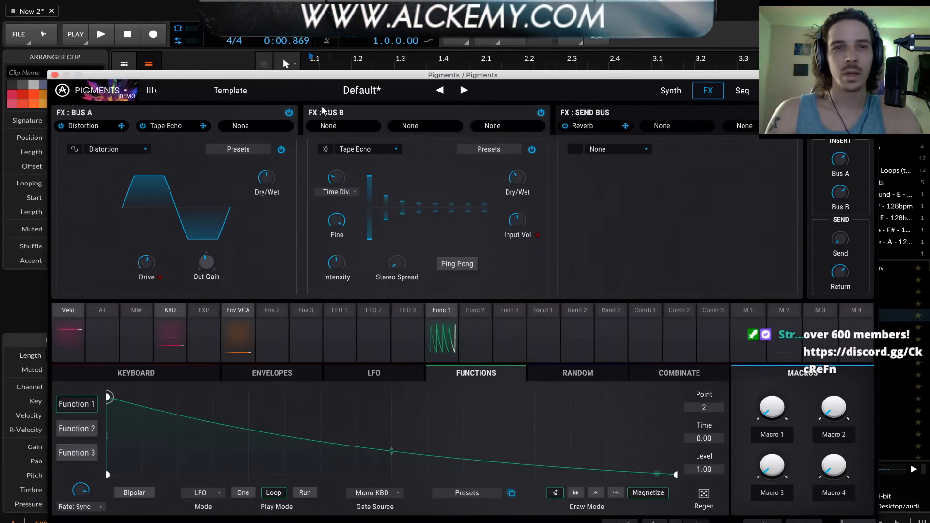
Move the Pigments window clear of the track headers, solo the Pigments track and briefly audition the loop
drag(279, 75, 278, 165)
click(207, 85)
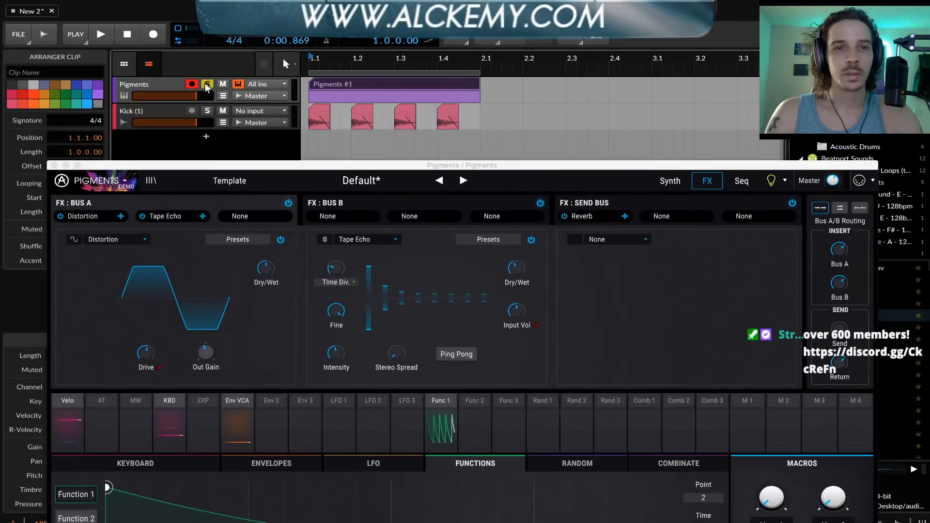
key(space)
key(space)
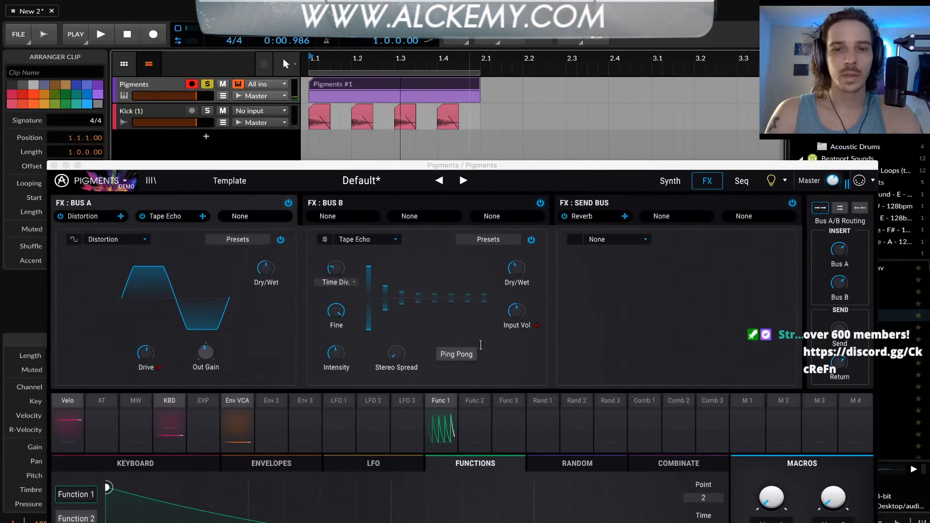
Set the Tape Echo's dry/wet mix to about 31 %, turn on Ping Pong while auditioning the loop, and stop playback
drag(513, 272, 513, 270)
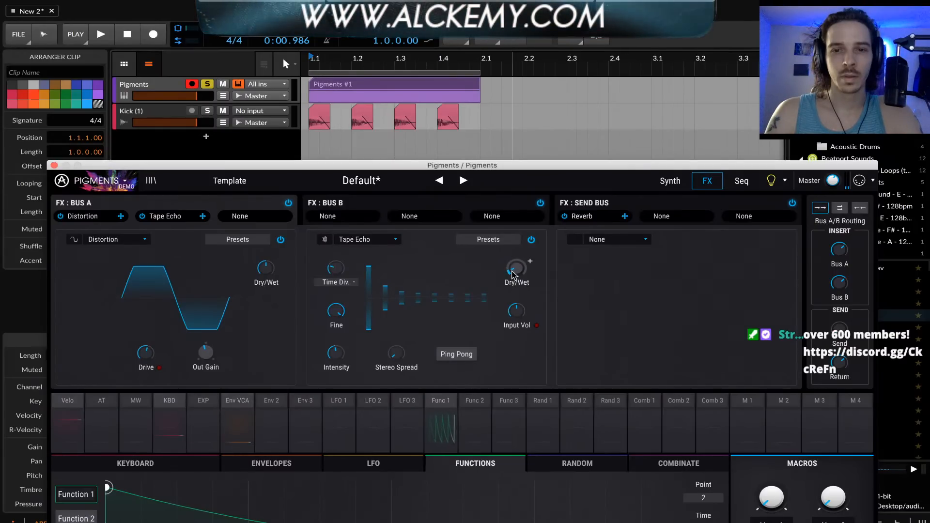
key(space)
click(457, 354)
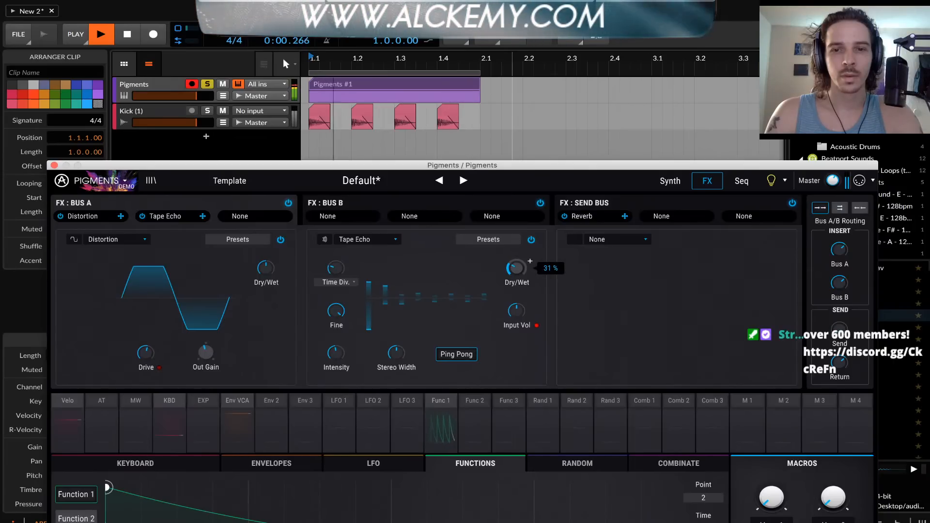
key(space)
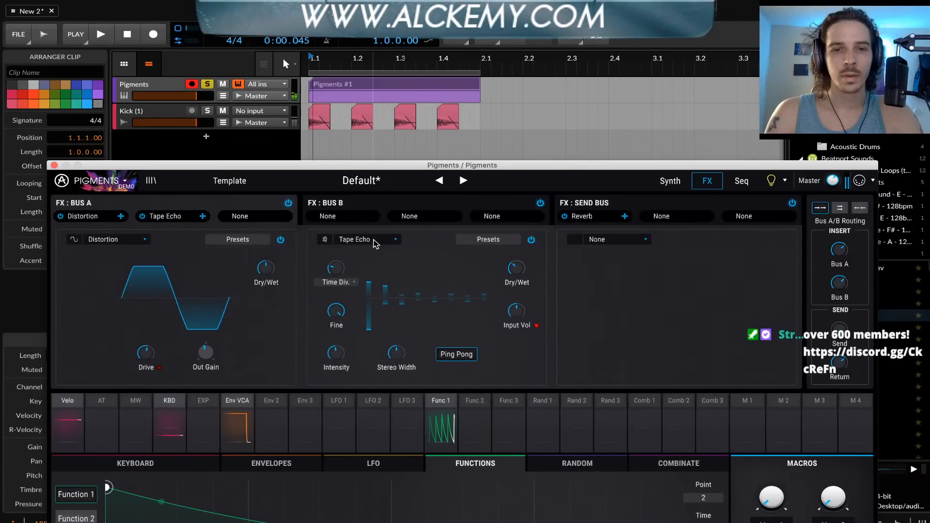
Replace the Tape Echo on FX Bus A with Delay and turn on its Ping Pong mode
click(367, 239)
click(363, 359)
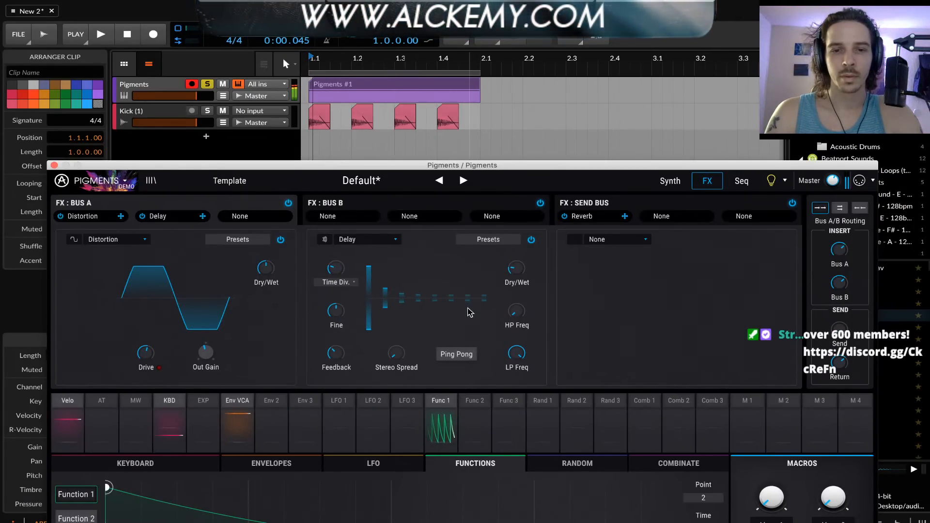
click(455, 354)
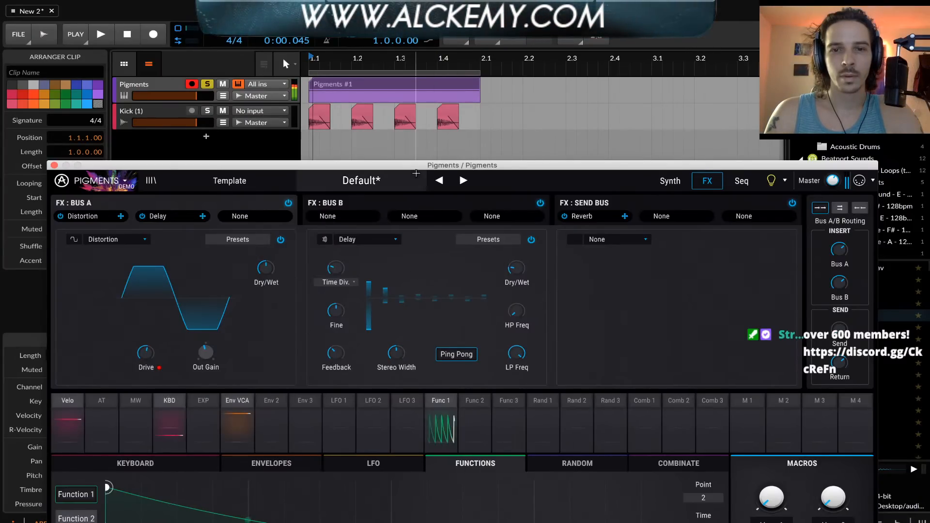
Return to the synth page and route Function 2 to modulate Engine 1's wavetable volume
drag(416, 165, 426, 49)
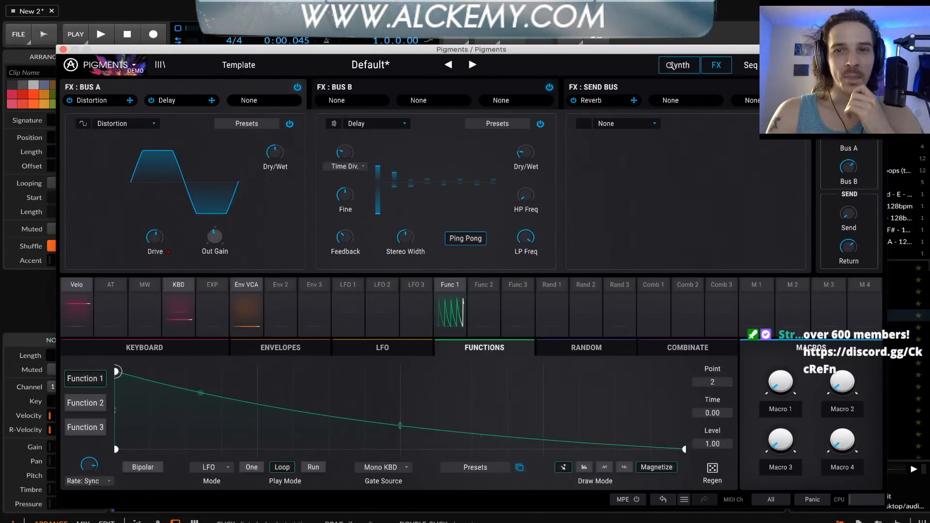
click(671, 65)
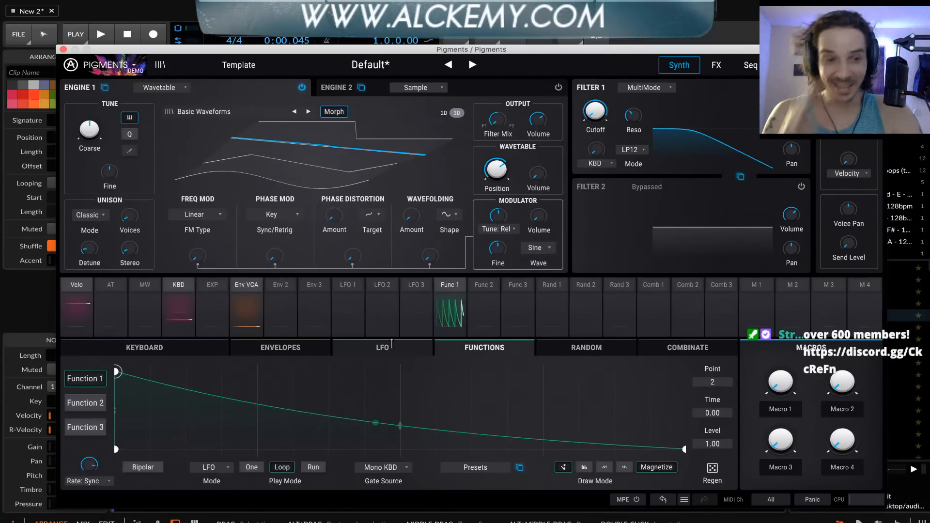
click(480, 289)
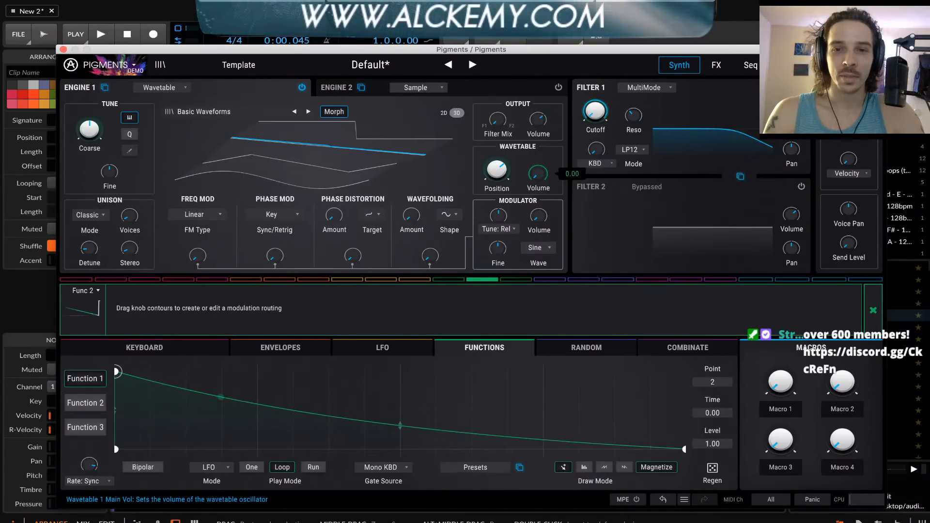
drag(538, 174, 538, 165)
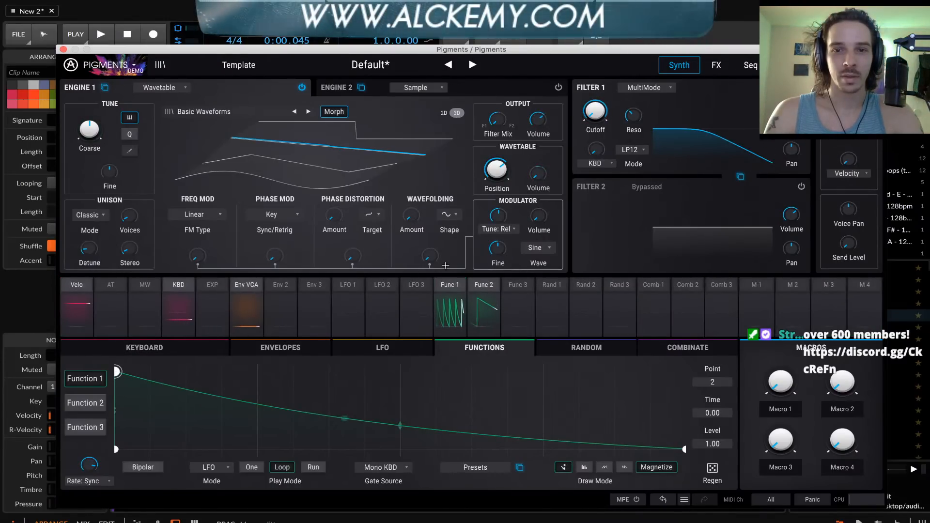
Try Function 1 as a rising curve from level 0.00 to 1.00, bending its middle downward
drag(116, 372, 120, 461)
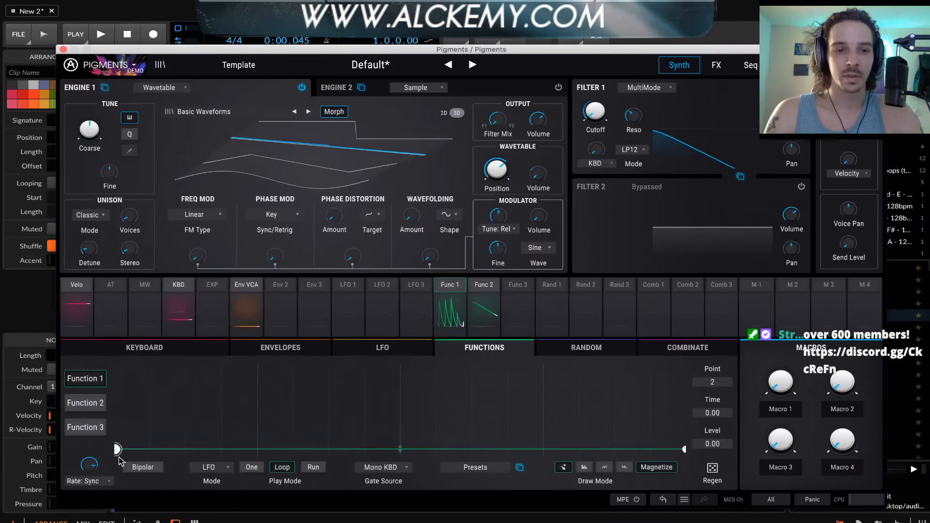
drag(683, 451, 679, 352)
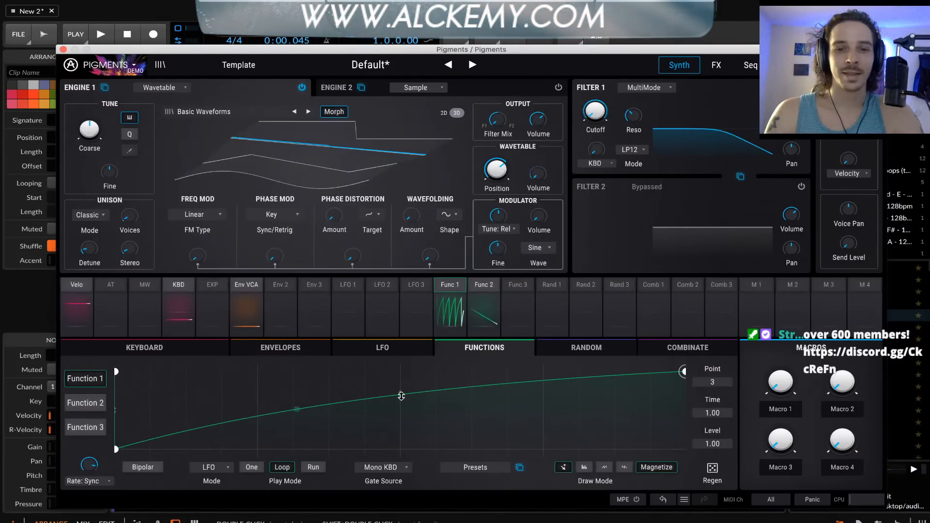
drag(400, 394, 400, 406)
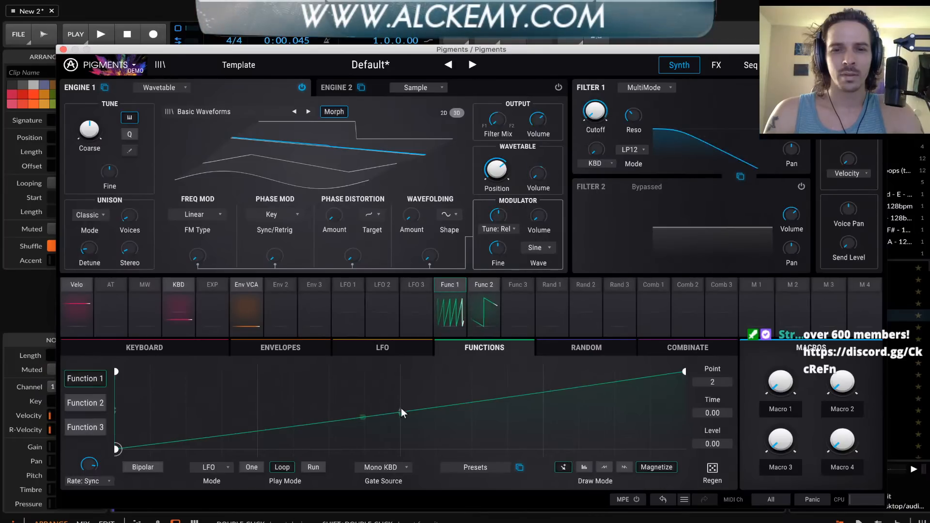
drag(400, 412, 400, 430)
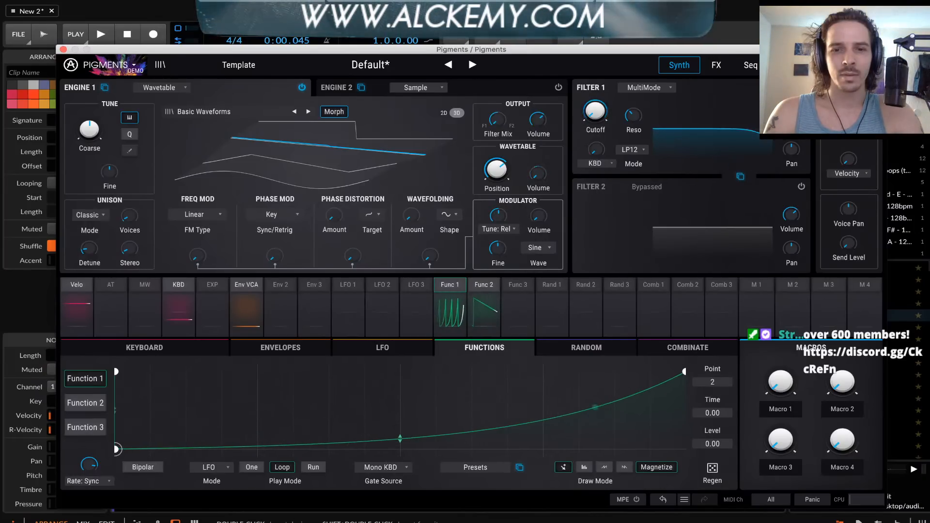
Reshape Function 1 into a straight falling ramp from level 1.00 to 0.00
mouse_move(541, 181)
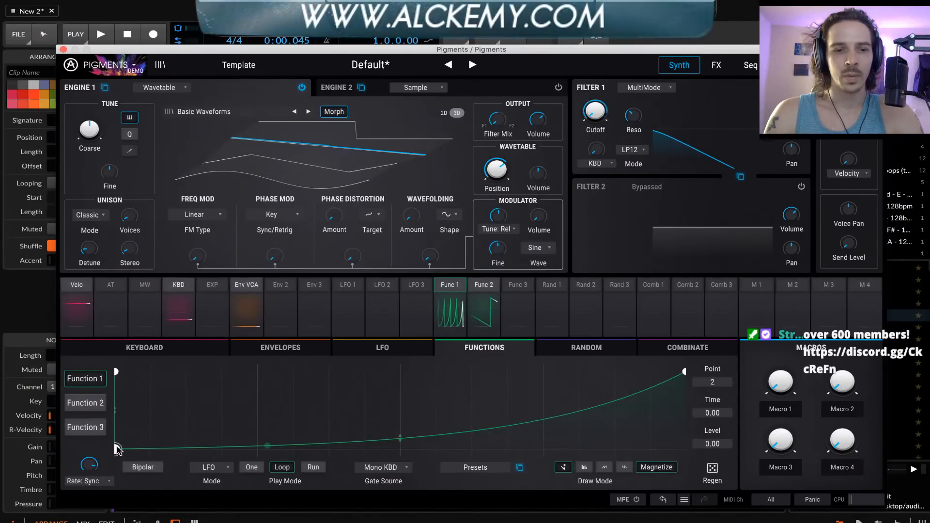
drag(118, 450, 117, 371)
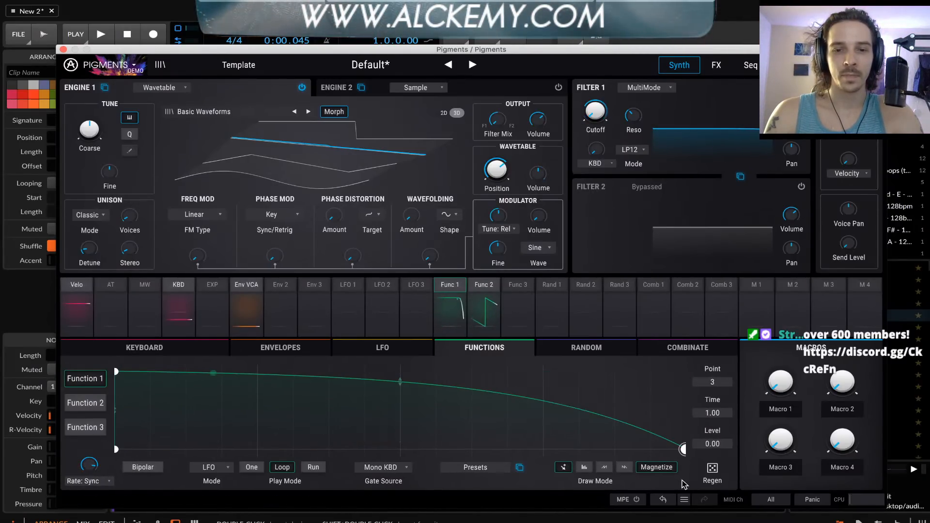
drag(401, 381, 401, 409)
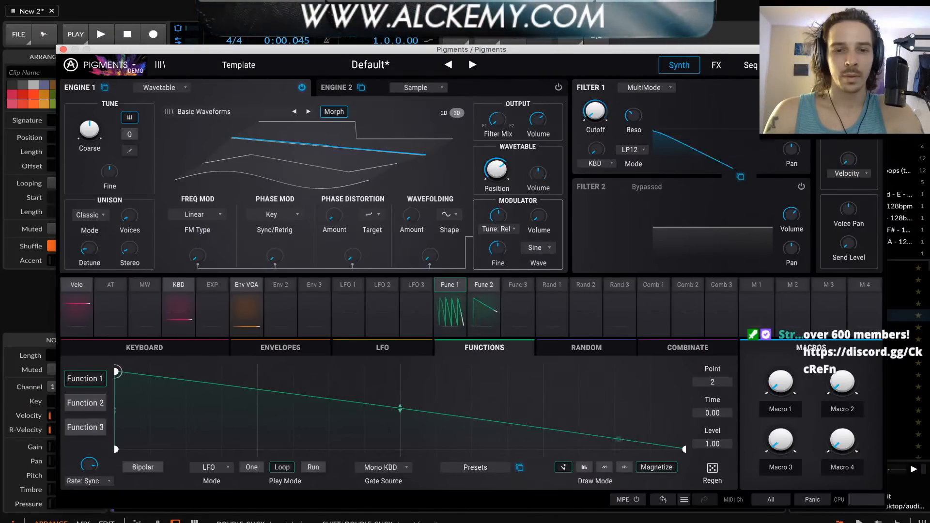
Shape Function 2 into a straight ramp rising from level 0.00, and raise Engine 1's wavetable volume to -22.2
click(79, 406)
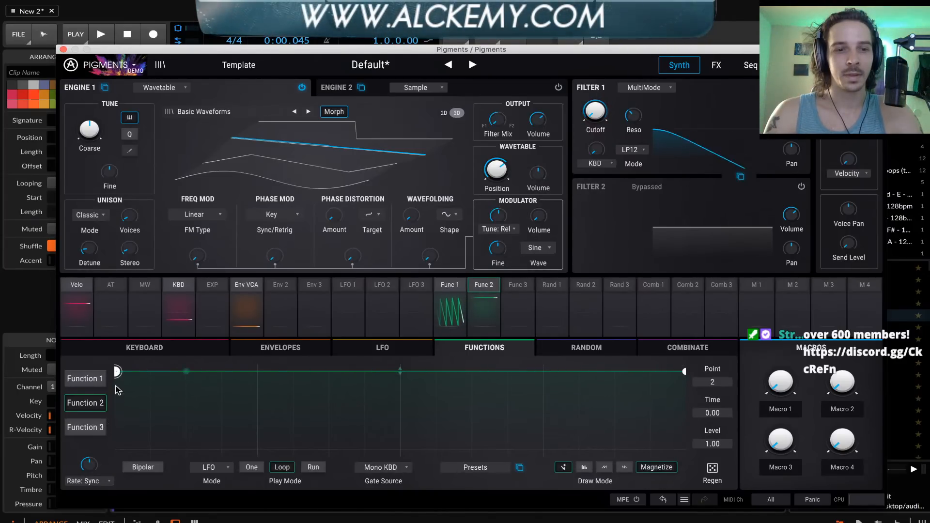
drag(118, 390, 121, 487)
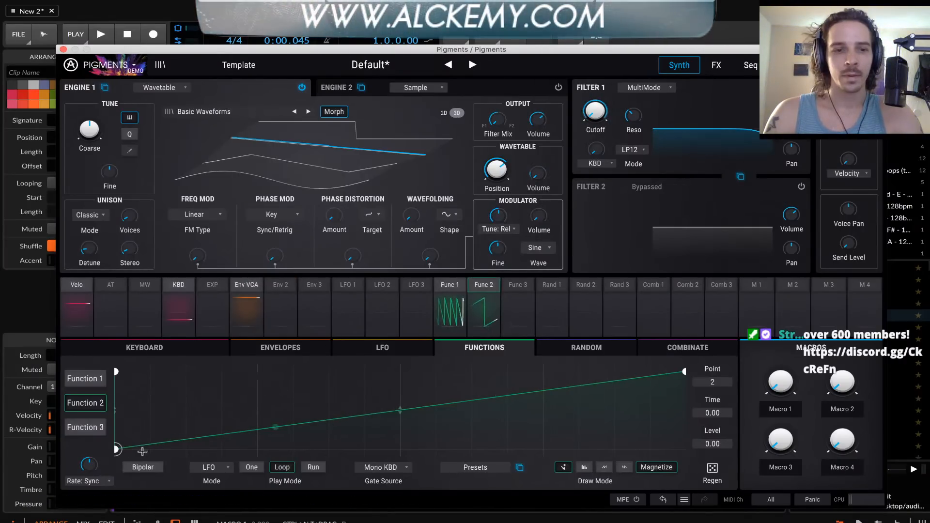
click(94, 482)
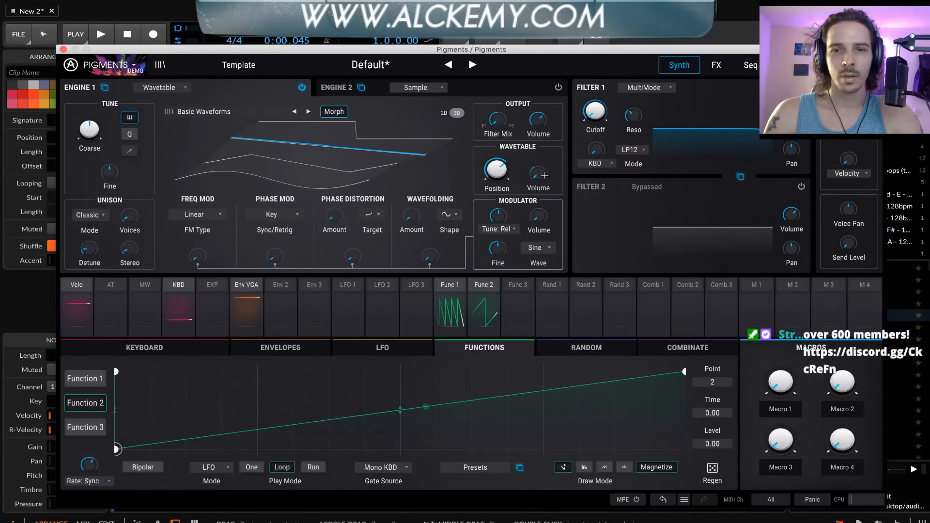
mouse_move(538, 173)
mouse_down()
mouse_move(538, 147)
mouse_move(539, 172)
mouse_up()
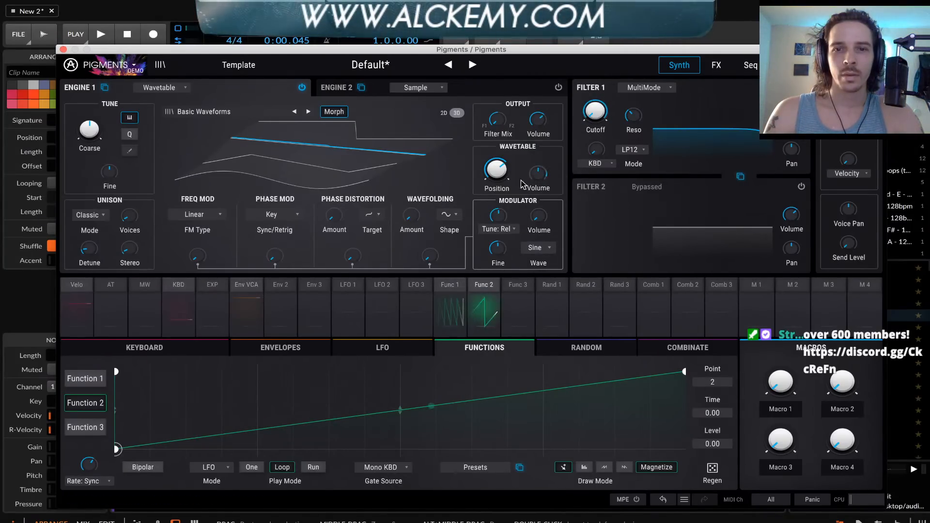
Close the Pigments window, play the loop, unsolo the Pigments track to hear it with the kick, and stop playback
click(63, 49)
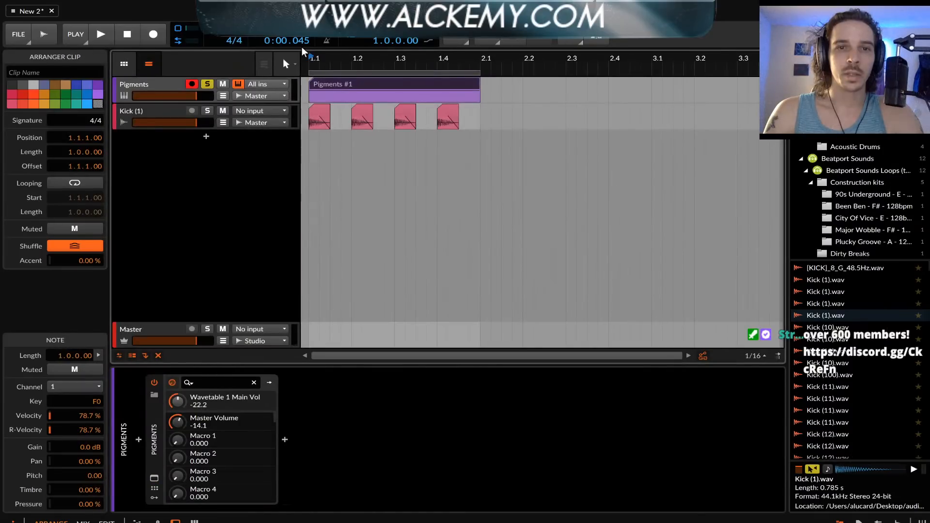
key(space)
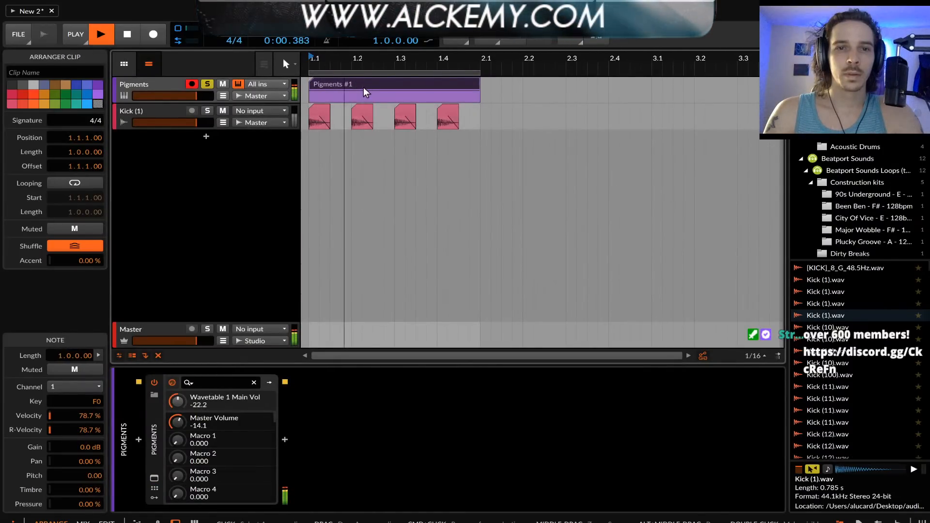
click(208, 85)
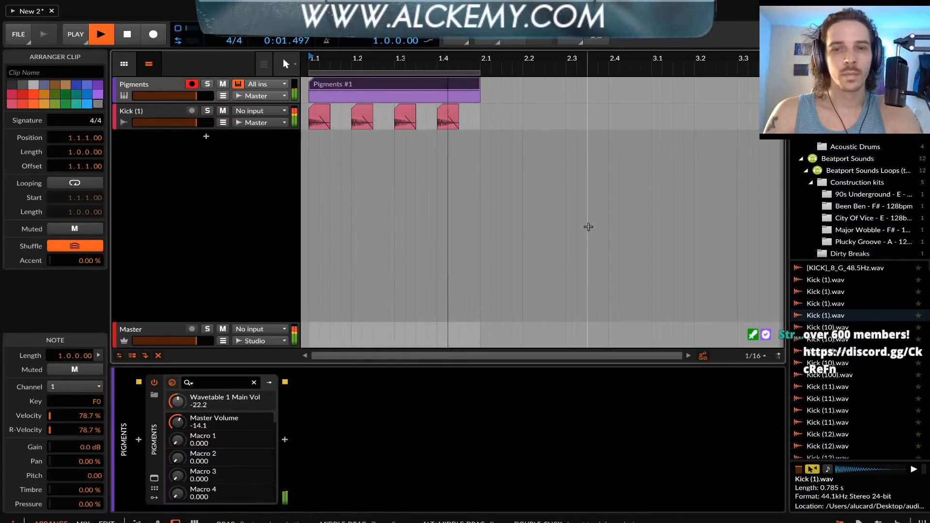
key(space)
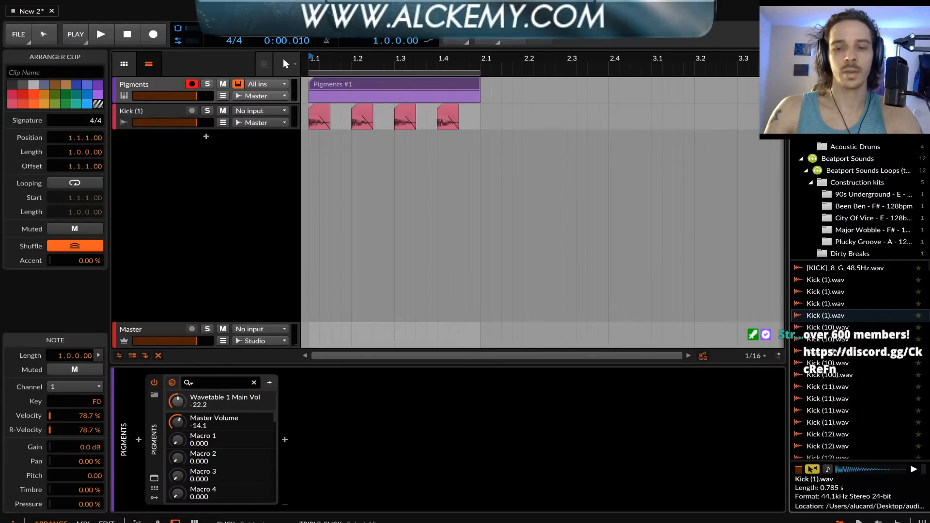
Search the sample browser for hat sounds and preview TrTrap - Hat - 29.wav
key(BackSpace)
text(s)
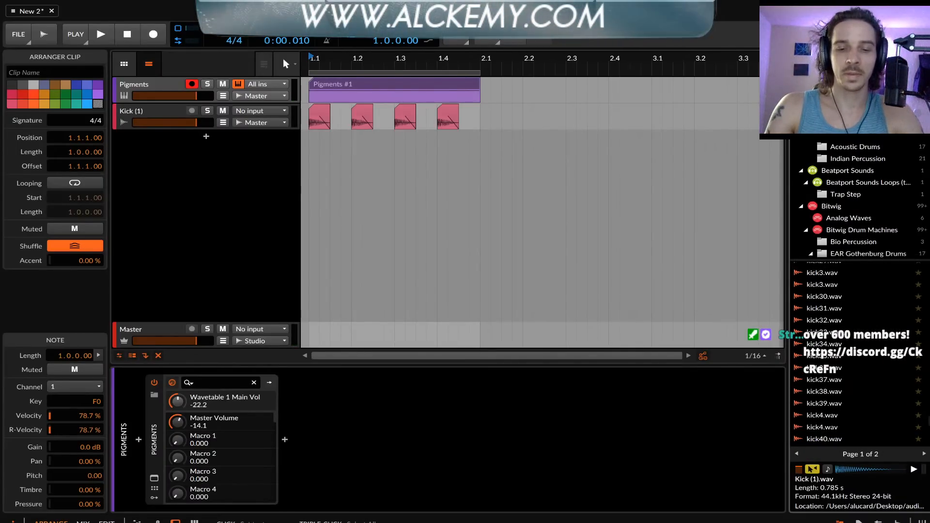
text(at)
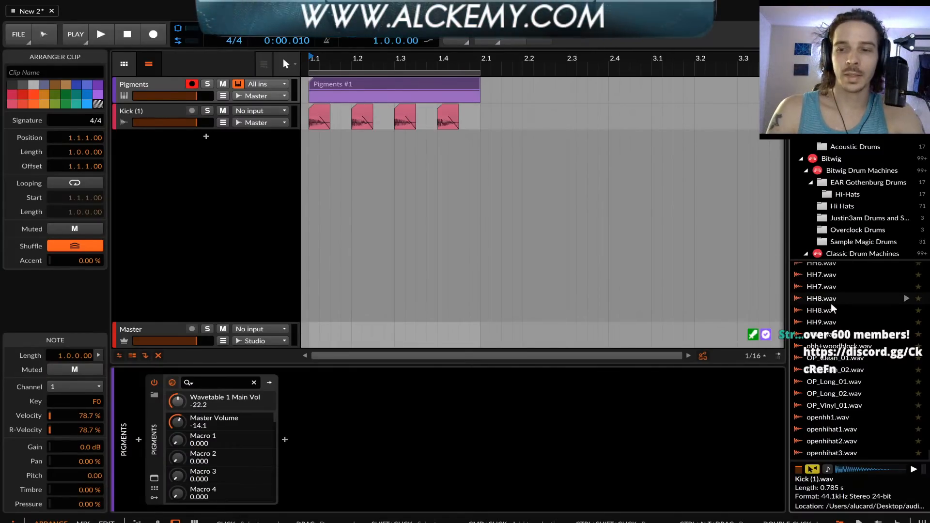
scroll(834, 309, up, 10)
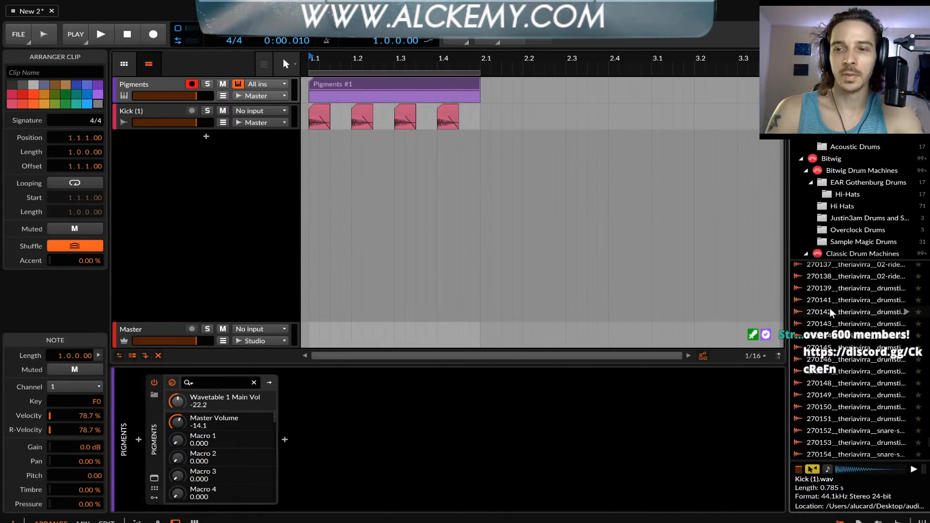
scroll(830, 313, up, 10)
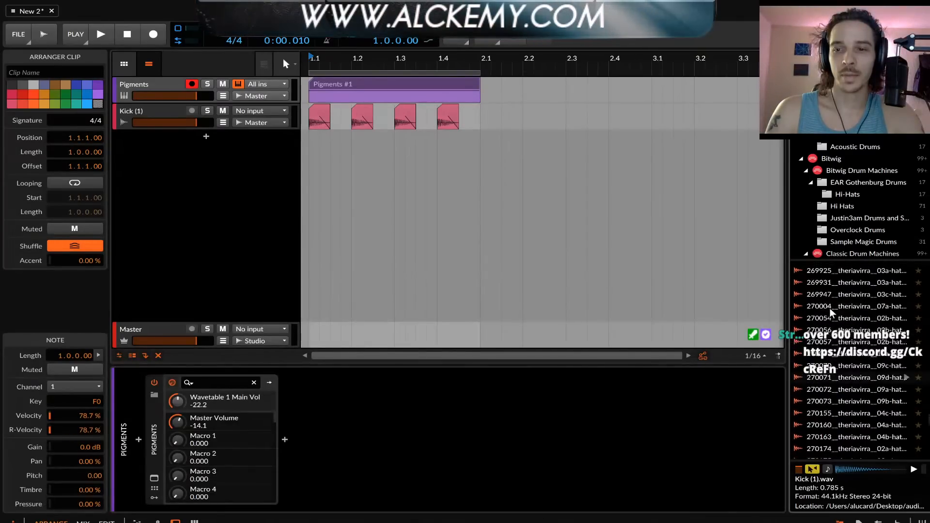
scroll(830, 310, up, 5)
click(830, 304)
click(836, 270)
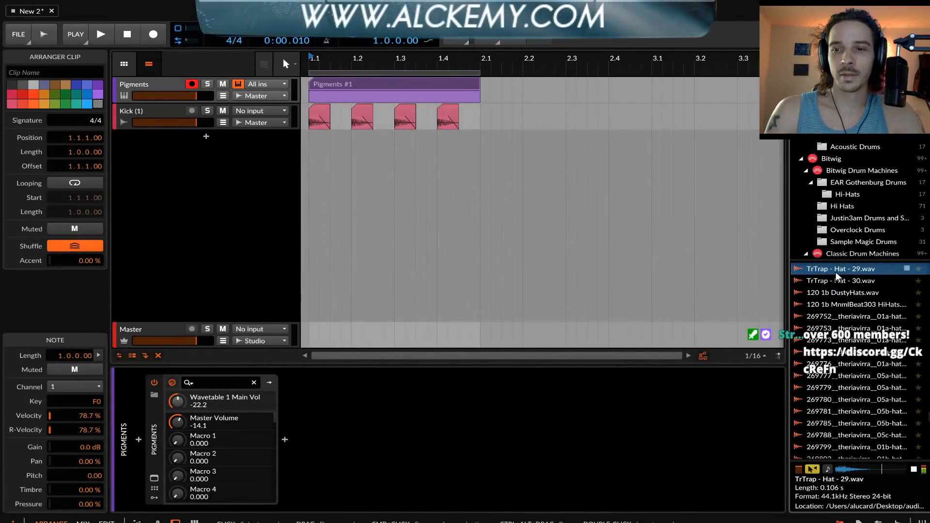
Add TrTrap - Hat - 29.wav on a new track midway between the first two kicks, duplicate it across the bar and play the loop
drag(836, 276, 352, 148)
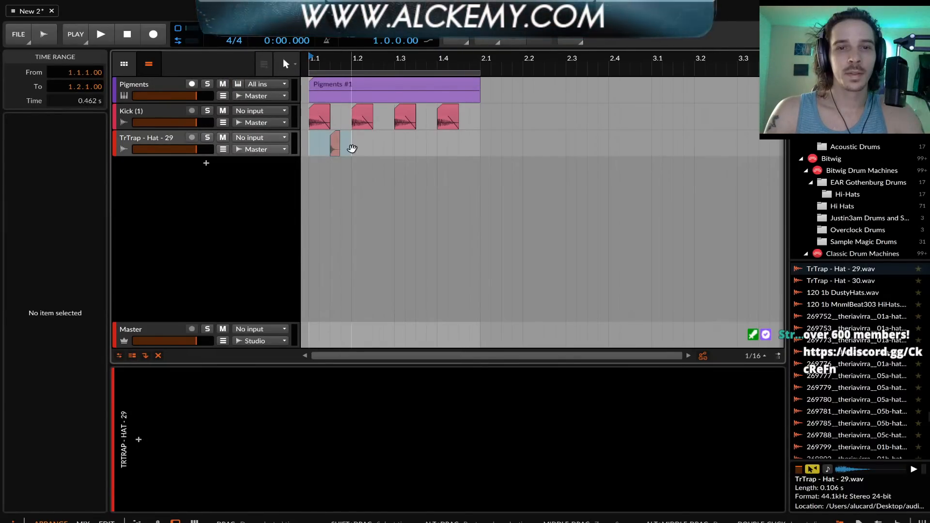
key(super+d)
key(super+d)
key(super+d)
click(310, 146)
key(space)
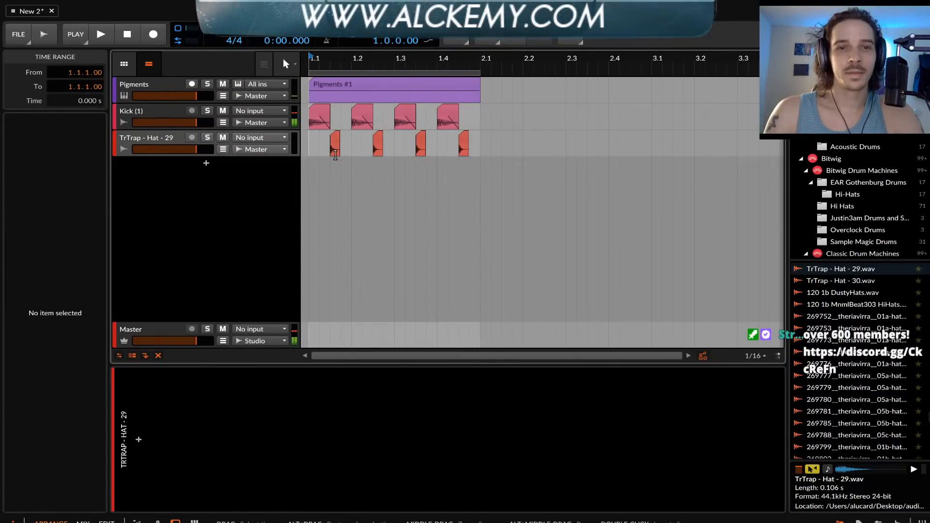
Insert the kHs Delay effect on the TrTrap - Hat - 29 track
click(155, 143)
click(139, 439)
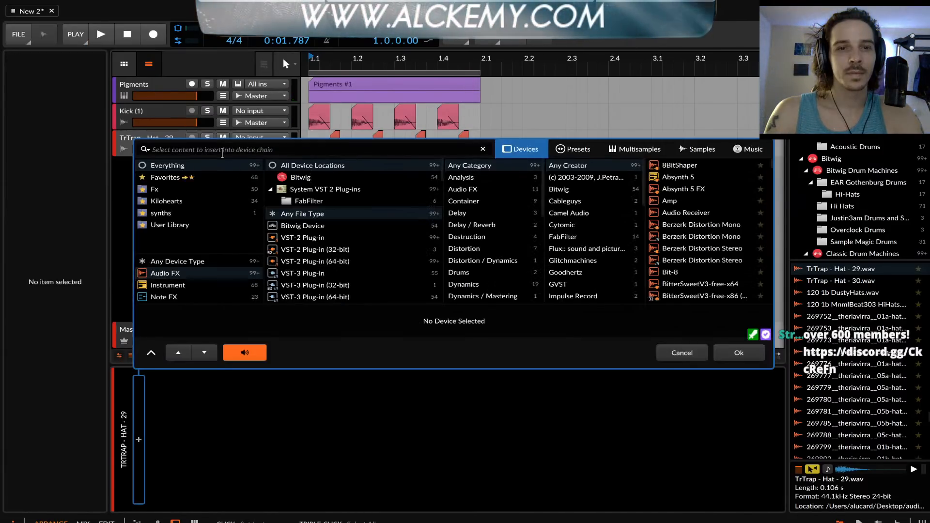
text(DEKAY)
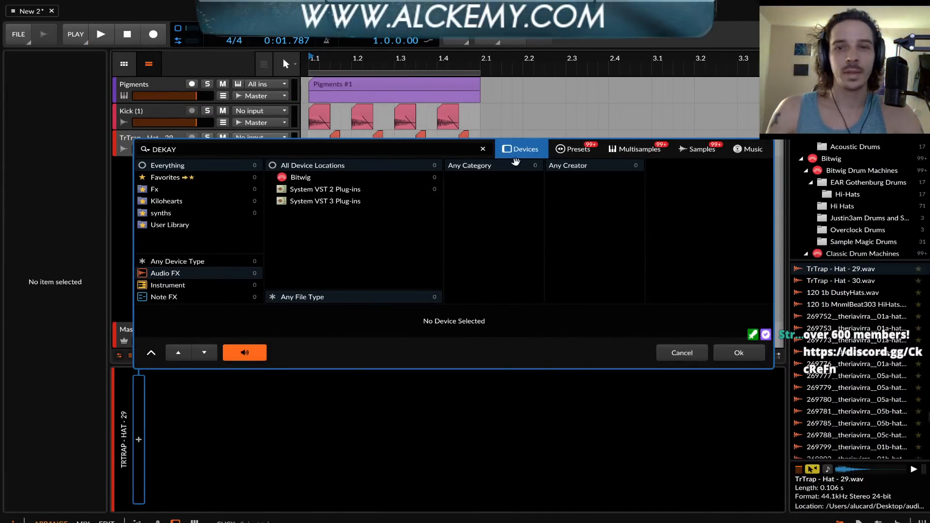
key(BackSpace)
key(BackSpace)
key(BackSpace)
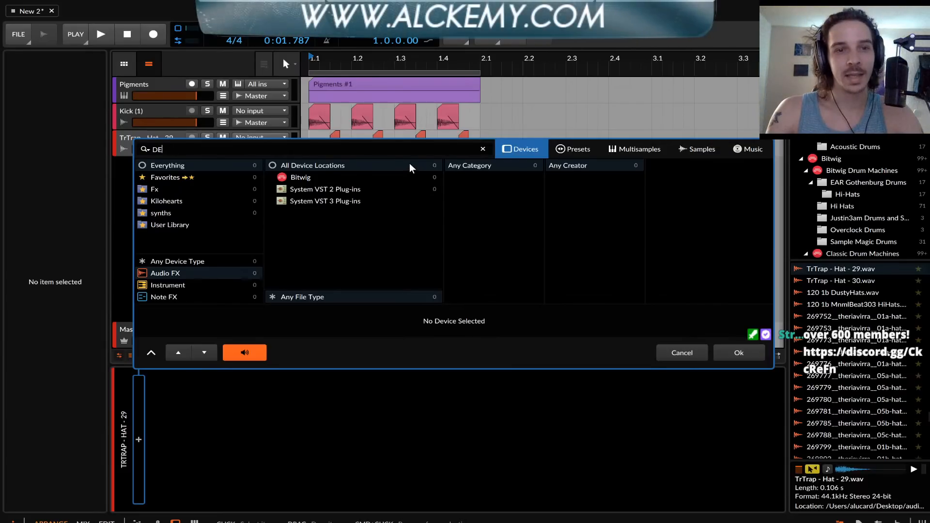
text(LAY)
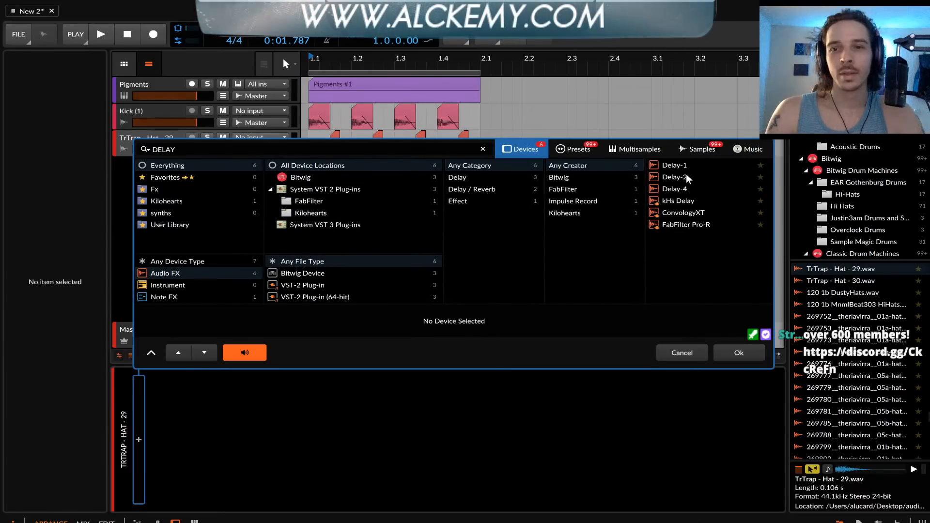
key(Down)
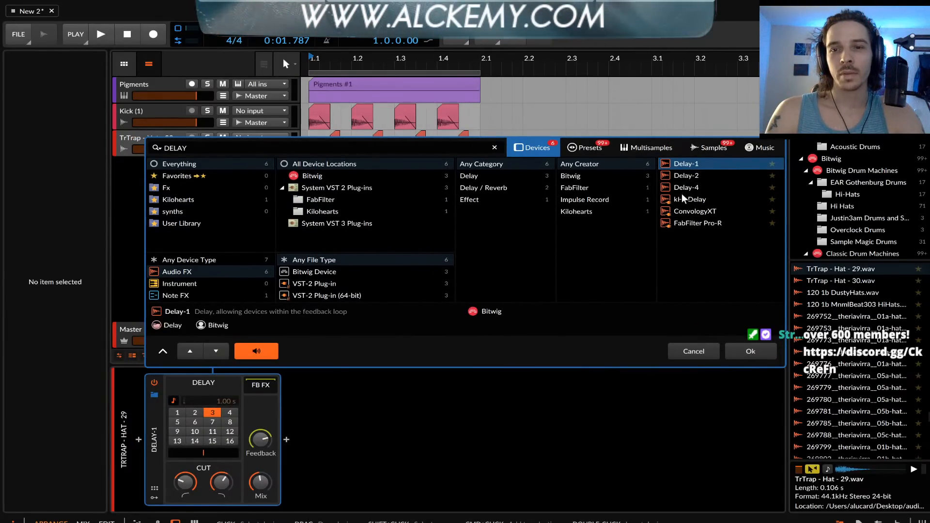
click(688, 199)
click(751, 352)
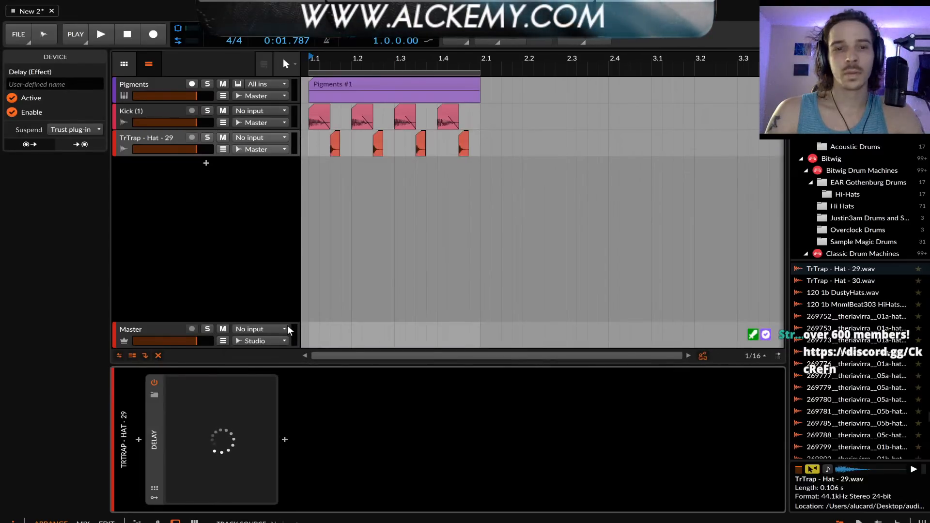
Turn on the hat delay's Ping-Pong, set Feedback to about 30% and Duck to 21%, and sync its time to tempo
click(503, 270)
click(506, 271)
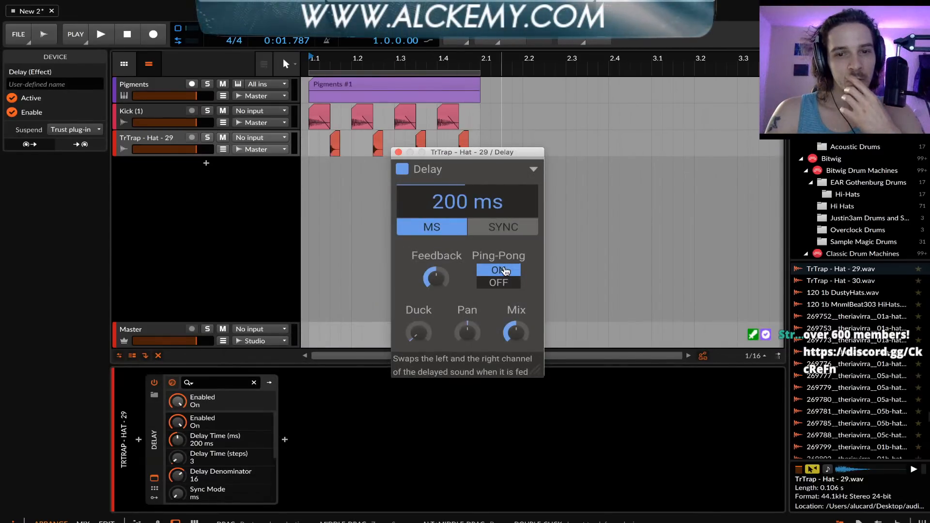
drag(436, 279, 436, 274)
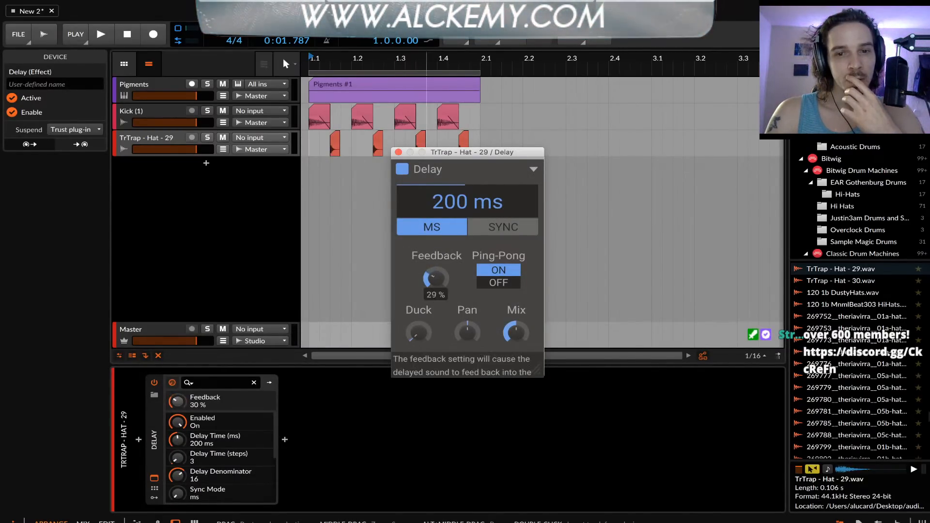
drag(418, 335, 419, 330)
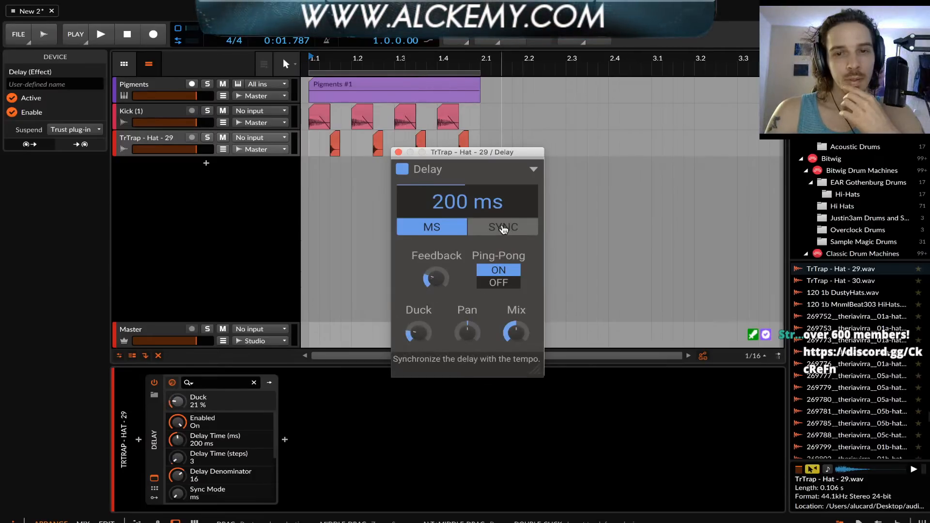
click(503, 229)
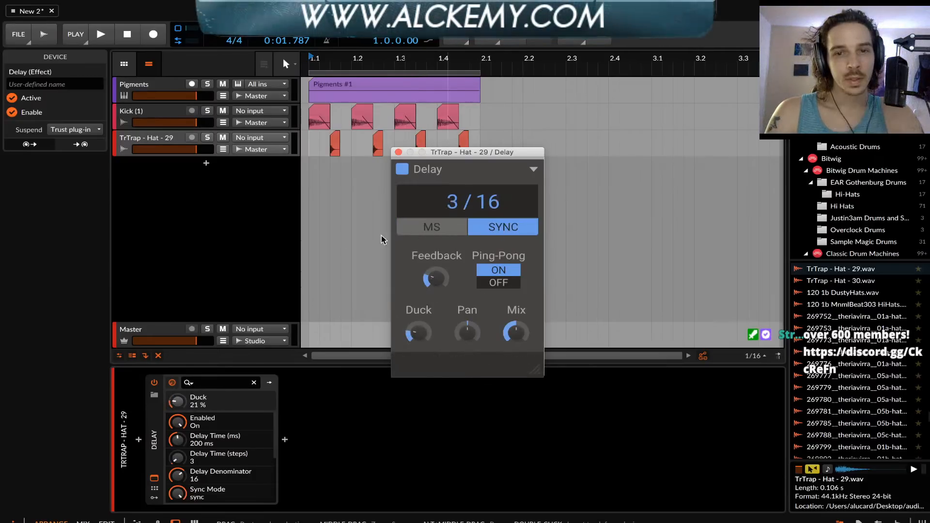
Insert FabFilter Pro-Q 3 ahead of the delay on the hat track
click(139, 440)
text(o)
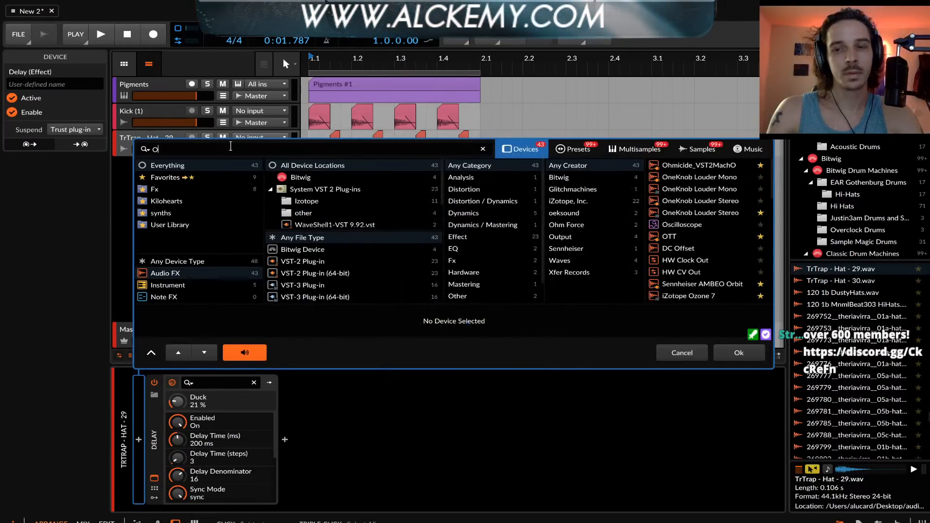
key(BackSpace)
text(PRO)
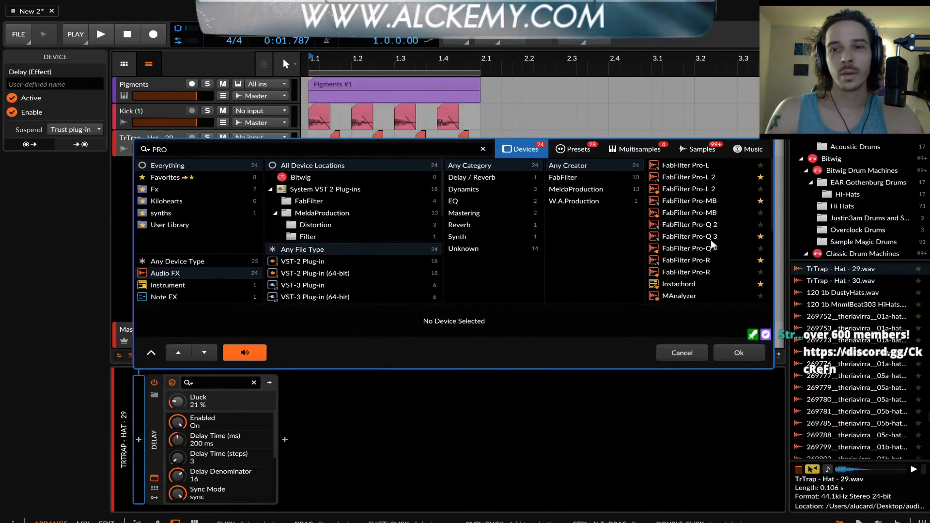
double_click(712, 239)
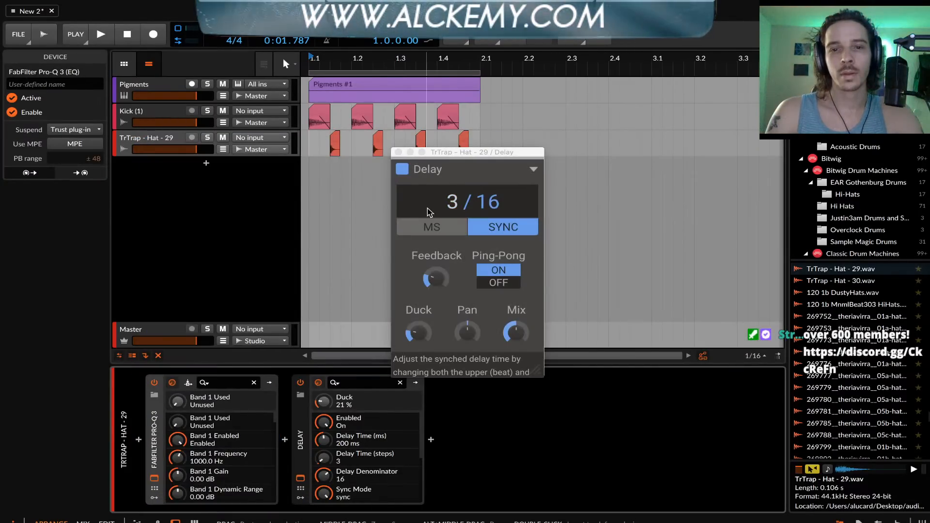
Add a 24 dB/oct low cut at 1491 Hz and a 6 dB/oct high cut at 2700 Hz to the hat EQ, and play the loop
click(127, 225)
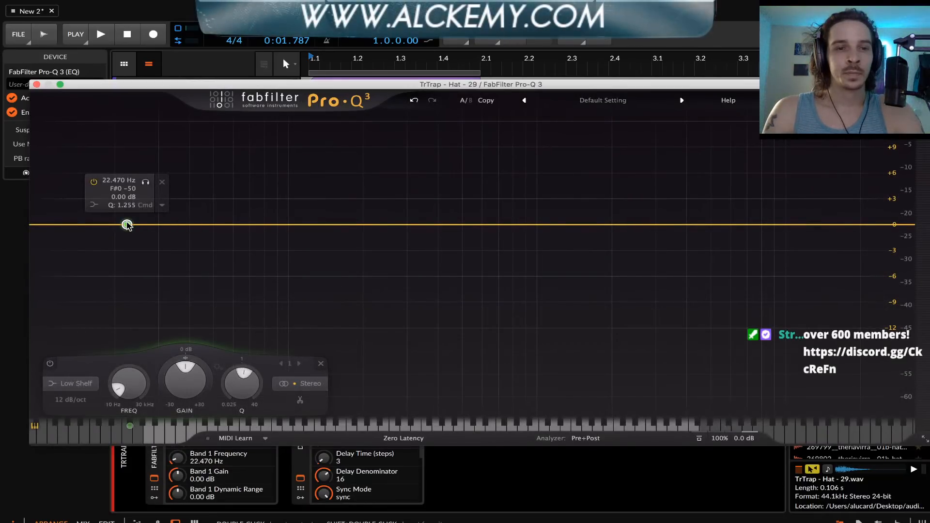
drag(64, 225, 581, 243)
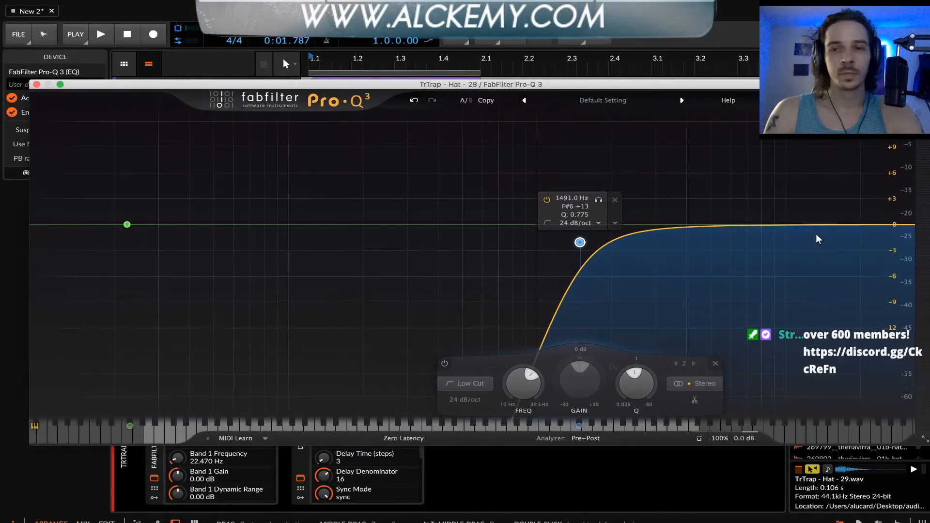
drag(893, 224, 645, 224)
key(space)
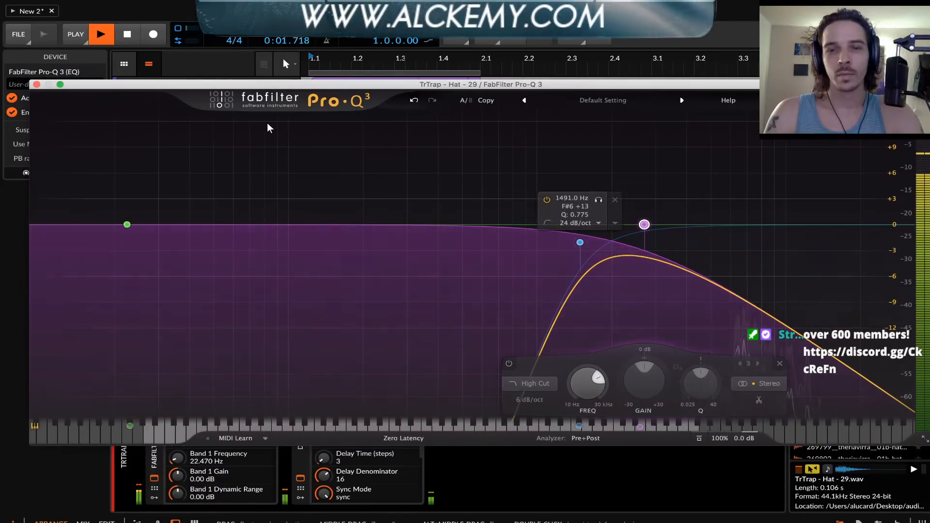
click(37, 85)
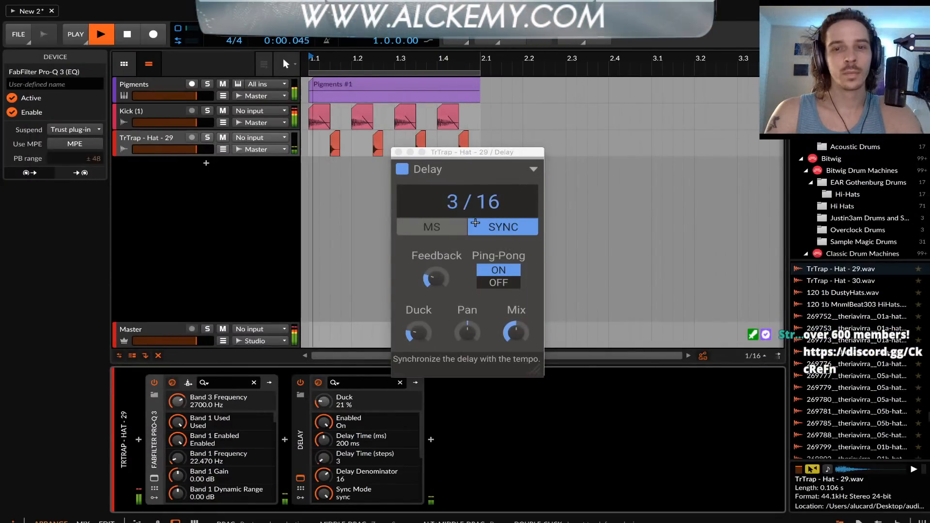
Set the hat delay's Feedback to 27% and Duck to 61%, close its window and stop playback
drag(436, 278, 436, 274)
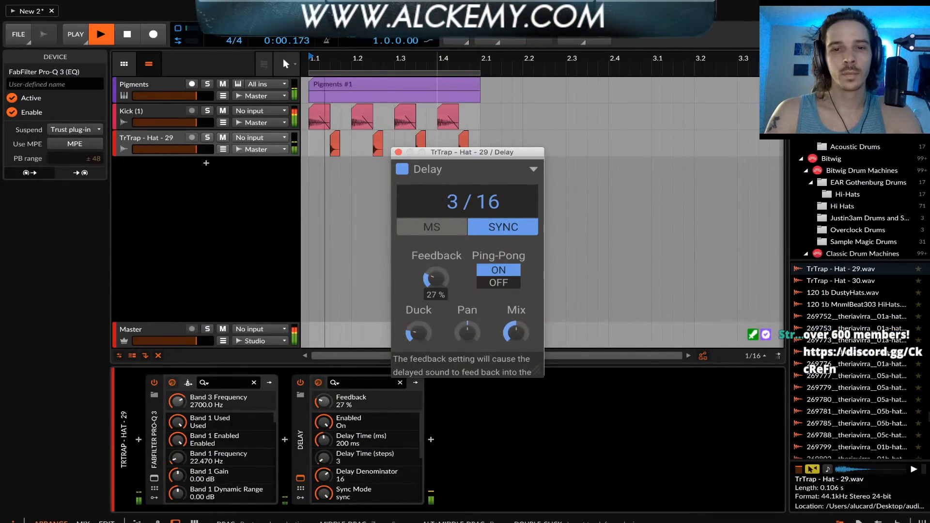
drag(418, 332, 418, 310)
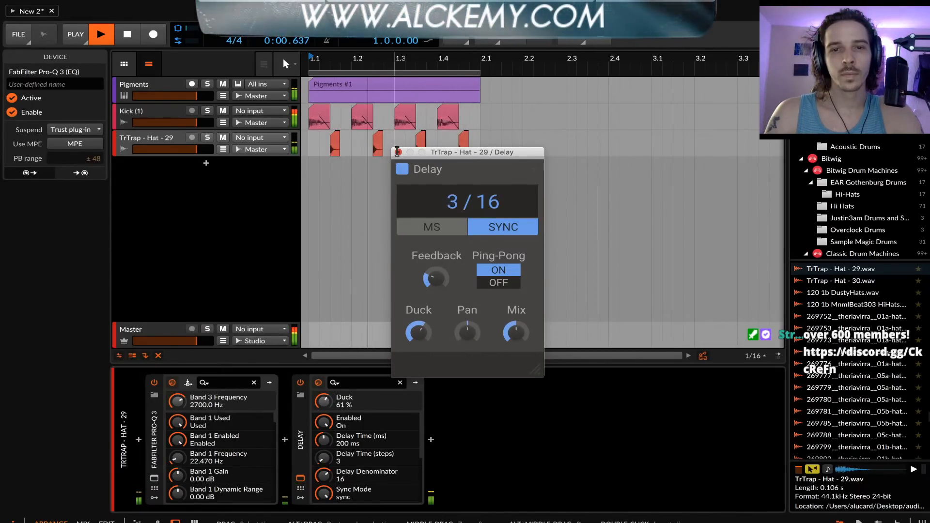
click(397, 152)
key(space)
Deactivate the Kick (1) and TrTrap - Hat - 29 tracks and select the Pigments track
click(169, 138)
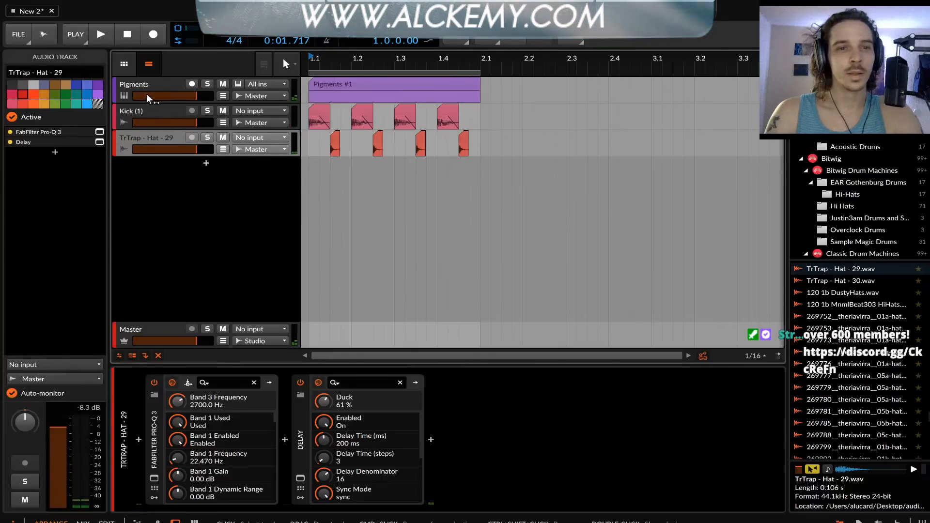
click(147, 99)
click(188, 112)
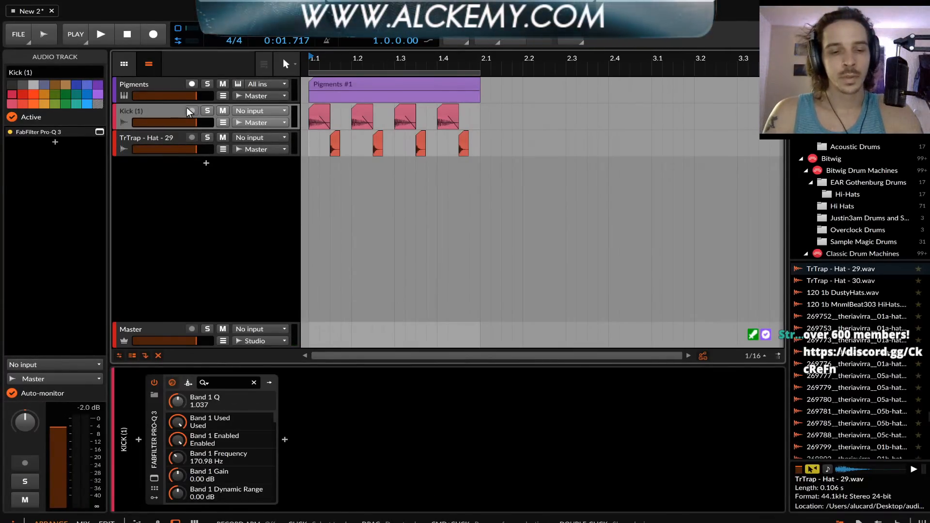
key(alt+a)
click(175, 143)
key(alt+a)
click(148, 92)
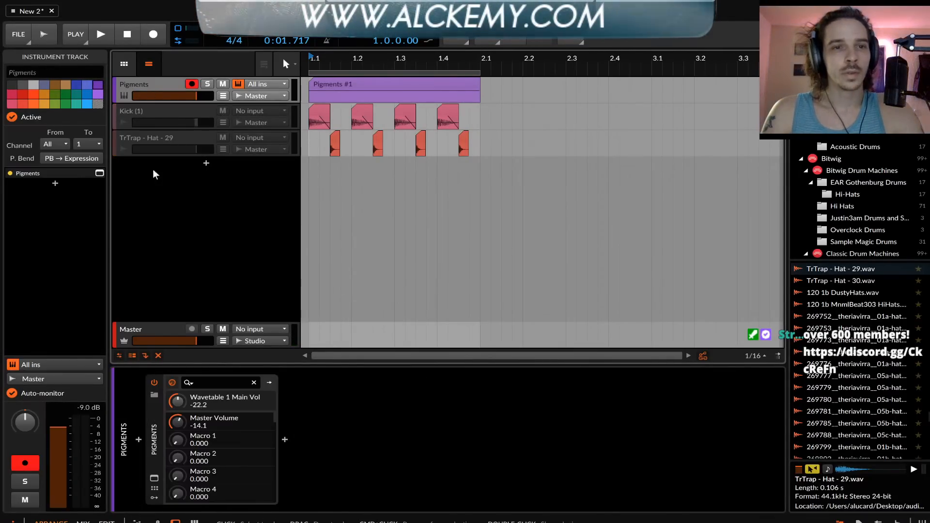
Open the Pigments window and bypass Filter 1
click(155, 479)
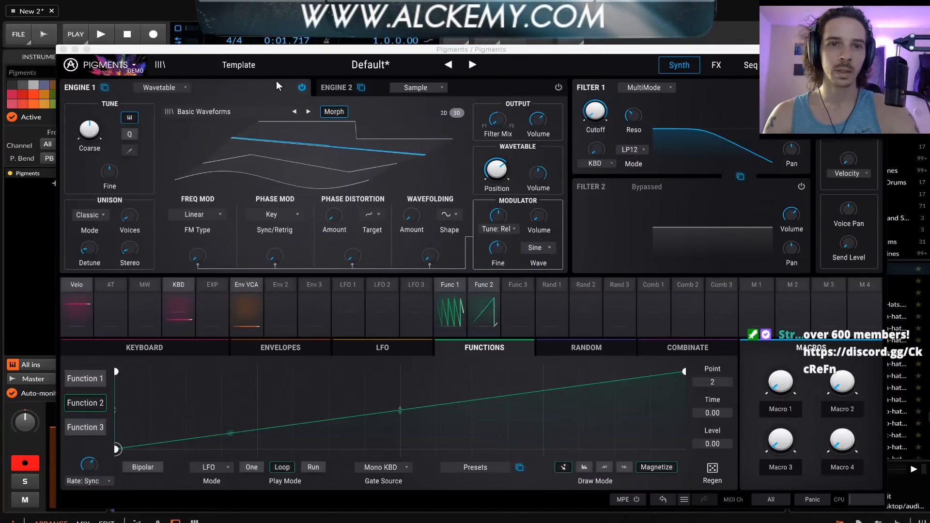
click(351, 86)
click(209, 86)
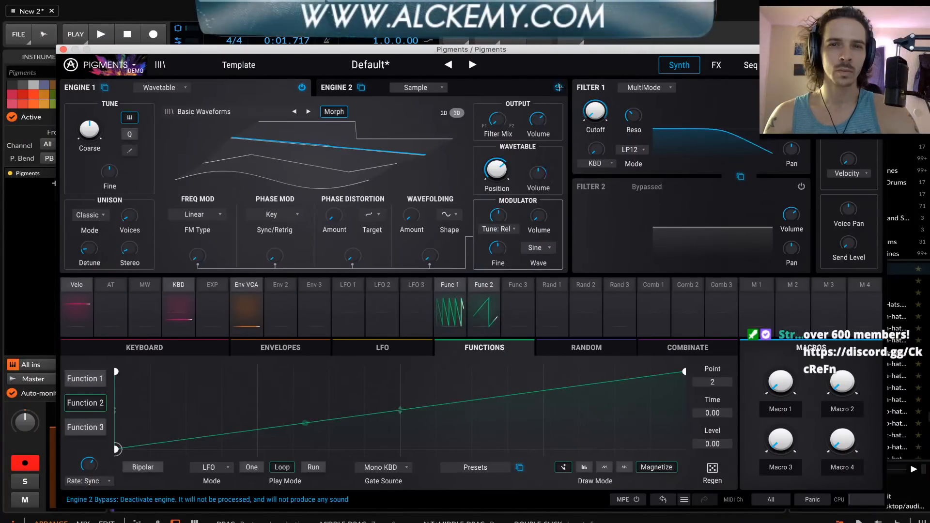
click(559, 87)
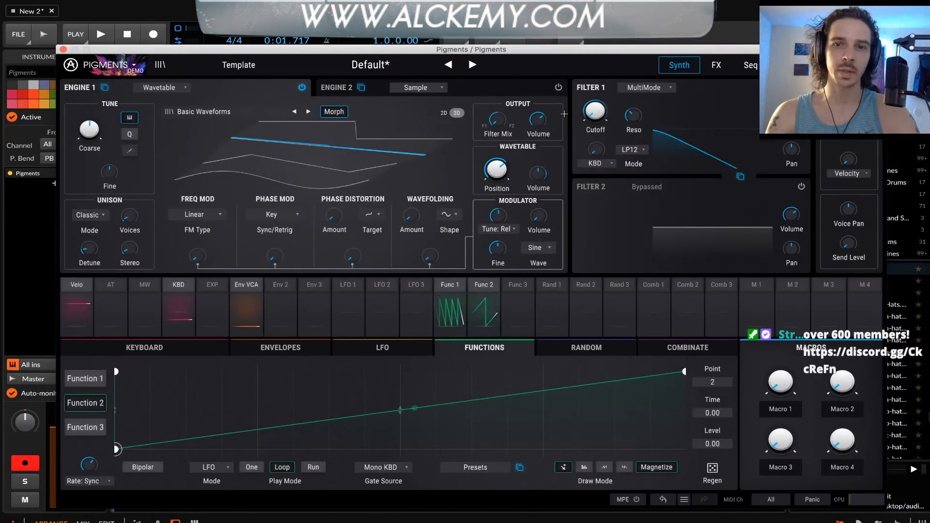
click(801, 87)
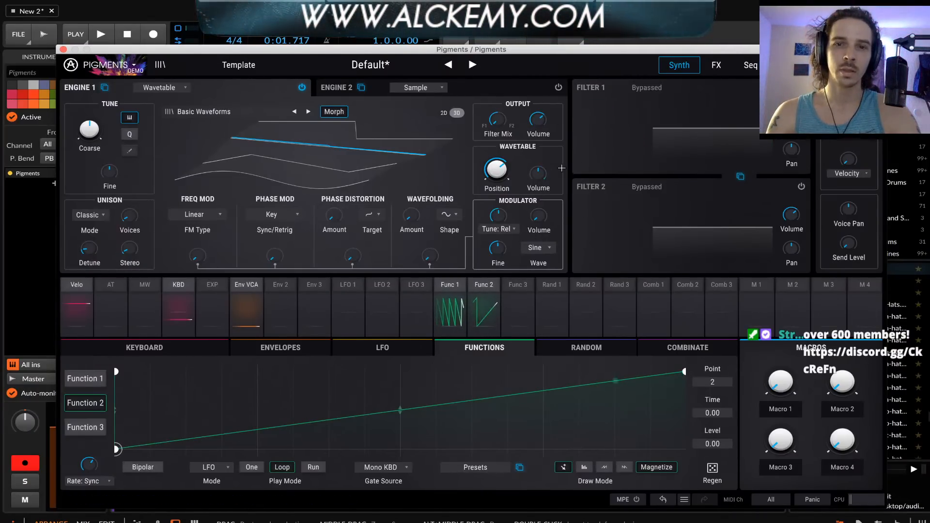
Raise Engine 1's unison voices and lower its unison stereo amount
drag(125, 213, 125, 178)
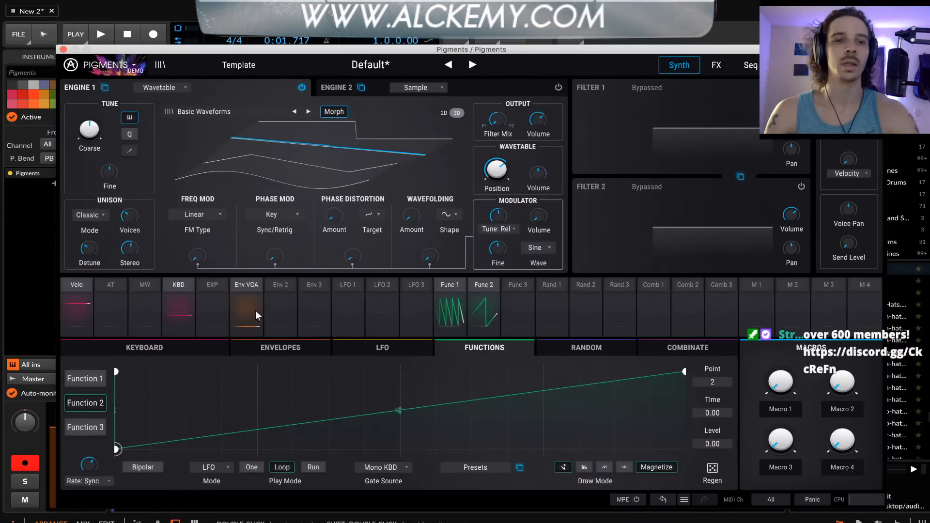
mouse_move(131, 249)
drag(130, 249, 130, 262)
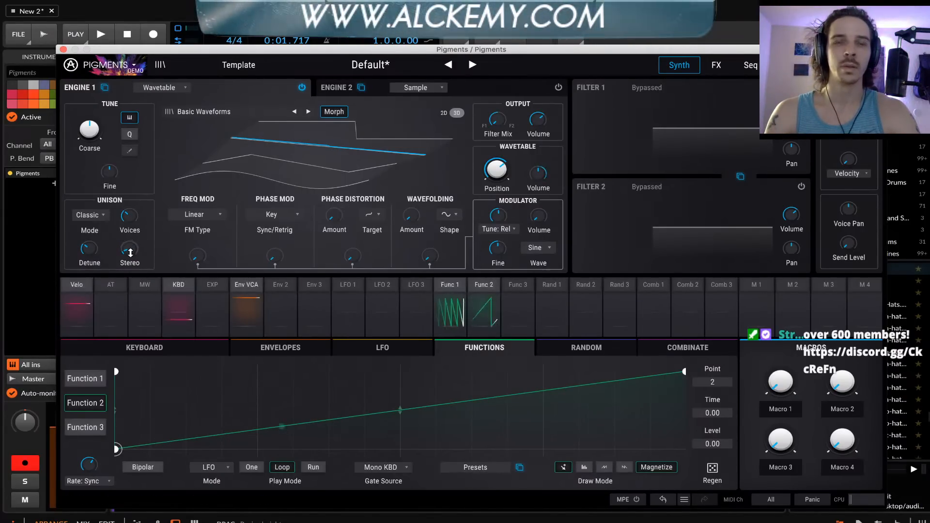
Examine the preset category list and the FX page, including the effect types offered for the FX 3 slot
click(235, 69)
click(230, 70)
click(231, 70)
click(231, 70)
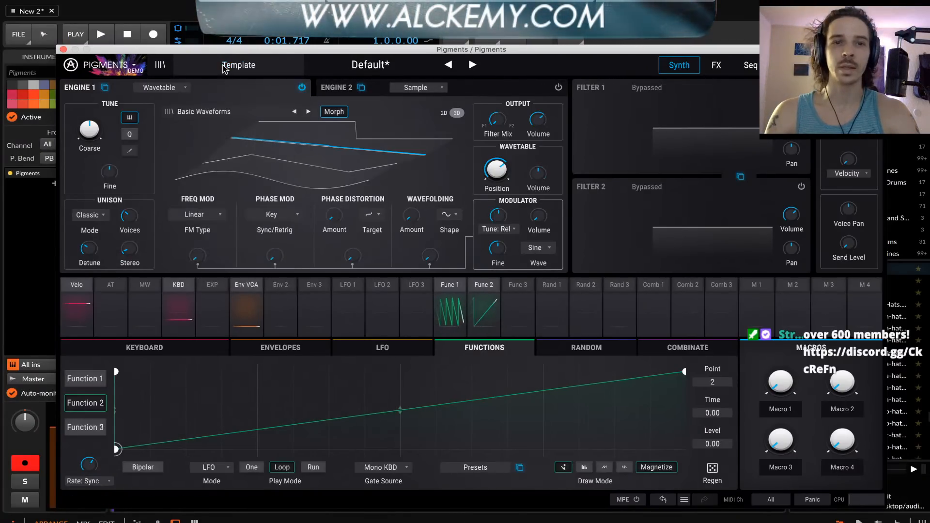
click(230, 71)
click(716, 68)
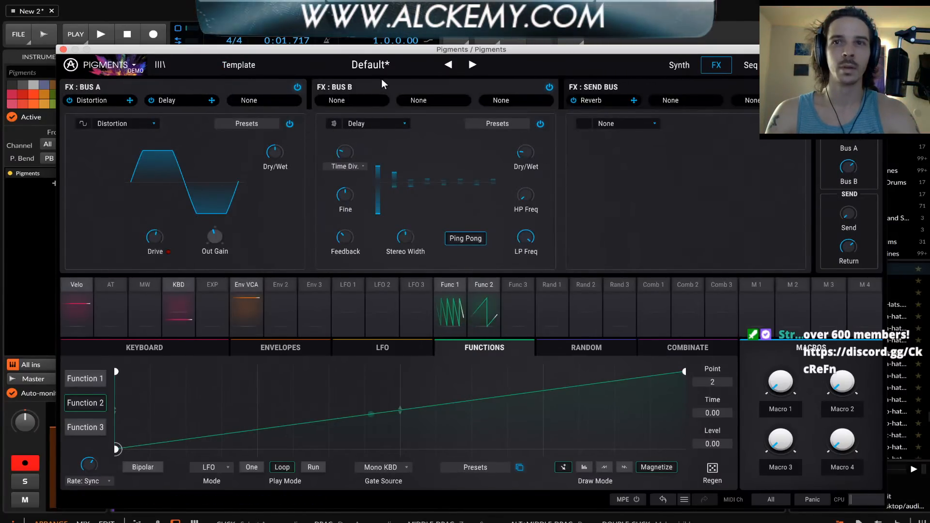
click(246, 73)
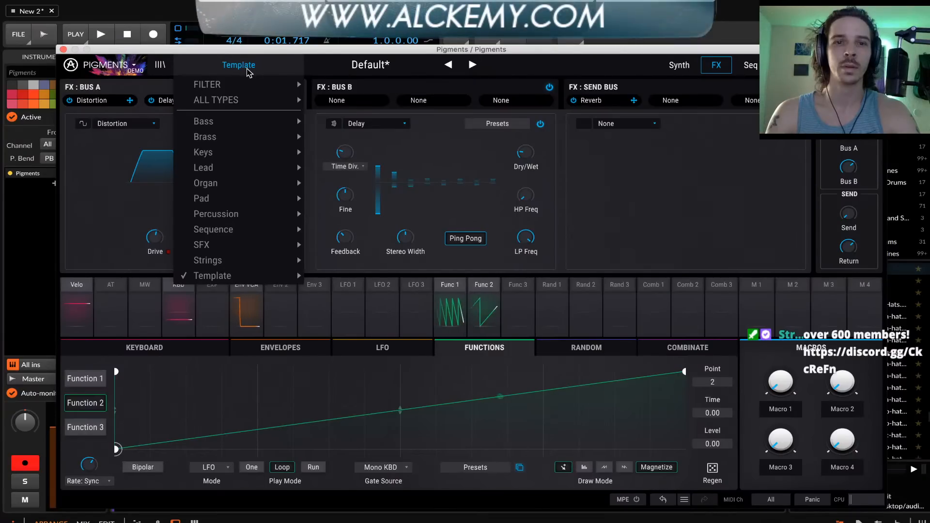
click(518, 119)
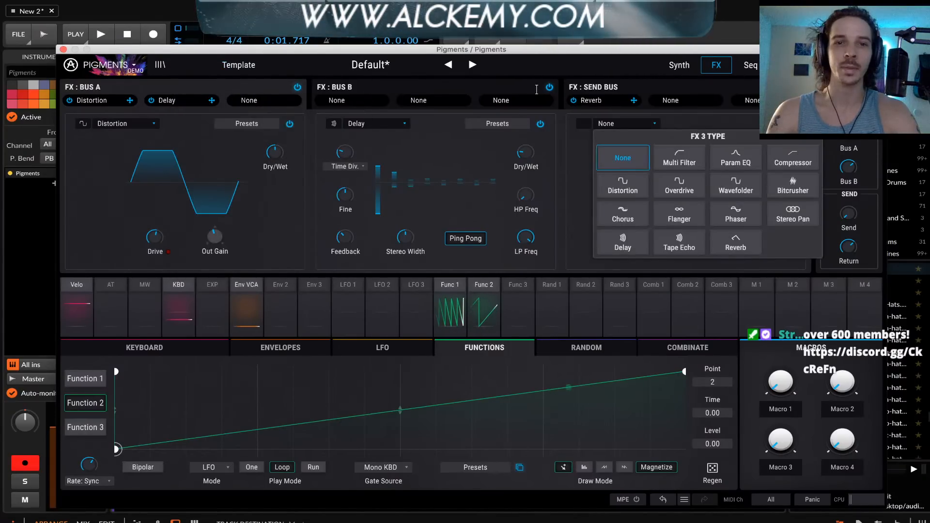
click(611, 123)
click(599, 82)
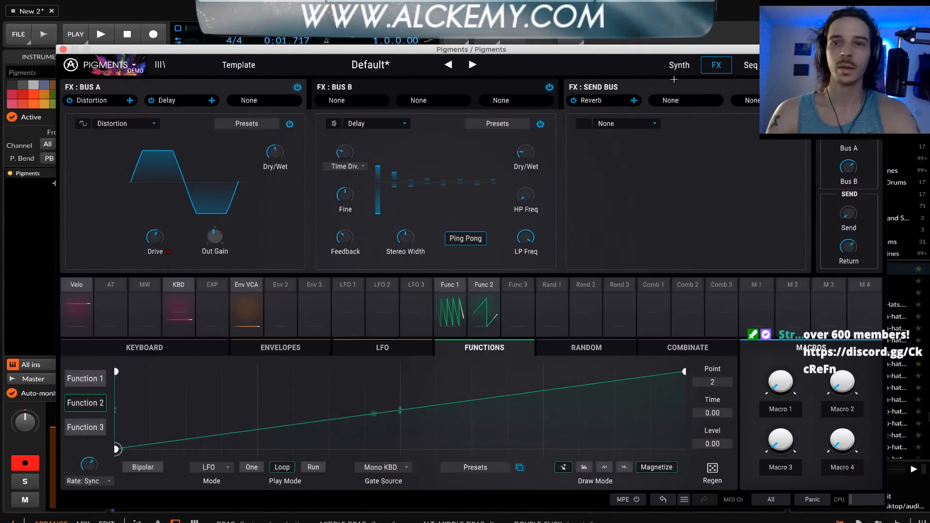
Return to the Synth page and turn Filter 1 back on
click(679, 65)
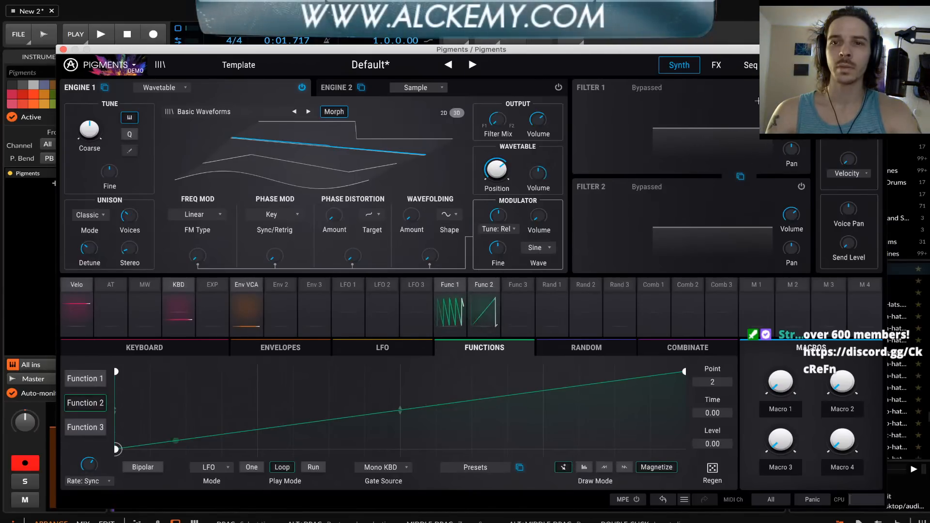
click(802, 88)
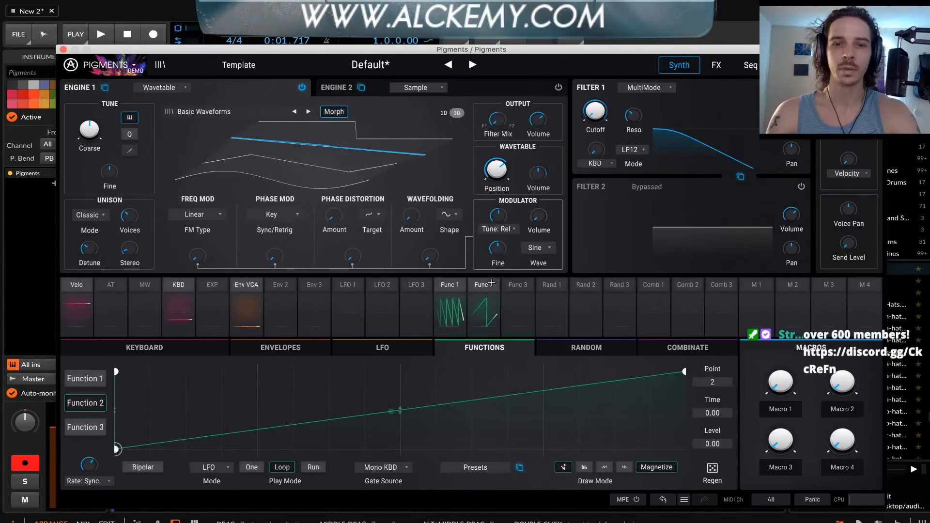
Inspect the Function 2 and Function 1 modulation routings and delete Function 1's modulation of the Filter 1 cutoff
click(468, 310)
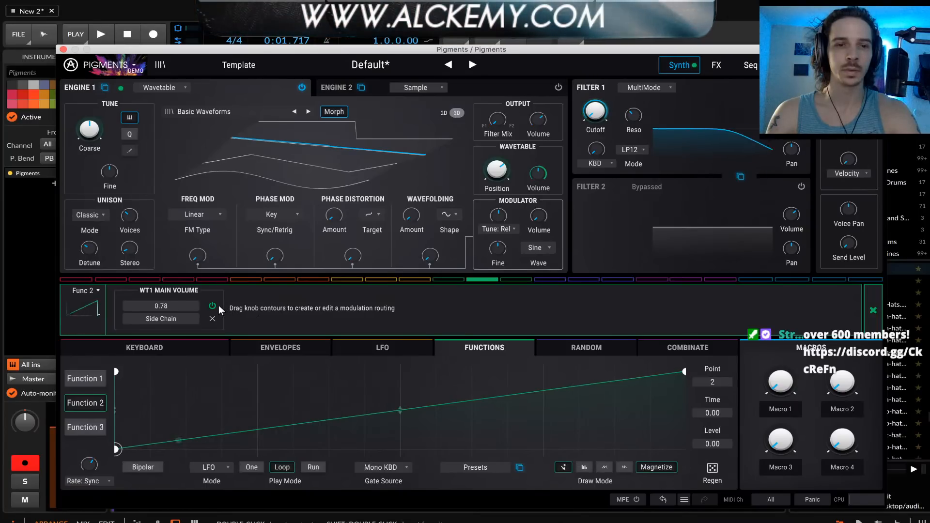
click(448, 280)
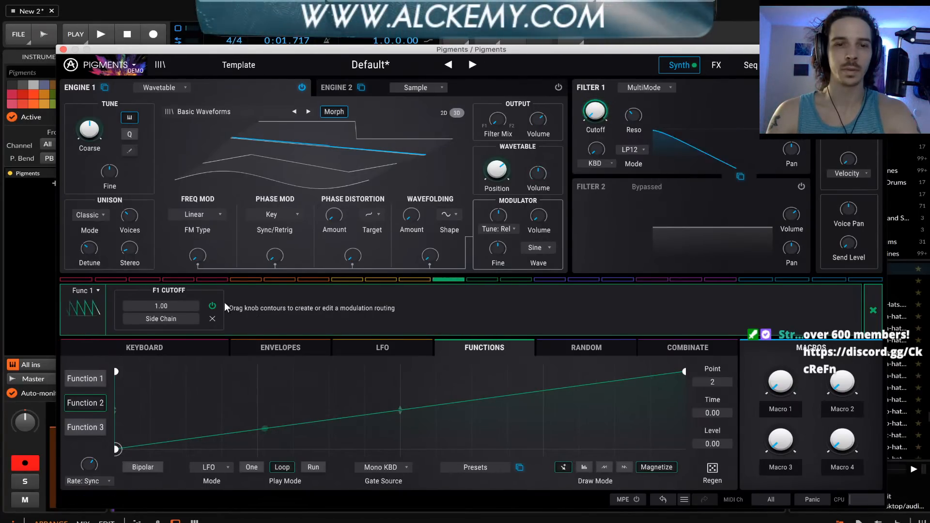
click(212, 319)
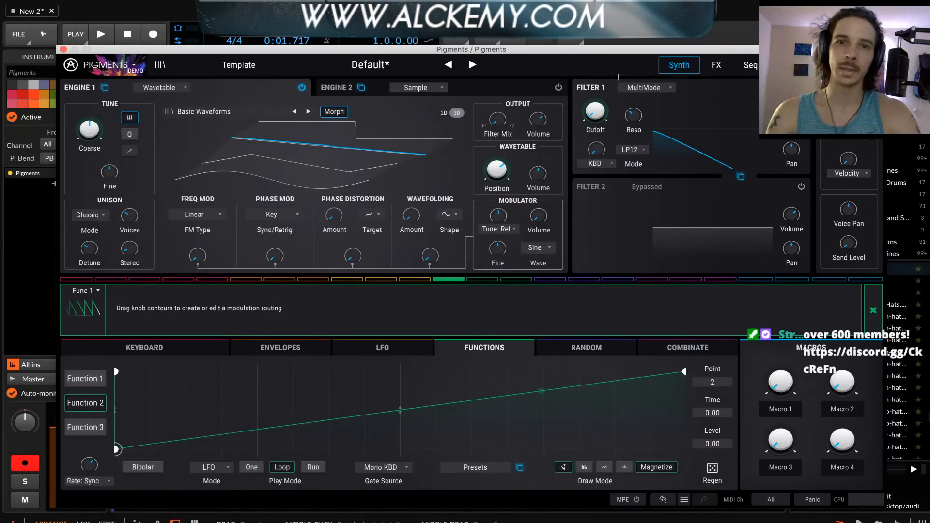
Load a Multi Filter into the third effect slot of FX bus A
click(716, 66)
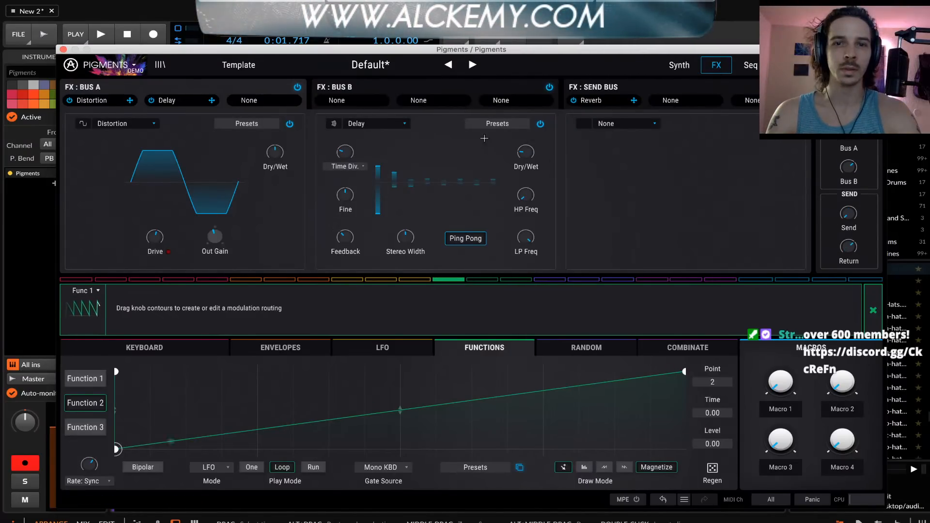
click(634, 126)
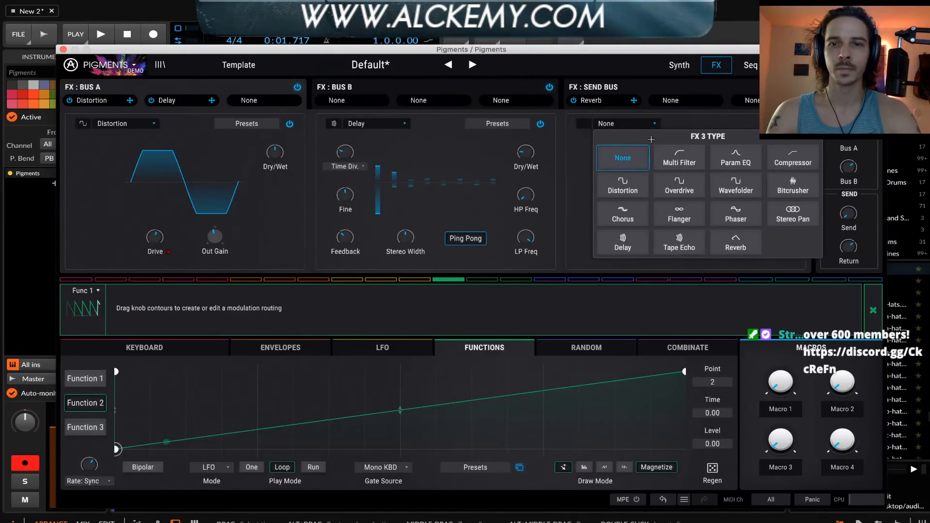
click(692, 162)
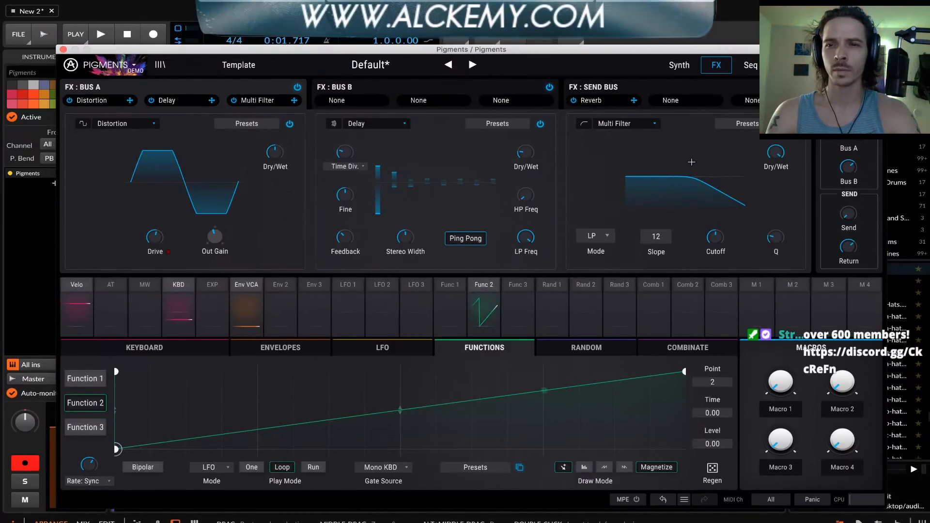
Set the FX Multi Filter's mode to BP and lower its cutoff
click(626, 125)
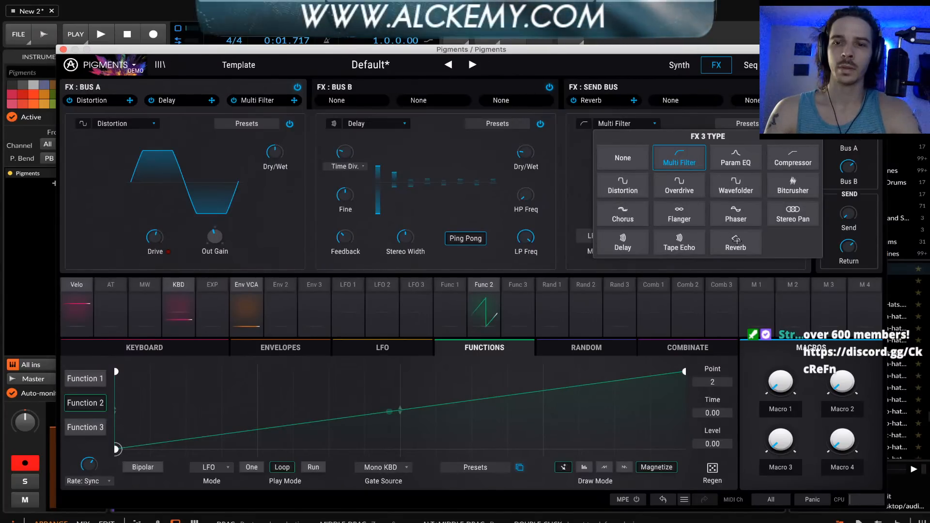
click(683, 125)
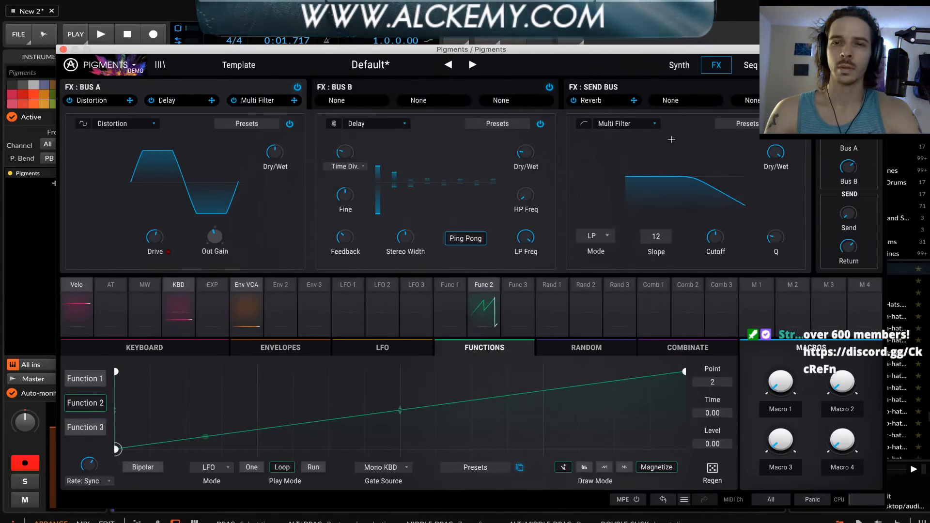
click(594, 237)
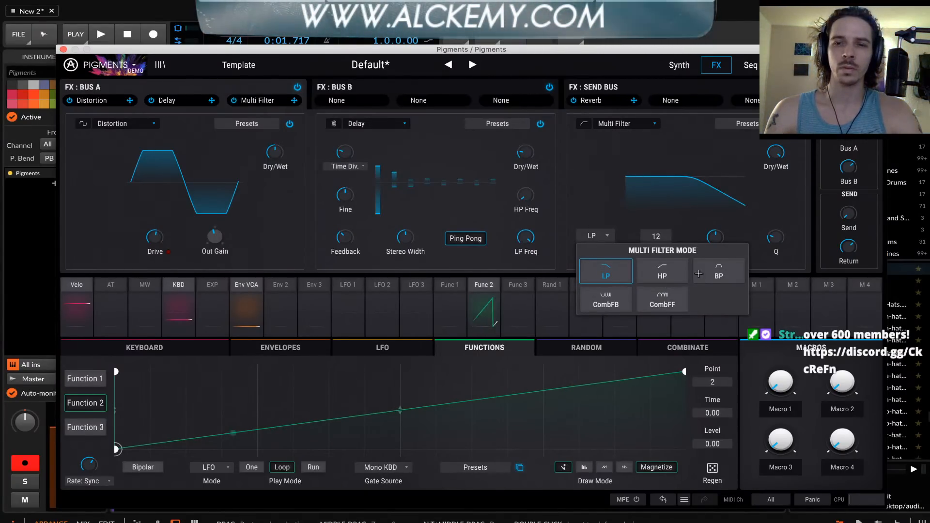
click(718, 271)
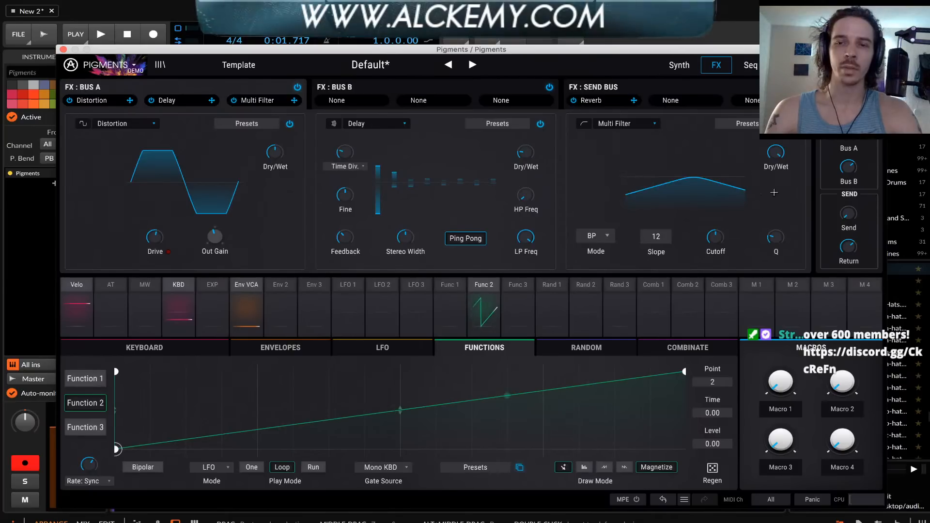
drag(717, 237, 729, 230)
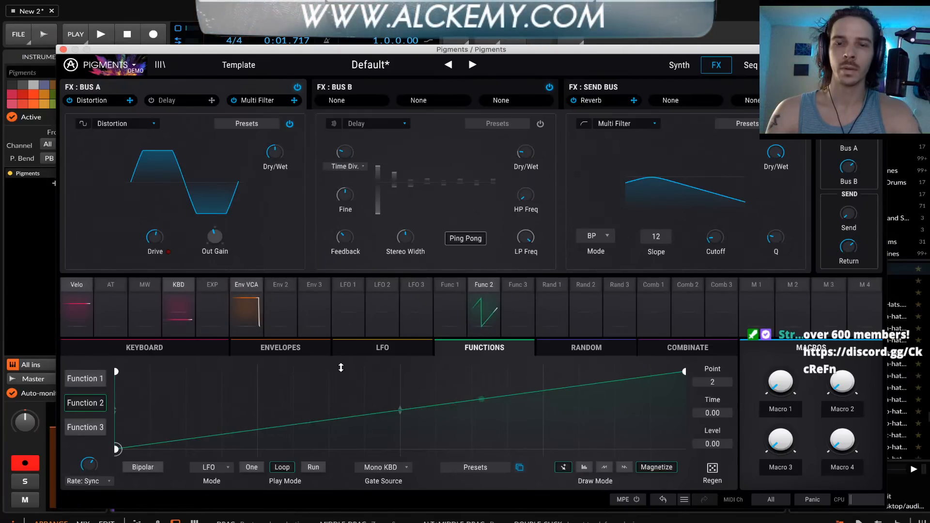
Disable Function 2's modulation of Engine 1's wavetable main volume
click(480, 285)
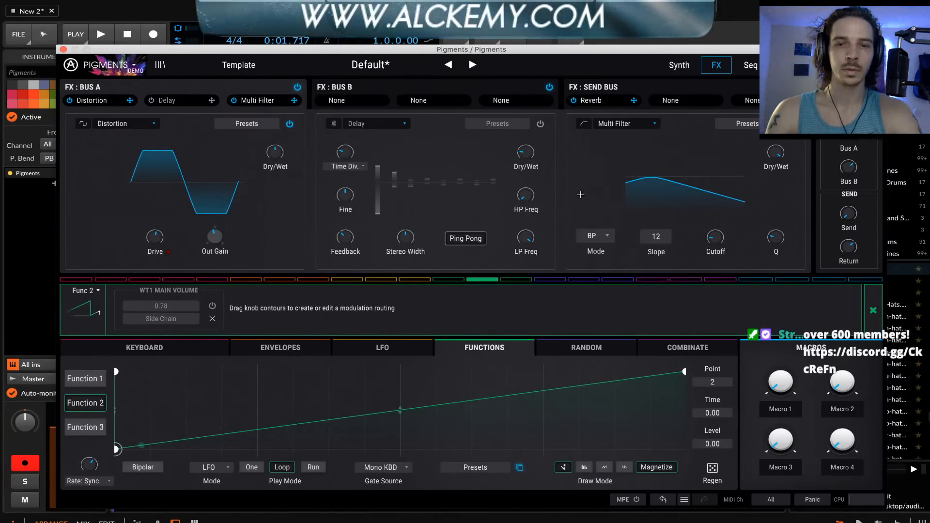
click(594, 161)
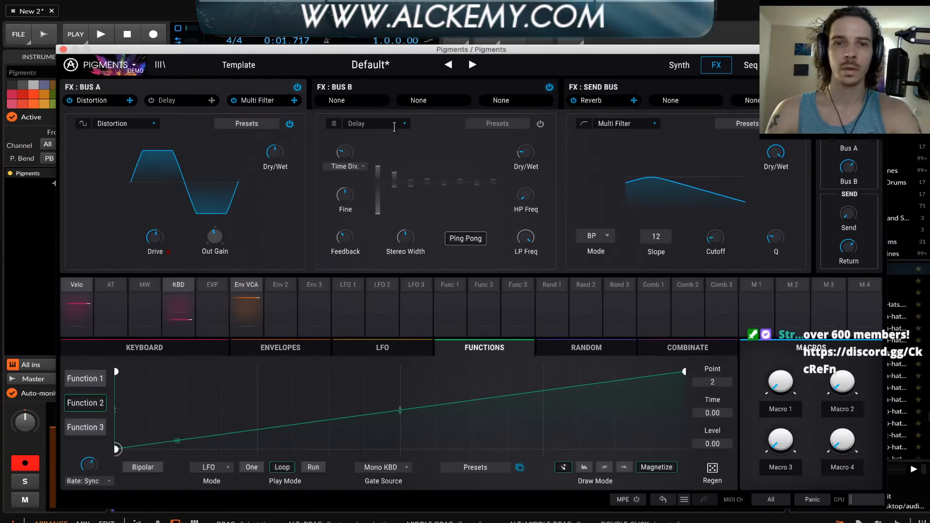
Raise Filter 1's cutoff on the Synth page and fine-tune the band-pass Multi Filter's cutoff on the FX page
click(674, 71)
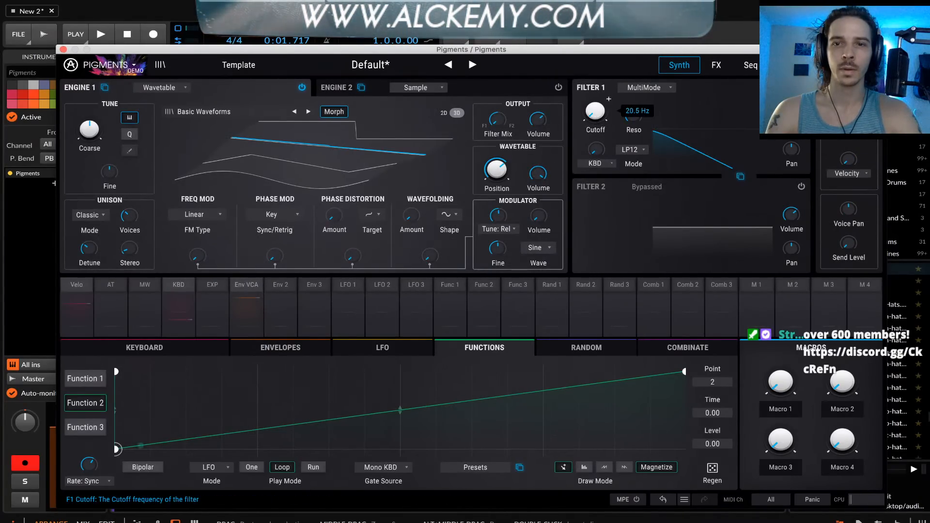
drag(596, 111, 596, 77)
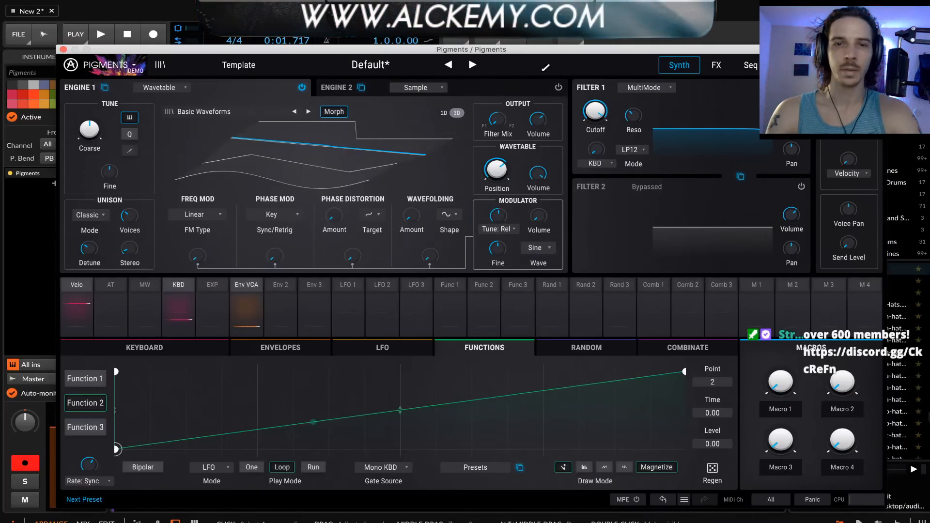
click(712, 66)
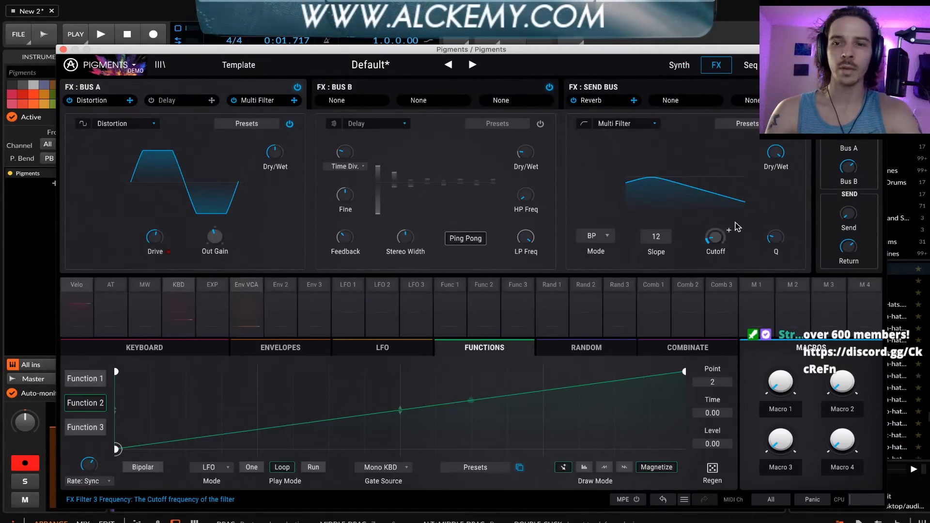
mouse_move(724, 236)
mouse_down()
mouse_move(729, 230)
mouse_move(715, 241)
mouse_up()
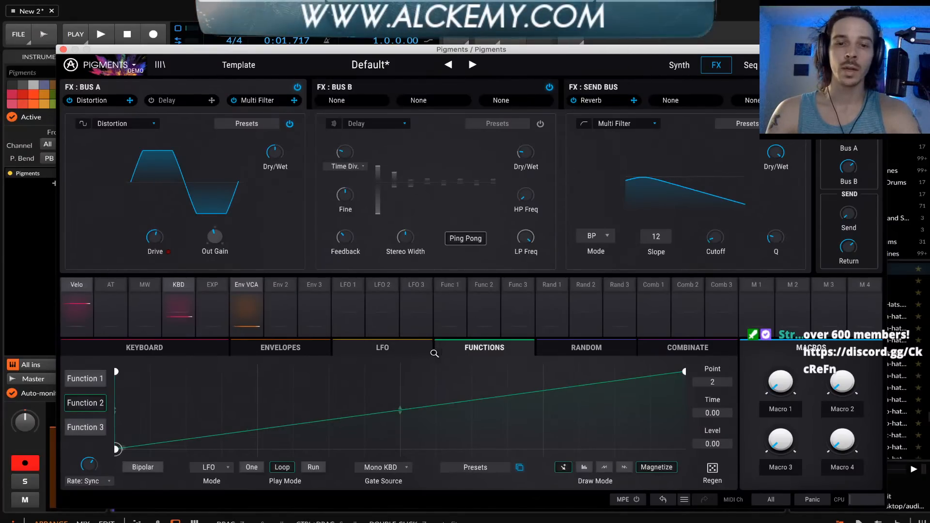
Link Random 2's rise and fall times and raise them to smooth its Sample & Hold output
click(584, 349)
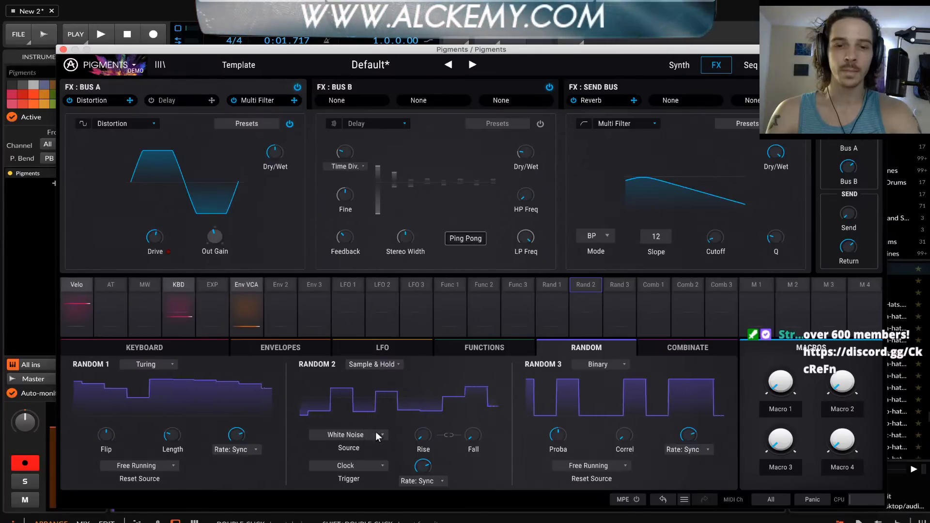
click(448, 435)
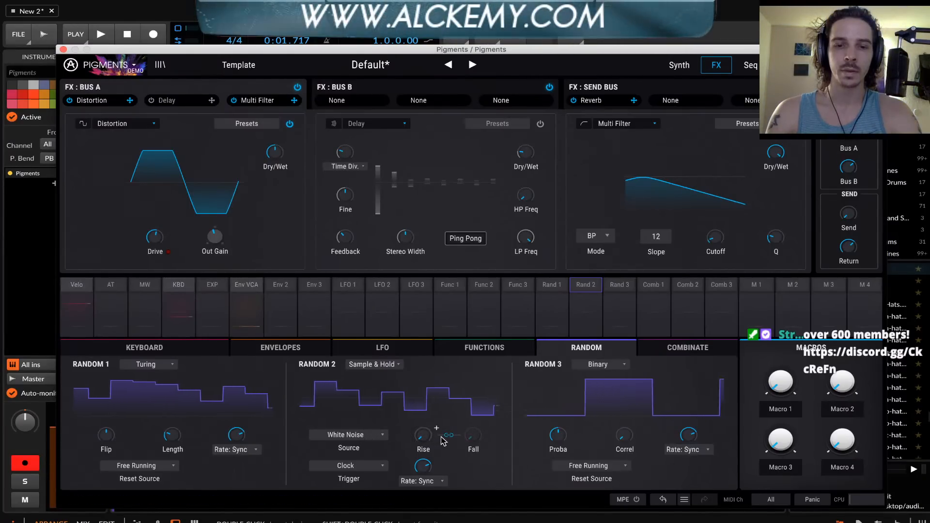
drag(427, 439, 427, 397)
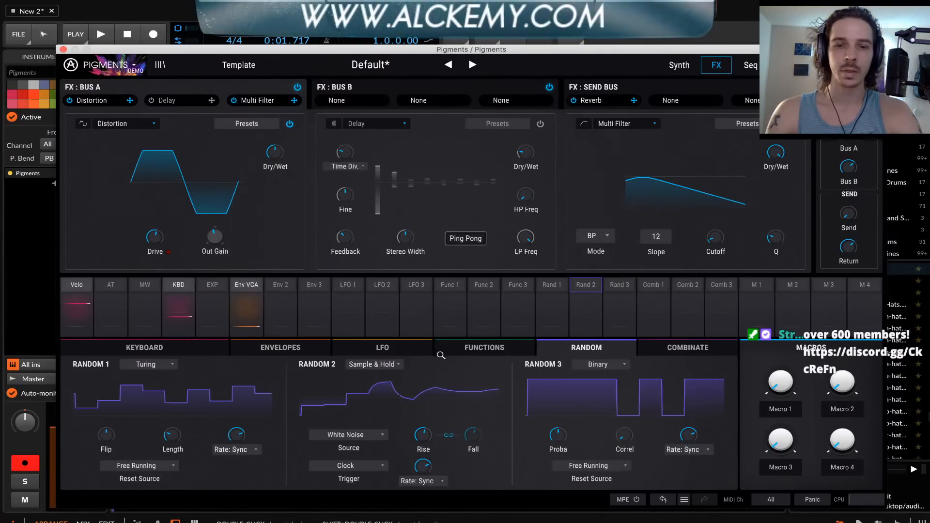
Modulate the FX Multi Filter's dry/wet from Random 2 with an amount of -0.81
click(600, 285)
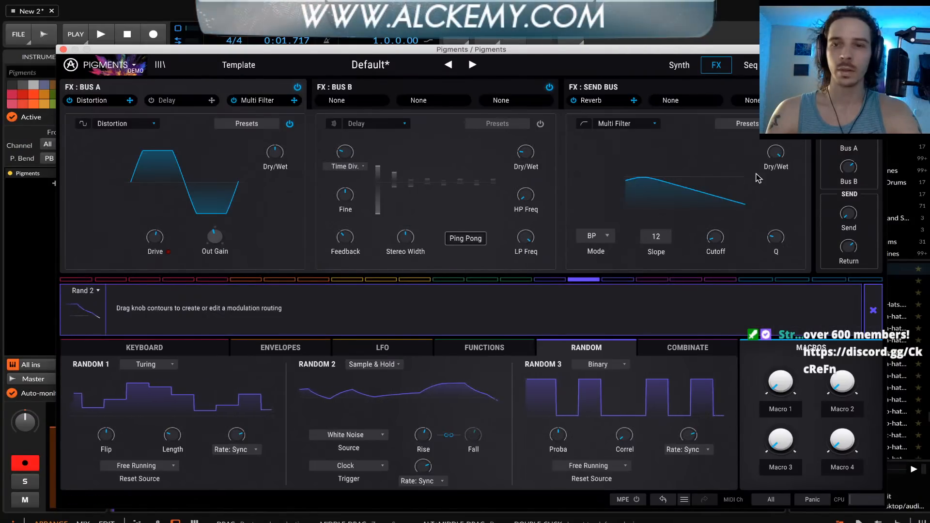
mouse_move(777, 145)
drag(776, 146, 776, 185)
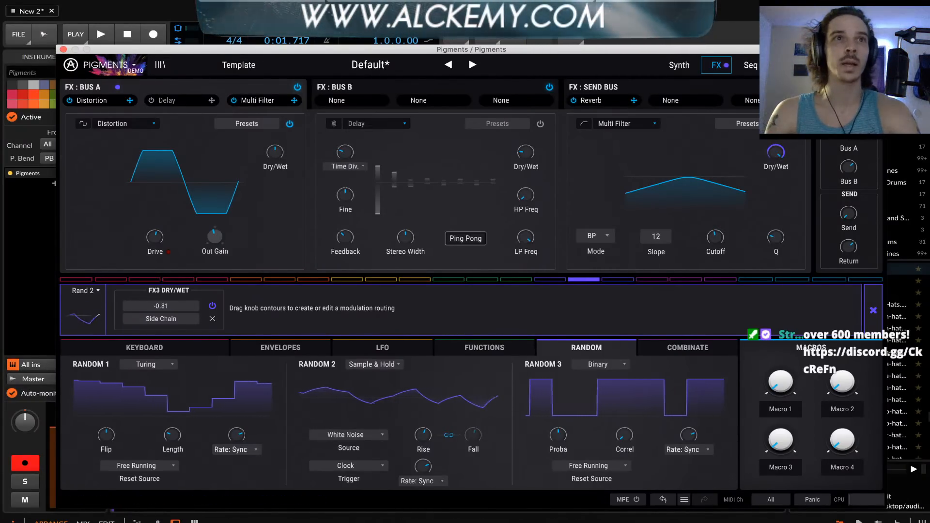
Steepen the Multi Filter's slope to 36 and sweep its cutoff, settling in the low range
key(super+Tab)
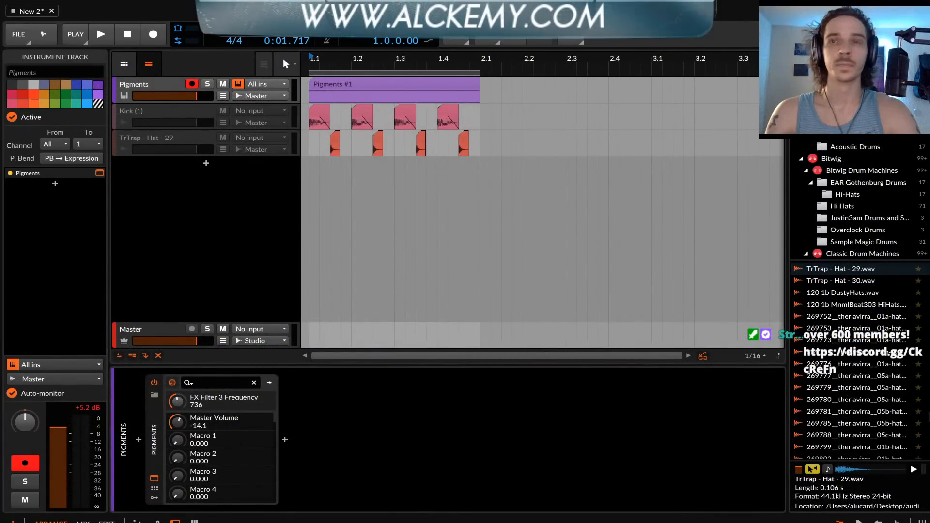
key(super+Tab)
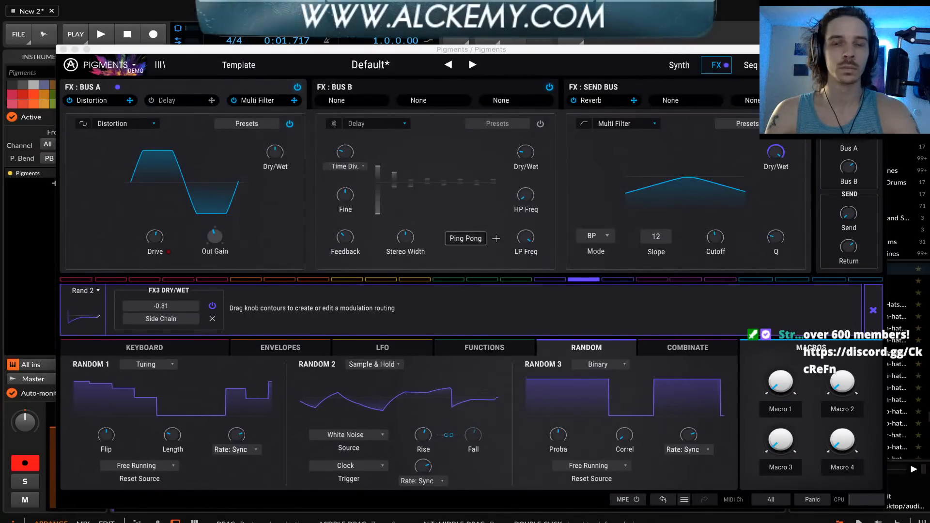
mouse_move(715, 237)
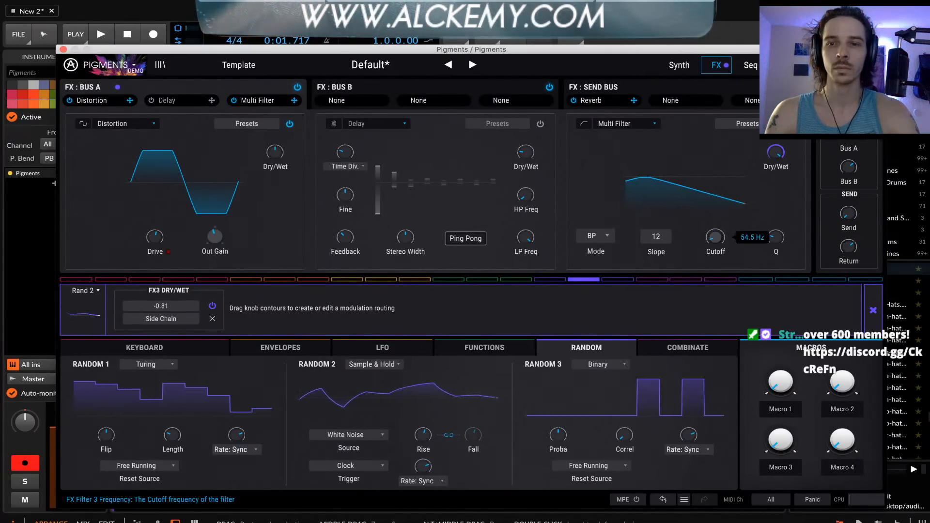
mouse_move(715, 237)
mouse_down()
mouse_move(715, 203)
mouse_move(715, 275)
mouse_move(715, 212)
mouse_move(715, 275)
mouse_move(715, 248)
mouse_up()
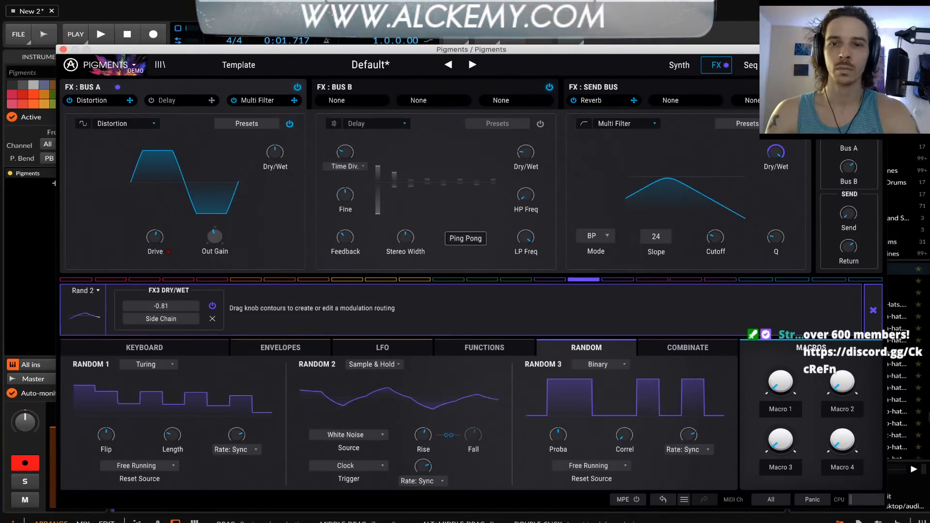
drag(657, 236, 657, 223)
mouse_move(717, 238)
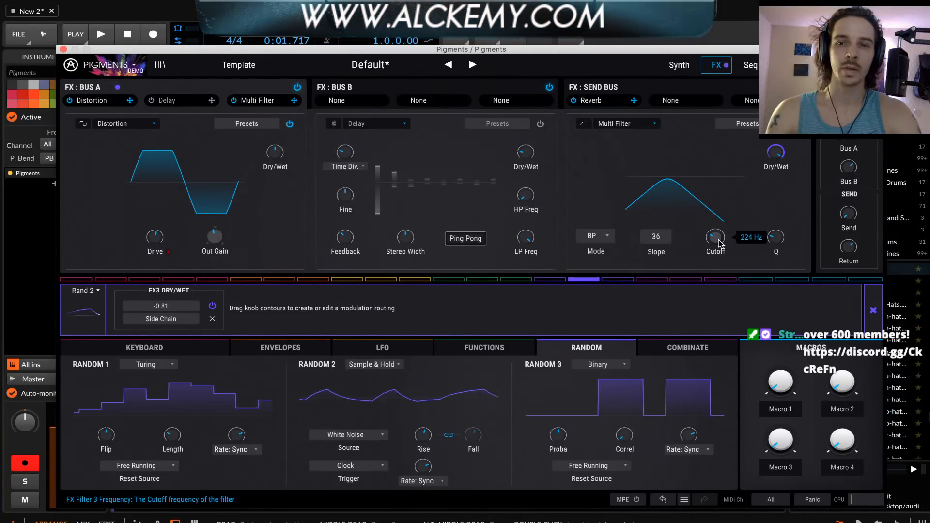
mouse_move(715, 237)
mouse_down()
mouse_move(716, 268)
mouse_move(715, 220)
mouse_move(715, 235)
mouse_up()
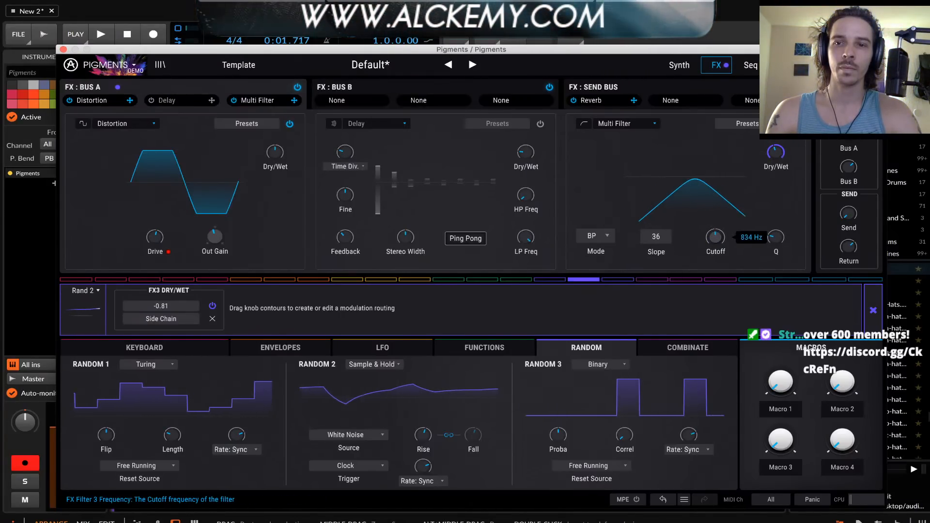
mouse_move(715, 238)
mouse_down()
mouse_move(715, 206)
mouse_move(715, 225)
mouse_up()
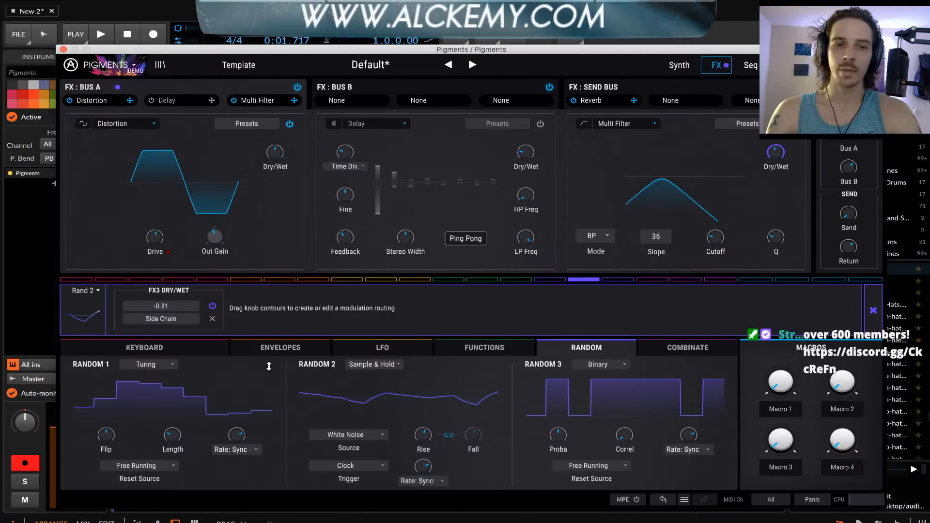
Change Random 1 to Sample & Hold and raise its linked rise and fall times
click(145, 364)
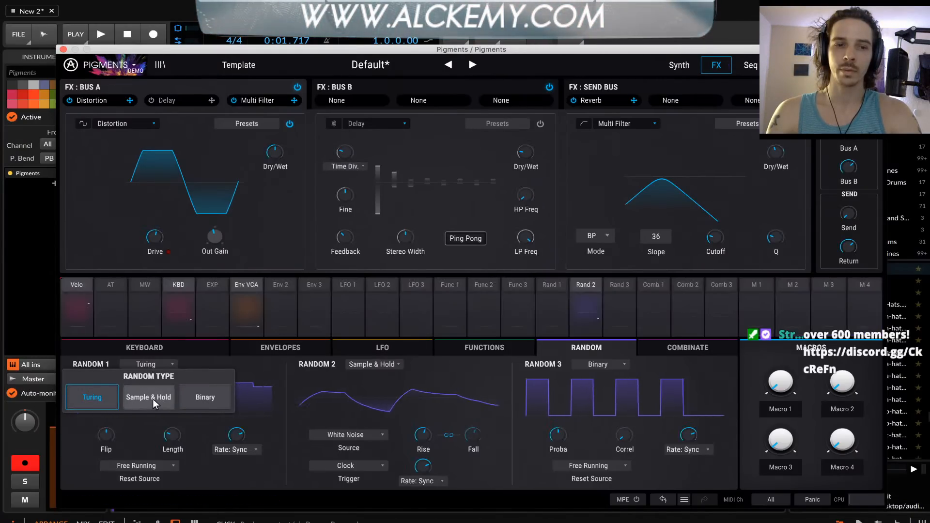
click(153, 398)
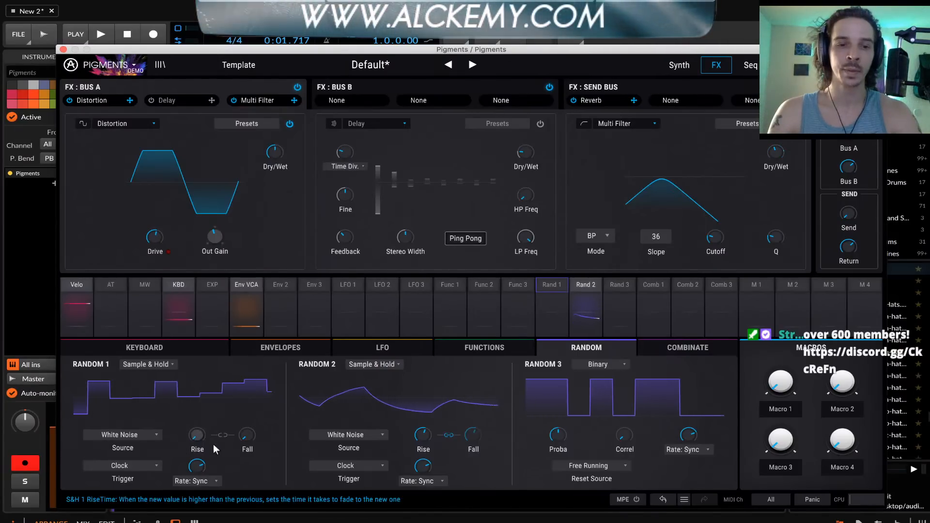
drag(197, 434, 197, 417)
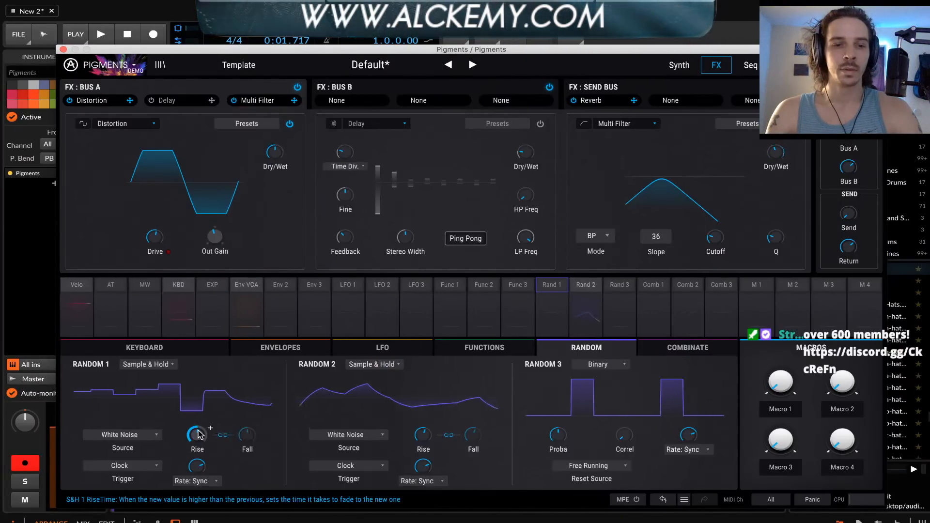
Modulate the FX Multi Filter's cutoff from Random 1 with an amount of 0.23, and display FX bus B
click(557, 285)
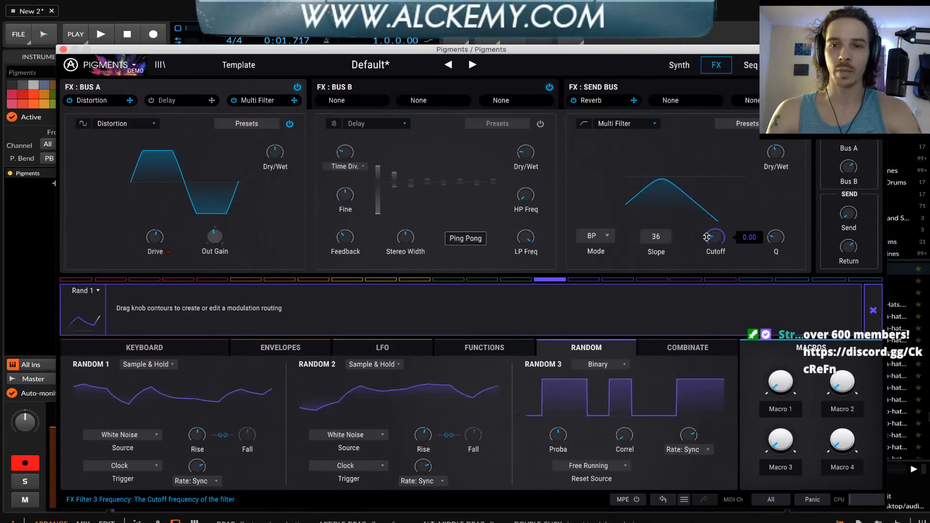
mouse_move(712, 238)
mouse_down()
mouse_move(708, 230)
mouse_move(719, 236)
mouse_up()
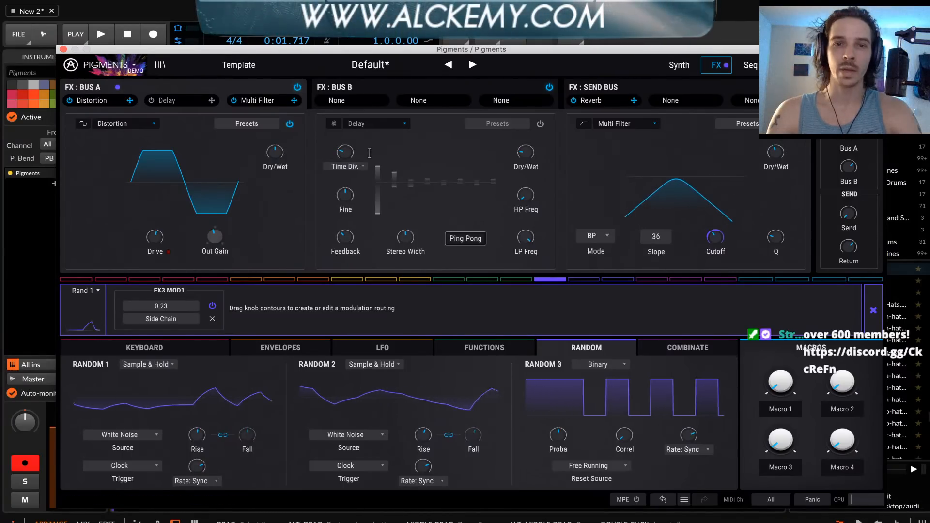
click(379, 88)
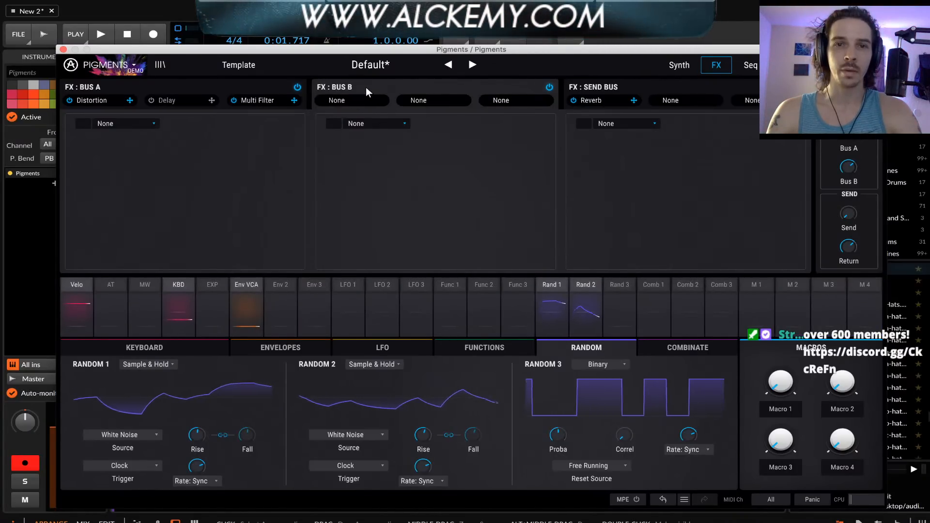
Add a Multi Filter to the first slot of FX bus B, set its slope to 24, and raise its cutoff
click(139, 125)
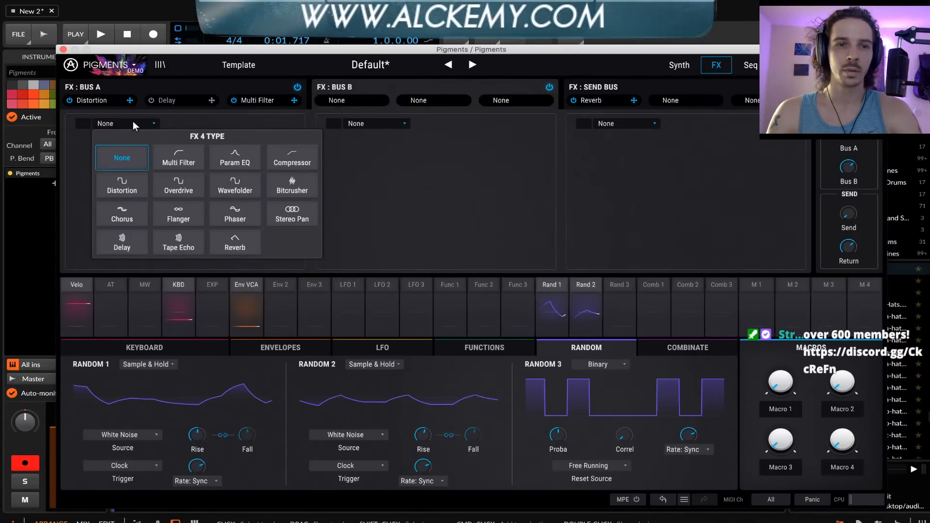
click(183, 161)
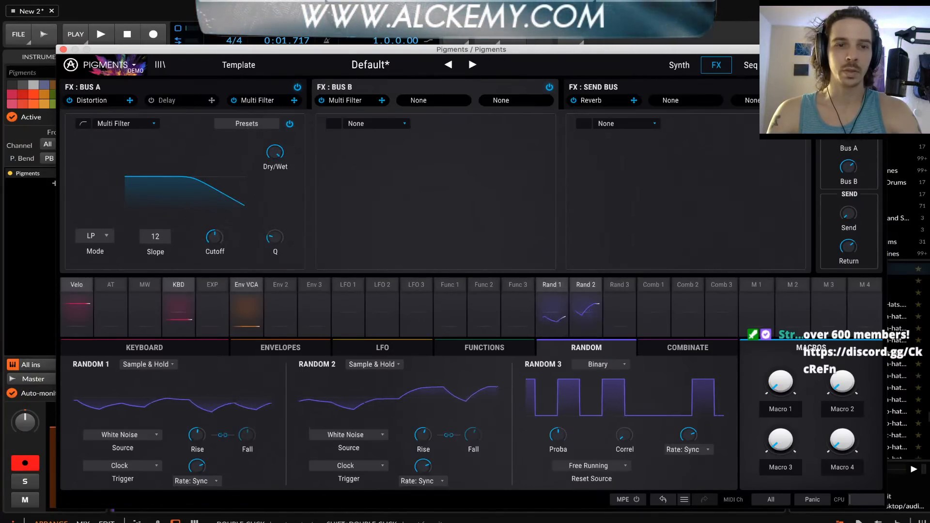
click(158, 238)
drag(214, 237, 215, 201)
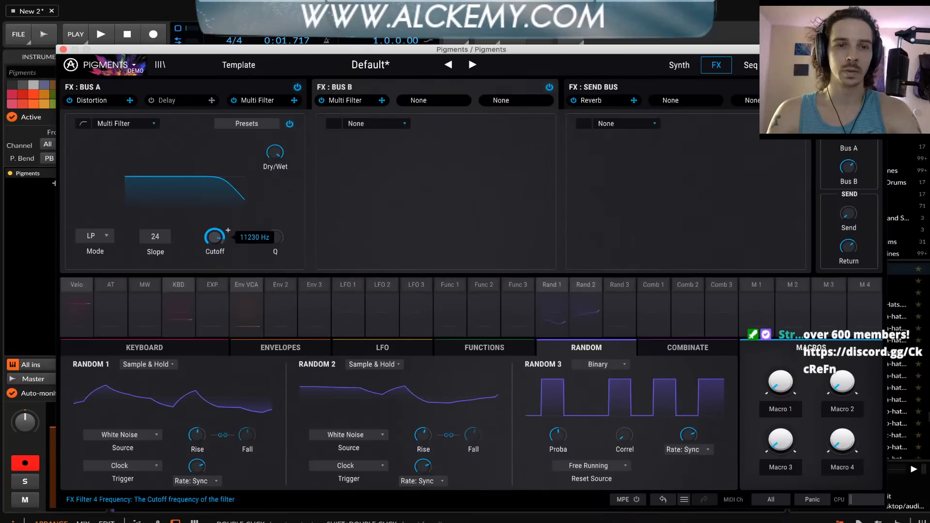
Change Random 3 to Sample & Hold and raise its linked rise and fall times
click(590, 365)
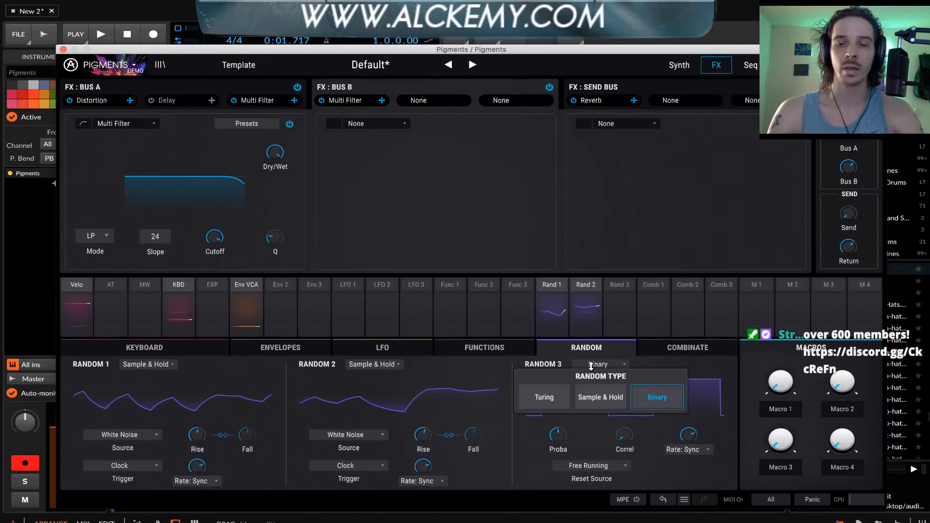
click(600, 392)
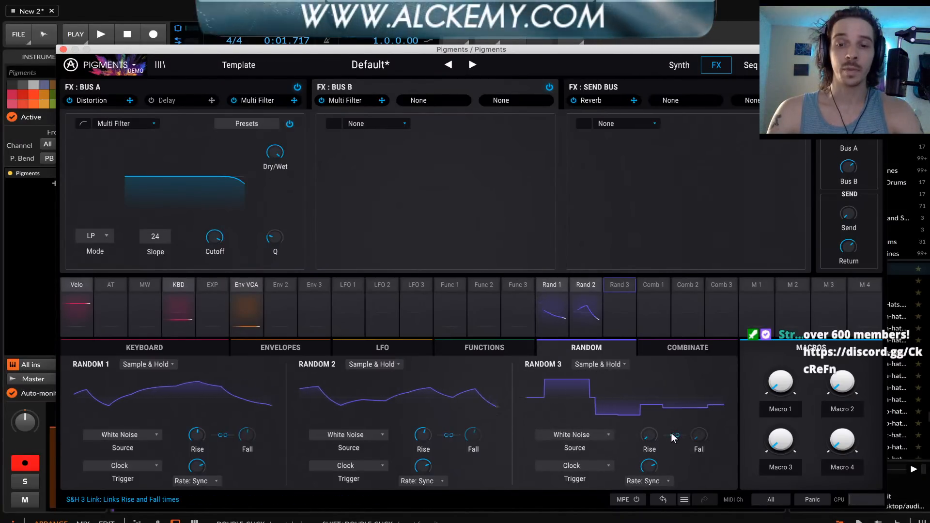
drag(649, 436, 663, 428)
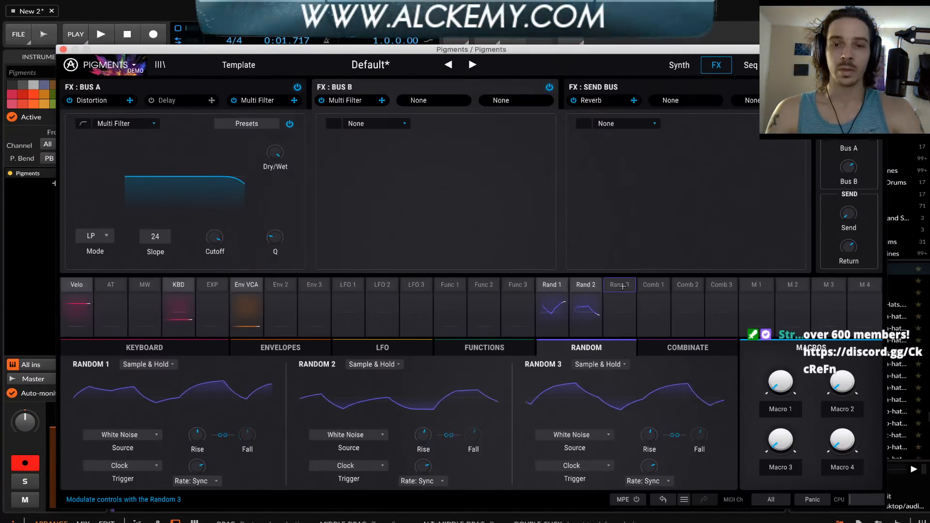
Modulate the bus B Multi Filter's cutoff from Random 3 with an amount of -1.00
click(626, 289)
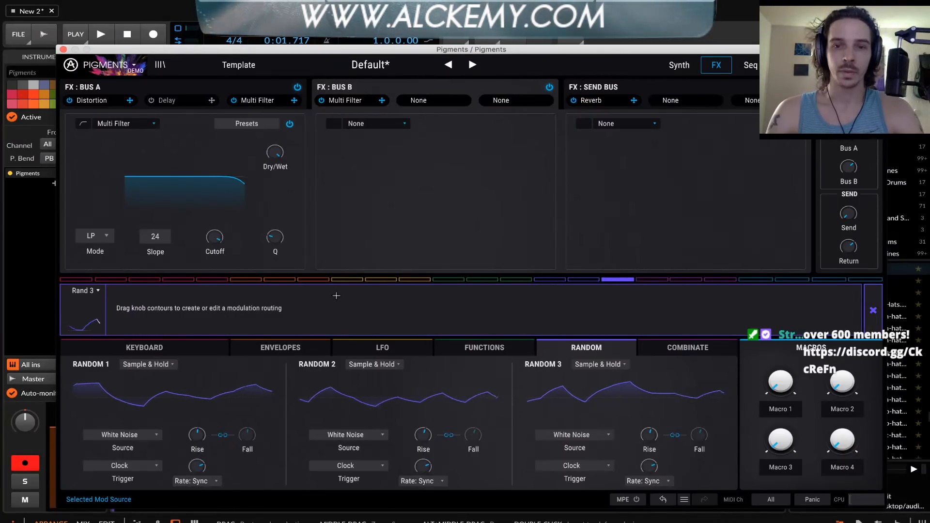
drag(210, 244, 210, 300)
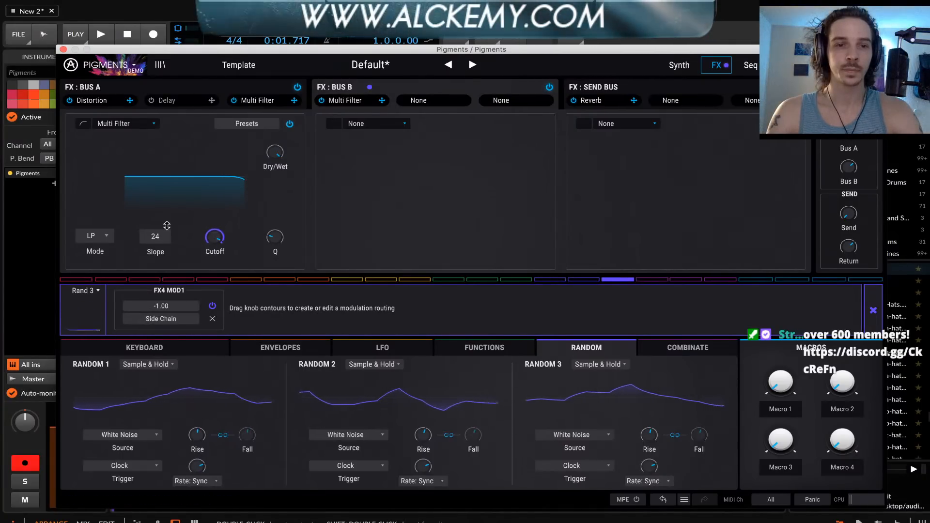
click(247, 229)
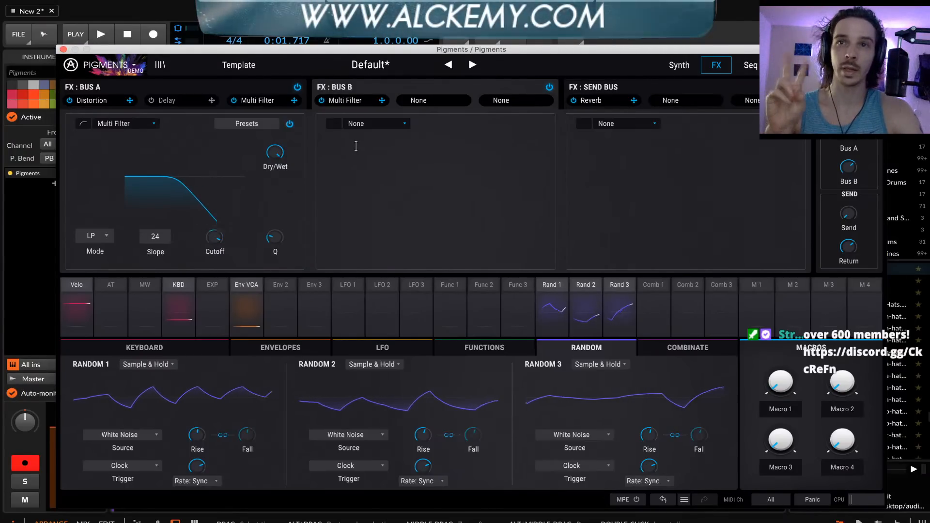
Review the effects on FX bus A, including its band-pass Multi Filter, and return to bus B
click(235, 85)
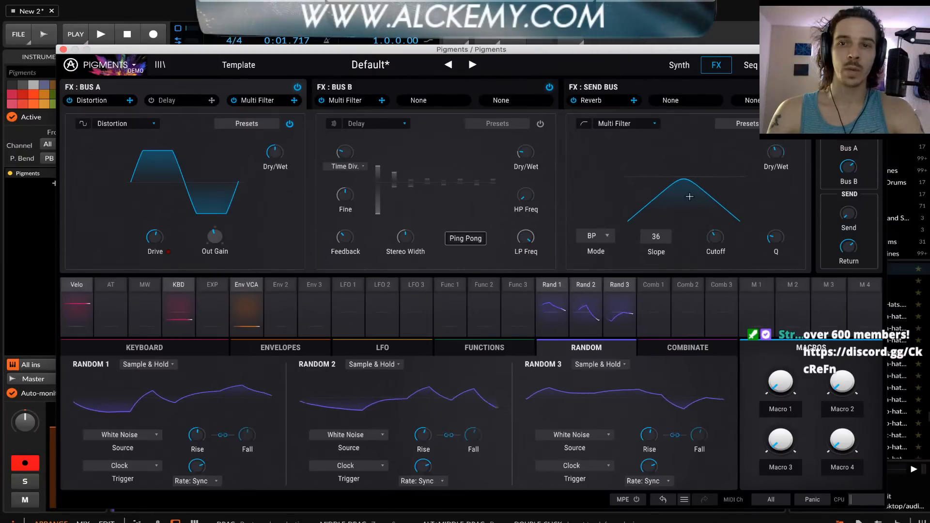
mouse_move(781, 161)
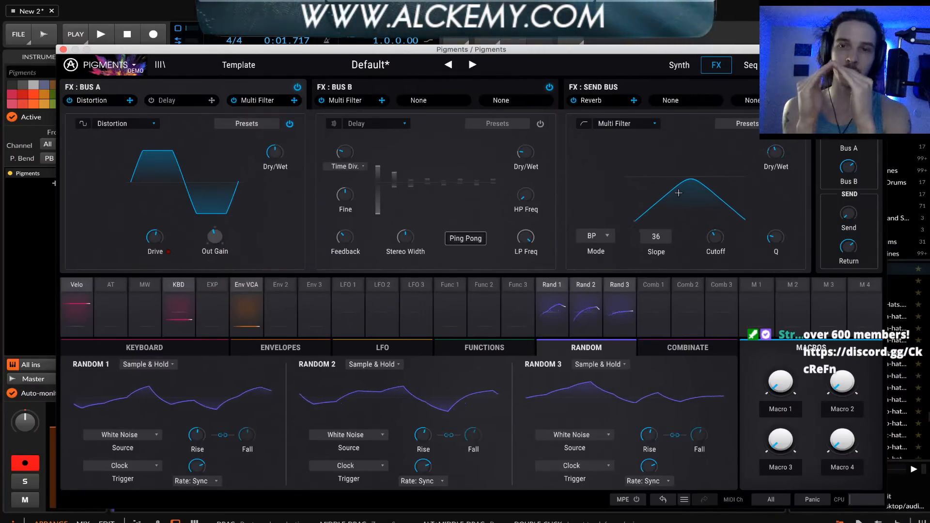
click(378, 90)
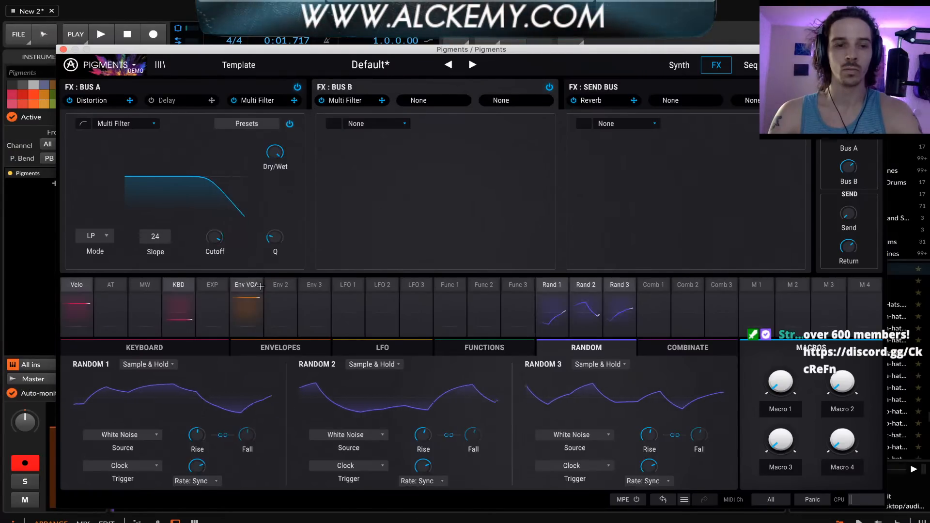
Show the keyboard settings, set the upward bend range to 24, and try the pitch bend
click(154, 346)
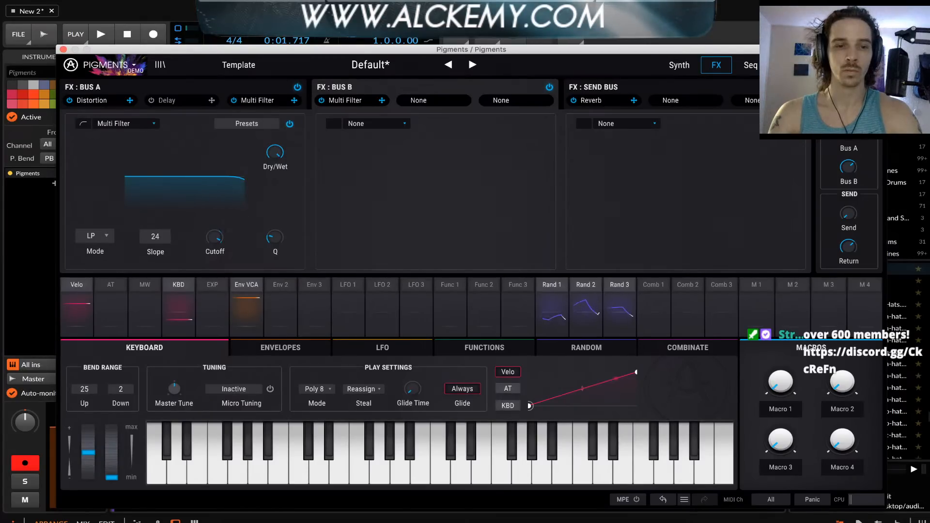
mouse_move(88, 451)
mouse_down()
mouse_move(88, 474)
mouse_move(88, 438)
mouse_up()
drag(89, 477, 88, 453)
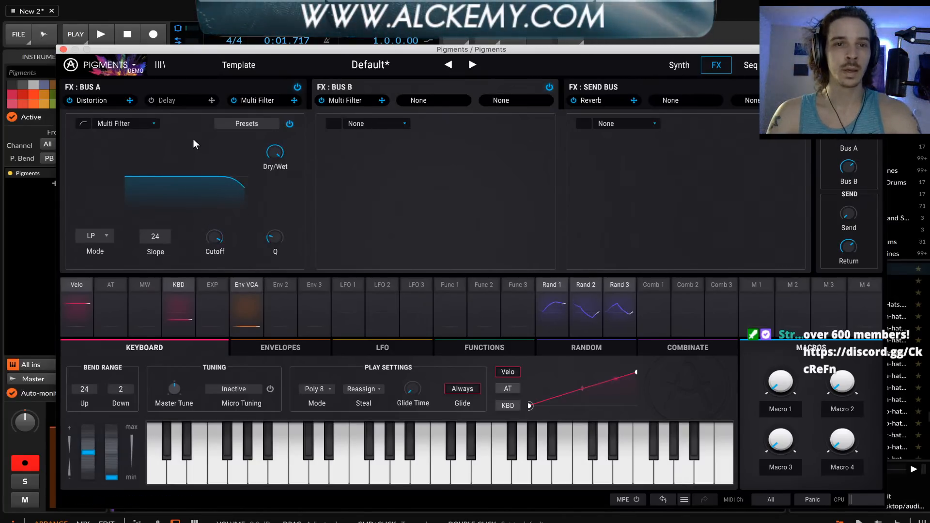
Move bus B's Multi Filter to the second slot and load a Phaser into the first slot
drag(347, 99, 417, 100)
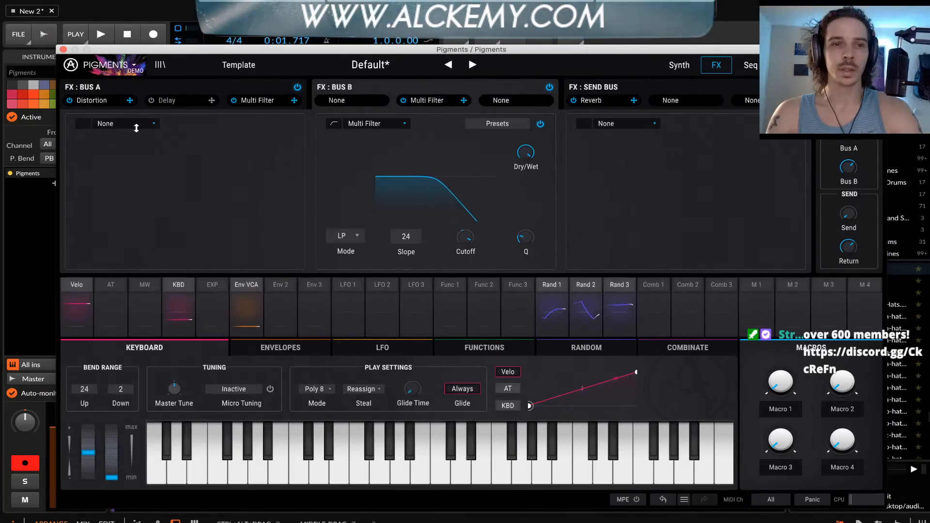
click(120, 124)
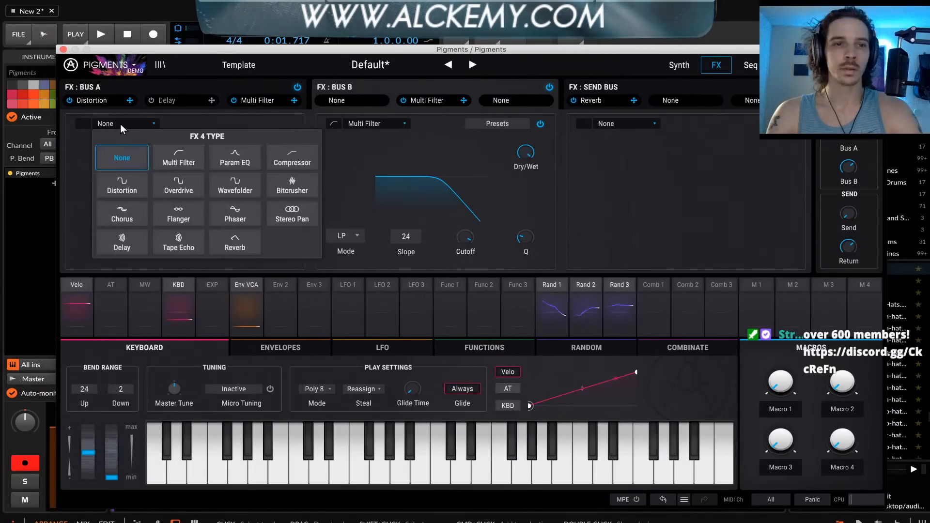
click(227, 212)
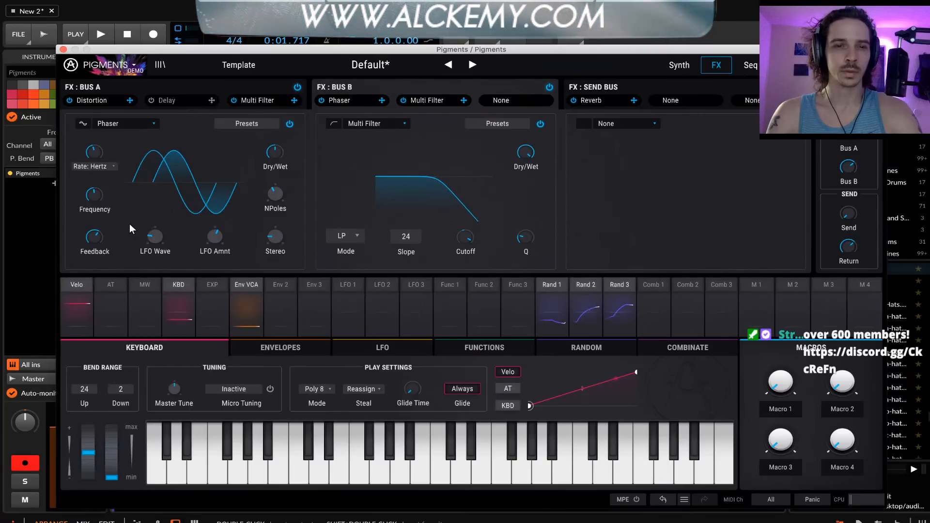
Lower the Phaser's pole count and reduce its rate to the minimum, keeping the rate type at Hertz
mouse_move(275, 193)
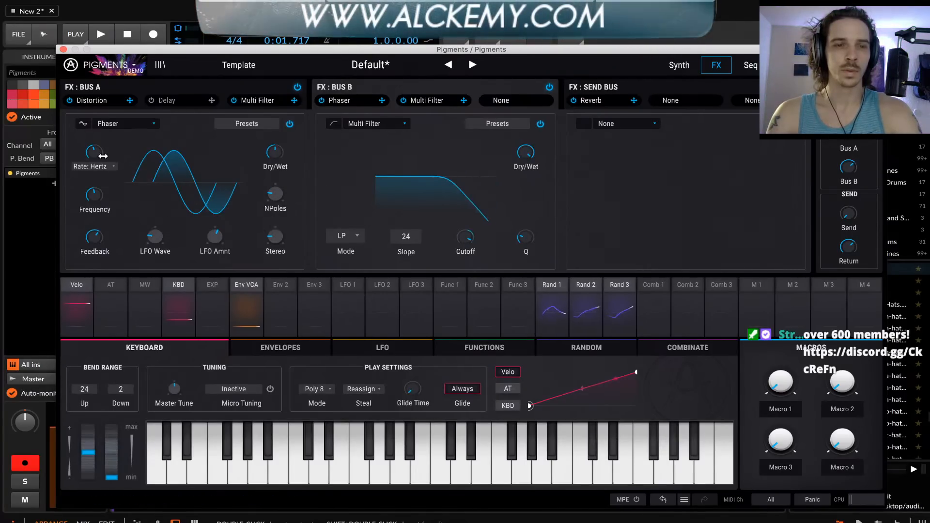
mouse_move(101, 156)
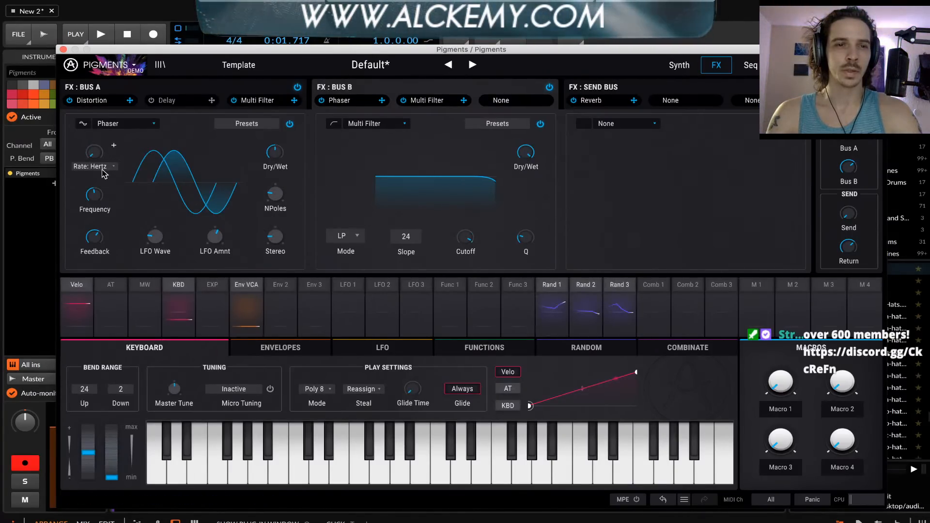
click(92, 166)
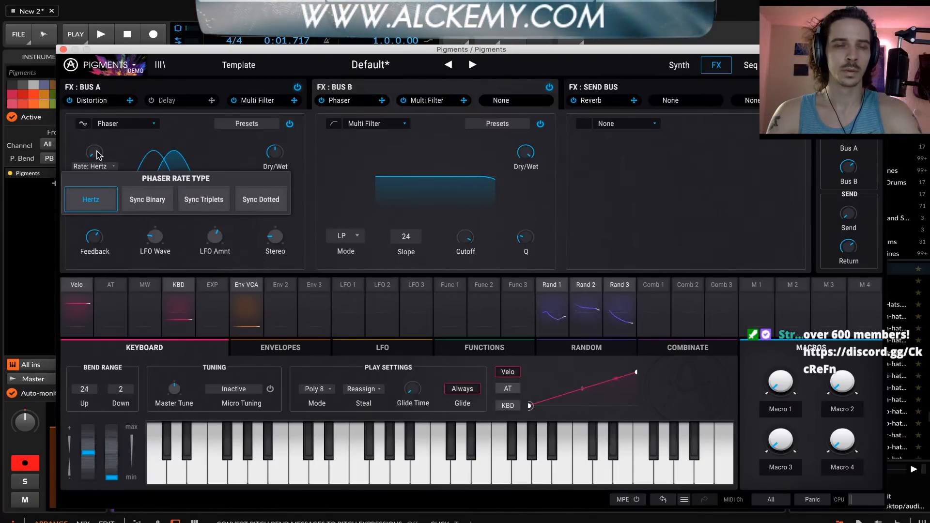
click(98, 155)
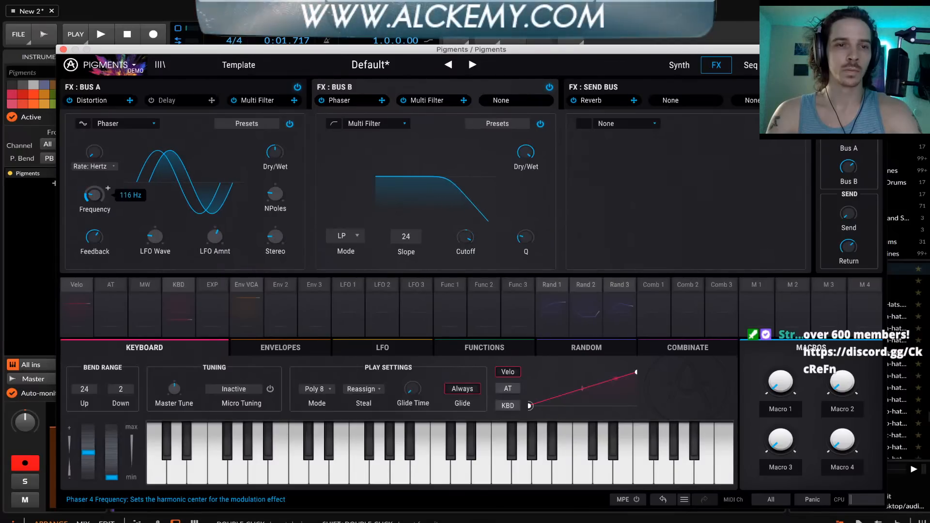
Adjust the Phaser's frequency in the low range and reduce its feedback and stereo amounts
mouse_move(95, 195)
mouse_down()
mouse_move(95, 220)
mouse_move(94, 184)
mouse_move(94, 221)
mouse_move(94, 198)
mouse_up()
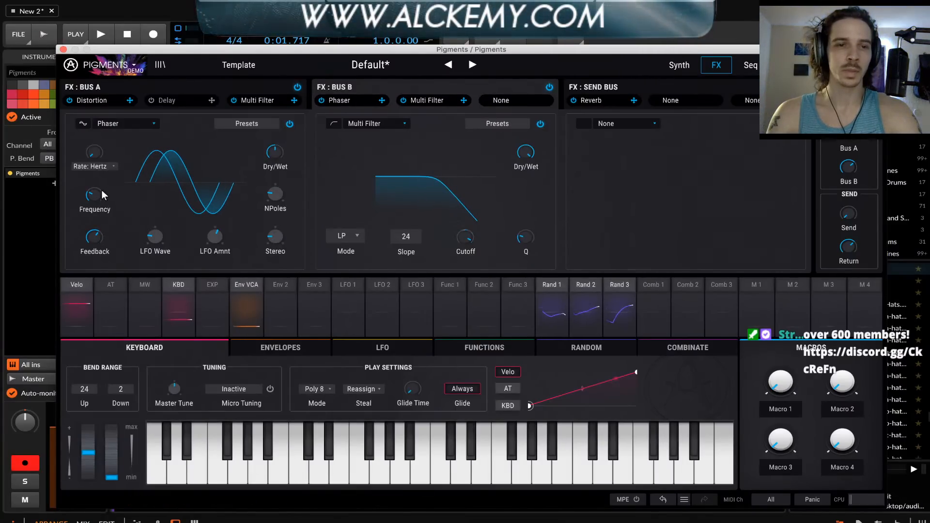
mouse_move(92, 239)
mouse_down()
mouse_move(92, 206)
mouse_move(94, 244)
mouse_up()
drag(93, 198, 93, 201)
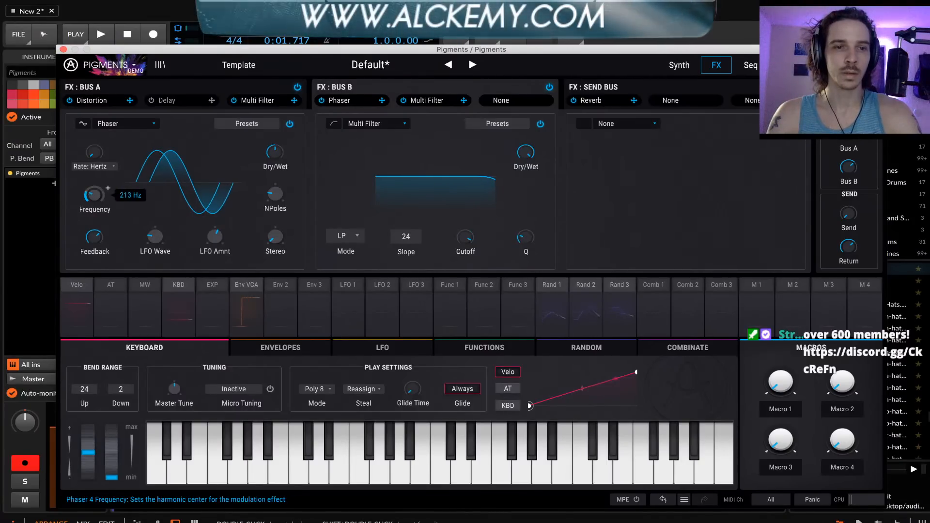
Fine-tune the Phaser's frequency and modulate it from Random 1 with an amount of 0.12
drag(94, 195, 93, 199)
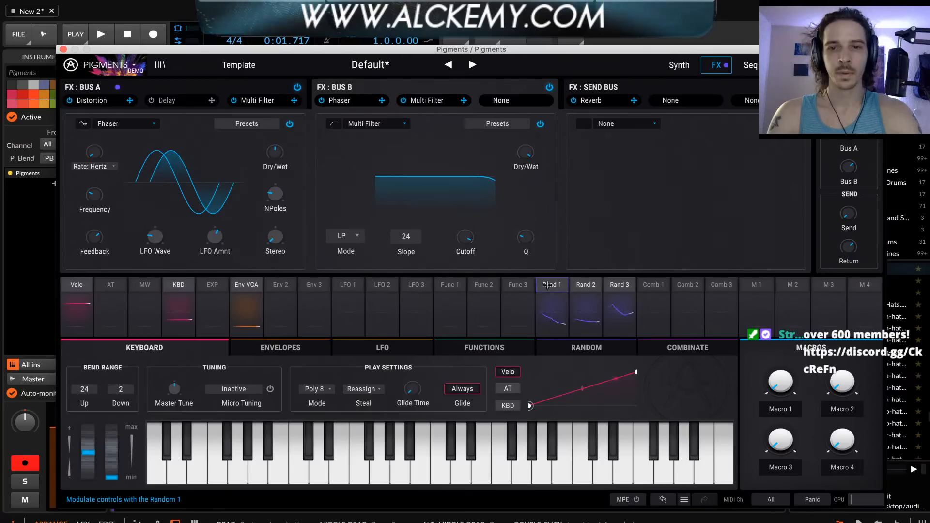
drag(551, 305, 120, 212)
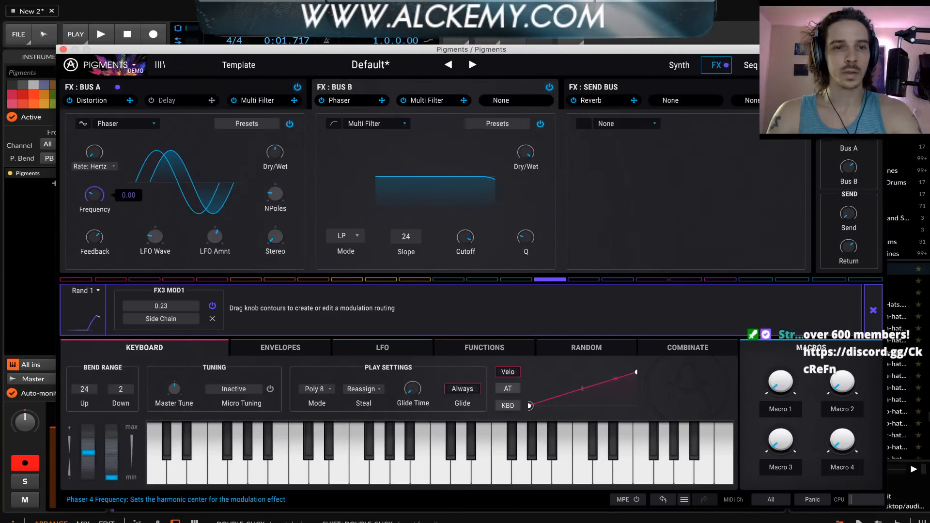
drag(86, 199, 86, 187)
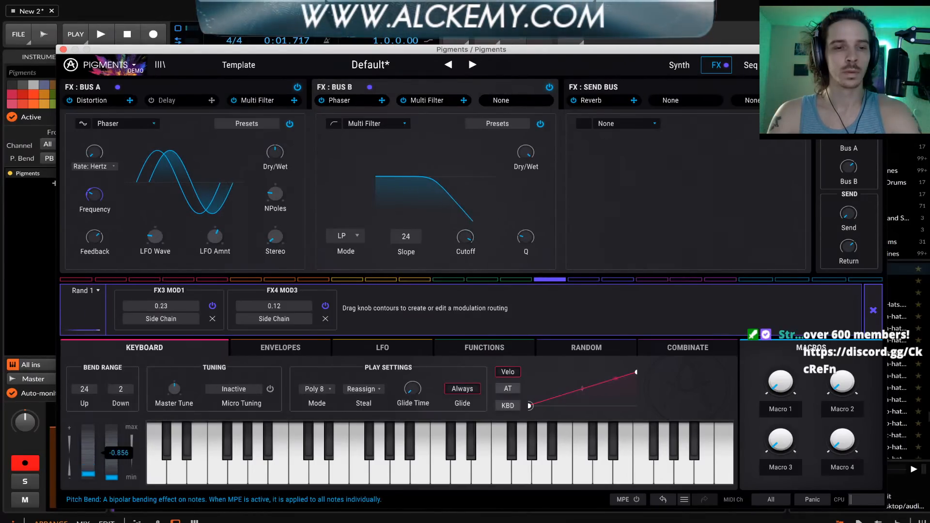
Set the downward bend range to 24 and try pitch bends in both directions
drag(88, 474, 89, 476)
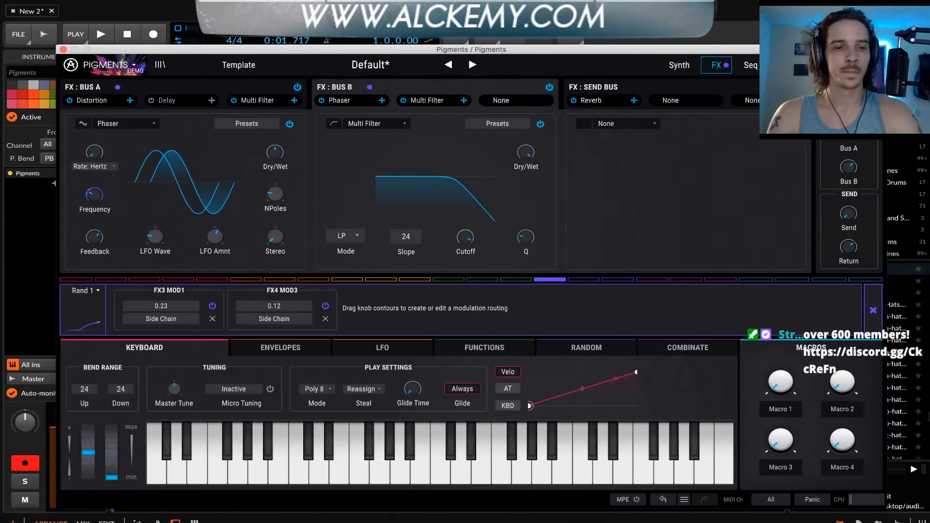
drag(121, 389, 121, 406)
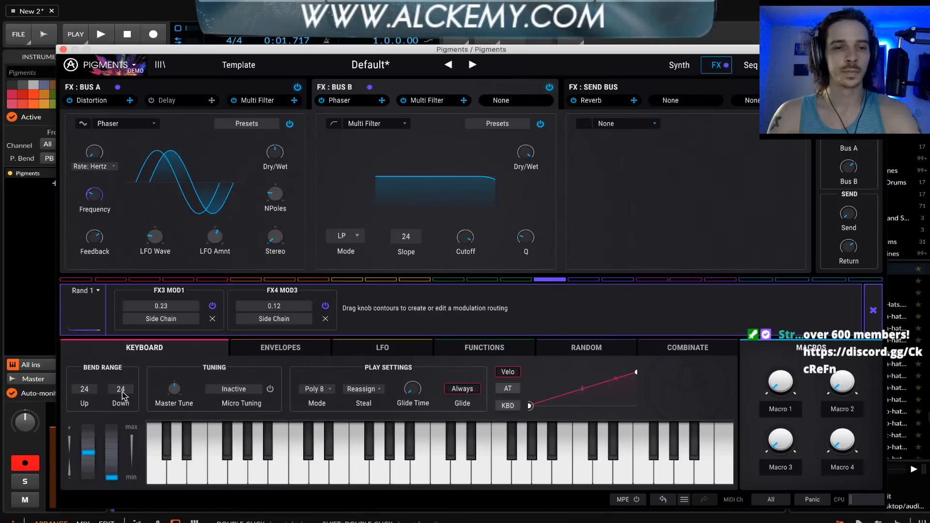
mouse_move(88, 452)
mouse_down()
mouse_move(88, 427)
mouse_move(88, 452)
mouse_move(88, 438)
mouse_up()
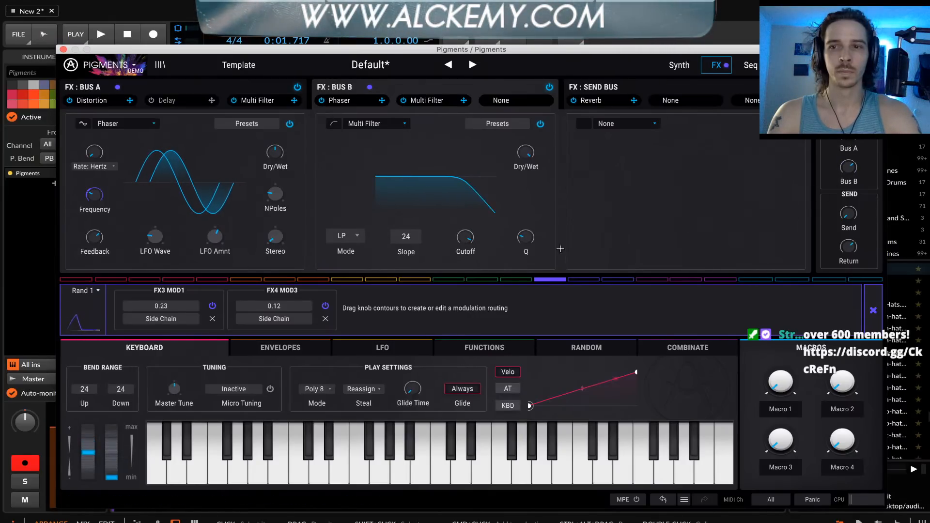
drag(94, 449, 93, 472)
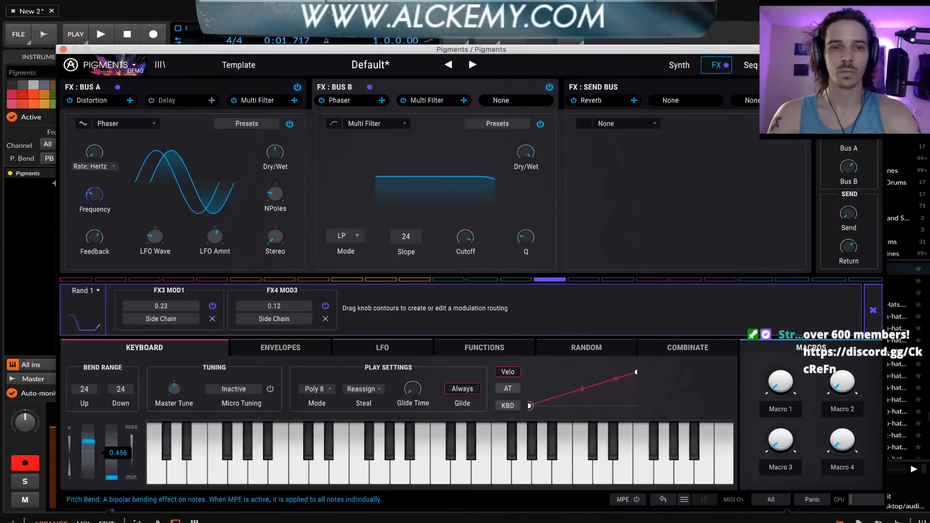
drag(88, 439, 88, 451)
Load a Distortion into the third slot of FX bus B and raise the voice send level
click(502, 101)
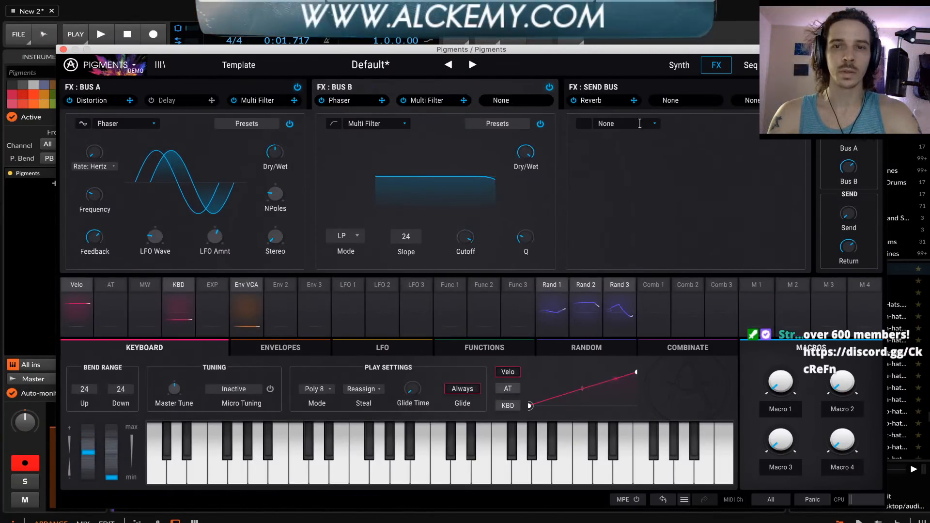
click(637, 124)
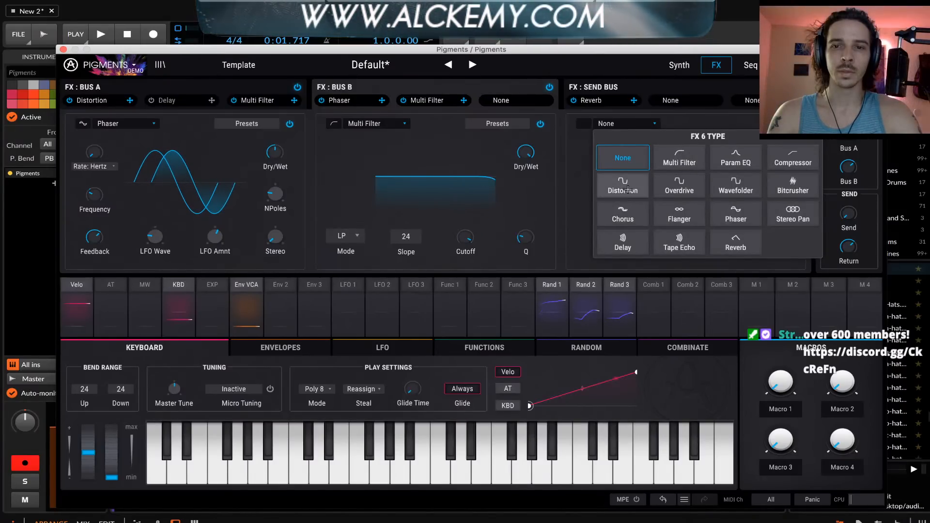
click(624, 191)
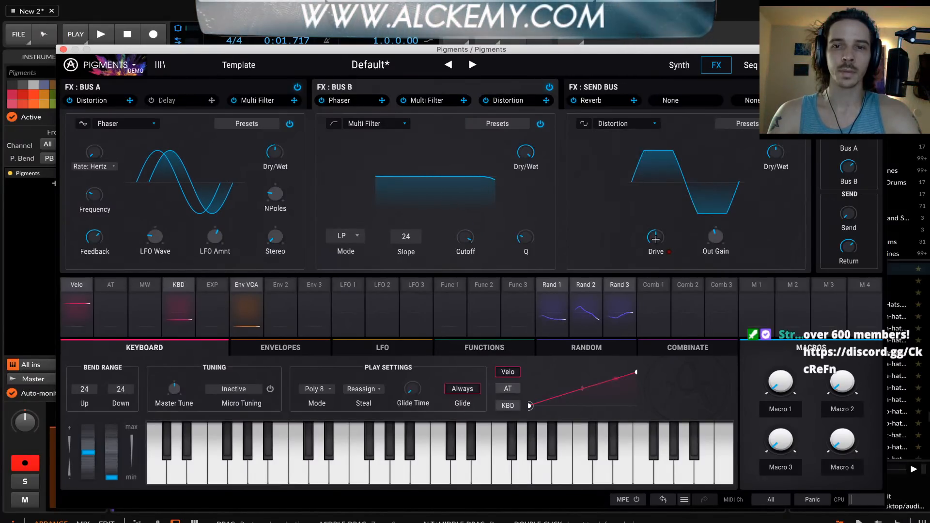
mouse_move(656, 238)
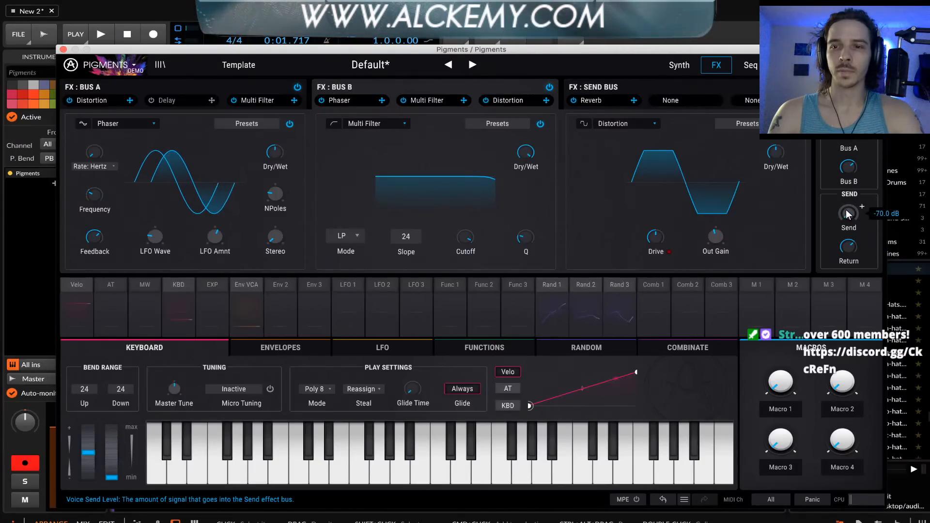
drag(848, 212, 847, 116)
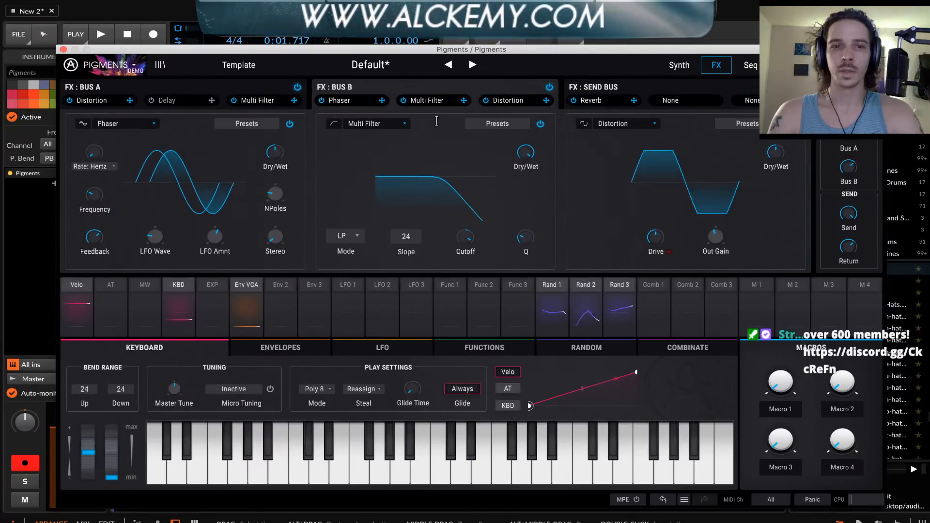
Replace the Delay in FX bus A with a Reverb and modulate its dry/wet from Random 1 by 0.52
click(593, 86)
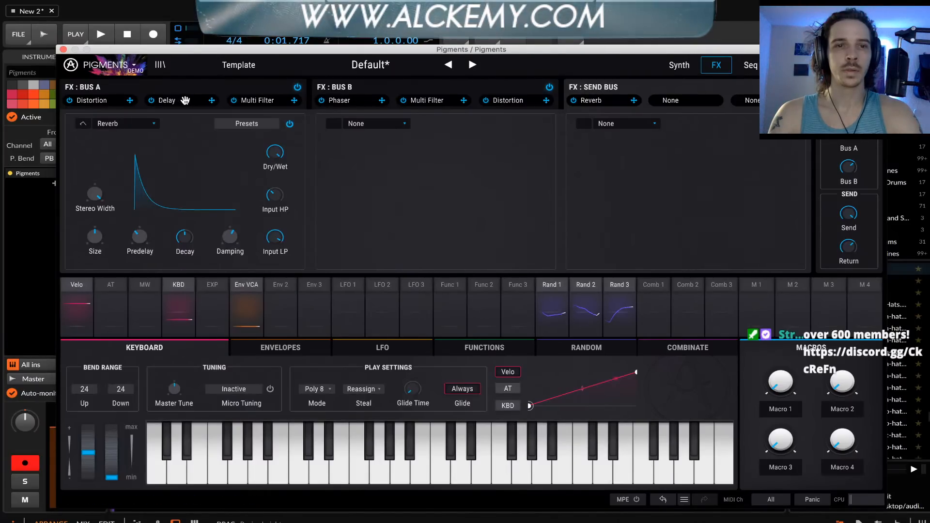
click(178, 85)
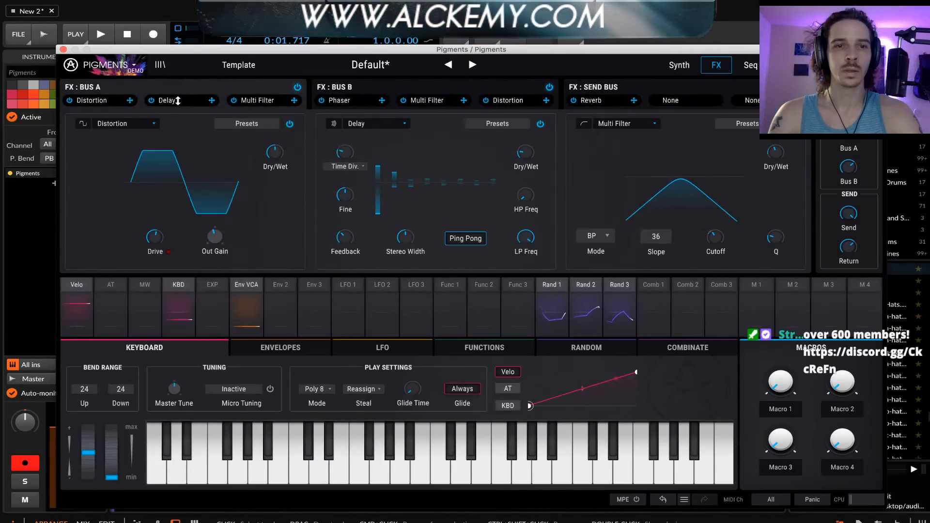
click(540, 123)
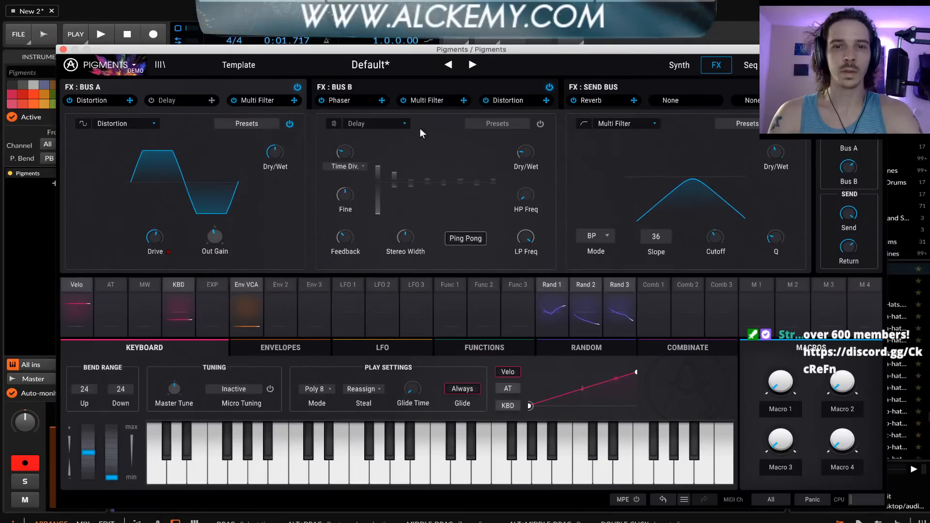
click(361, 124)
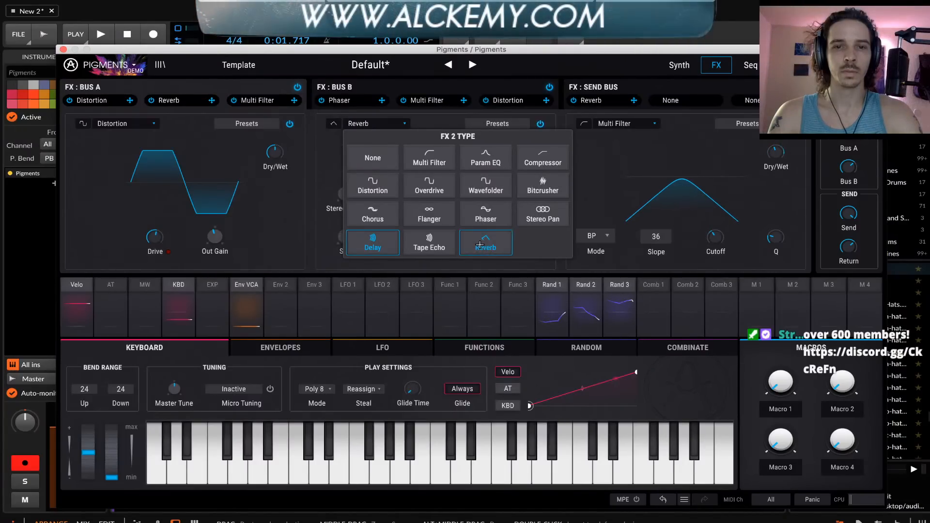
click(485, 242)
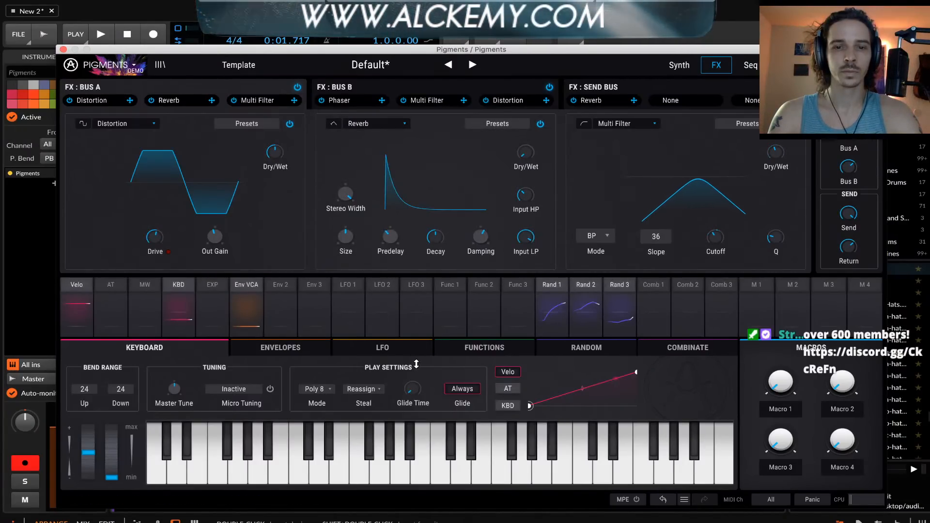
click(562, 282)
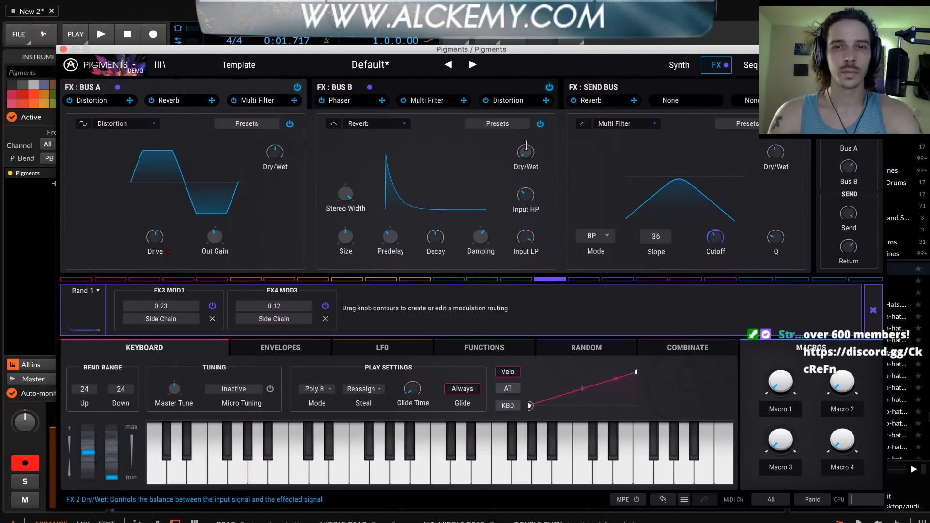
mouse_move(518, 146)
mouse_down()
mouse_move(518, 104)
mouse_move(509, 145)
mouse_up()
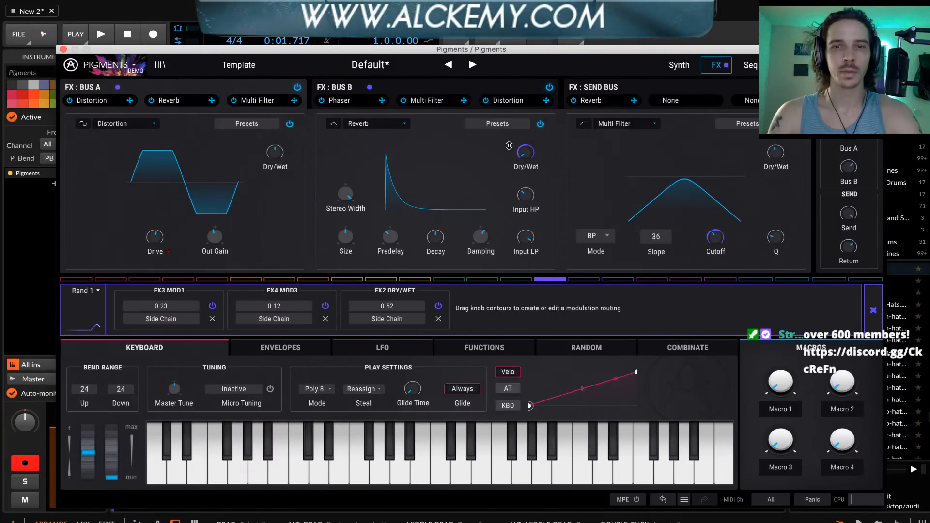
Replace the send bus Reverb with a Stereo Pan and reduce its amount to a narrow deviation
click(584, 100)
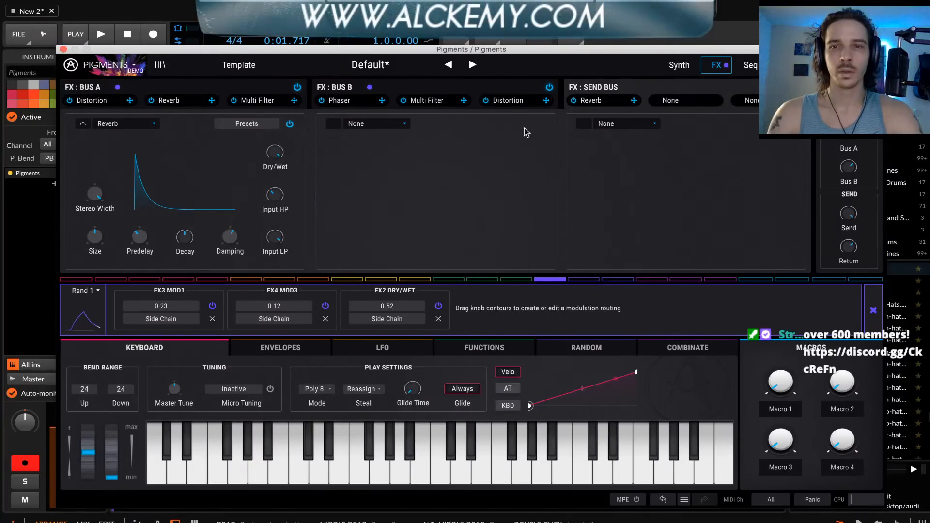
click(123, 121)
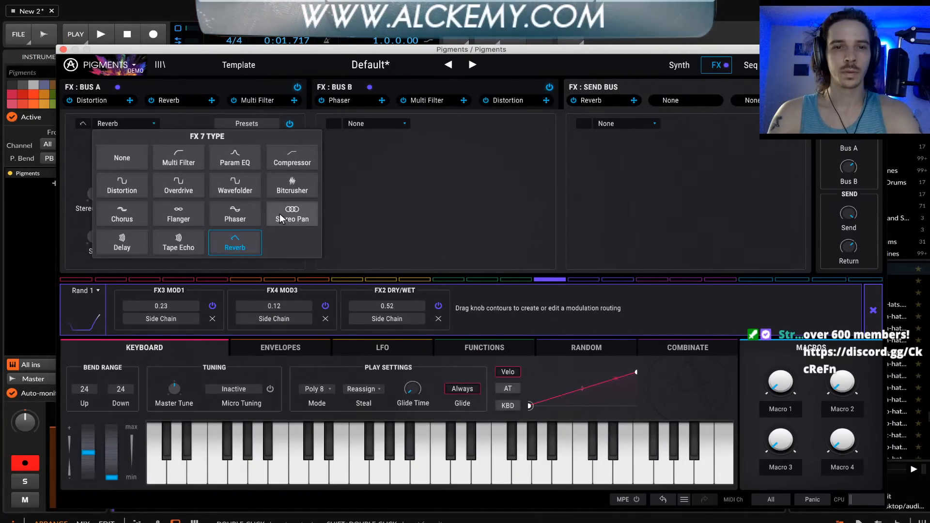
click(280, 213)
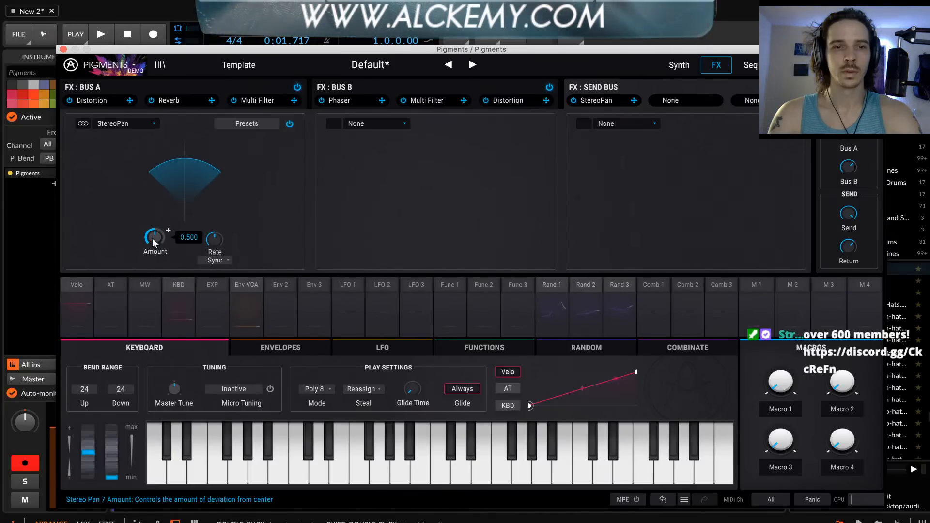
drag(153, 238, 153, 260)
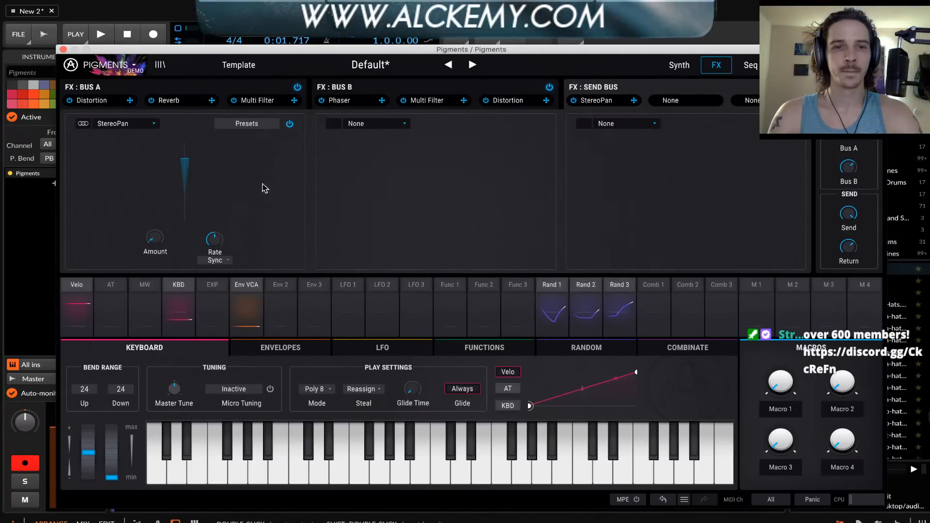
Load a Compressor into the send bus's second slot, lower its threshold, enable Makeup, and raise its output gain and ratio
click(382, 124)
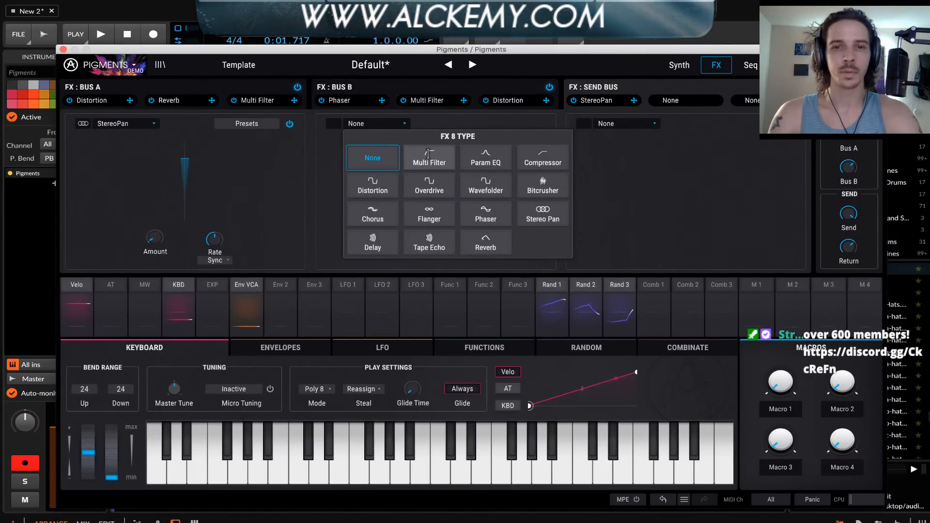
click(542, 157)
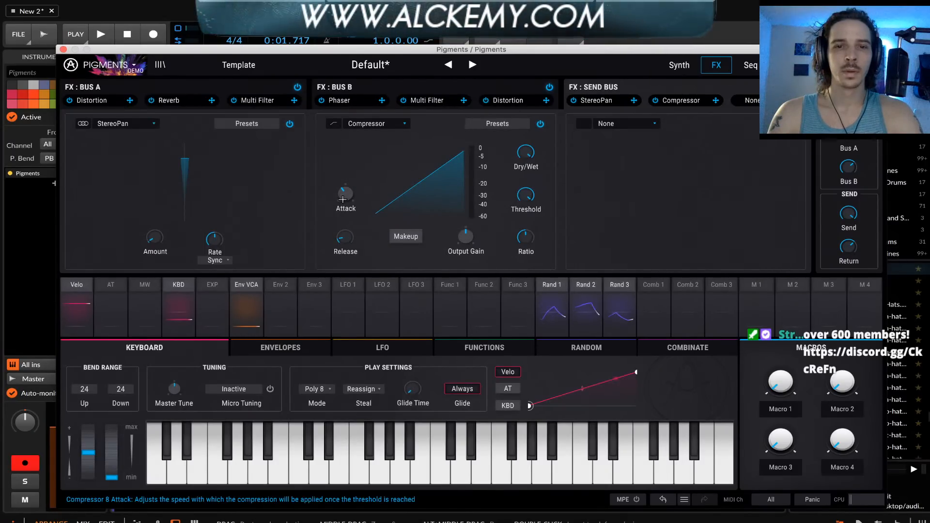
mouse_move(345, 198)
drag(346, 198, 346, 205)
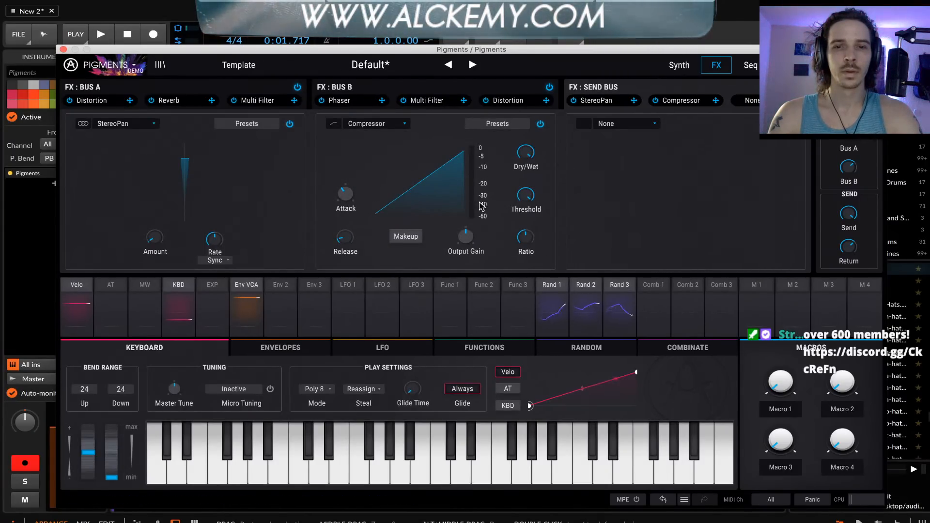
drag(523, 198, 524, 227)
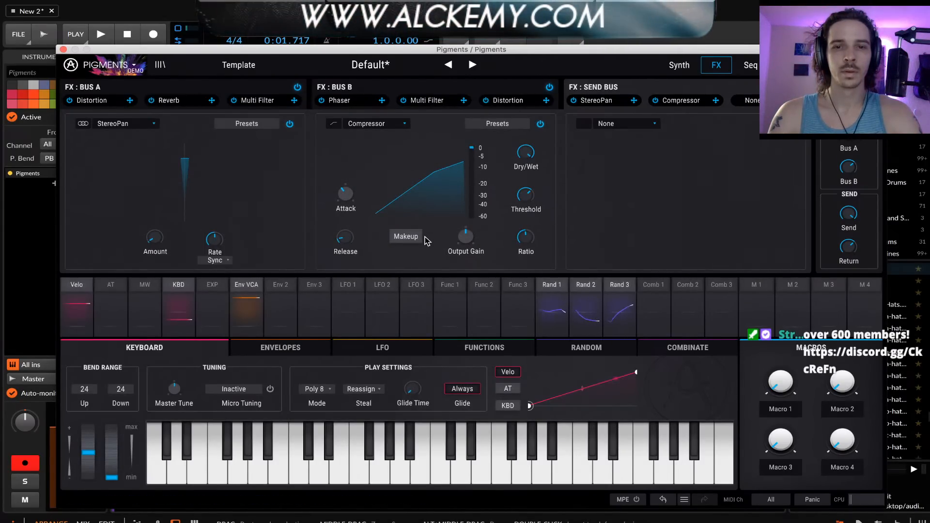
click(406, 236)
drag(467, 240, 467, 218)
drag(521, 245, 521, 237)
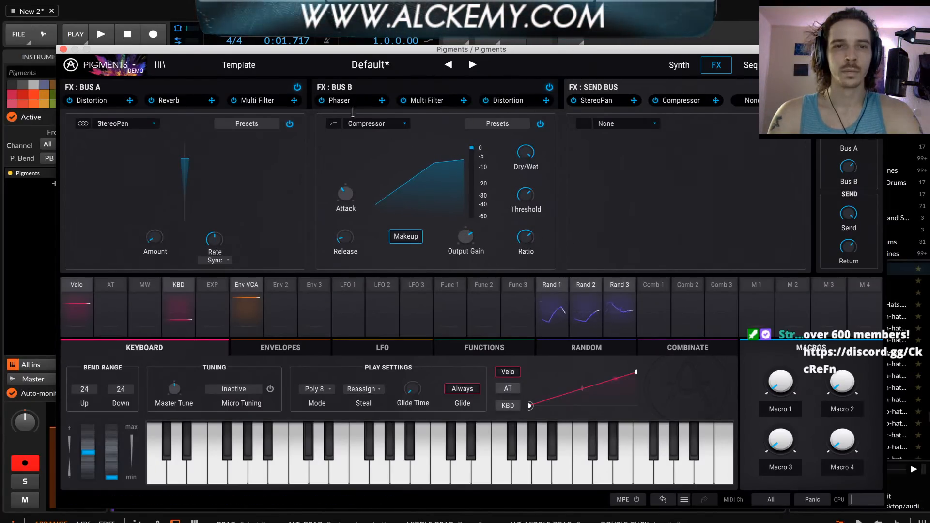
Set the slope of FX bus B's Multi Filter to 36 and lower its cutoff
click(374, 86)
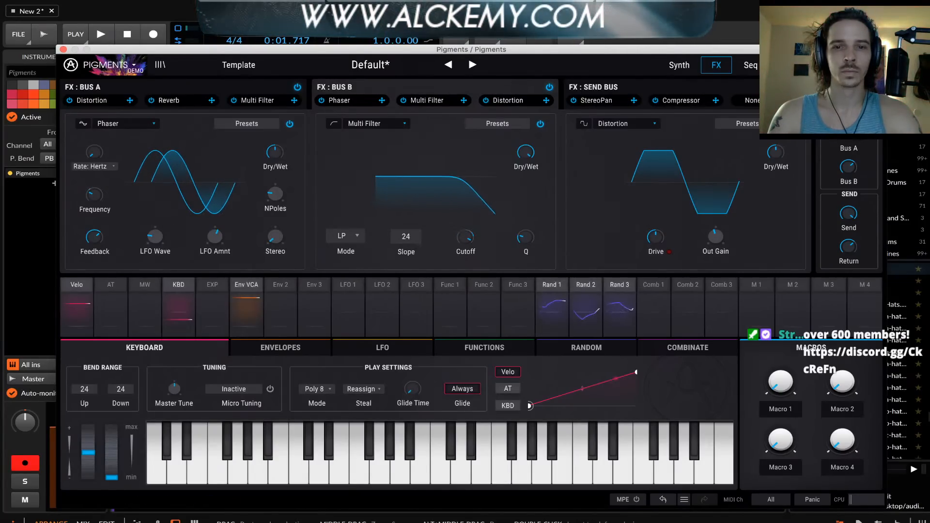
drag(406, 236, 406, 226)
drag(465, 237, 465, 245)
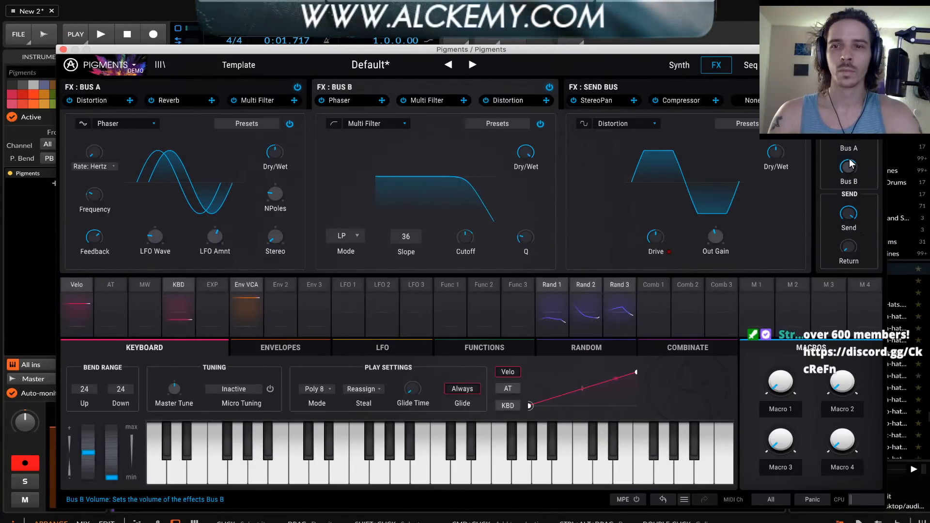
Raise the Bus B volume to 4.98 and try a pitch bend
mouse_move(848, 167)
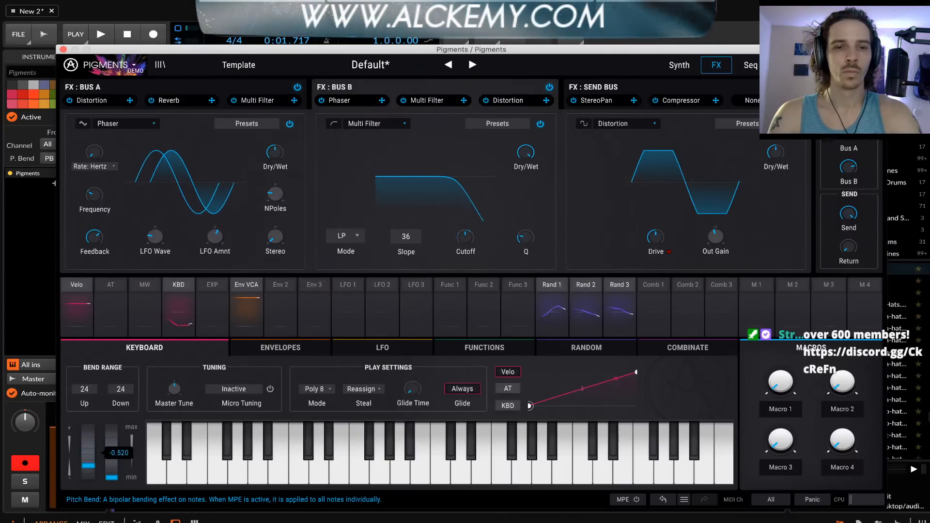
drag(88, 466, 88, 441)
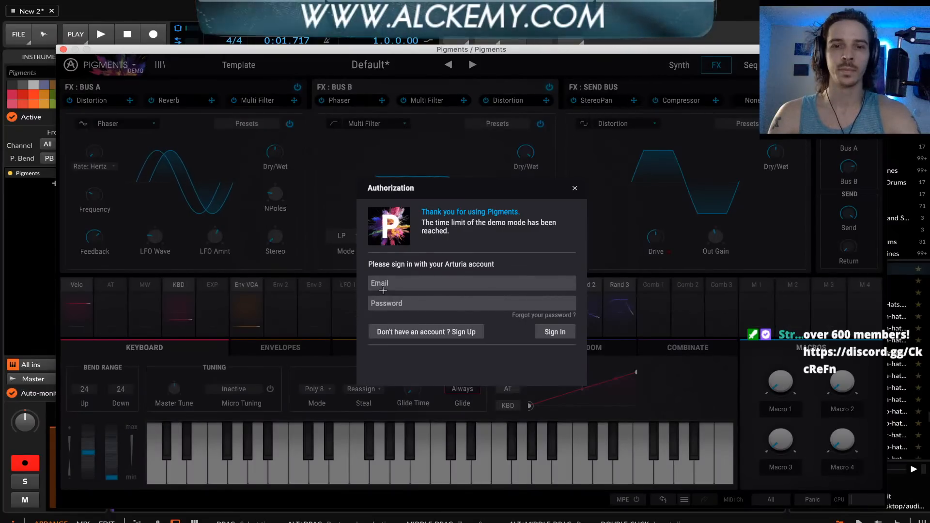
Dismiss the Authorization dialog and close the Pigments plug-in window
click(572, 188)
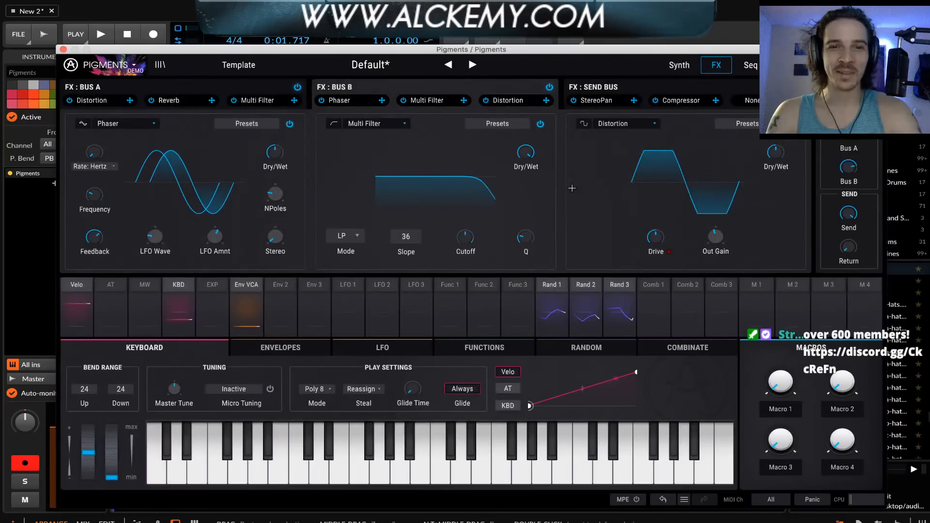
click(225, 84)
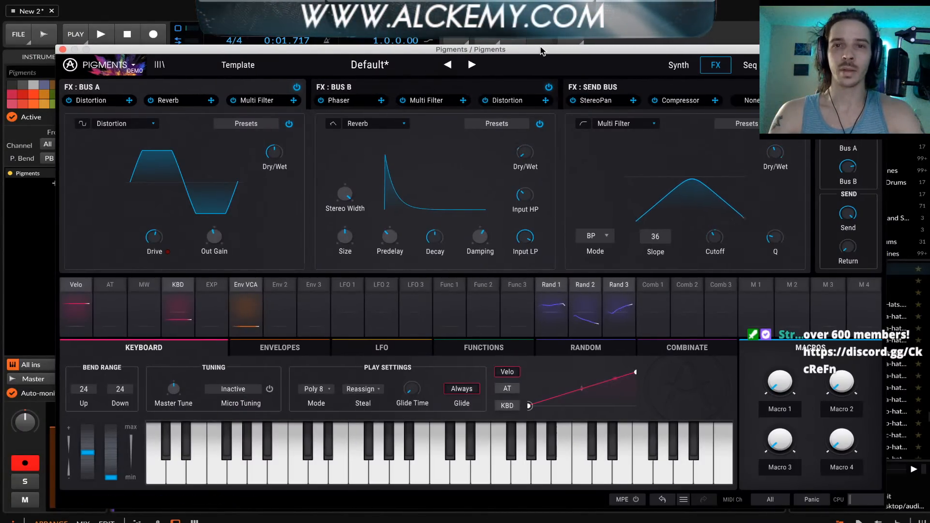
drag(539, 52, 518, 22)
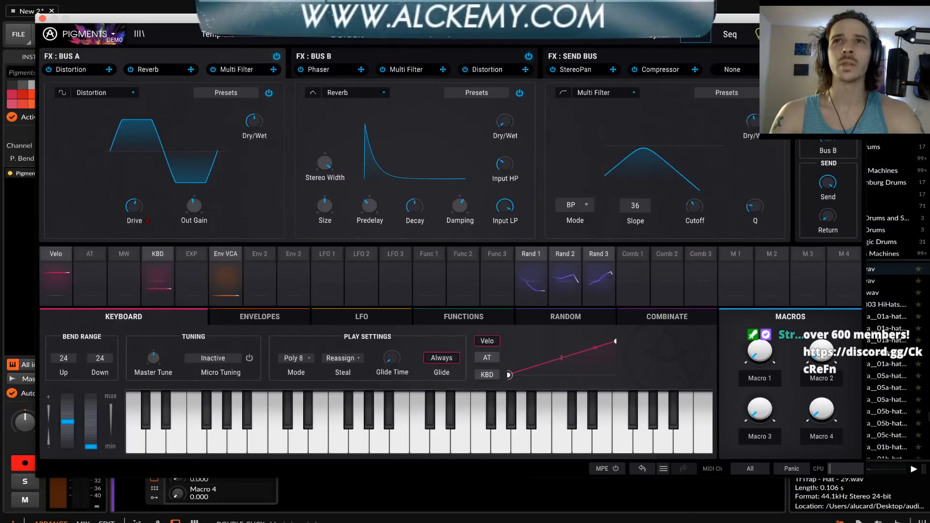
drag(221, 22, 272, 39)
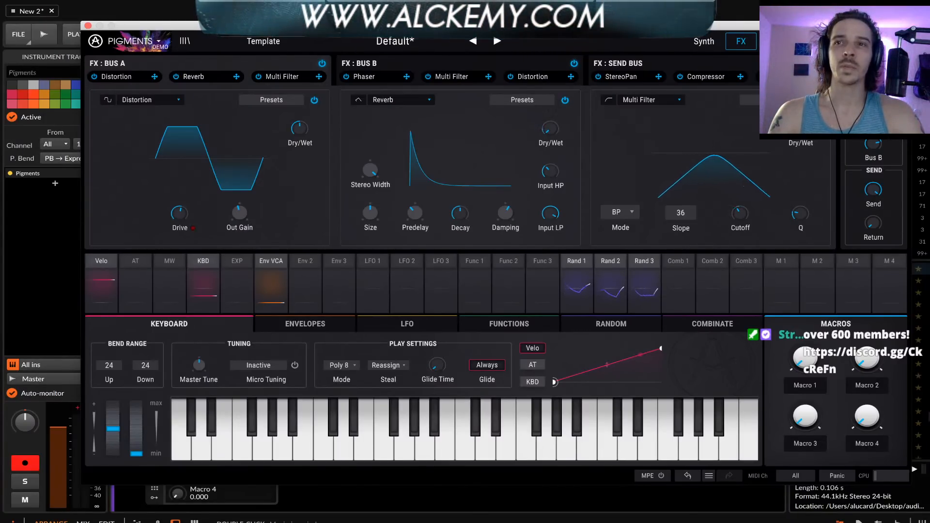
drag(437, 28, 415, 54)
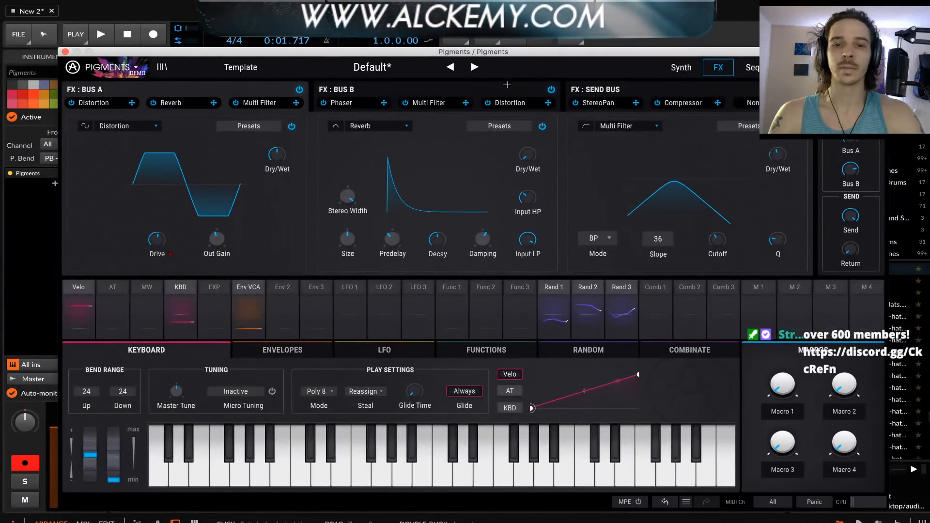
click(64, 52)
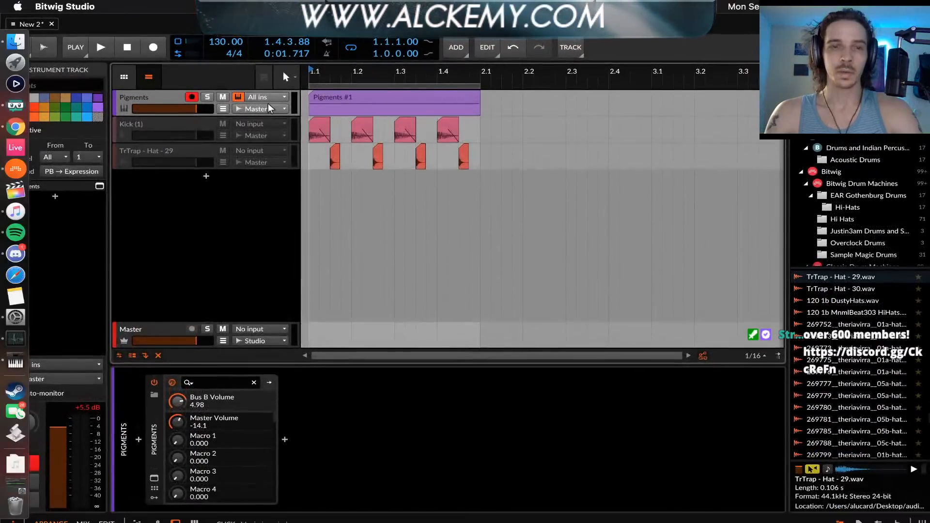
Launch Ableton Live 10.1 Beta, decline to proceed past Bitwig's plug-in state error, and minimize the Bitwig window
click(20, 149)
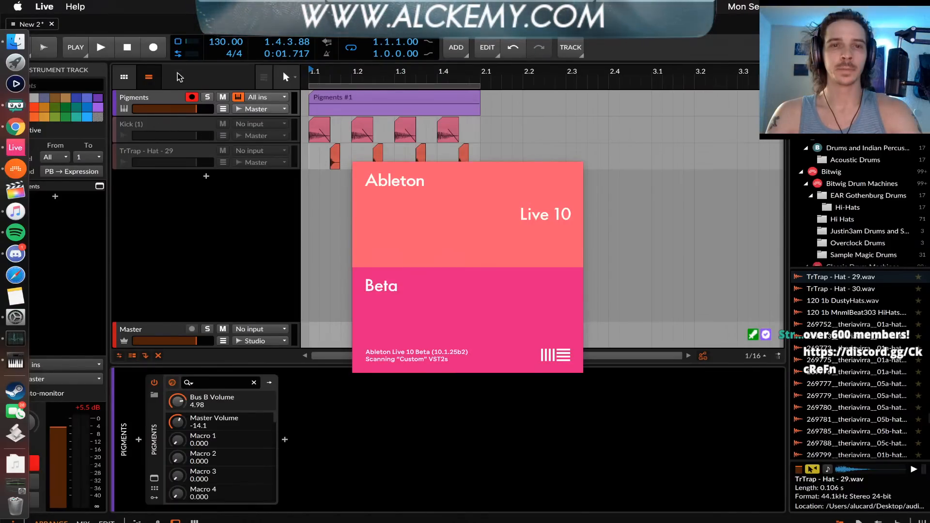
key(super+Tab)
key(super+m)
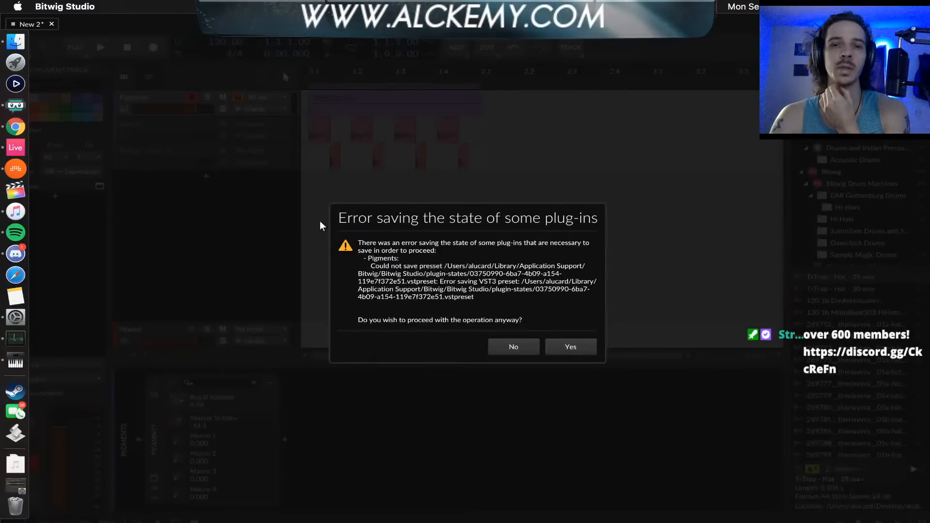
click(526, 347)
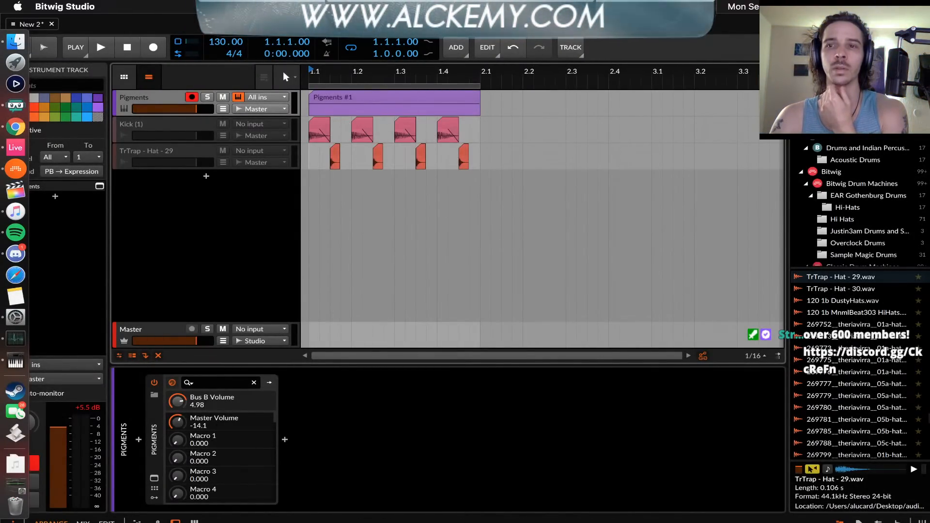
key(super+m)
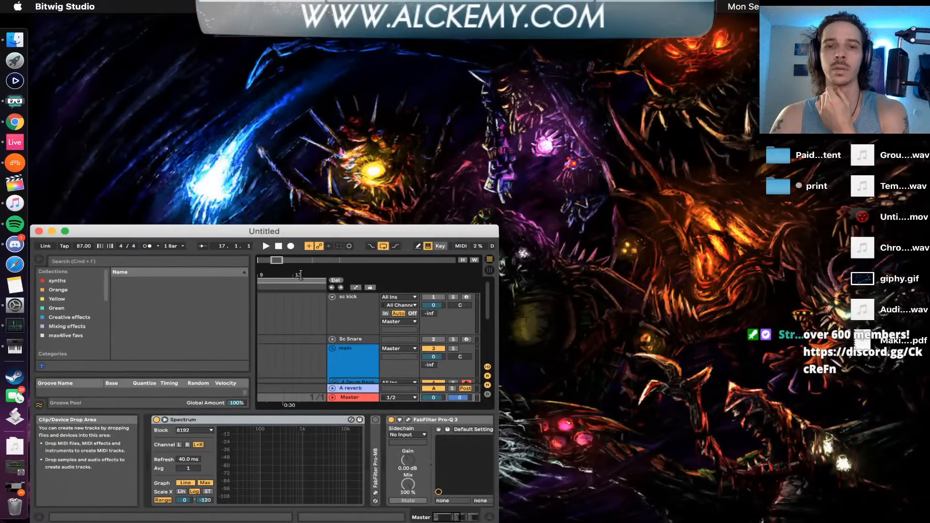
Move the Ableton Live window to the upper edge of the desktop and enlarge it to fill the screen
drag(236, 232, 236, 27)
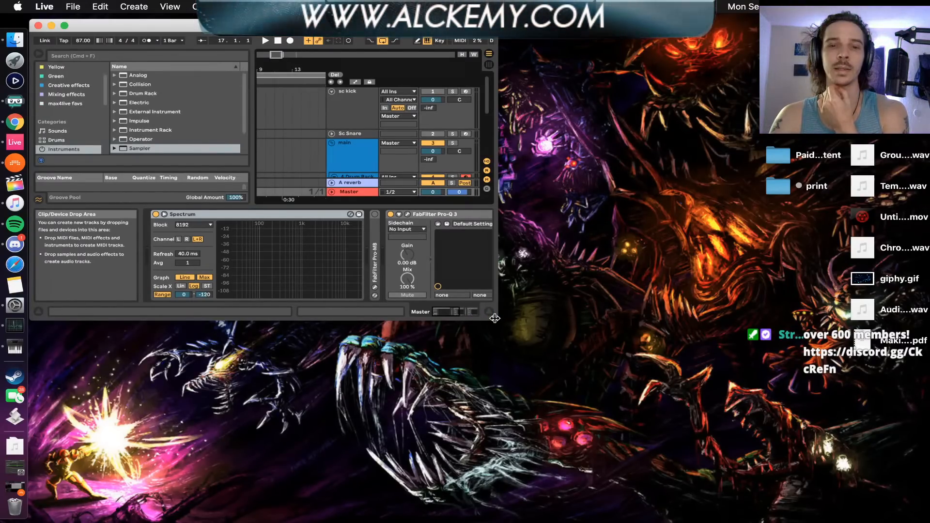
drag(495, 318, 606, 370)
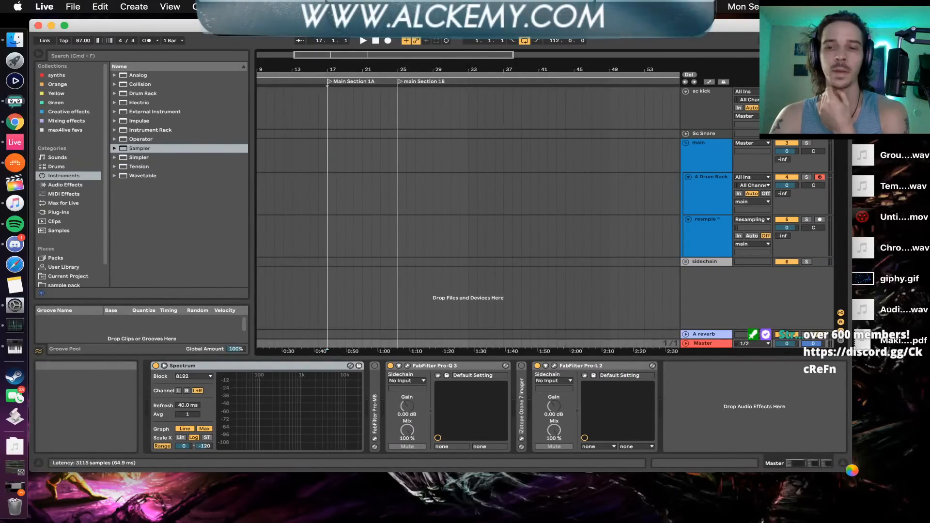
drag(853, 472, 929, 518)
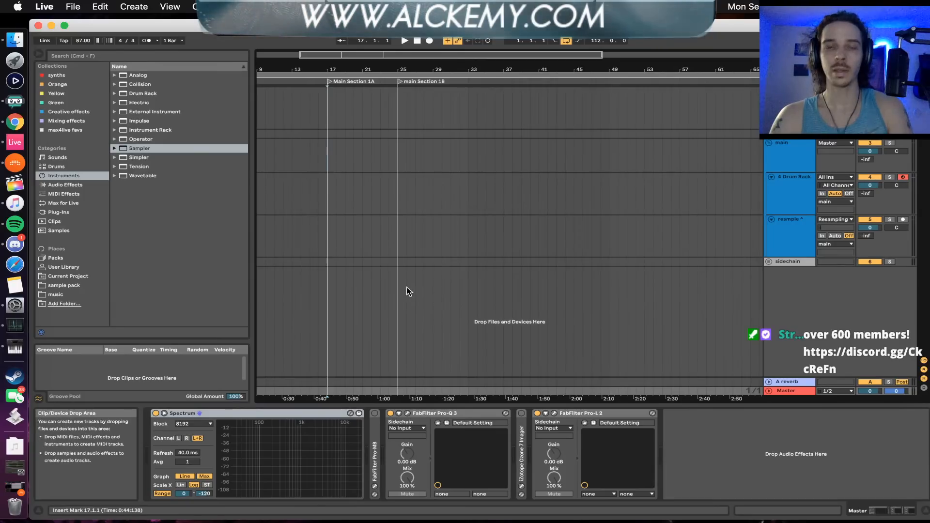
Expand the Bass Templates folder in the User Library, sort it by name and widen the browser to reveal the full file names
click(53, 212)
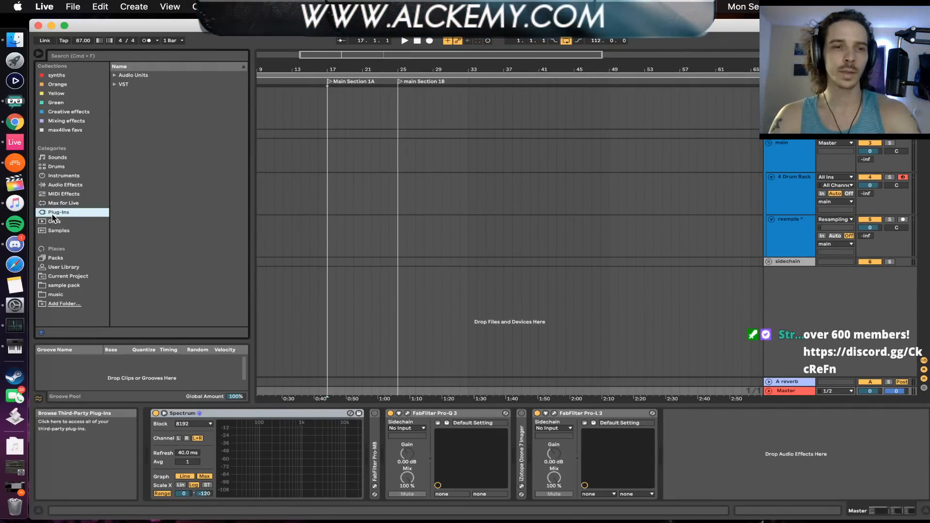
click(57, 267)
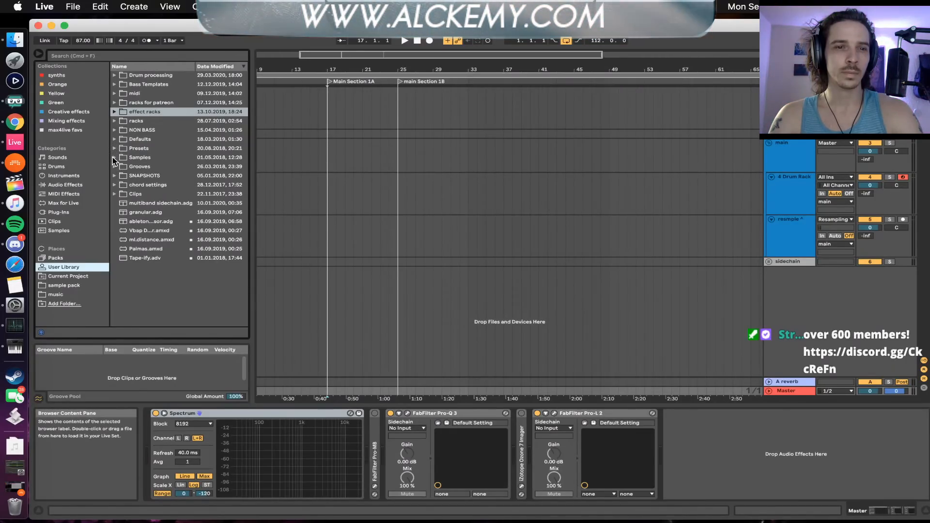
click(115, 84)
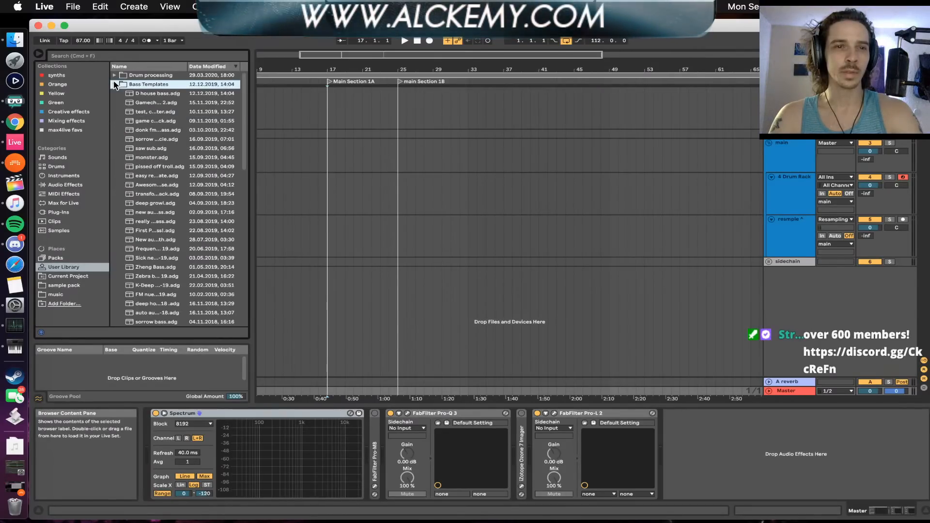
scroll(156, 132, down, 2)
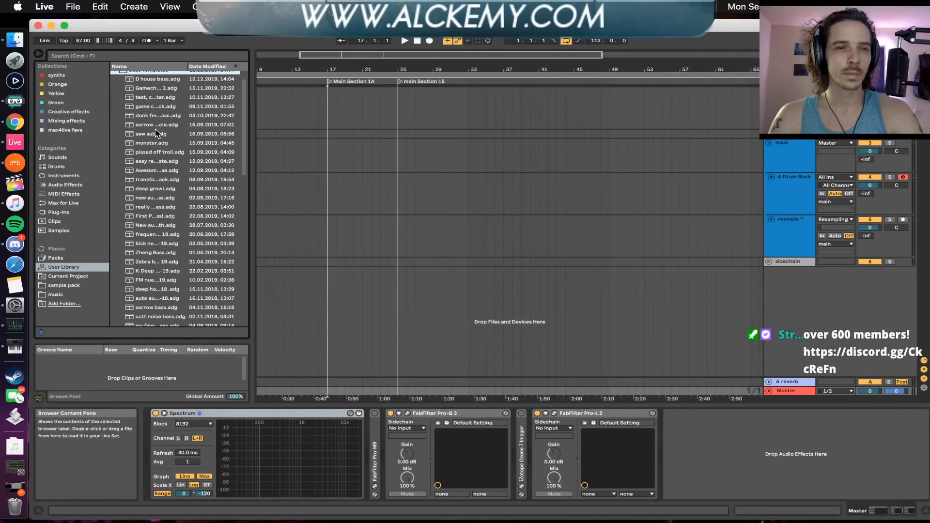
scroll(156, 132, up, 2)
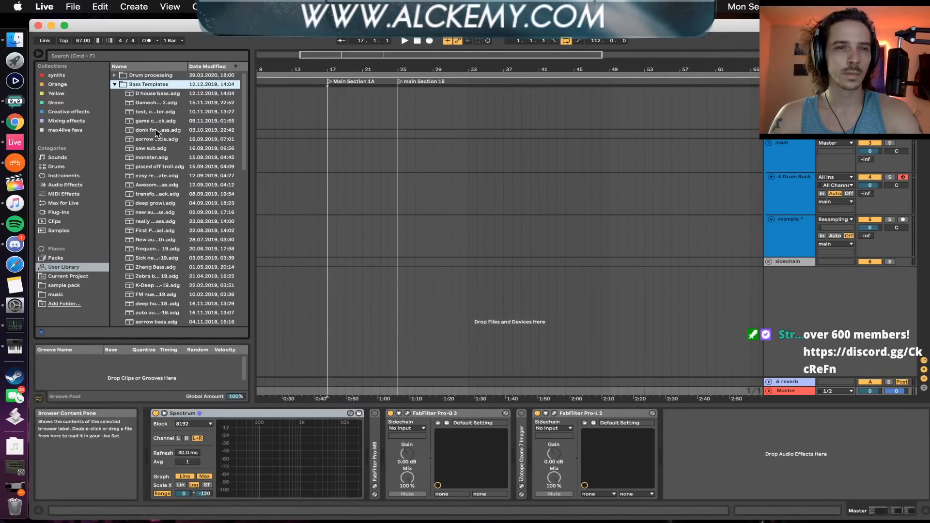
click(154, 66)
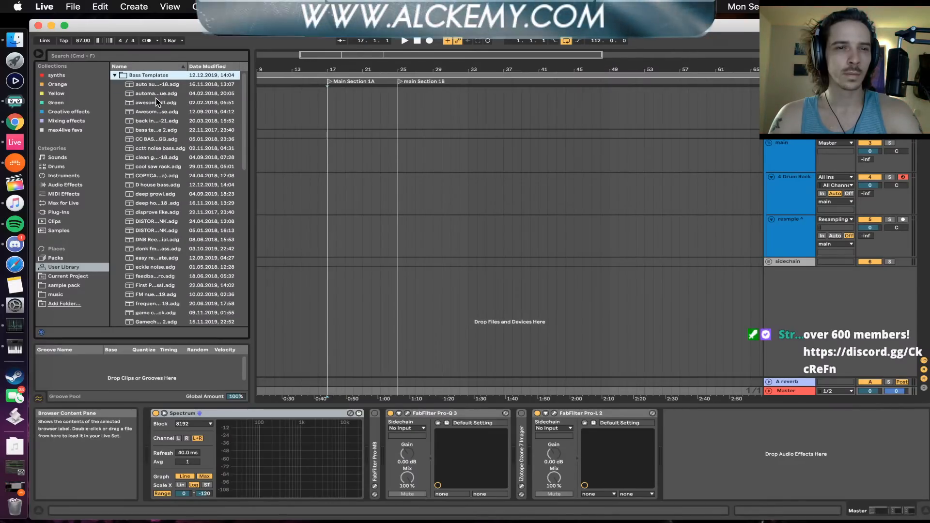
click(156, 264)
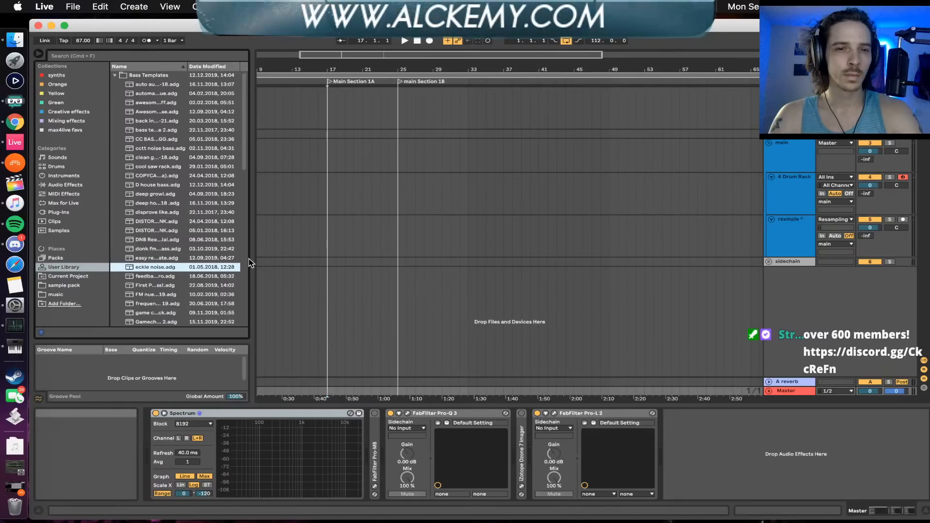
drag(251, 258, 307, 259)
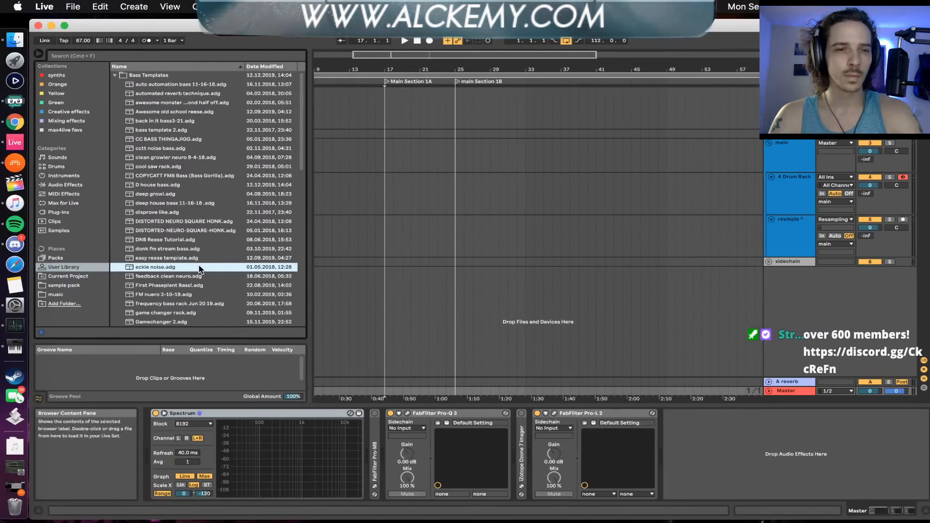
Load the reese sub ekcle.adg bass template onto a new track in the arrangement
scroll(188, 267, down, 5)
scroll(188, 269, down, 5)
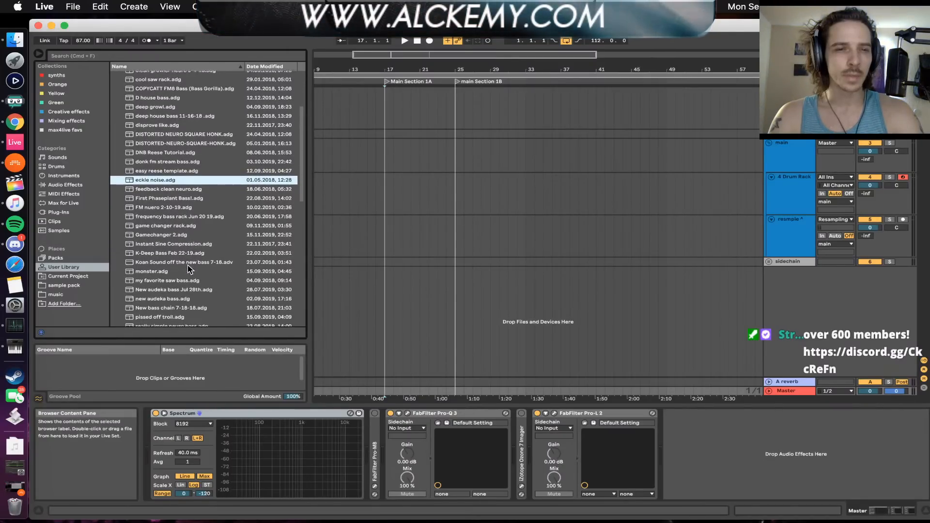
scroll(187, 269, down, 2)
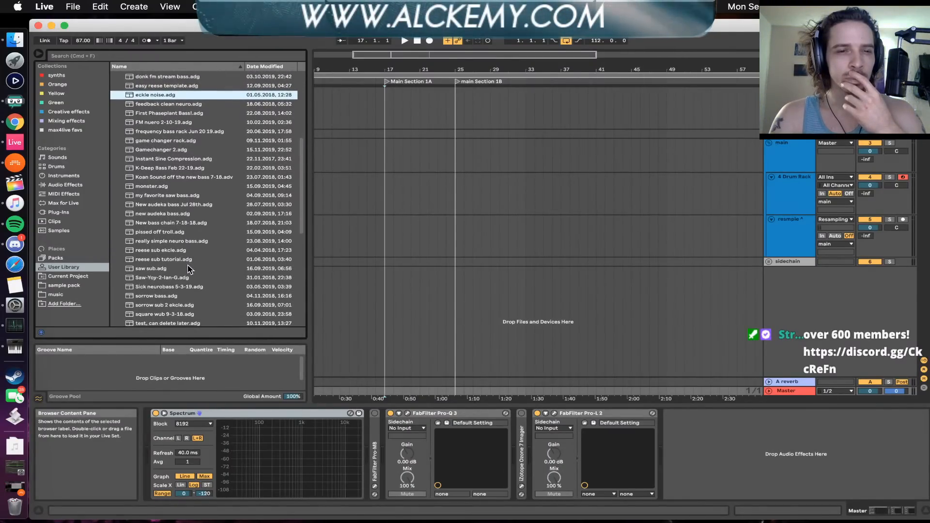
click(155, 239)
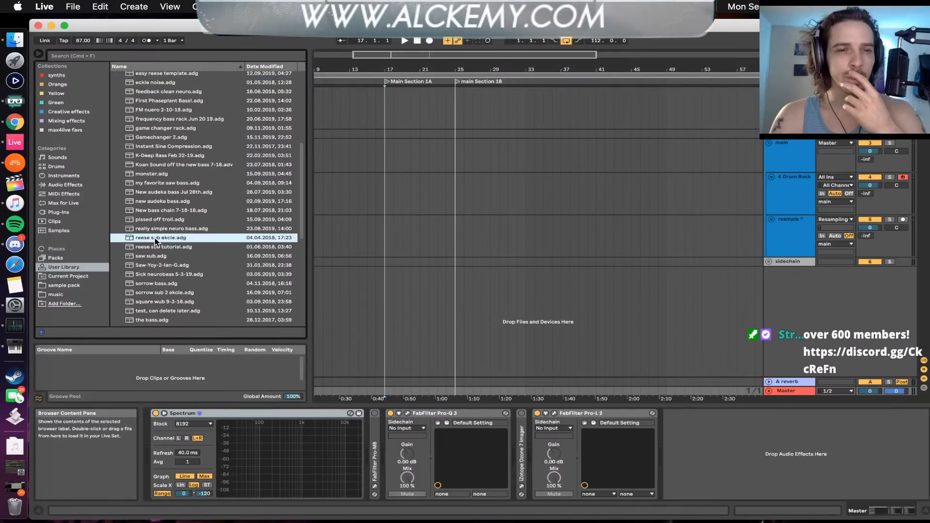
drag(144, 241, 395, 195)
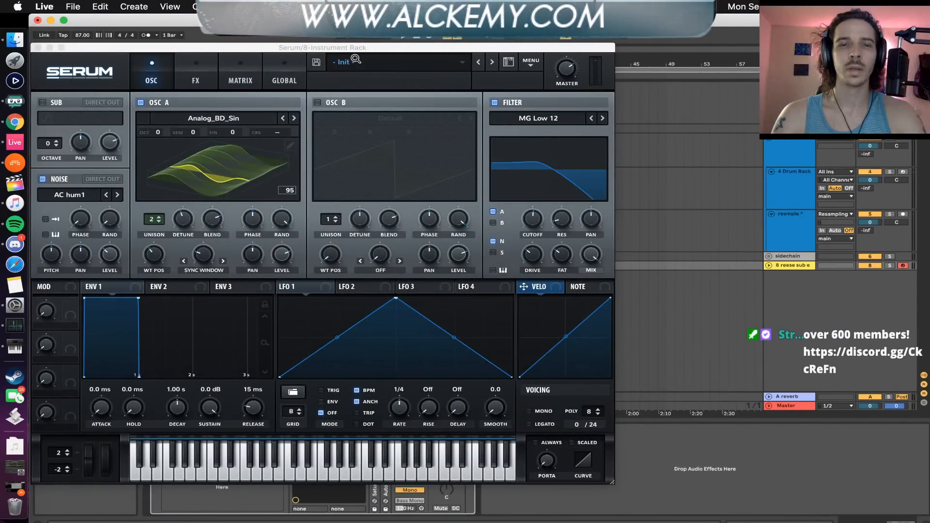
Move the Serum plug-in window until its title bar is reachable, and close it
drag(258, 51, 257, 25)
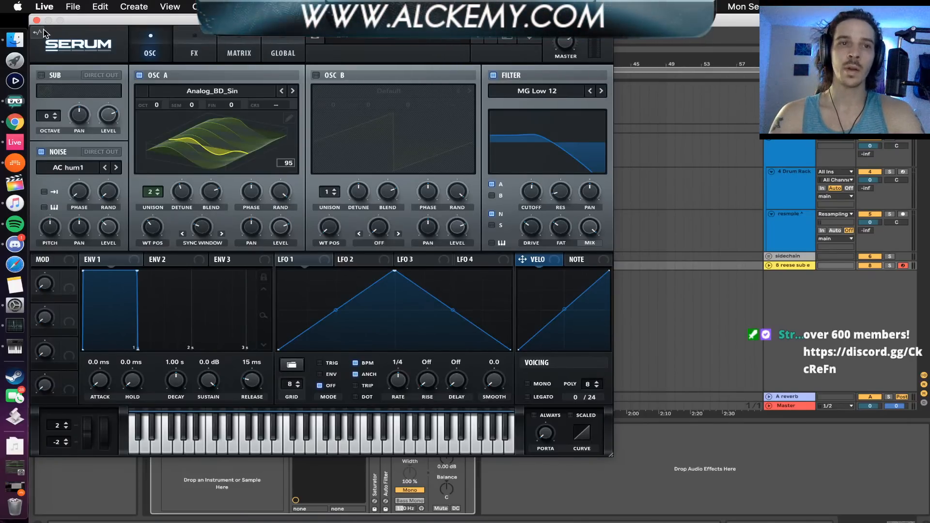
mouse_move(43, 33)
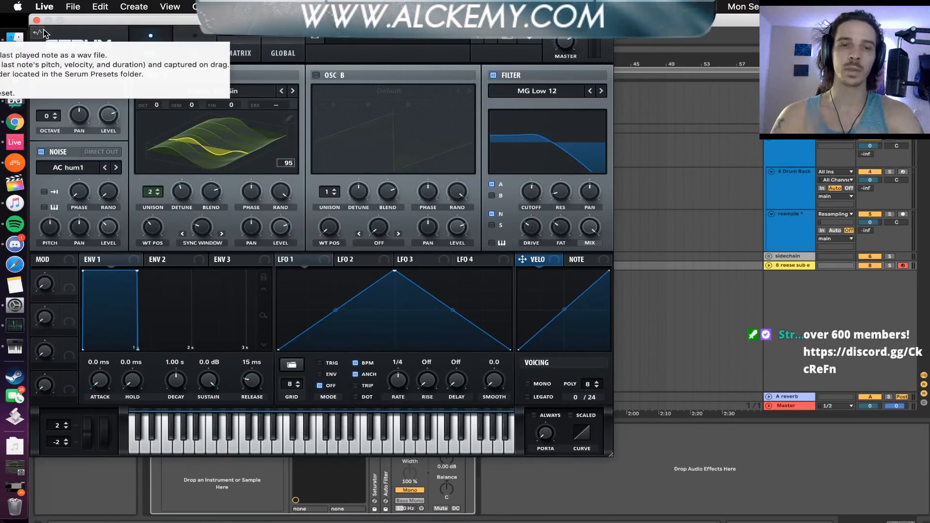
drag(85, 21, 128, 31)
click(79, 30)
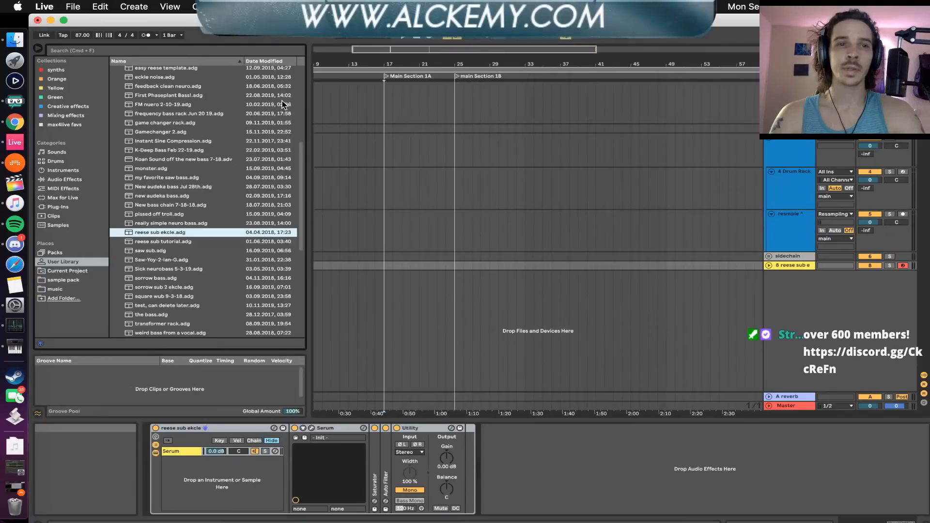
Unfold the reese sub track and inspect its rack's Auto Filter and Saturator settings, folding those devices and Utility again
click(768, 265)
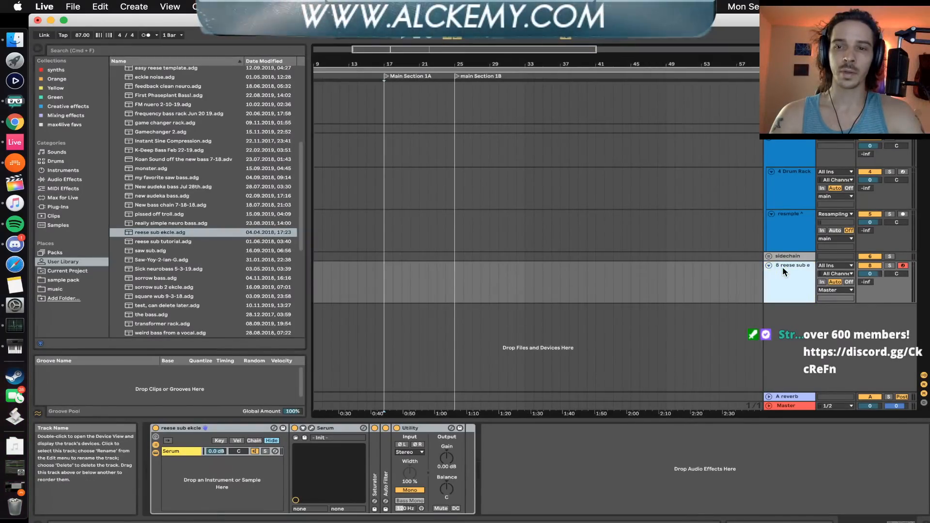
click(226, 431)
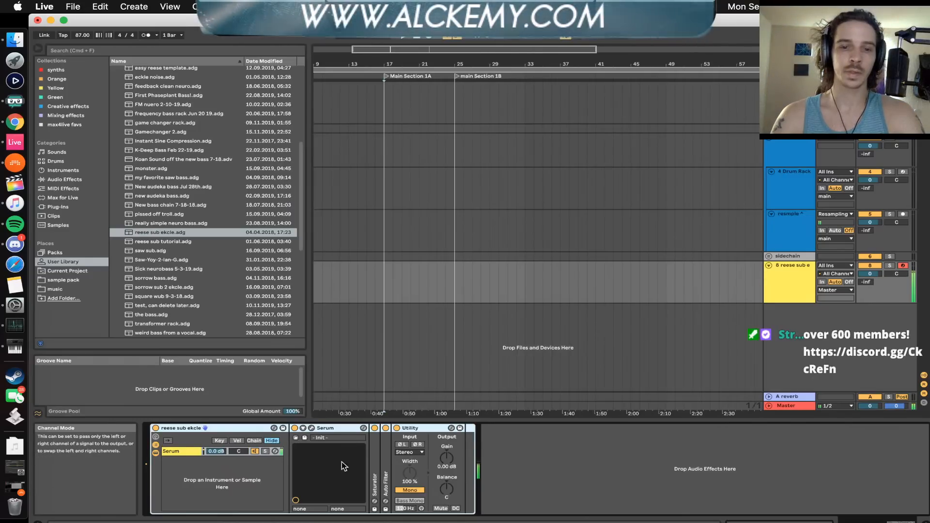
double_click(384, 452)
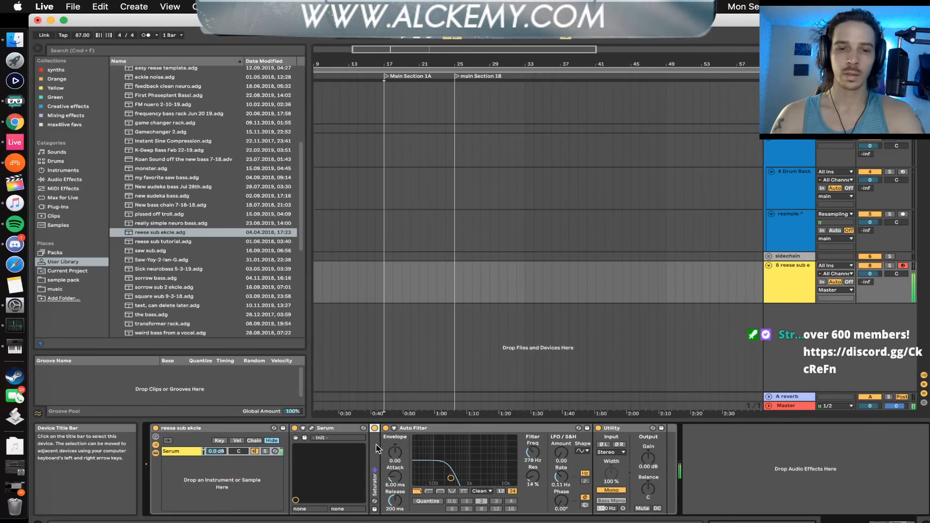
double_click(375, 445)
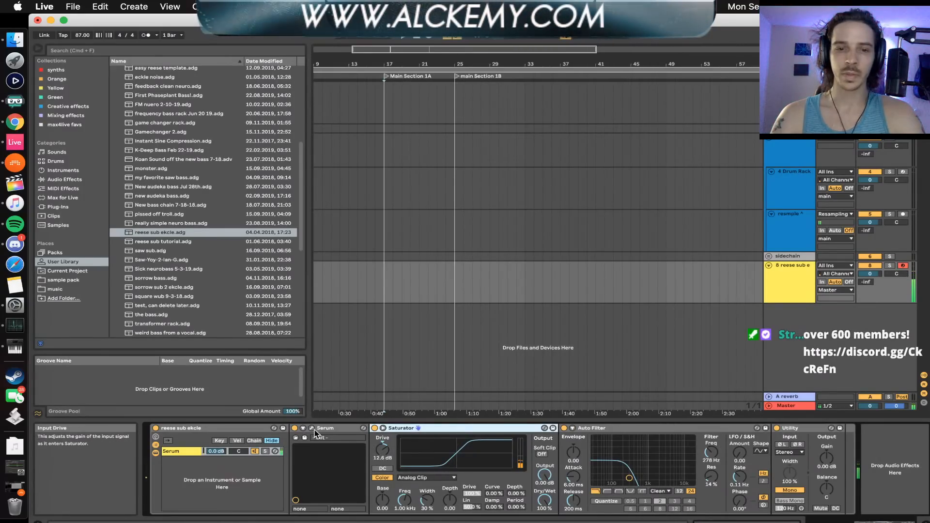
double_click(436, 429)
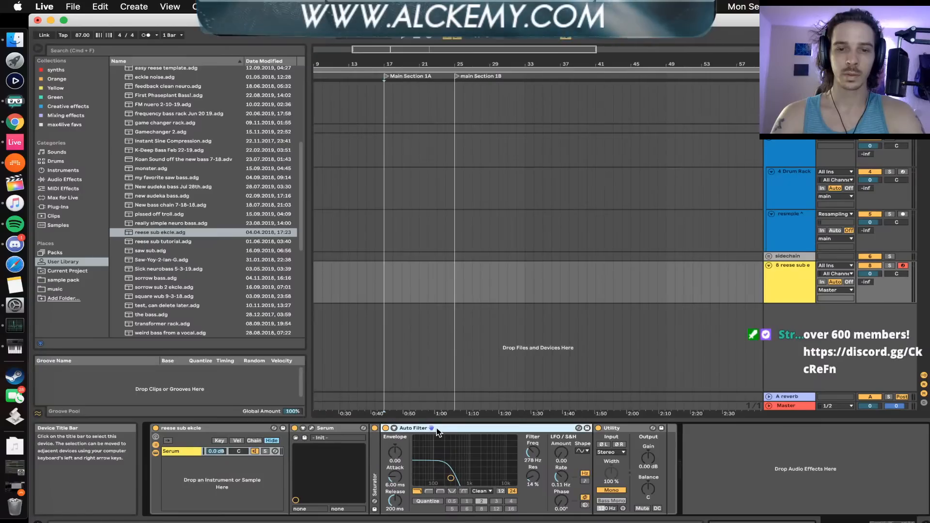
double_click(436, 429)
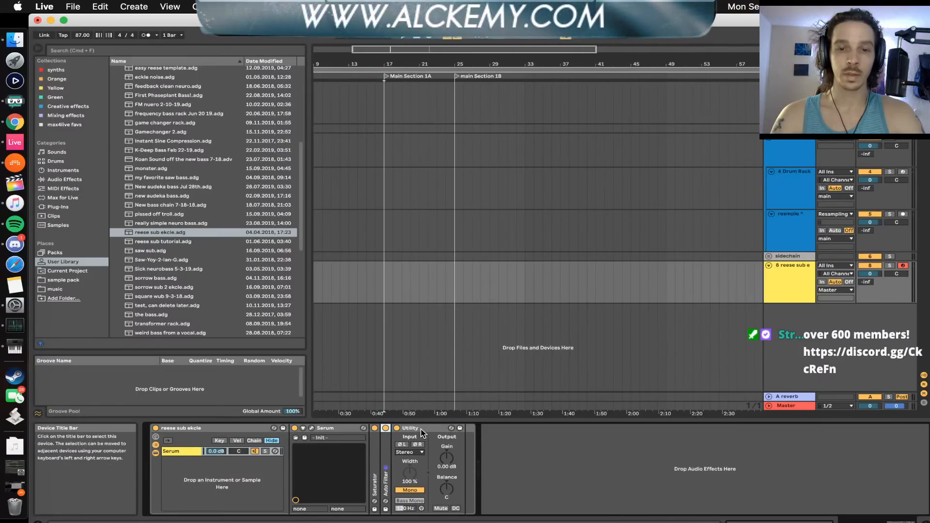
double_click(424, 429)
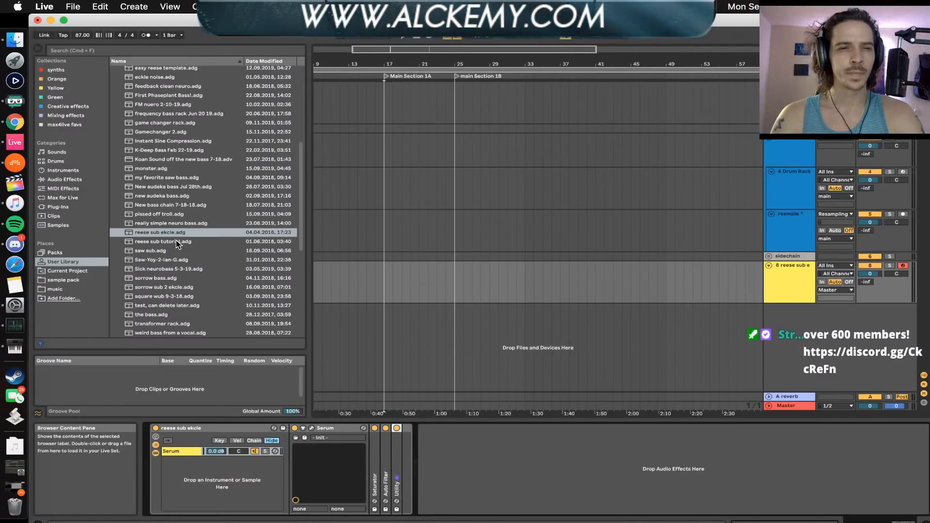
Search the User Library for "EKCL" and load sorrow sub 2 ekcle.adg in place of the rack on the reese sub track
scroll(176, 242, down, 5)
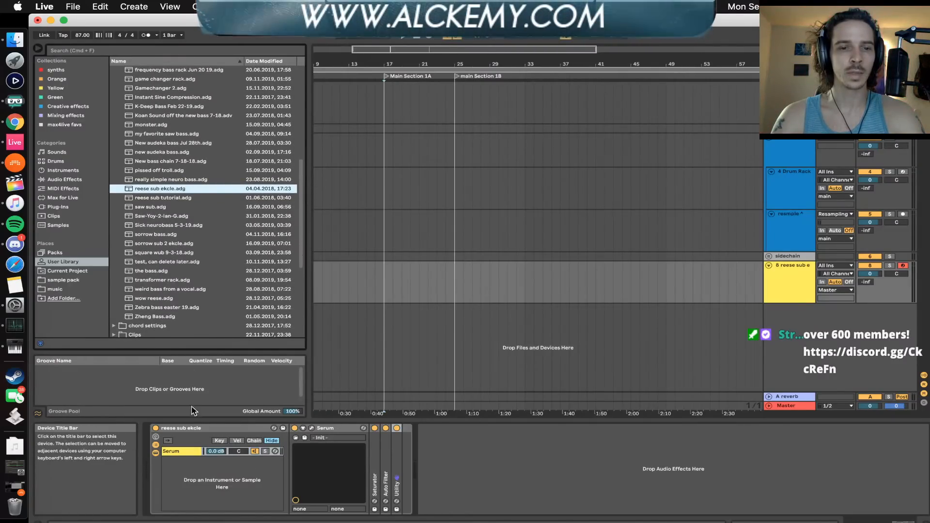
scroll(184, 259, up, 5)
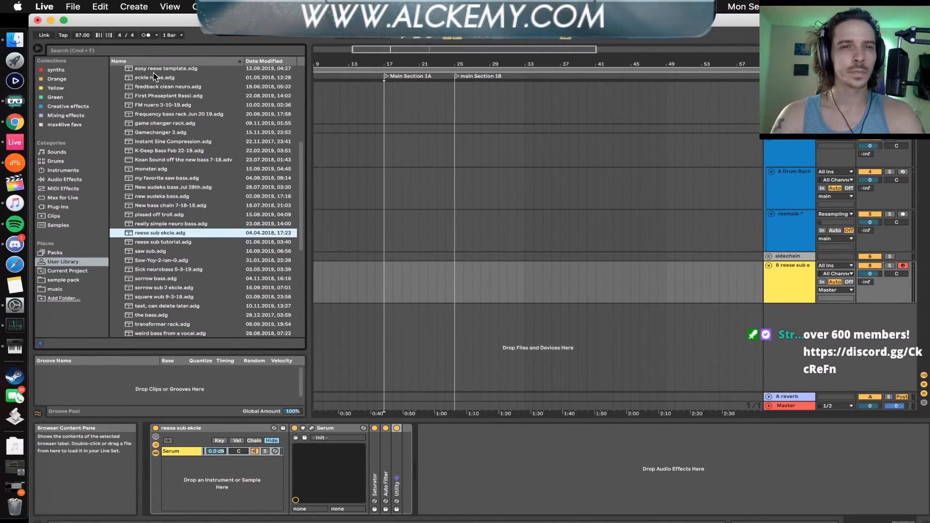
click(139, 54)
text(EKCL)
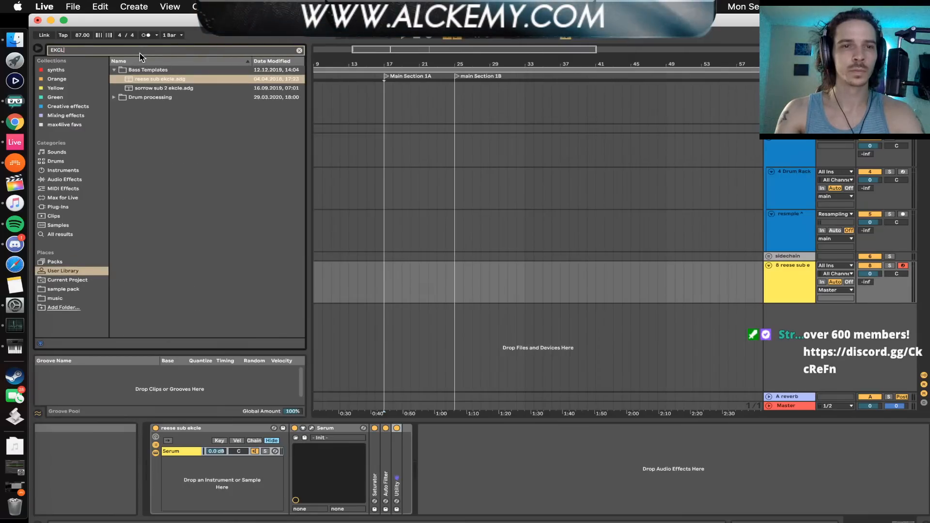
click(165, 90)
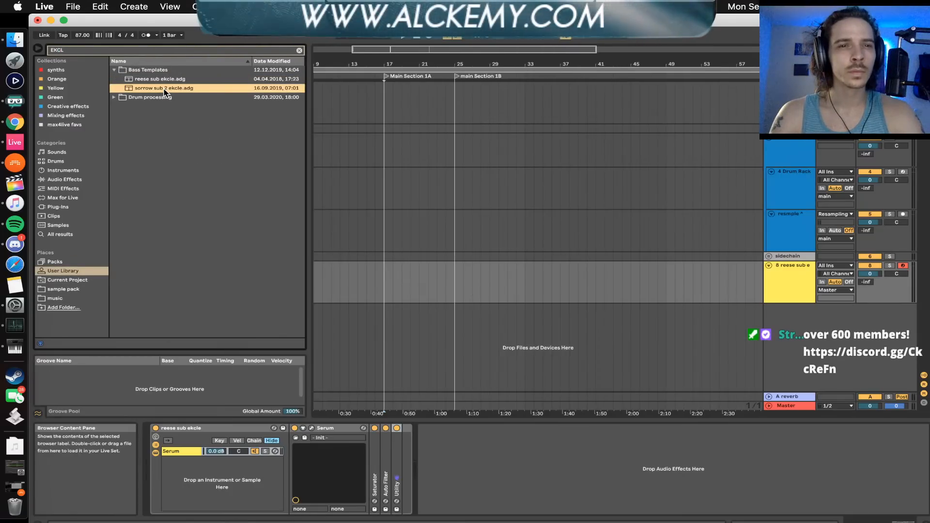
drag(141, 91, 402, 309)
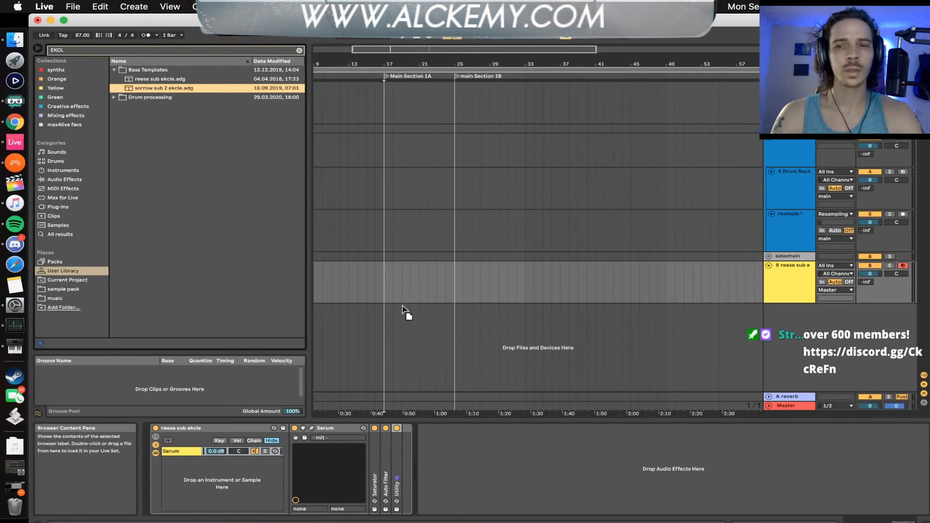
drag(314, 434, 206, 430)
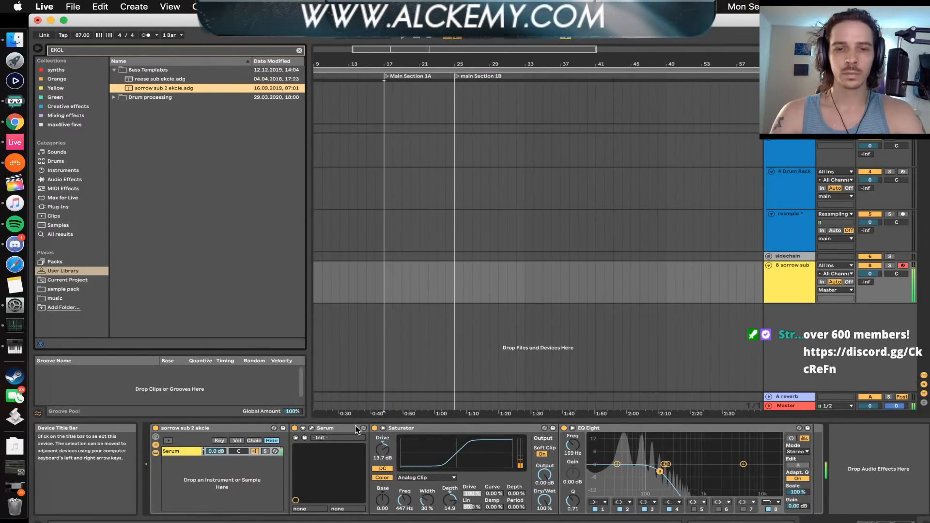
Fold the Saturator and EQ Eight devices in the sorrow sub 2 ekcle rack
click(147, 80)
click(148, 88)
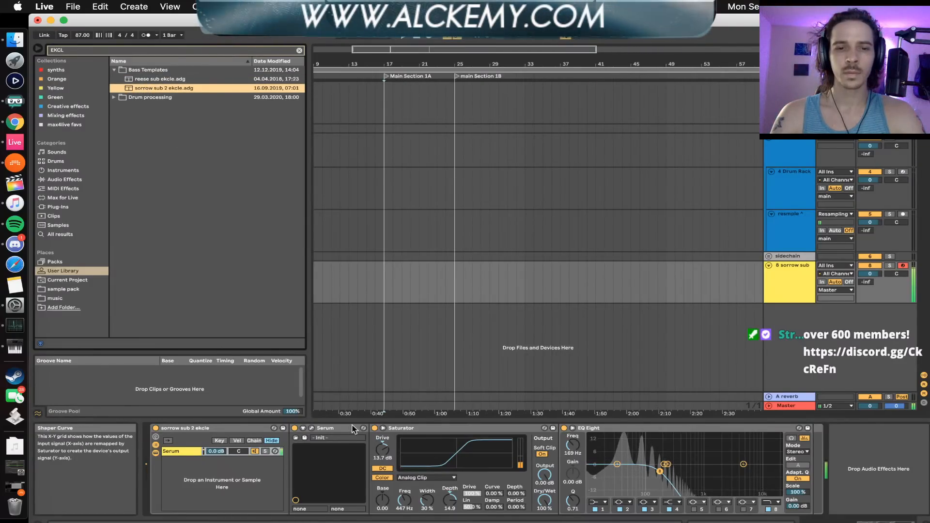
double_click(424, 429)
double_click(423, 429)
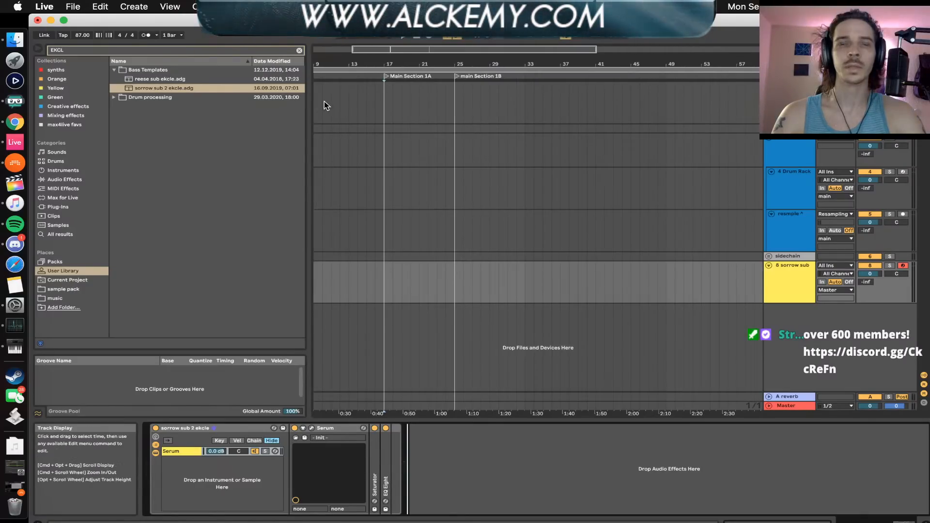
Switch to Bitwig Studio, select the TrTrap - Hat - 29 track, and browse the devices available after its Delay without inserting one
click(14, 163)
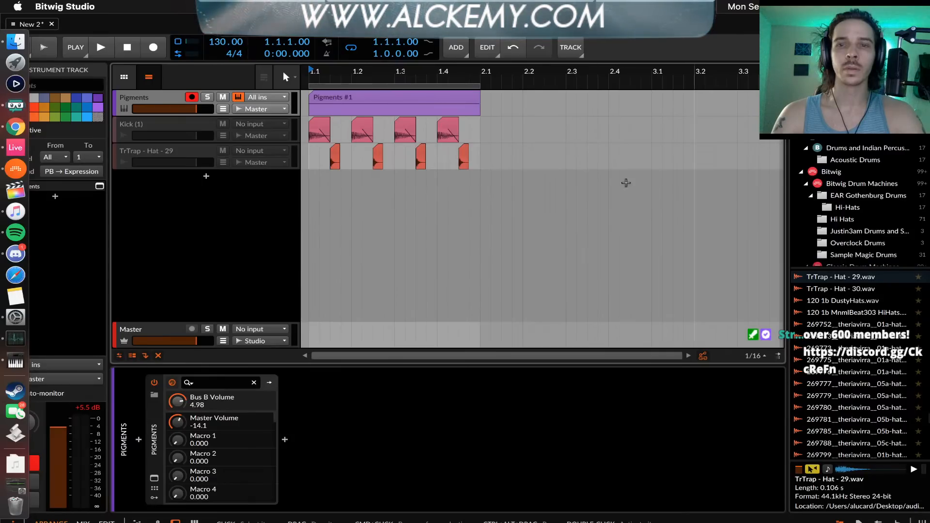
click(165, 160)
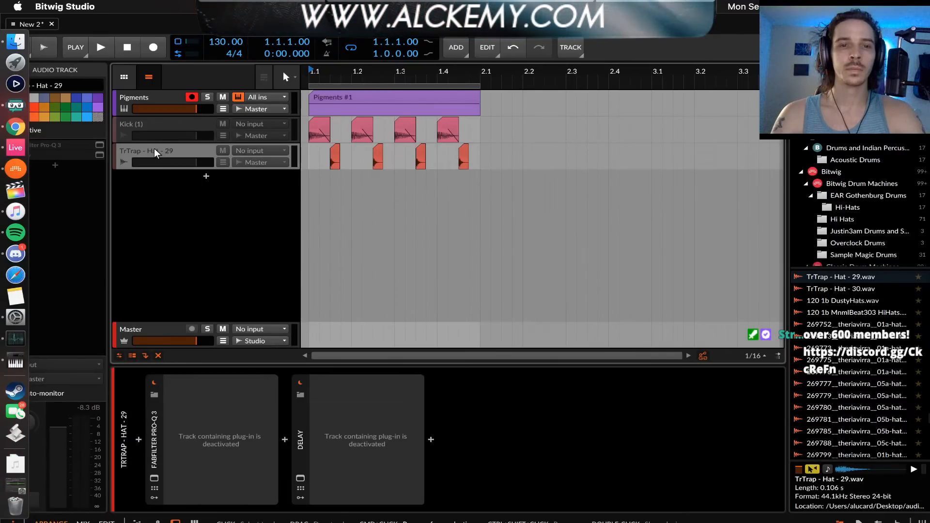
drag(165, 30, 196, 29)
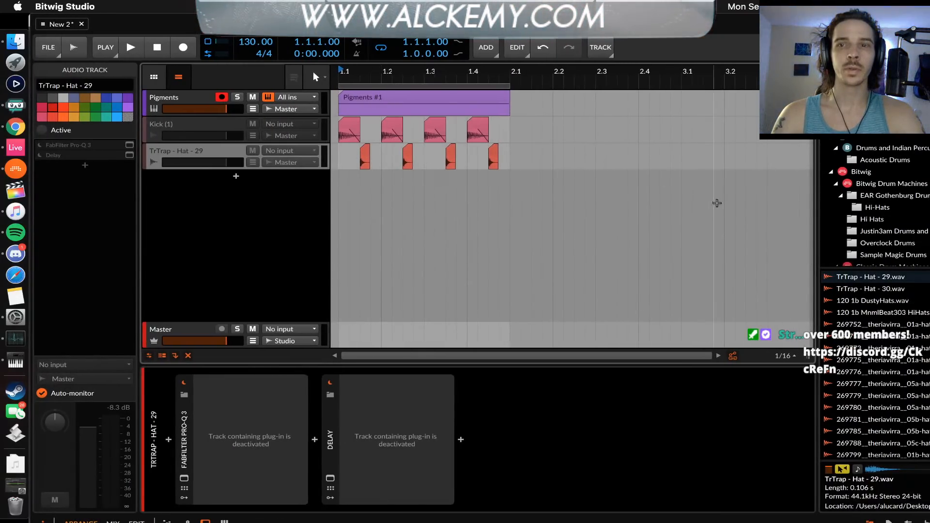
drag(758, 33, 723, 33)
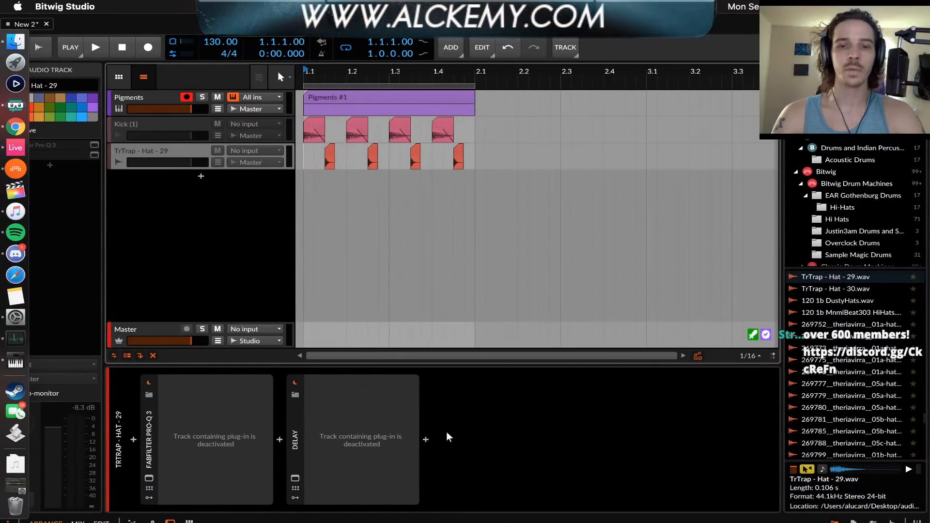
click(426, 440)
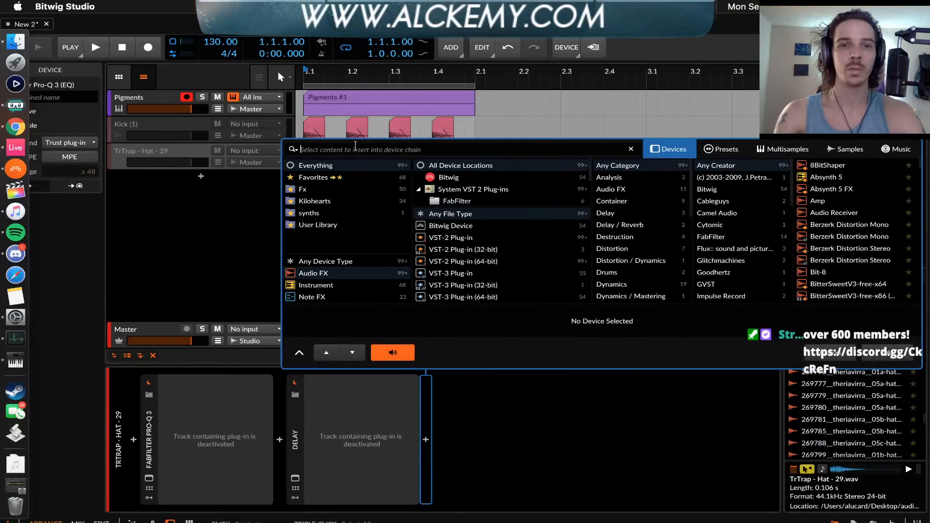
key(Escape)
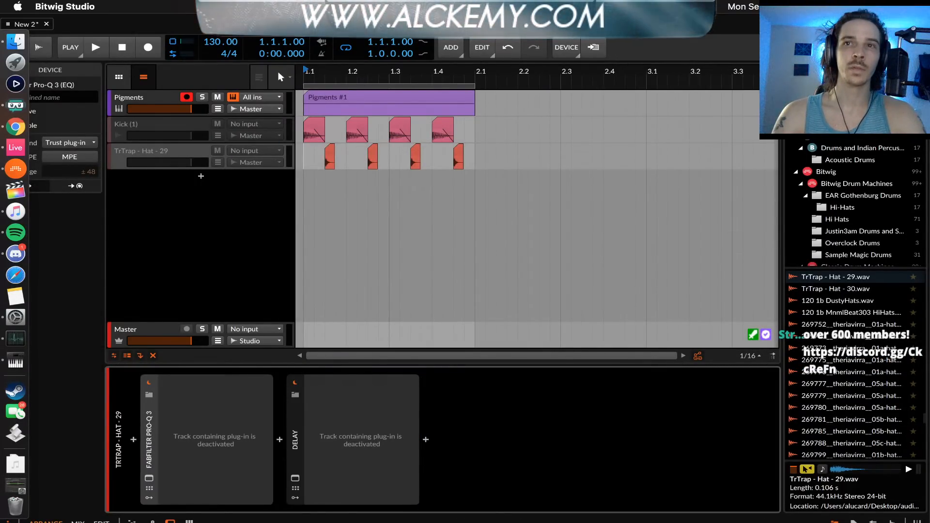
click(913, 100)
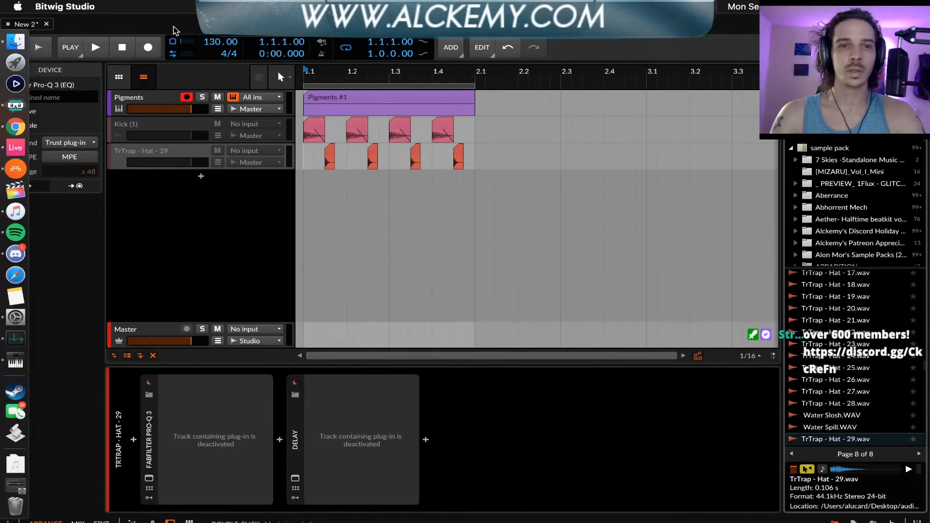
drag(174, 28, 210, 28)
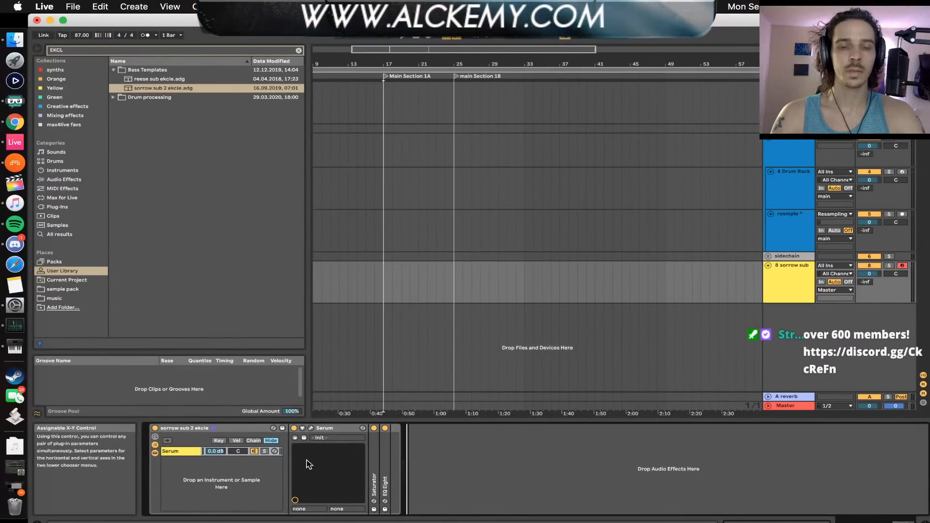
In Ableton Live, fold the Bass Templates folder and browse for a Live Set in the Desktop's audio content > artists Tips folder
click(178, 431)
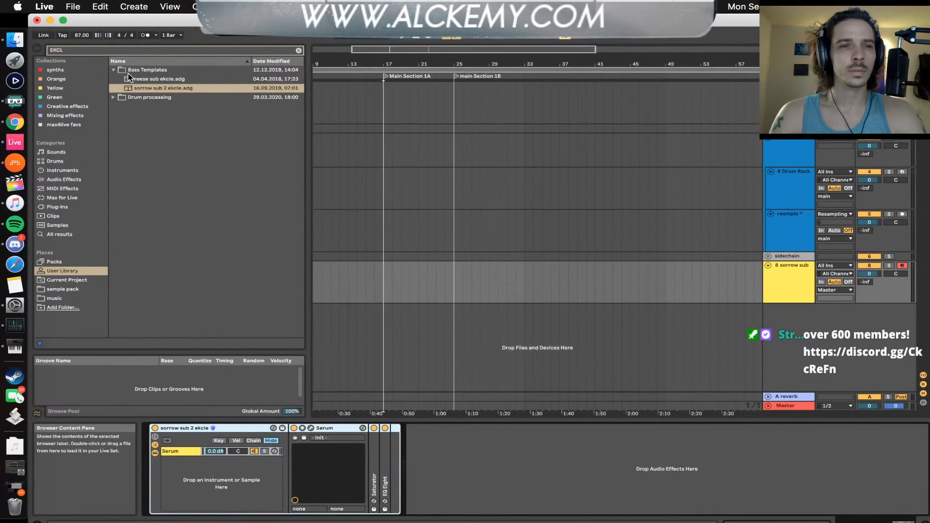
click(113, 70)
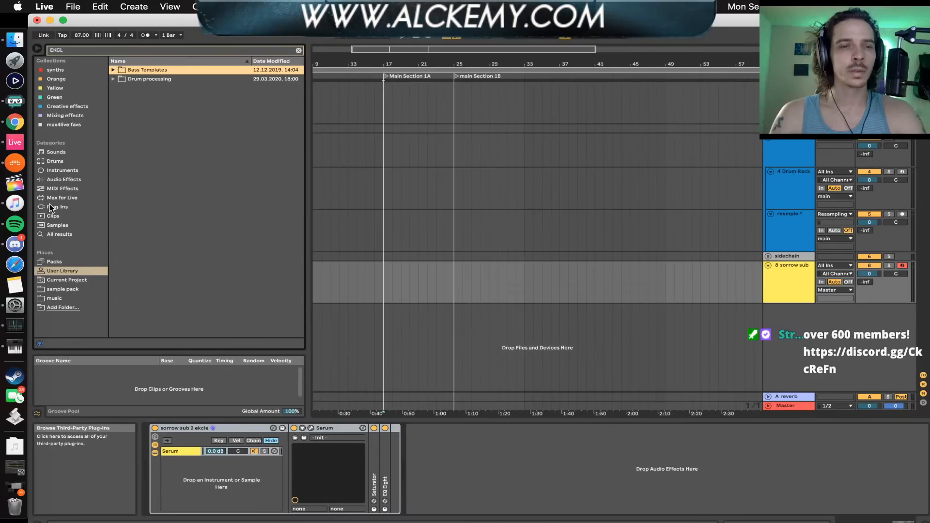
click(71, 7)
mouse_move(80, 43)
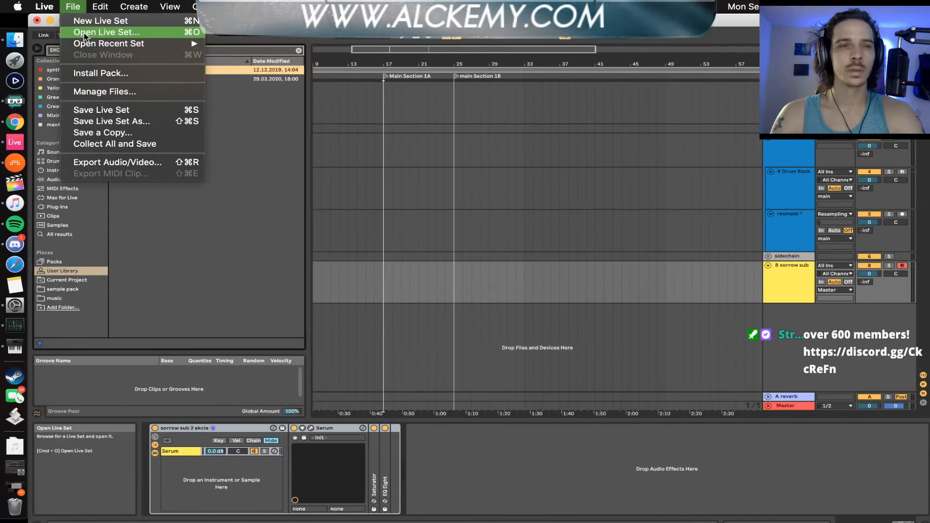
click(84, 33)
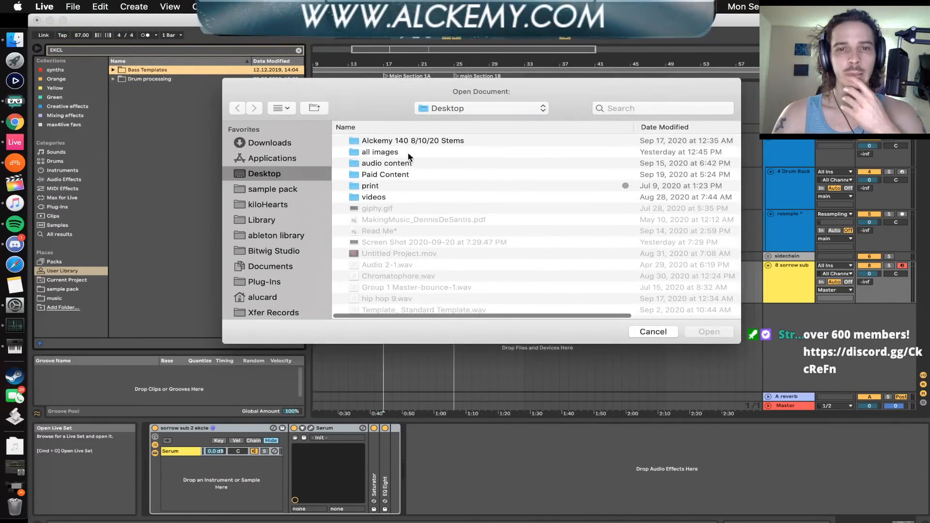
double_click(389, 165)
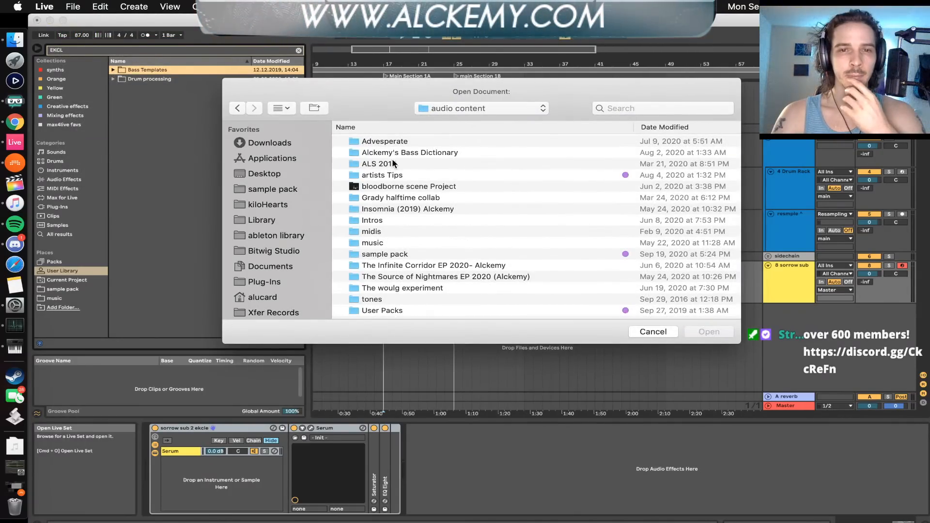
double_click(383, 176)
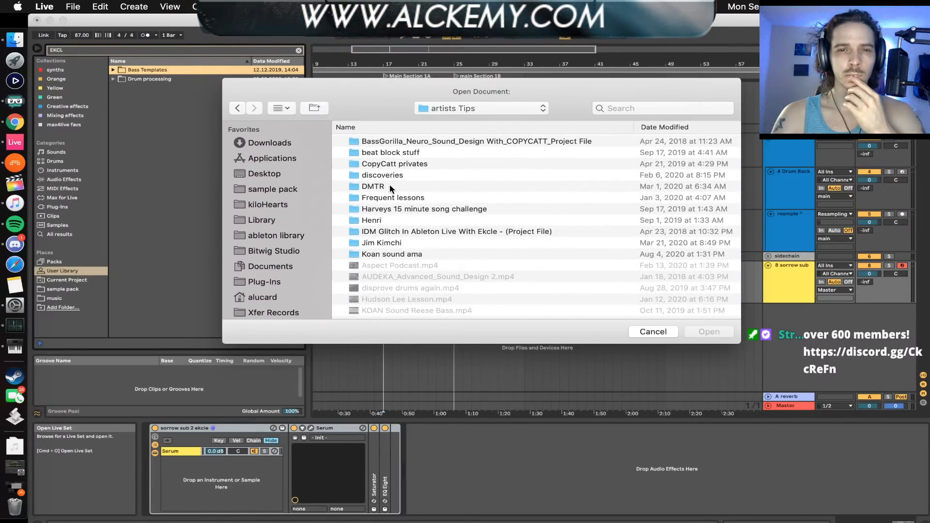
Open Harveys 15 min song challenge.als from its project folder without saving the current set, and dismiss the plug-in warning
double_click(388, 208)
click(374, 140)
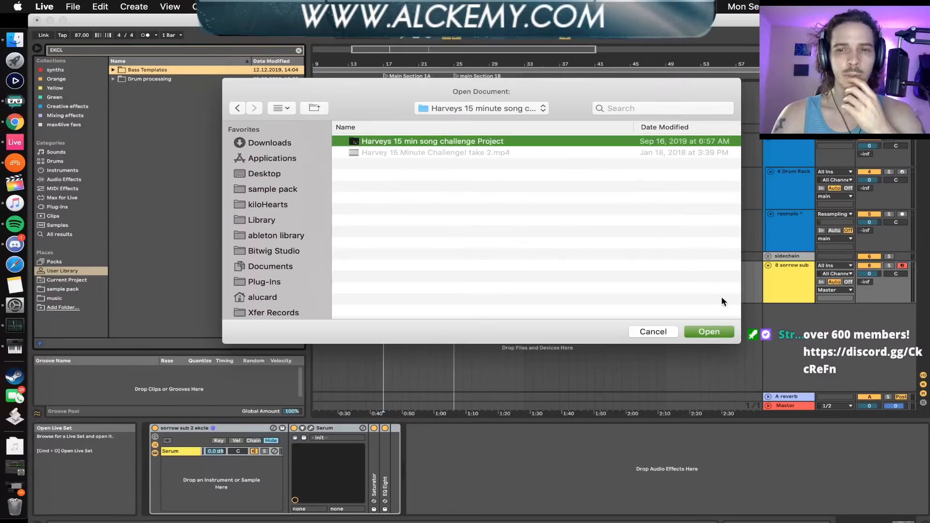
click(710, 333)
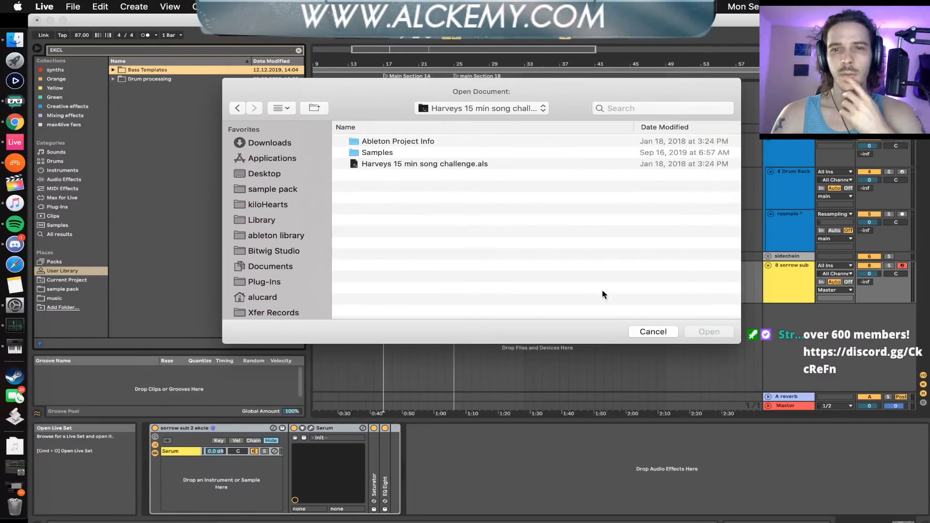
click(417, 163)
click(710, 332)
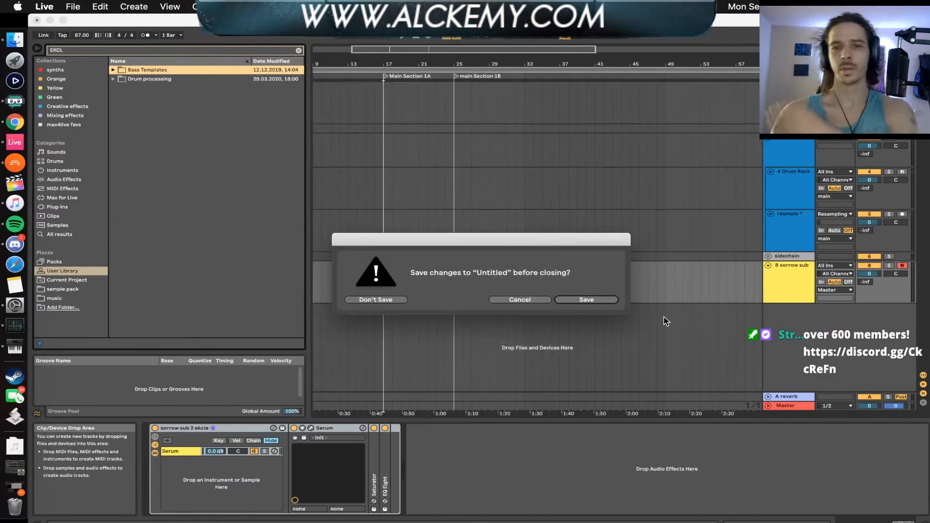
click(362, 300)
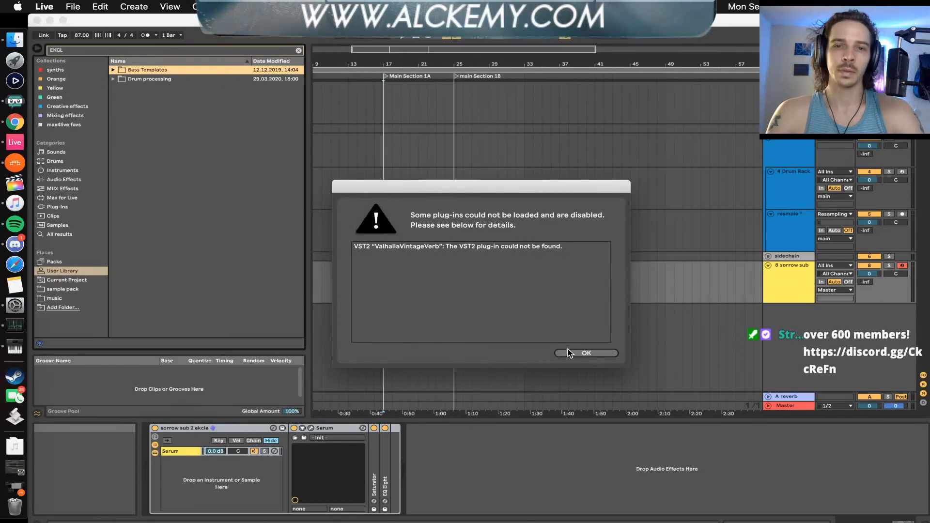
click(577, 356)
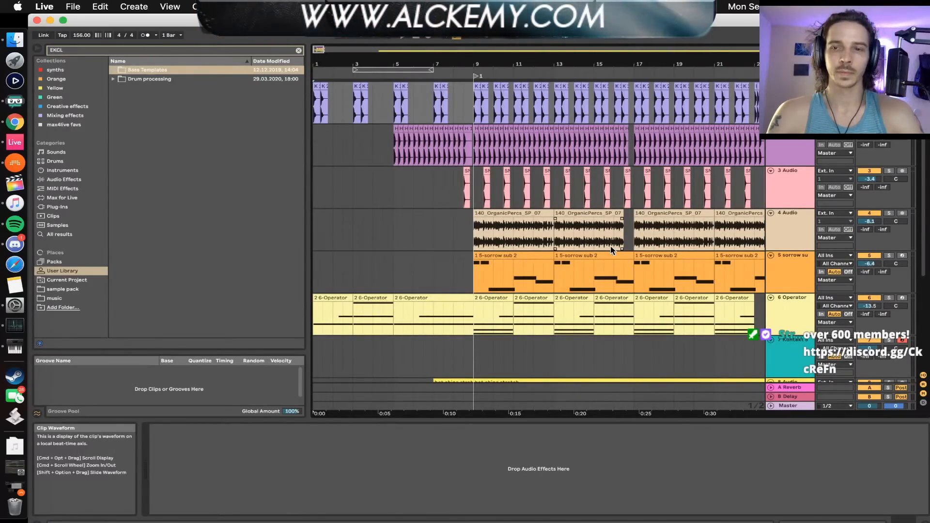
Solo the sorrow sub 2 track and play its first clip from bar 9
scroll(611, 246, right, 2)
scroll(611, 246, down, 1)
click(786, 260)
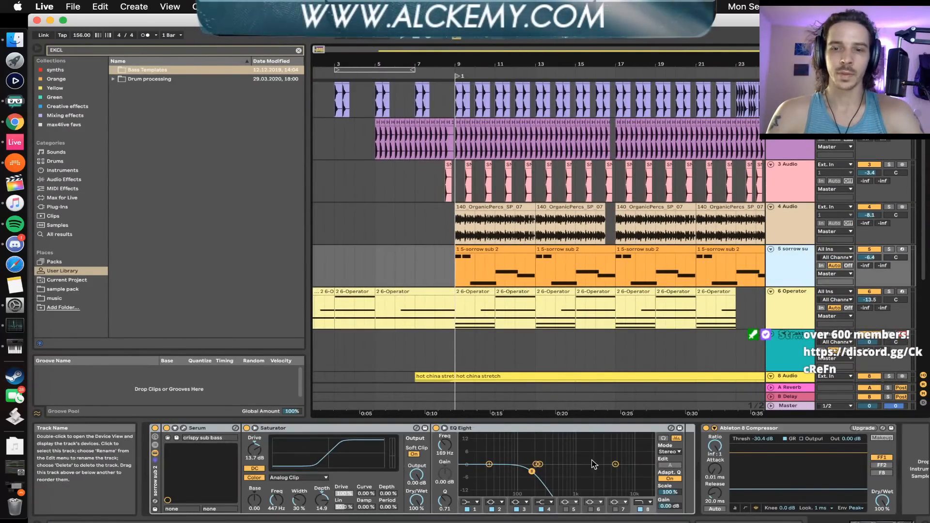
click(889, 250)
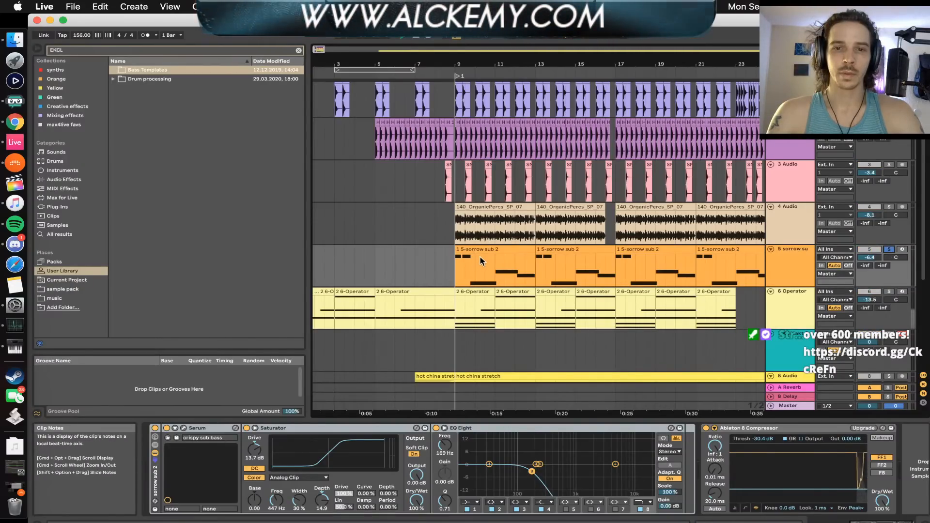
click(458, 251)
key(space)
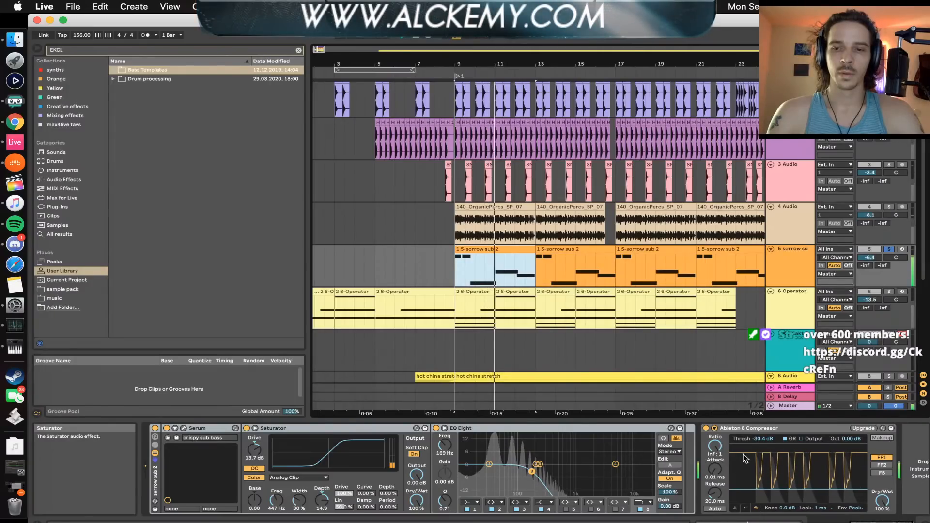
Fold the Ableton 8 Compressor, clear the browser search, and insert iZotope Ozone 7 Imager from Mixing effects before the compressor
double_click(755, 428)
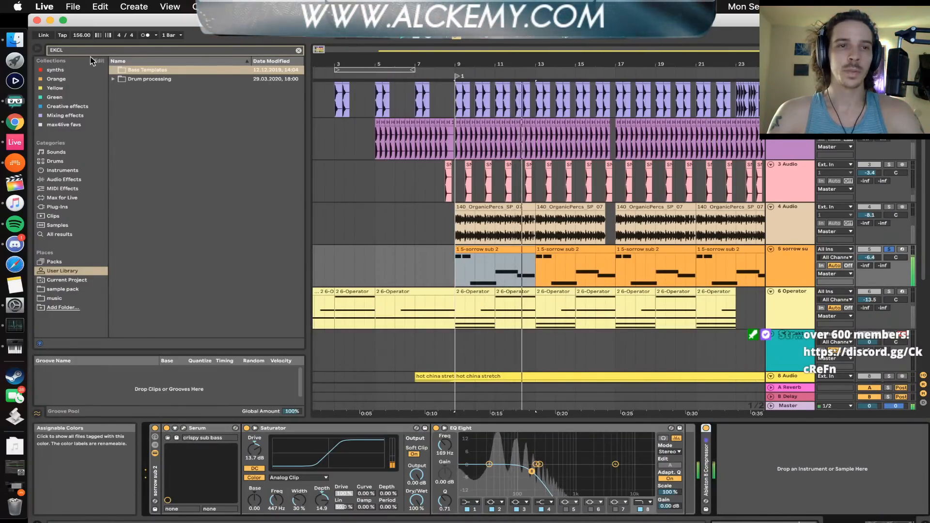
drag(78, 52, 44, 50)
key(BackSpace)
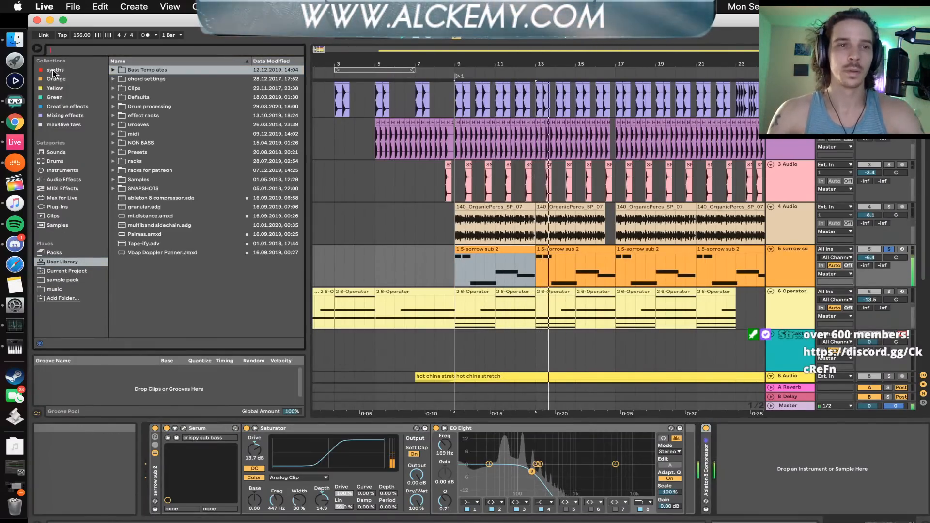
click(56, 171)
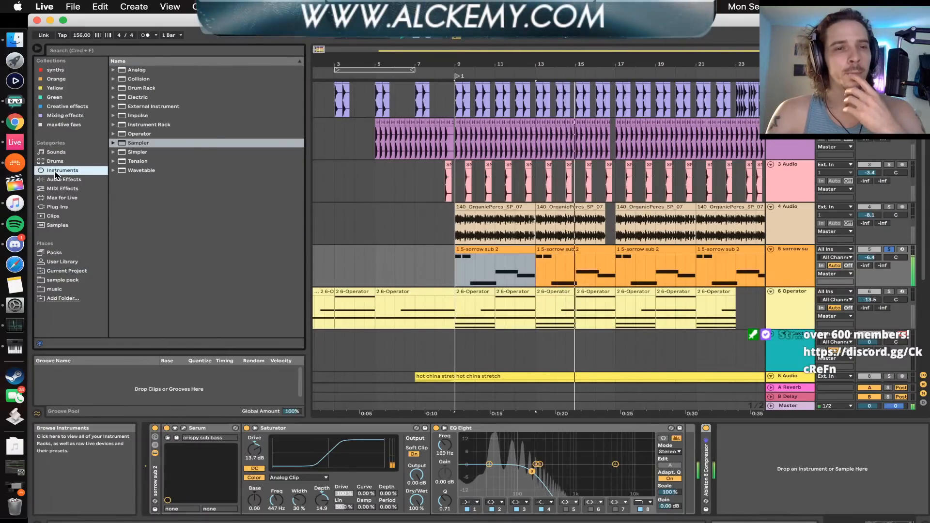
click(65, 116)
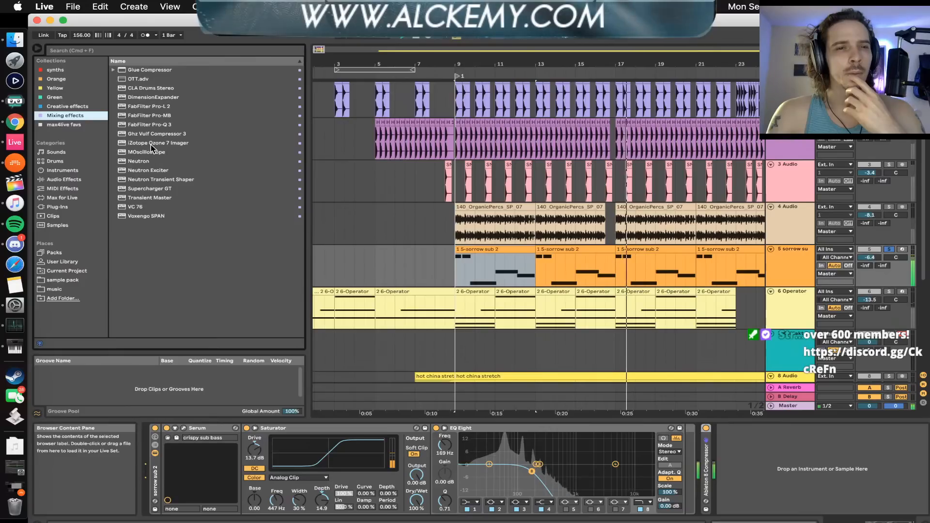
mouse_move(150, 143)
mouse_down()
mouse_move(644, 490)
mouse_move(694, 475)
mouse_up()
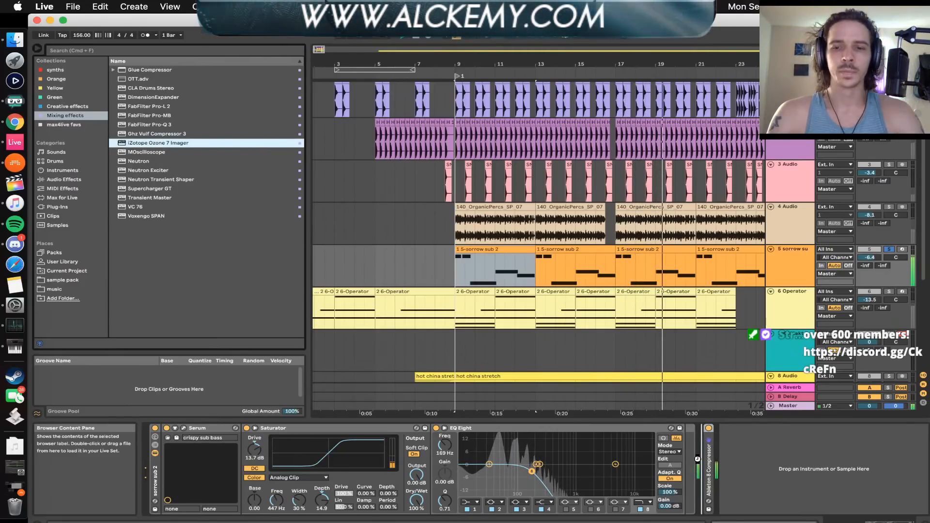
drag(700, 425, 700, 424)
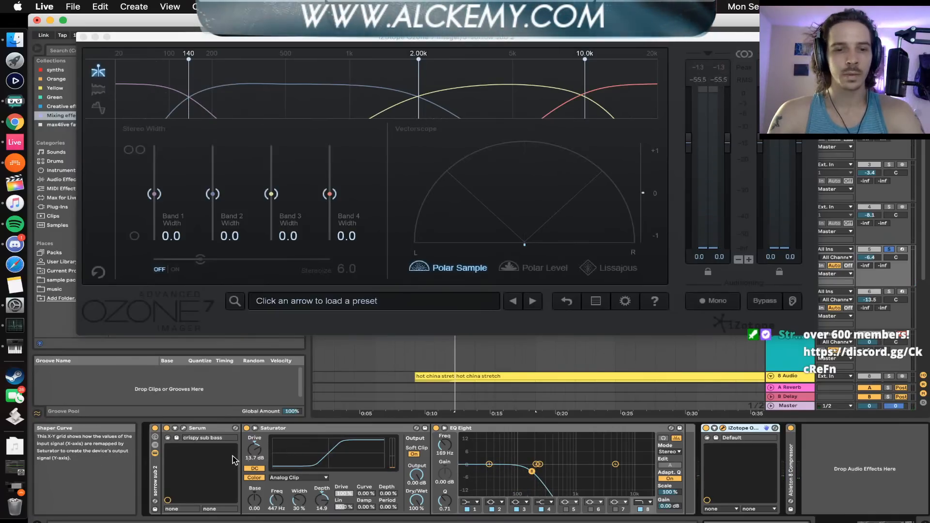
Play the sub and inspect the crispy sub bass patch's oscillator and effects pages in Serum, then close the Serum and Imager windows
key(space)
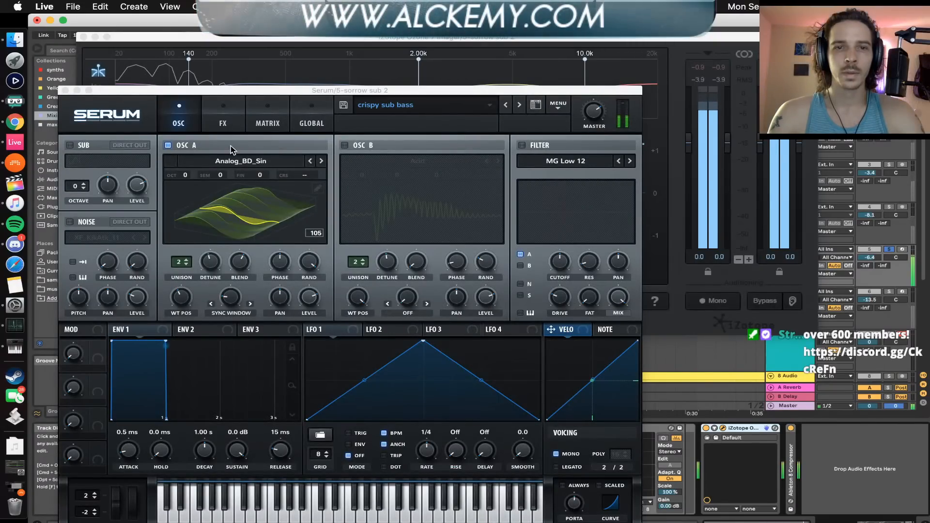
click(232, 116)
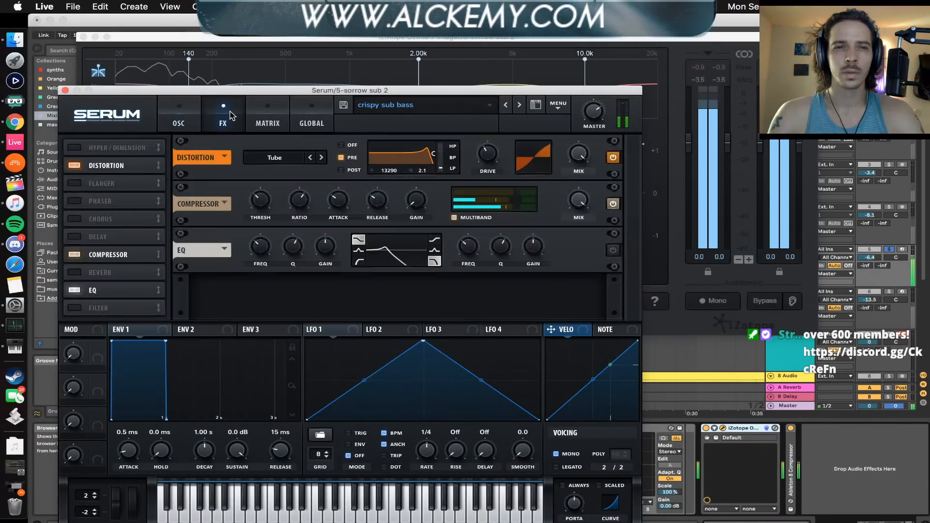
click(178, 119)
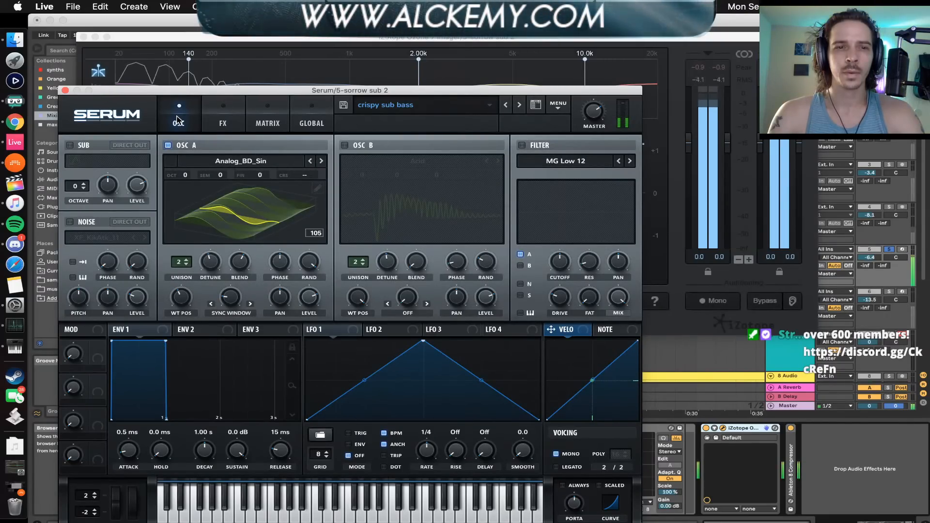
click(65, 91)
click(84, 38)
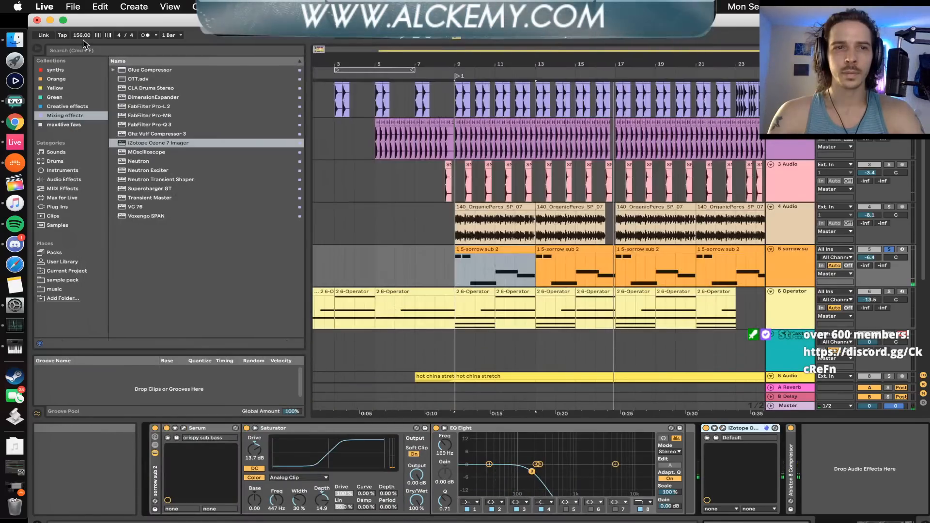
Create a new Live Set without saving the changes to Harveys 15 min song challenge
click(73, 6)
click(96, 19)
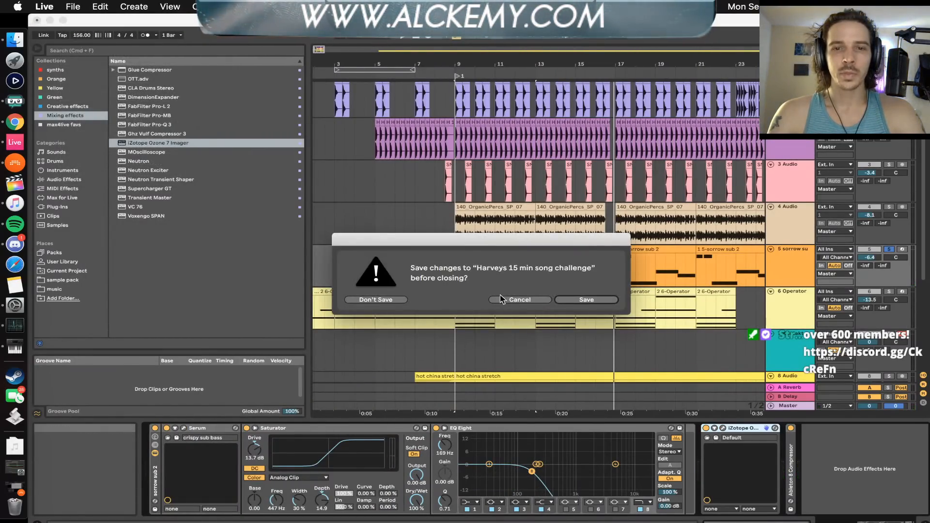
click(386, 301)
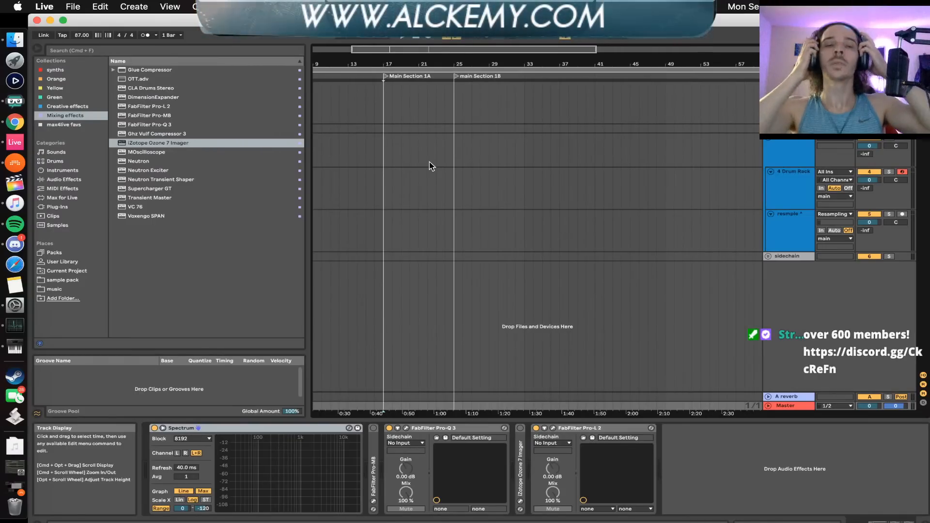
Switch to Music, search for CRAFTED, and move the Music window so that Live's arrangement is reachable behind it
click(24, 202)
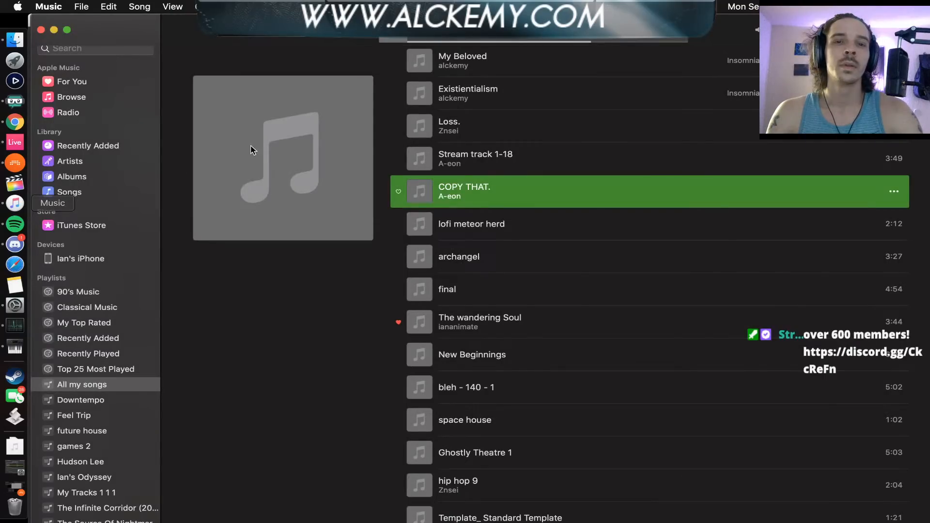
click(95, 49)
text(CRAFTED)
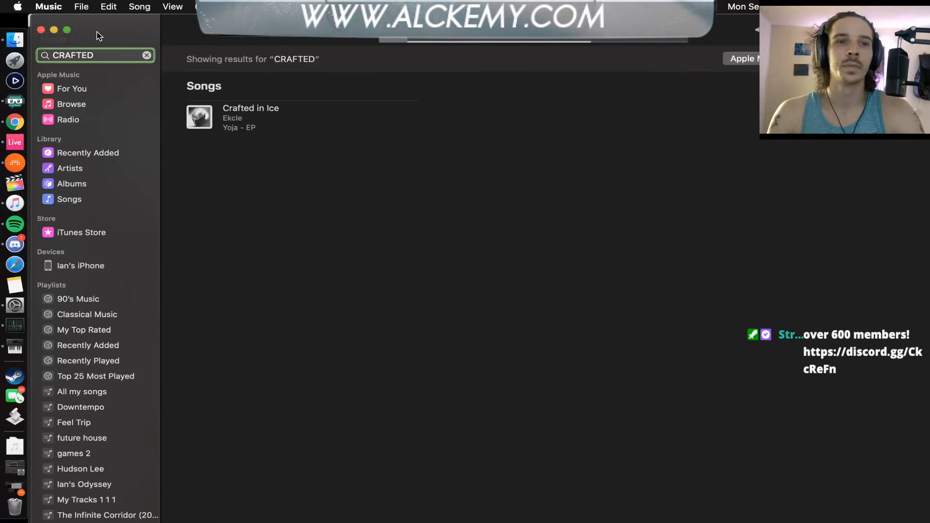
drag(99, 35, 294, 280)
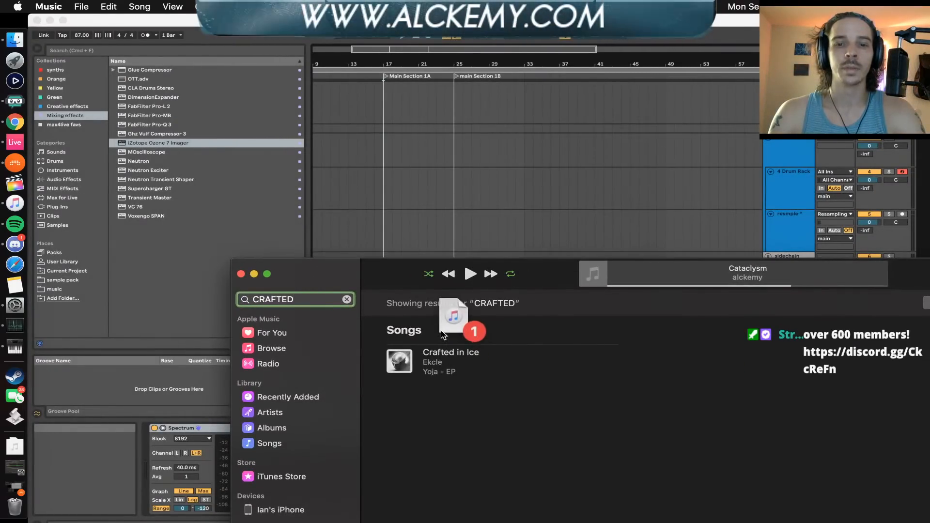
Try to place the Crafted in Ice search result directly in Live's arrangement
drag(441, 334, 345, 226)
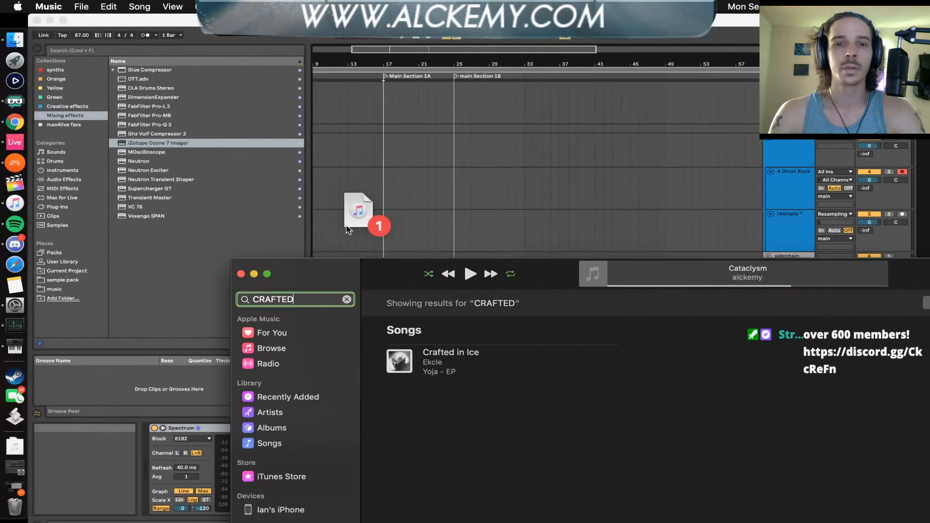
drag(342, 272, 276, 403)
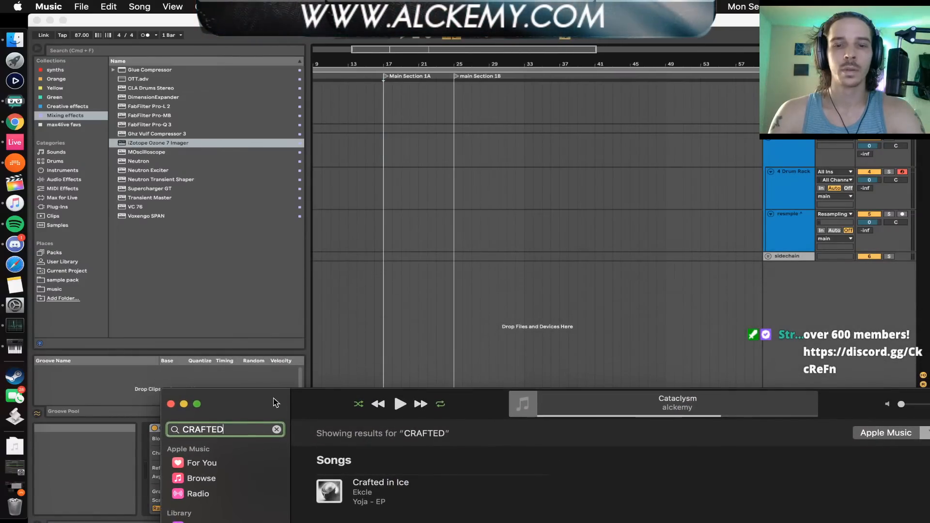
drag(376, 322, 343, 294)
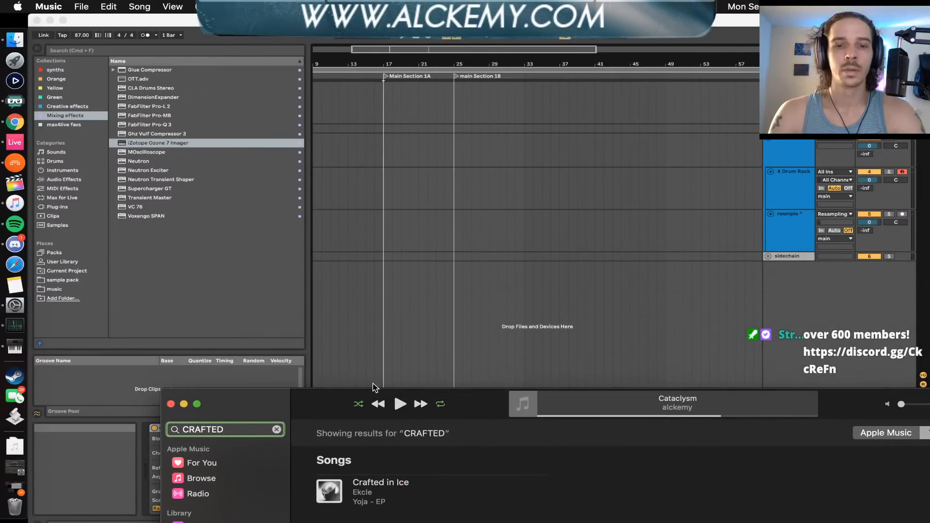
Open Yoja - EP, place Crafted in Ice on a new Live audio track at bar 49, and clear the Music window away
click(370, 486)
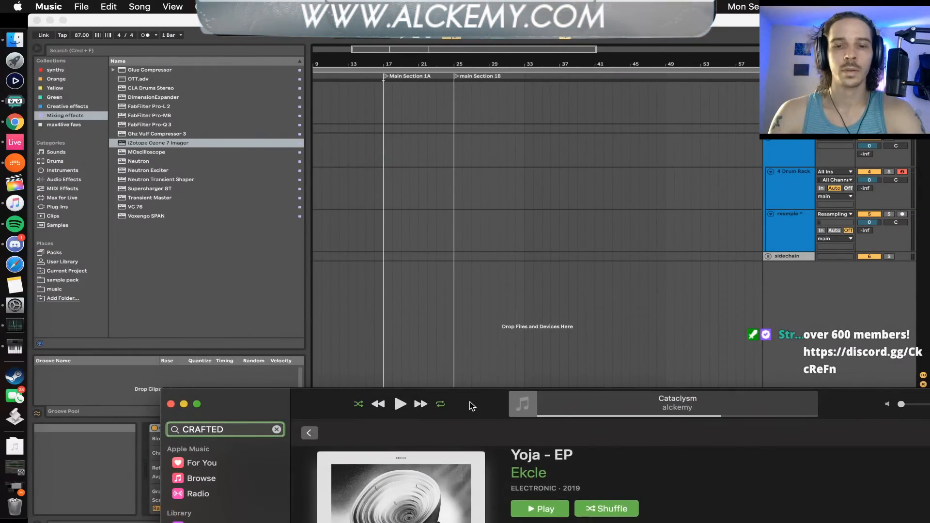
drag(473, 398, 421, 281)
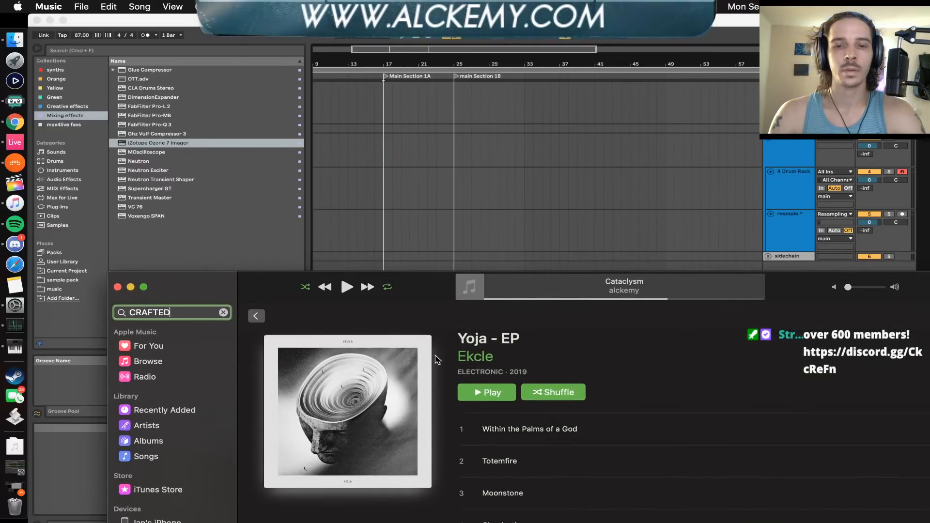
drag(427, 289, 3, 172)
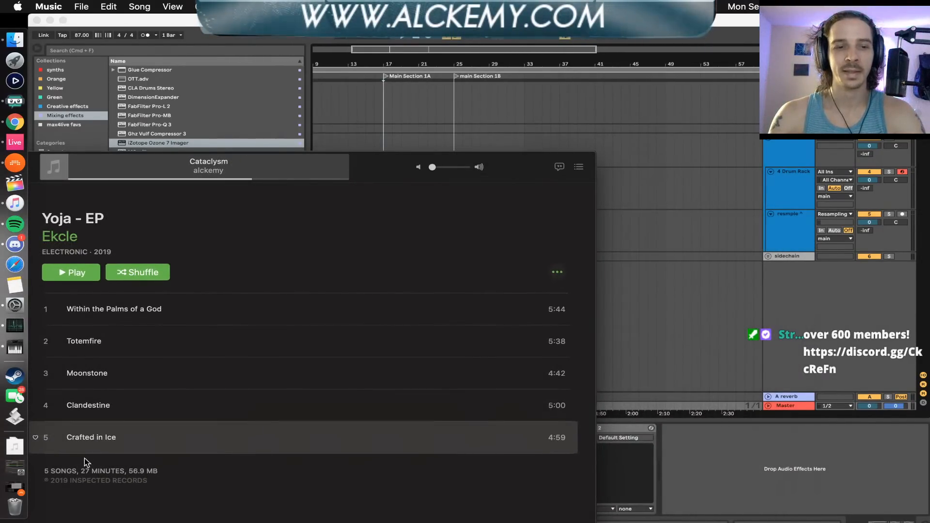
drag(87, 438, 664, 292)
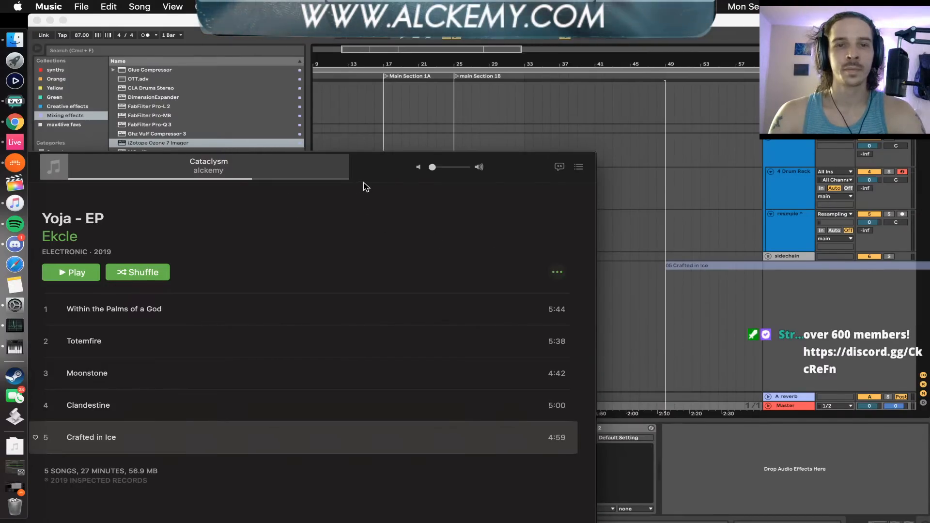
drag(374, 174, 732, 233)
click(57, 227)
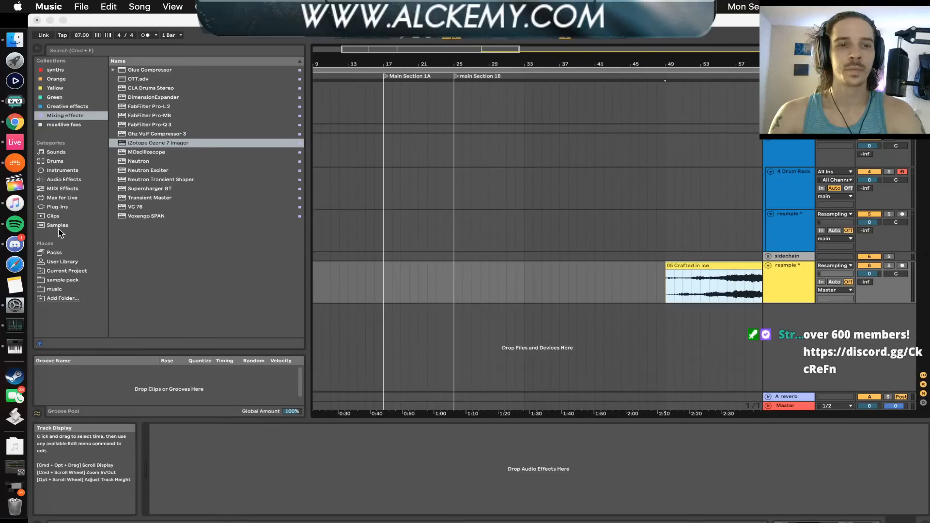
Reselect Multi-Output Device (0 In, 2 Out) as the audio output in Live's preferences, and close them
click(82, 7)
click(64, 8)
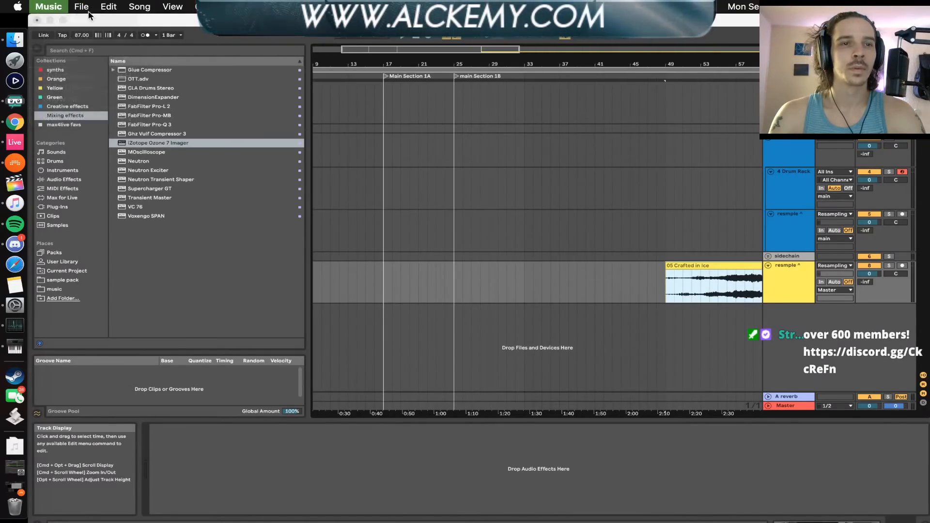
click(88, 15)
click(44, 6)
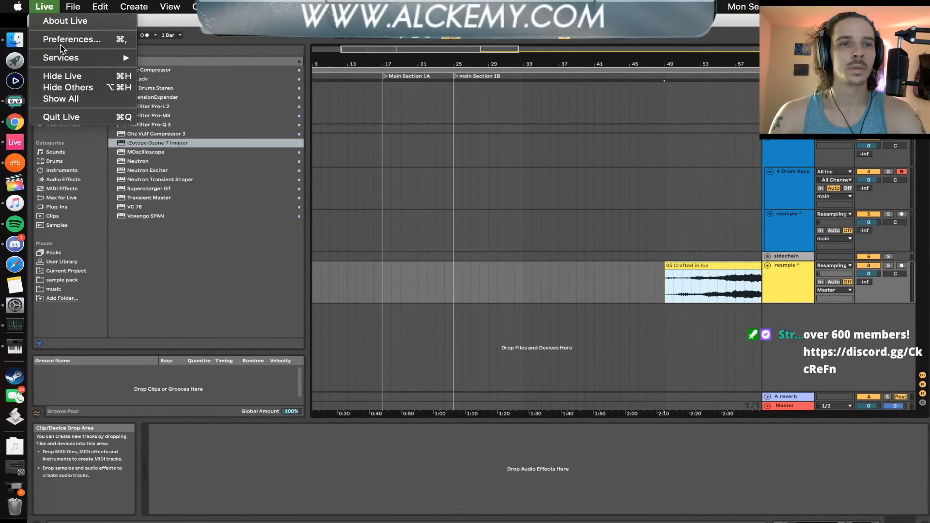
click(66, 41)
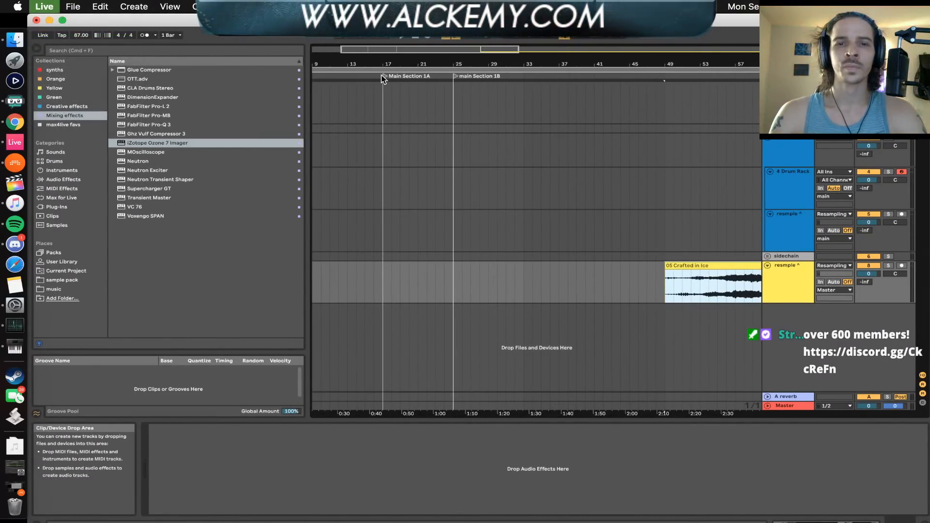
click(533, 161)
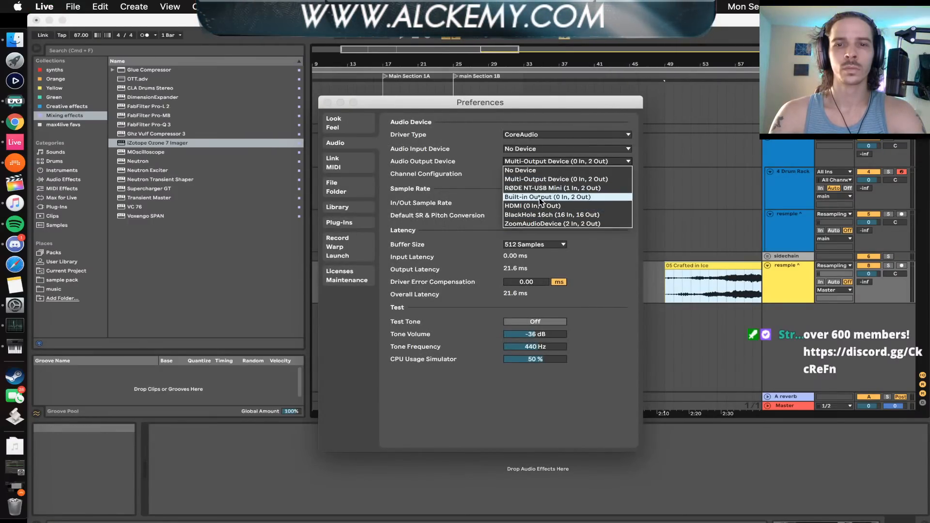
click(535, 180)
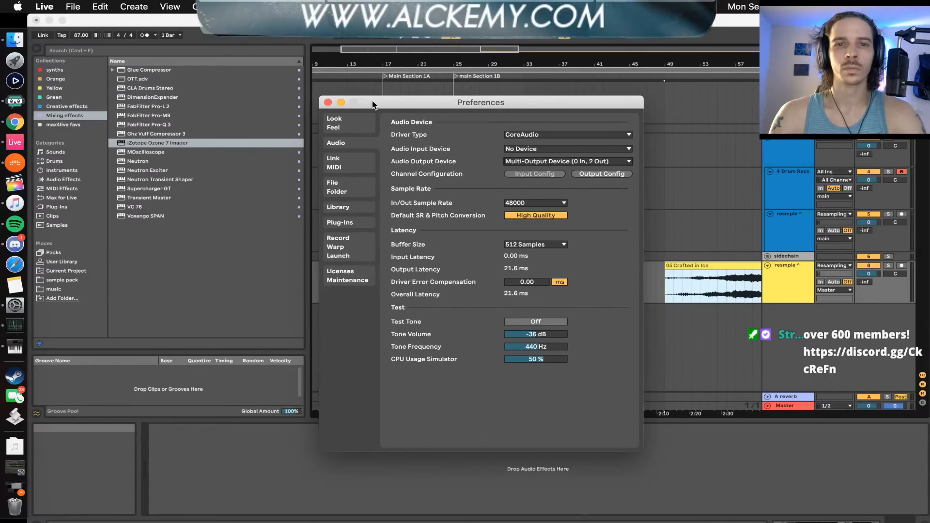
click(328, 102)
Switch to Bitwig Studio and try to quit it
click(15, 164)
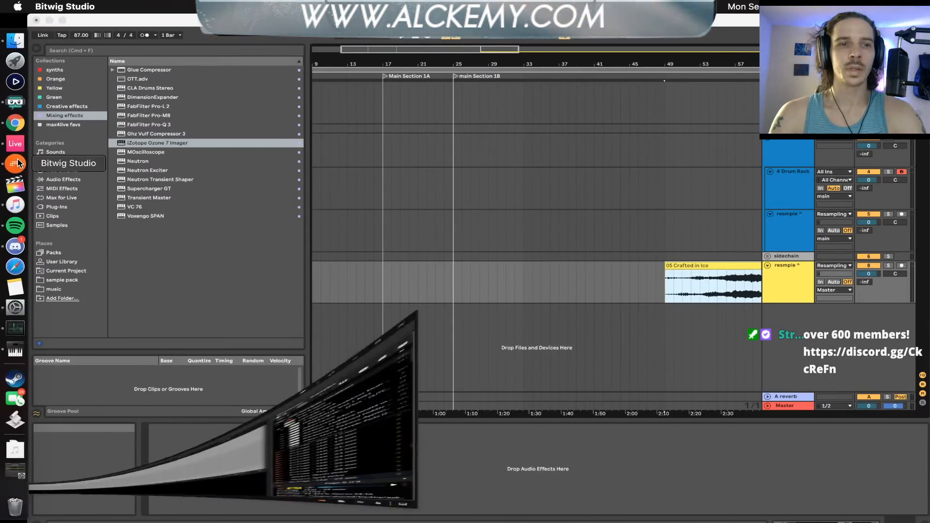
right_click(17, 163)
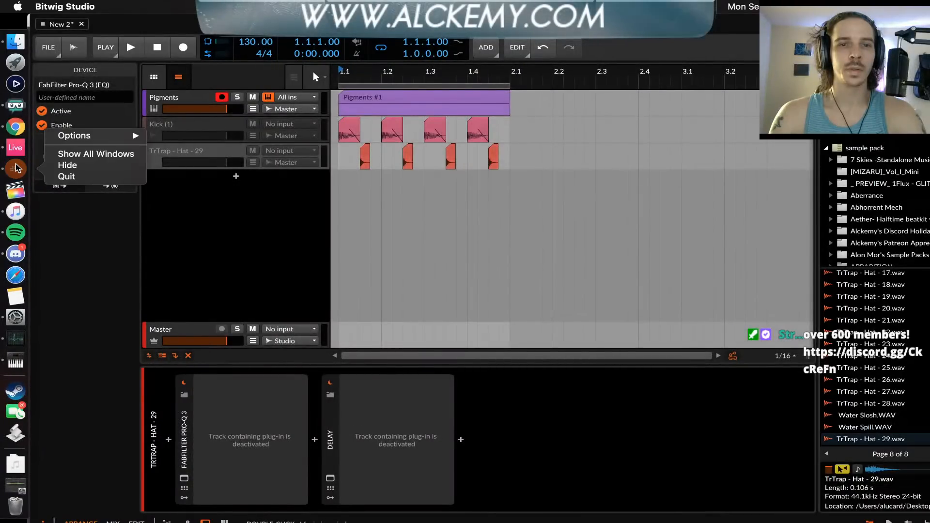
click(63, 177)
click(528, 313)
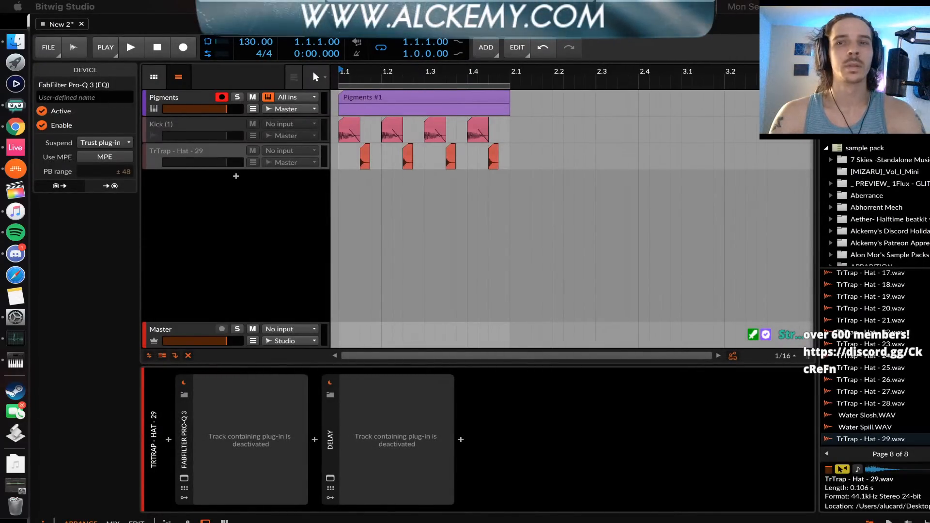
drag(815, 27, 718, 28)
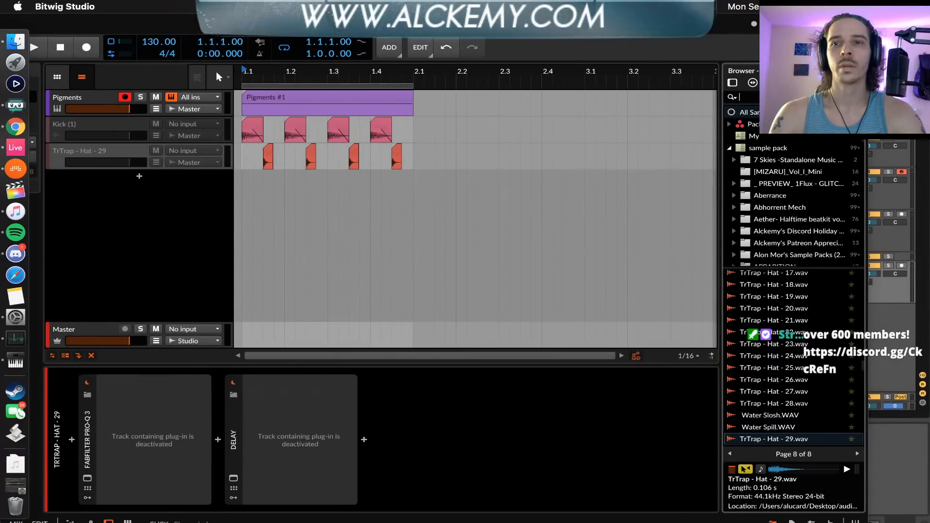
right_click(15, 155)
click(66, 177)
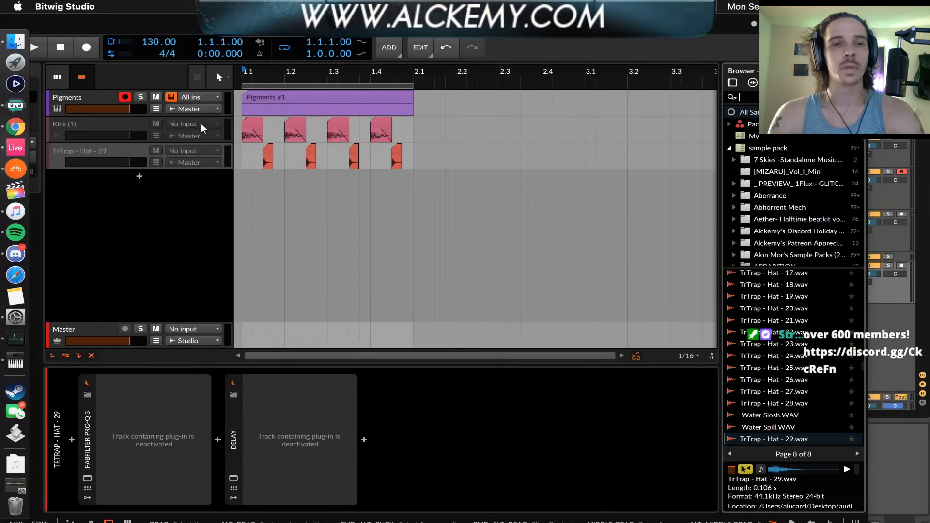
right_click(16, 168)
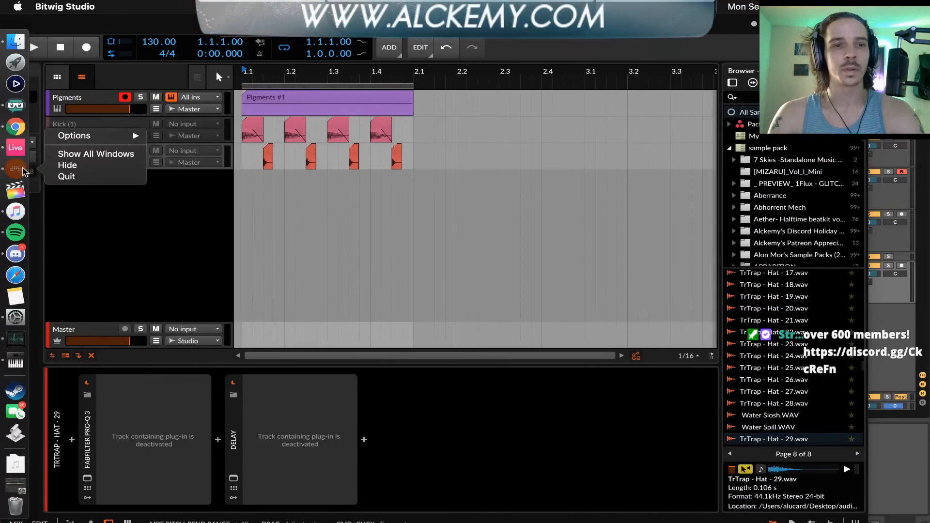
click(62, 177)
Force quit Bitwig Studio and close the Force Quit Applications window
click(18, 6)
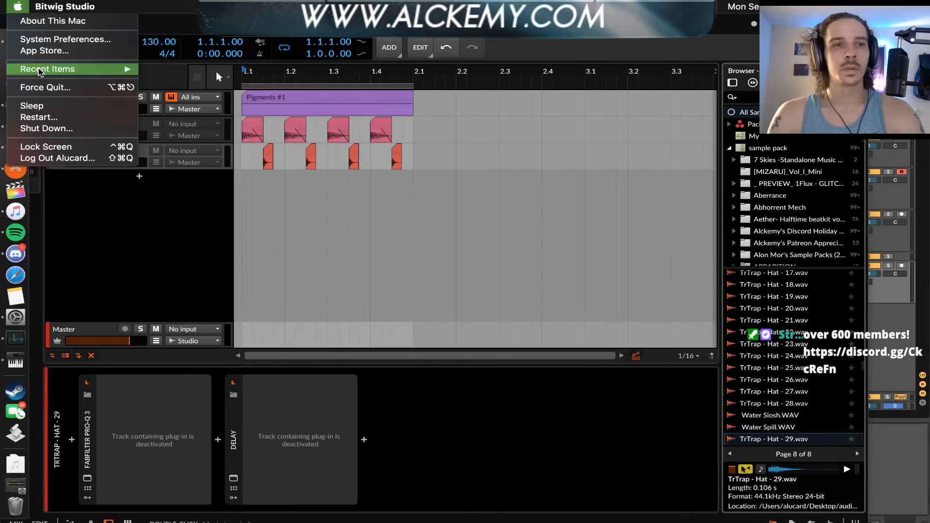
click(45, 88)
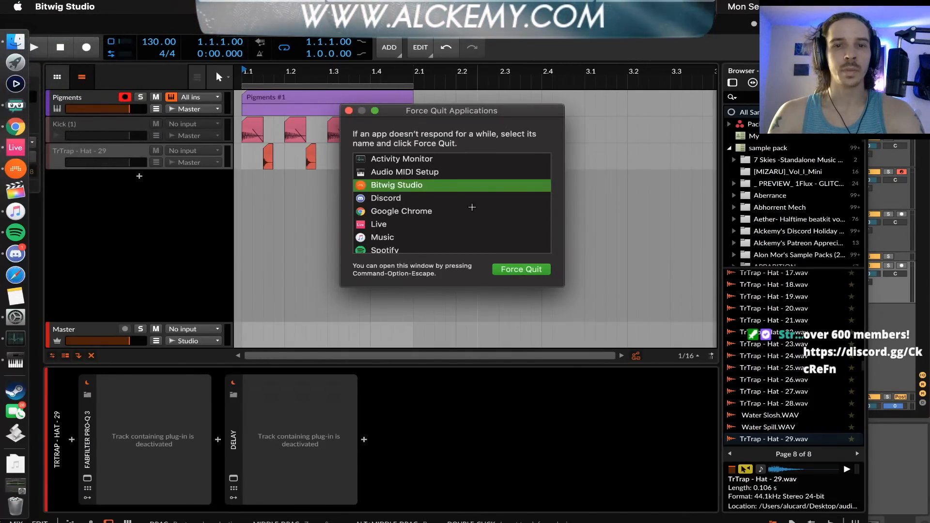
click(521, 269)
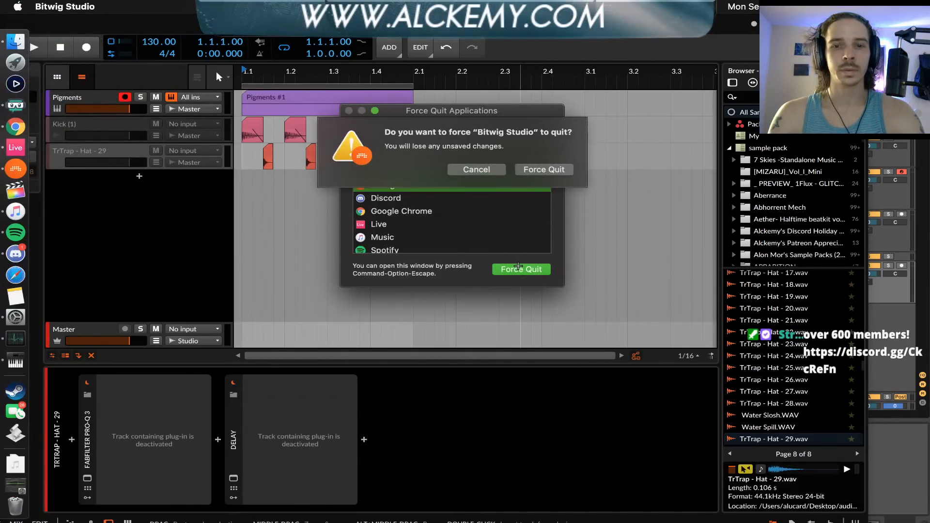
click(542, 170)
click(648, 23)
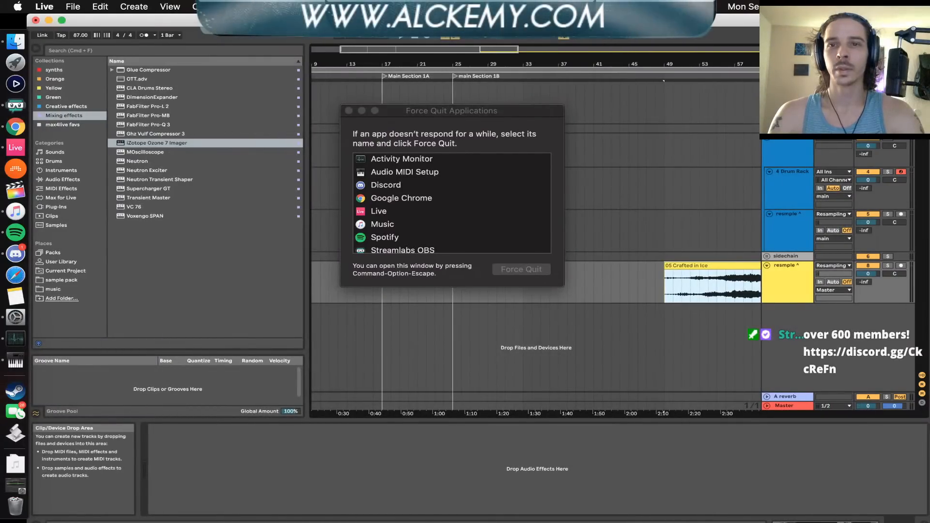
click(698, 244)
click(690, 275)
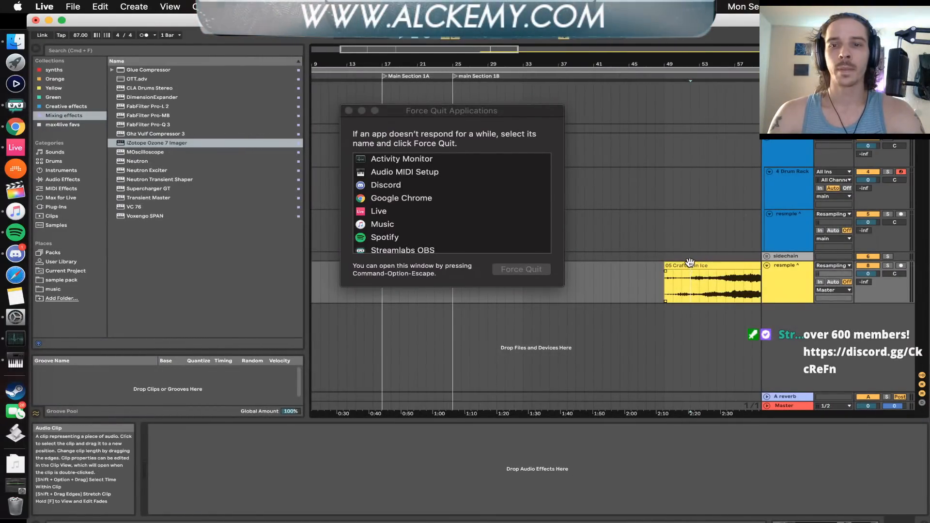
click(349, 111)
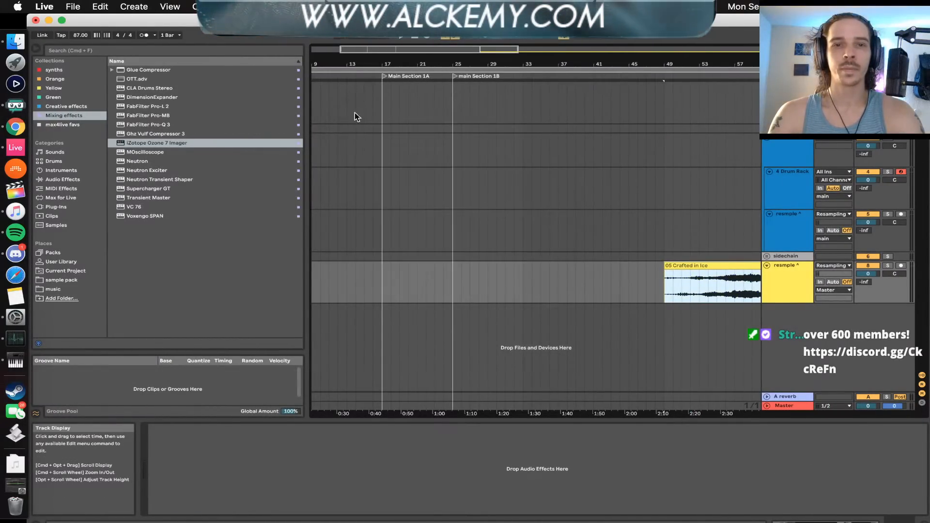
Load iZotope Ozone 7 Imager on the Crafted in Ice track and solo its lowest band, below the 140 Hz crossover
click(150, 141)
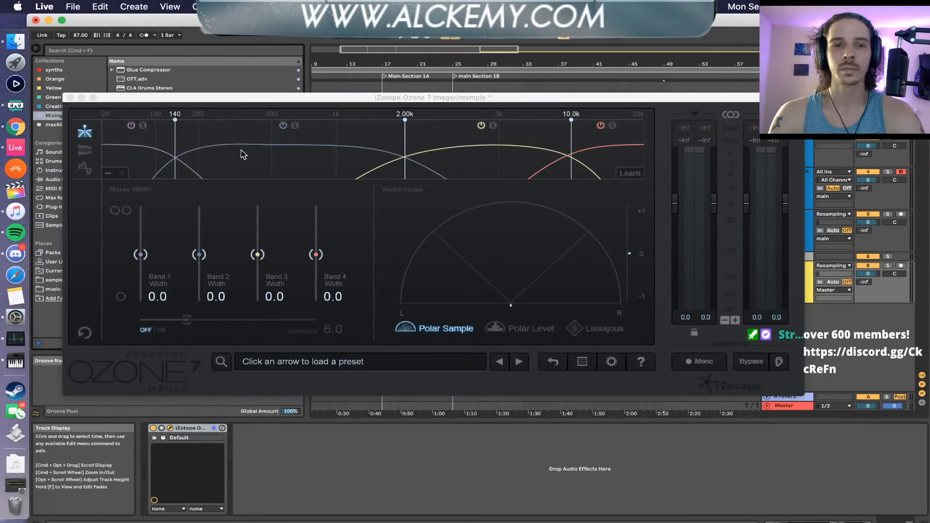
click(144, 126)
drag(175, 98, 182, 237)
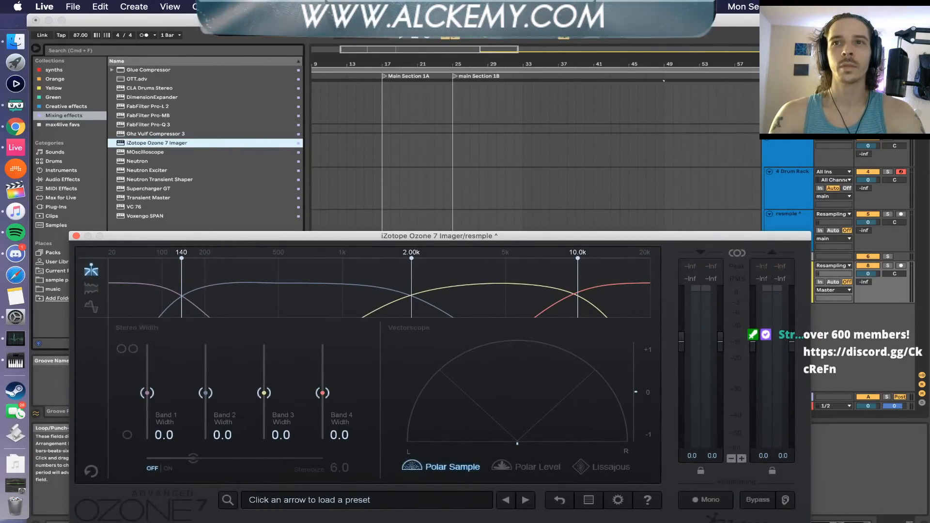
Play Crafted in Ice from its start and from bar 73 while examining the low band's stereo image in the Imager's vectorscope
key(space)
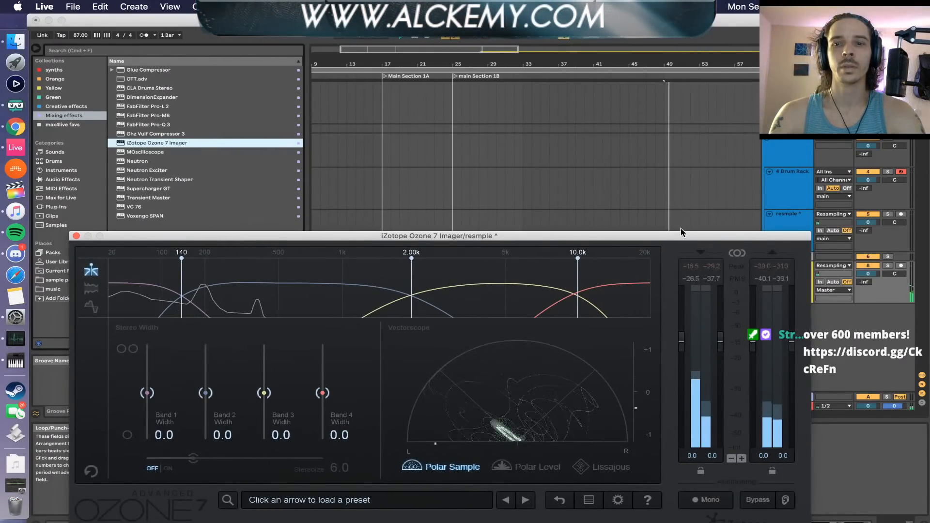
drag(683, 237, 676, 142)
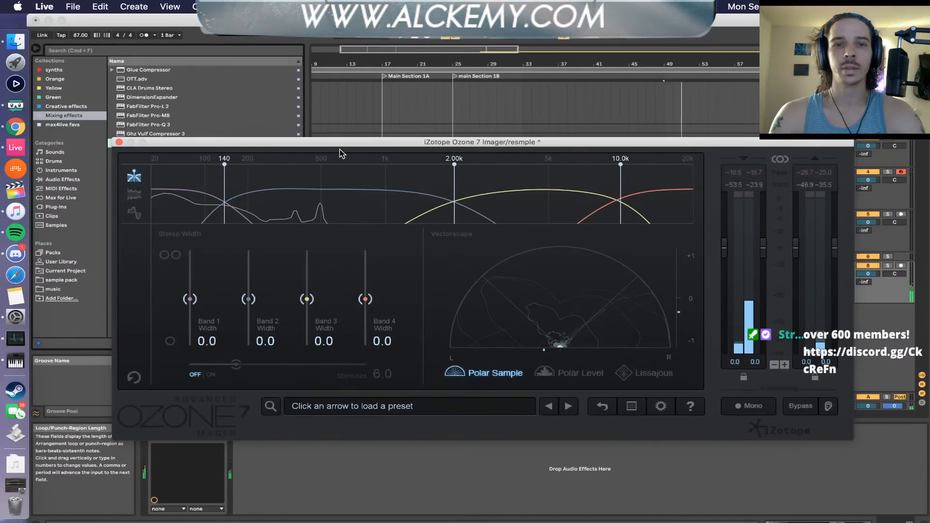
drag(350, 143, 308, 319)
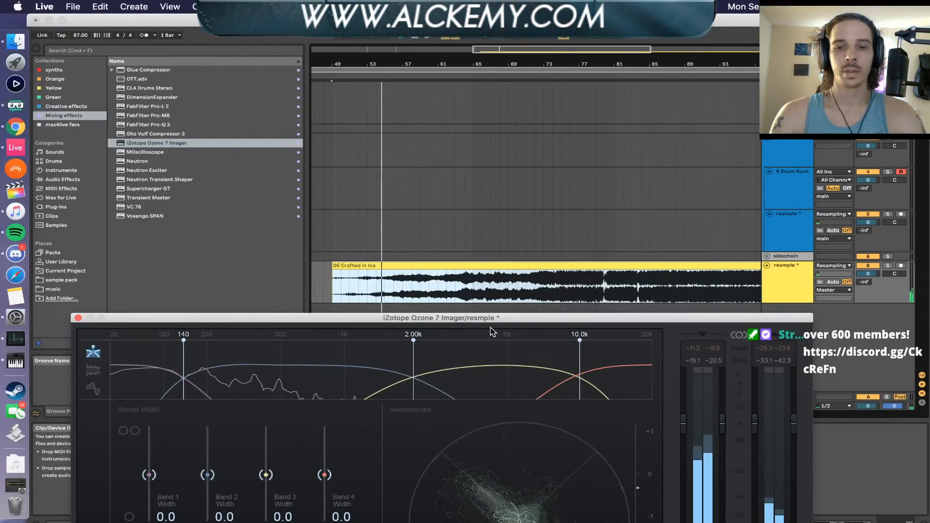
click(455, 293)
key(space)
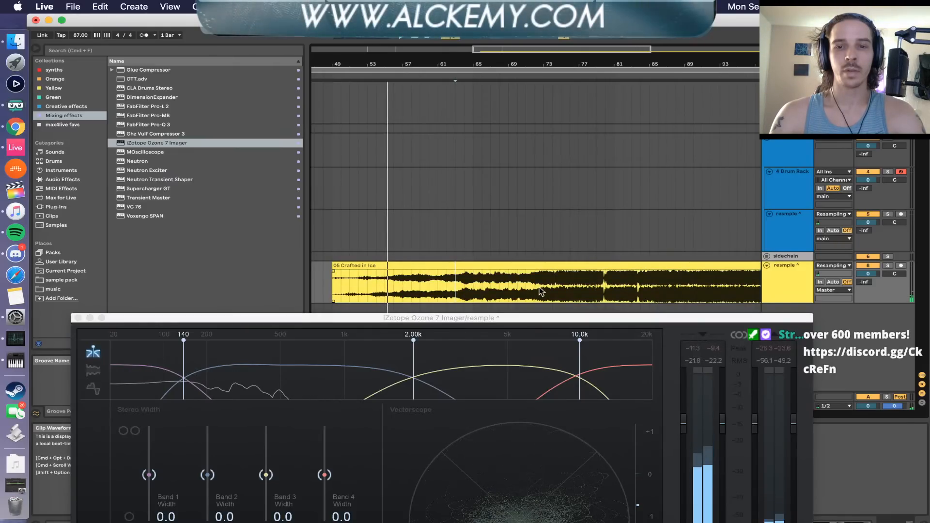
click(545, 292)
key(space)
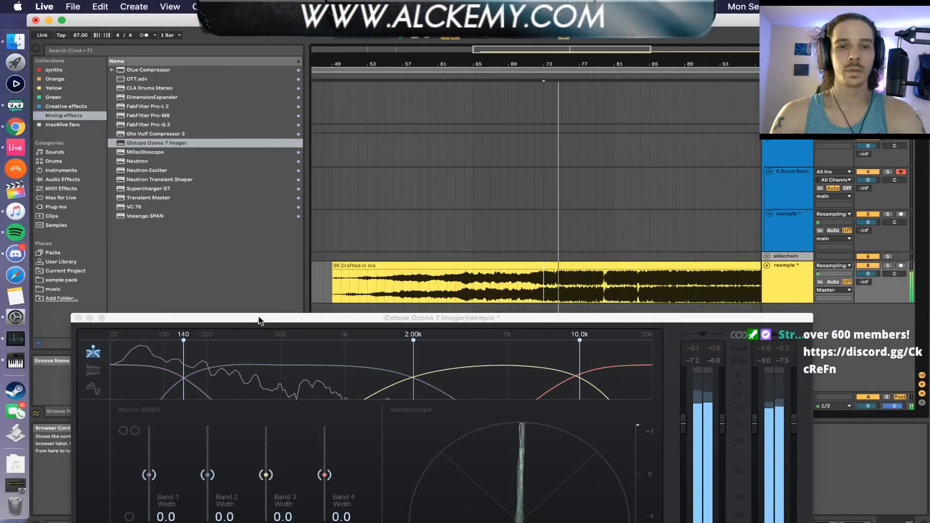
Lower the Imager's first crossover to 105 Hz, examine the low band's stereo image in the vectorscope, and close the plug-in window
mouse_move(256, 322)
mouse_down()
mouse_move(306, 260)
mouse_move(318, 174)
mouse_move(256, 127)
mouse_move(250, 37)
mouse_up()
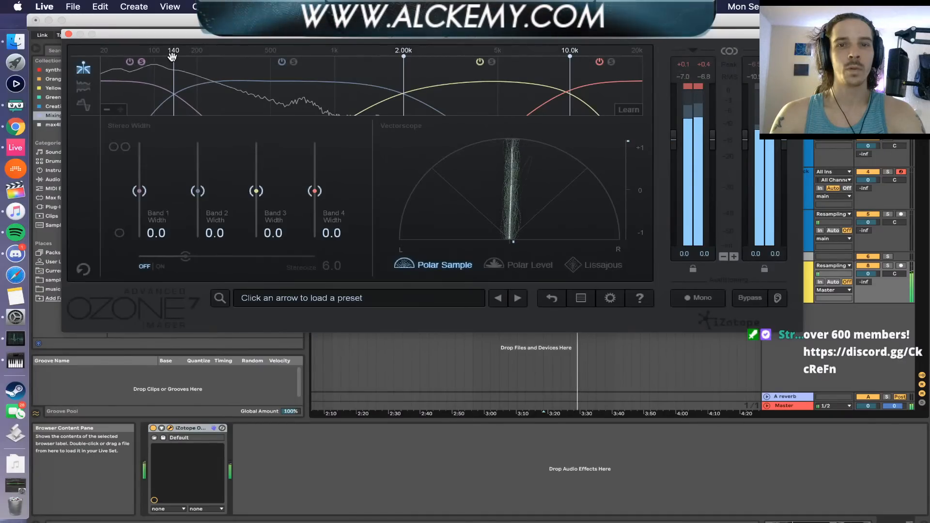
drag(173, 57, 156, 58)
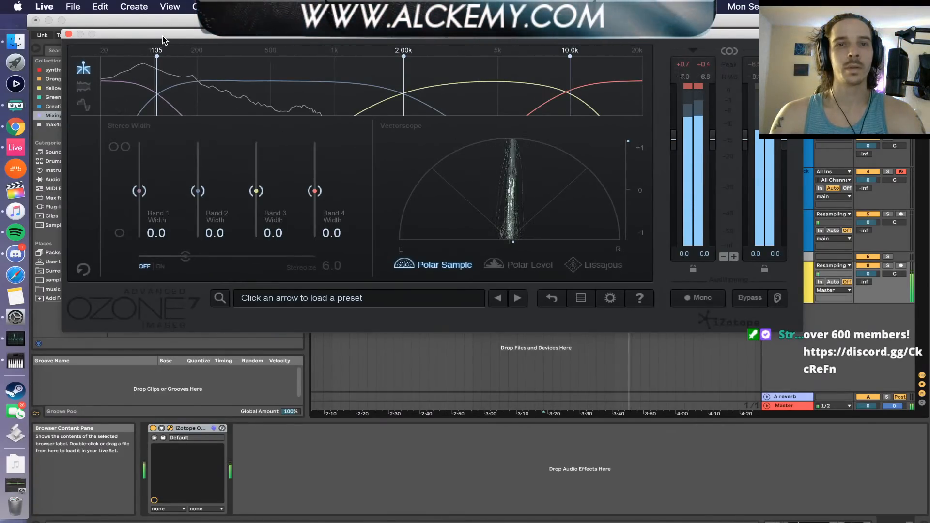
drag(162, 36, 274, 128)
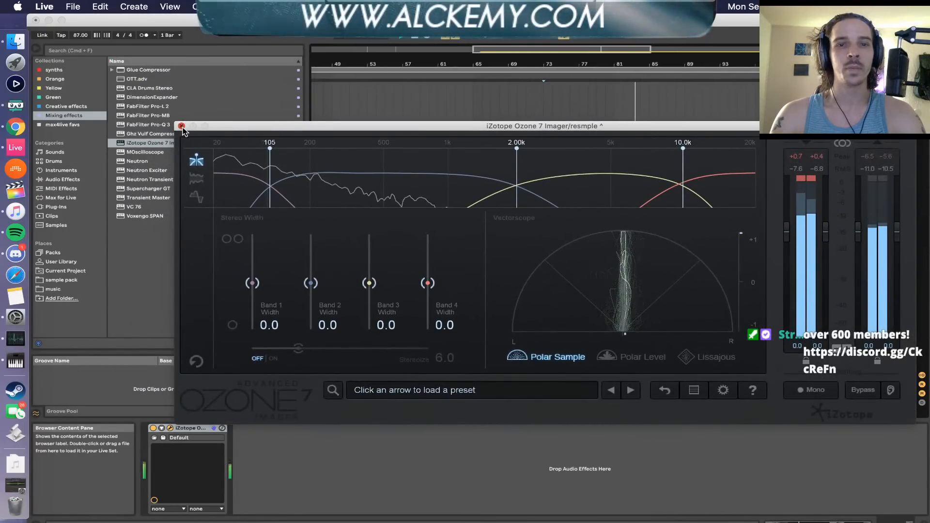
click(181, 126)
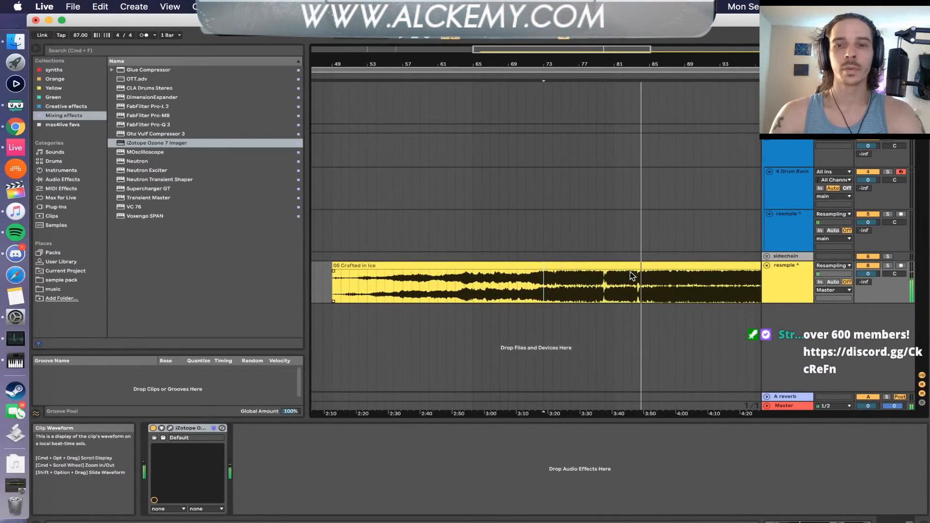
Delete the Crafted in Ice clip from the arrangement and fold its resample track
scroll(638, 274, up, 3)
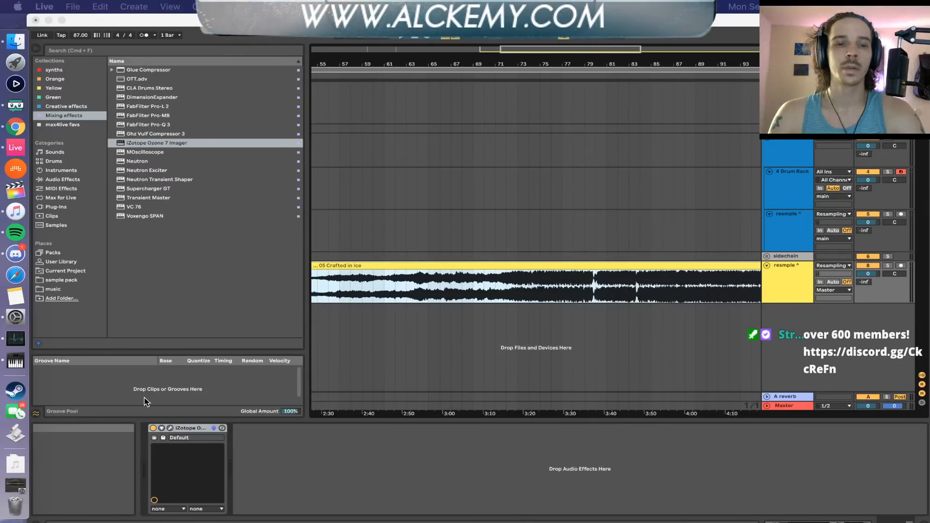
click(379, 266)
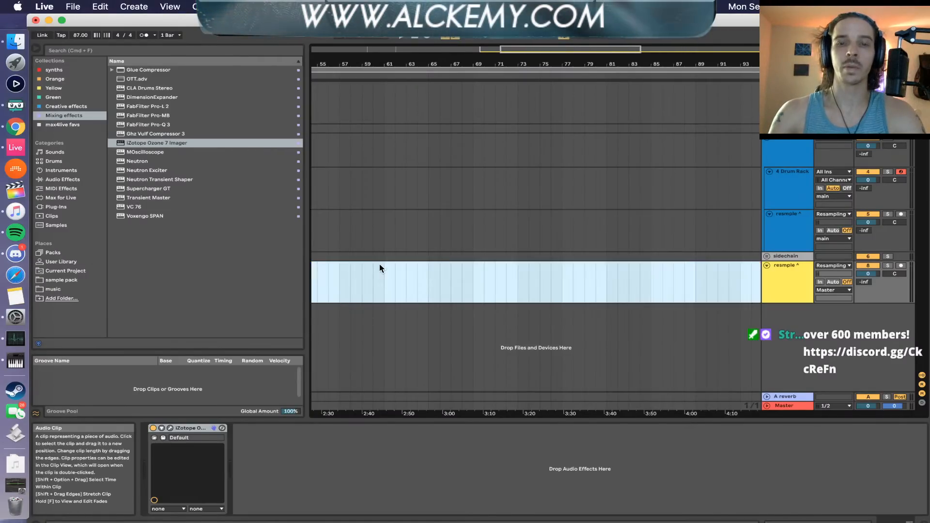
key(Delete)
click(189, 430)
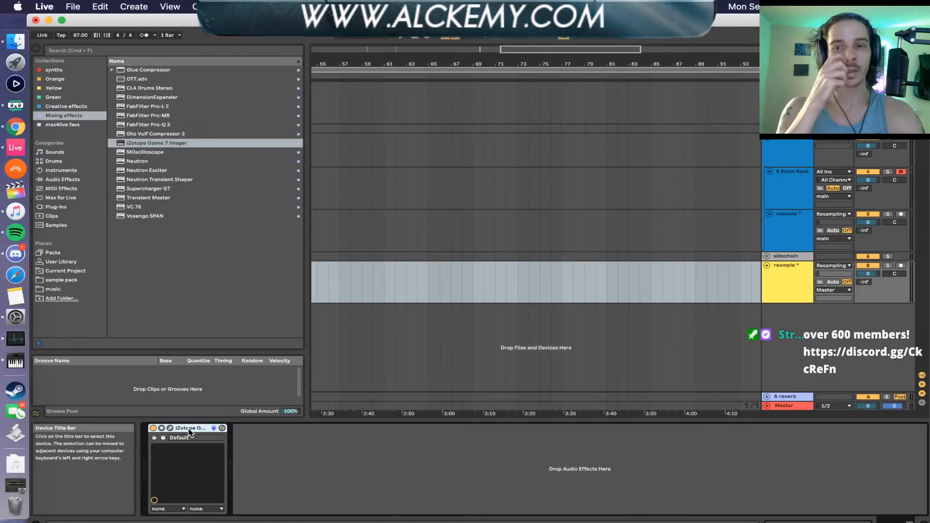
click(767, 265)
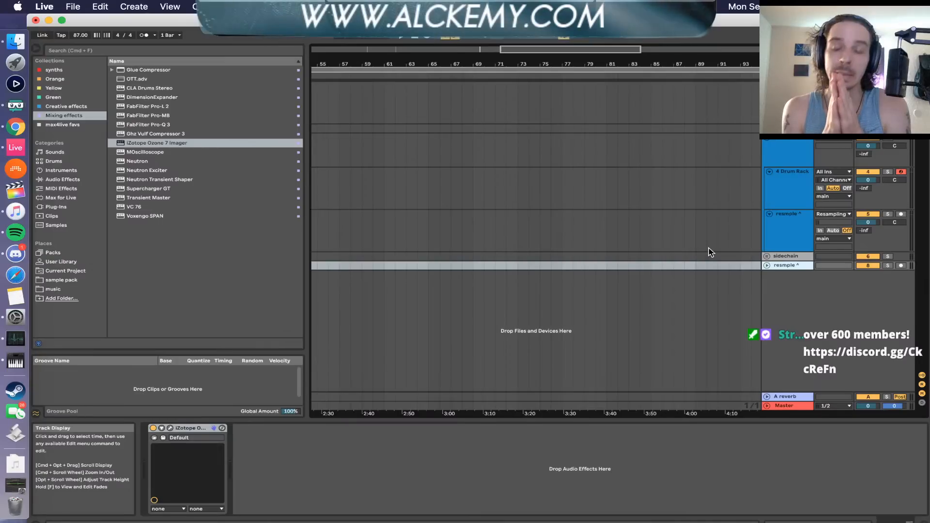
click(766, 266)
click(766, 266)
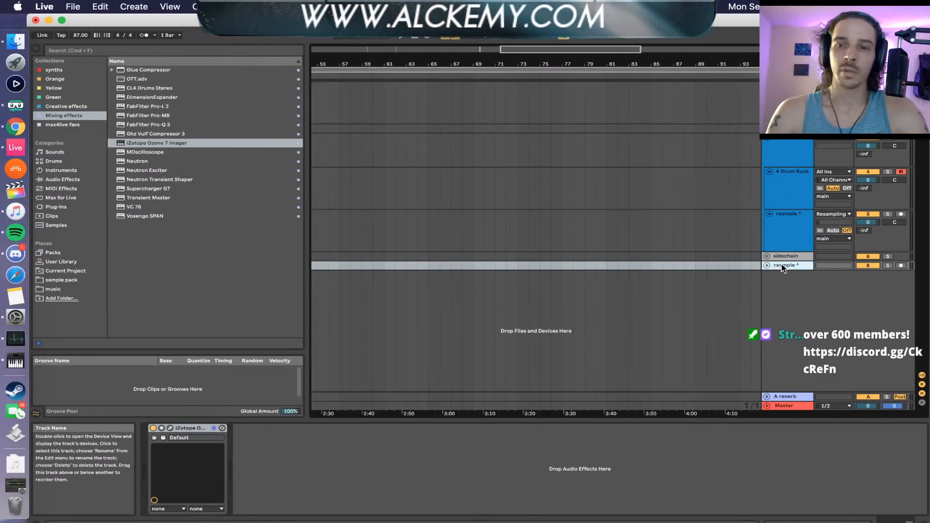
Close the Ableton Live project and launch Bitwig Studio
click(35, 20)
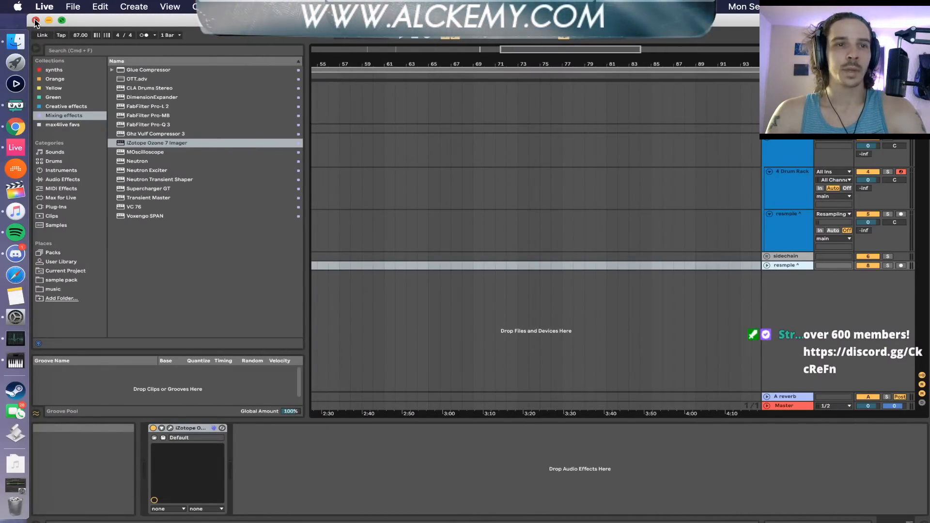
click(372, 301)
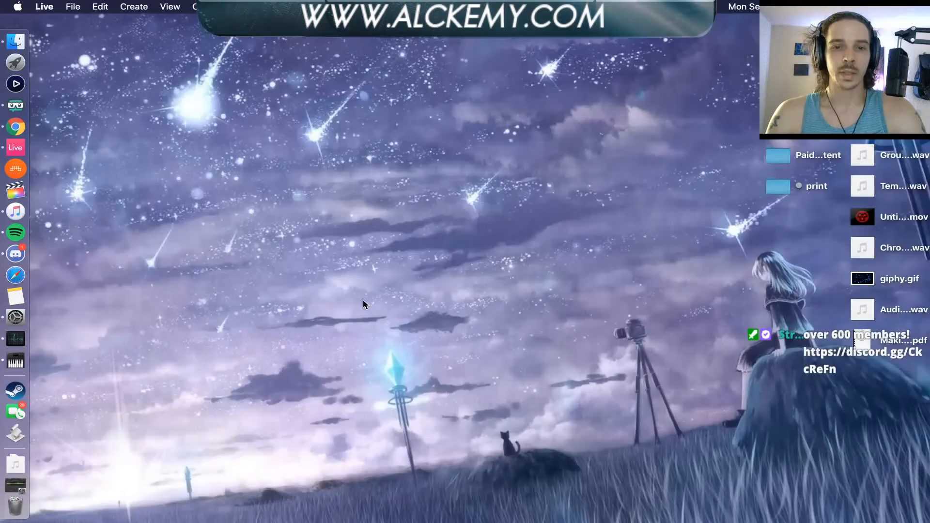
click(14, 170)
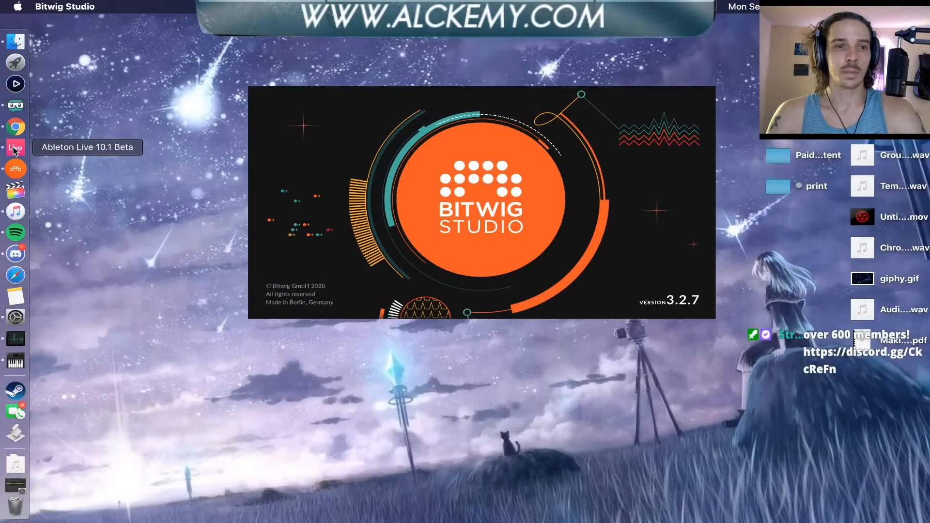
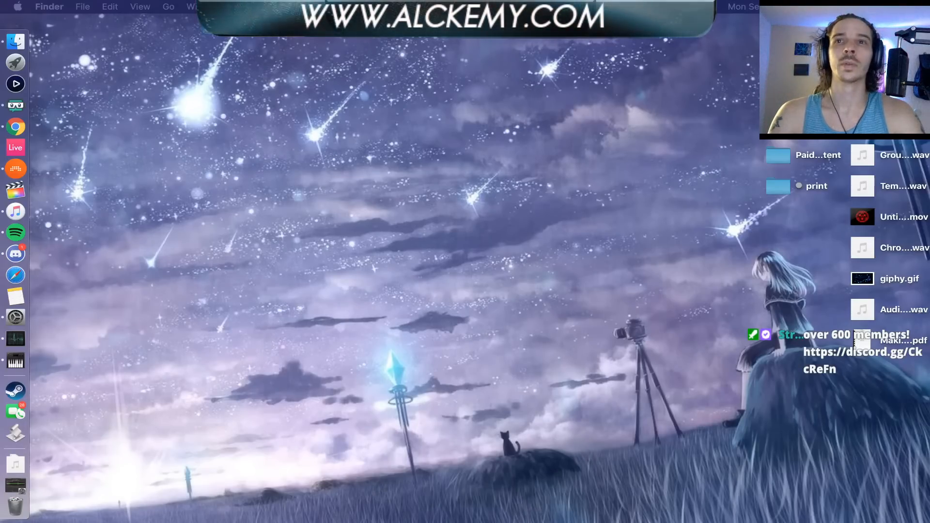
Open Bitwig Studio and dismiss the project recovery without restoring the unsaved project
click(15, 168)
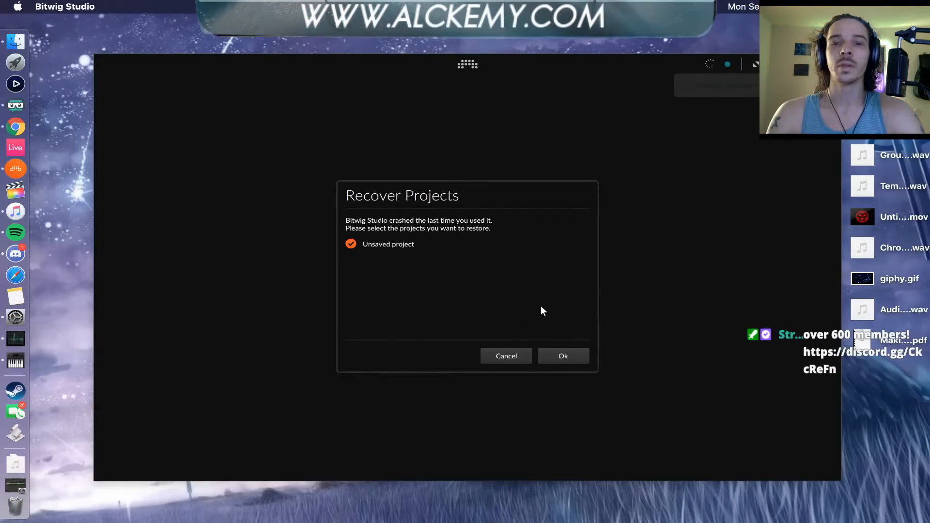
click(516, 354)
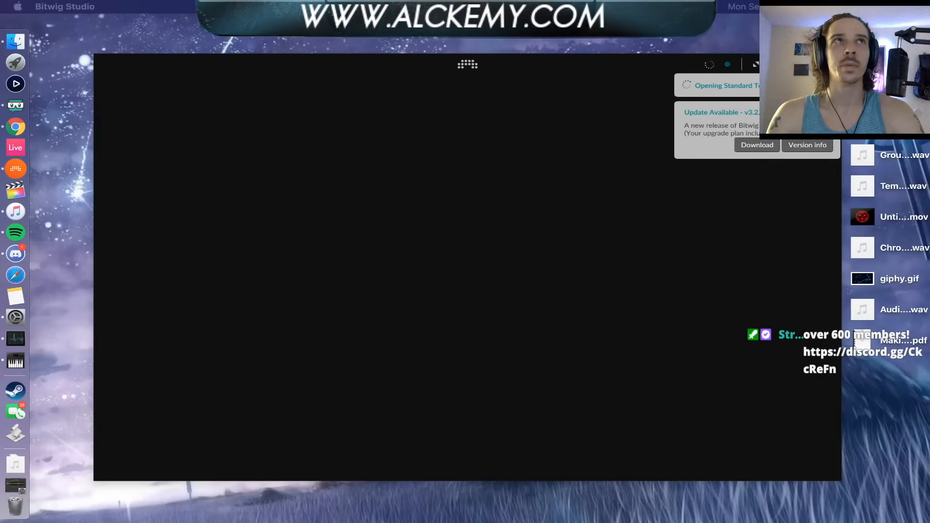
Open the update's version info, read the Bitwig Studio 3.2.8 release notes in the browser, and close the browser window
drag(929, 155, 356, 52)
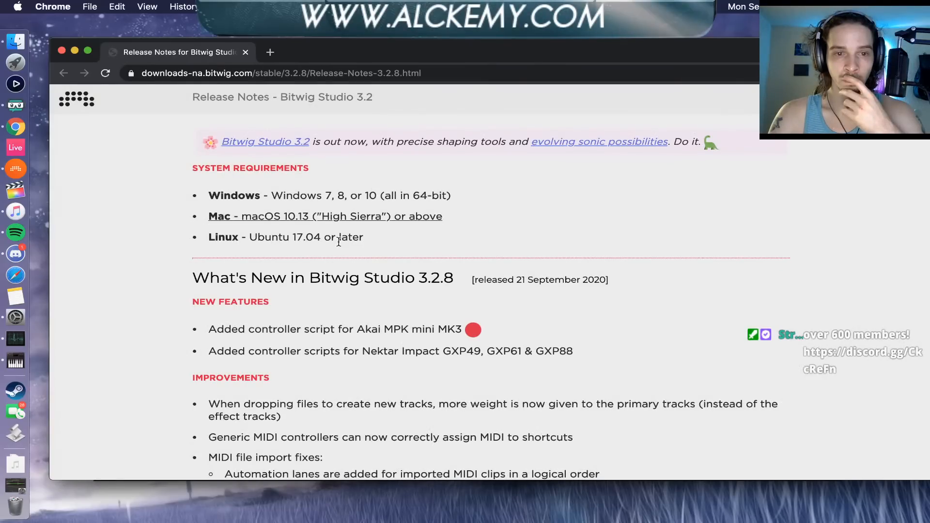
scroll(339, 241, down, 4)
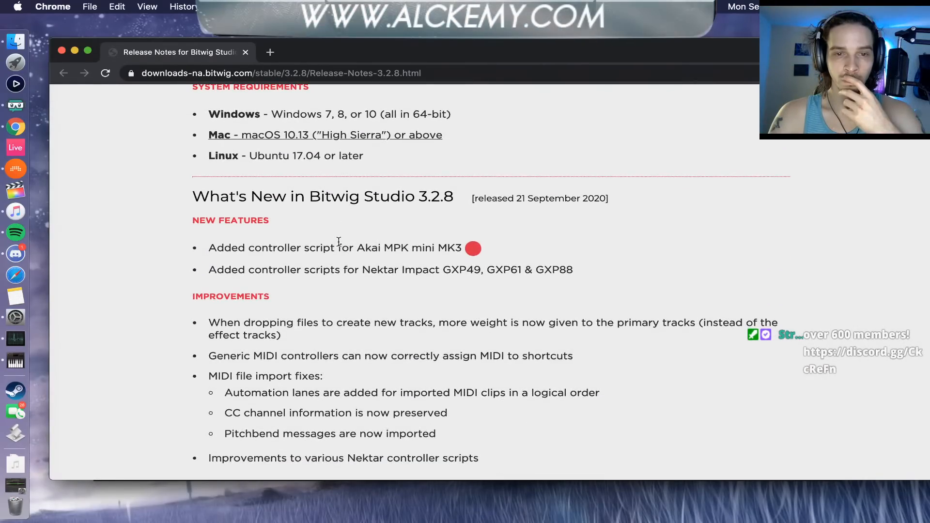
scroll(338, 242, down, 4)
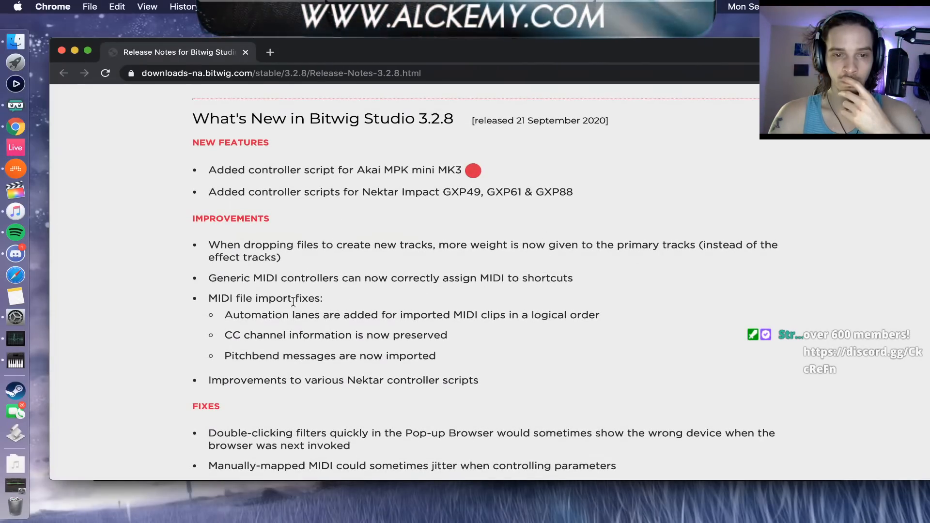
scroll(293, 302, down, 1)
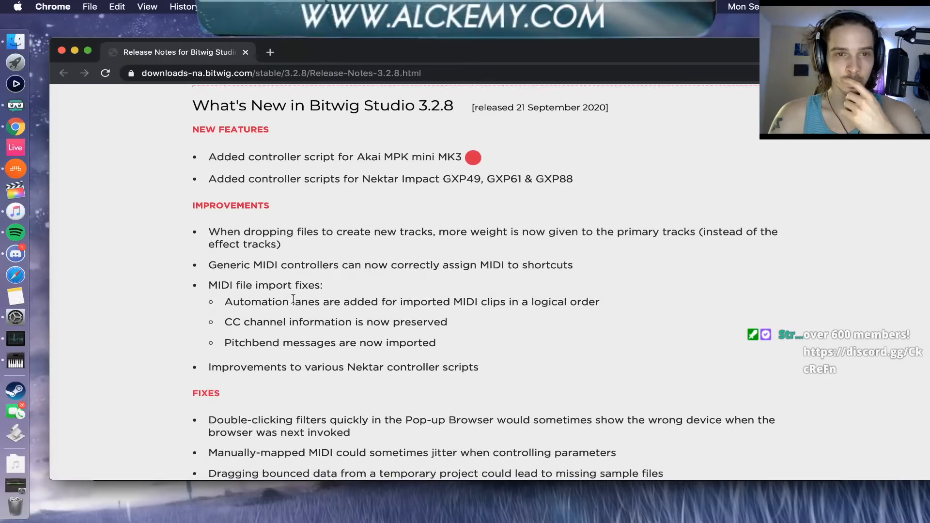
scroll(293, 299, up, 3)
scroll(293, 298, down, 6)
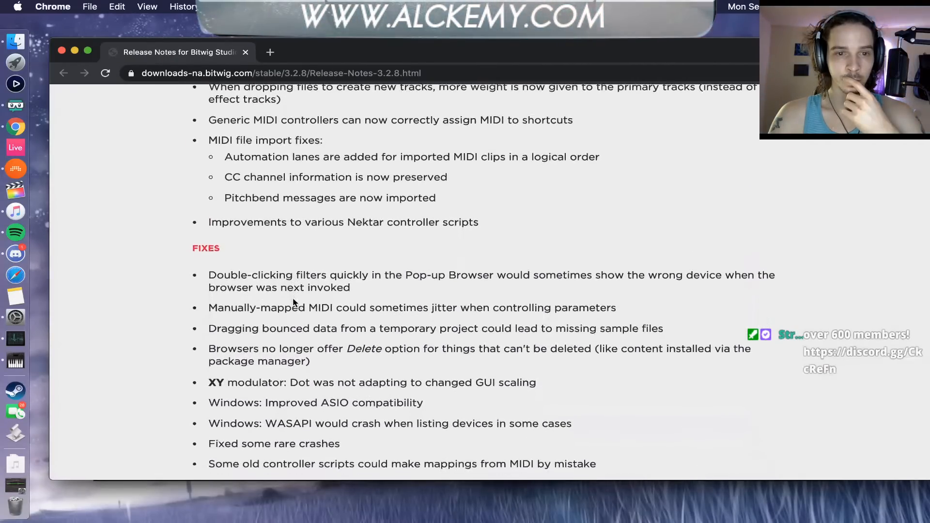
scroll(292, 301, down, 3)
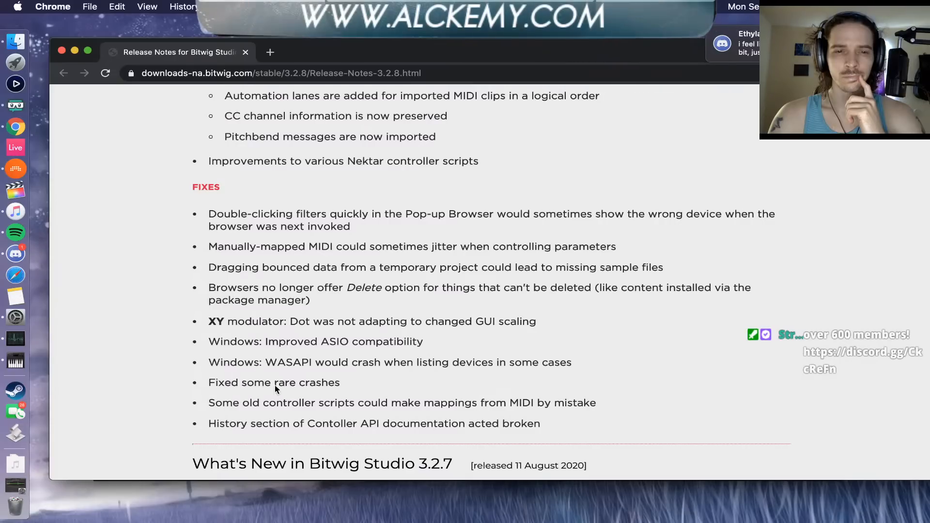
scroll(294, 404, up, 6)
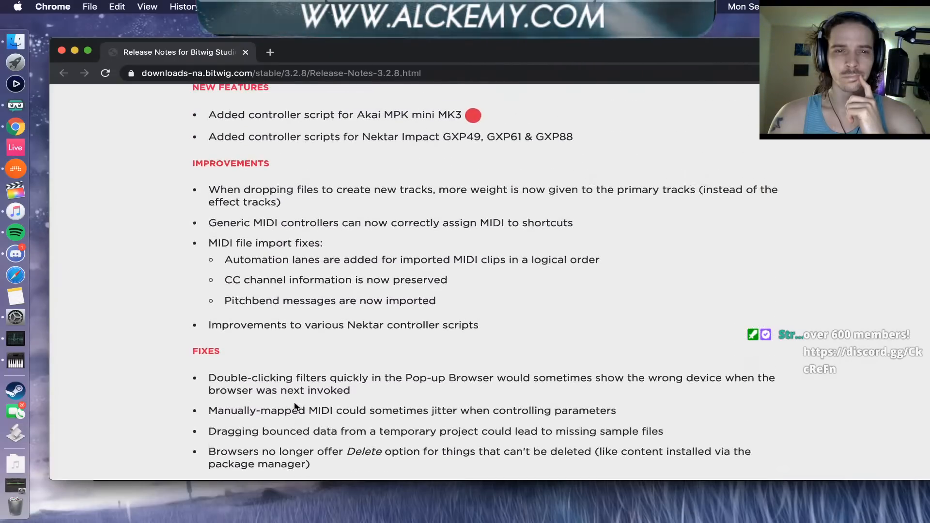
scroll(294, 403, up, 2)
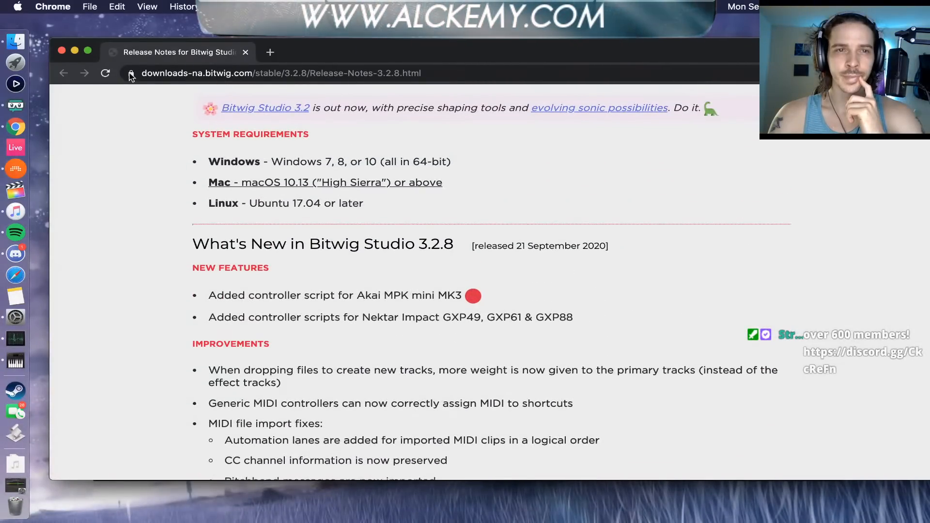
click(61, 51)
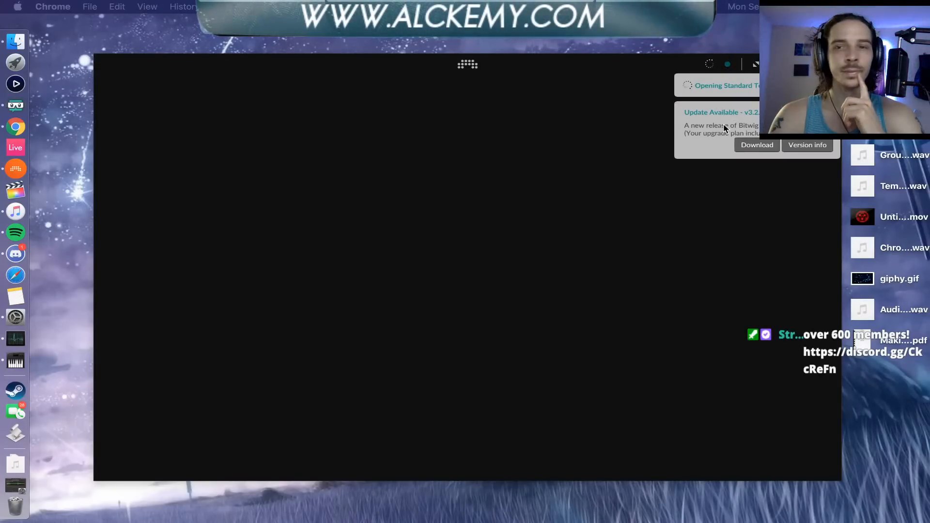
Download the available Bitwig Studio update and move the program window to the desktop's upper-left corner
click(756, 145)
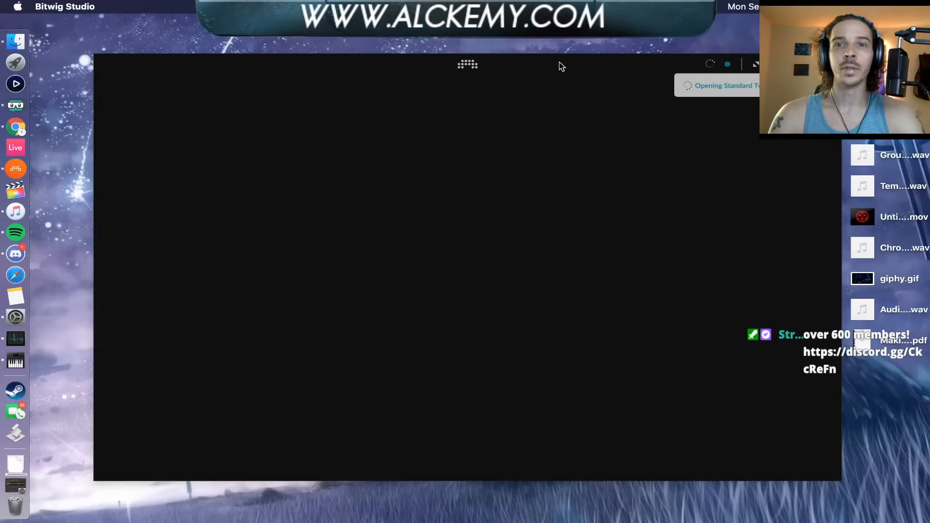
drag(559, 65, 493, 32)
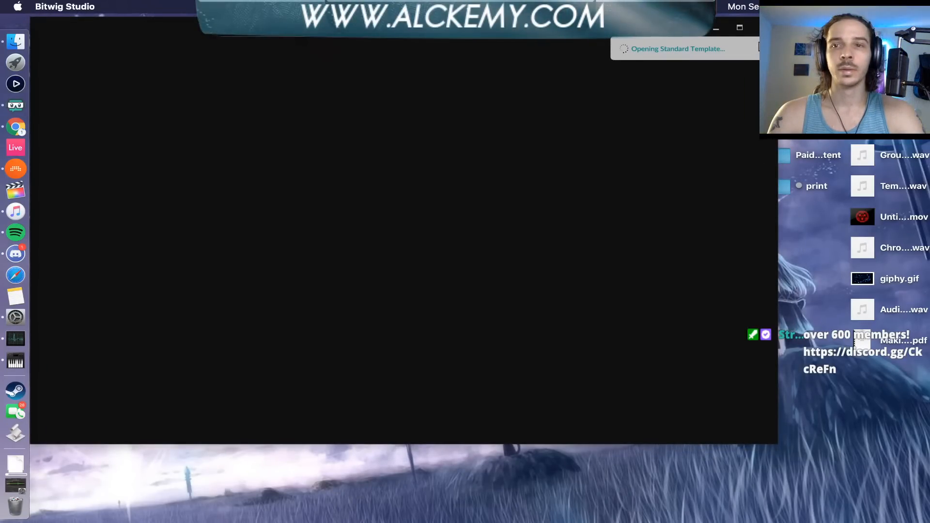
mouse_move(488, 32)
mouse_down()
mouse_move(583, 64)
mouse_move(492, 47)
mouse_move(488, 30)
mouse_up()
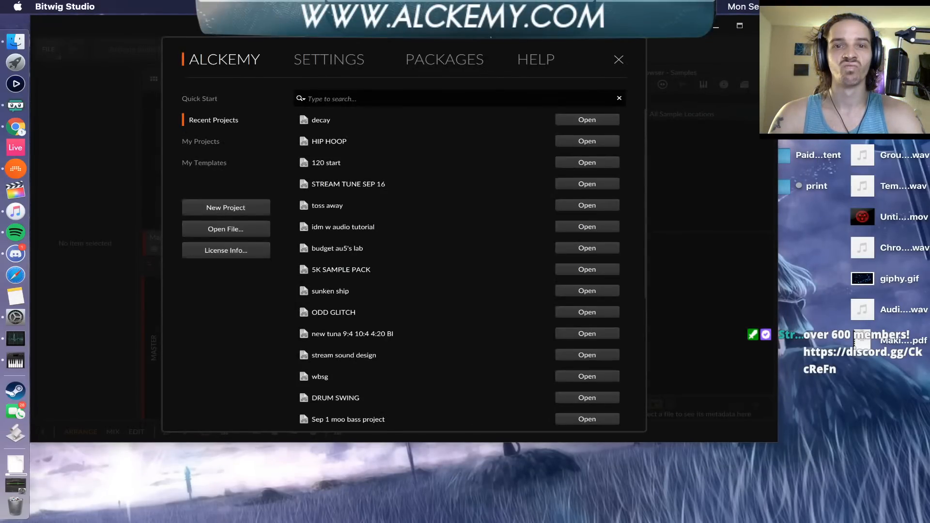
Create a new project and enlarge the Bitwig Studio window to fill the screen
click(269, 201)
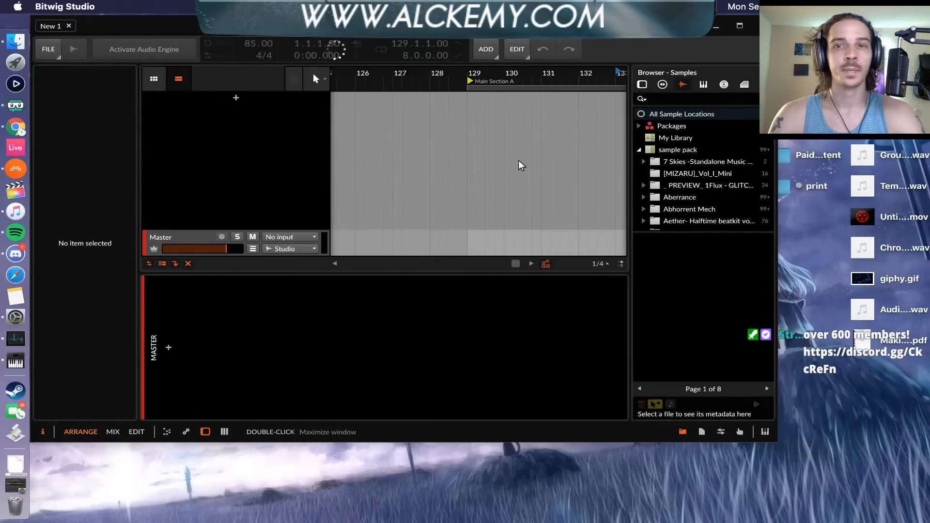
drag(776, 441, 928, 516)
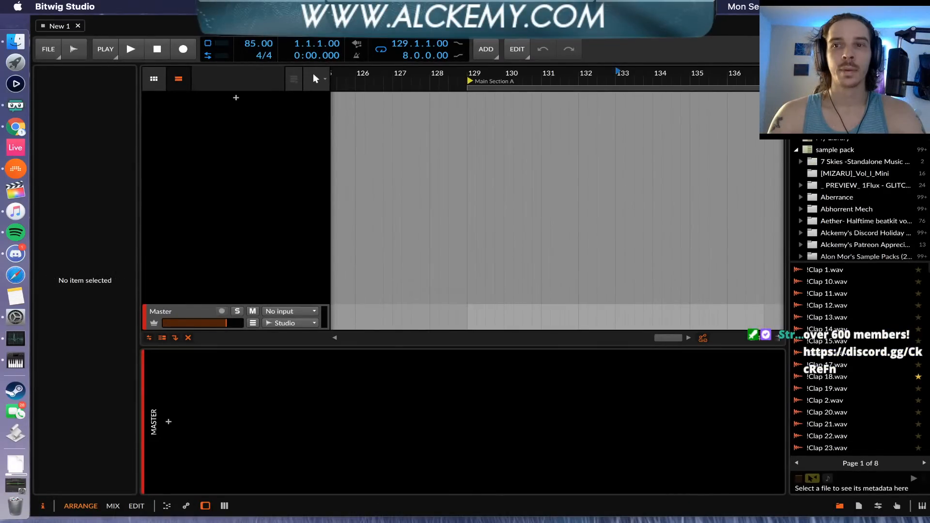
click(904, 25)
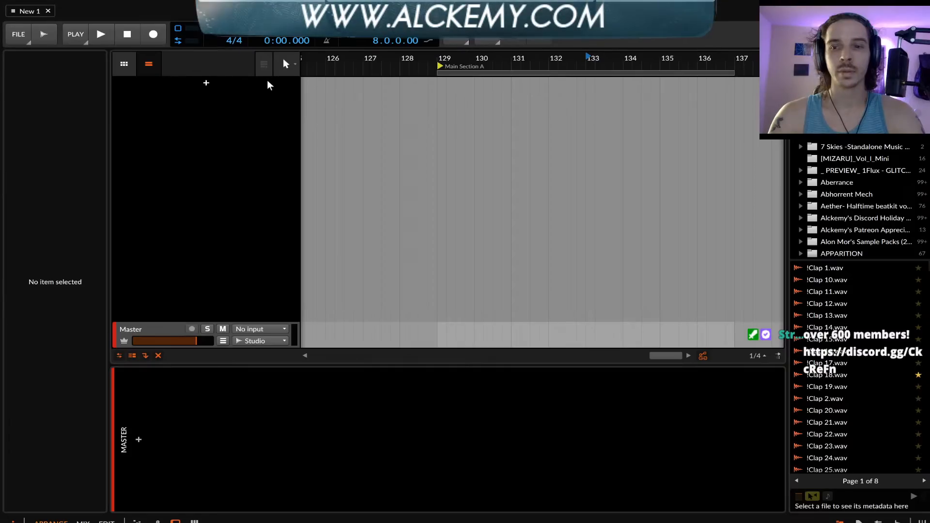
Try to add an instrument track and cancel choosing a device for it
key(super+t)
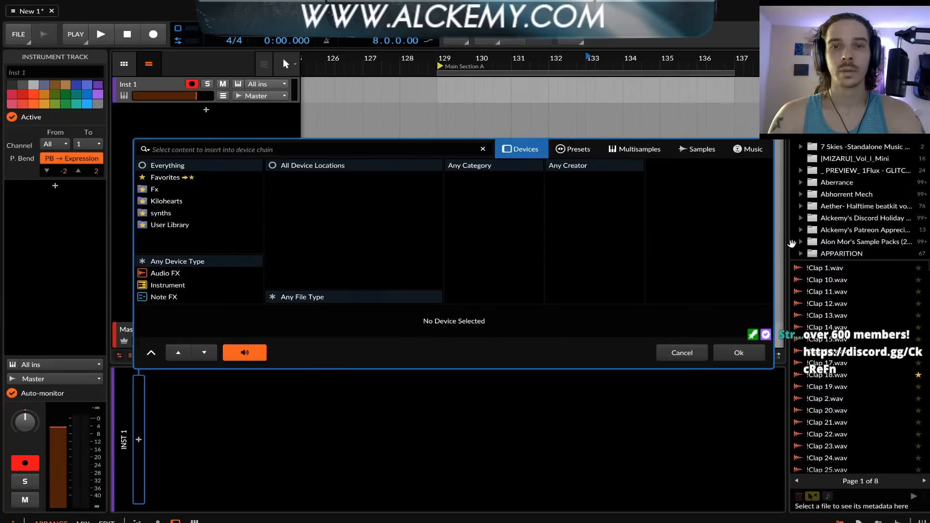
click(692, 355)
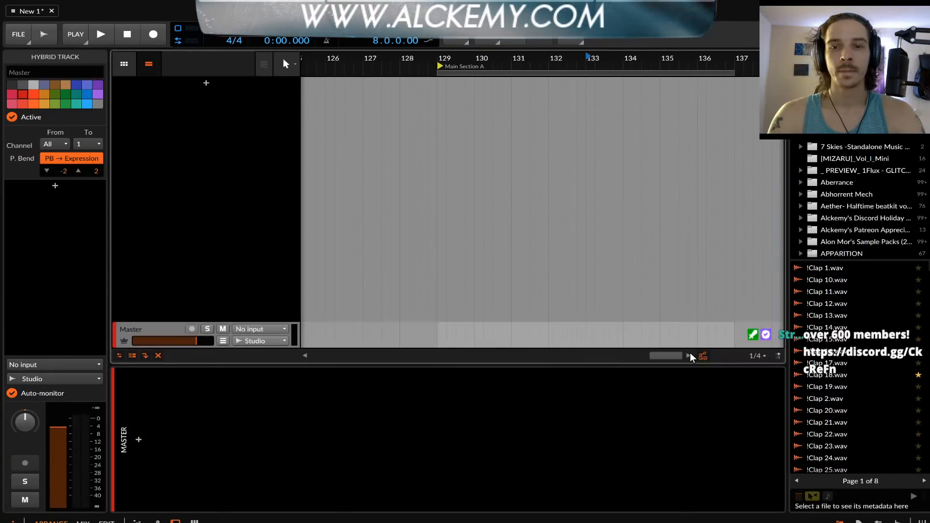
Preview the samples !Clap 1.wav and !Clap 14.wav from the sample browser to check the audio output
click(829, 269)
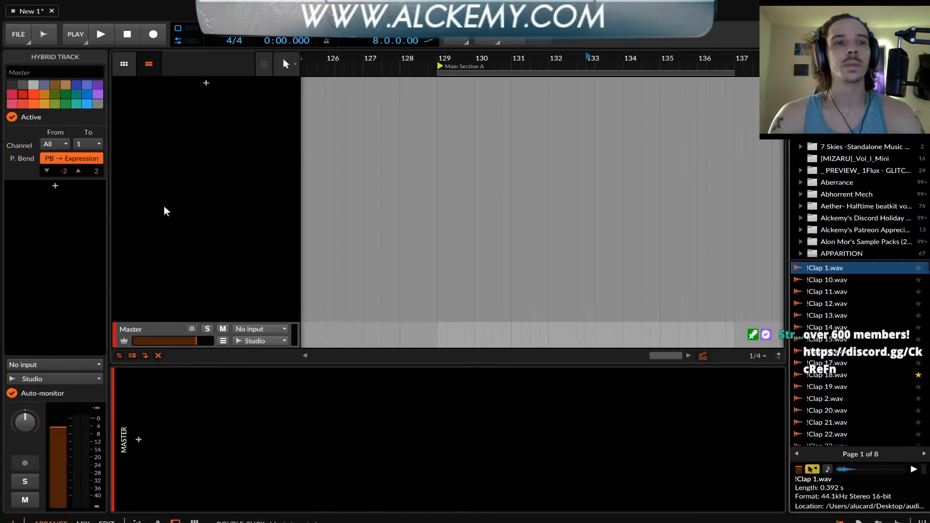
mouse_move(1, 147)
click(16, 107)
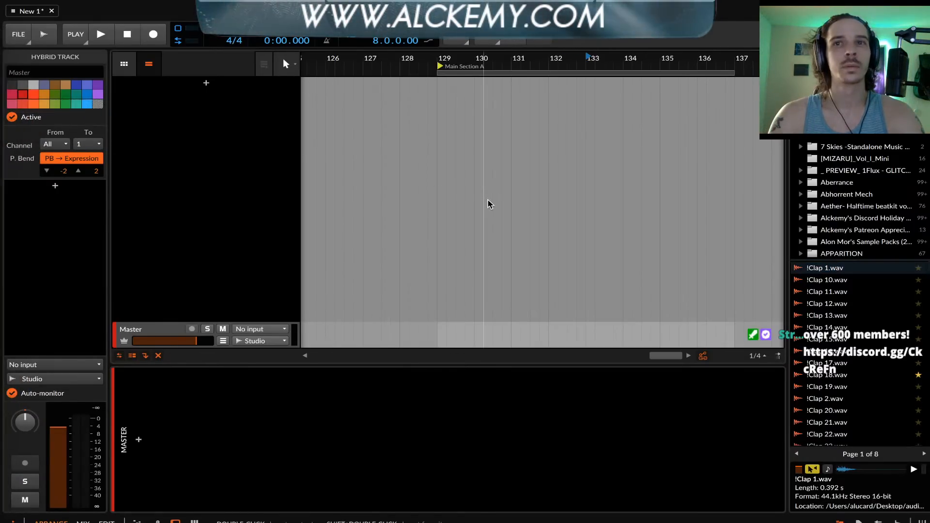
click(814, 330)
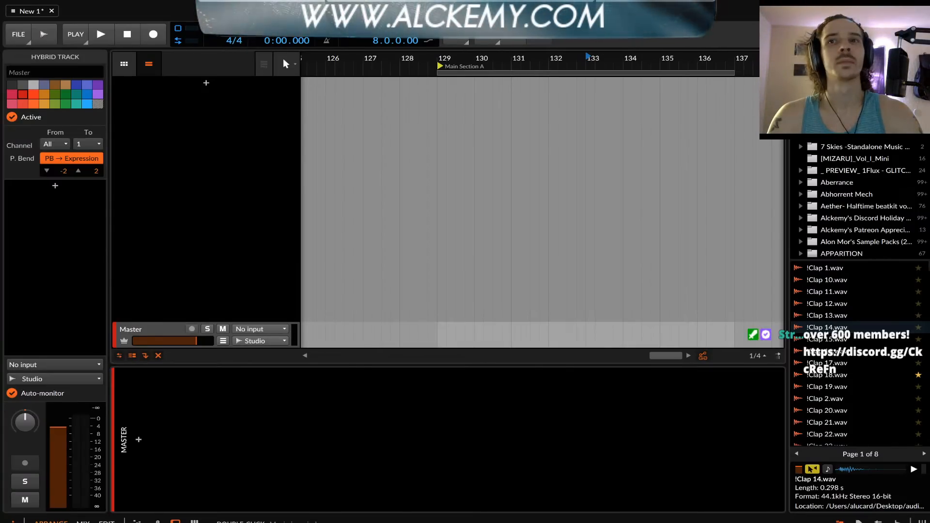
Switch the audio output device to ZoomAudioDevice and back to Multi-Output Device, and preview !Clap 13.wav to test the sound
click(19, 35)
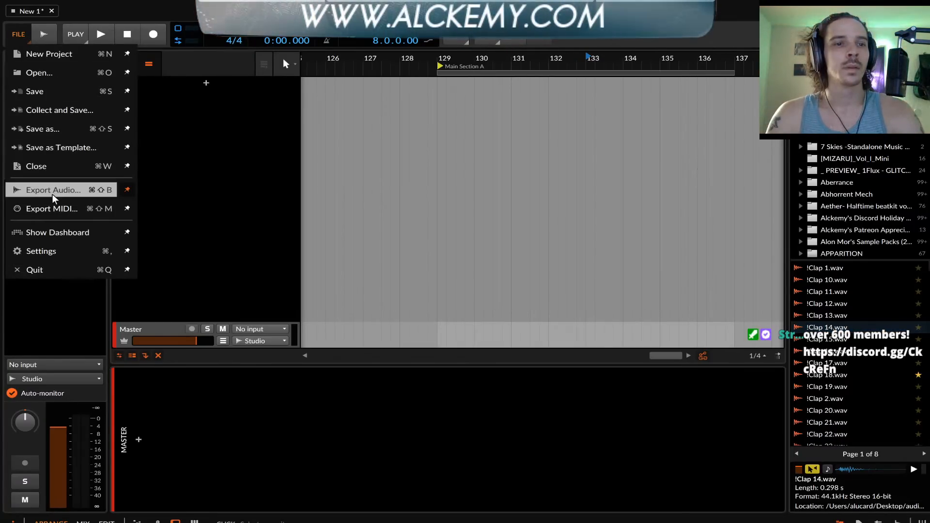
click(48, 232)
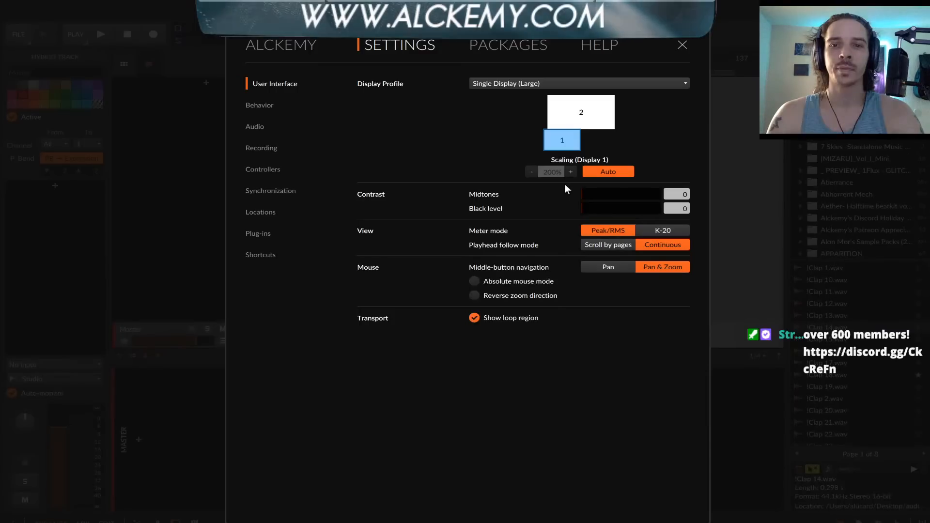
click(291, 43)
click(376, 49)
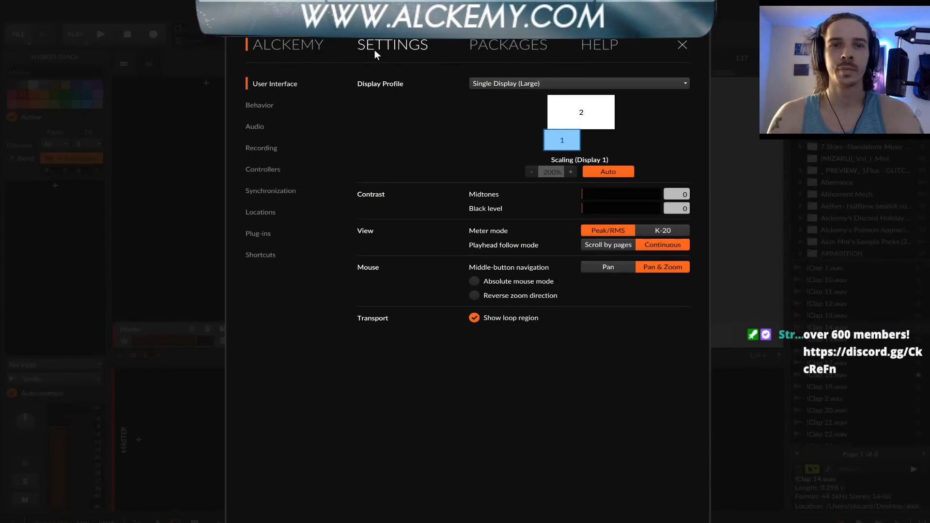
click(262, 128)
click(523, 130)
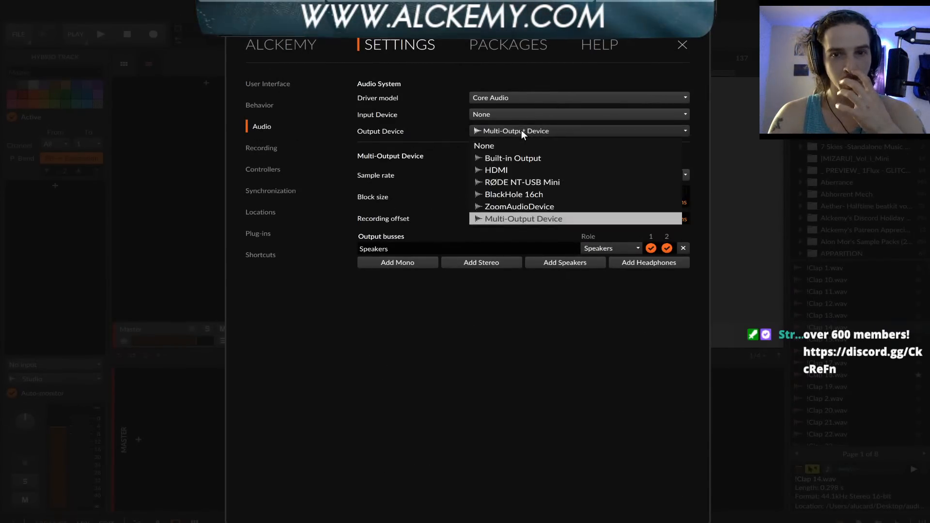
click(516, 204)
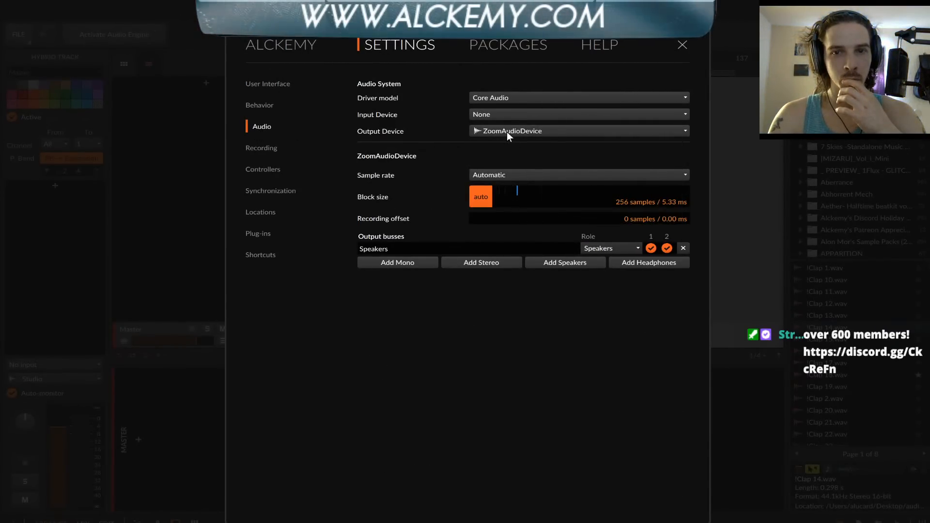
click(507, 132)
click(523, 217)
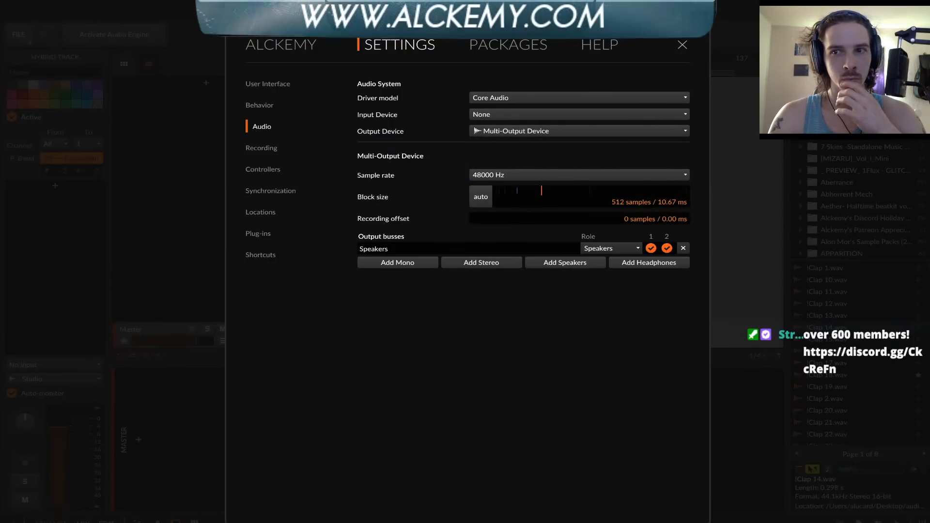
click(682, 45)
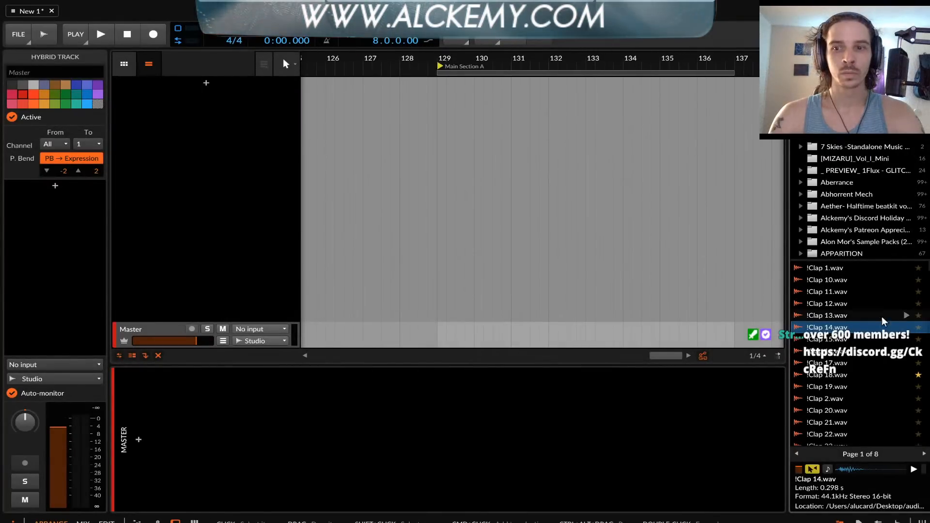
click(827, 315)
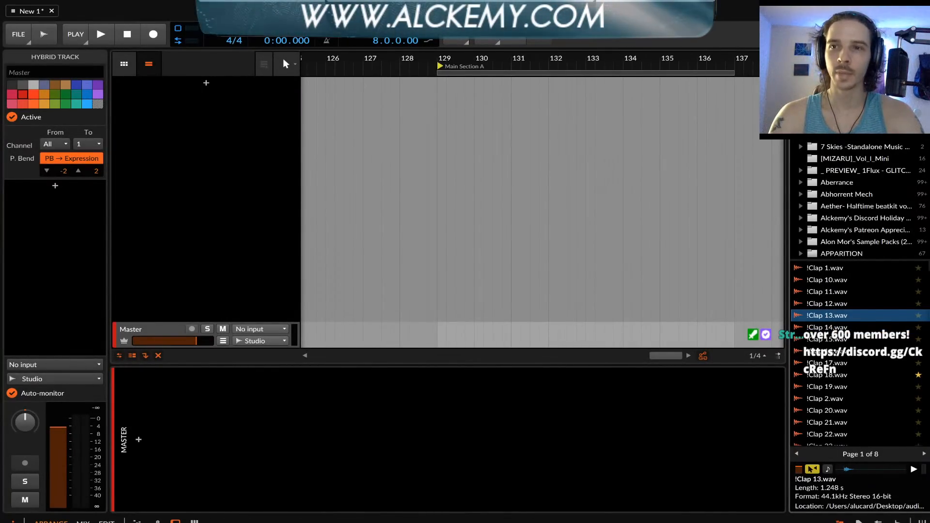
In the macOS Sound preferences, switch the output to BlackHole 16ch and back to Multi-Output Device, and close the preferences
click(905, 11)
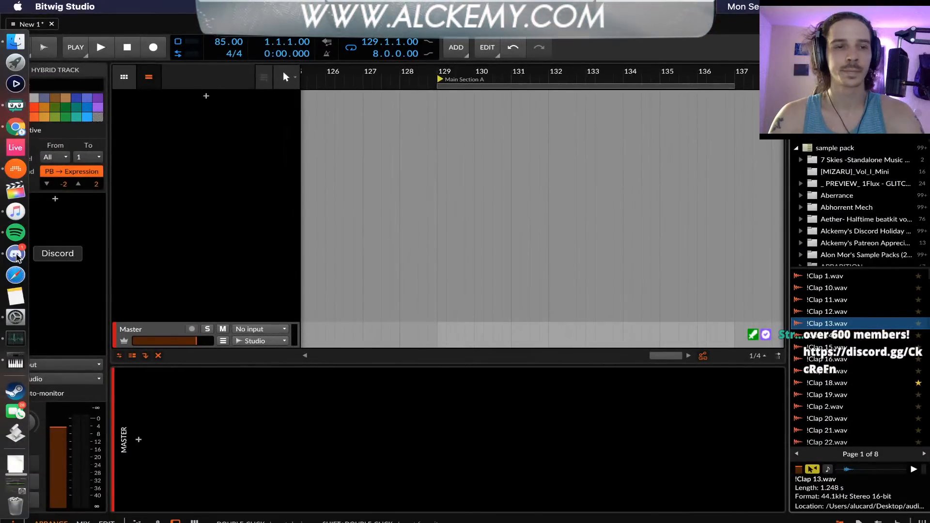
click(15, 318)
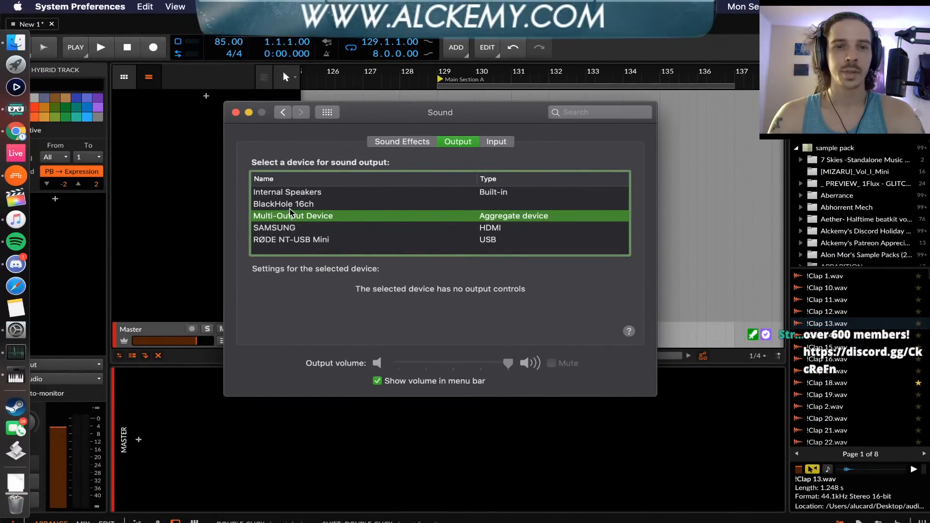
click(301, 204)
click(301, 215)
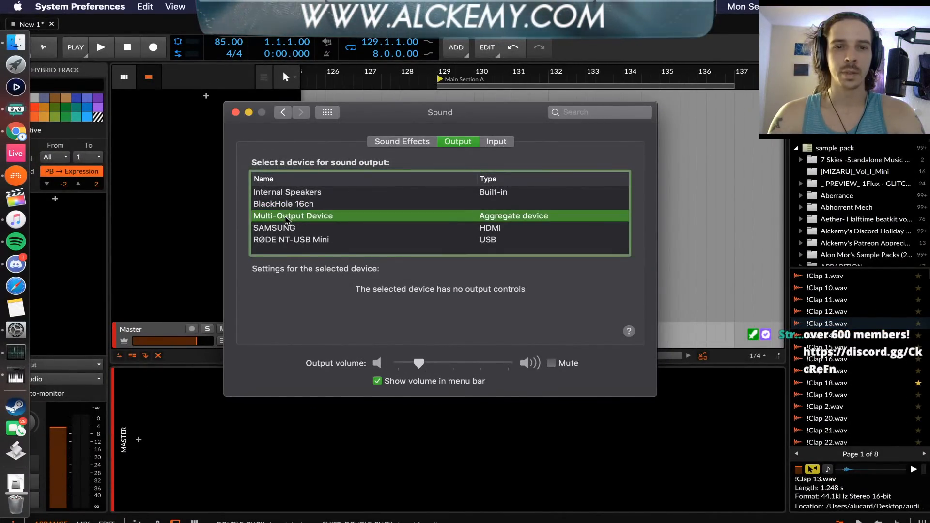
click(236, 112)
In Audio MIDI Setup, delete the existing Multi-Output Device and dismiss Bitwig Studio's audio system warning
click(16, 377)
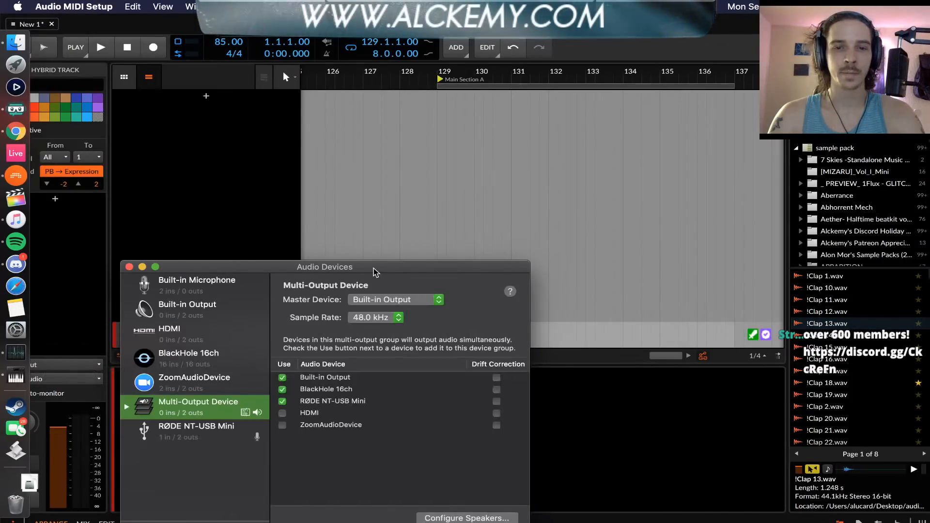
drag(374, 270, 455, 105)
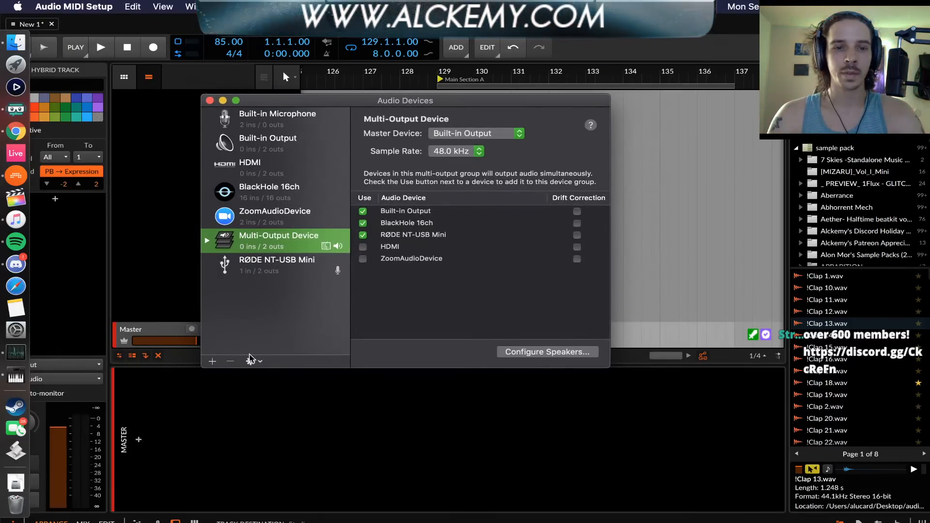
click(230, 361)
click(212, 361)
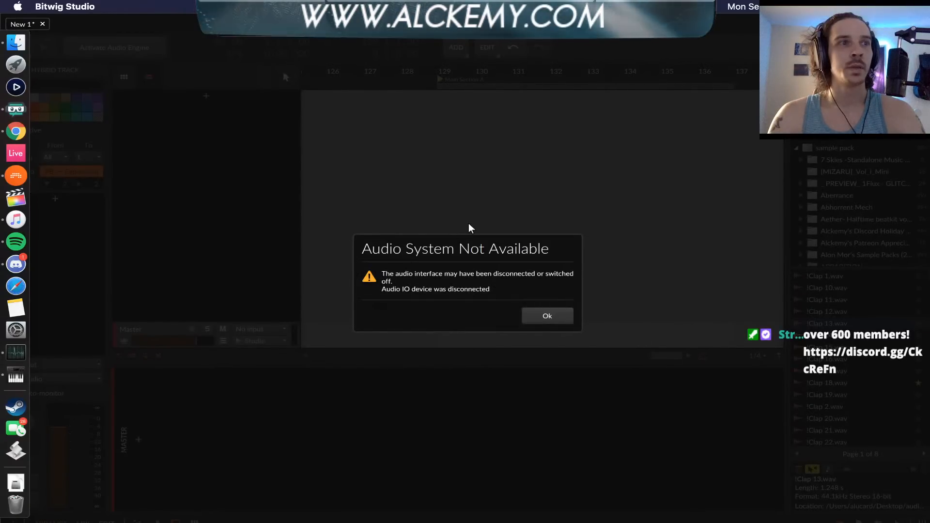
click(547, 316)
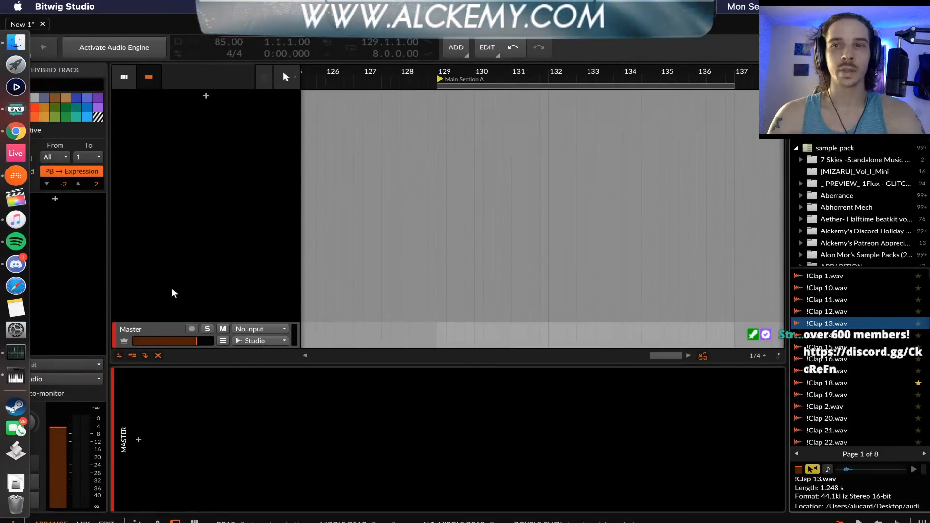
Check the available output devices in the macOS Sound preferences and minimize the window
click(16, 331)
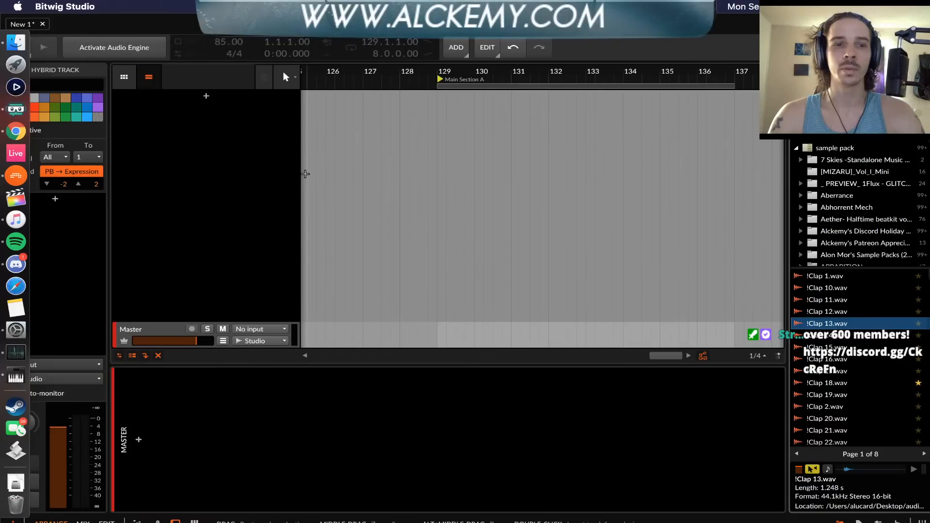
click(16, 330)
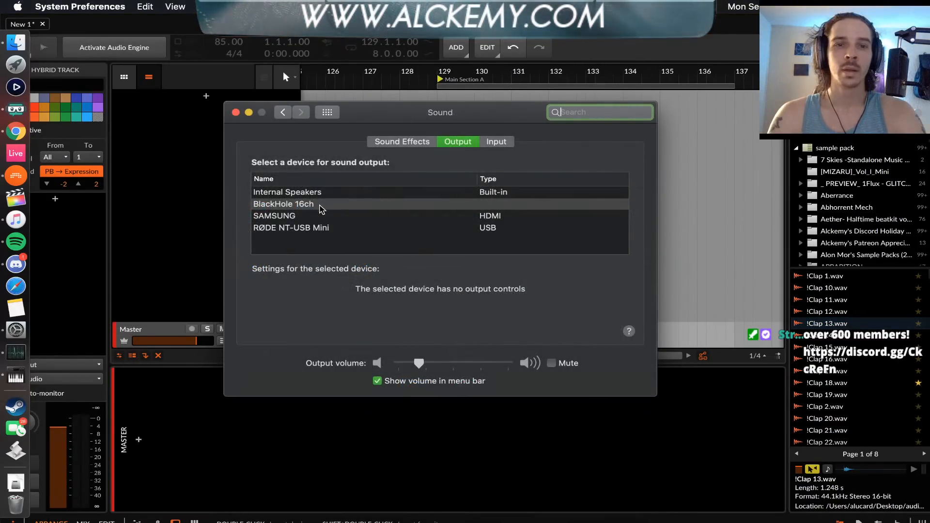
click(248, 113)
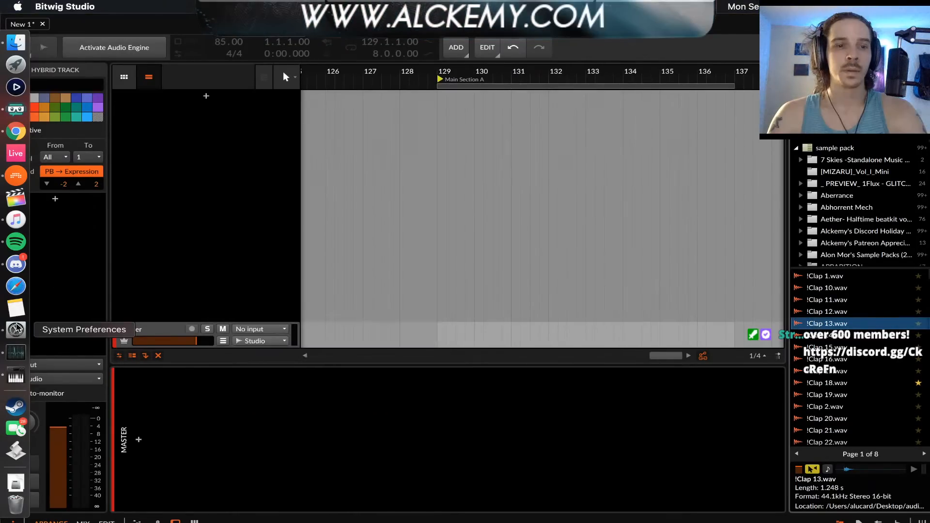
In Audio MIDI Setup, create a Multi-Output Device combining BlackHole 16ch, Built-in Output and RØDE NT-USB Mini, and close the window
click(16, 375)
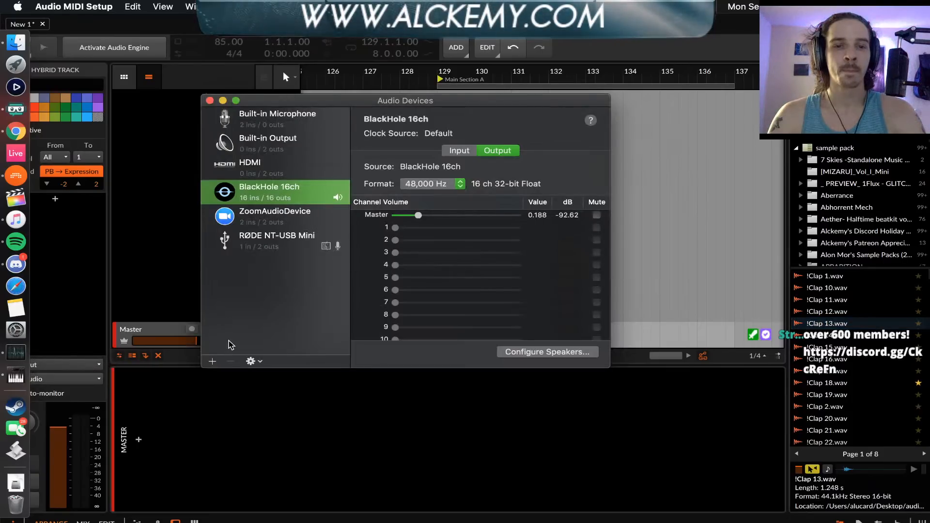
click(212, 361)
click(245, 385)
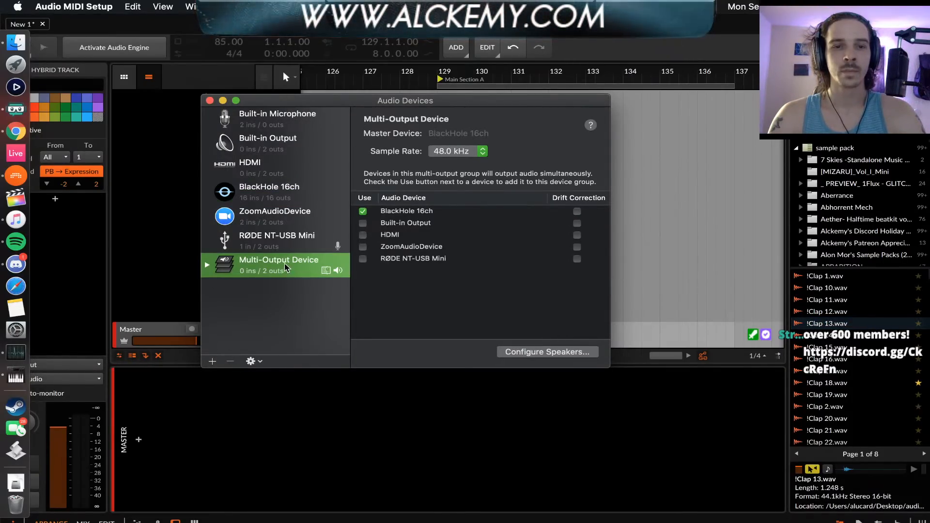
click(363, 223)
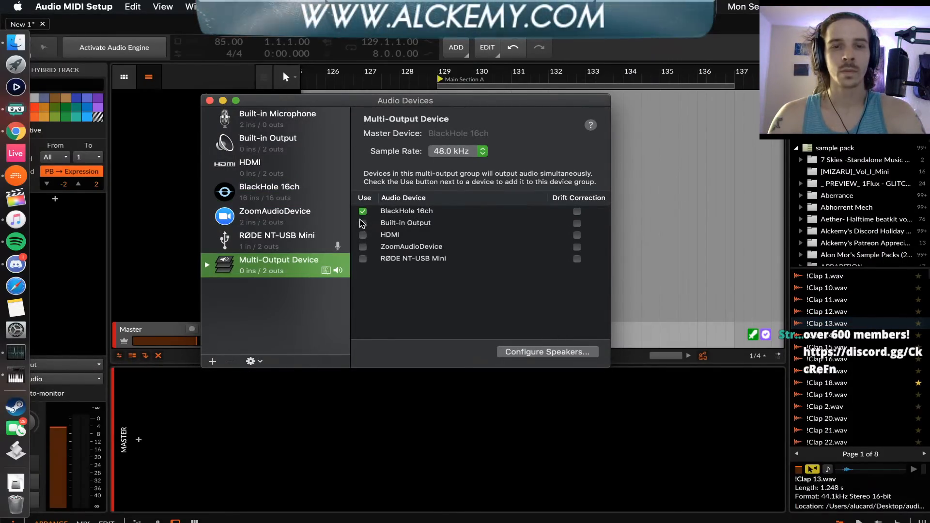
click(363, 259)
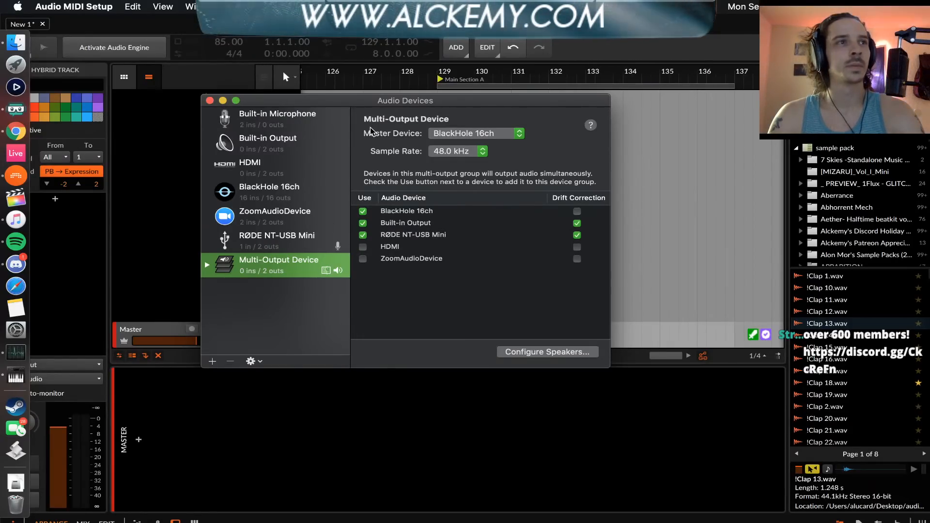
click(210, 100)
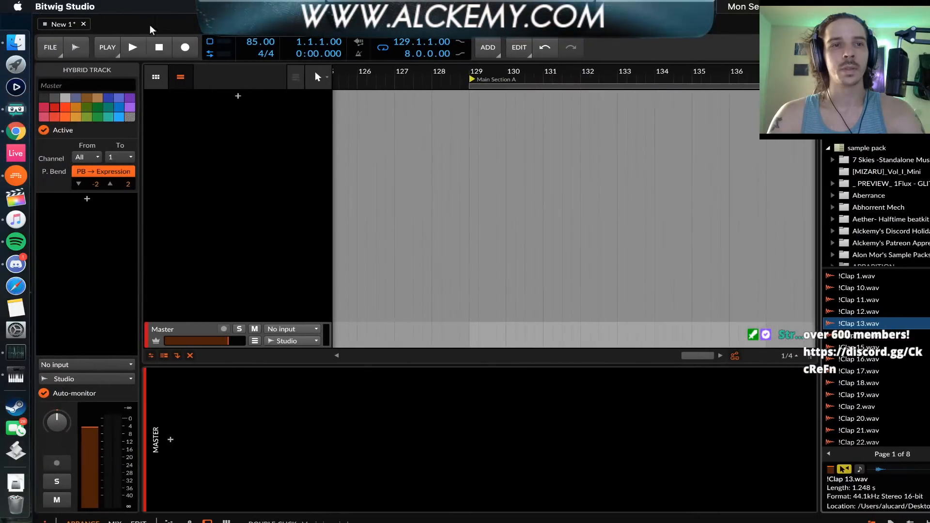
In Bitwig Studio's audio settings, select Multi-Output Device as the output device and close the settings
click(50, 47)
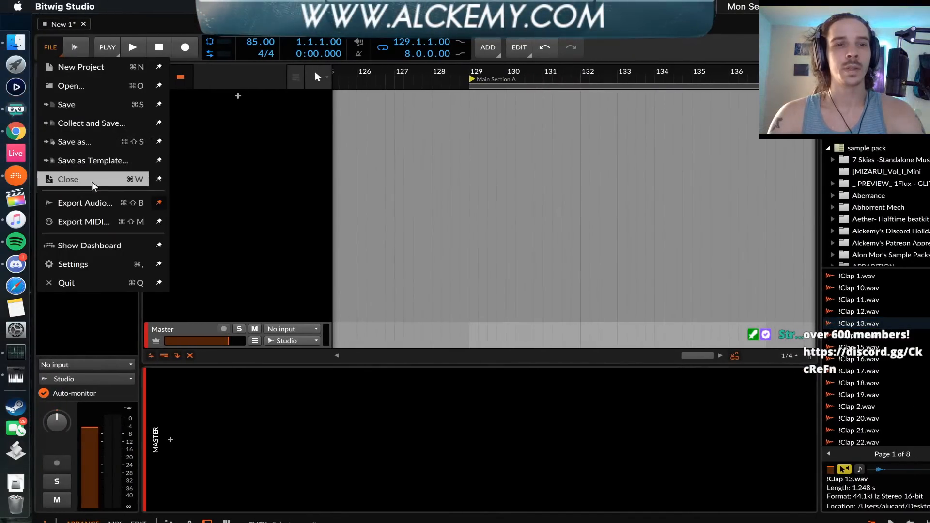
click(87, 265)
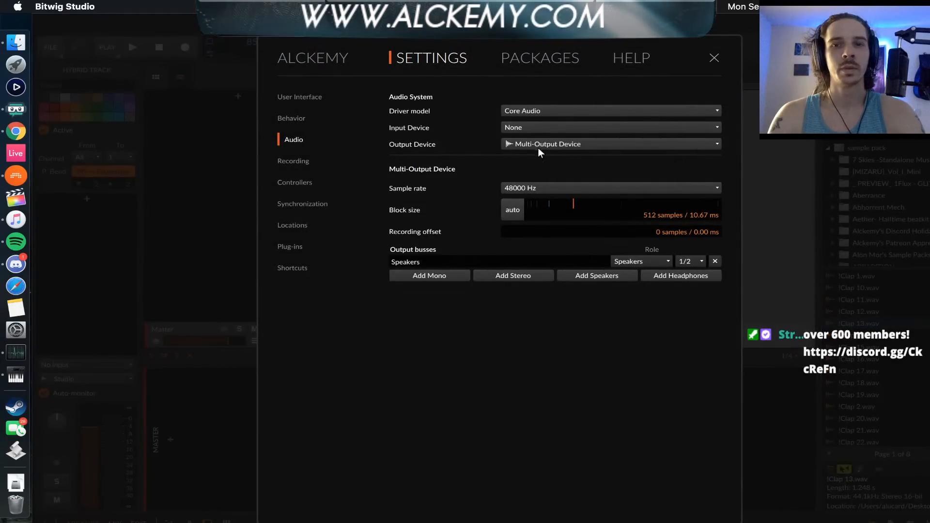
click(537, 144)
click(545, 228)
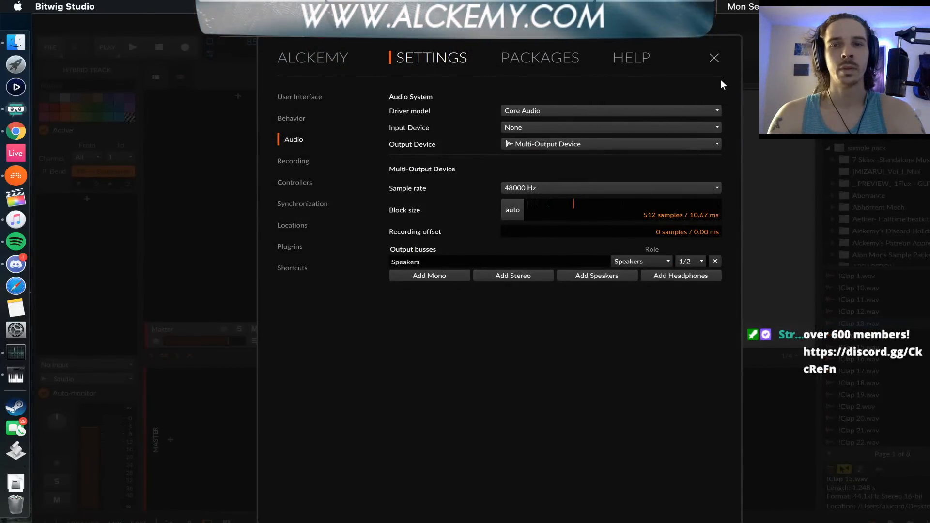
click(714, 59)
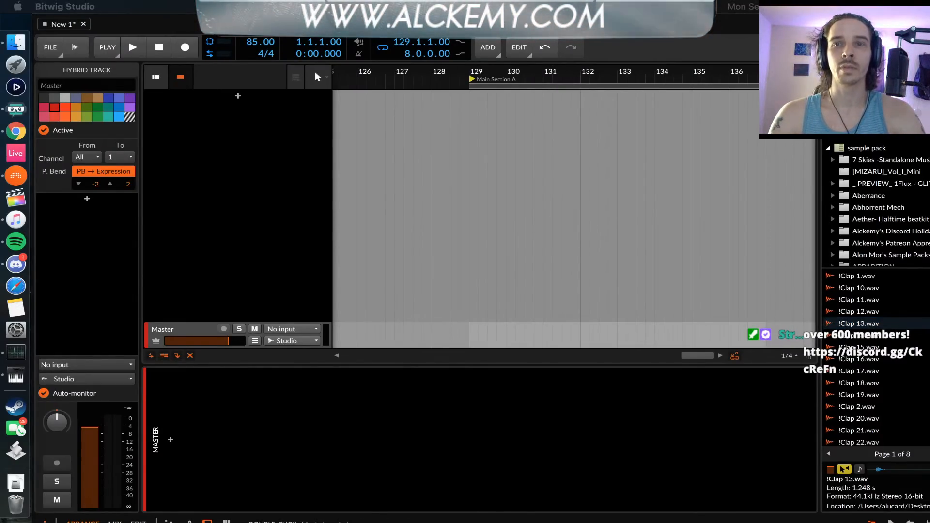
Preview the samples !Clap 13.wav, !Clap 11.wav, !Clap 15.wav, !Clap 16.wav and !Clap 18.wav to test the sound
click(884, 321)
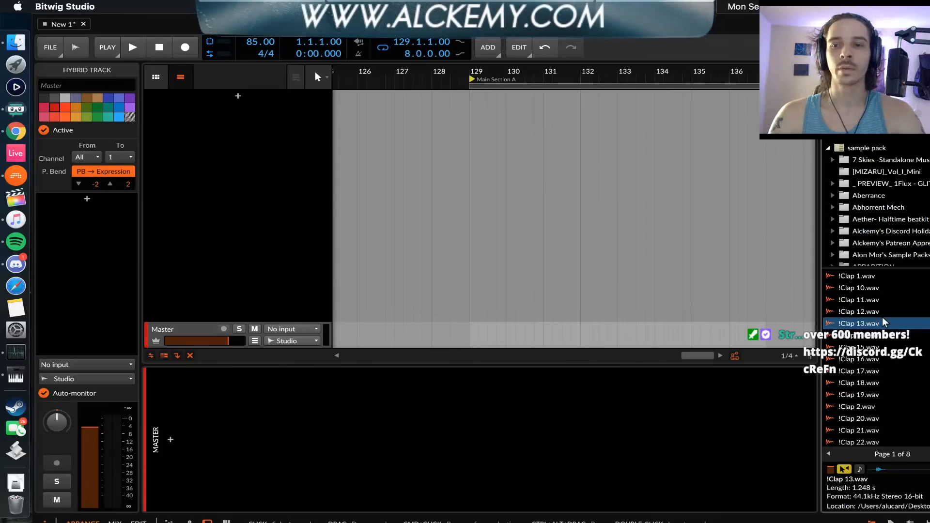
click(862, 303)
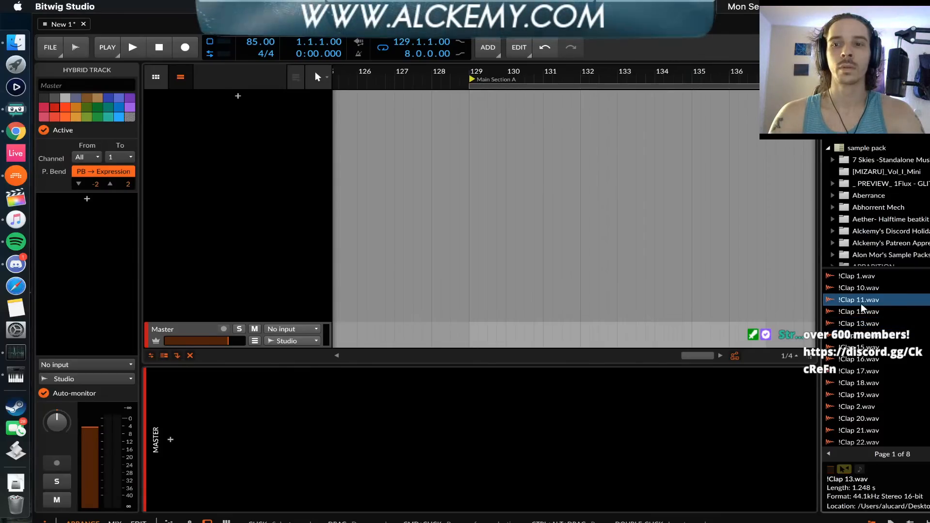
click(860, 347)
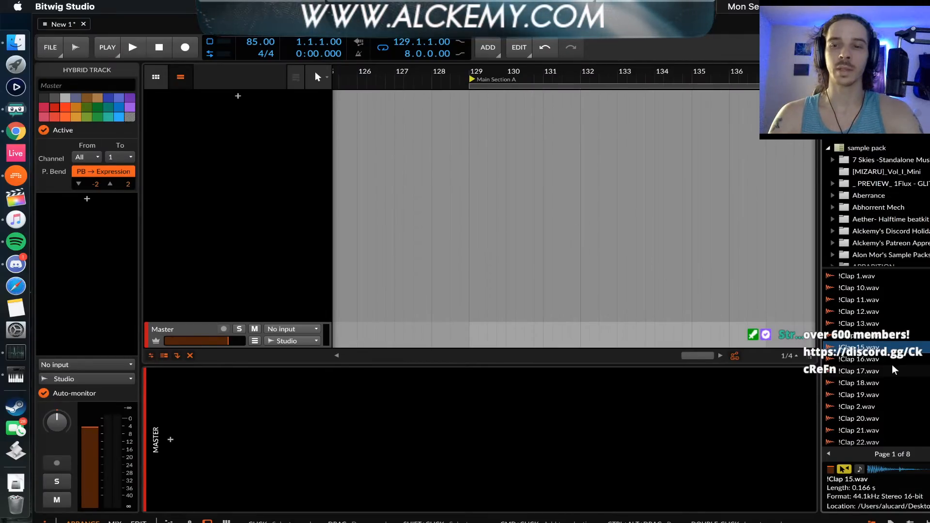
click(860, 359)
click(858, 383)
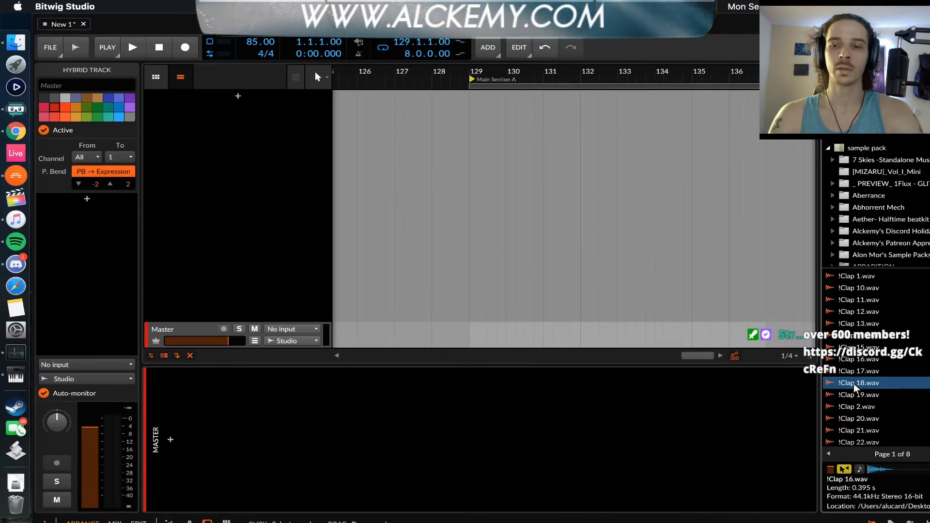
Reselect Multi-Output Device in the audio settings and switch the output device to Built-in Output
click(45, 51)
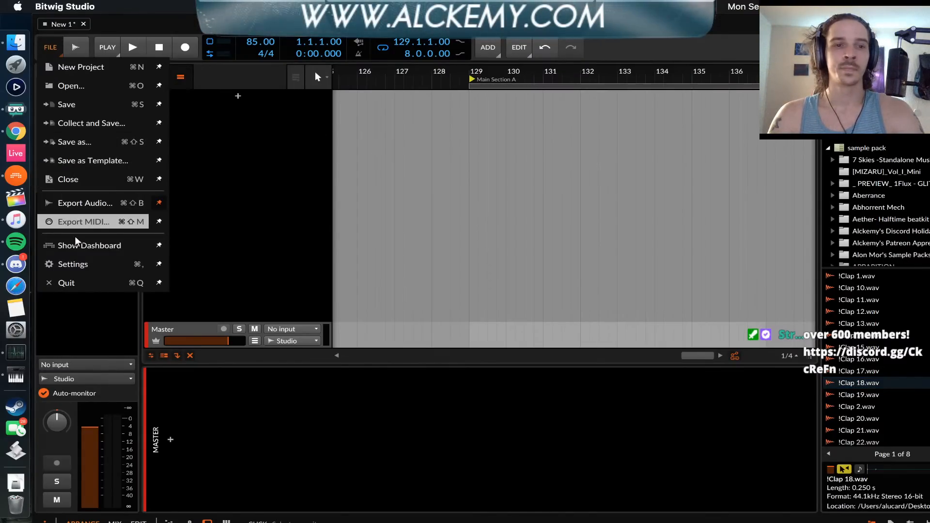
click(73, 264)
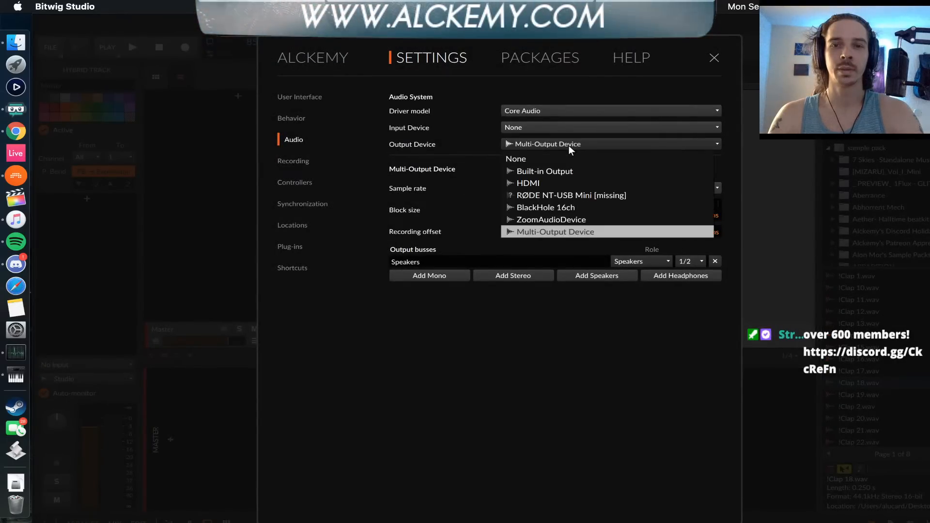
click(569, 145)
click(535, 227)
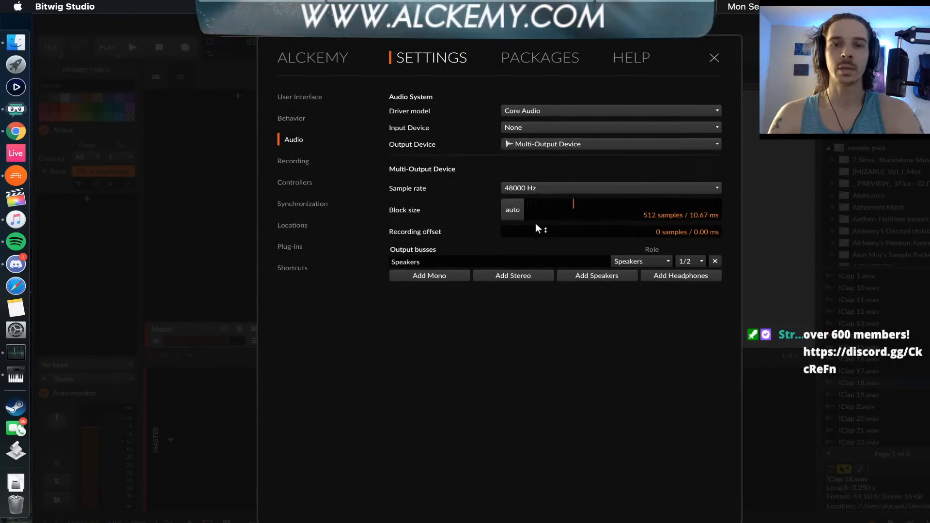
click(533, 146)
click(528, 167)
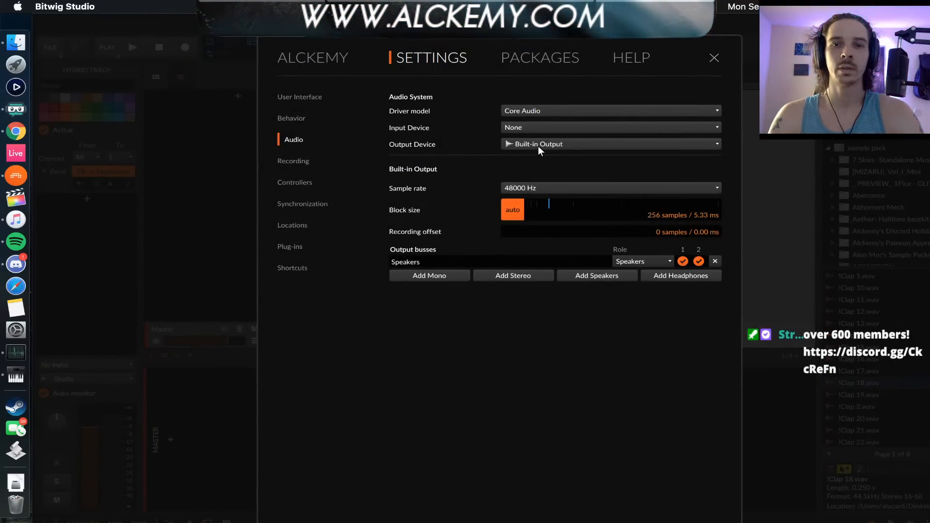
click(536, 144)
click(538, 171)
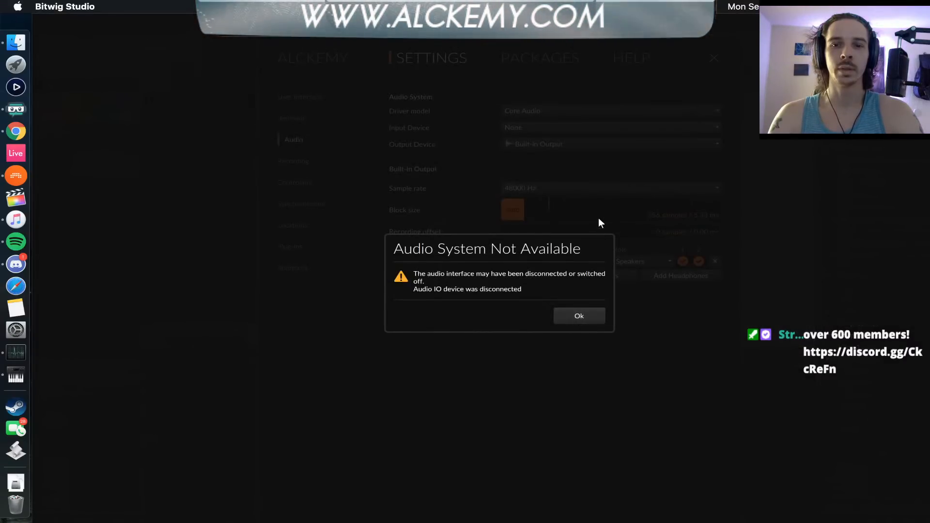
Set the output device back to Multi-Output Device and preview !Clap 12.wav and !Clap 2.wav to test the sound
click(535, 146)
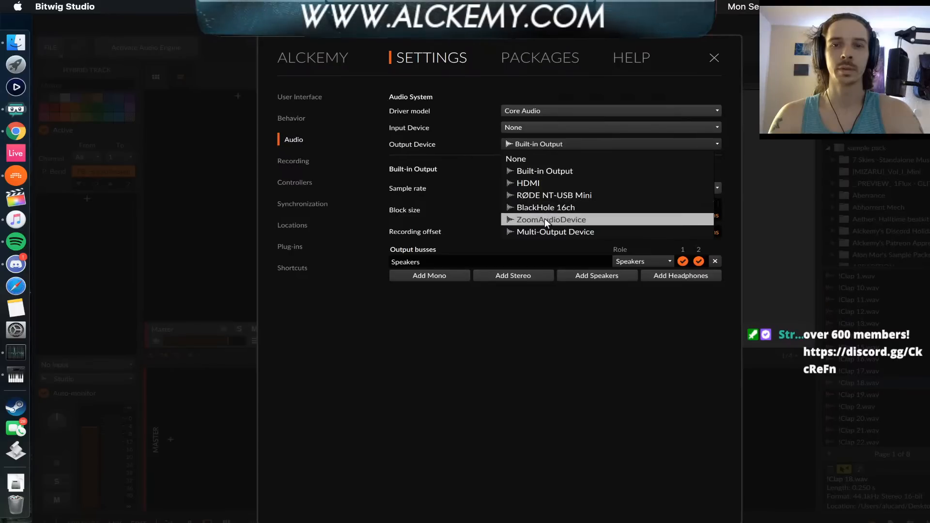
click(540, 231)
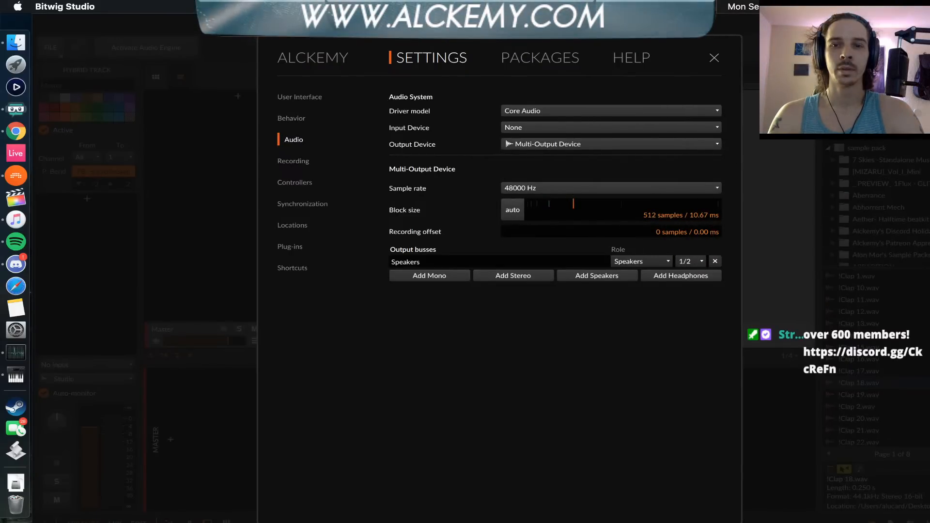
click(713, 58)
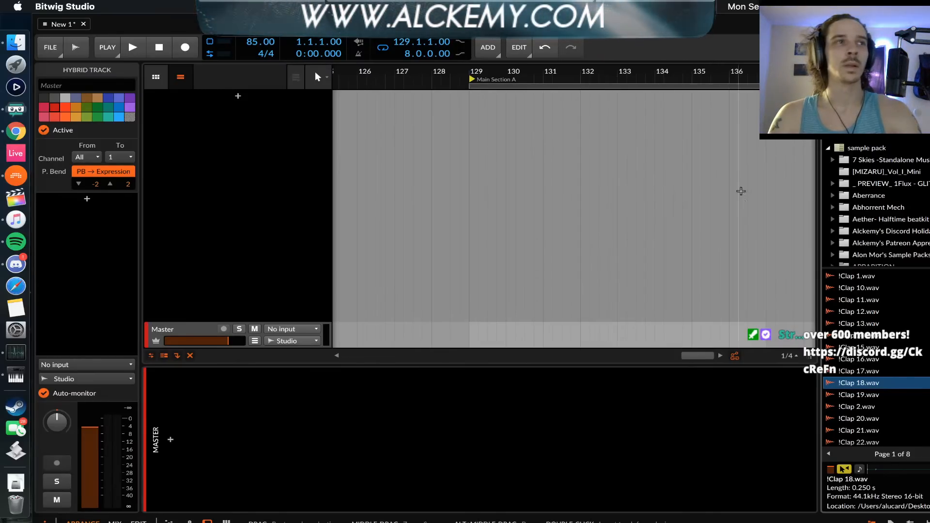
click(858, 313)
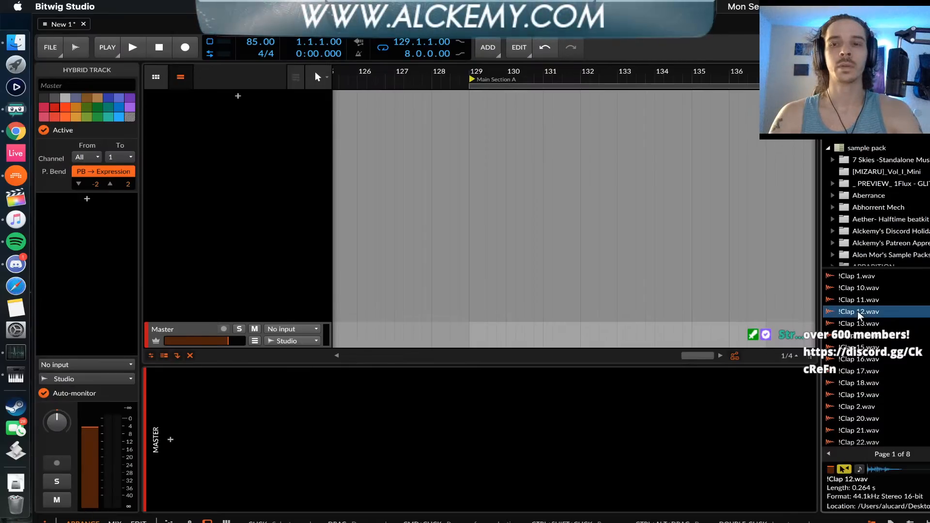
click(860, 407)
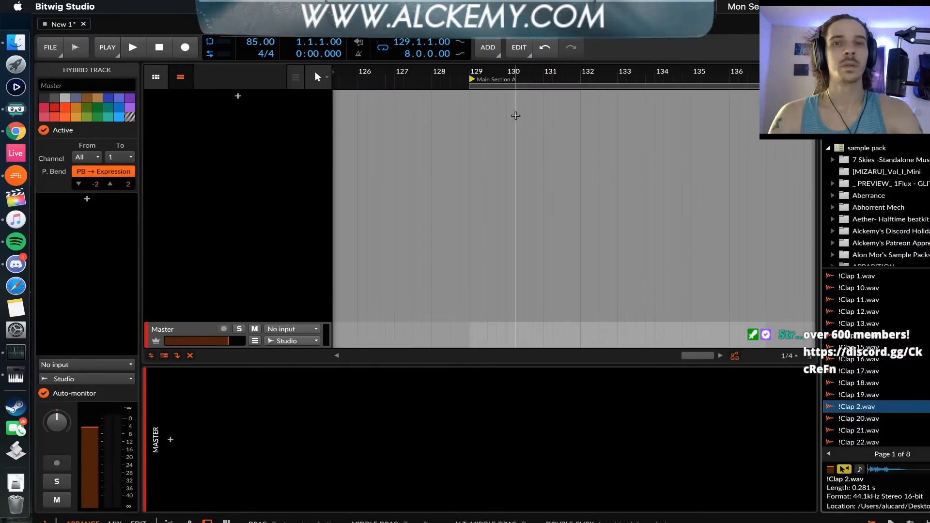
Close the Bitwig Studio window to exit the program, and quit Spotify
drag(315, 71, 240, 71)
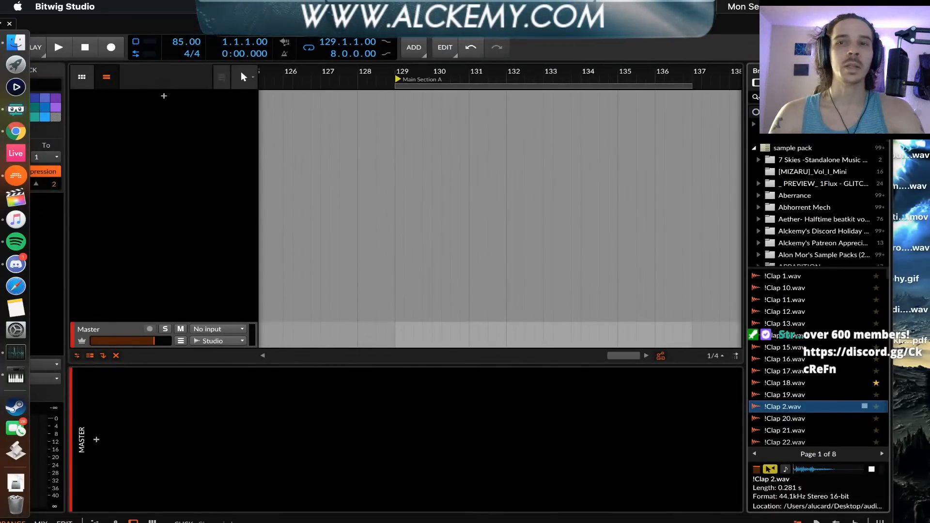
click(883, 24)
click(457, 316)
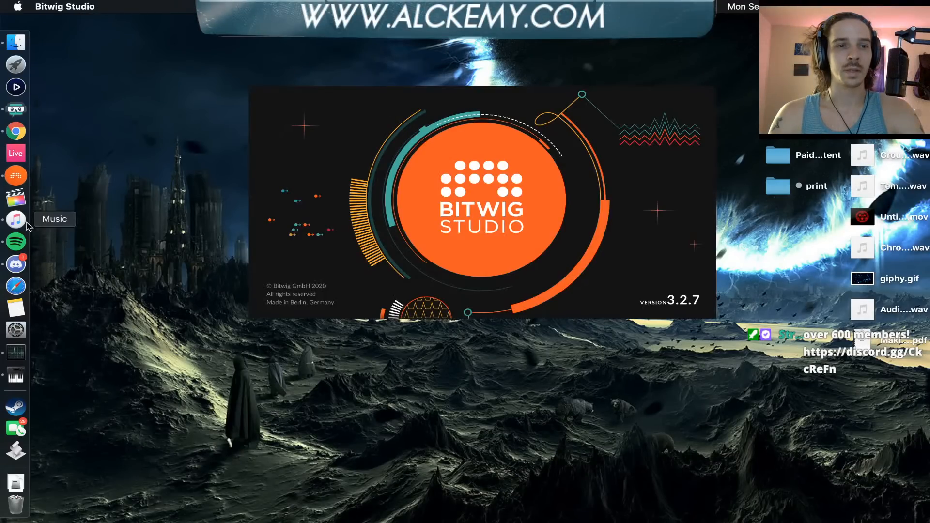
right_click(14, 240)
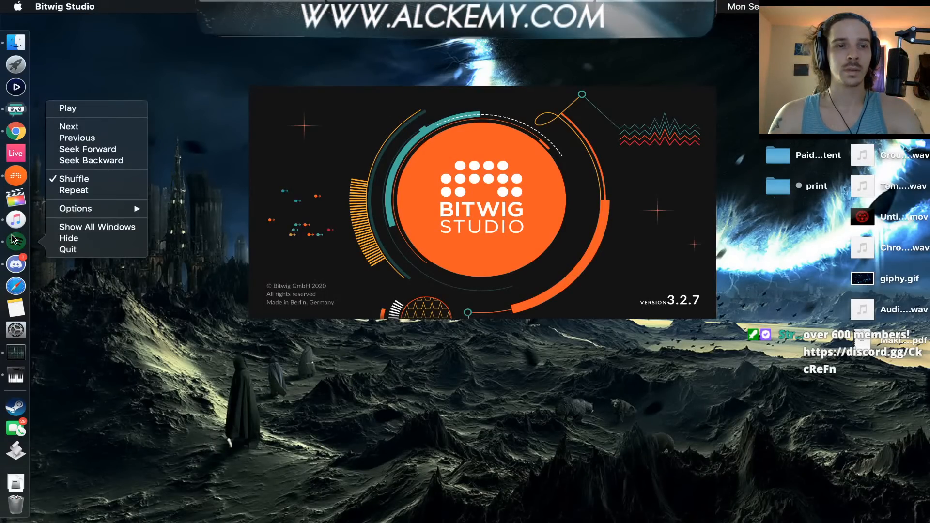
click(68, 249)
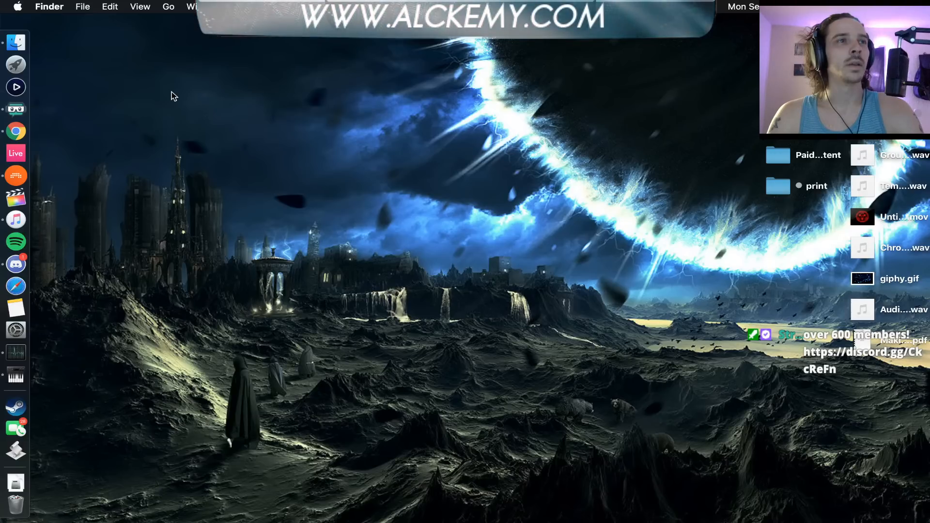
Relaunch Bitwig Studio from the desktop
click(25, 180)
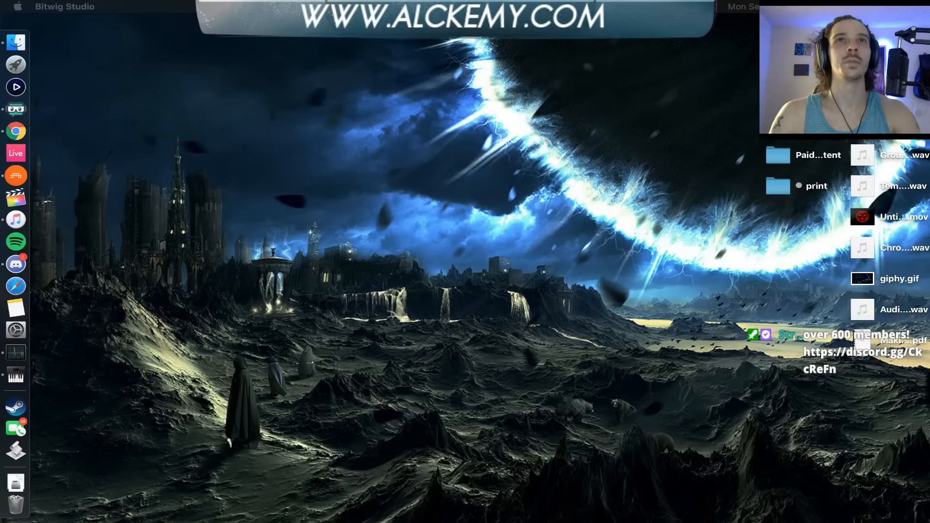
click(276, 108)
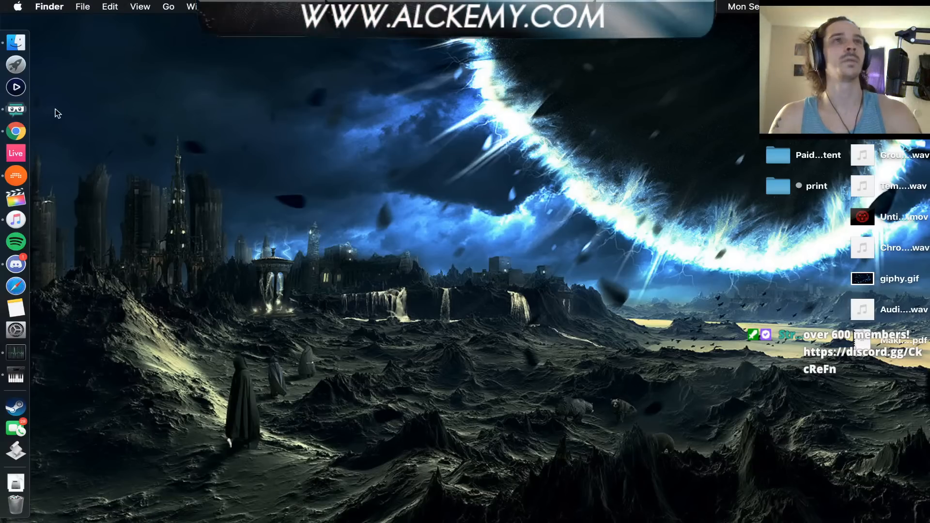